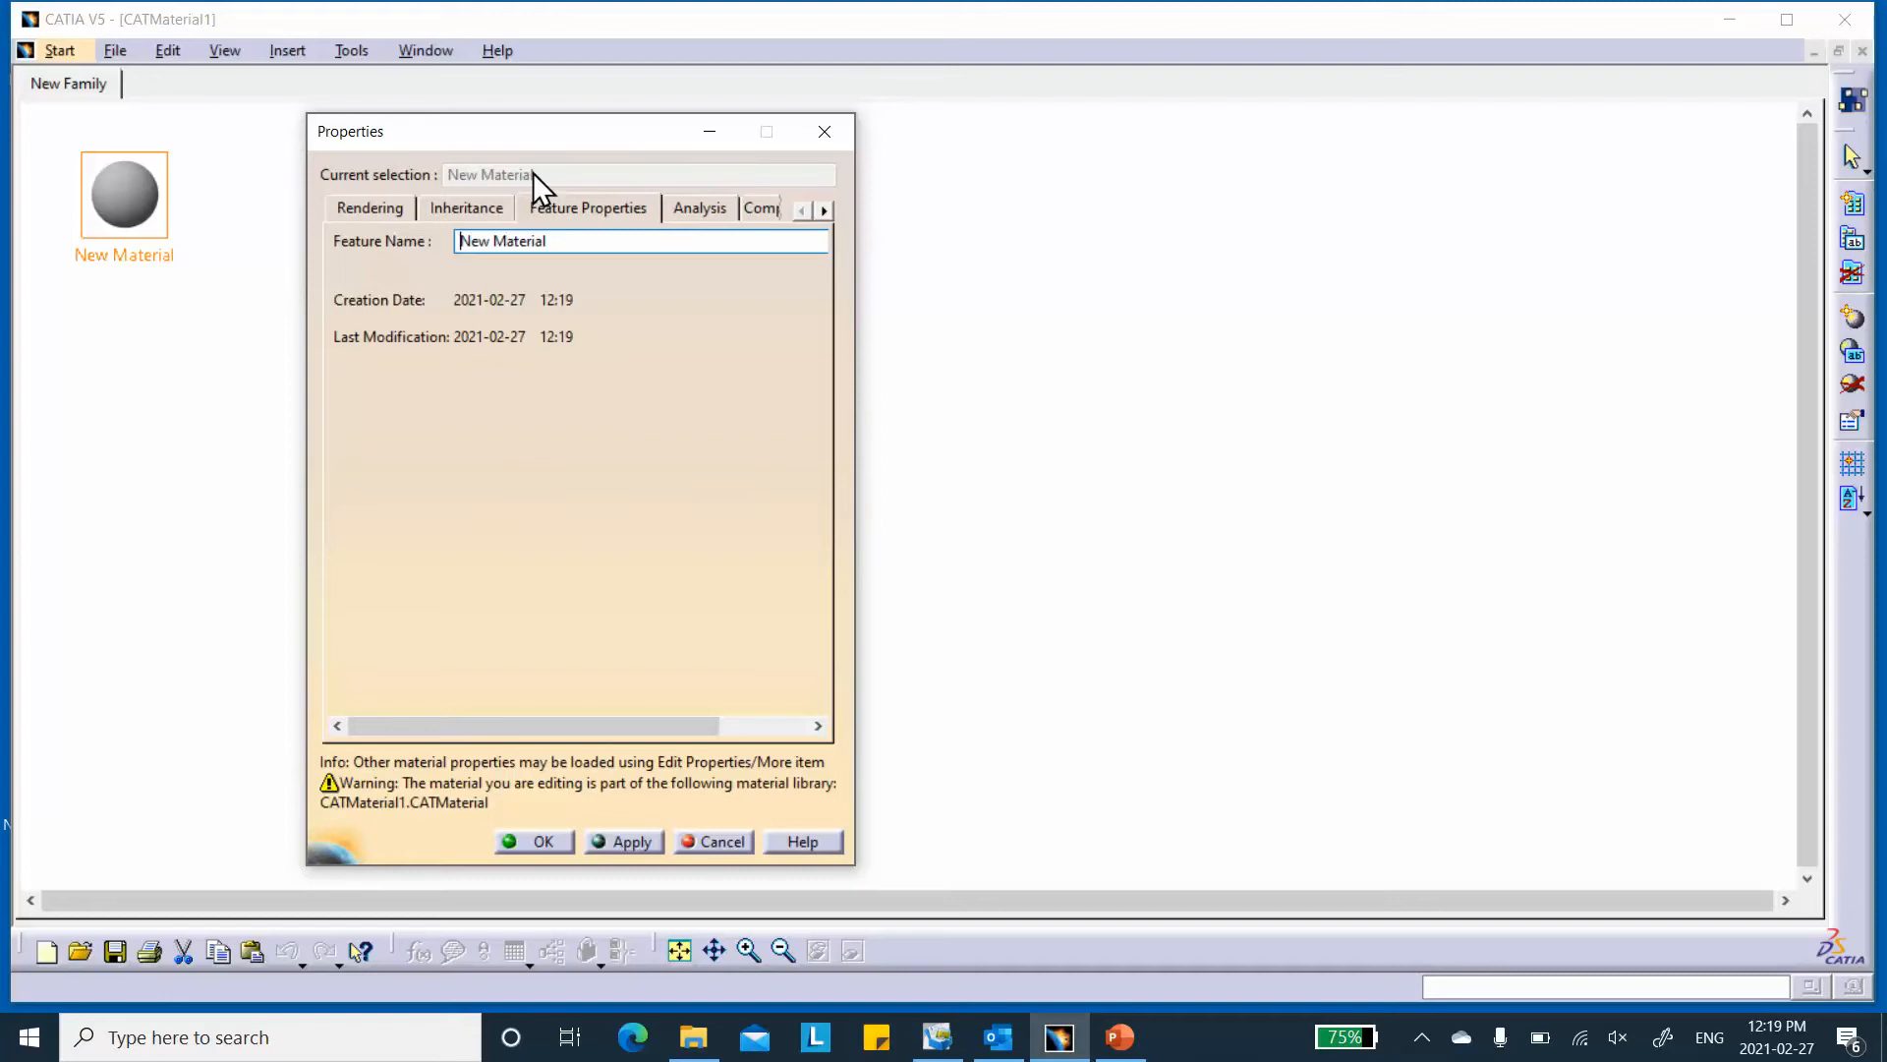
- Rename the new material as Skin_New Material and apply the change
type("_S")
type("kin")
key("BackSpace")
key("BackSpace")
key("BackSpace")
key("BackSpace")
key("BackSpace")
type("Skin_")
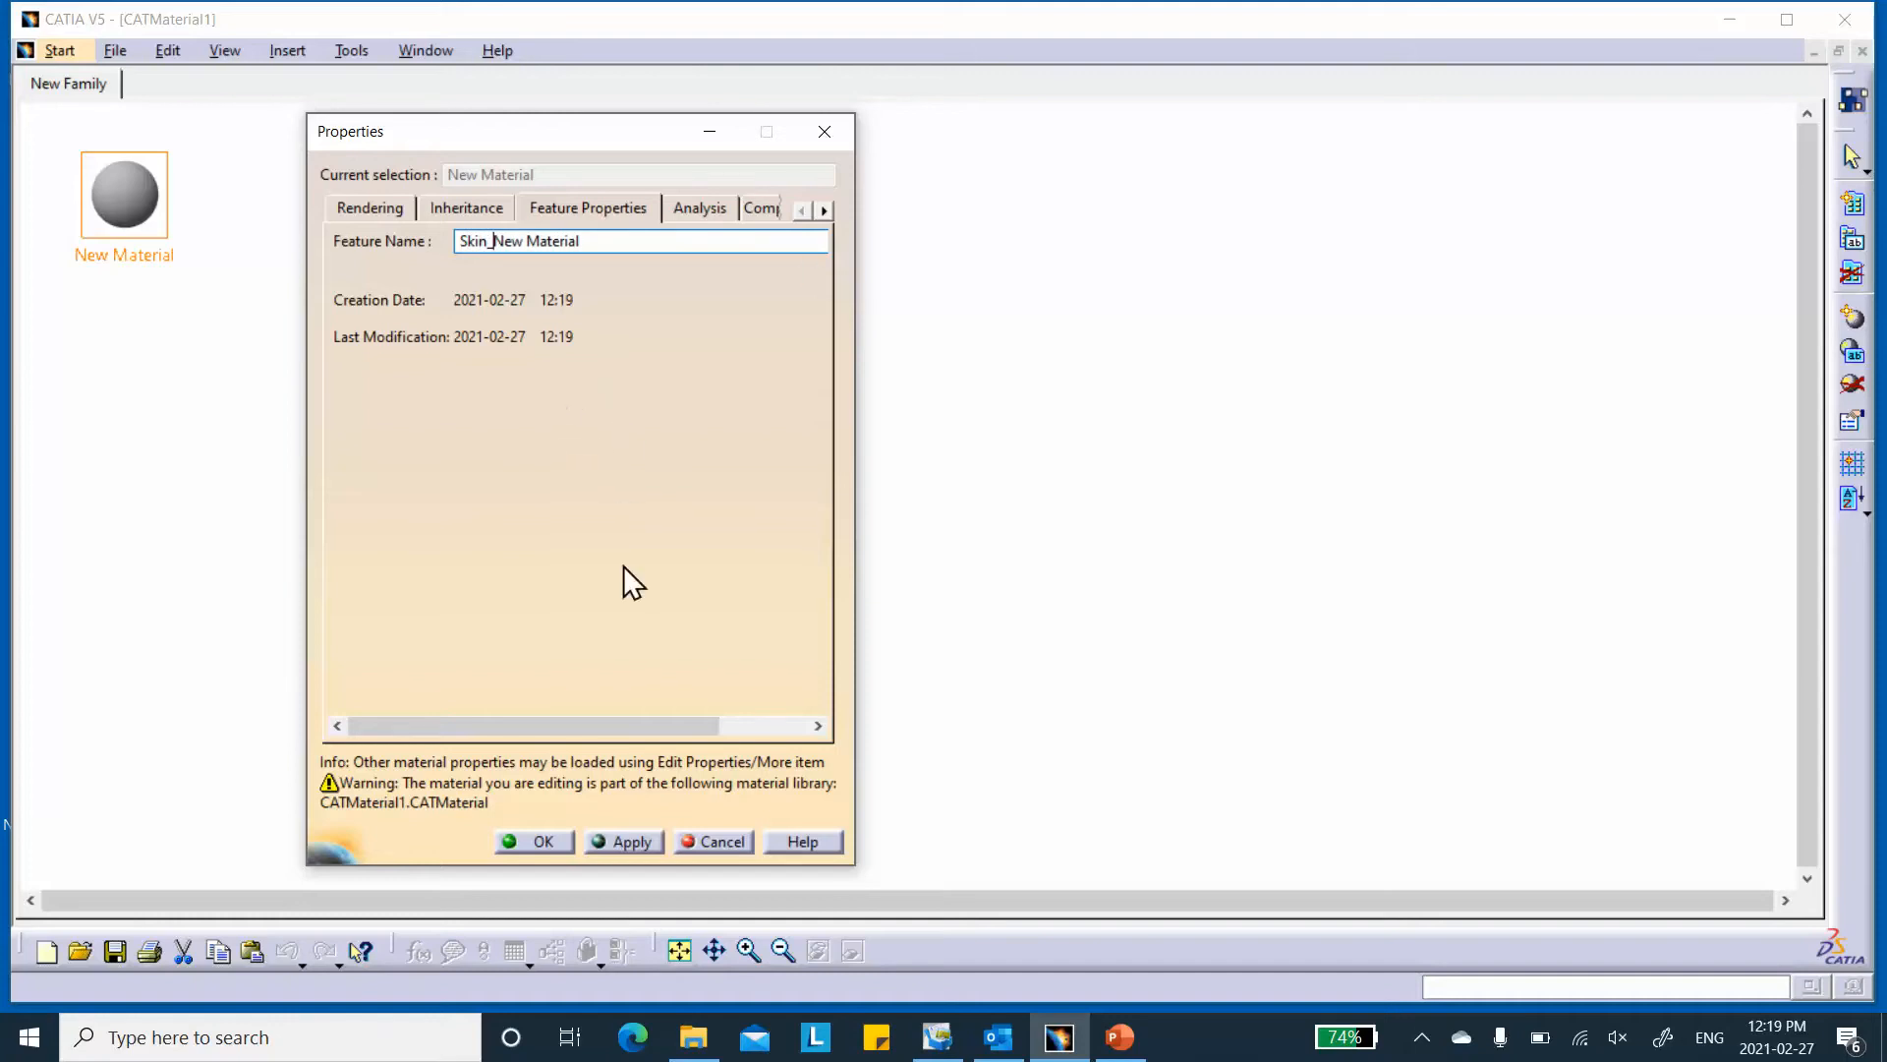
left_click(639, 842)
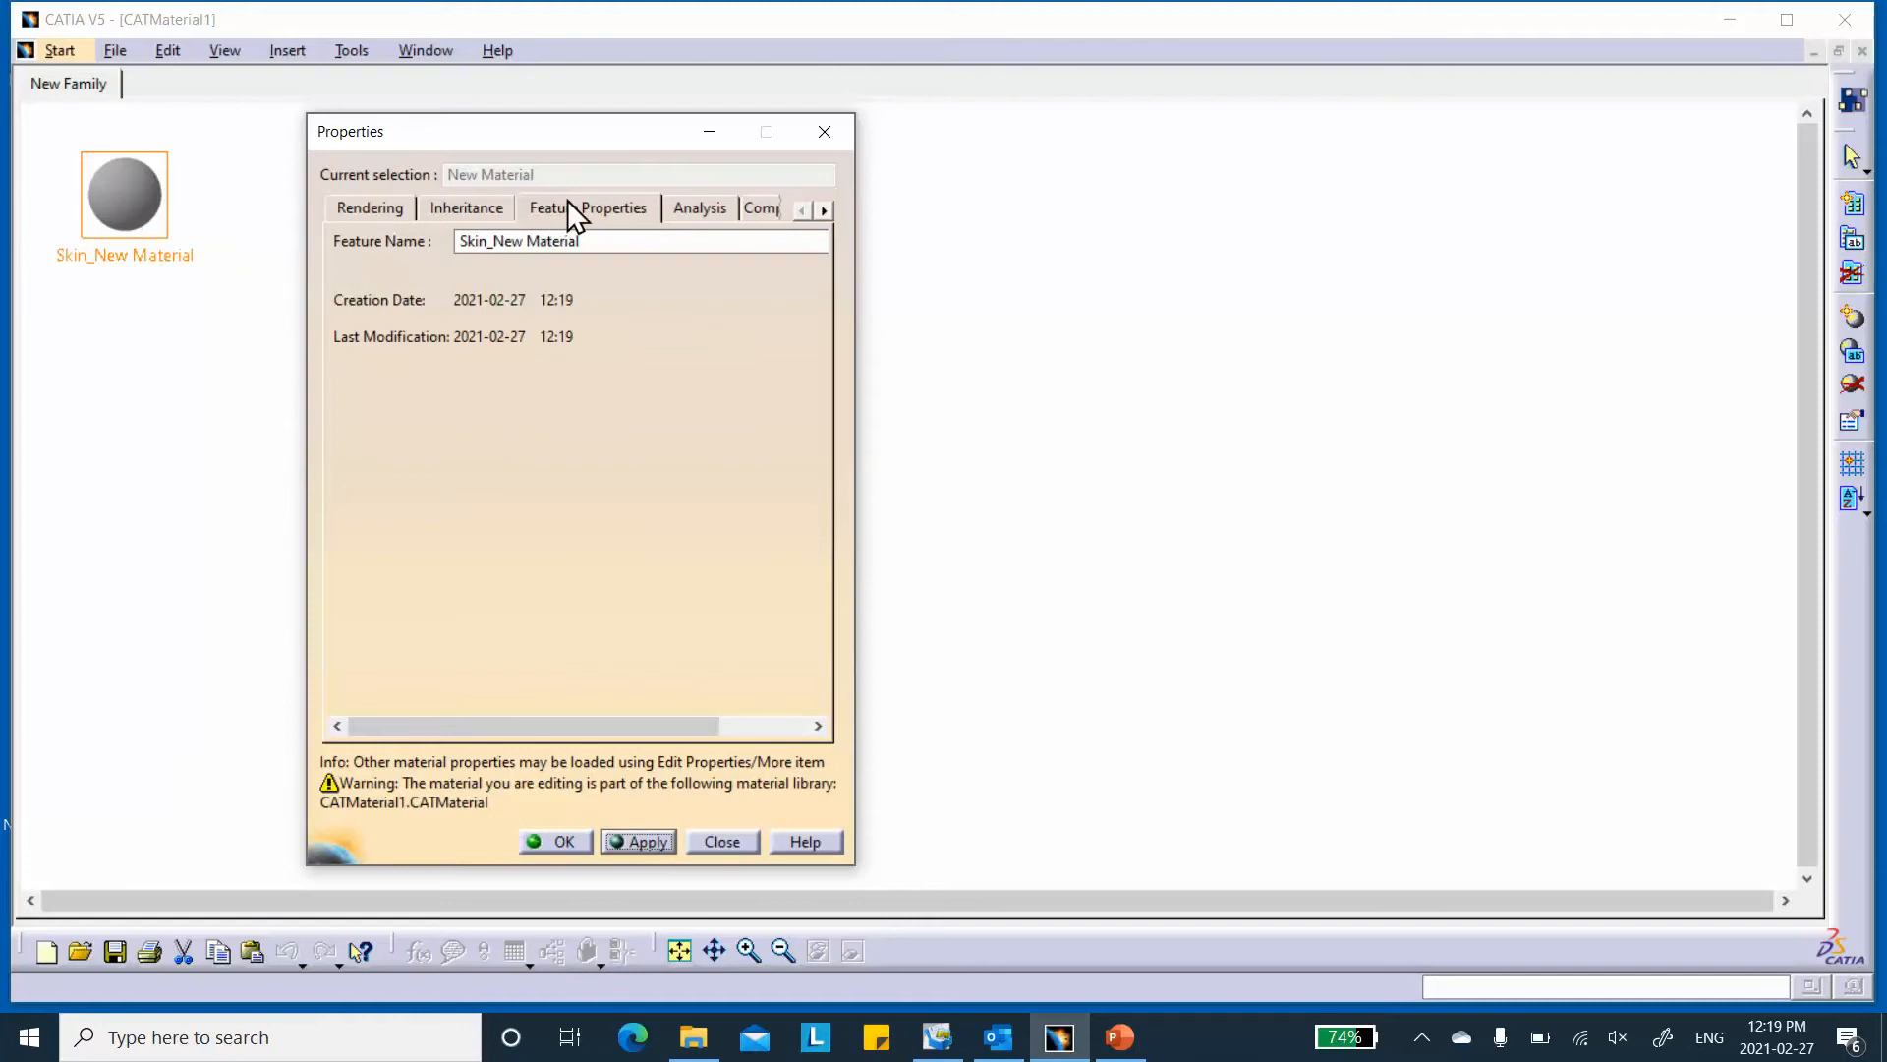
- Add composite properties to the skin material and set its composite material type to Uni directional
left_click(759, 208)
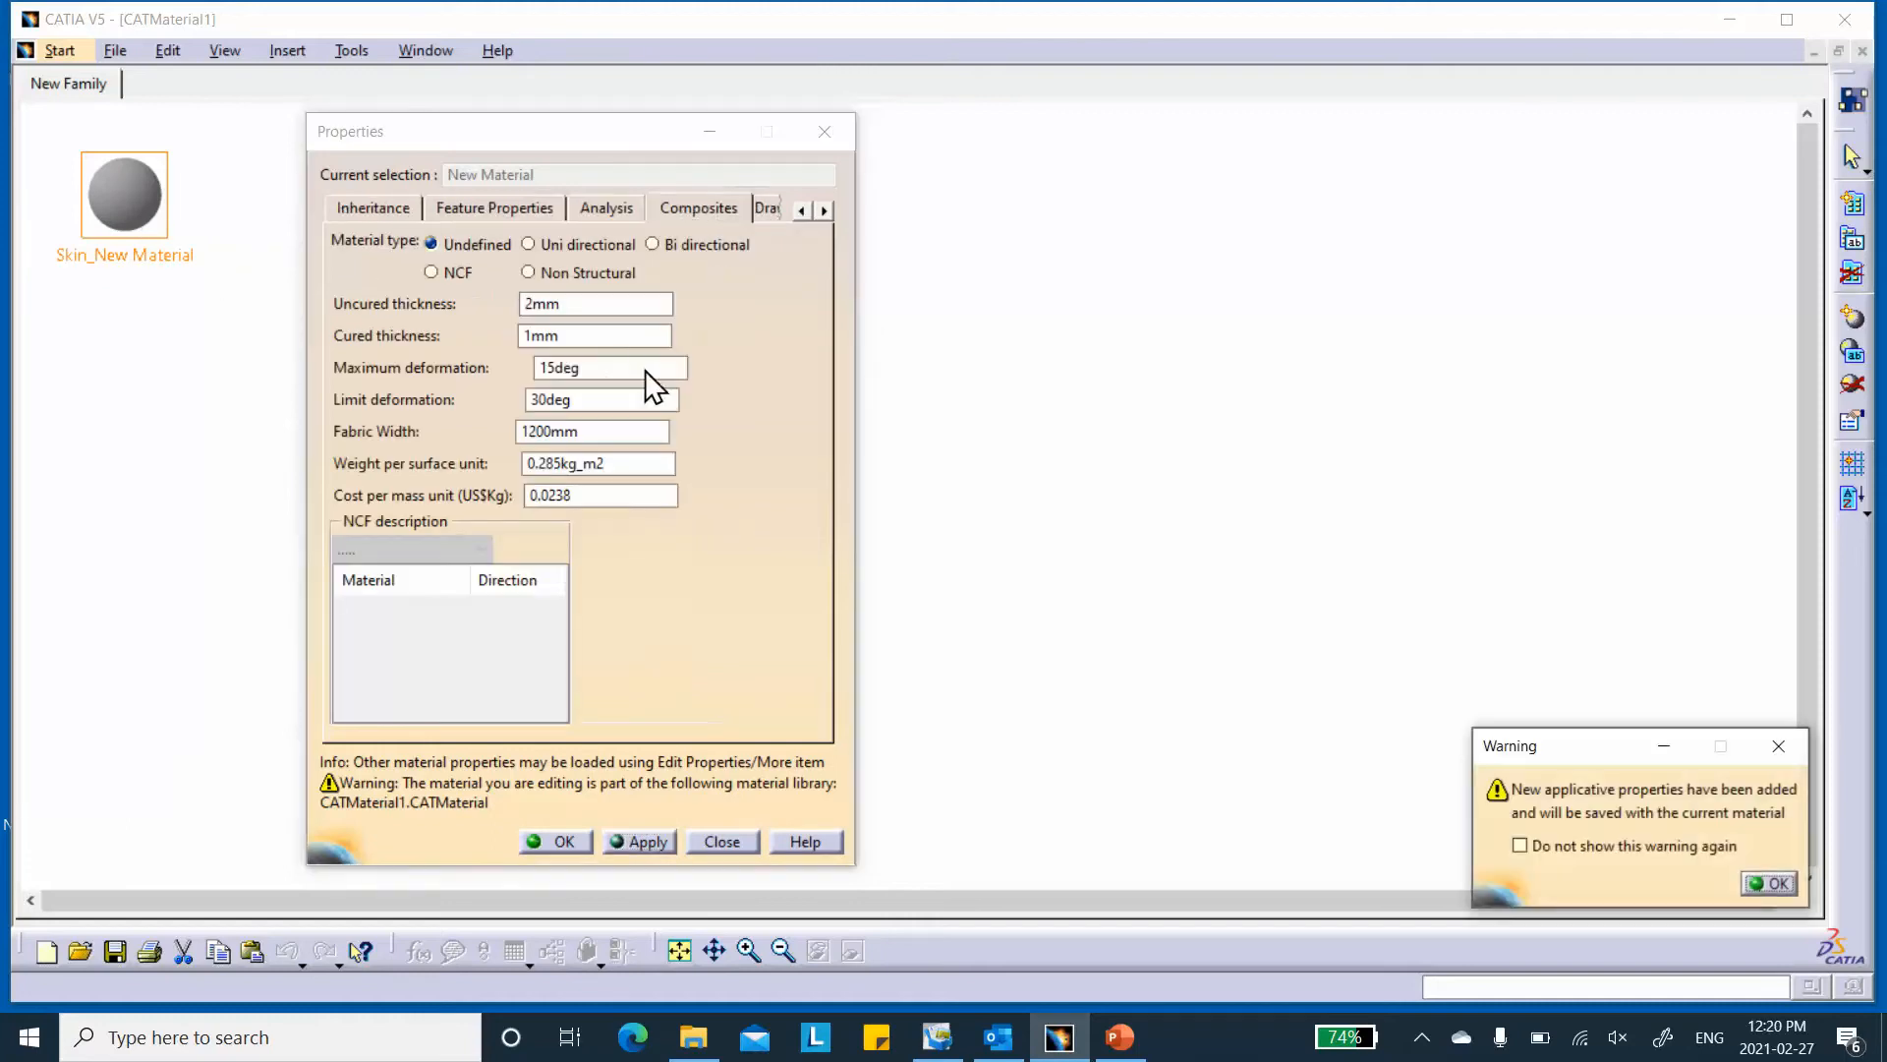
left_click(1768, 883)
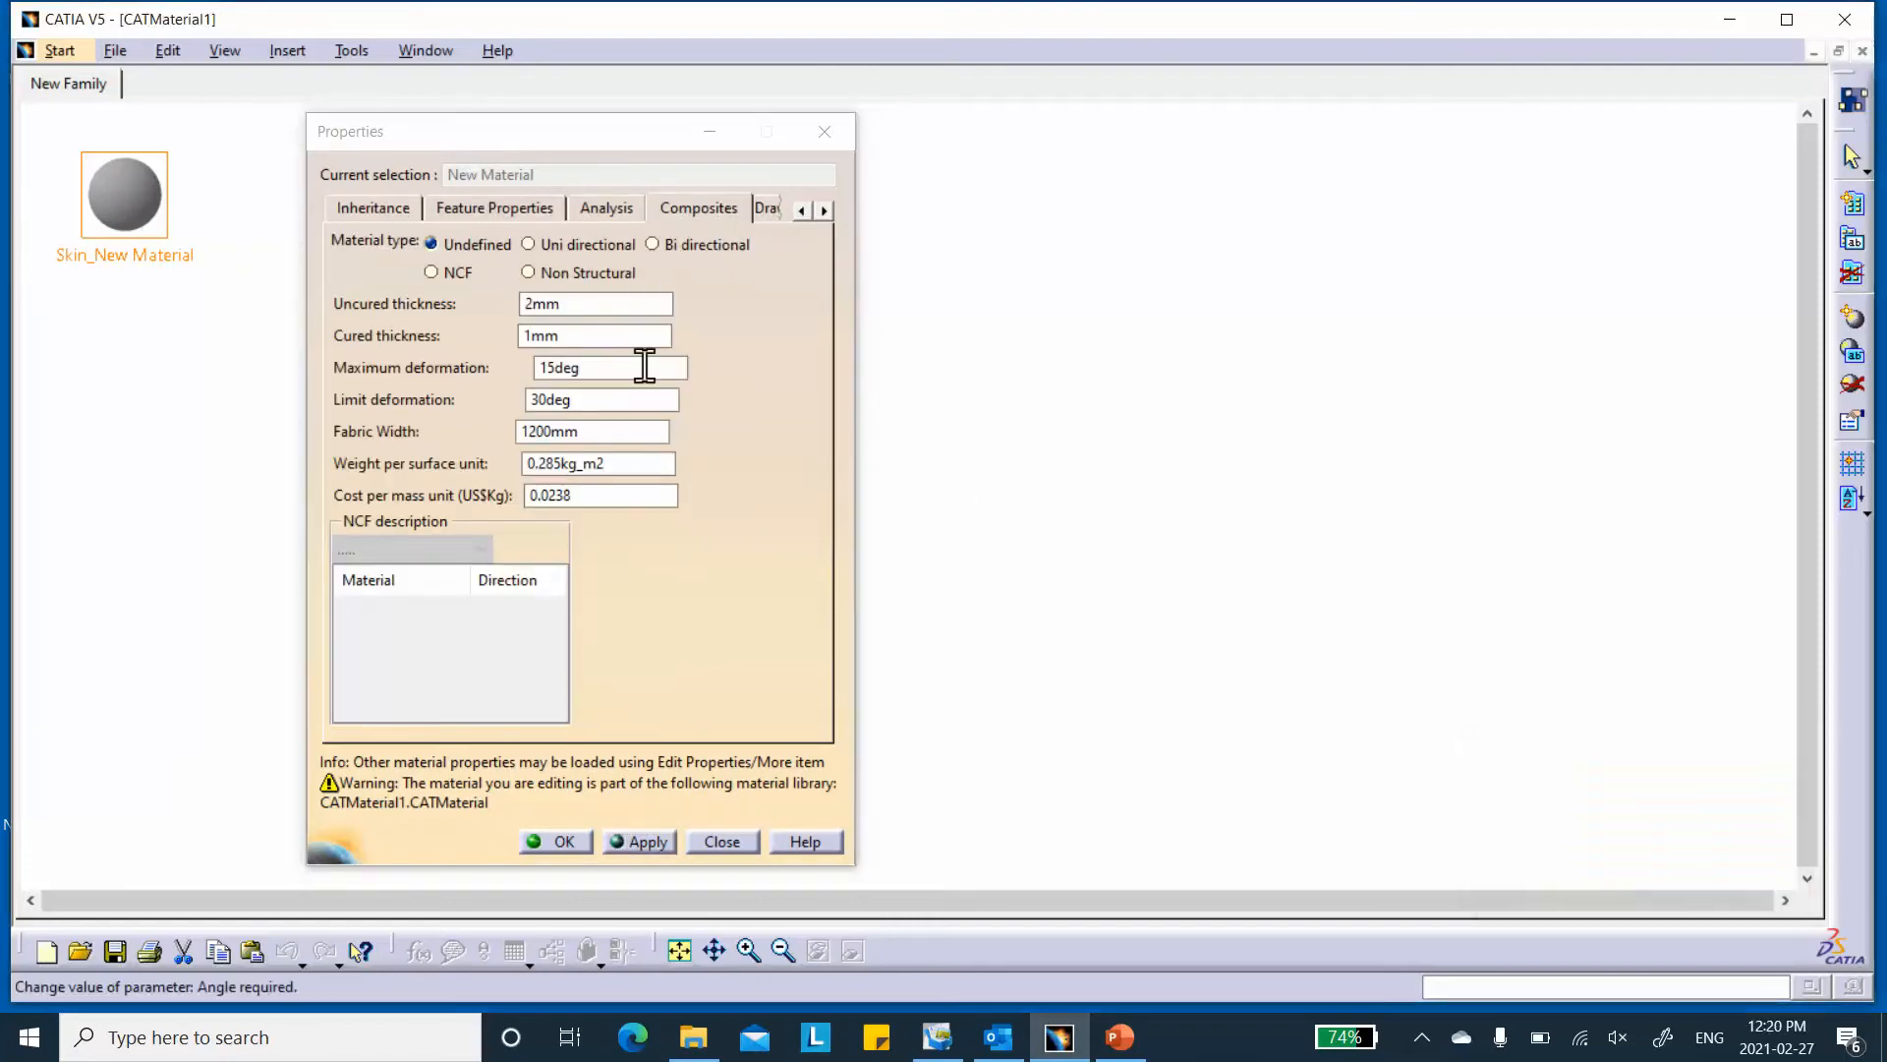
left_click(531, 244)
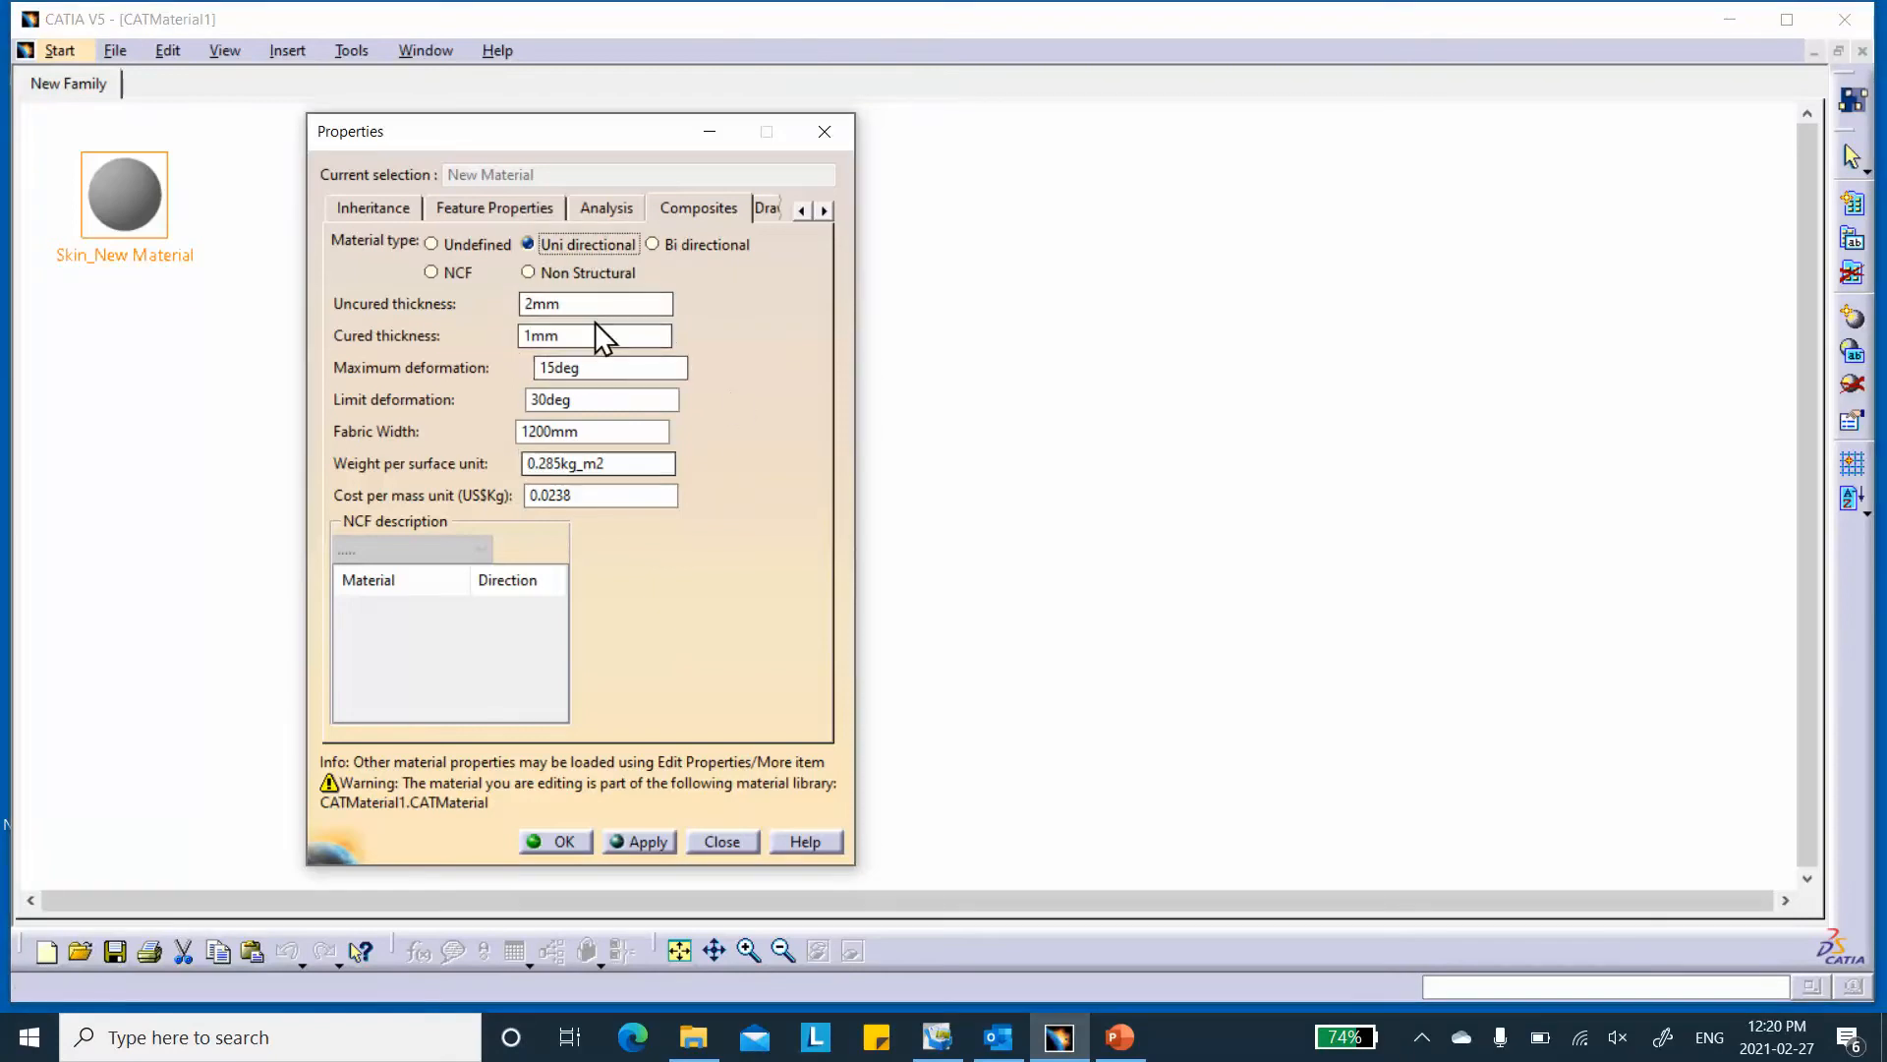
- Look up the face thickness in the PowerPoint property table and set the skin material's cured thickness to 0.7112 mm
double_click(551, 336)
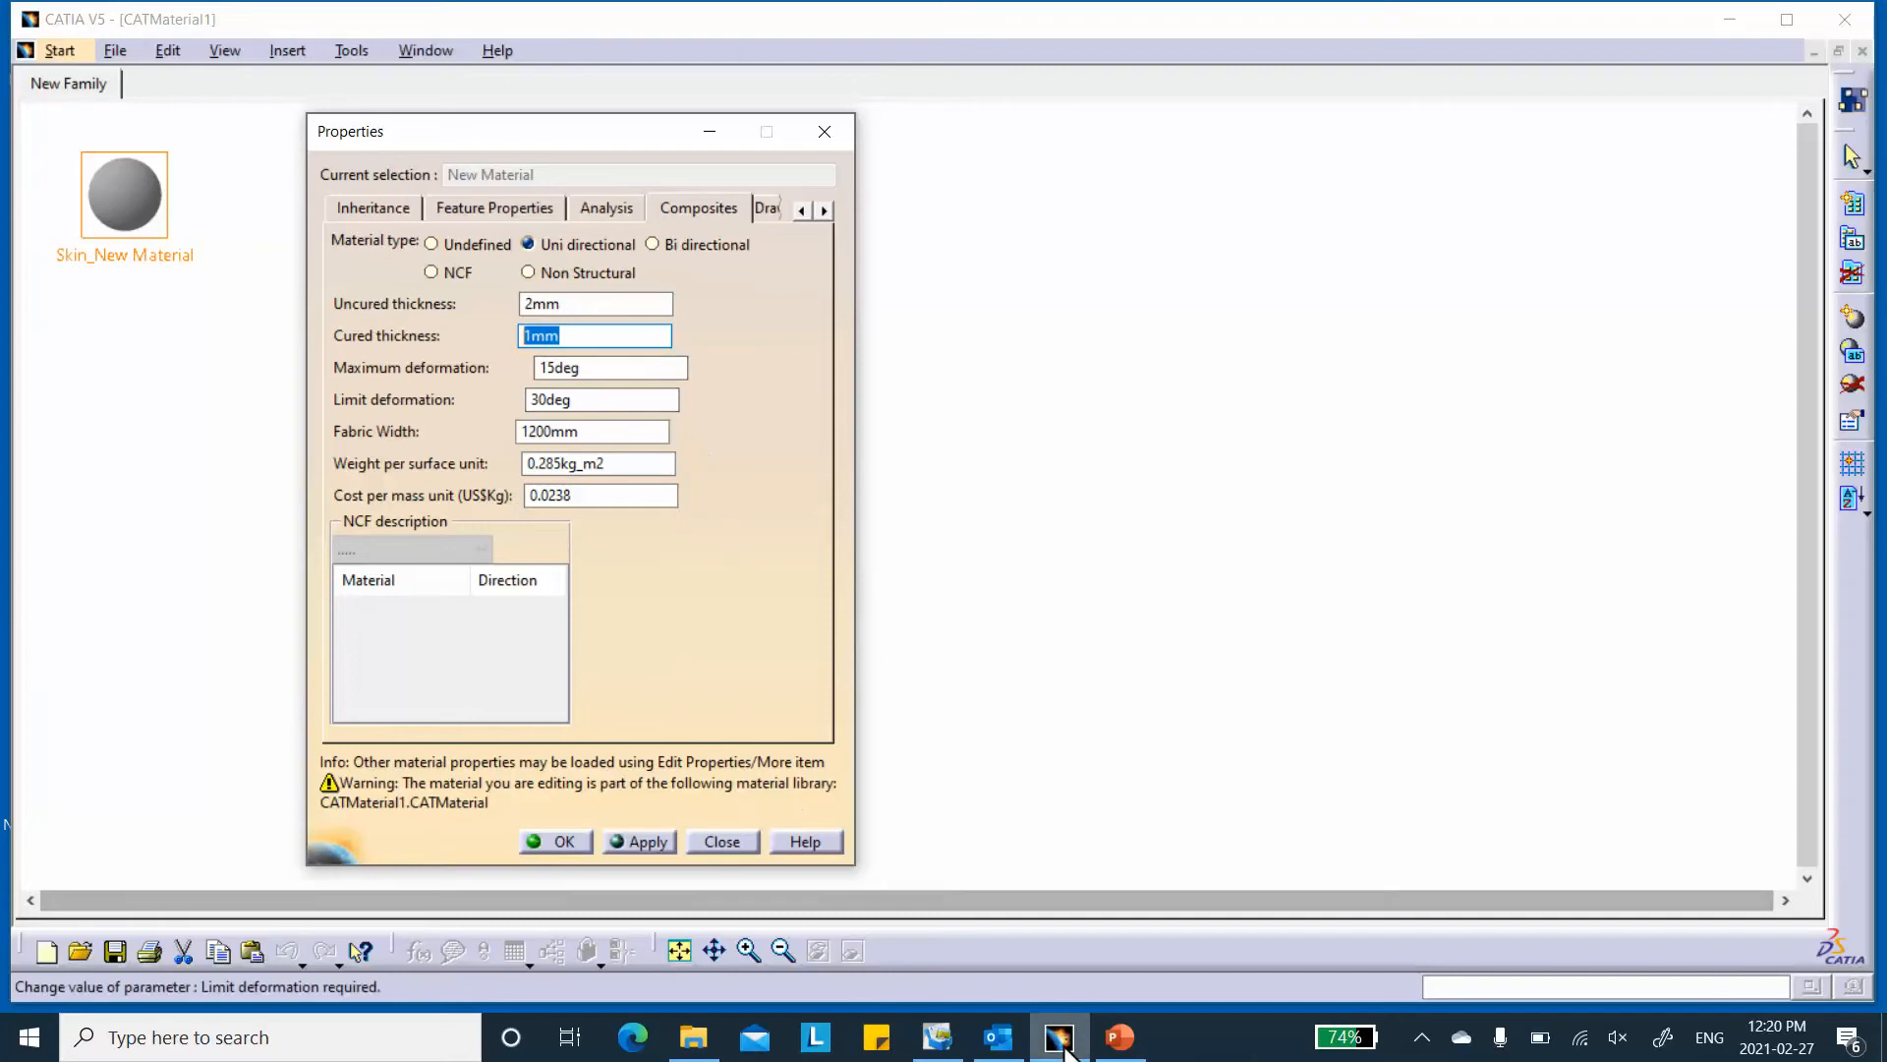
left_click(1118, 1039)
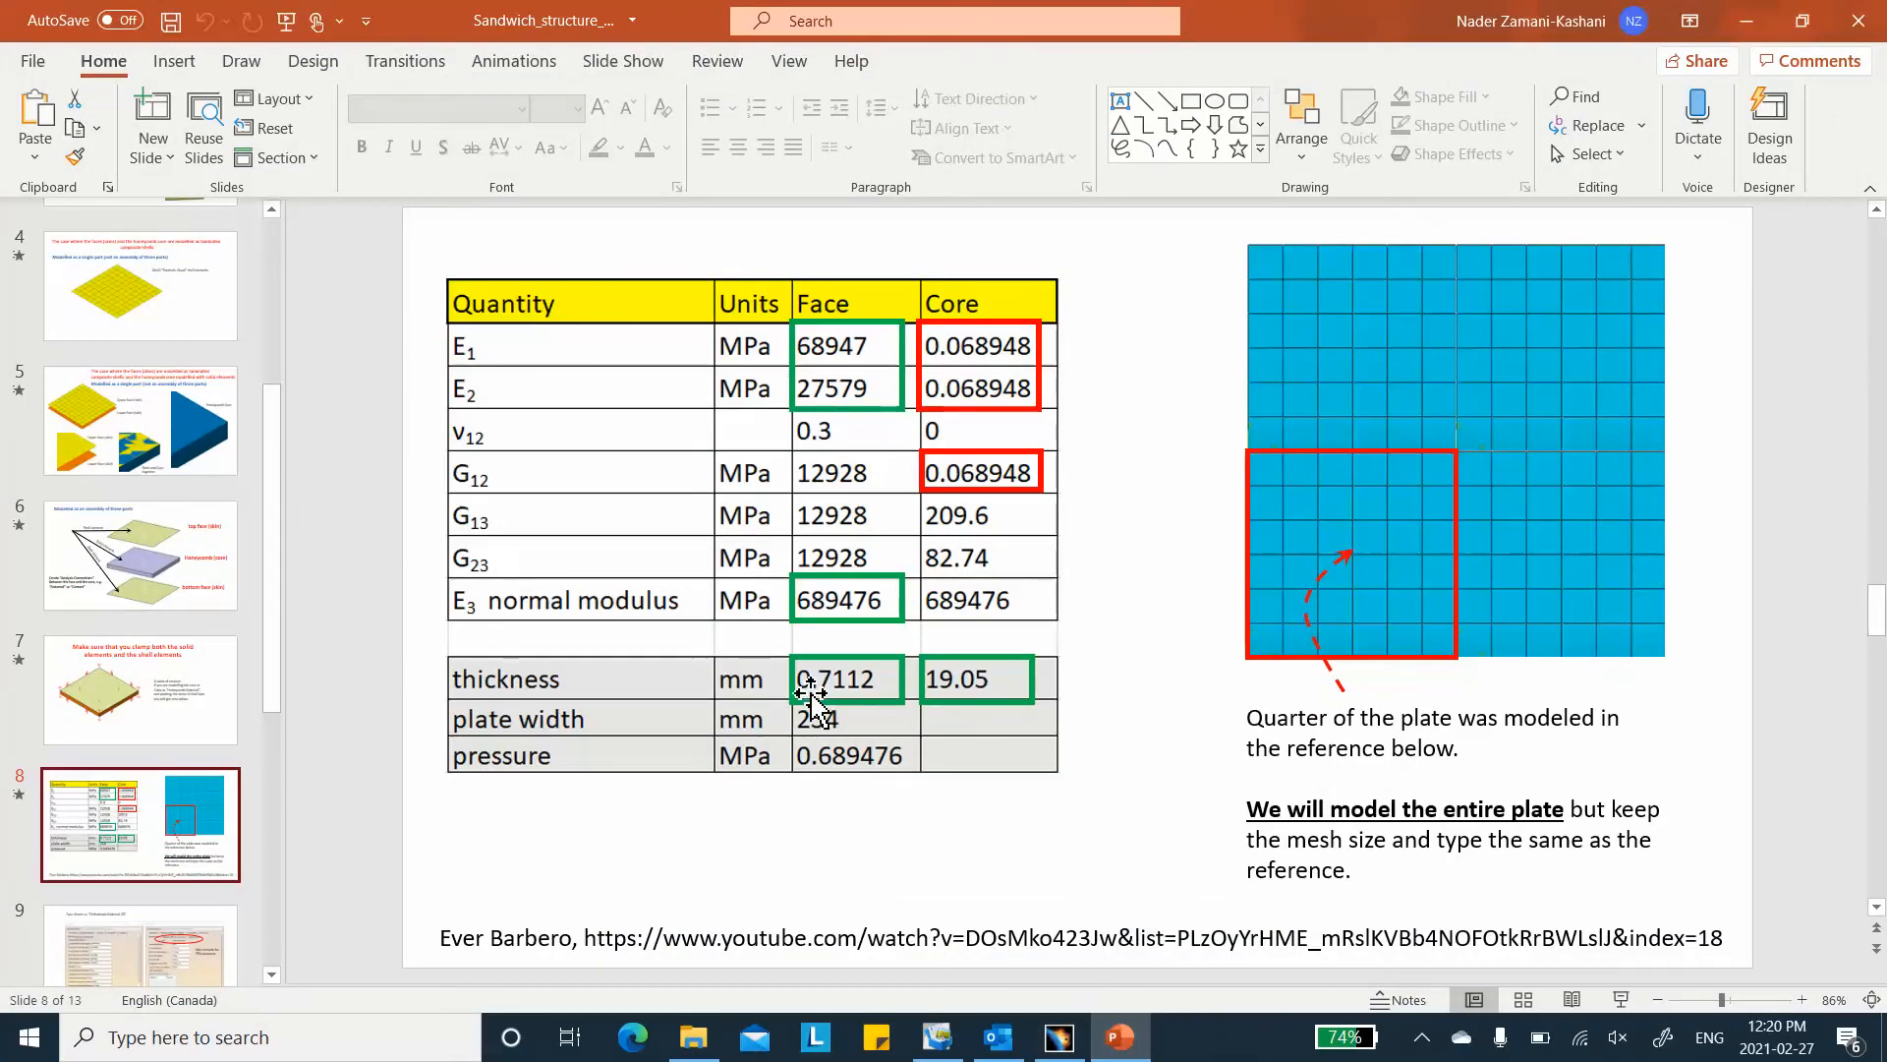
left_click(1748, 20)
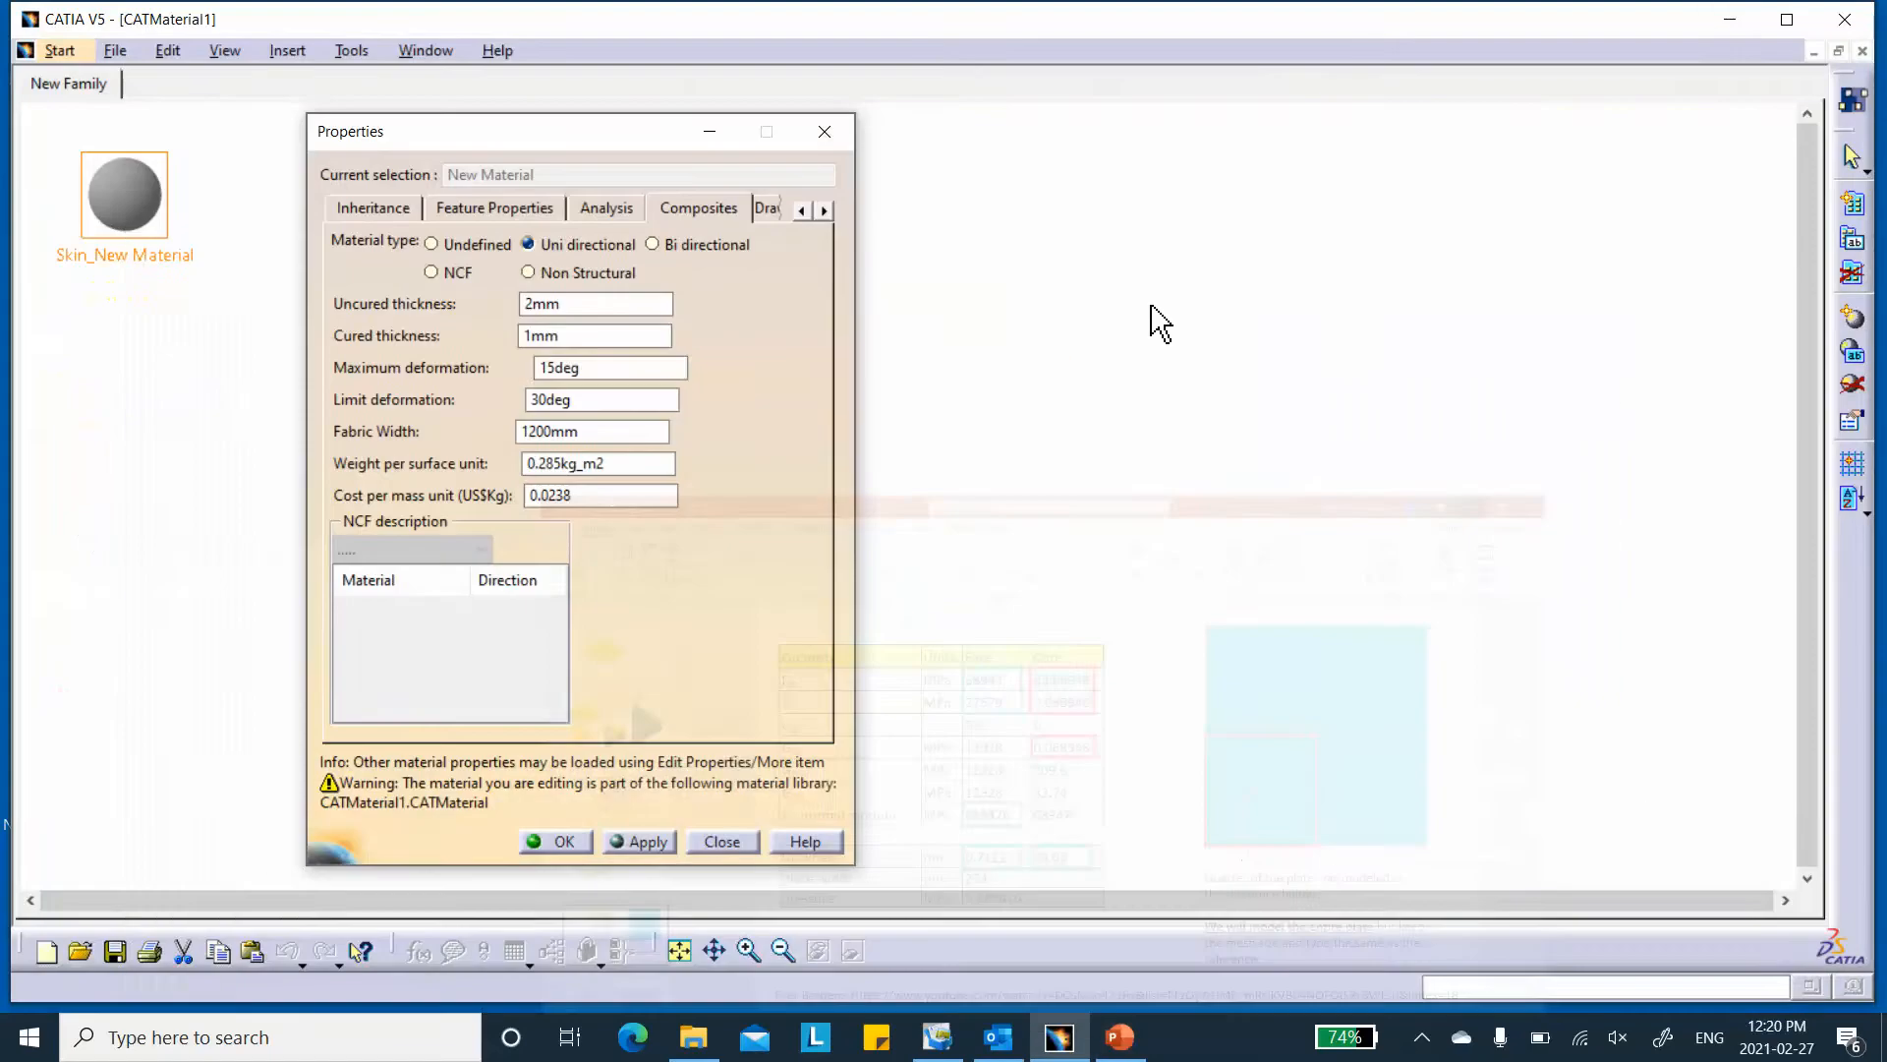
double_click(571, 335)
type("0.7")
type("112")
left_click(657, 369)
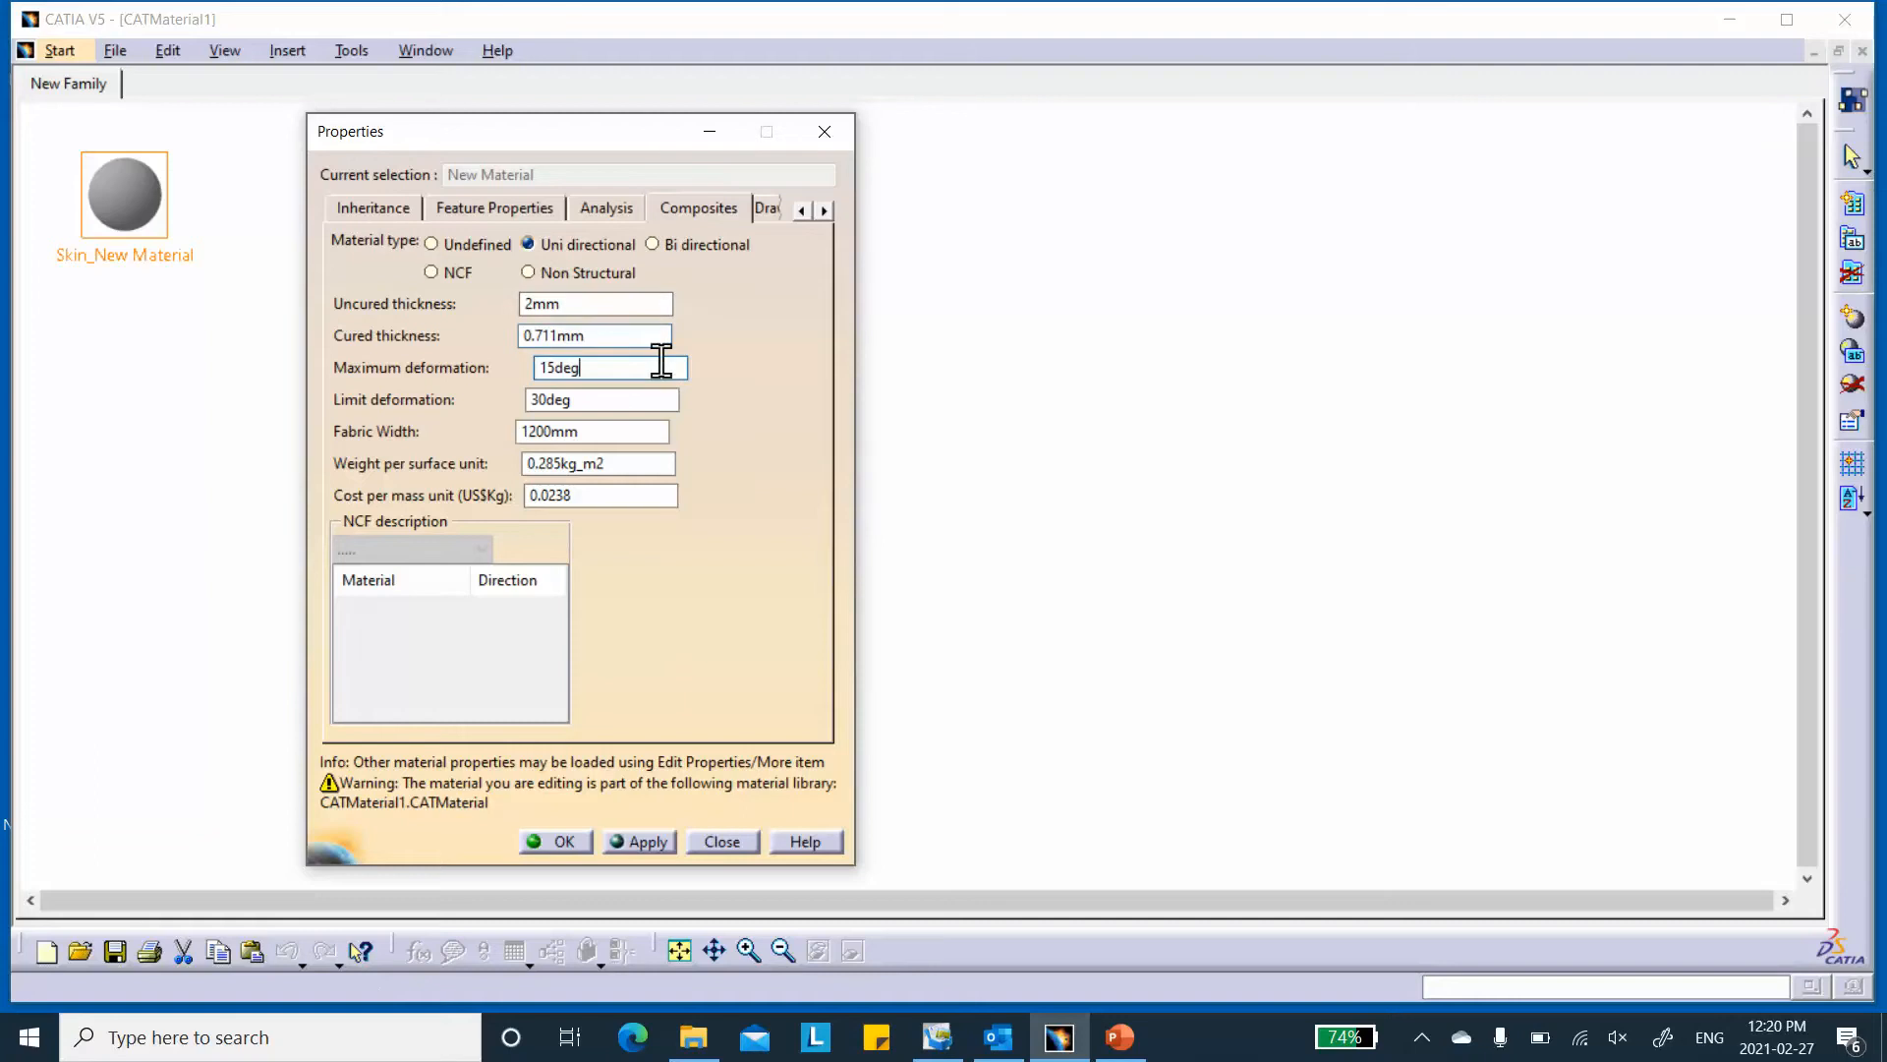
- Set the skin's analysis material to Orthotropic Material 2D with a longitudinal Young modulus of 68947 MPa
left_click(598, 206)
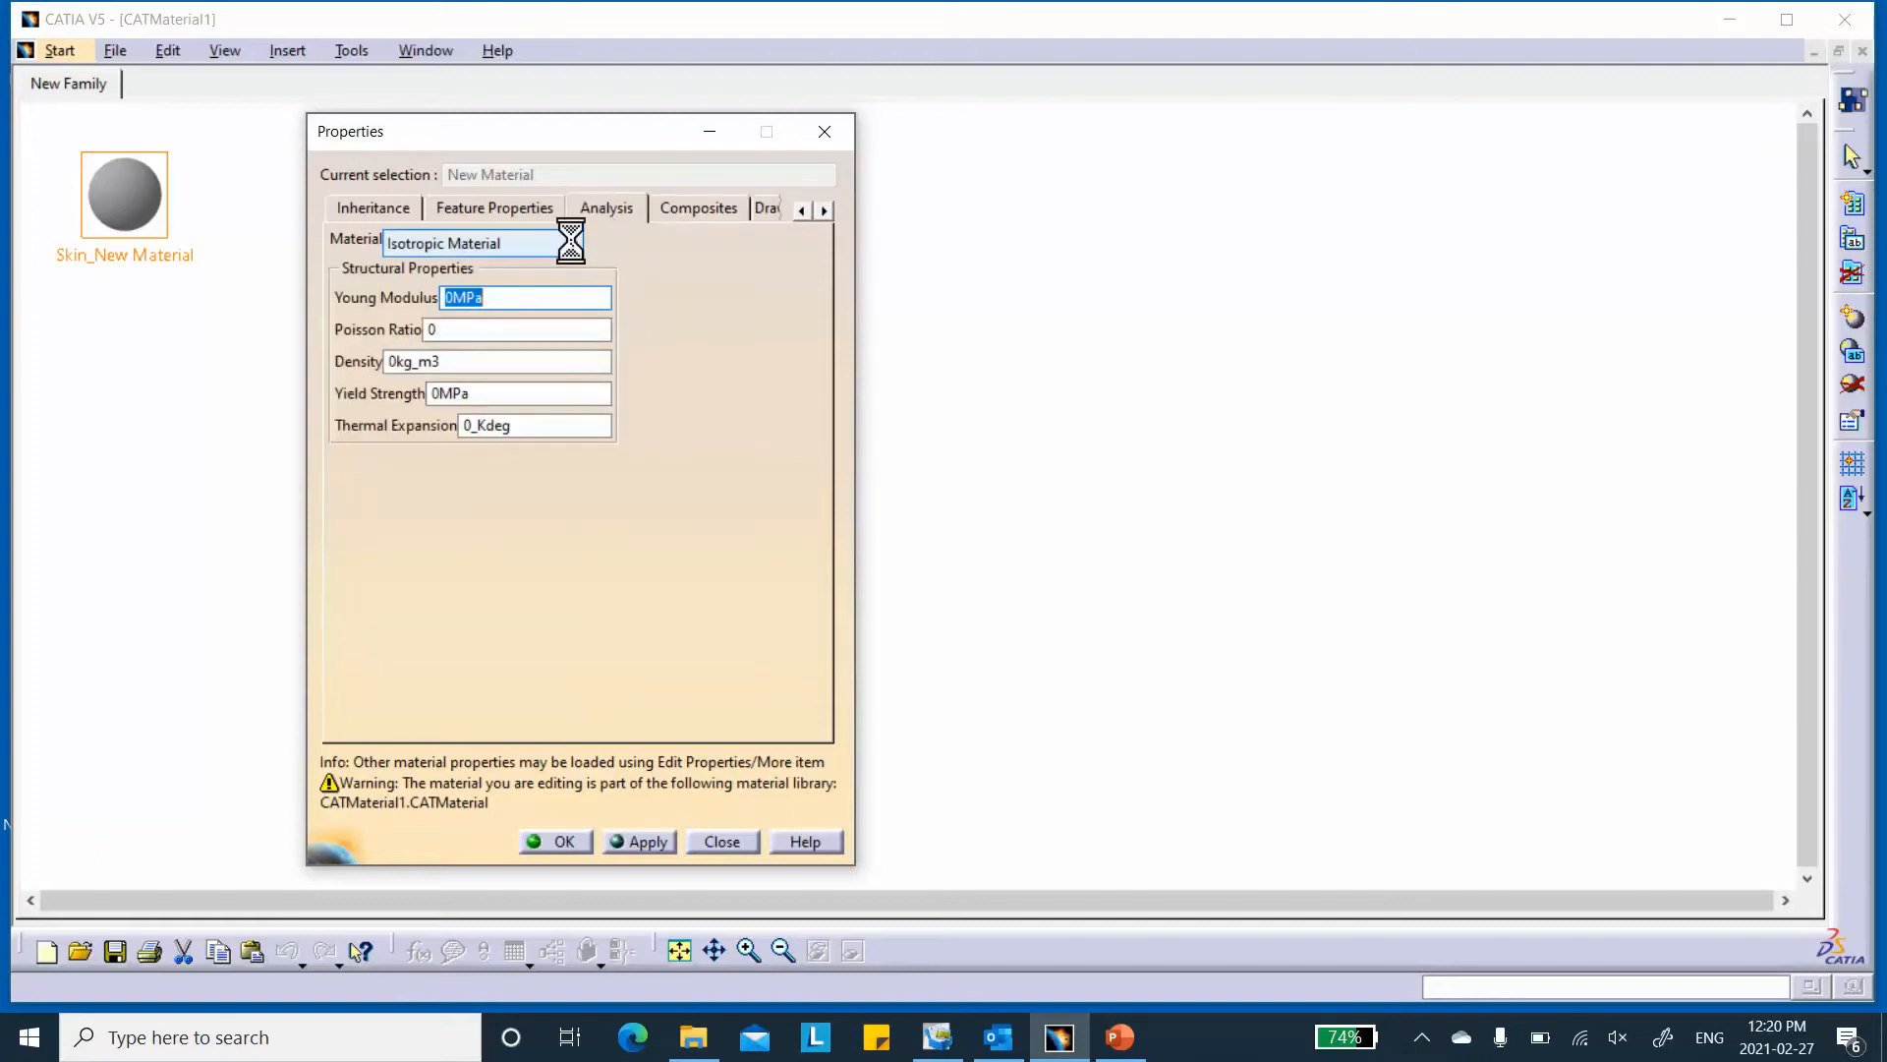
left_click(570, 242)
left_click(535, 291)
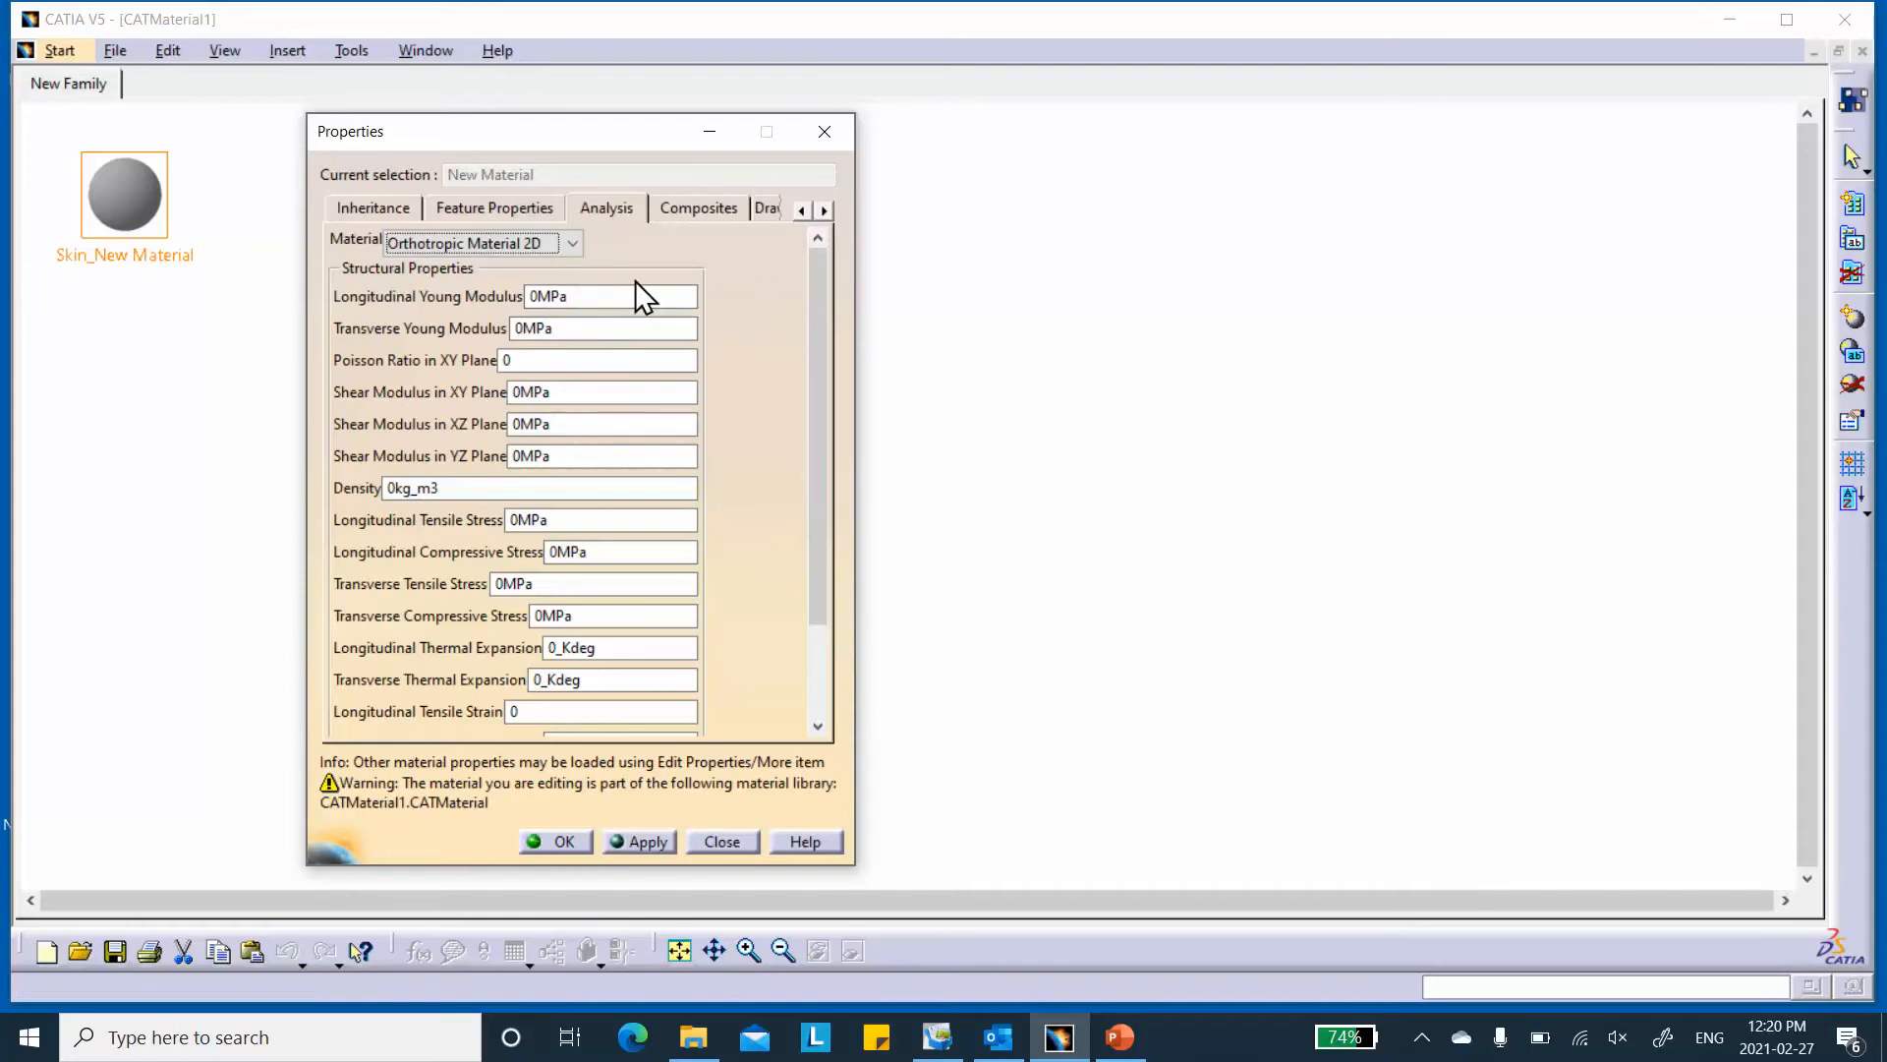
double_click(580, 295)
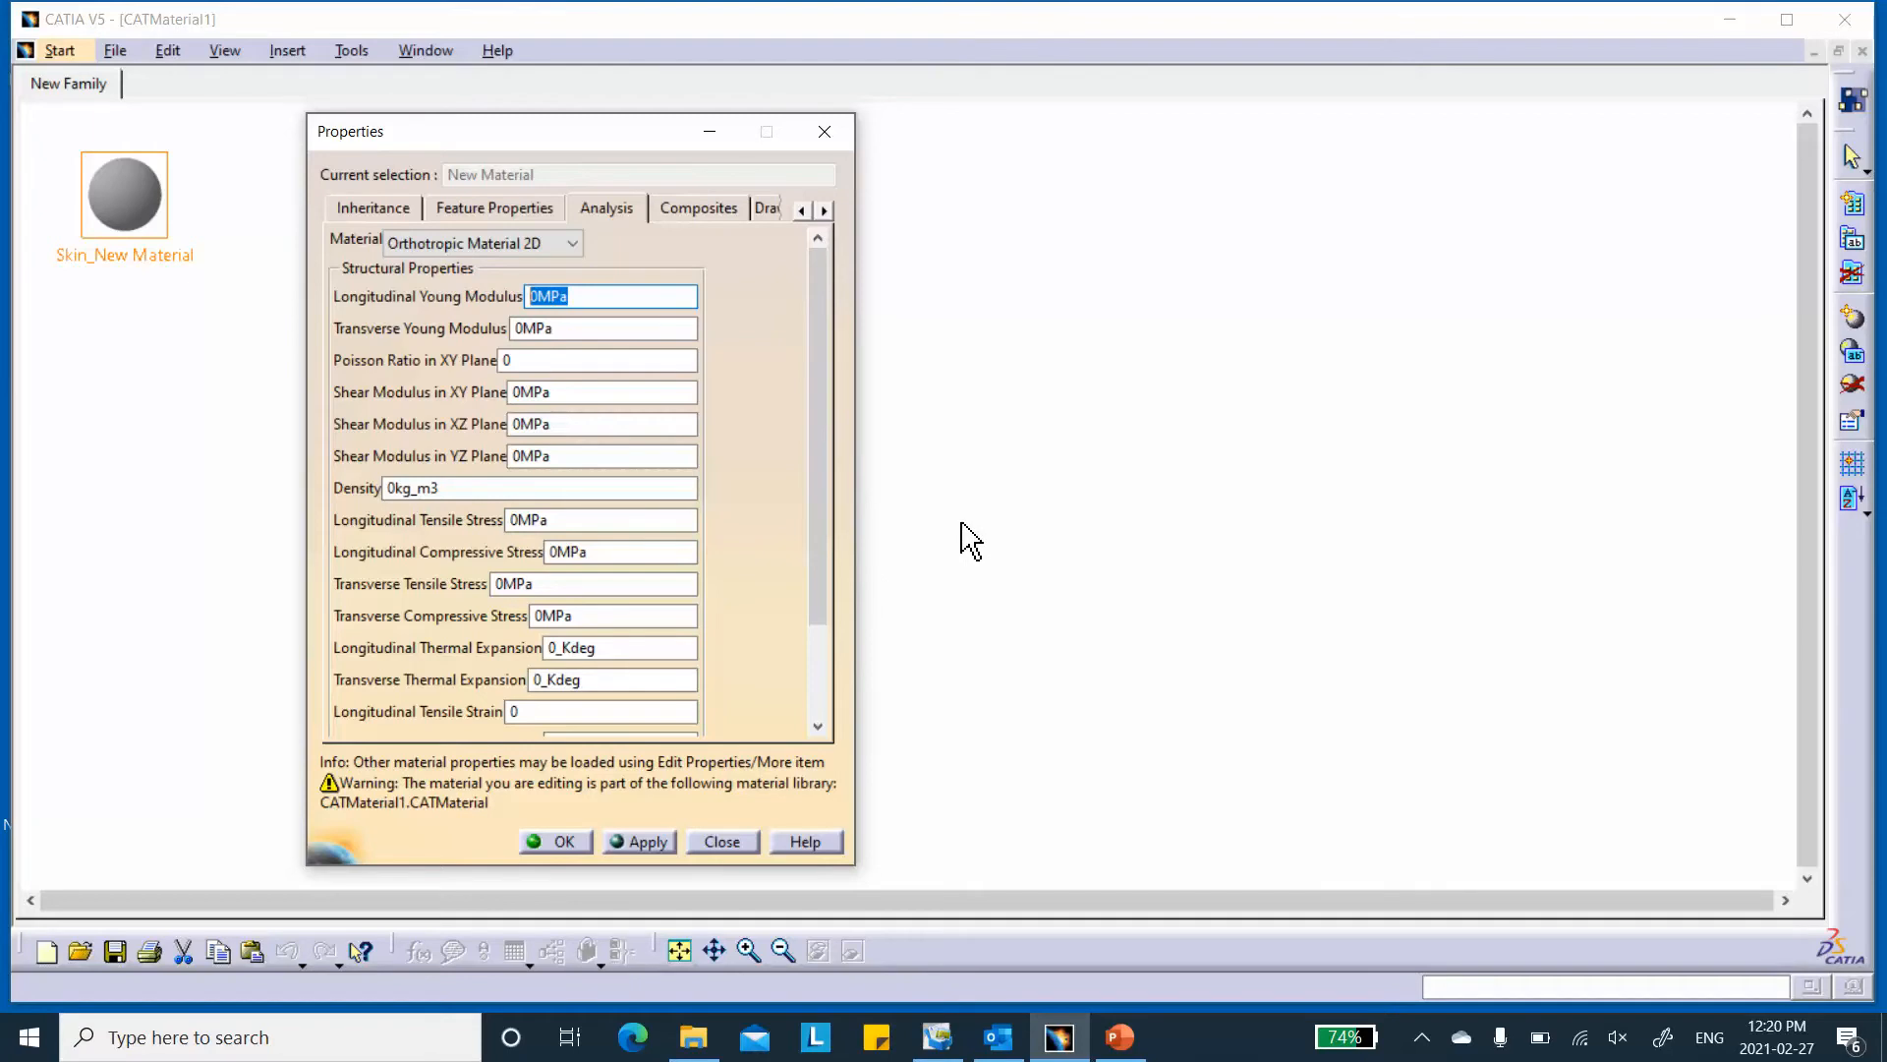
type("68947")
- Set the skin's transverse Young modulus to 27579 MPa and its XY-plane Poisson ratio to 0.3
left_click(604, 325)
left_click_drag(603, 327, 434, 334)
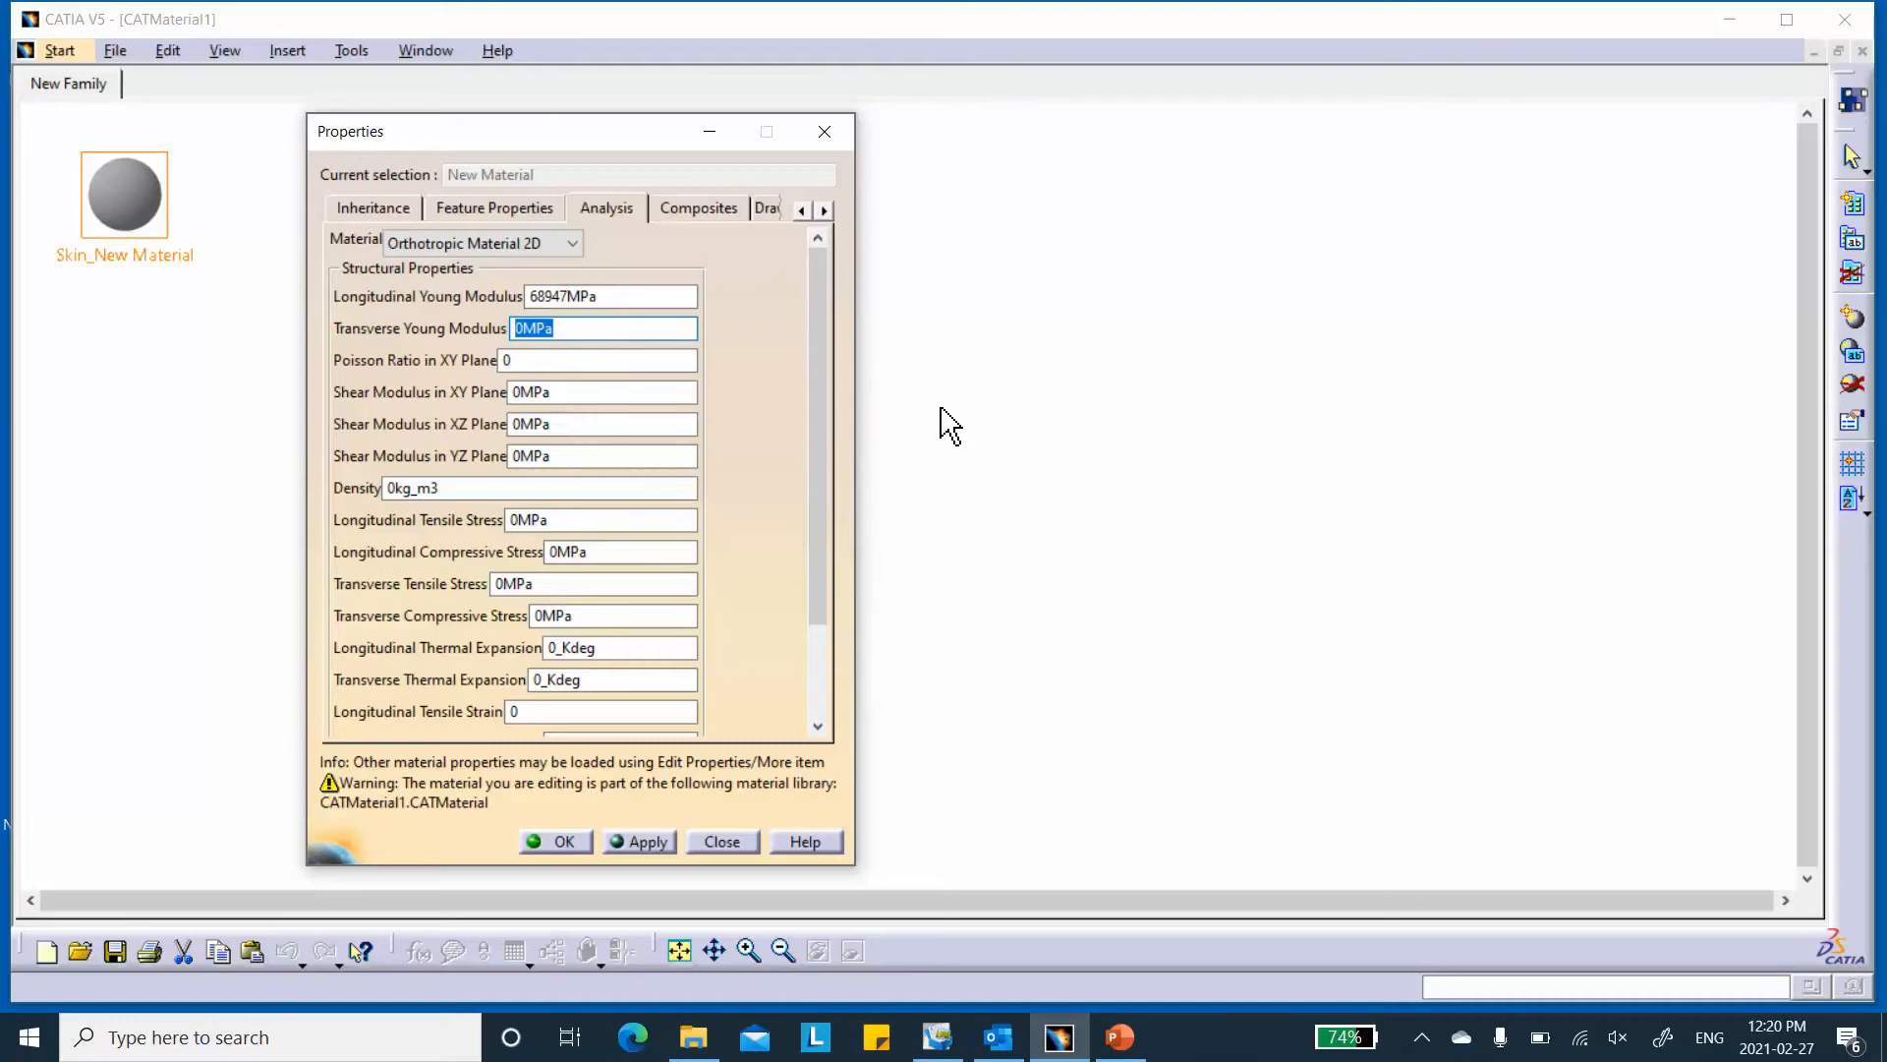
type("27579")
left_click(645, 360)
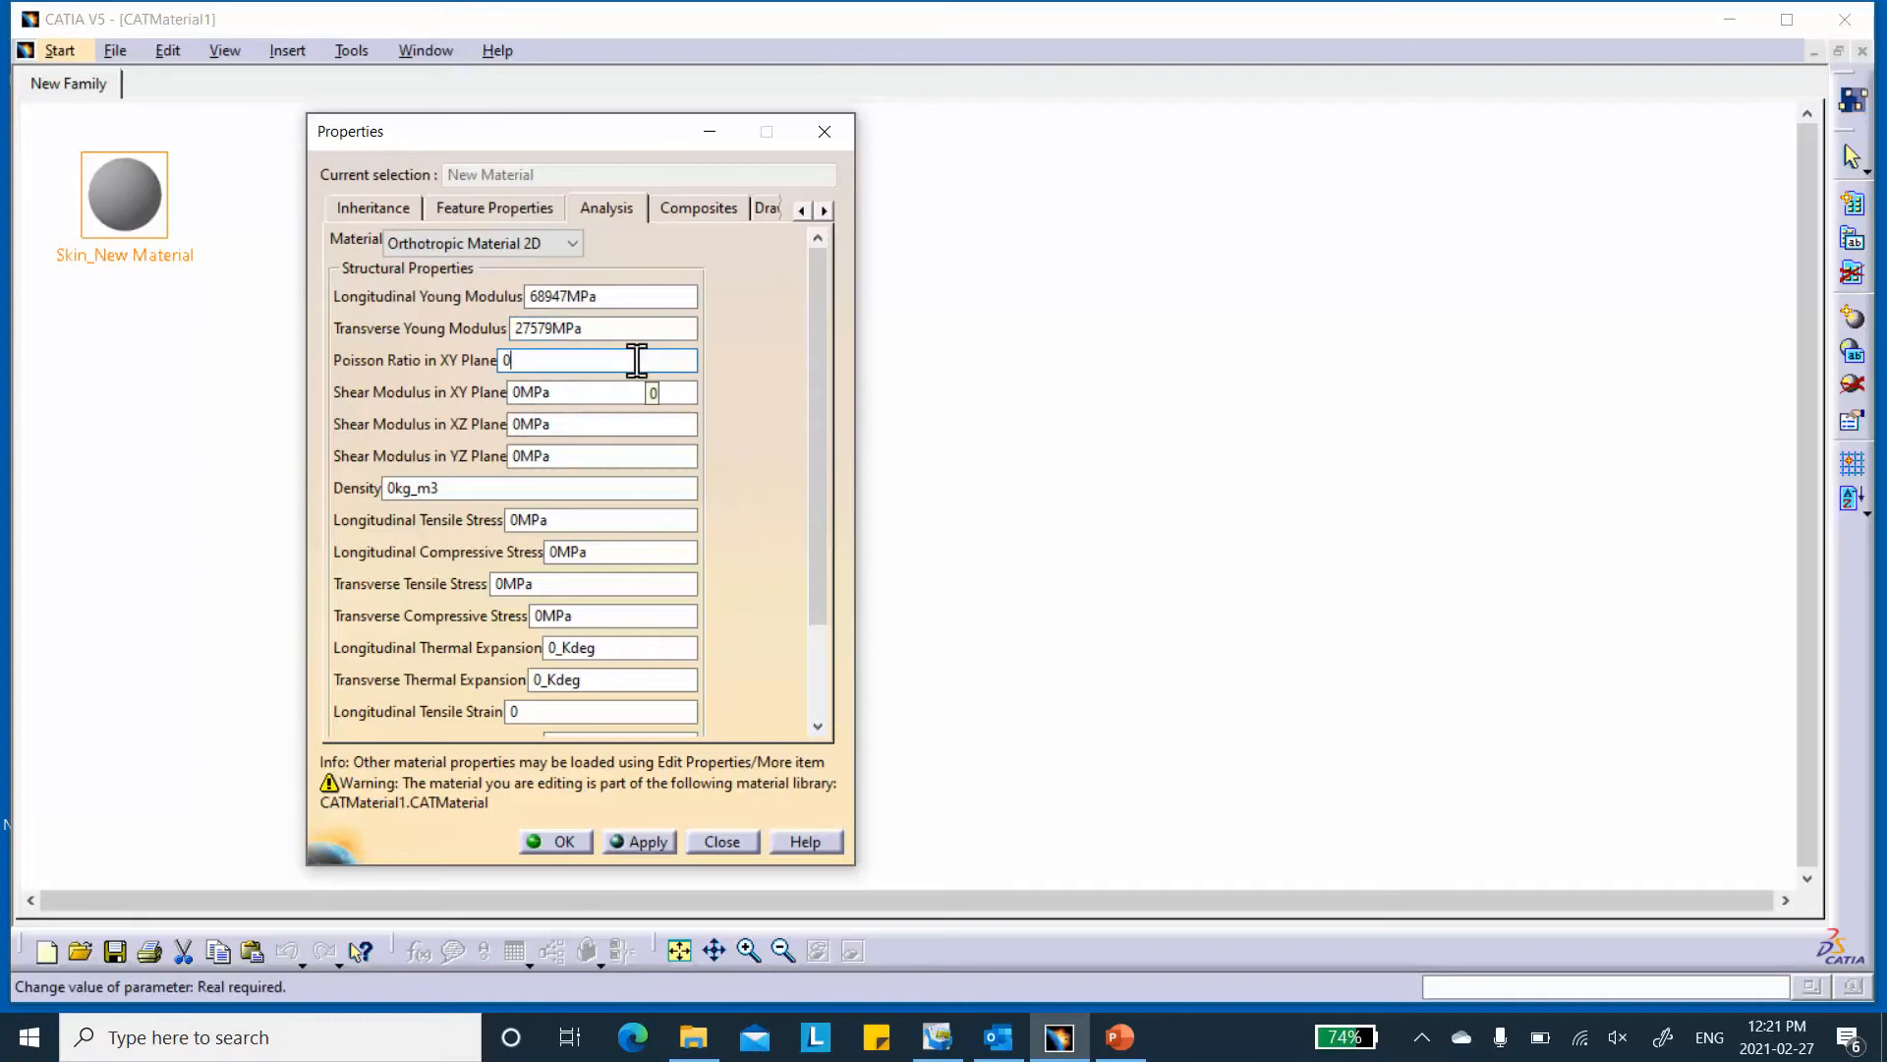
type(".3")
key("Tab")
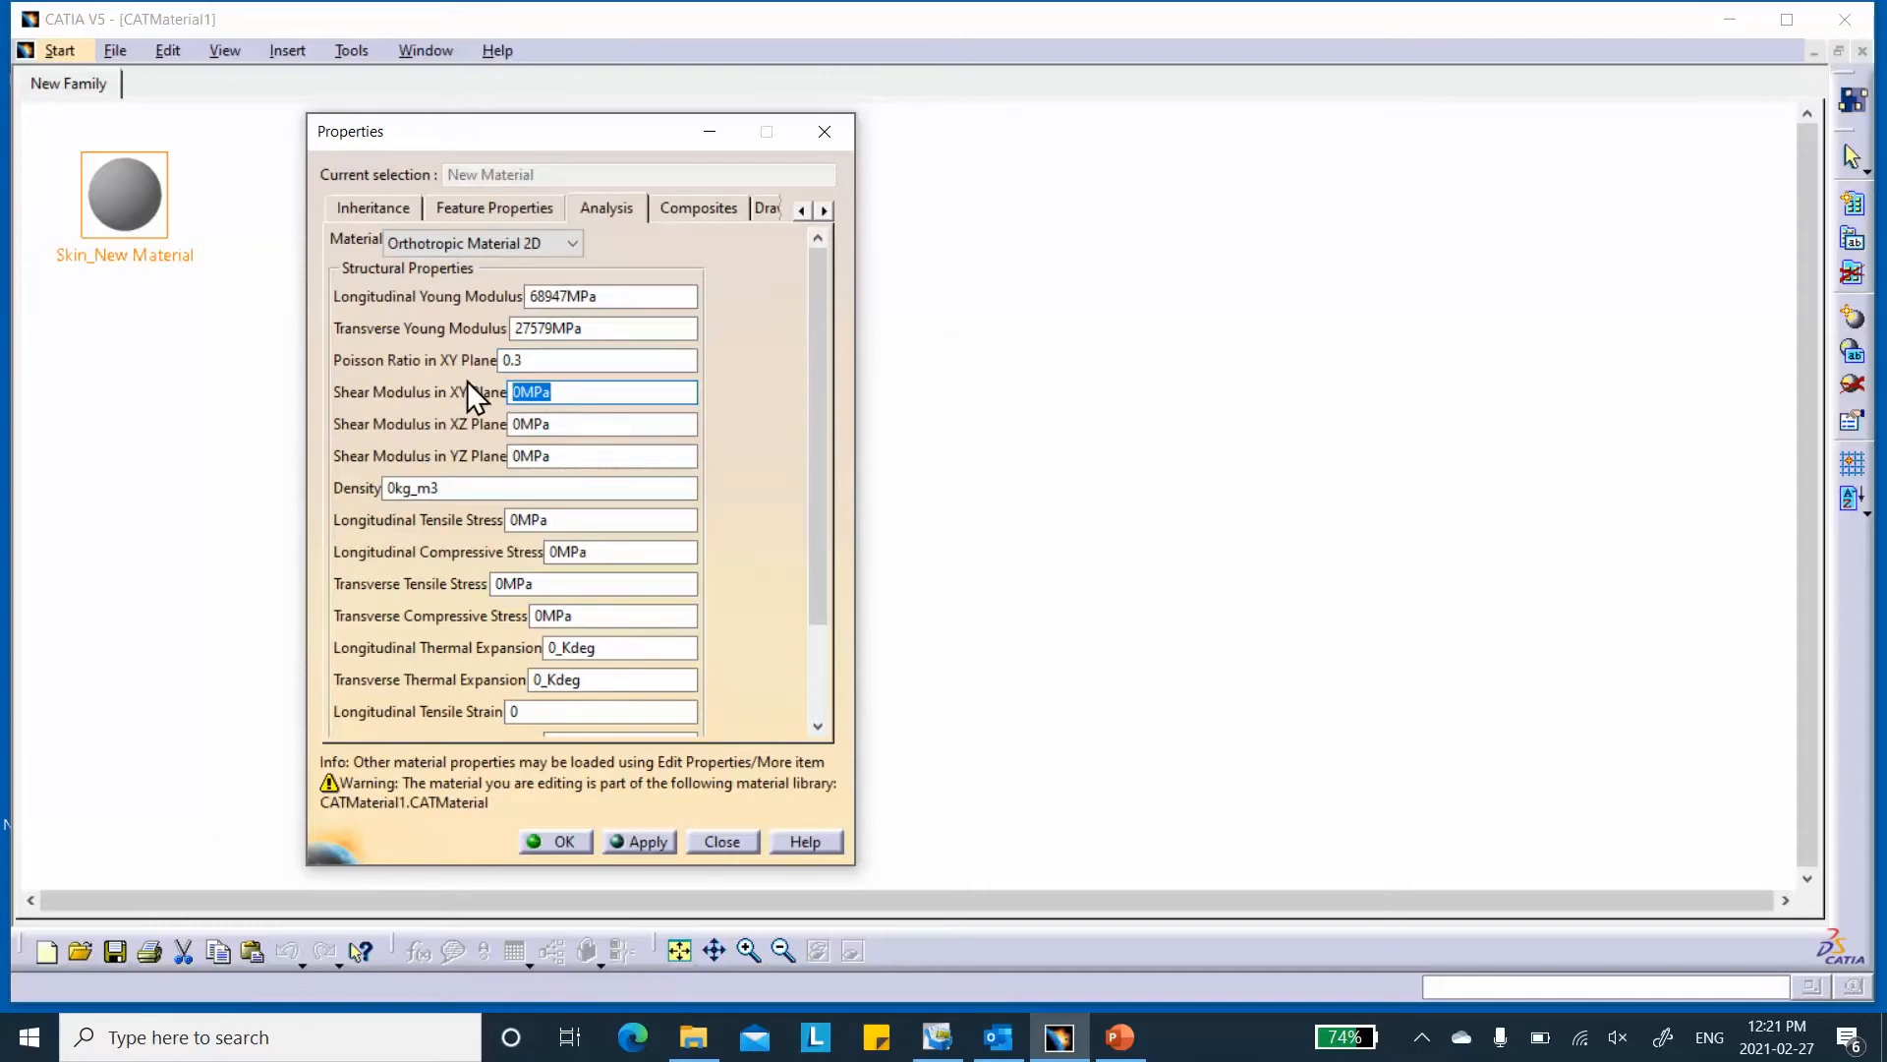
- Set the skin's shear moduli in the XY, XZ and YZ planes to 12928 MPa and confirm the material properties
type("12928")
left_click(619, 422)
type("12928")
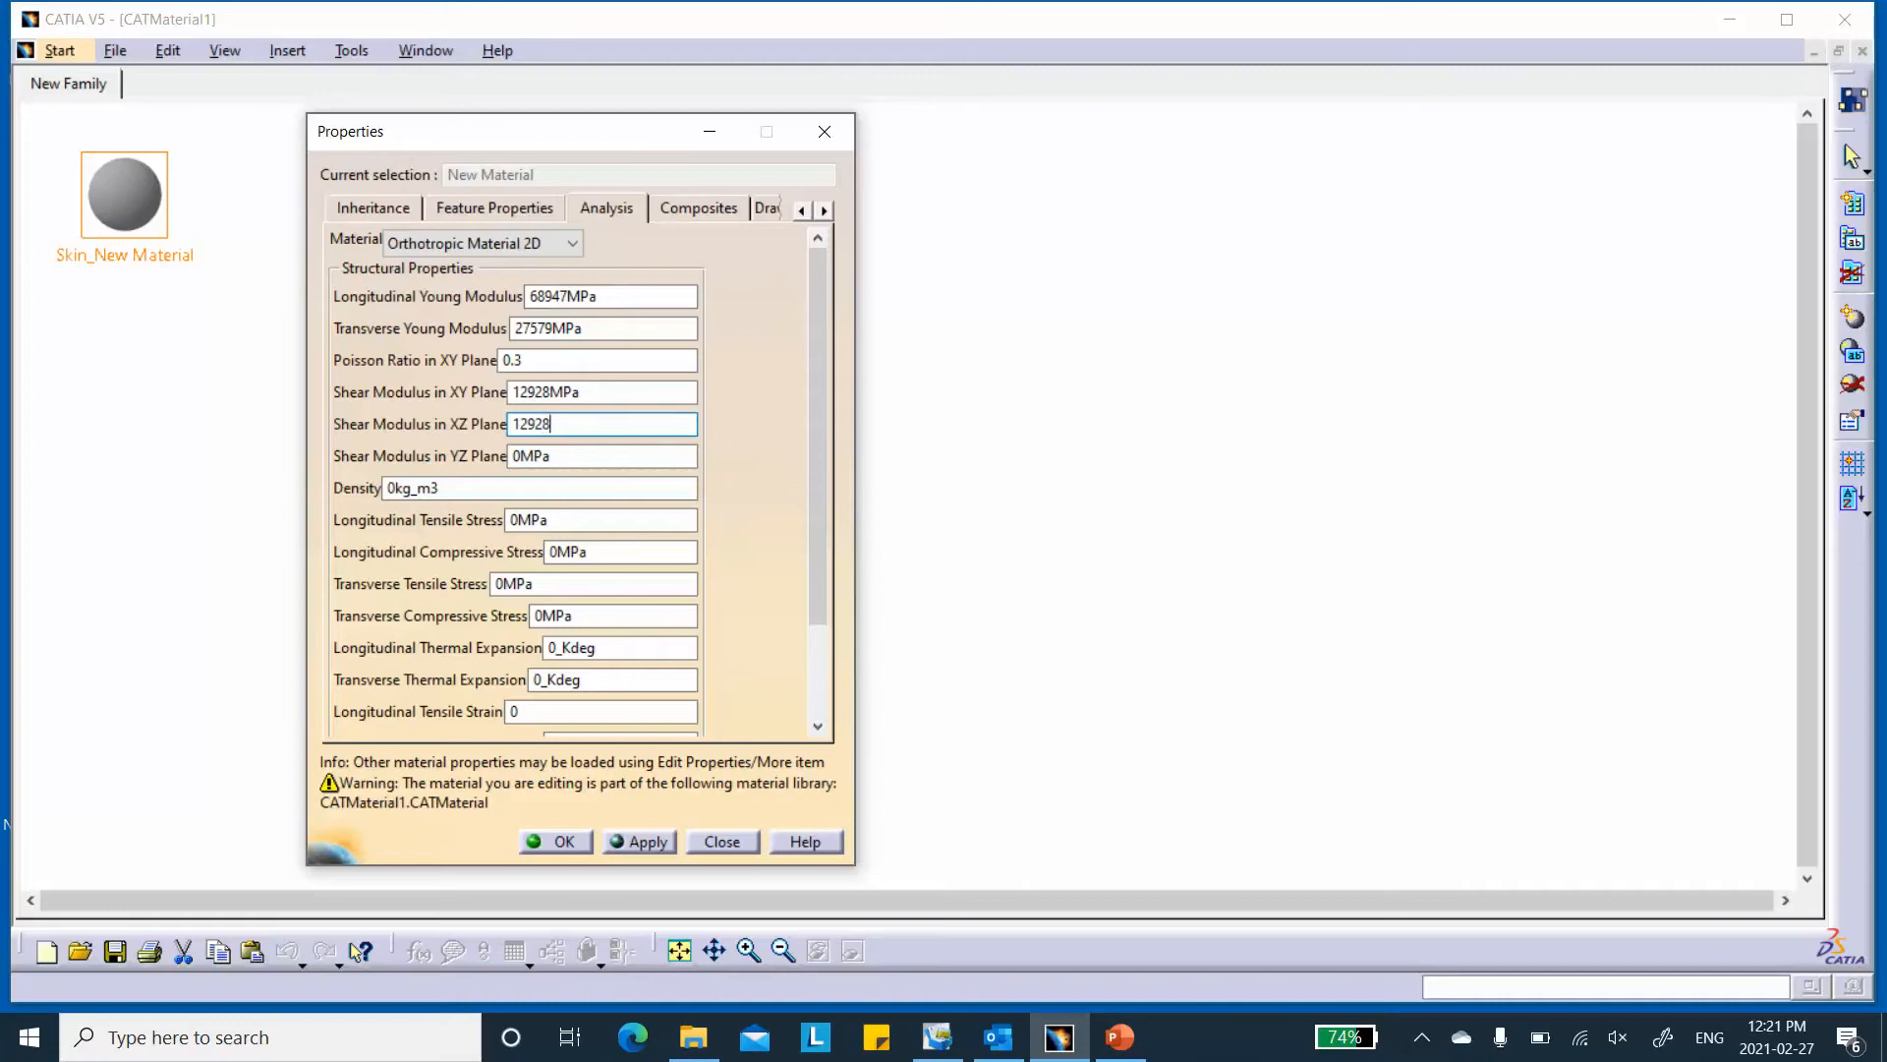
key("Tab")
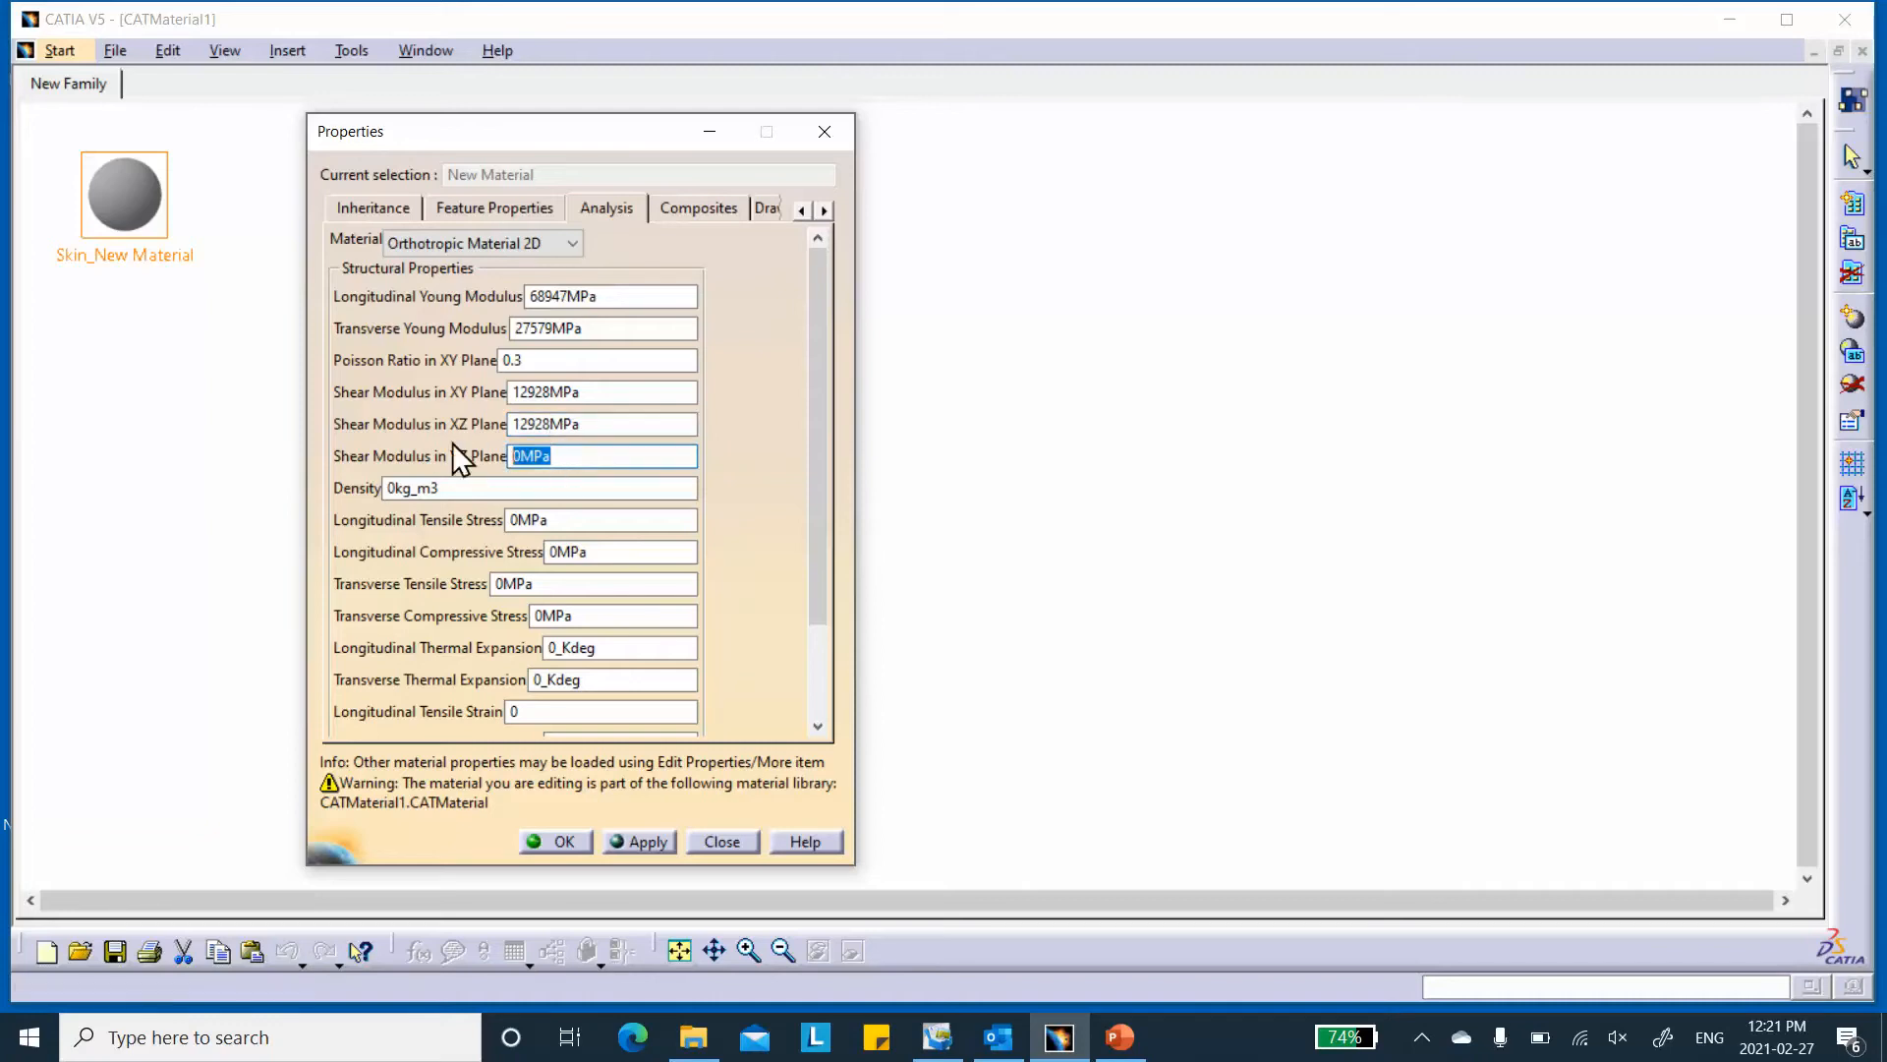
type("12928")
left_click(652, 487)
left_click(556, 518)
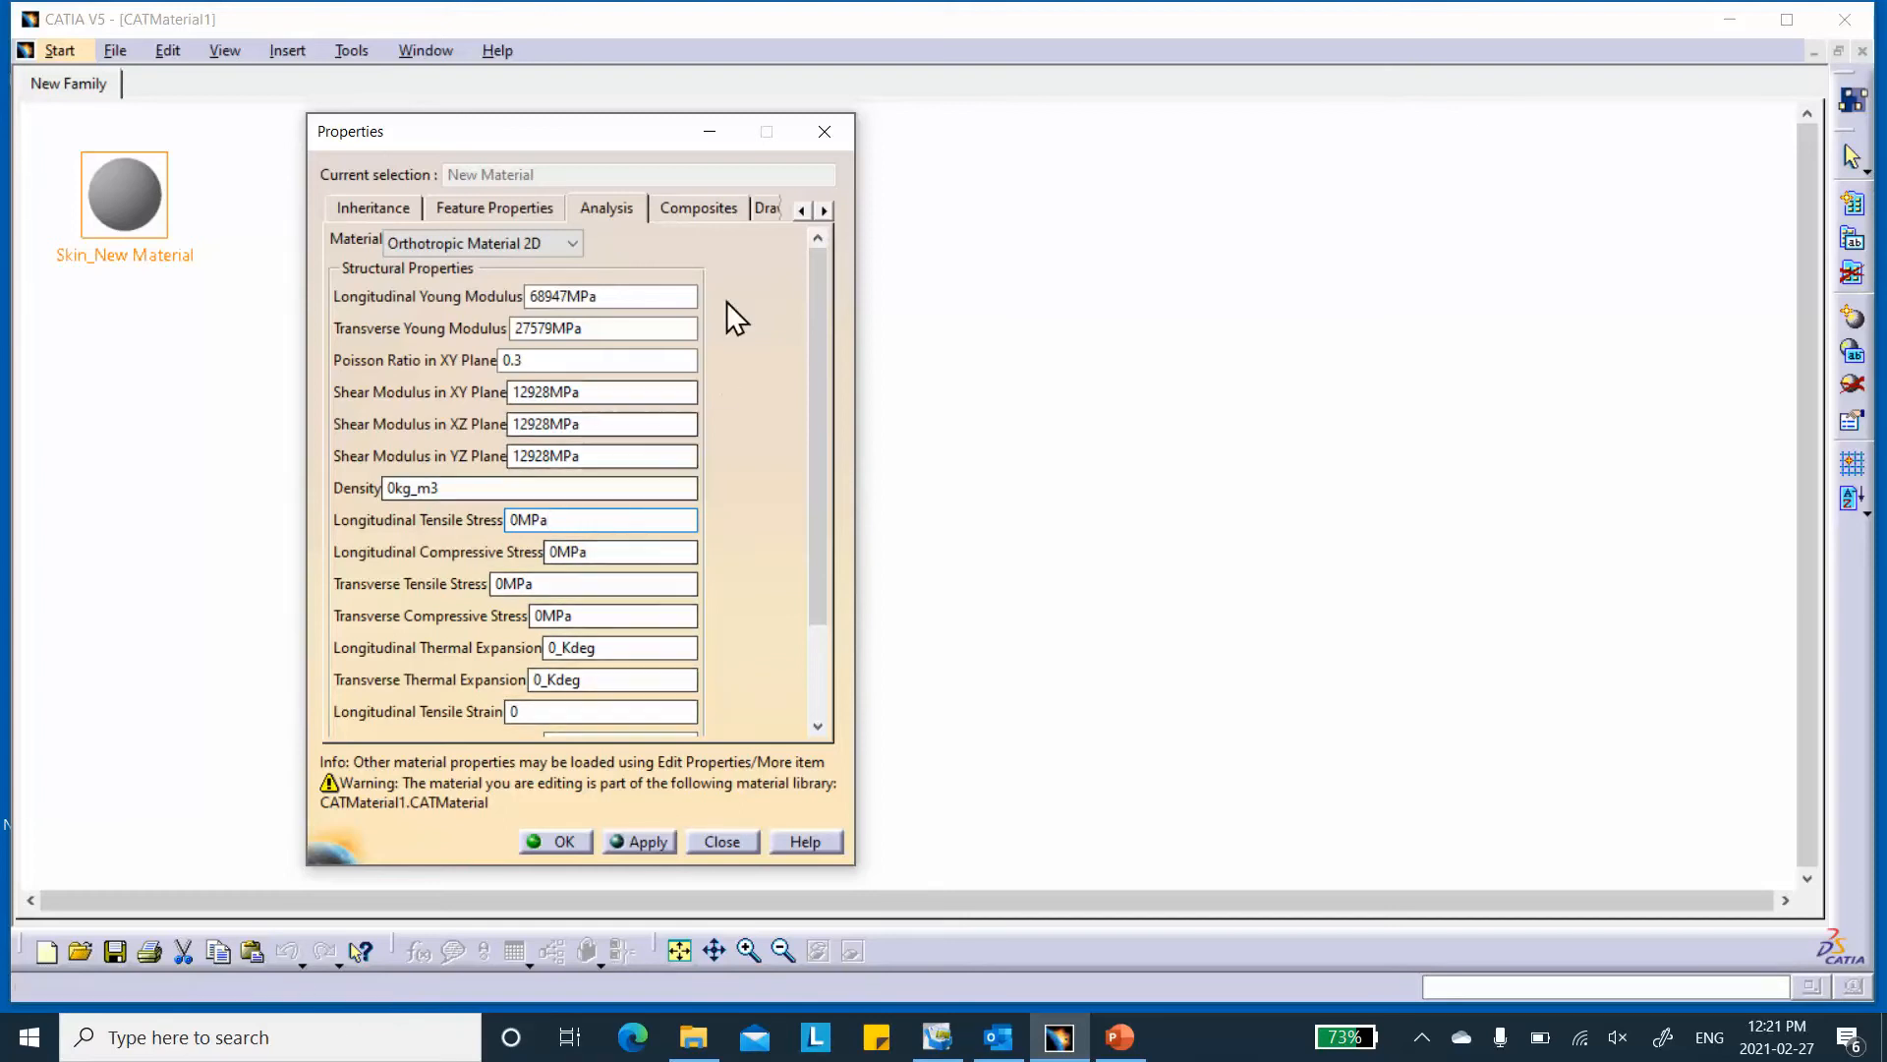
left_click(639, 840)
left_click(557, 842)
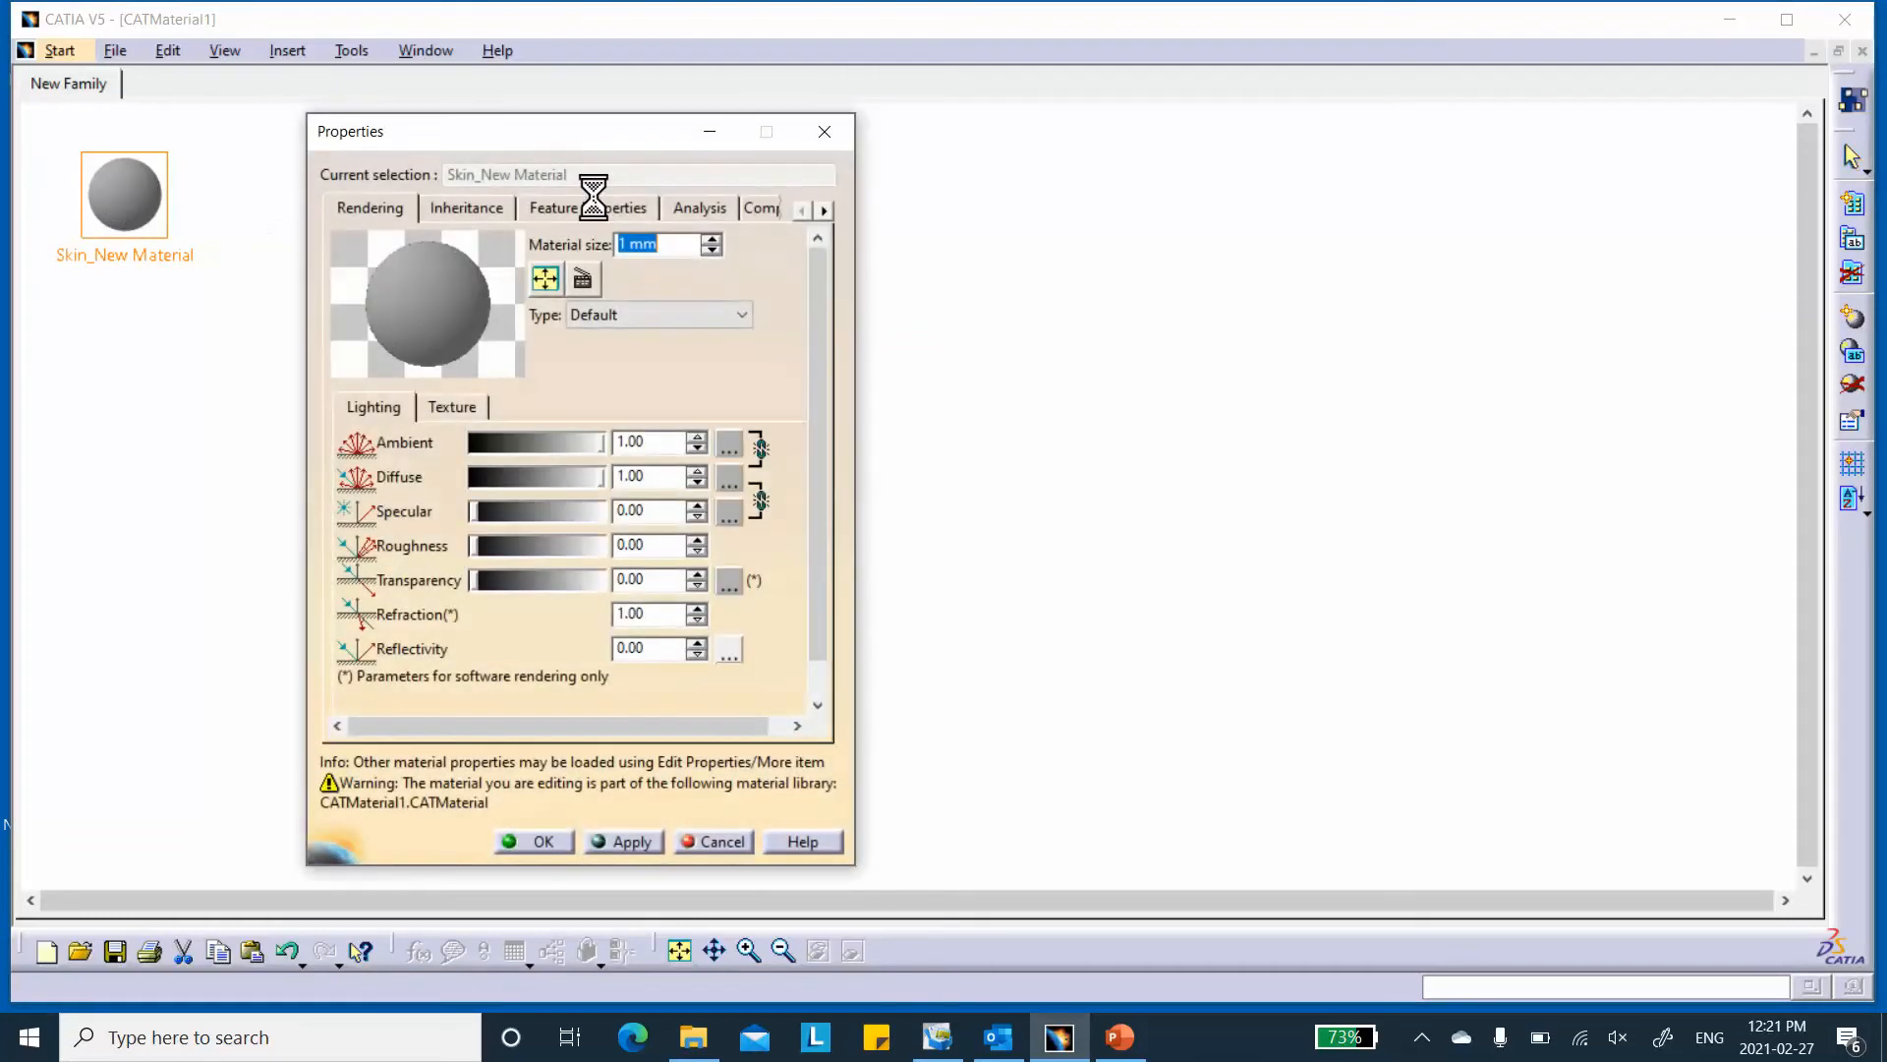
- Review the skin material's saved analysis and composite properties
left_click(711, 206)
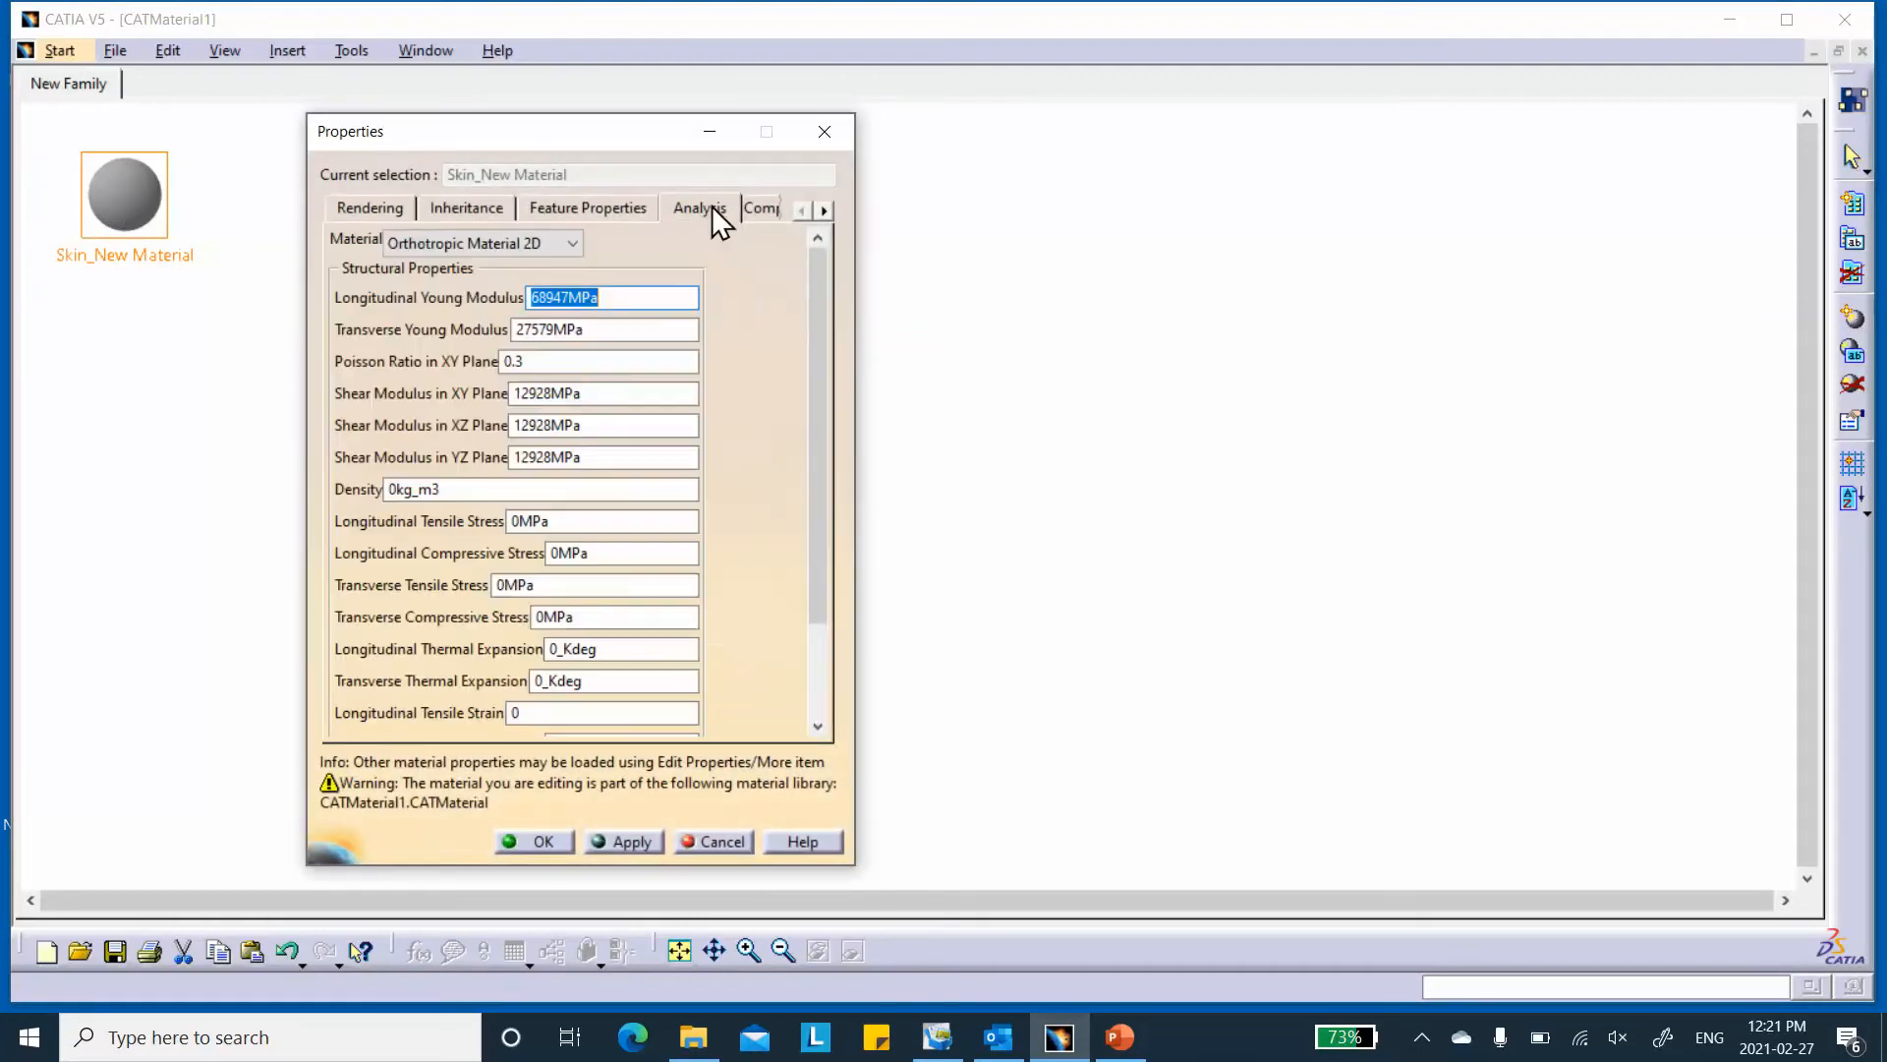
left_click(621, 306)
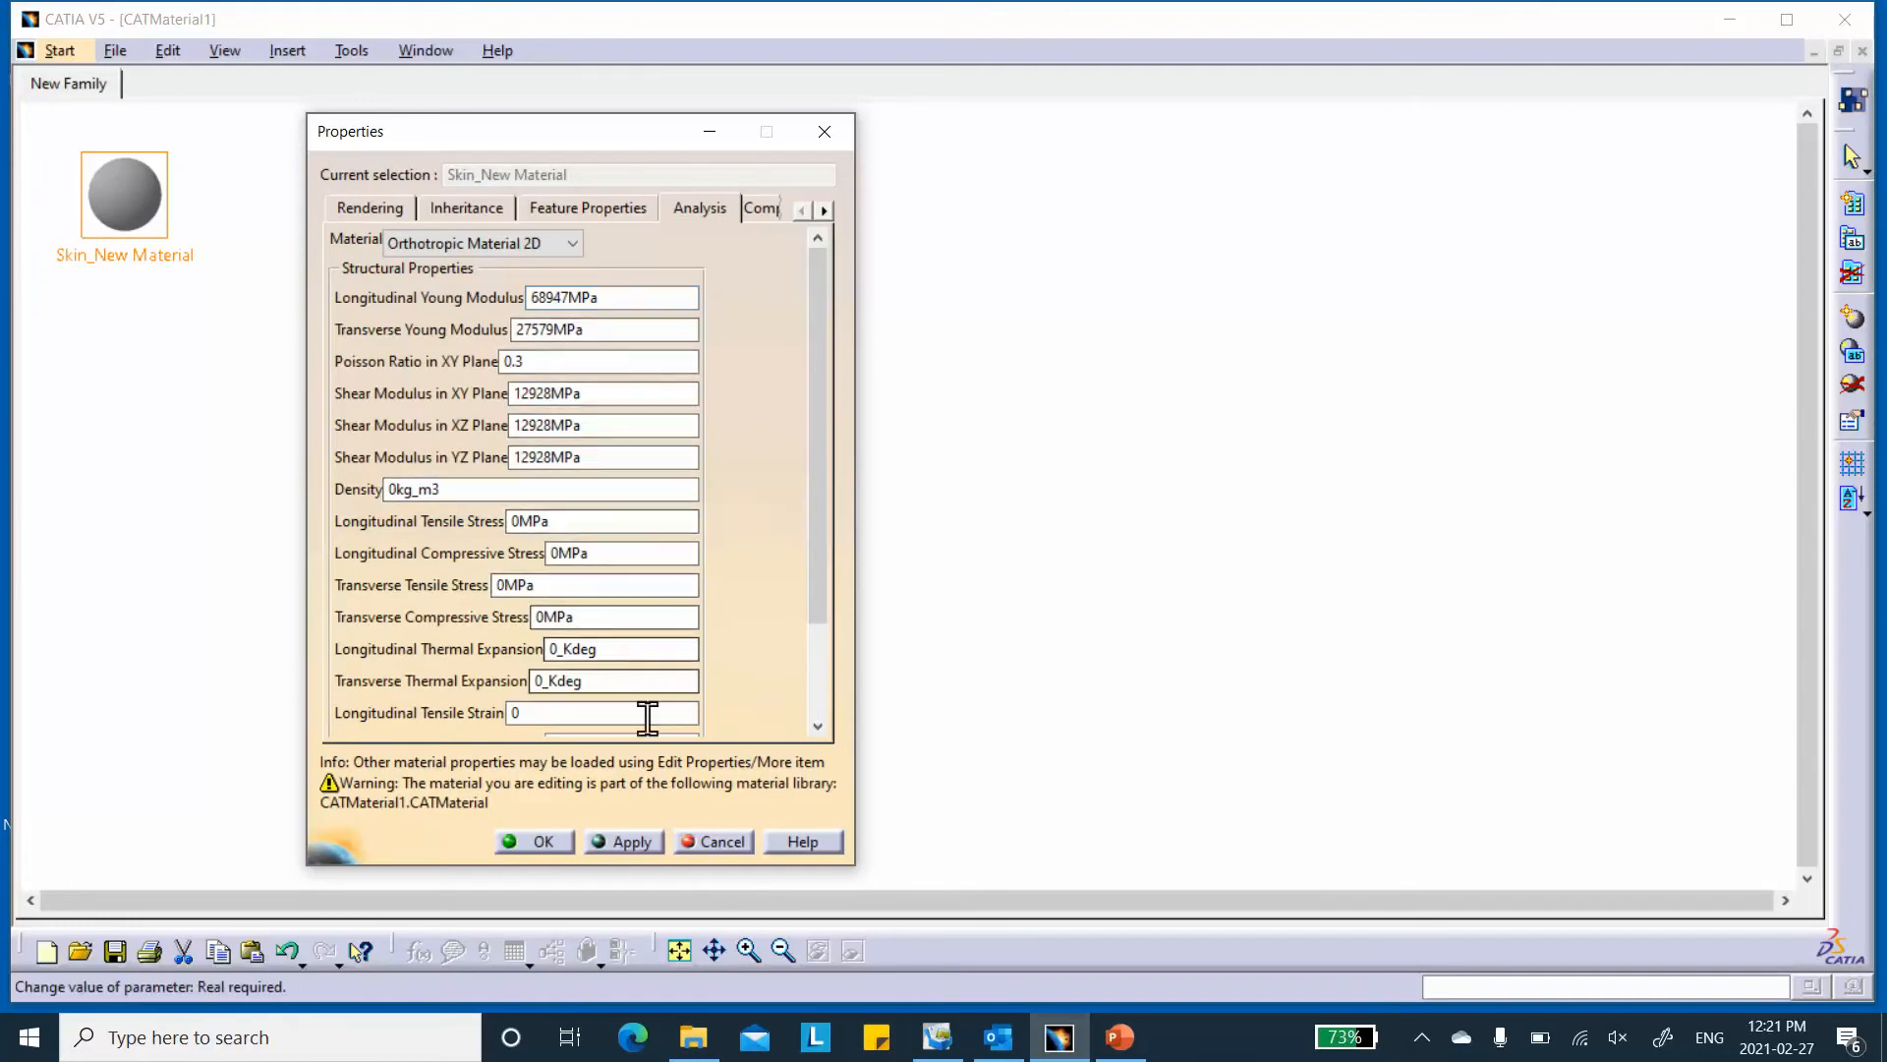
left_click(763, 208)
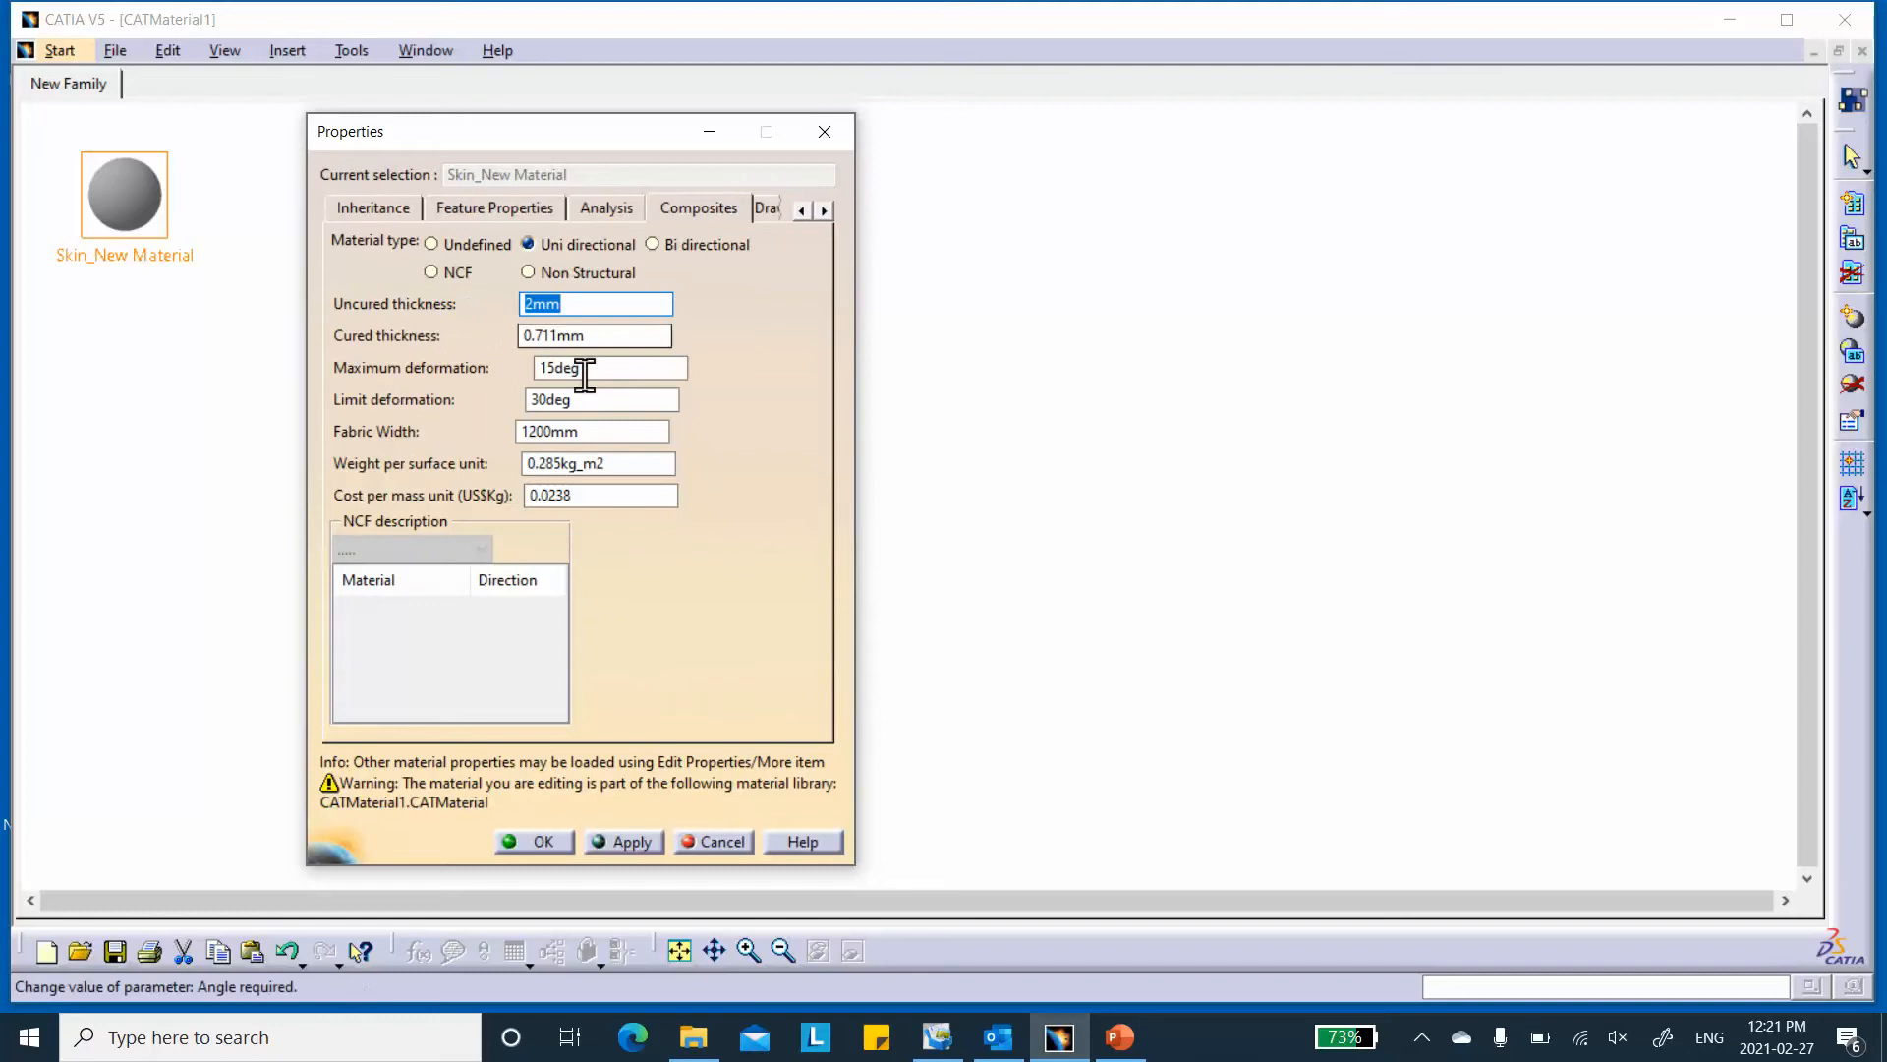
left_click(543, 841)
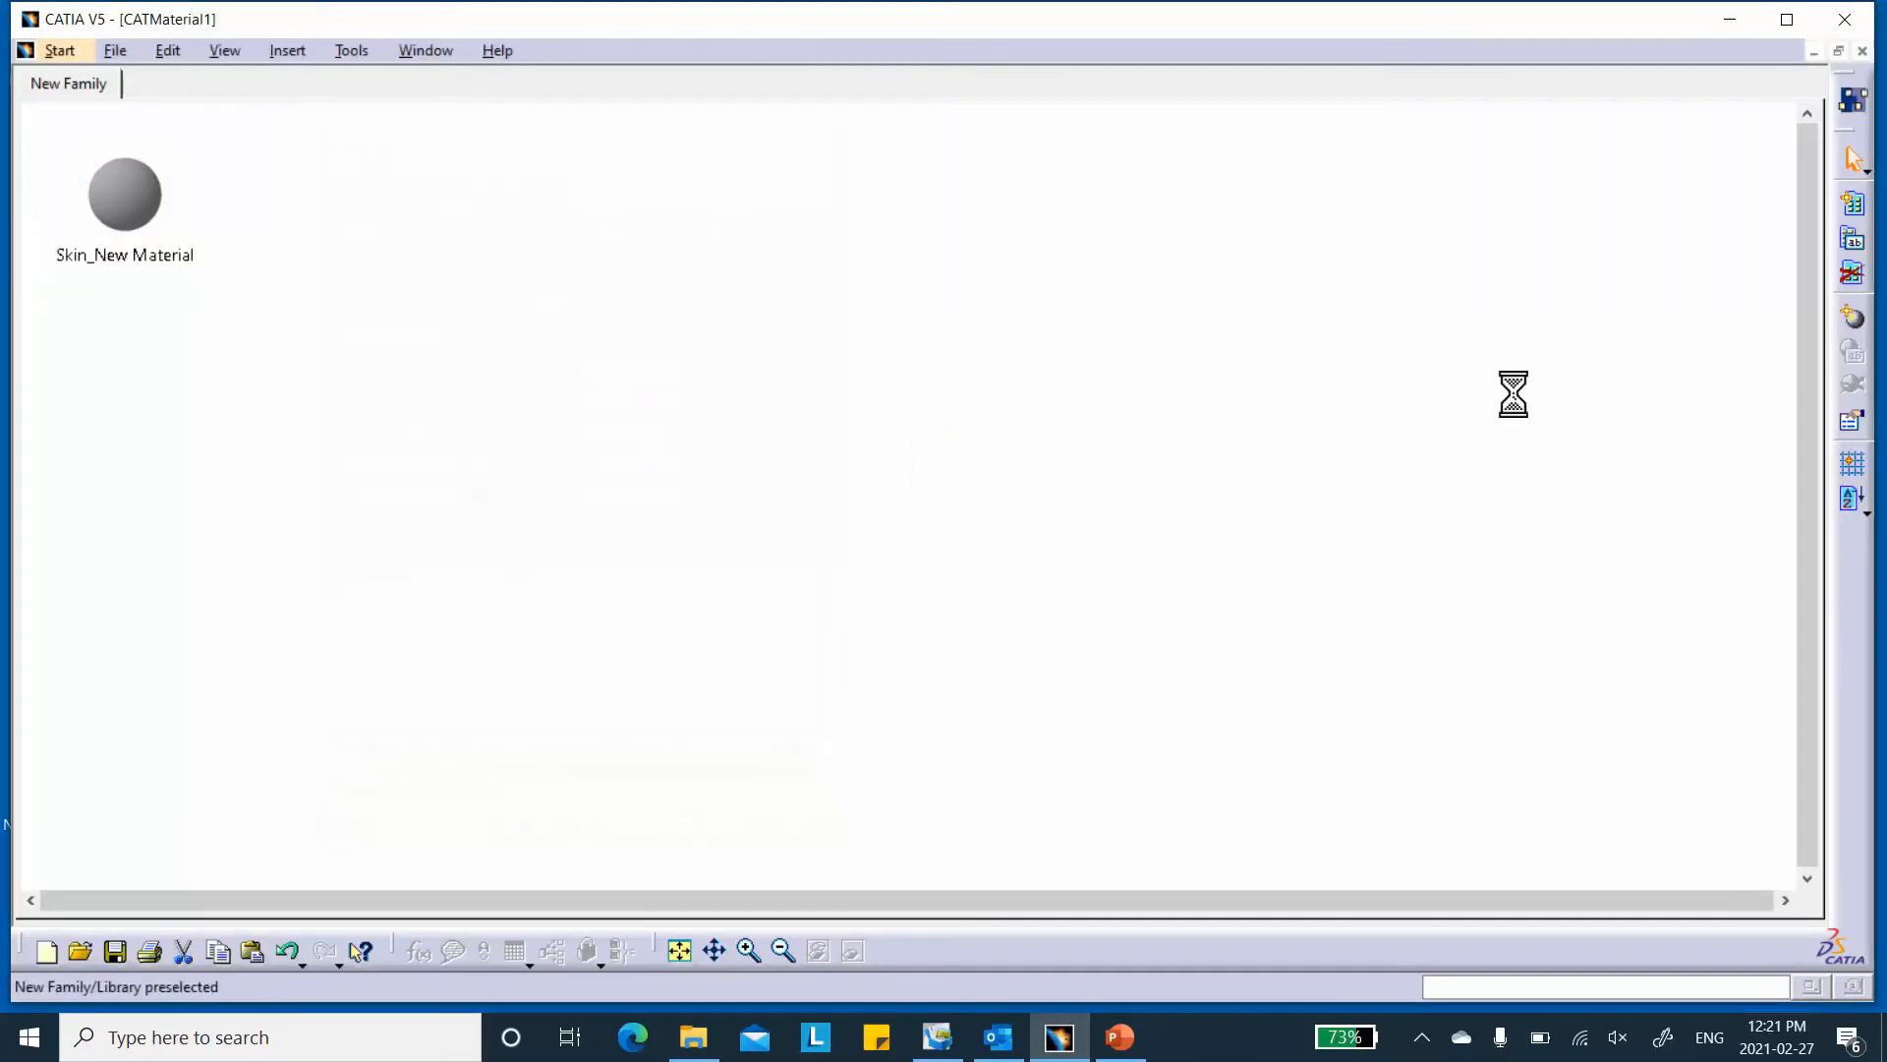
- Add a second material to the family and rename it as Core_New Material
left_click(1850, 317)
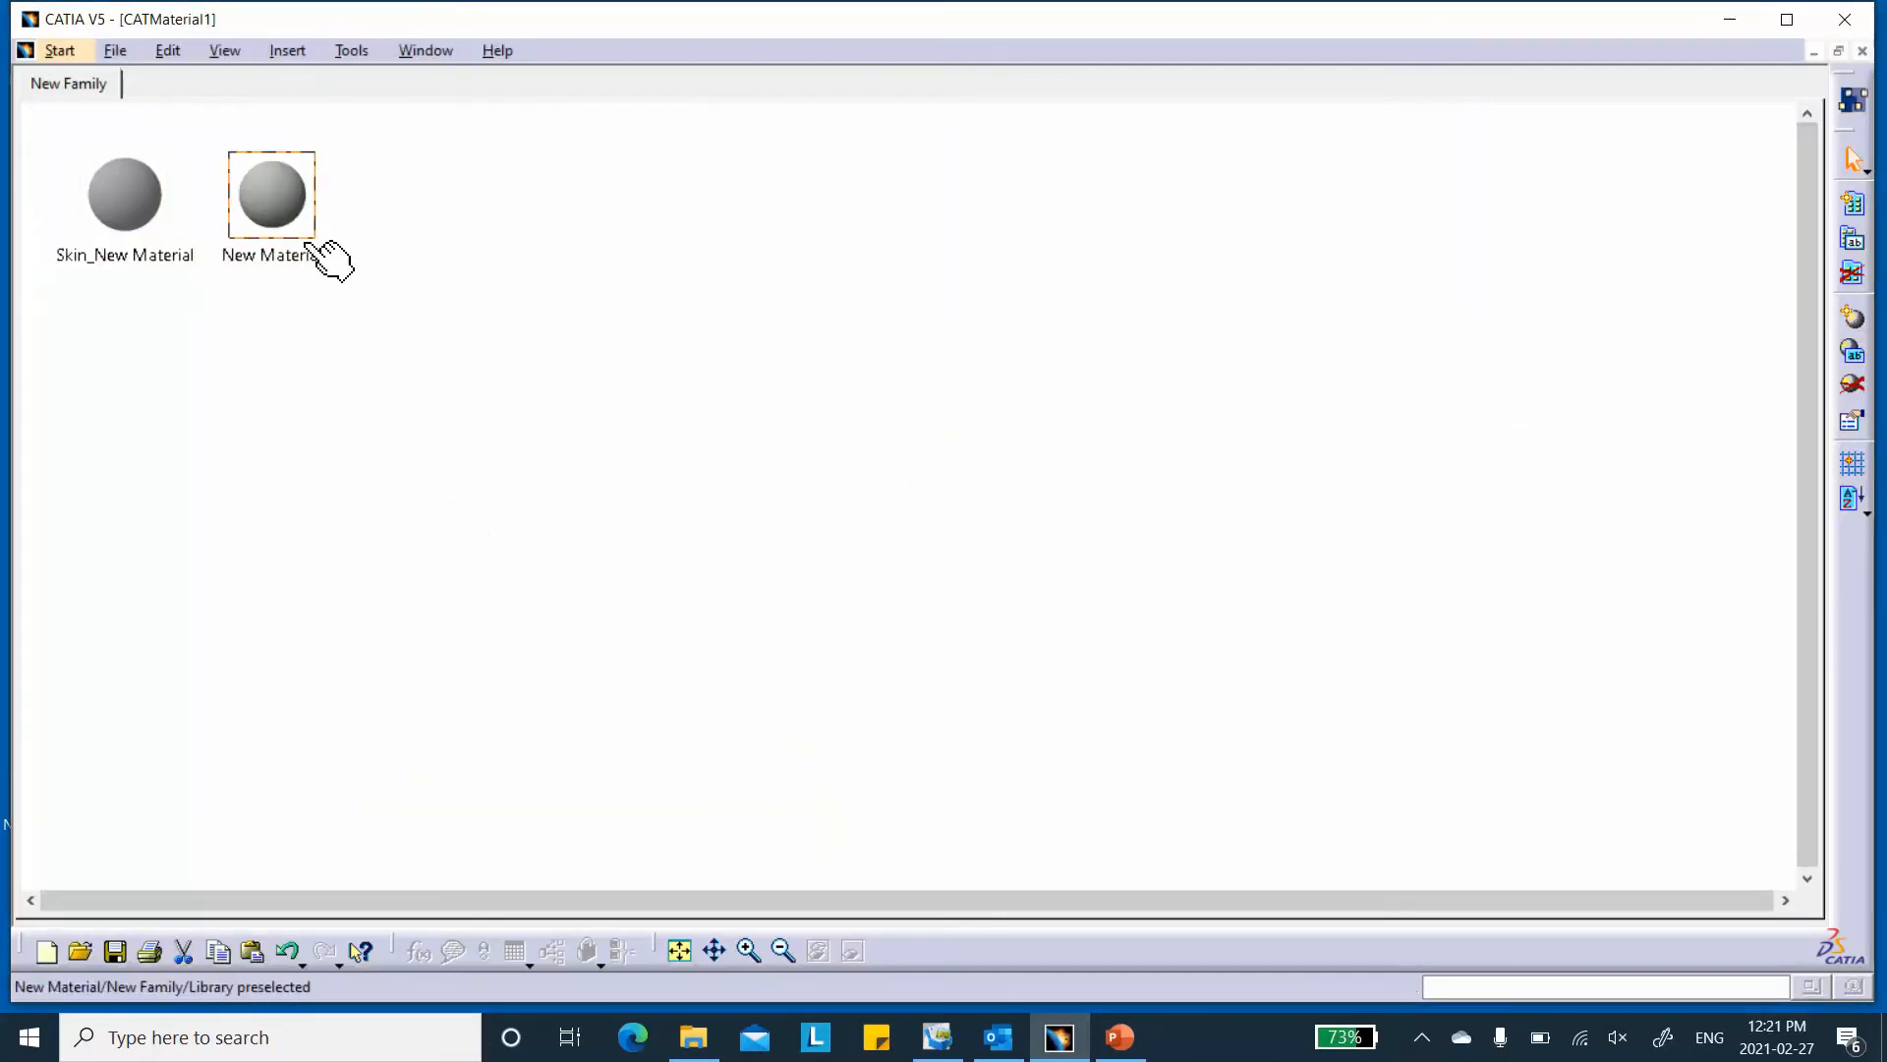
double_click(283, 206)
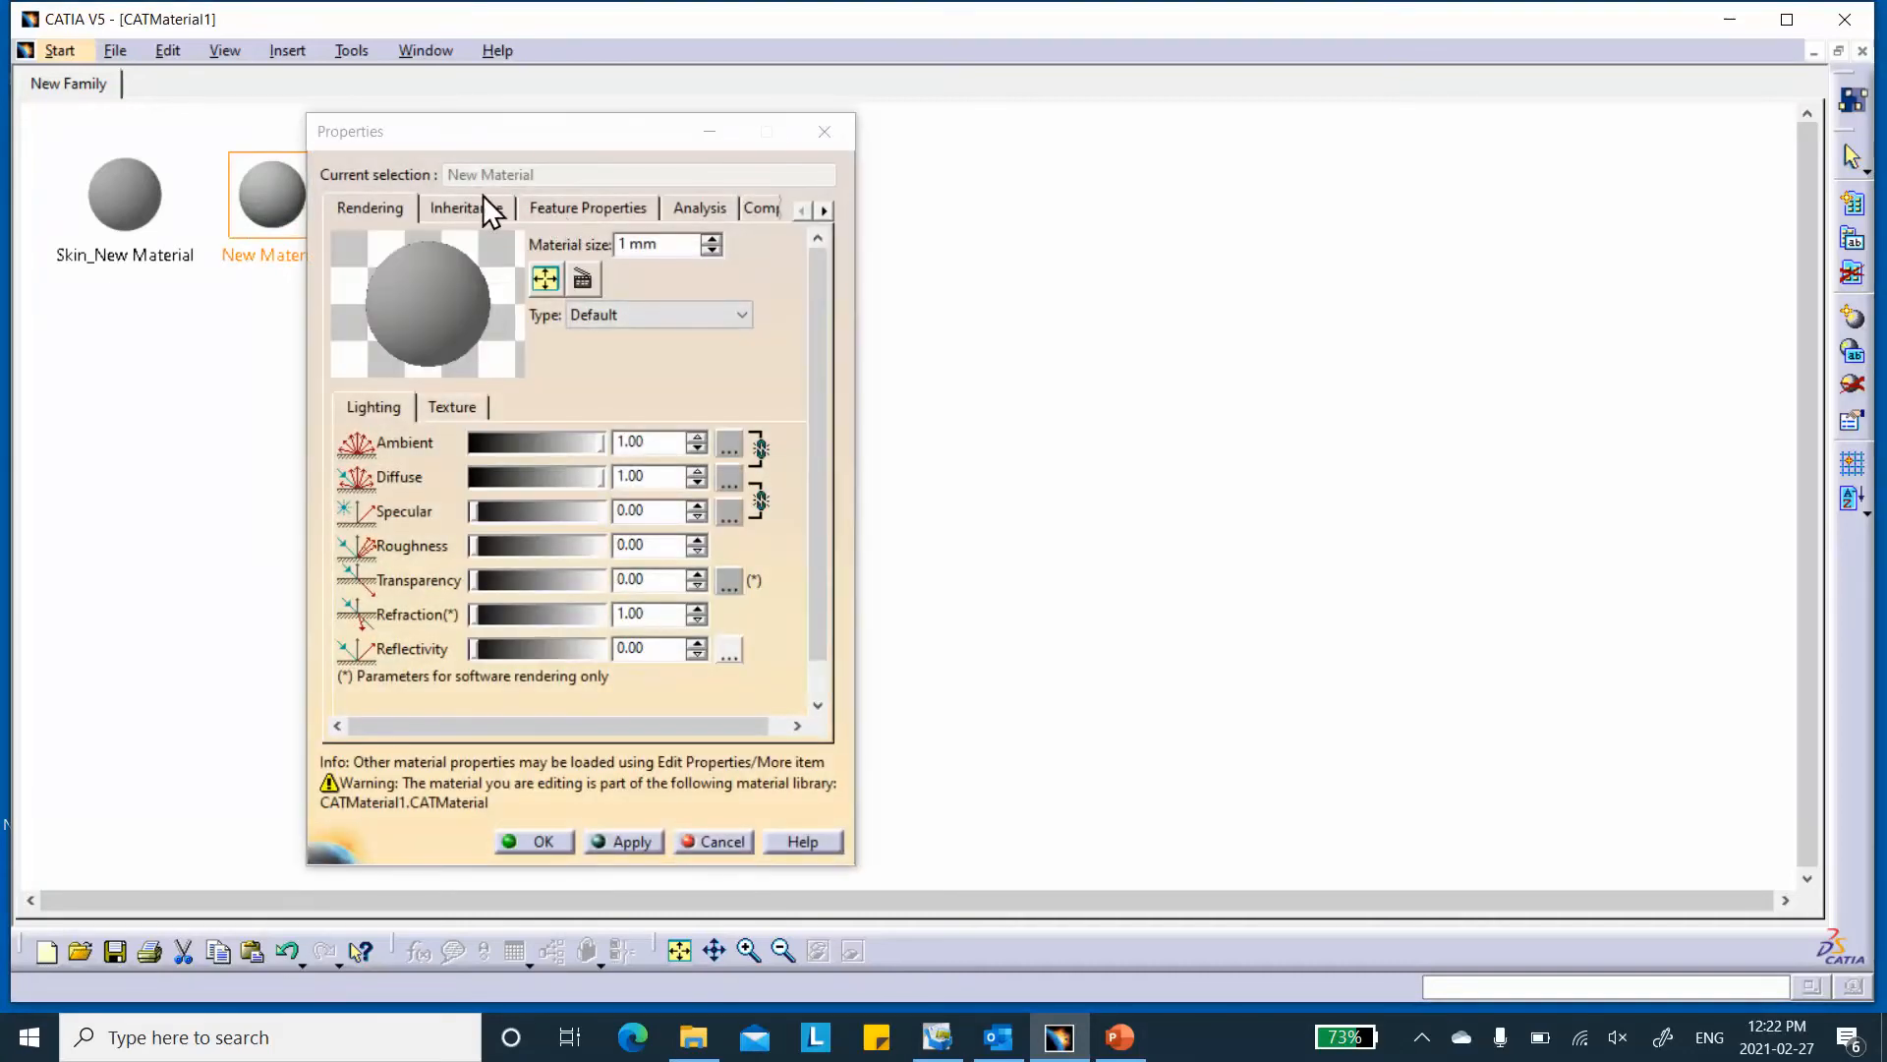
left_click(552, 205)
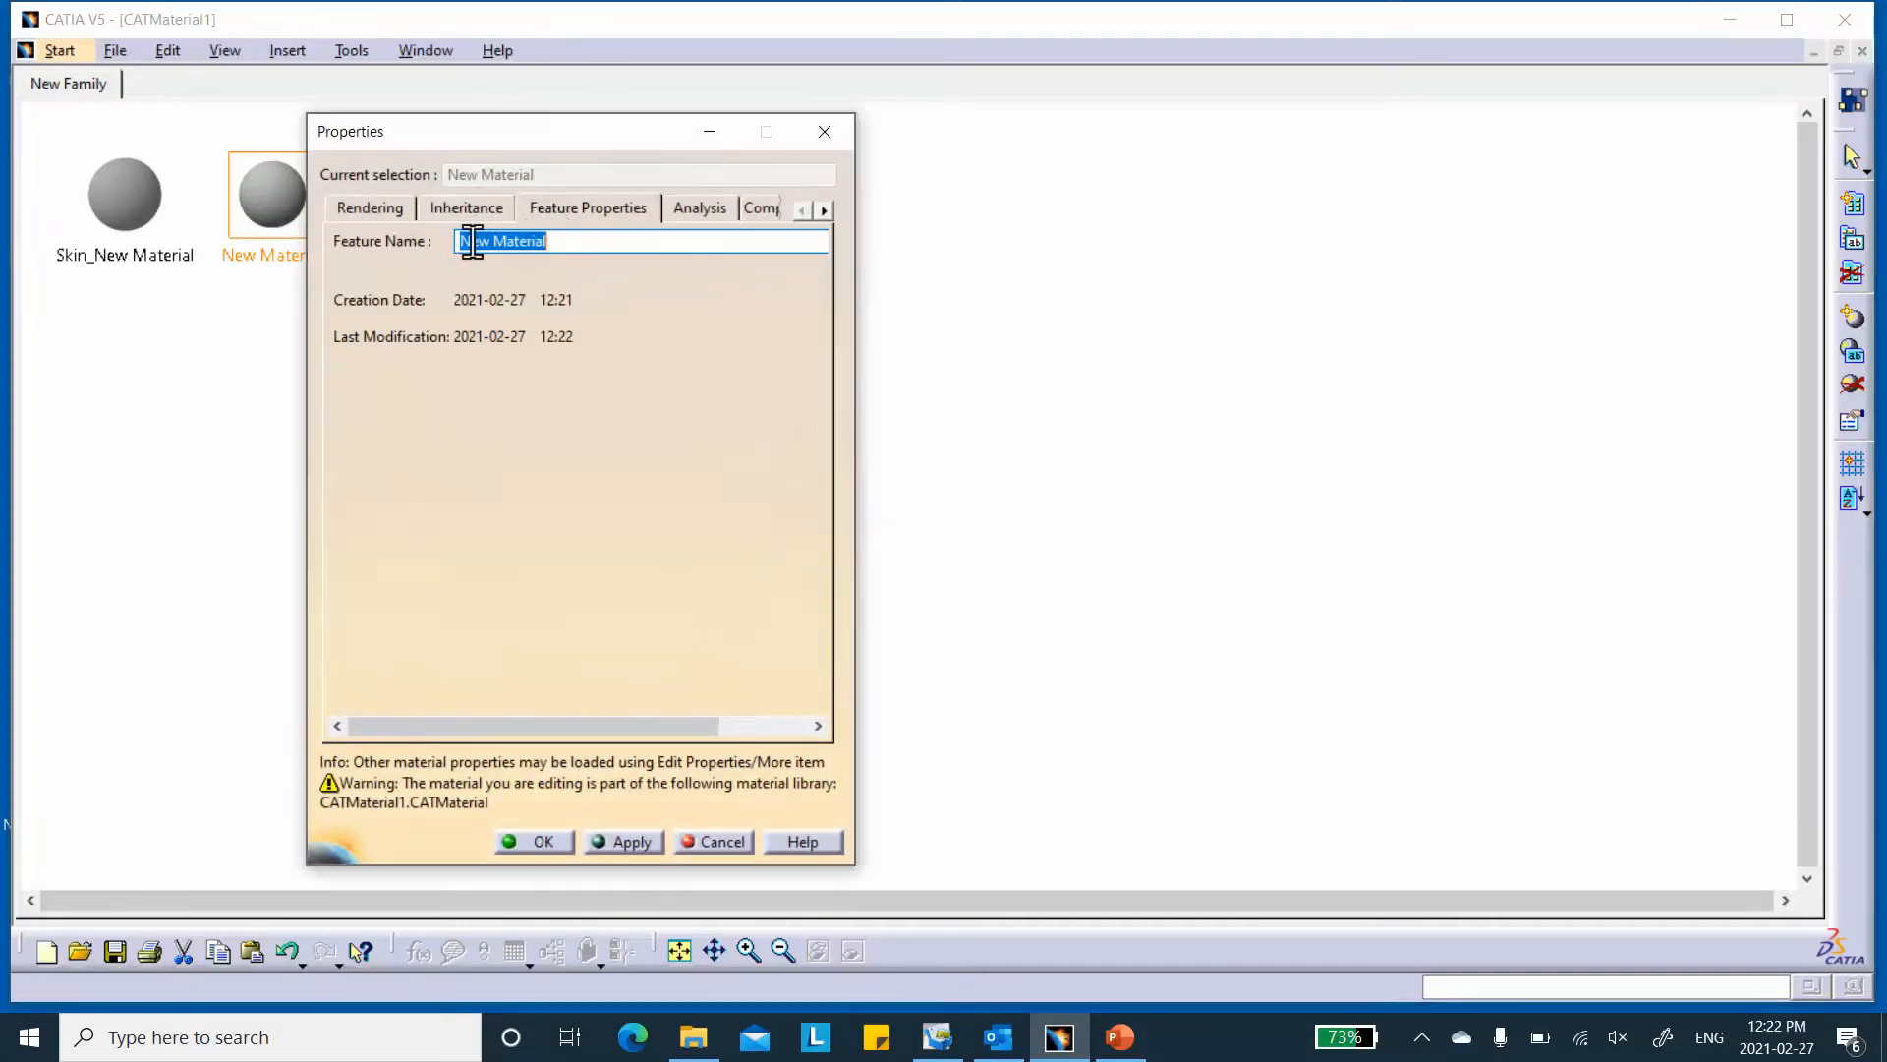
left_click(461, 243)
type("Honecom")
key("BackSpace")
key("BackSpace")
key("BackSpace")
key("BackSpace")
key("BackSpace")
key("BackSpace")
key("BackSpace")
type("Core_")
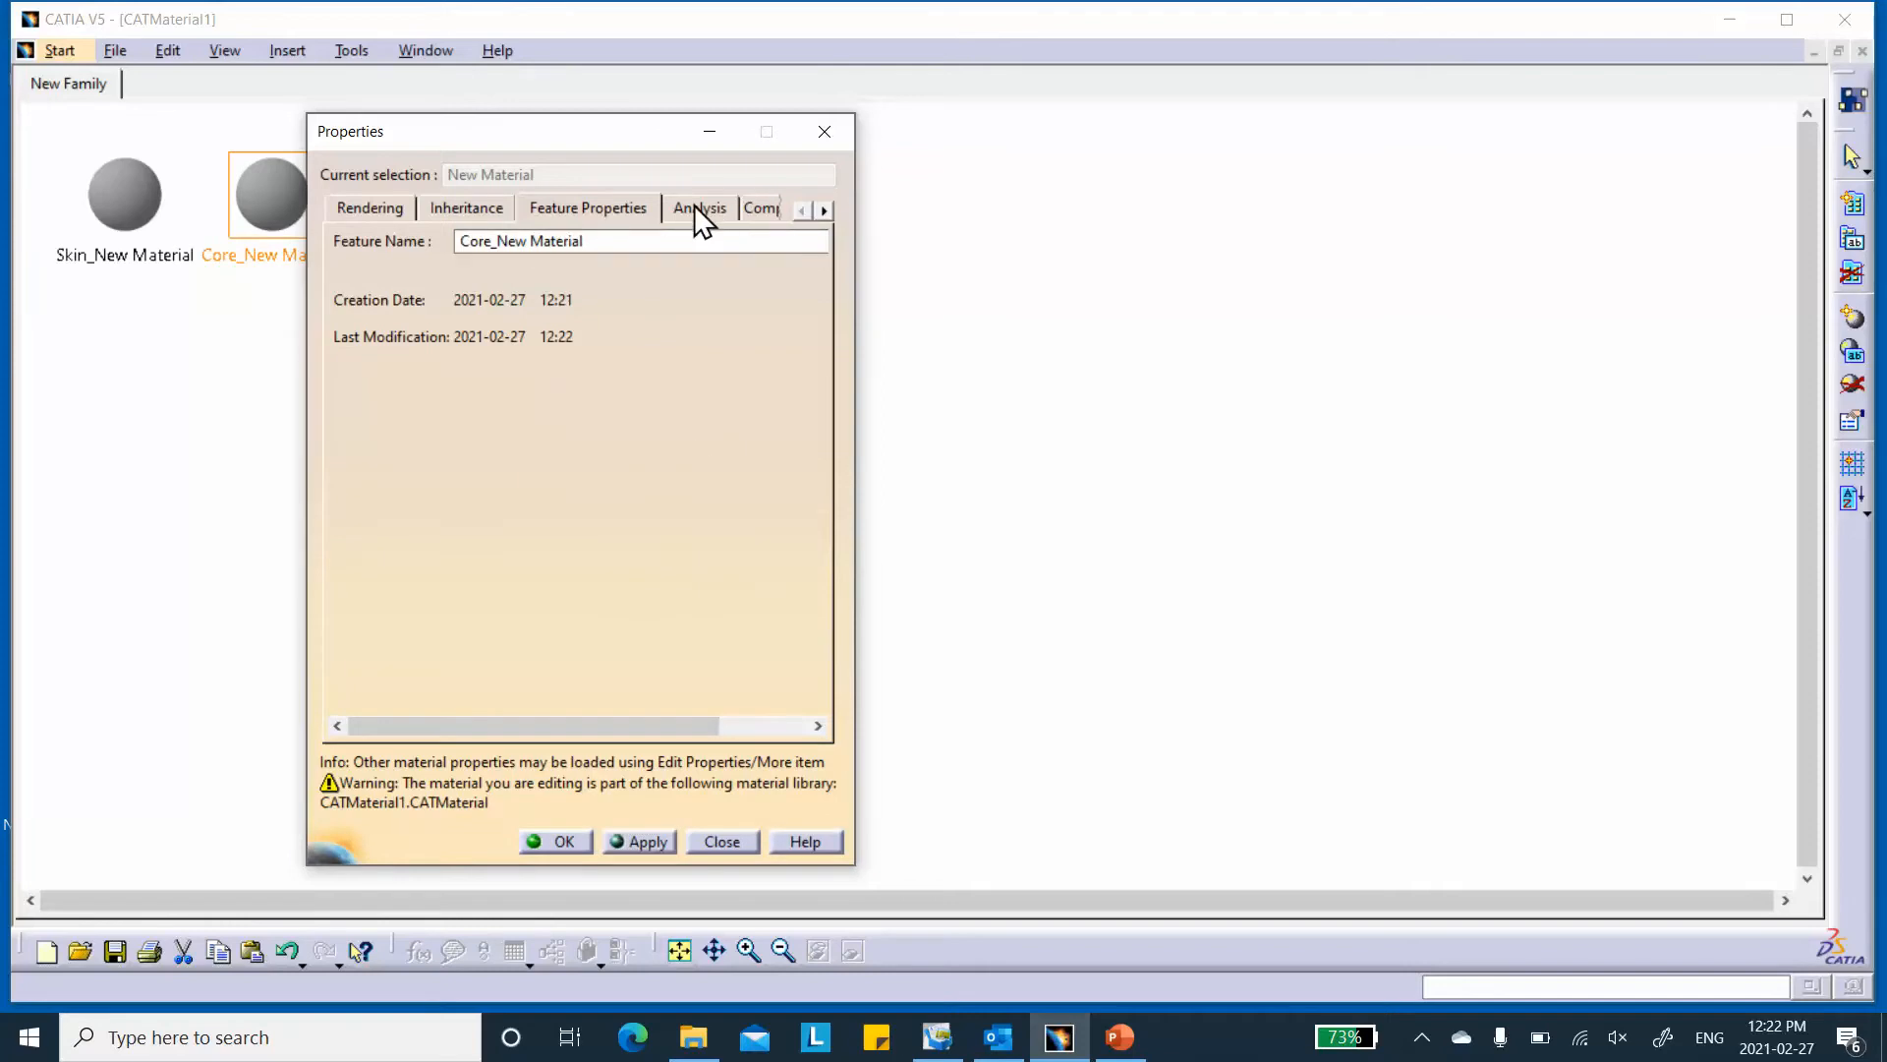
- Add composite properties to the core material and set its analysis material to HoneyComb Material
left_click(763, 209)
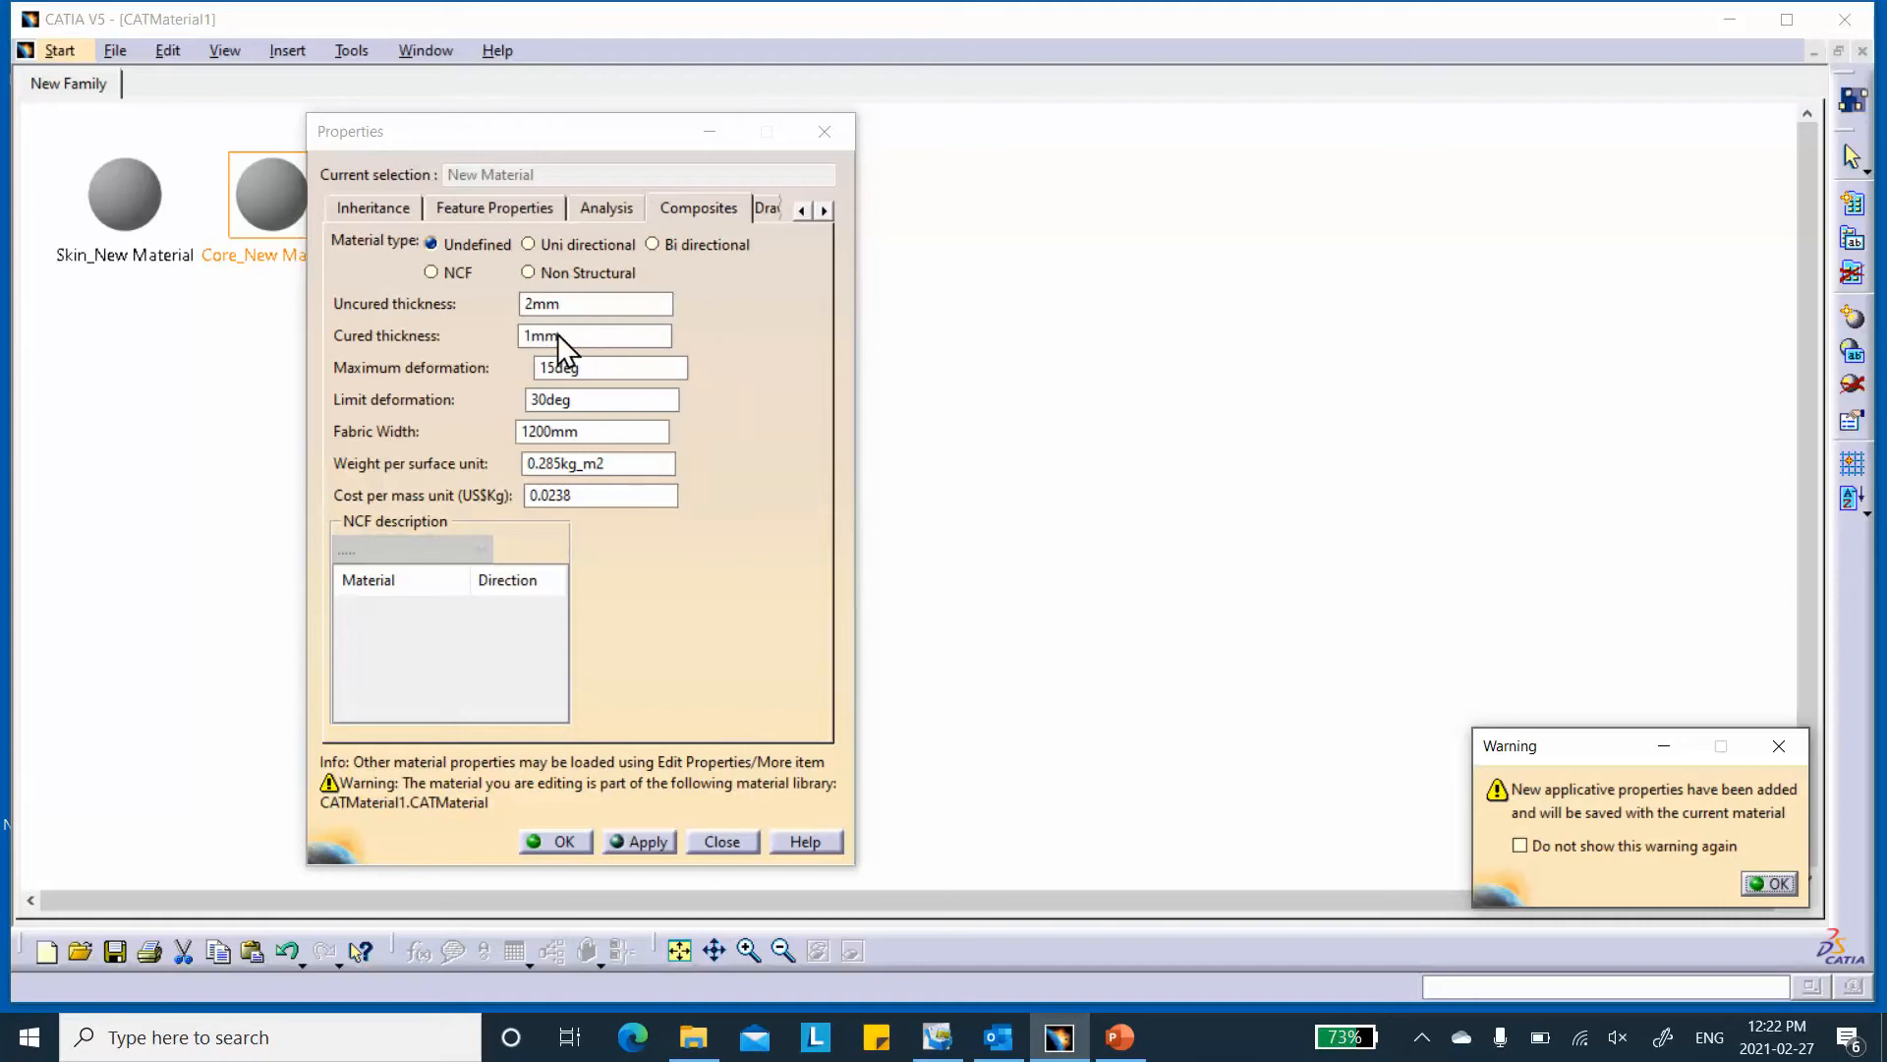
left_click(1765, 883)
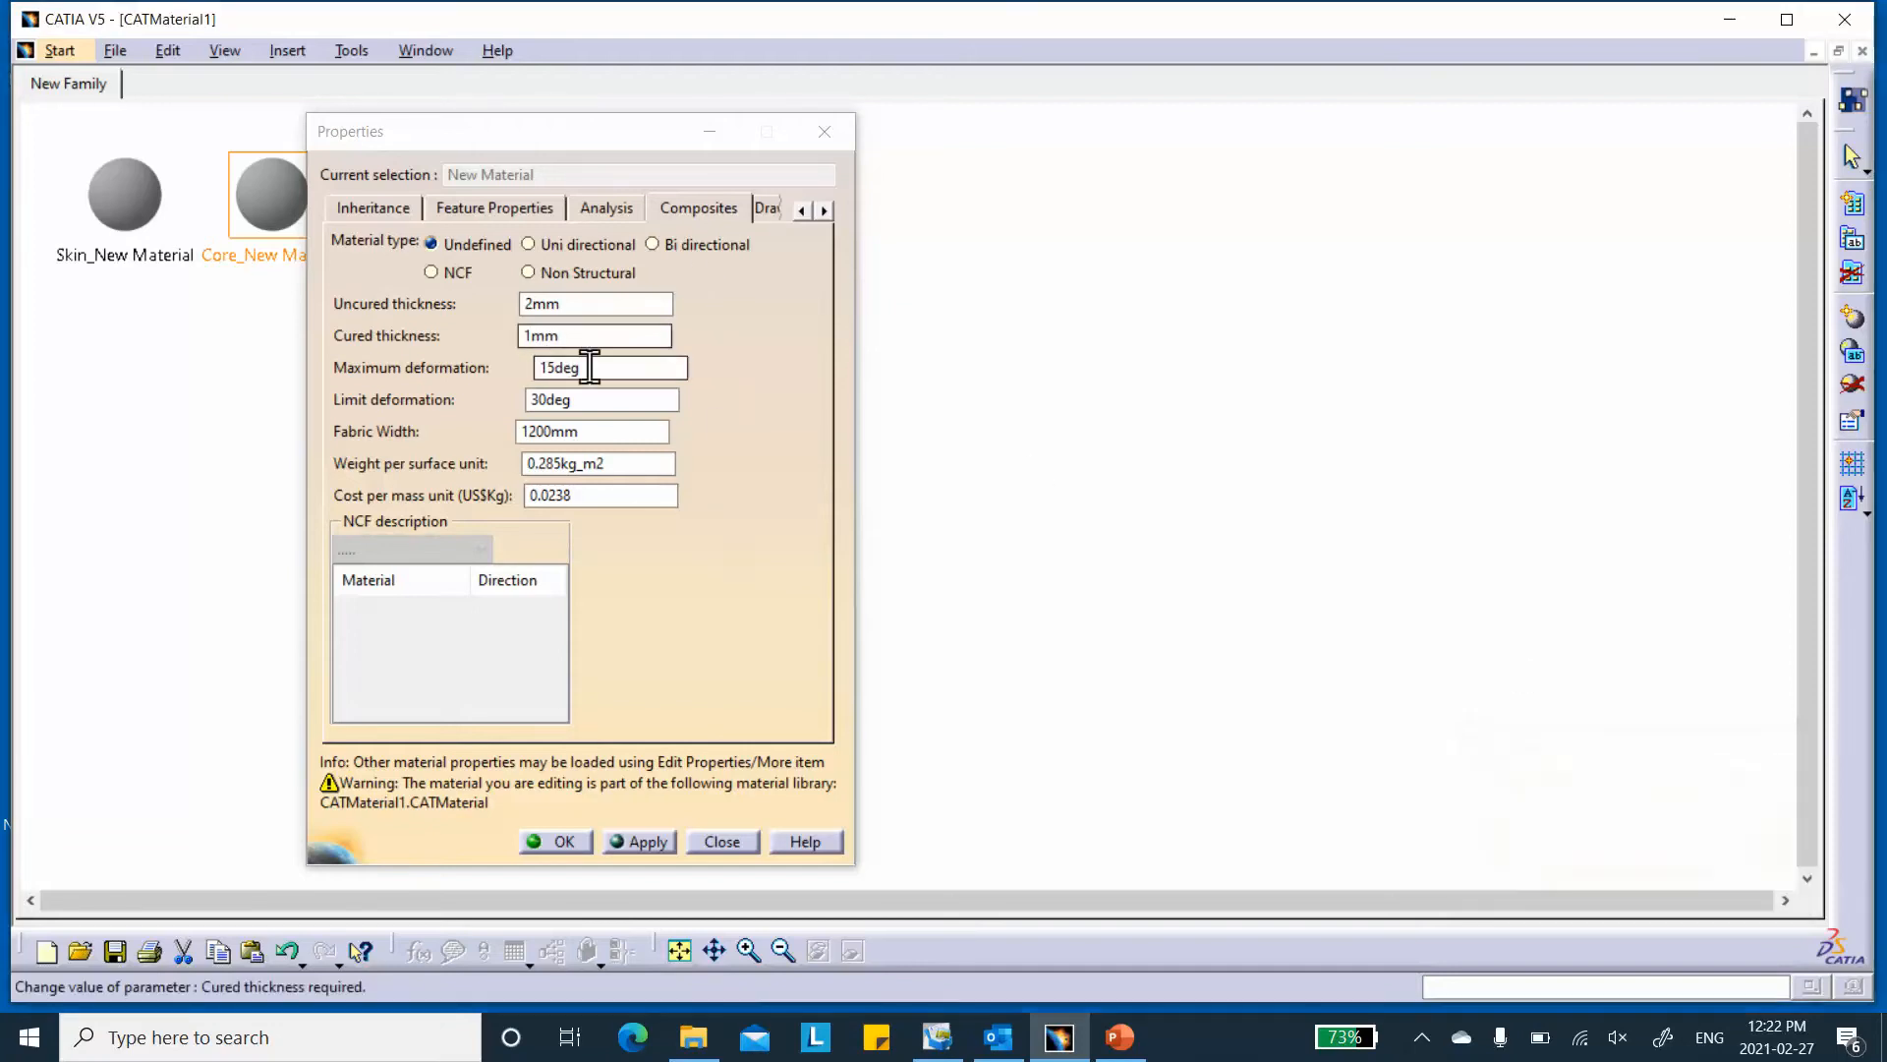
left_click(601, 208)
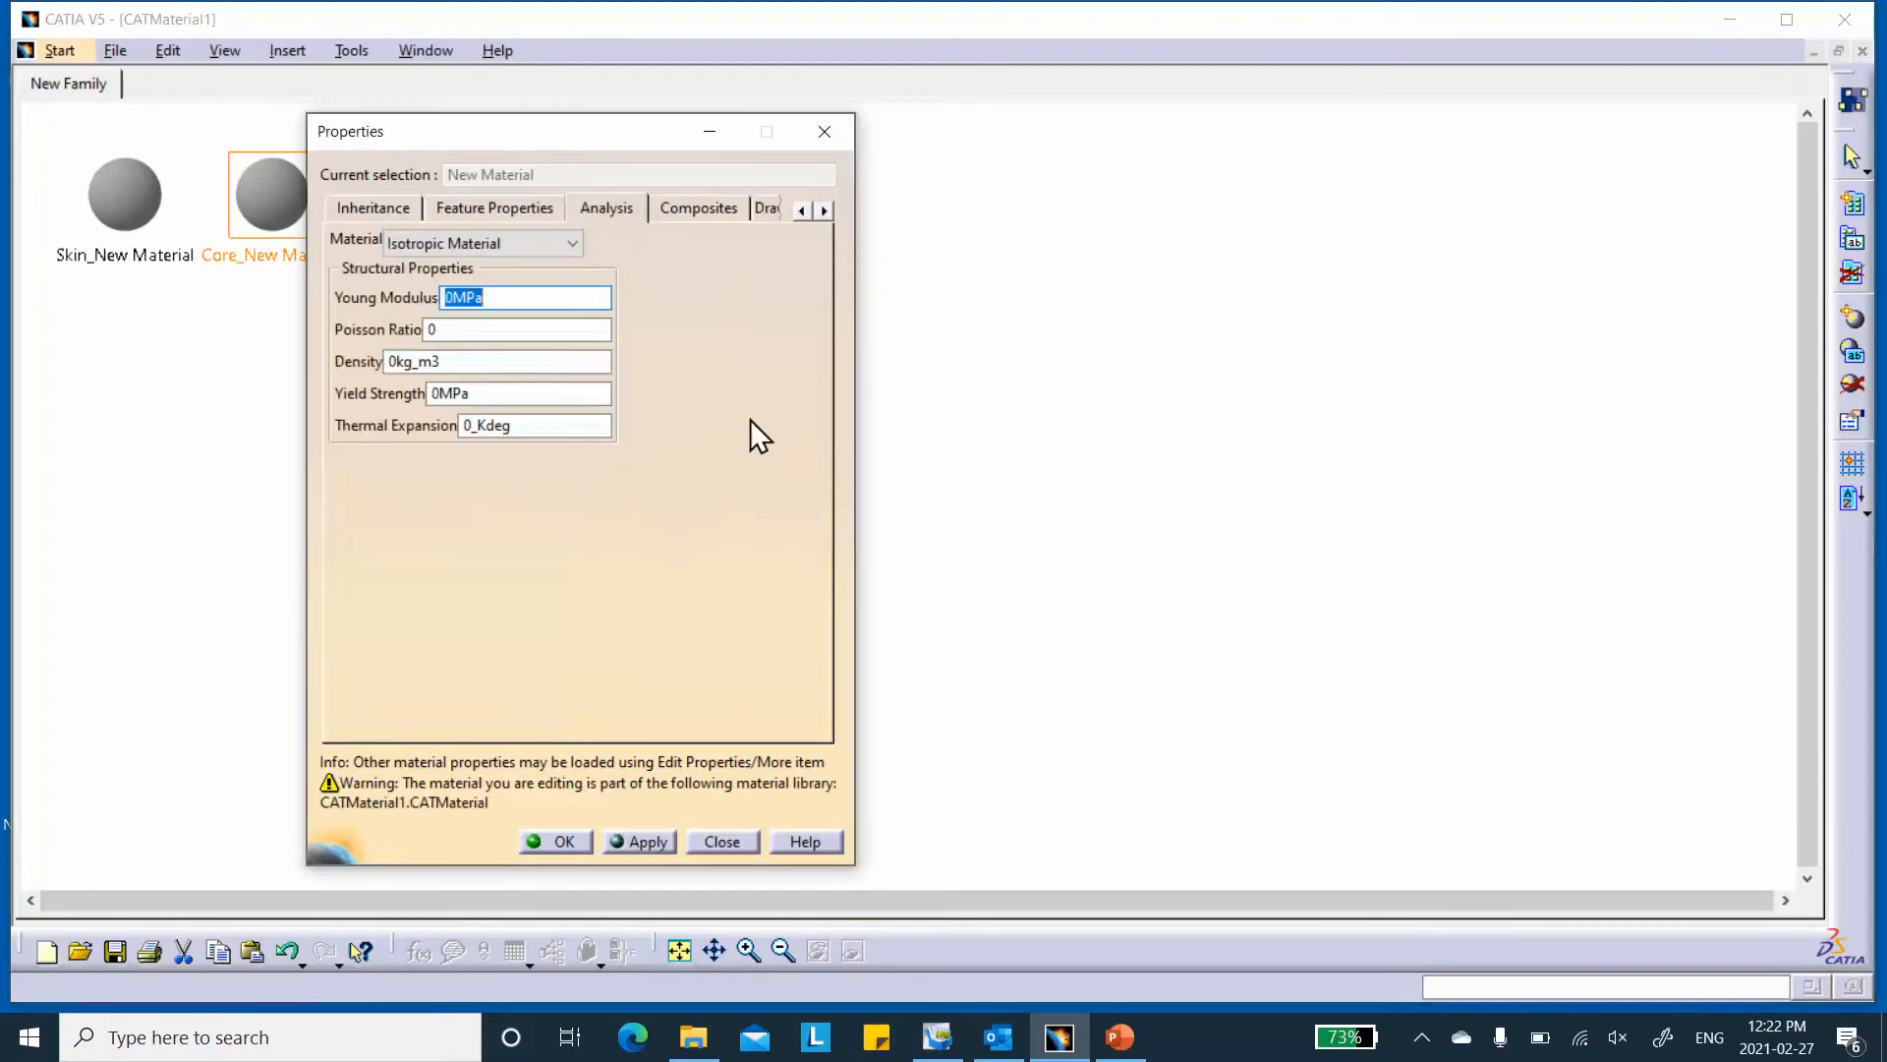
left_click(574, 241)
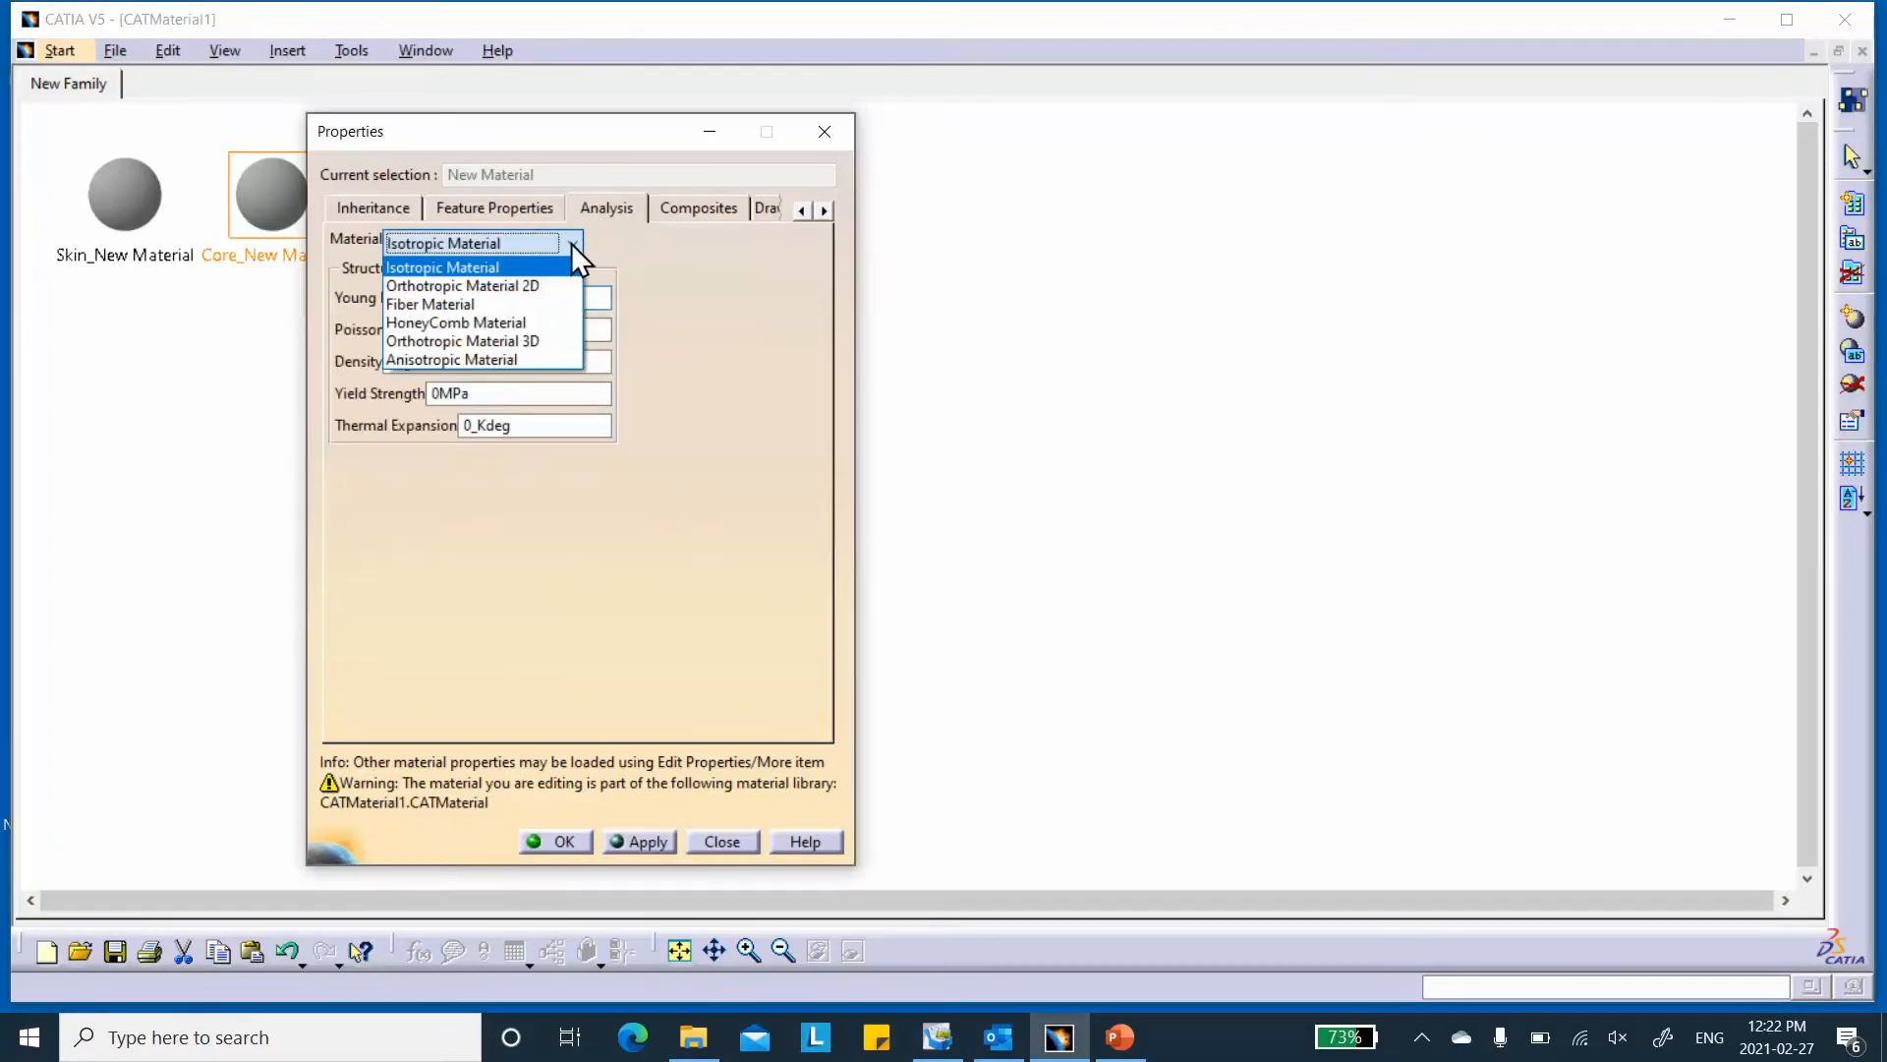
left_click(515, 322)
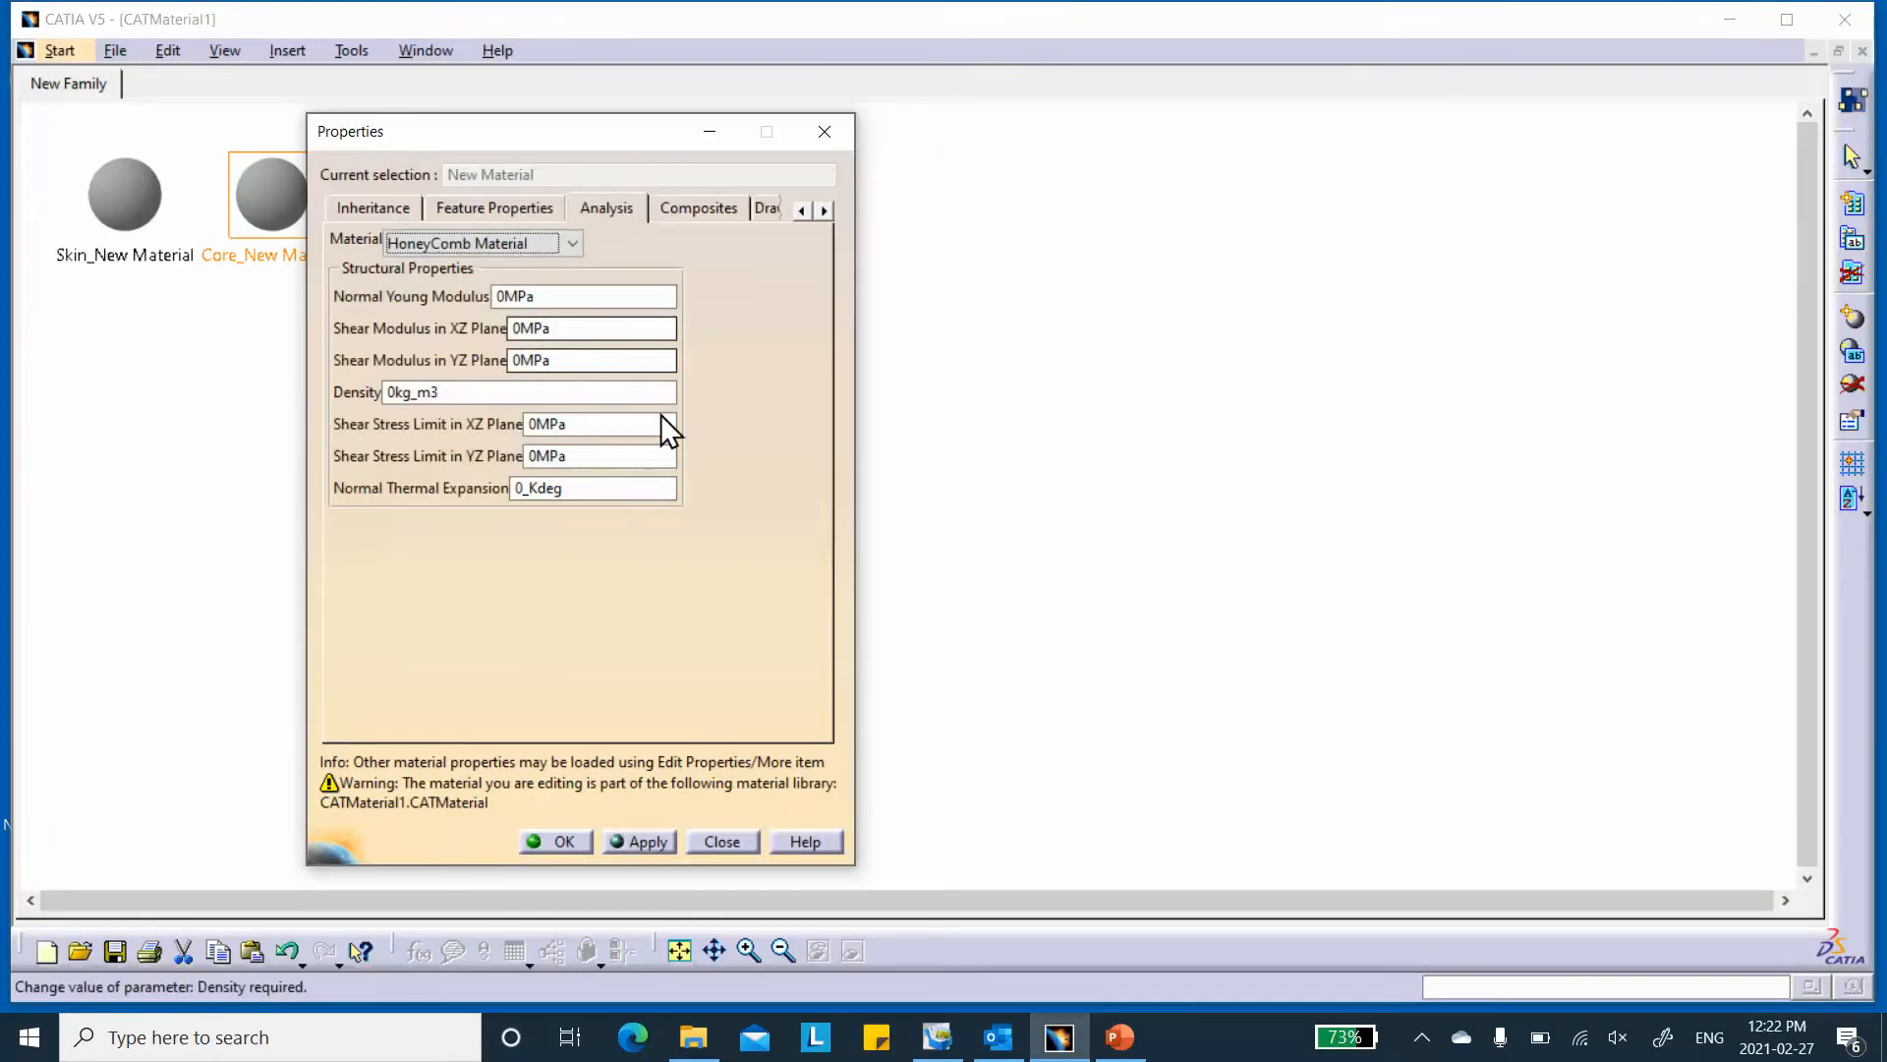
- Set the core material's Normal Young Modulus to 689476 MPa, taking the value from the reference slide's property table
left_click(549, 300)
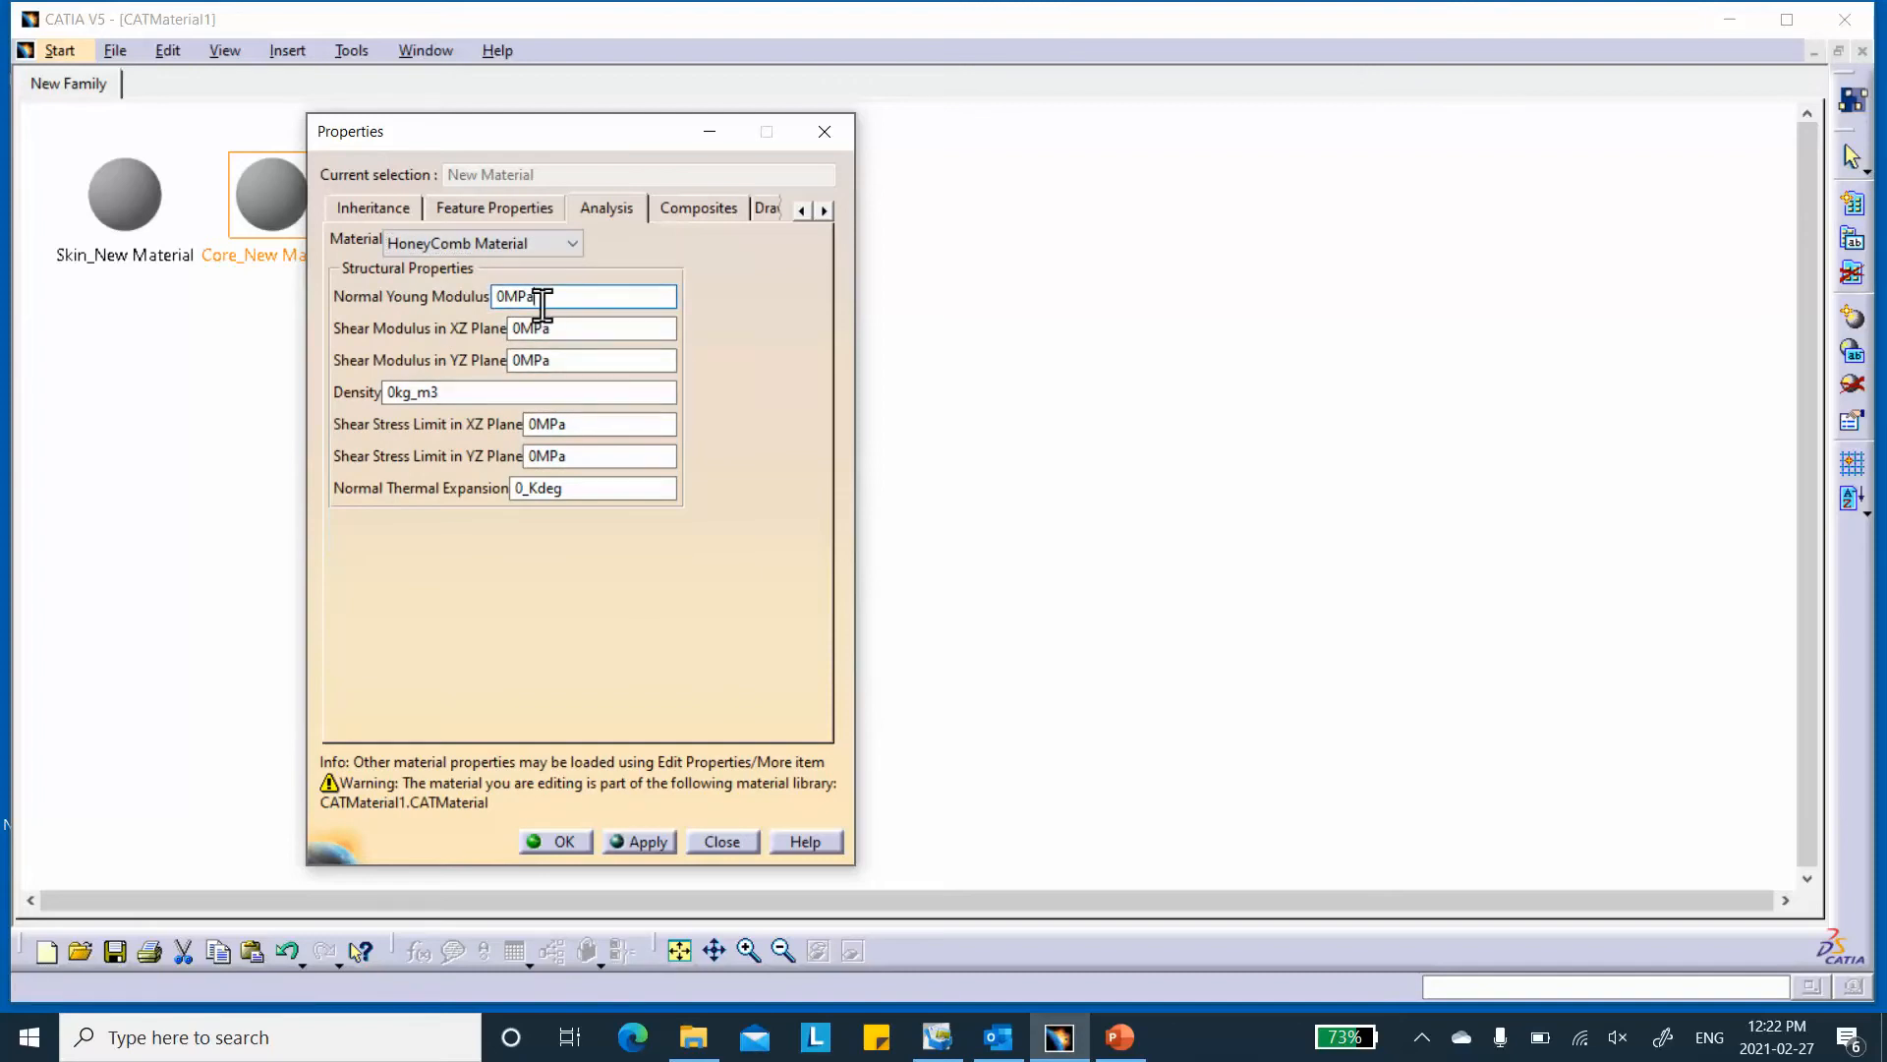
left_click_drag(541, 300, 468, 308)
left_click(1121, 1037)
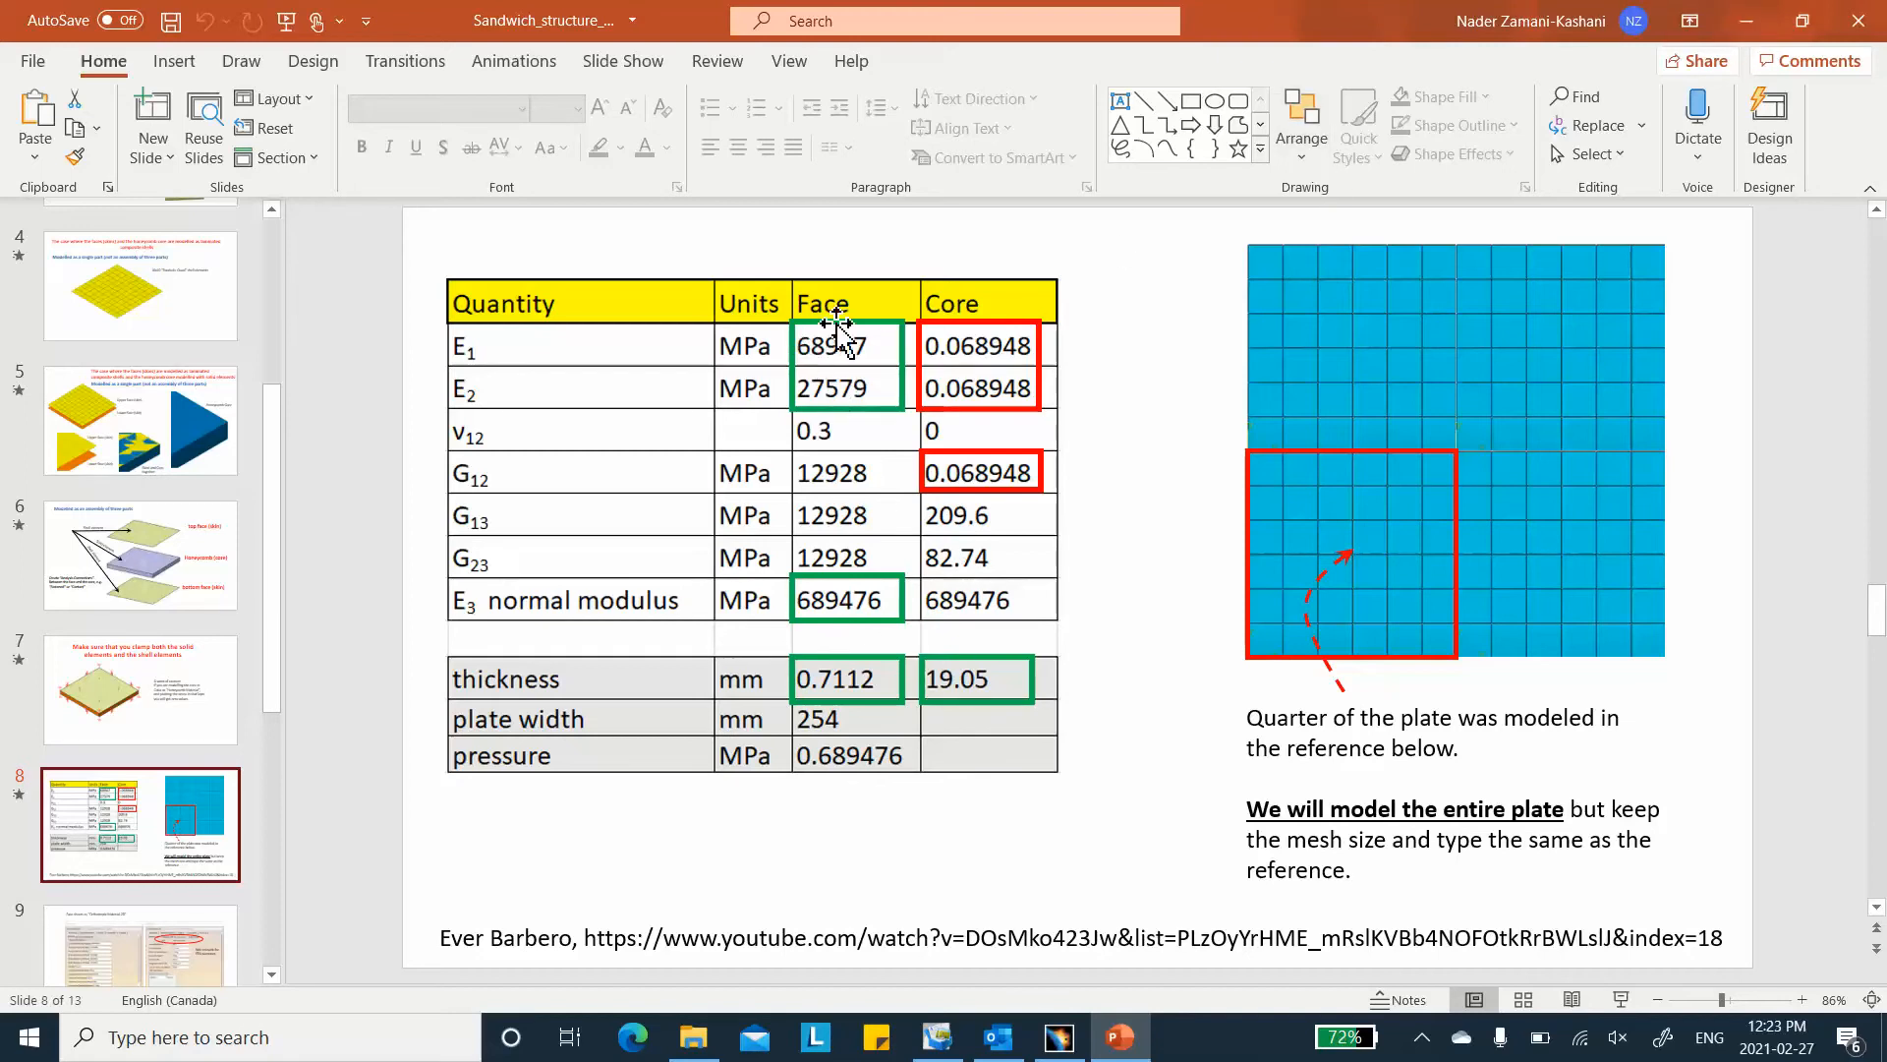
left_click(1755, 23)
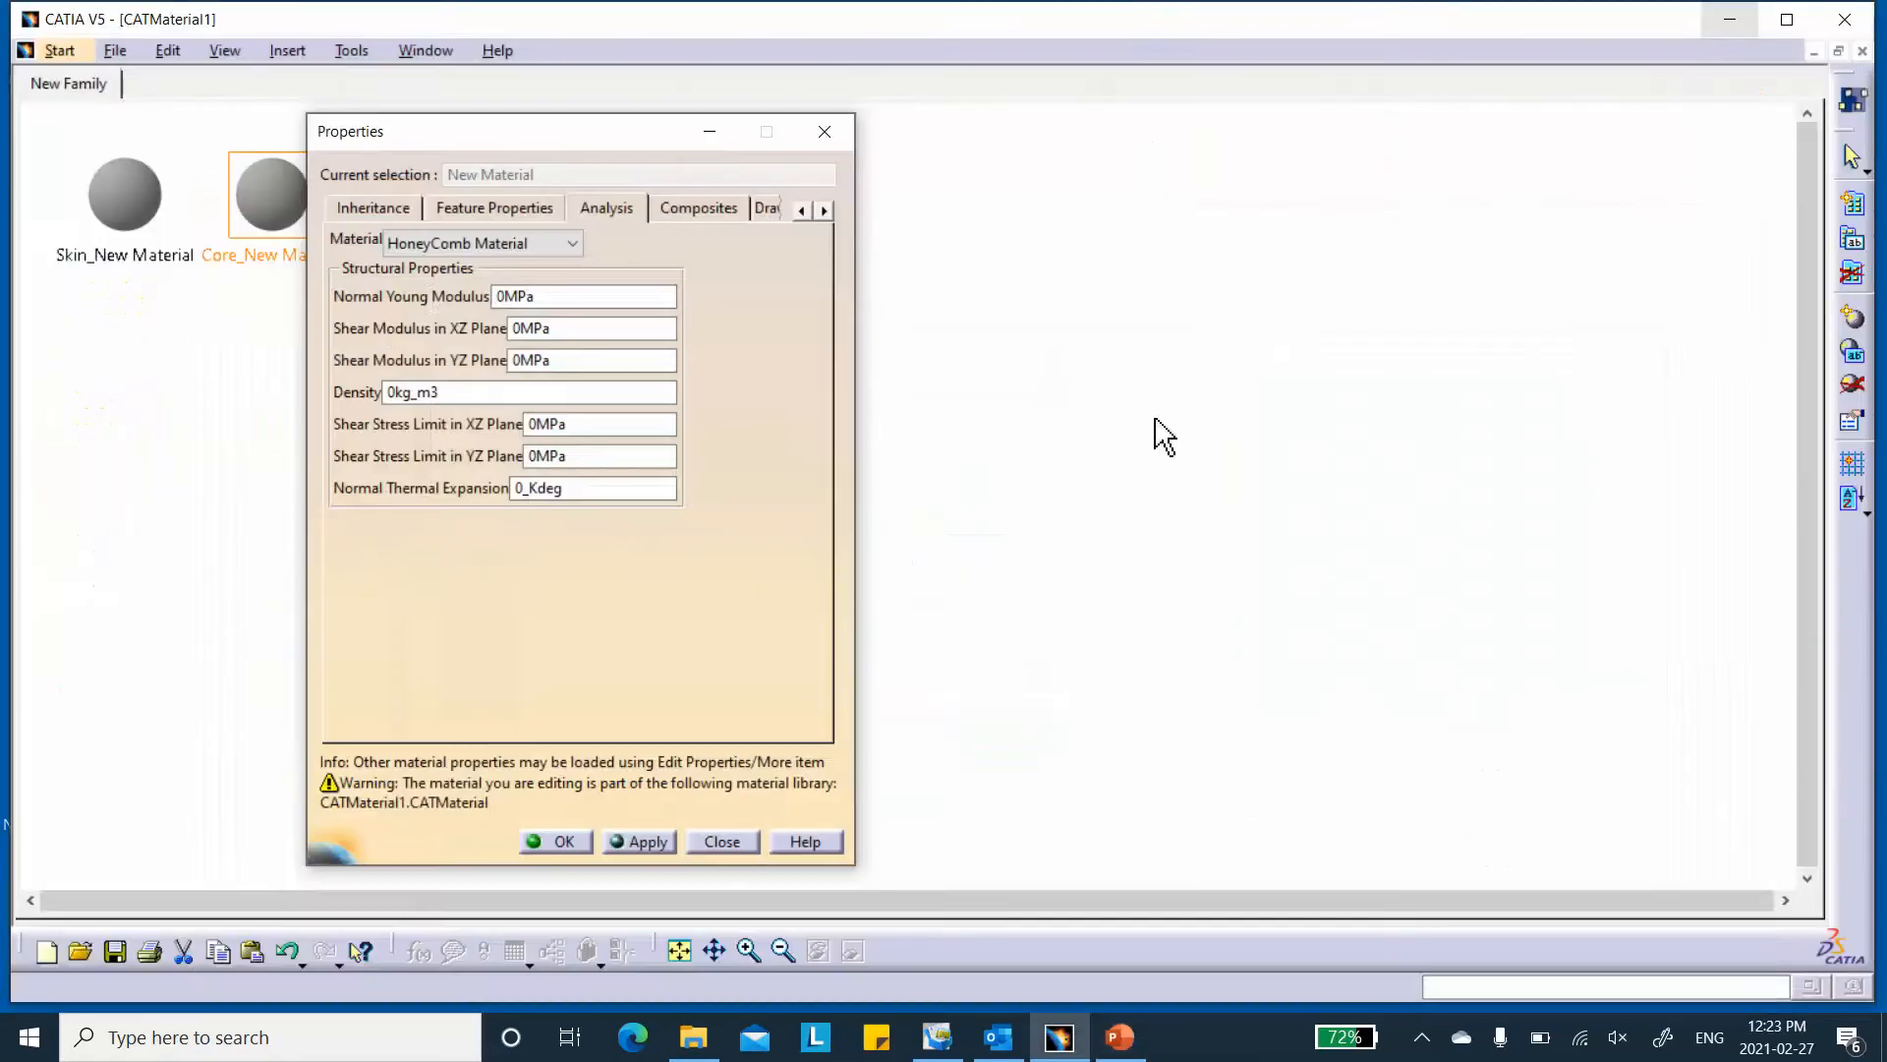
double_click(516, 295)
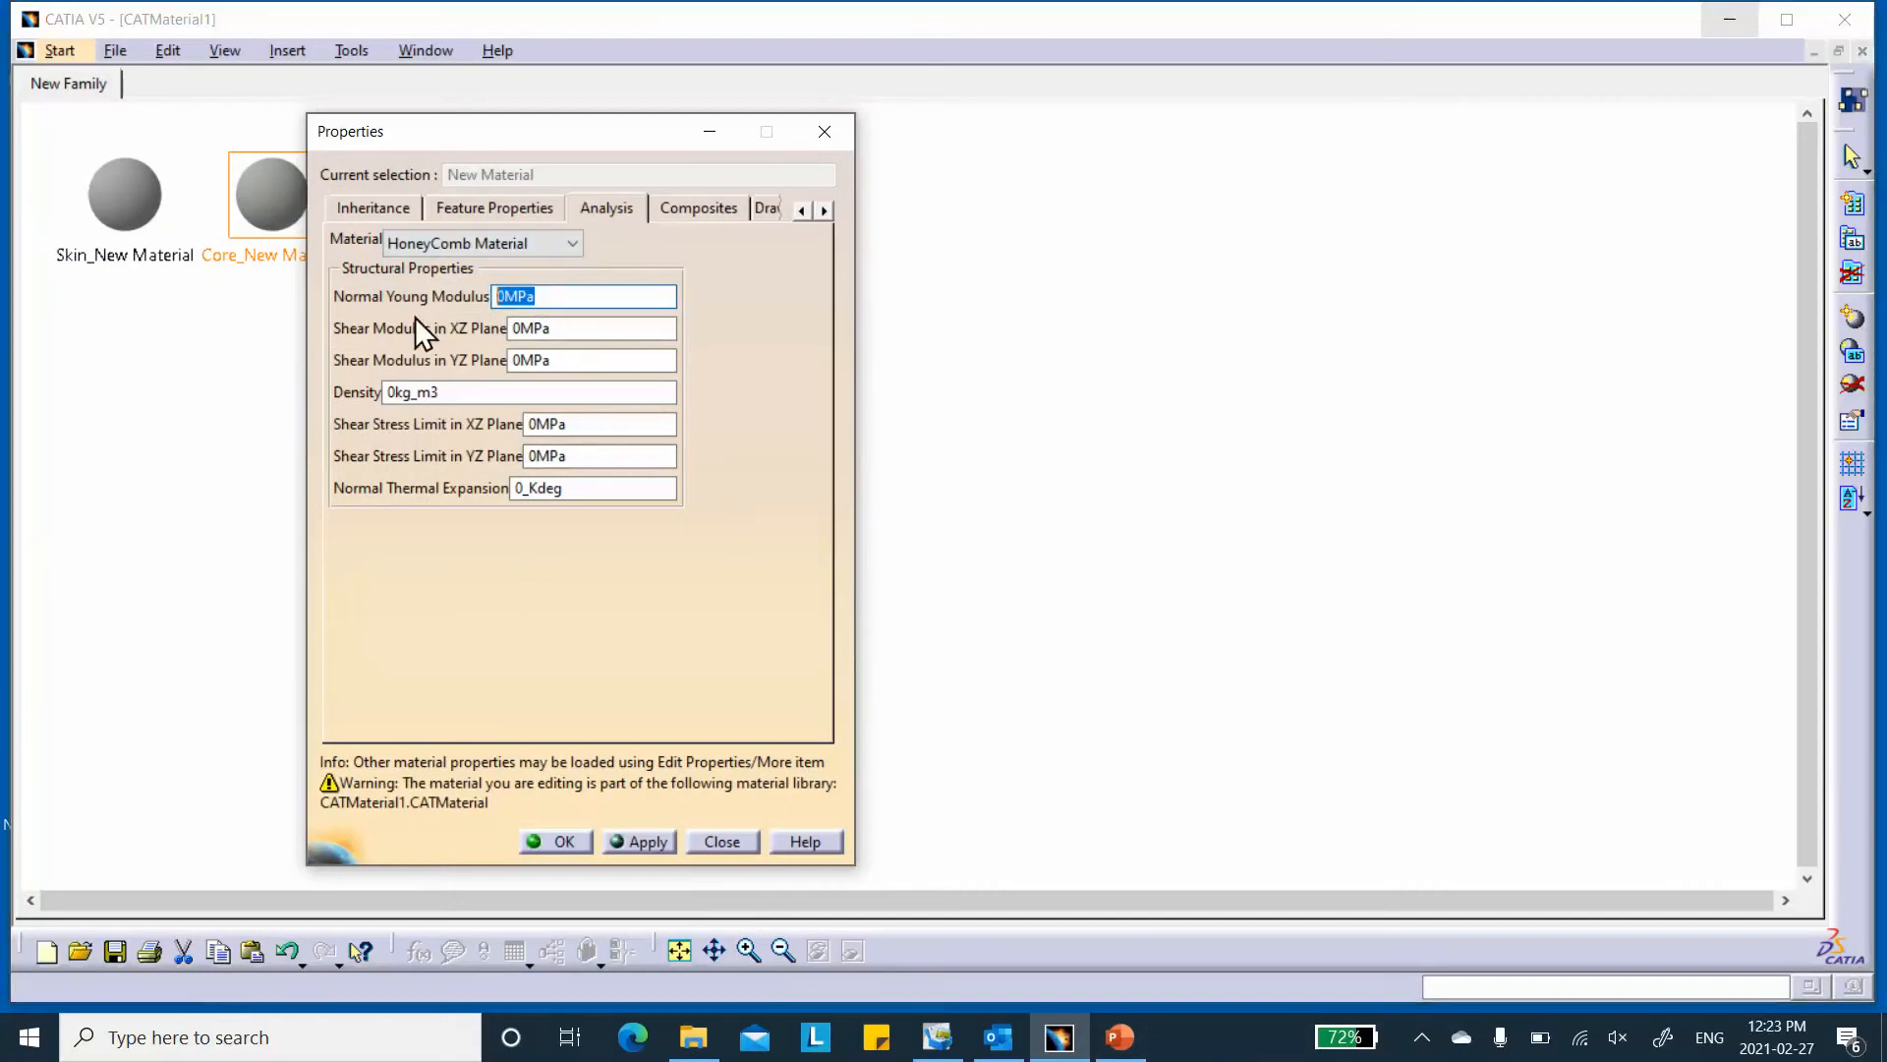
type("689476")
key("Tab")
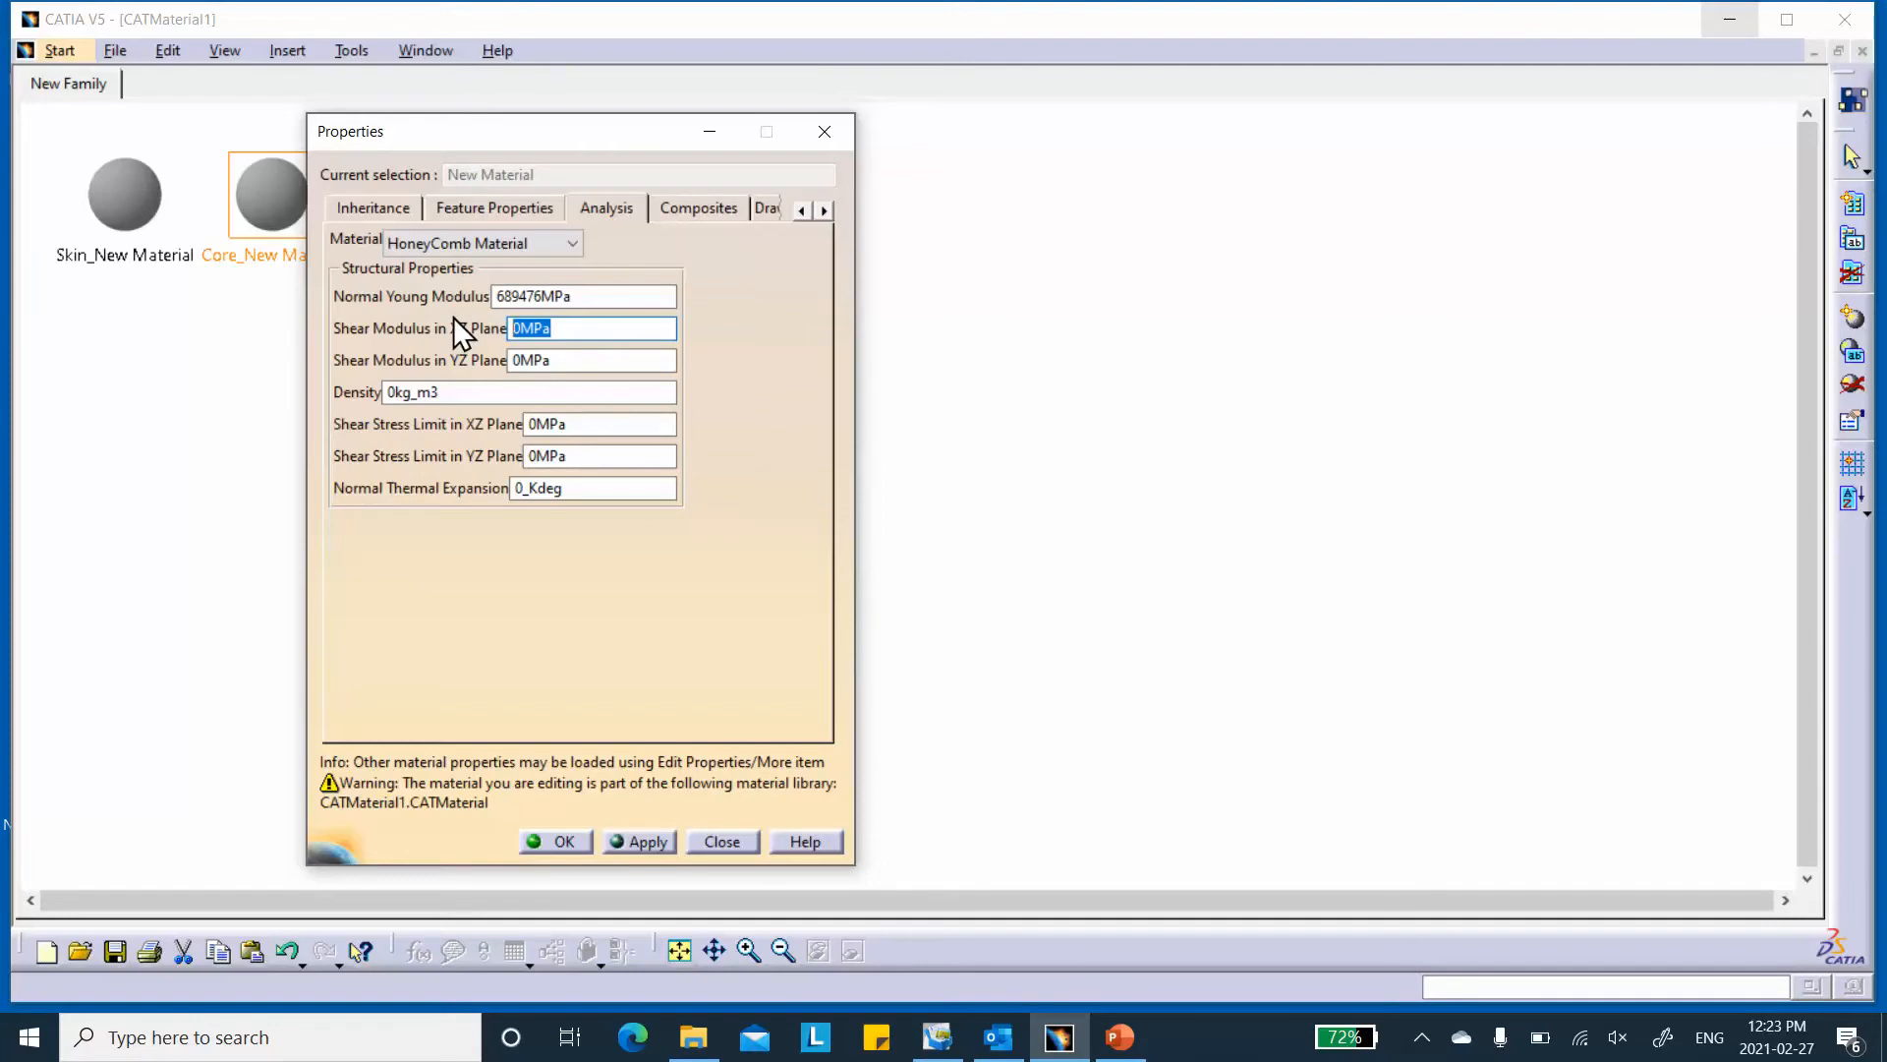
- Set the core's shear modulus to 209.6 MPa in the XZ plane and 82.74 MPa in the YZ plane, and confirm the material properties
type("209.6")
left_click_drag(568, 361, 450, 315)
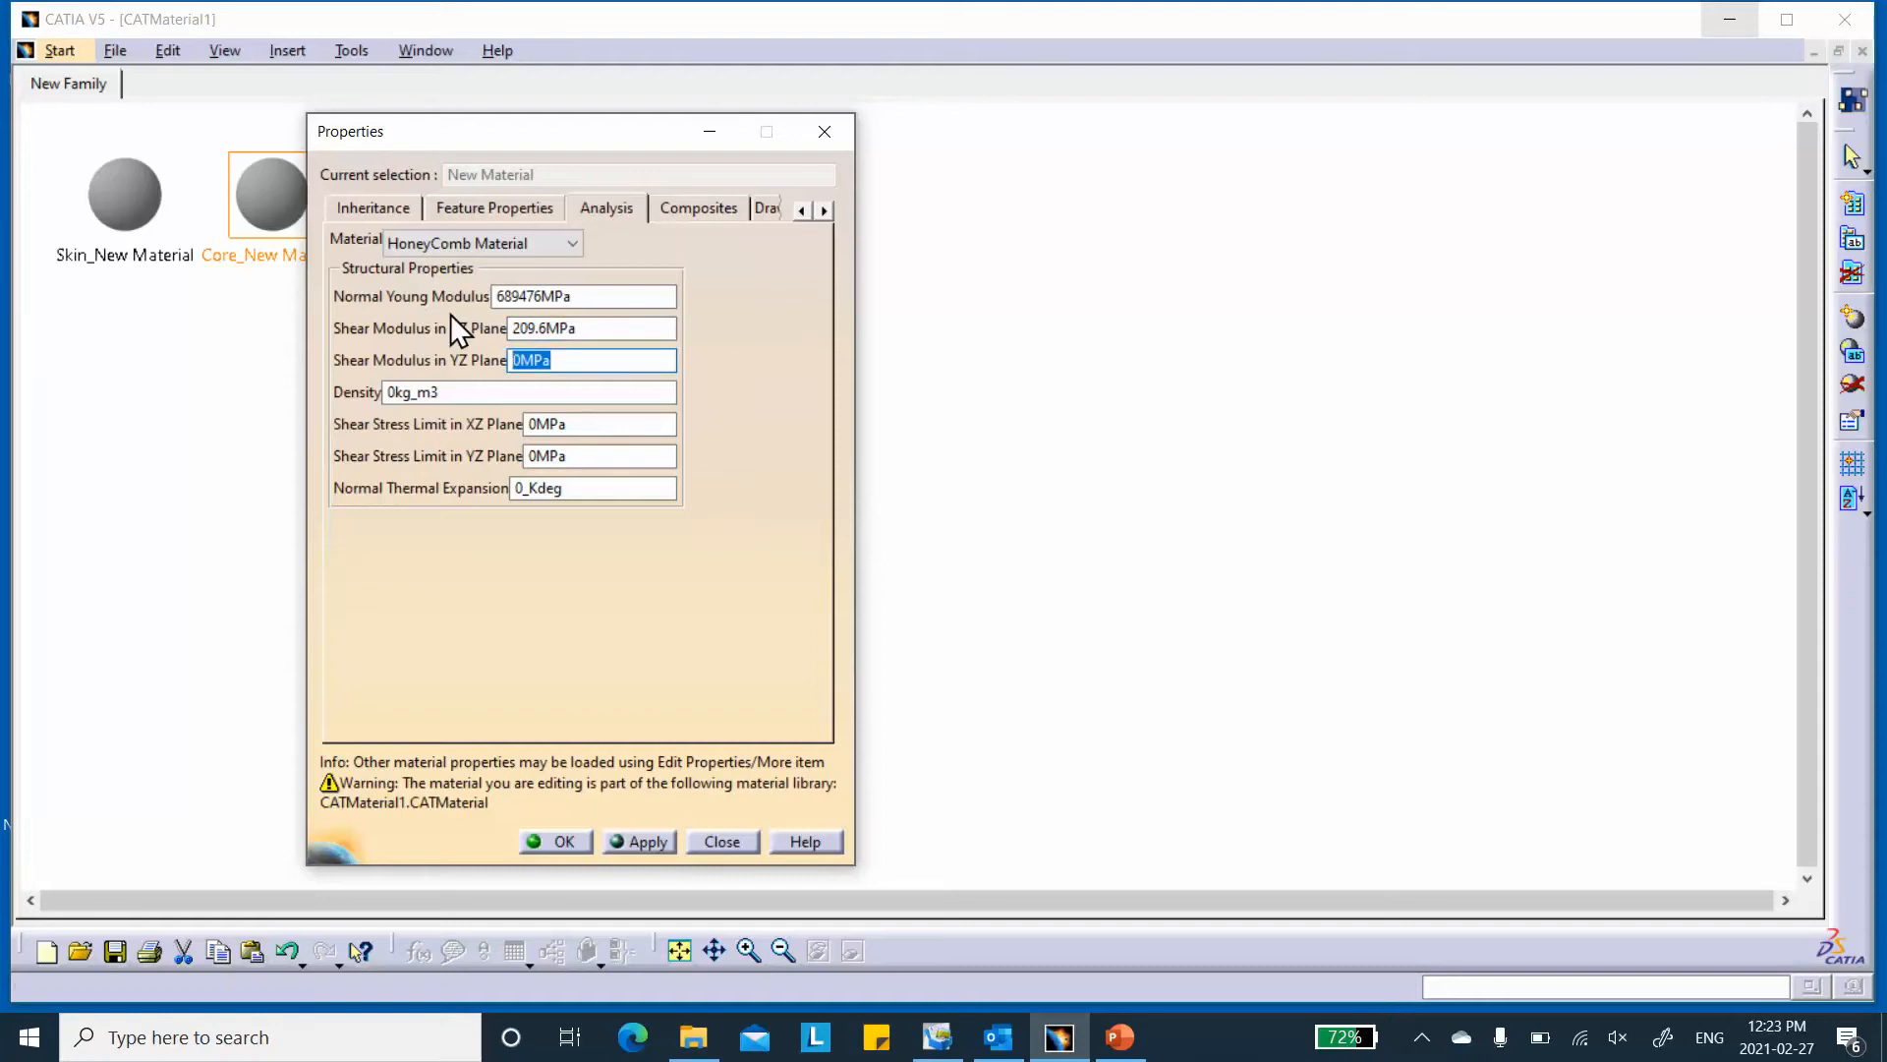
type("82.74")
left_click(609, 331)
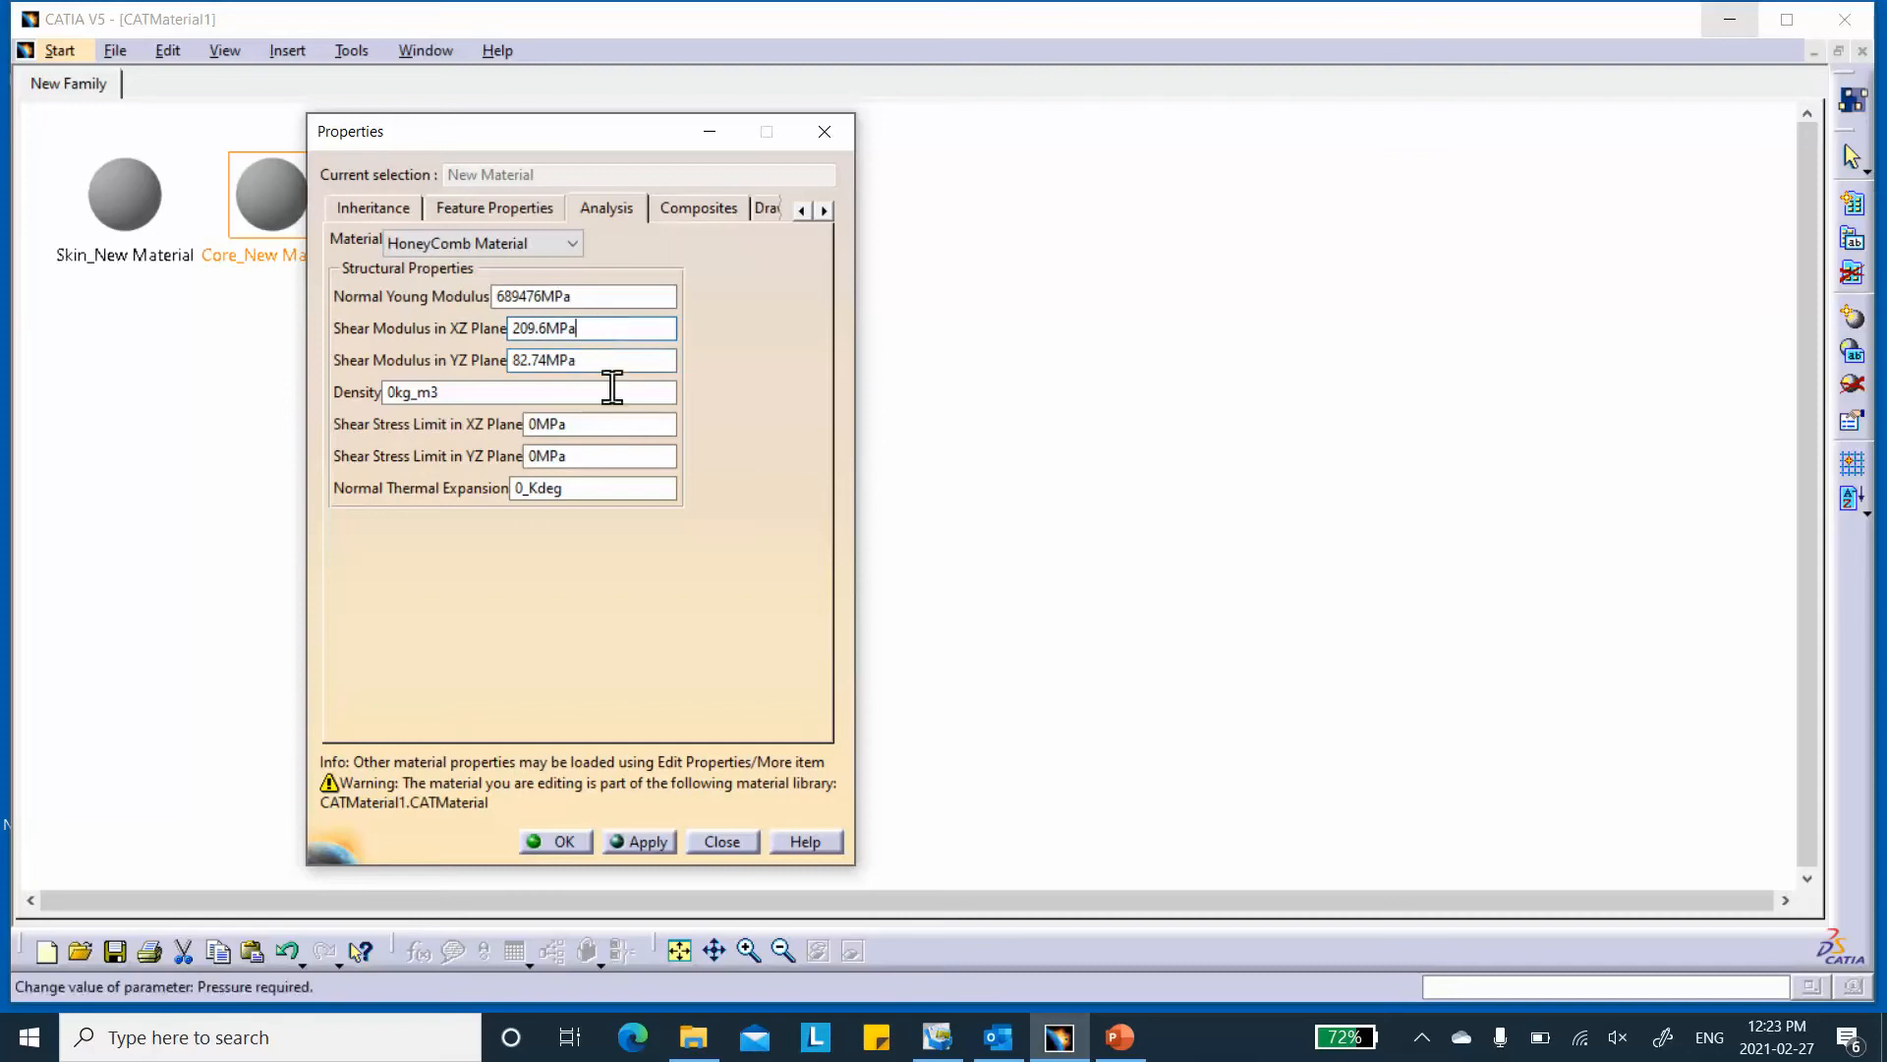
left_click(1120, 1037)
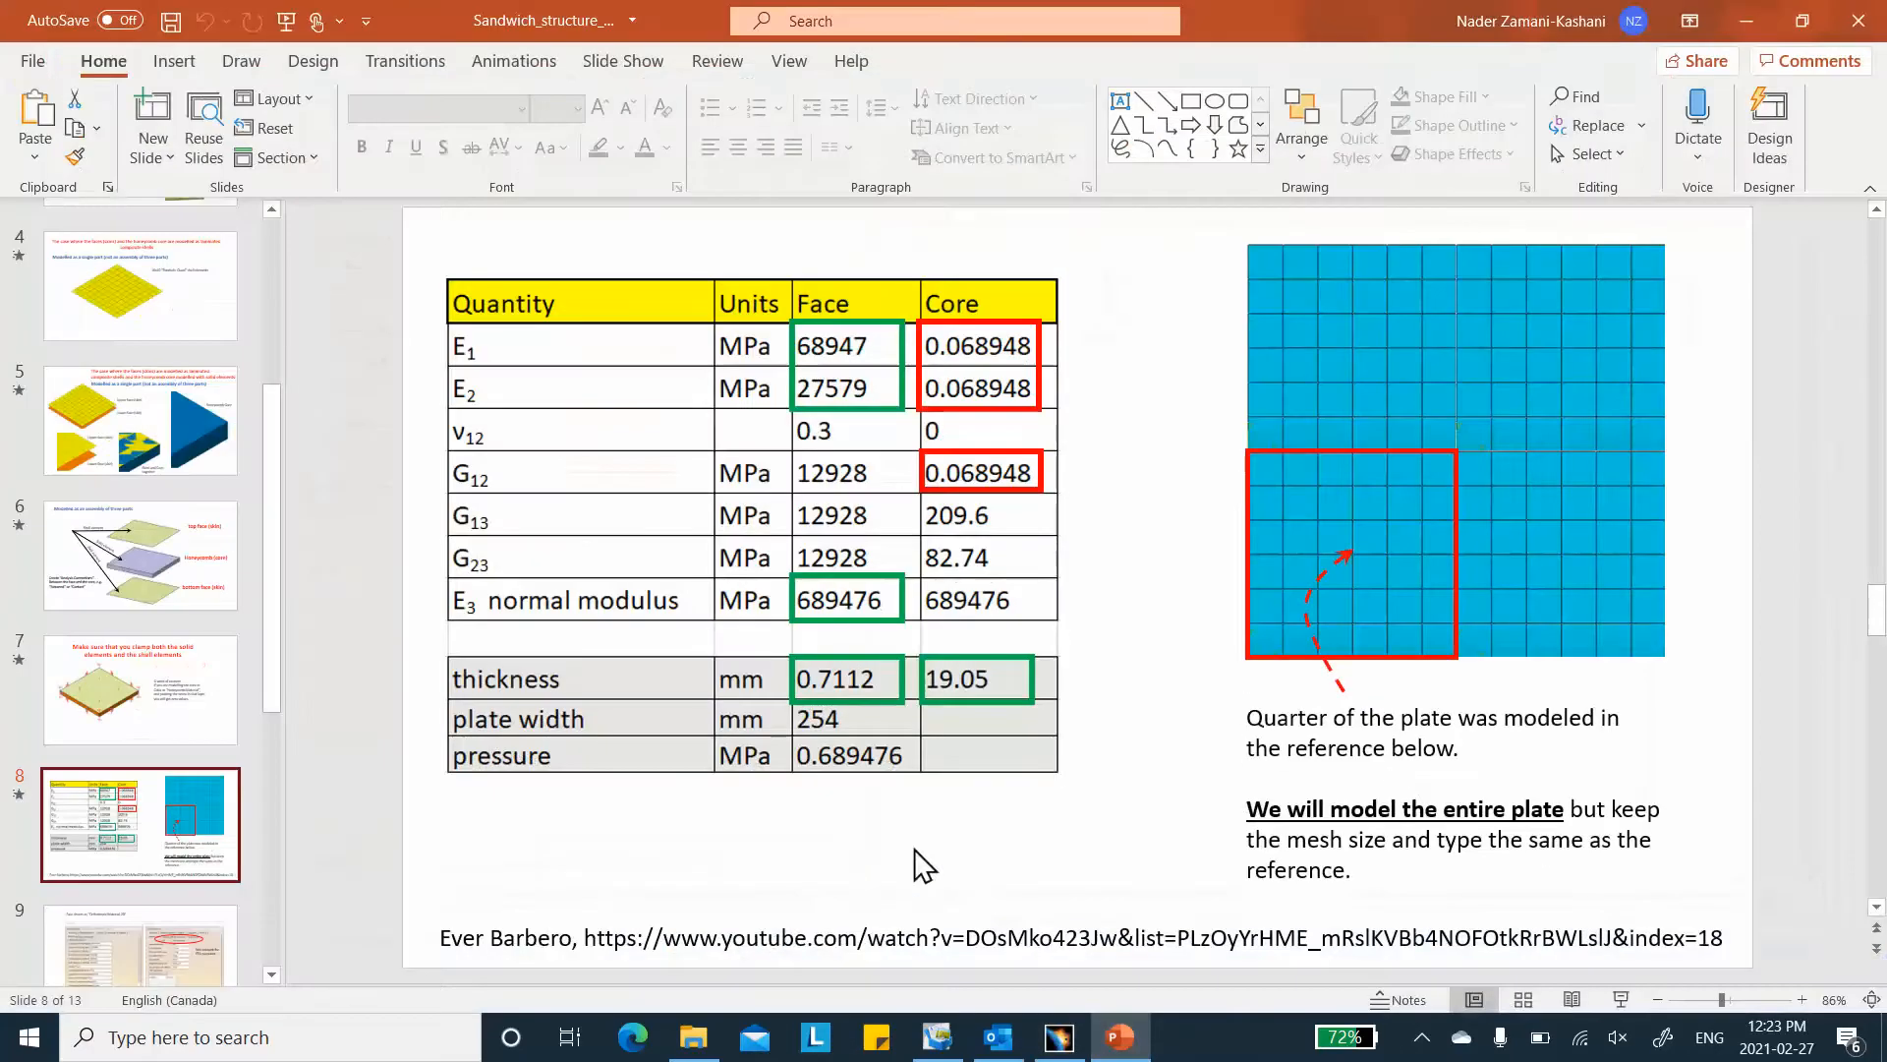
left_click(1750, 18)
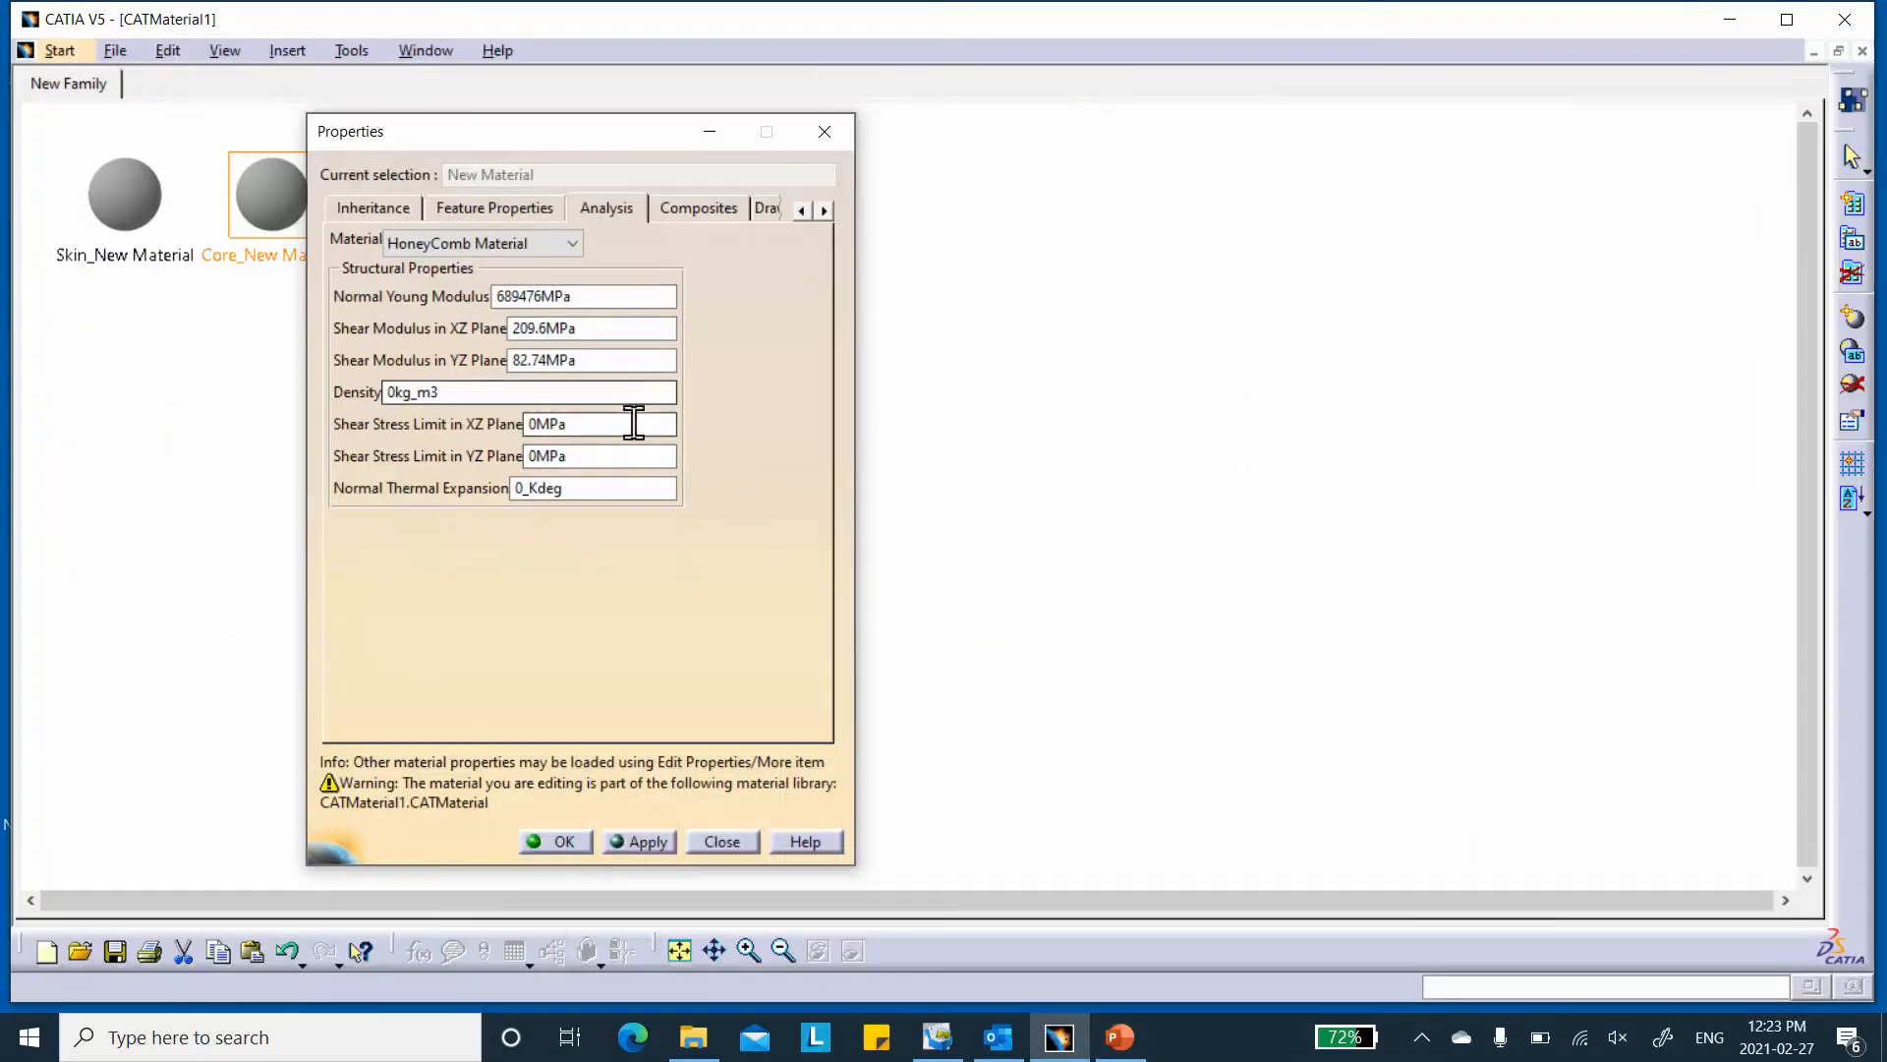
left_click(649, 841)
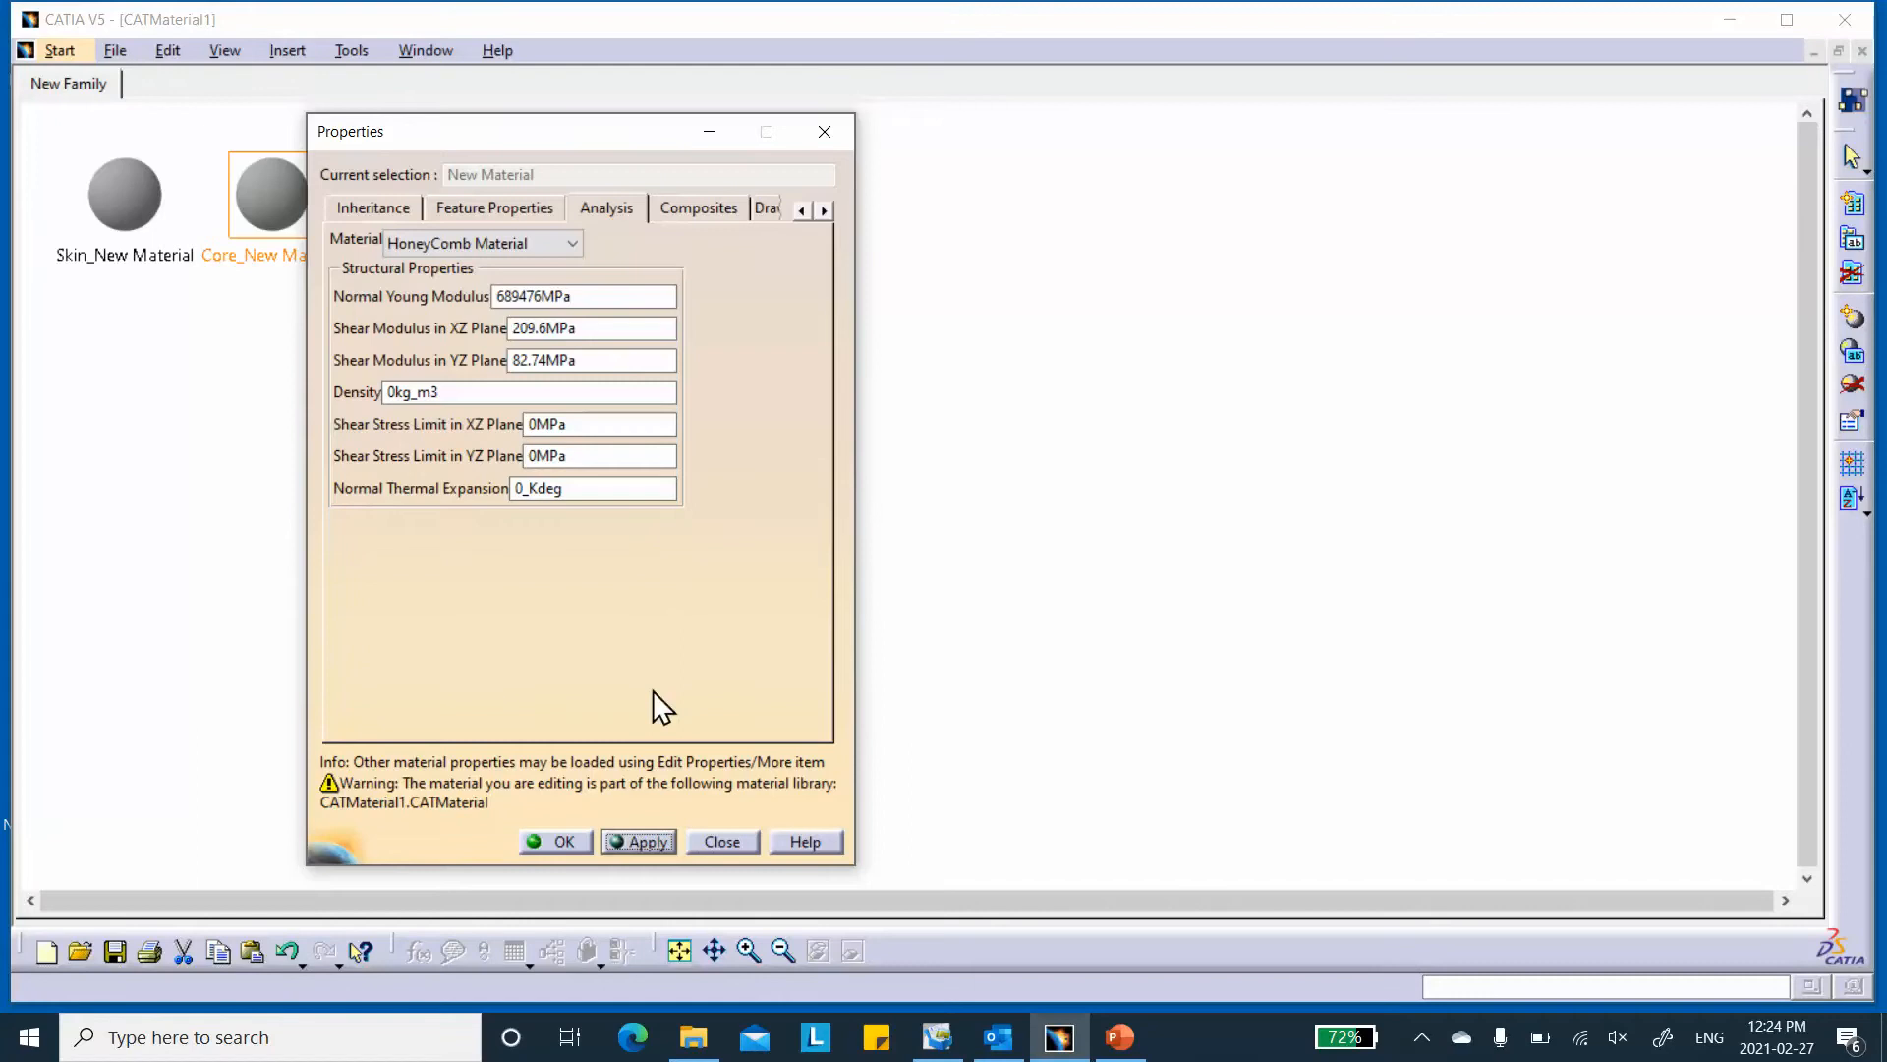
left_click(699, 208)
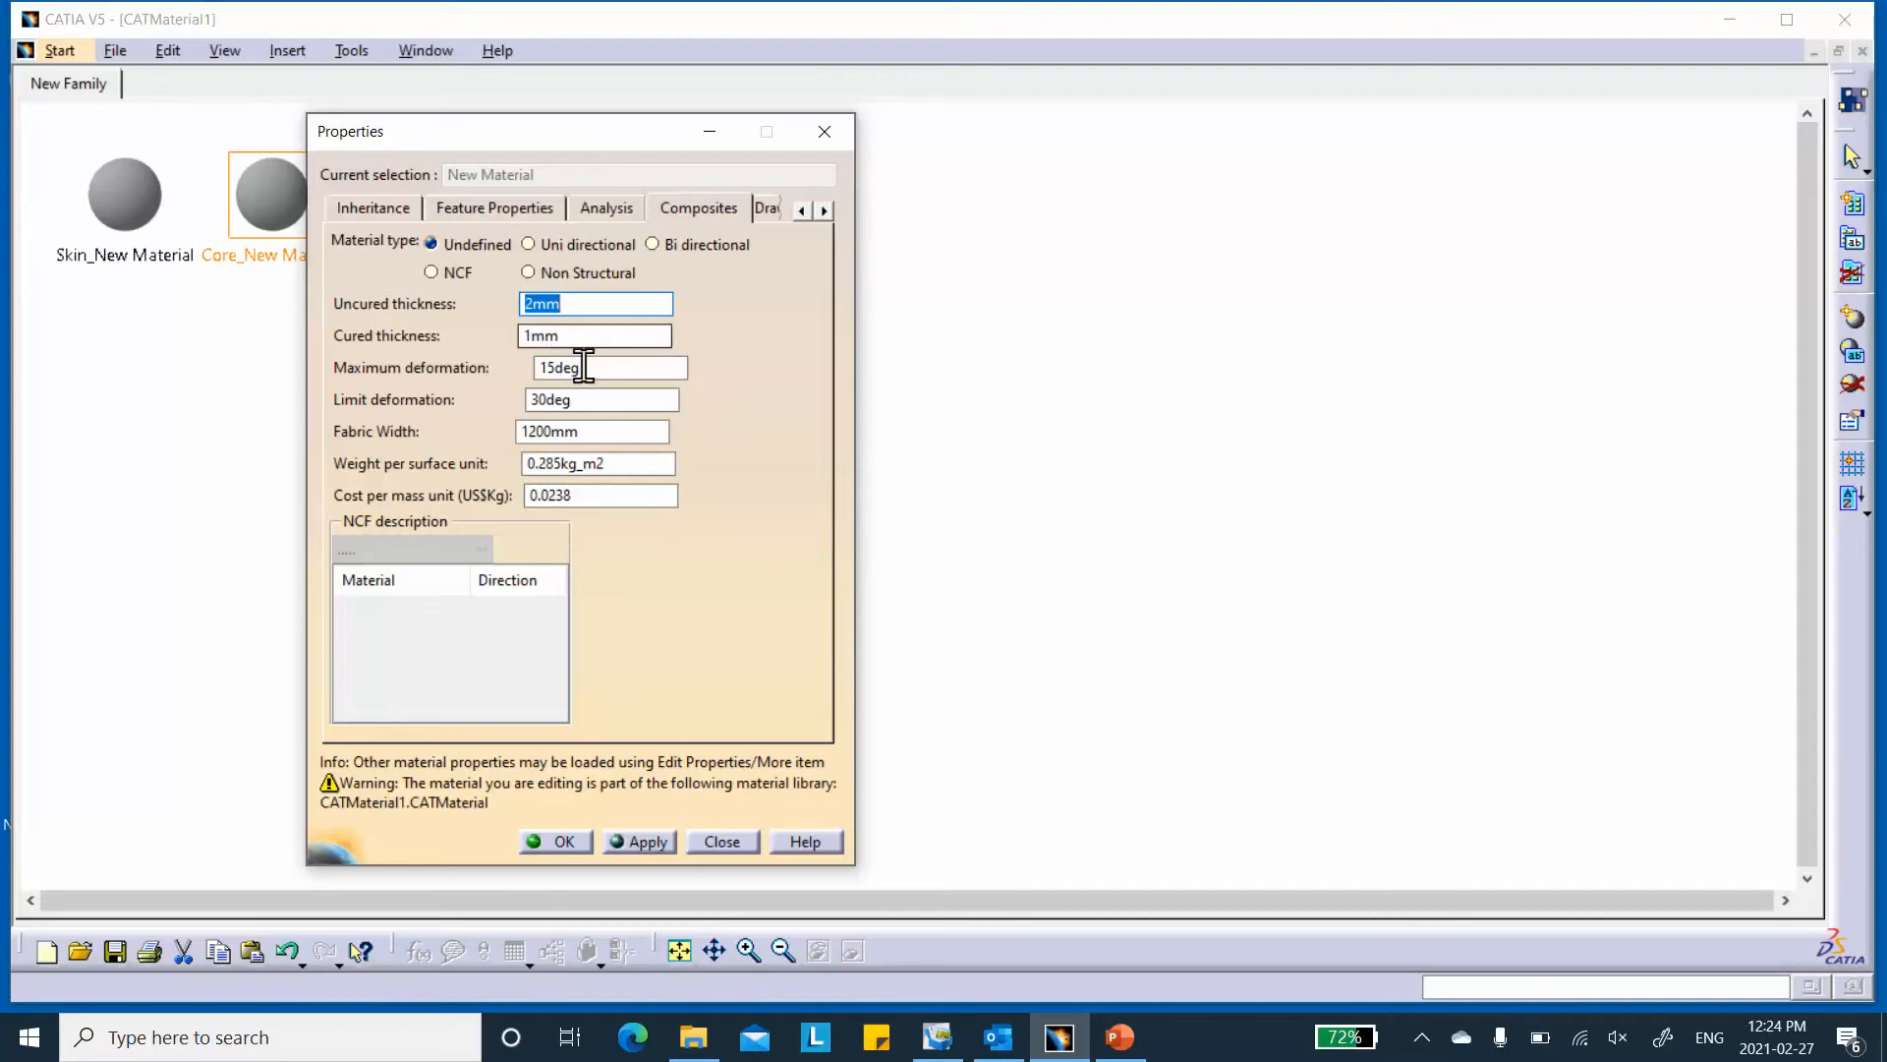
left_click(557, 841)
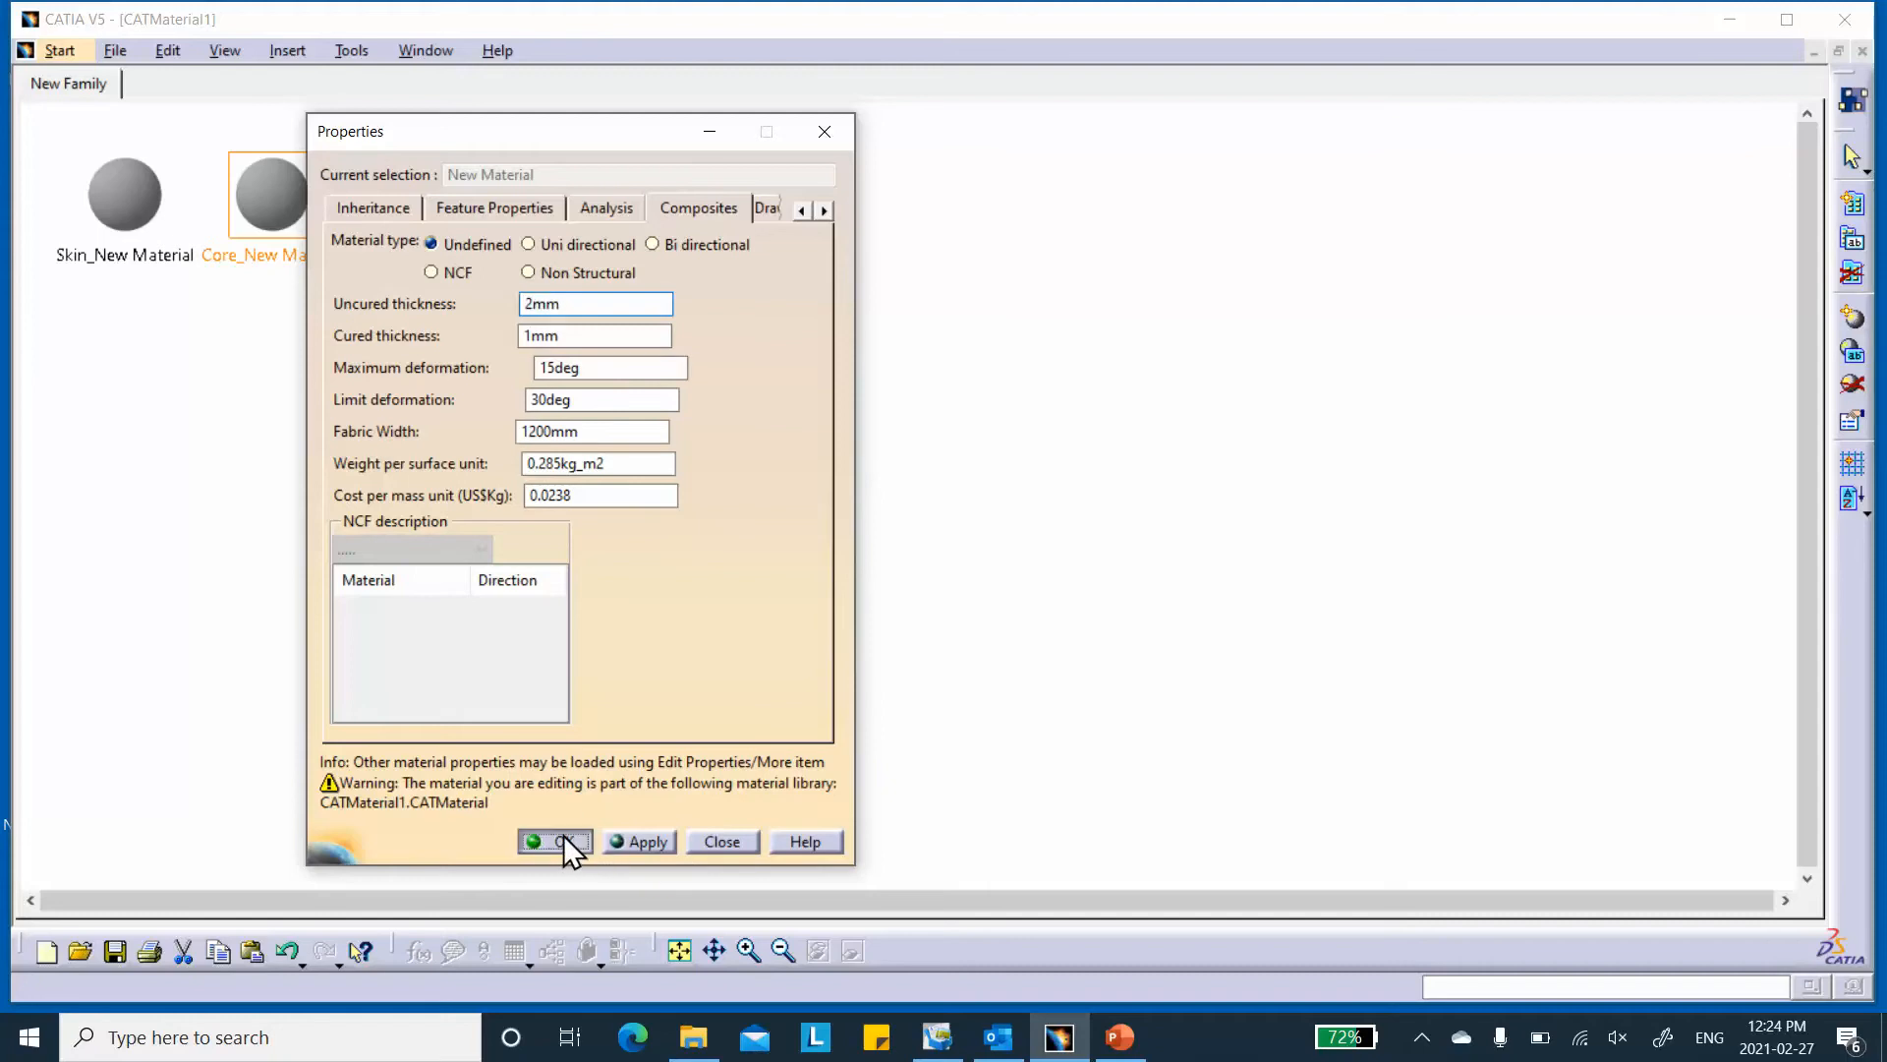
- Review the core material's saved honeycomb analysis properties
double_click(300, 210)
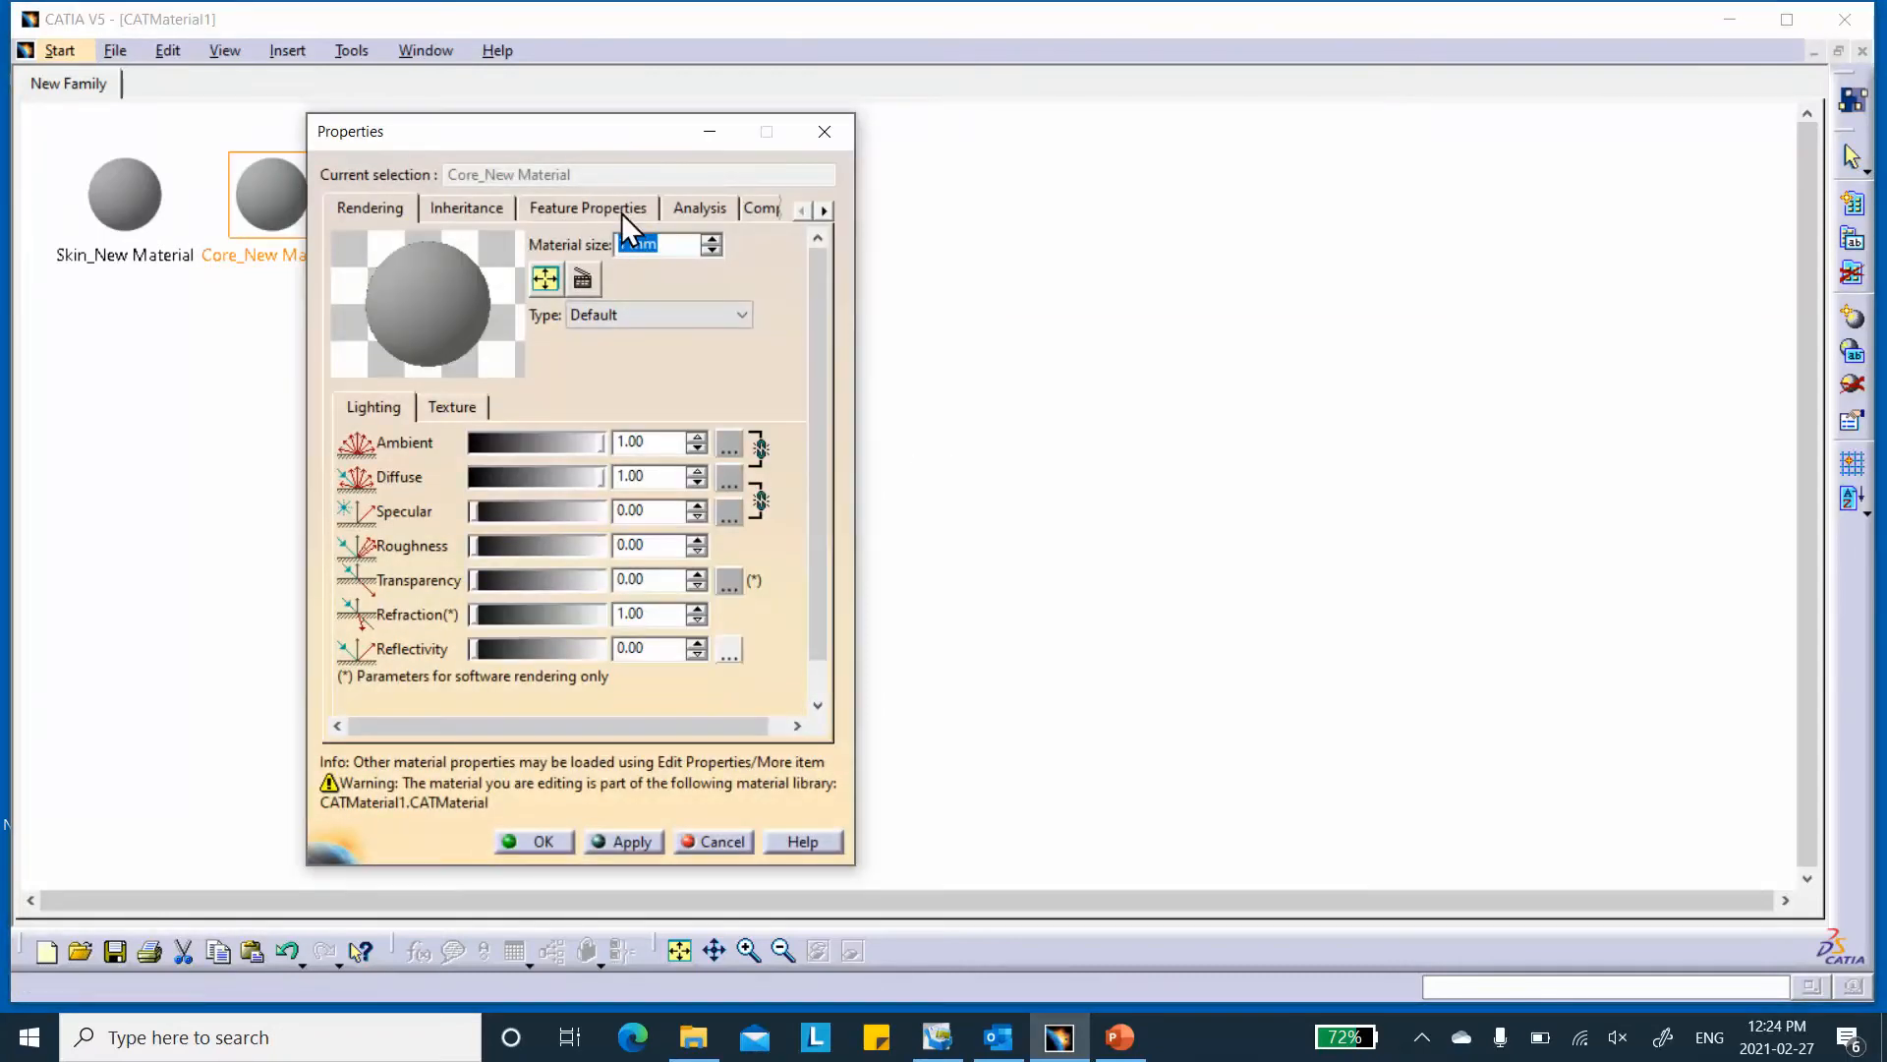
left_click(696, 207)
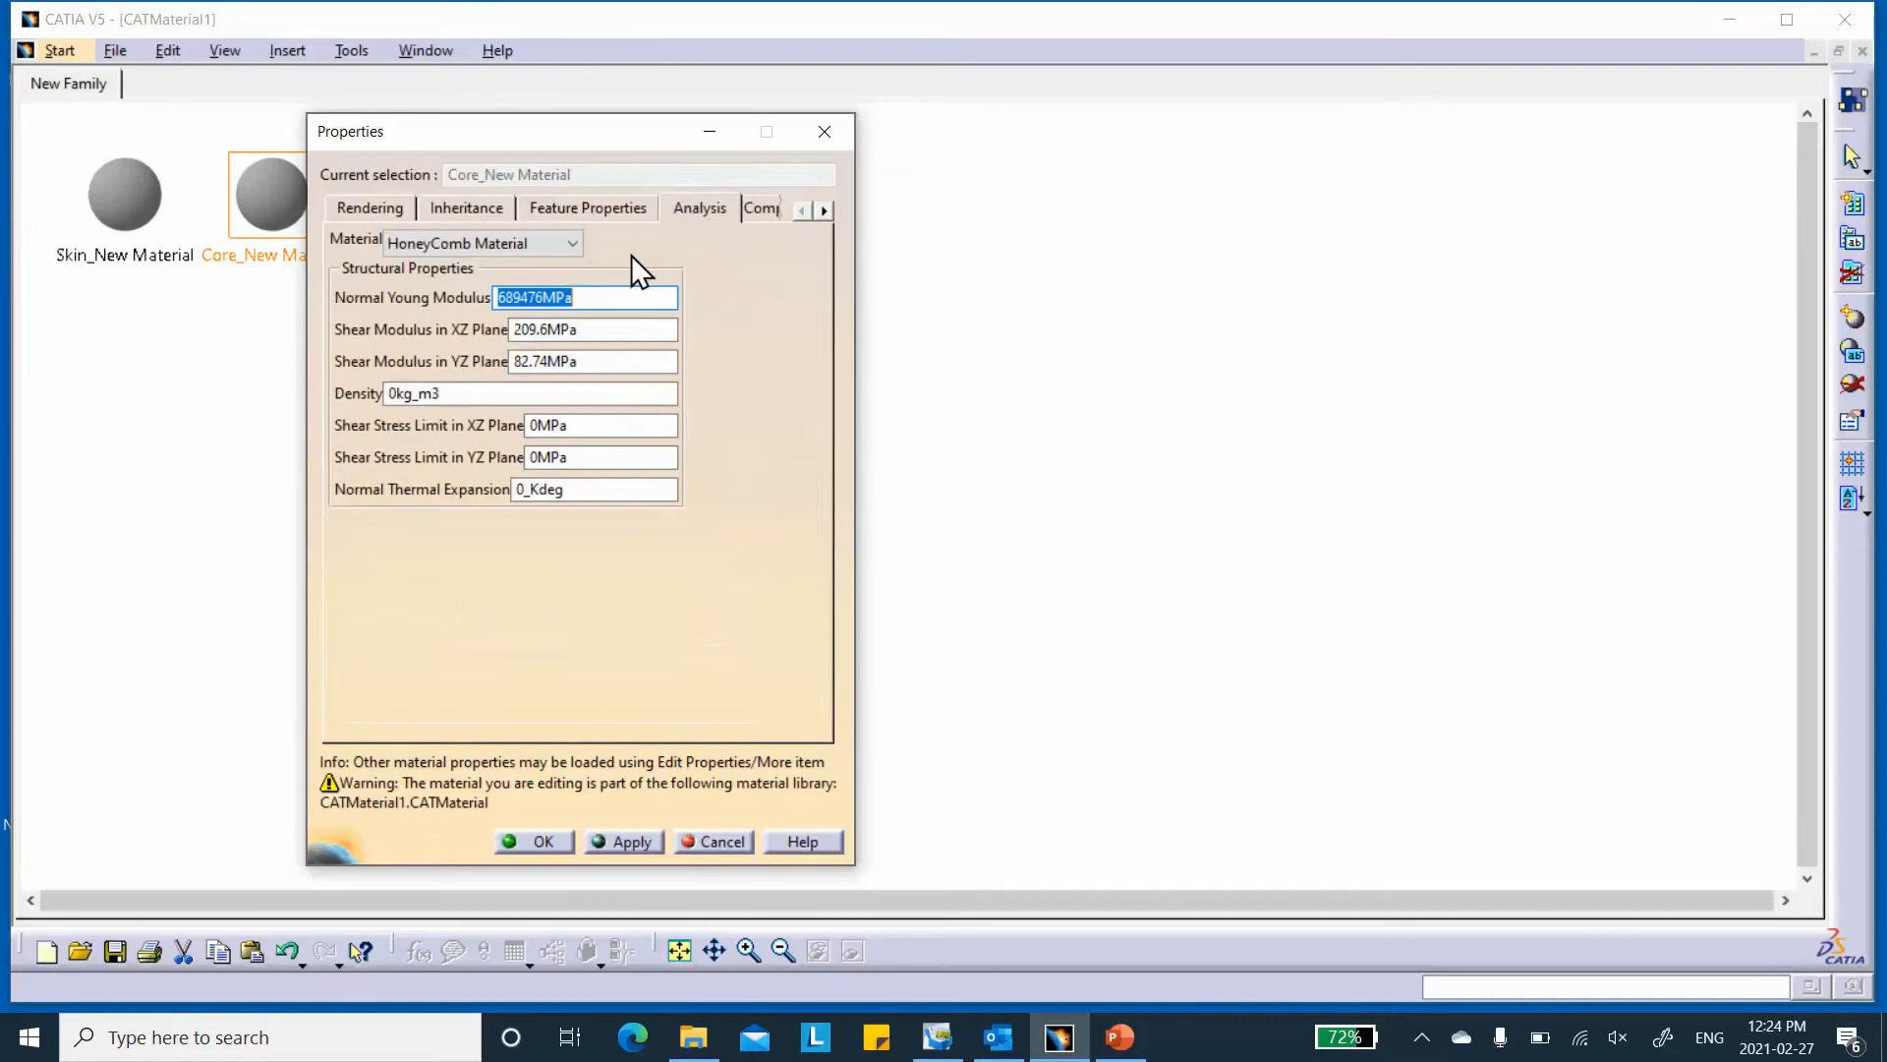
left_click(616, 330)
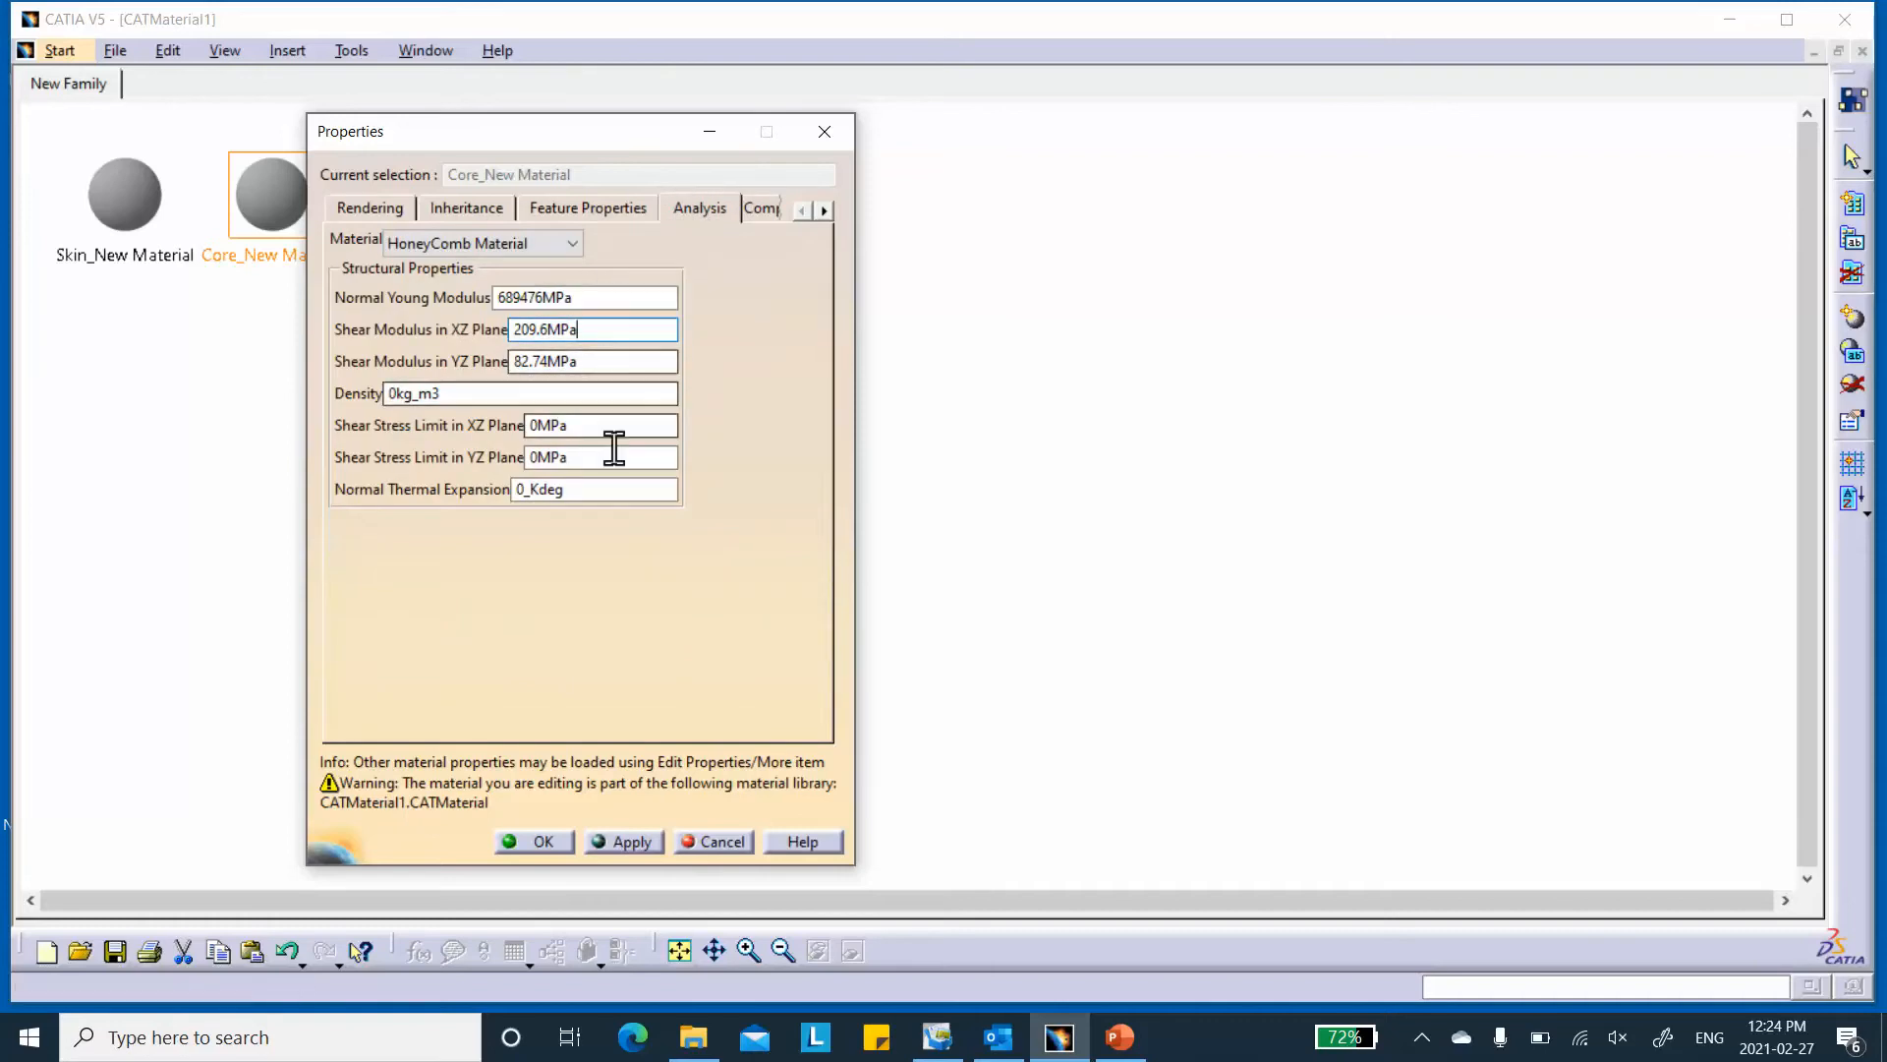
left_click(534, 840)
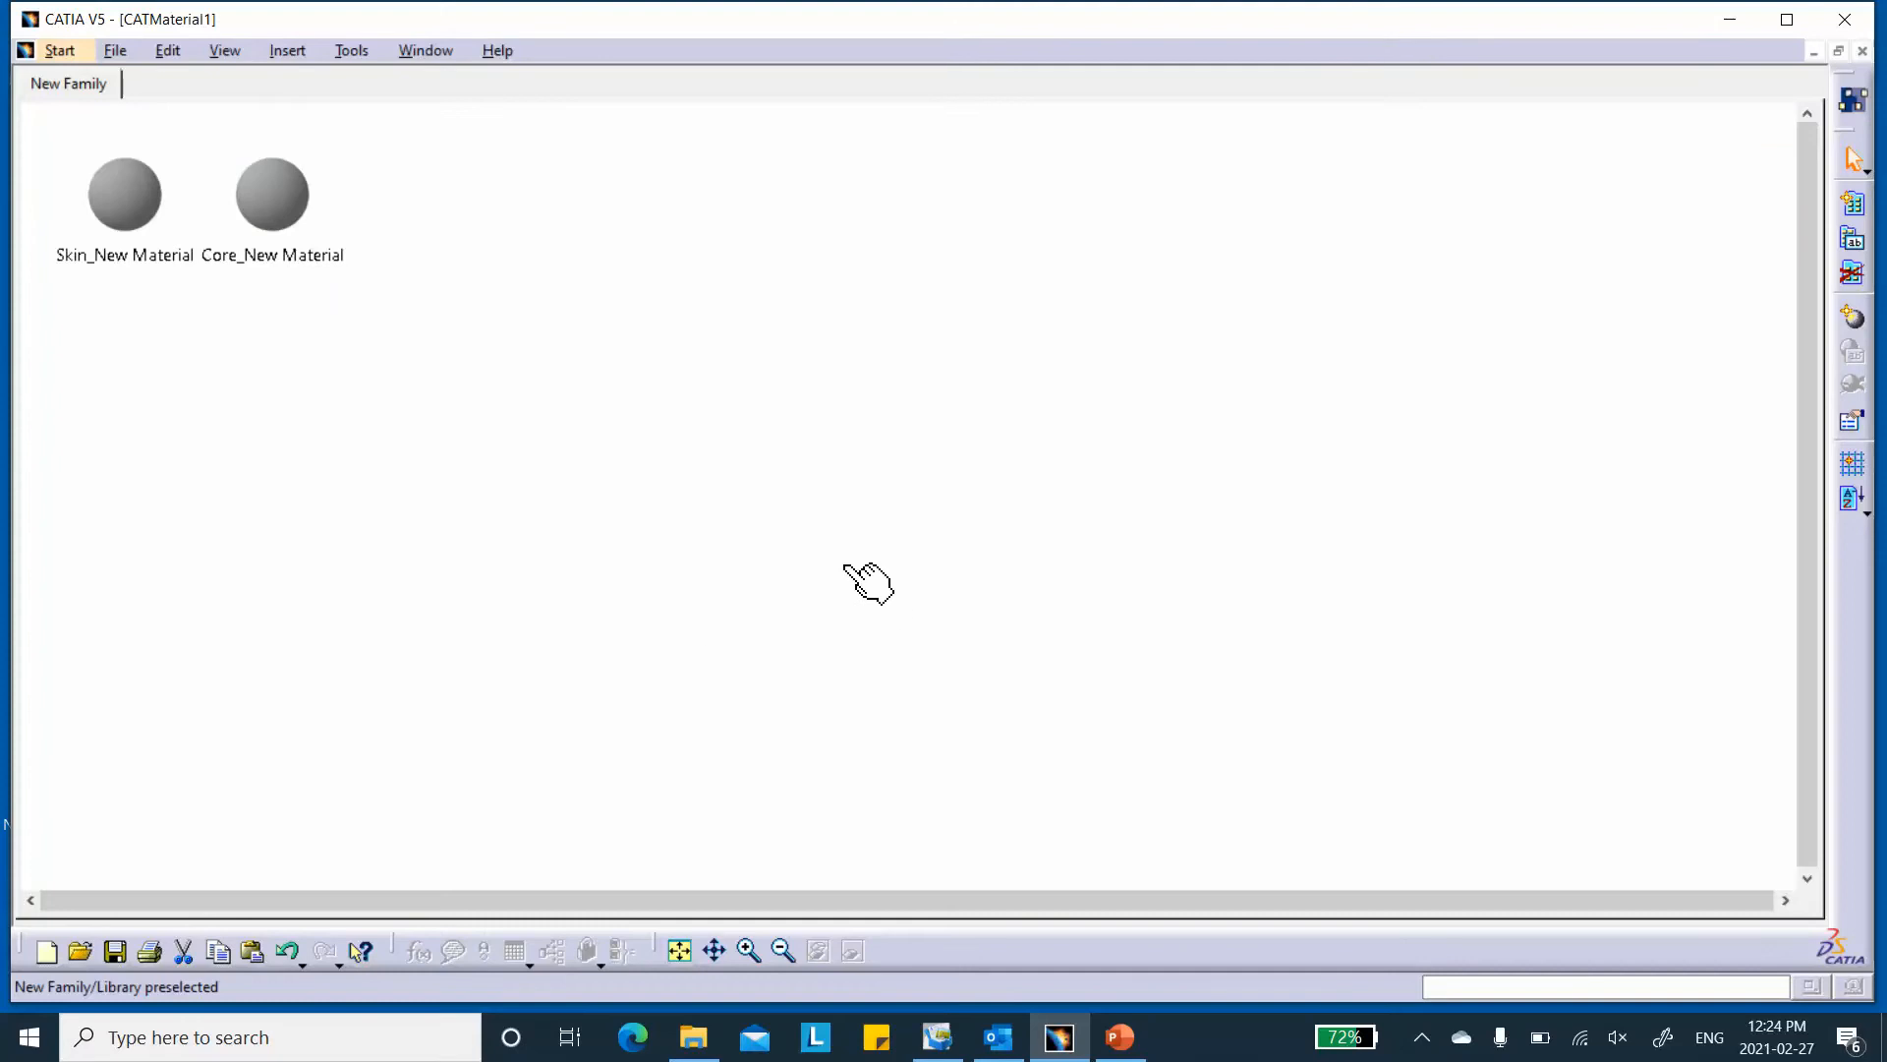
- Start saving the material library and choose the Desktop folder Sandwich_Shell_Skin_Solid_Core_Single_Part as its location
left_click(117, 949)
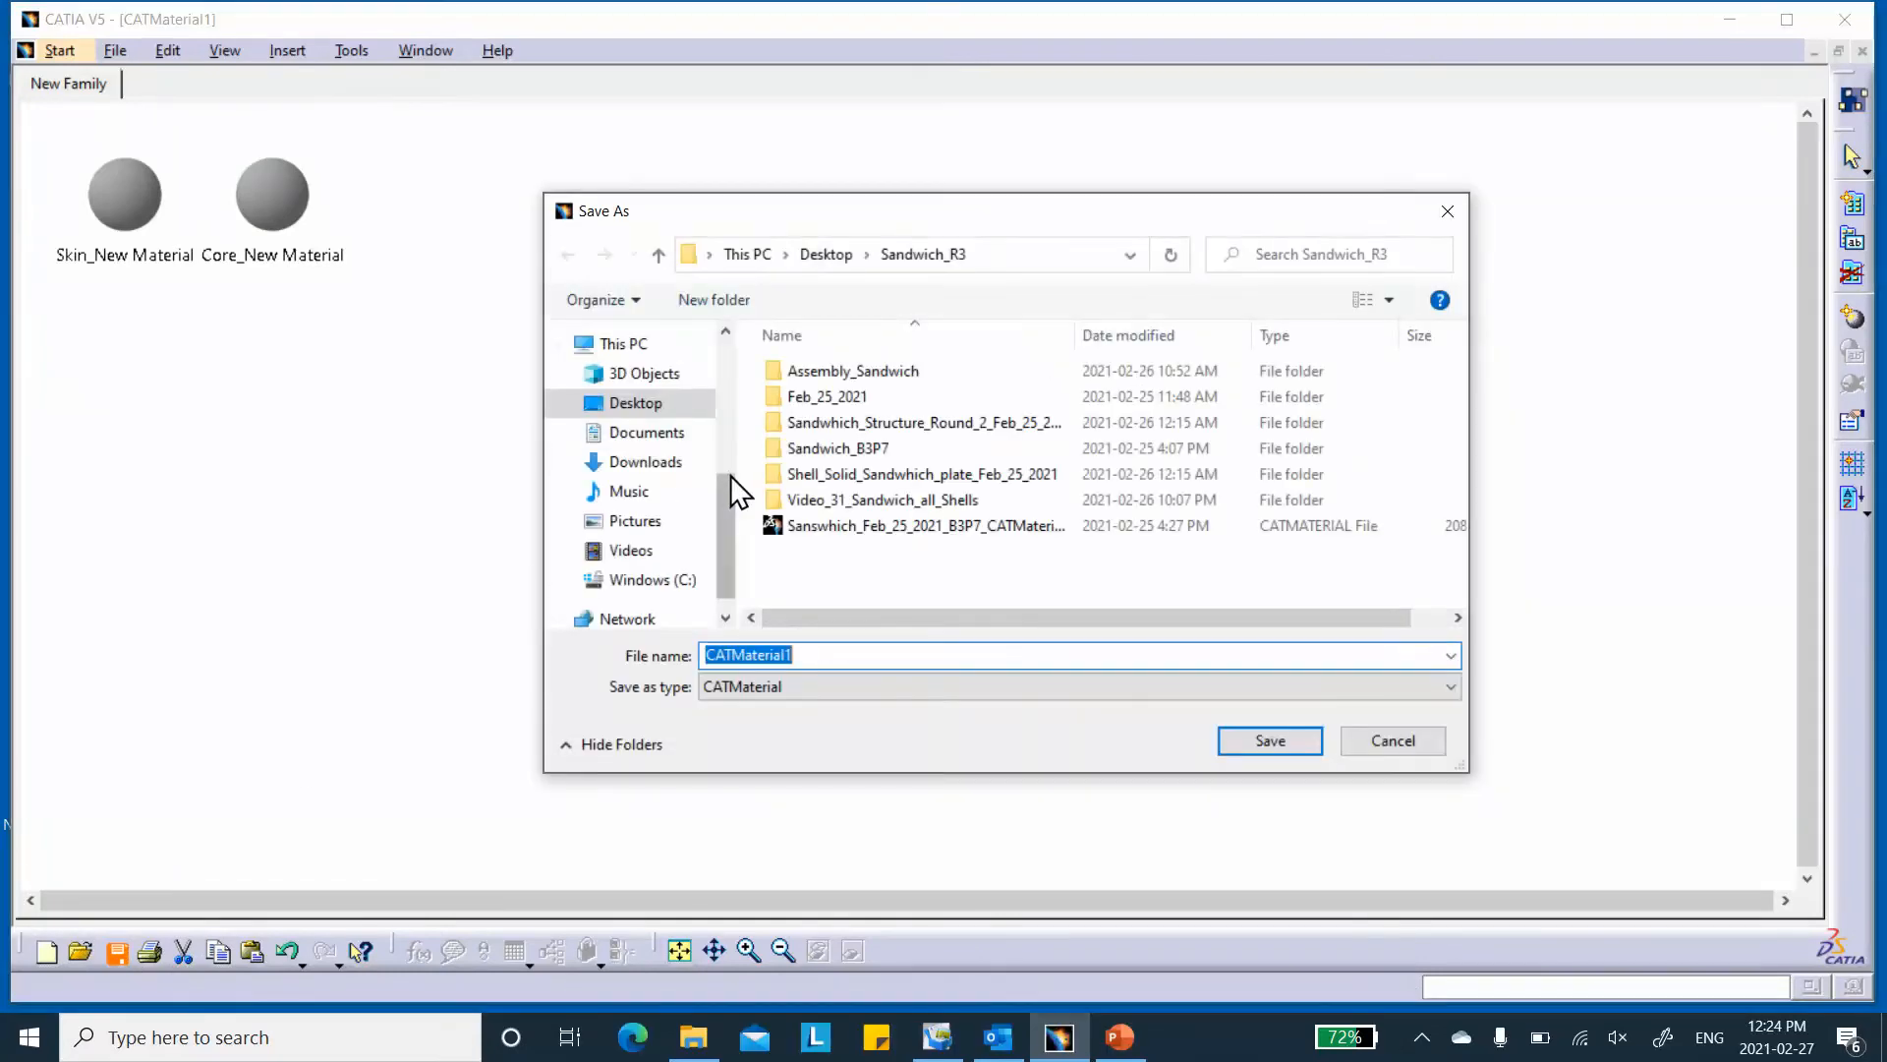
left_click_drag(726, 523, 737, 369)
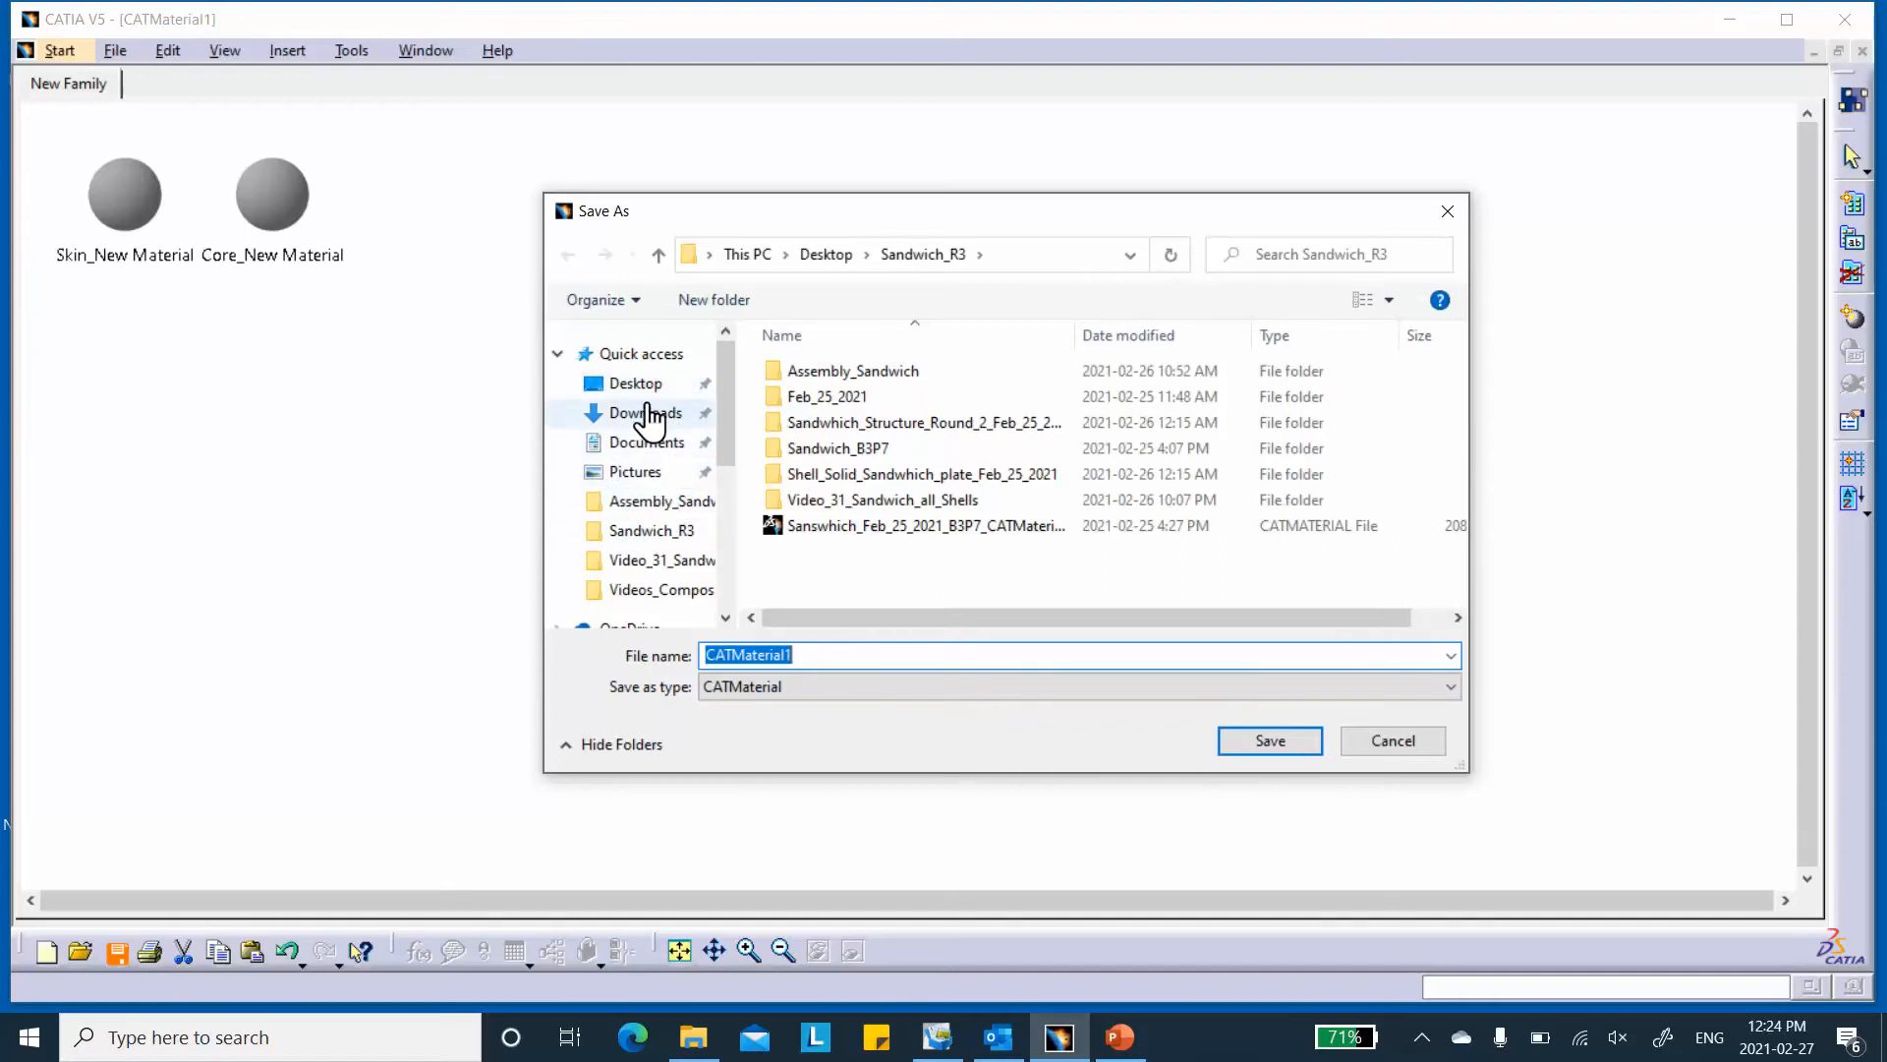
left_click(644, 385)
scroll(926, 468, "down", 2)
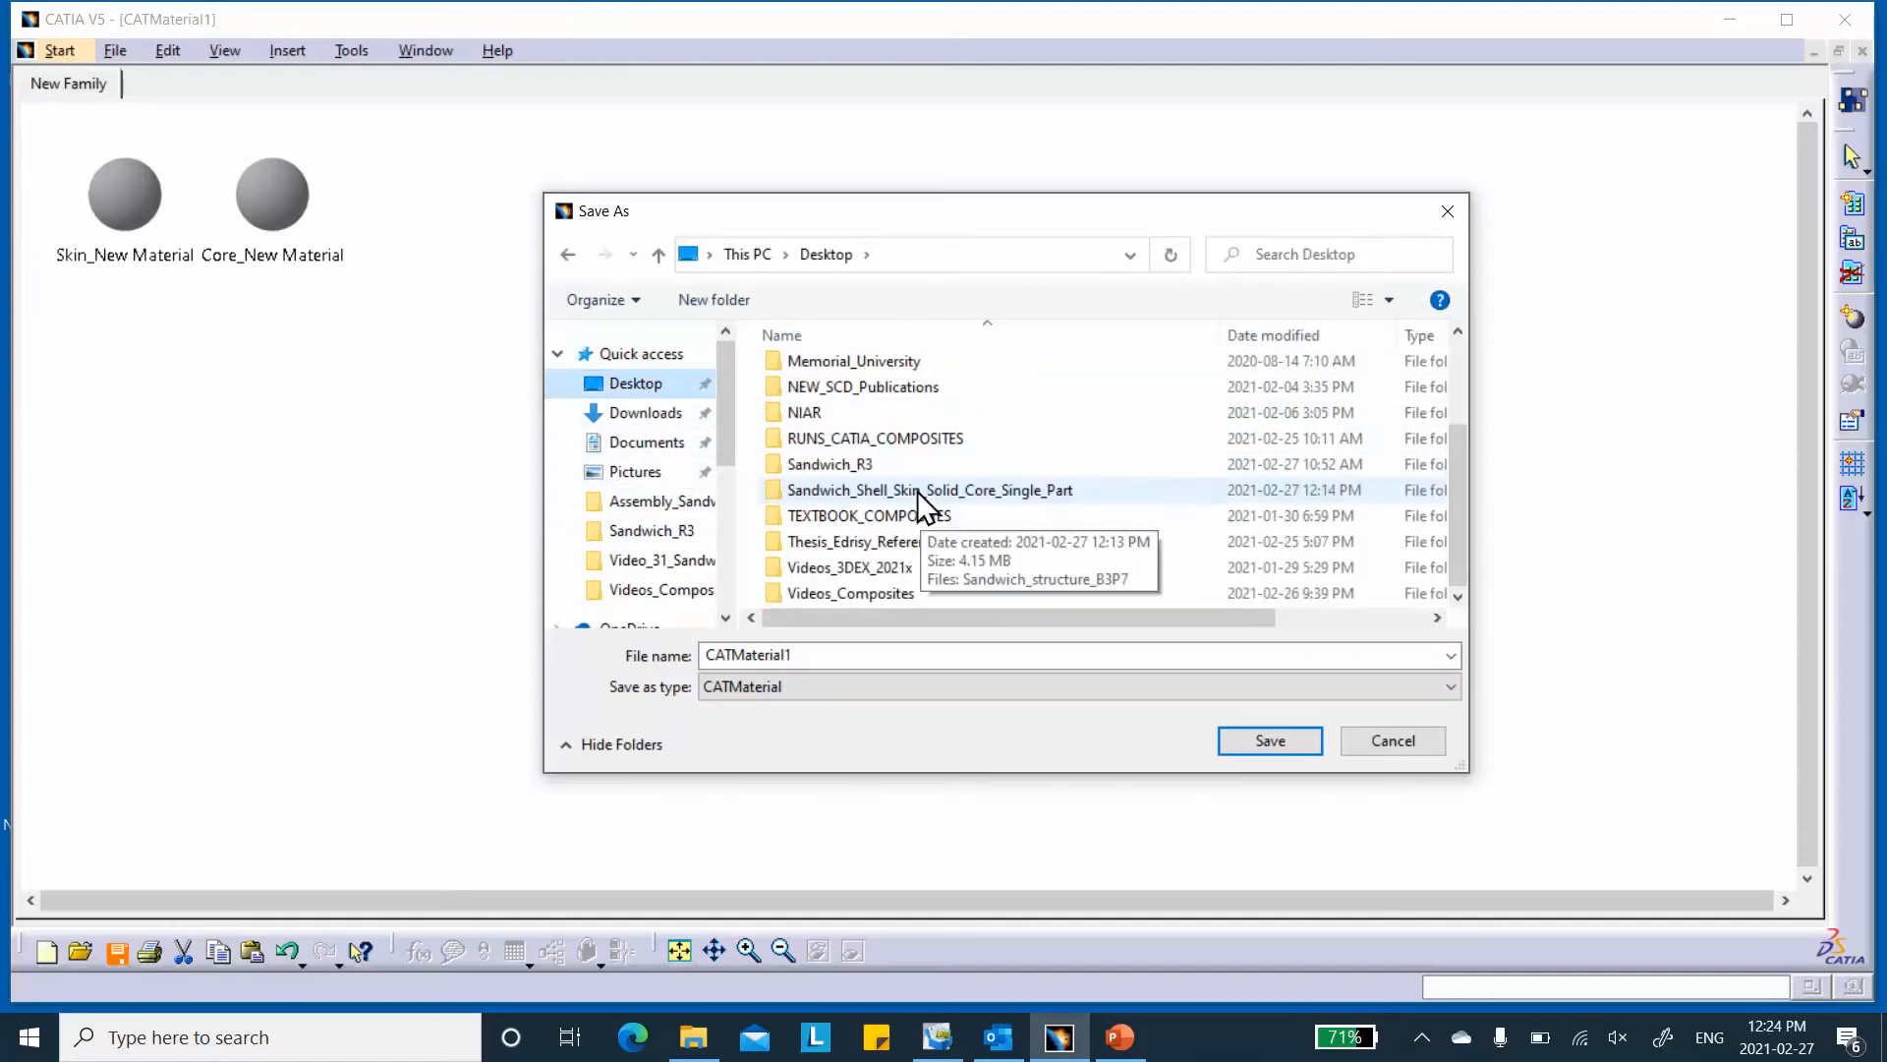
left_click(848, 492)
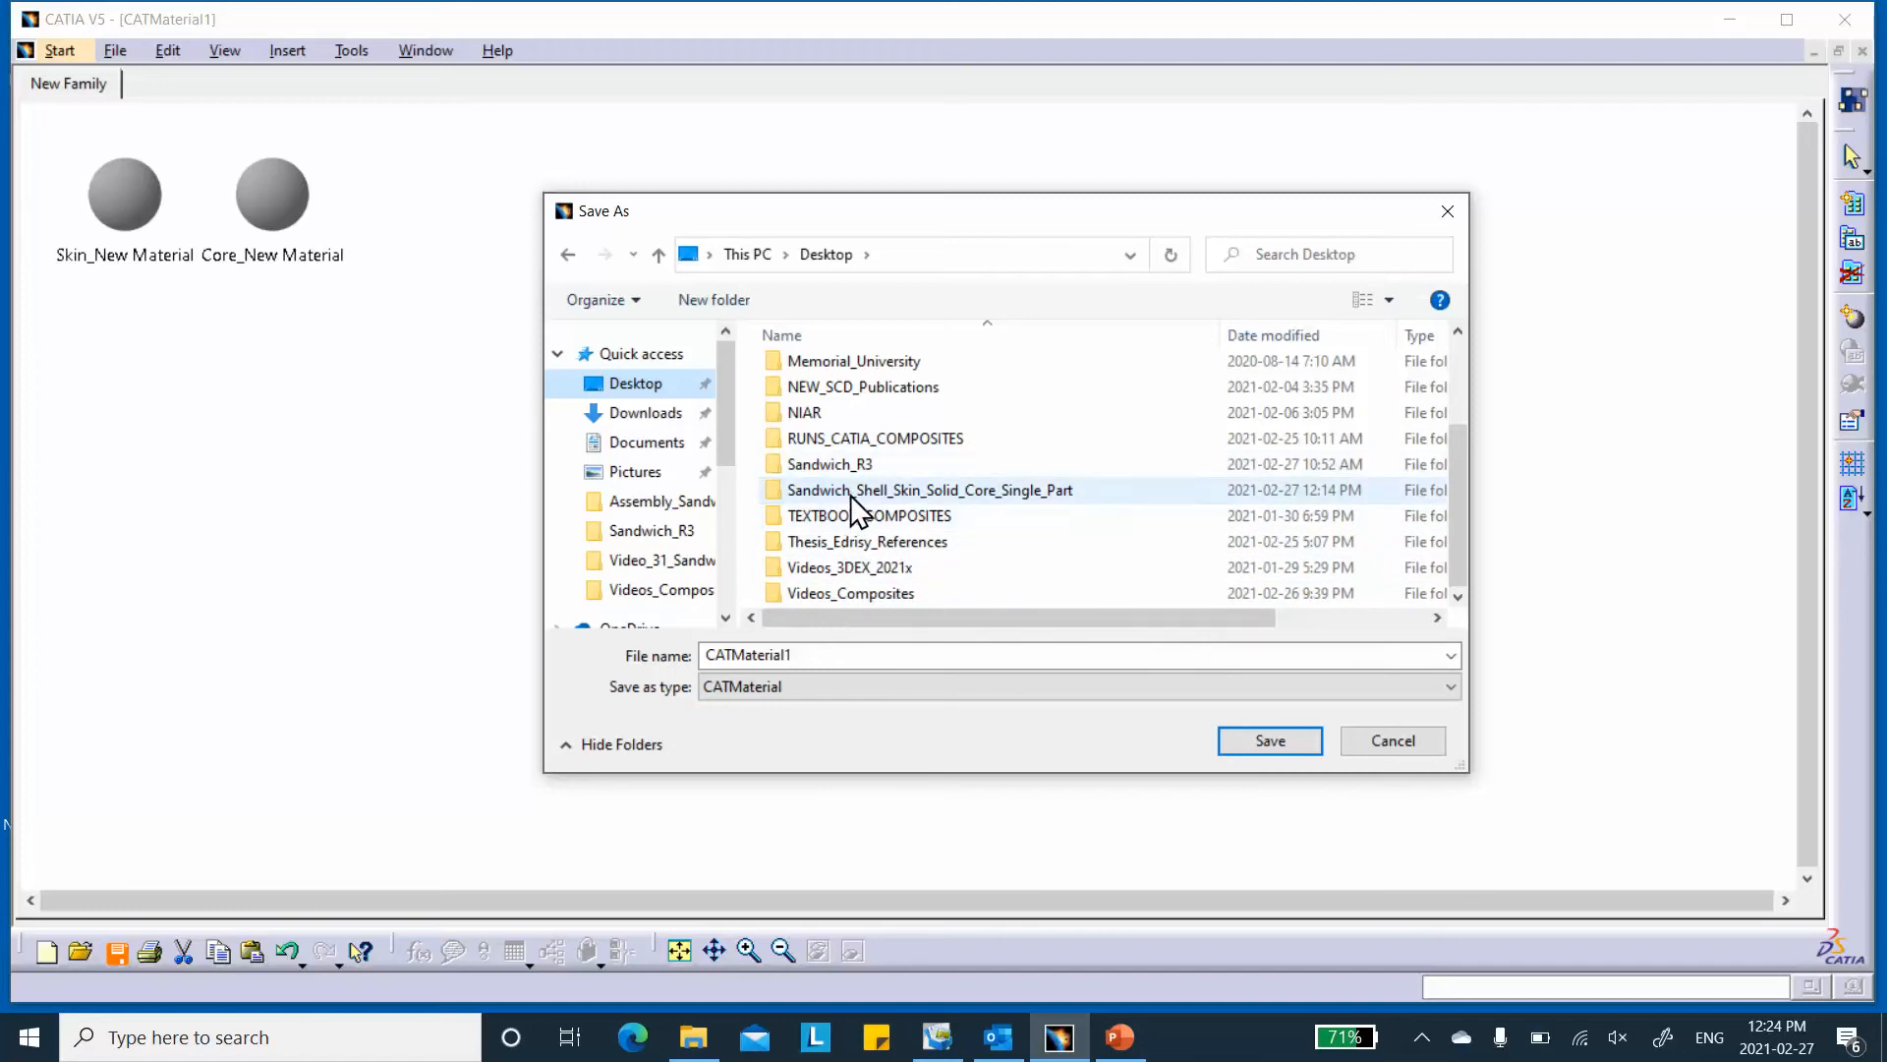
double_click(852, 492)
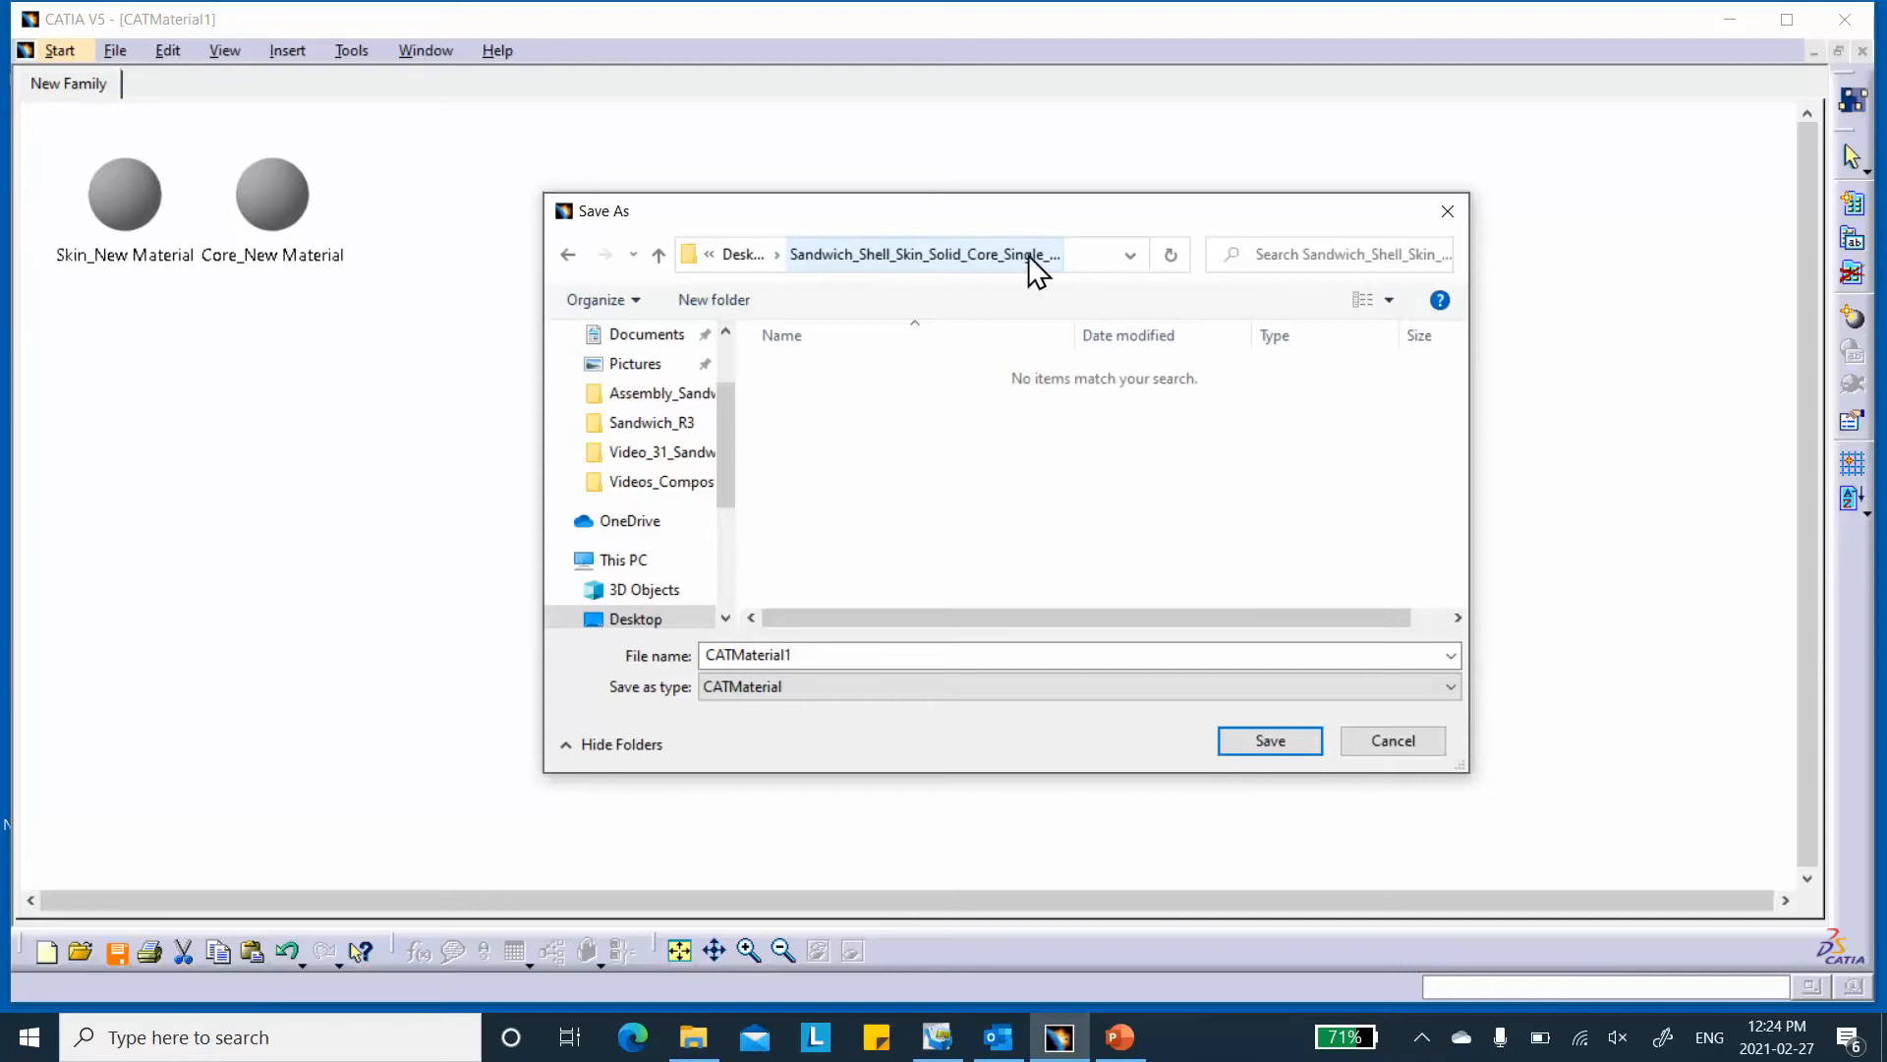
- Save the material library as Shell_Skin_Solid_Core_CATMaterial1 and close the document
left_click(704, 654)
left_click(704, 654)
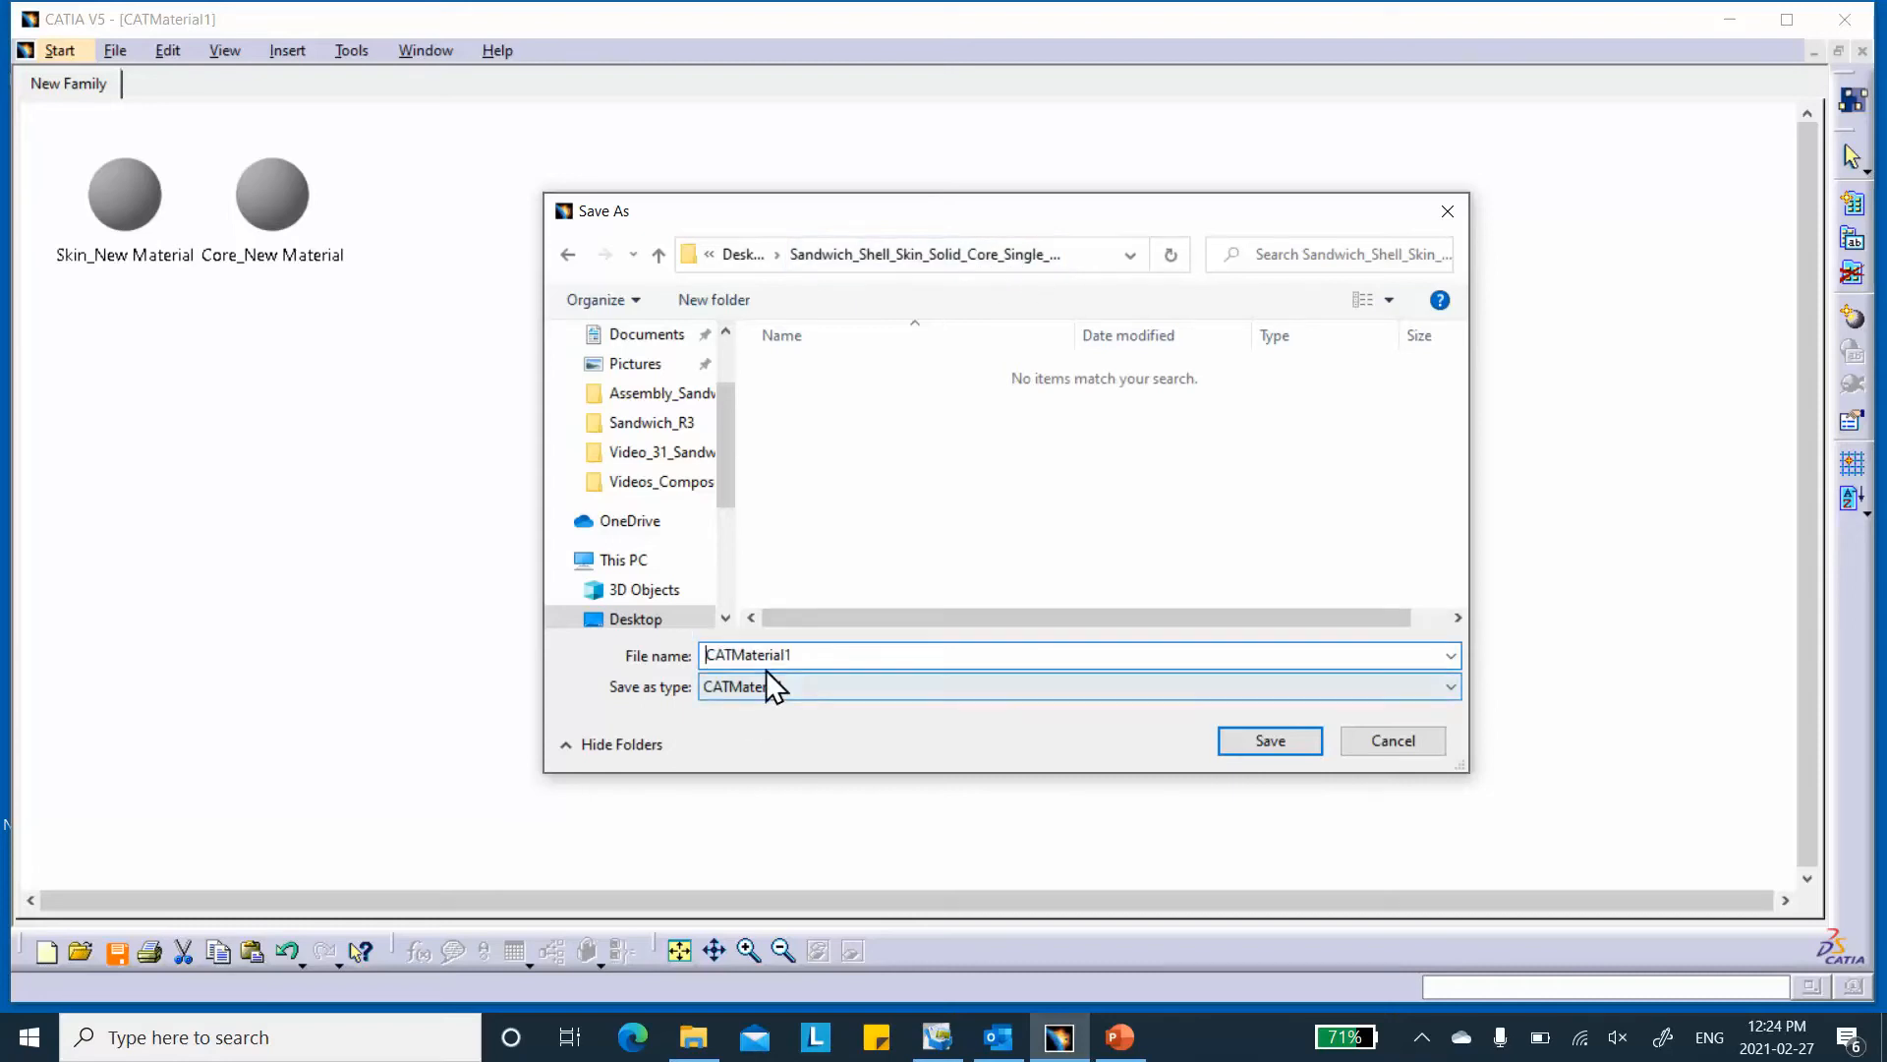
type("S")
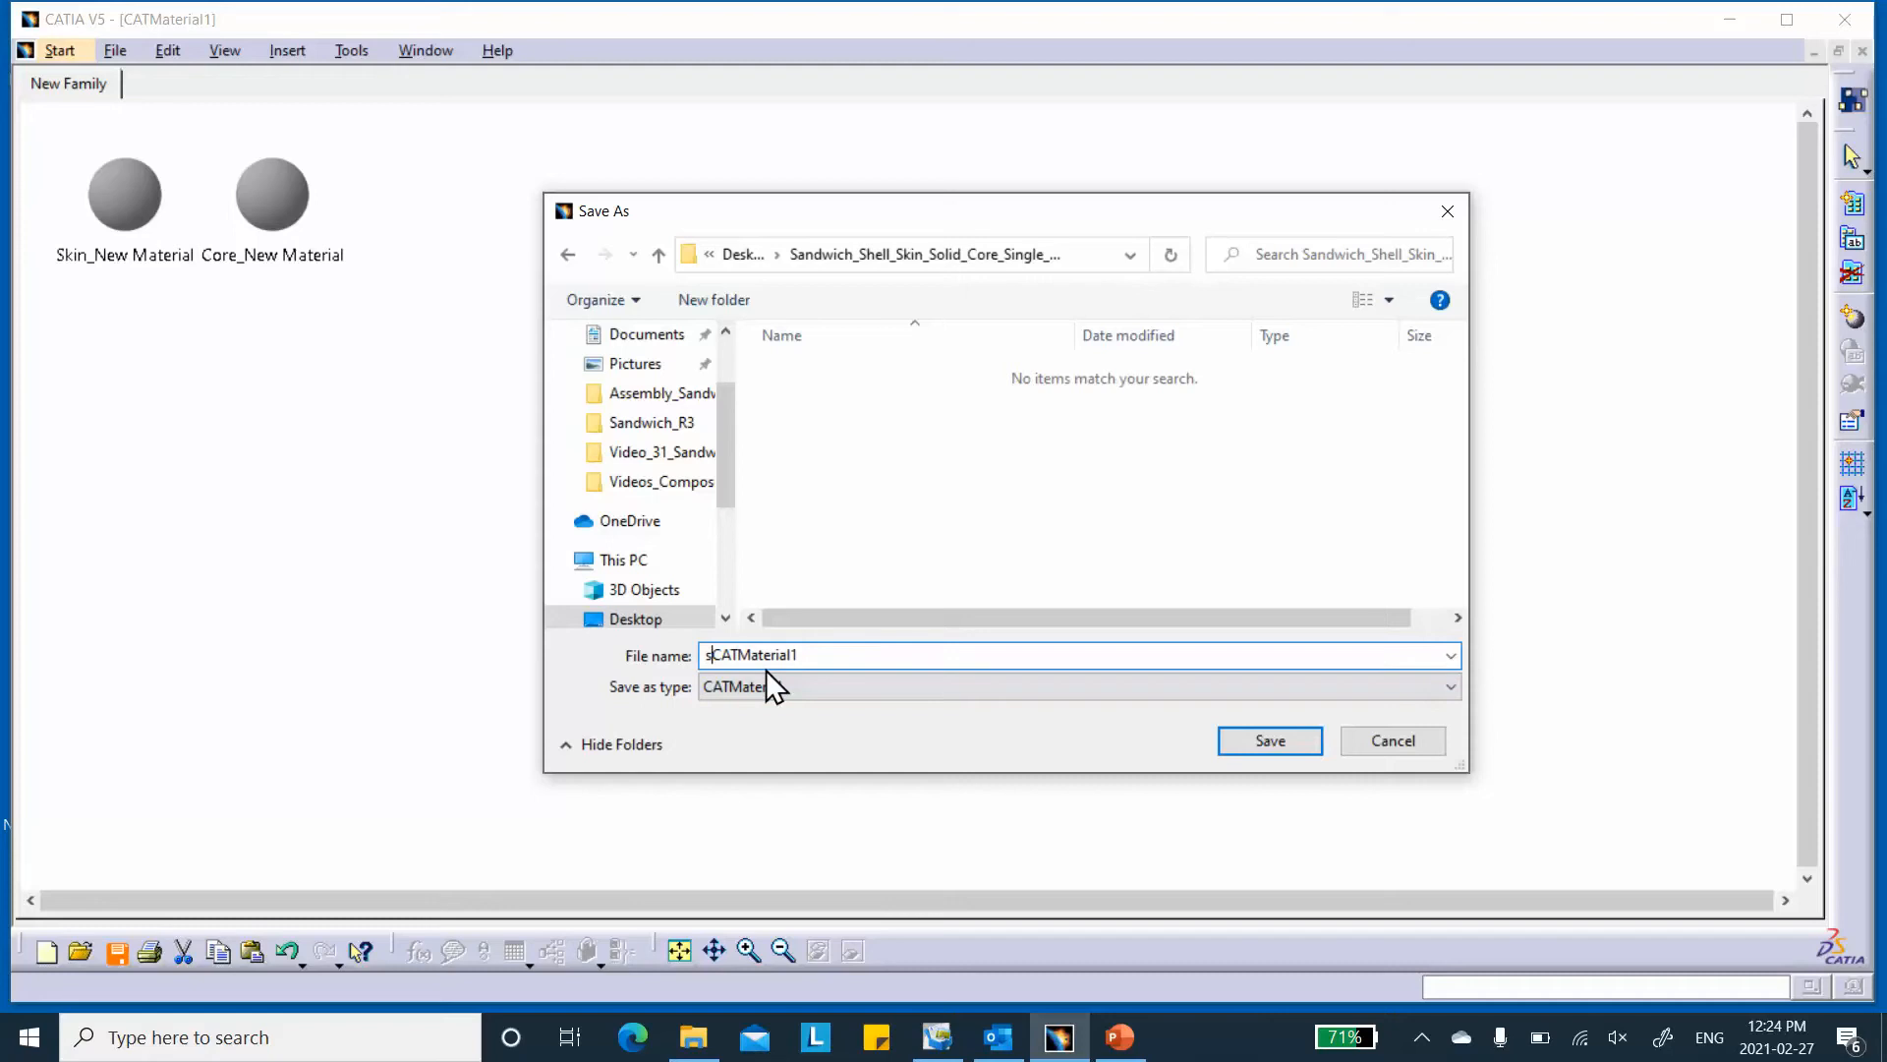
type("hell_Skin_")
type("Solid_Core_")
left_click(1260, 741)
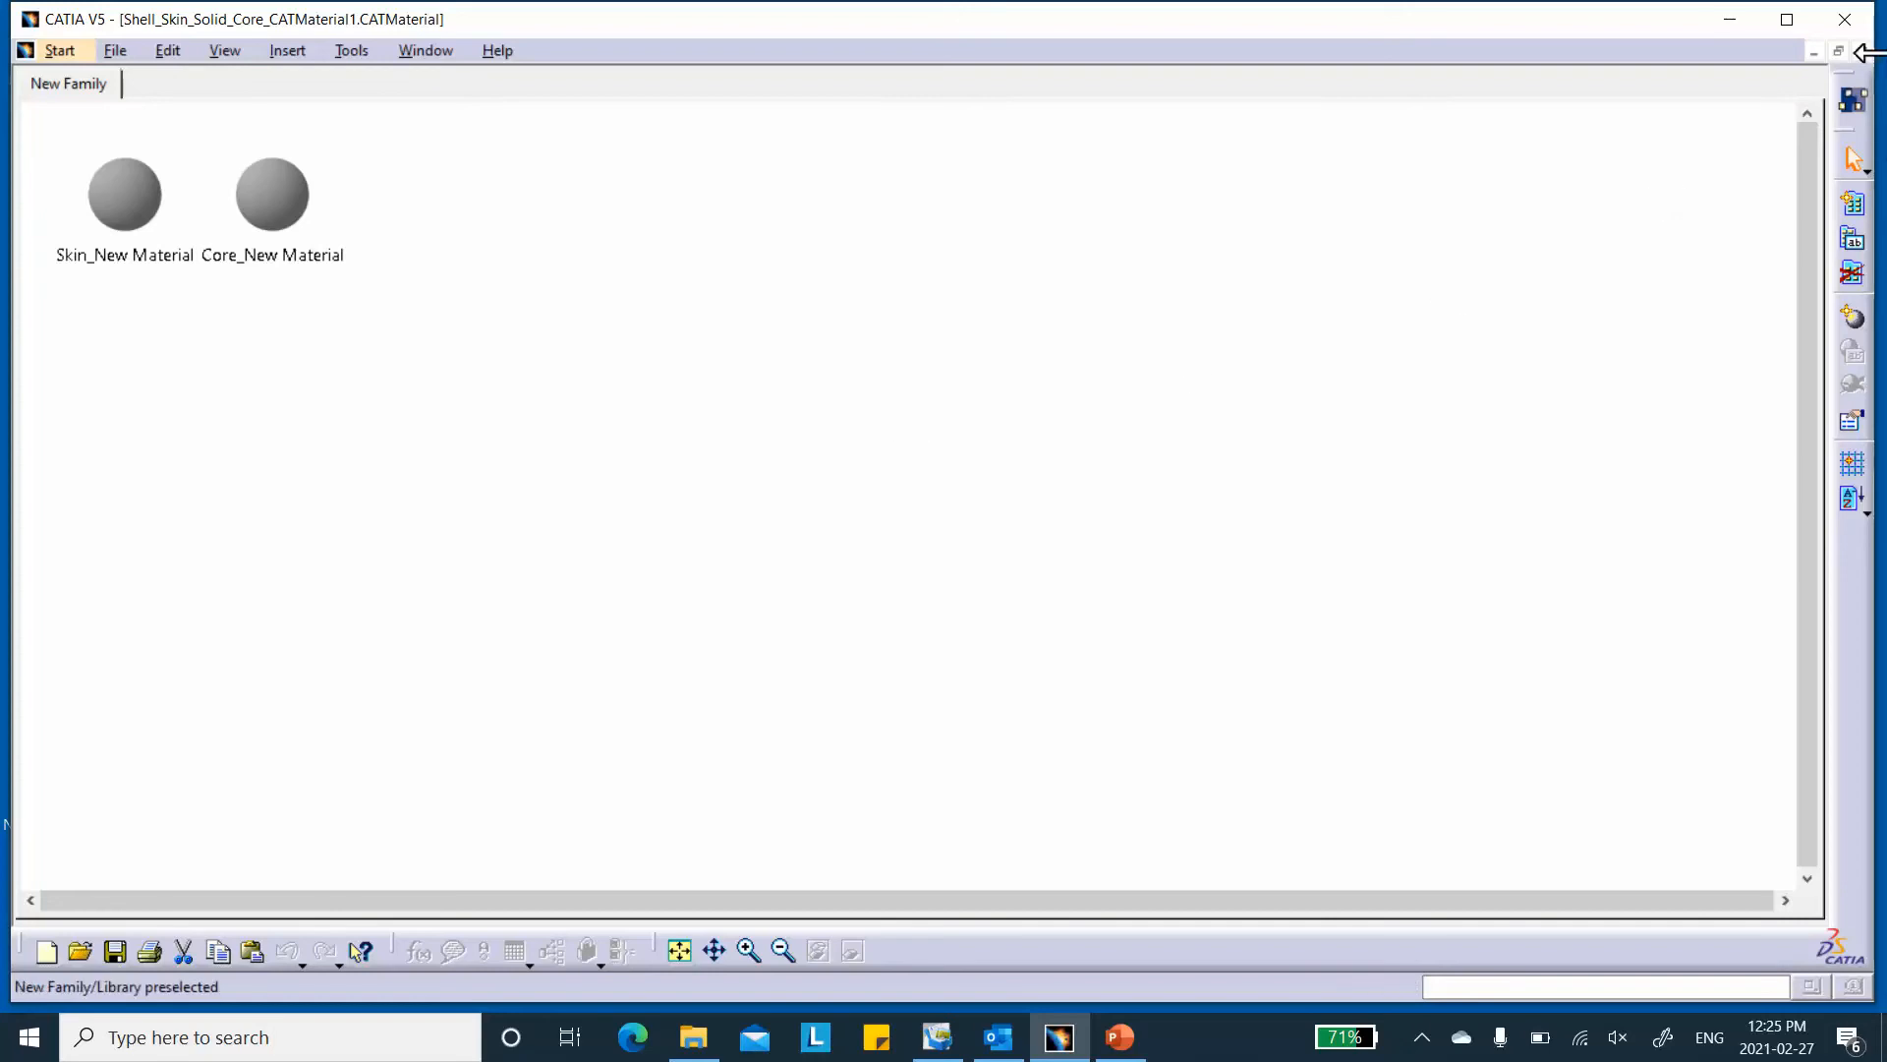
left_click(1862, 52)
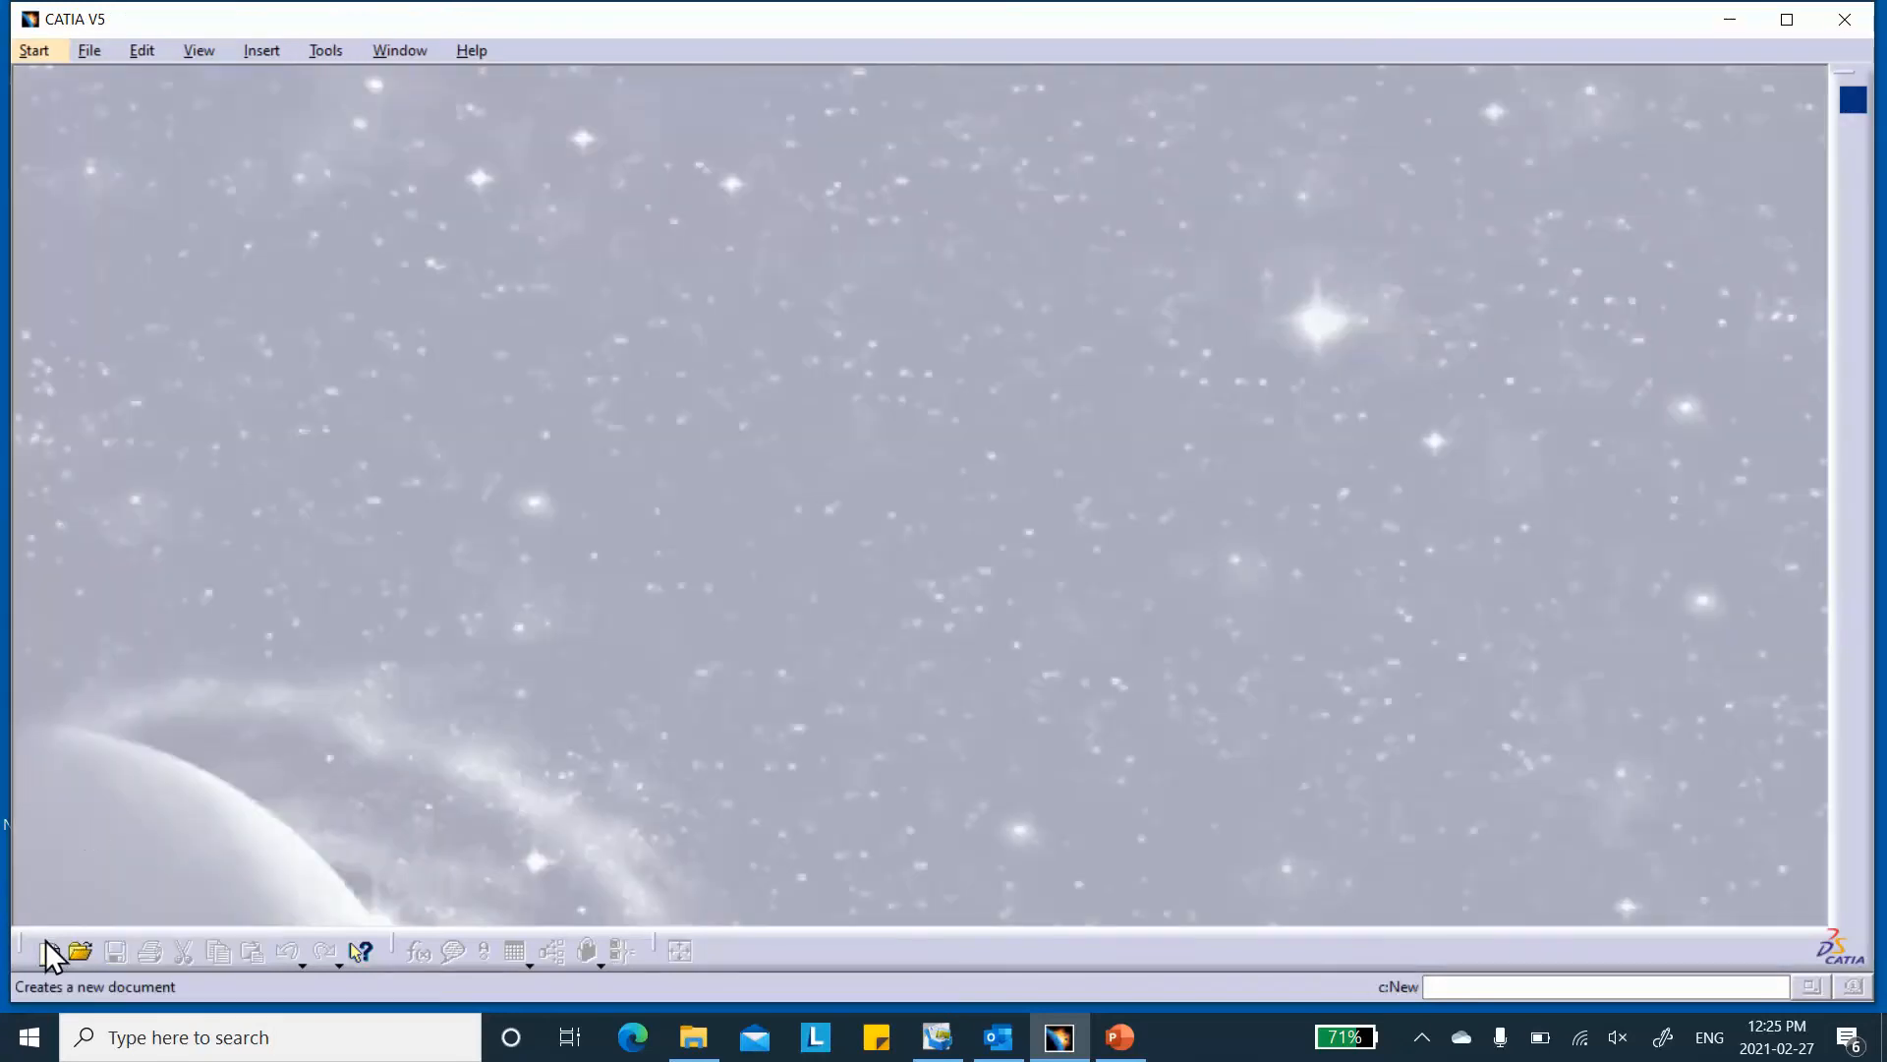
- Create a new part document named Shell_Skin_Solid_Core
left_click(46, 952)
left_click_drag(1783, 741, 1781, 786)
left_click(1573, 713)
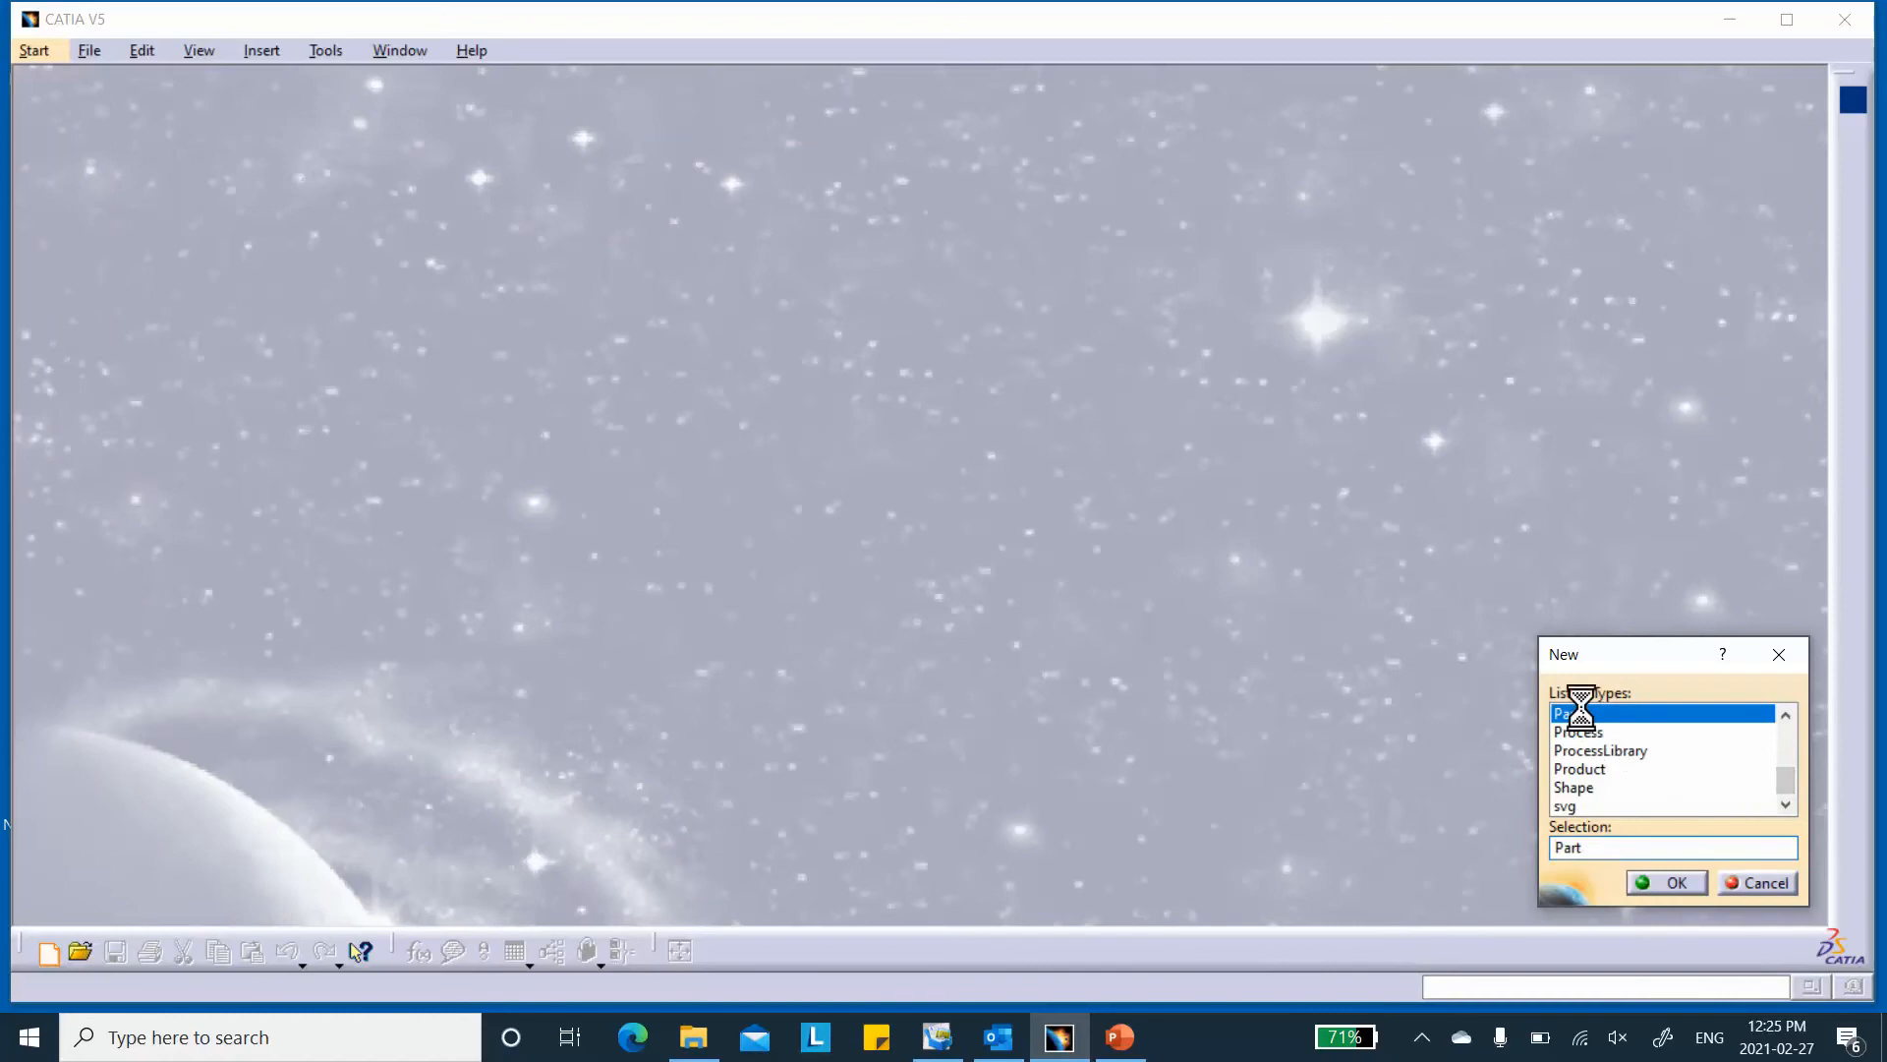
left_click(1667, 887)
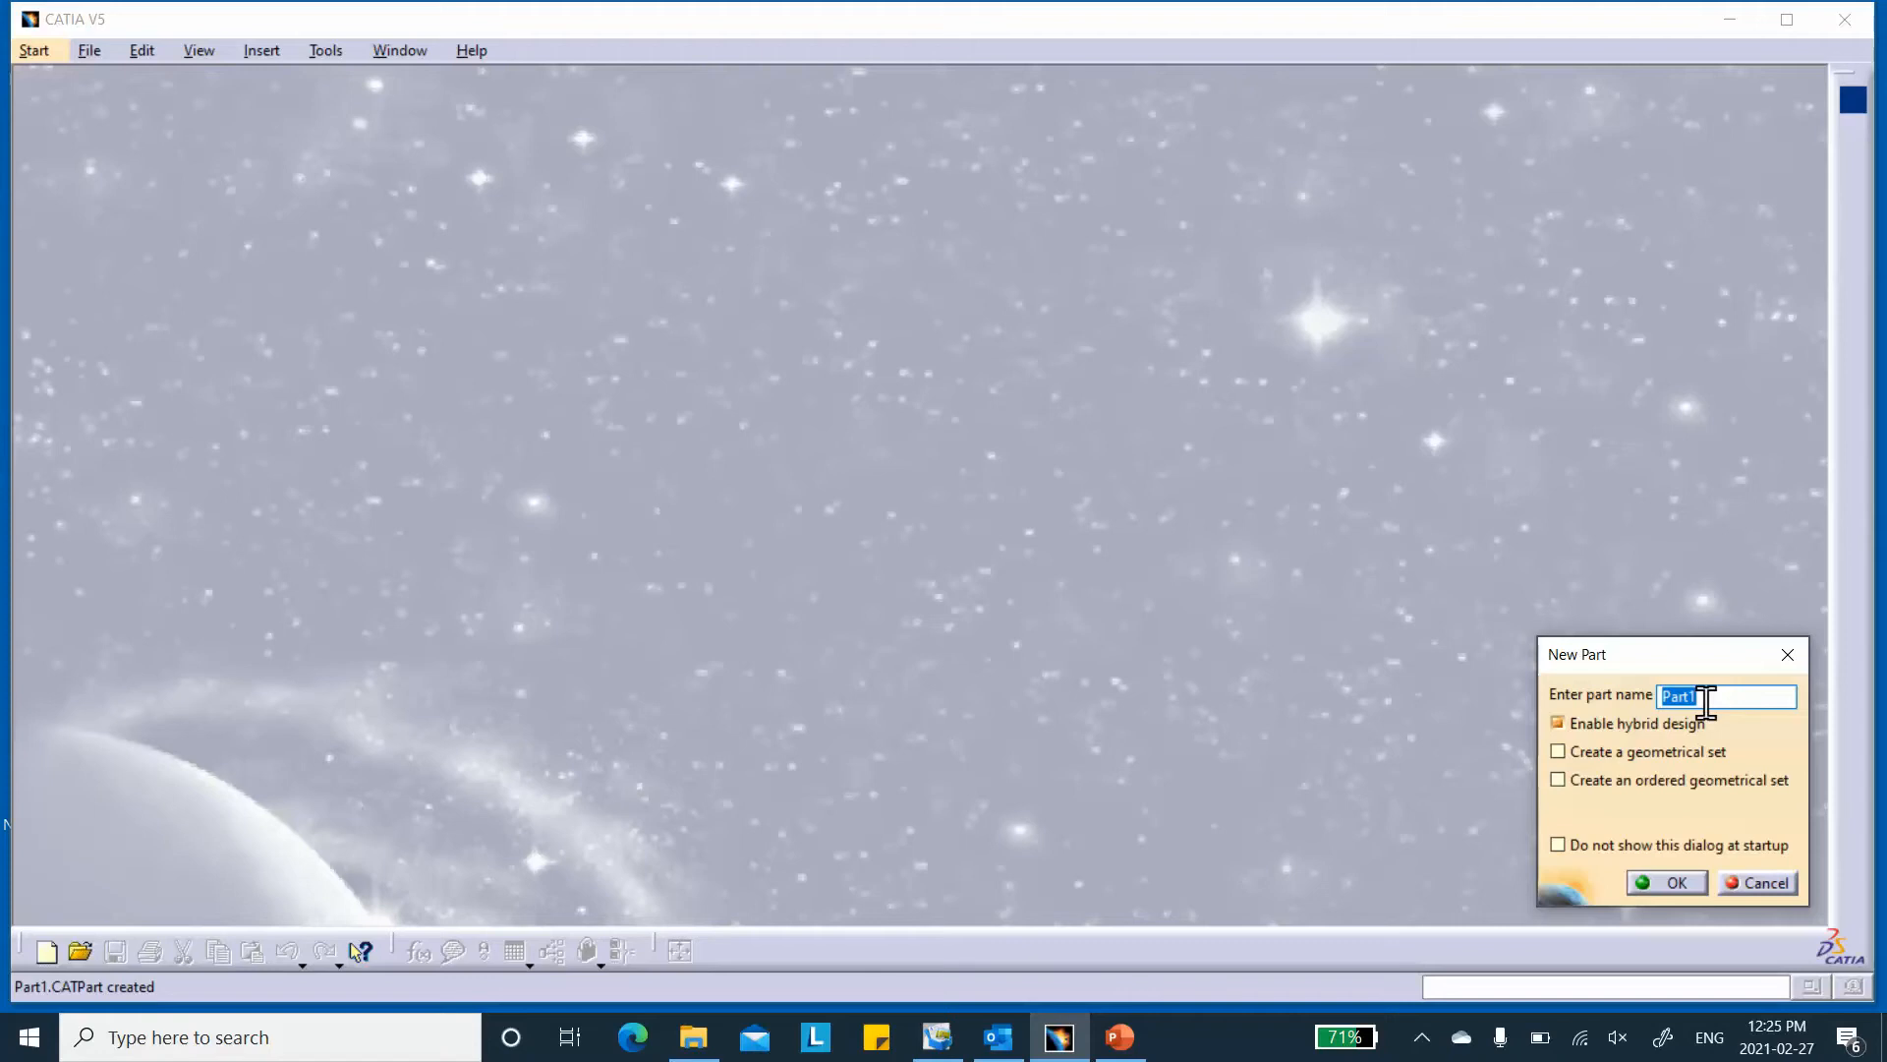
type("S")
type("hell_")
type("Skin_")
type("S")
type("olid")
type("_Core")
left_click(1690, 878)
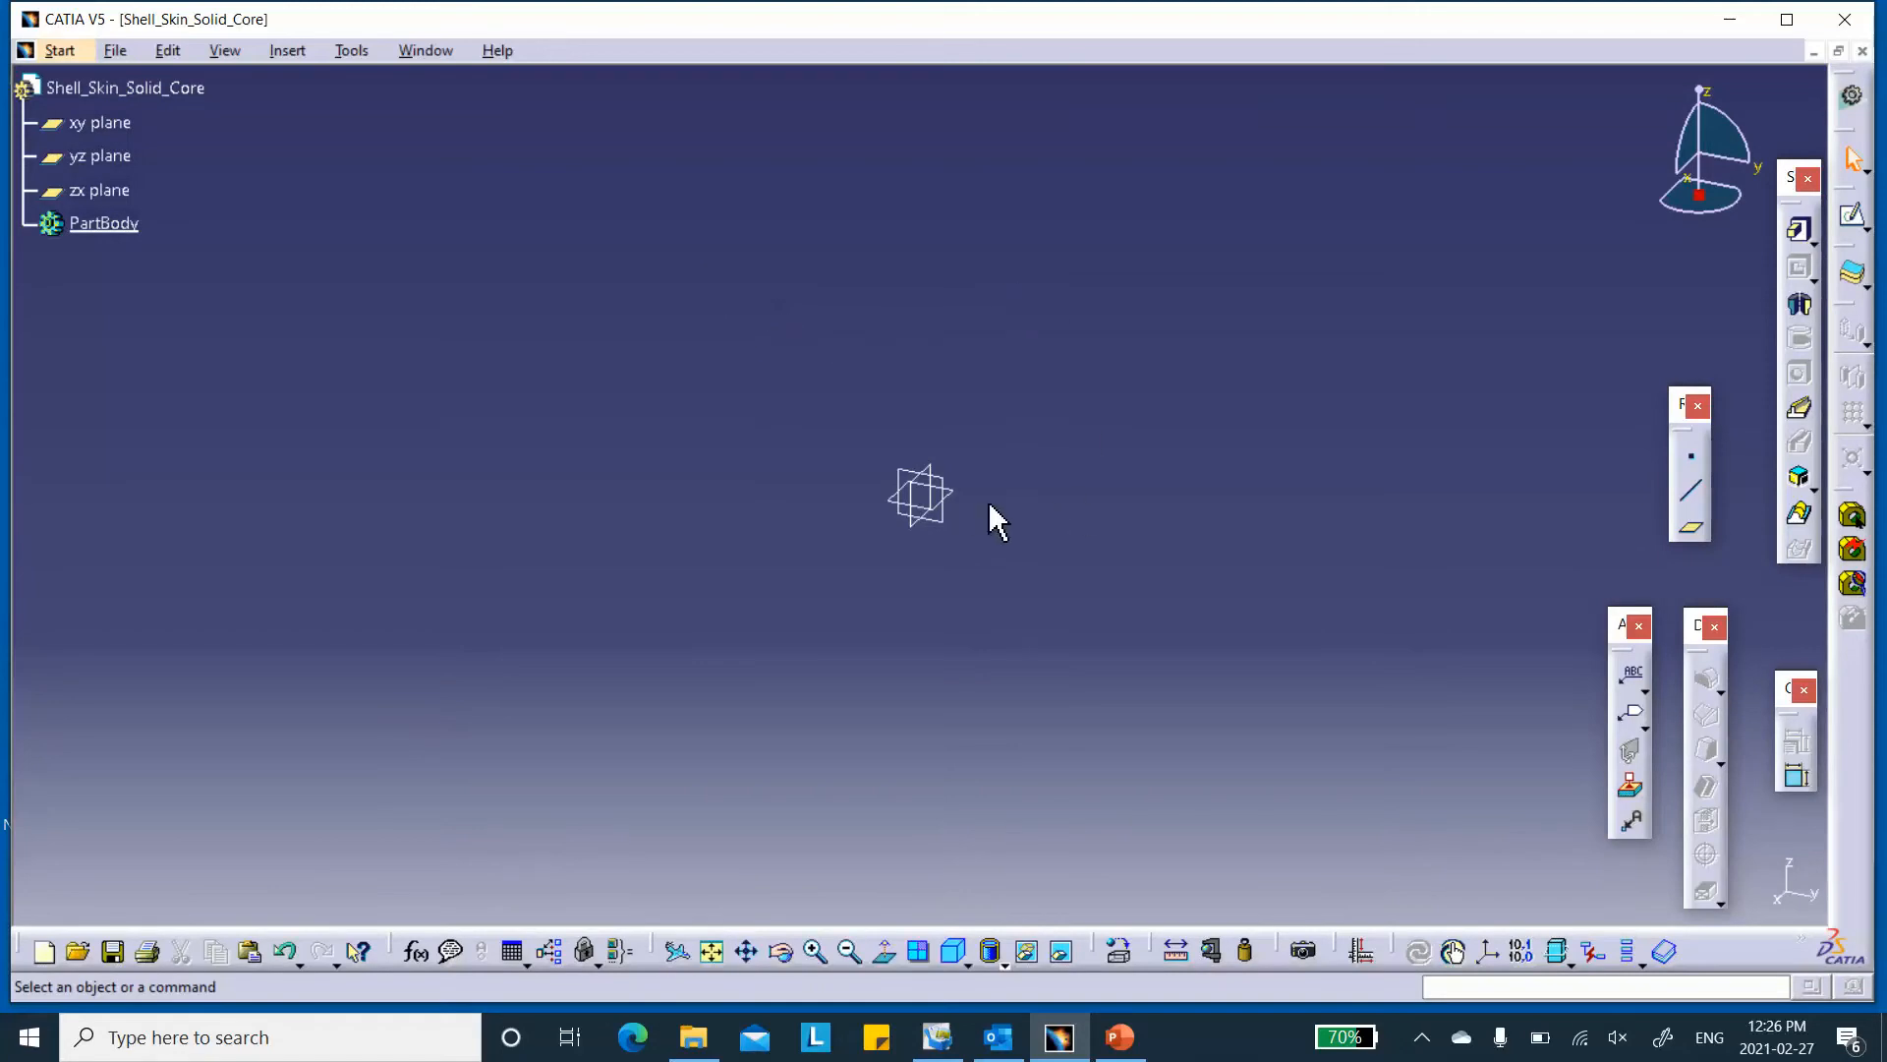
- On the xy plane, sketch a centered rectangle about 141 mm wide with its center at the origin
left_click(946, 493)
left_click(1852, 215)
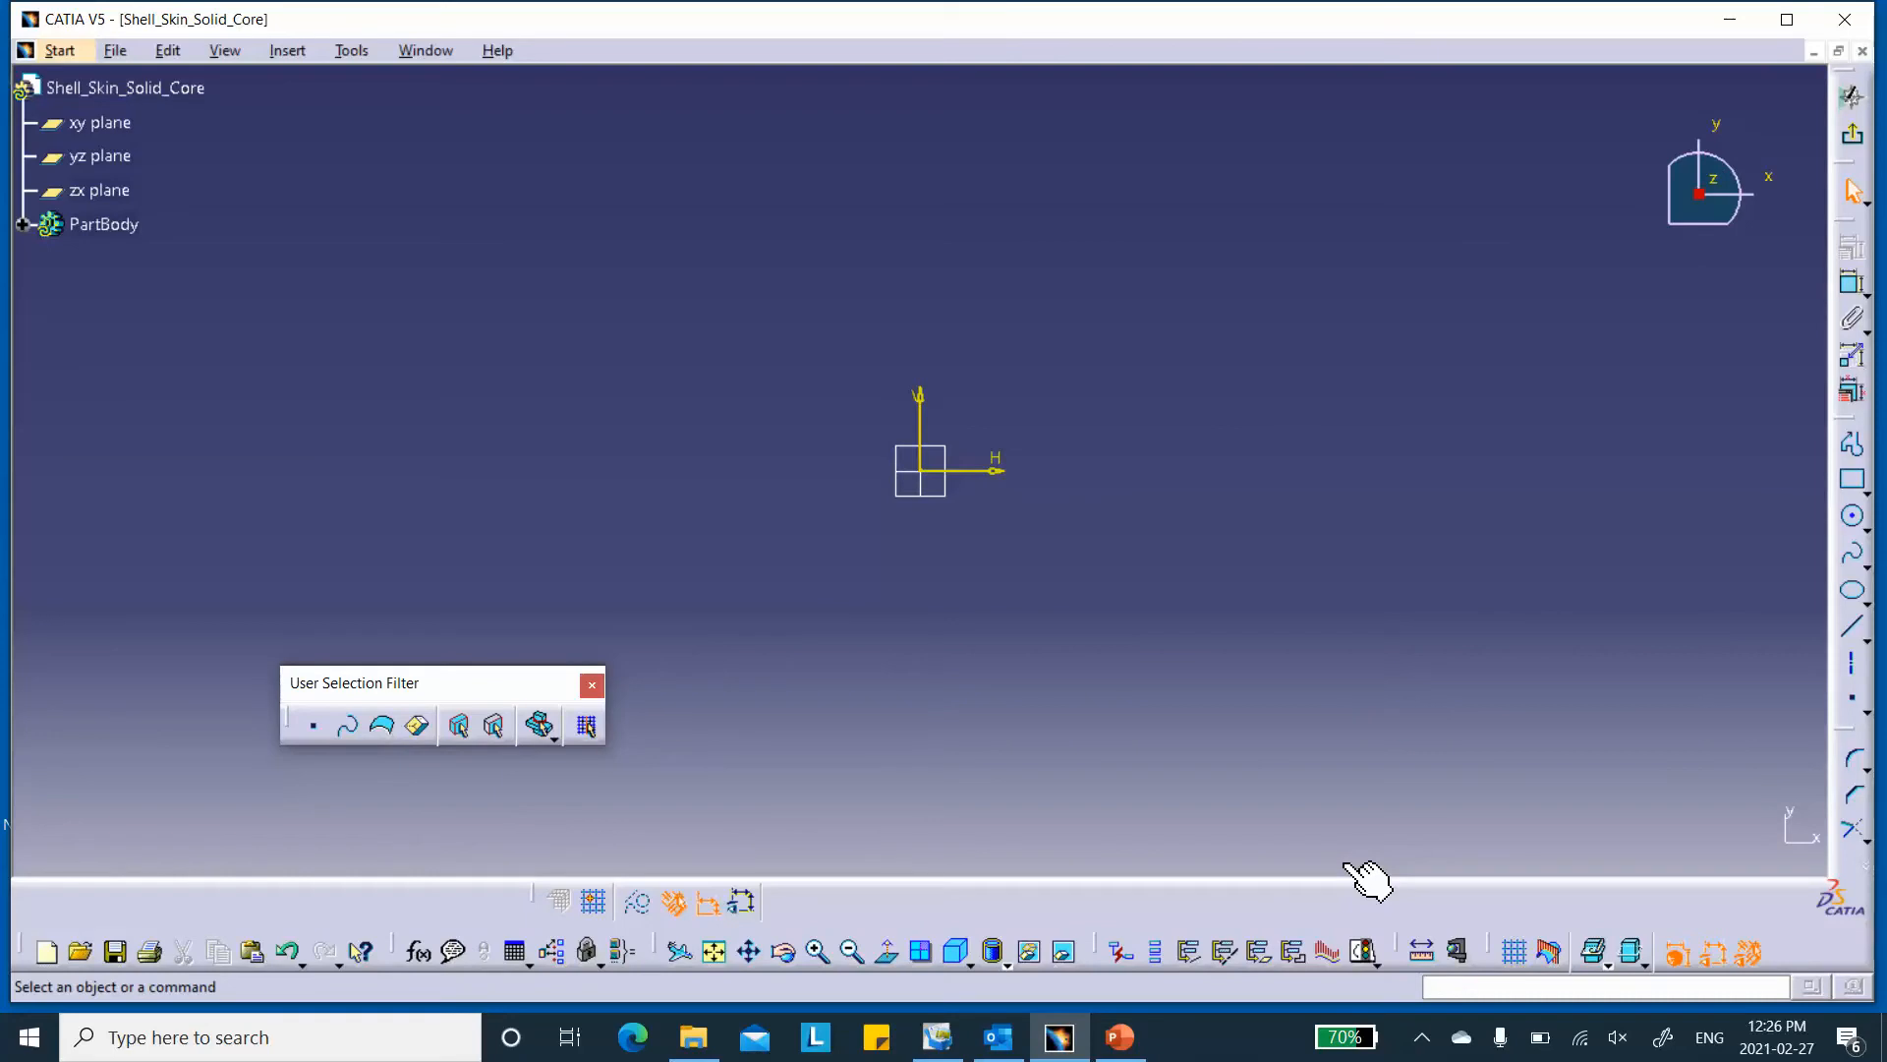
left_click(1119, 1035)
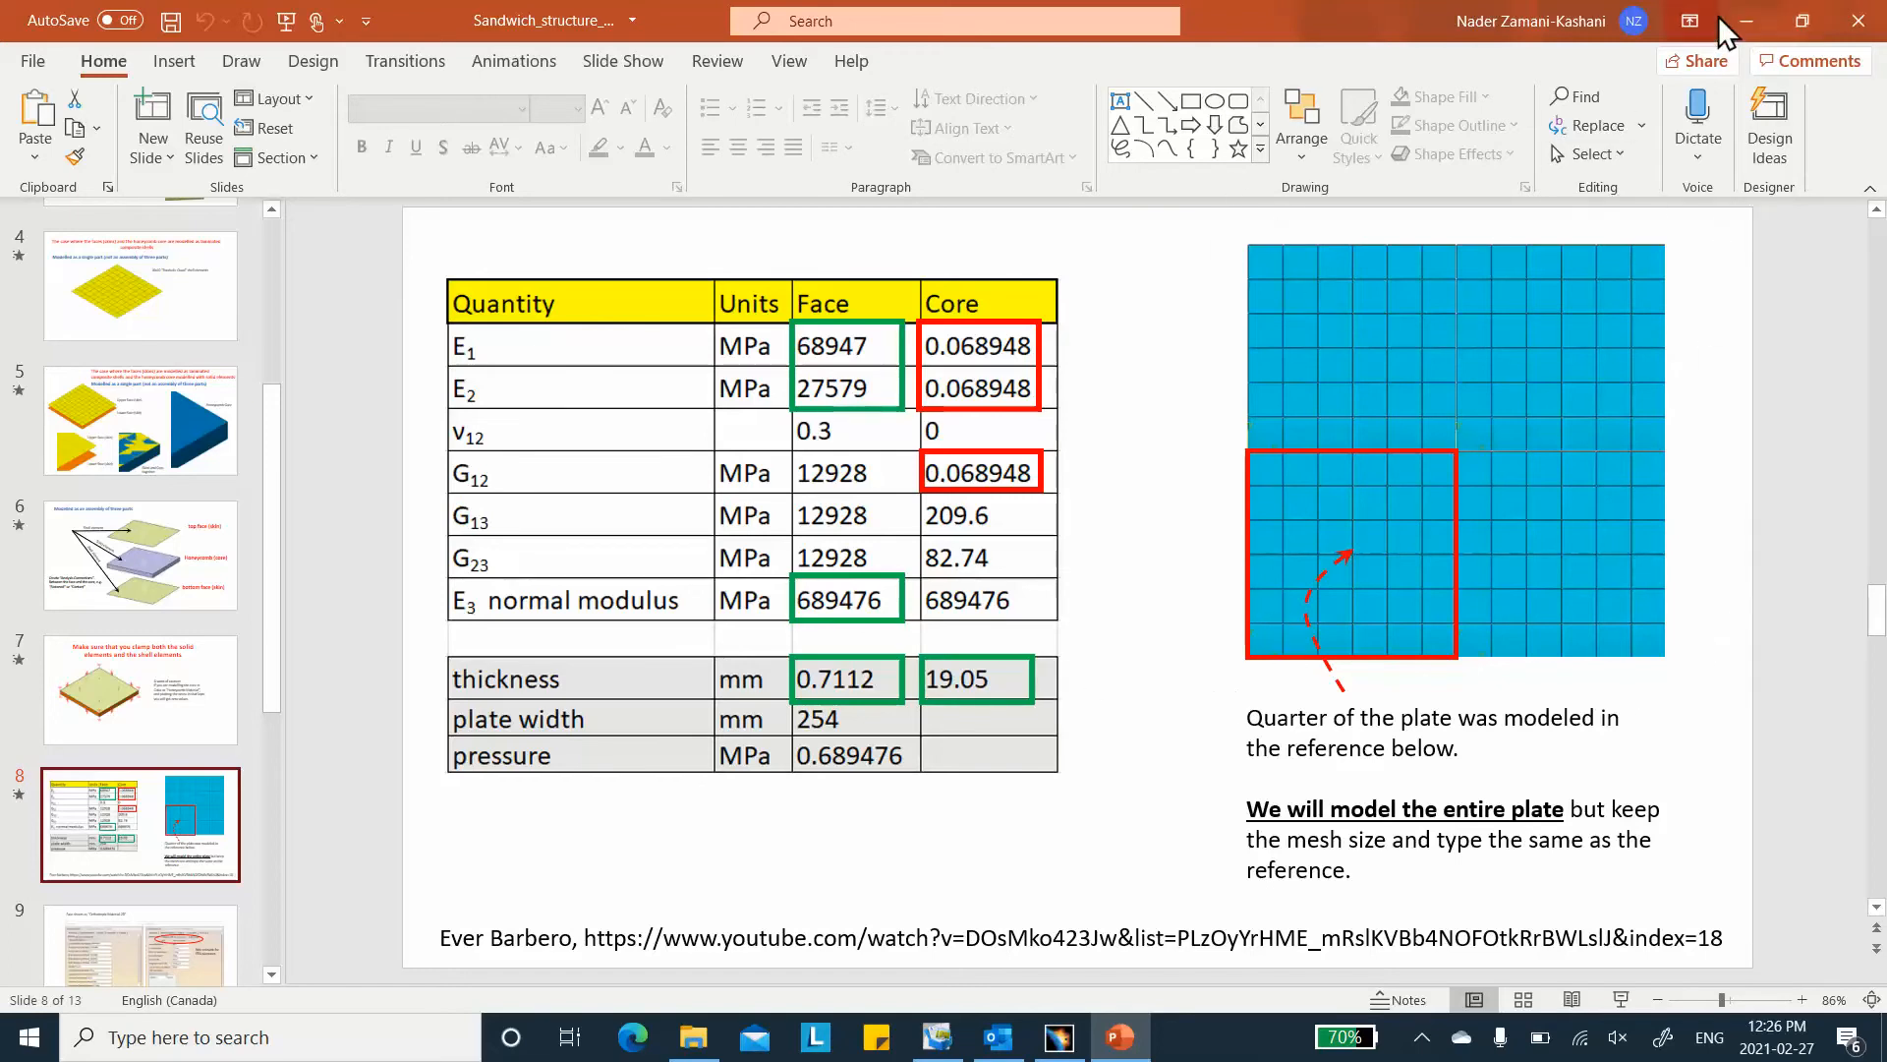
left_click(1743, 20)
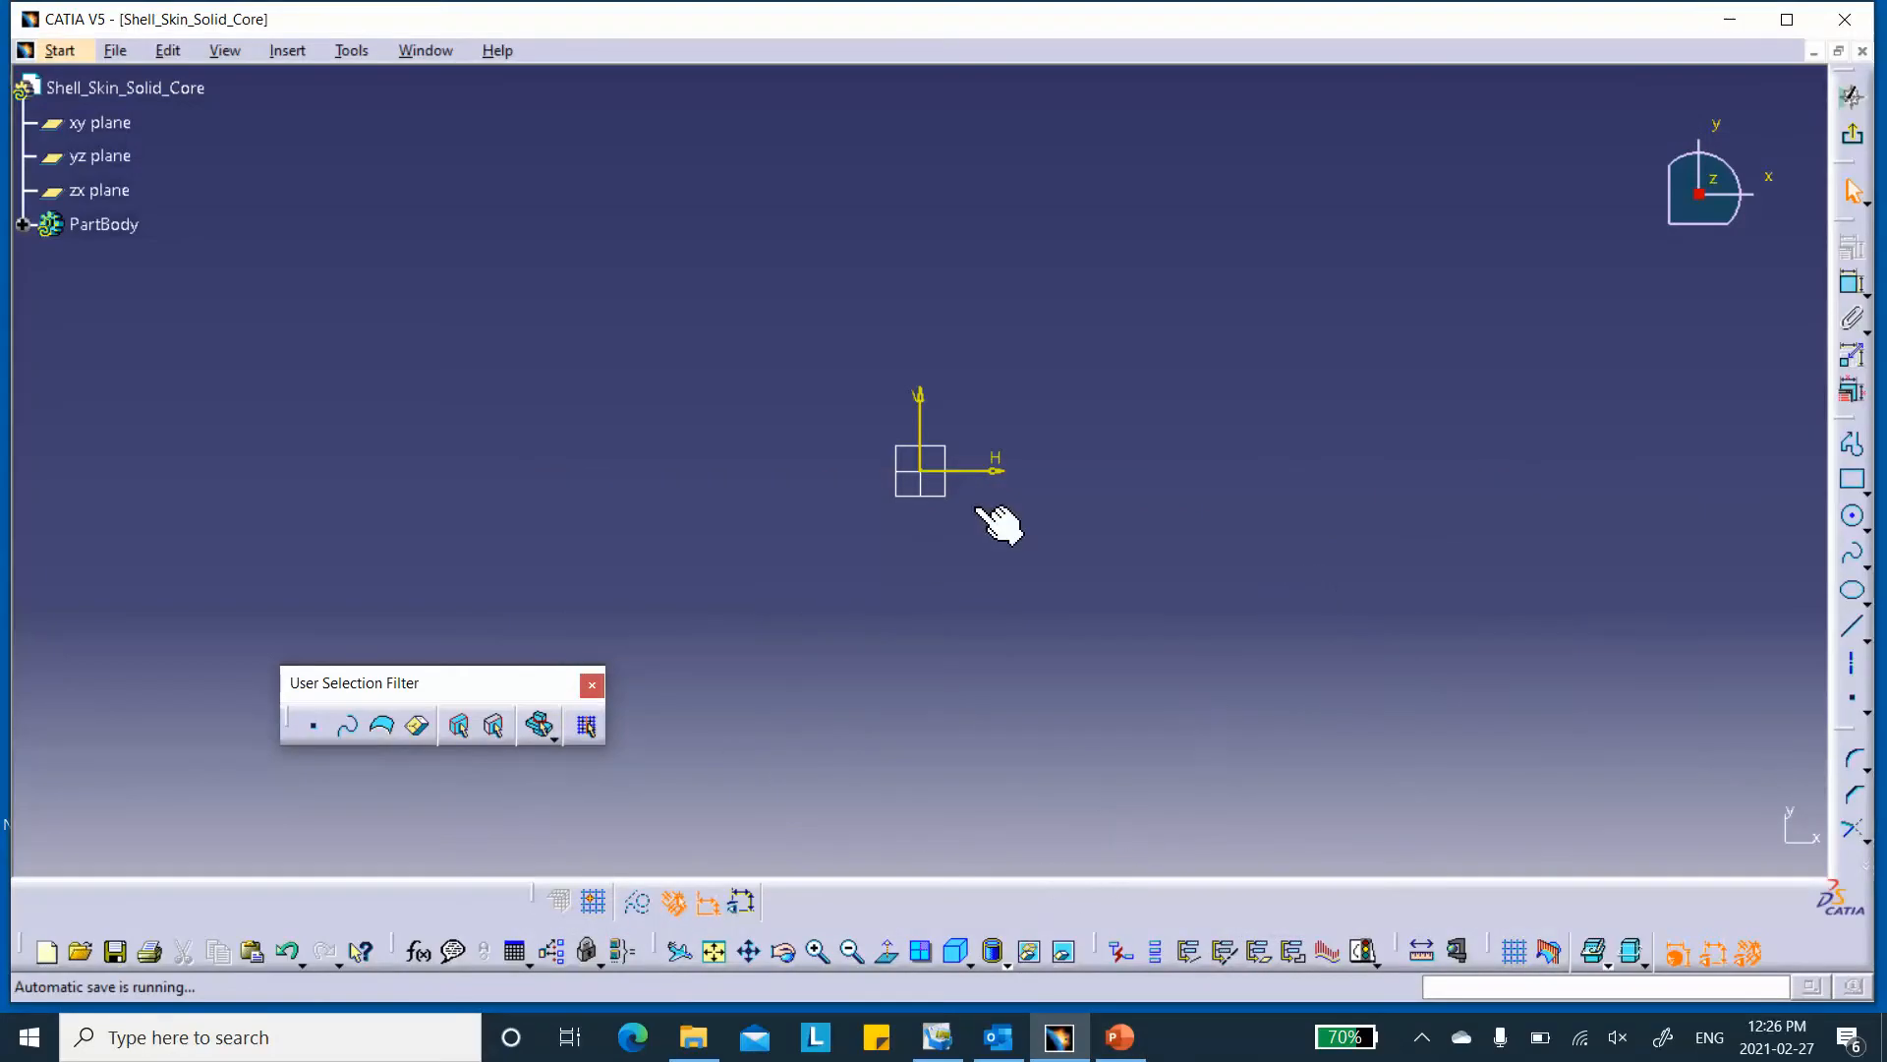
left_click(1863, 485)
left_click(1832, 514)
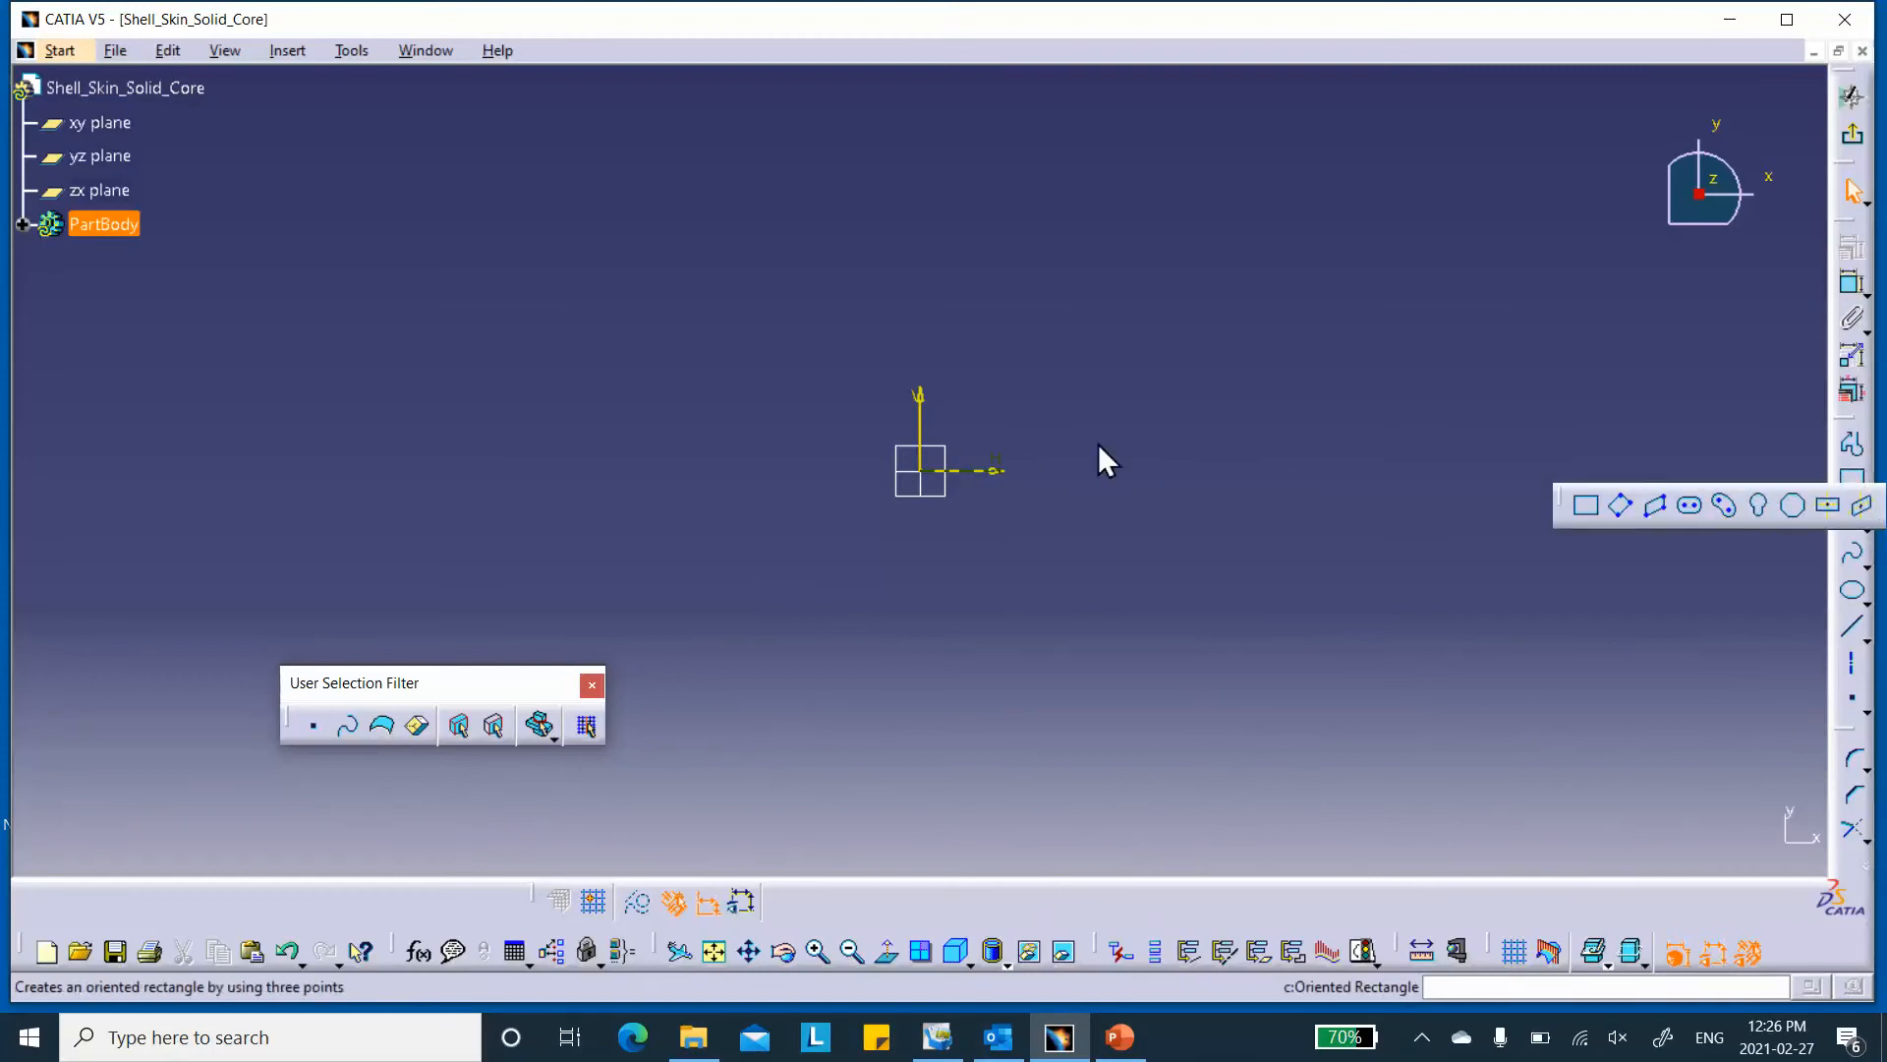
left_click(924, 471)
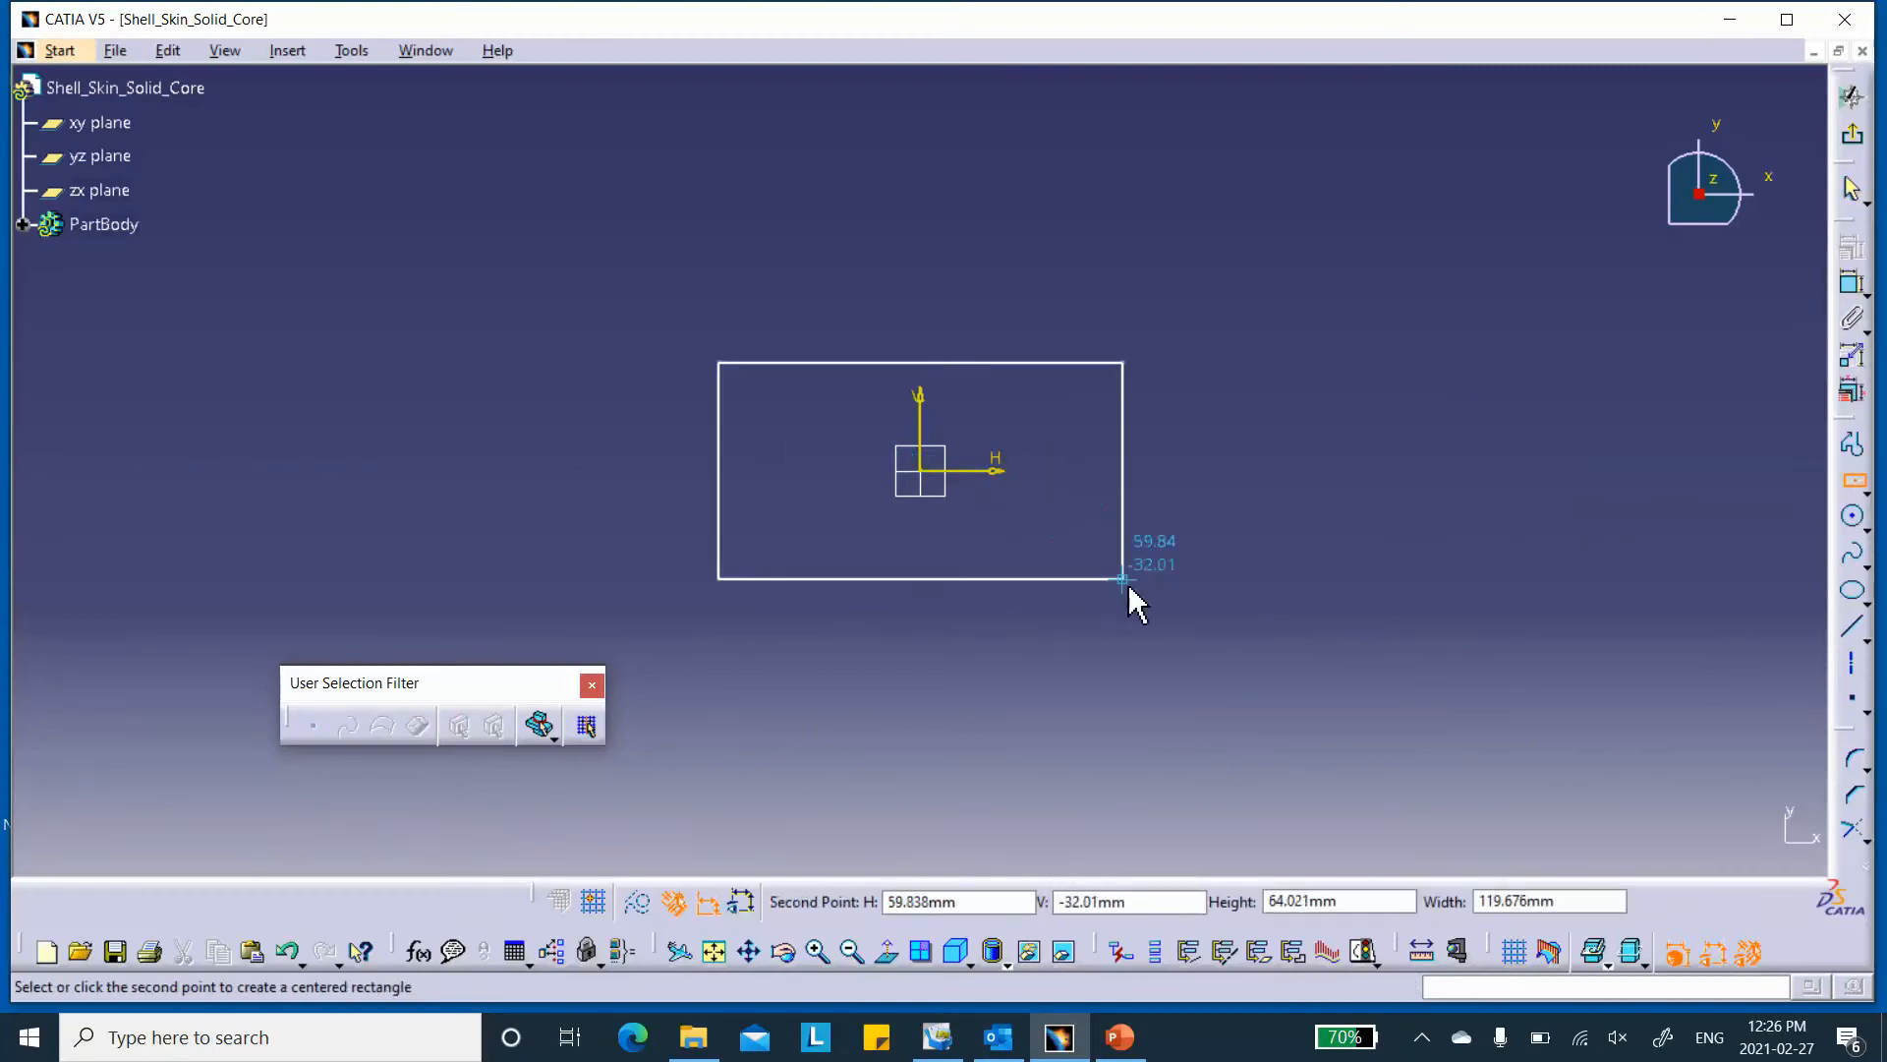
left_click(1159, 631)
- Dimension the horizontal width of the centered rectangle and set it to 254 mm
left_click(1848, 284)
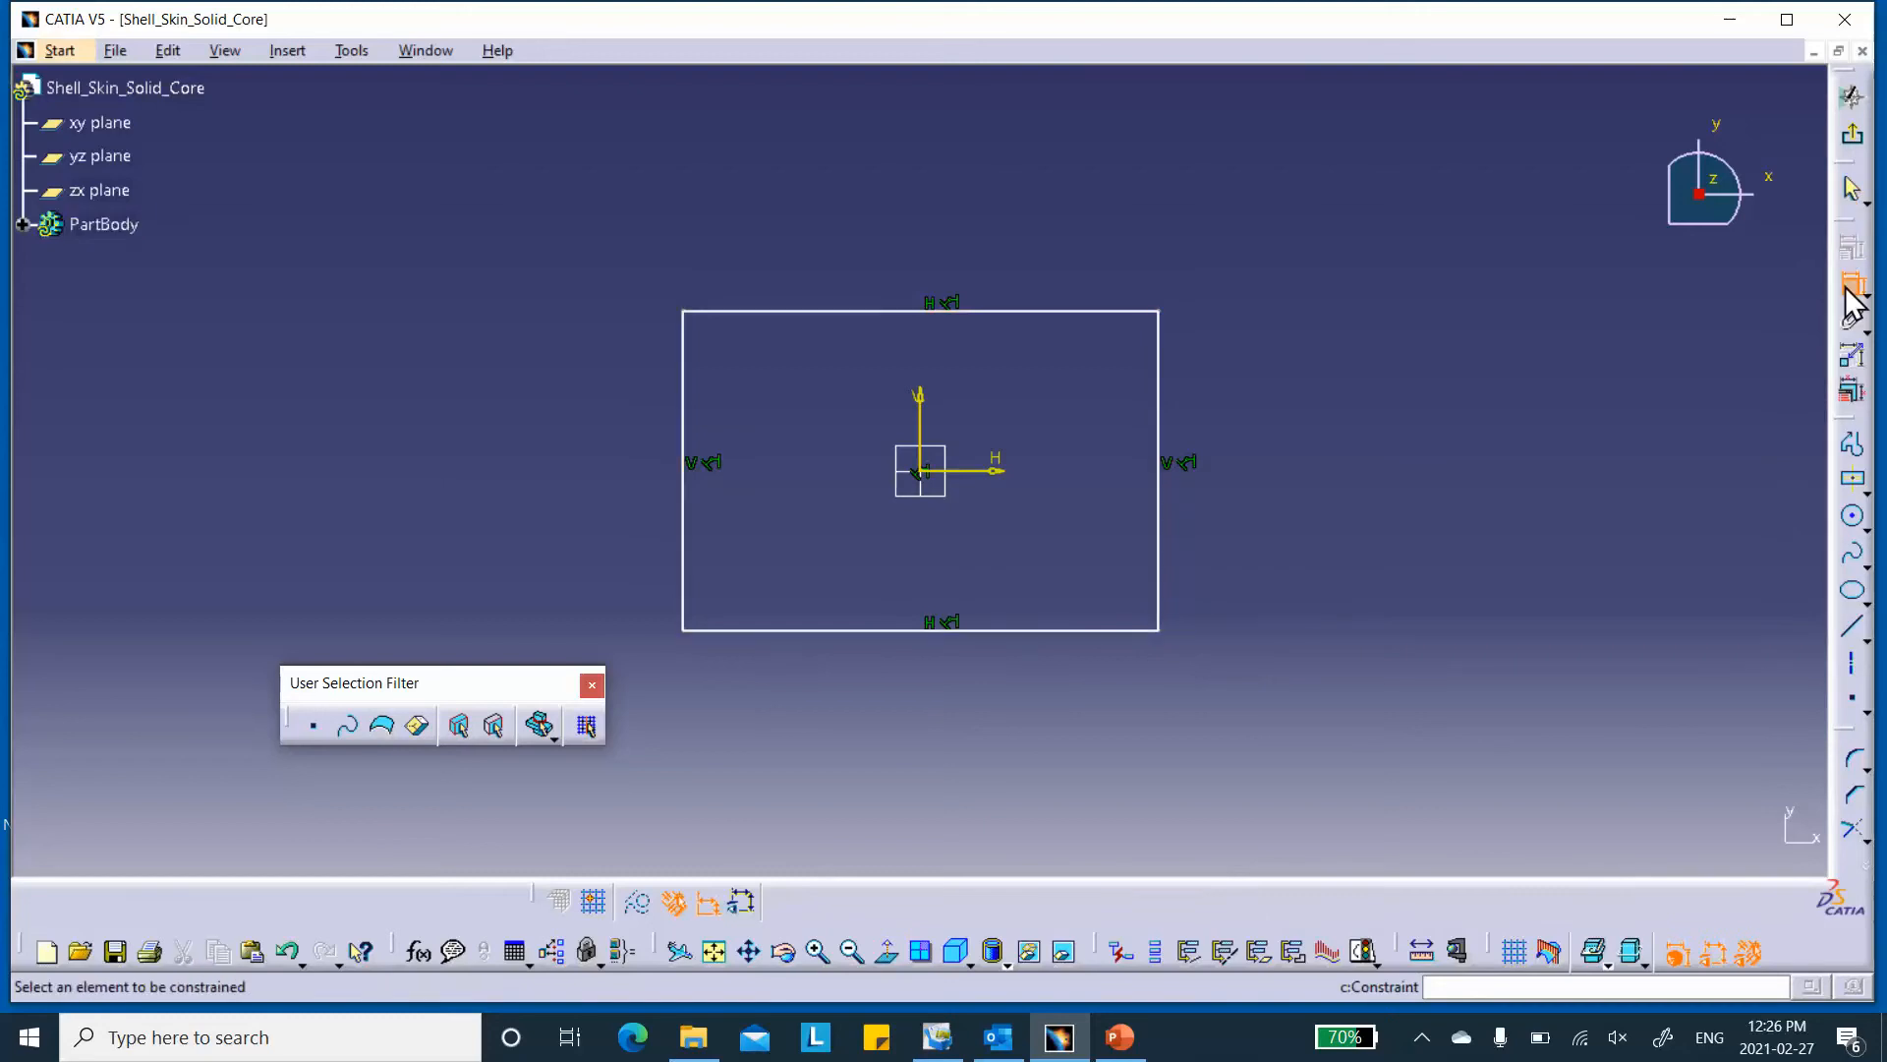
left_click(994, 311)
left_click(973, 251)
double_click(967, 224)
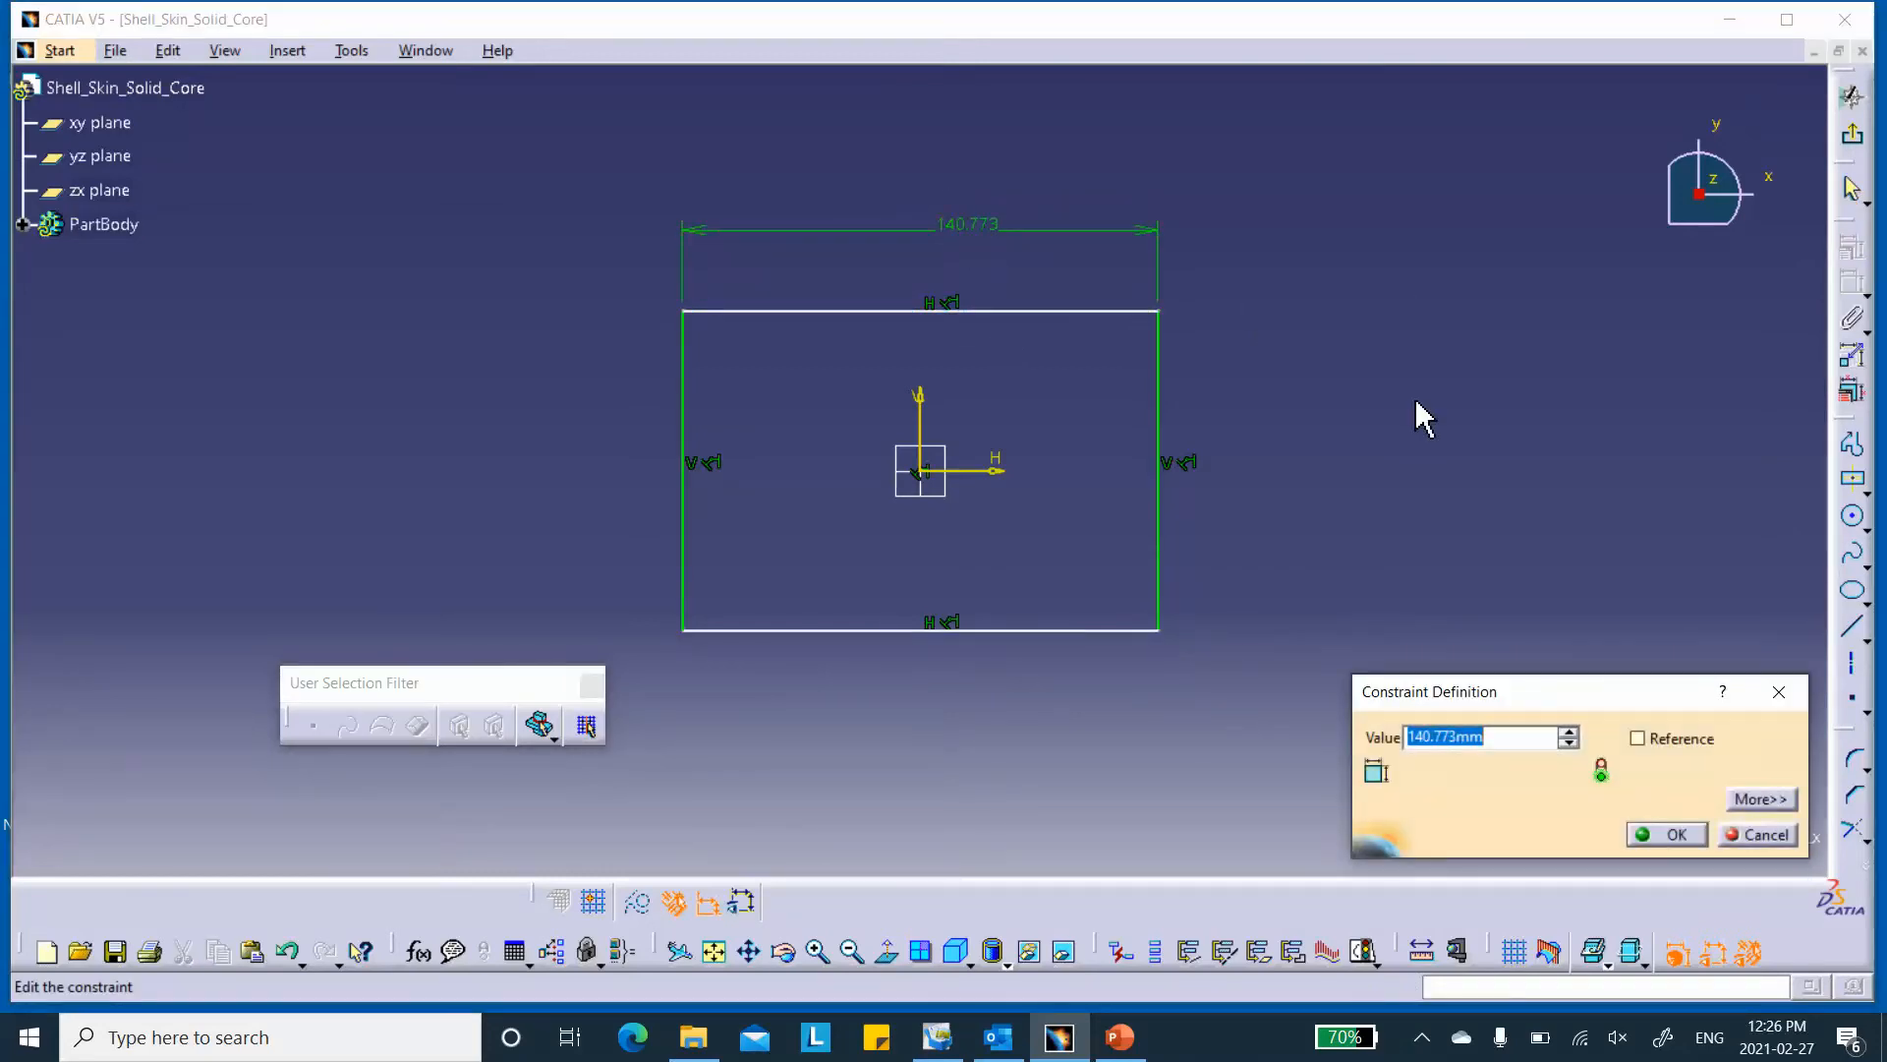
type("254")
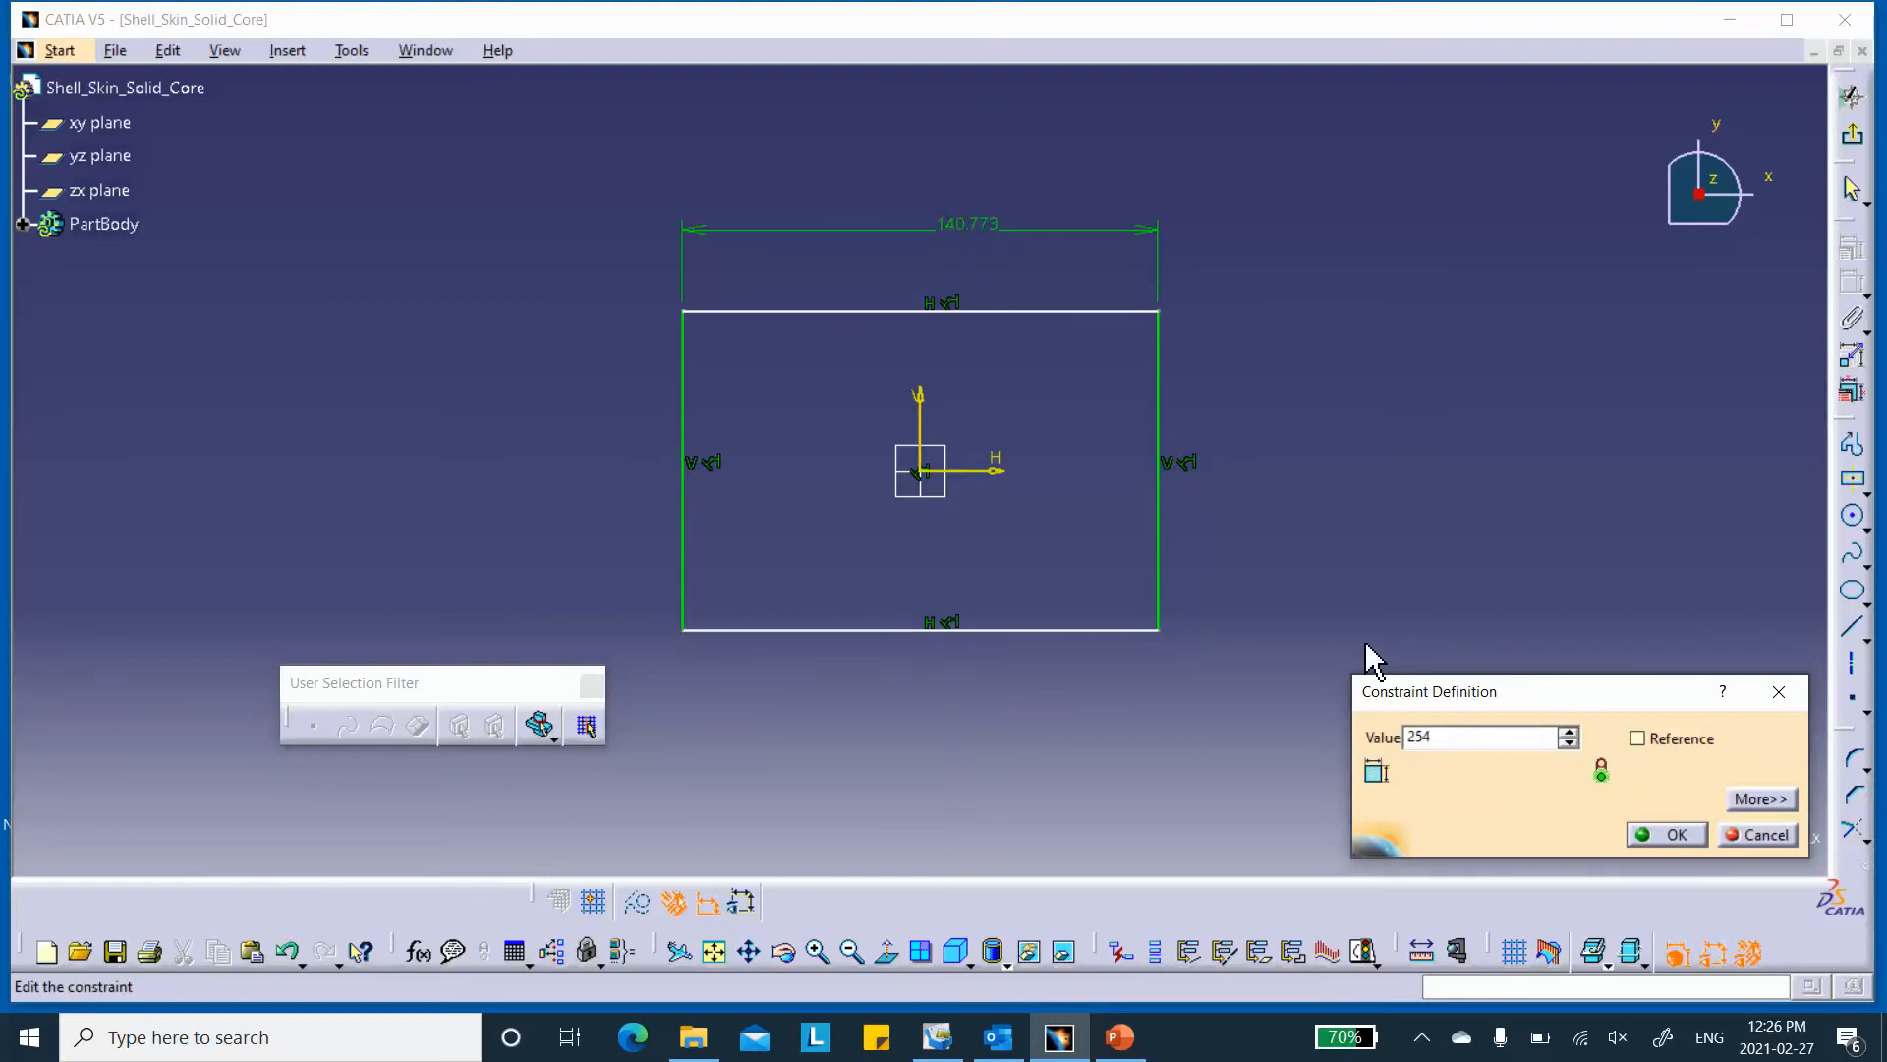
left_click(1667, 833)
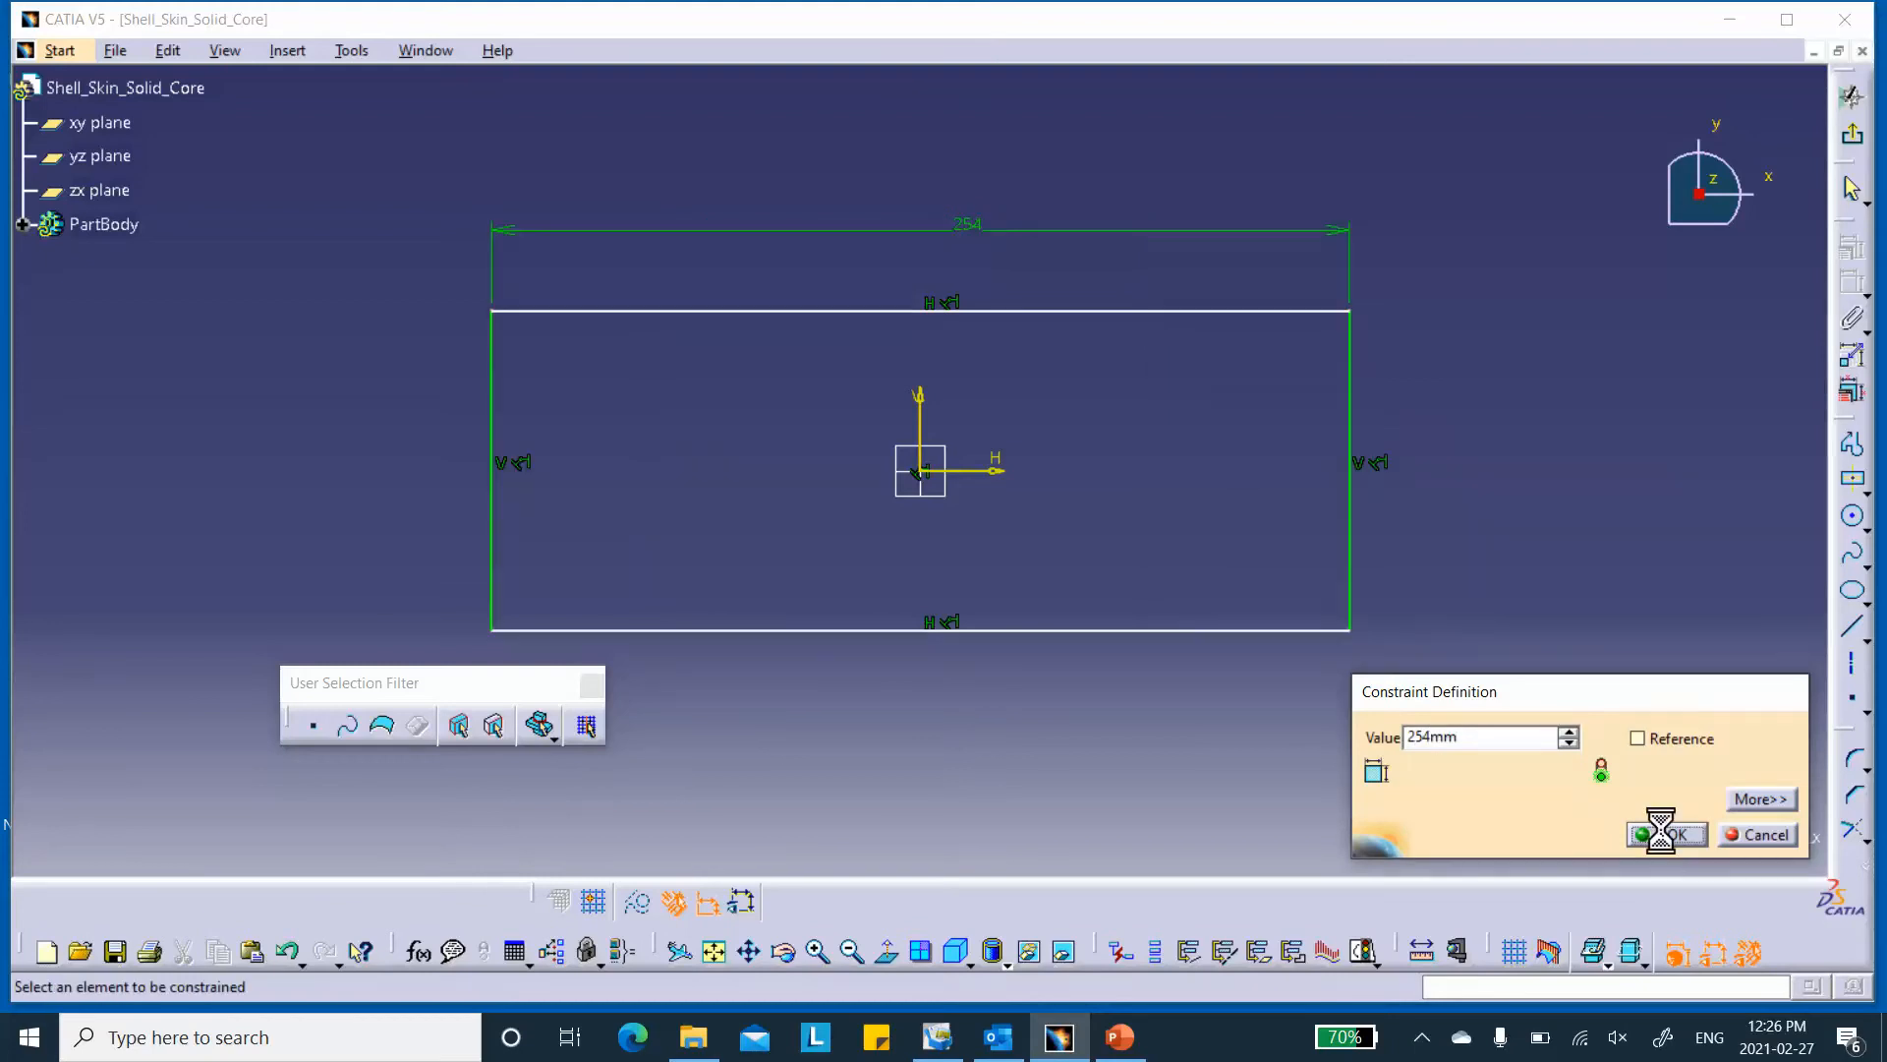
- Dimension the rectangle's vertical height, set it to 254 mm, and exit the sketch
left_click(1367, 548)
left_click(1462, 506)
double_click(1464, 498)
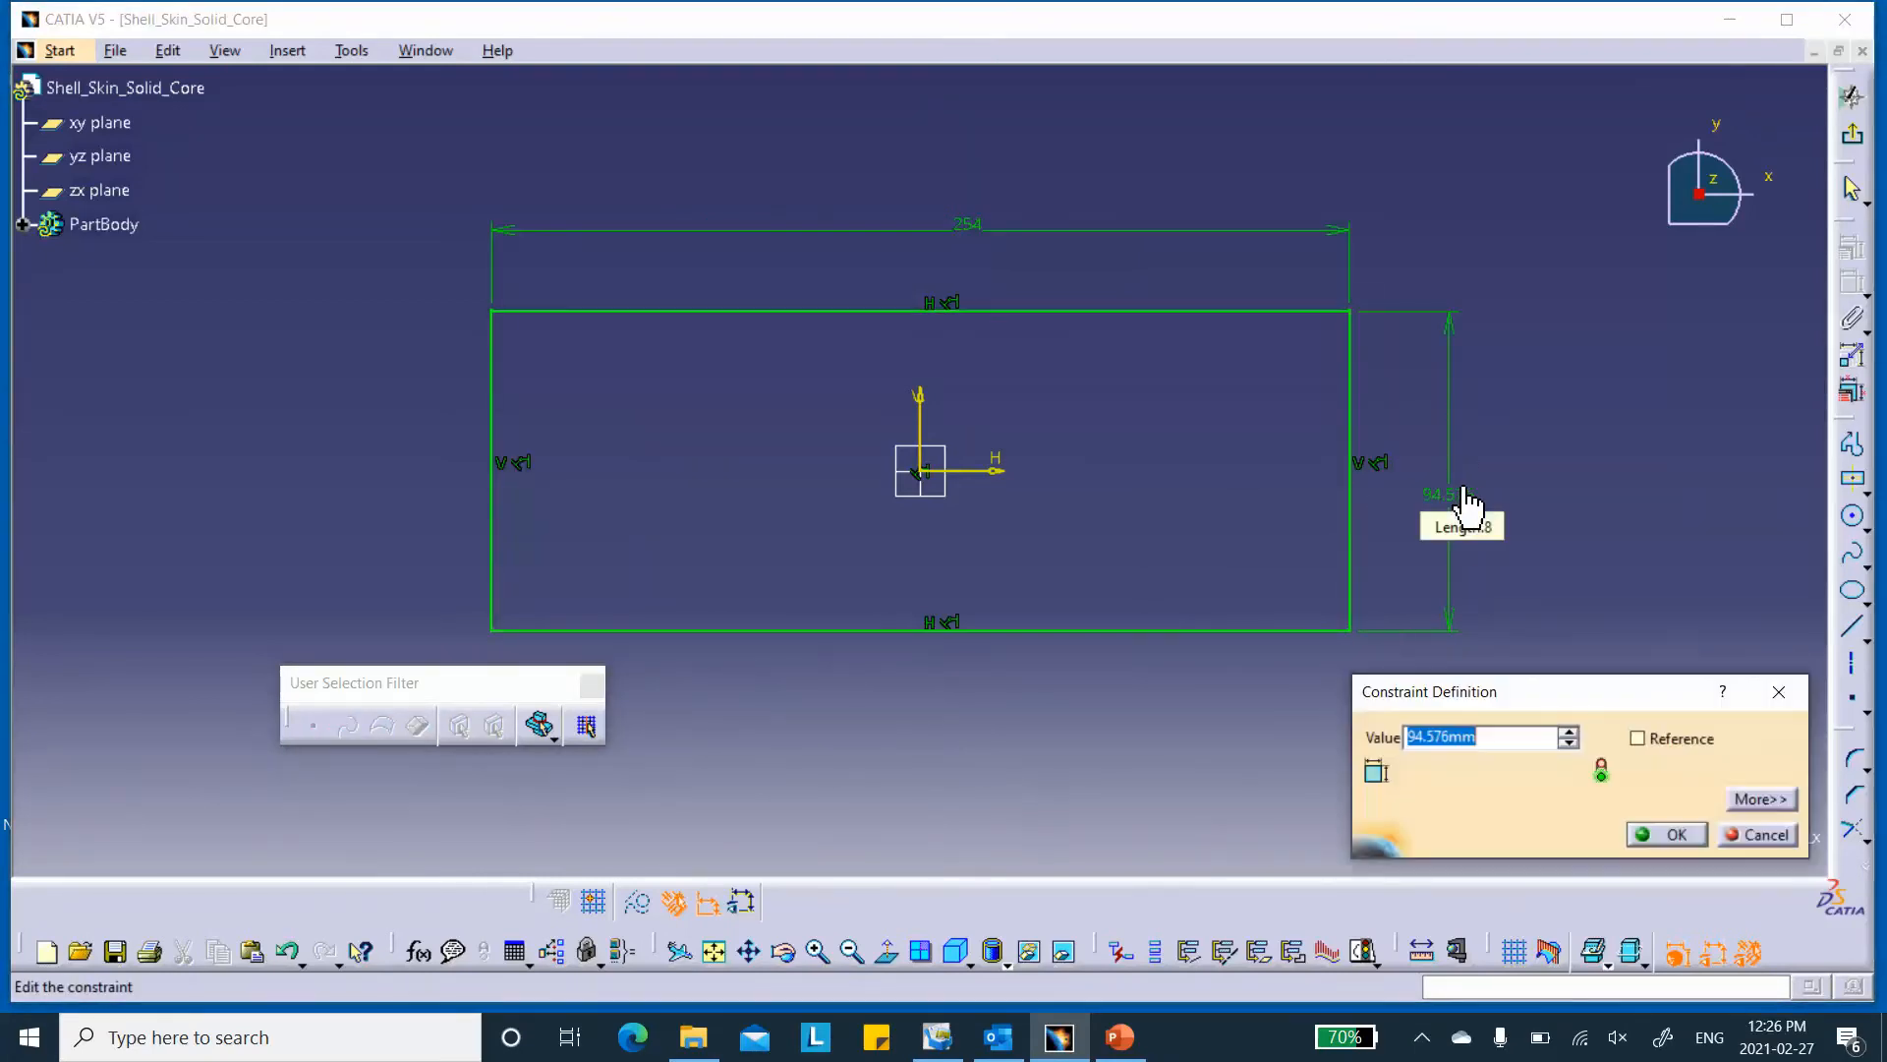
type("25")
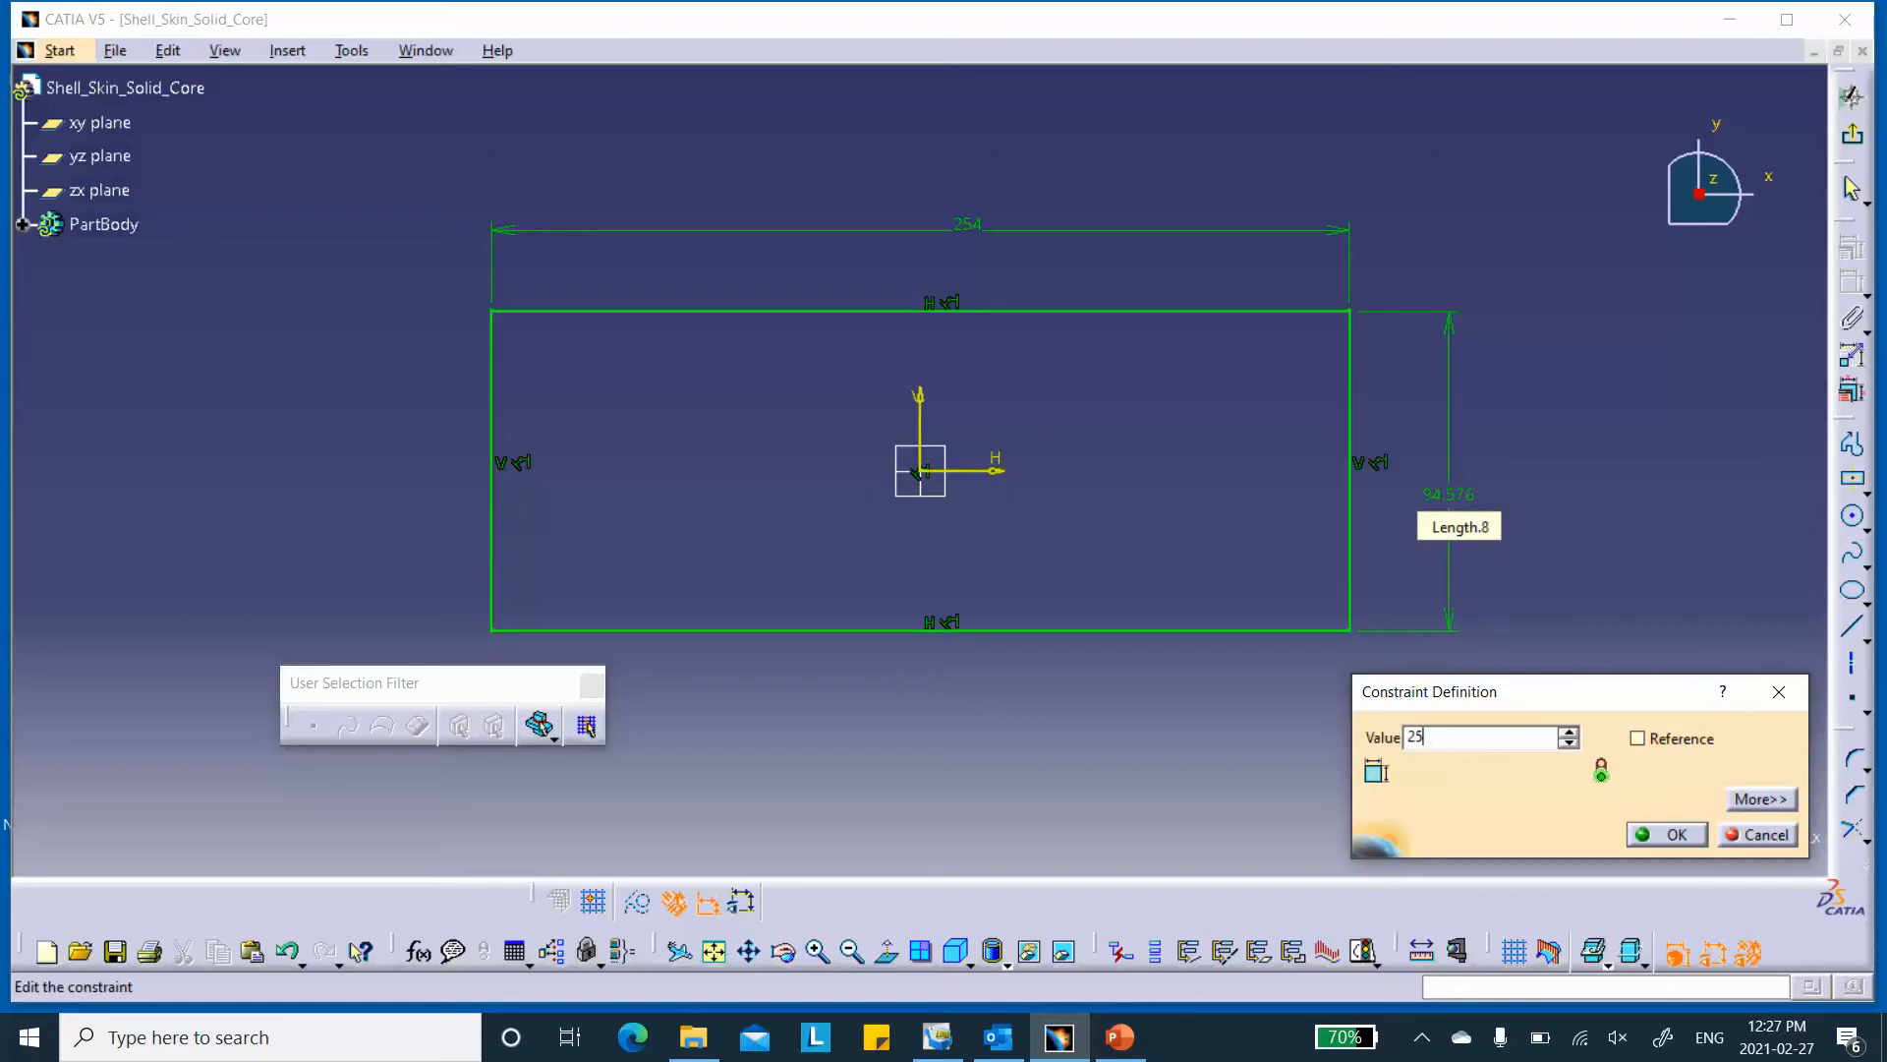
type("4")
left_click(1675, 834)
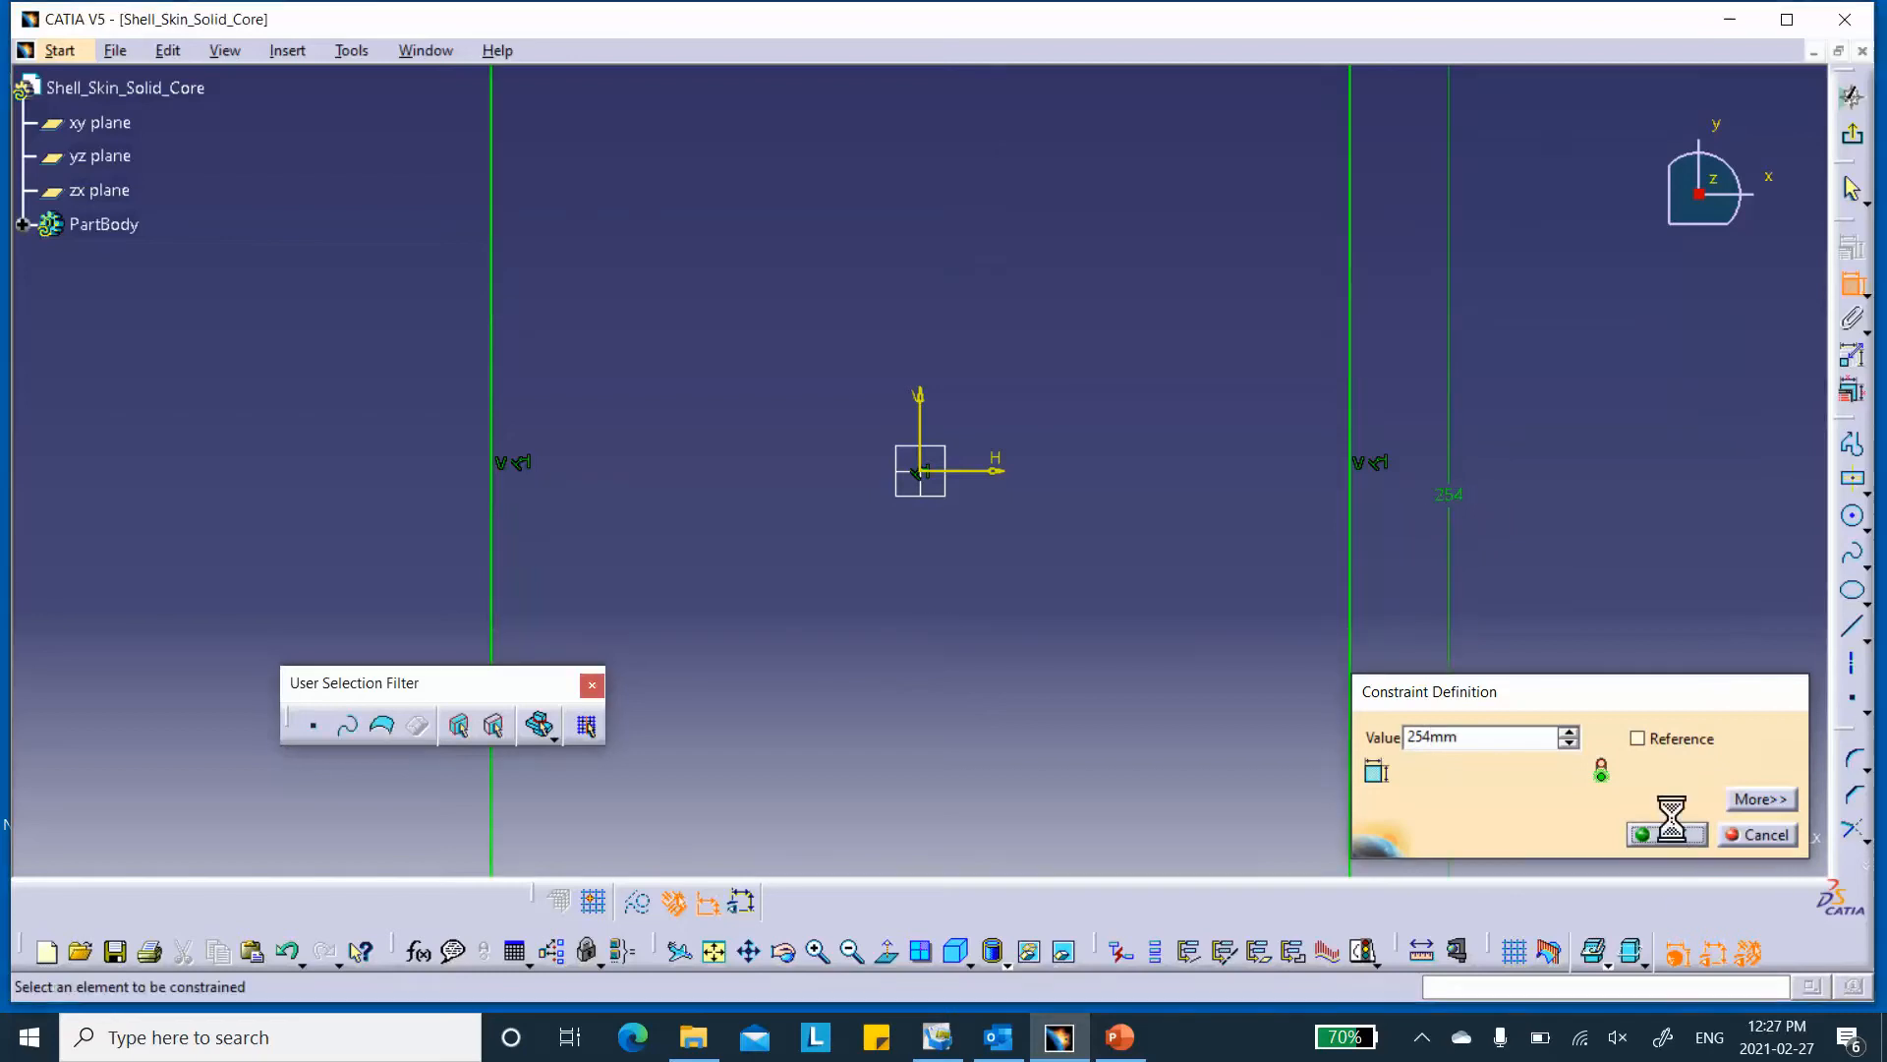
left_click(1852, 133)
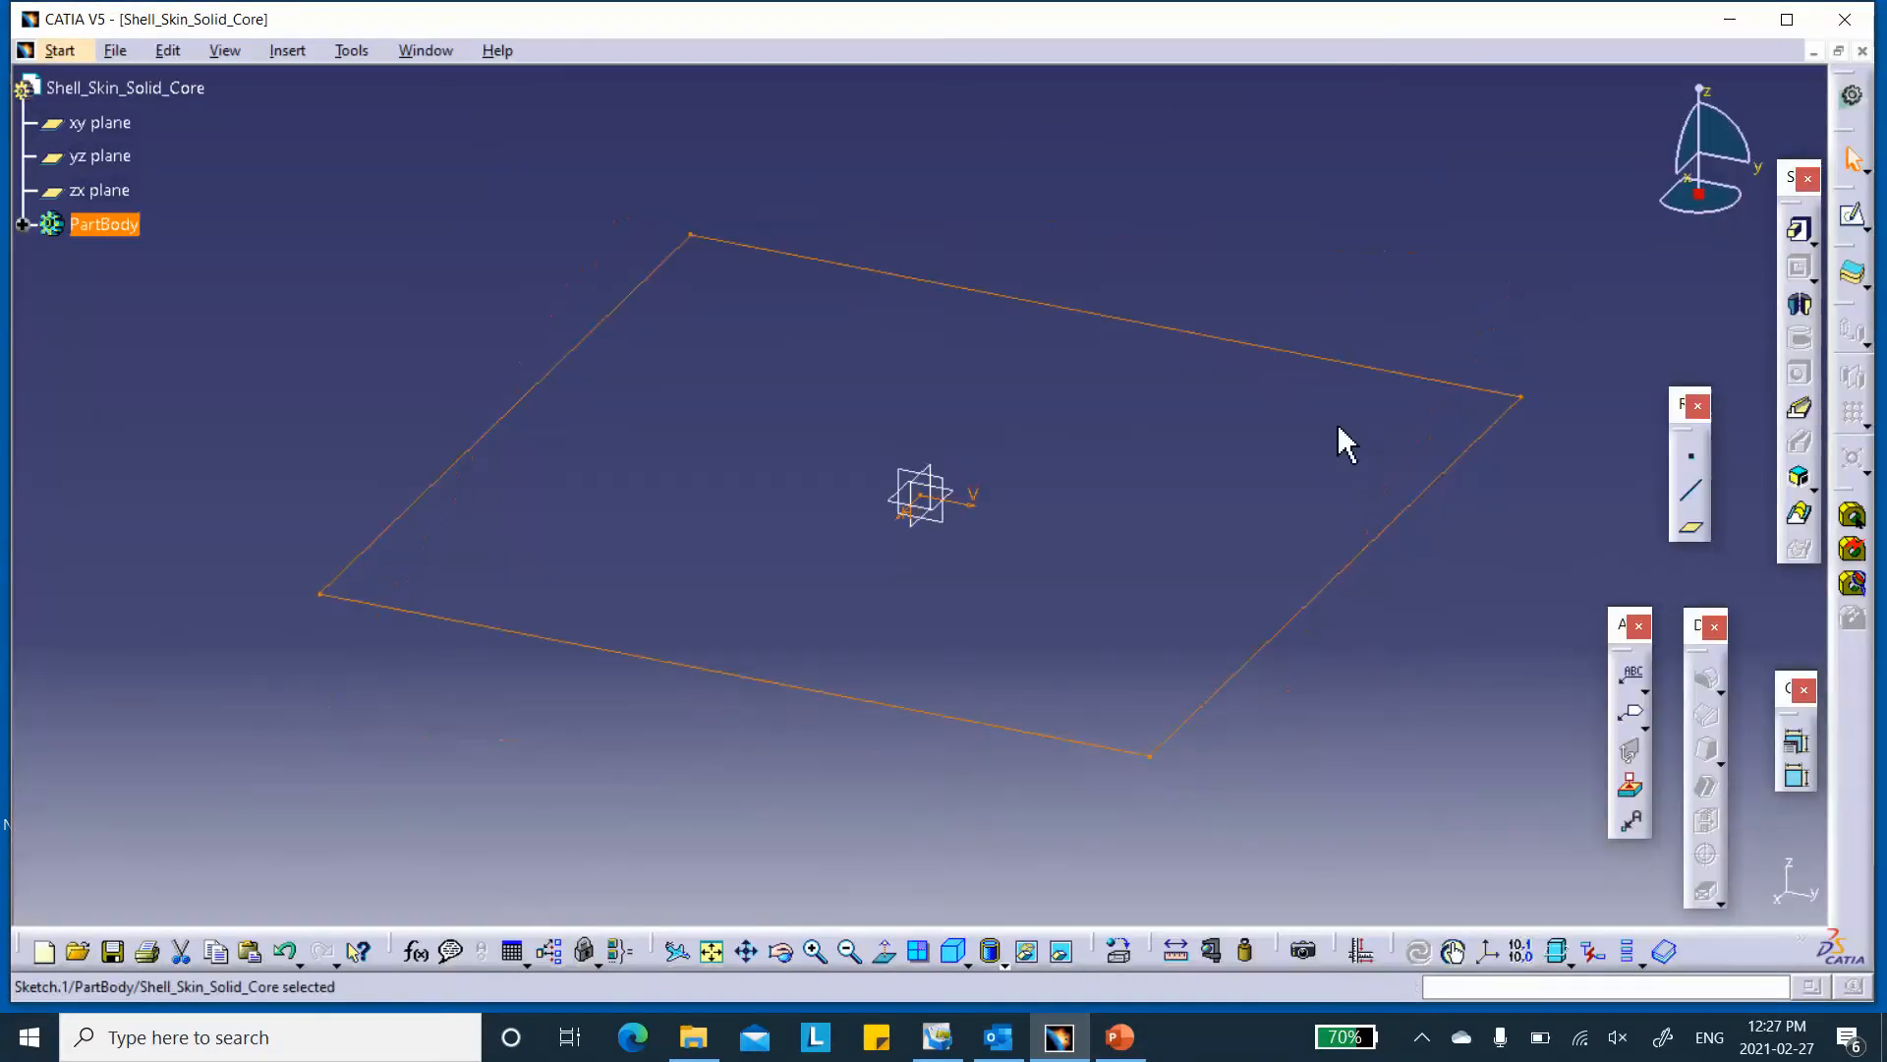
- Pad the square sketch with a length of 9.525 mm and mirrored extent
left_click(1801, 233)
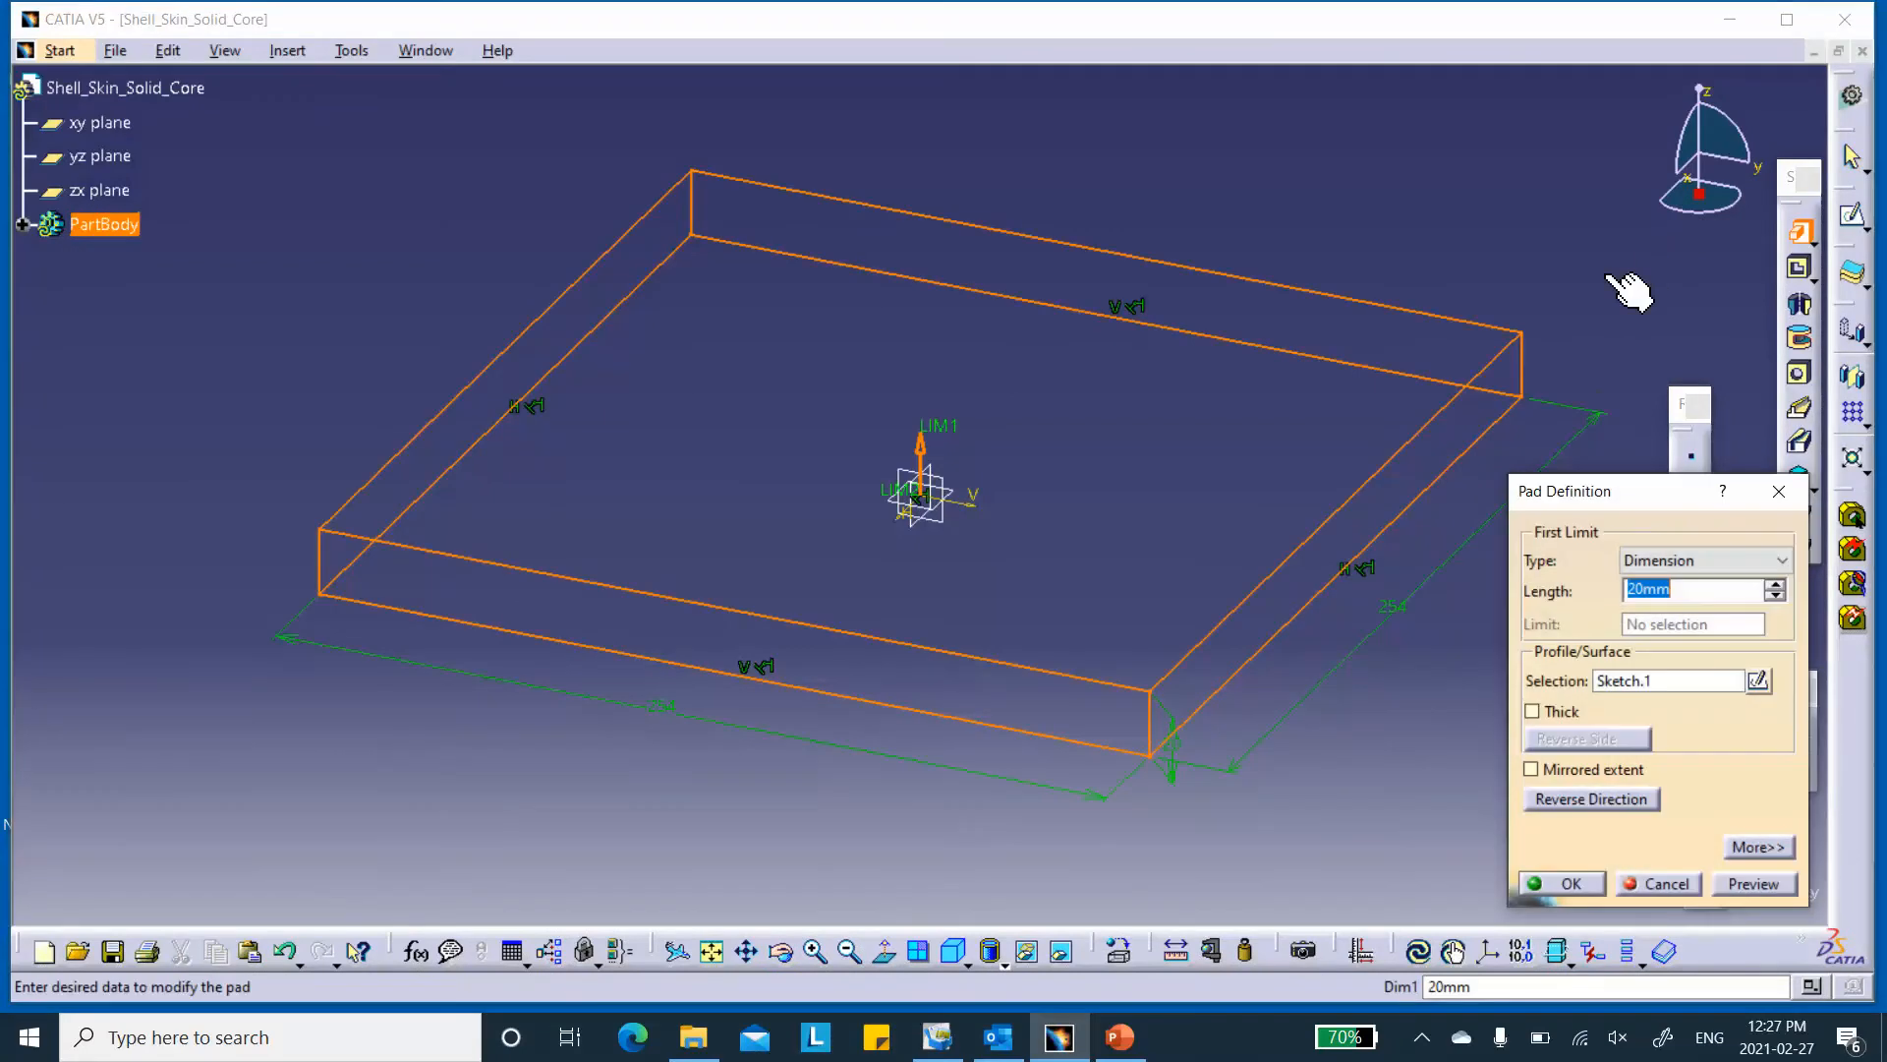
left_click(1531, 768)
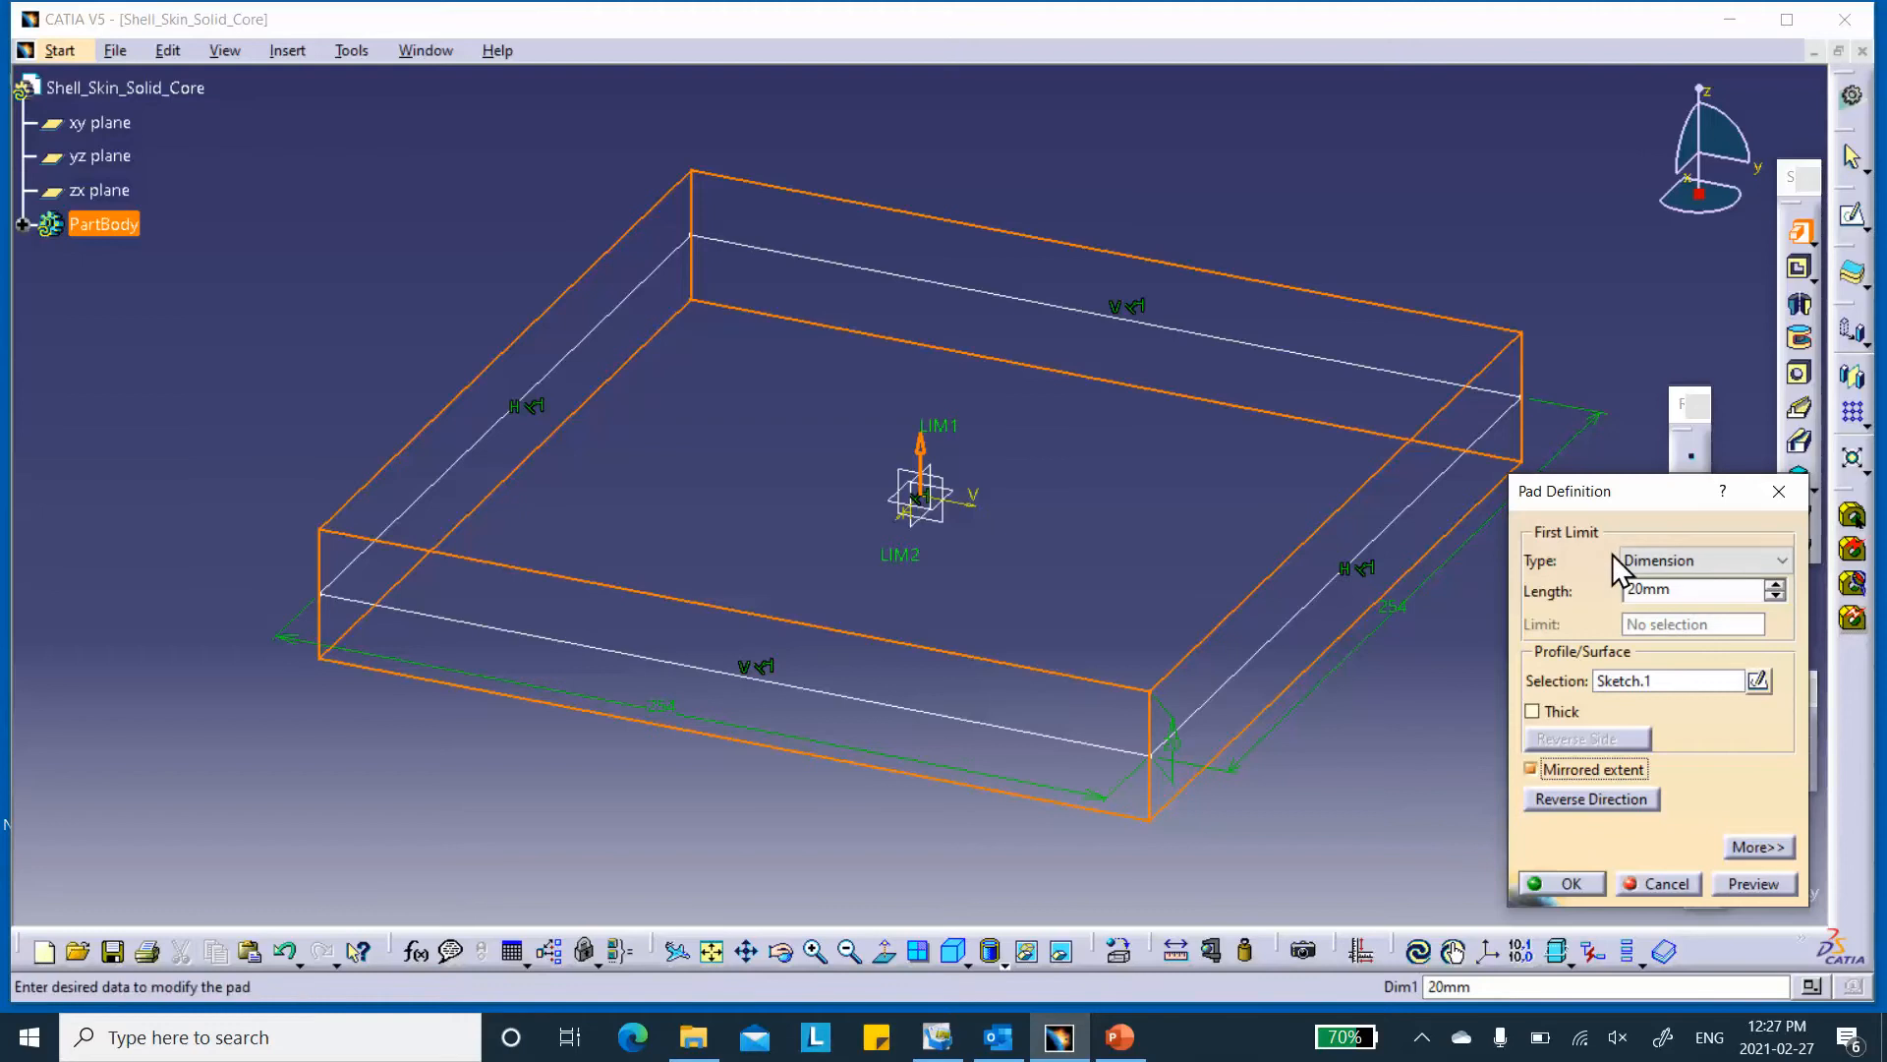
double_click(1670, 588)
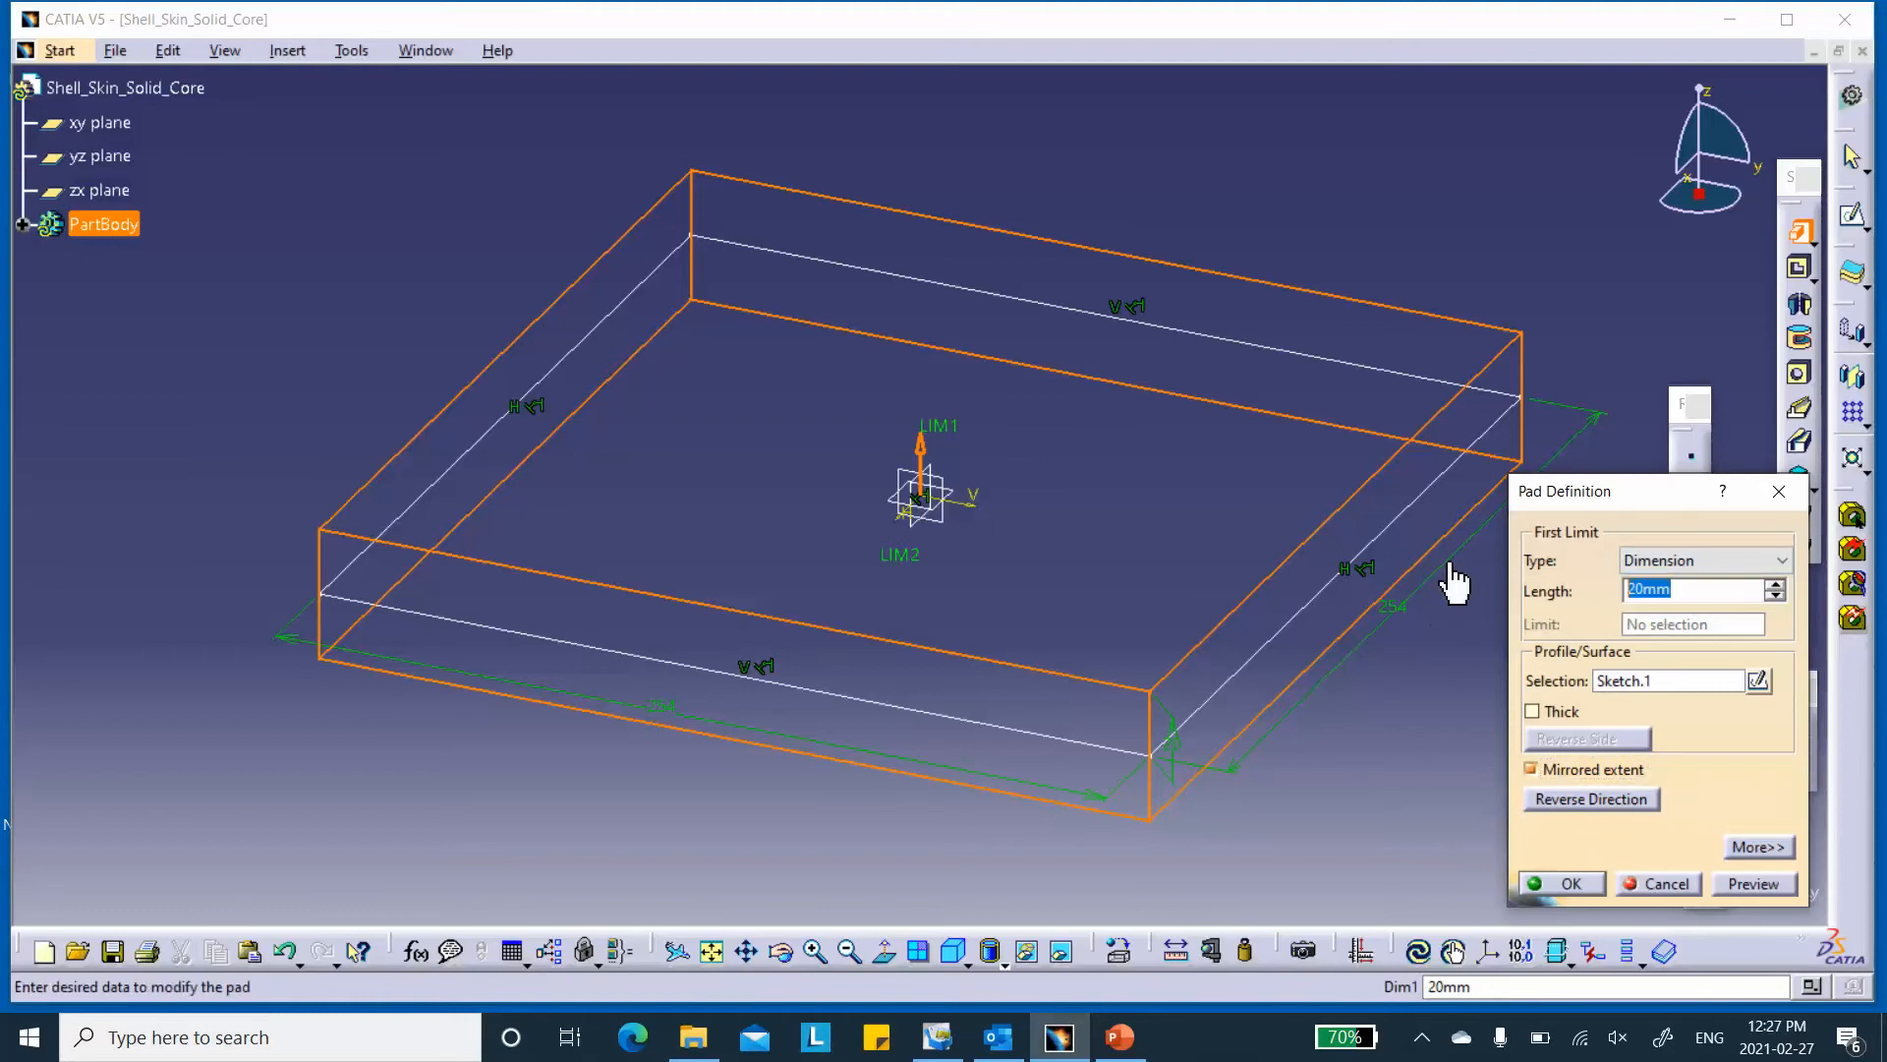
type("9.525")
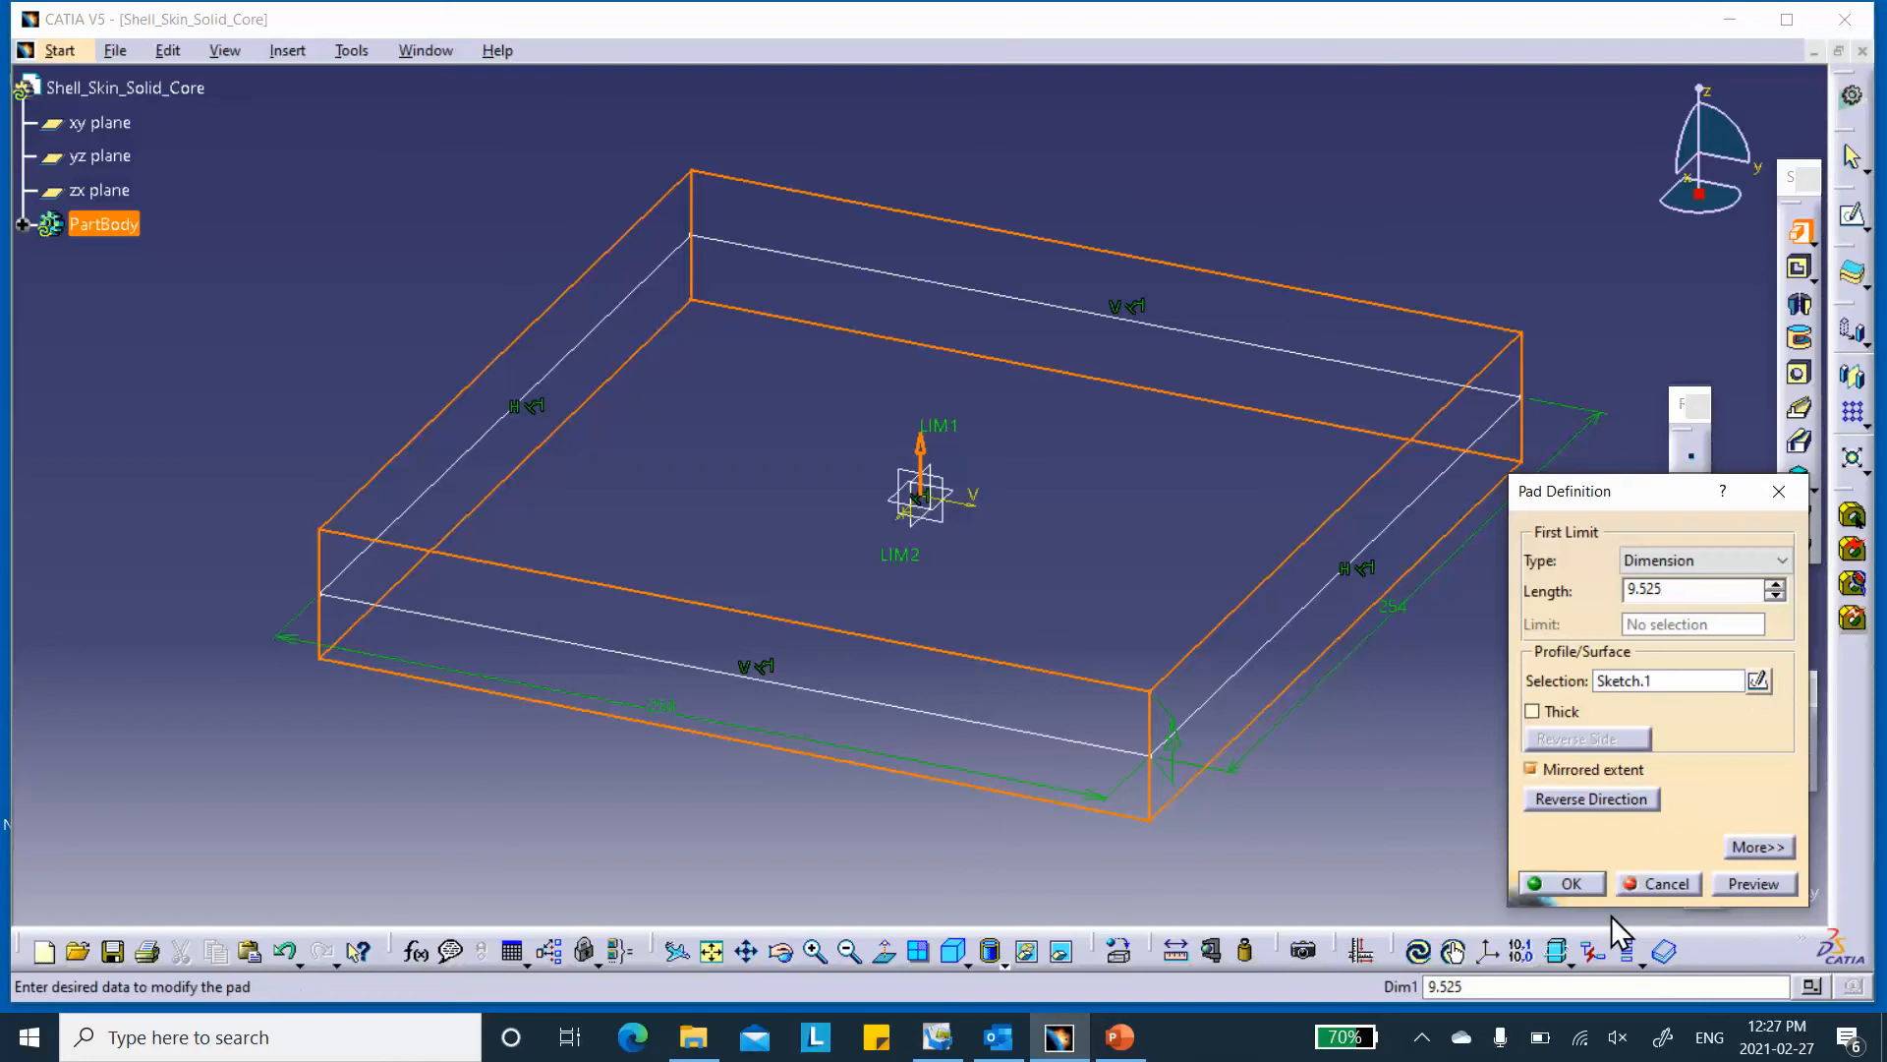
left_click(1586, 882)
left_click(1433, 816)
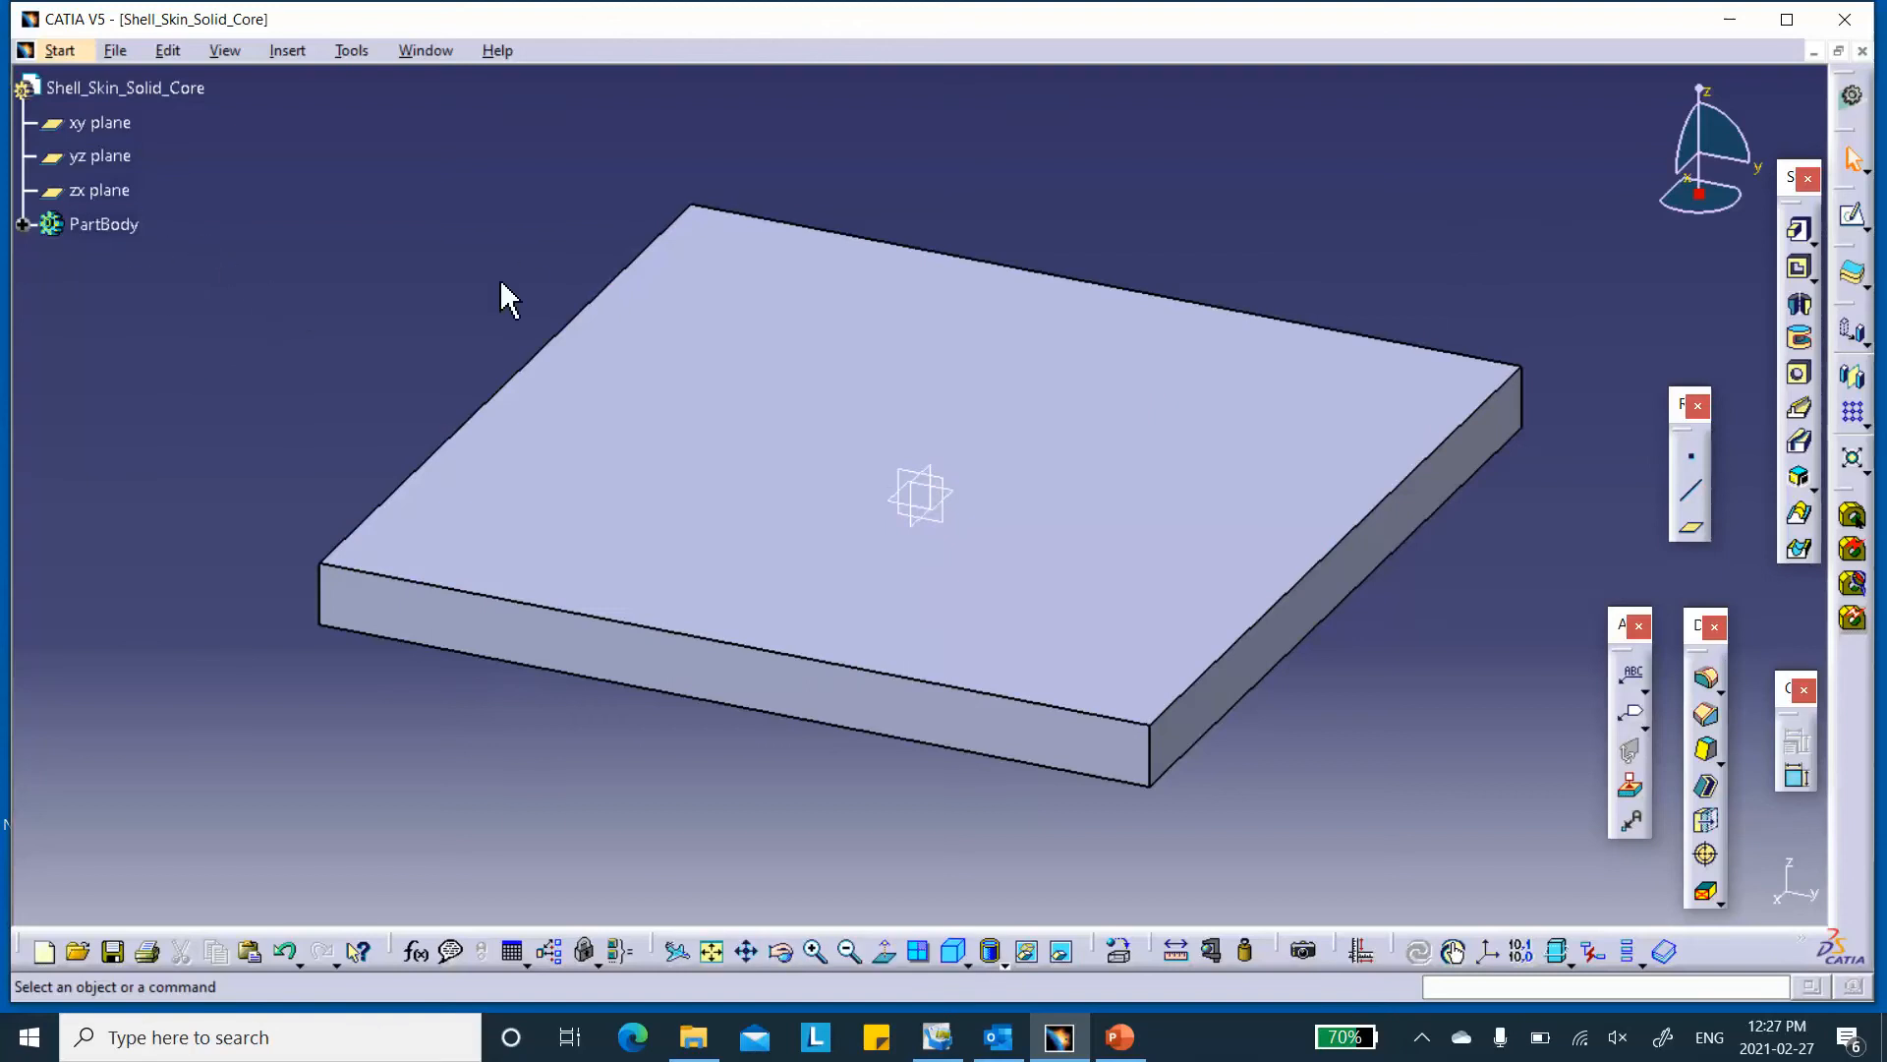
- Expand PartBody and add a standard axis system at the default origin with the Current option switched off
left_click(22, 227)
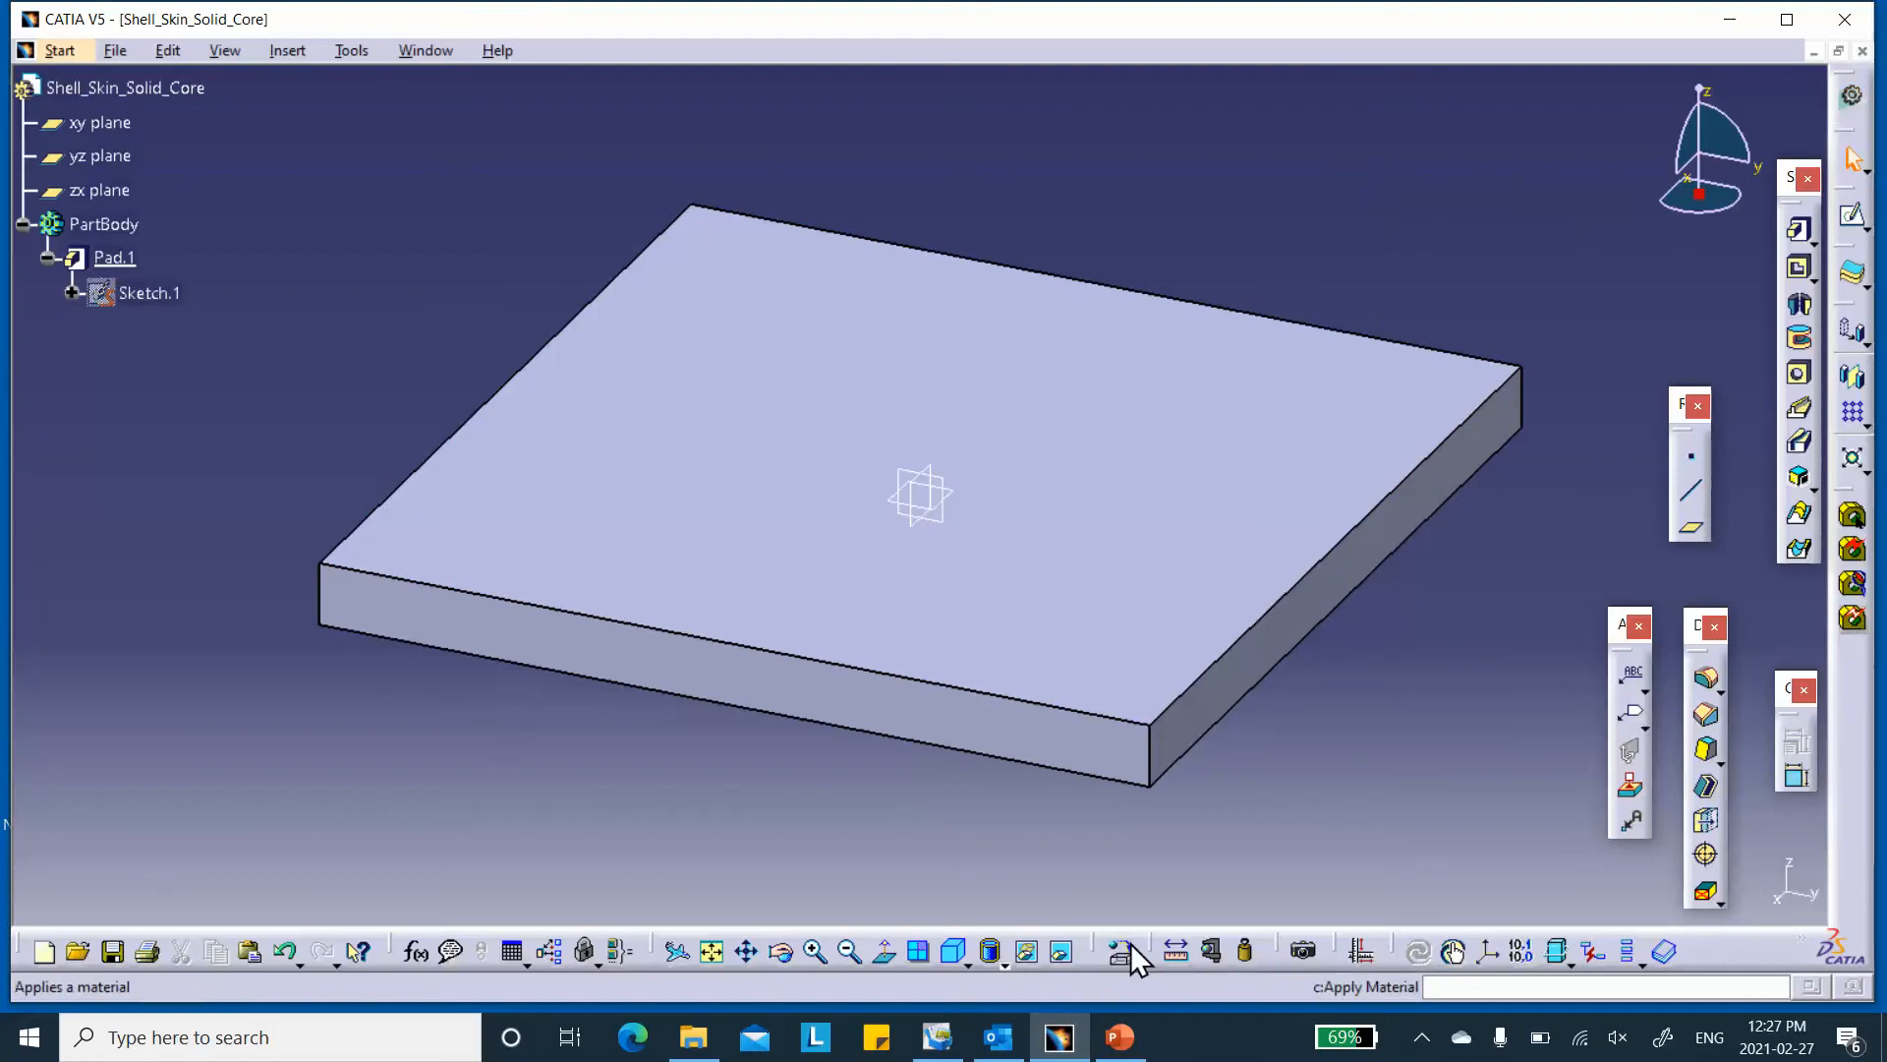
left_click(1490, 951)
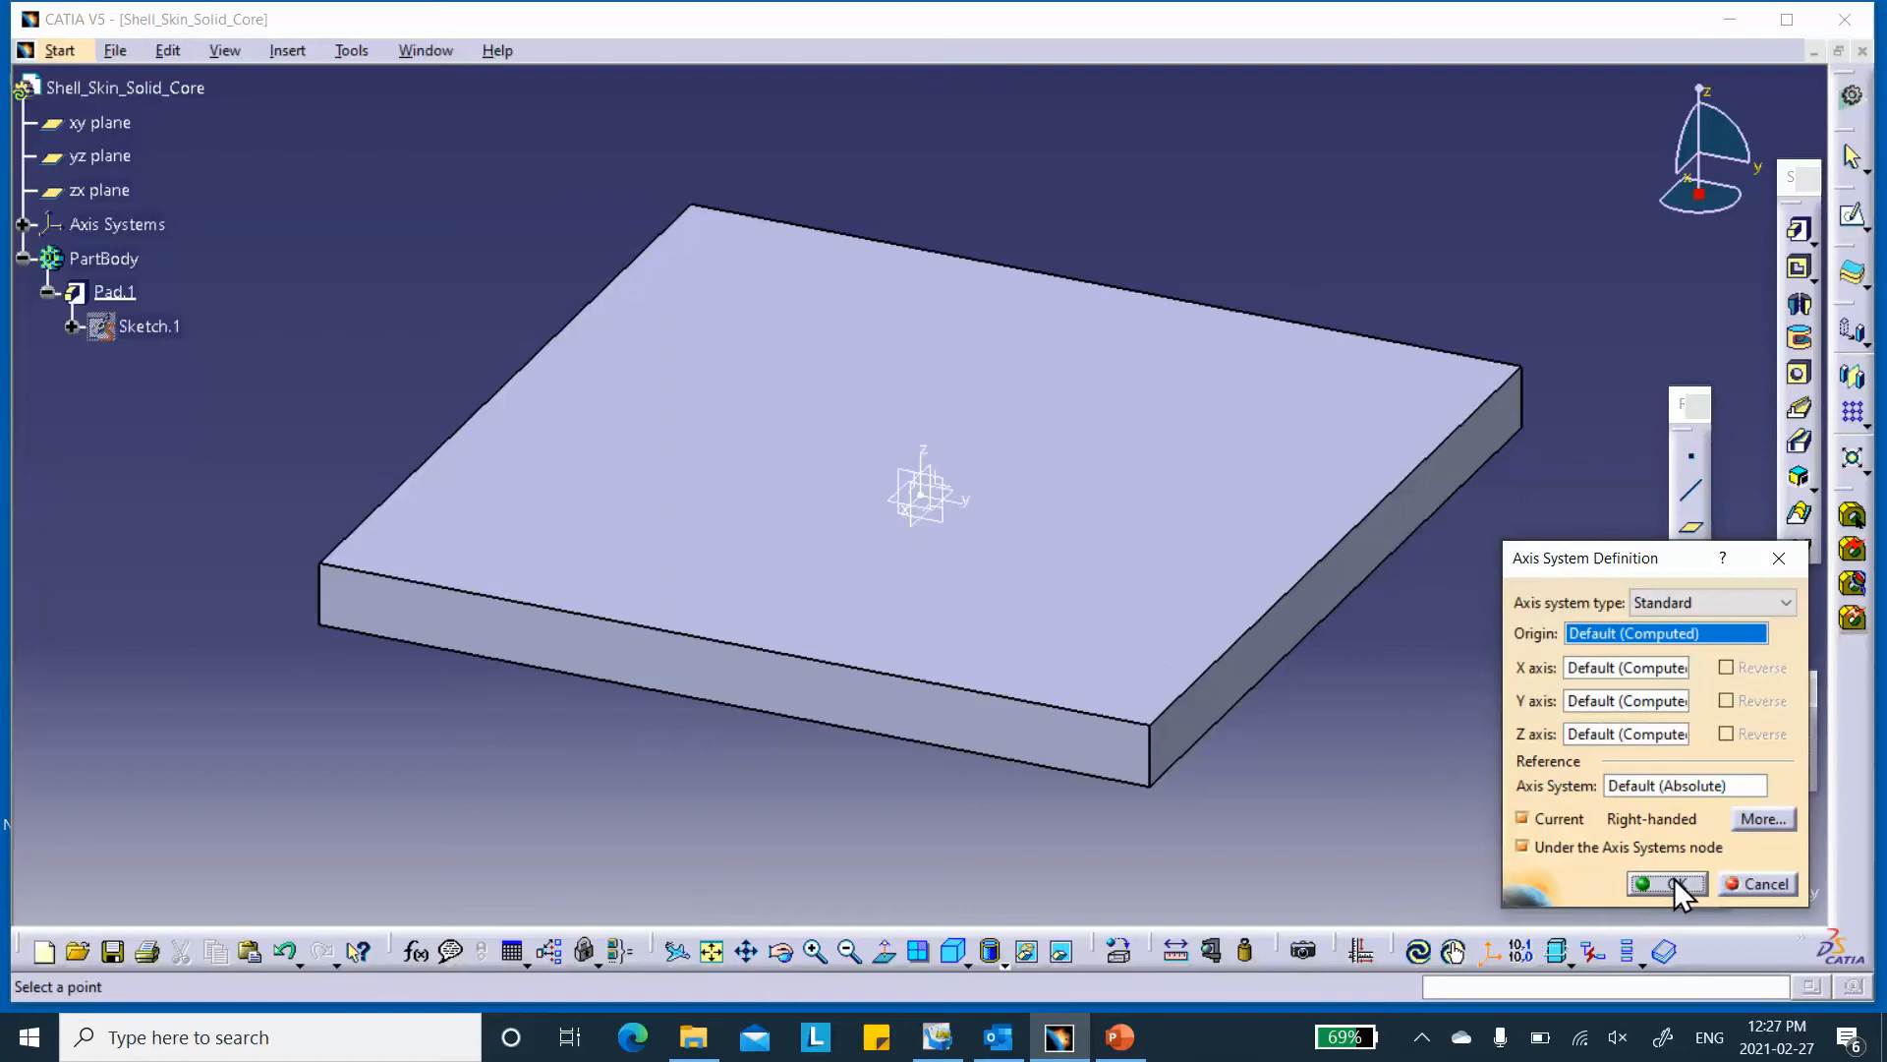
left_click(1524, 818)
left_click(1674, 882)
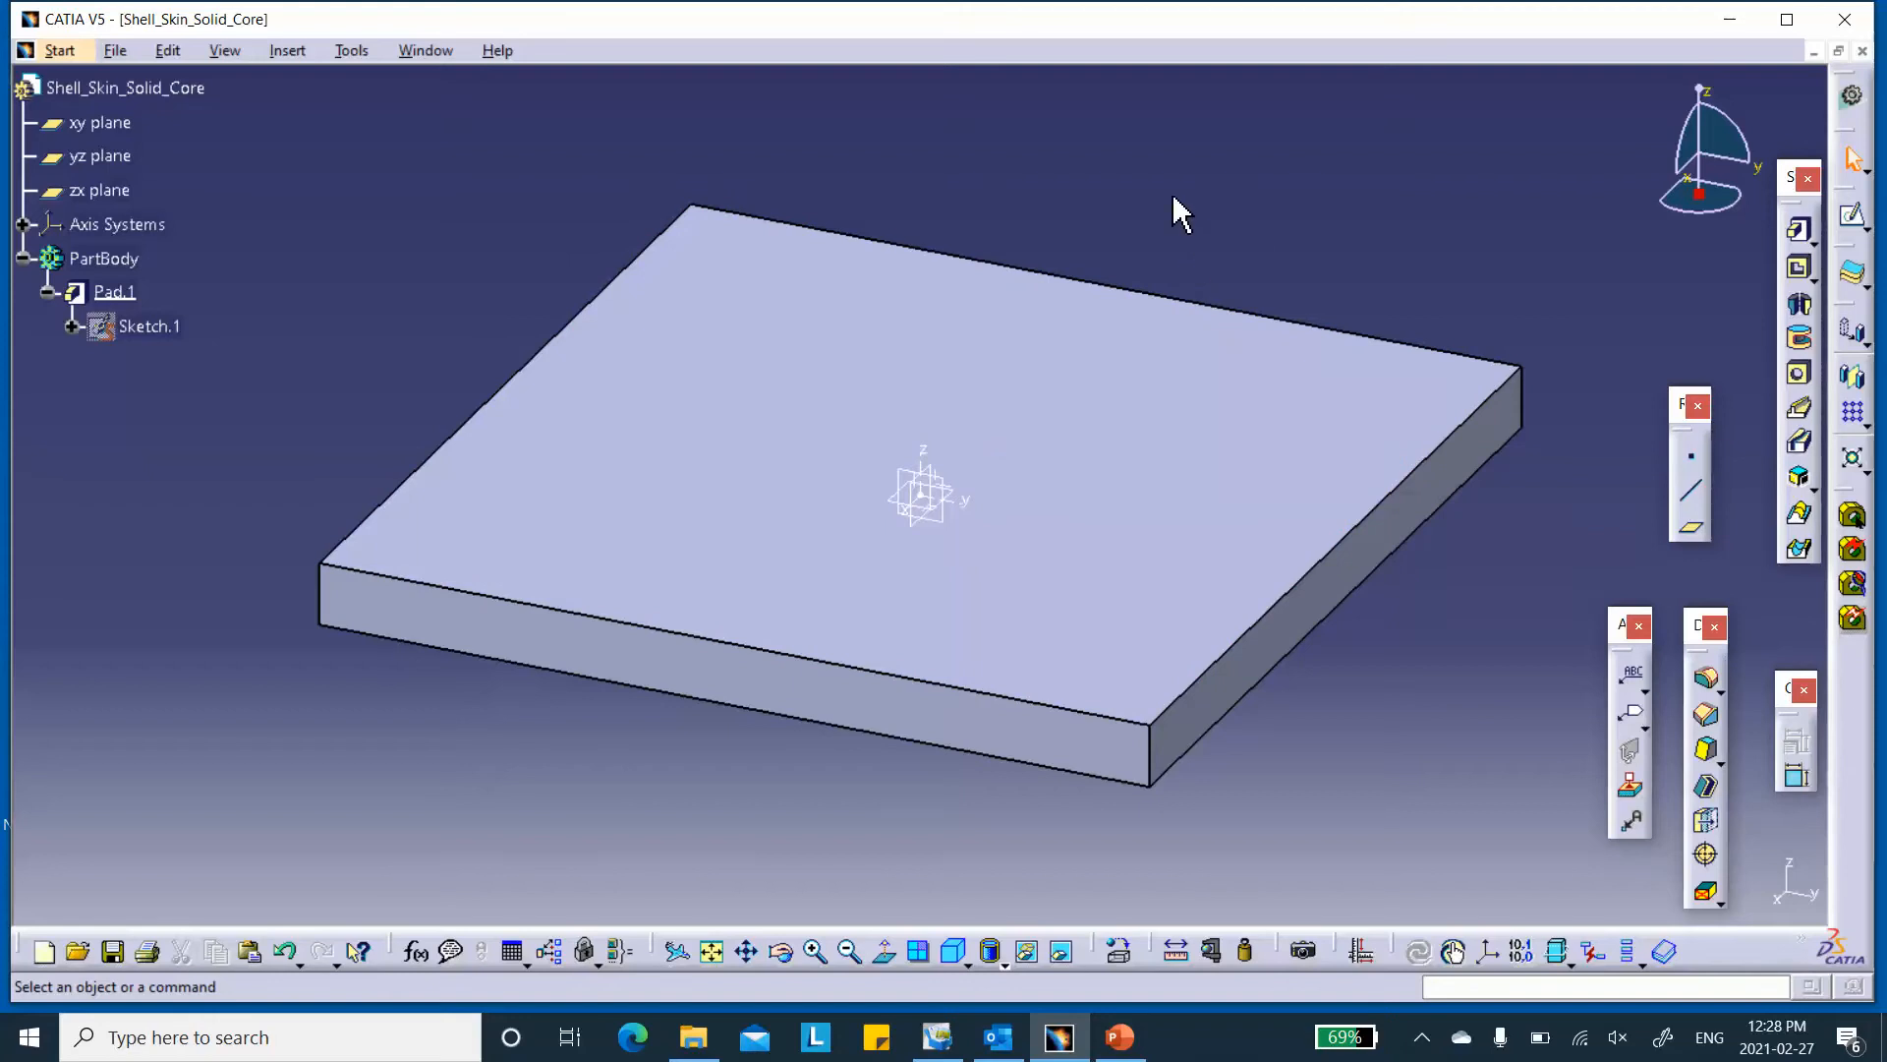
- Switch to Generative Shape Design and extract the plate's upper face with no propagation
left_click(1852, 94)
left_click(1582, 344)
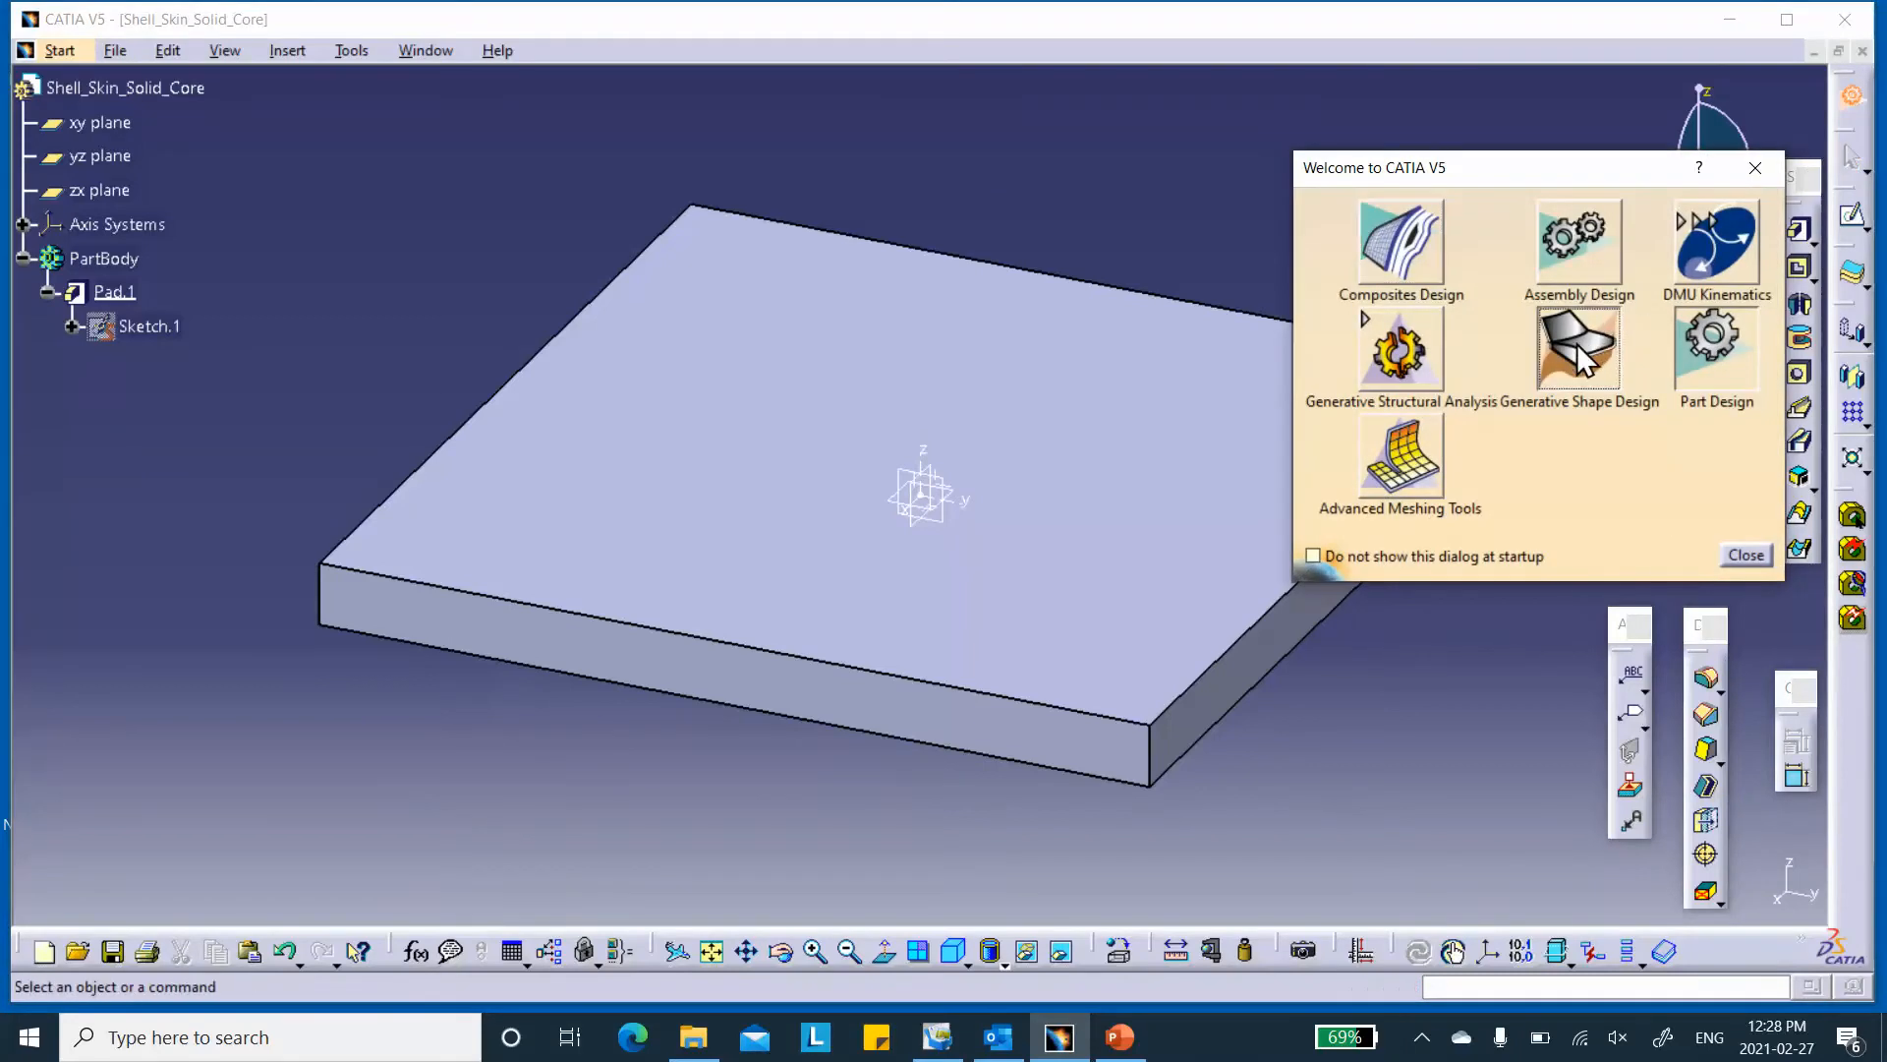
middle_click_drag(1221, 220, 1101, 178)
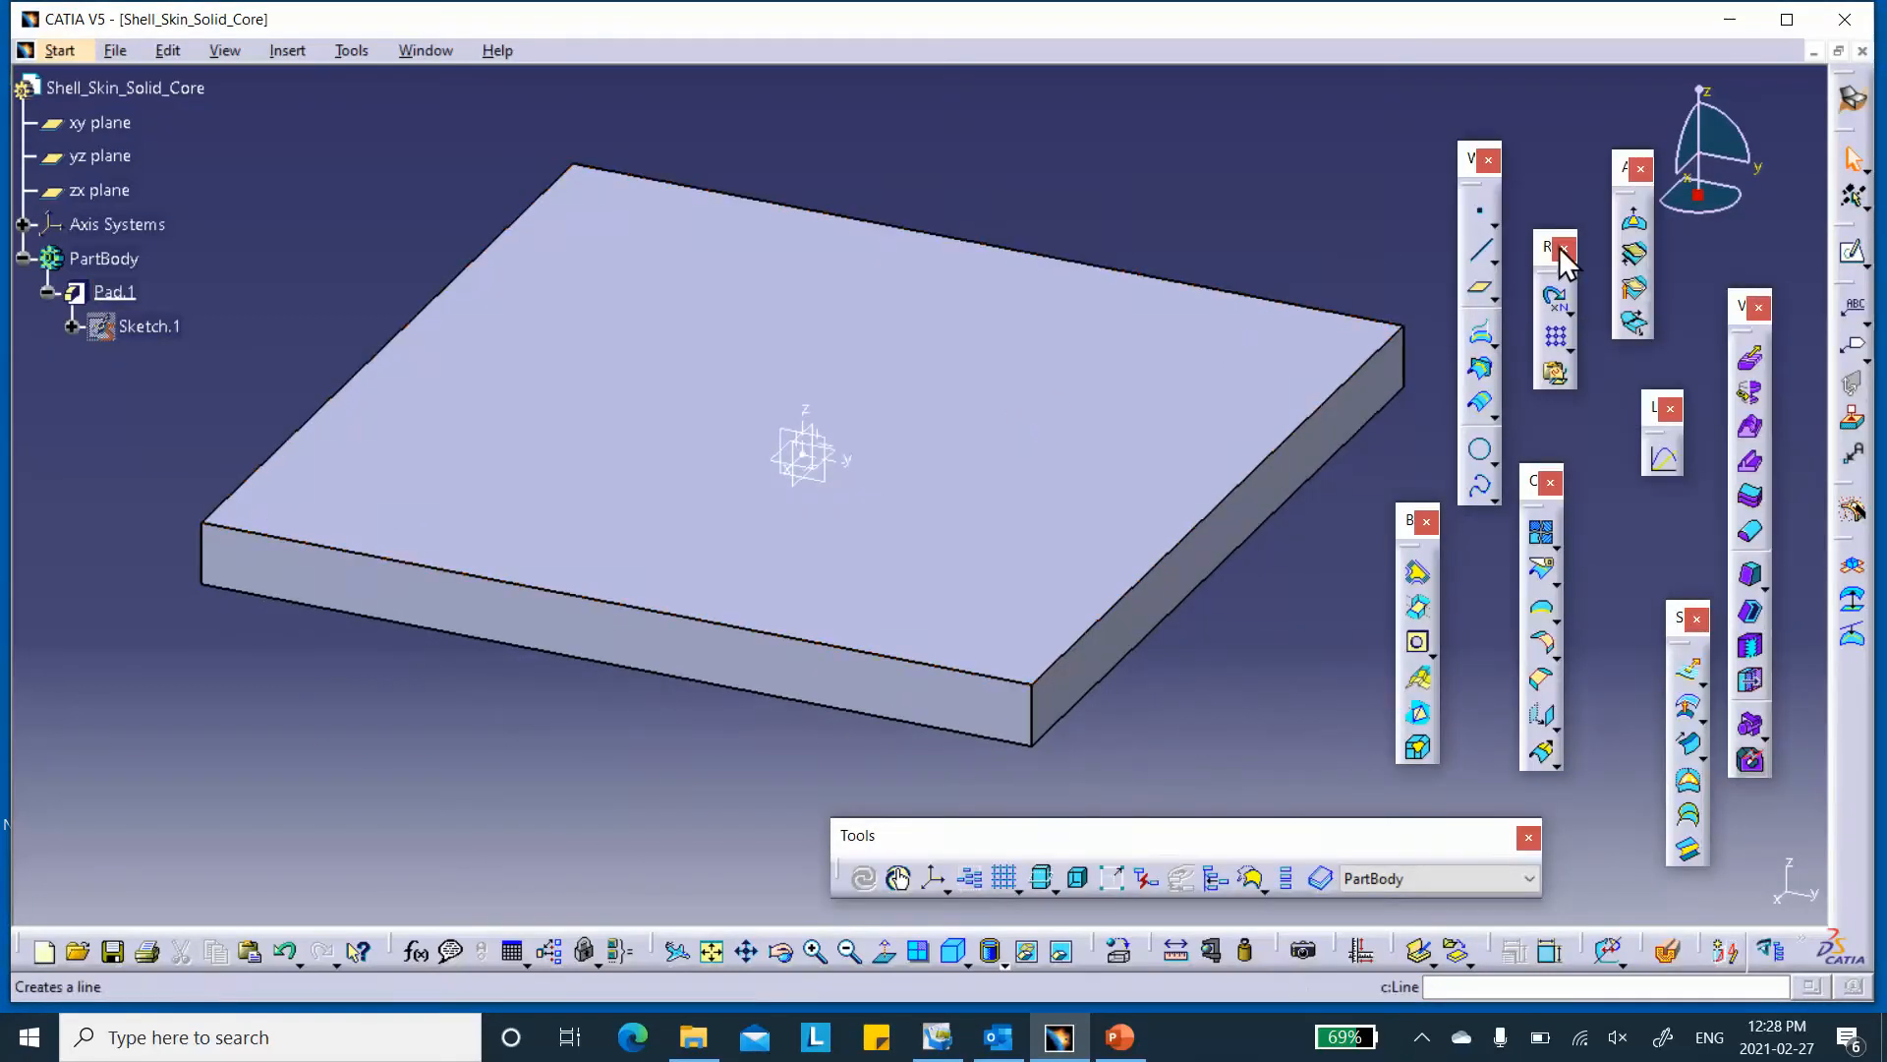
middle_click_drag(947, 421, 1047, 398)
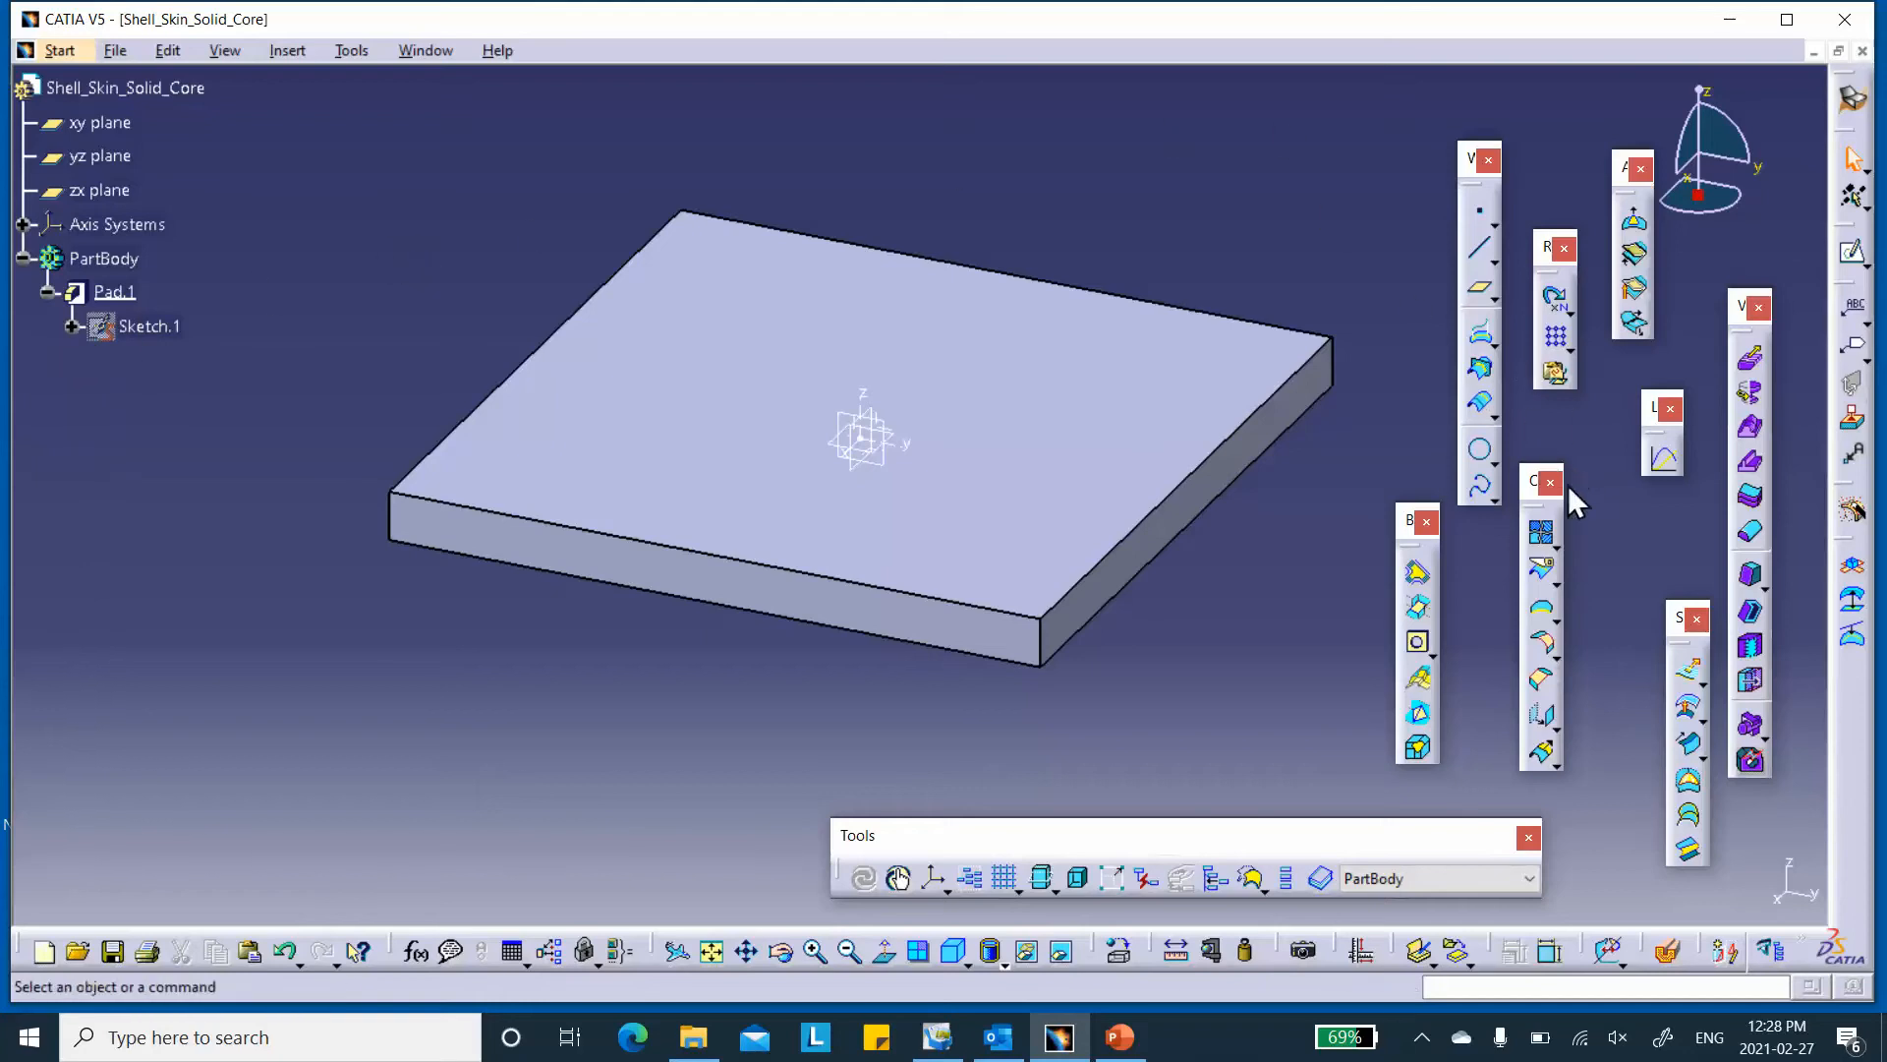
left_click(1557, 610)
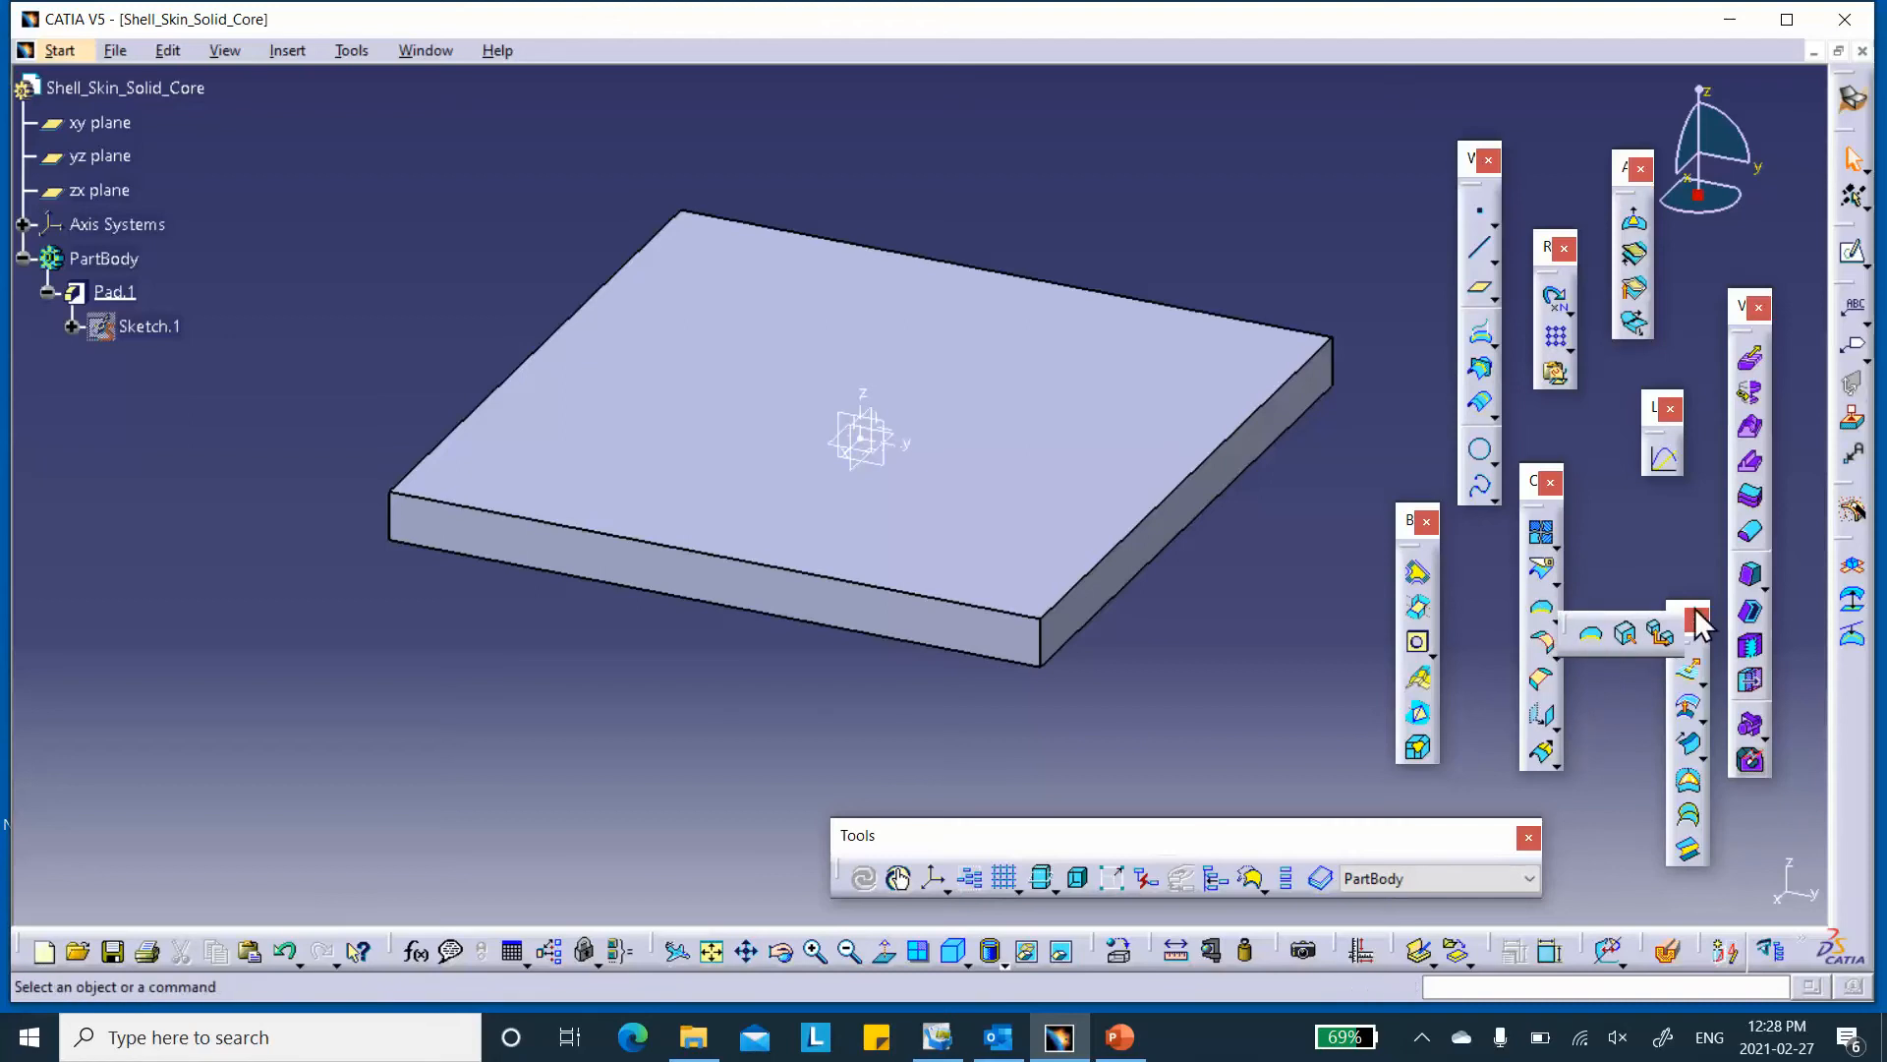
left_click(1632, 637)
left_click(1053, 409)
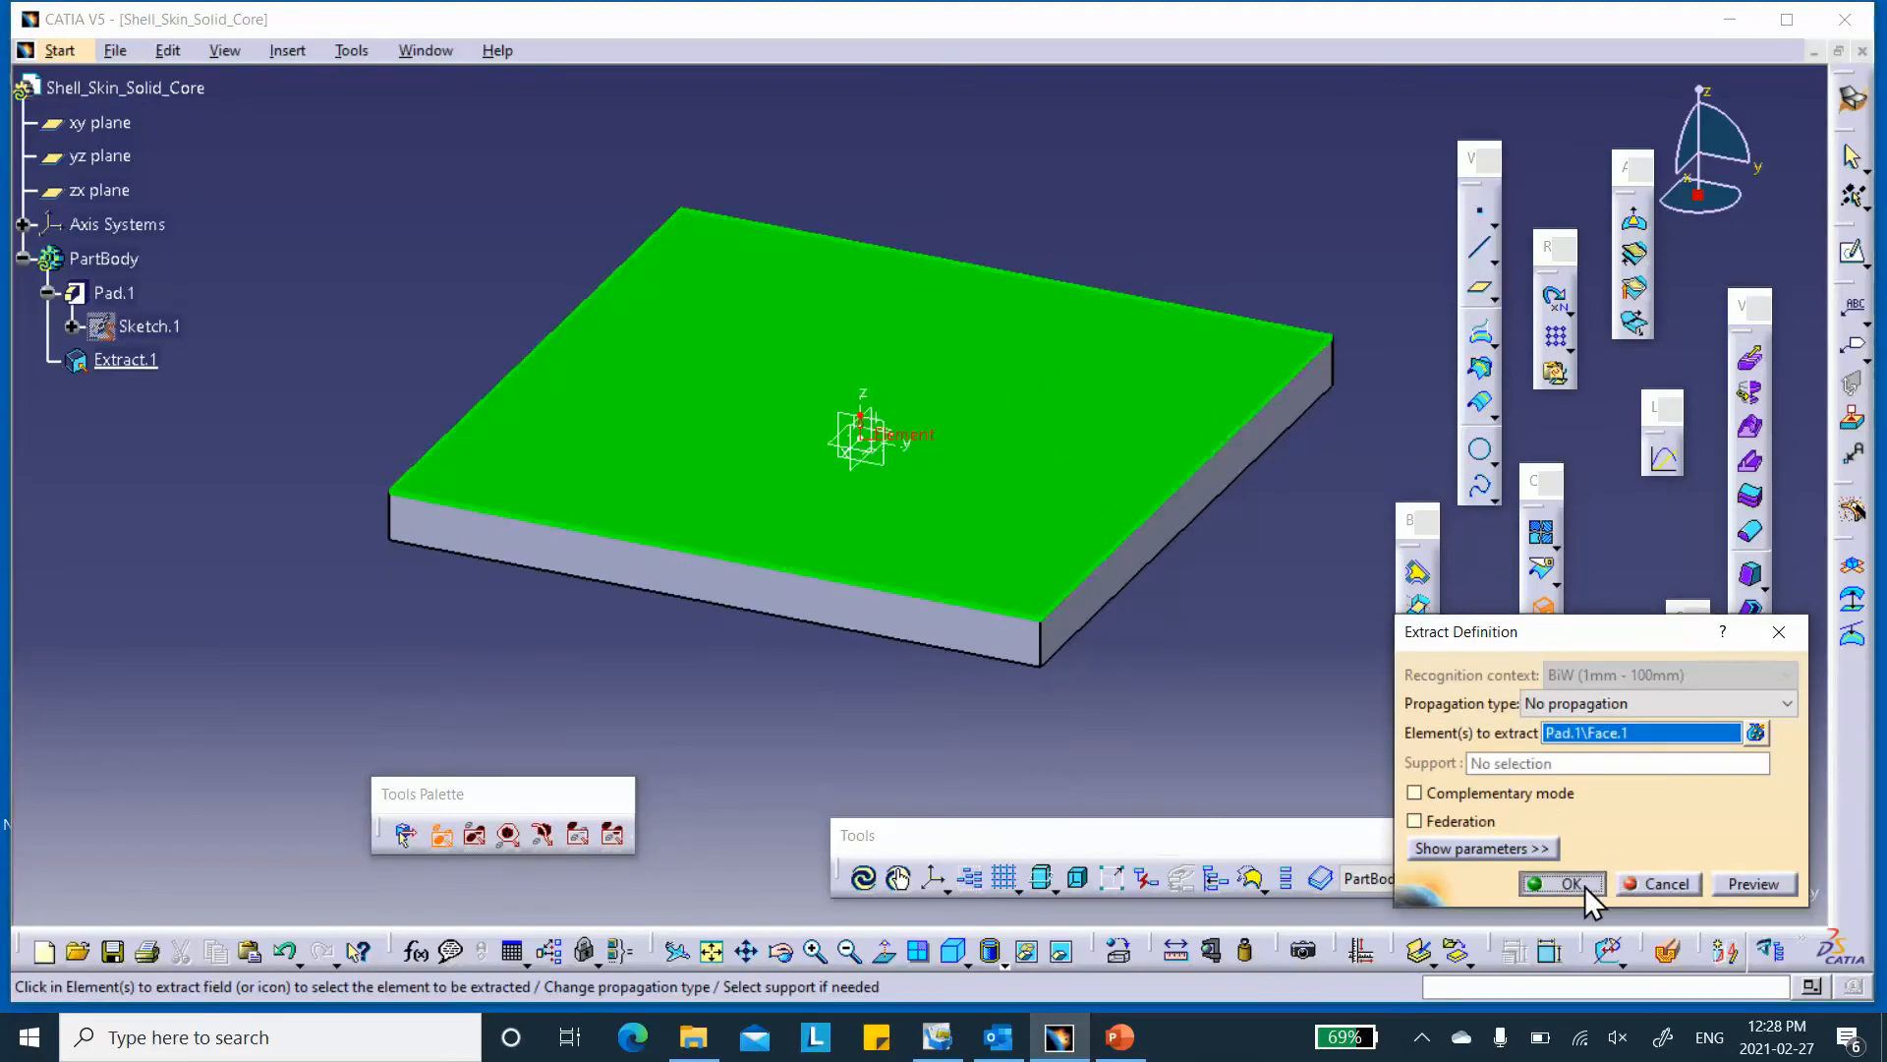
left_click(1586, 887)
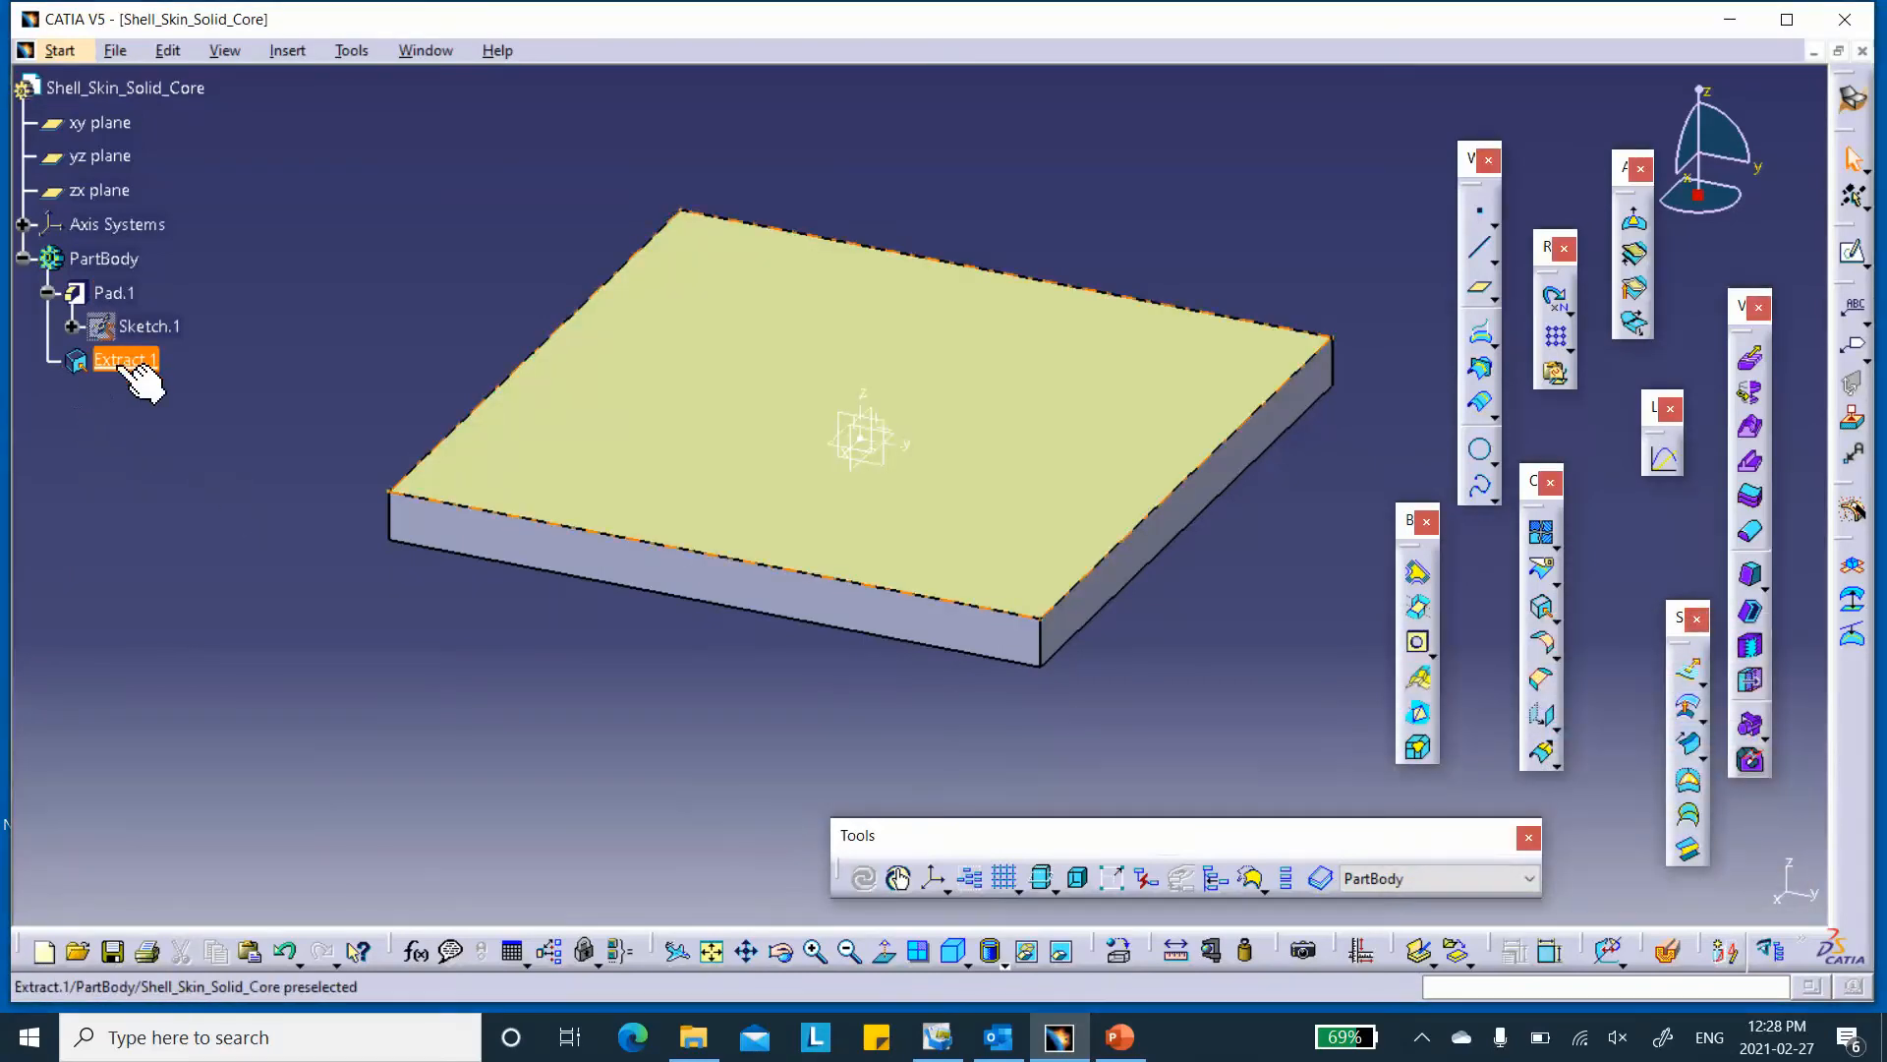
- Rename the extracted upper-face surface as top
right_click(119, 363)
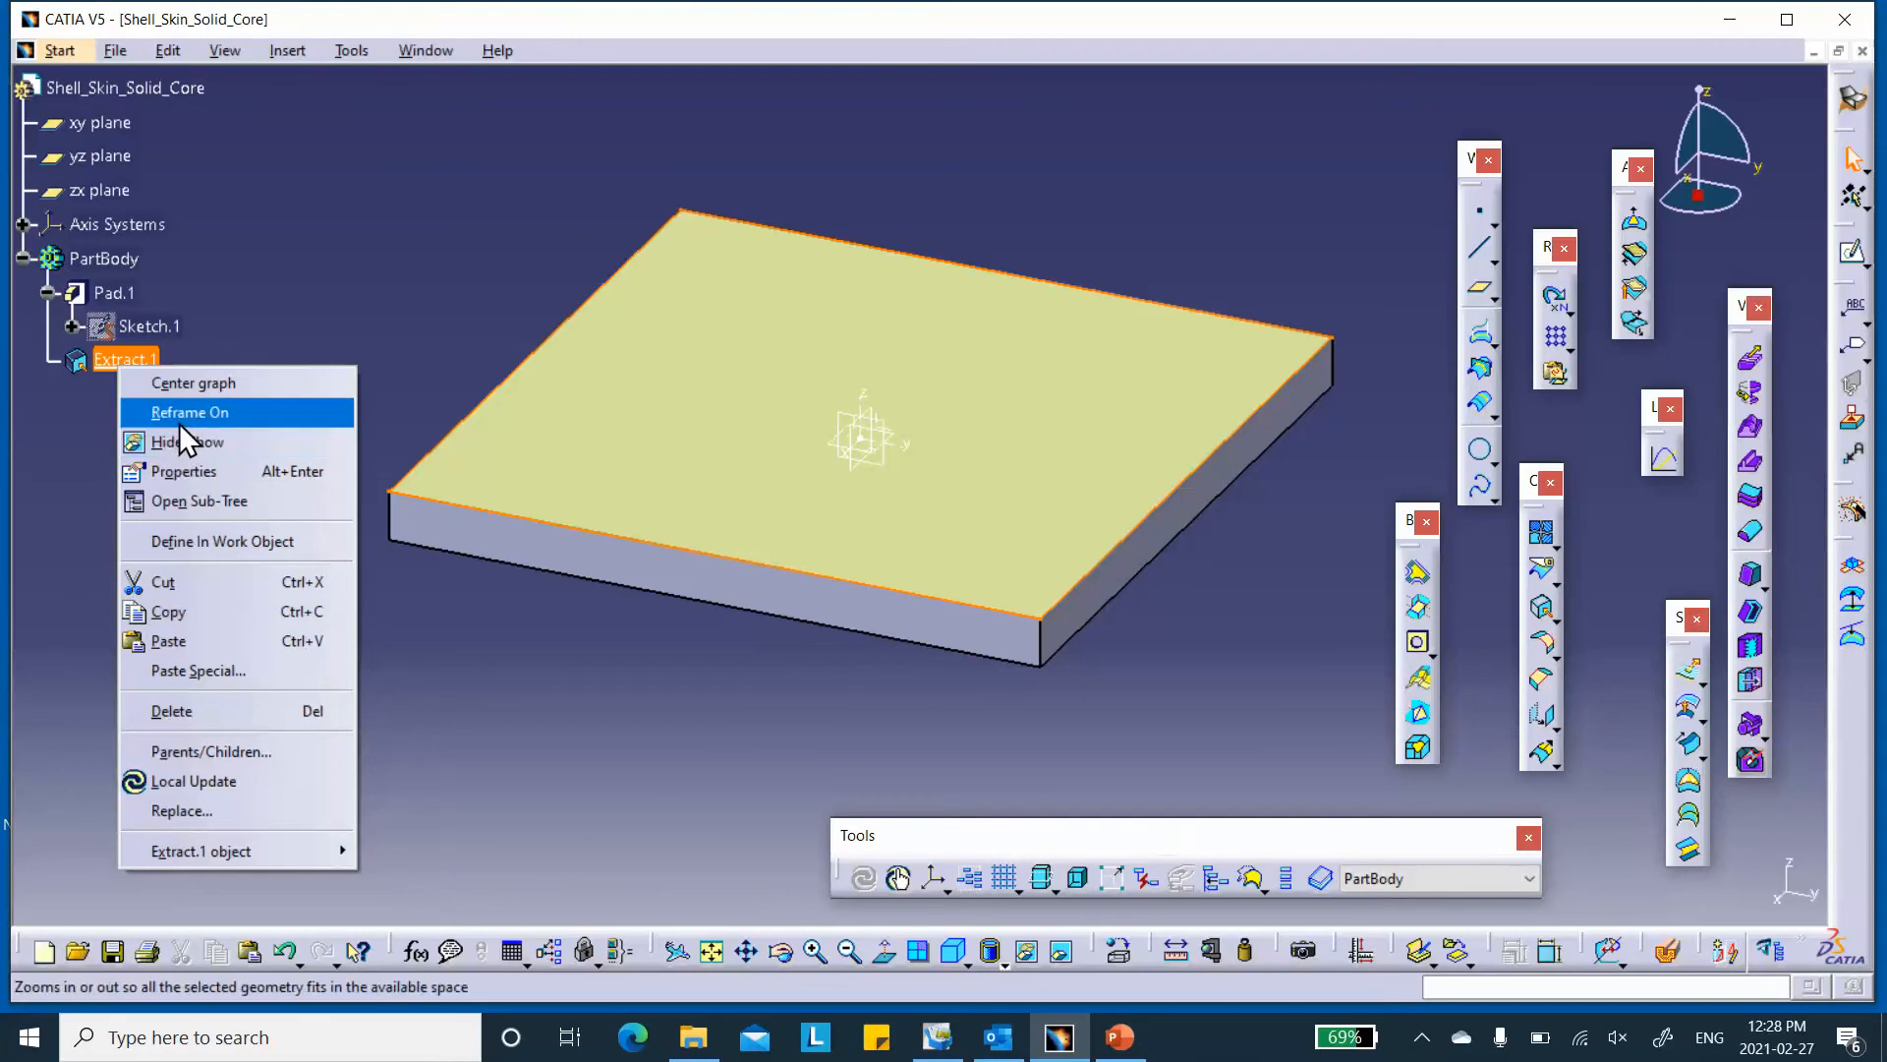
left_click(181, 471)
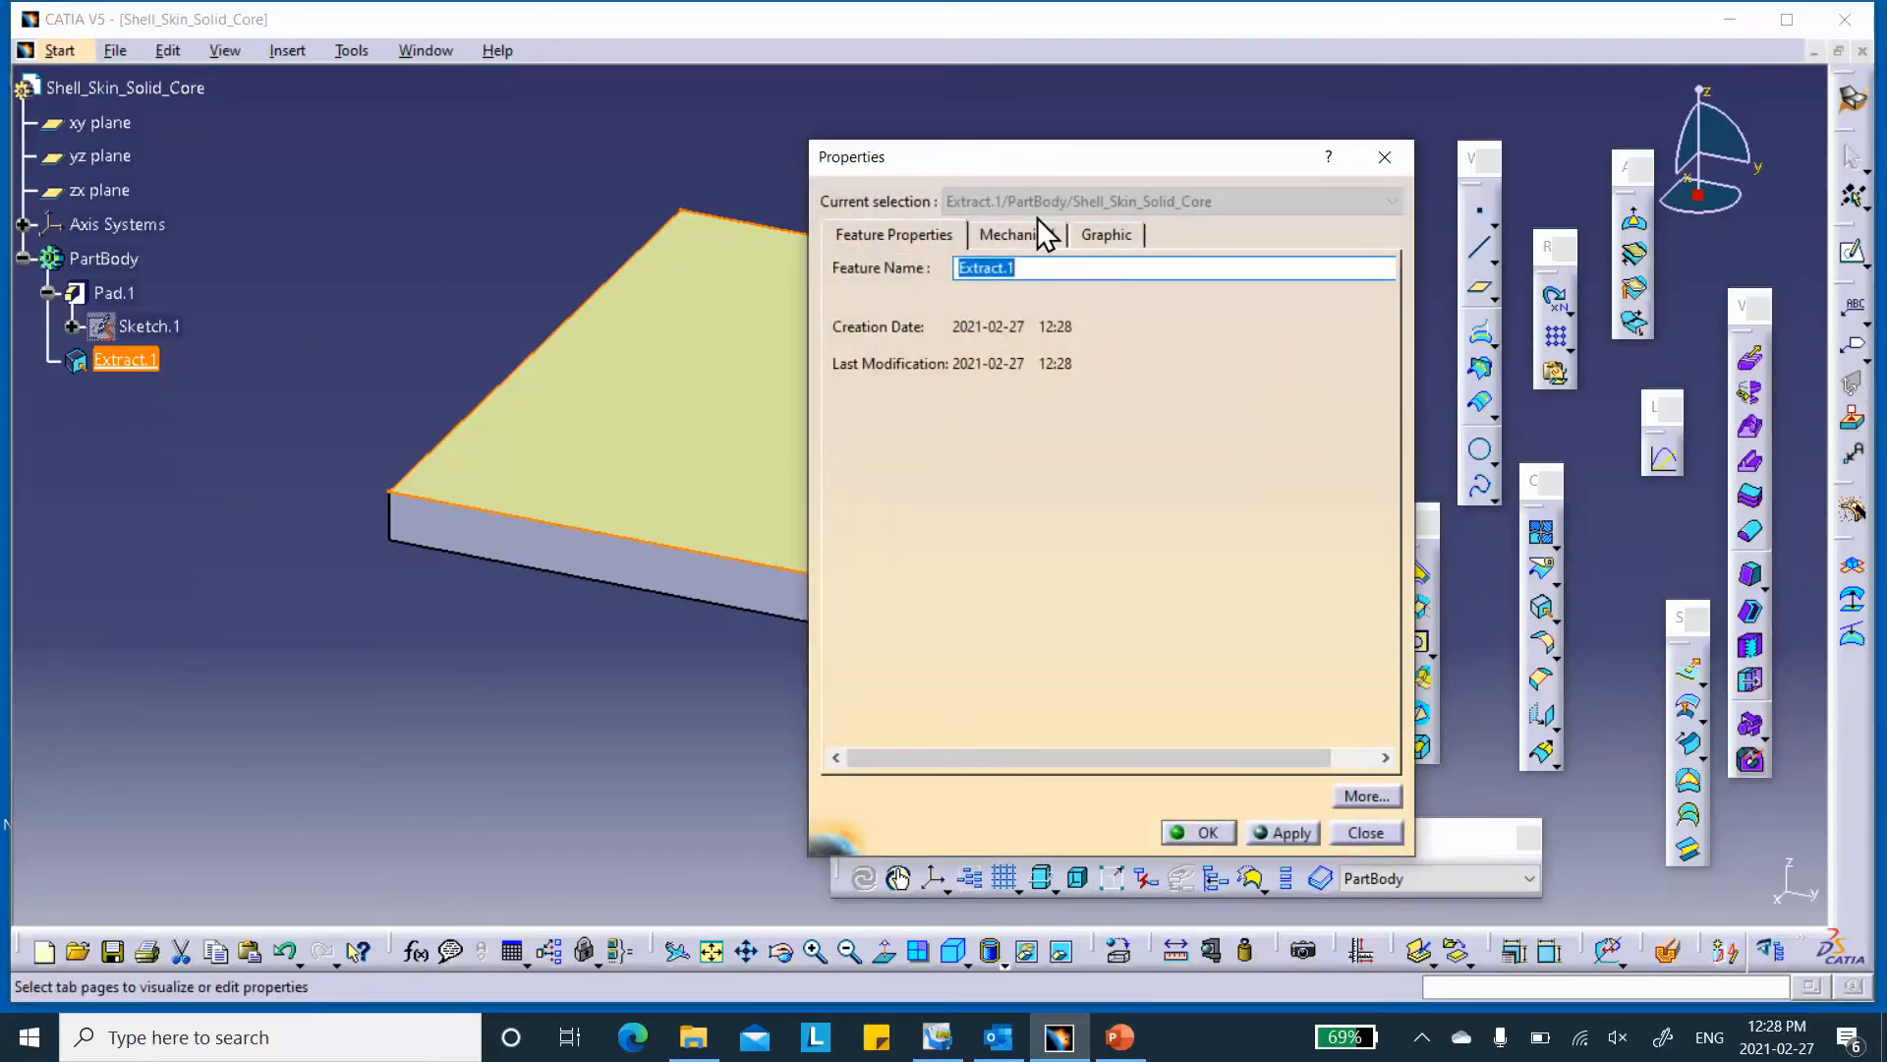
type("top")
left_click(1203, 834)
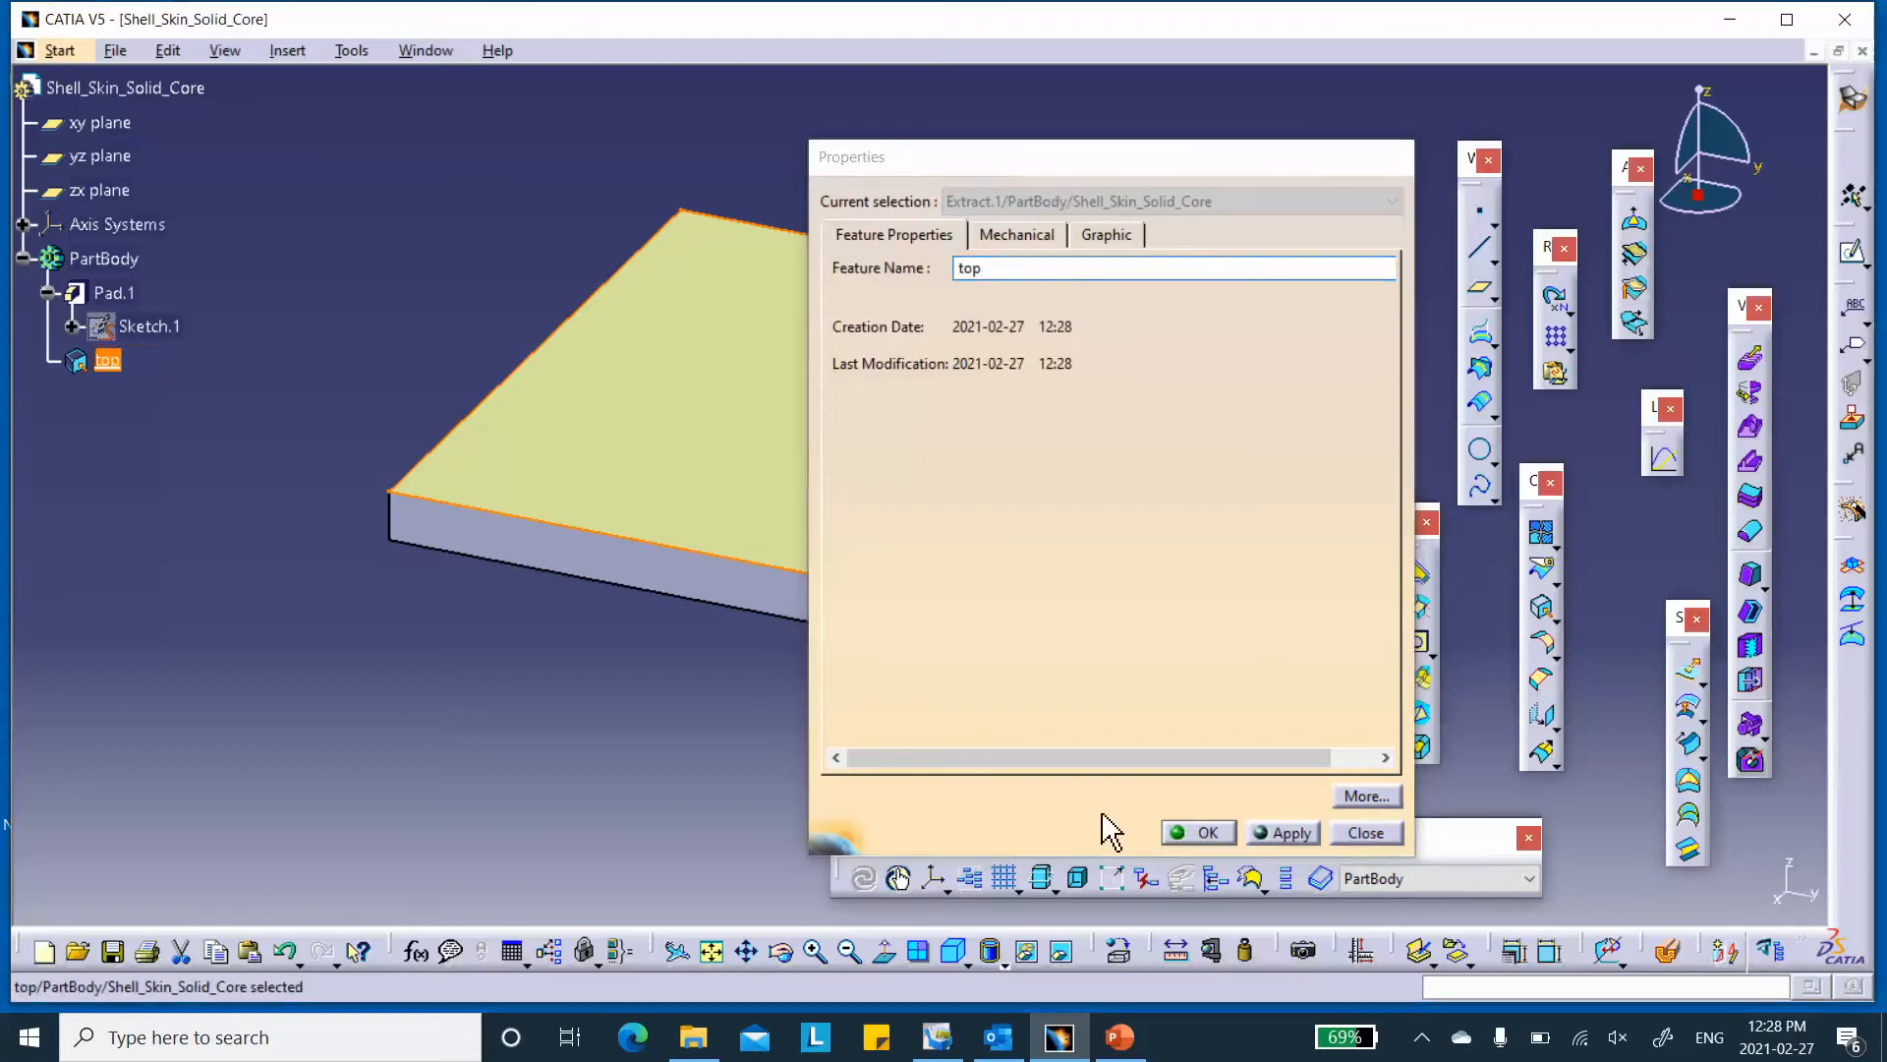
- Create a Join containing only the extracted top surface, with a merging distance of 0.001 mm
left_click(1541, 532)
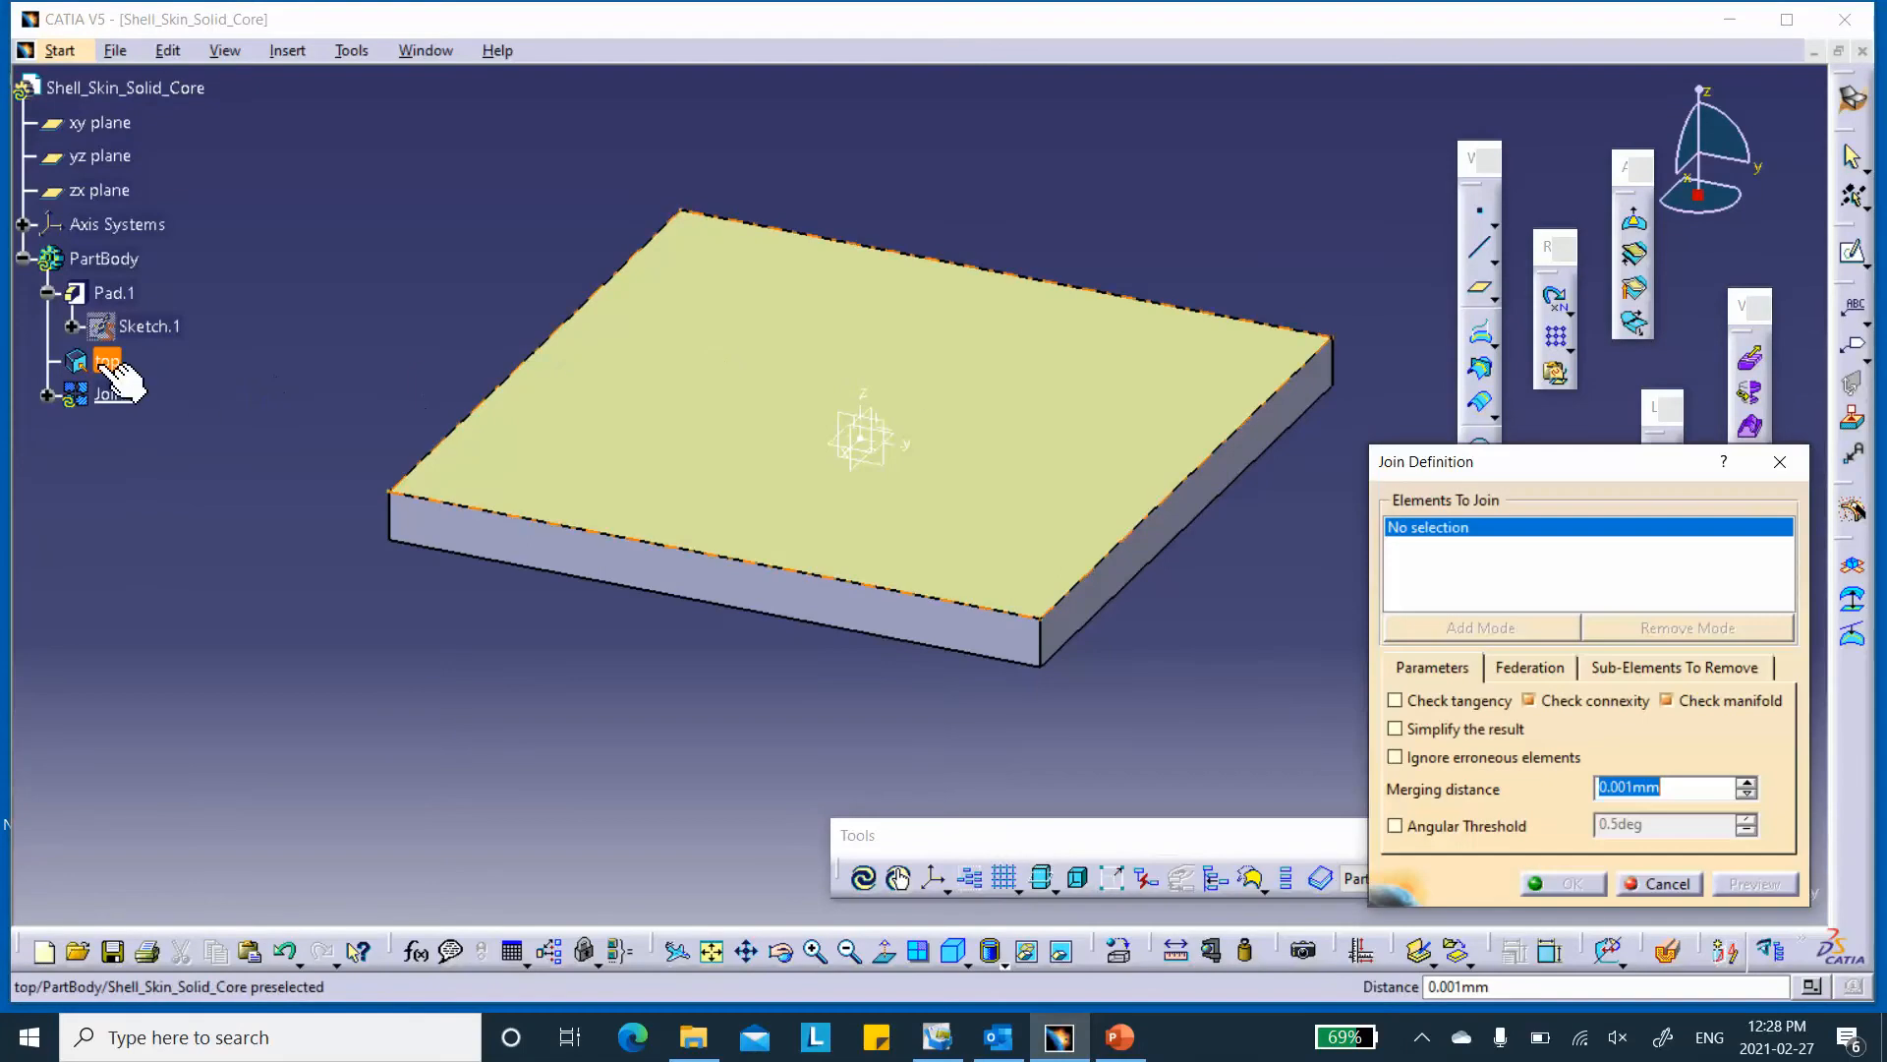
left_click(102, 362)
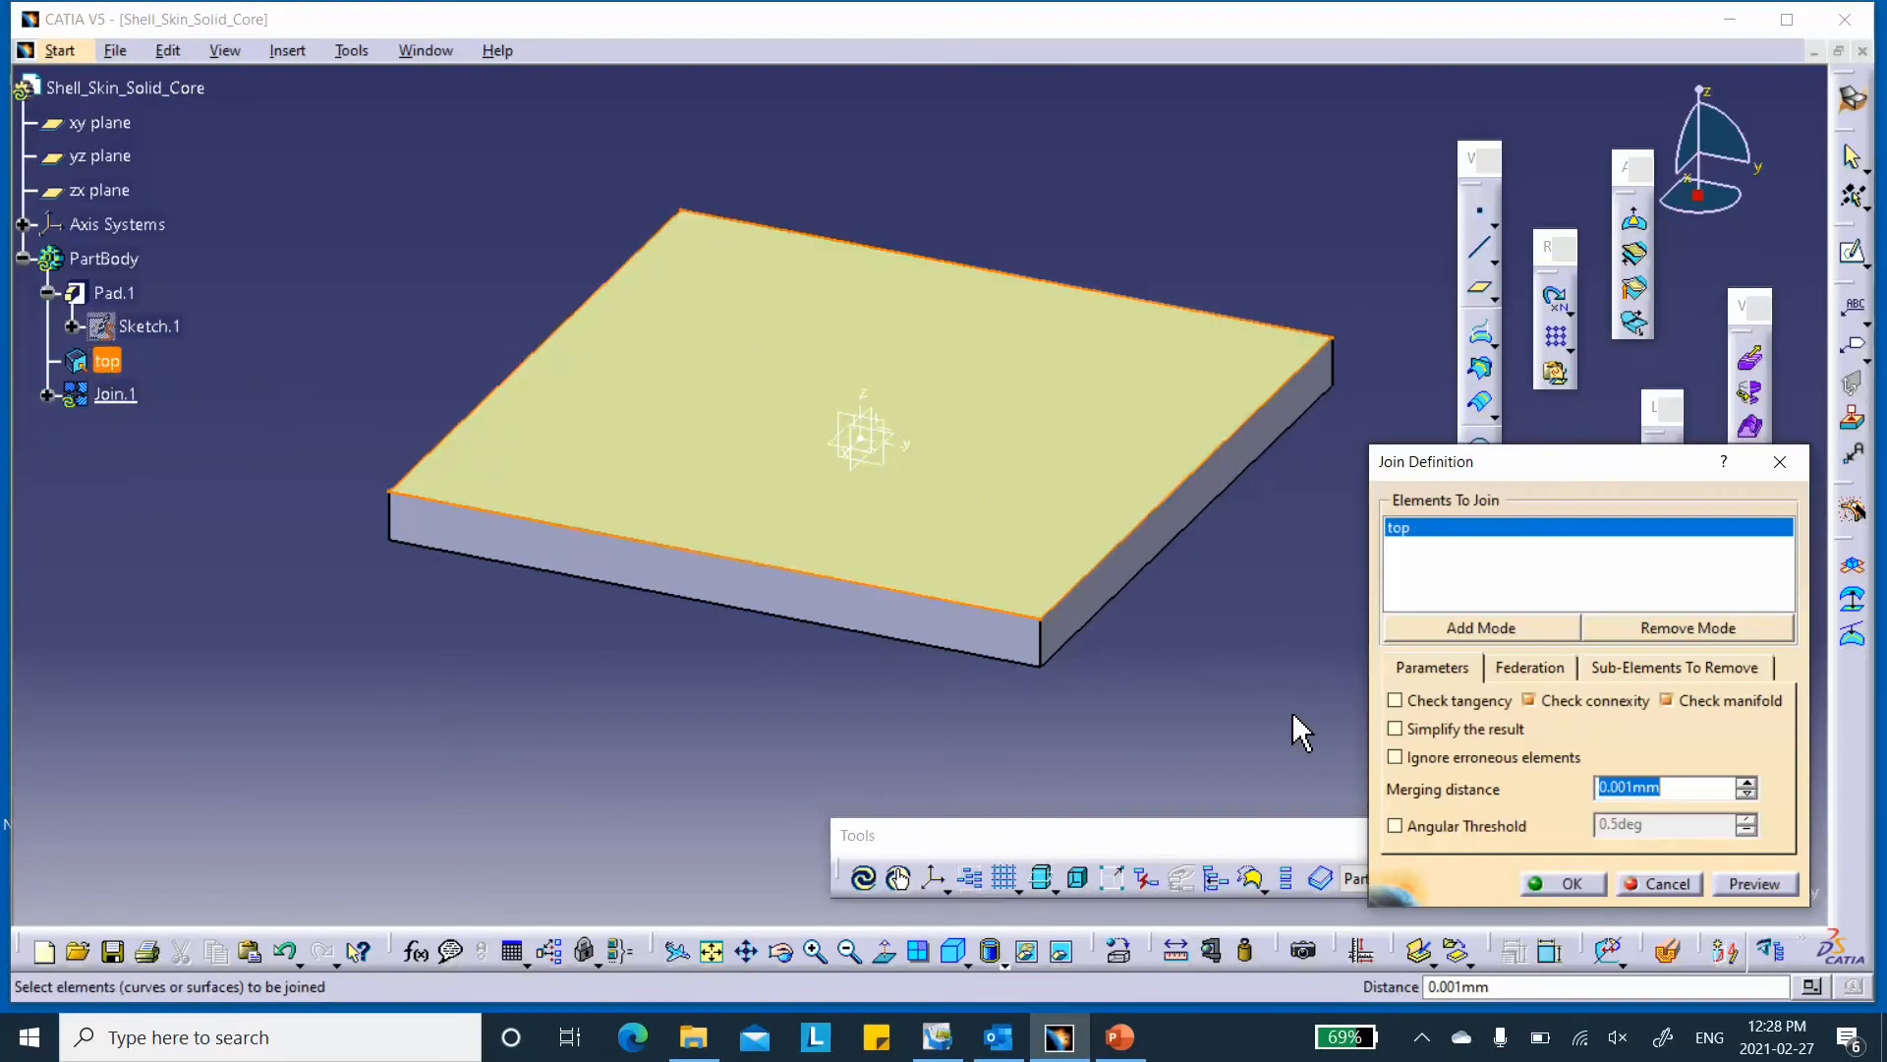
left_click(1565, 882)
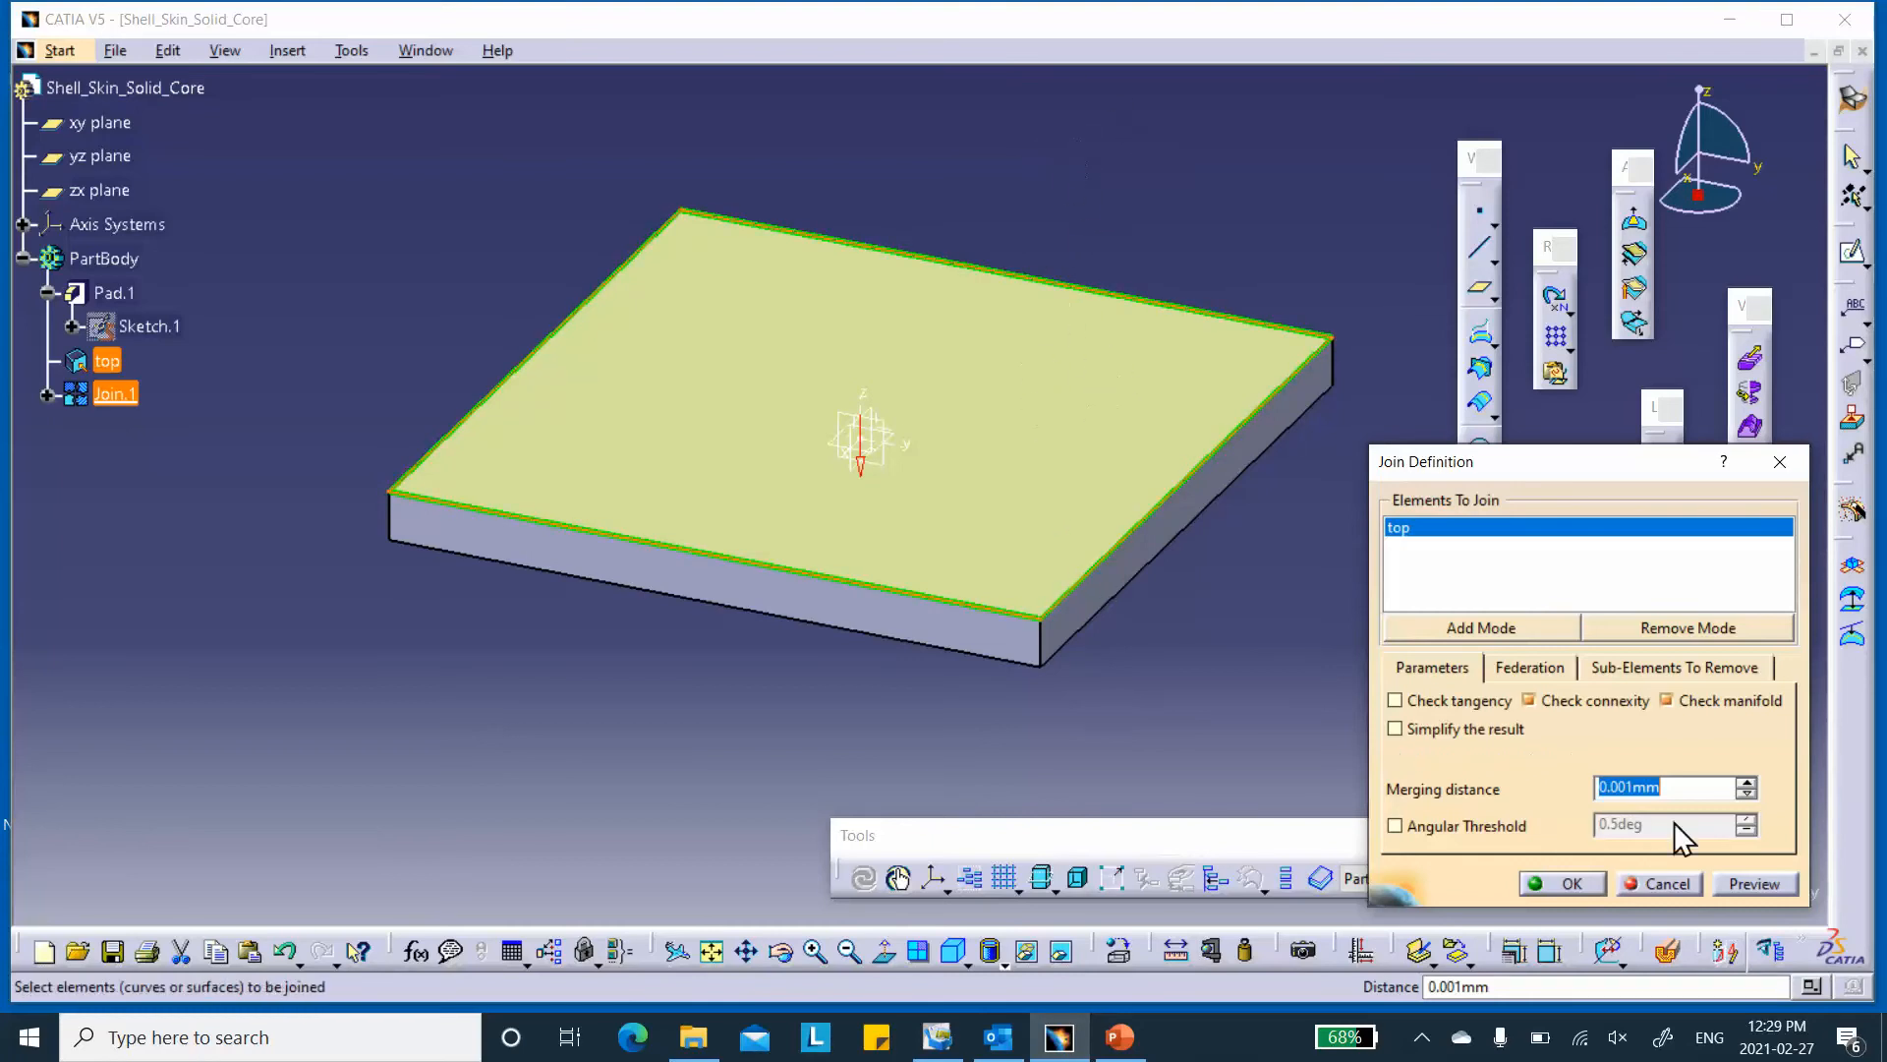
left_click(1571, 882)
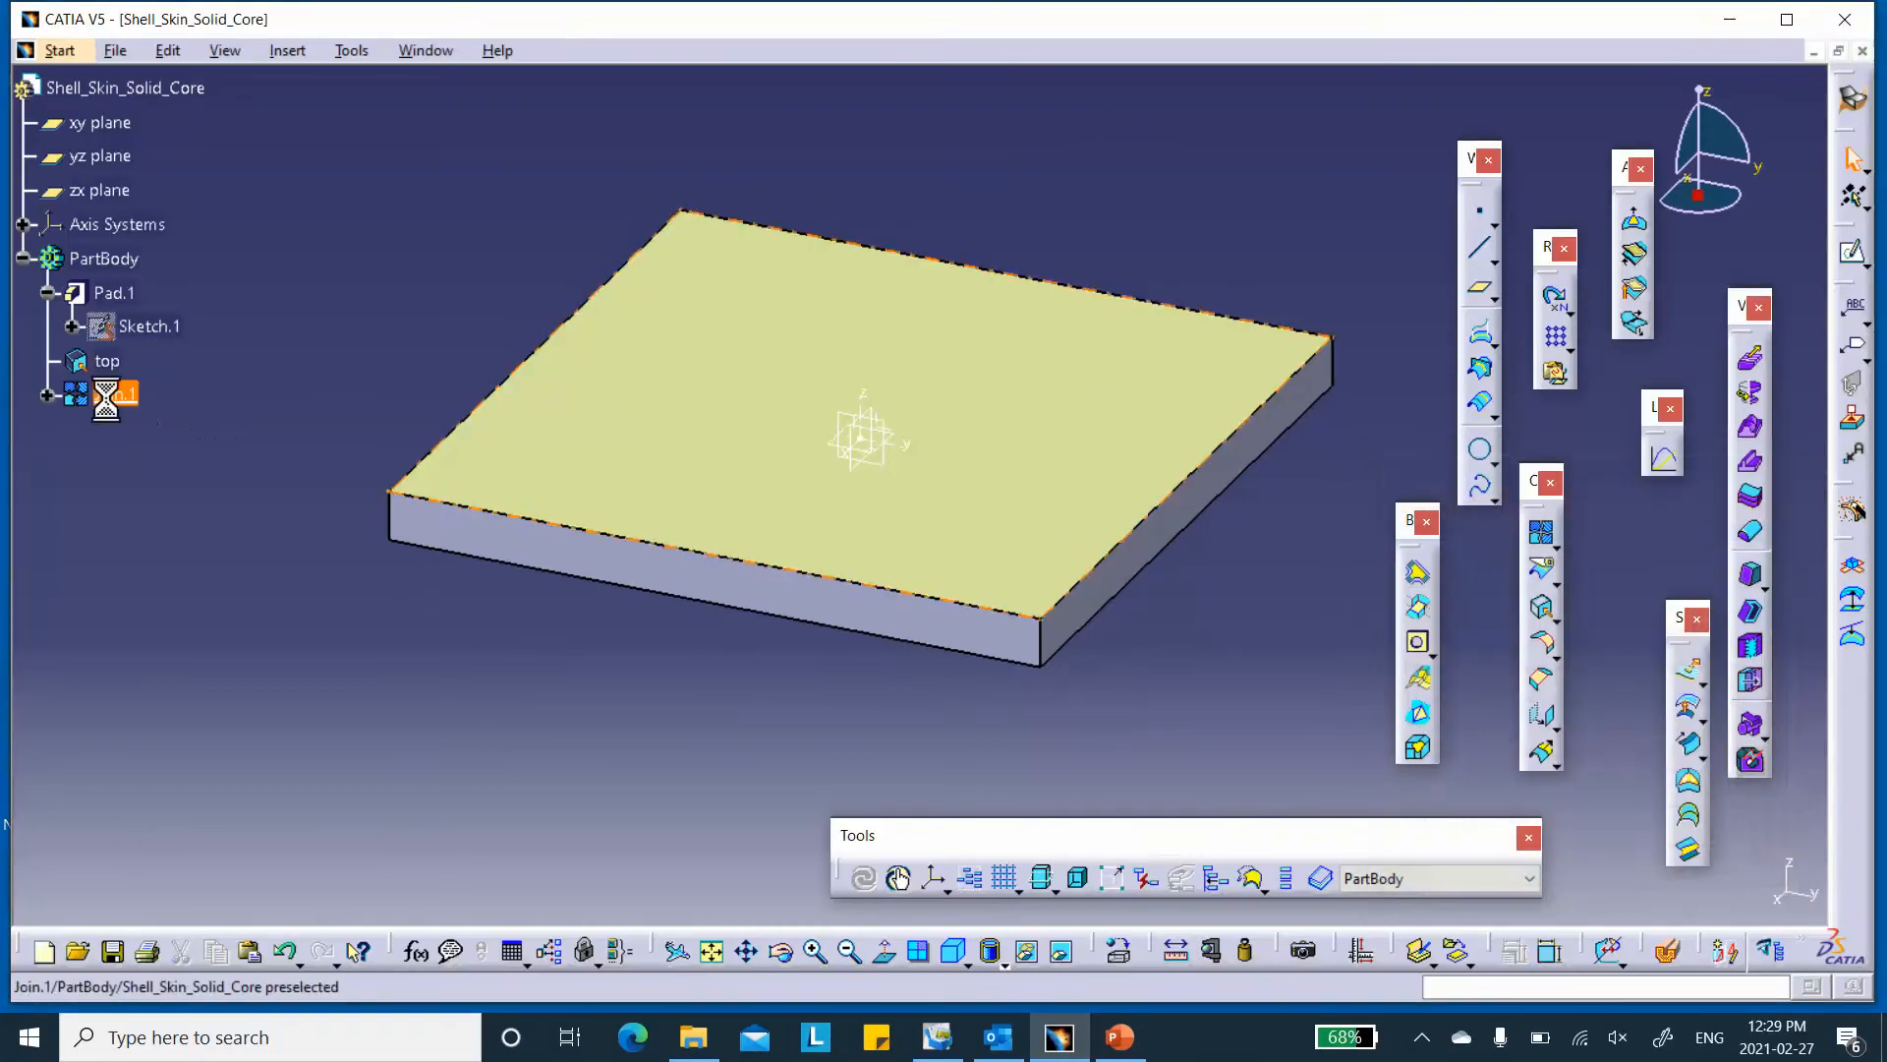
- Rename the join feature as top
right_click(115, 394)
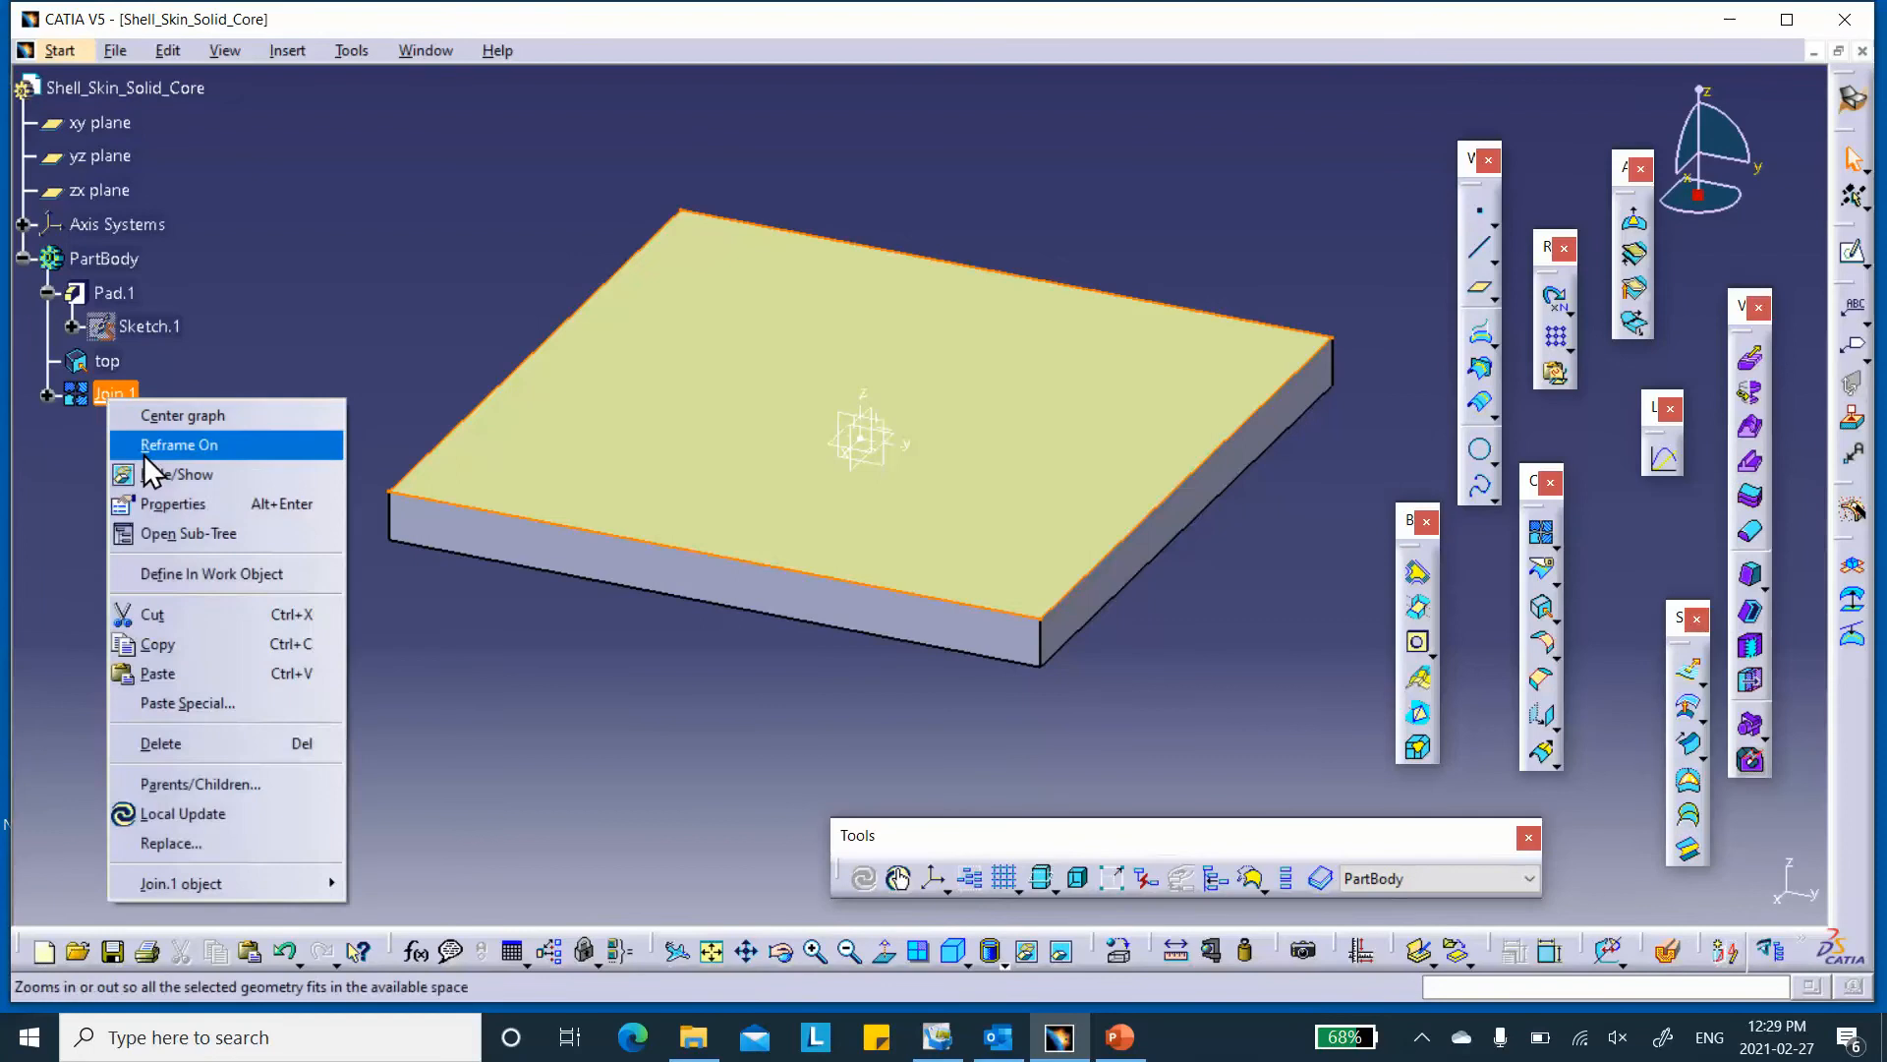
left_click(175, 503)
type("top")
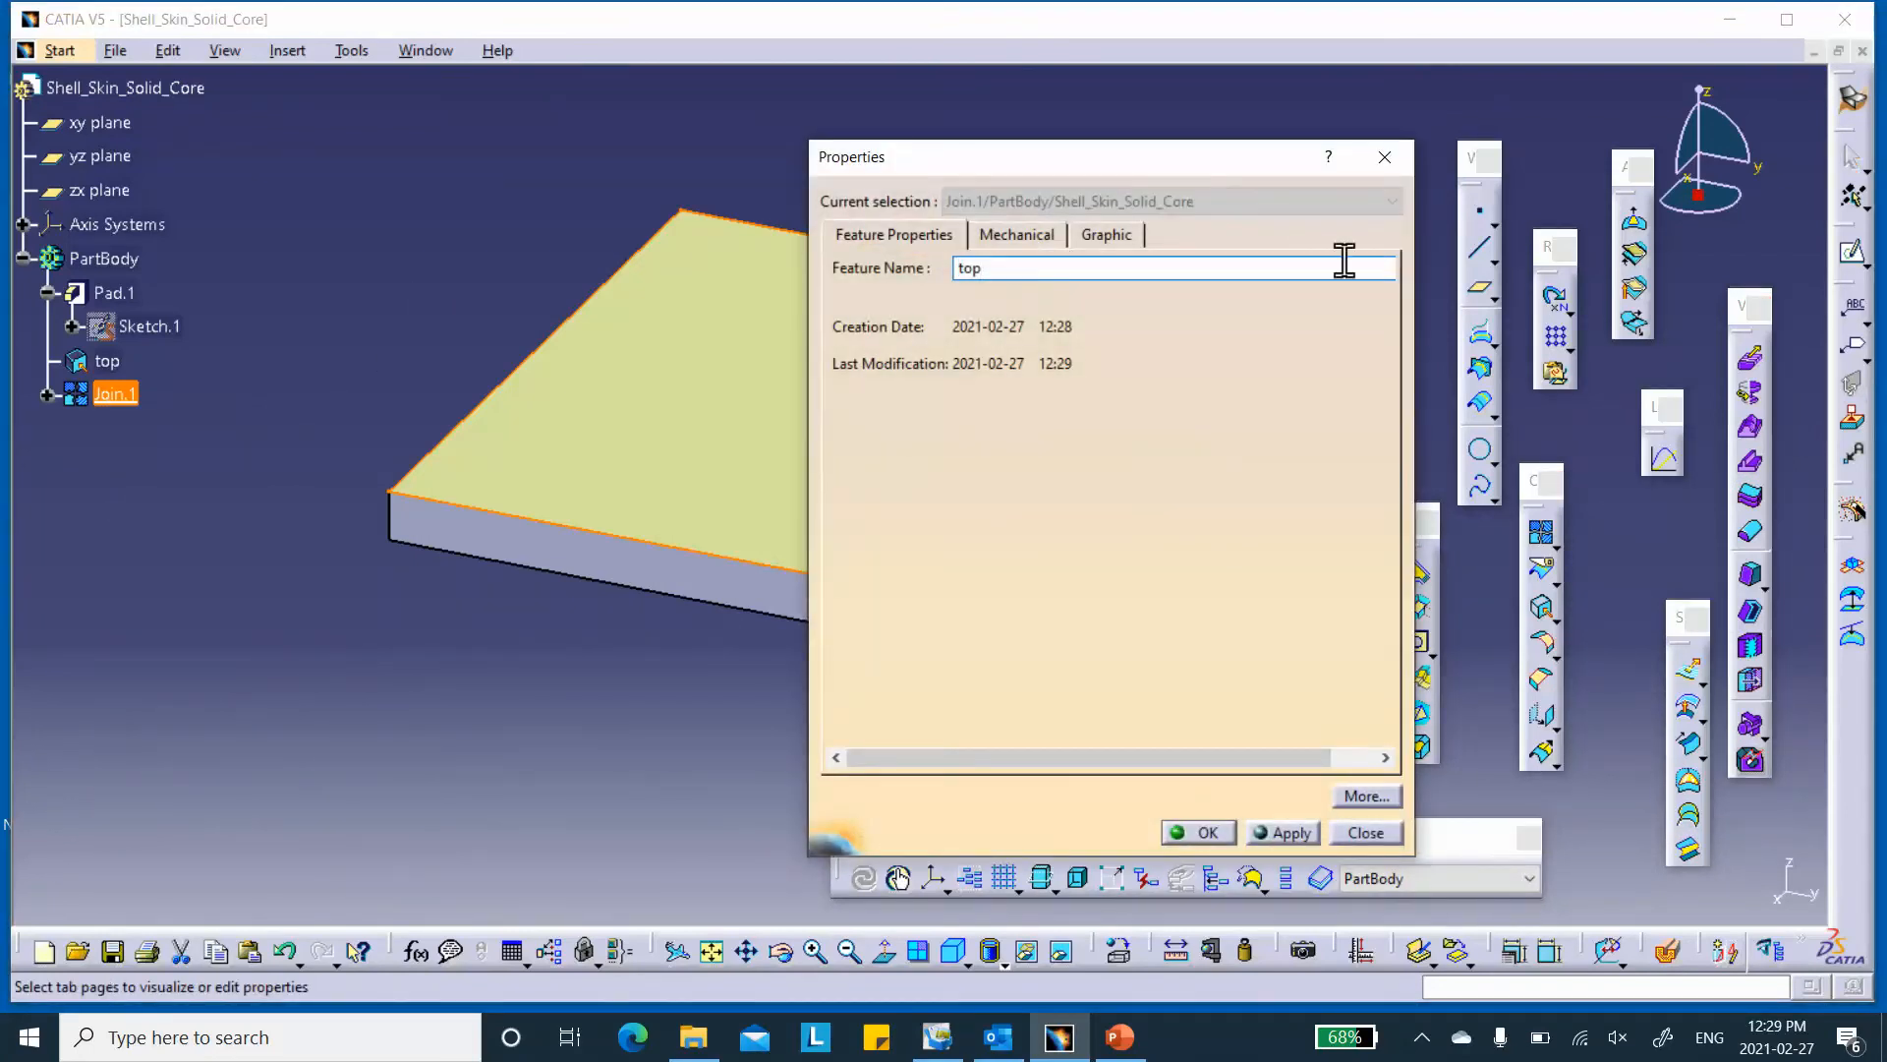
left_click(1201, 834)
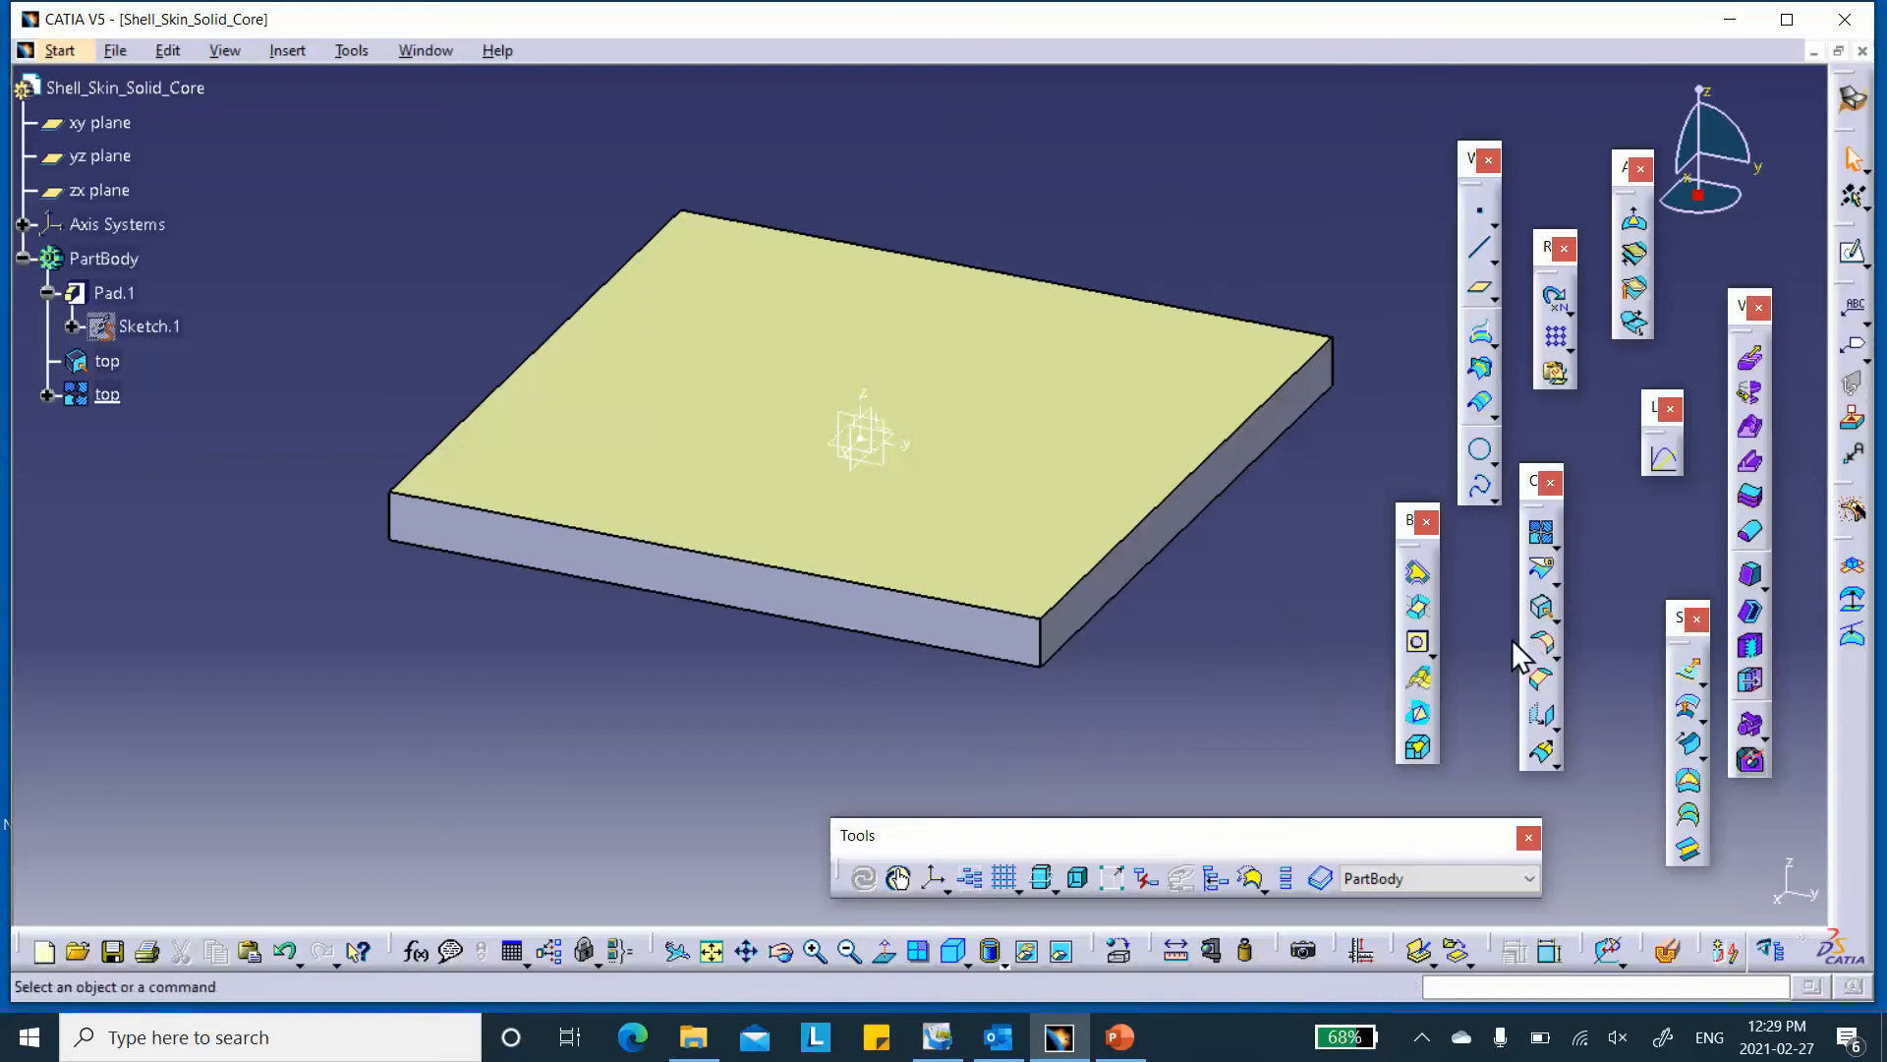
- Create a boundary around the entire edge of the joined top surface, without any limits
left_click(1557, 621)
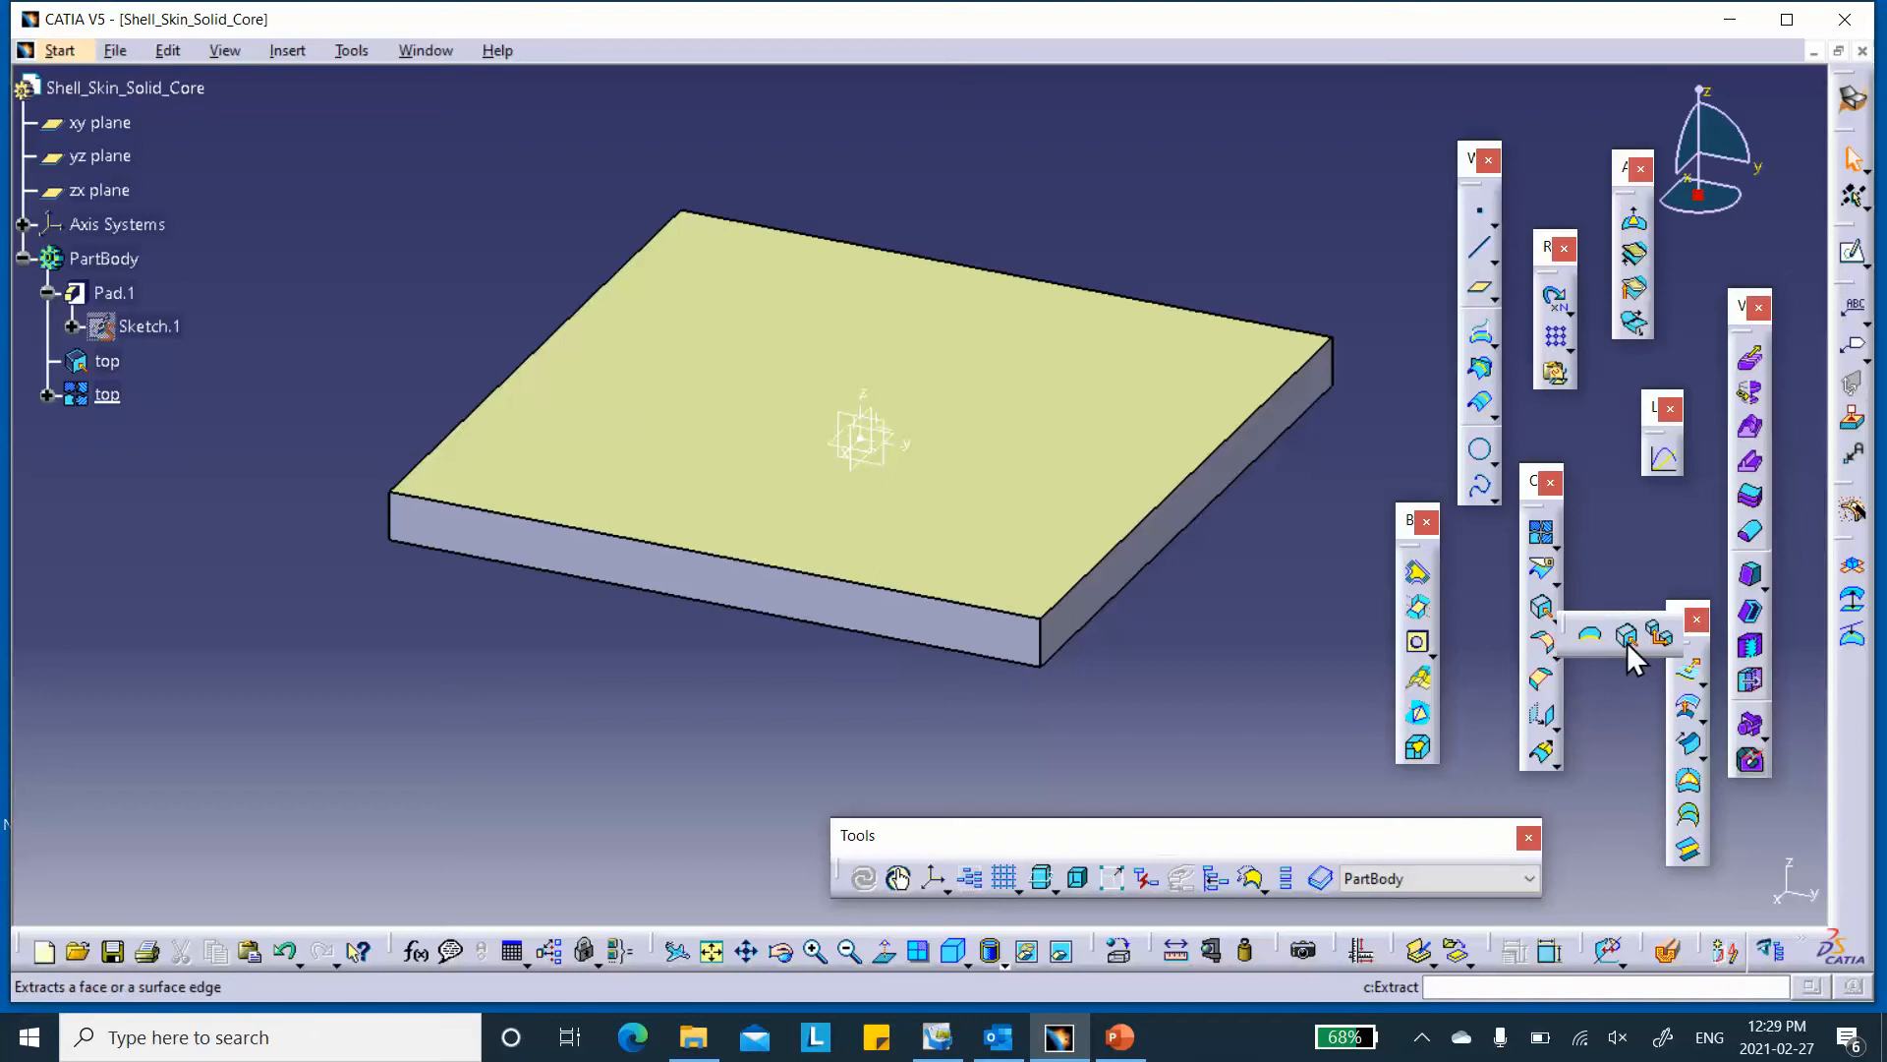
left_click(1594, 639)
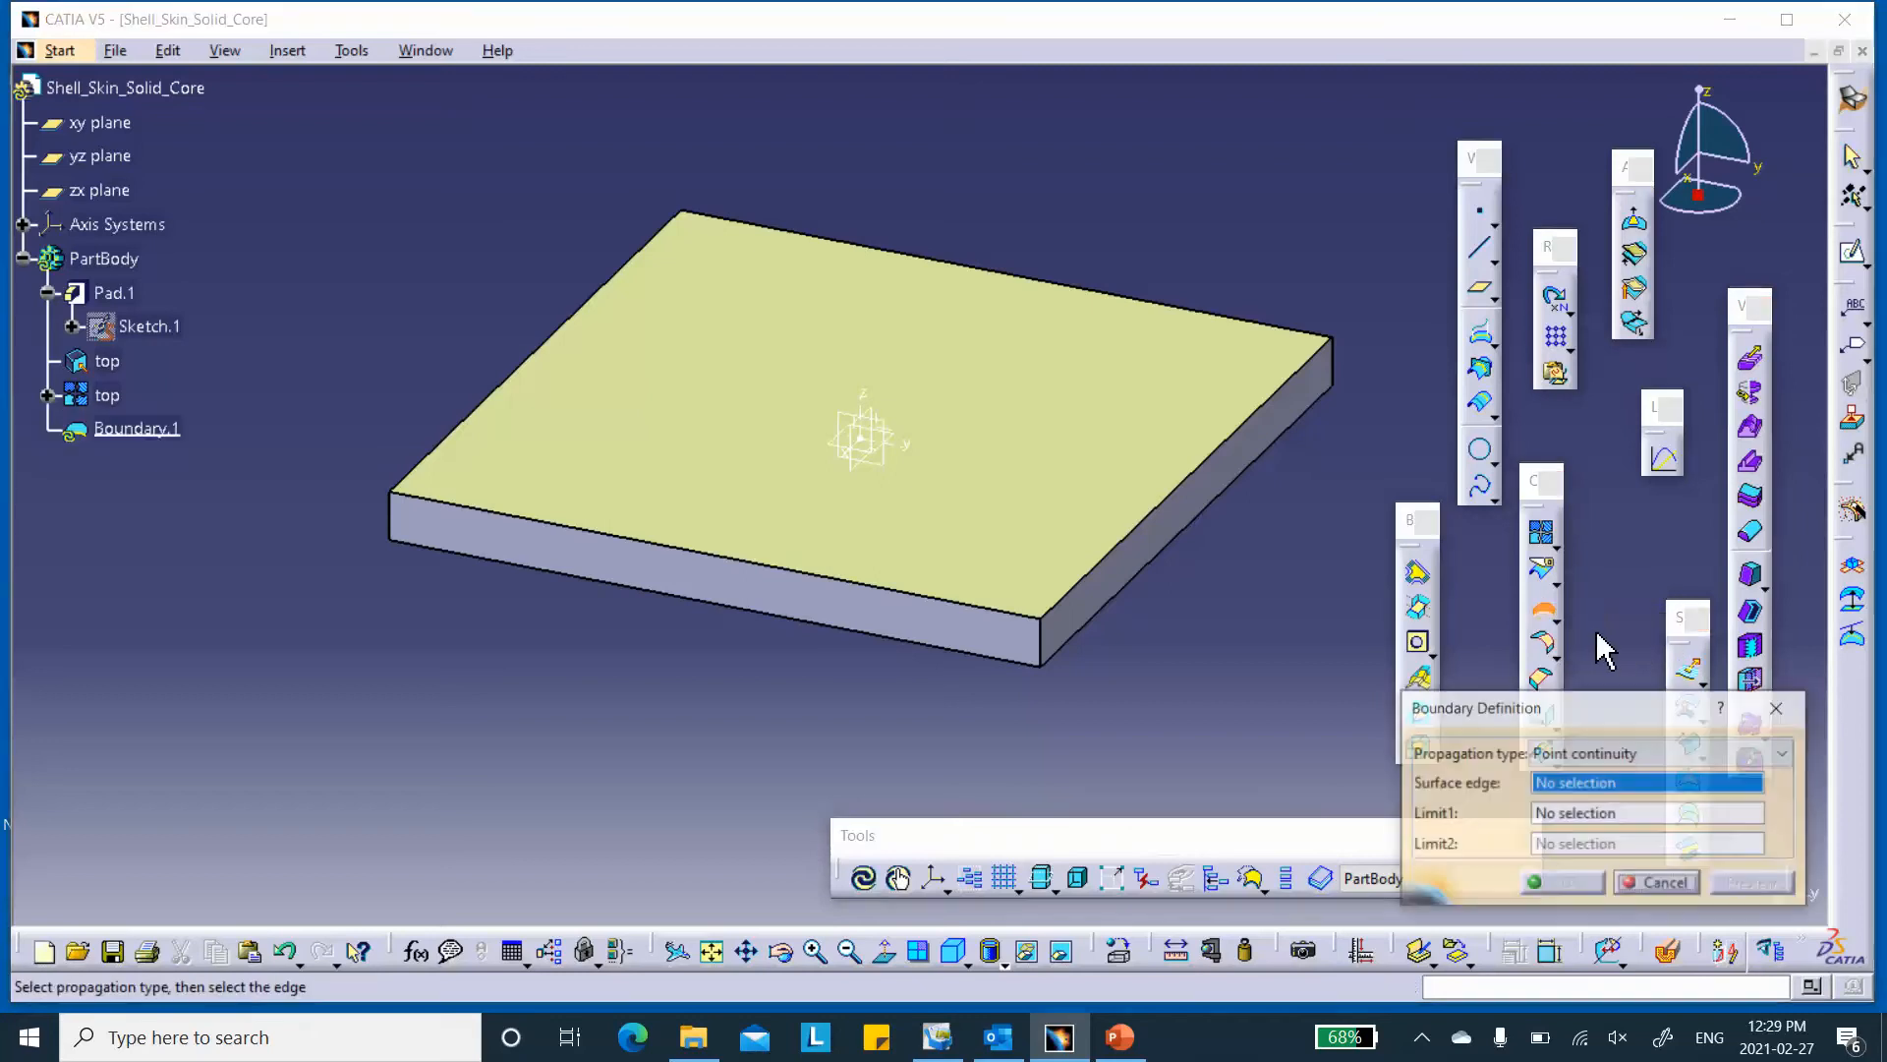
left_click(106, 395)
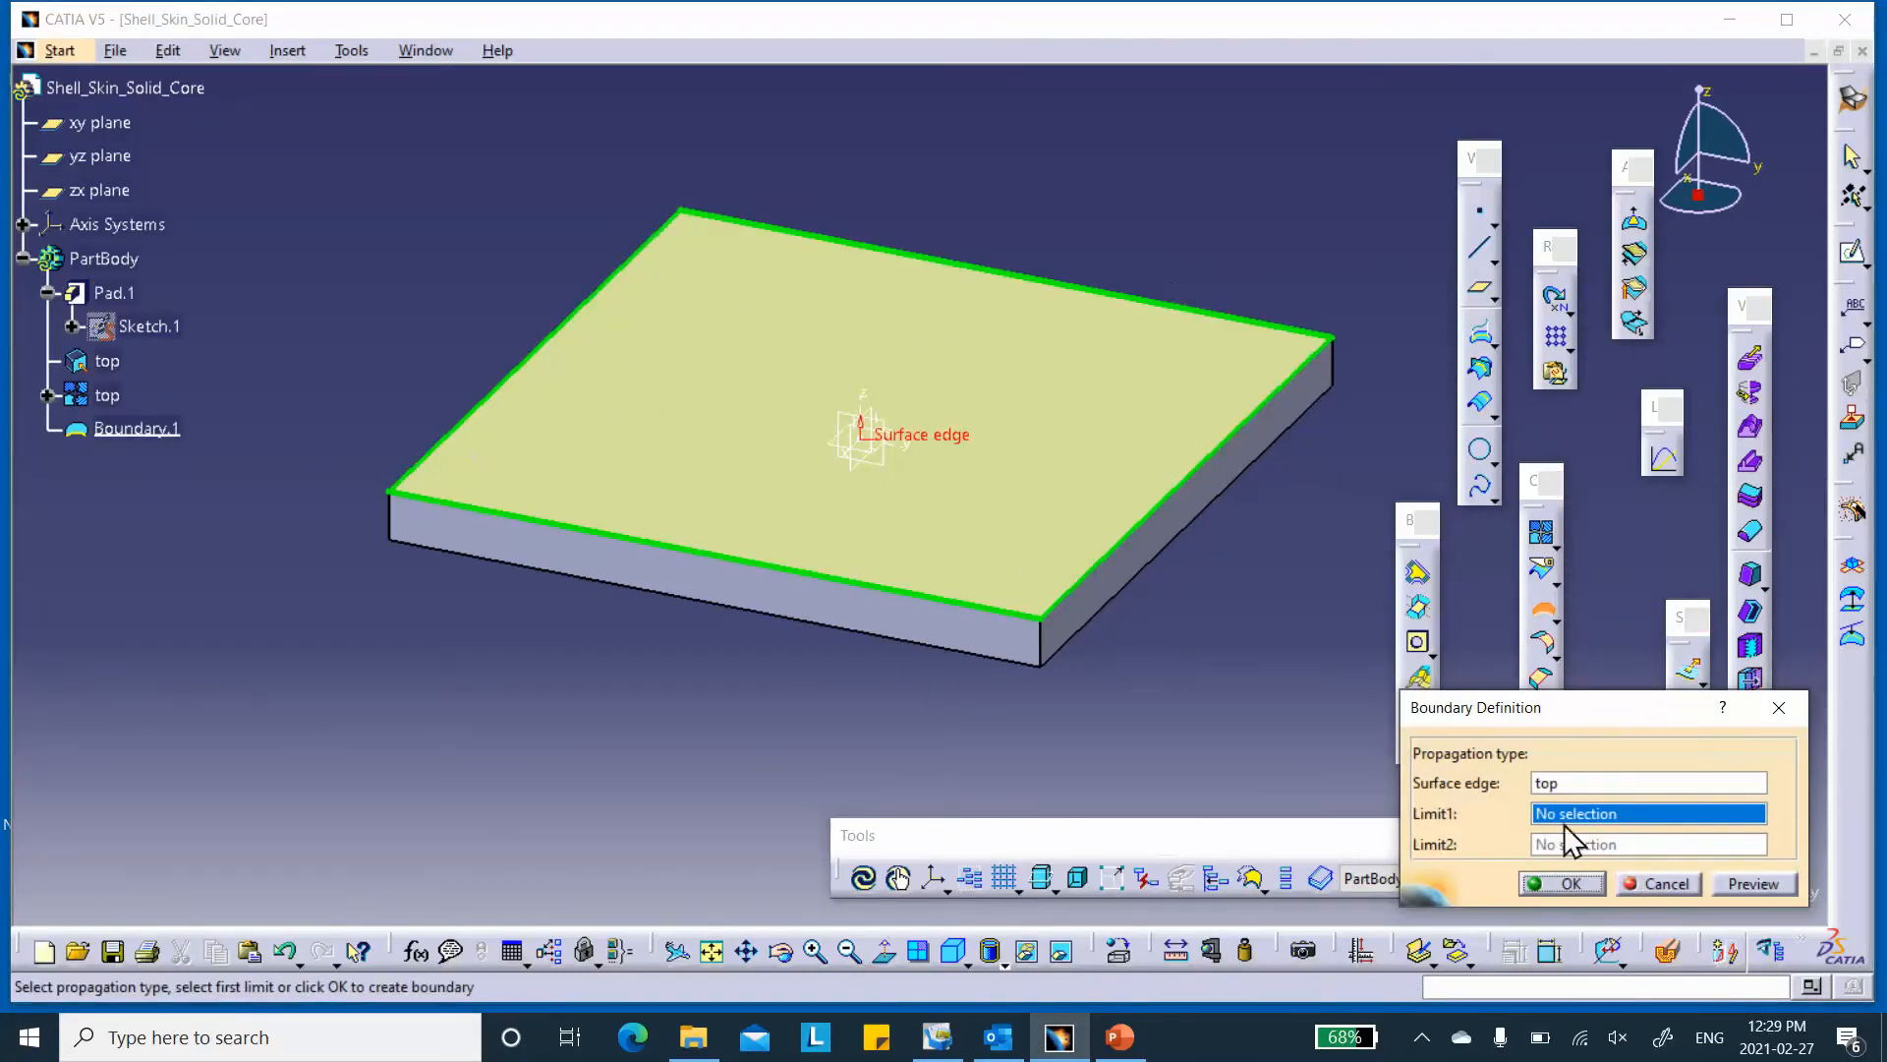
left_click(1571, 883)
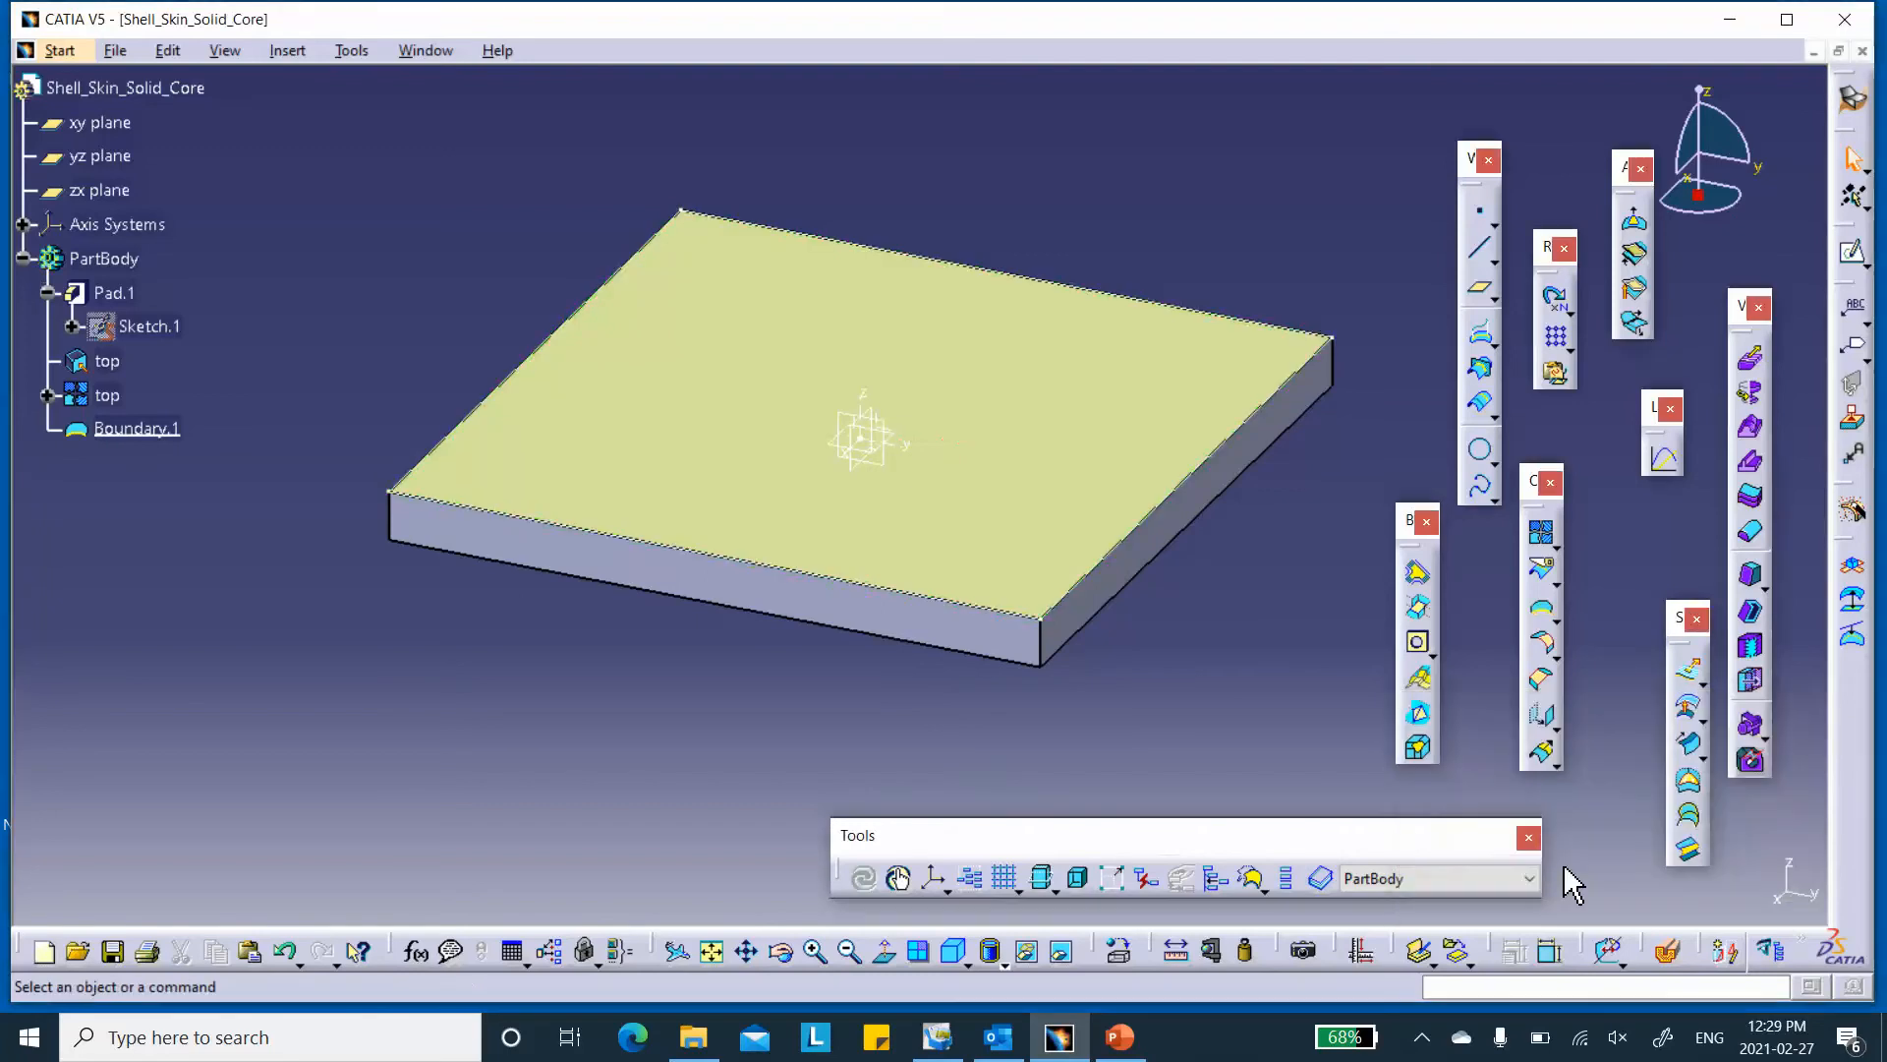
- Rename the new boundary curve of the upper surface as top-boundary
right_click(118, 430)
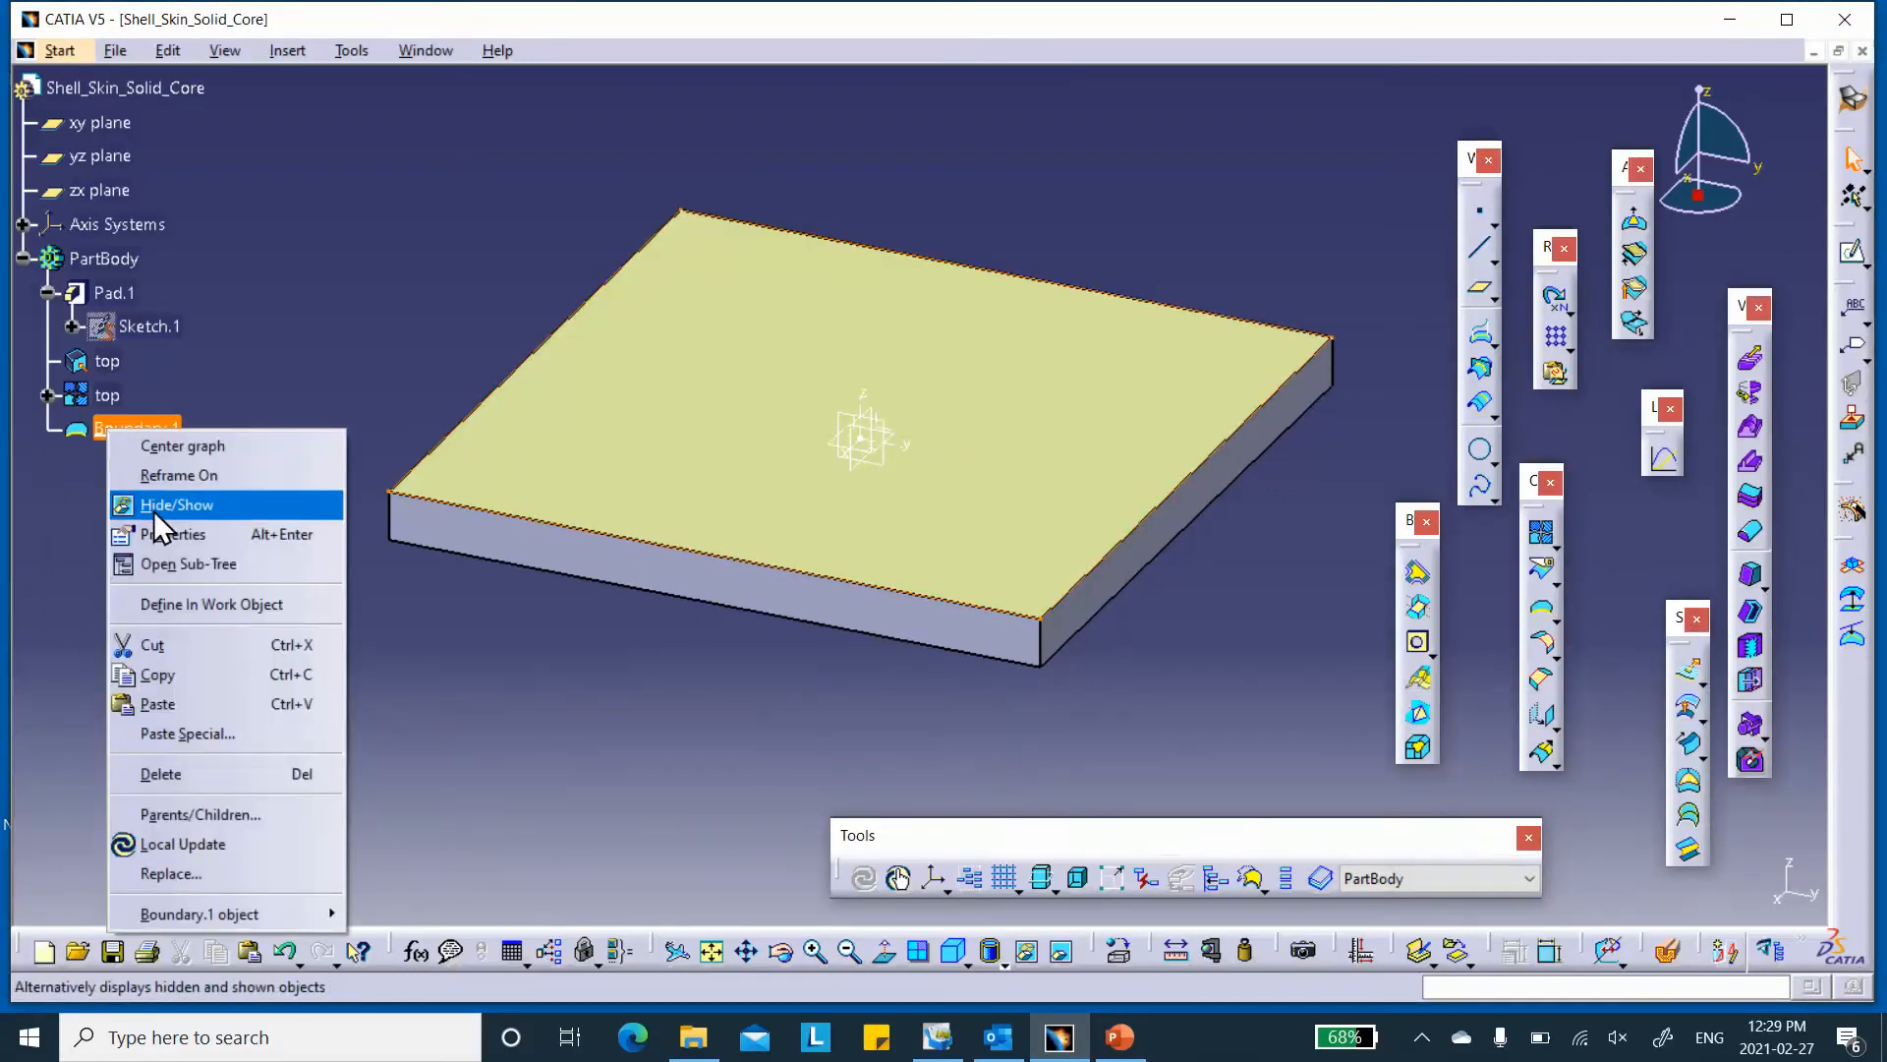
left_click(152, 536)
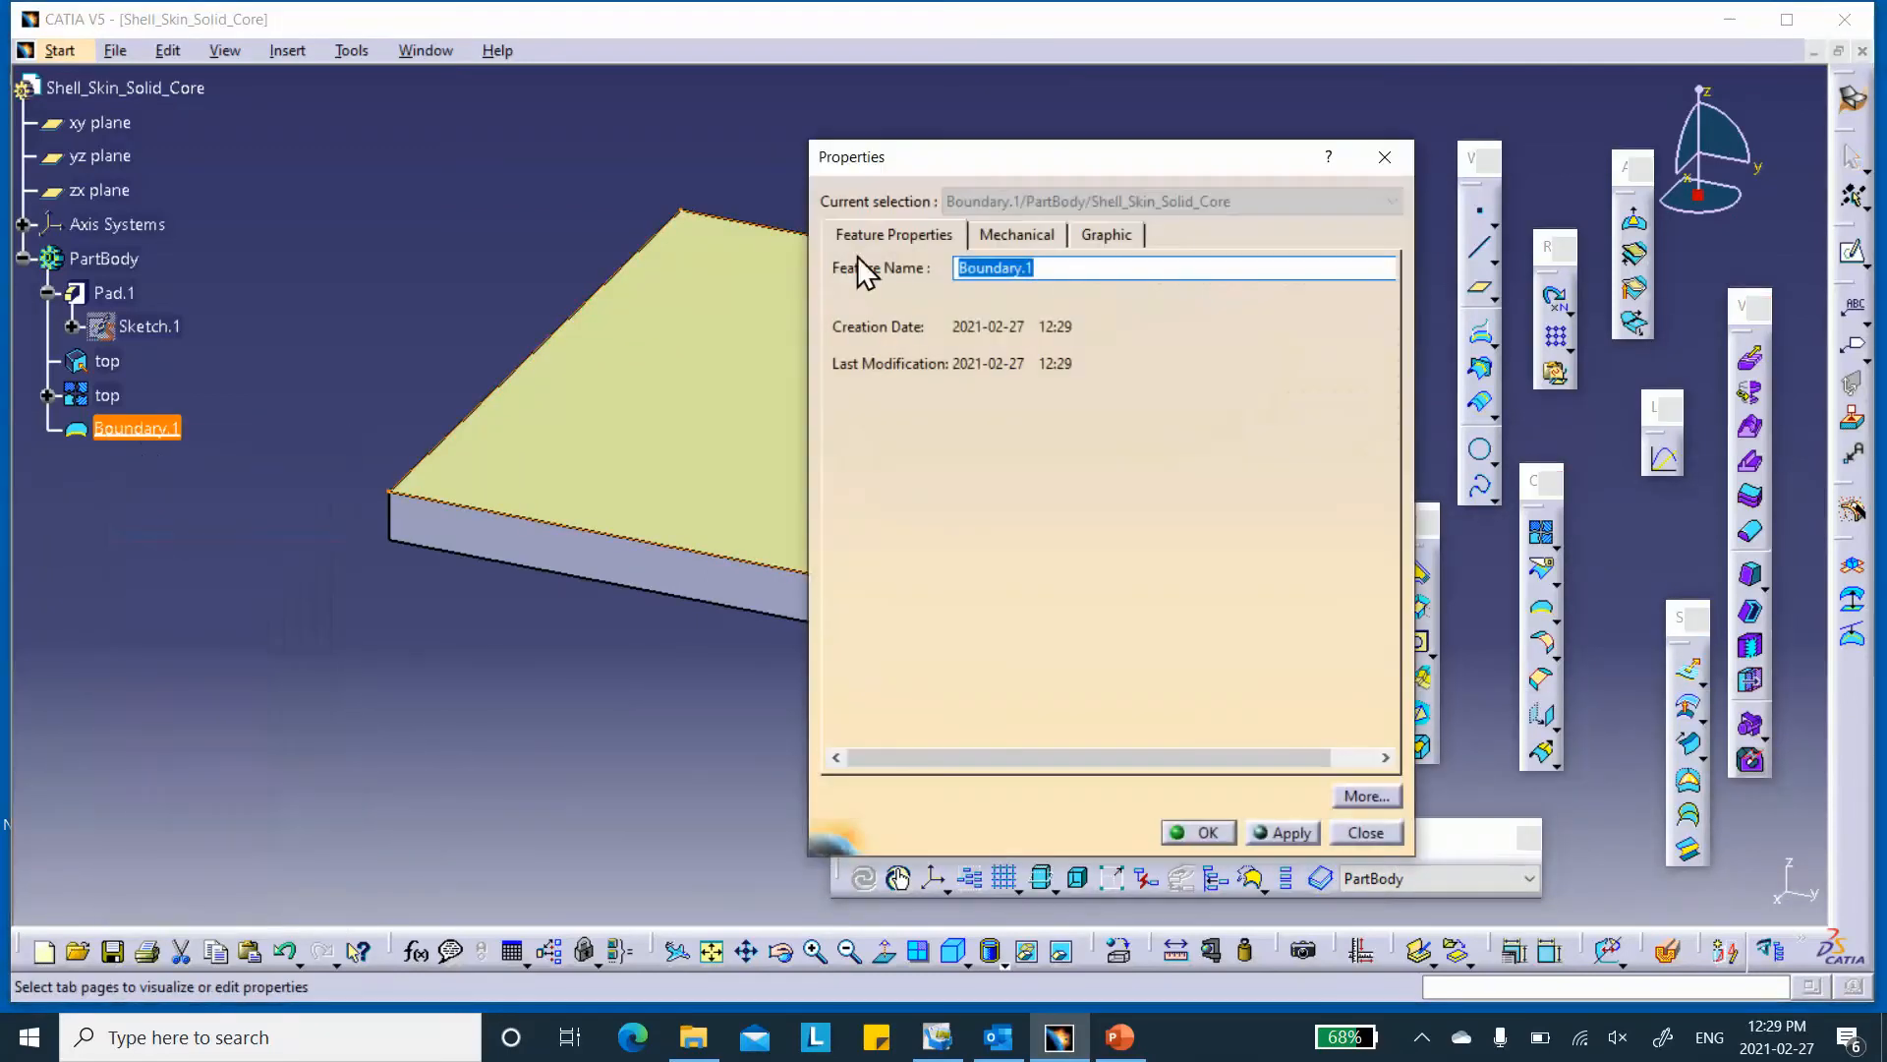
left_click(963, 266)
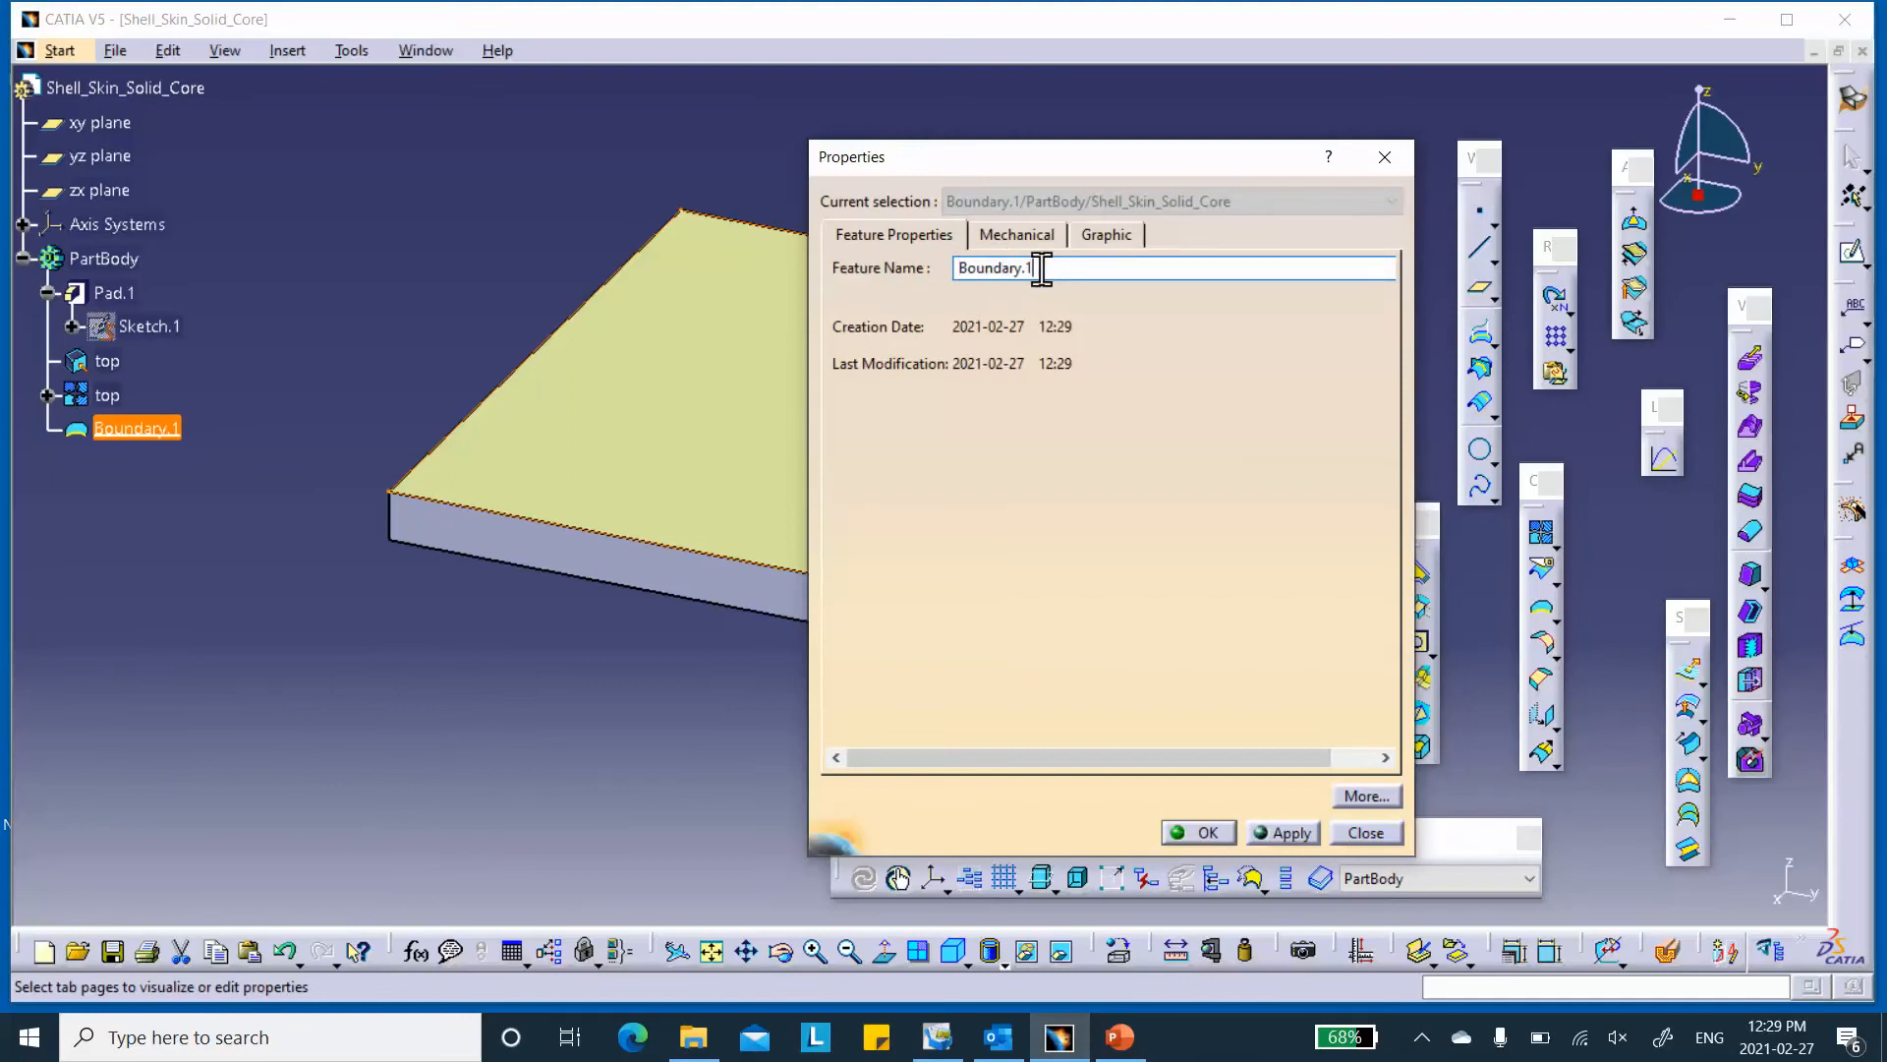
left_click_drag(1019, 266, 912, 273)
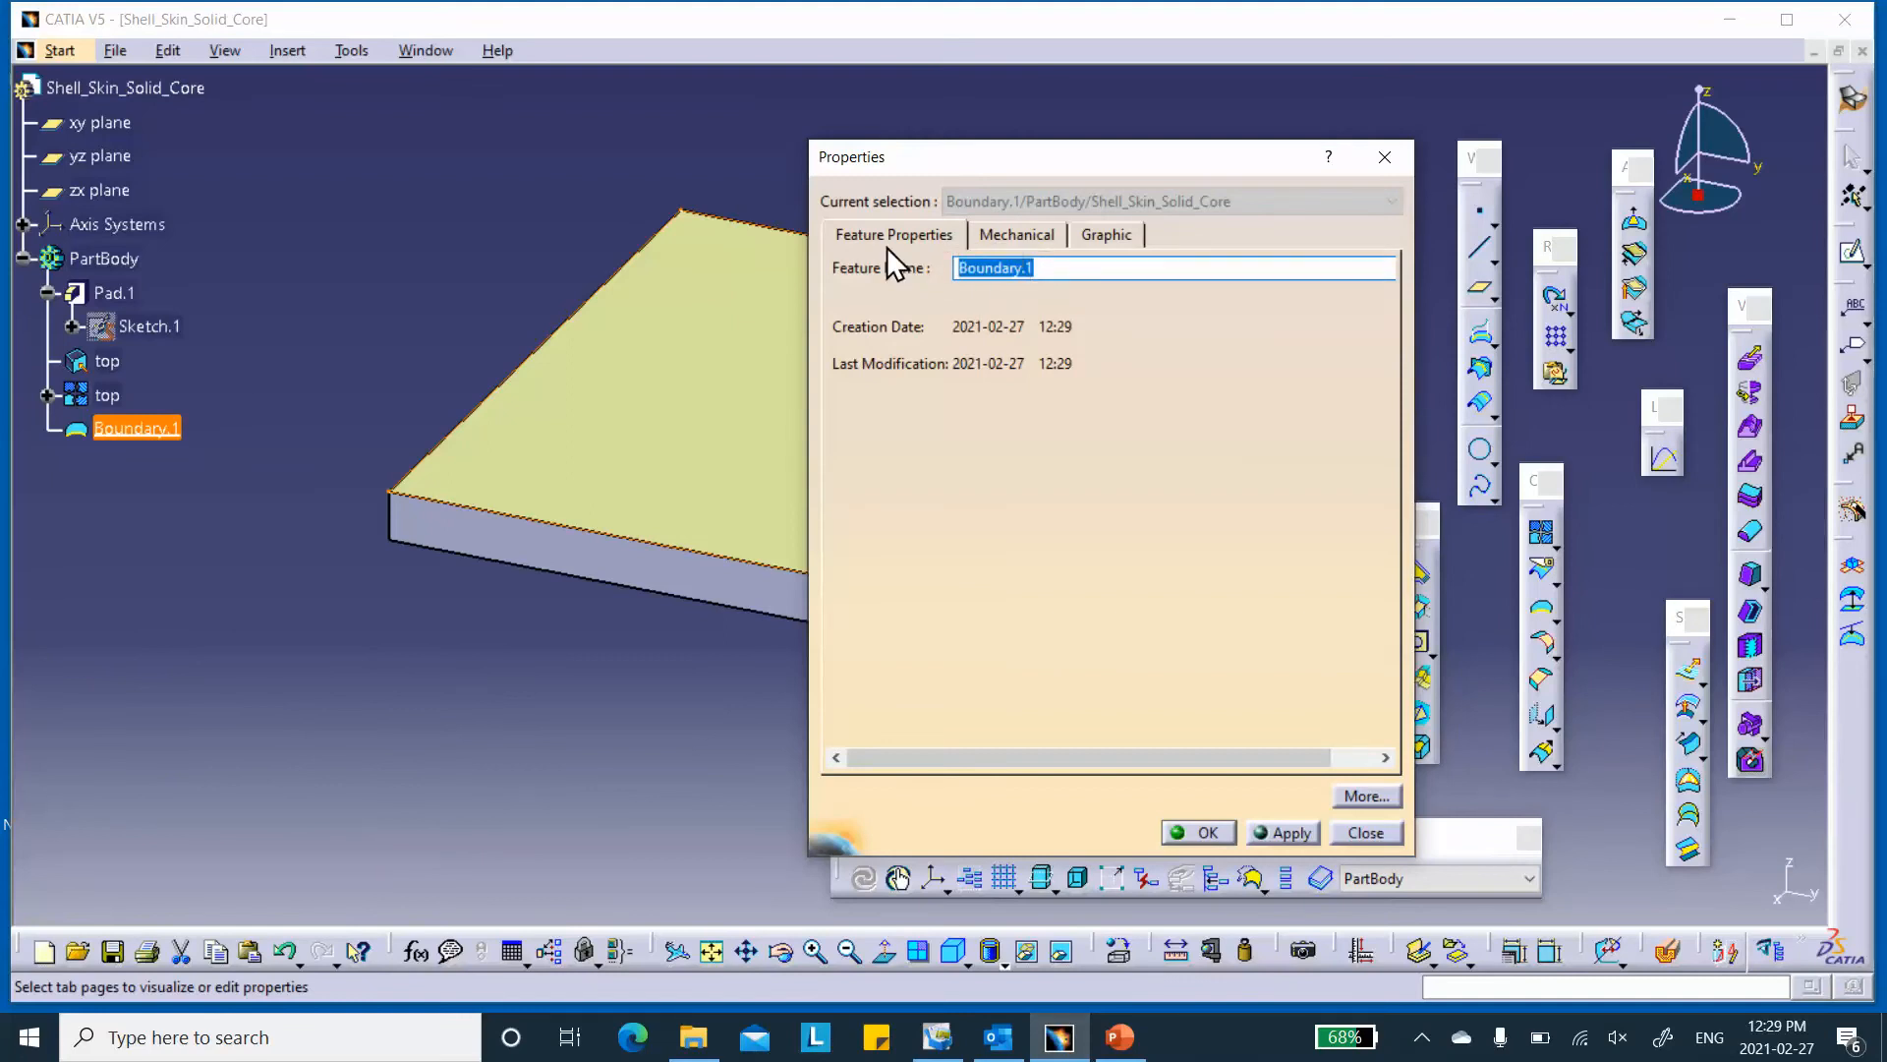
type("top-b")
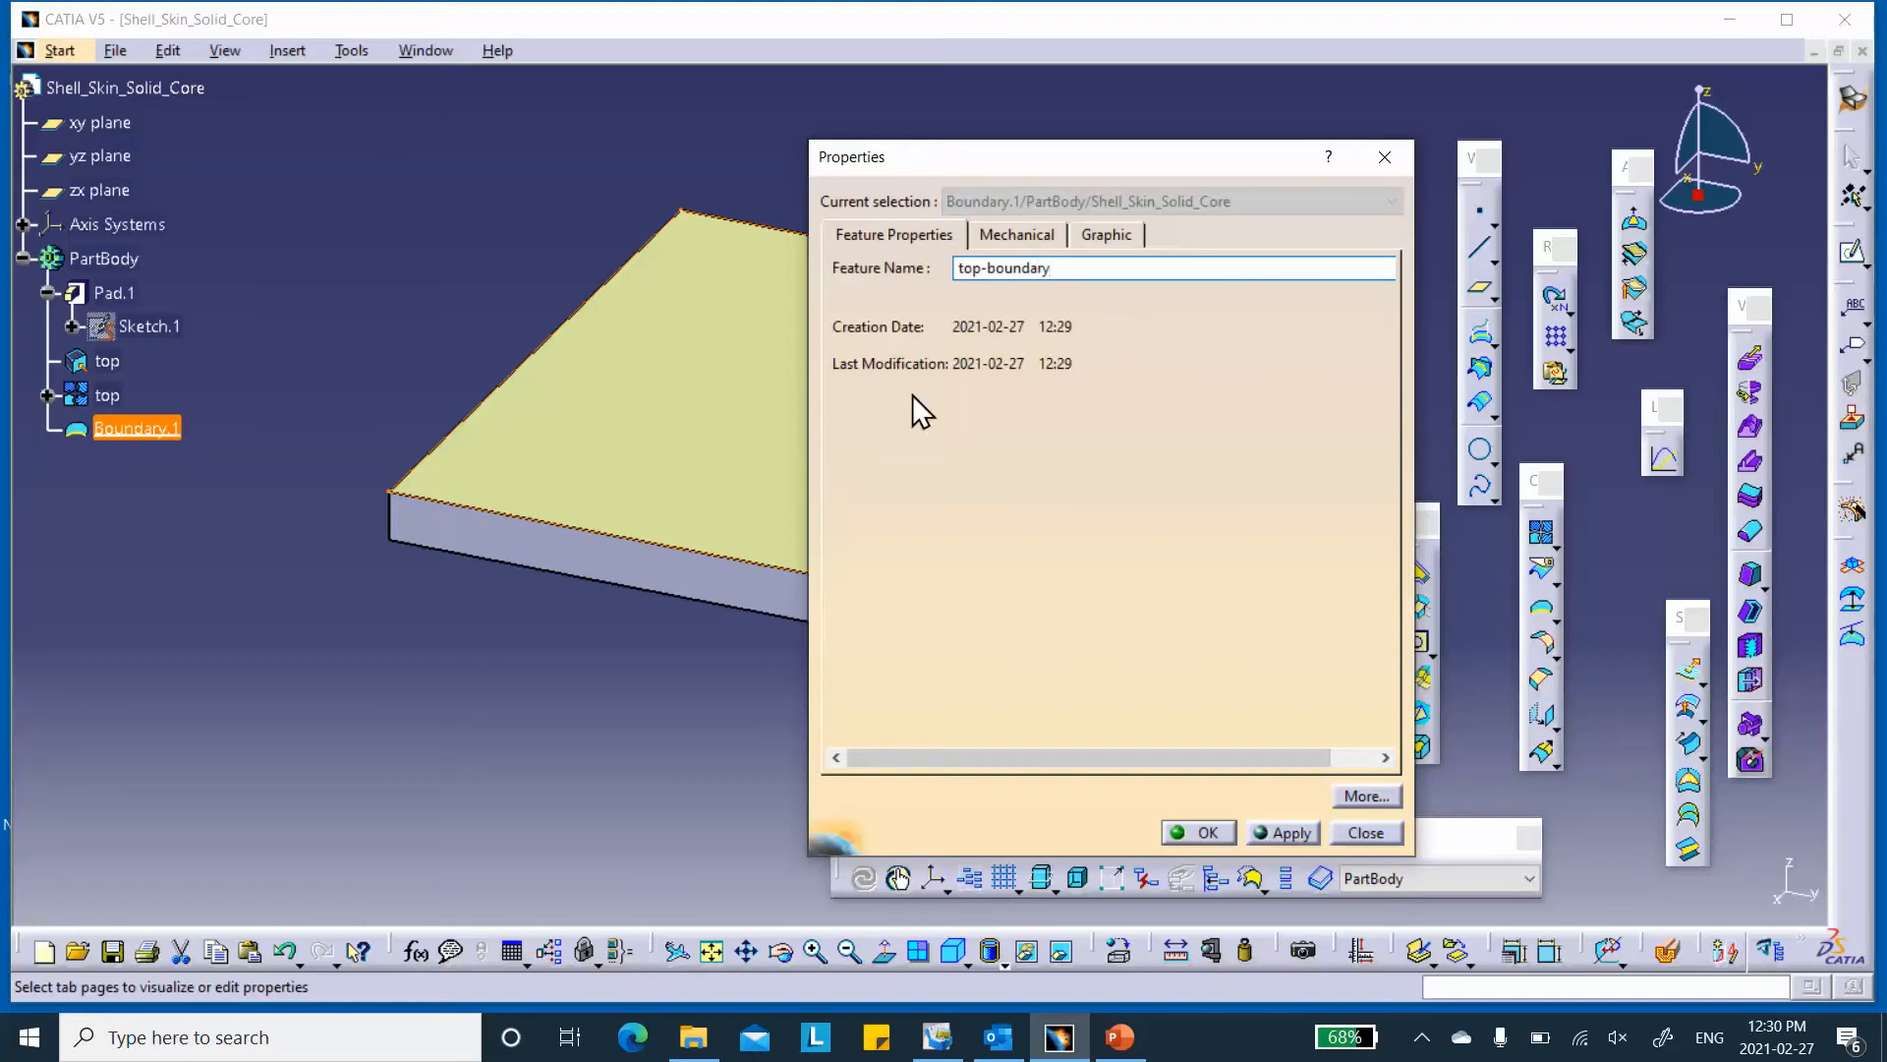
left_click(1209, 835)
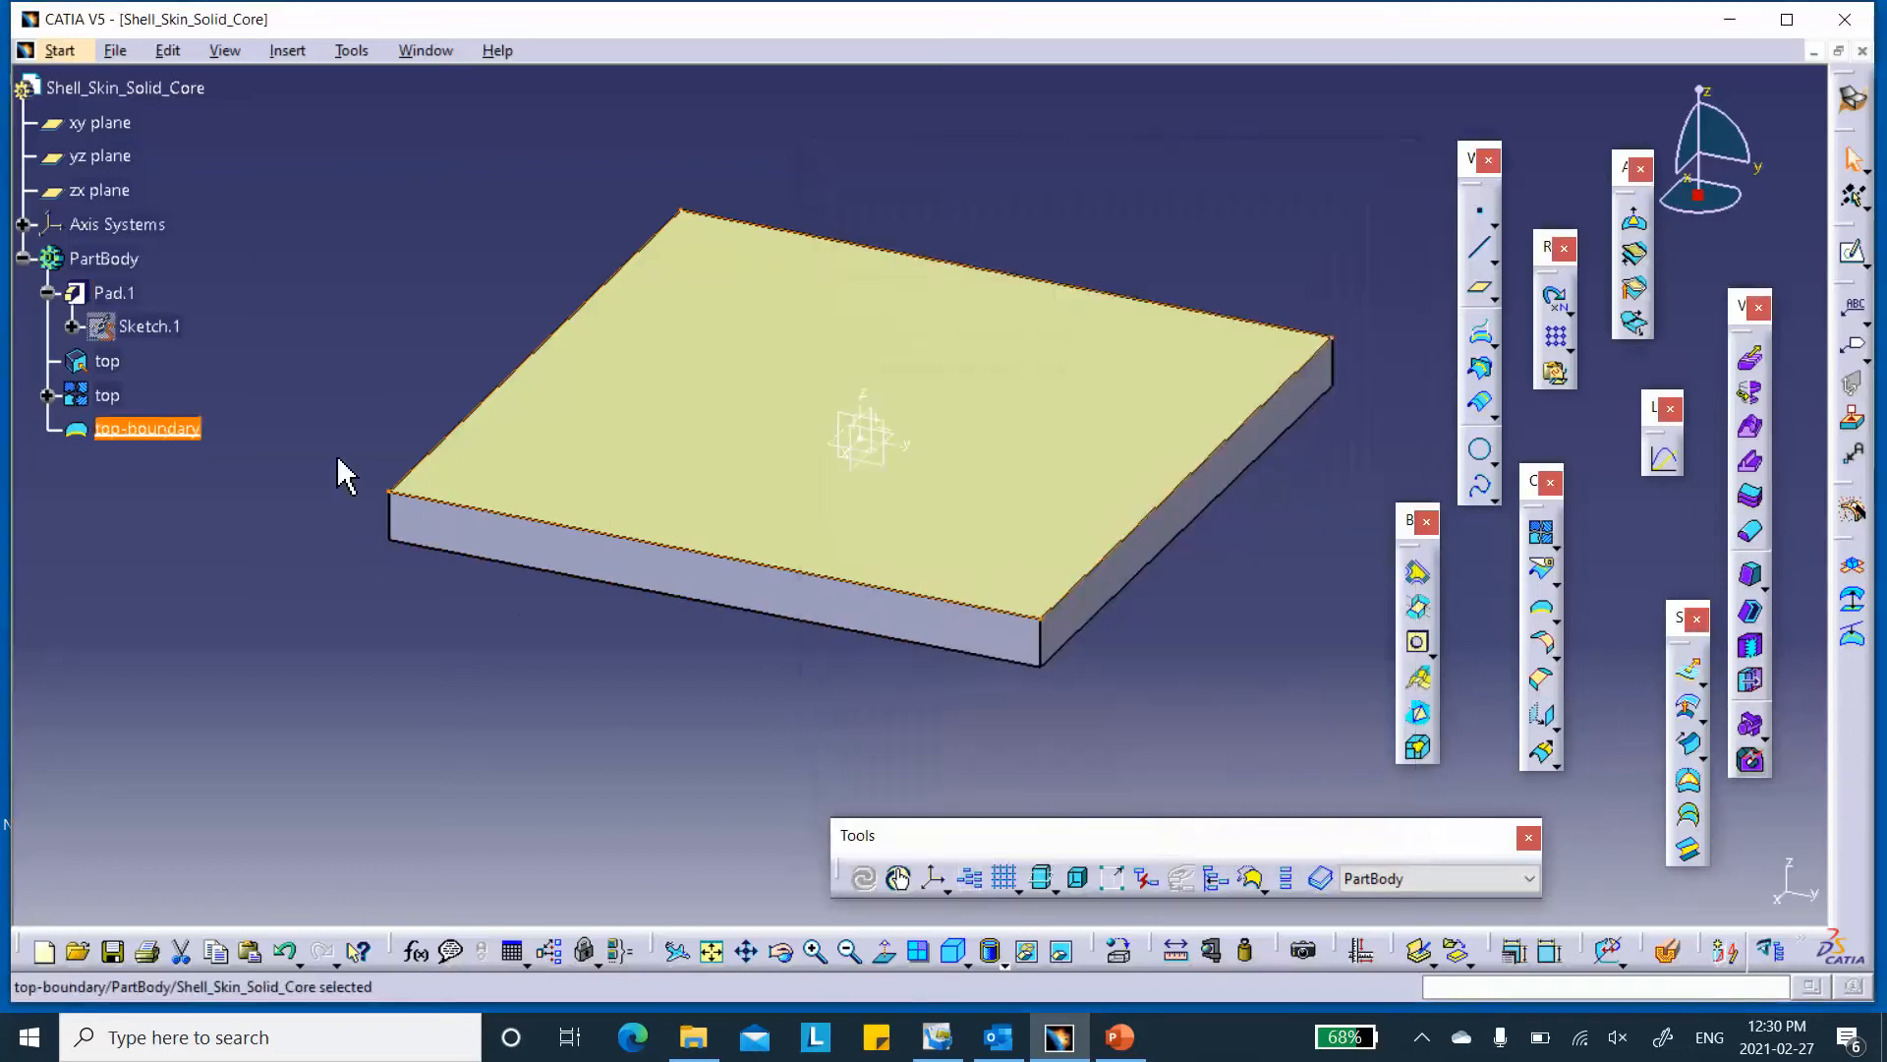
left_click(258, 462)
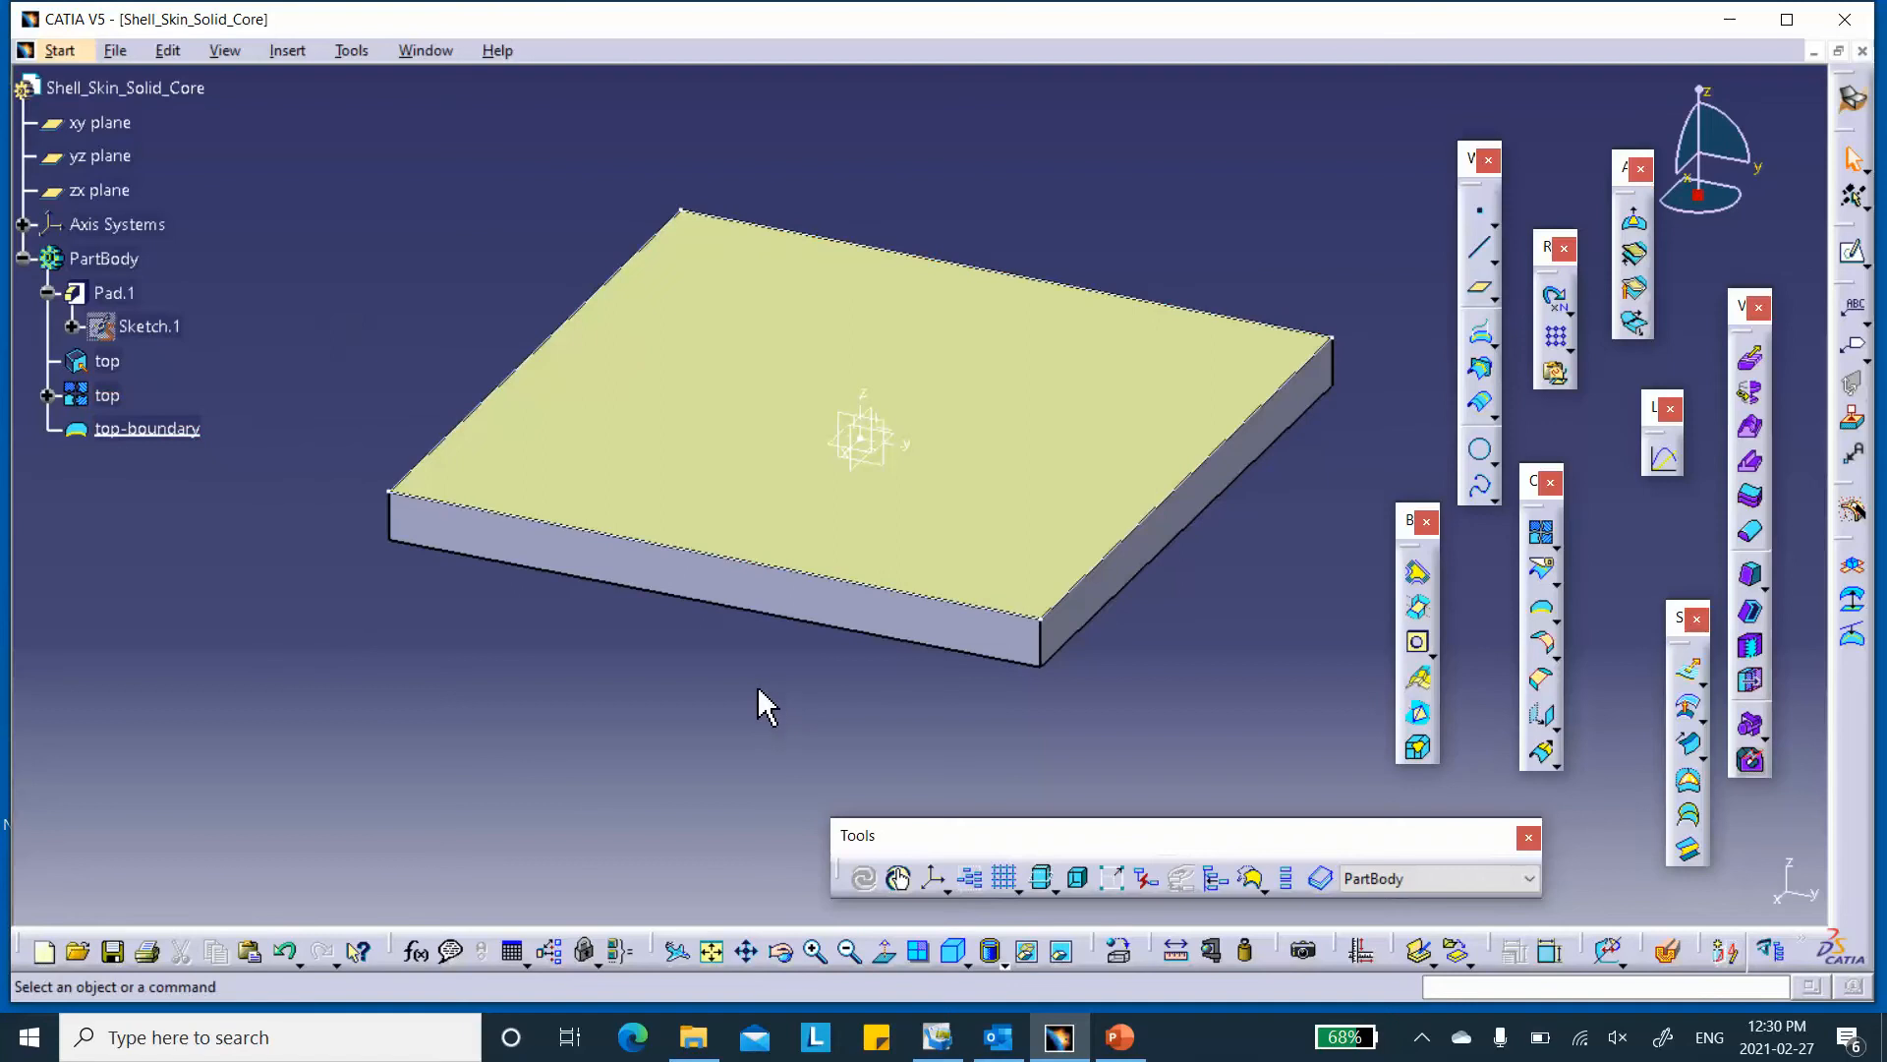
- Extract the plate's lower face with no propagation
middle_click_drag(768, 706, 826, 388)
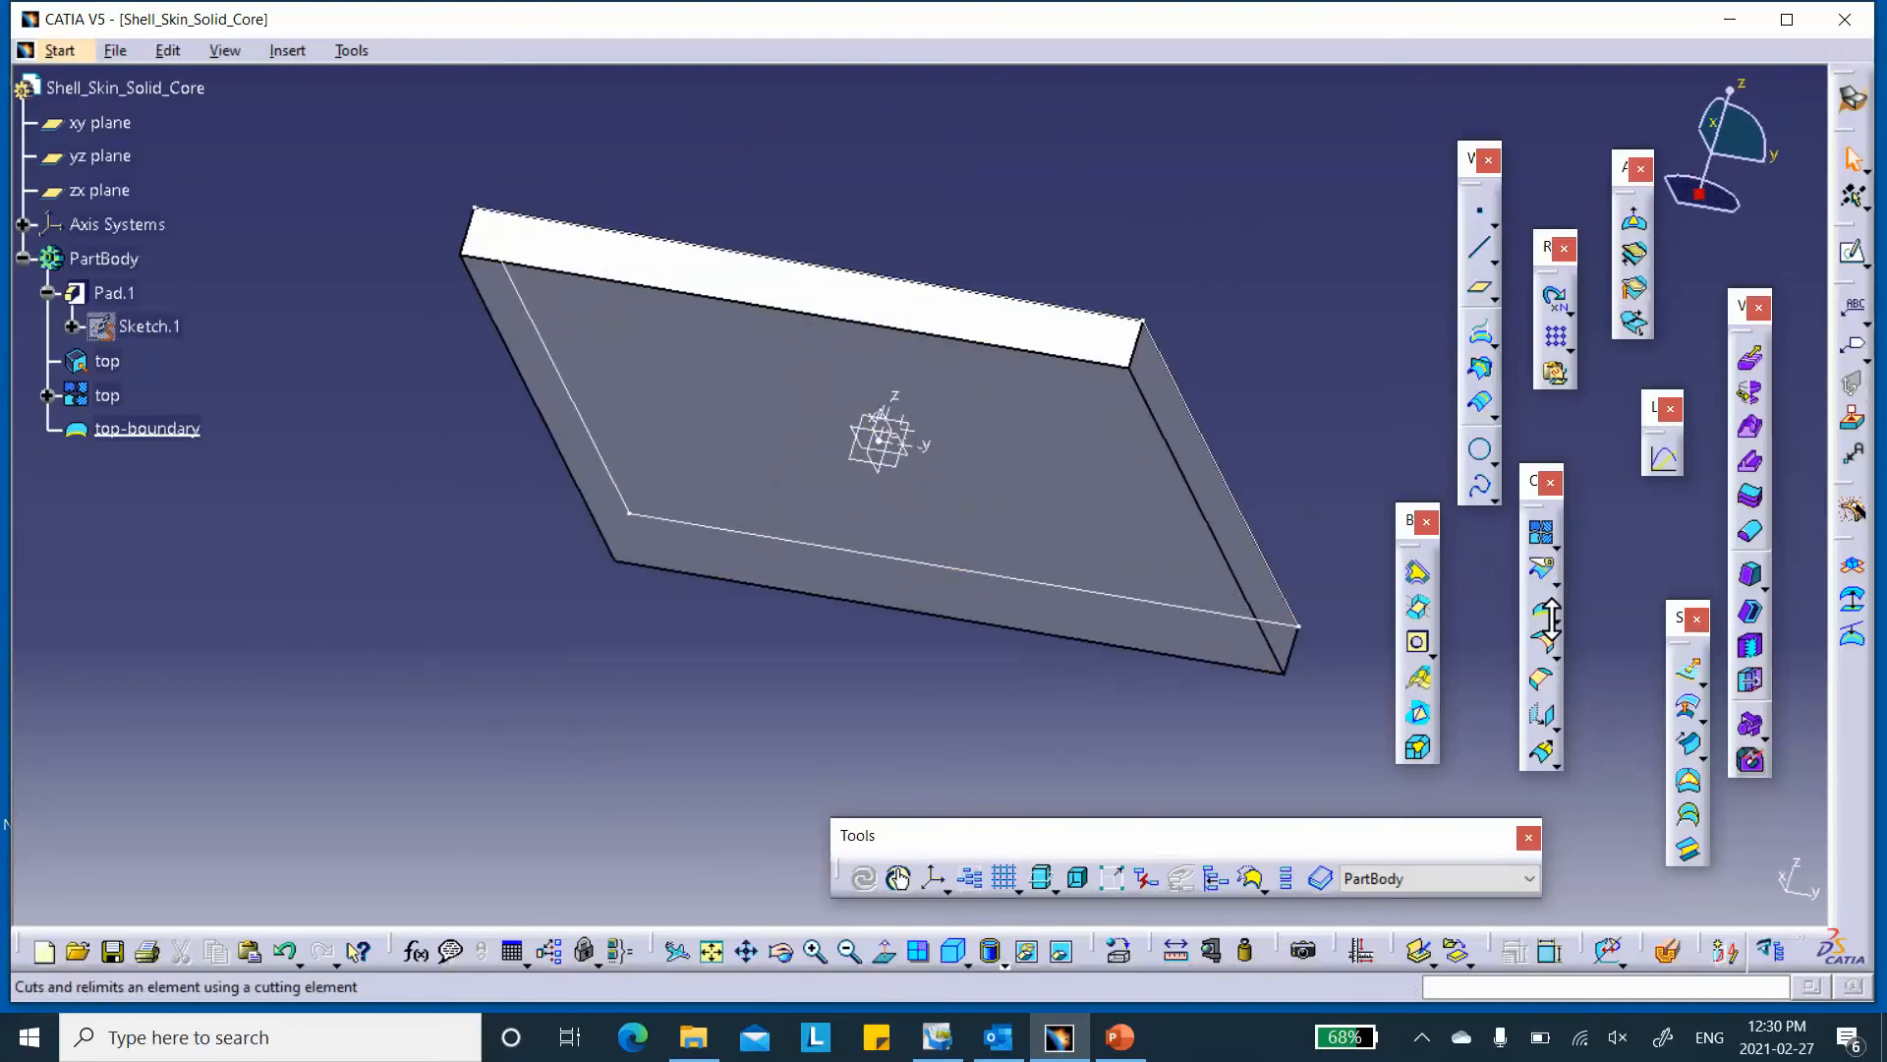
left_click(1556, 655)
left_click(1622, 645)
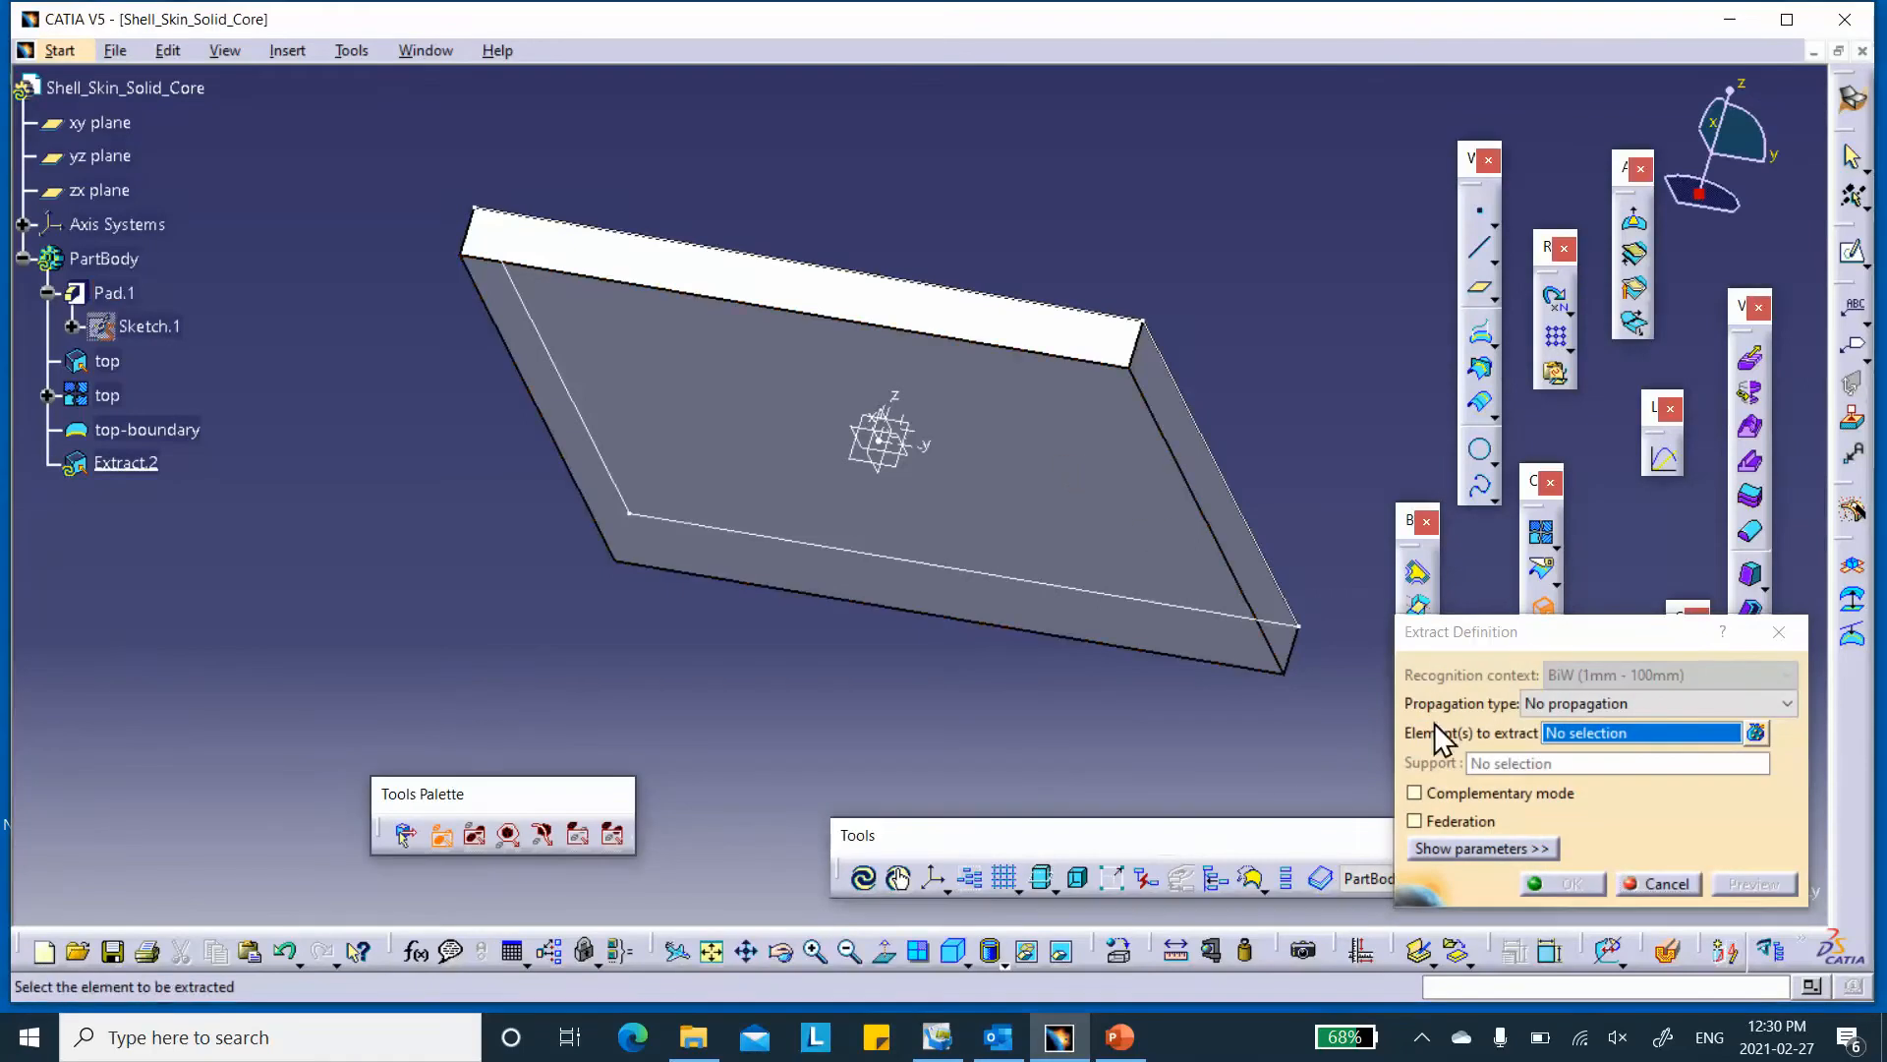
left_click(1058, 534)
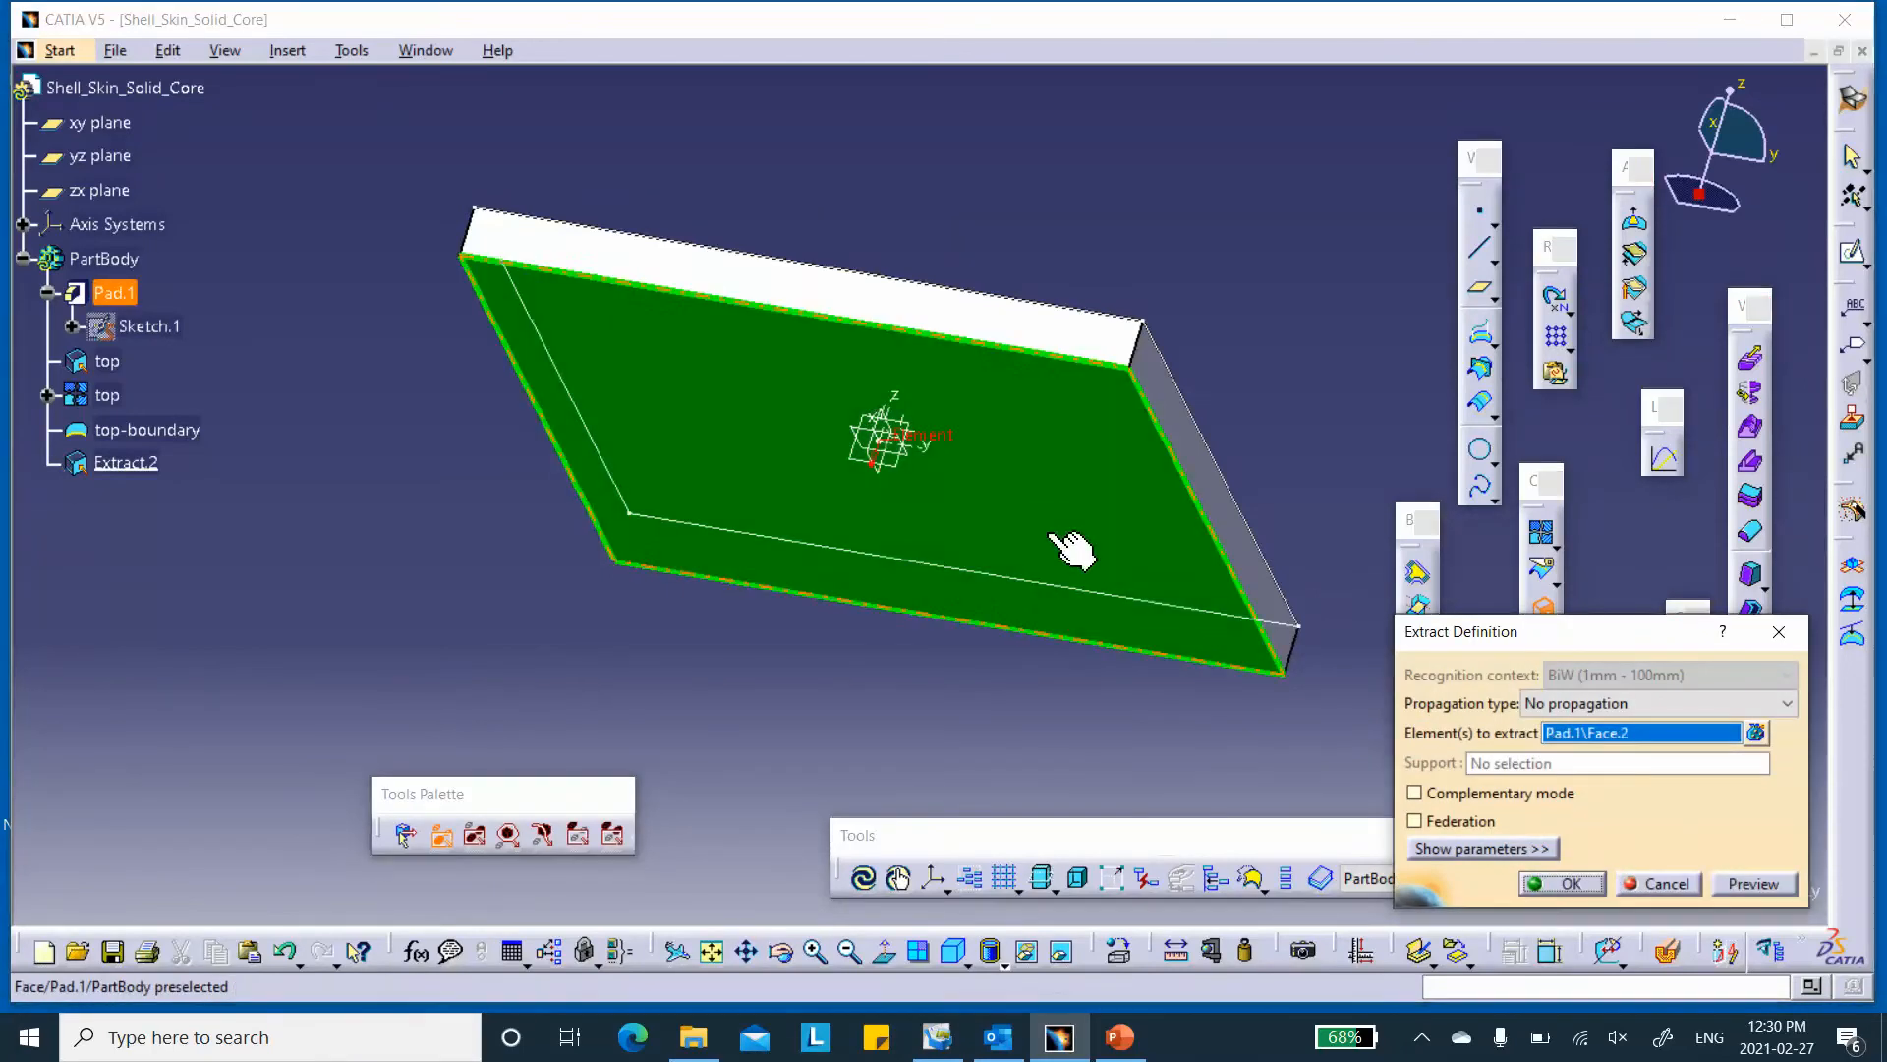
left_click(1565, 882)
- Rename the extracted lower-face surface as bot
right_click(153, 464)
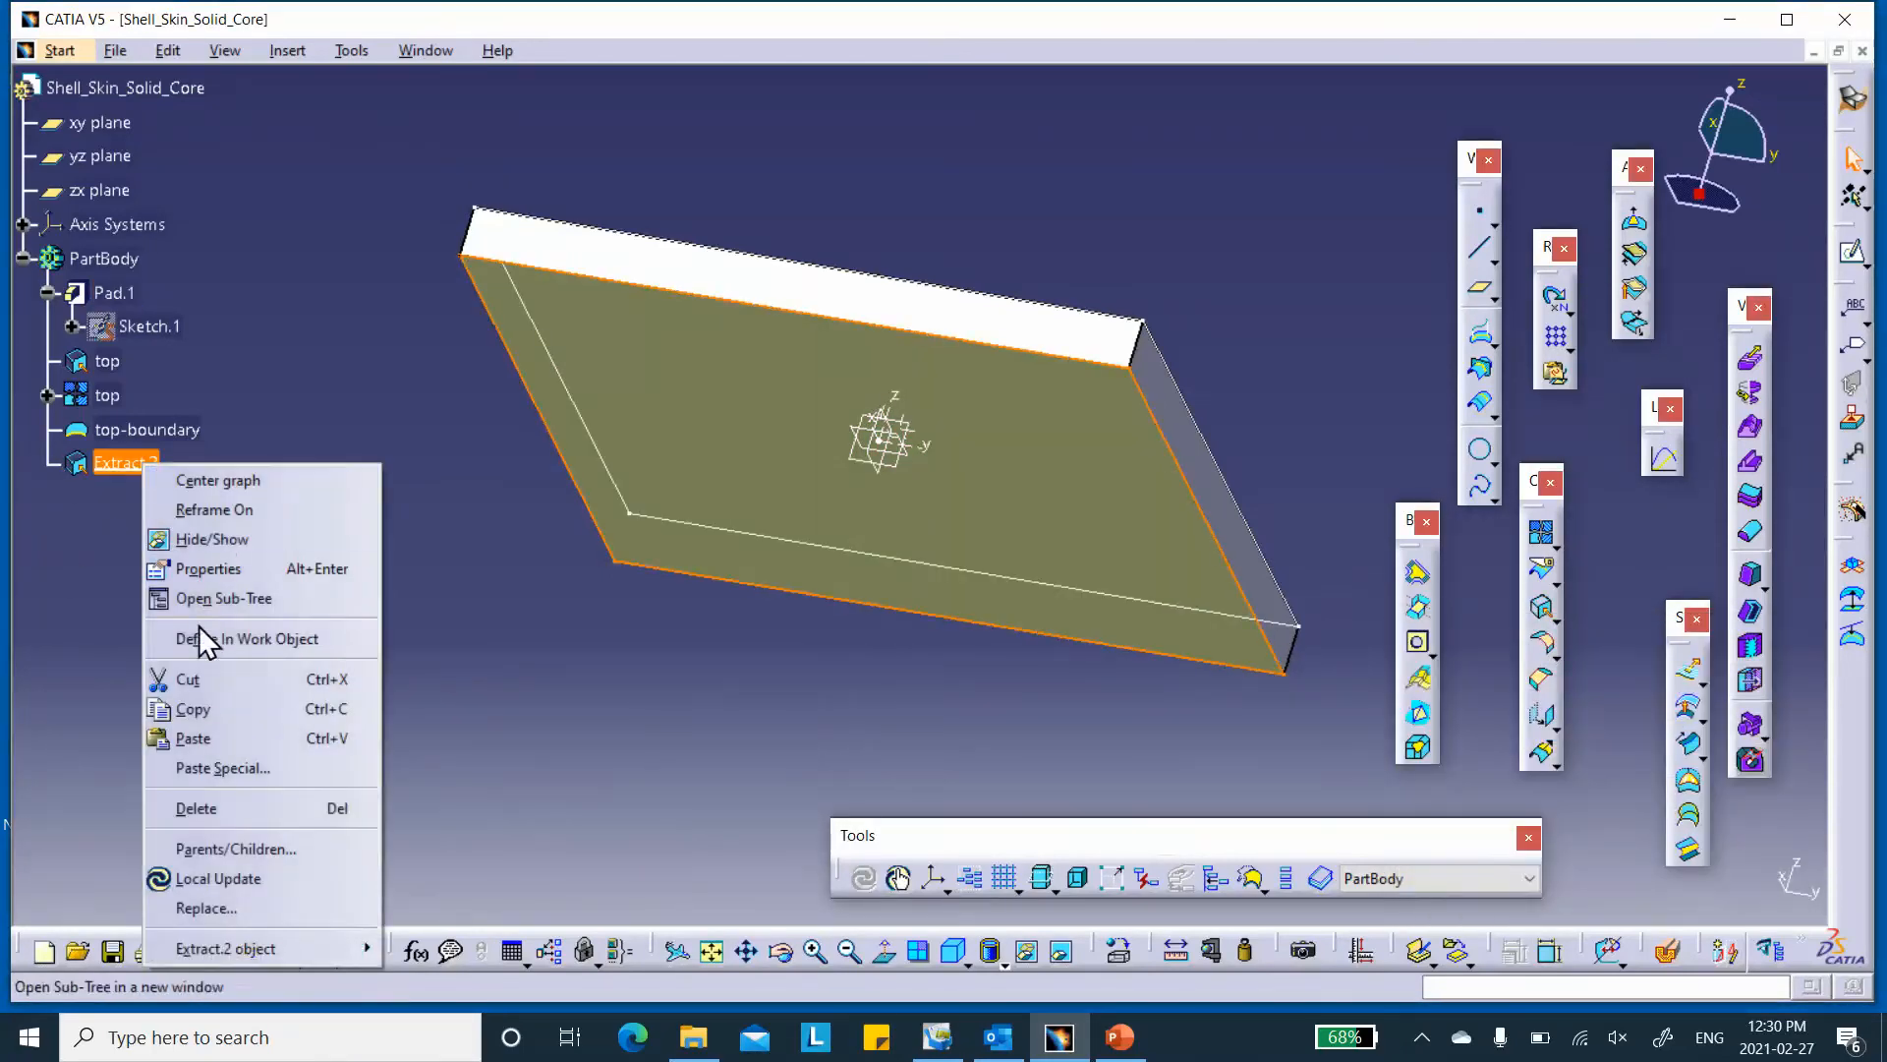
left_click(207, 565)
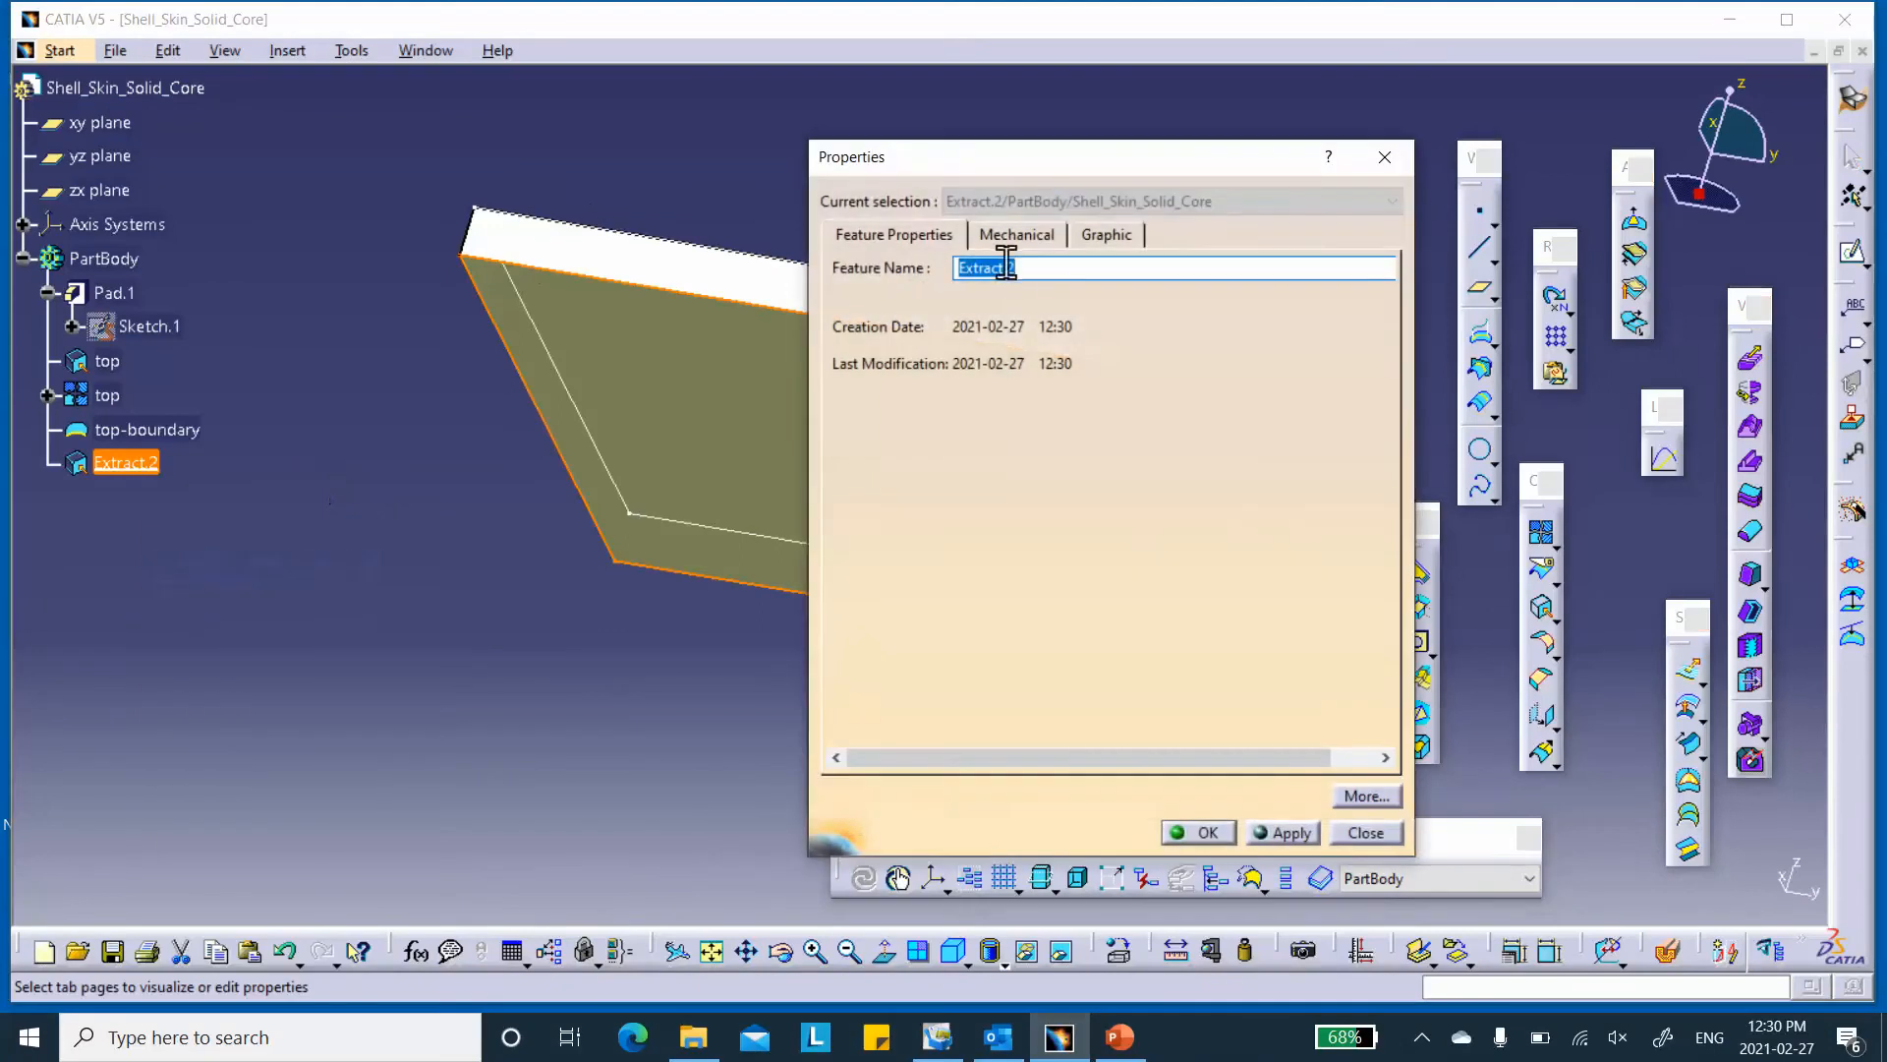
type("bot")
left_click(1207, 834)
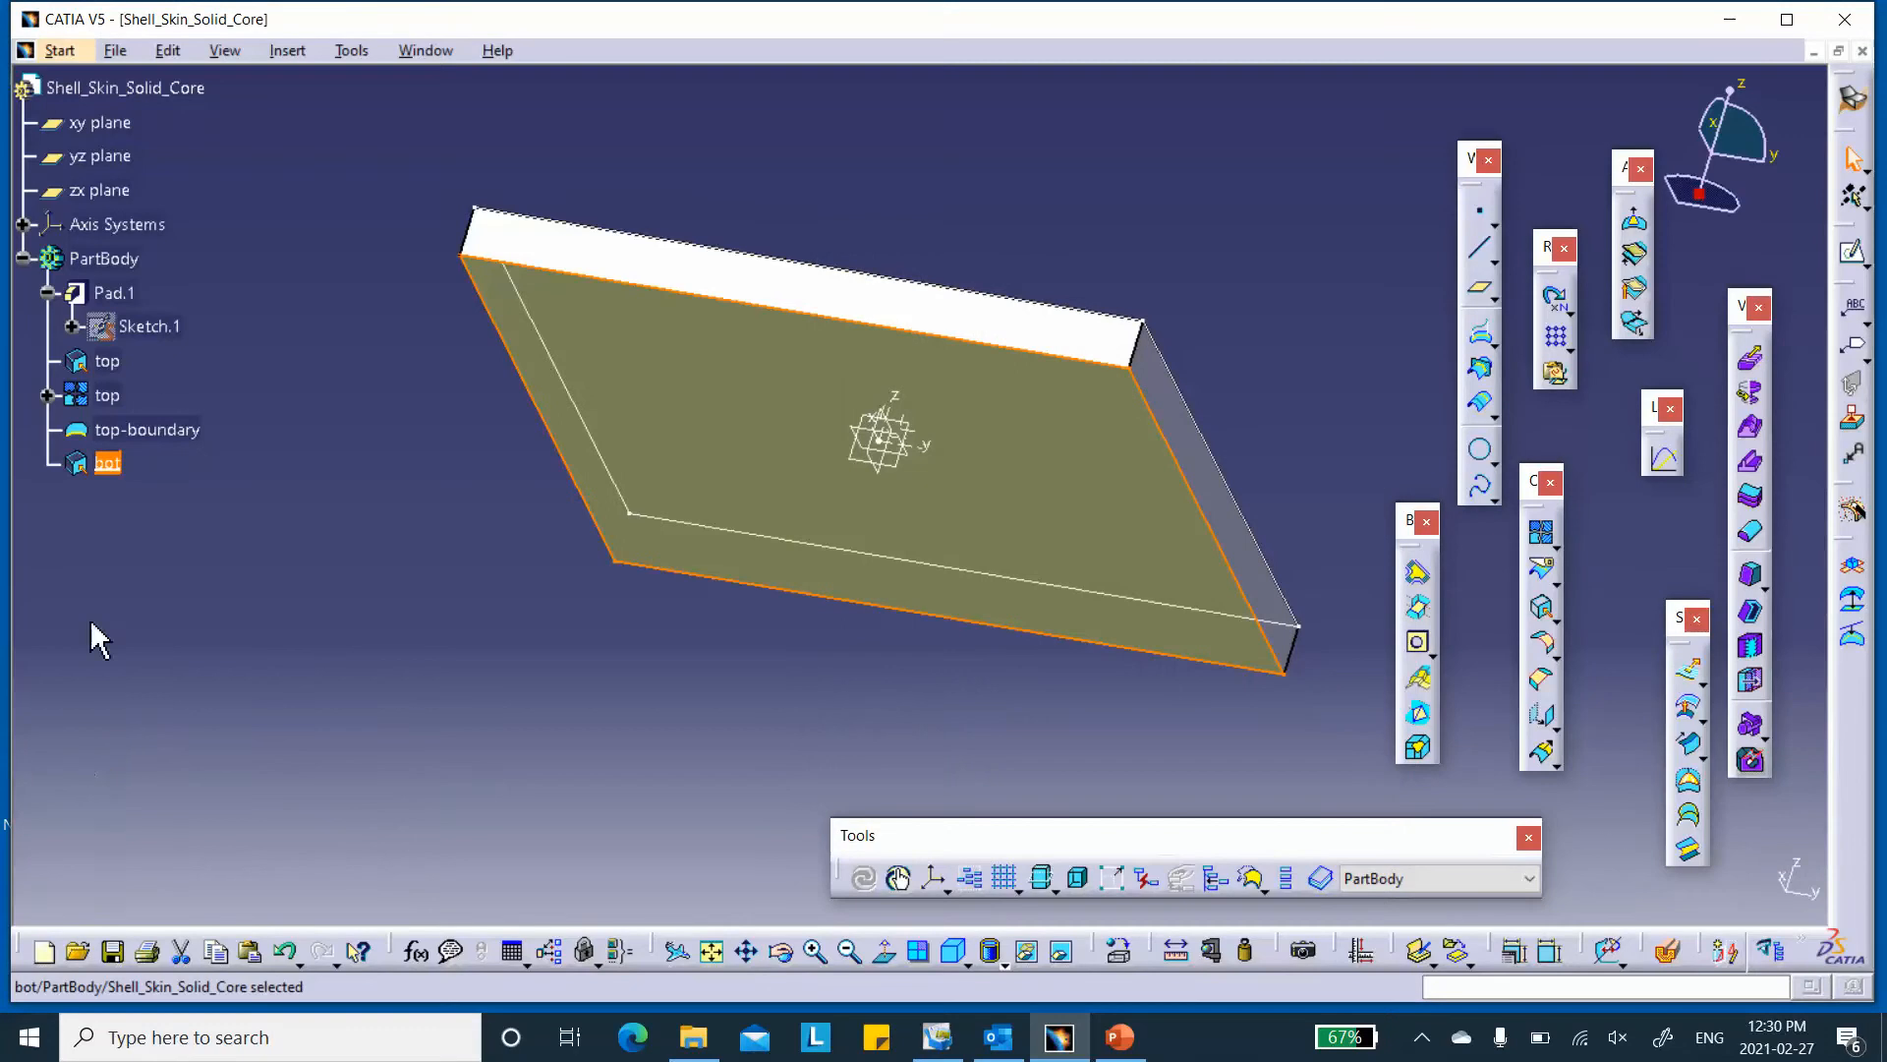
left_click(360, 708)
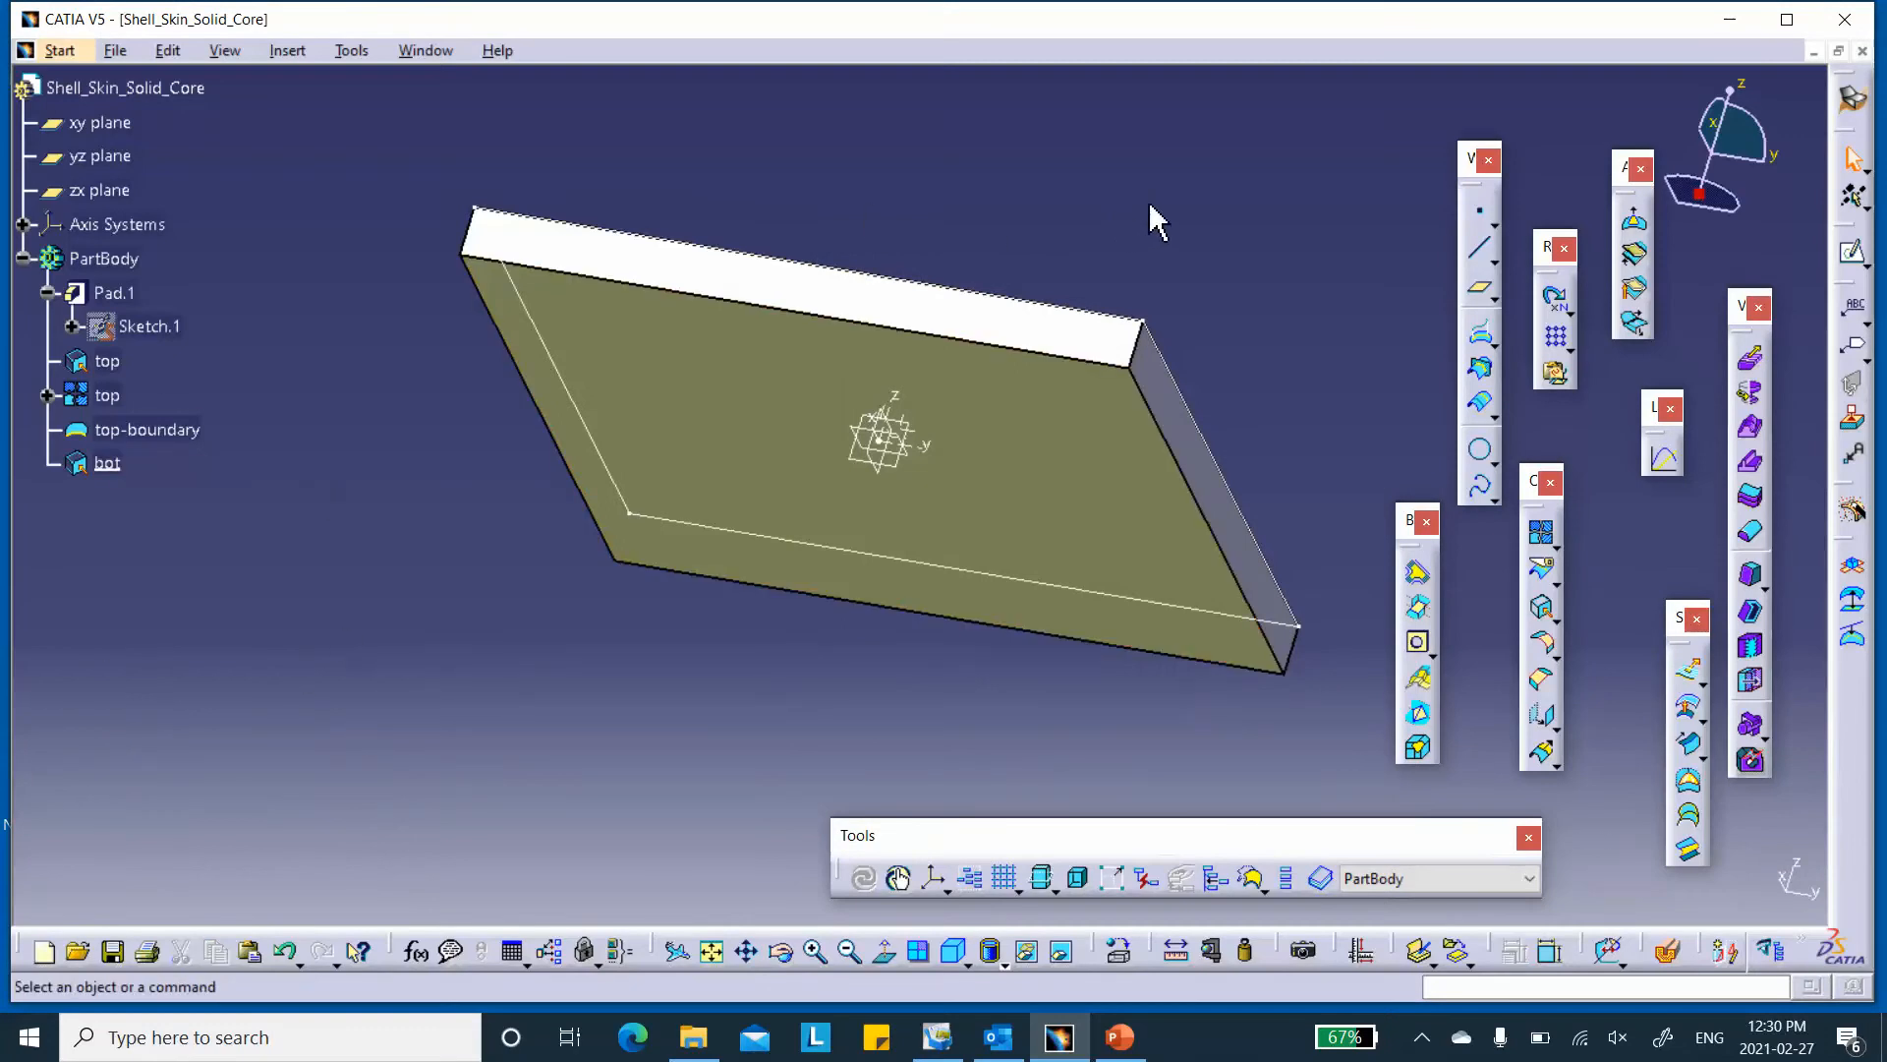
- Create a Join containing only the extracted bot surface with a 0.001 mm merging distance, and rename it bot
left_click(1541, 532)
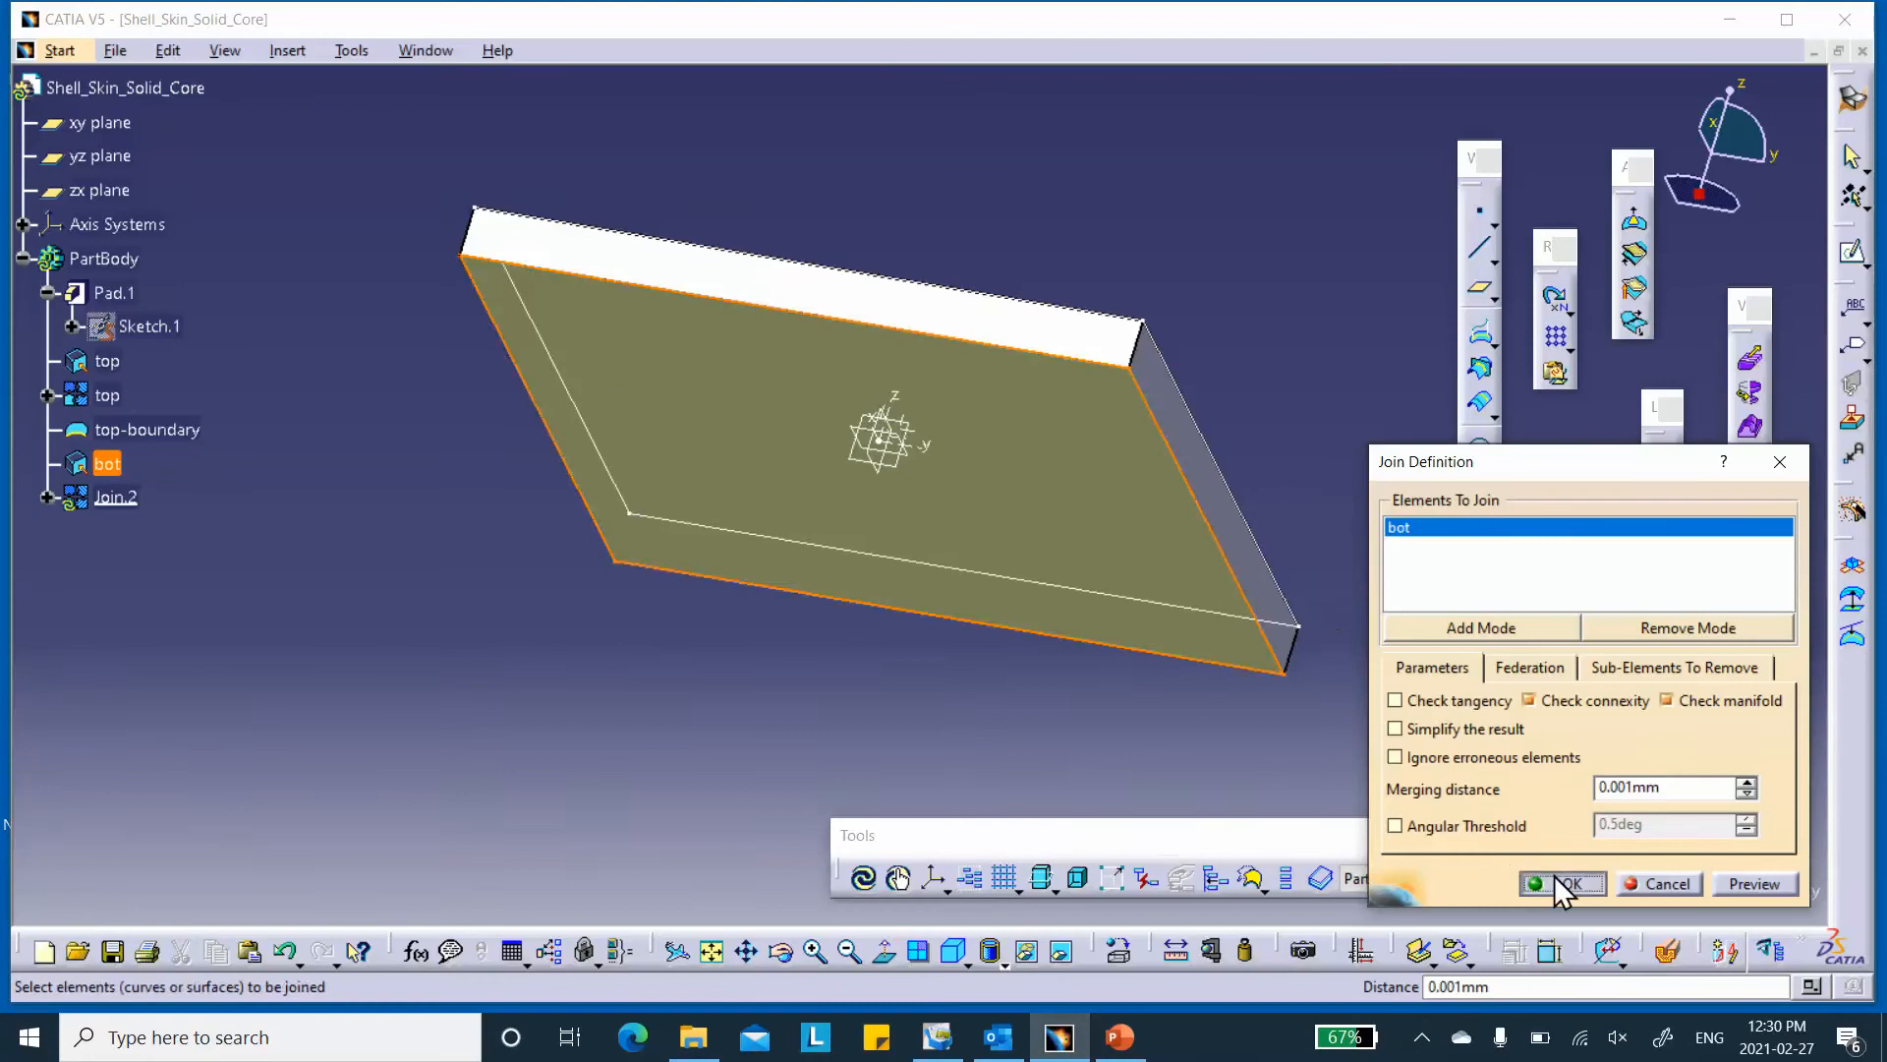
left_click(1565, 884)
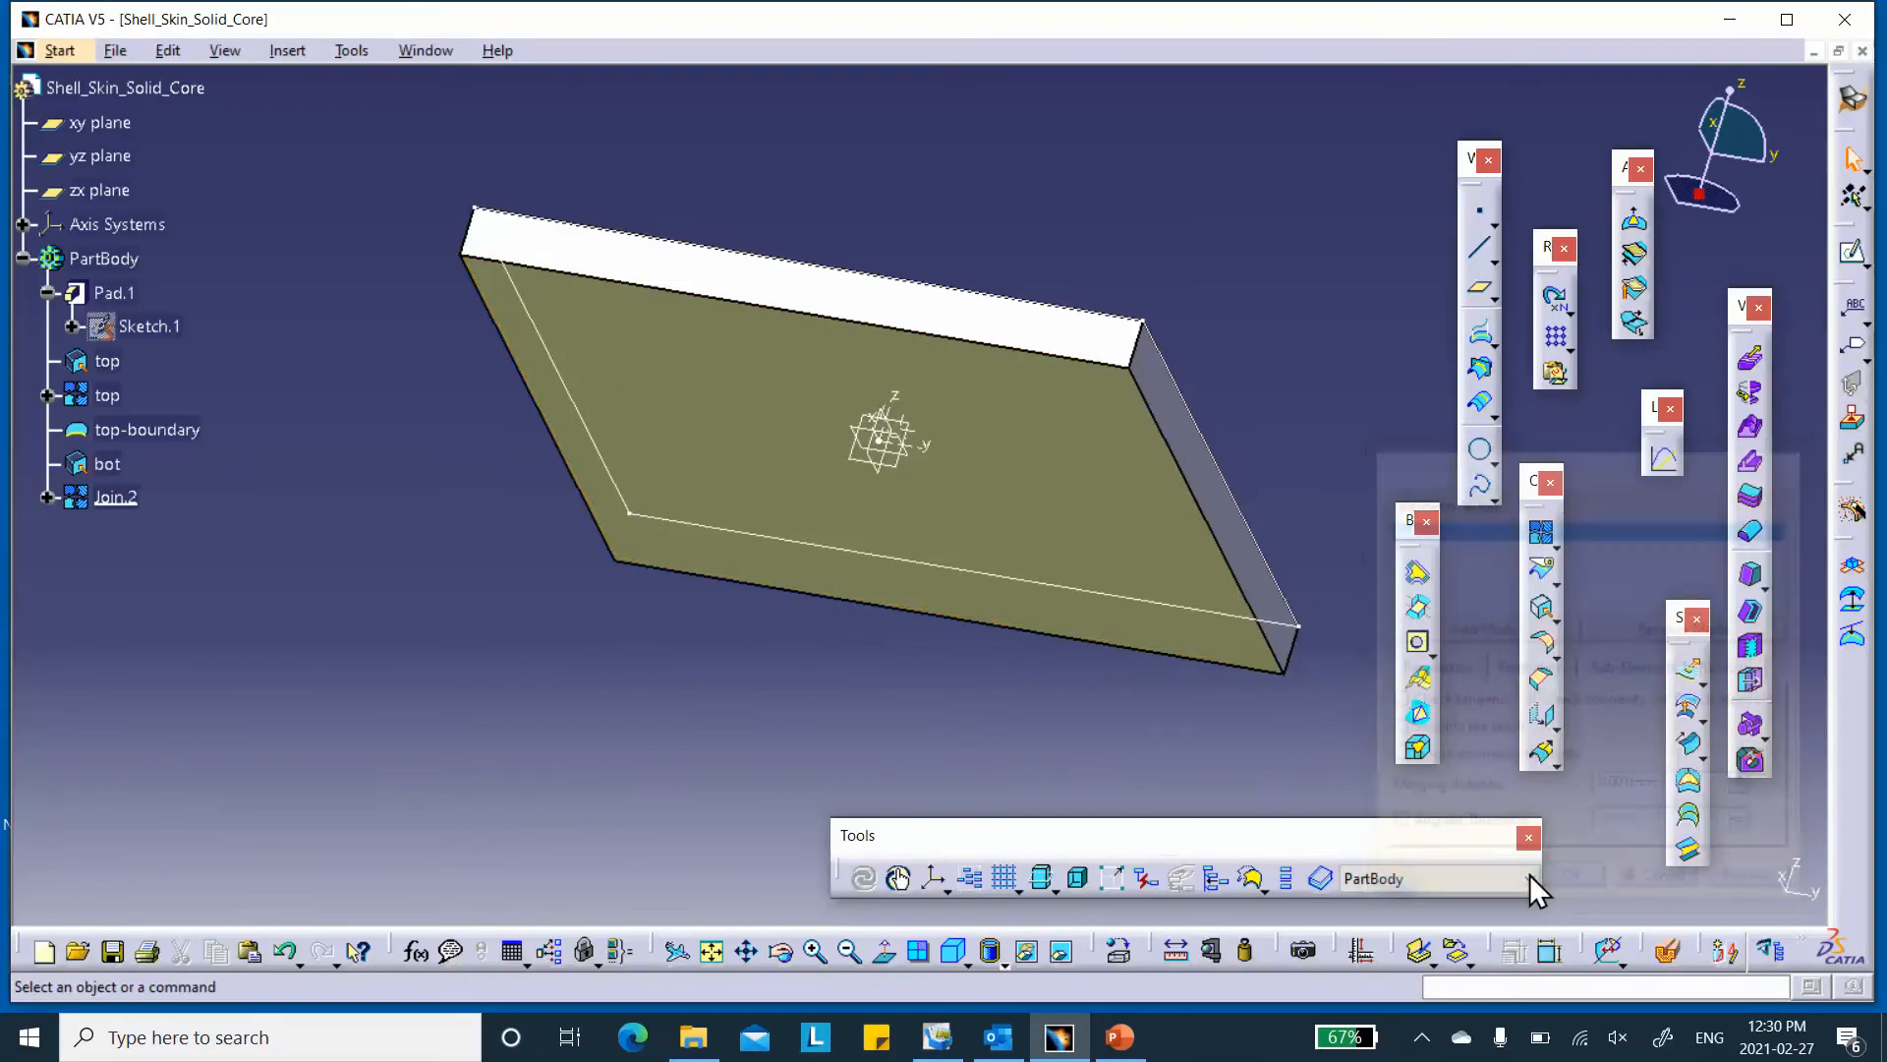
right_click(111, 512)
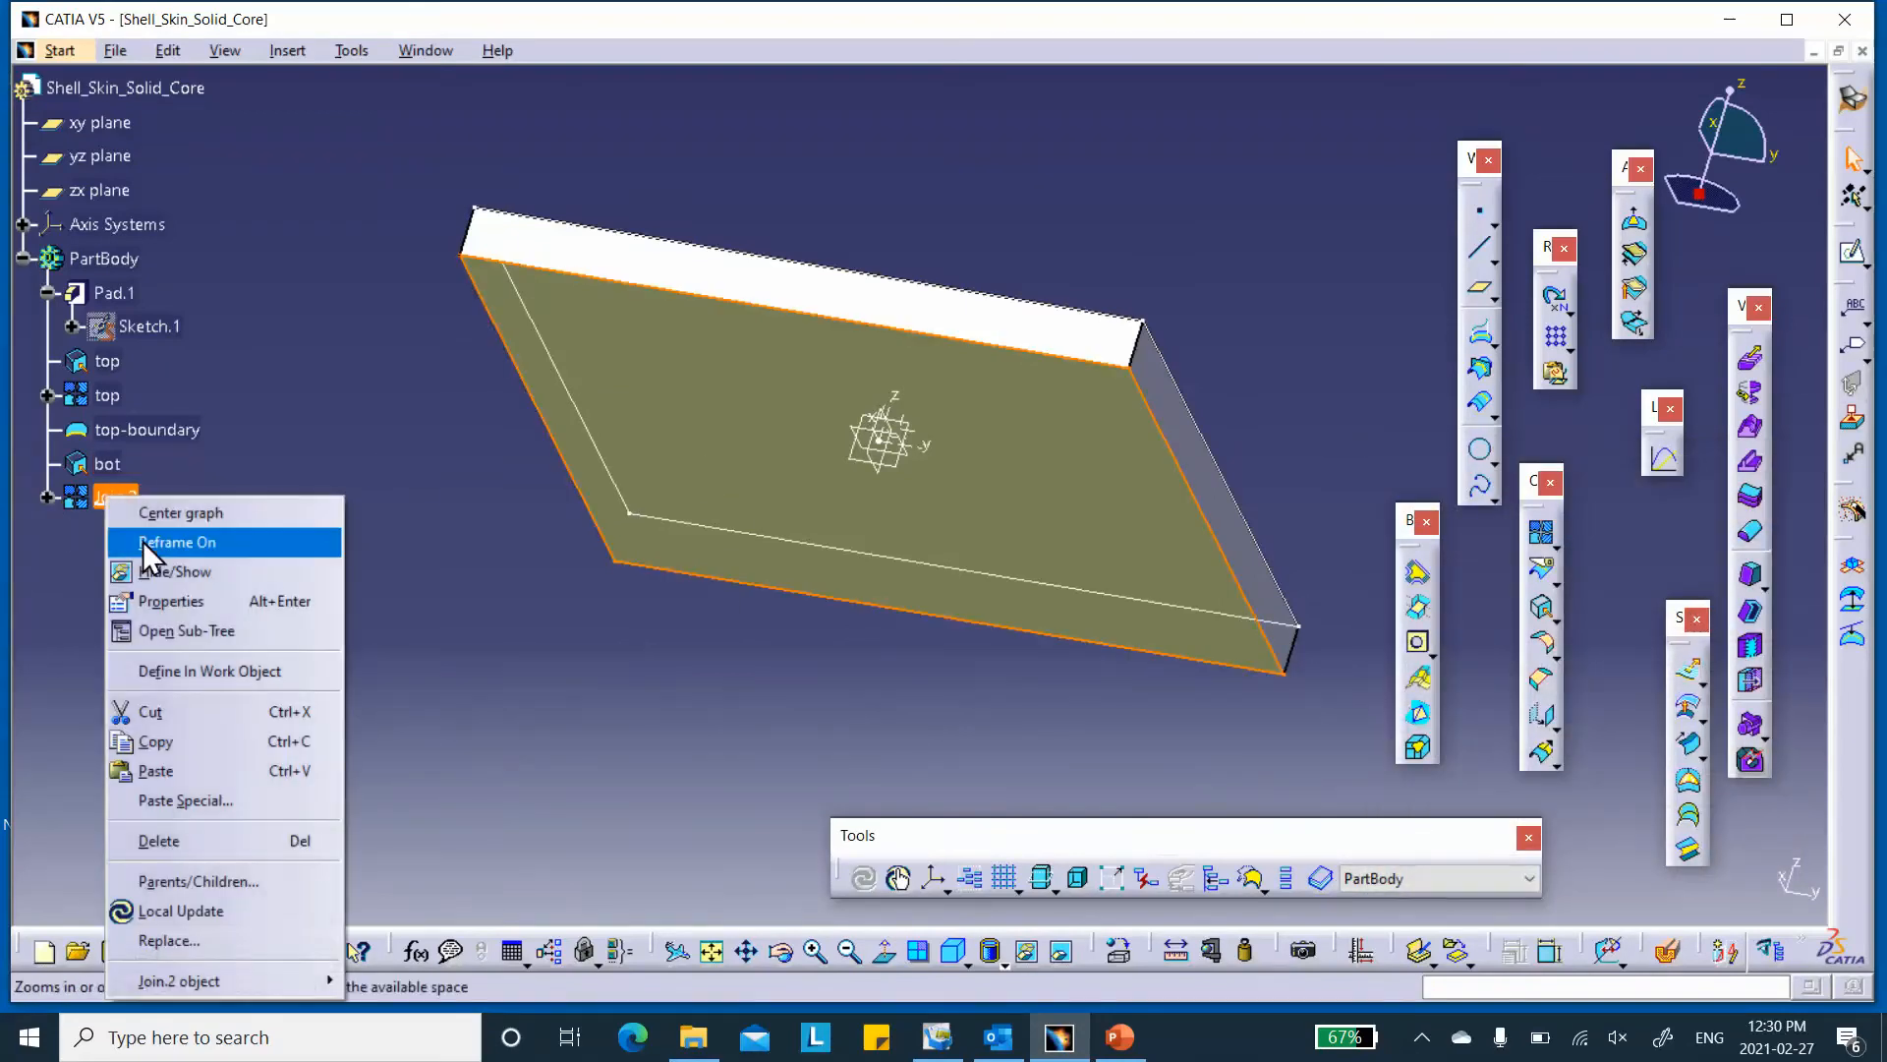
left_click(169, 603)
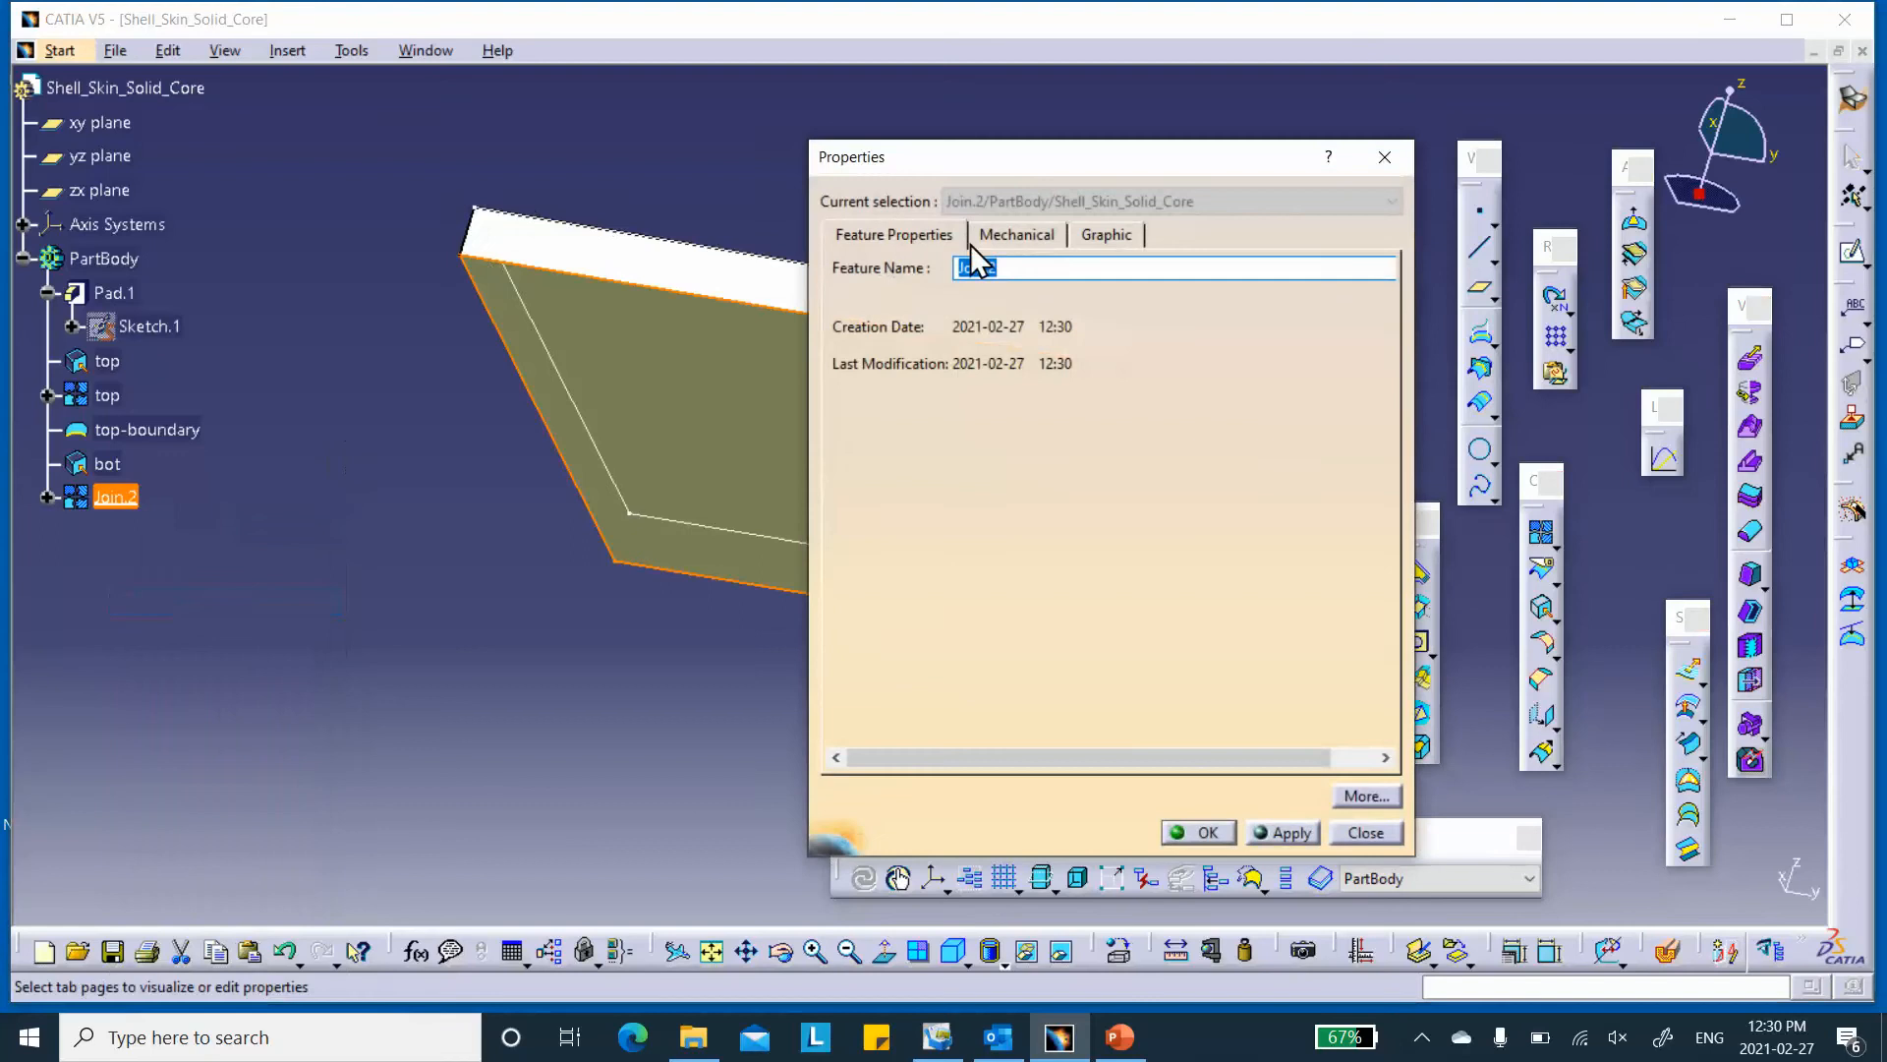
type("bot")
left_click(1202, 833)
double_click(704, 408)
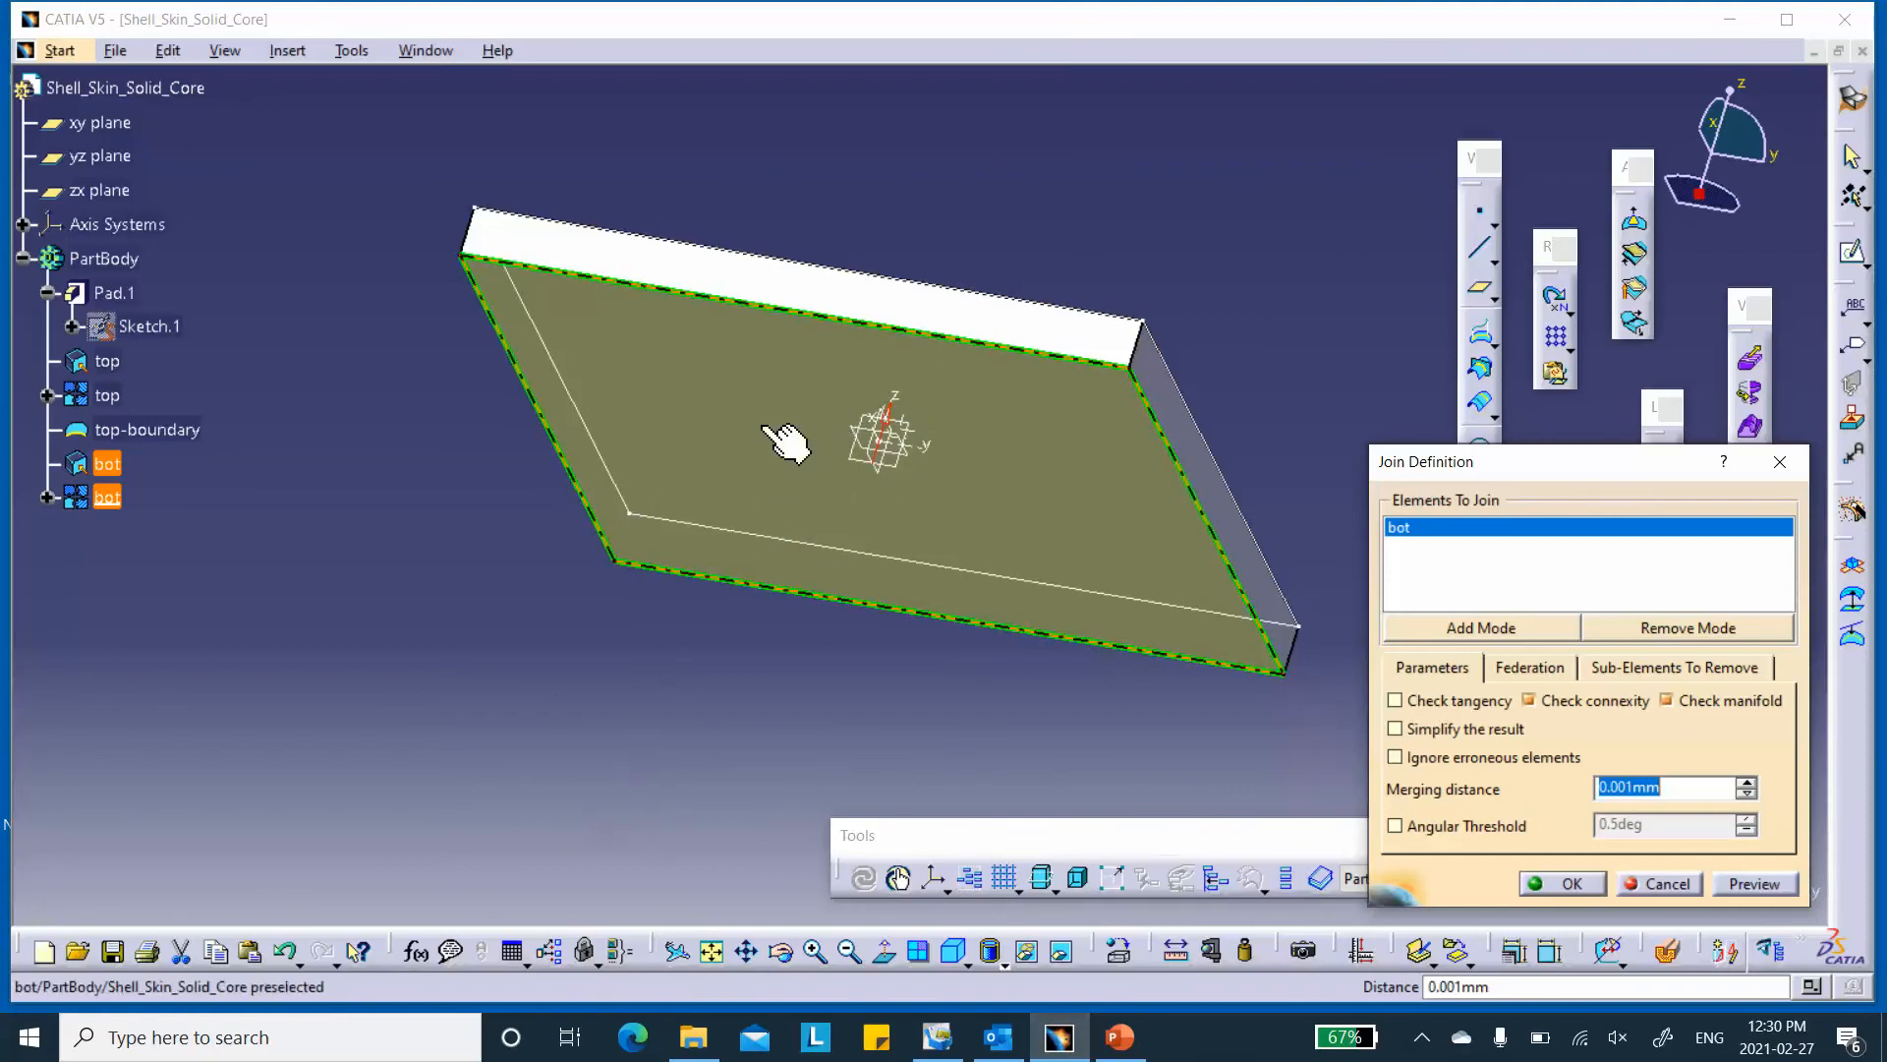
left_click(1586, 885)
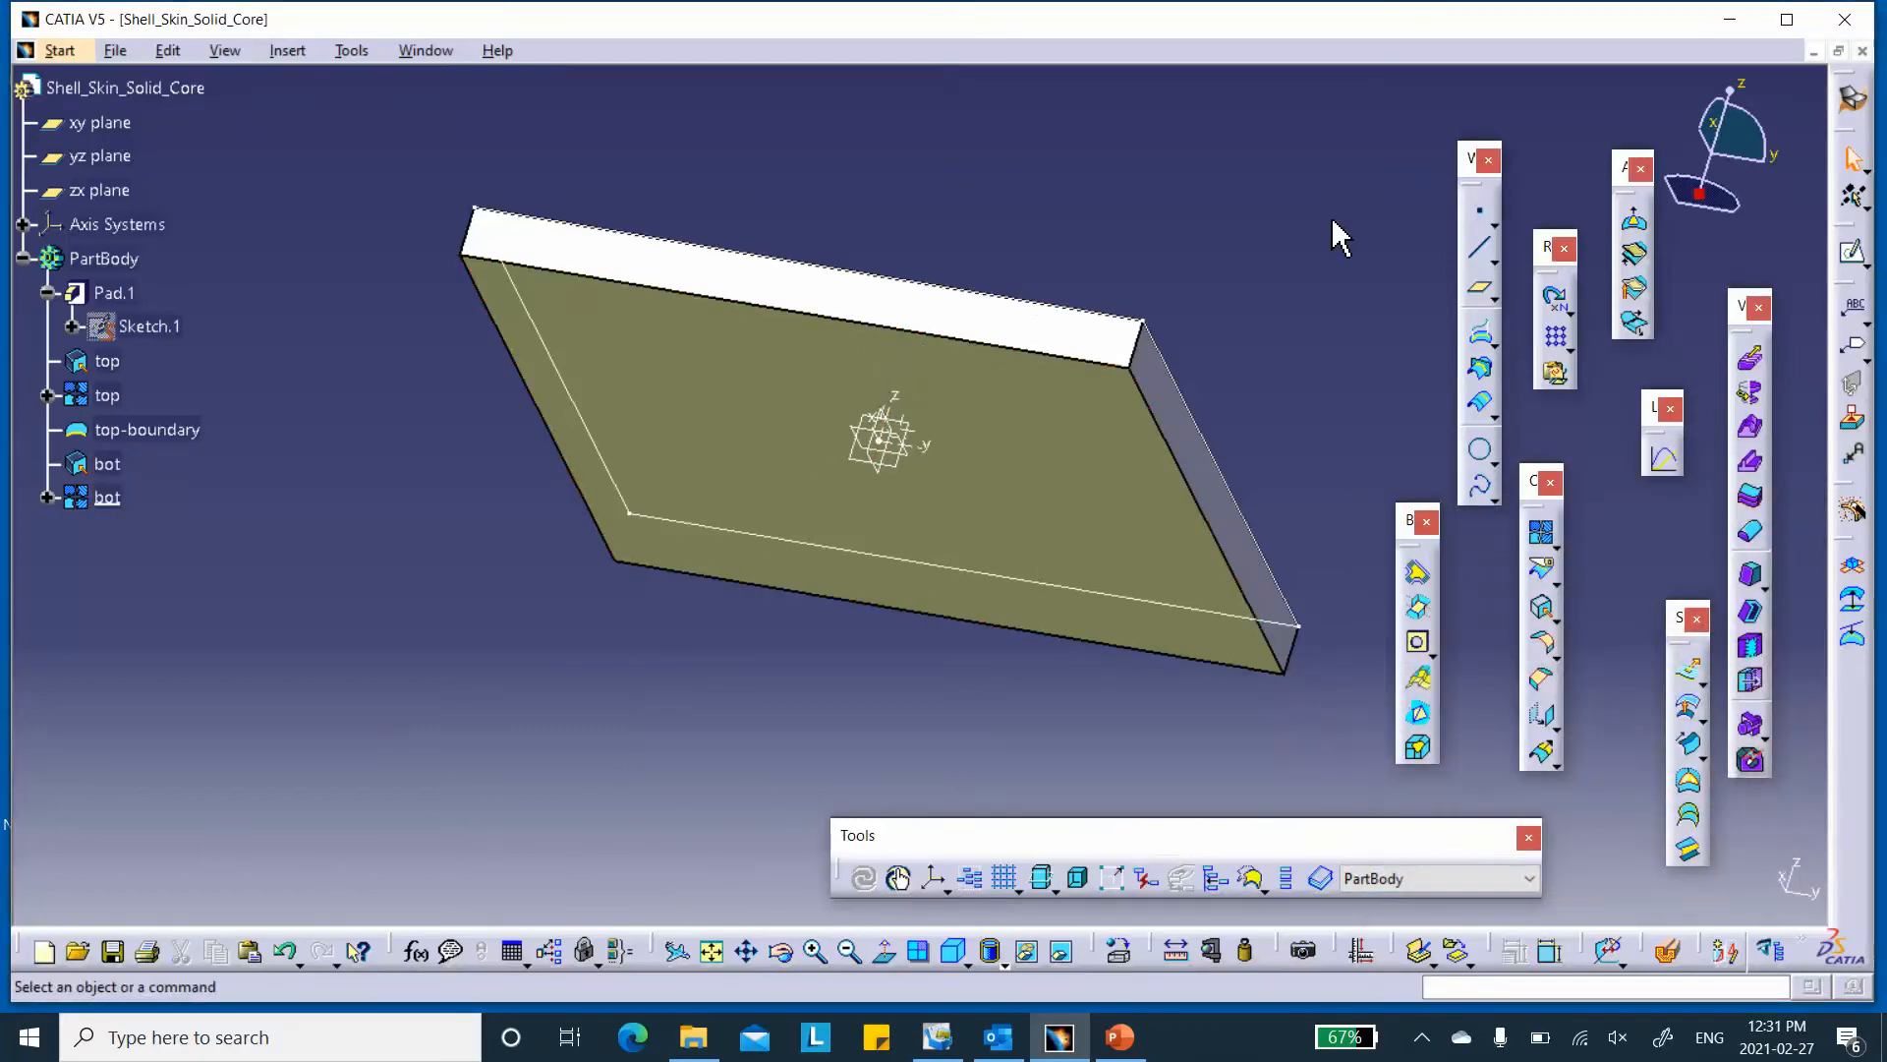
- Create a boundary around the entire edge of the bot surface on the plate's underside, without any limits
left_click(1556, 619)
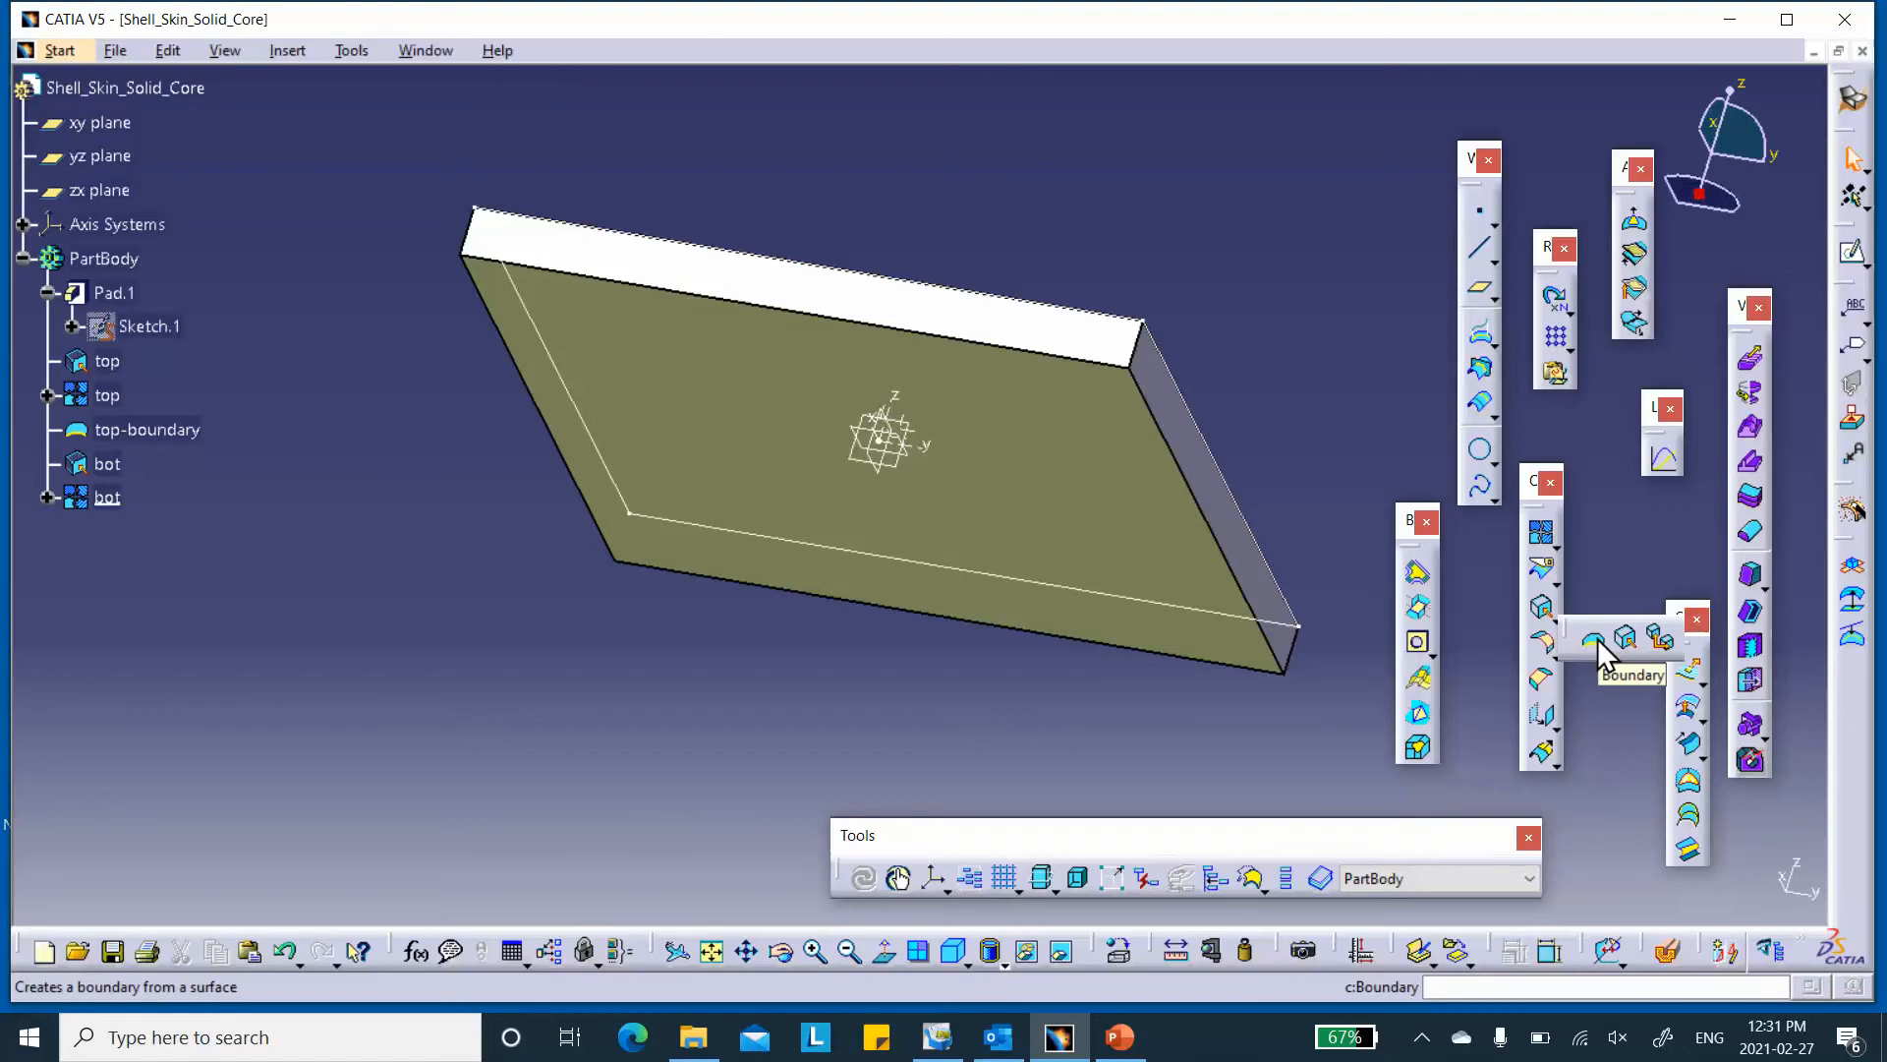
left_click(1595, 644)
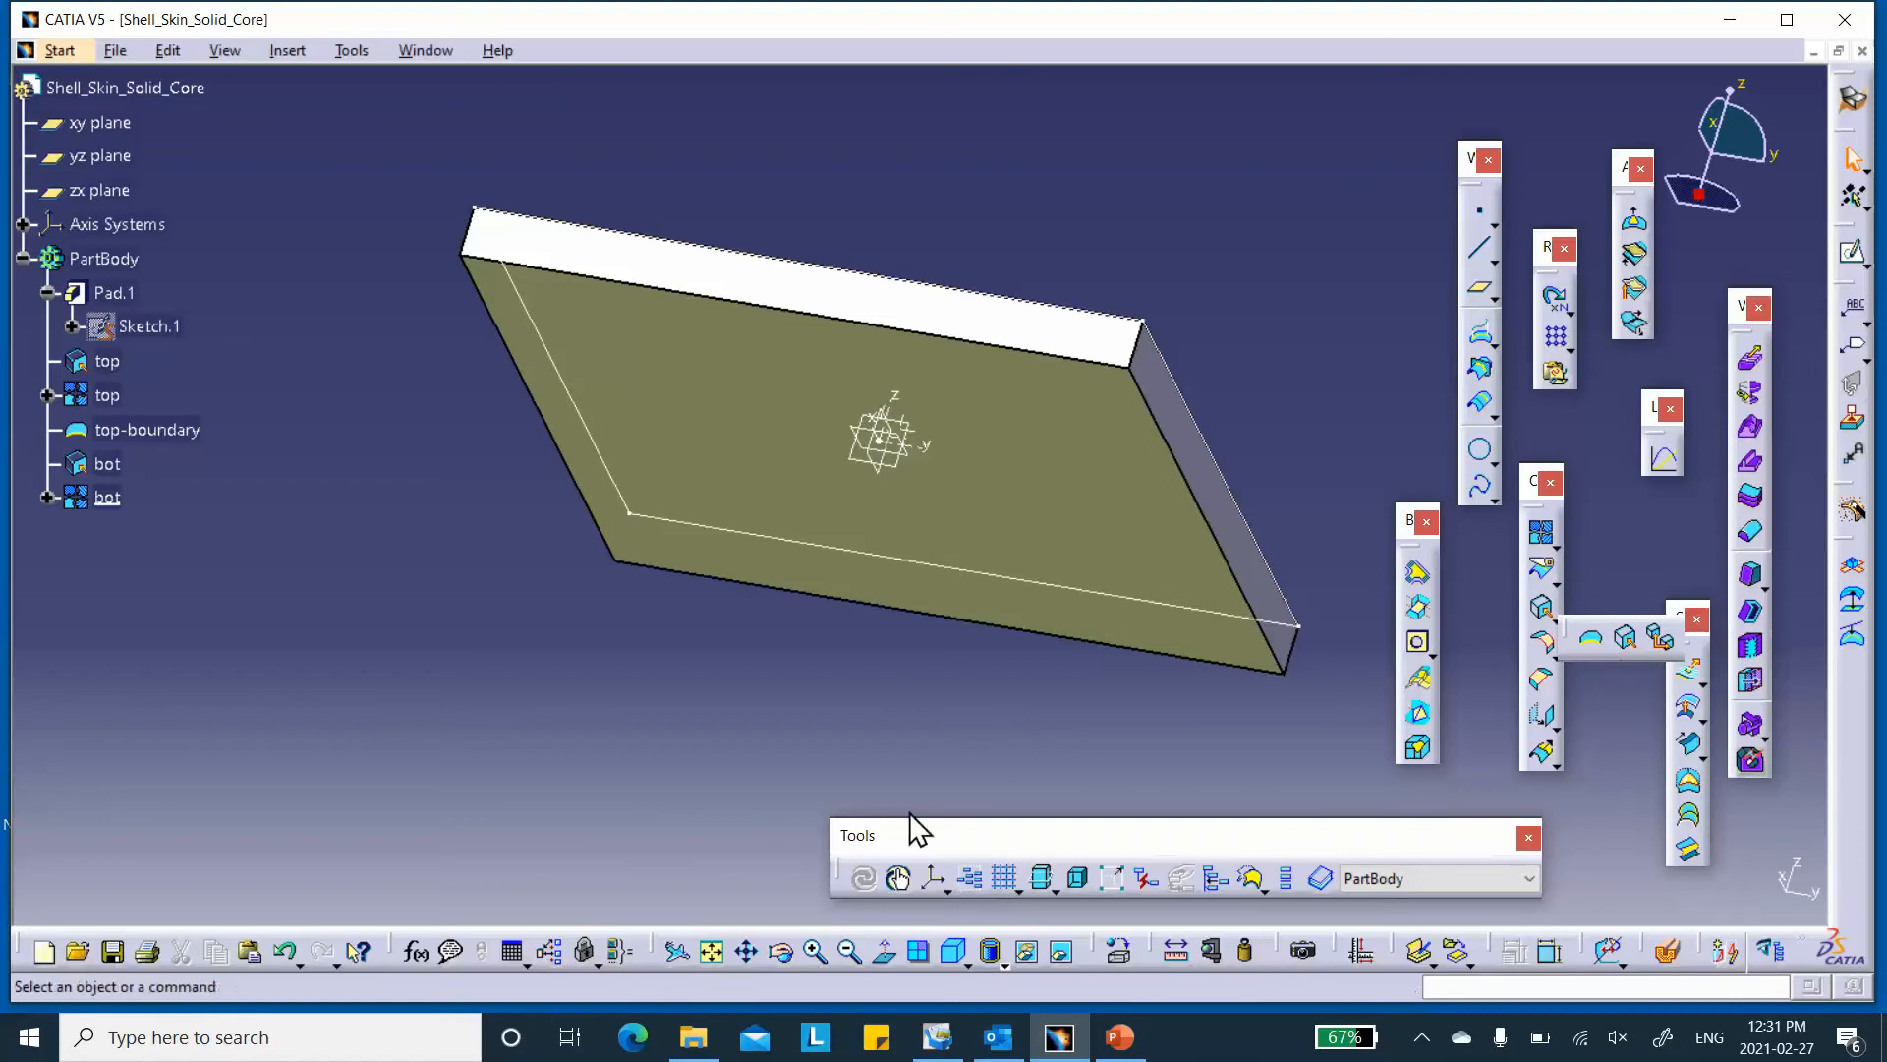
left_click(723, 420)
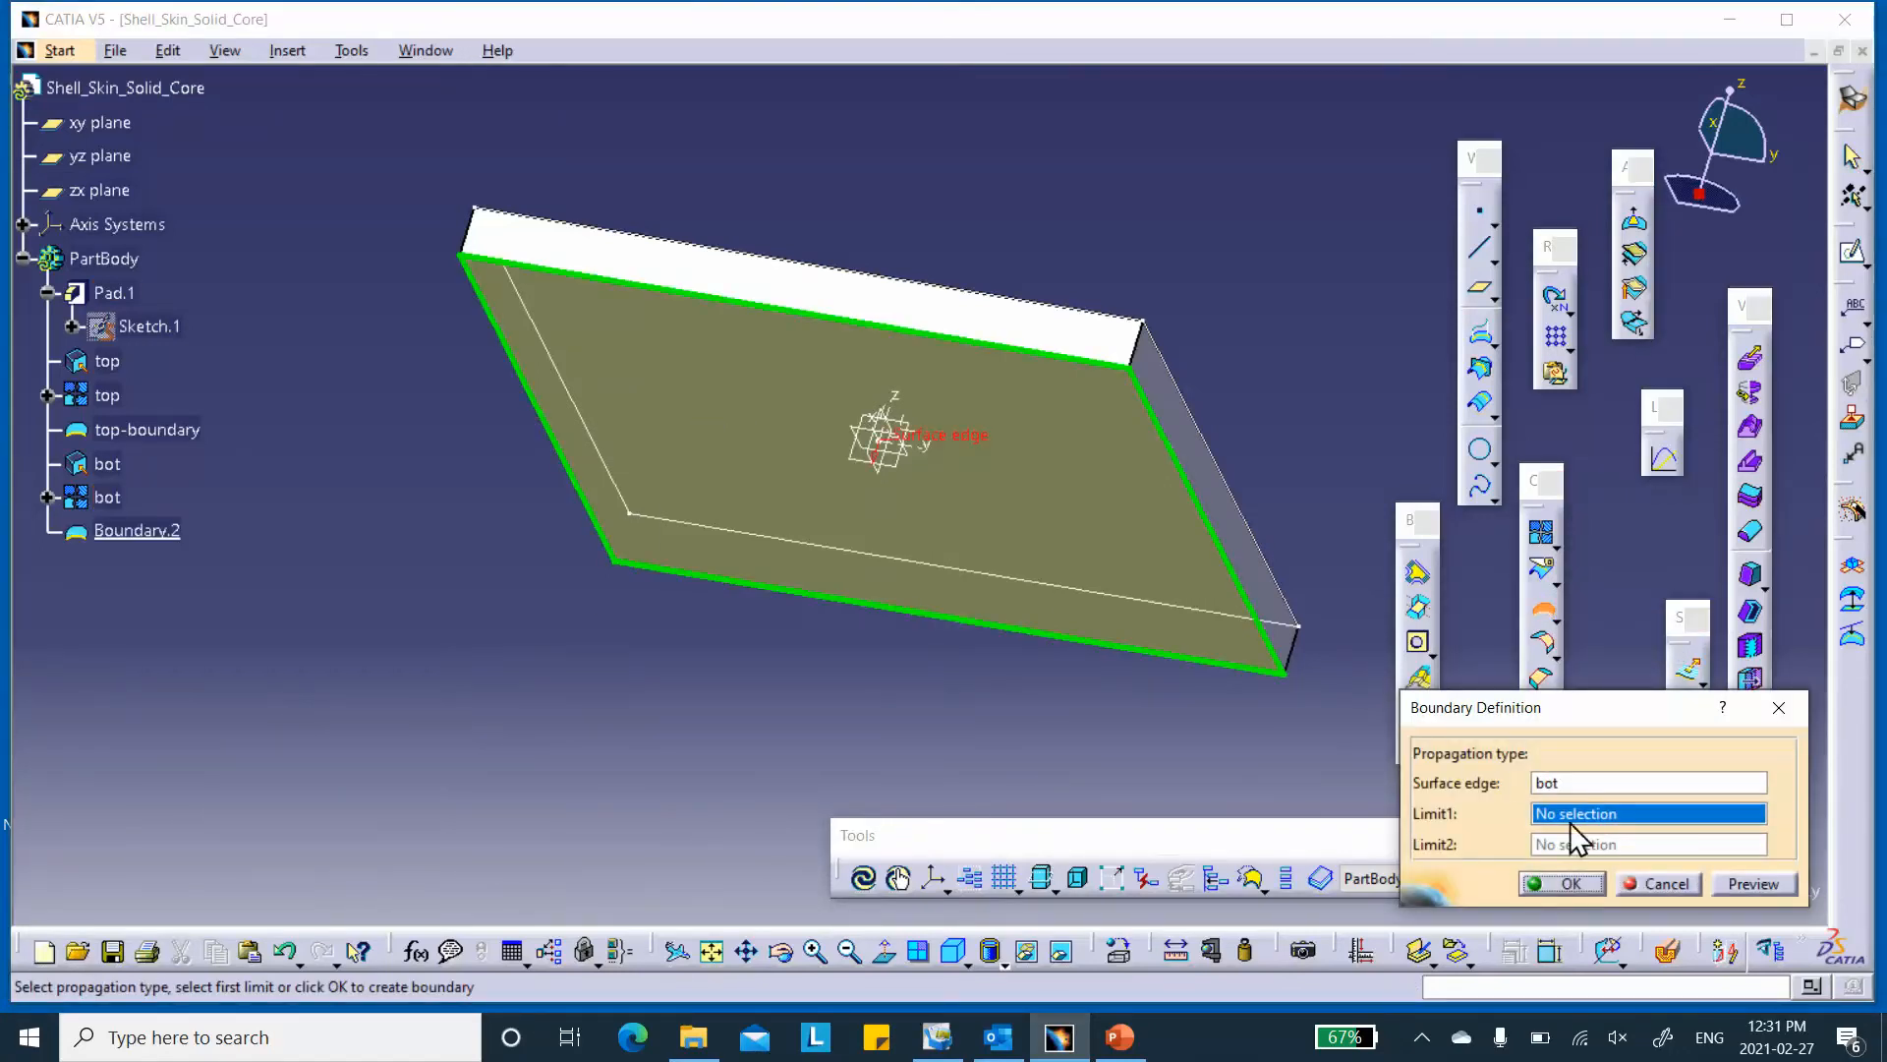
left_click(1571, 882)
- Rename the new boundary curve of the lower surface as bot-boundary
right_click(138, 531)
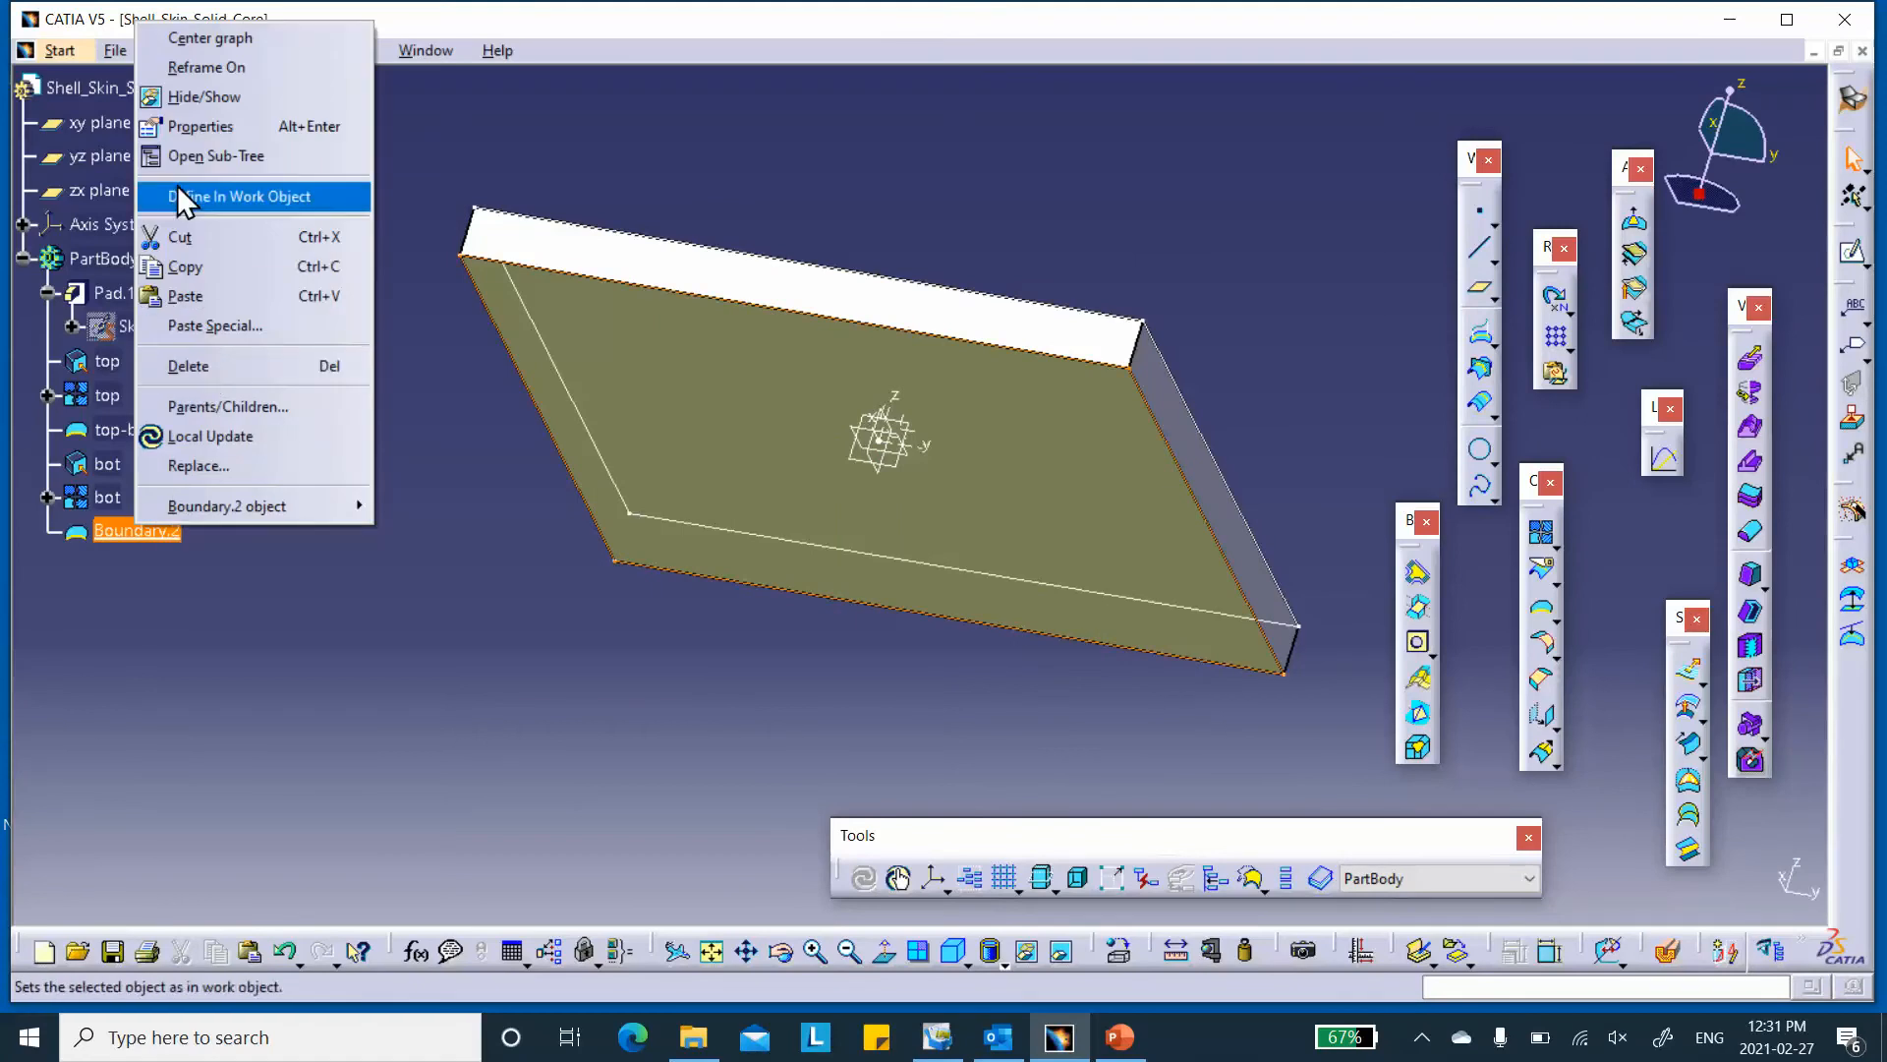
left_click(173, 125)
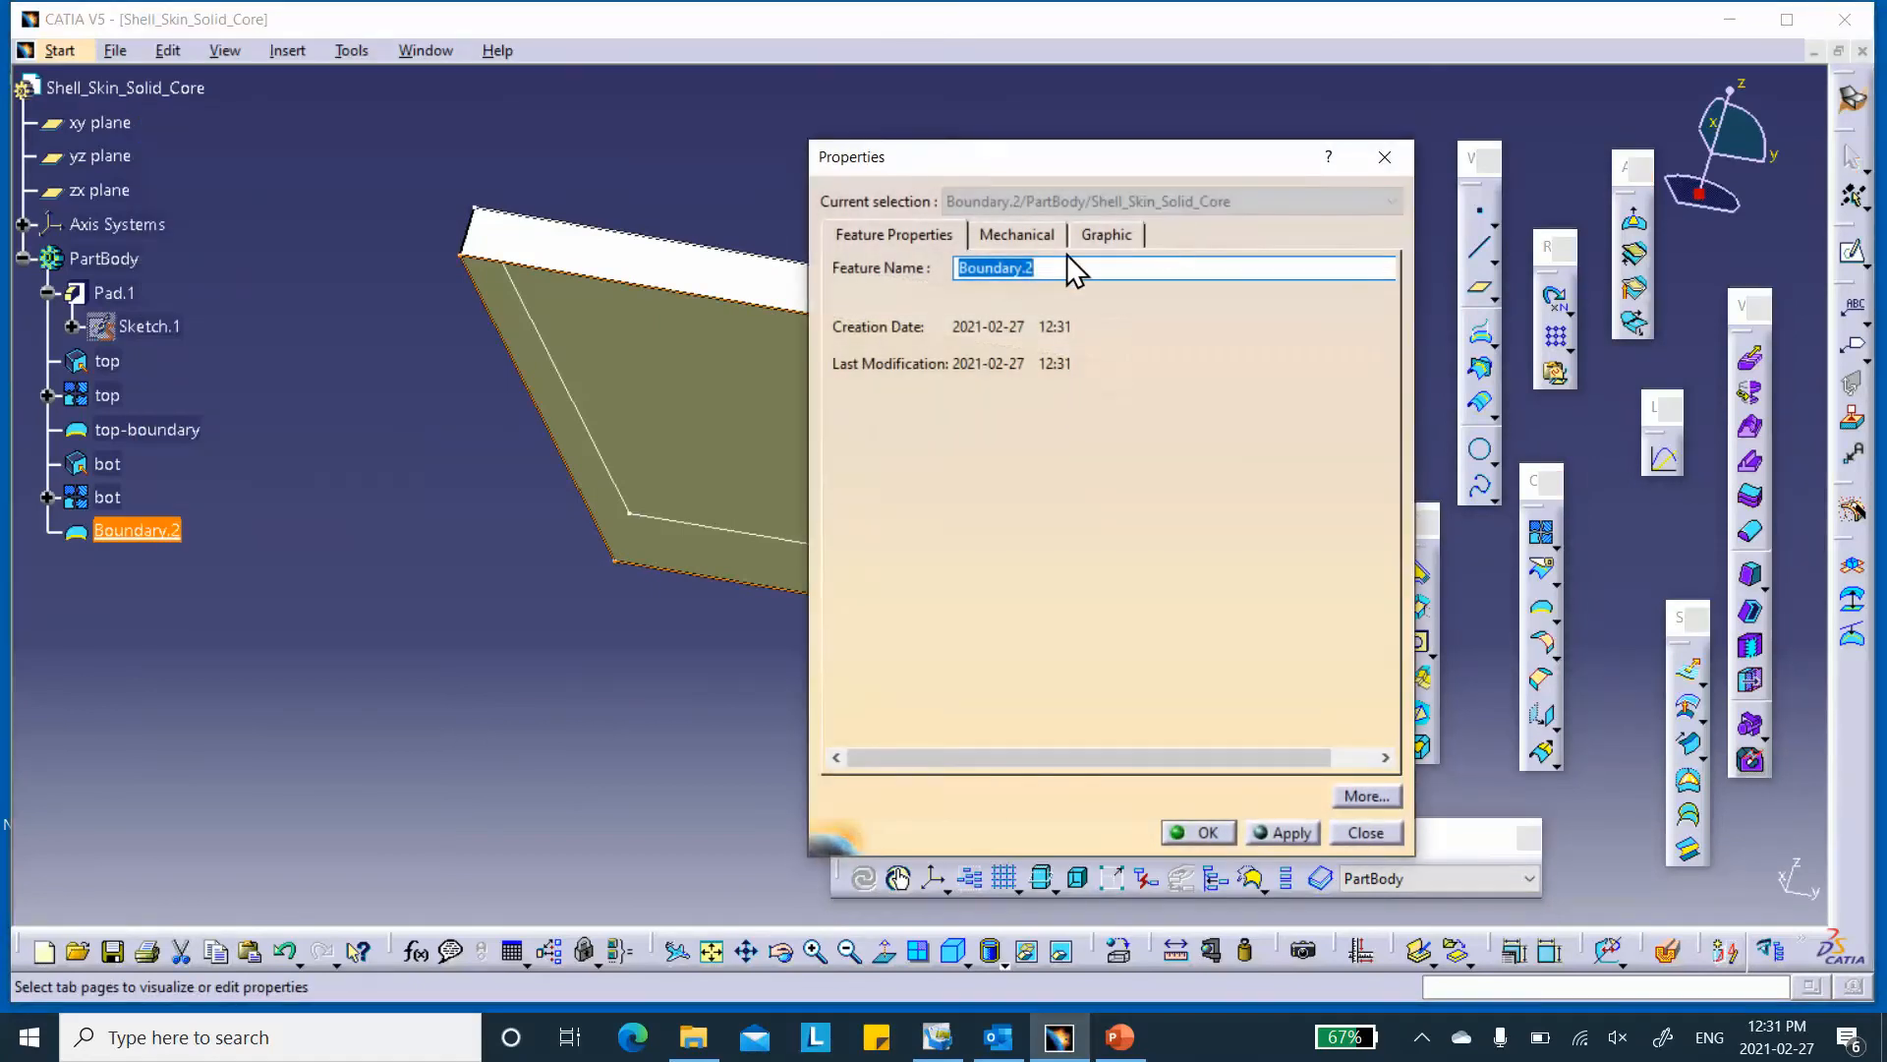
type("bot-b")
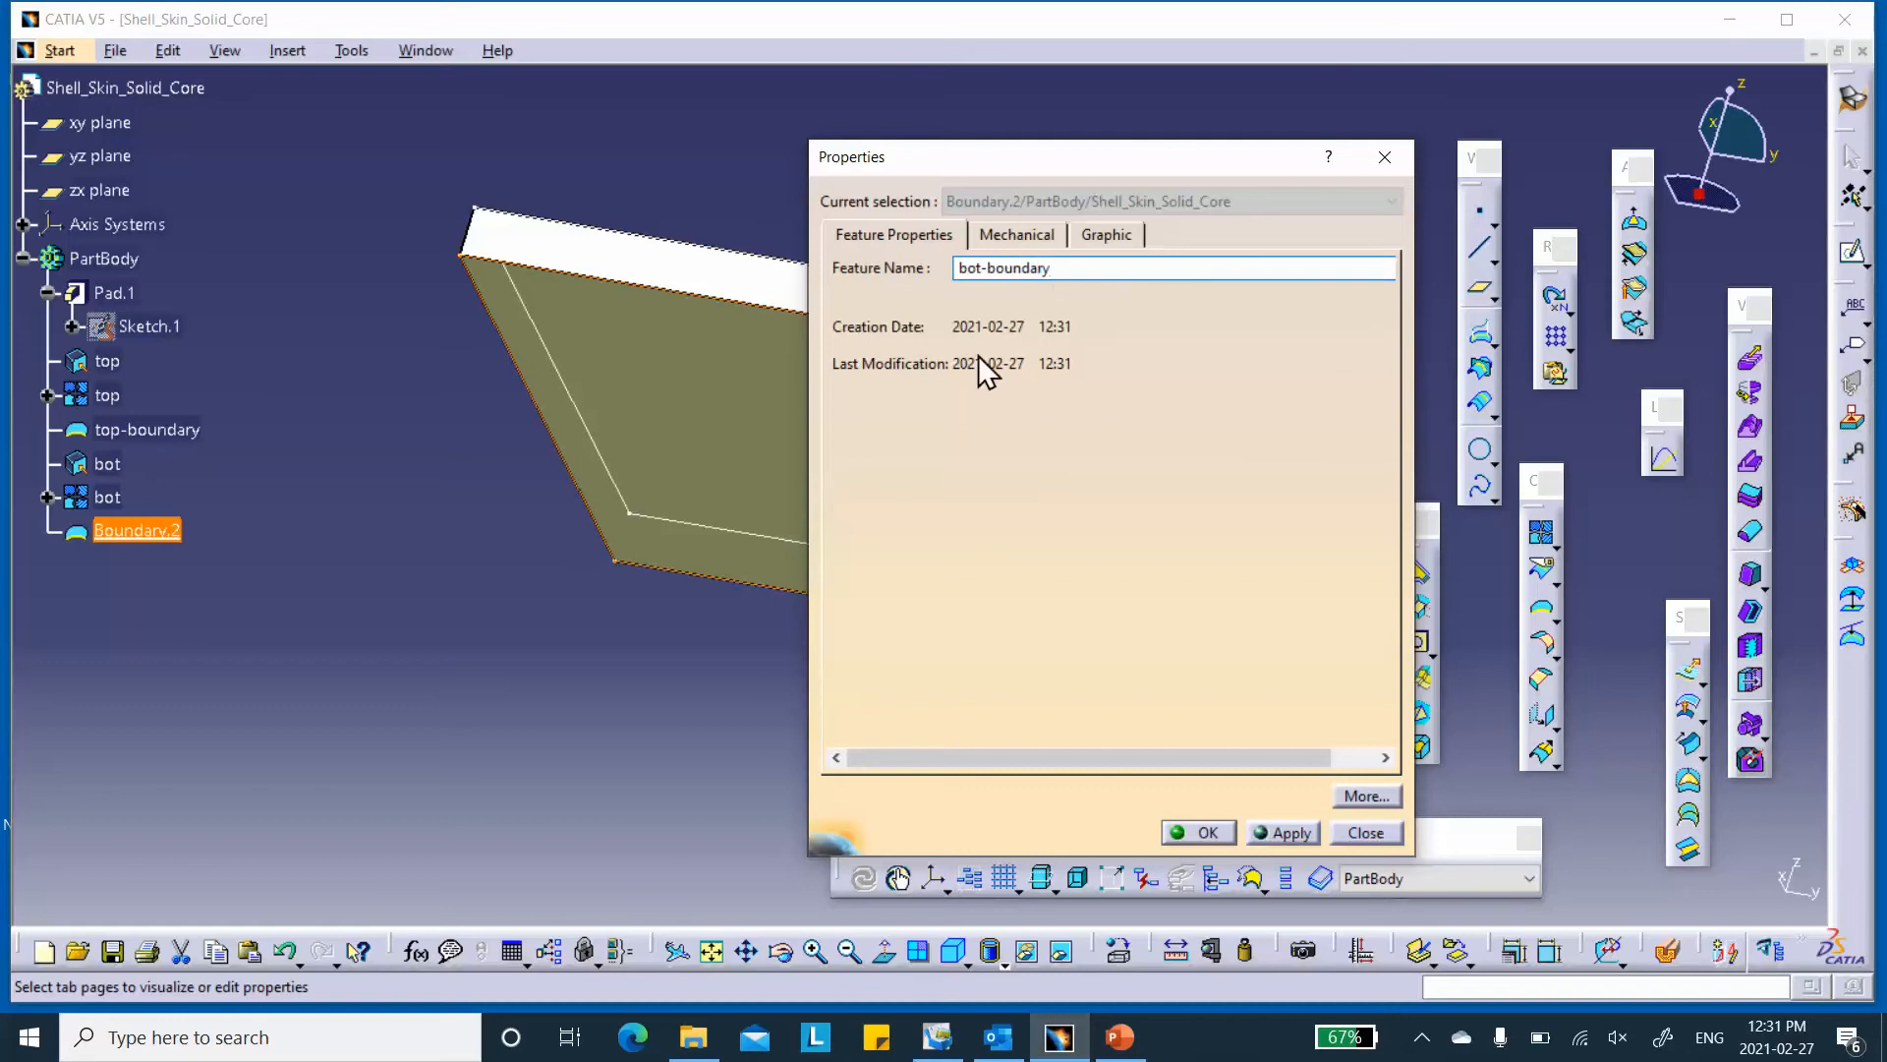
left_click(1195, 831)
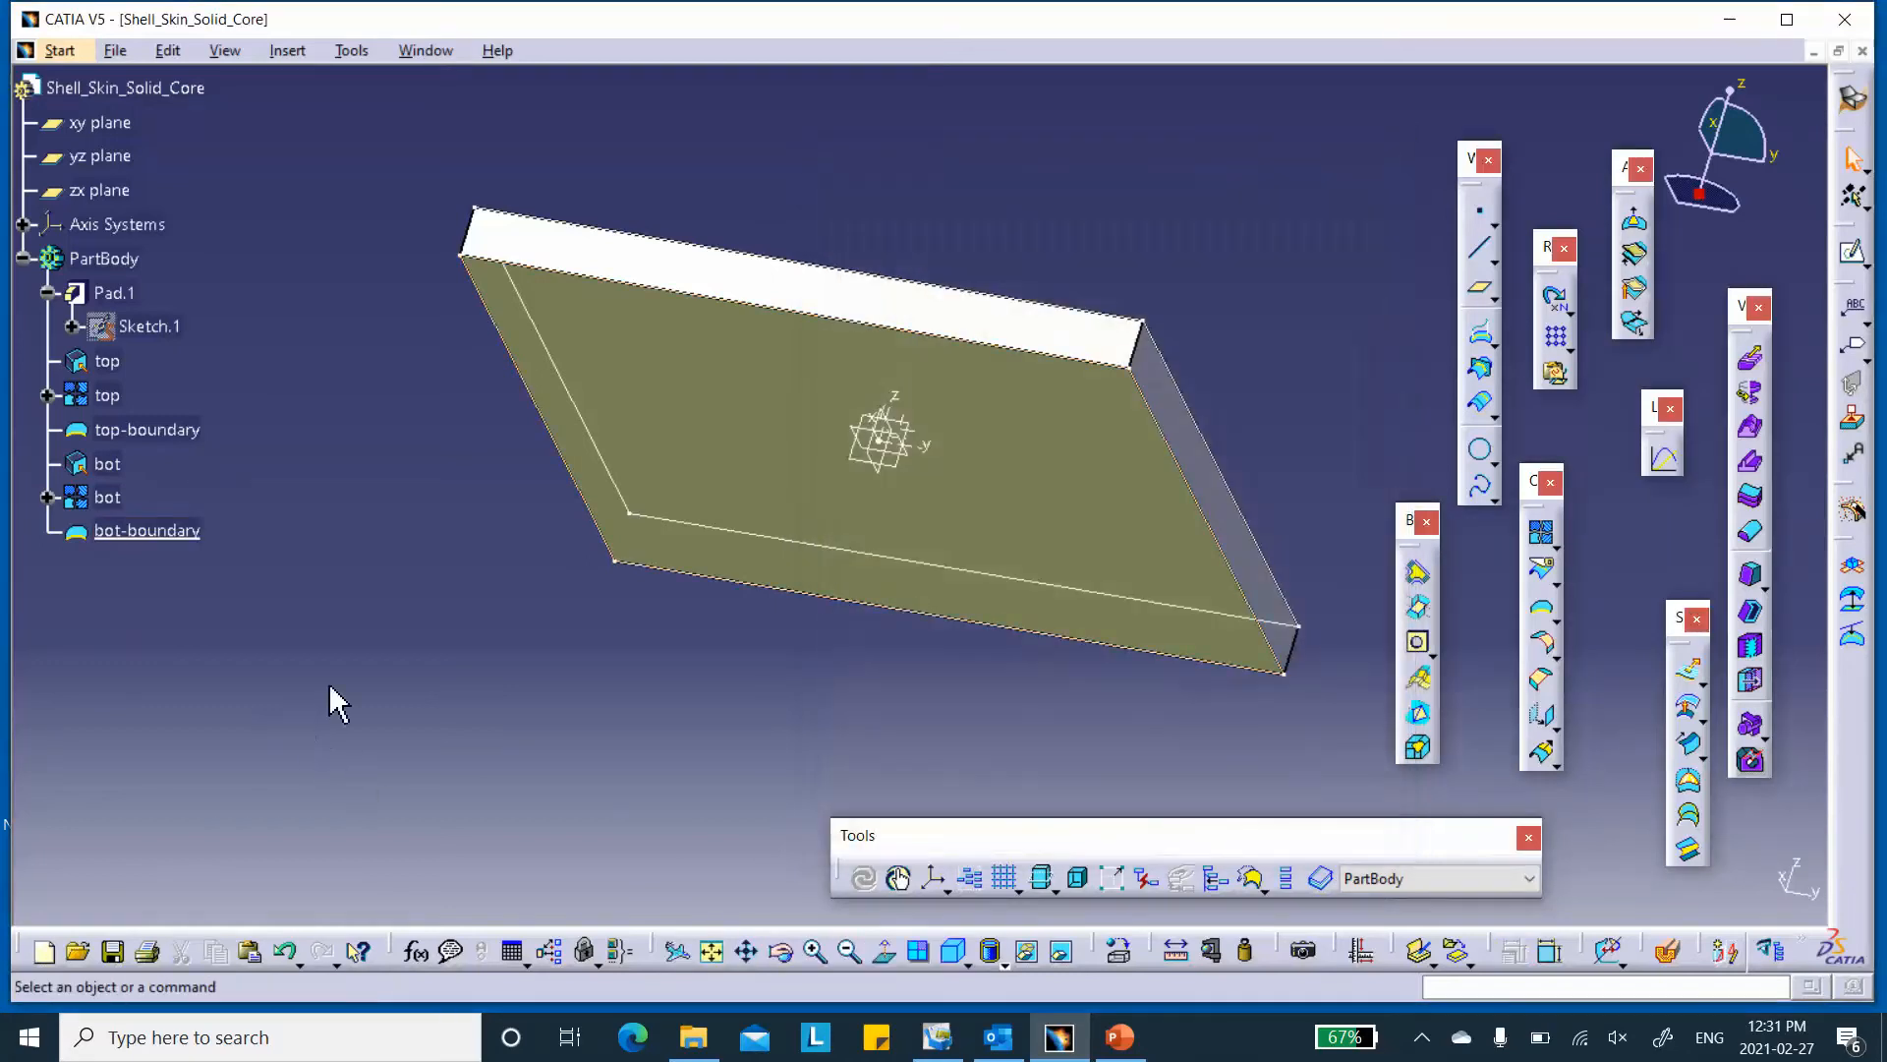
- Save the part as Shell_Skin_Solid_Core in the desktop's Sandwich_Shell_Skin_Solid_Core_Single_Part folder using Save Management
left_click(116, 51)
left_click(246, 300)
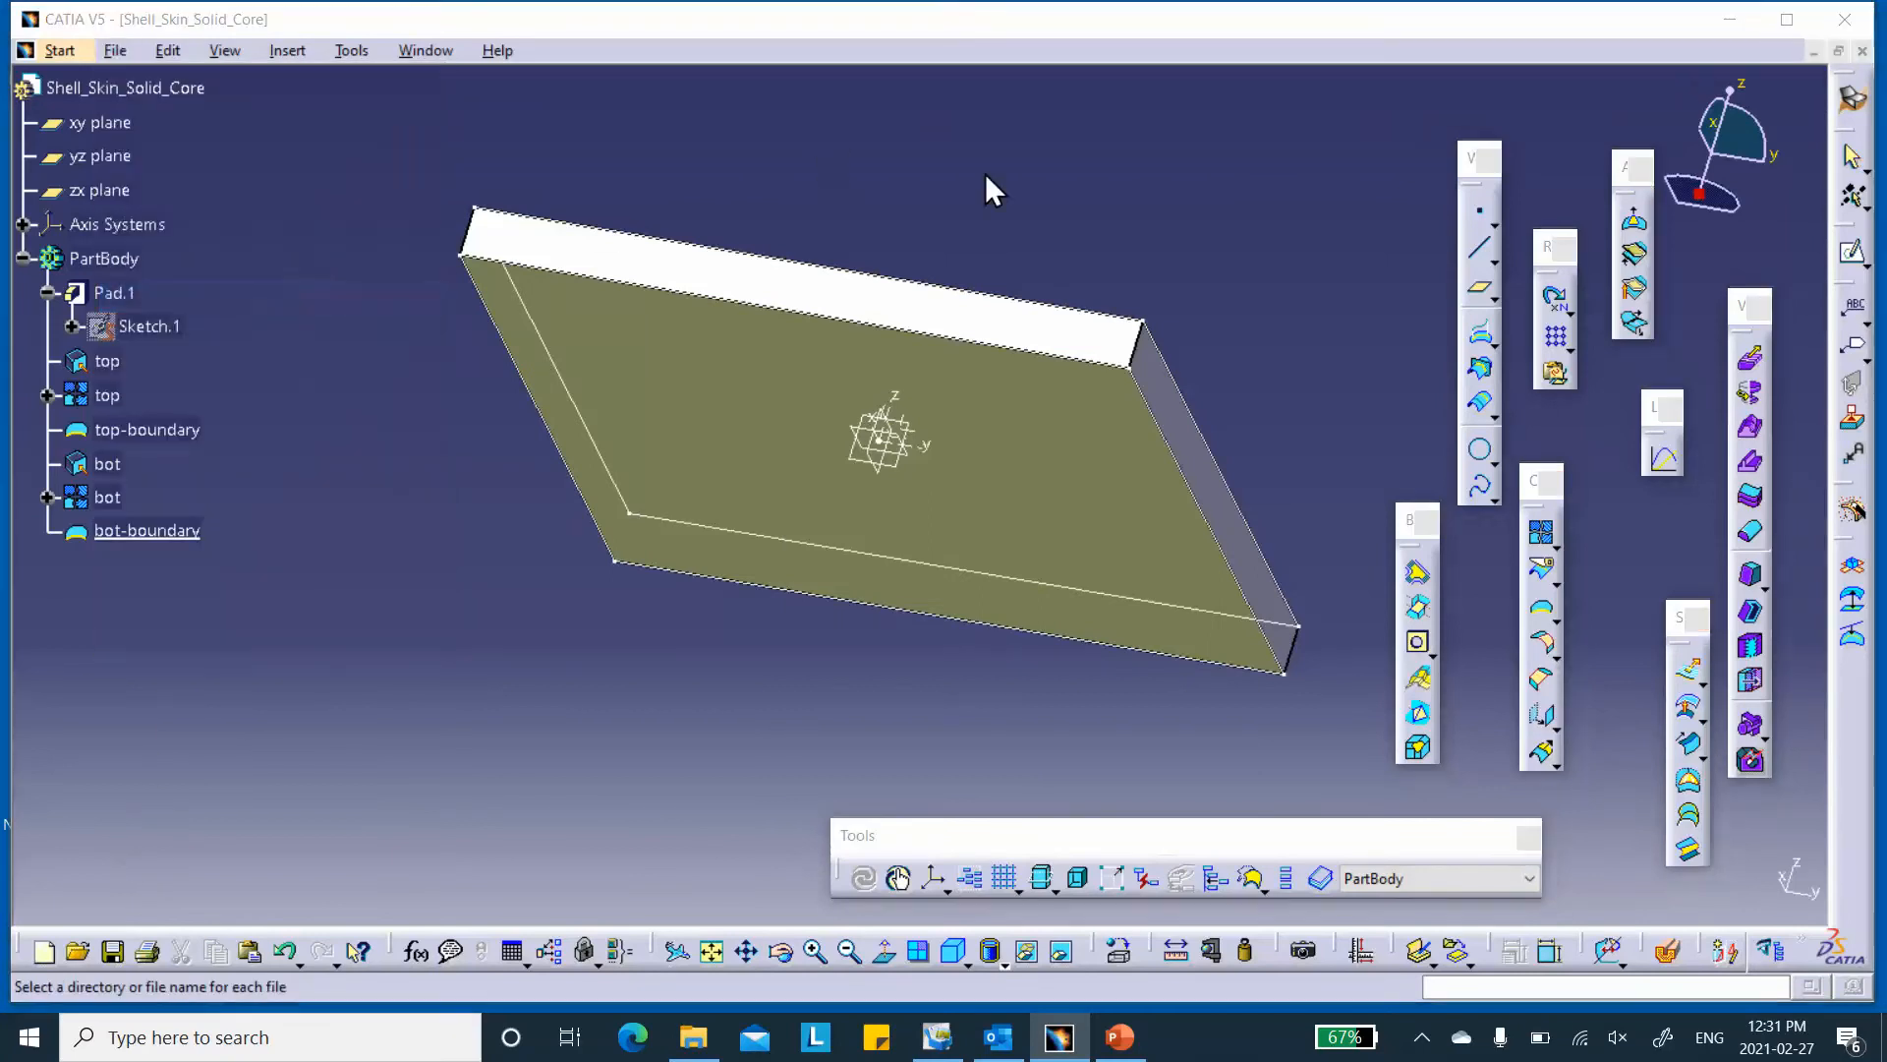
left_click(964, 90)
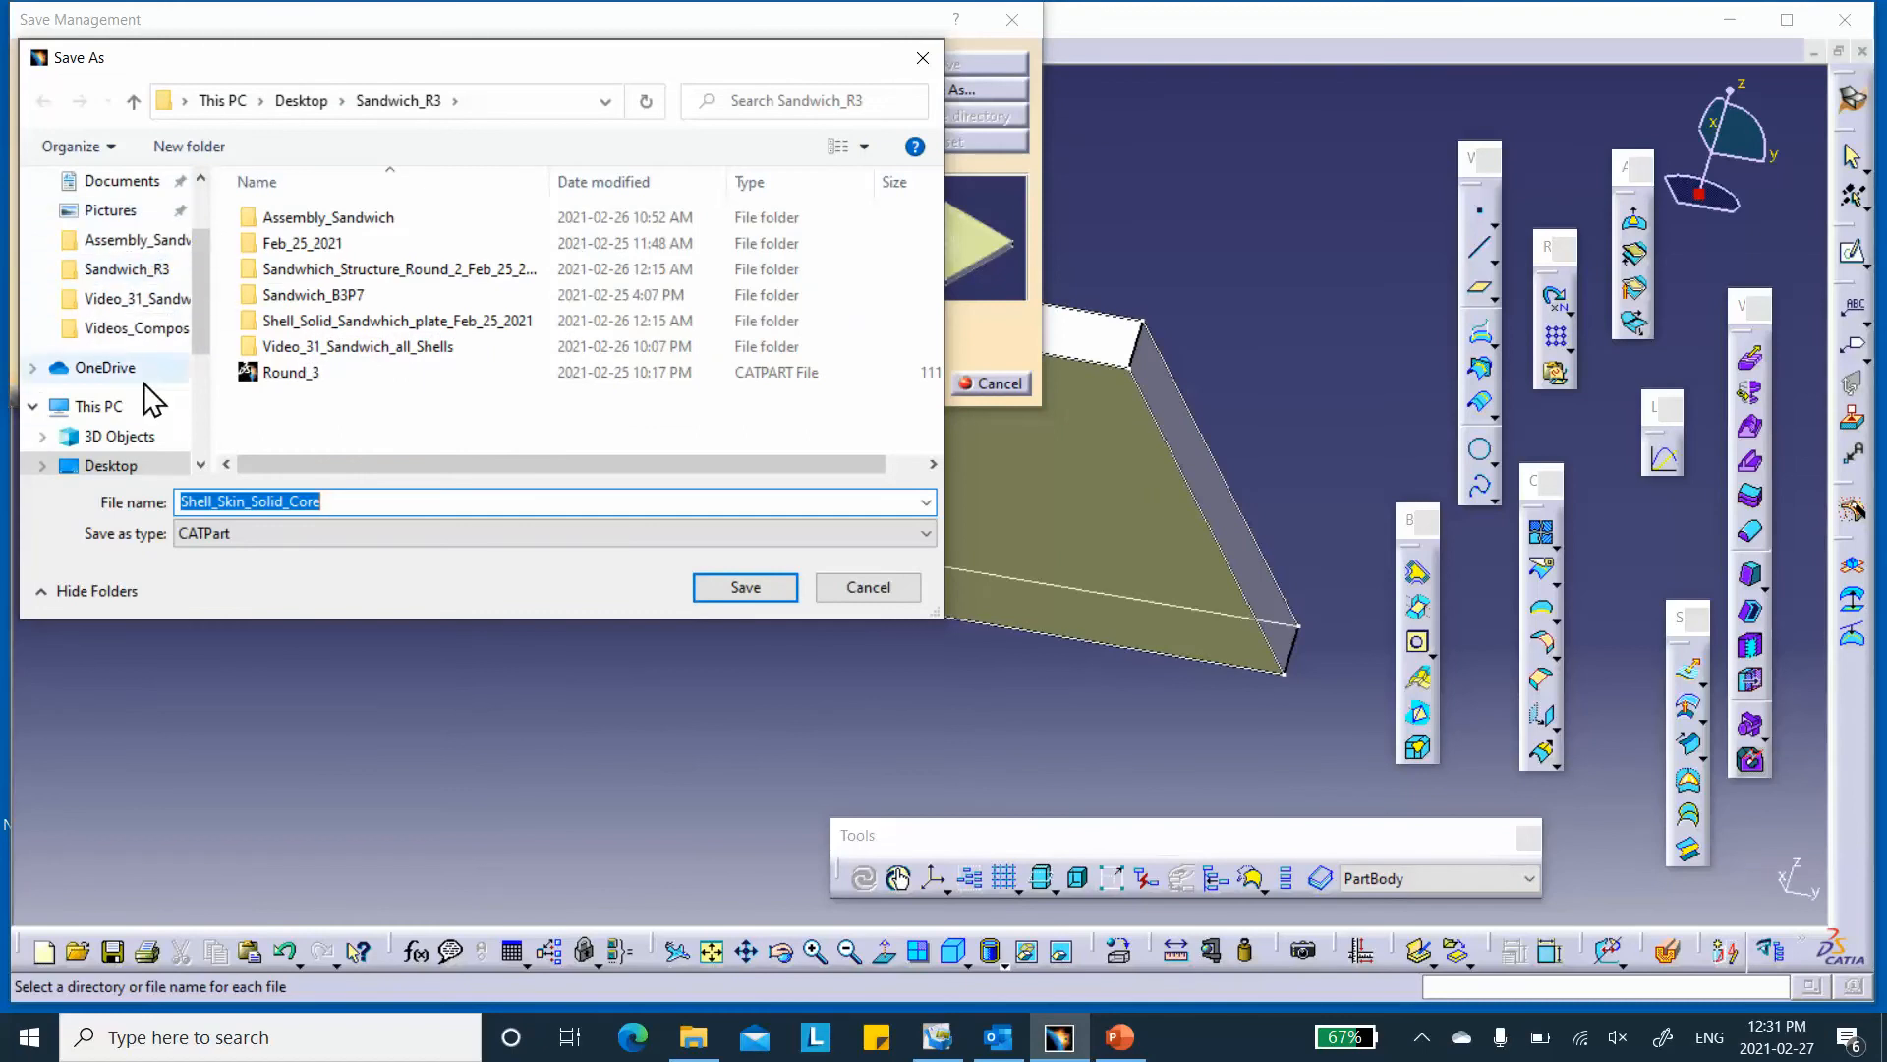
left_click(119, 465)
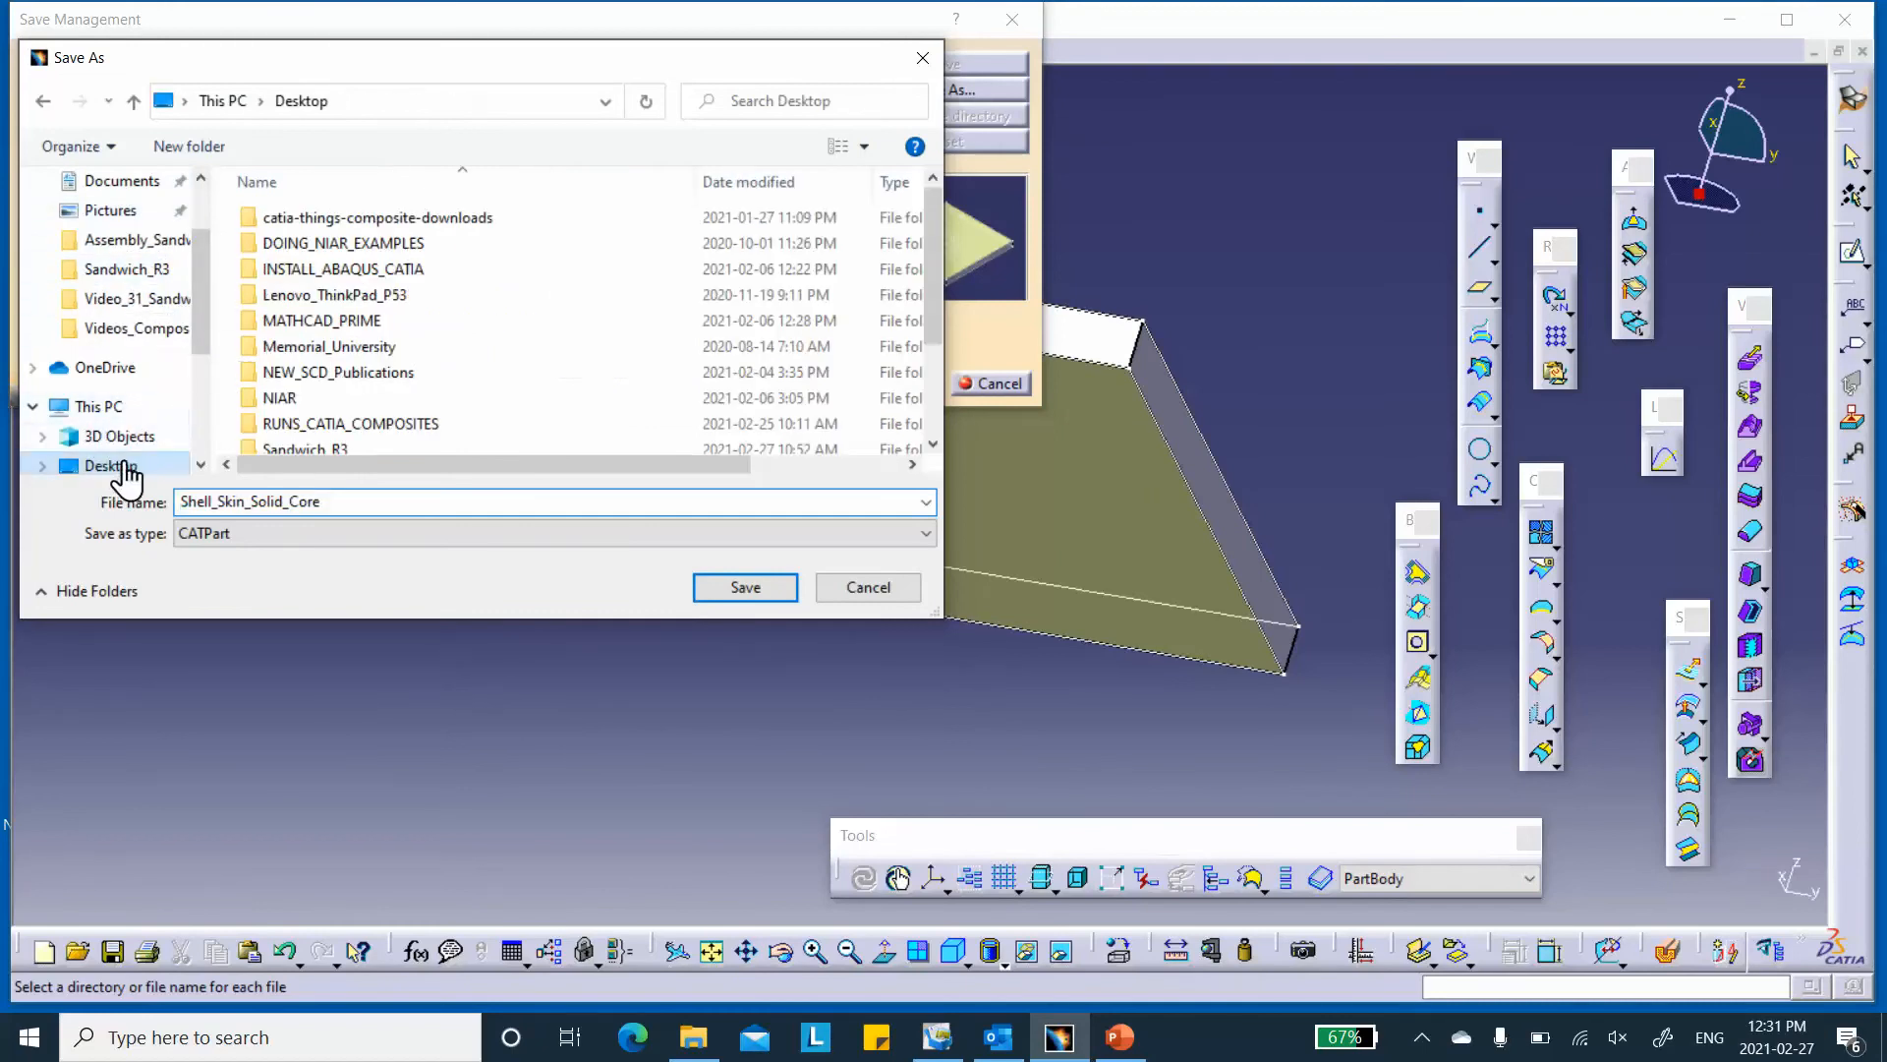
scroll(371, 253, "down", 1)
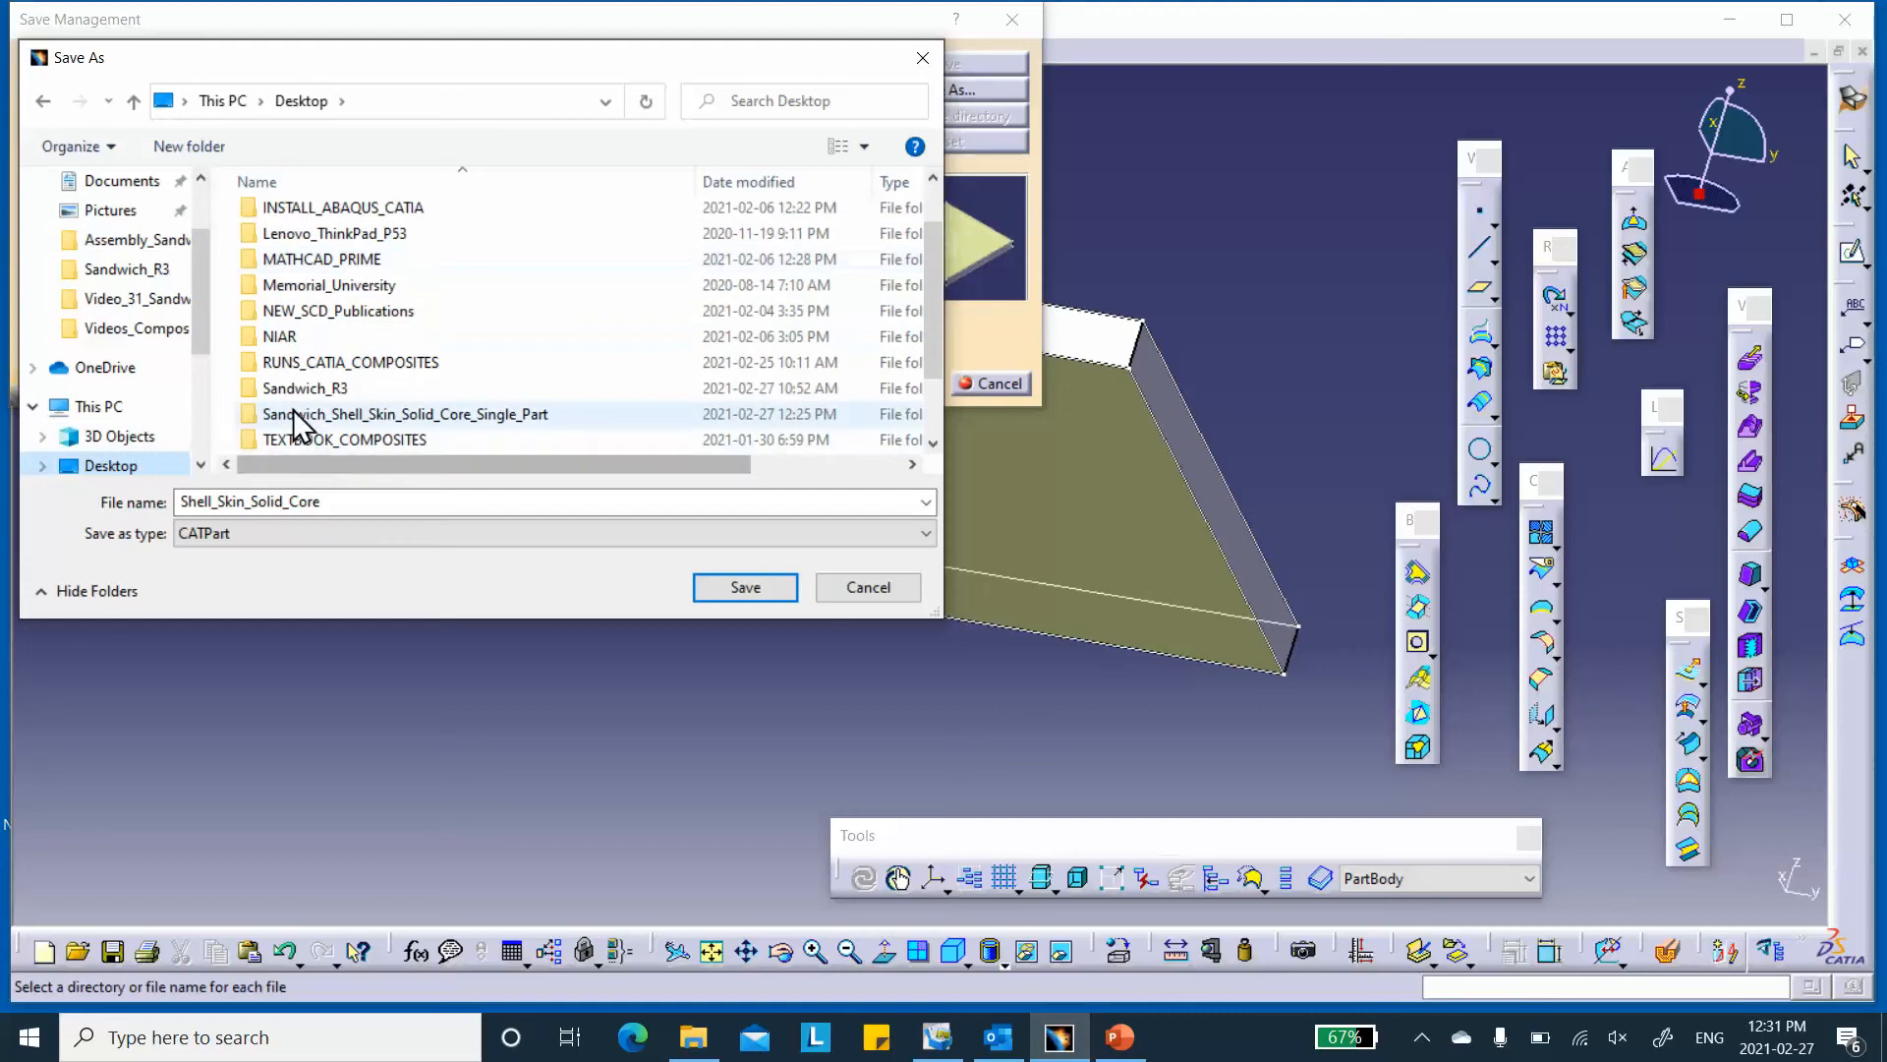
double_click(396, 413)
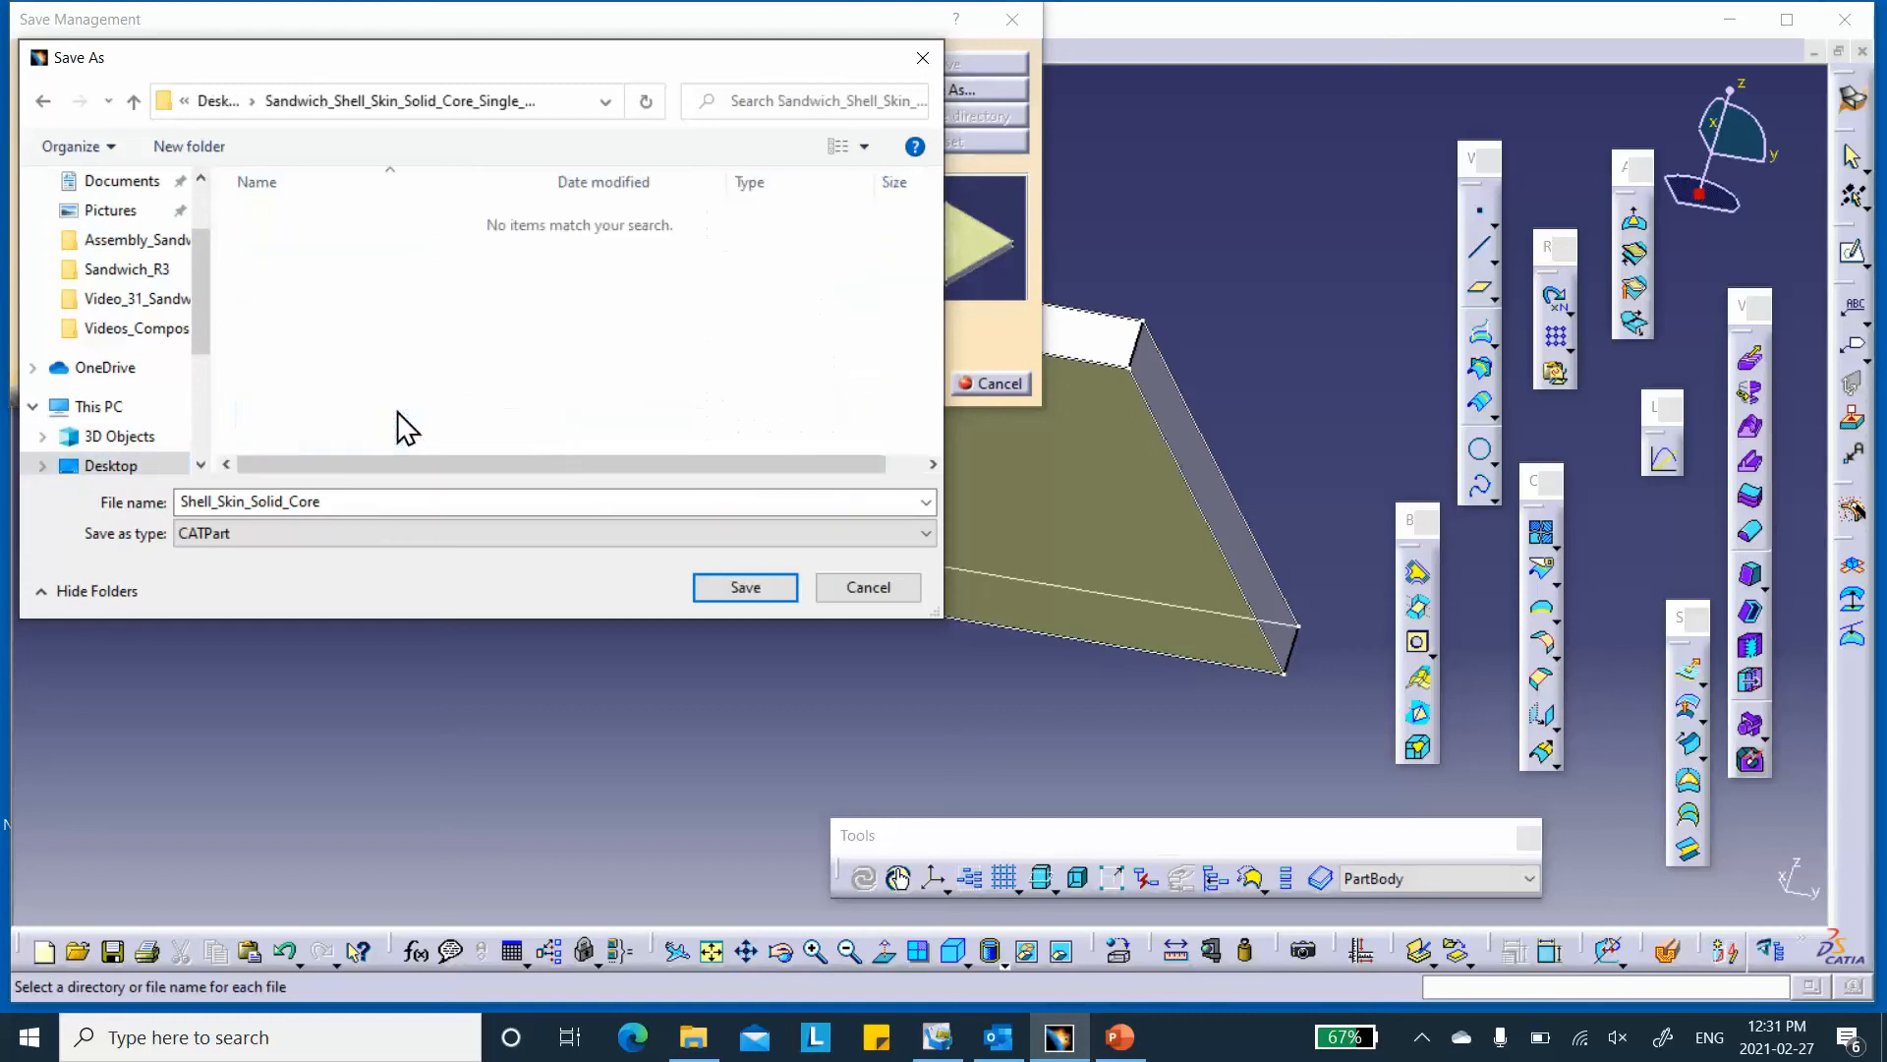
left_click(745, 589)
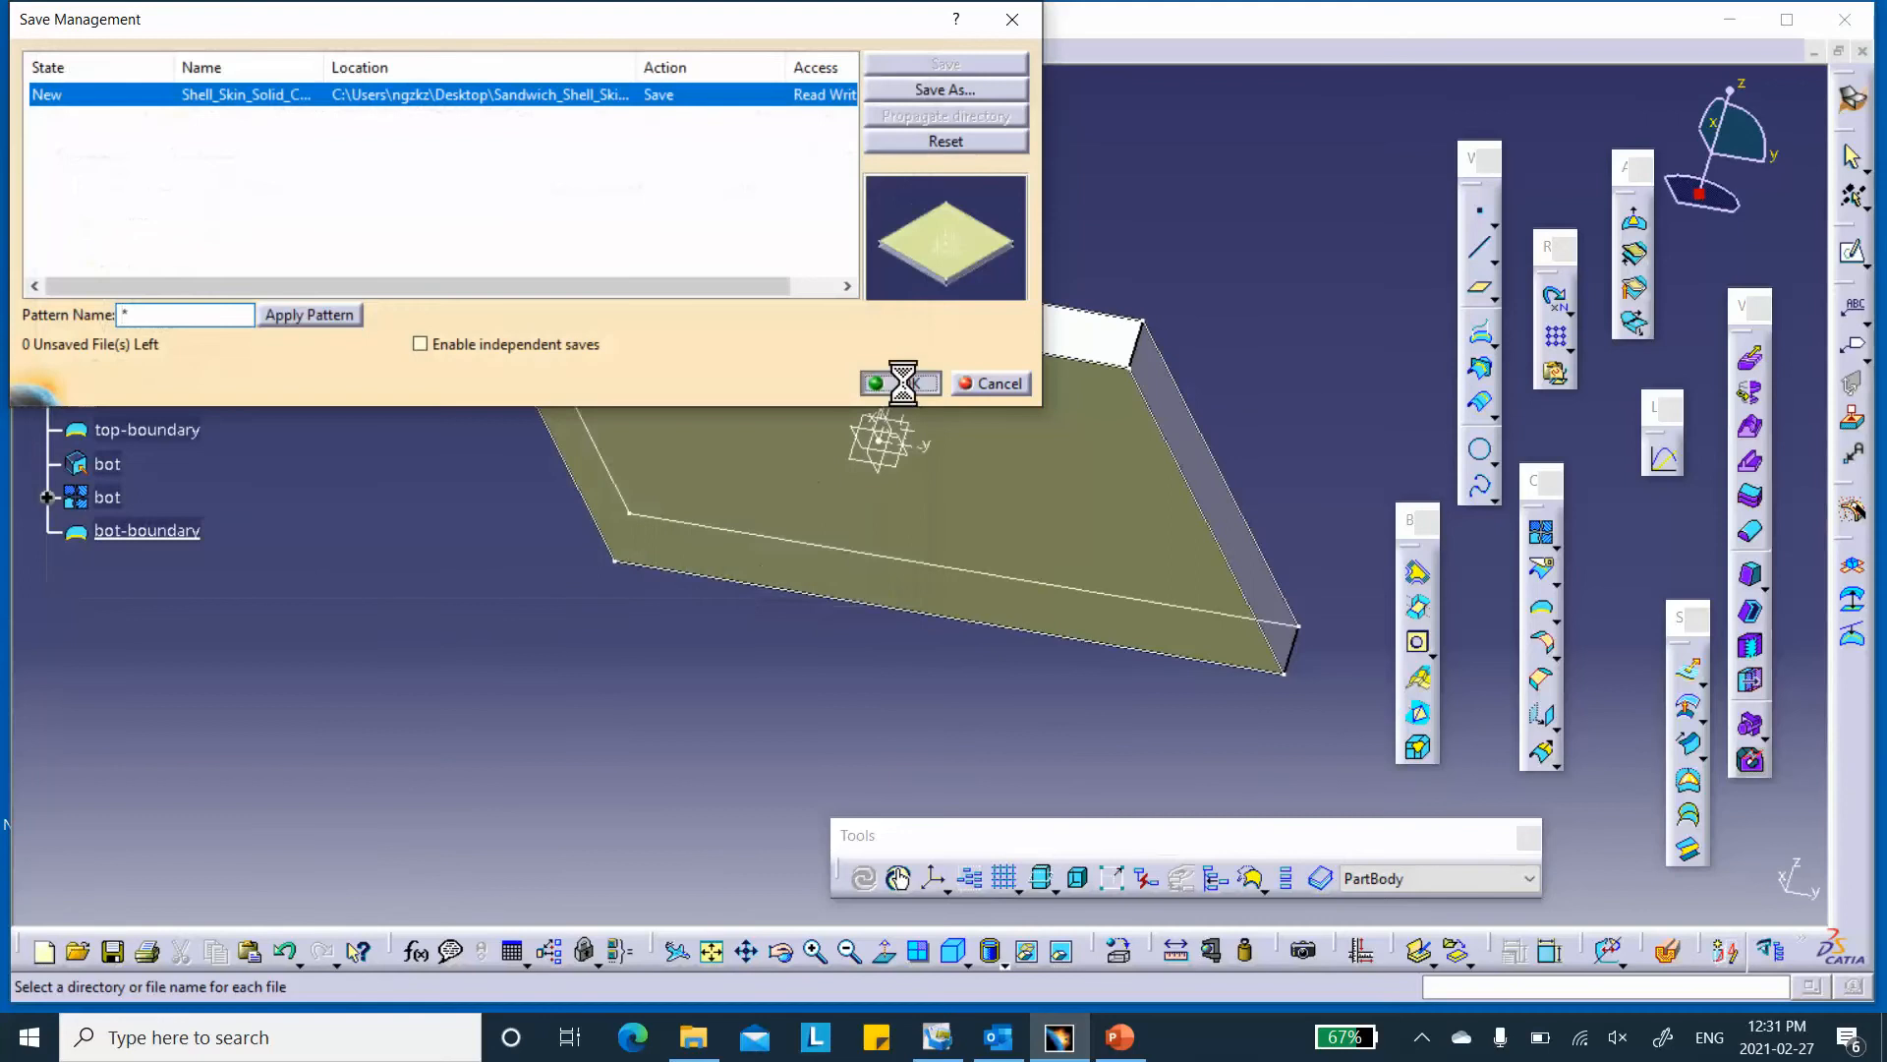
left_click(893, 379)
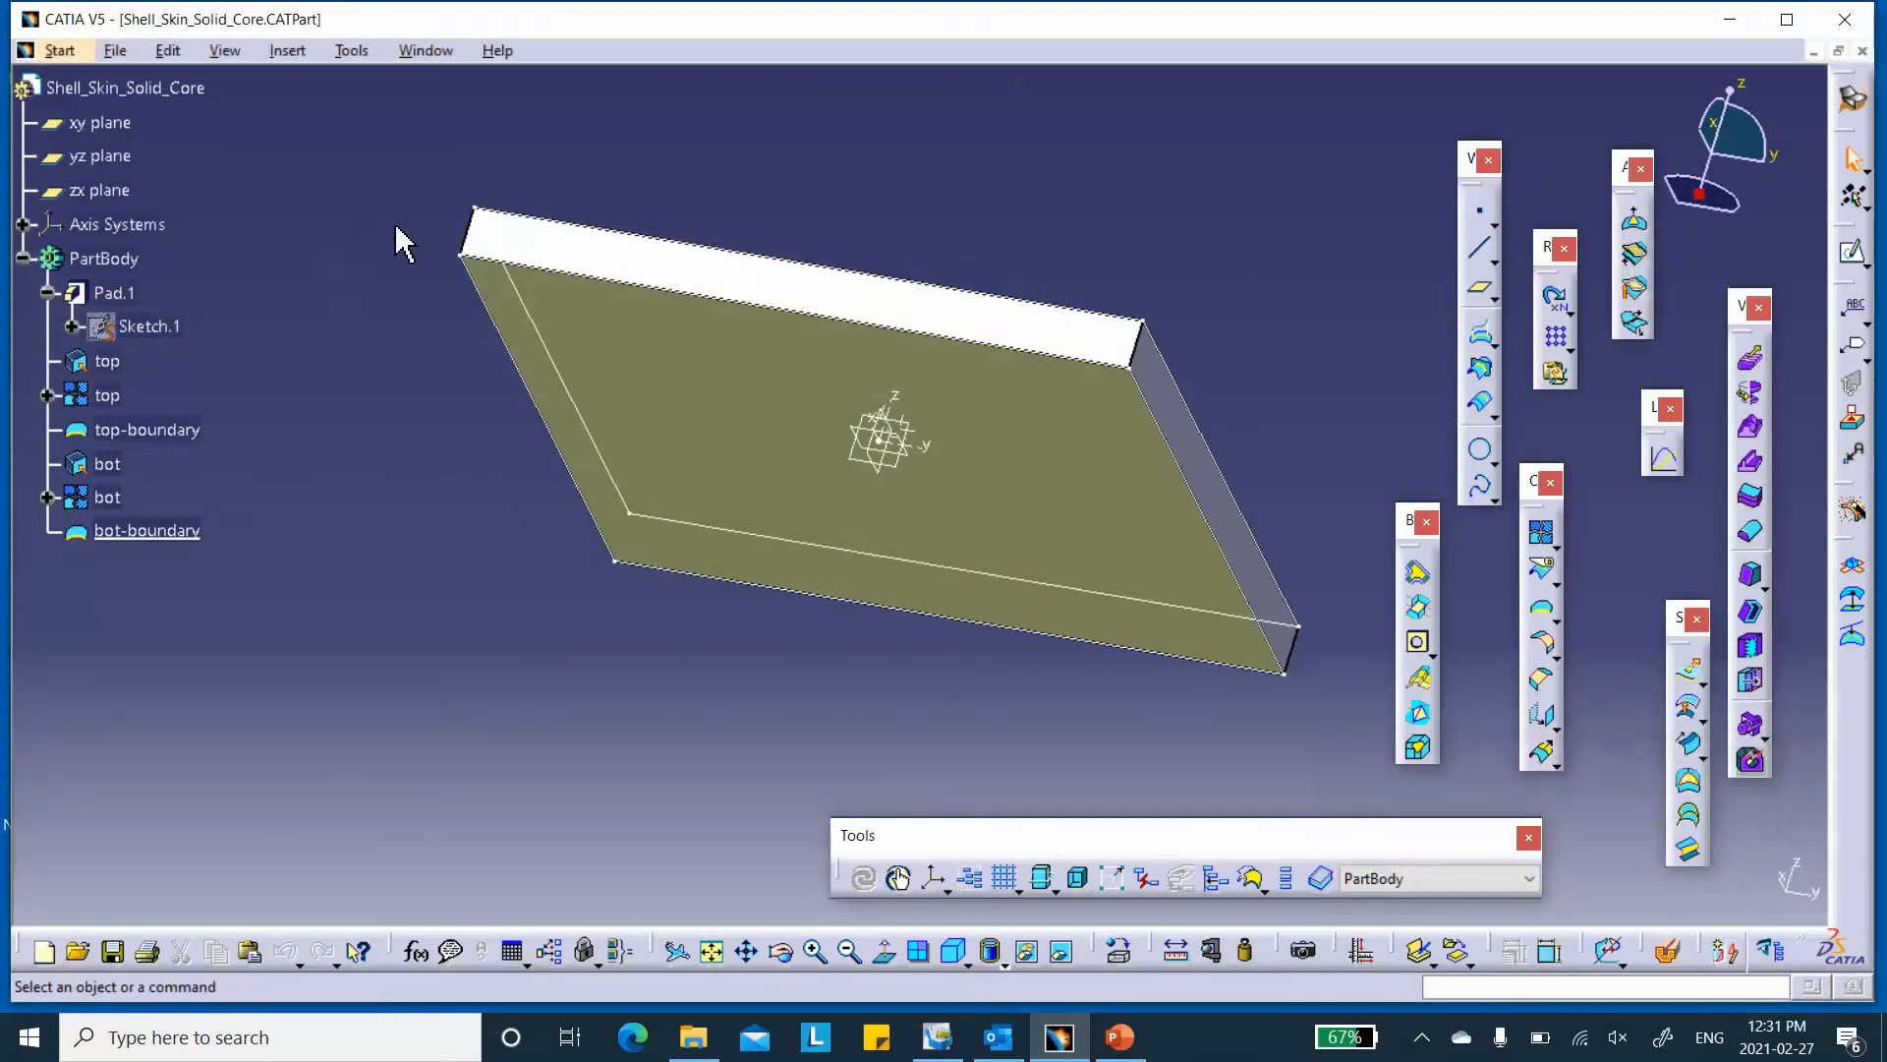
- Orient the plate with its top surface facing up and switch to the composites design workbench
middle_click_drag(572, 169, 559, 188)
middle_click_drag(792, 182, 836, 305)
middle_click_drag(372, 266, 358, 299)
middle_click_drag(580, 299, 769, 325)
middle_click_drag(413, 193, 344, 317)
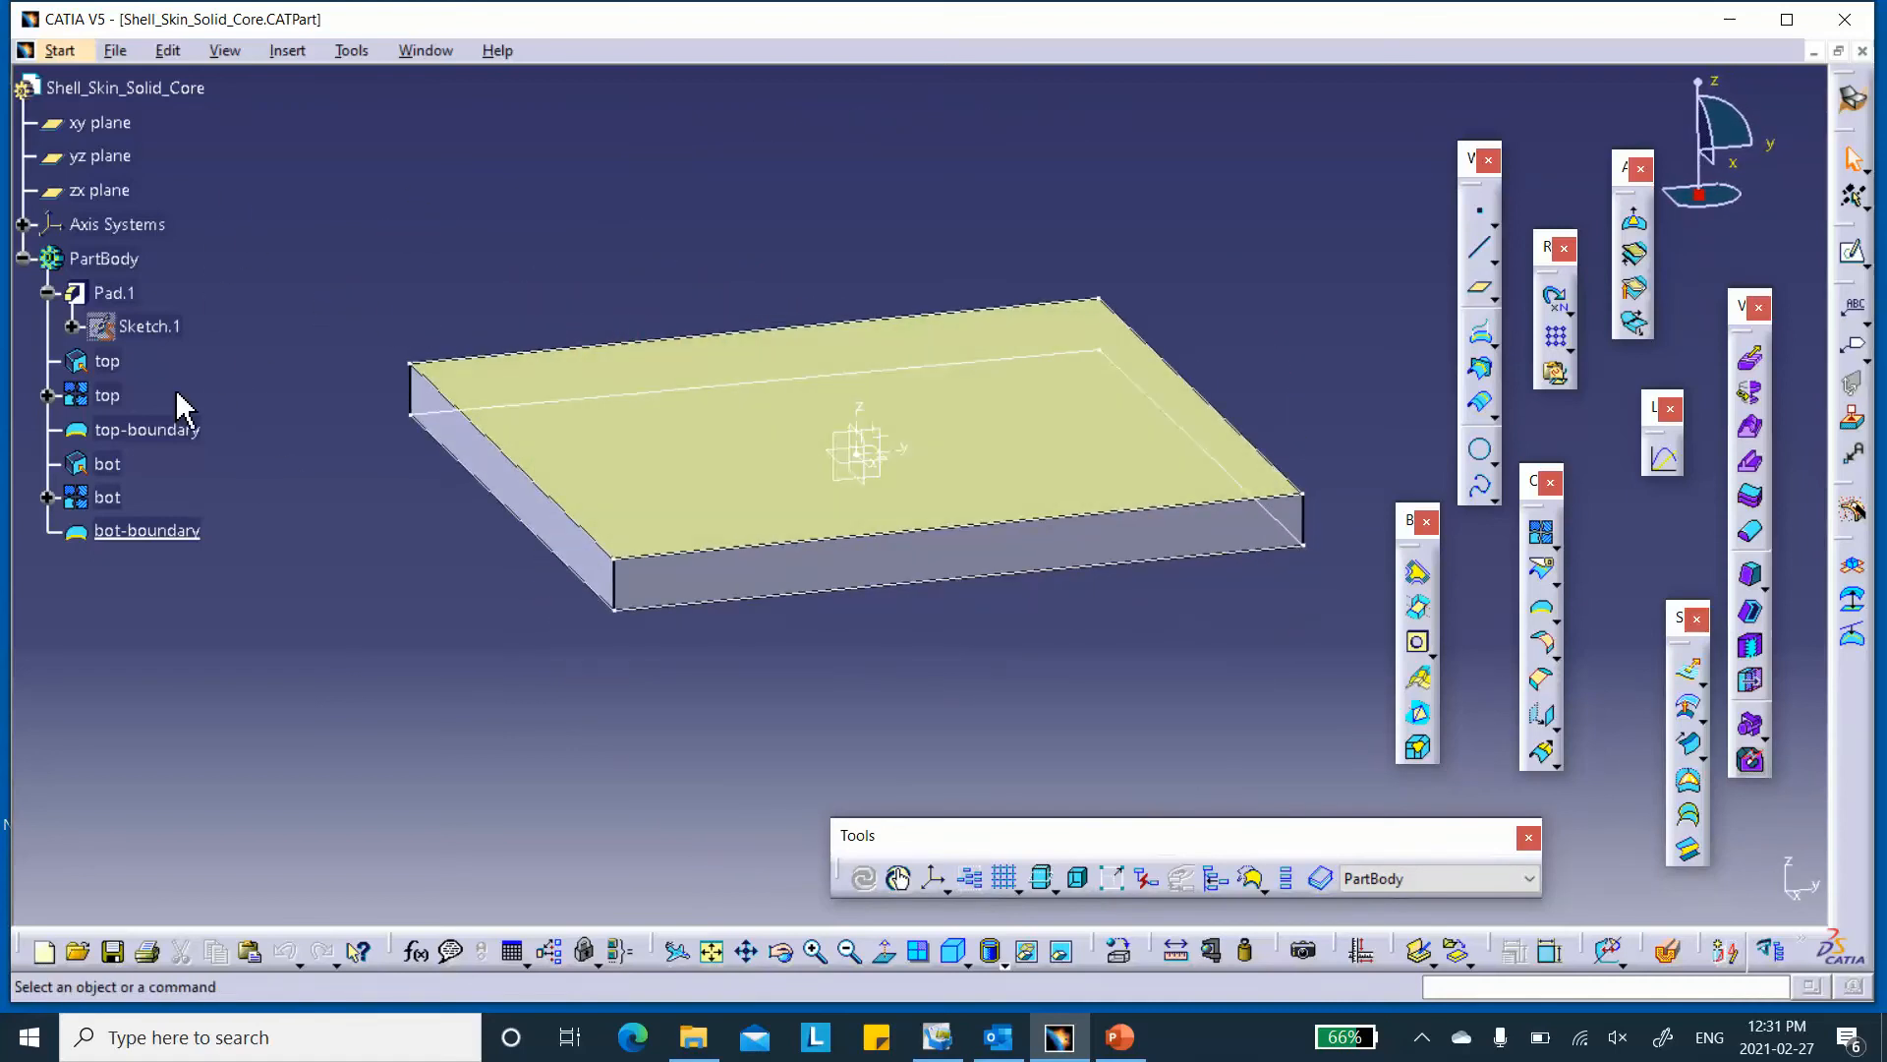
left_click(1853, 98)
left_click(1401, 240)
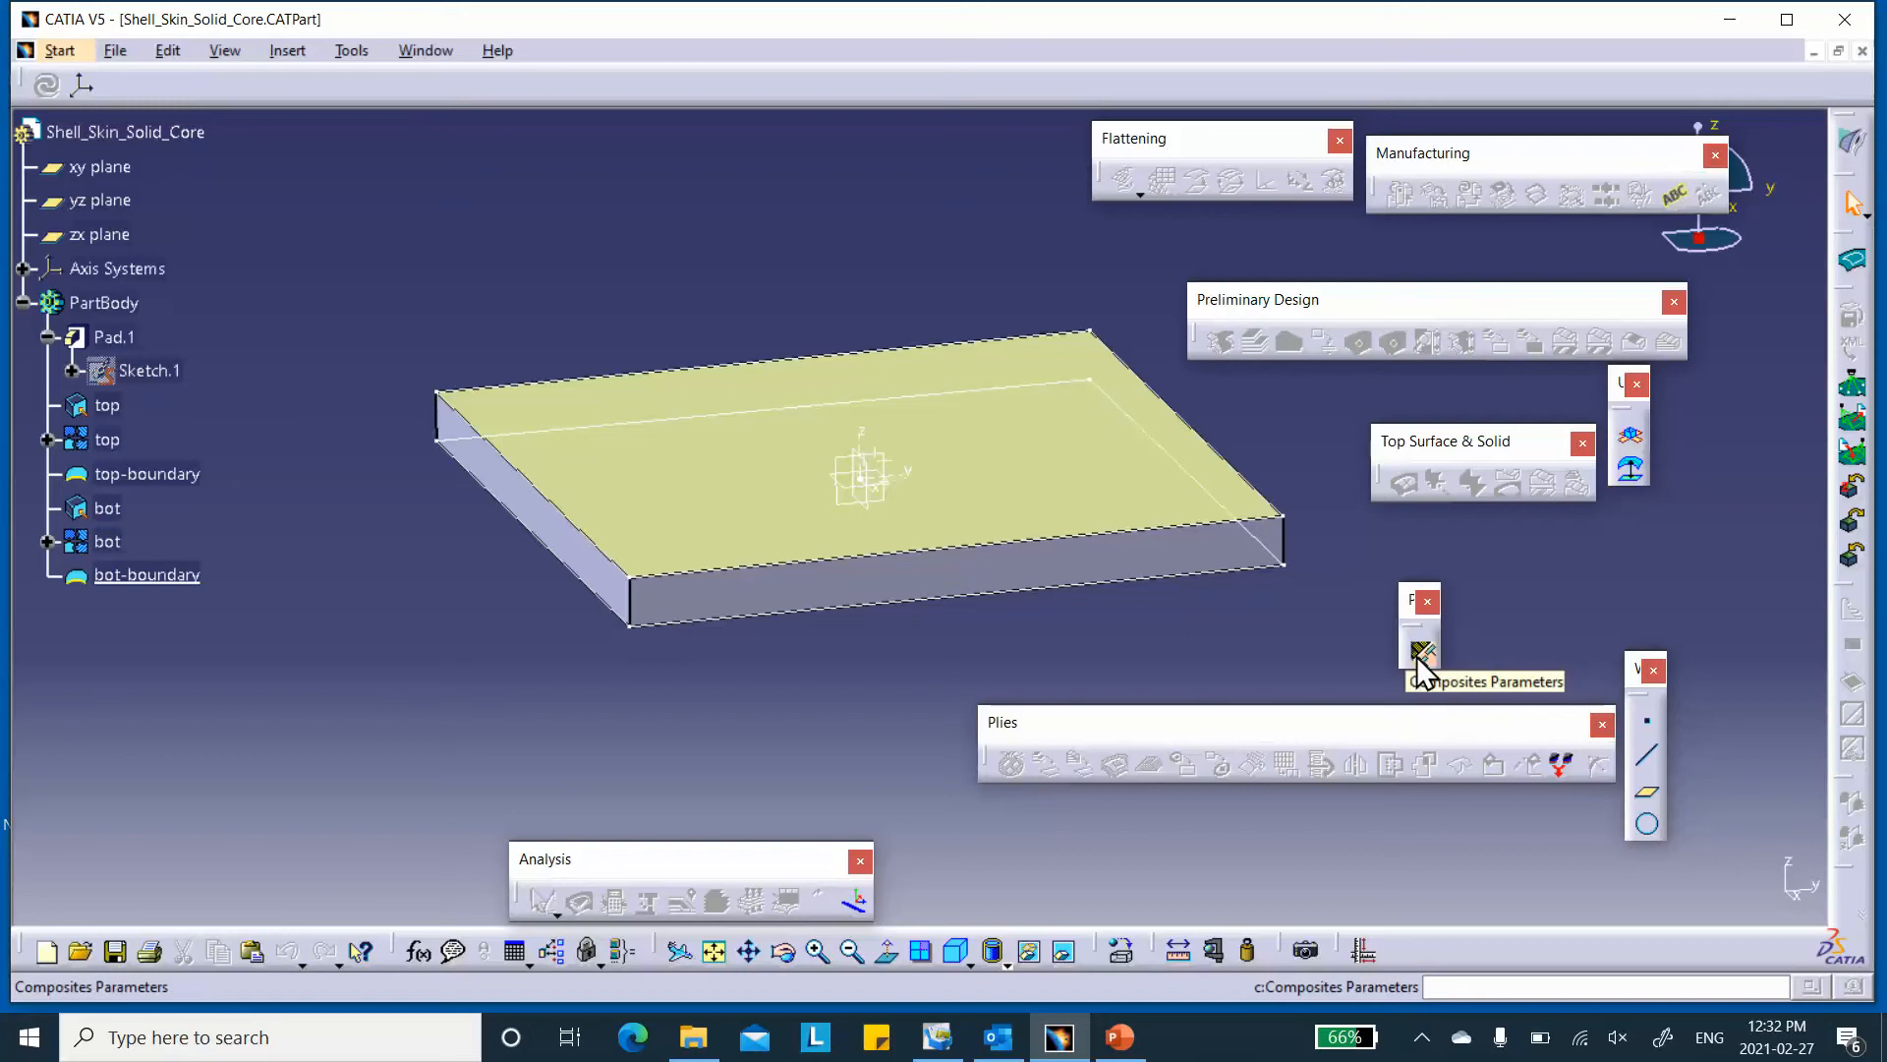
- Add Skin_New Material to the composites parameters from the Shell_Skin_Solid_Core_CATMaterial1 catalog in the desktop's Sandwich_Shell_Skin_Solid_Core_Single_Part folder
left_click(1420, 657)
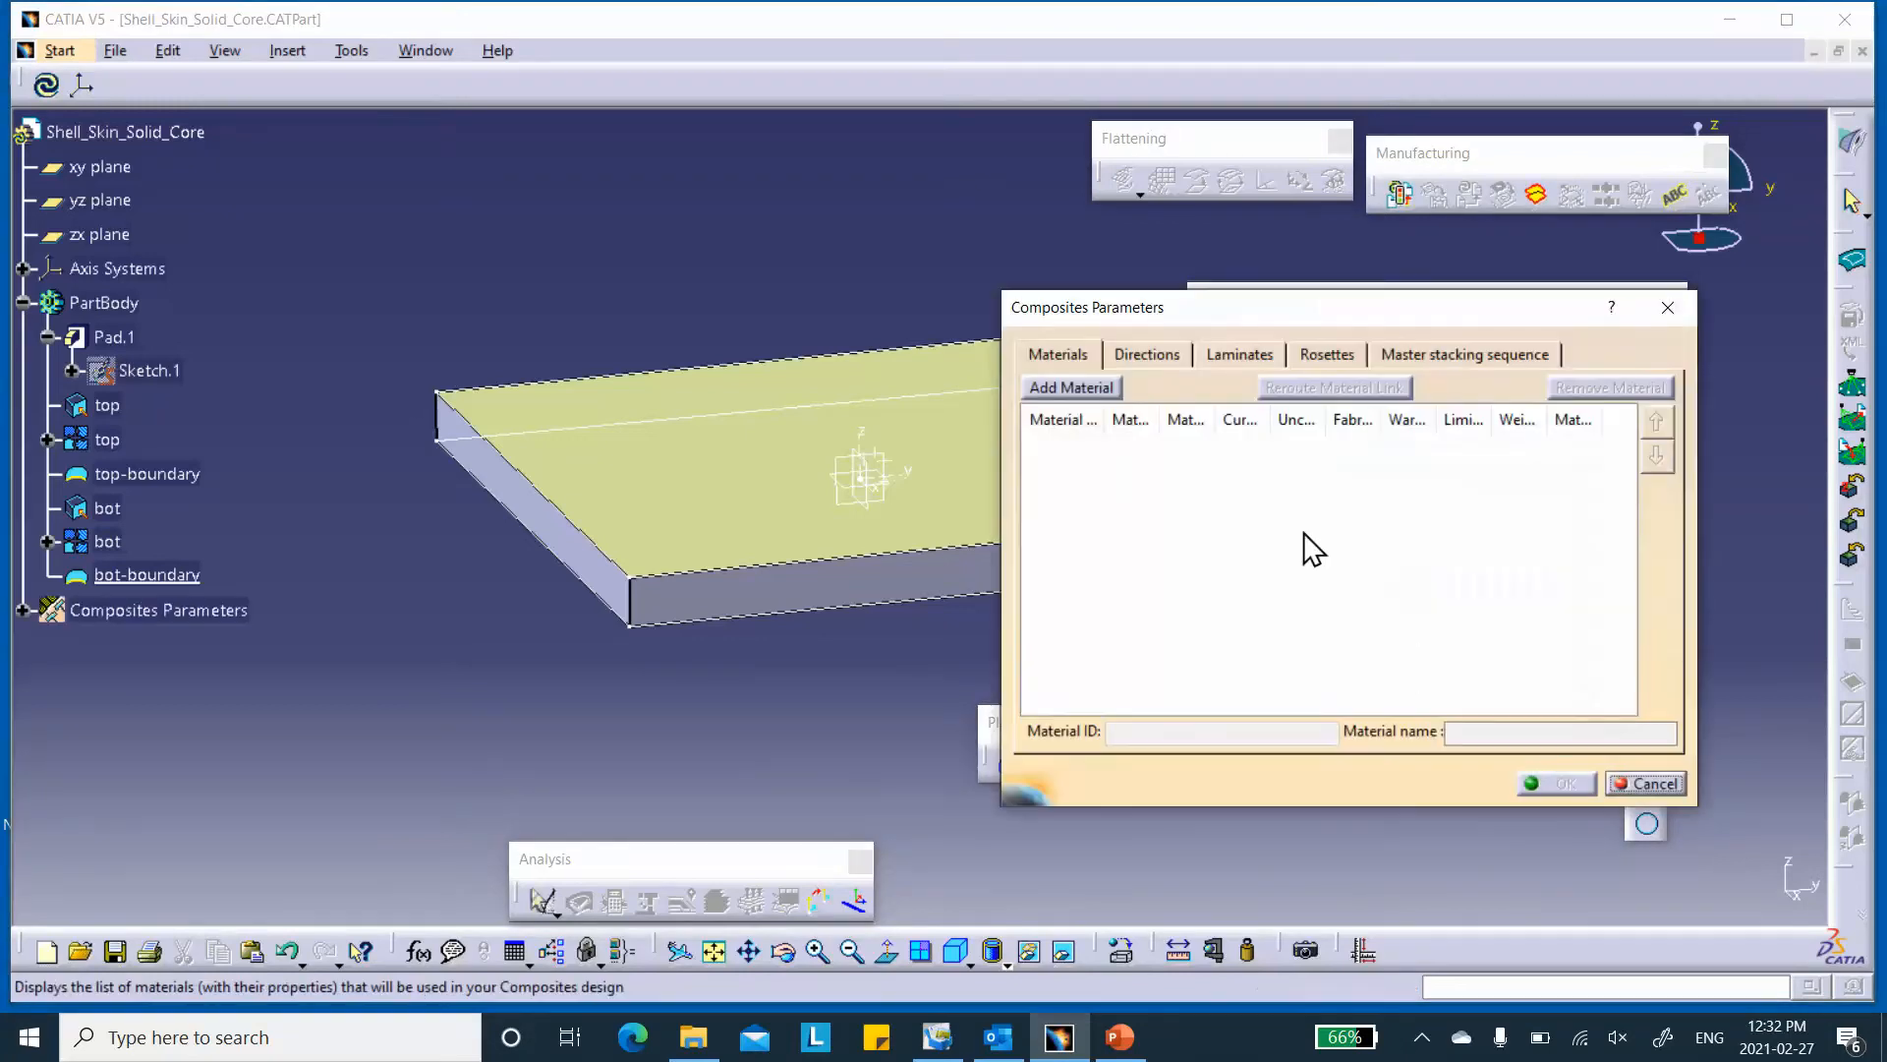
left_click(1058, 385)
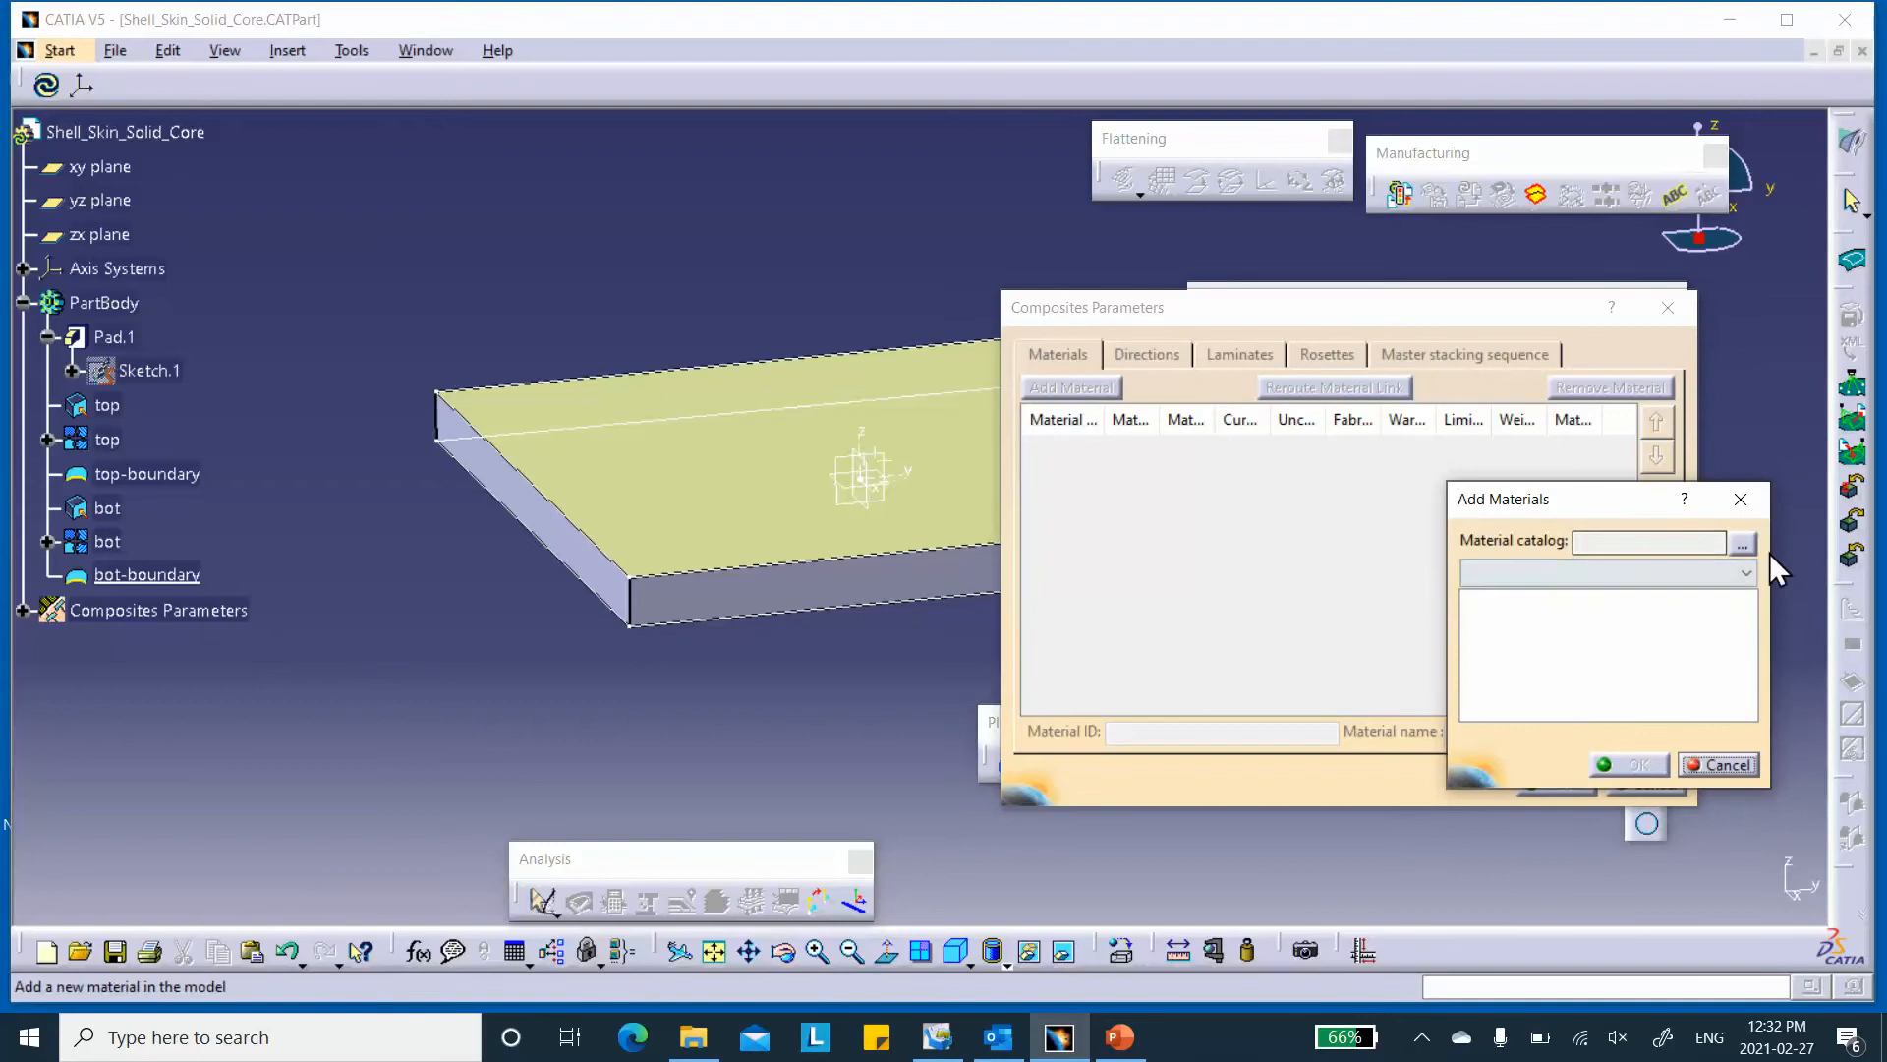
left_click(1748, 545)
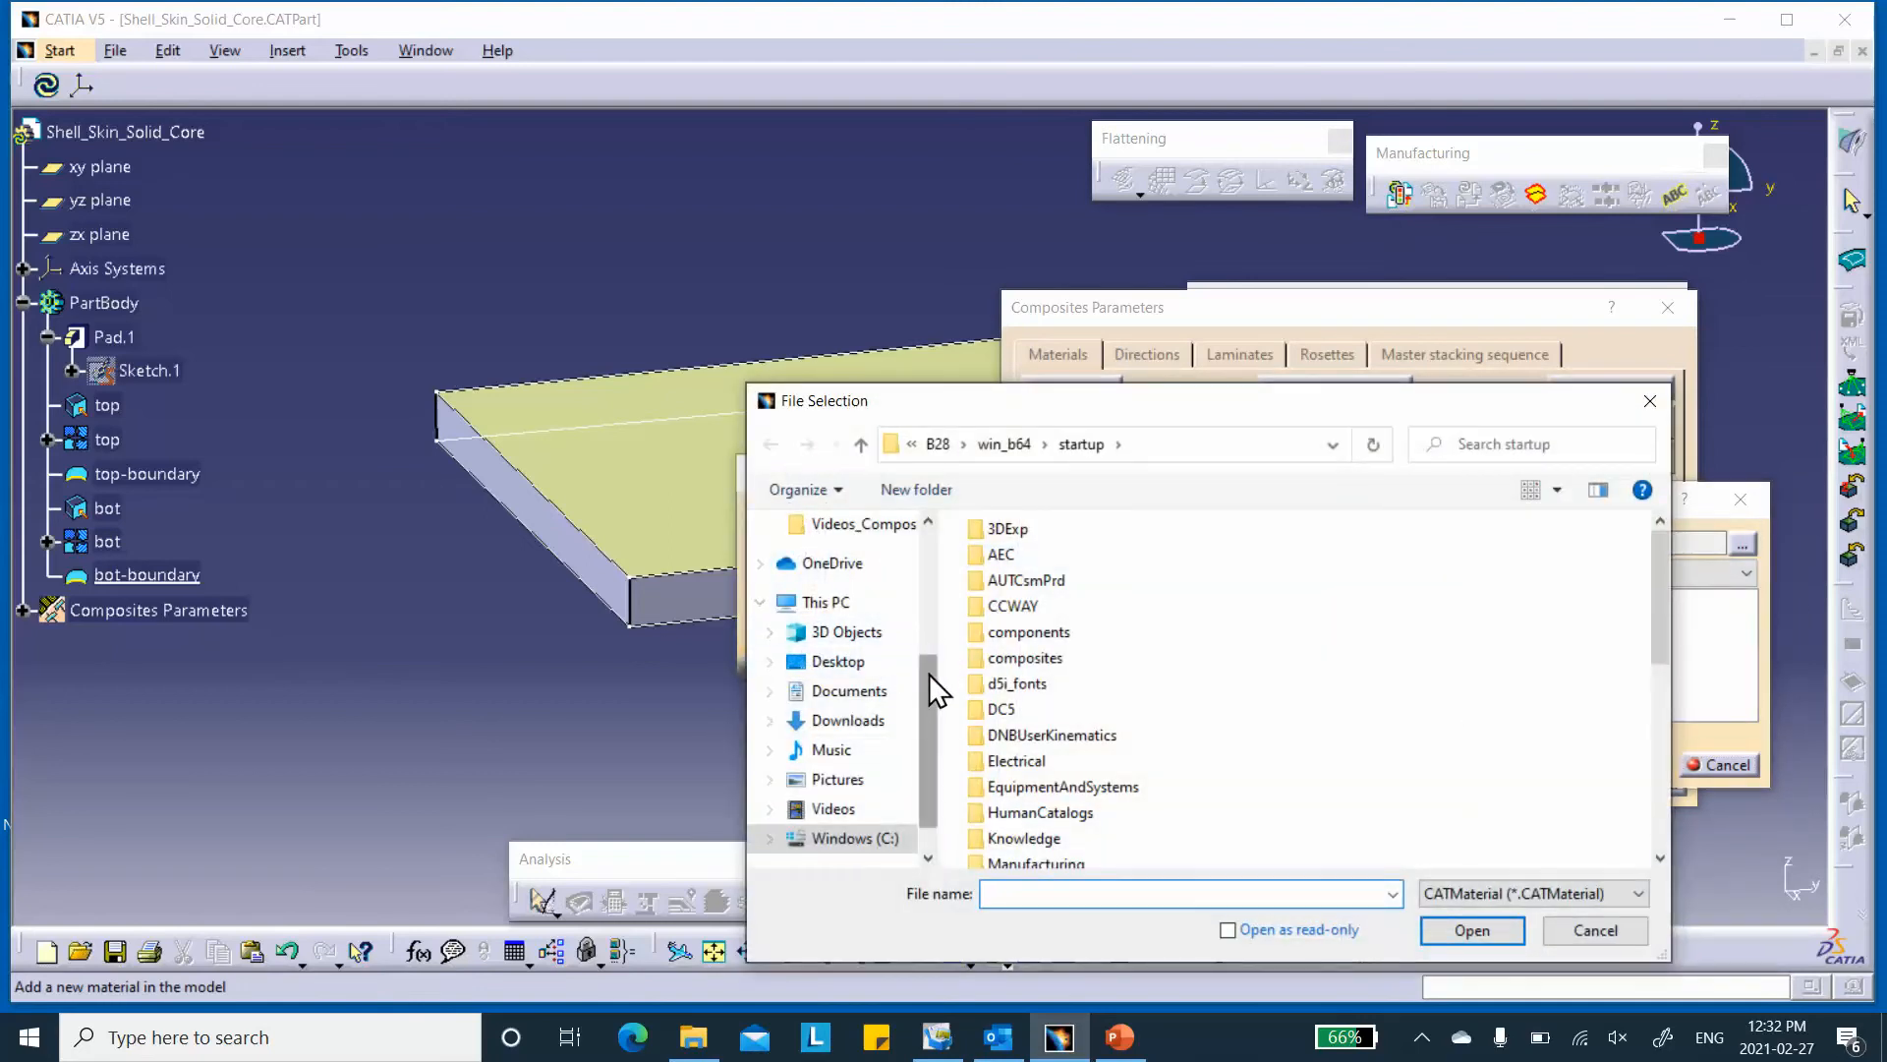
scroll(929, 676, "down", 2)
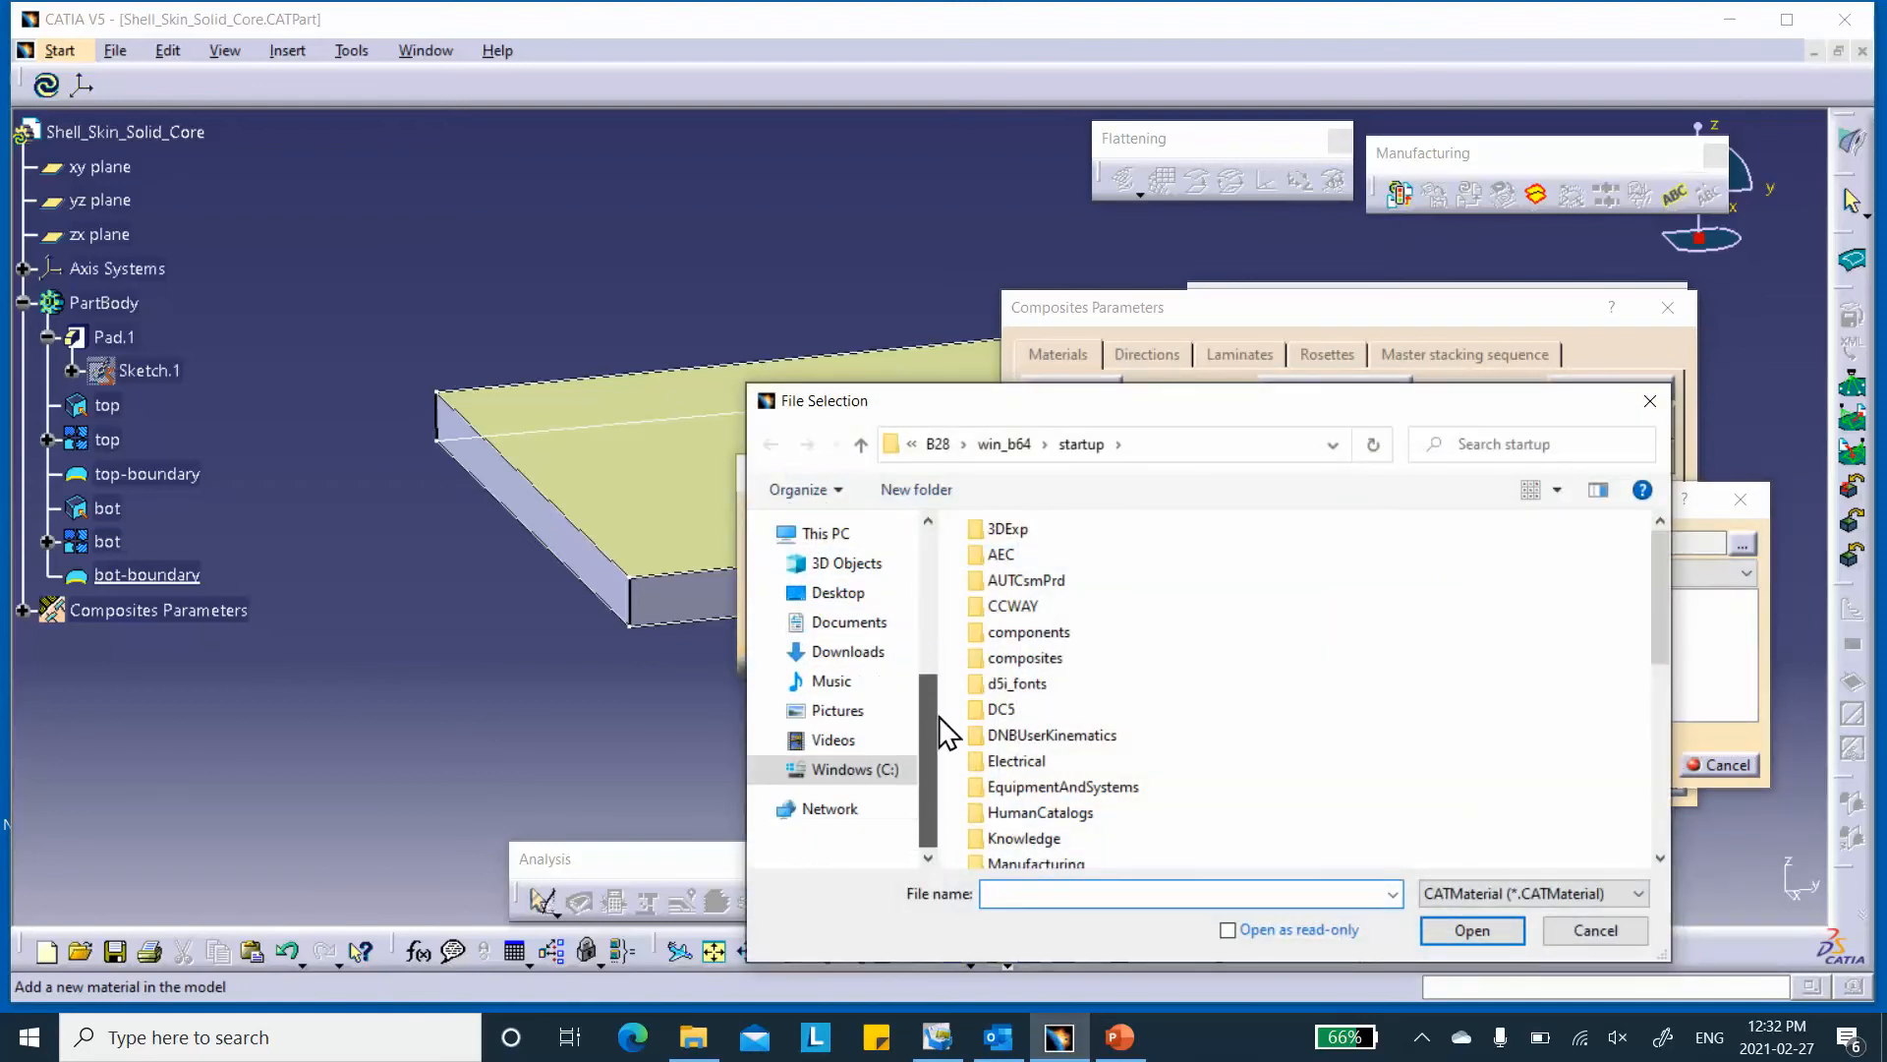
left_click(851, 593)
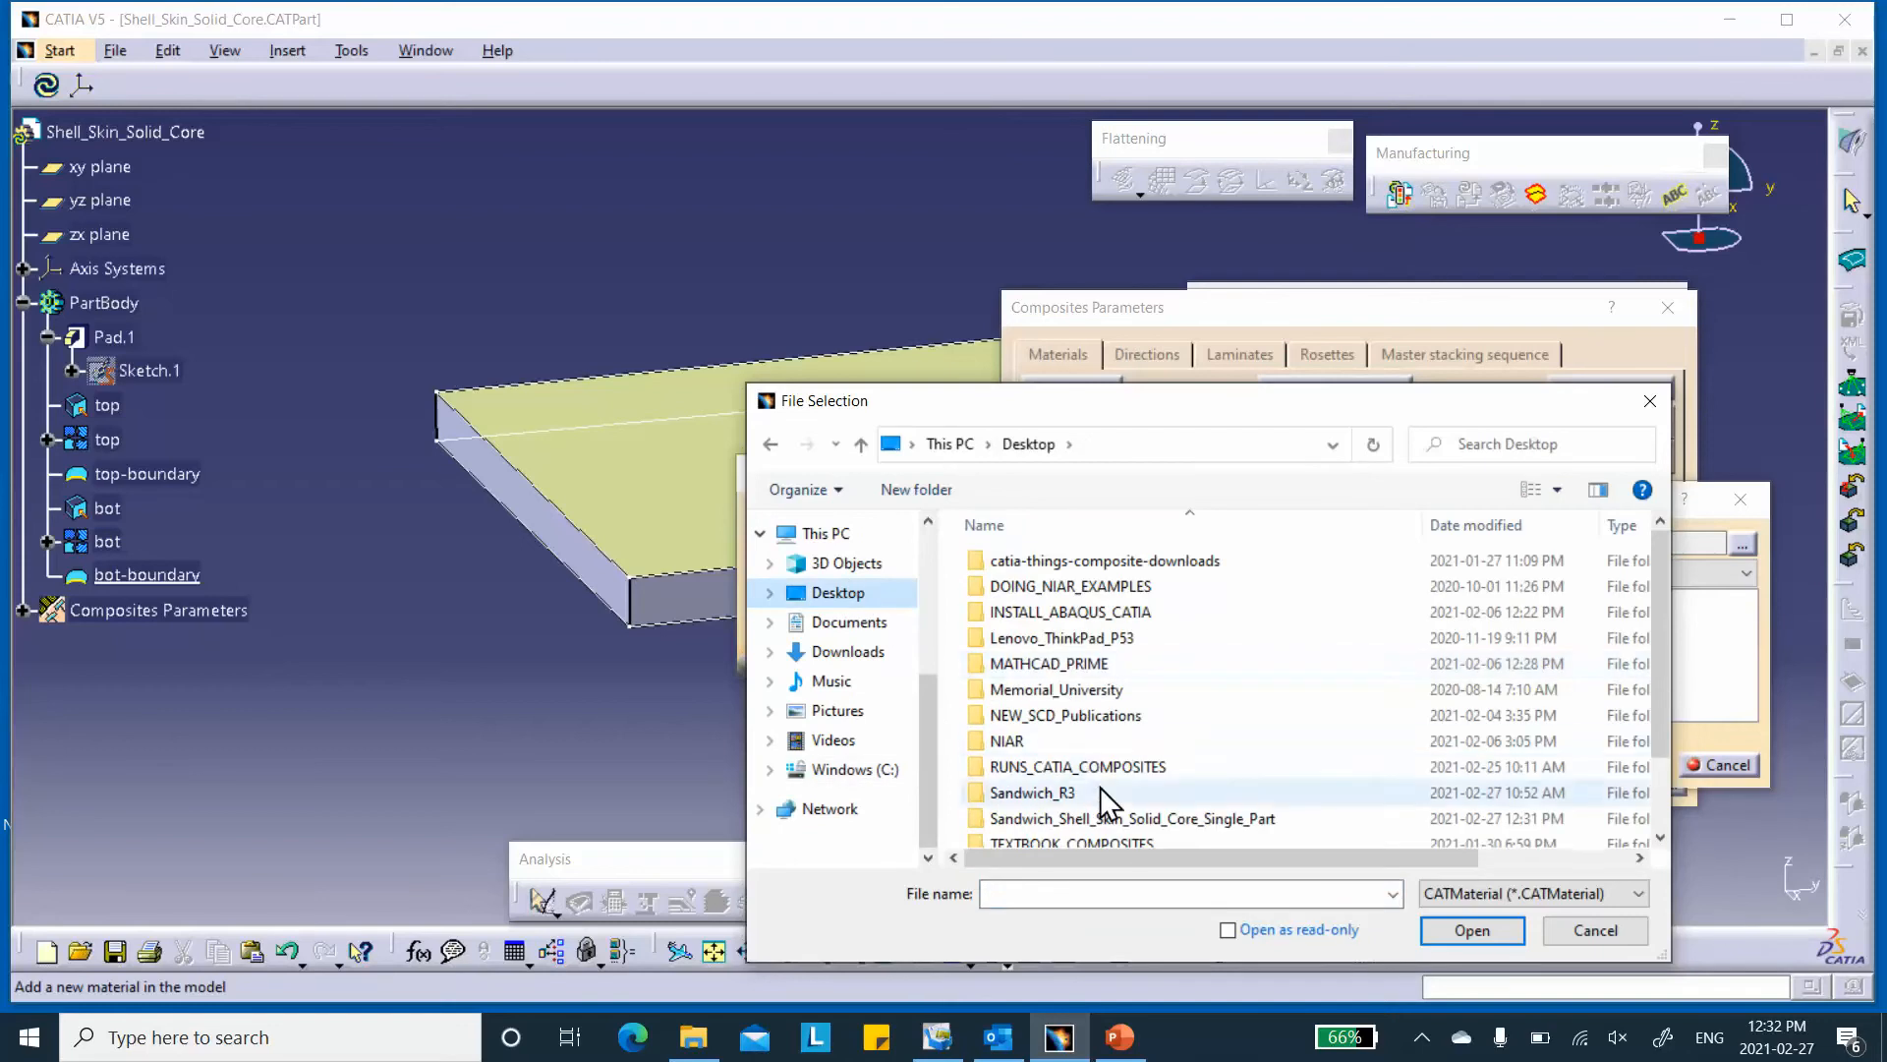
double_click(1118, 819)
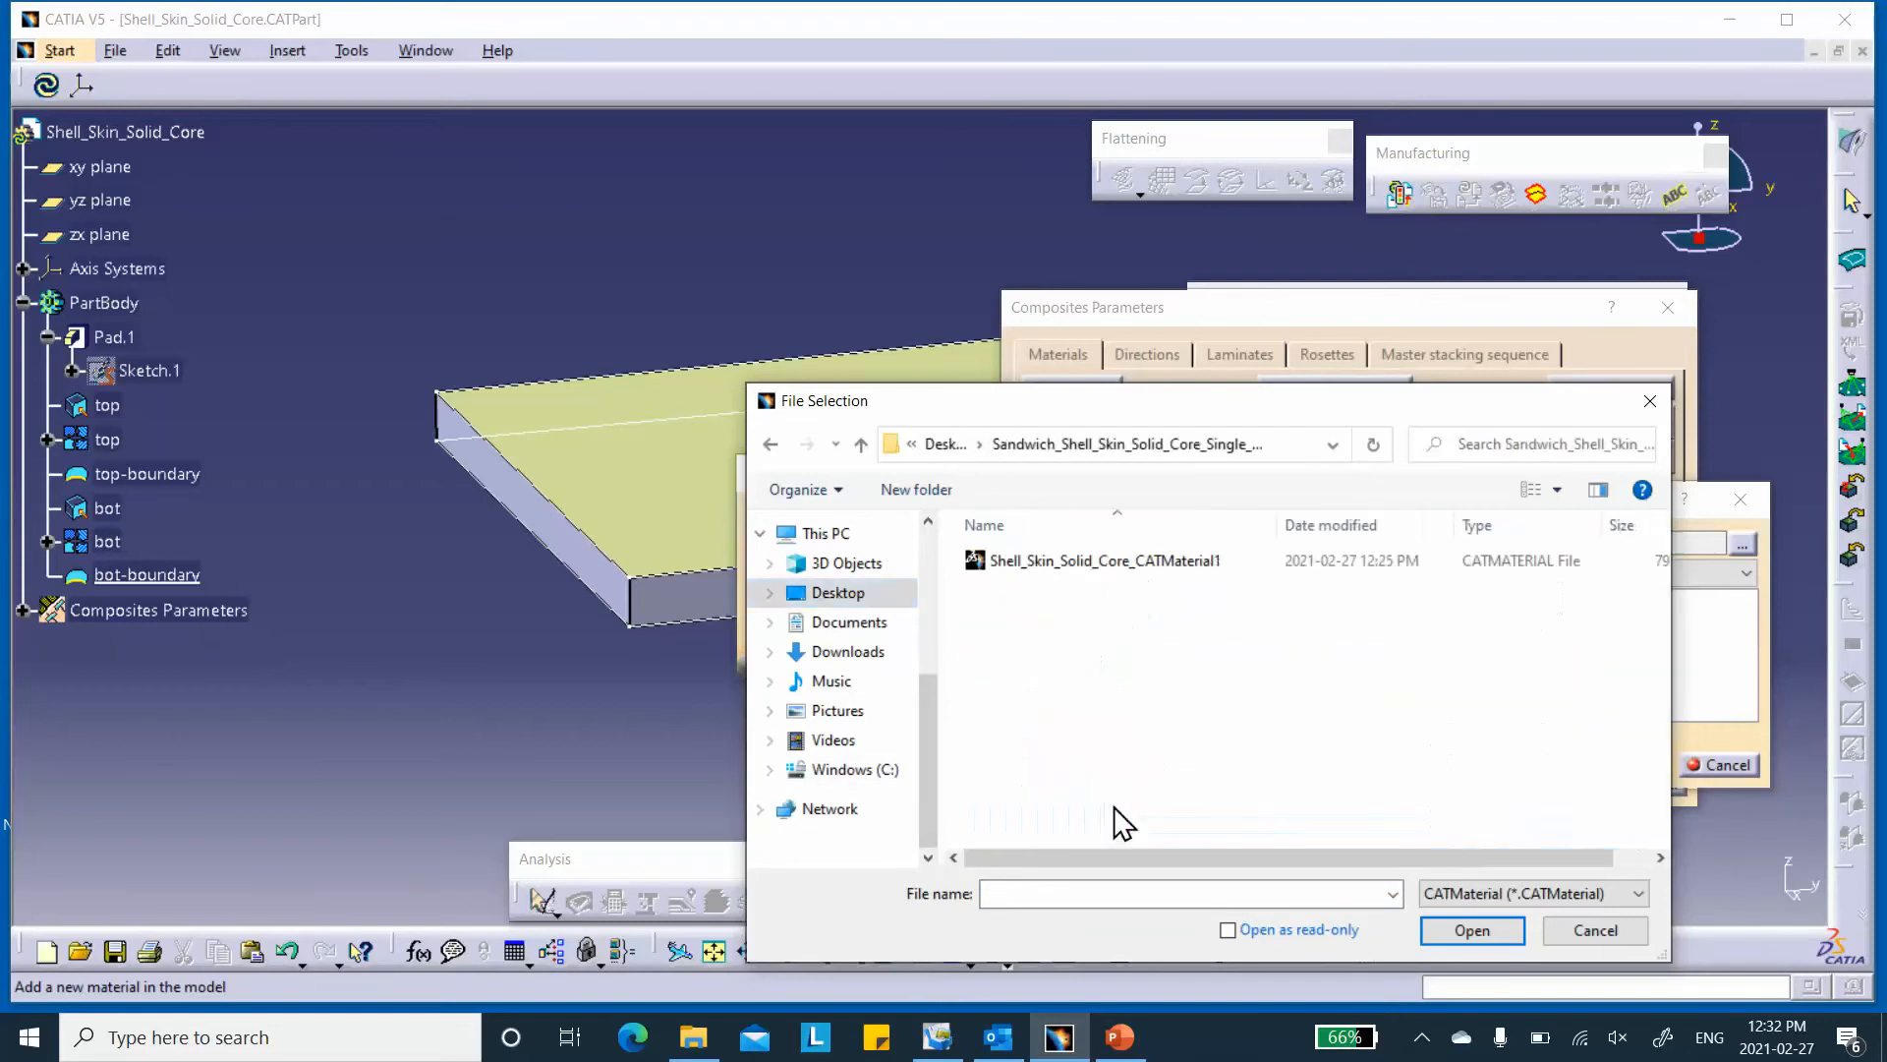
left_click(1097, 565)
left_click(1473, 931)
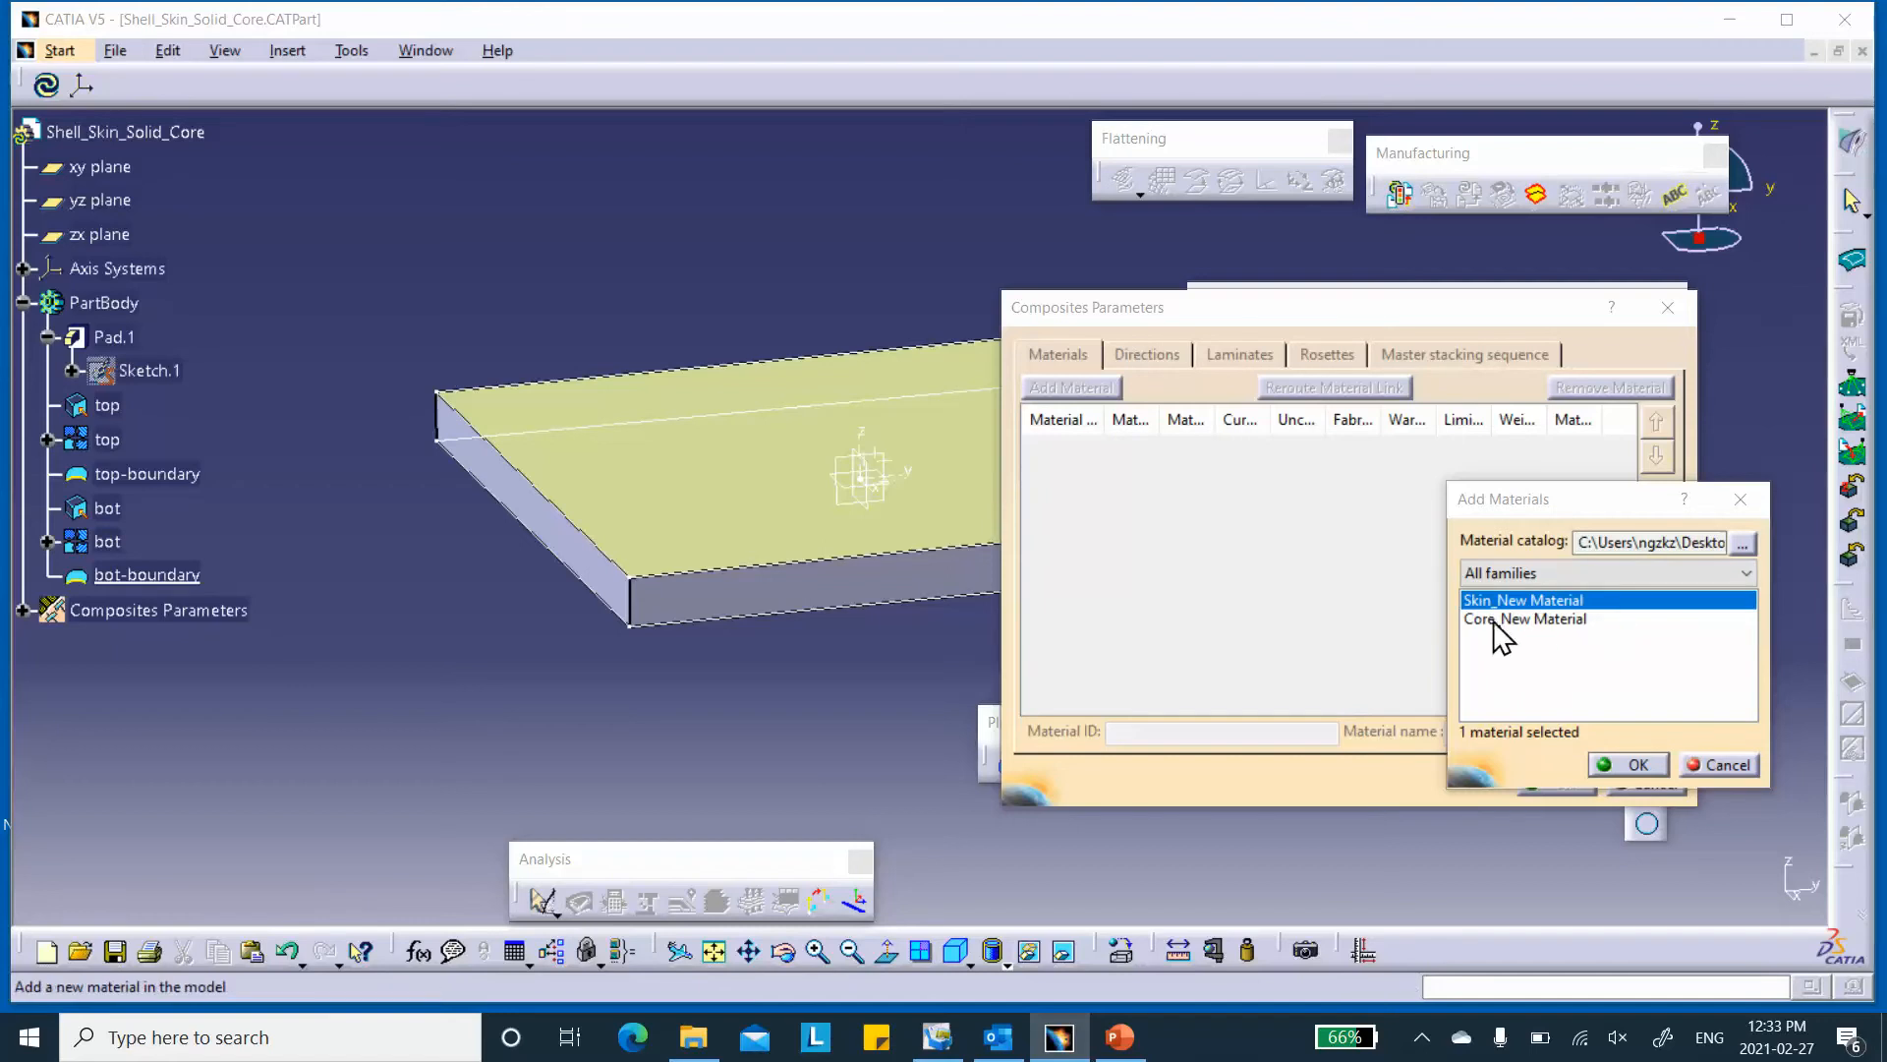
left_click(1628, 766)
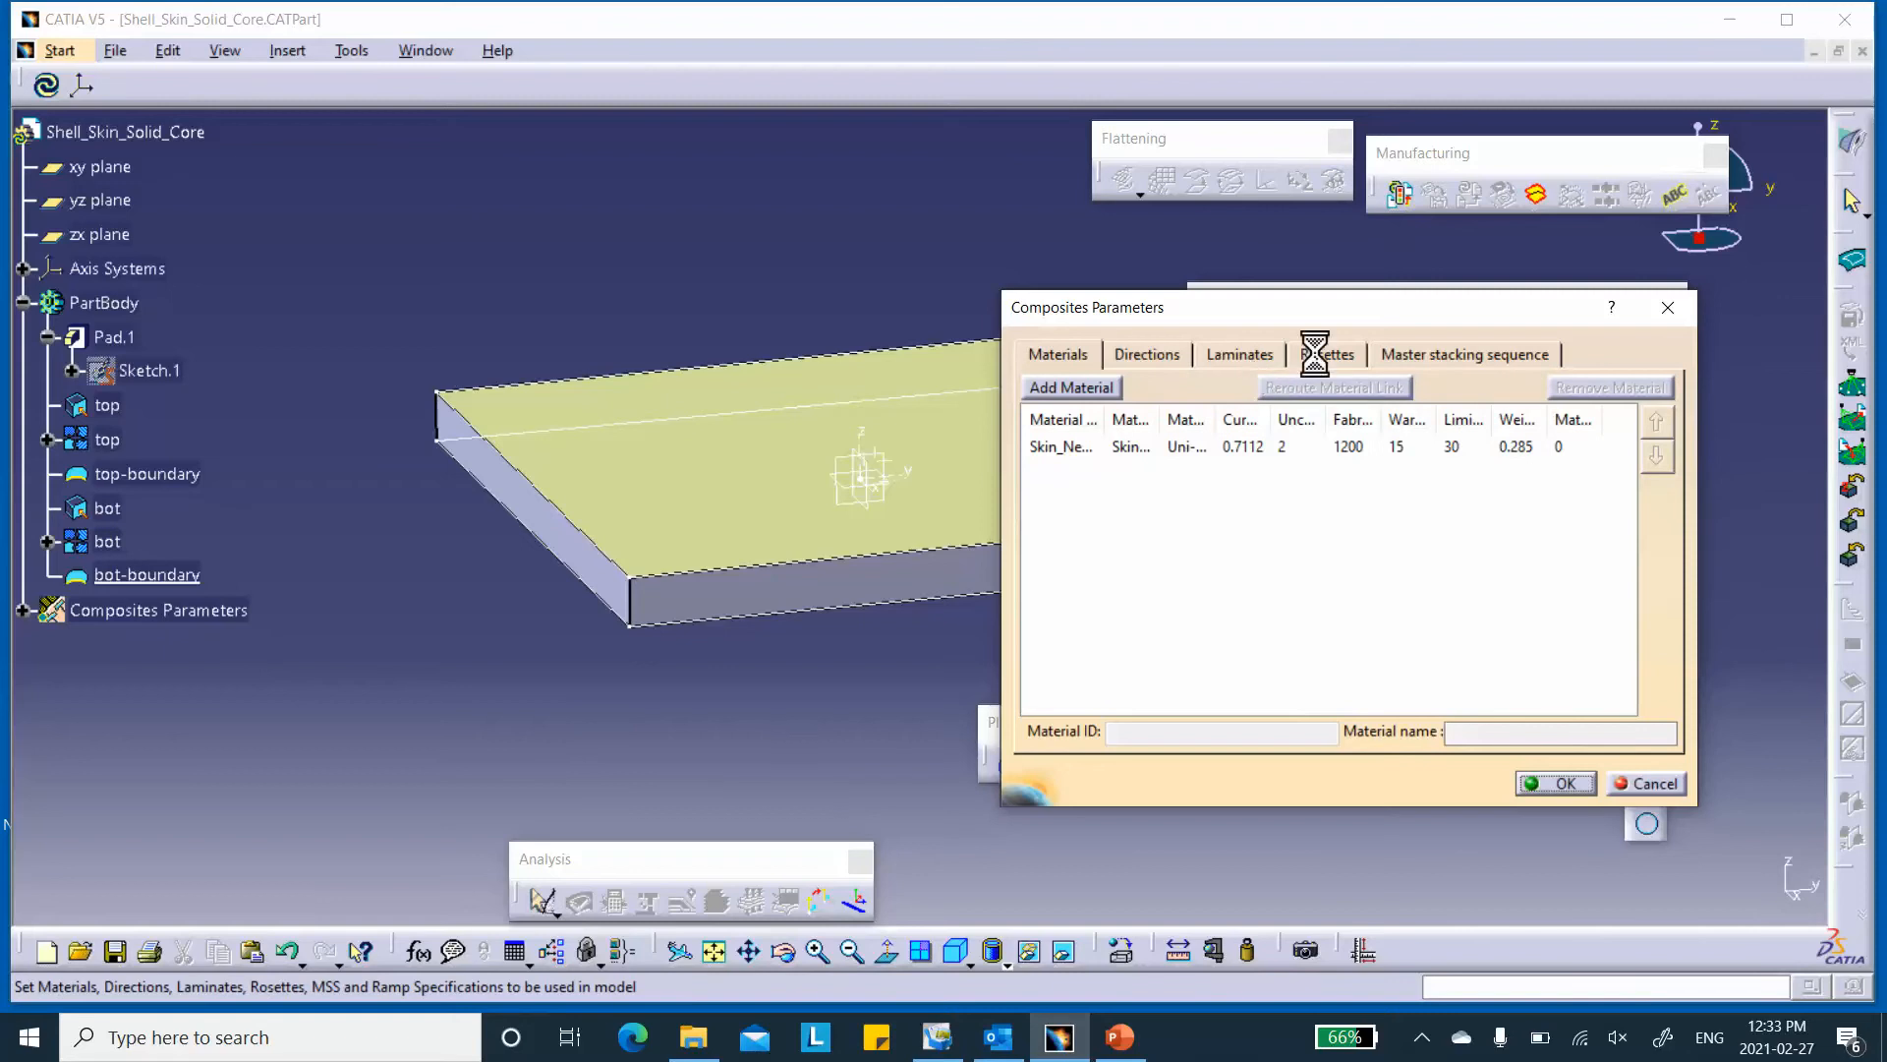
- Add a Cartesian rosette based on the axis system at the plate's center and accept the composites parameters
left_click(1055, 385)
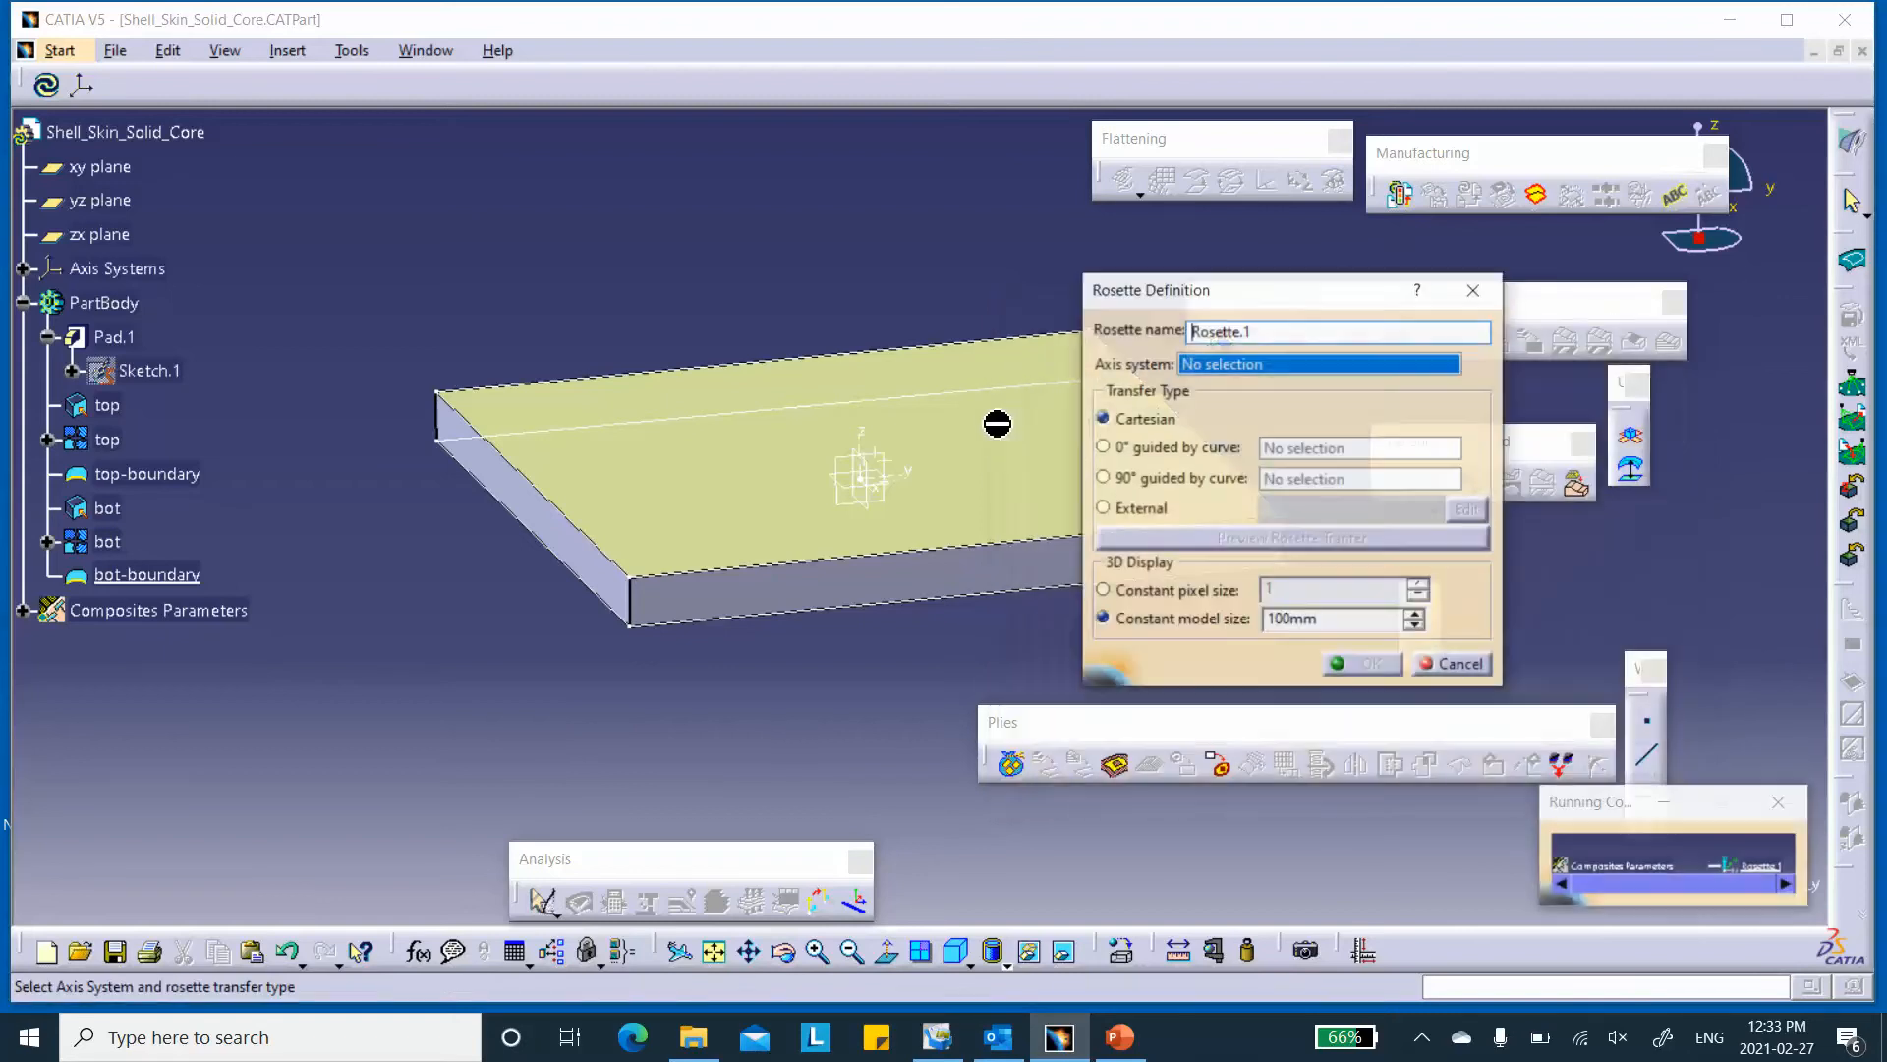
left_click(870, 464)
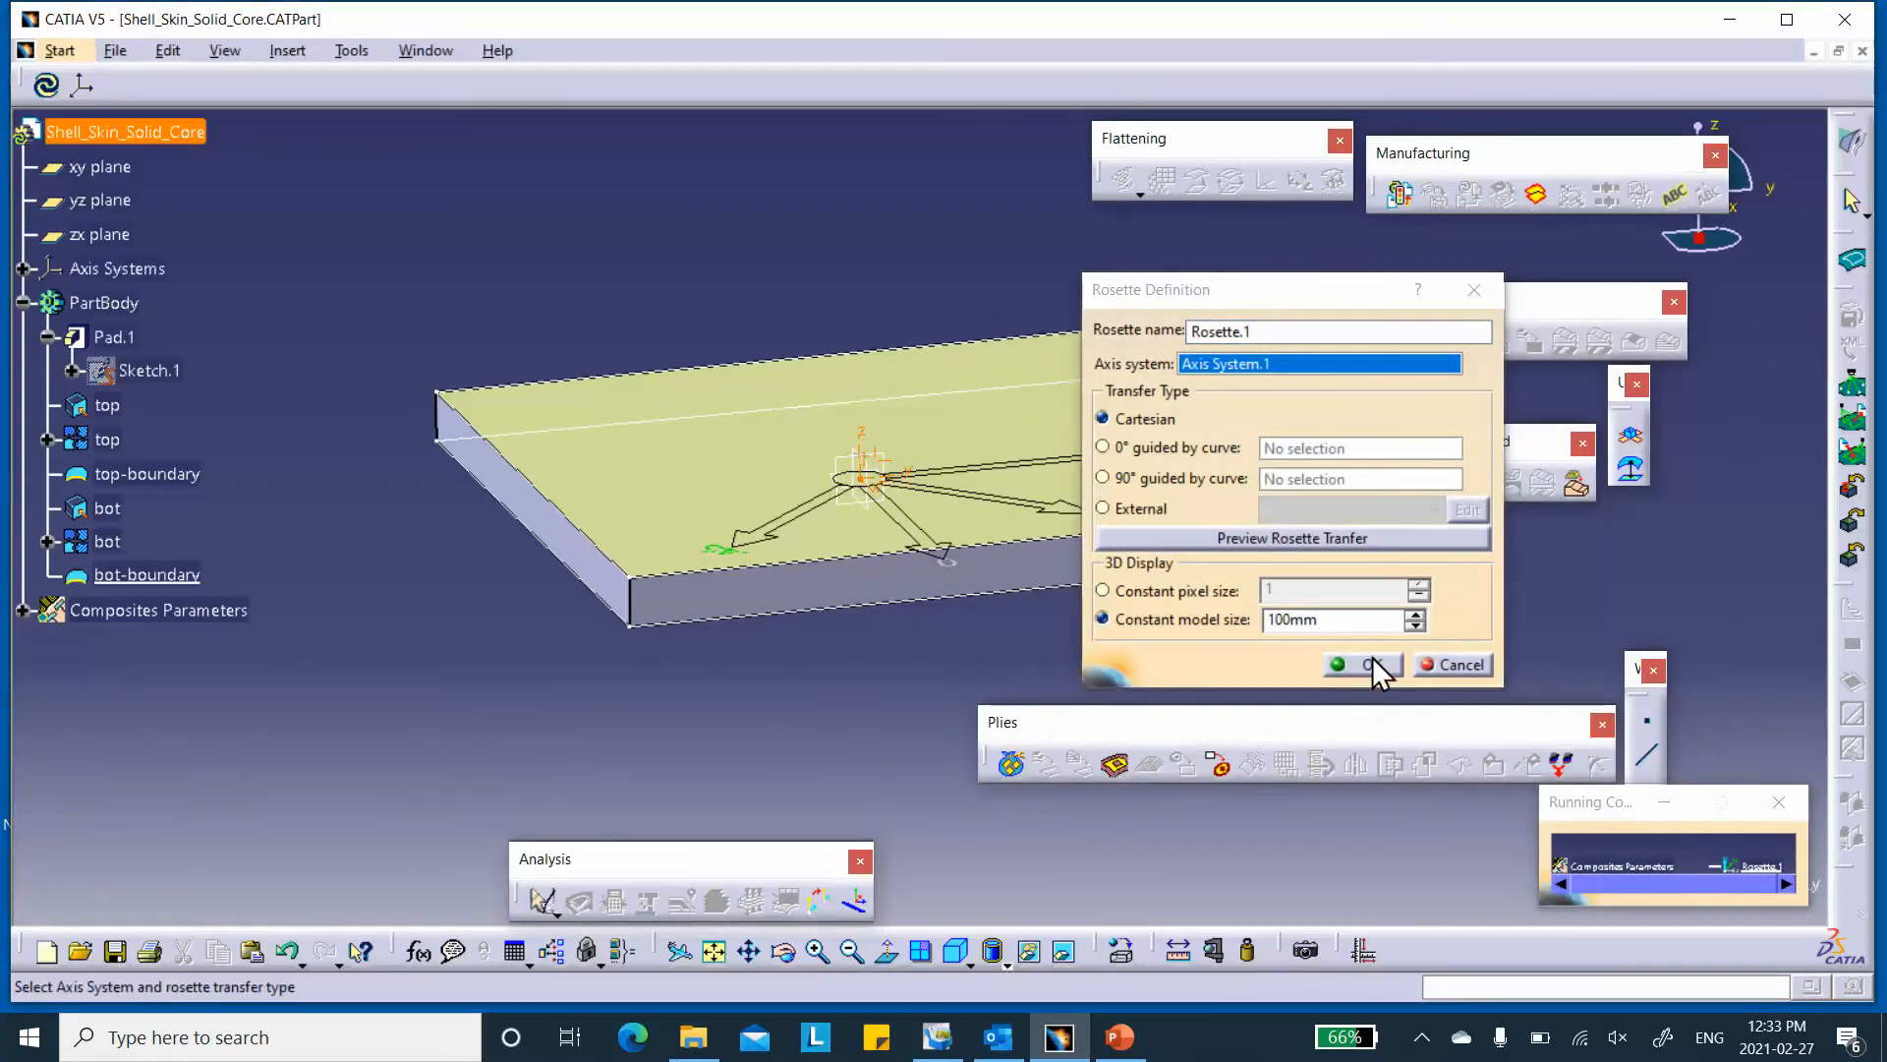
left_click(1371, 665)
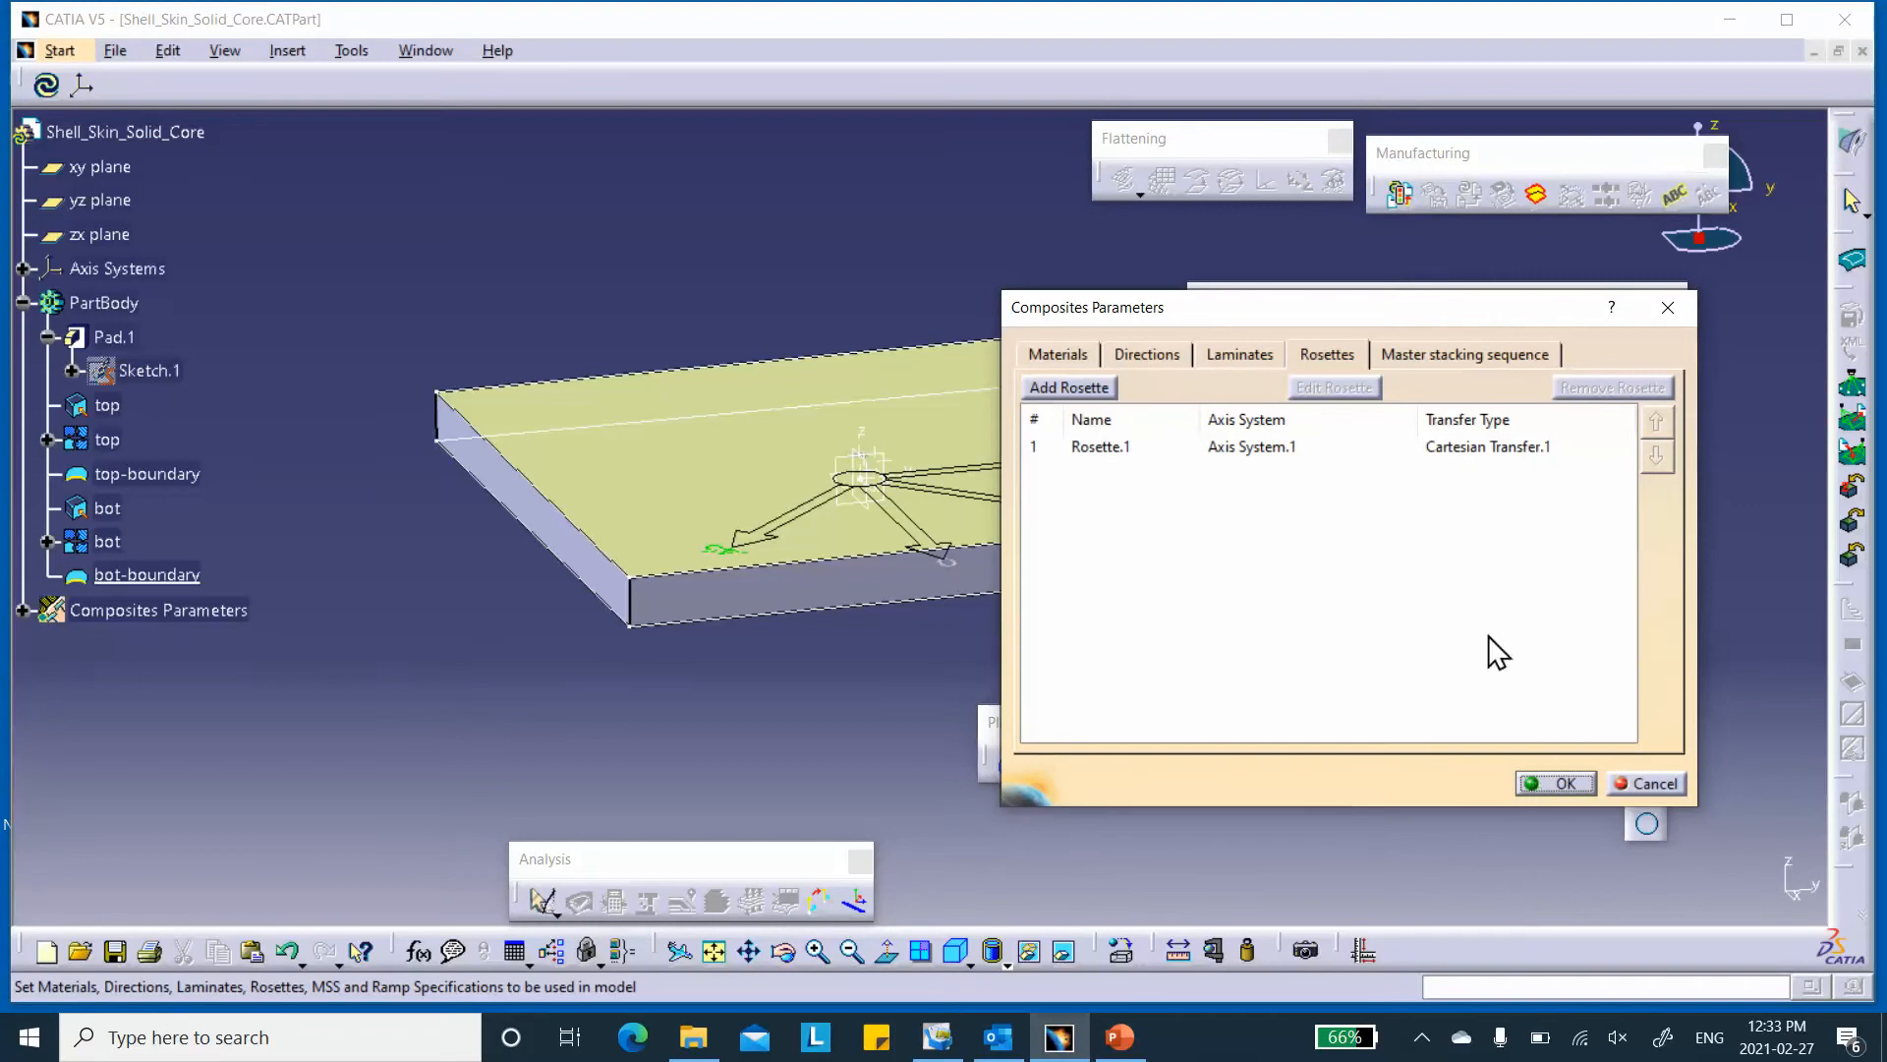
left_click(1563, 784)
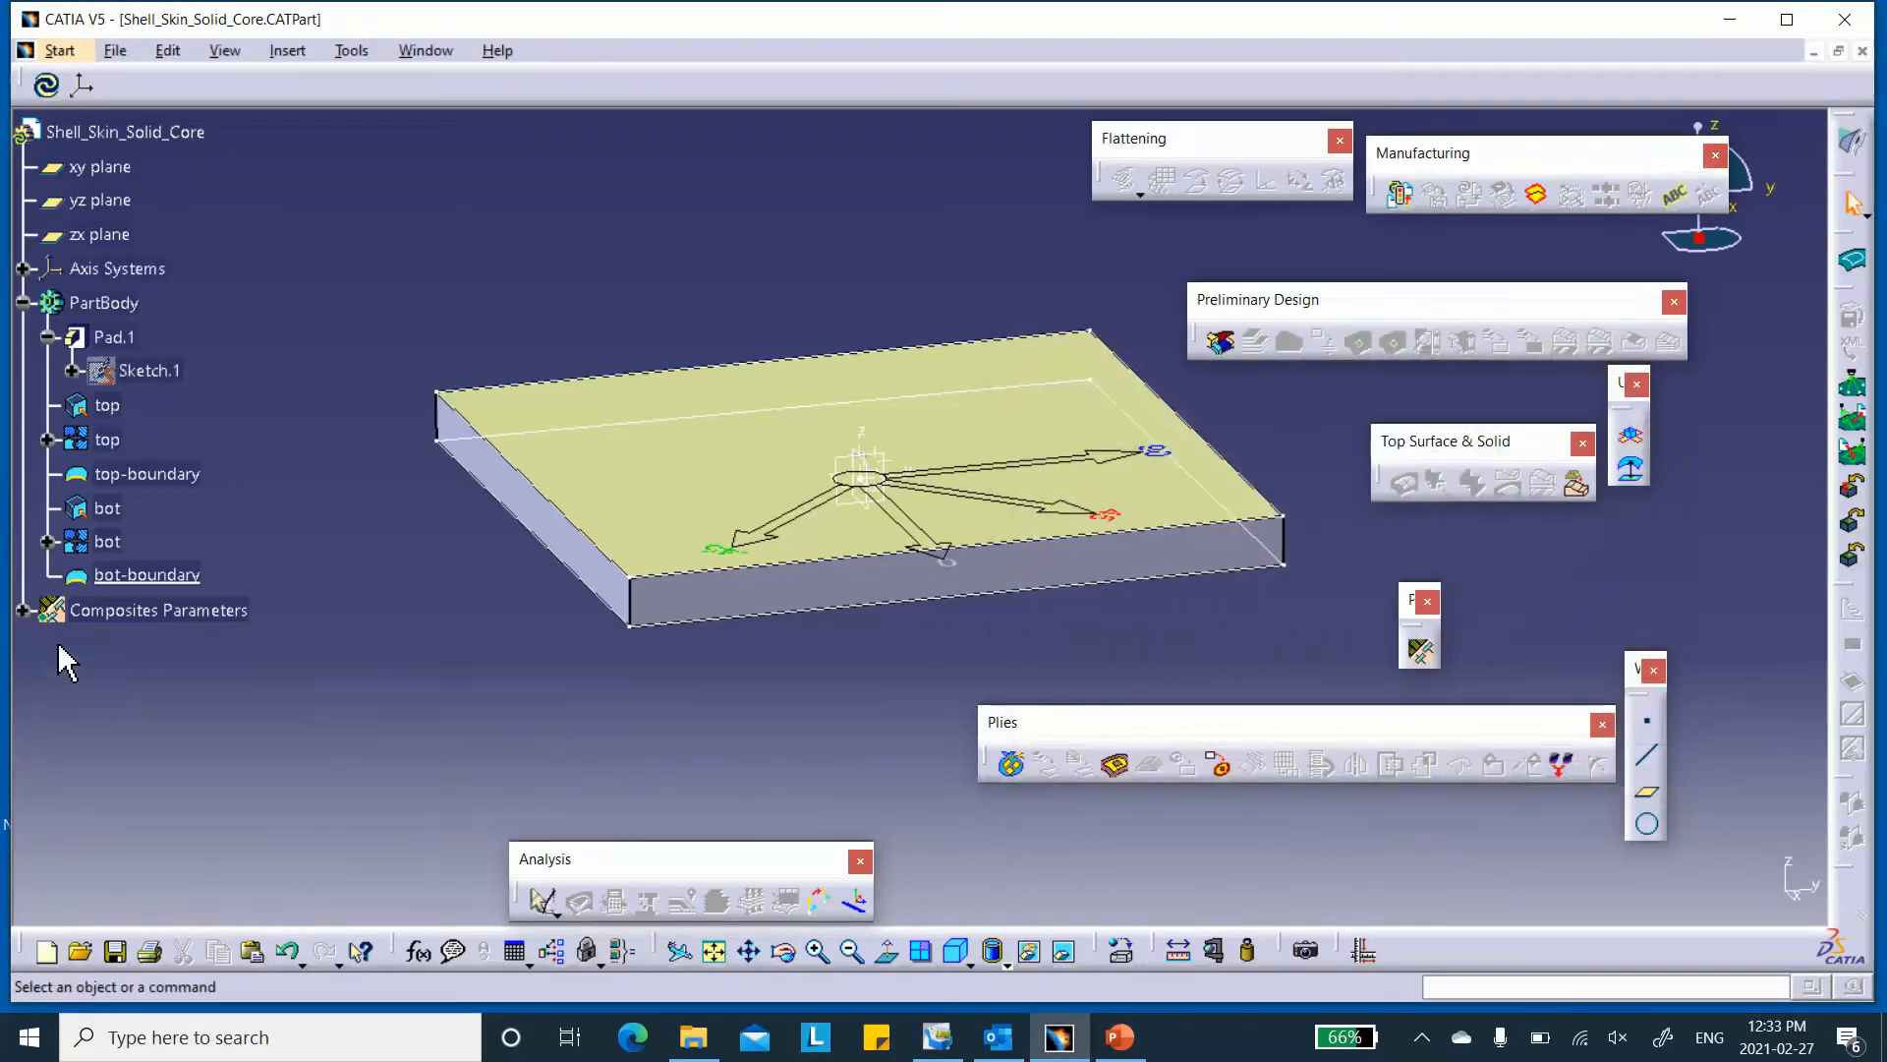
- Create a plies group on the joined top surface with Rosette.1, reversing the draping direction so it points upward away from the core
left_click(22, 611)
scroll(253, 546, "down", 2)
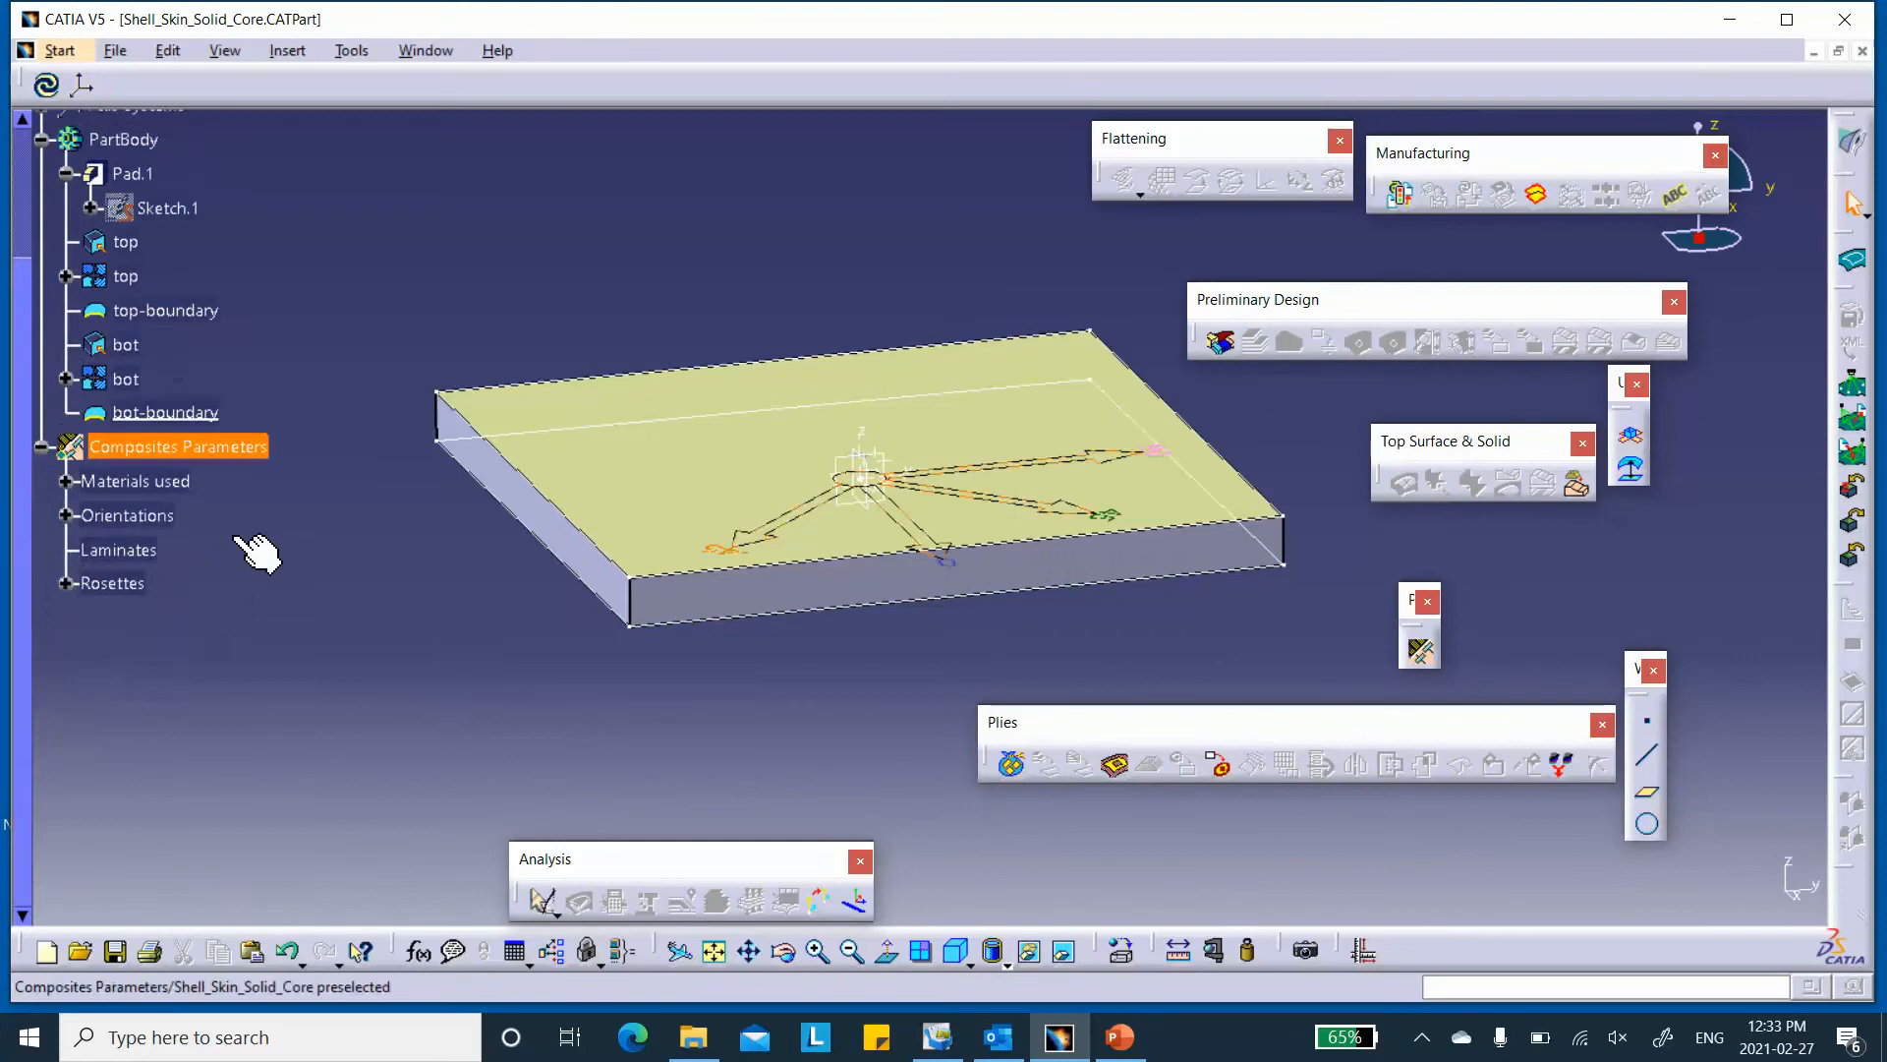
scroll(253, 545, "down", 2)
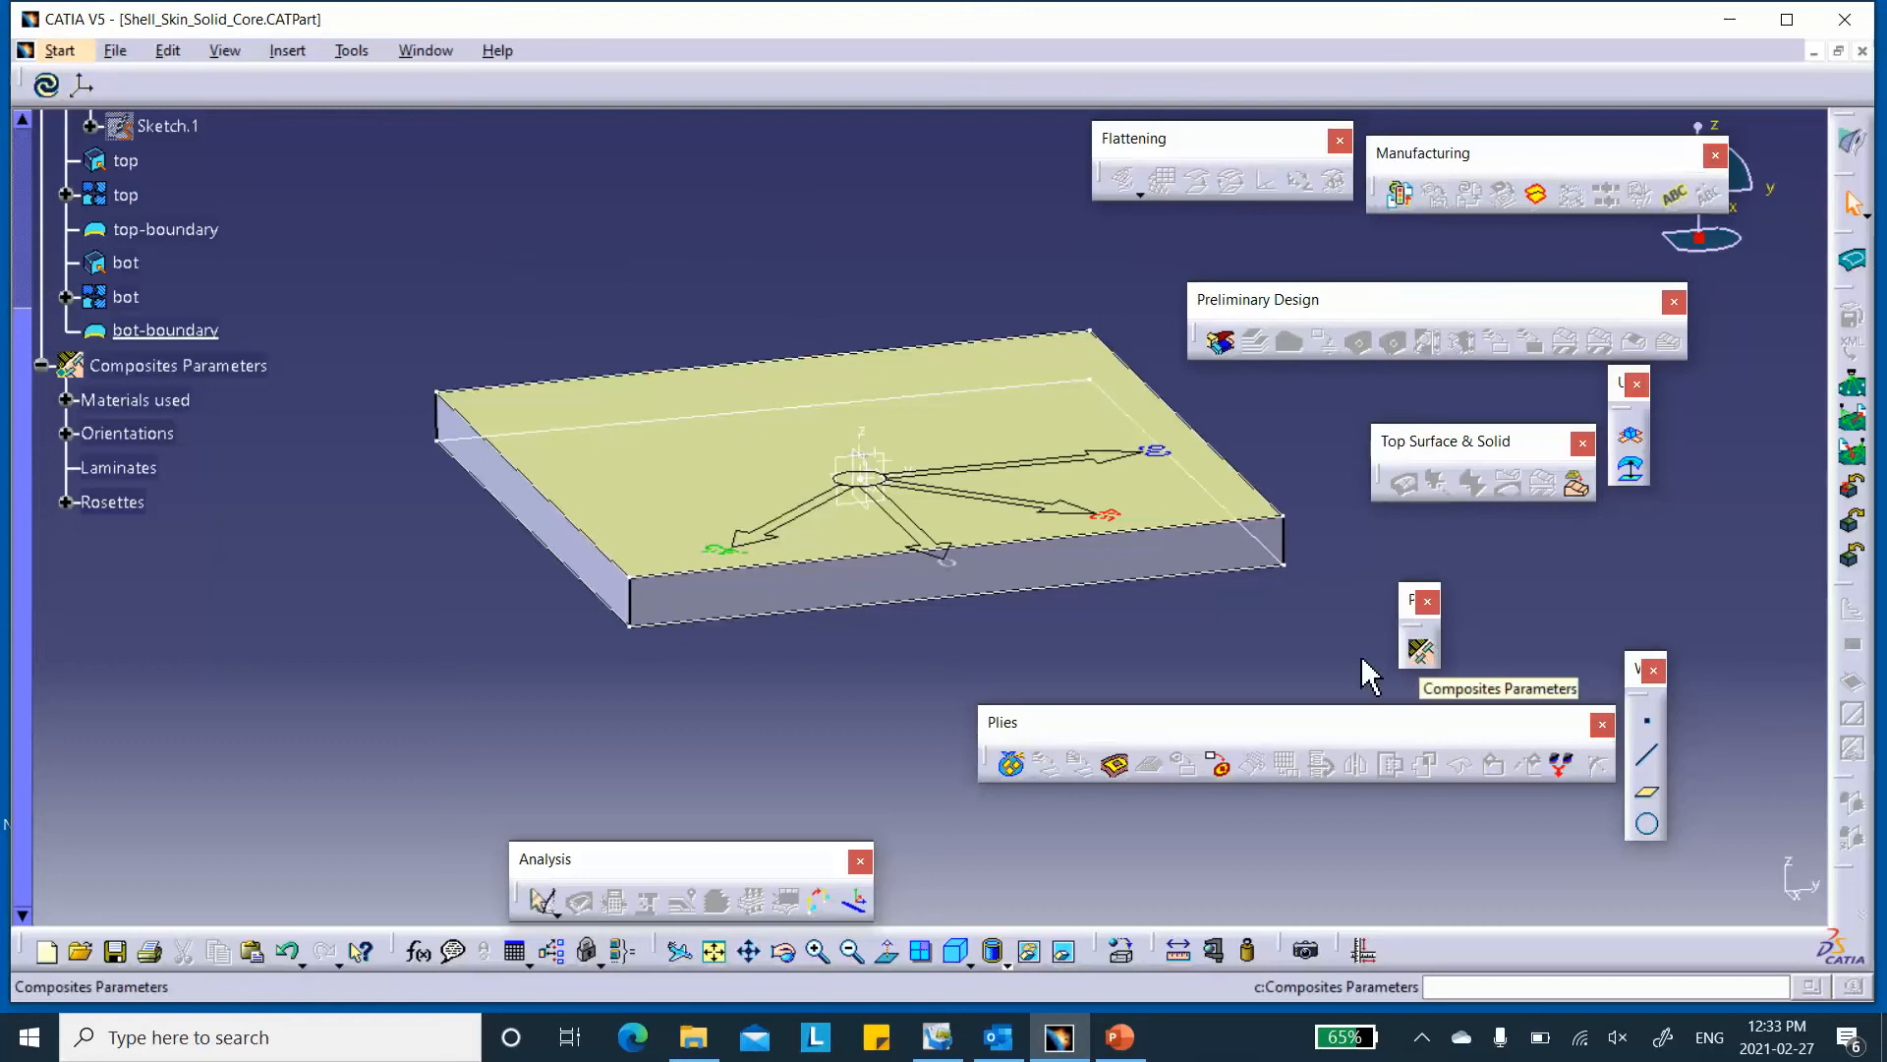
left_click(1011, 764)
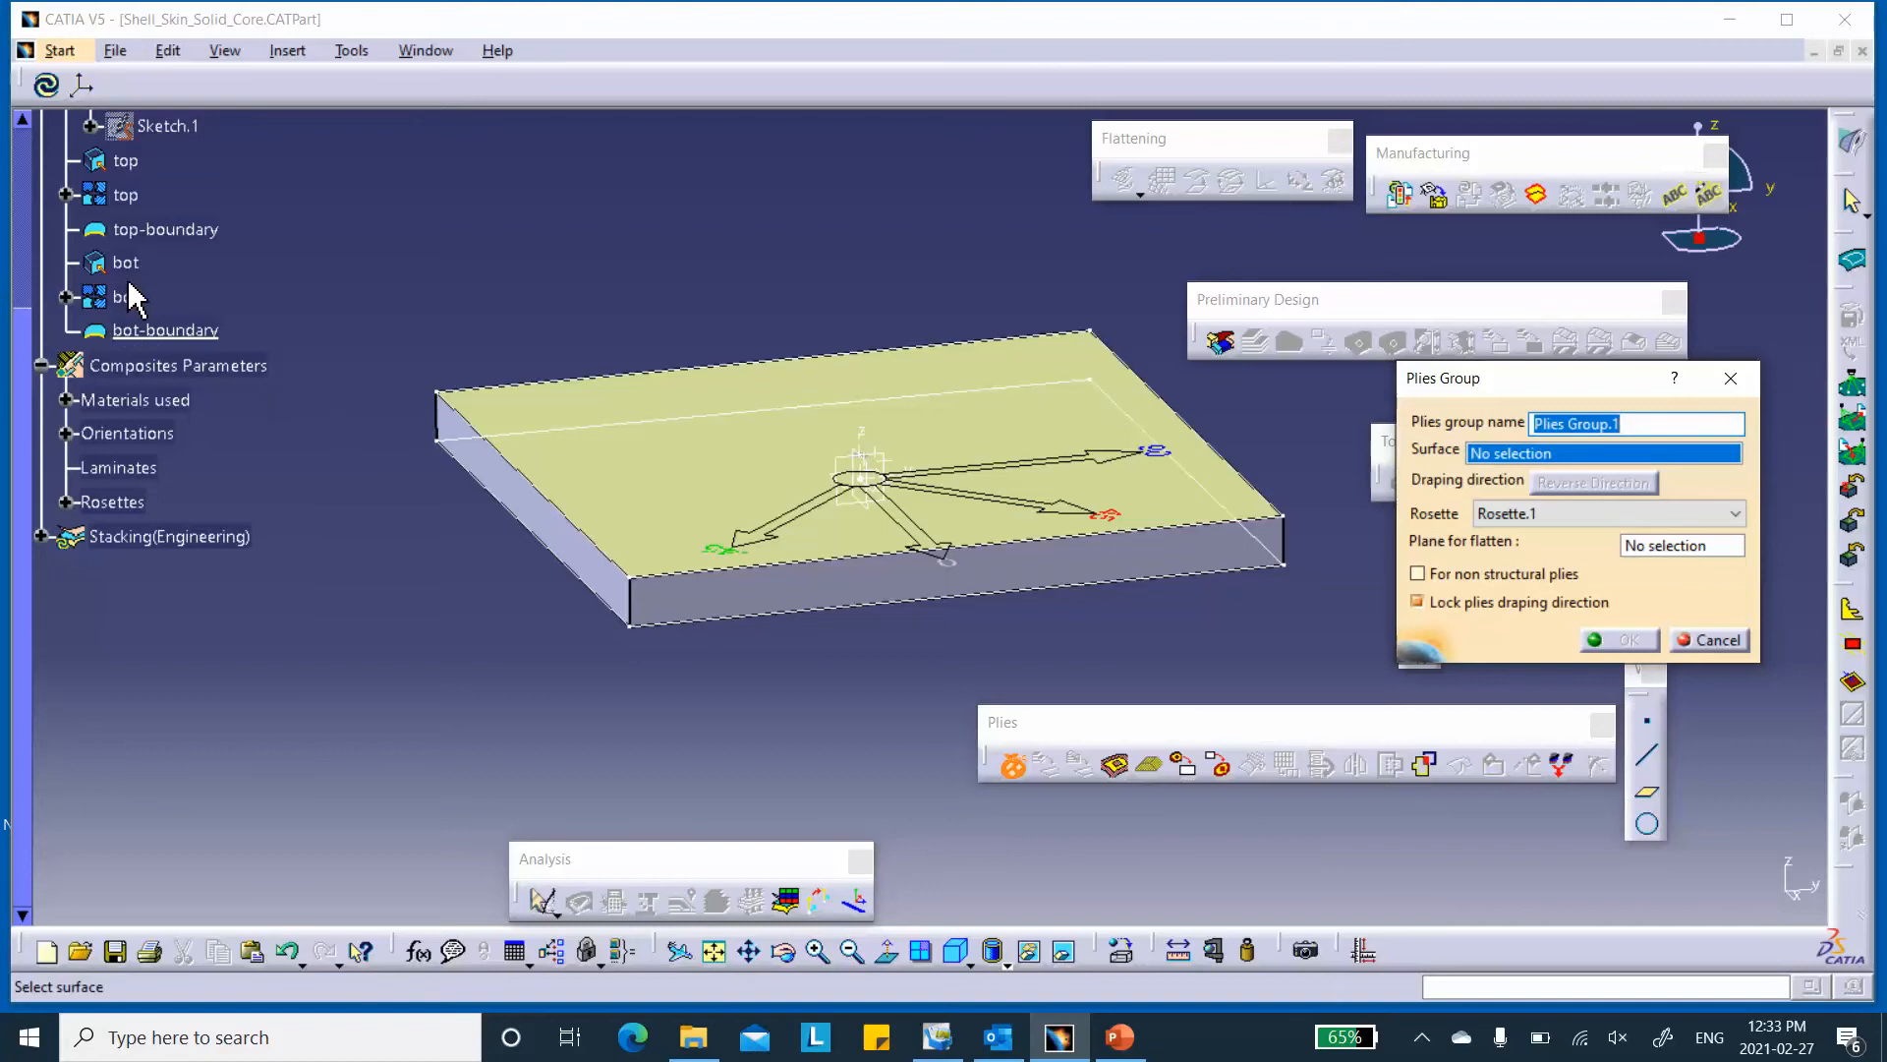
left_click(120, 195)
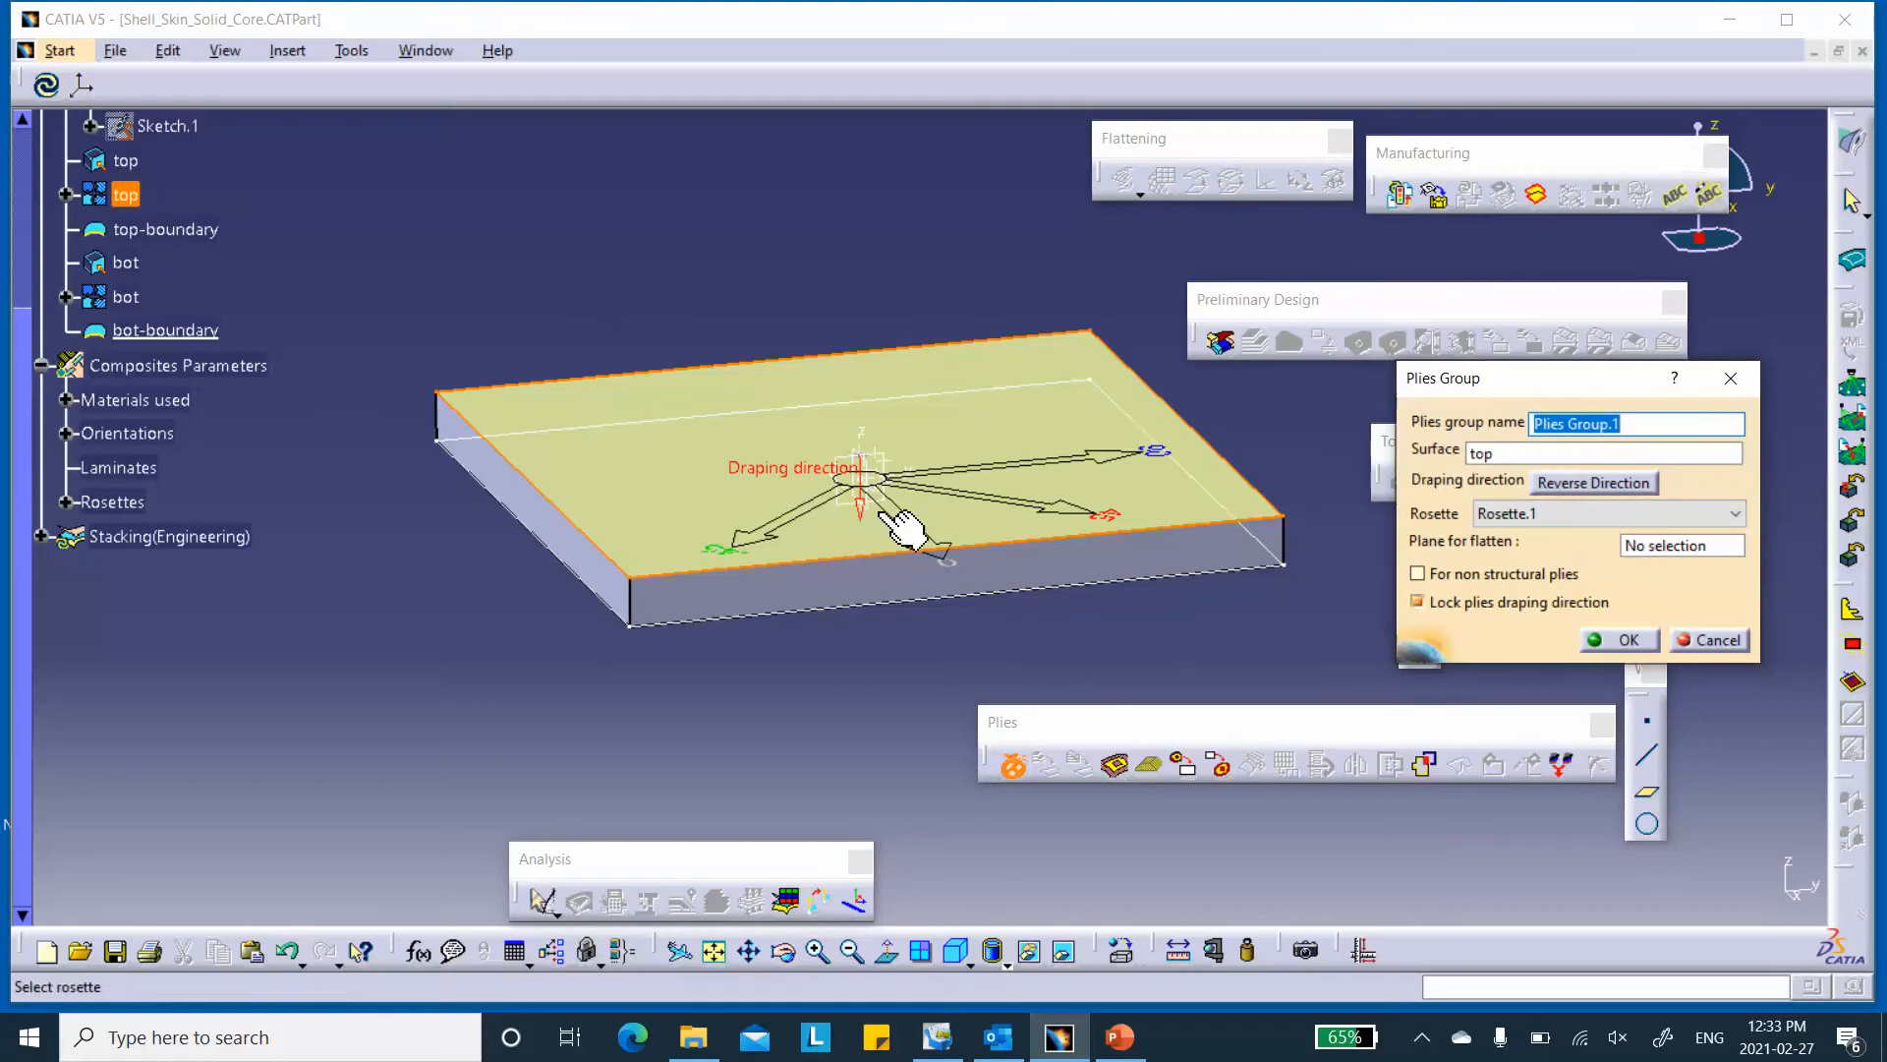
left_click(1604, 484)
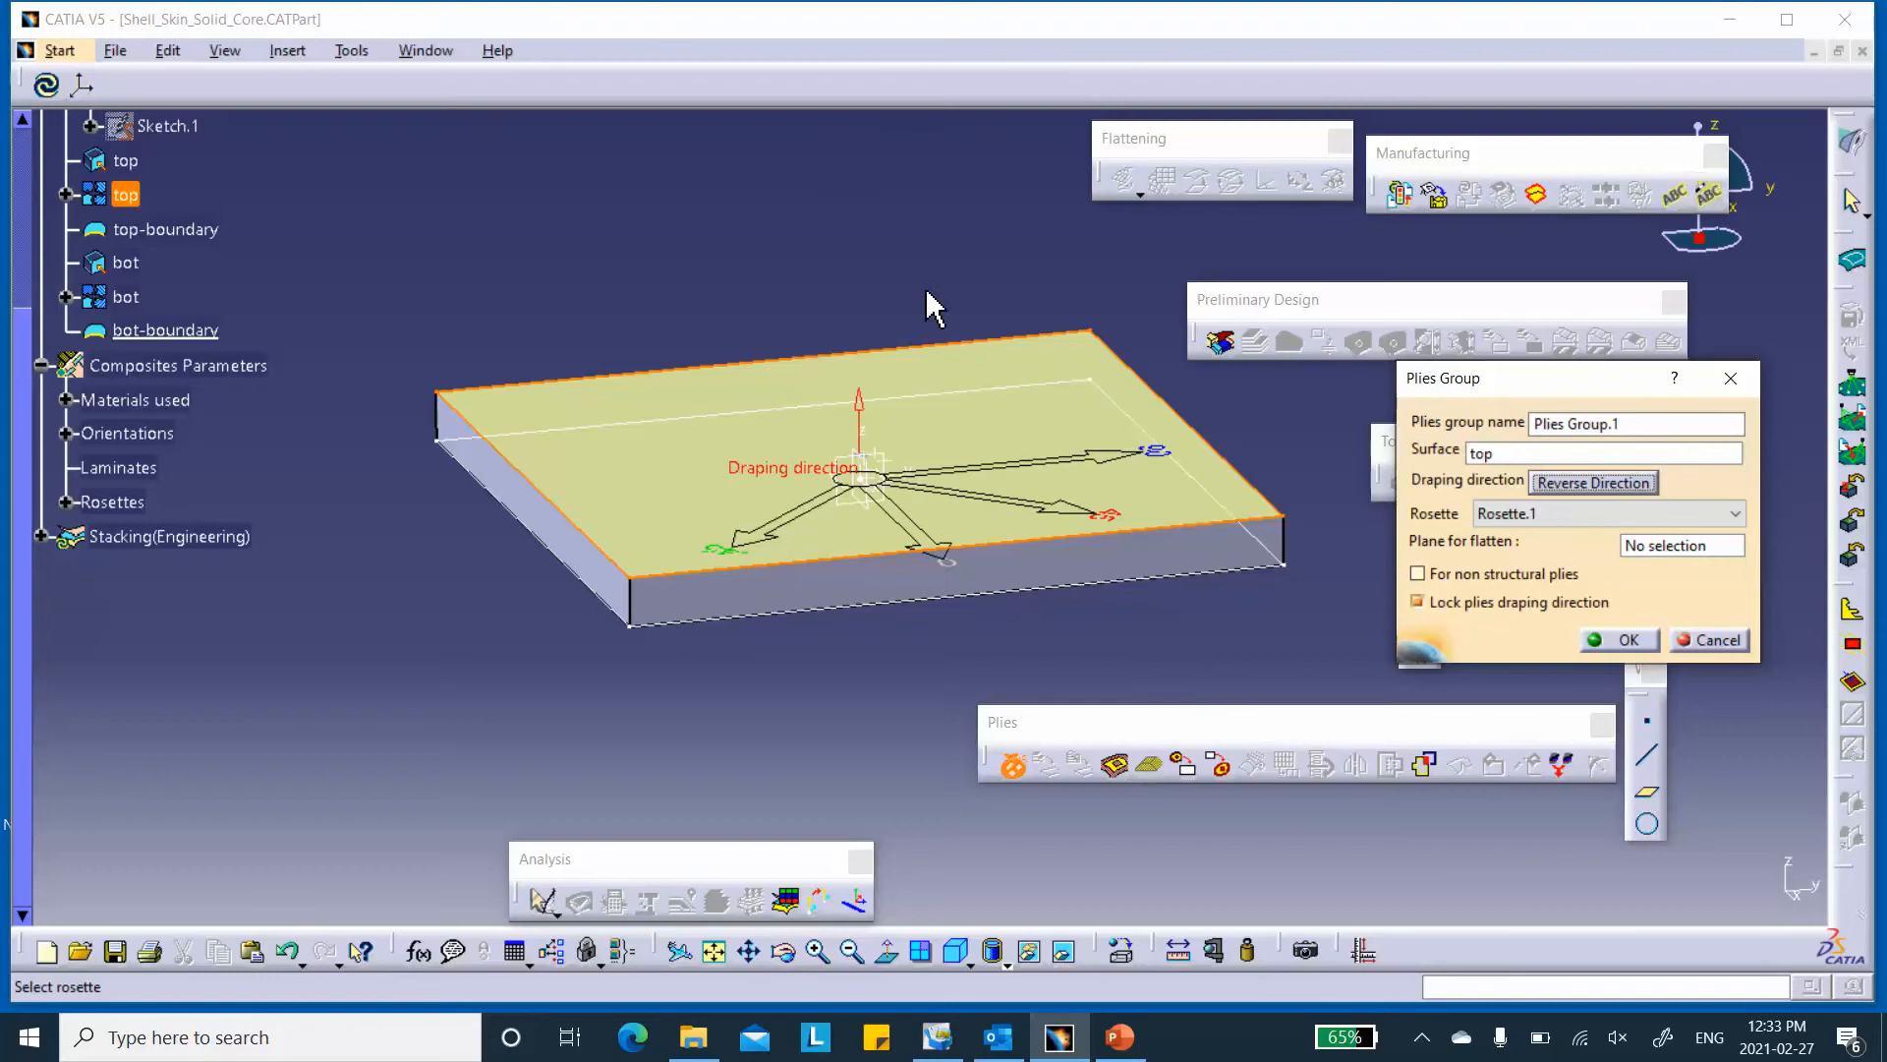
left_click(1627, 641)
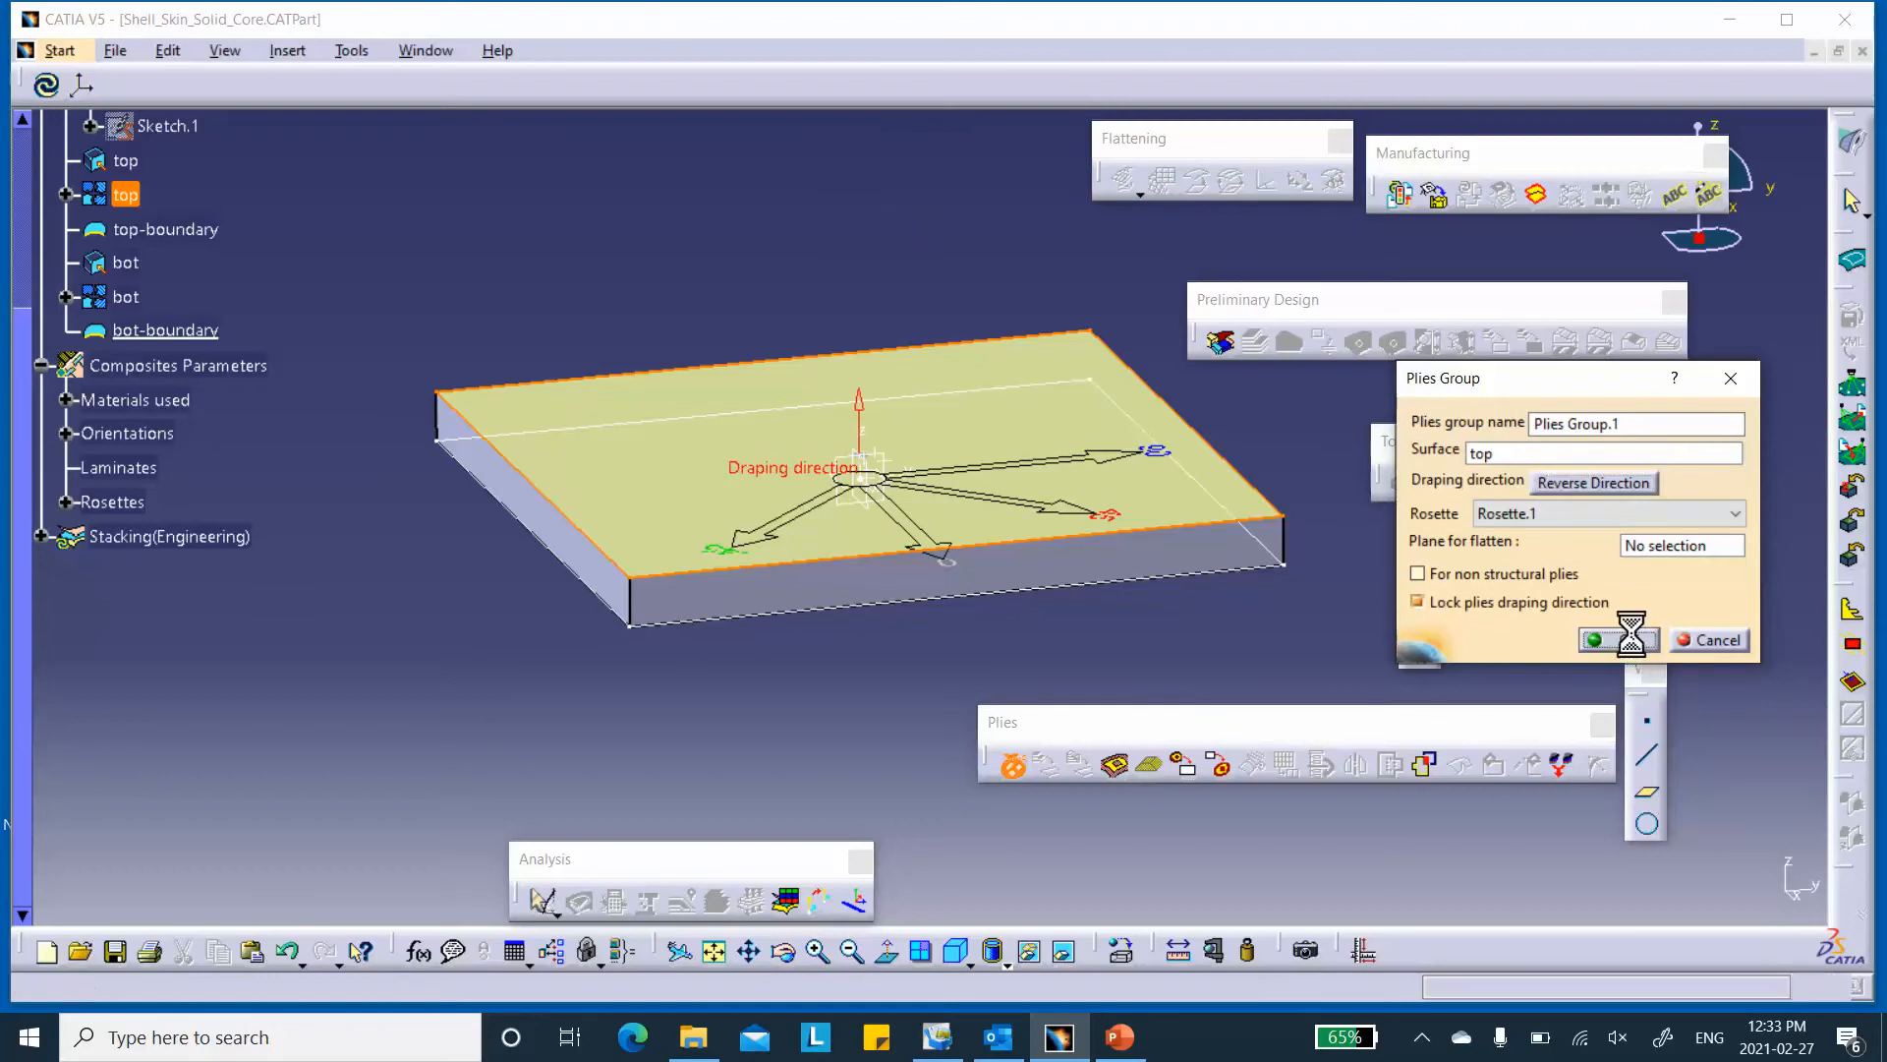
- Rename the new plies group under Stacking(Engineering) as top-Plies Group
left_click(41, 536)
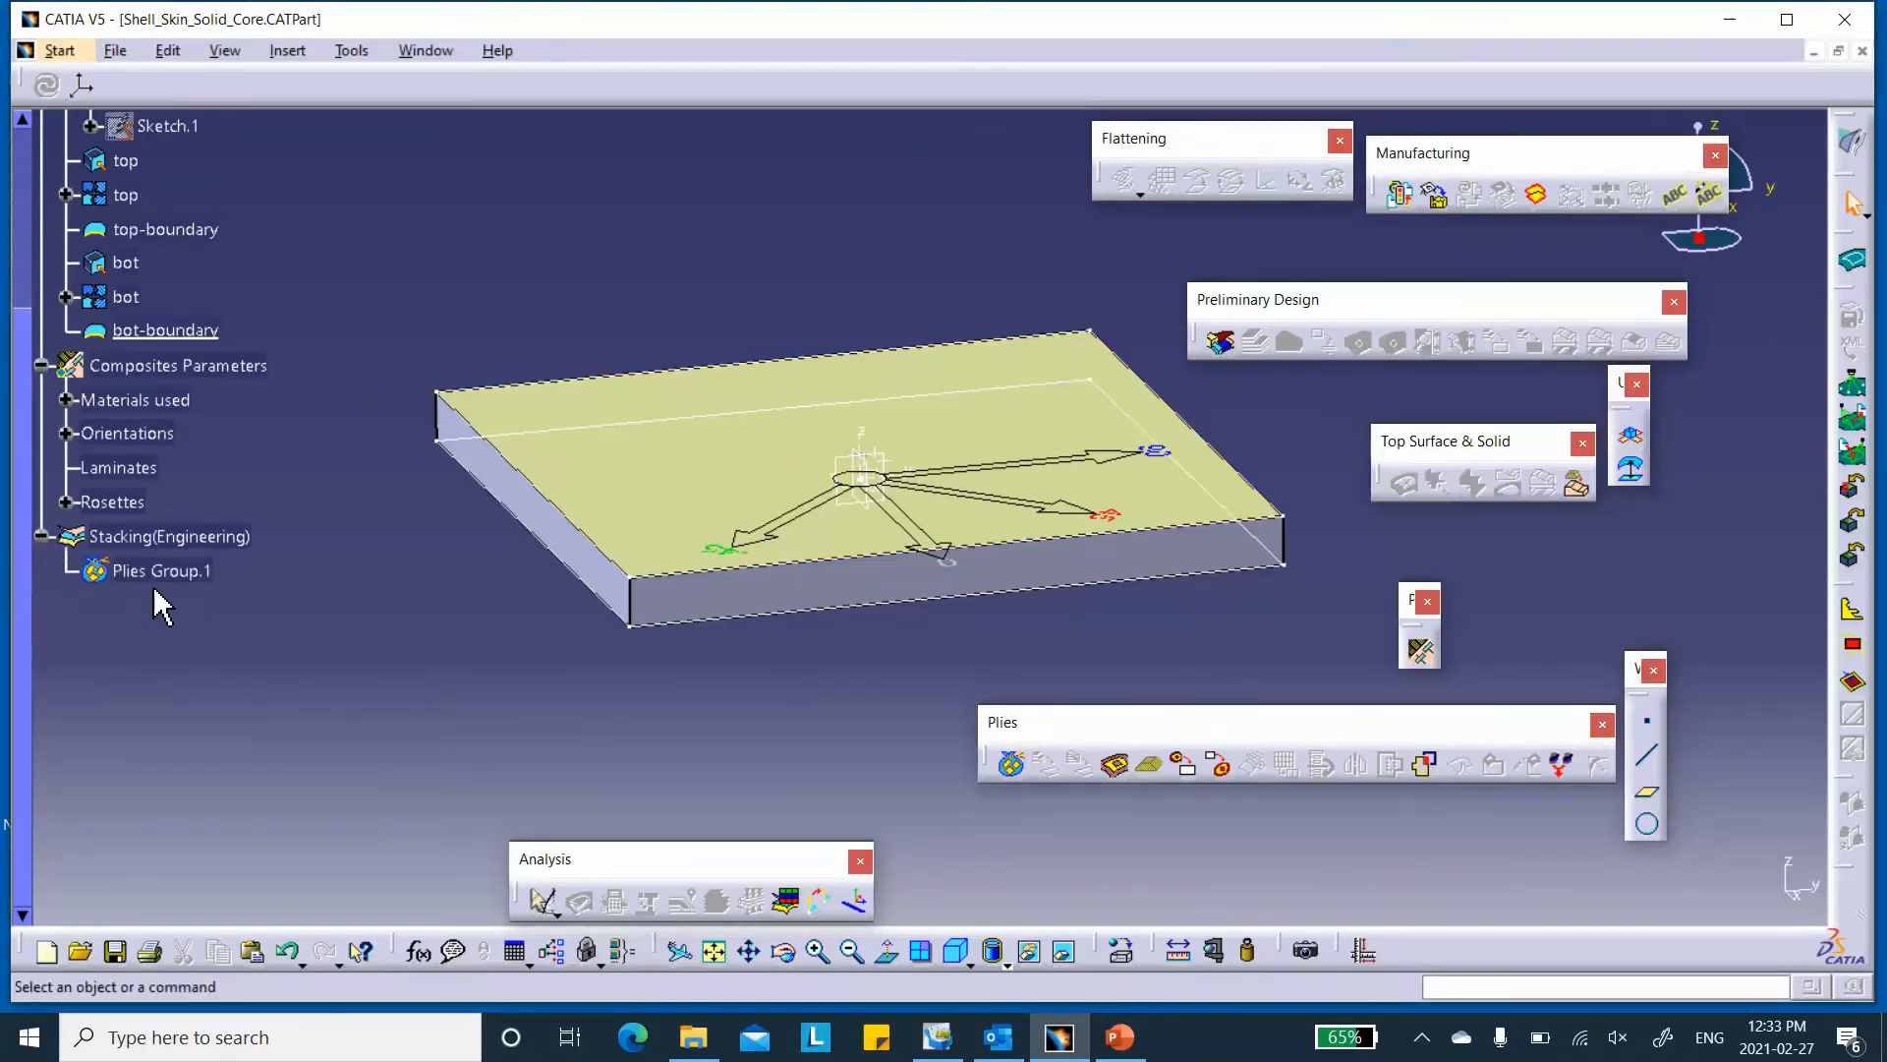
left_click(185, 574)
right_click(185, 576)
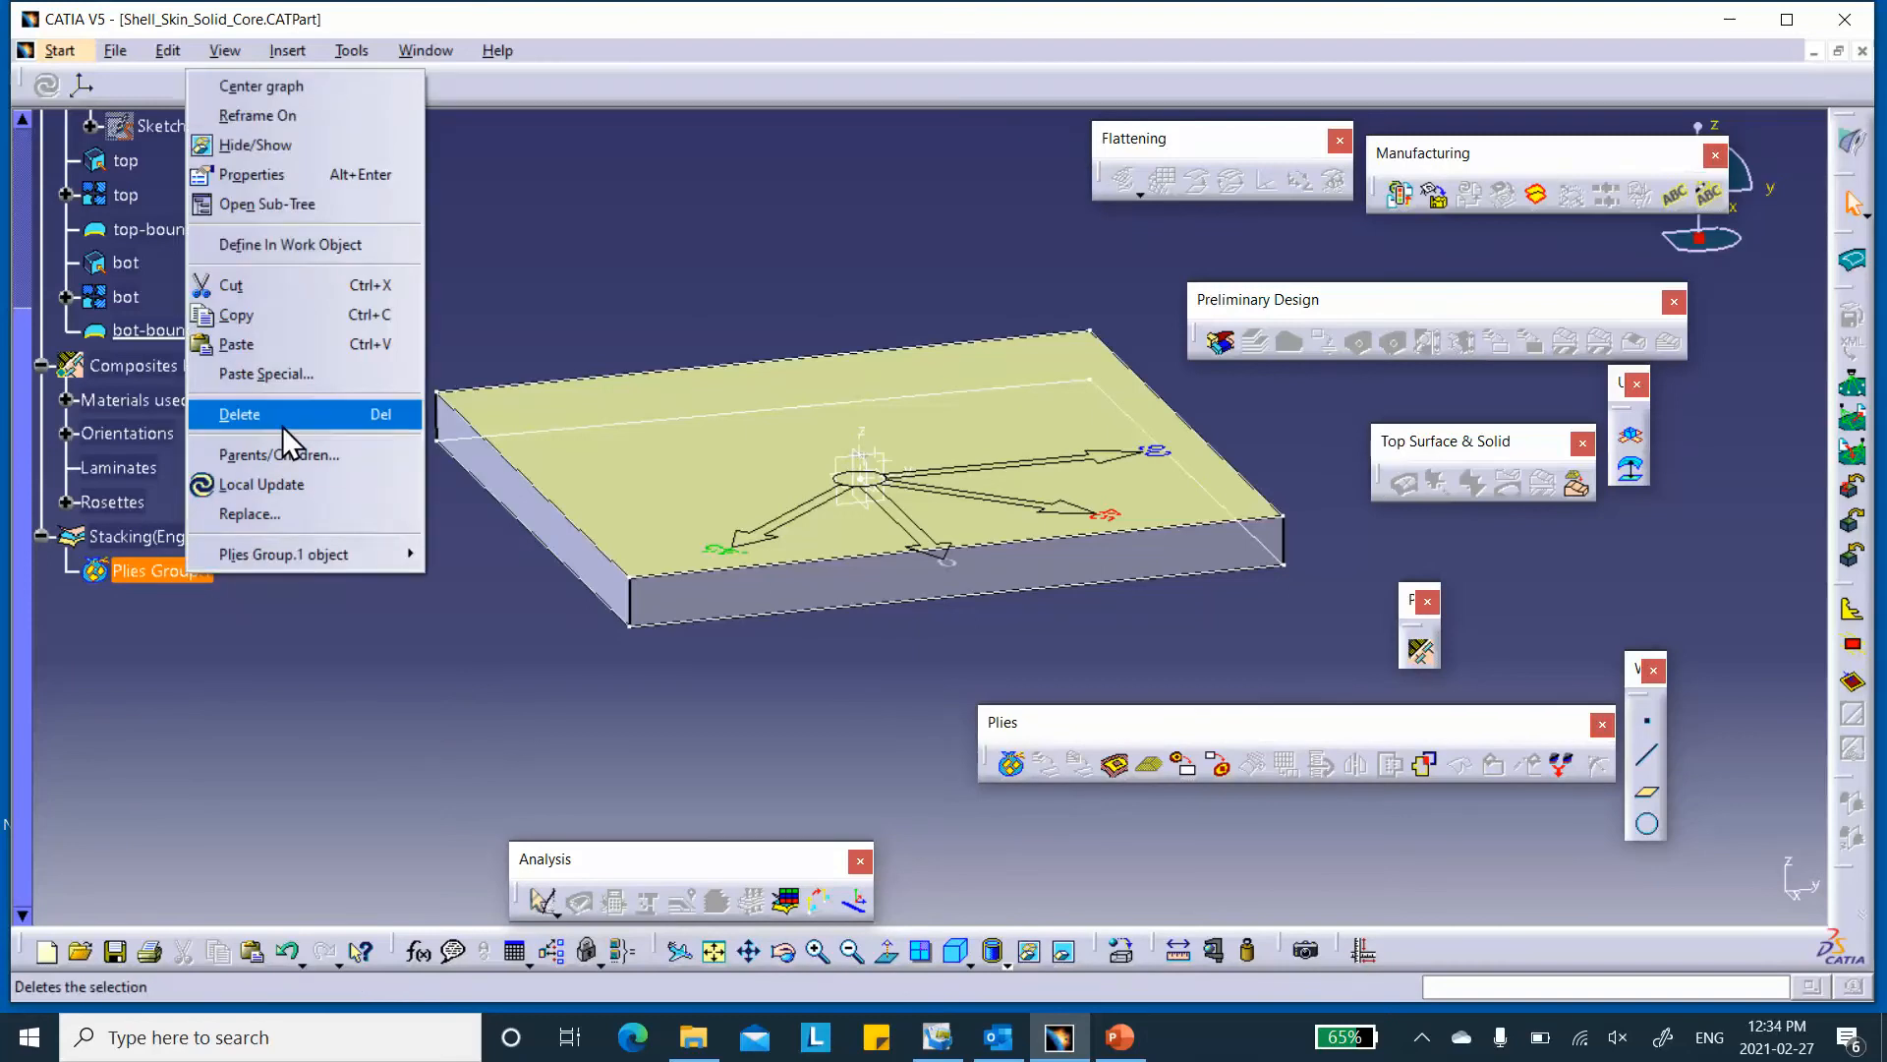
left_click(245, 177)
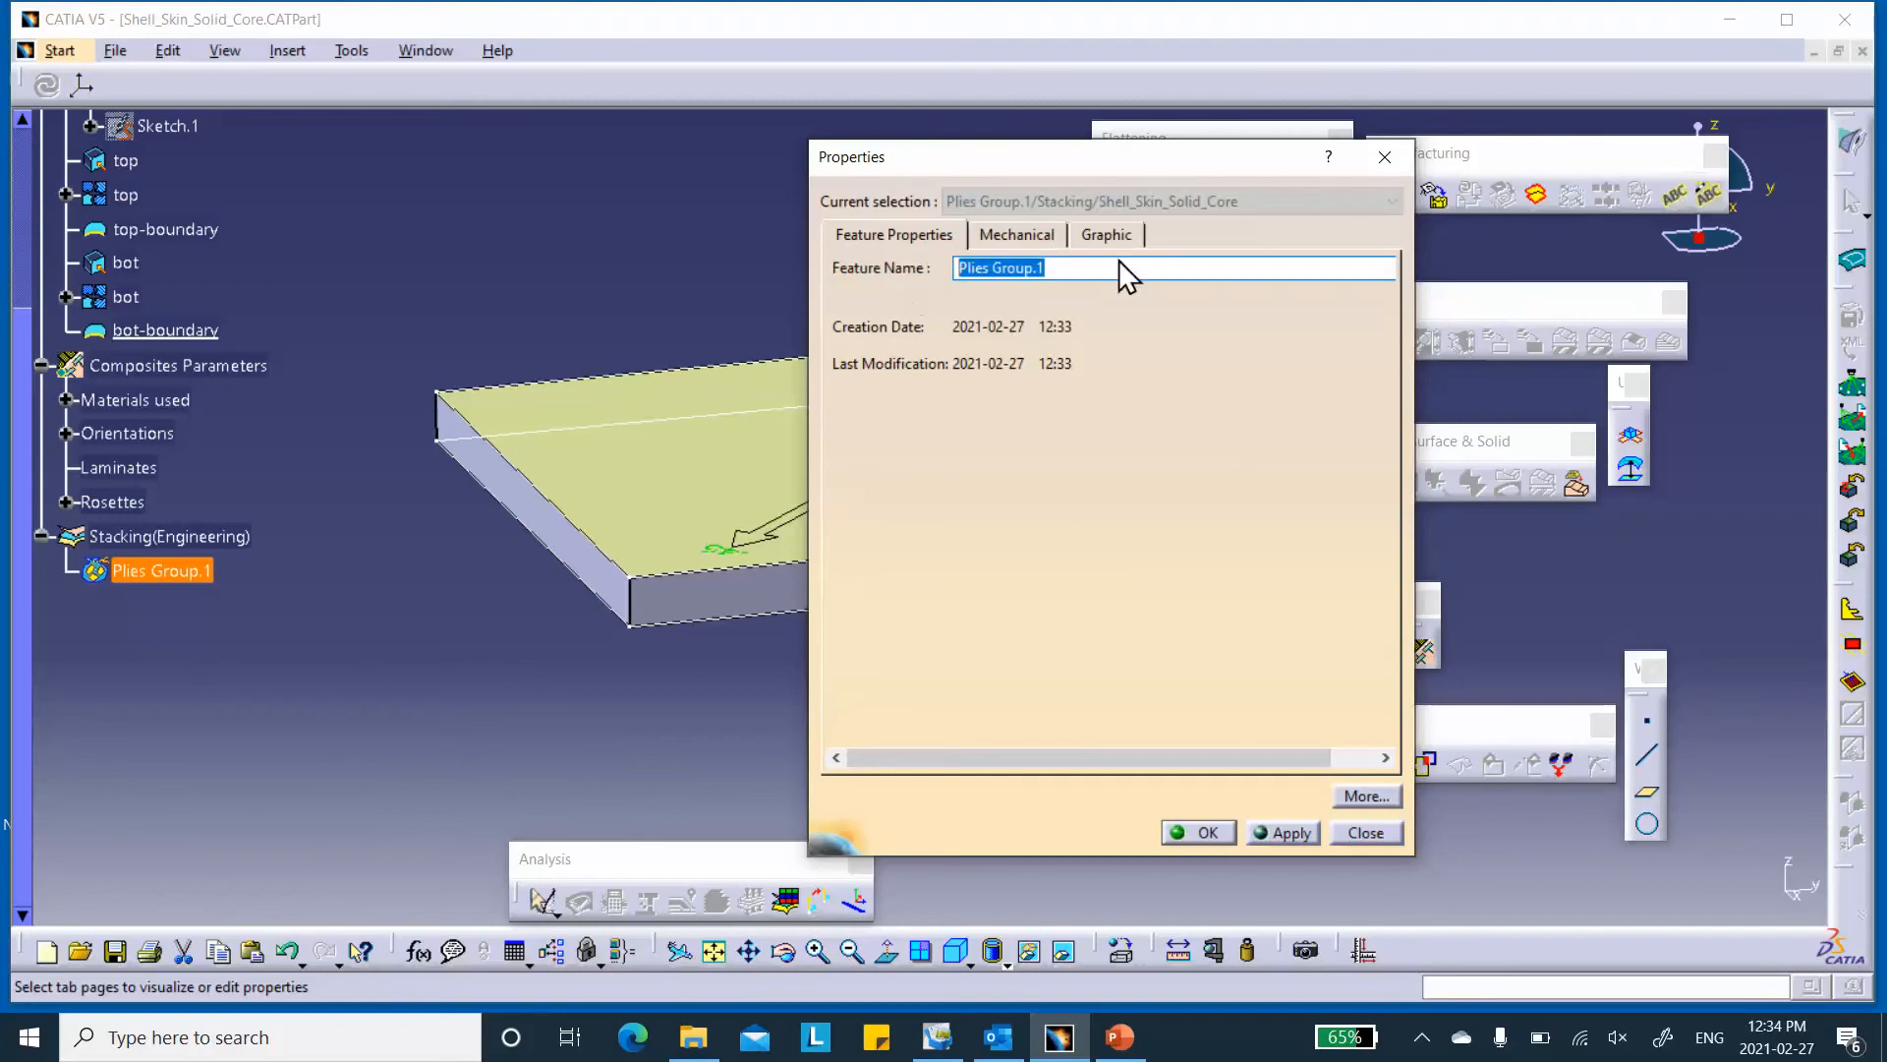
left_click(1075, 271)
key("Home")
type("top")
left_click(1208, 833)
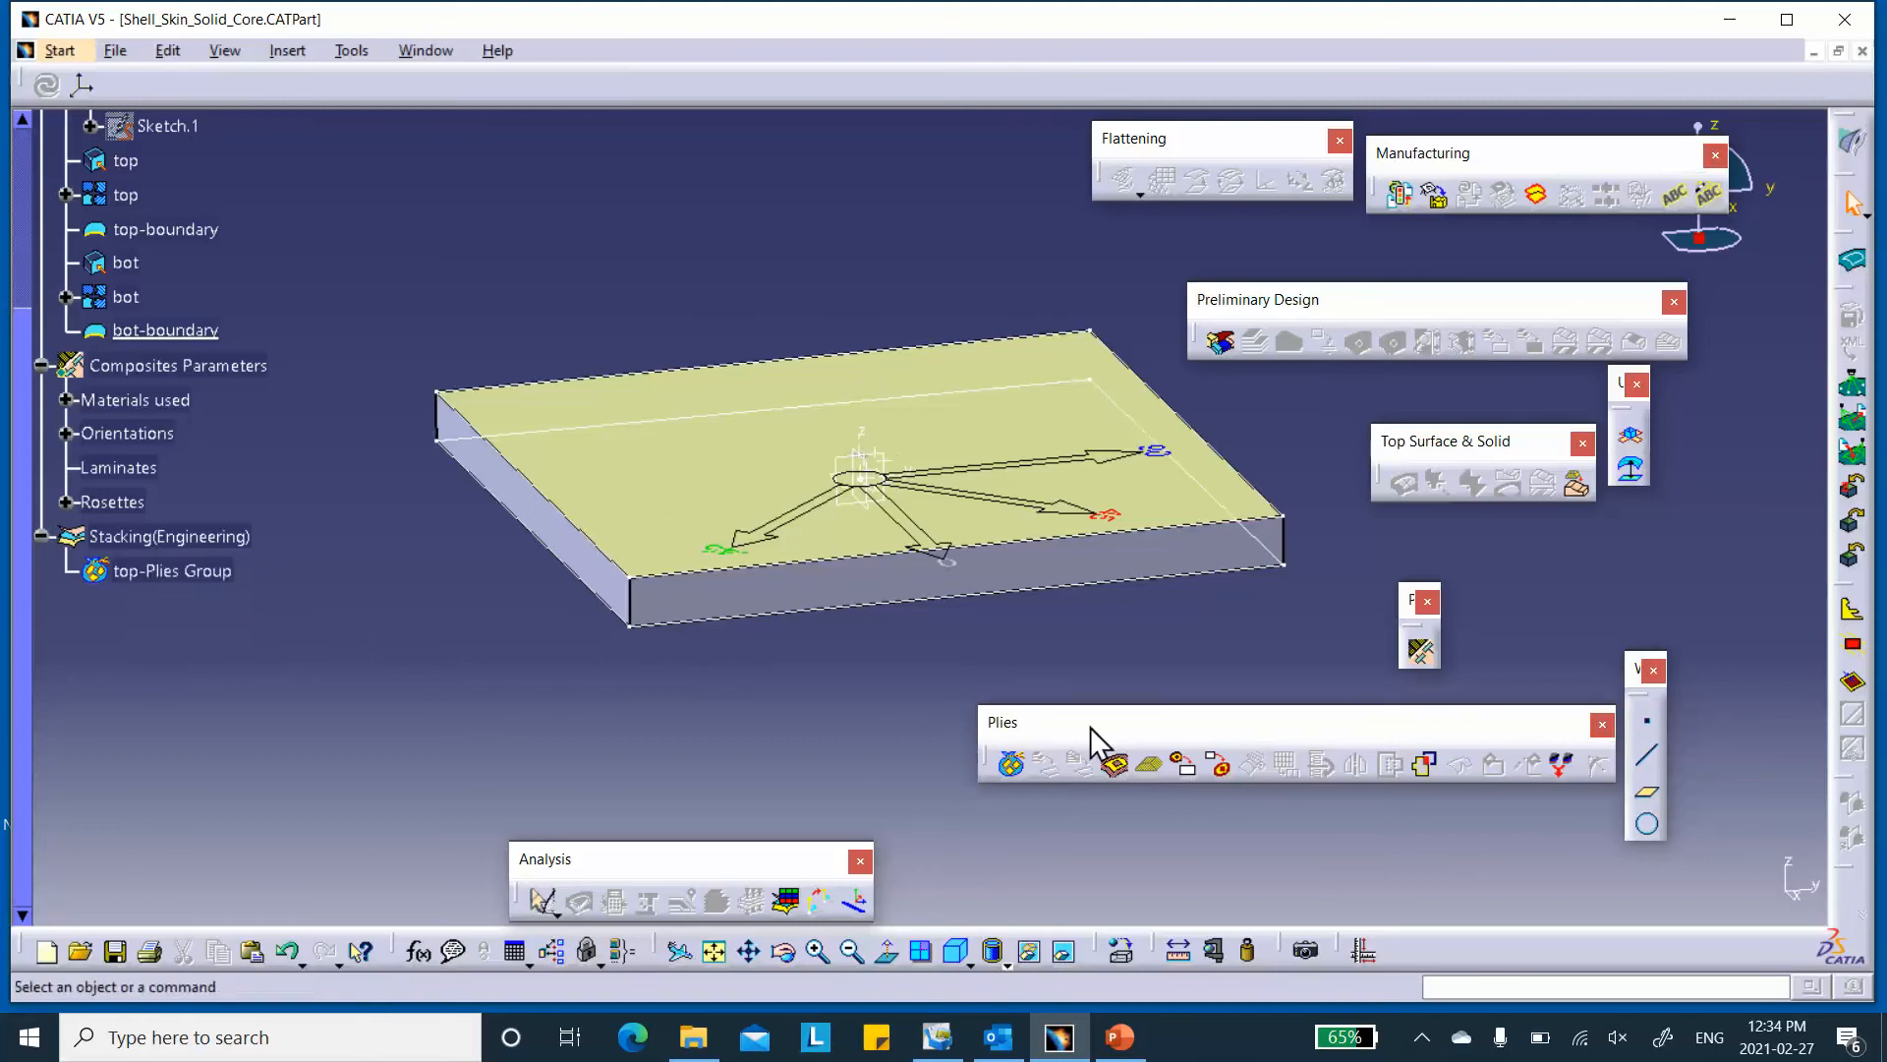
- Create a ply in top-Plies Group using top-boundary as its contour, with Skin_New Material, direction 0 and Rosette.1
left_click(1116, 765)
left_click(175, 572)
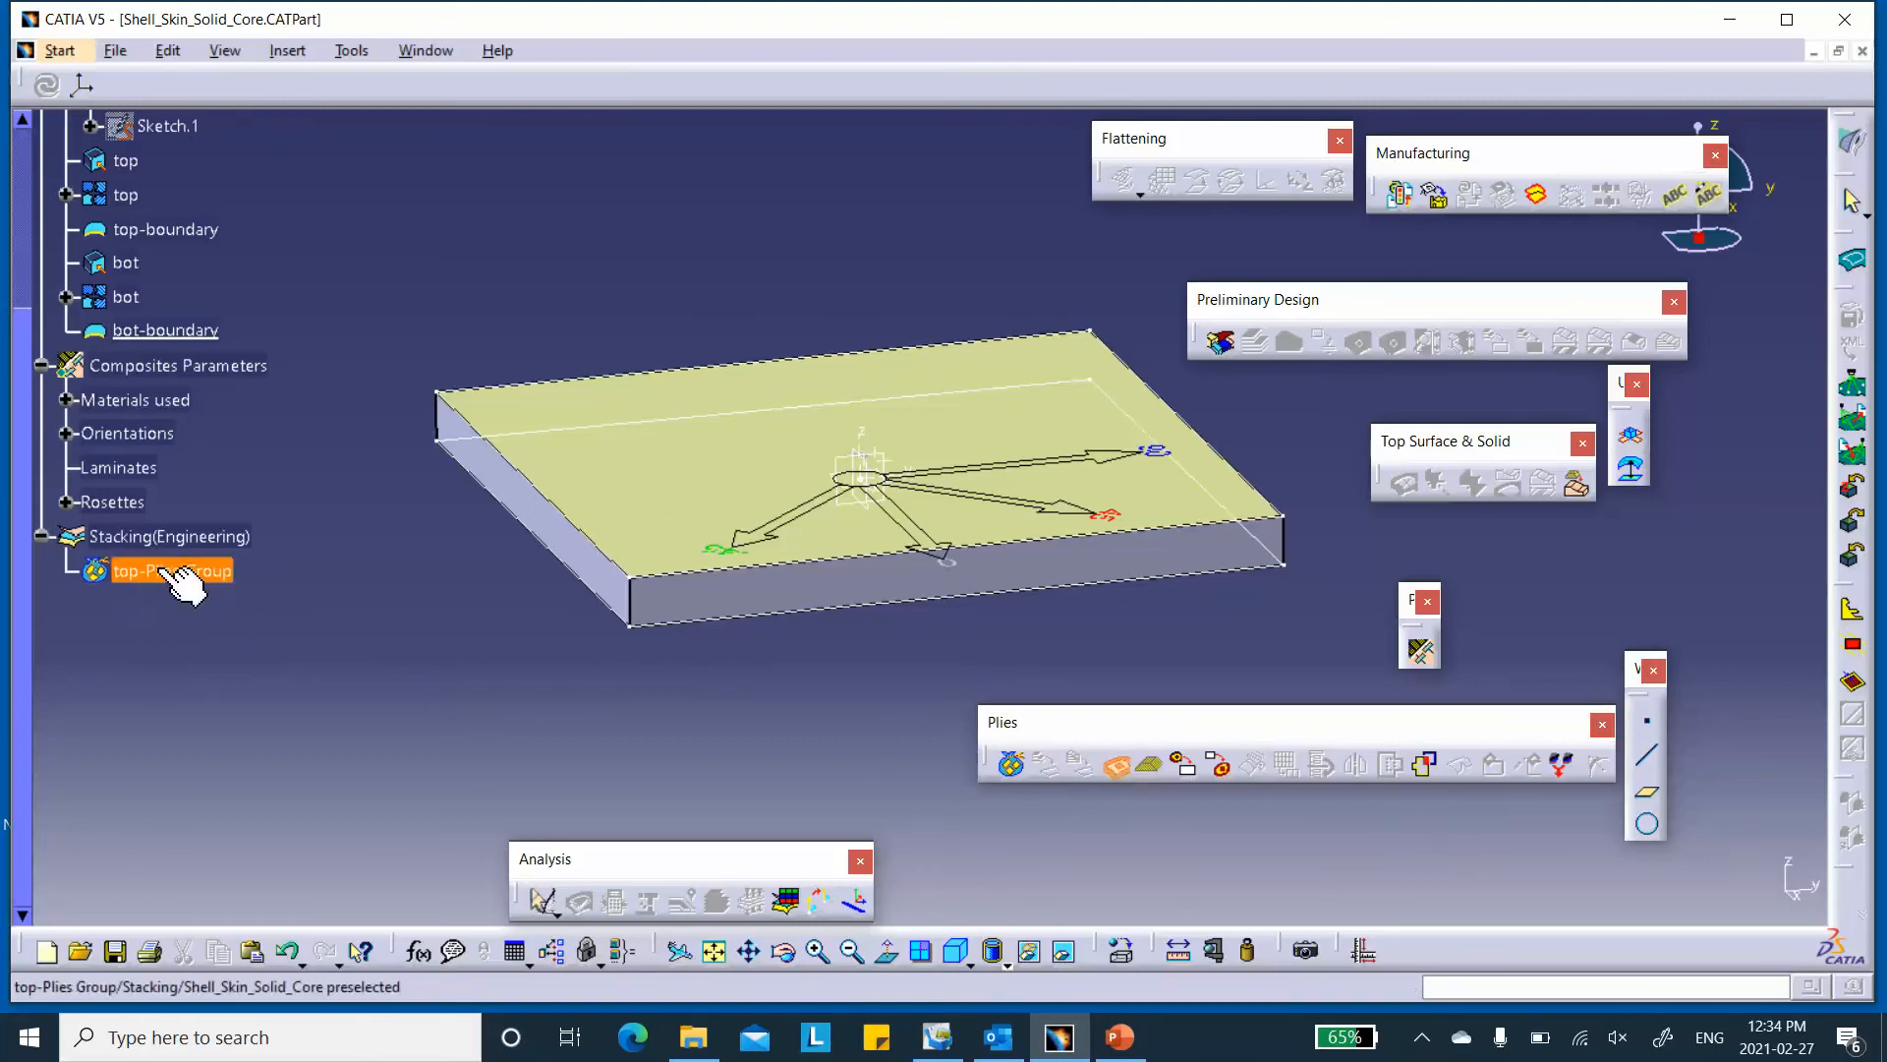
left_click(1420, 468)
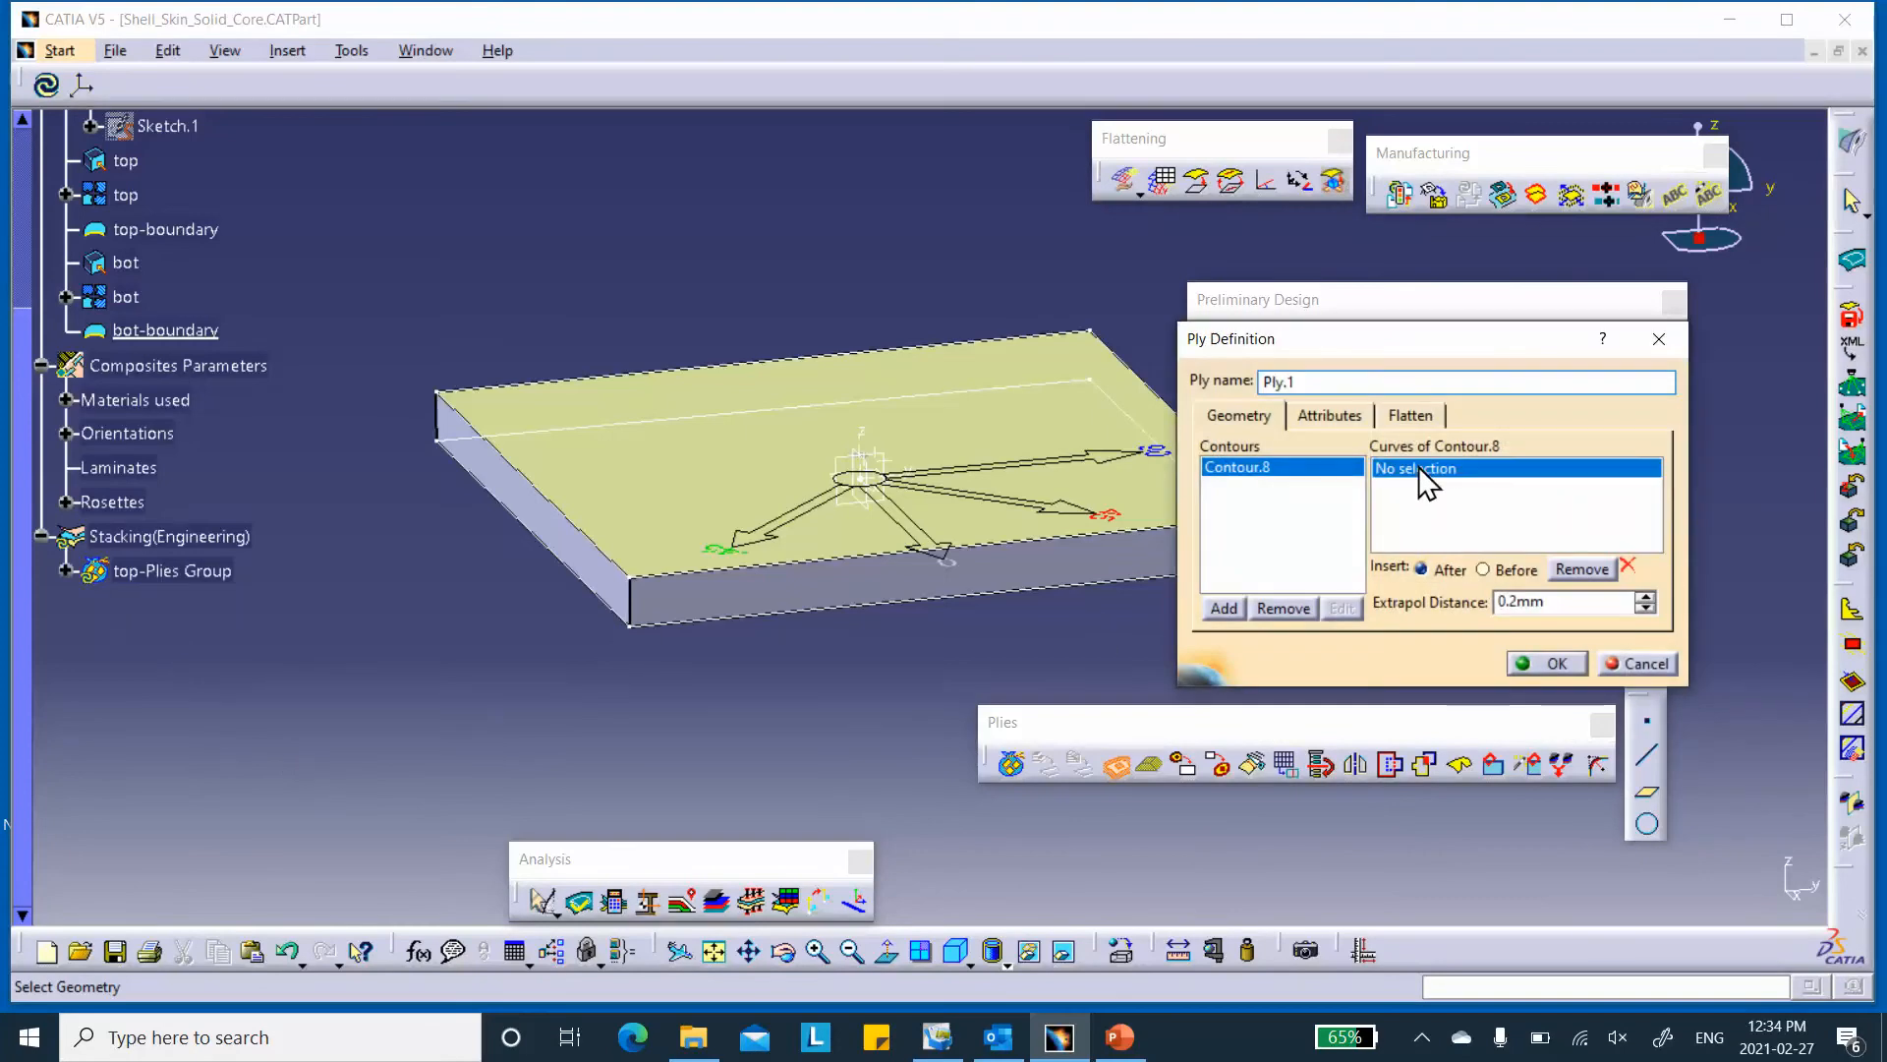
left_click(138, 229)
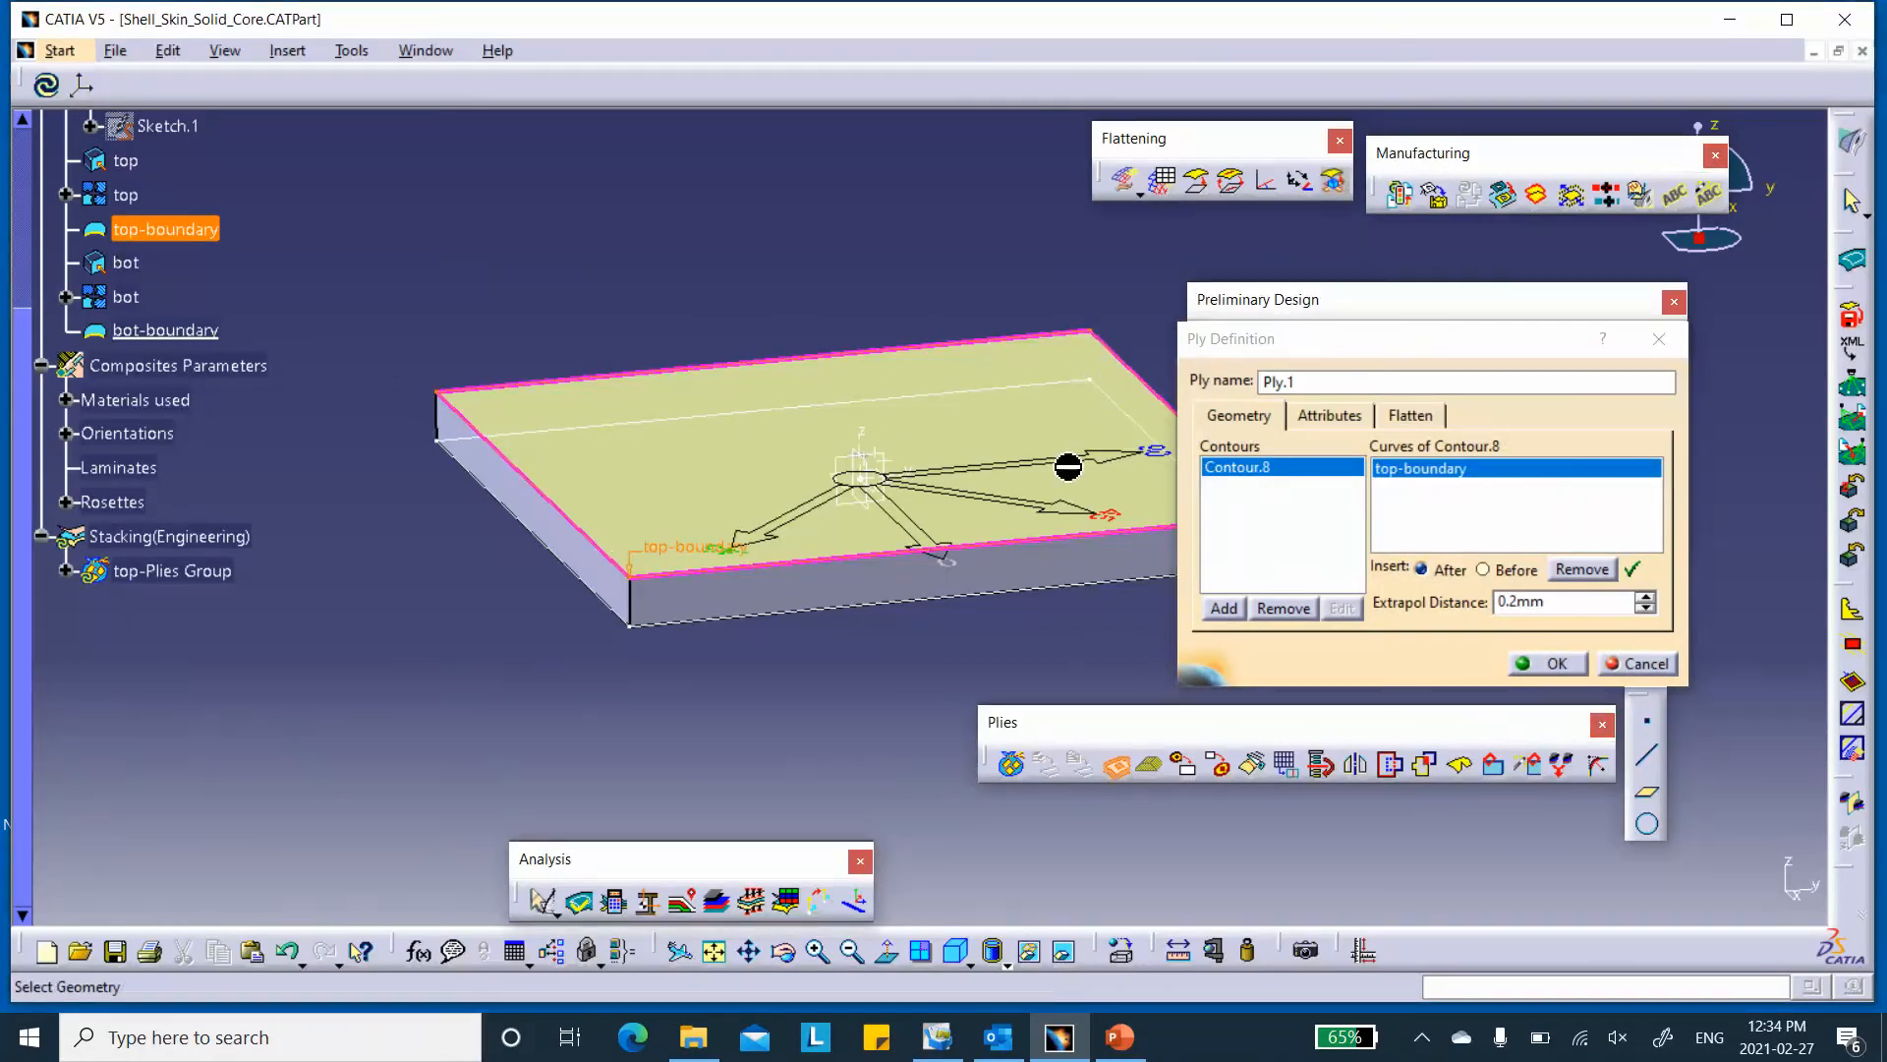
left_click(1330, 416)
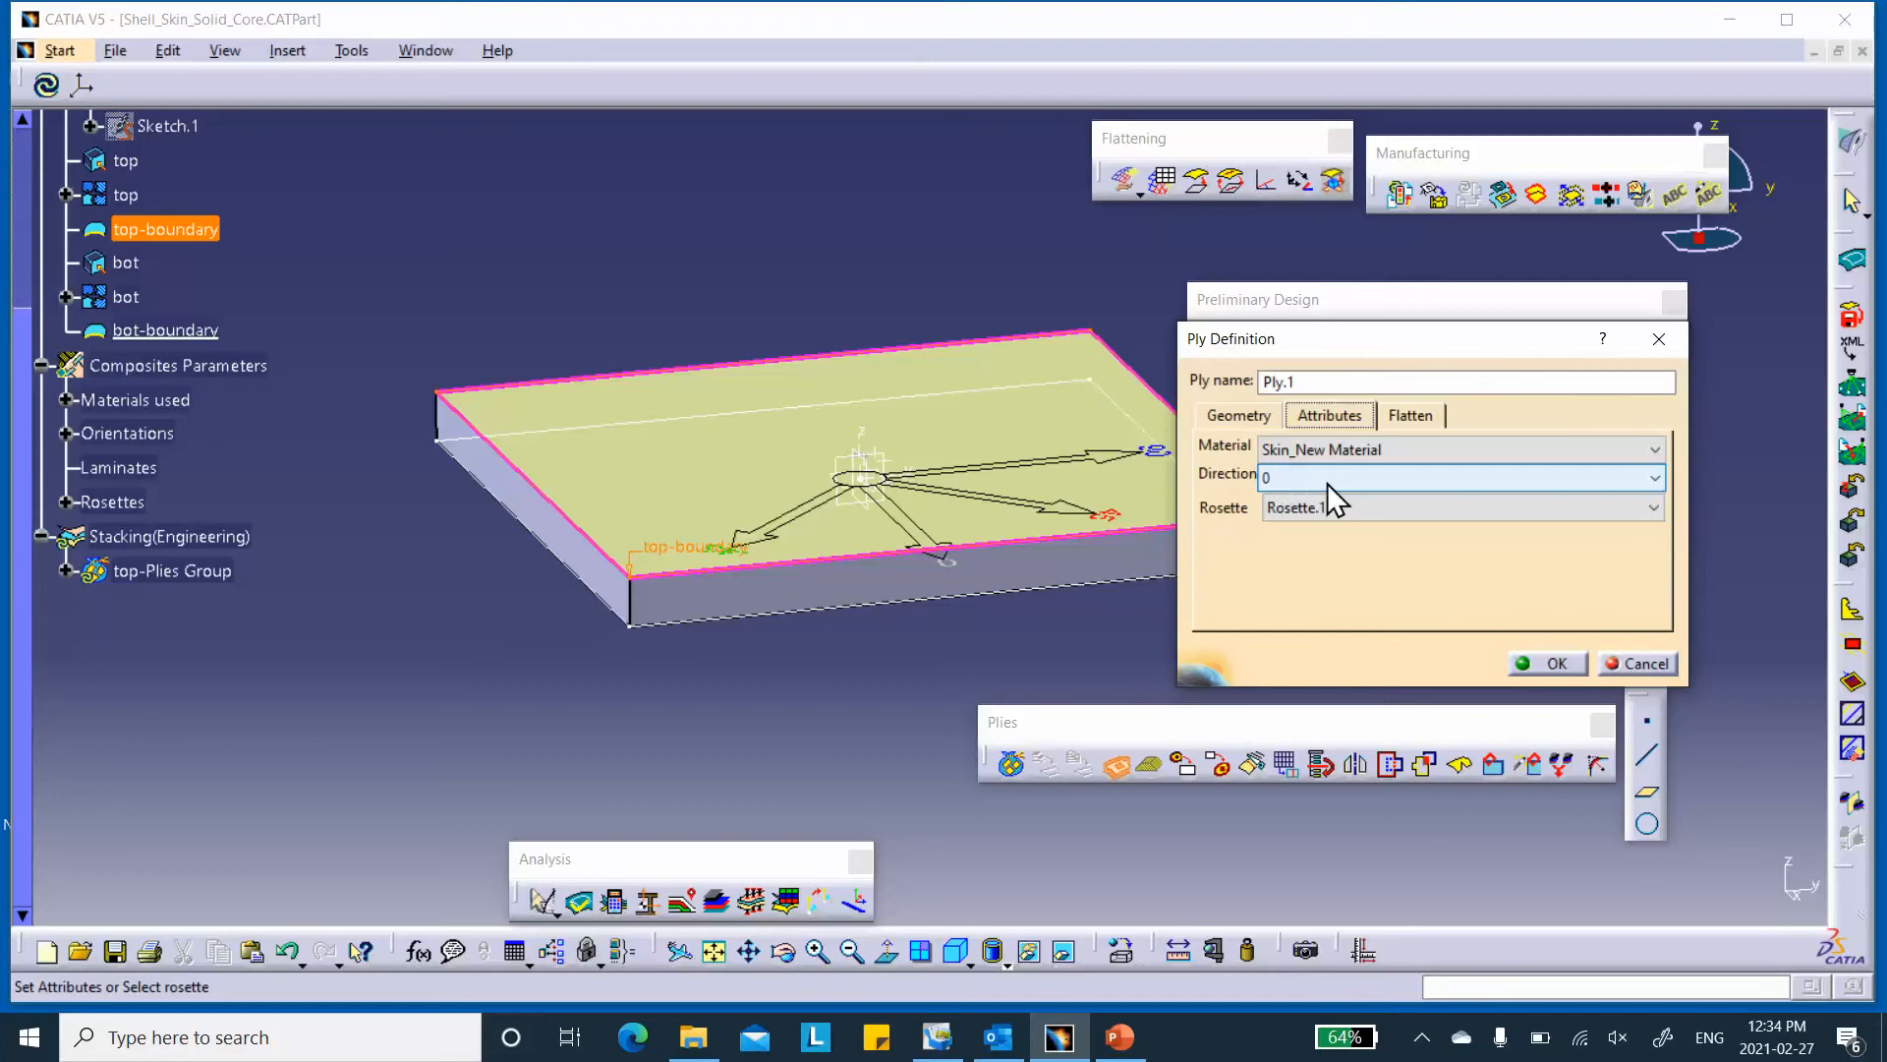
left_click(1567, 666)
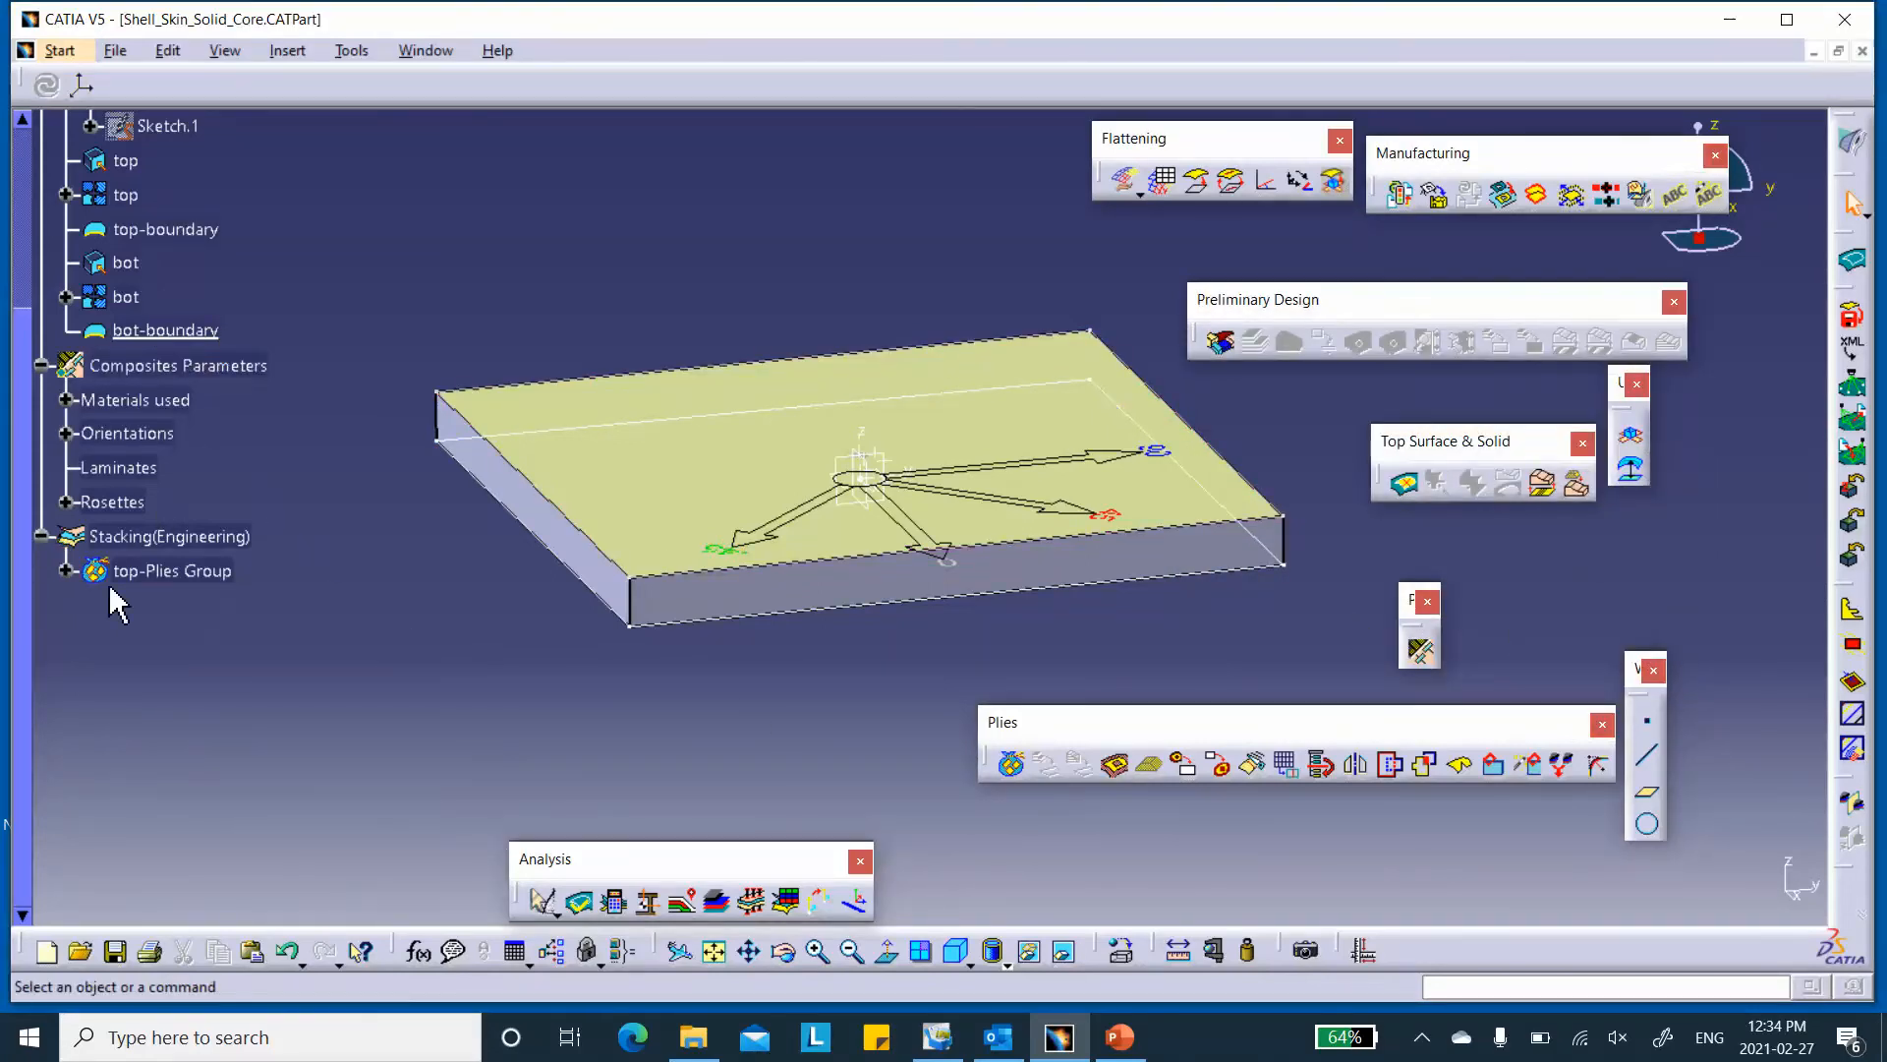
left_click(66, 570)
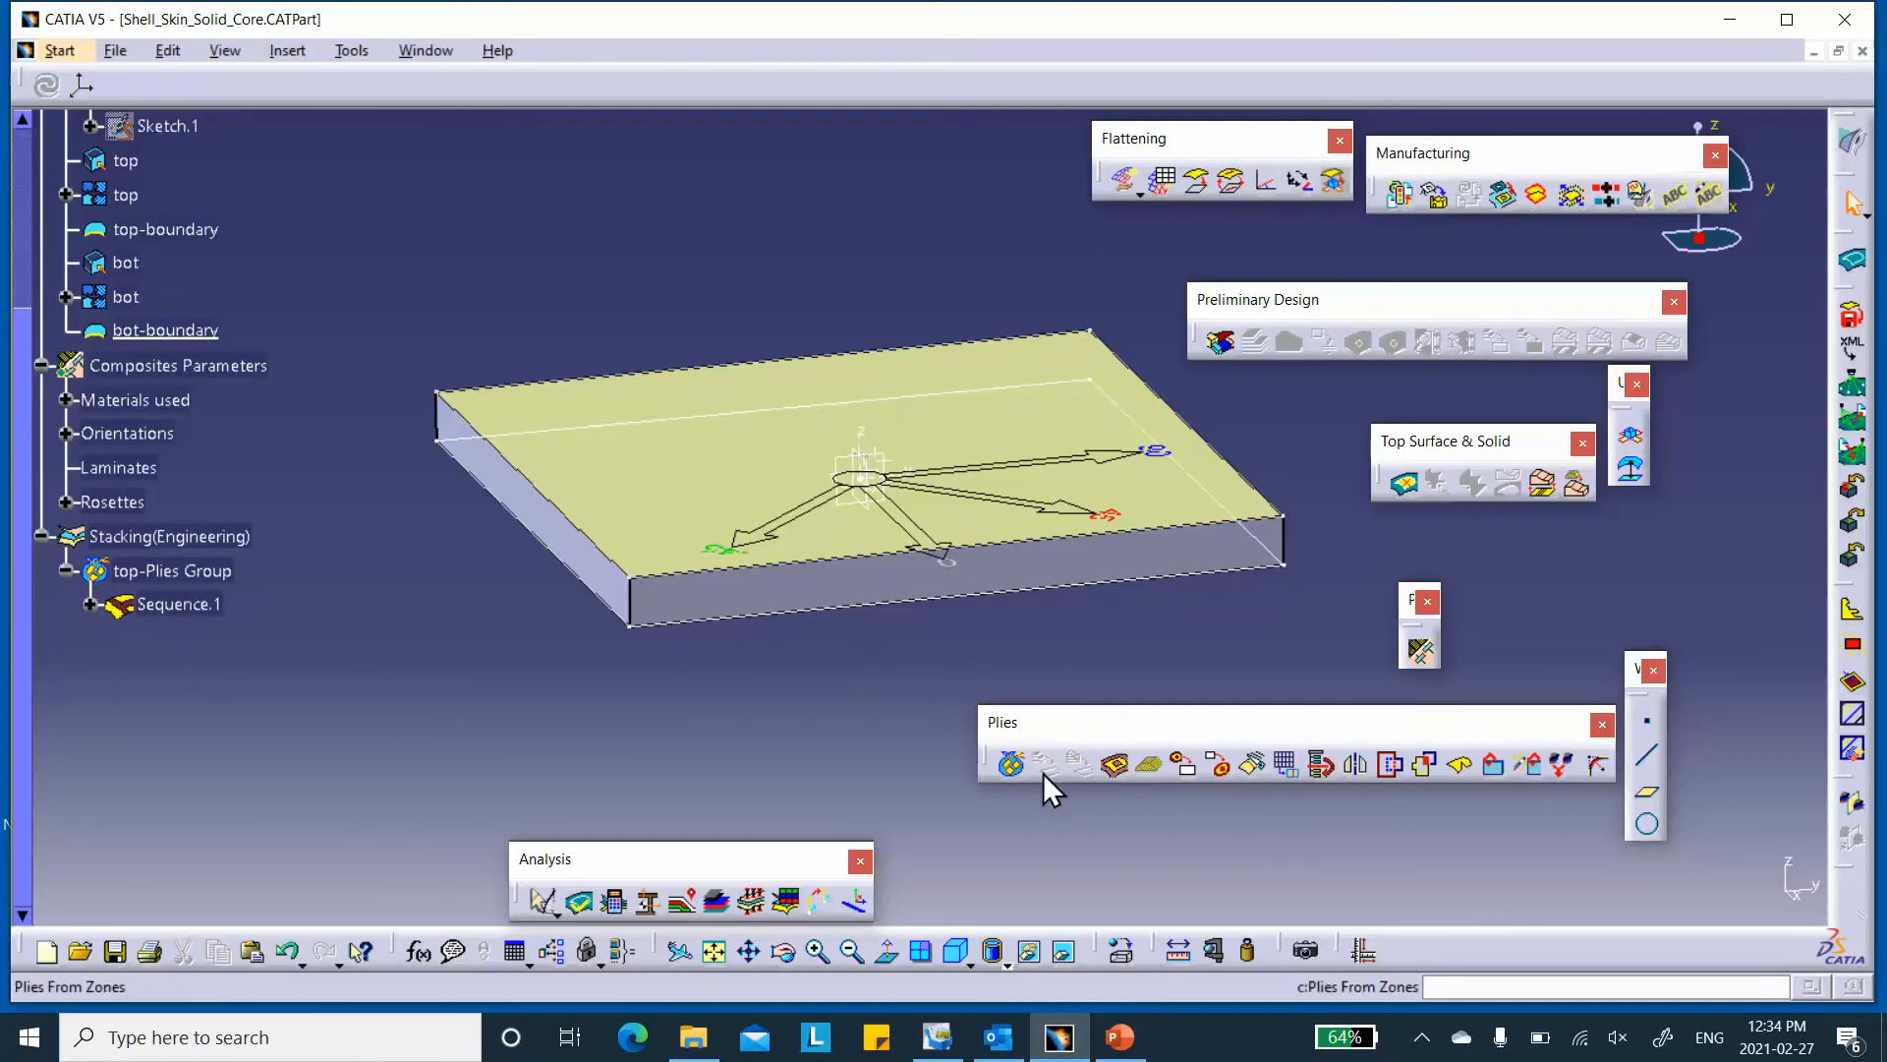
- Create a plies group named bot-Plies Group on the joined bot surface with Rosette.1, reversing the draping direction to point downward
left_click(1012, 764)
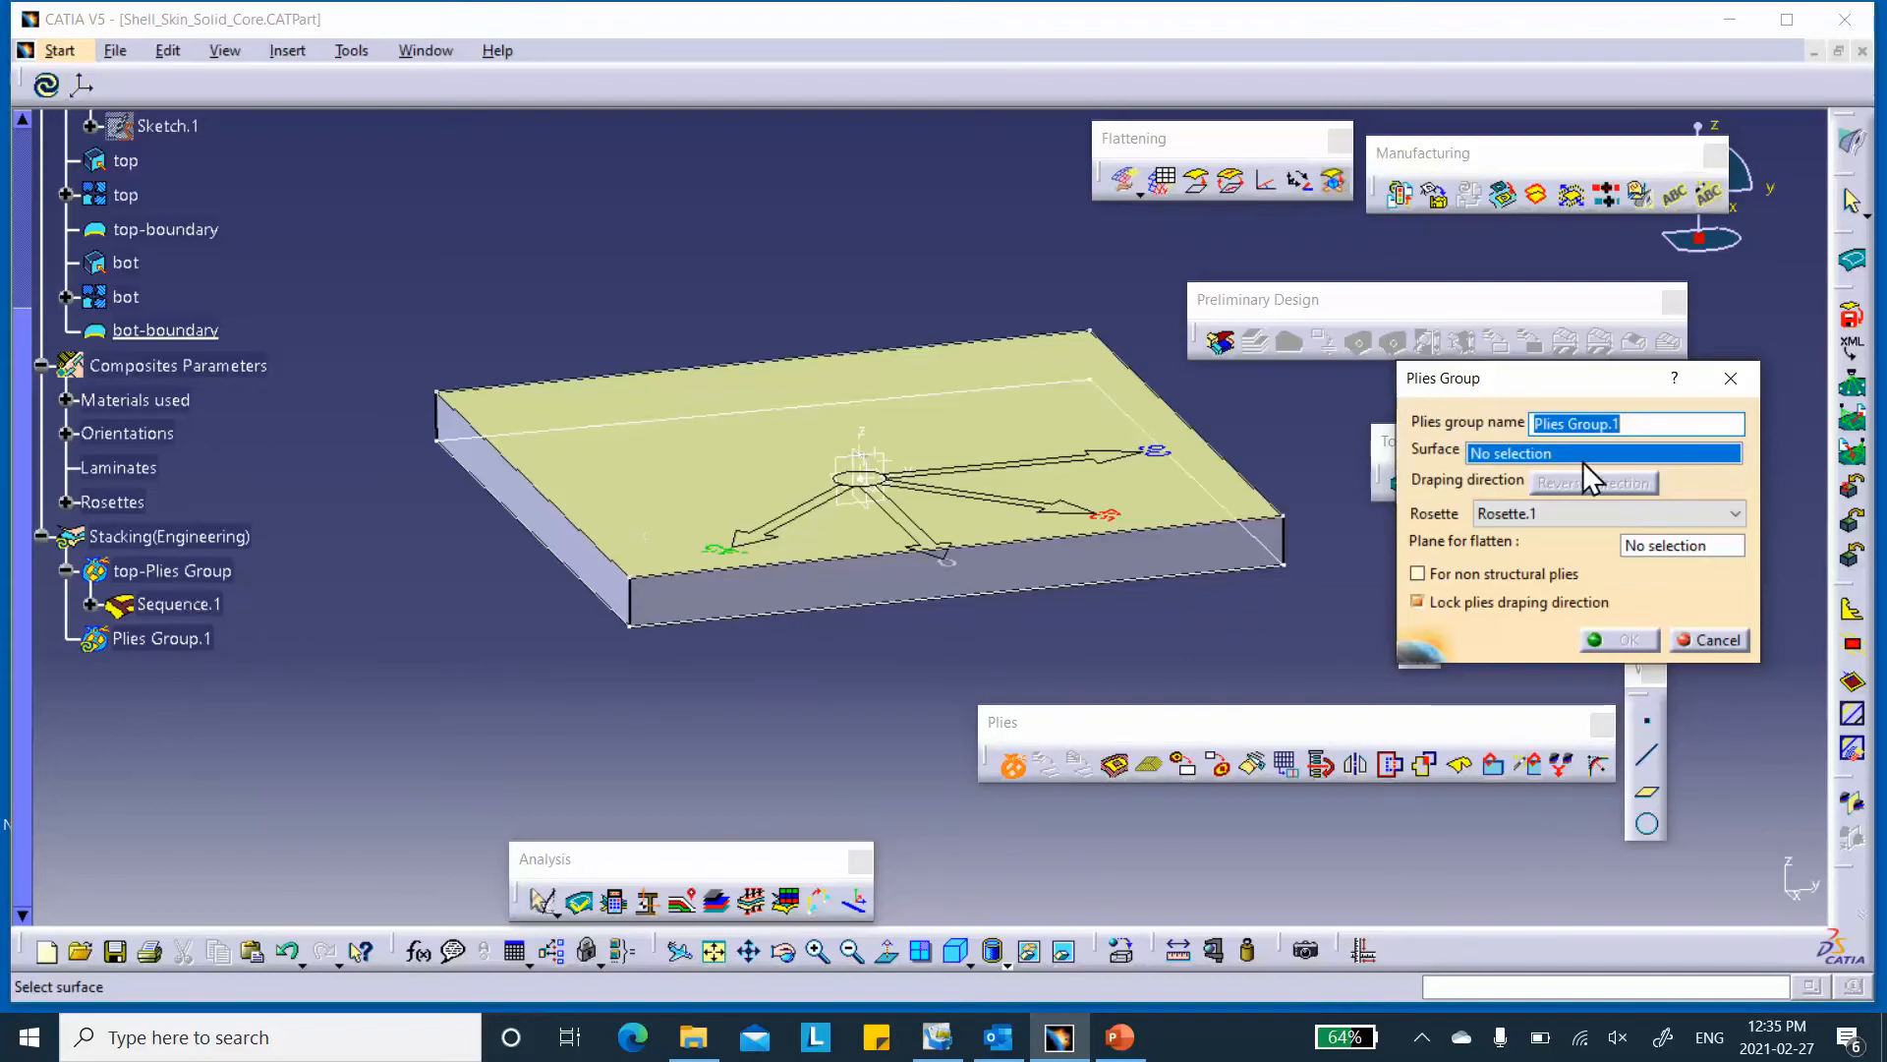
left_click(1627, 425)
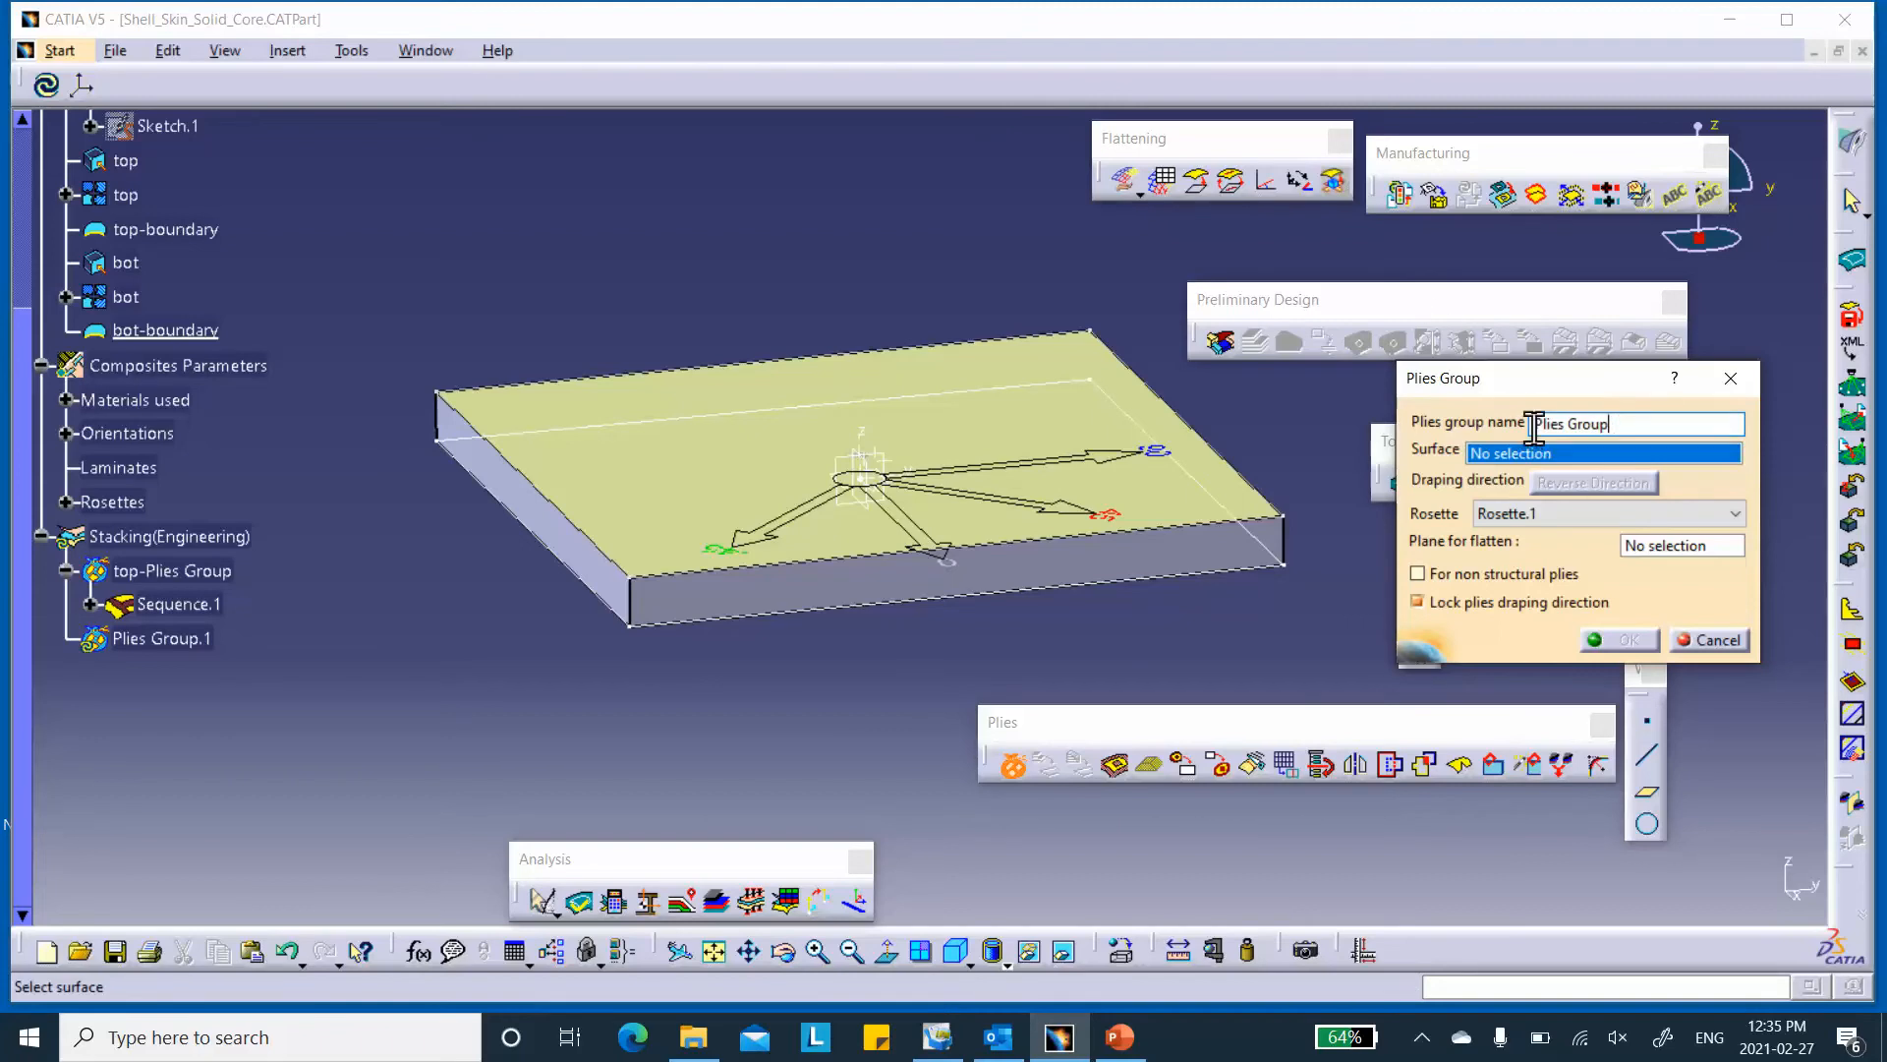
type("bot-")
left_click(126, 295)
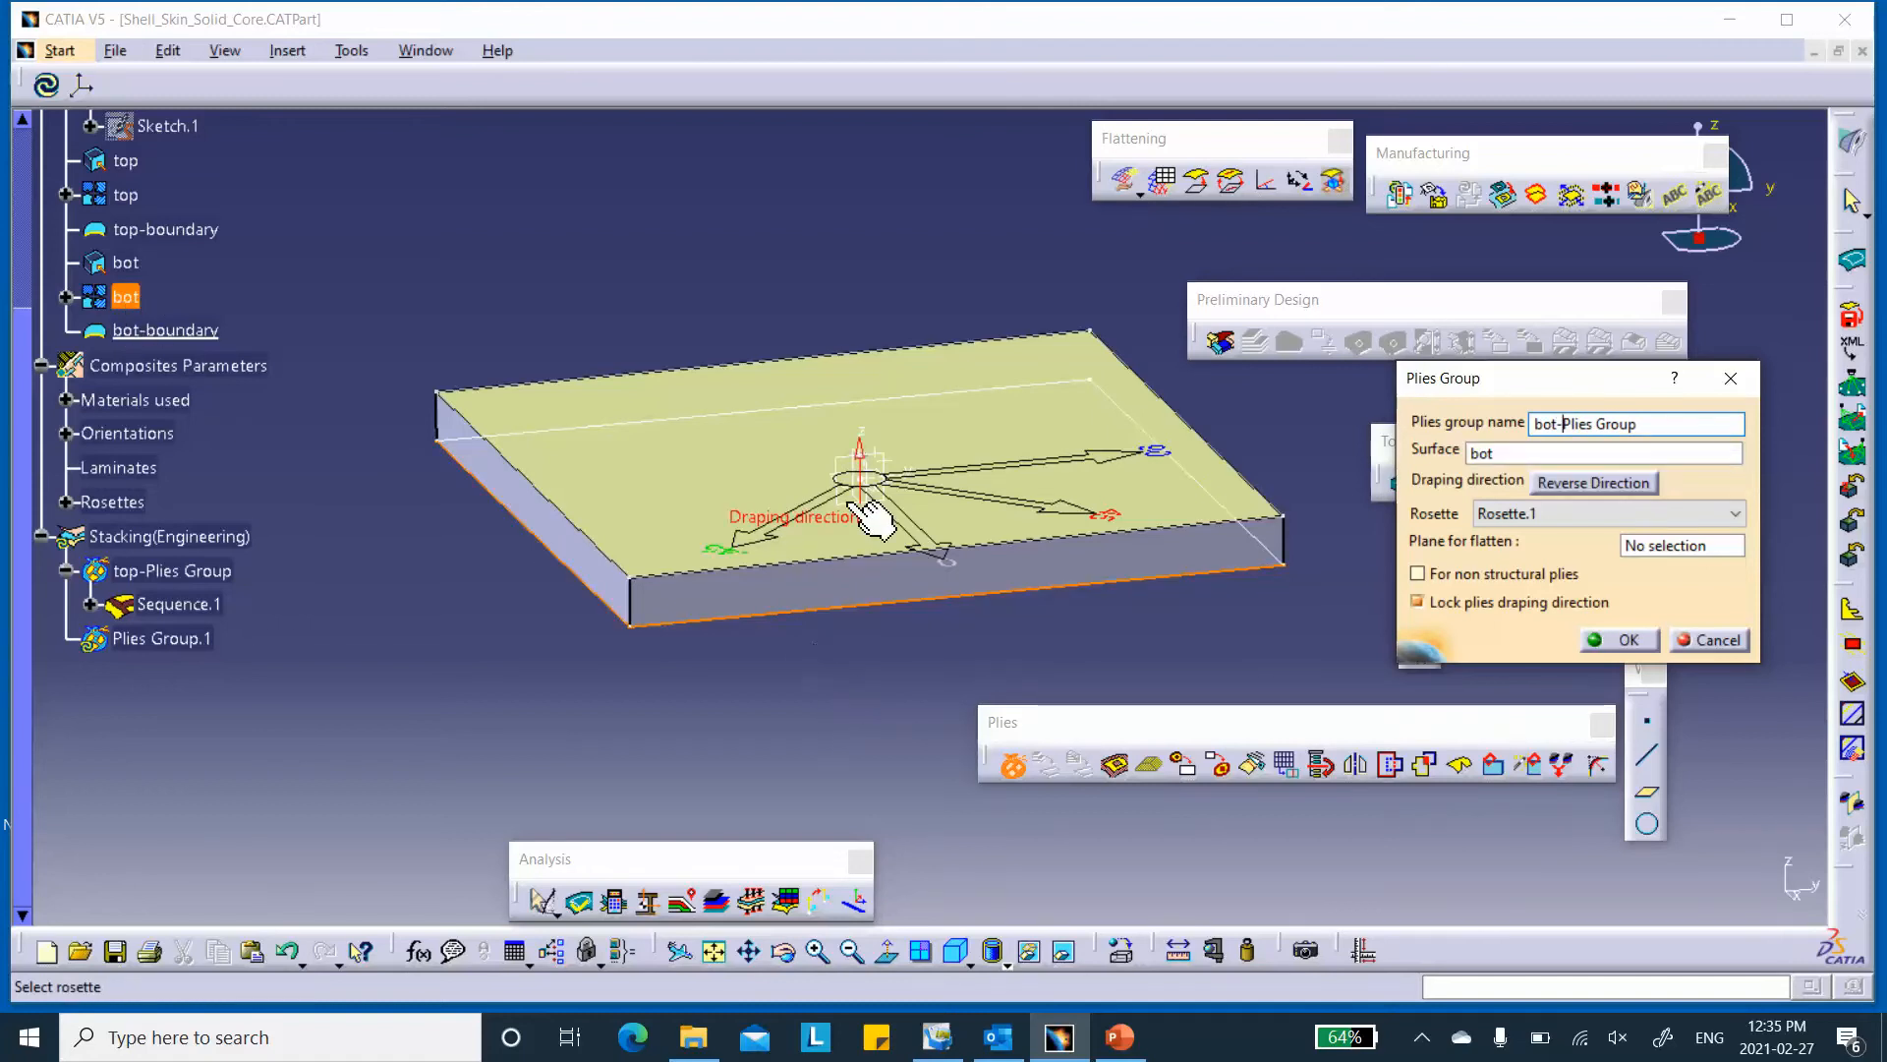
left_click(1594, 482)
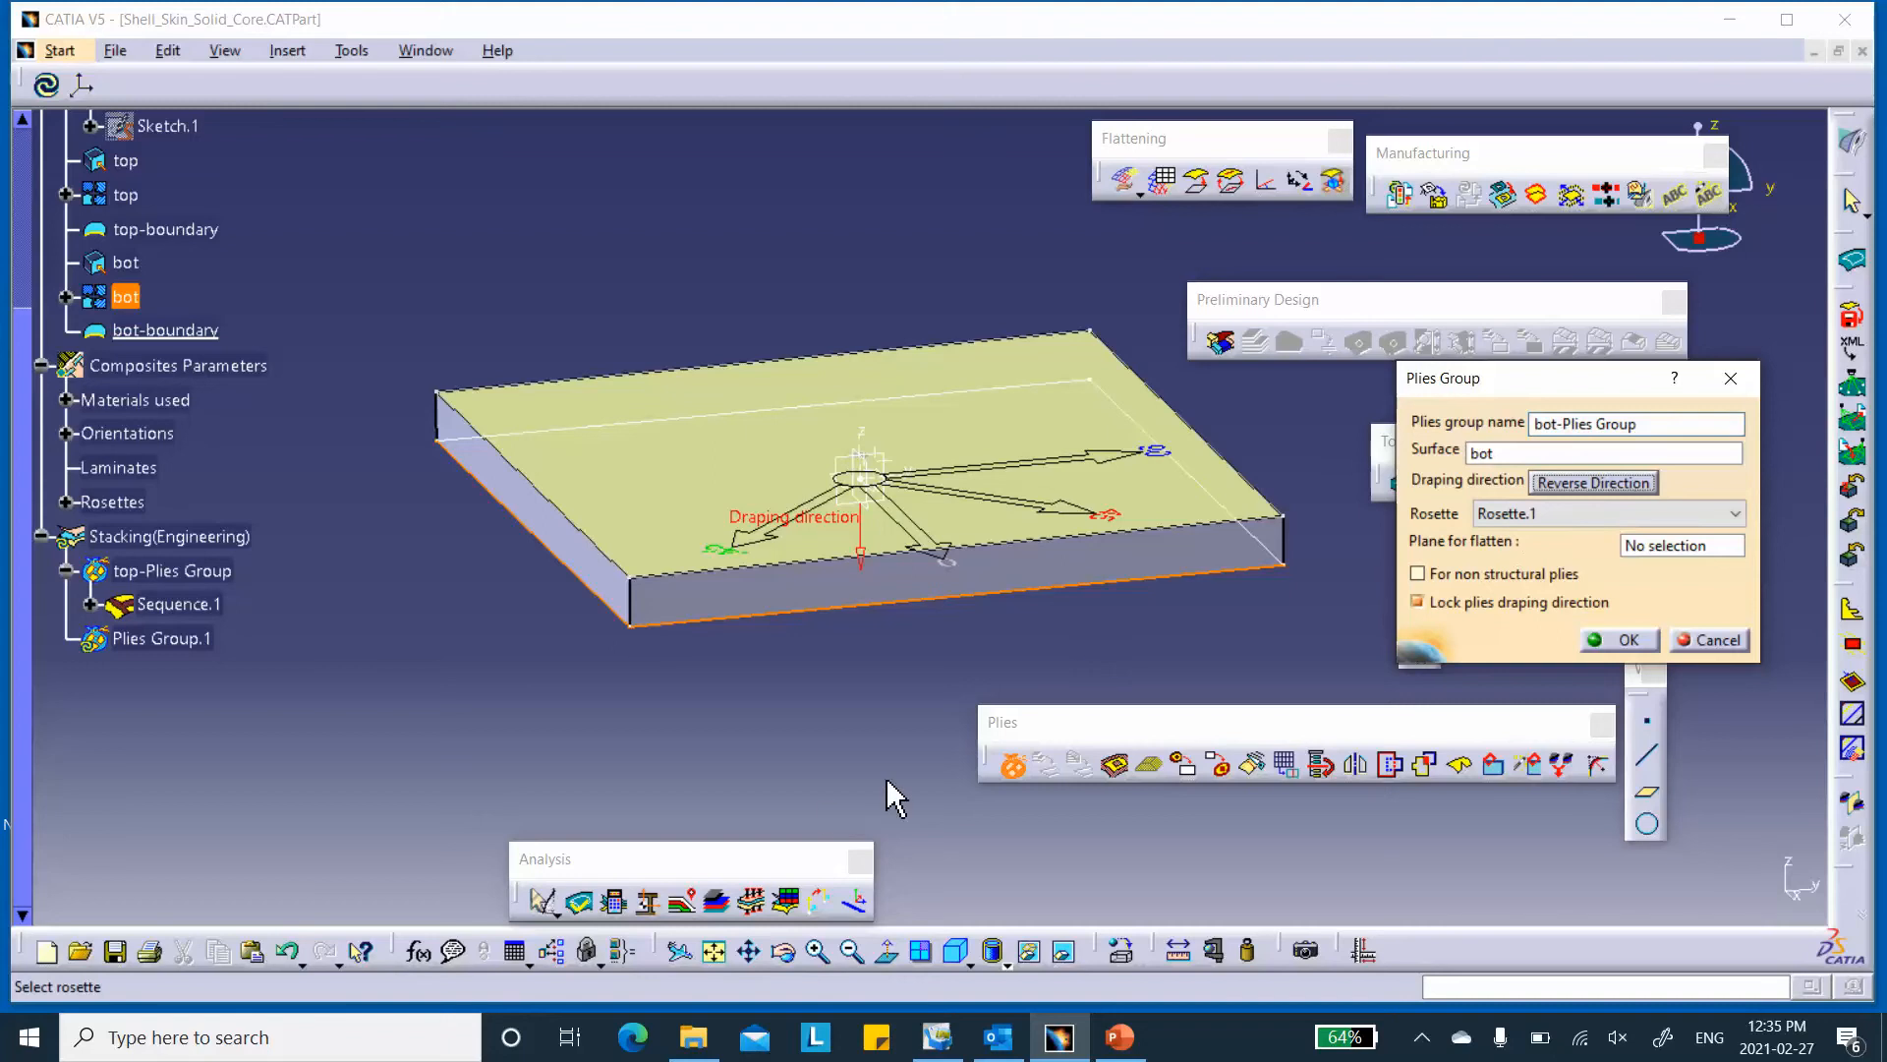
left_click(1632, 639)
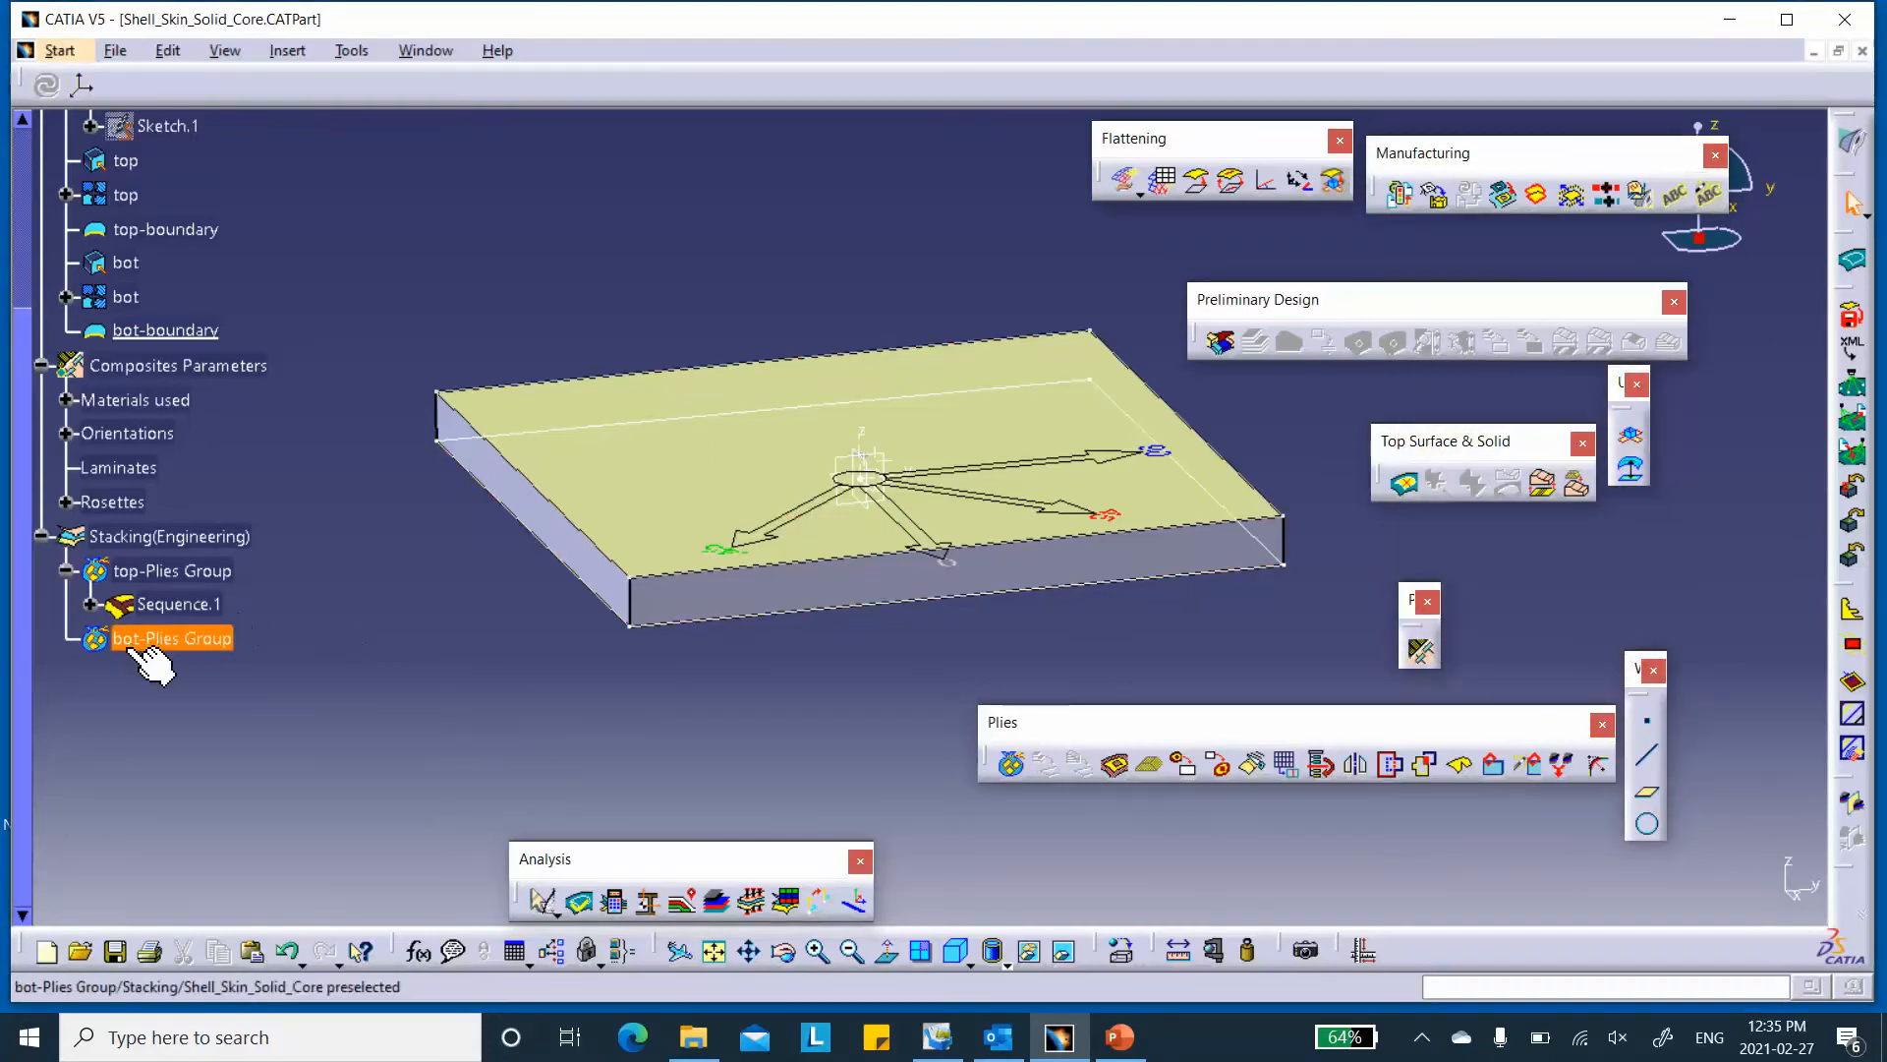
- Create a ply in bot-Plies Group using bot-boundary as its contour, with Skin_New Material, direction 0 and Rosette.1
left_click(1113, 769)
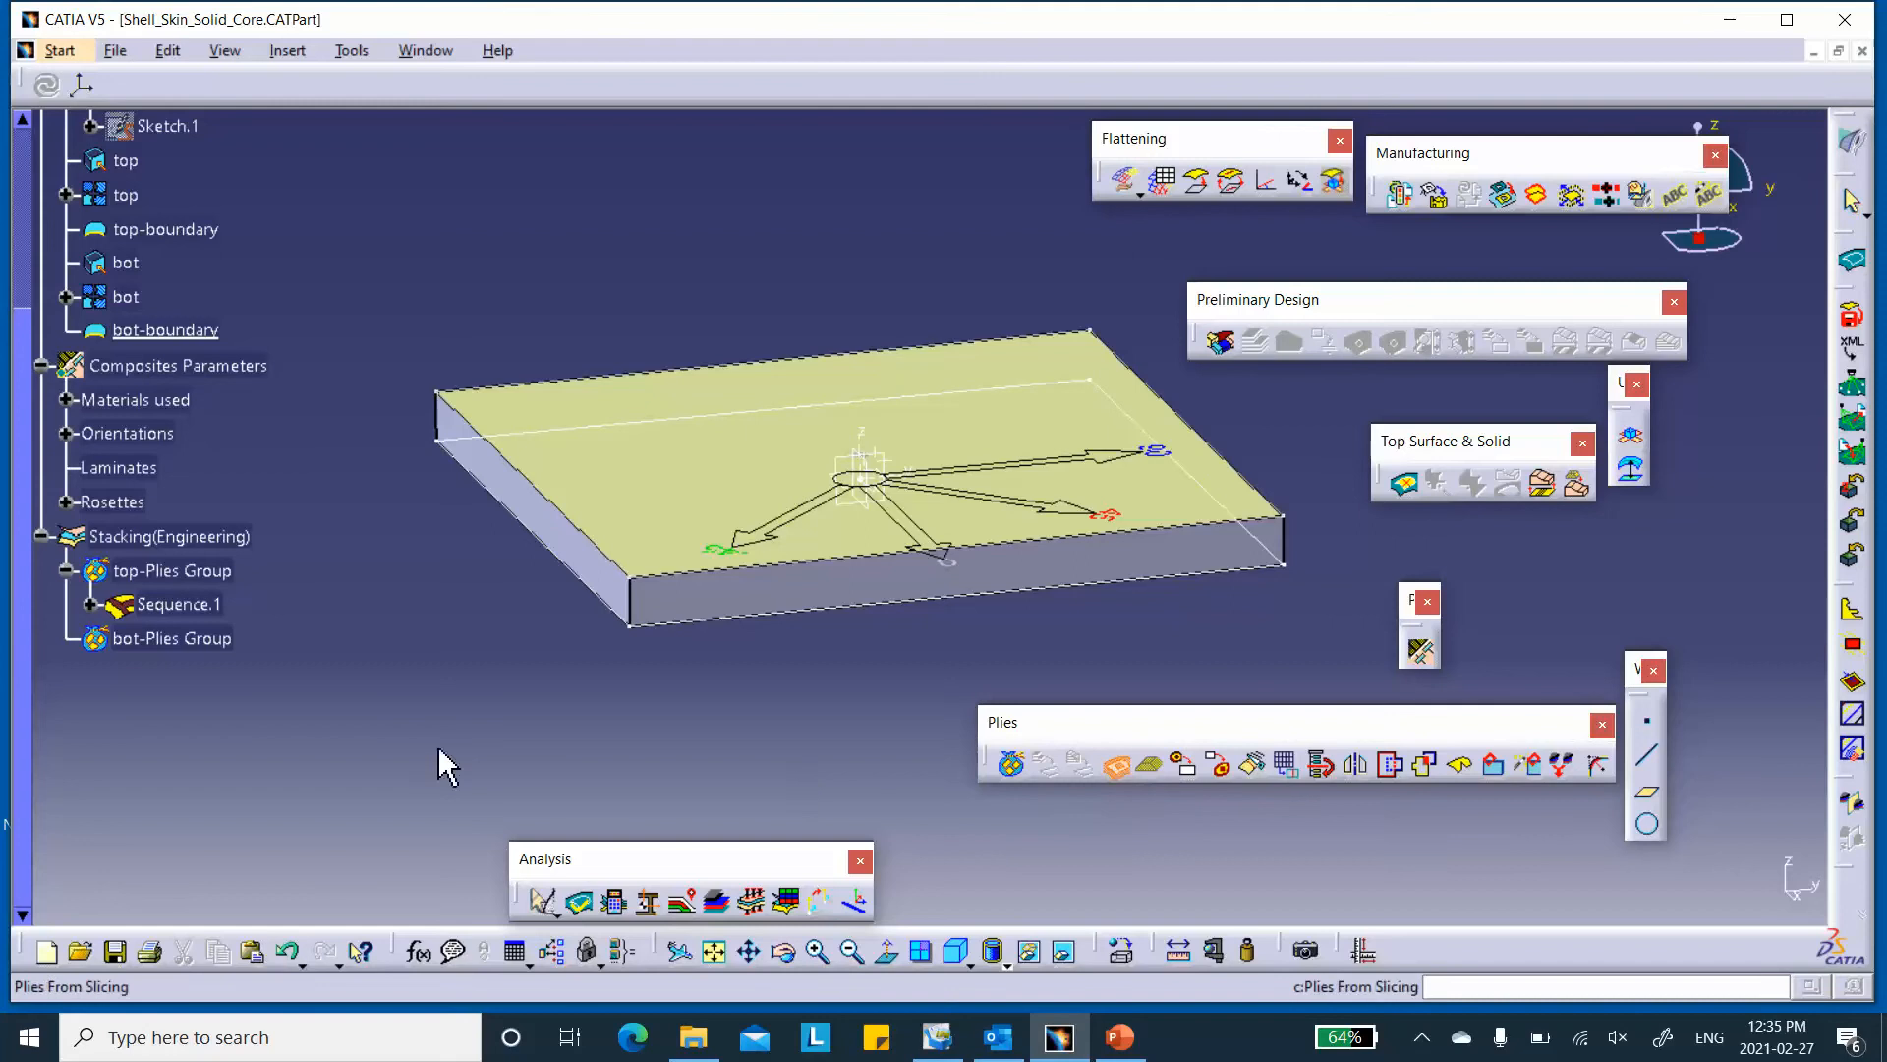
left_click(174, 639)
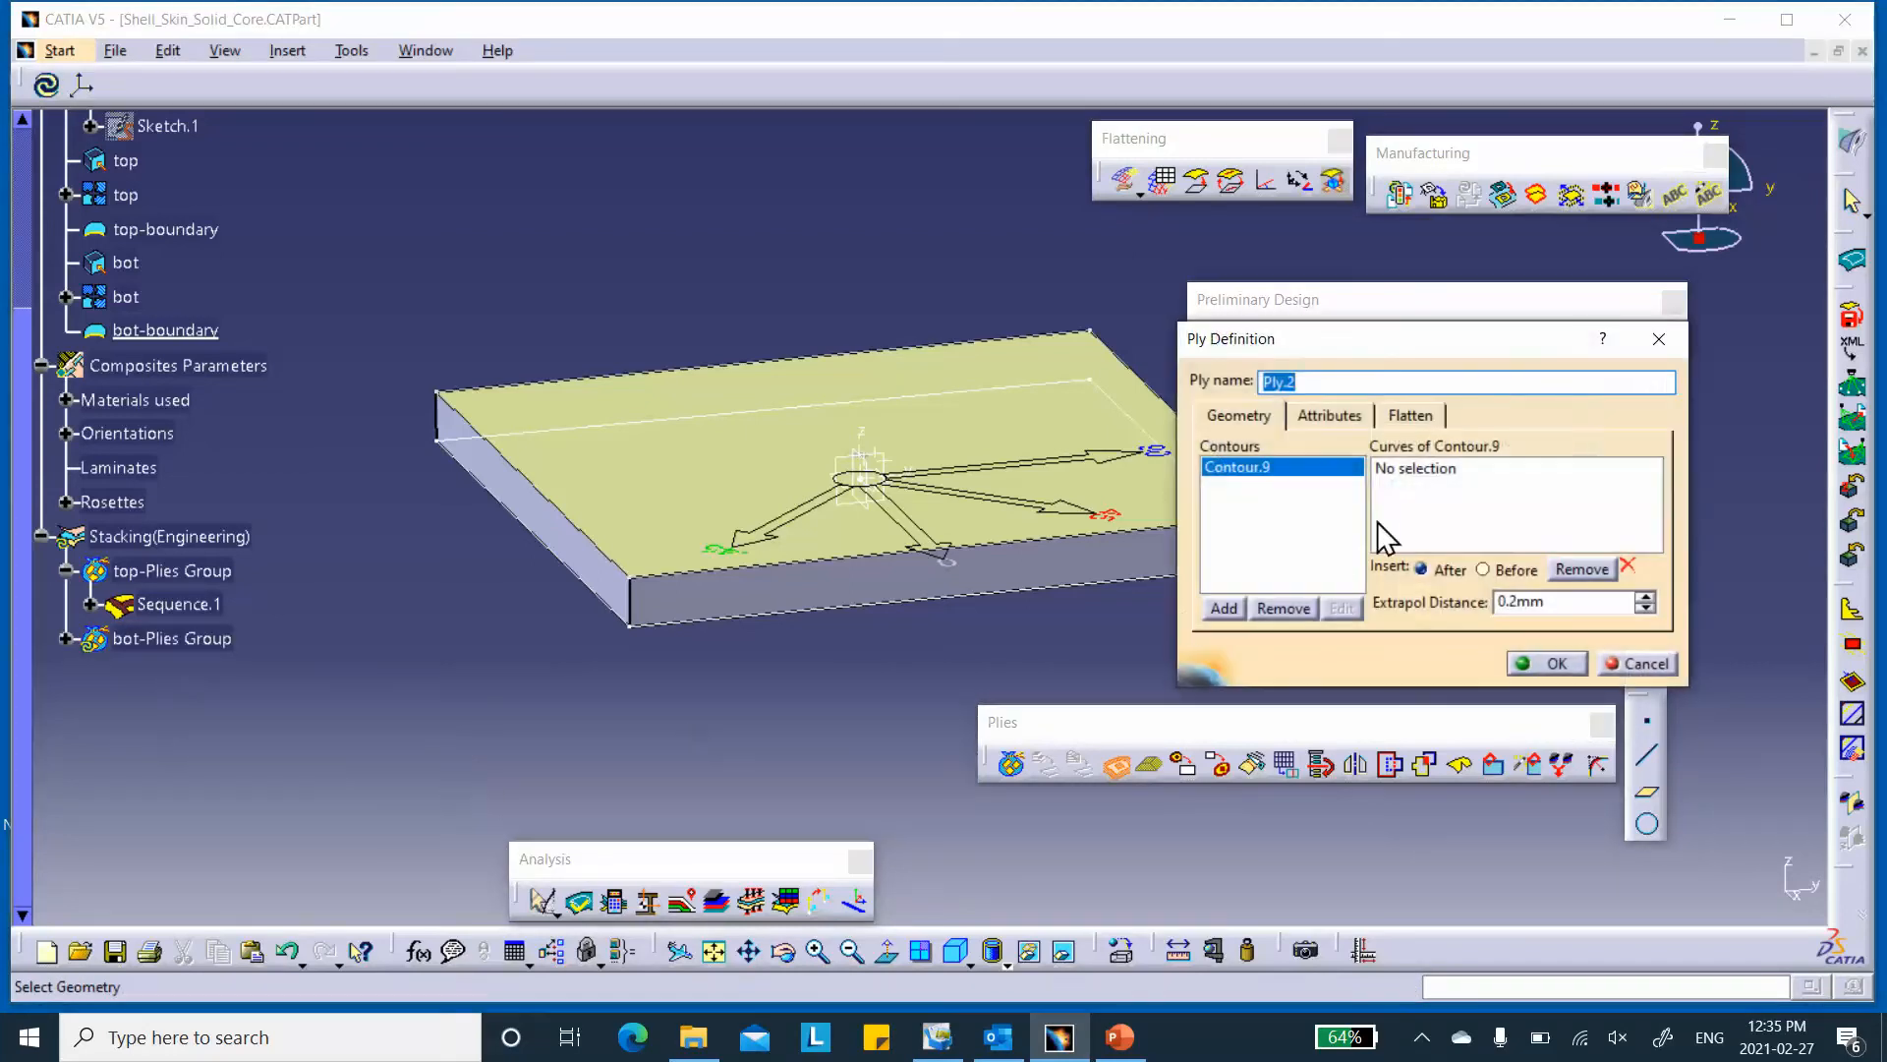
left_click(1431, 474)
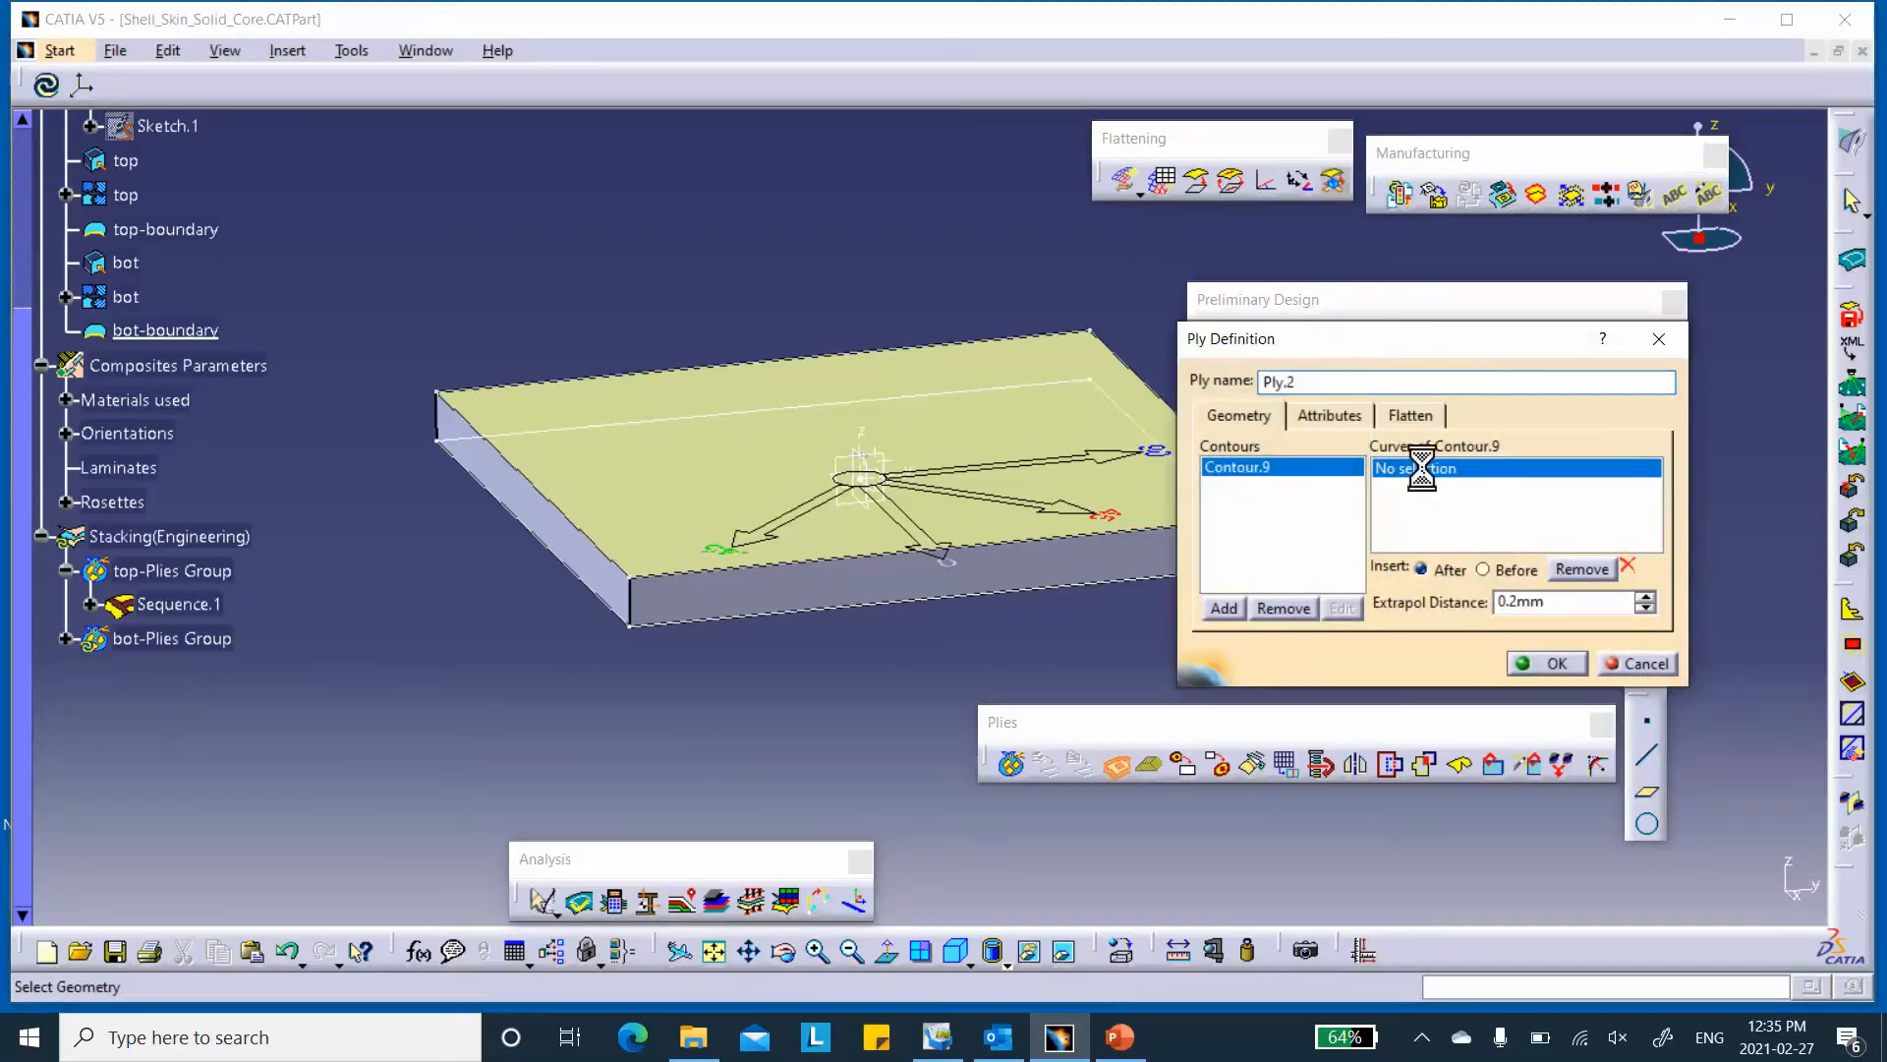
left_click(165, 332)
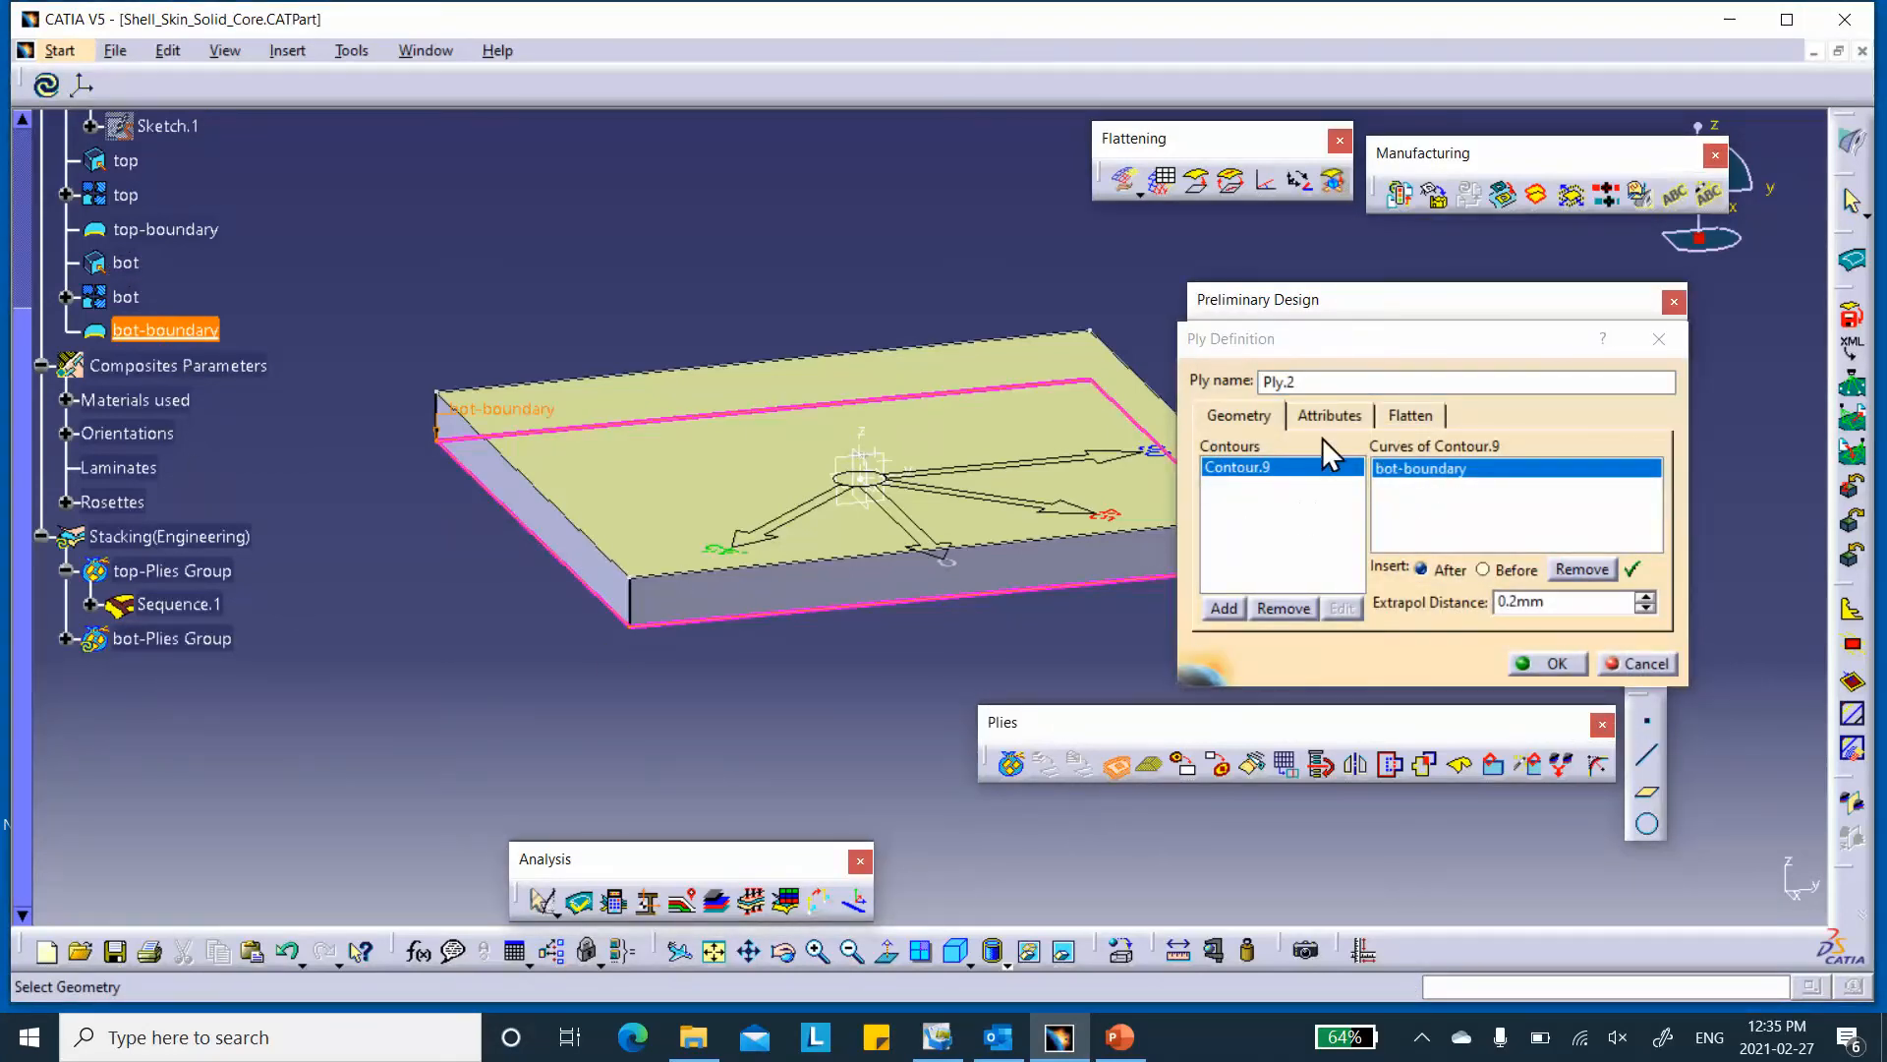
left_click(1318, 415)
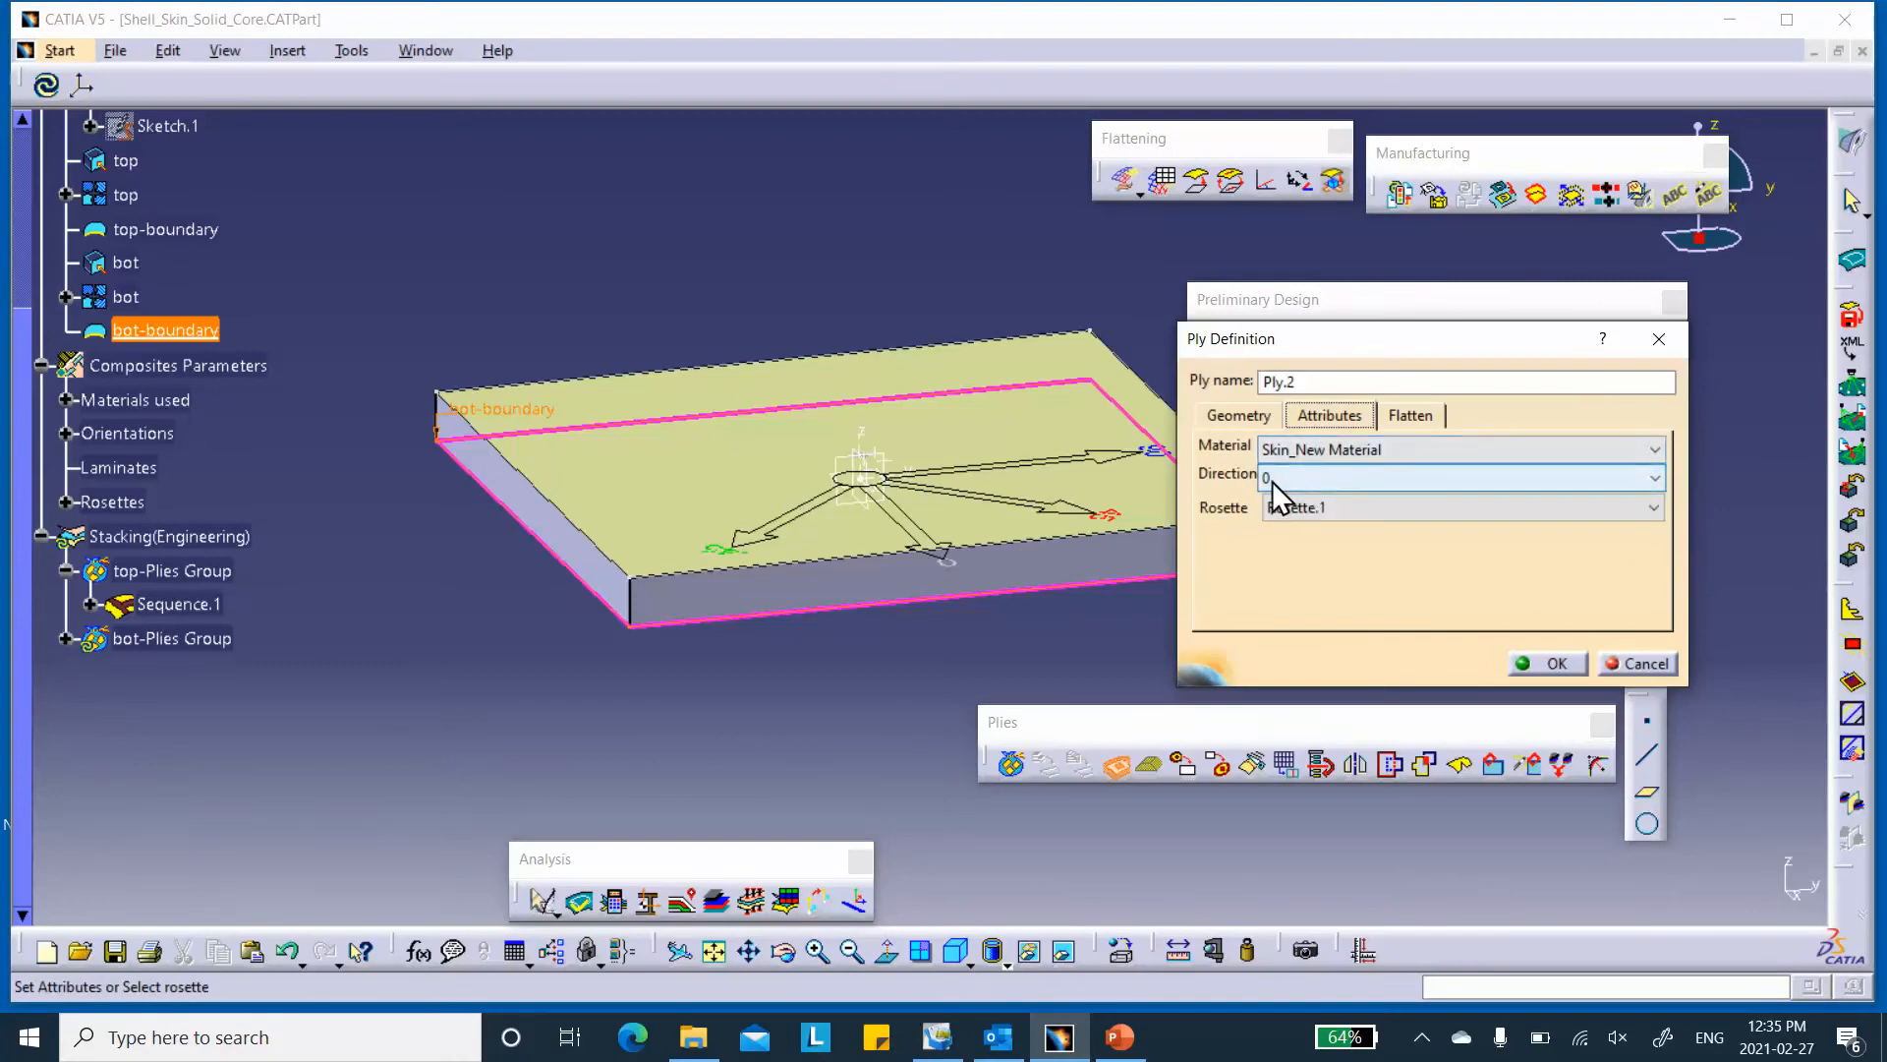
left_click(1545, 664)
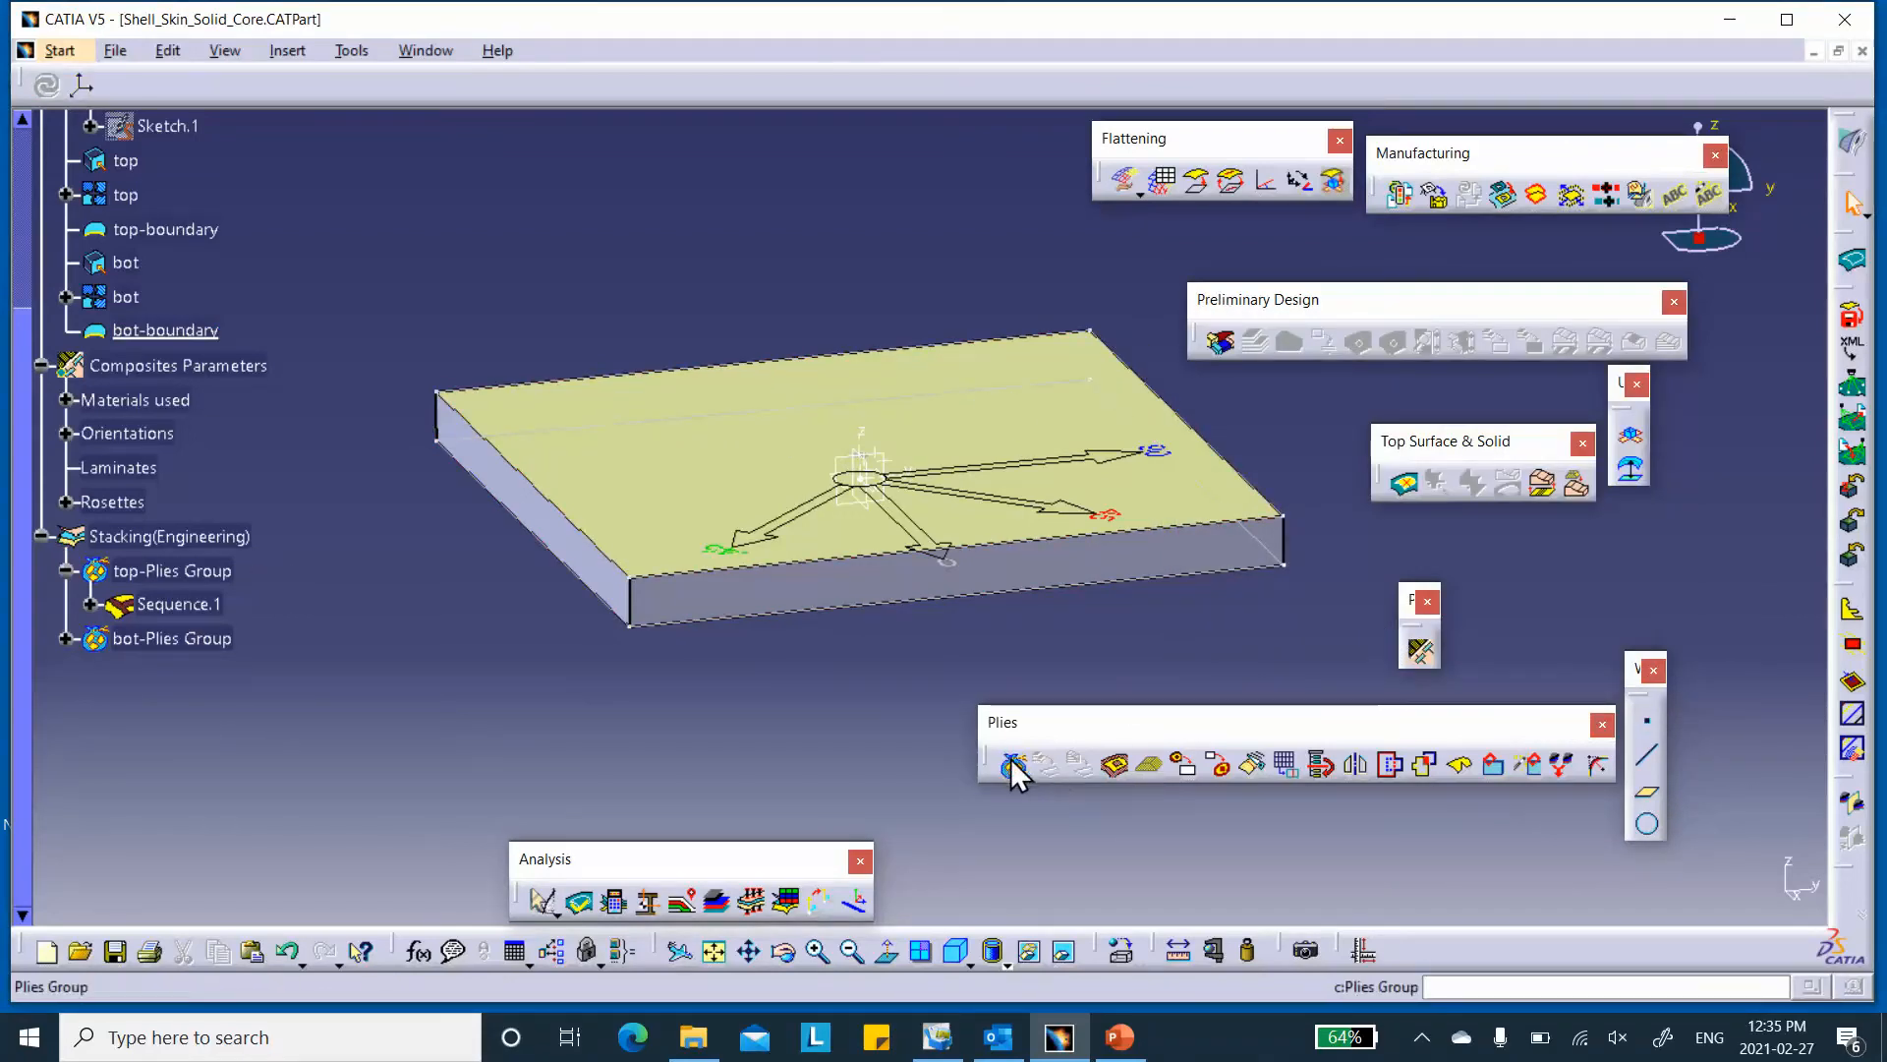
- Preview the exploded plies of both top-Plies Group and bot-Plies Group at scale 10 with cumulative offset and inspect them from the side
left_click(718, 902)
left_click(1511, 417)
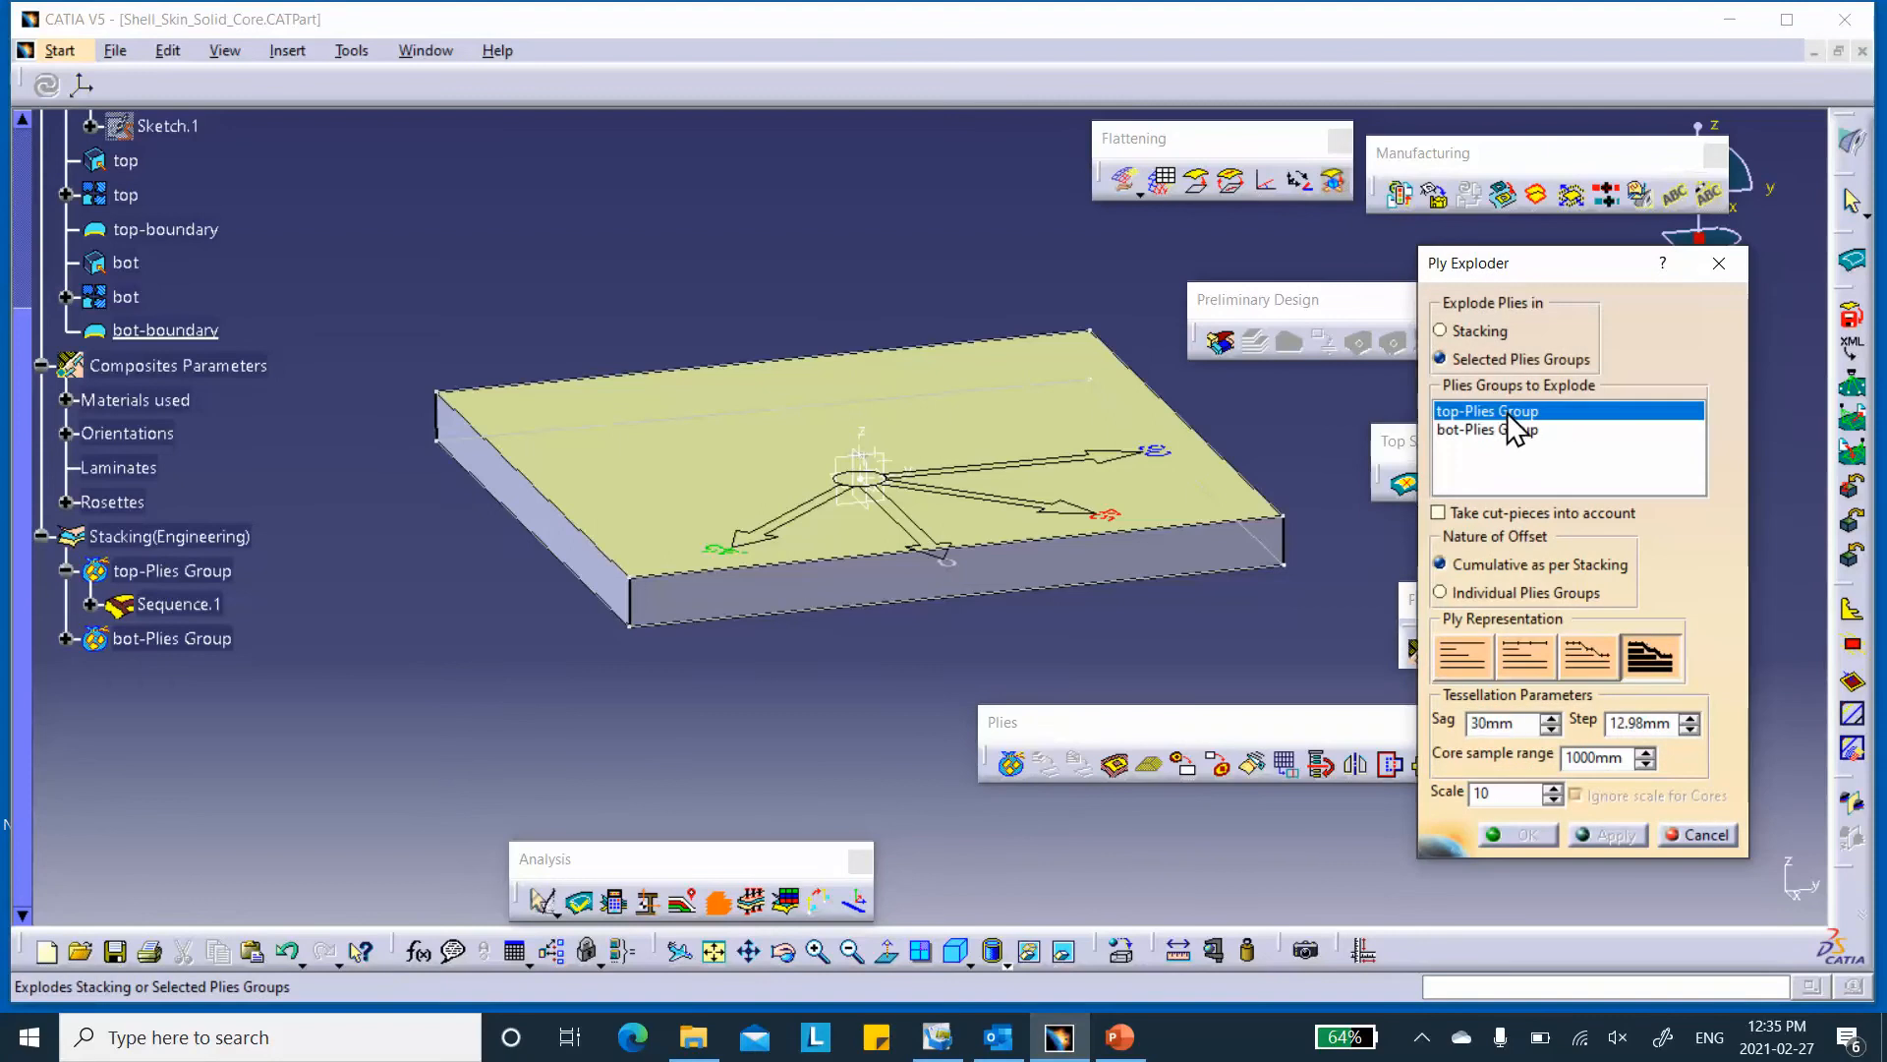
left_click(1500, 430)
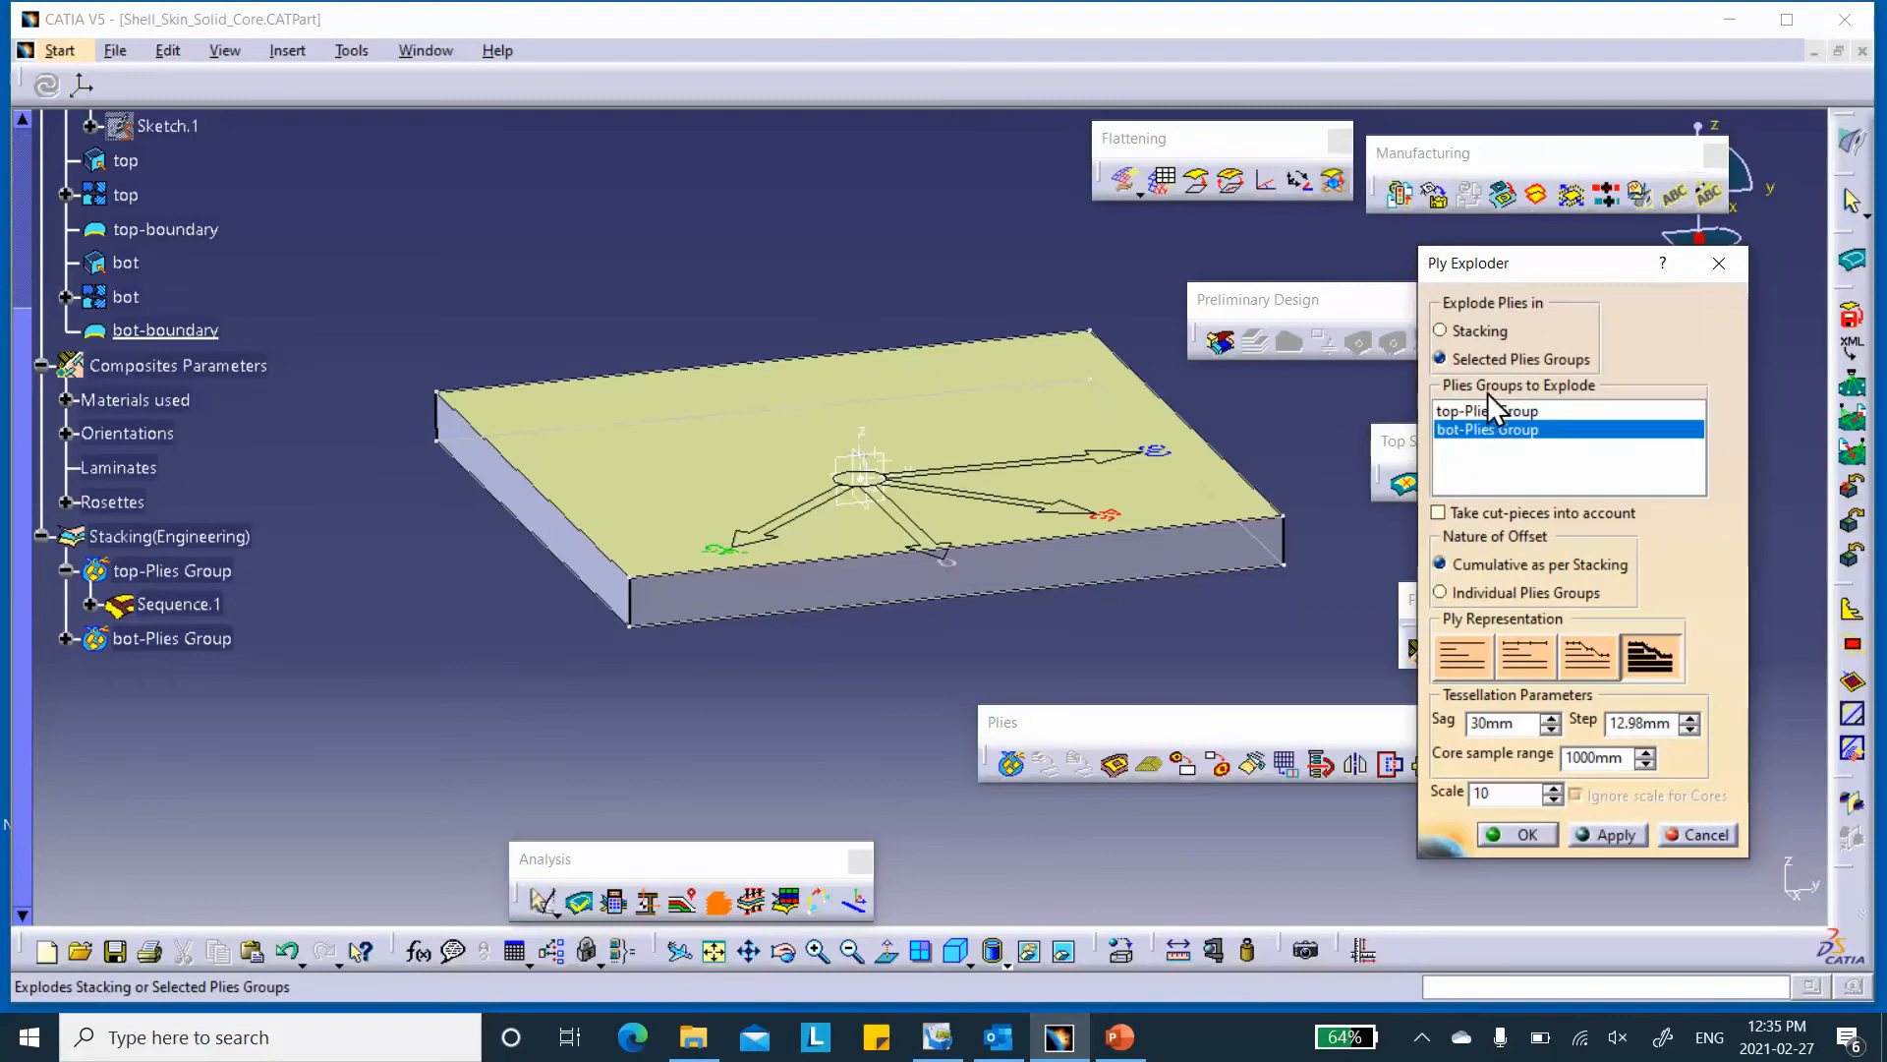
left_click(1488, 413)
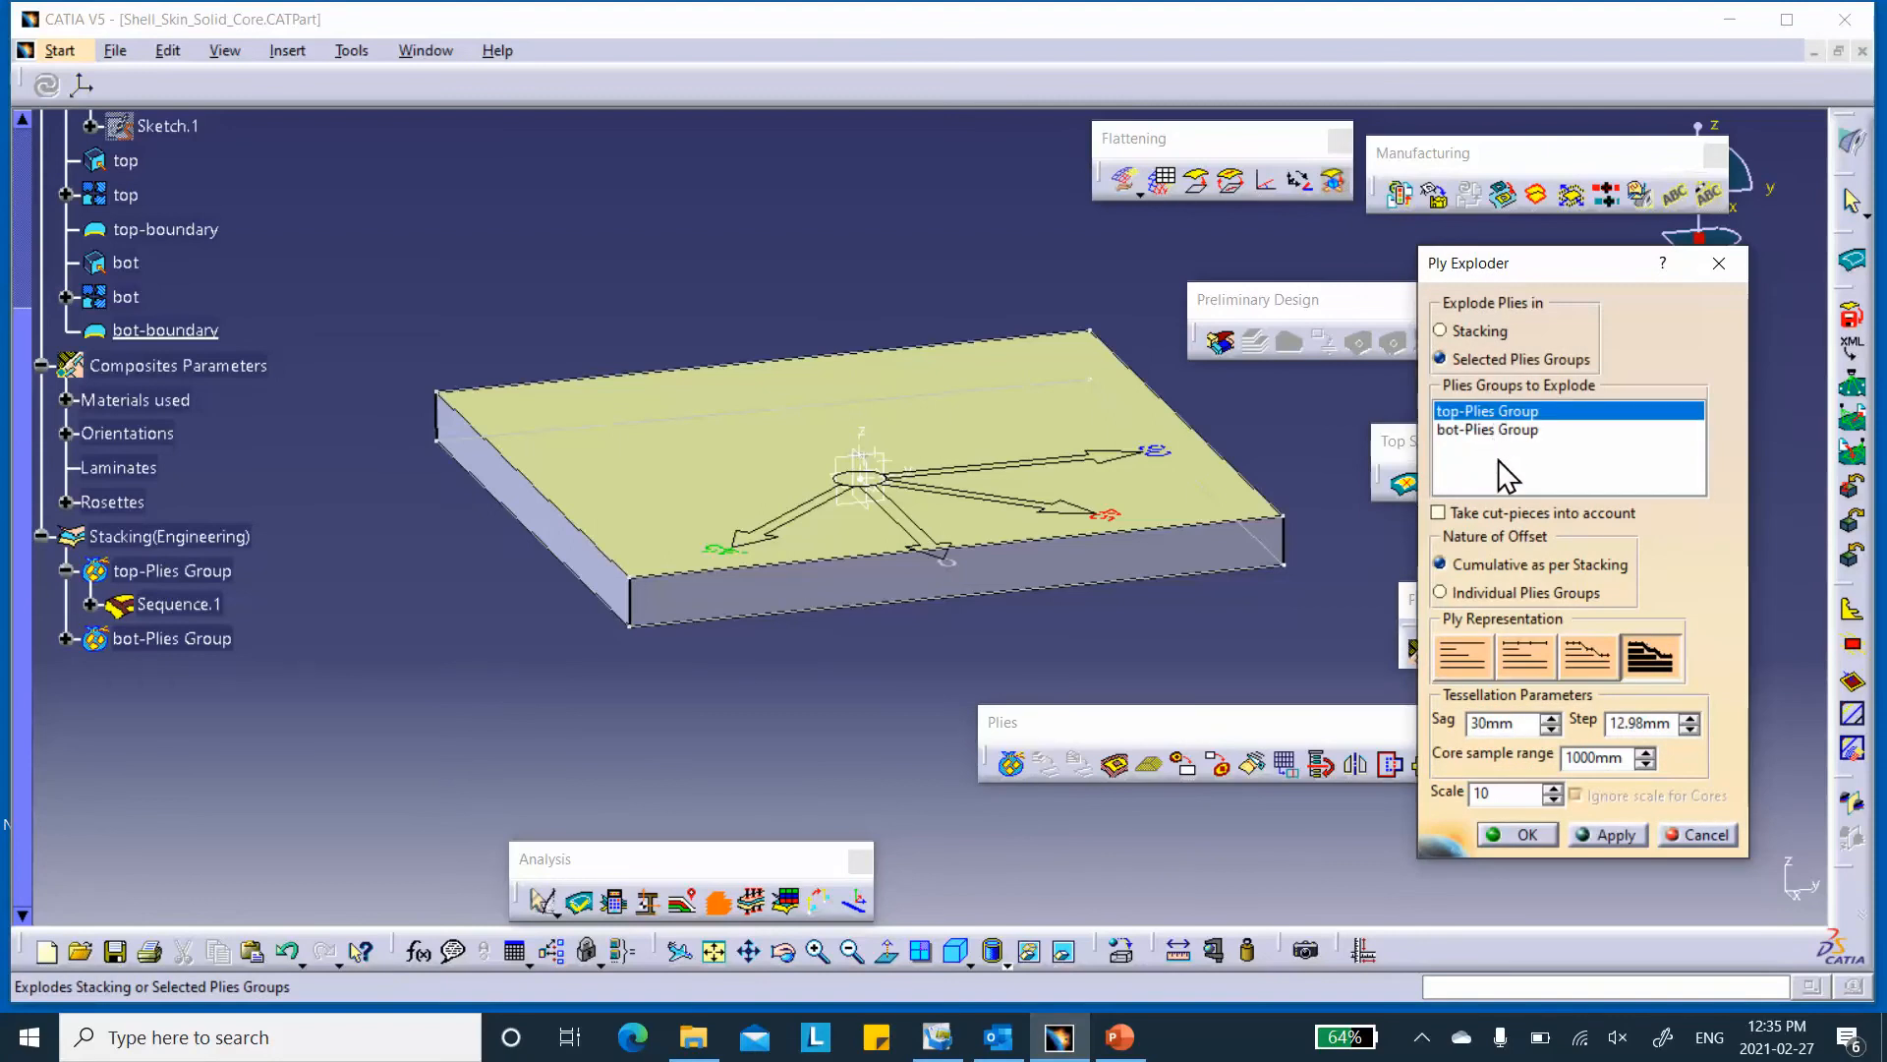
left_click(1502, 432, "ctrl")
left_click(1613, 834)
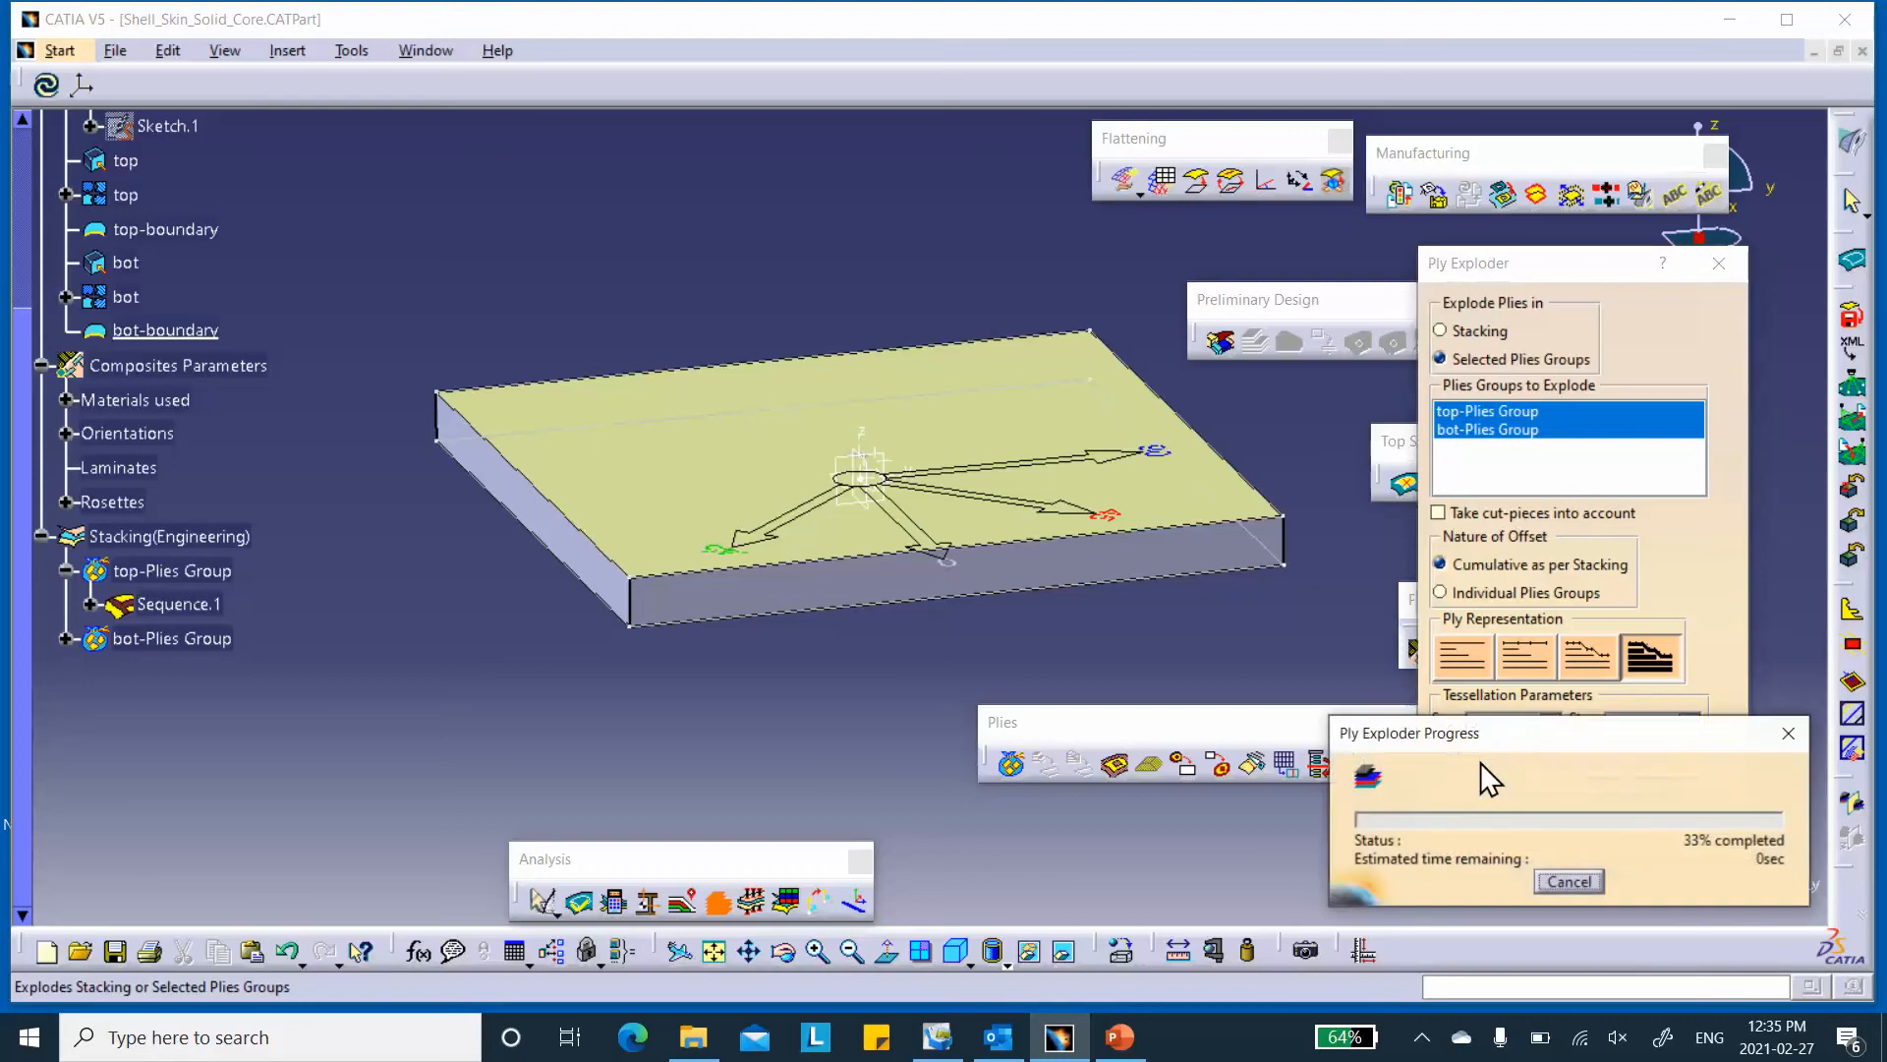
middle_click_drag(912, 521, 876, 409)
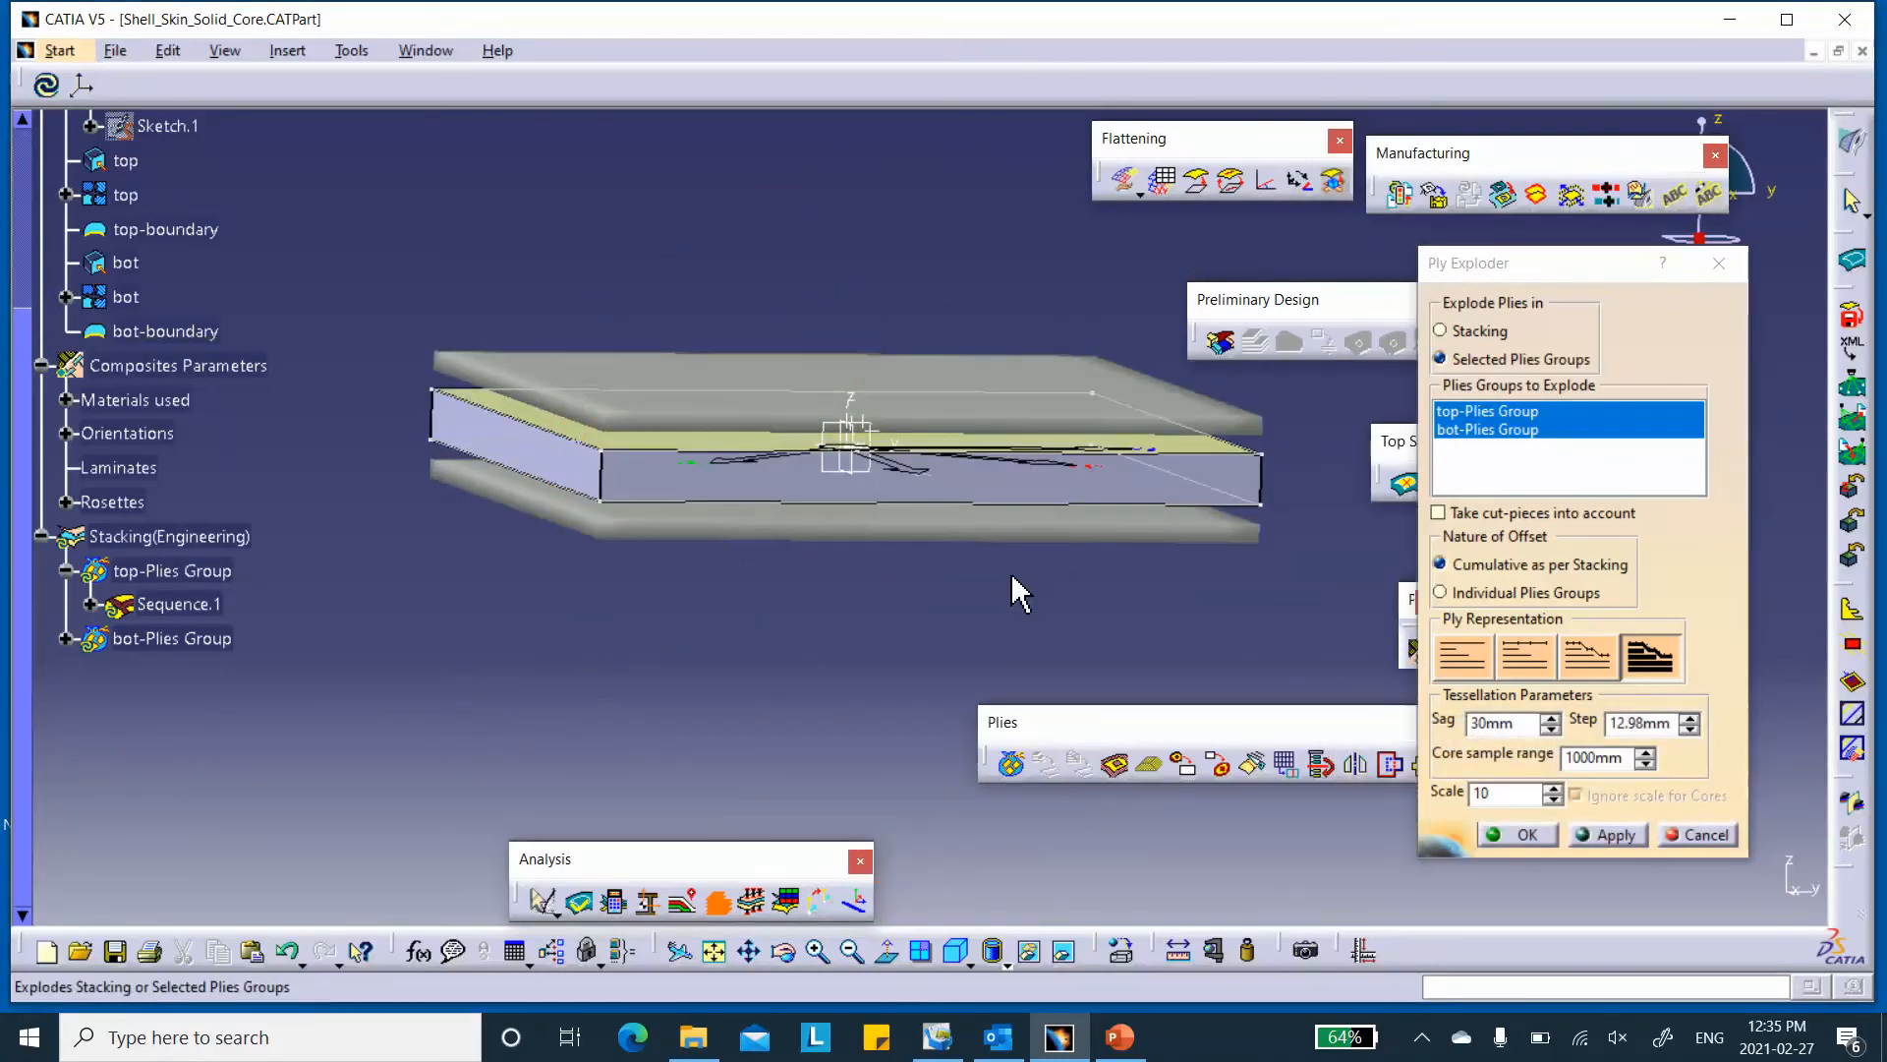
- Preview the exploded plies as thin surfaces instead of solid layers, and close the Ply Exploder without keeping the result
left_click(1585, 659)
left_click(1602, 835)
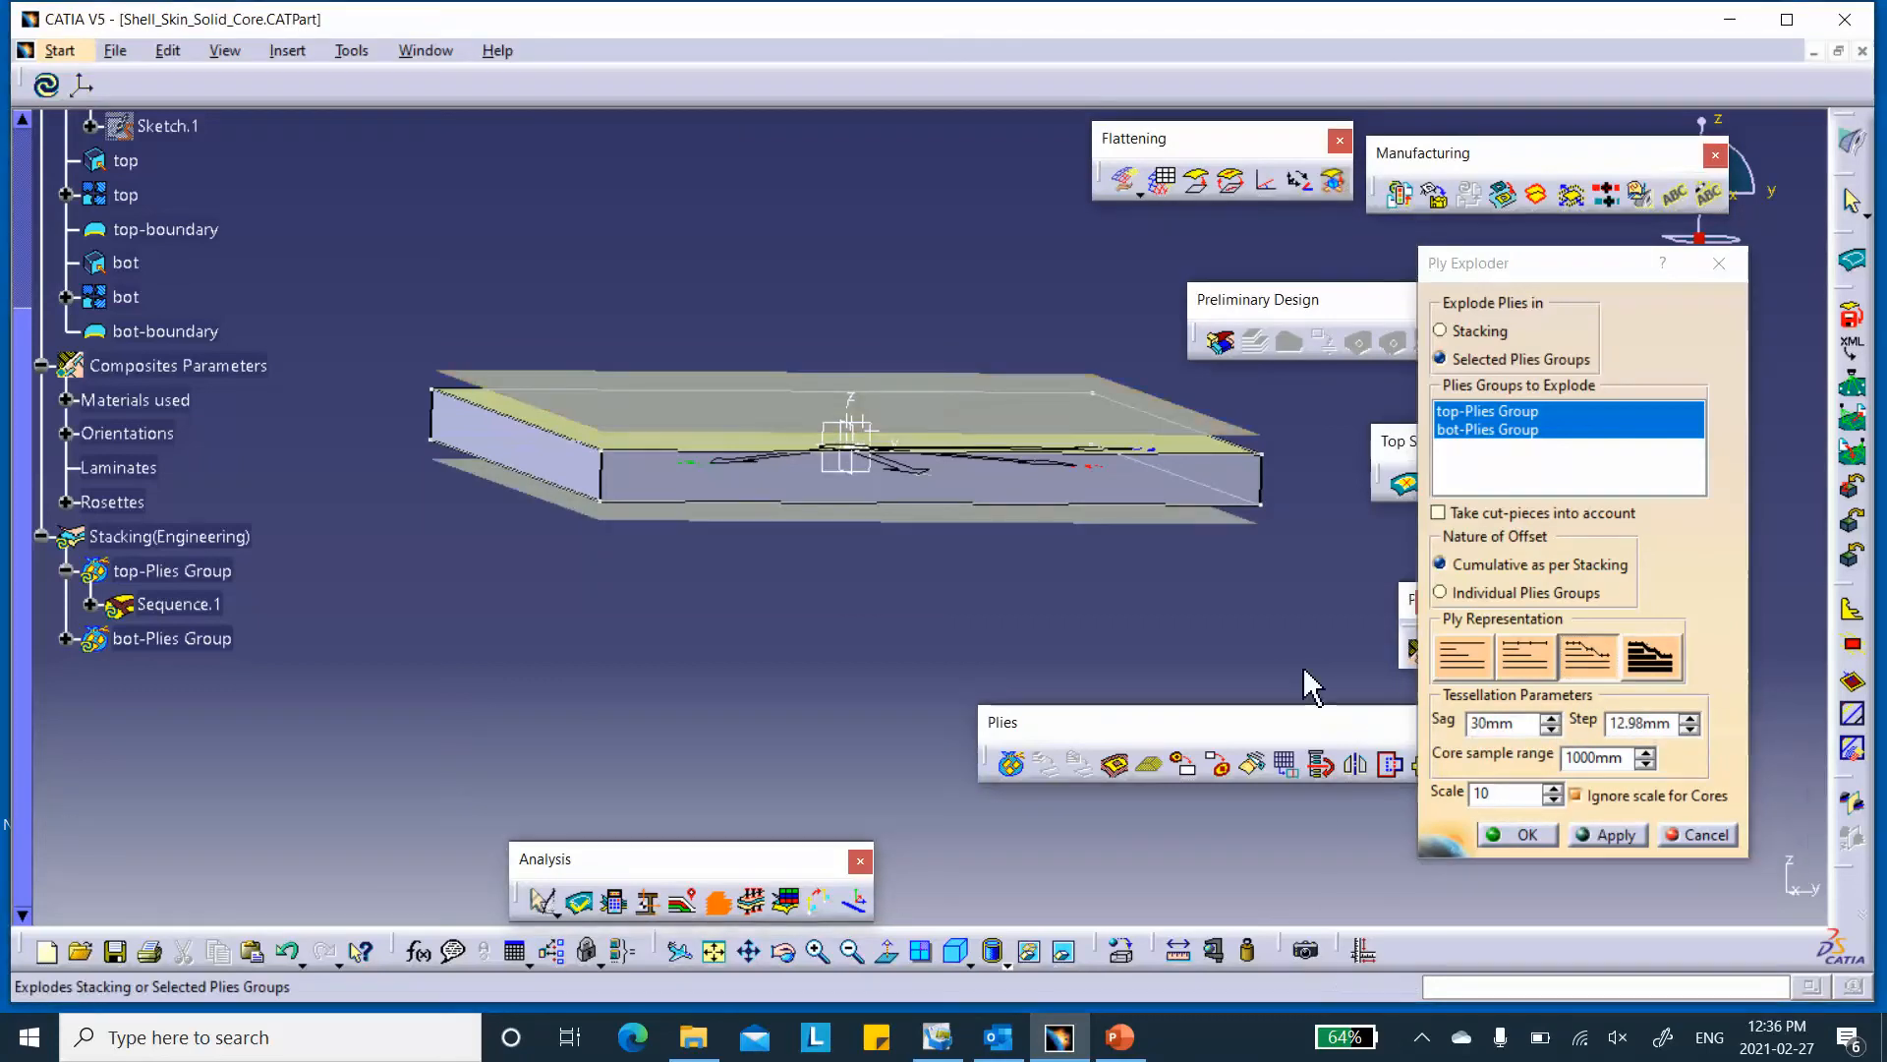
left_click(1701, 835)
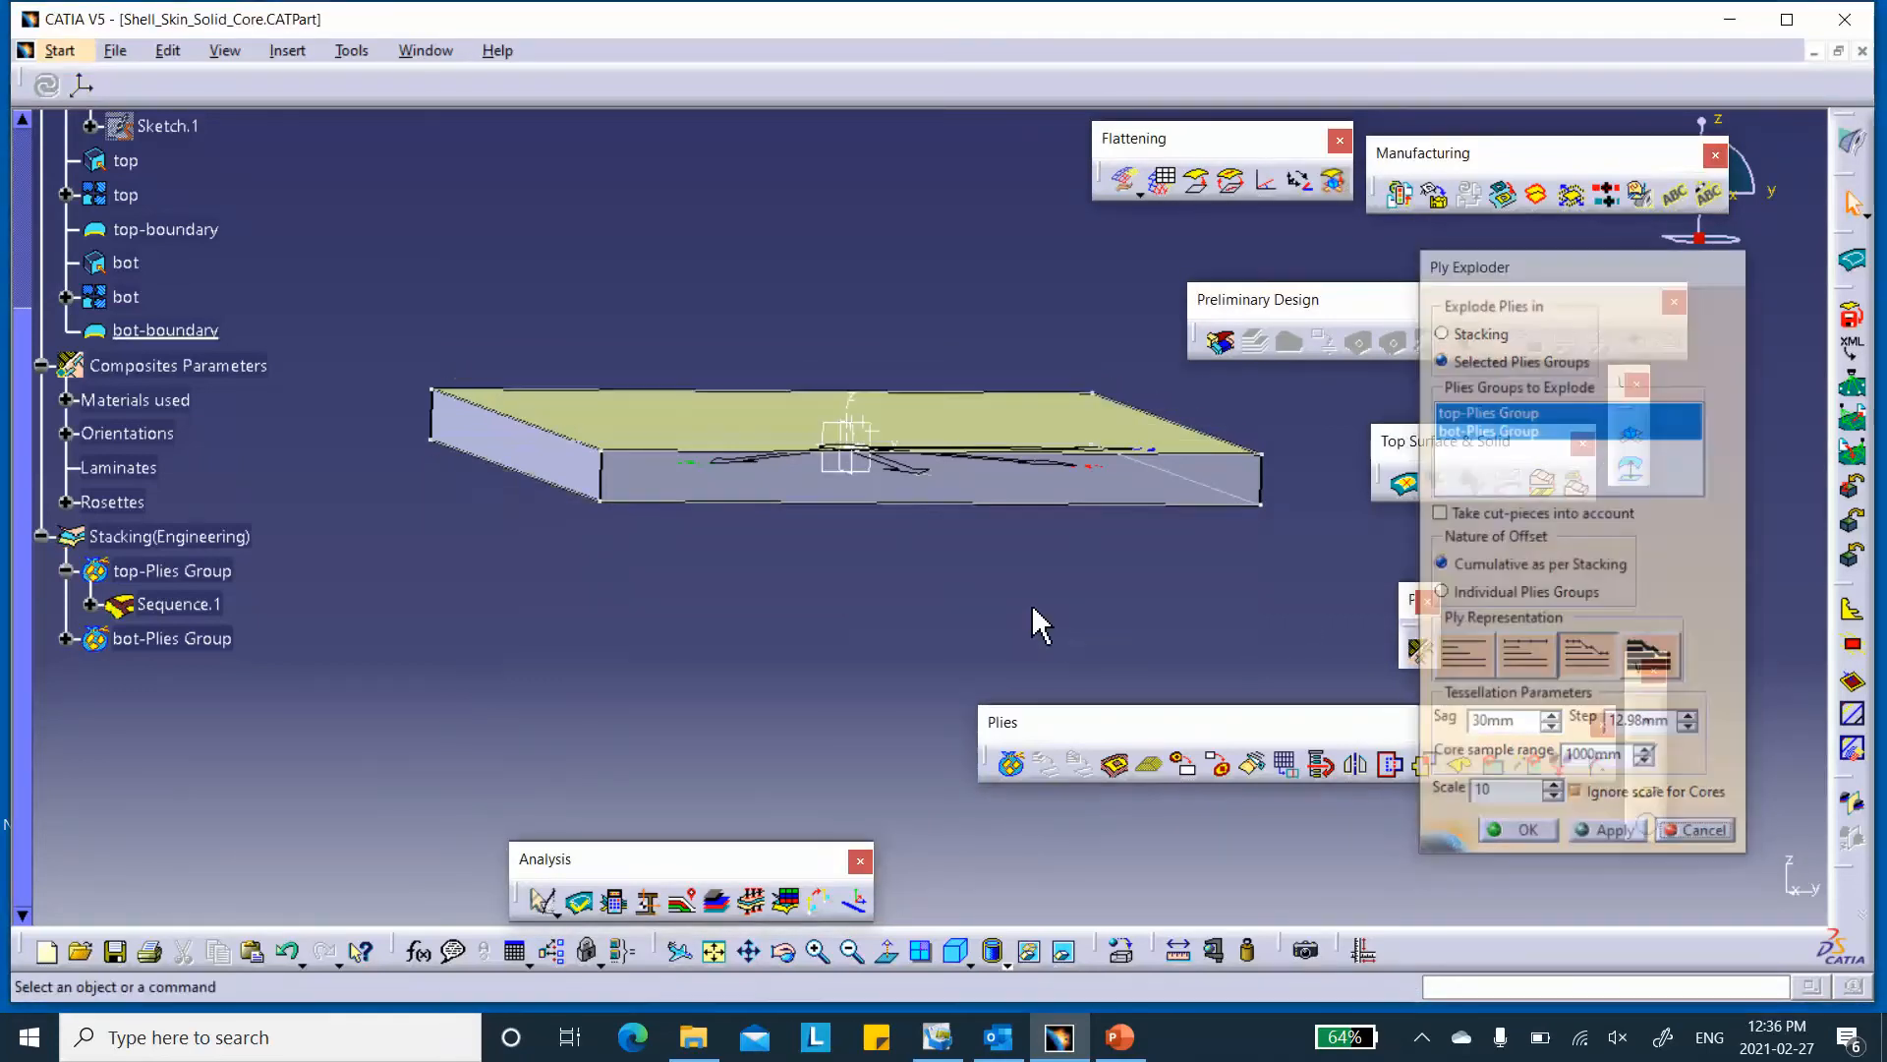
middle_click_drag(787, 478, 830, 577)
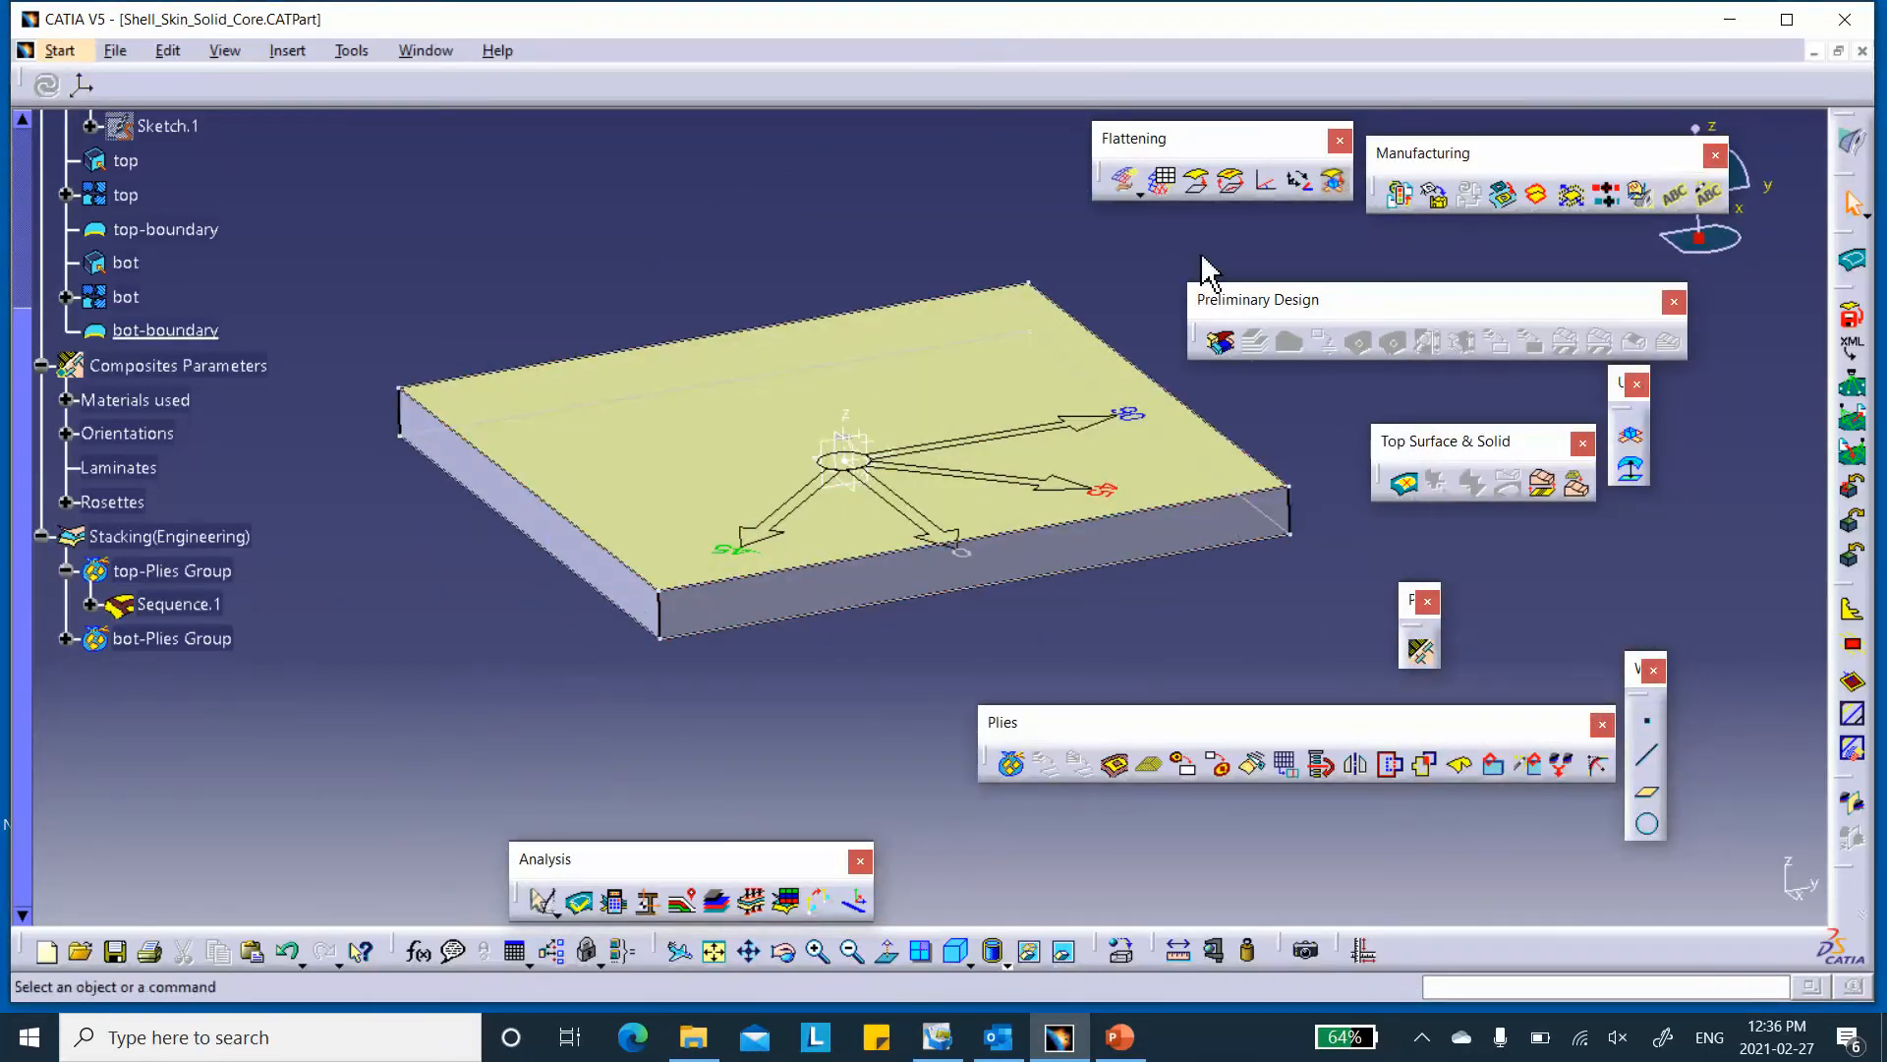
- Save the part and hide the rosette displayed at the plate's center
left_click(124, 950)
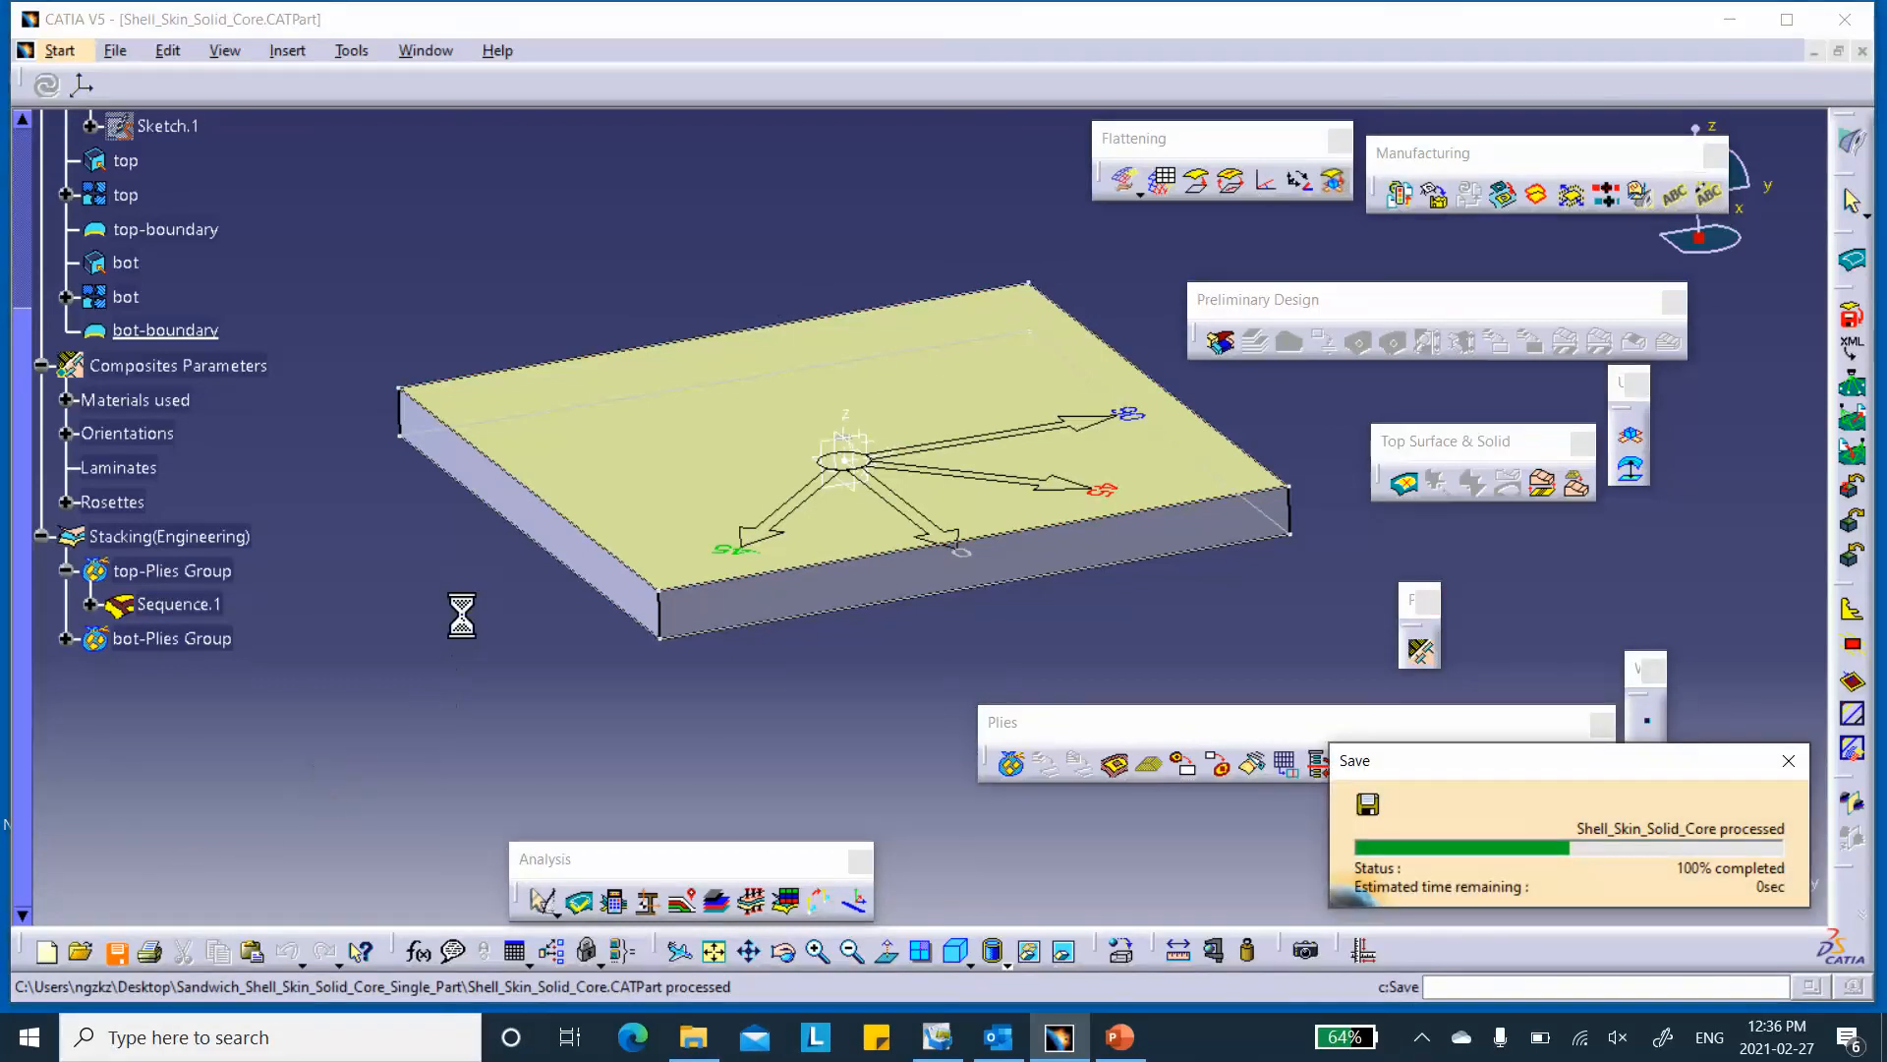
right_click(1017, 433)
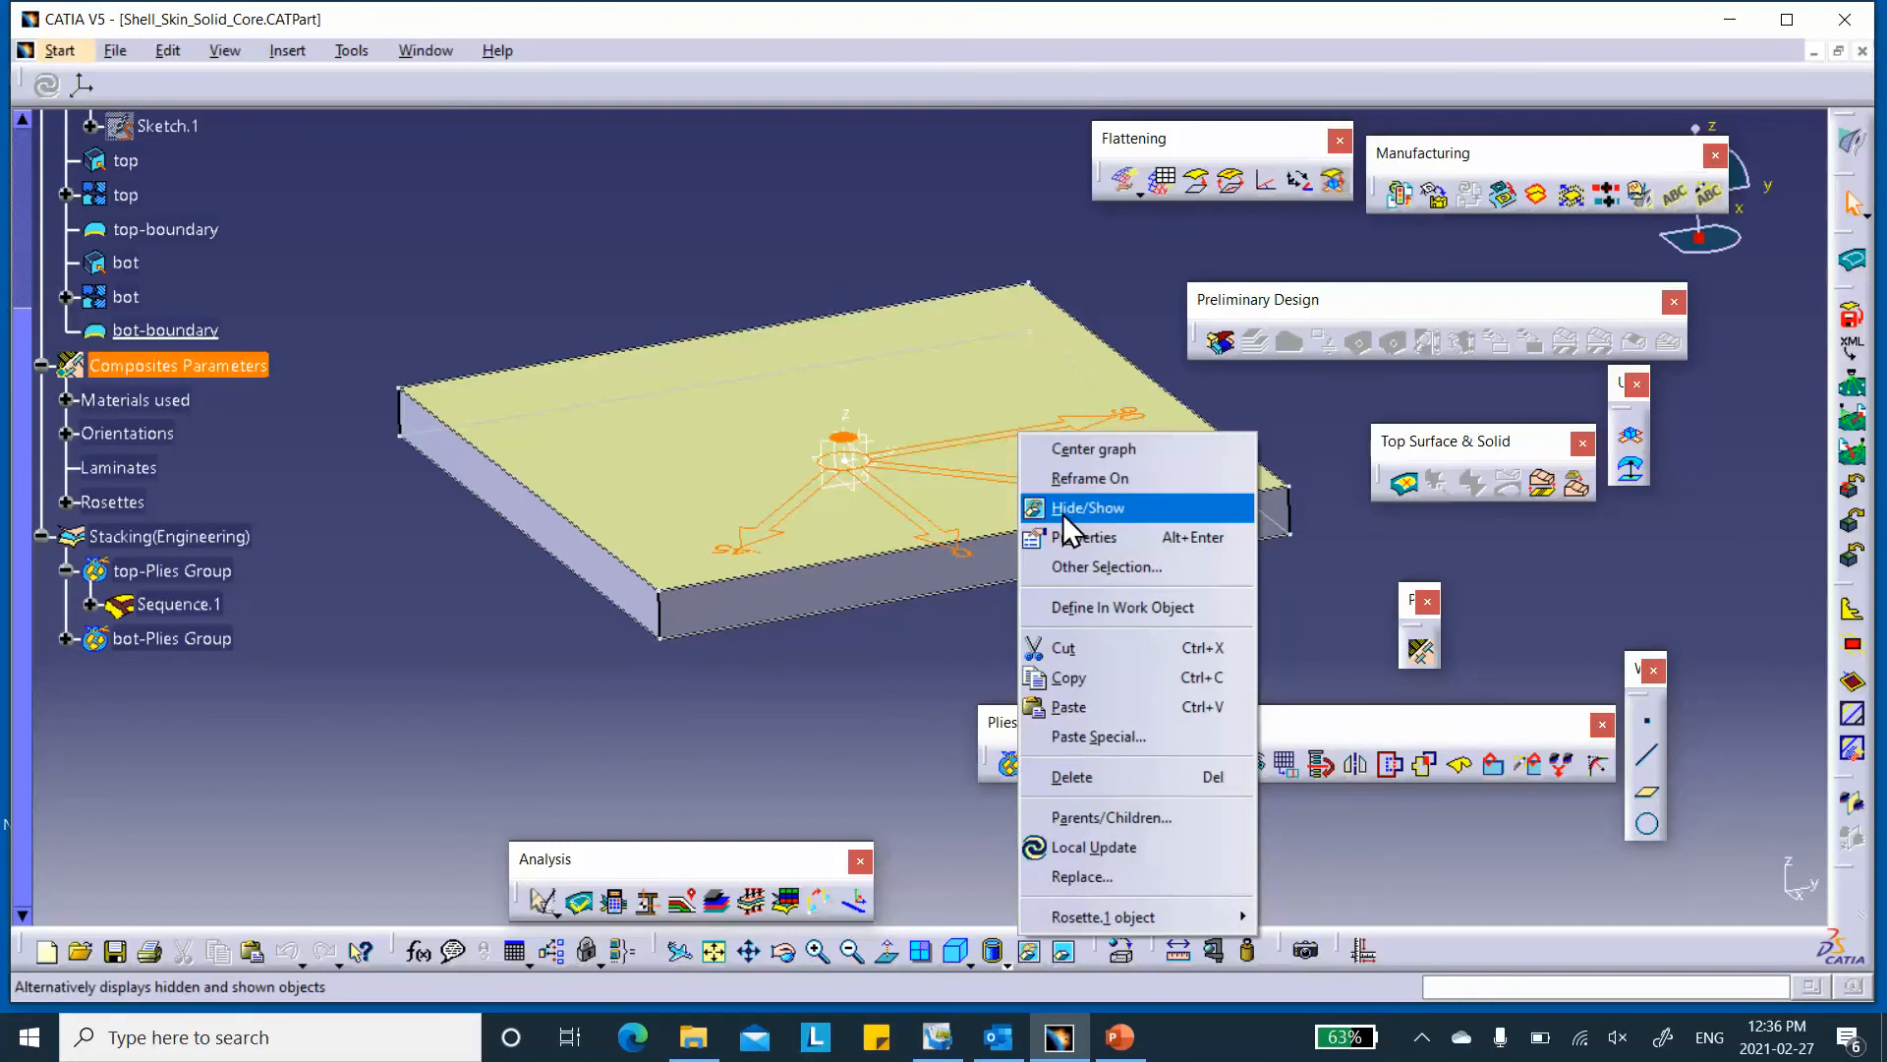
left_click(1063, 513)
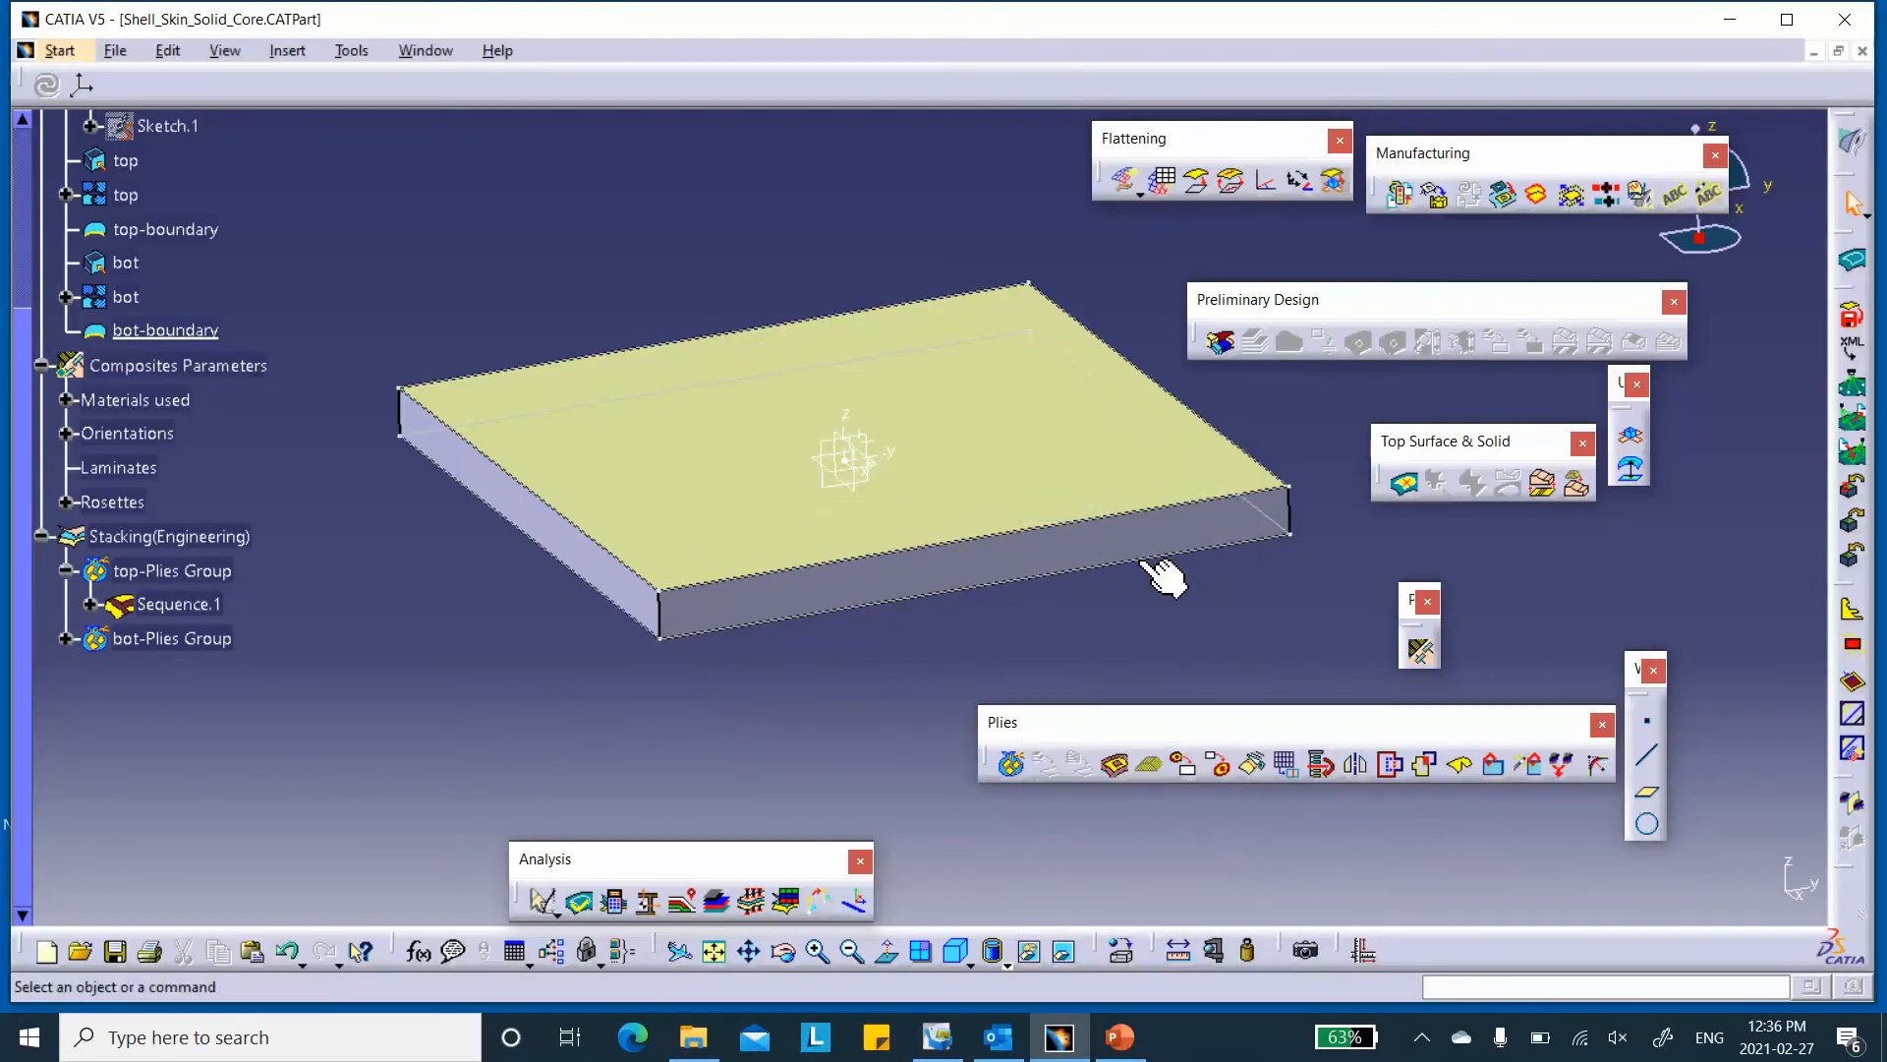
- Set the plate to an isometric view and start a Static Analysis case in the Advanced Meshing Tools workbench
left_click(1854, 143)
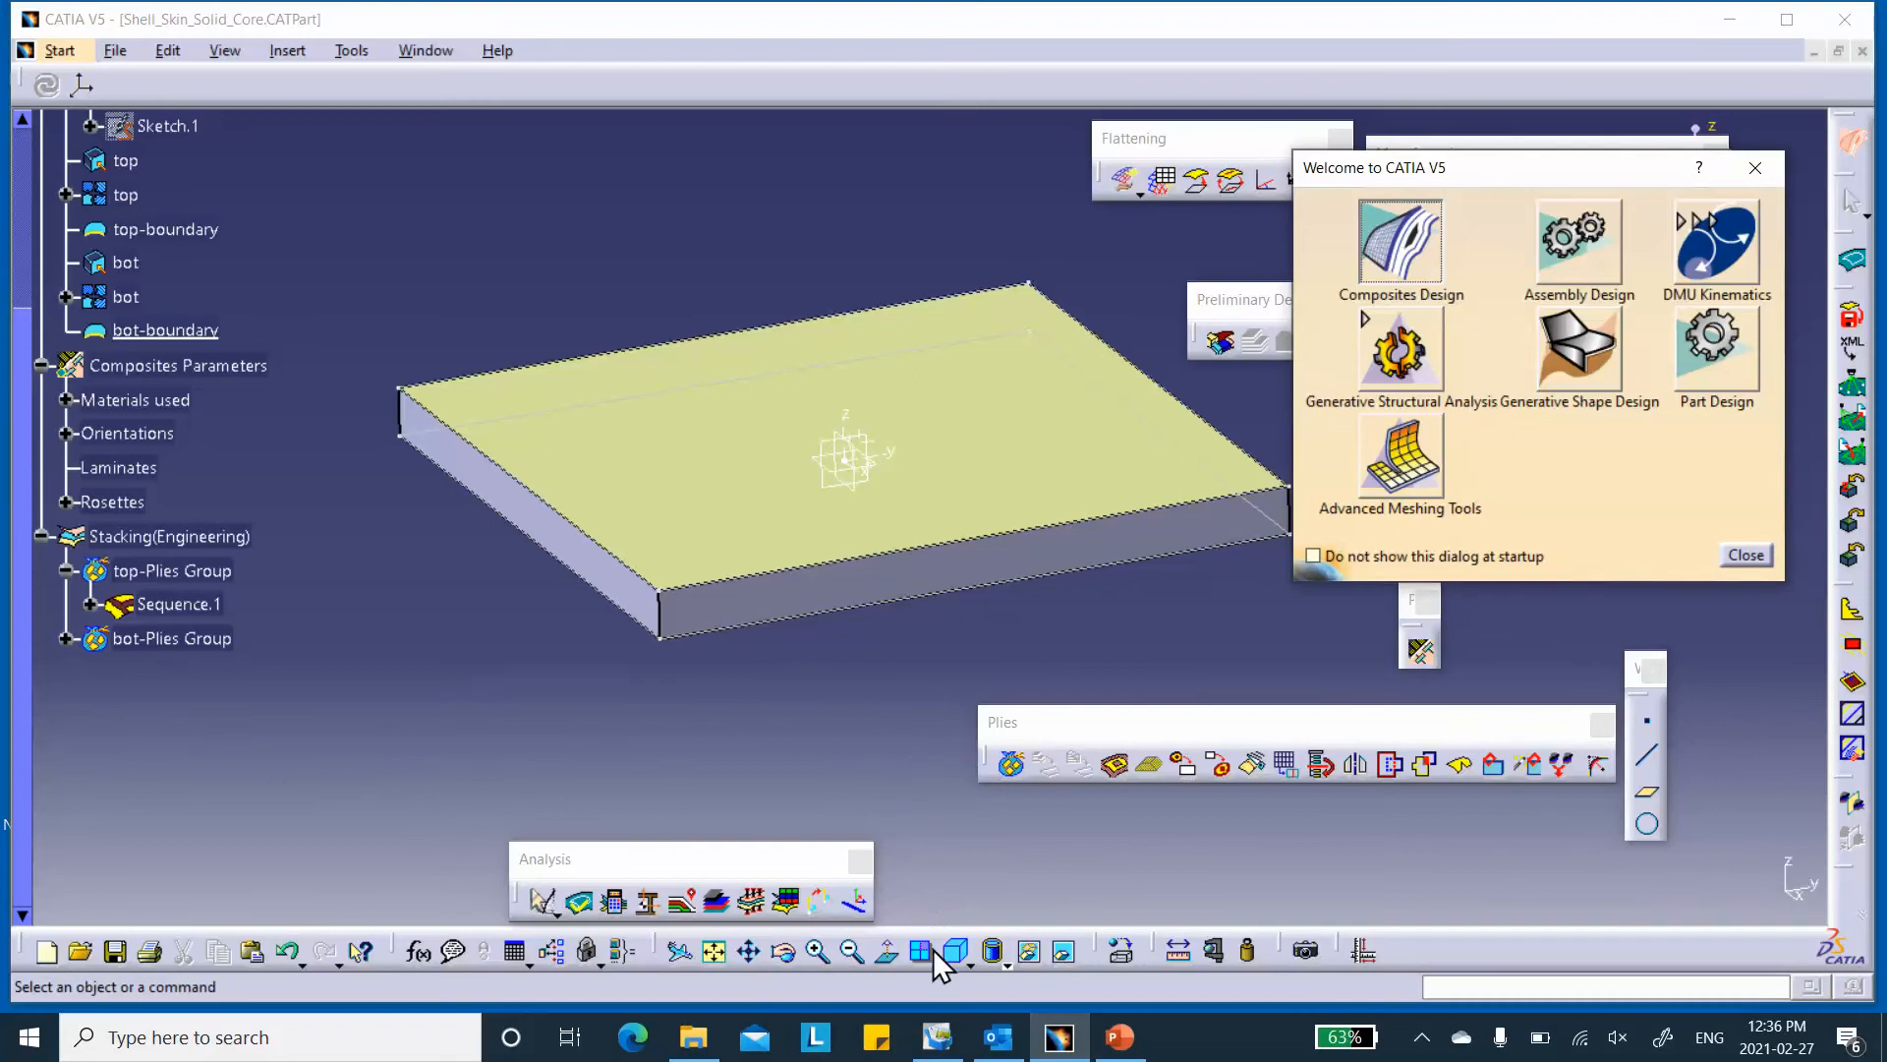
left_click(1743, 557)
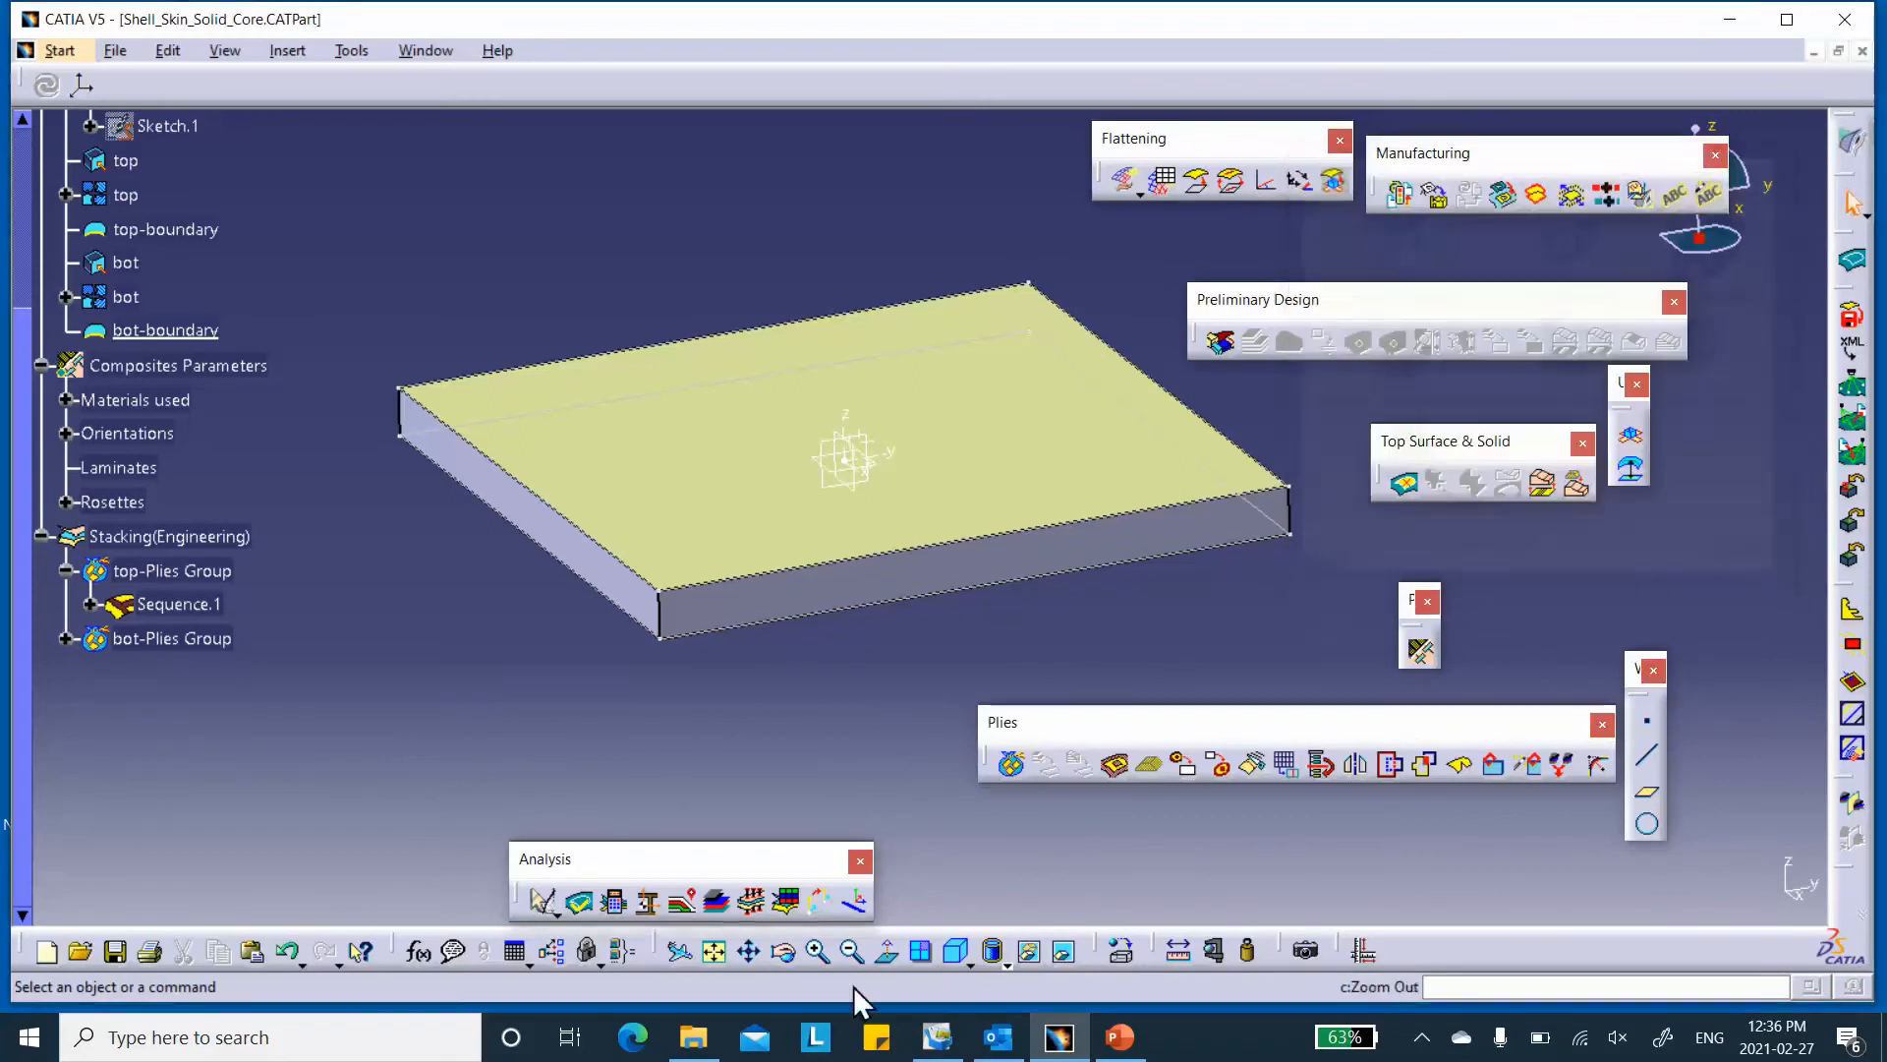
left_click(958, 950)
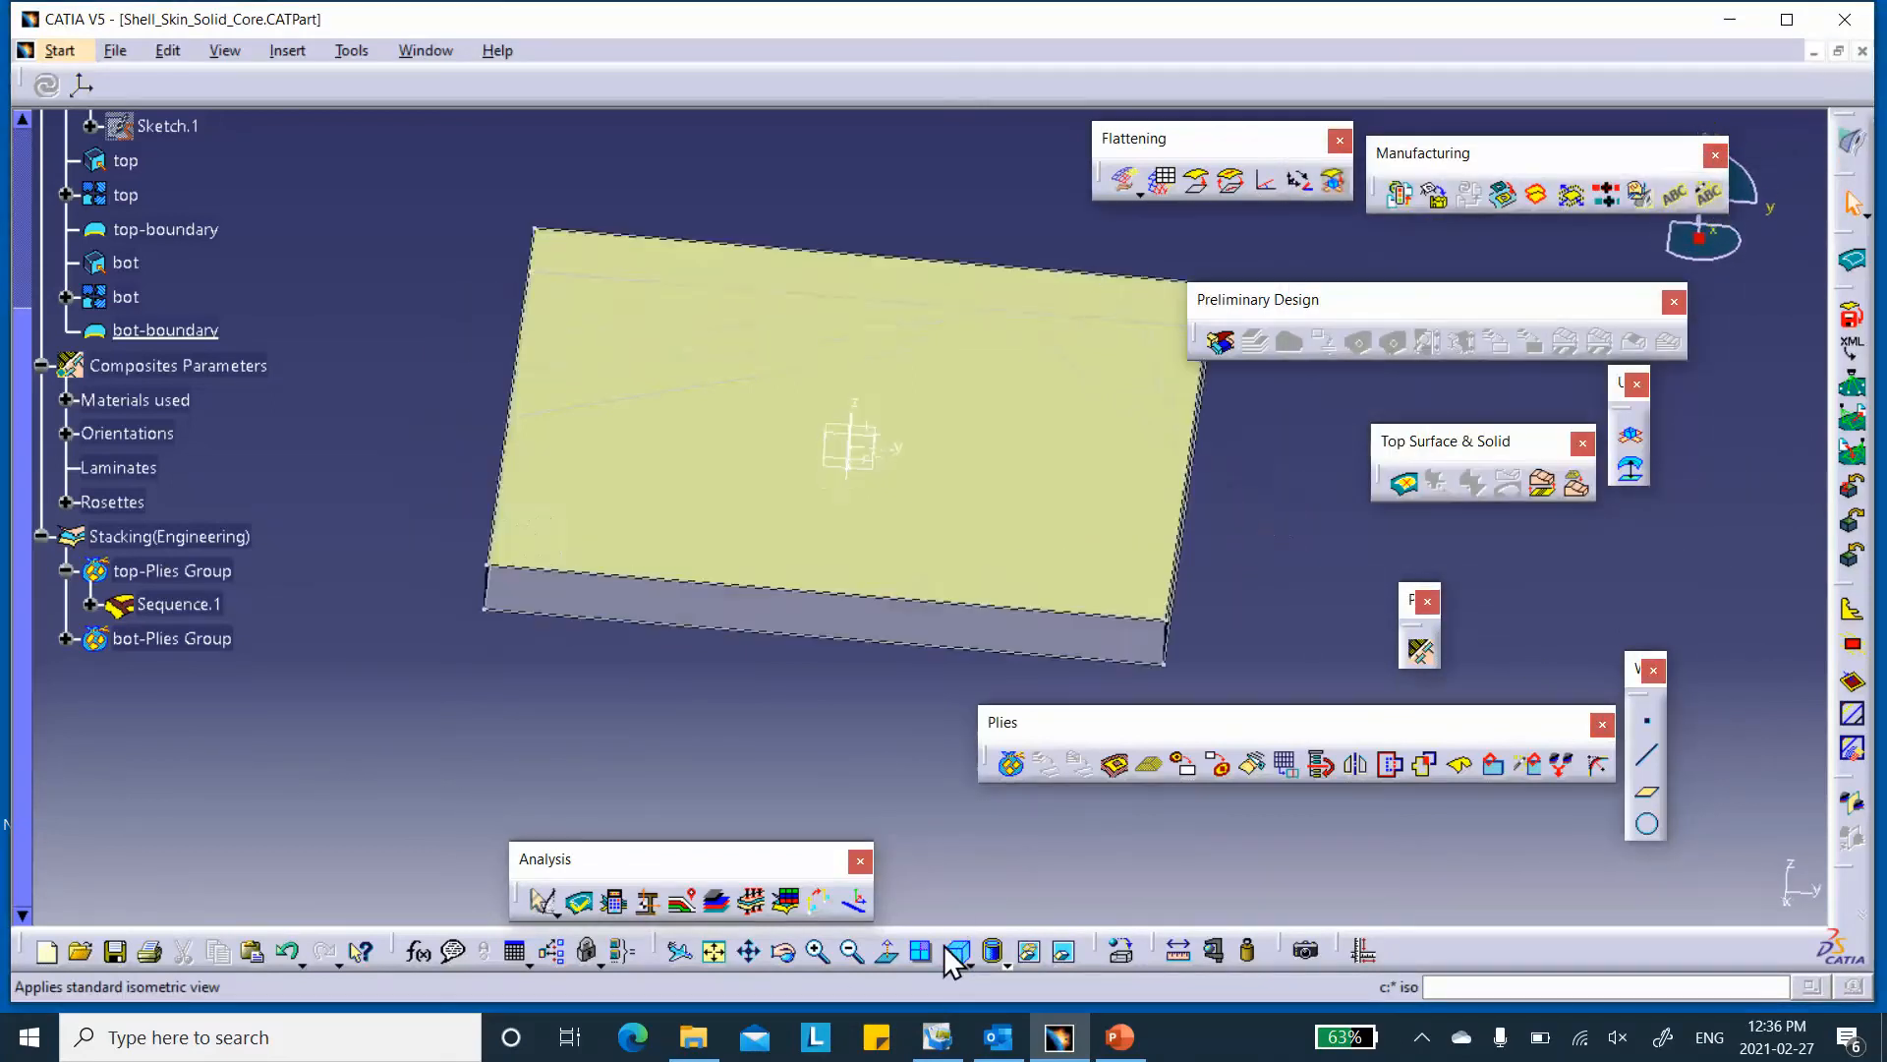
left_click(1852, 143)
left_click(1406, 472)
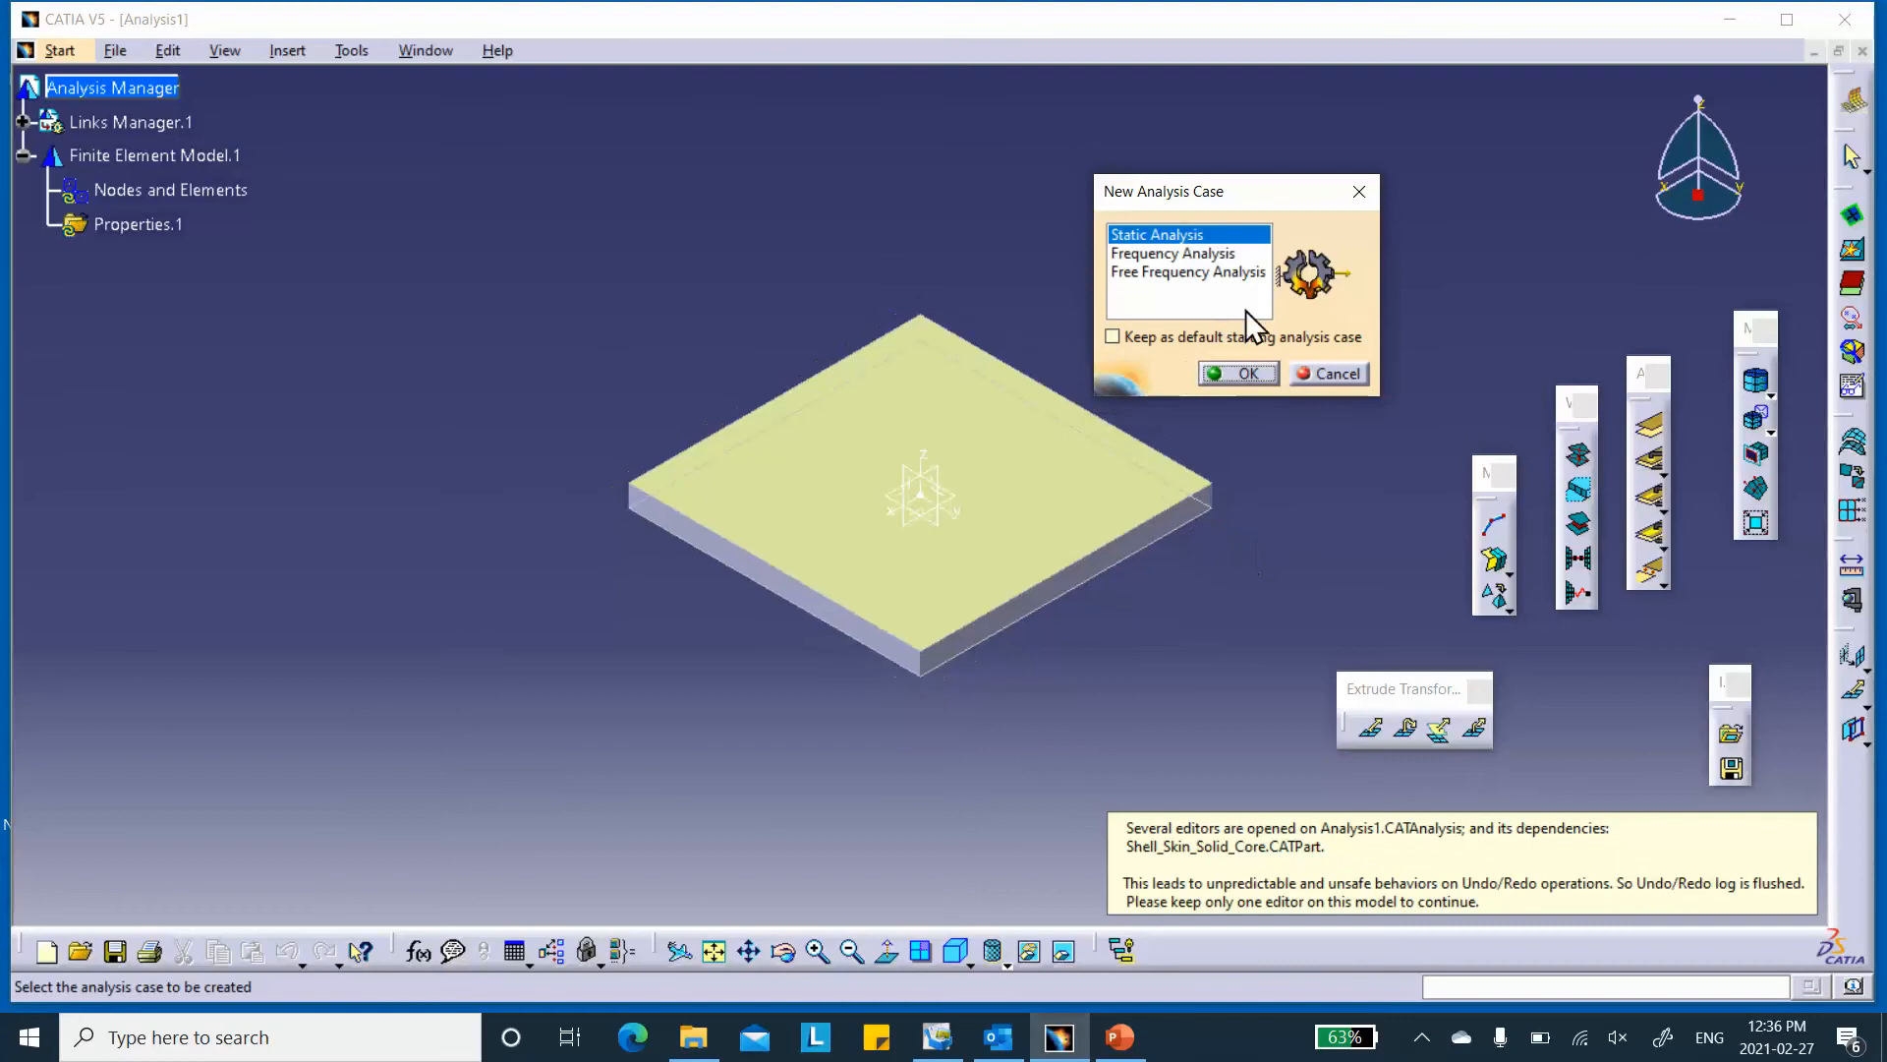
left_click(1256, 369)
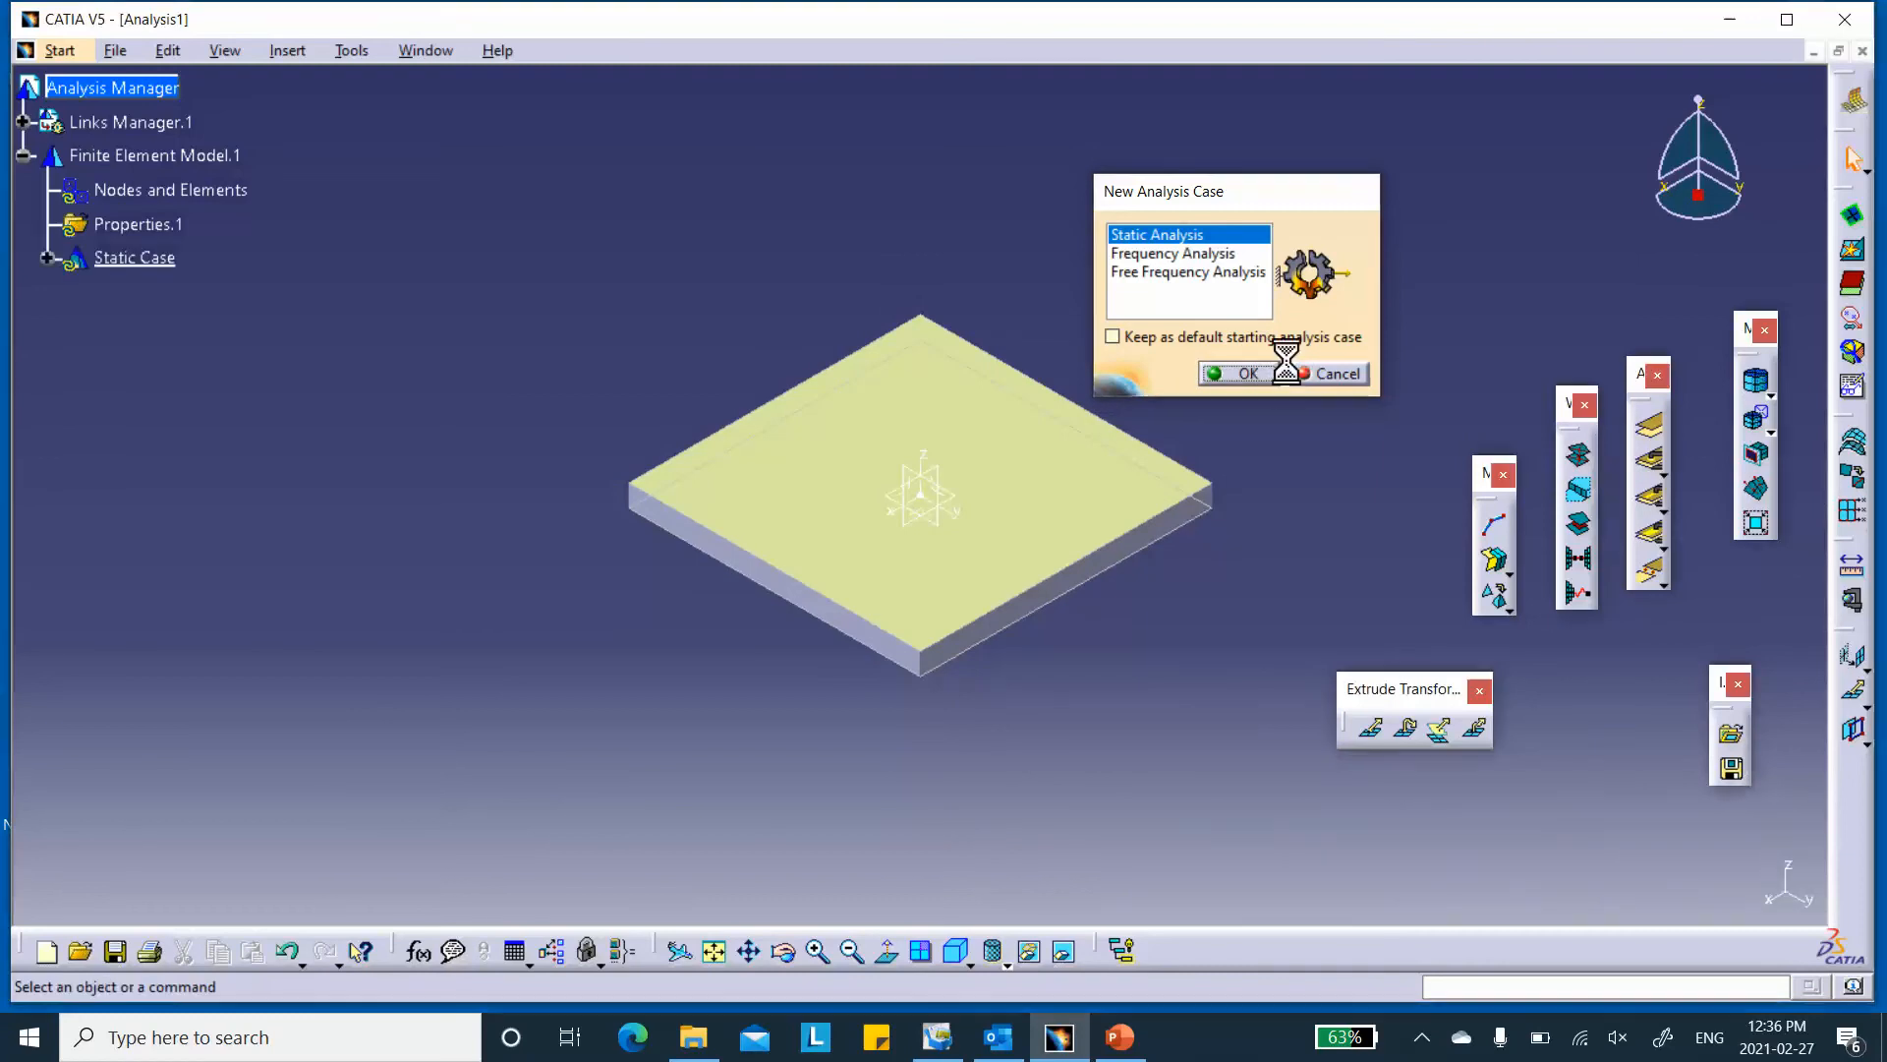
- Try a surface mesh over the whole plate with parabolic quadrangle elements and a mesh size of 25.4 mm
left_click(1496, 566)
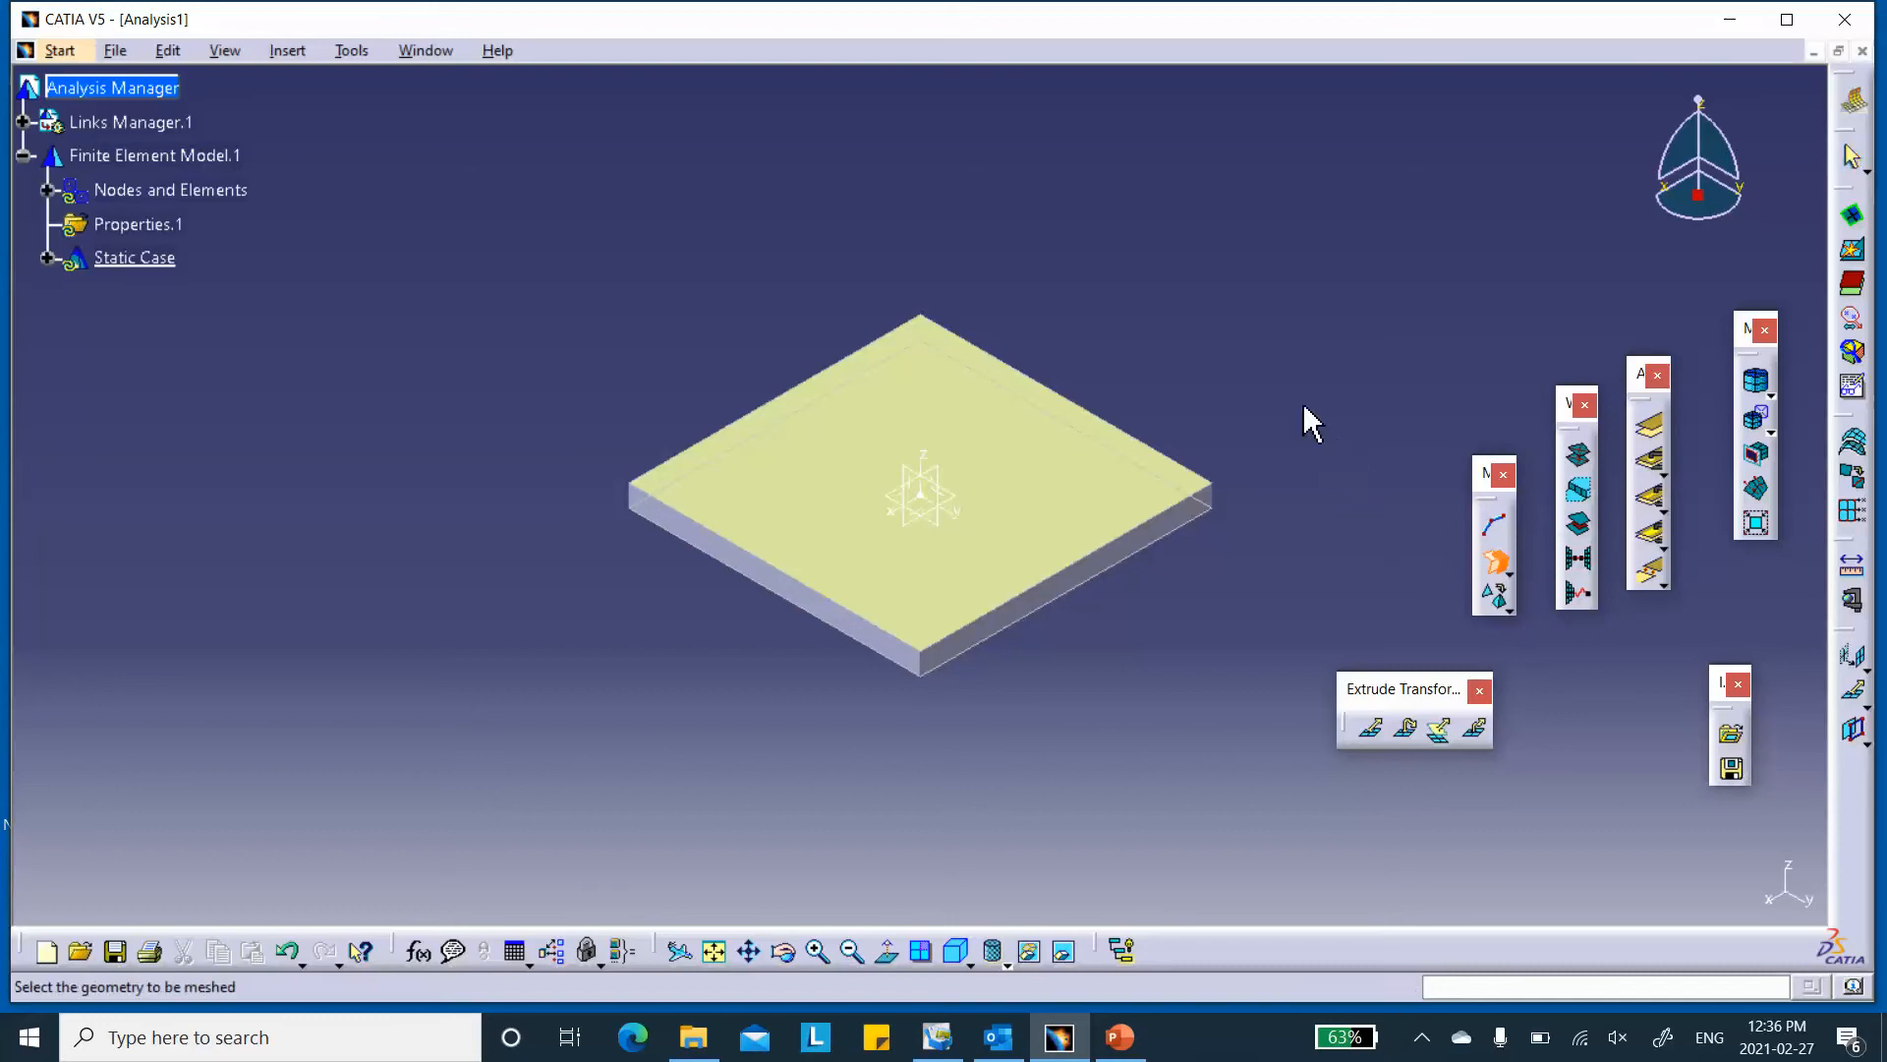
left_click(838, 437)
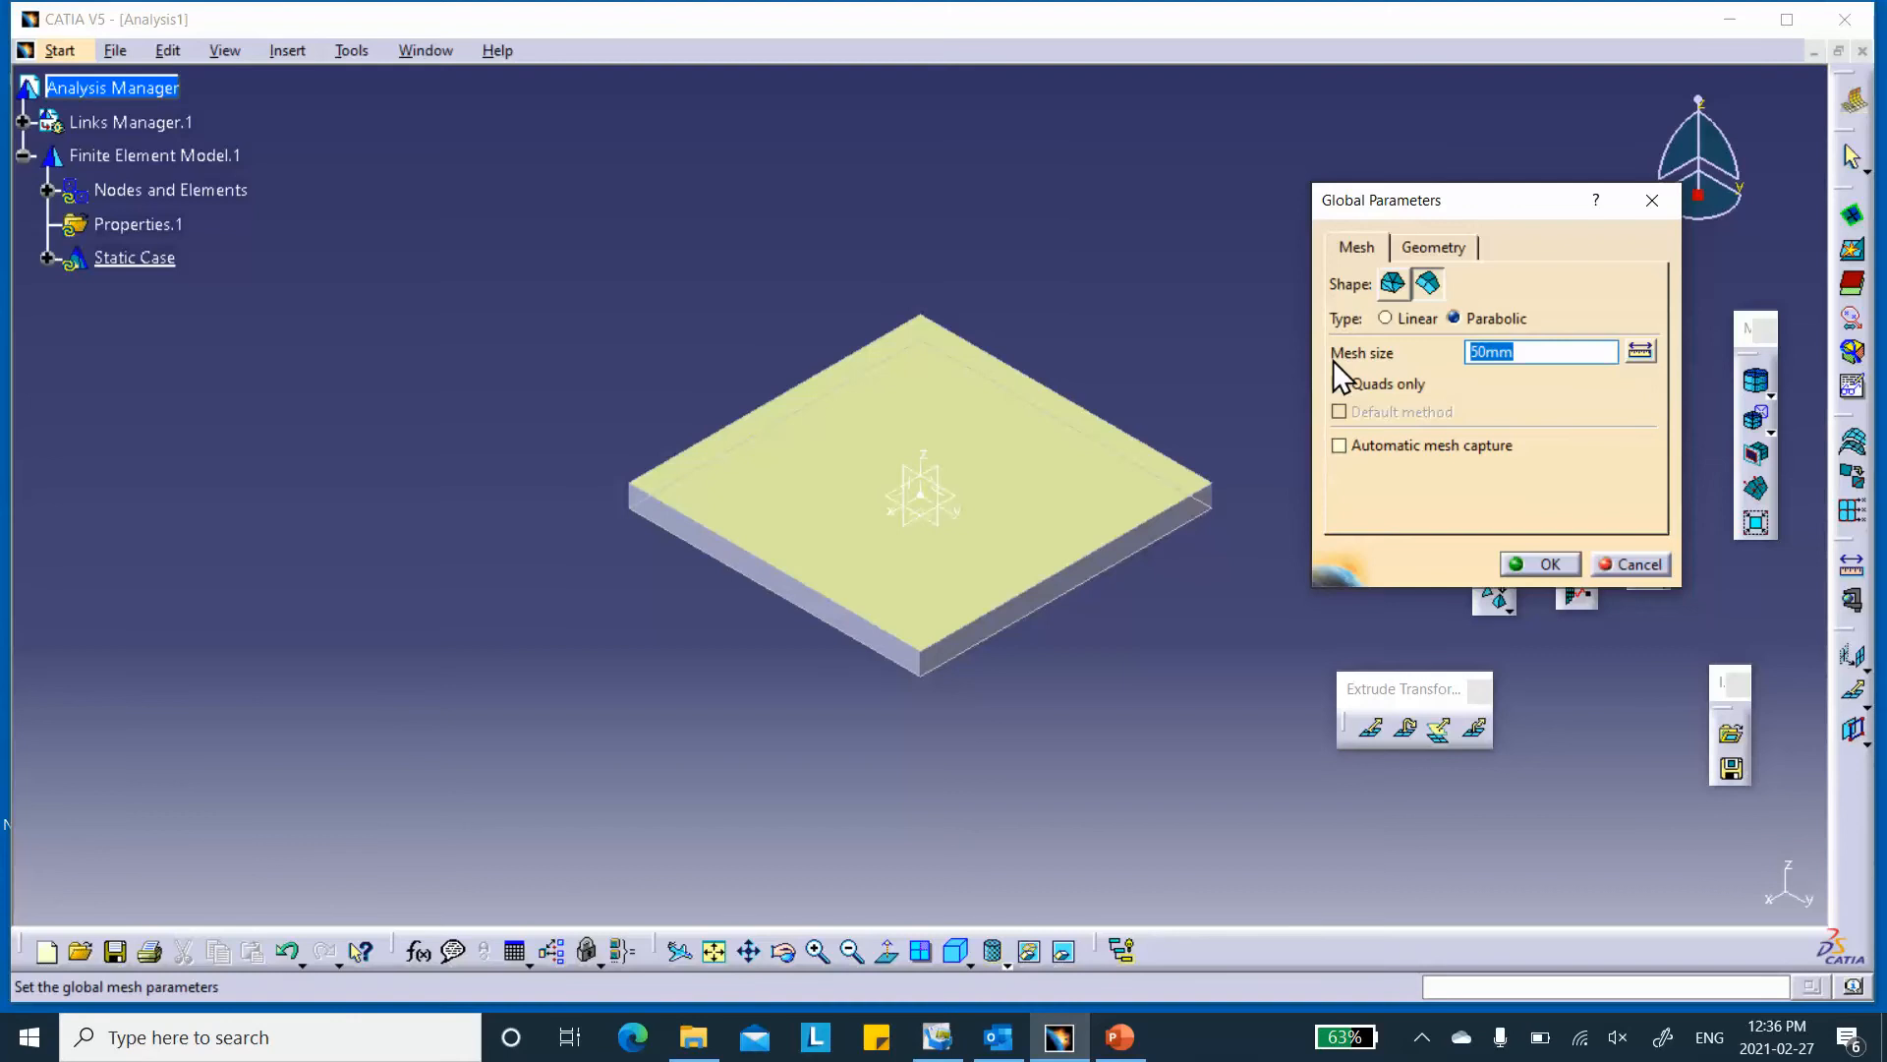
type("25.4")
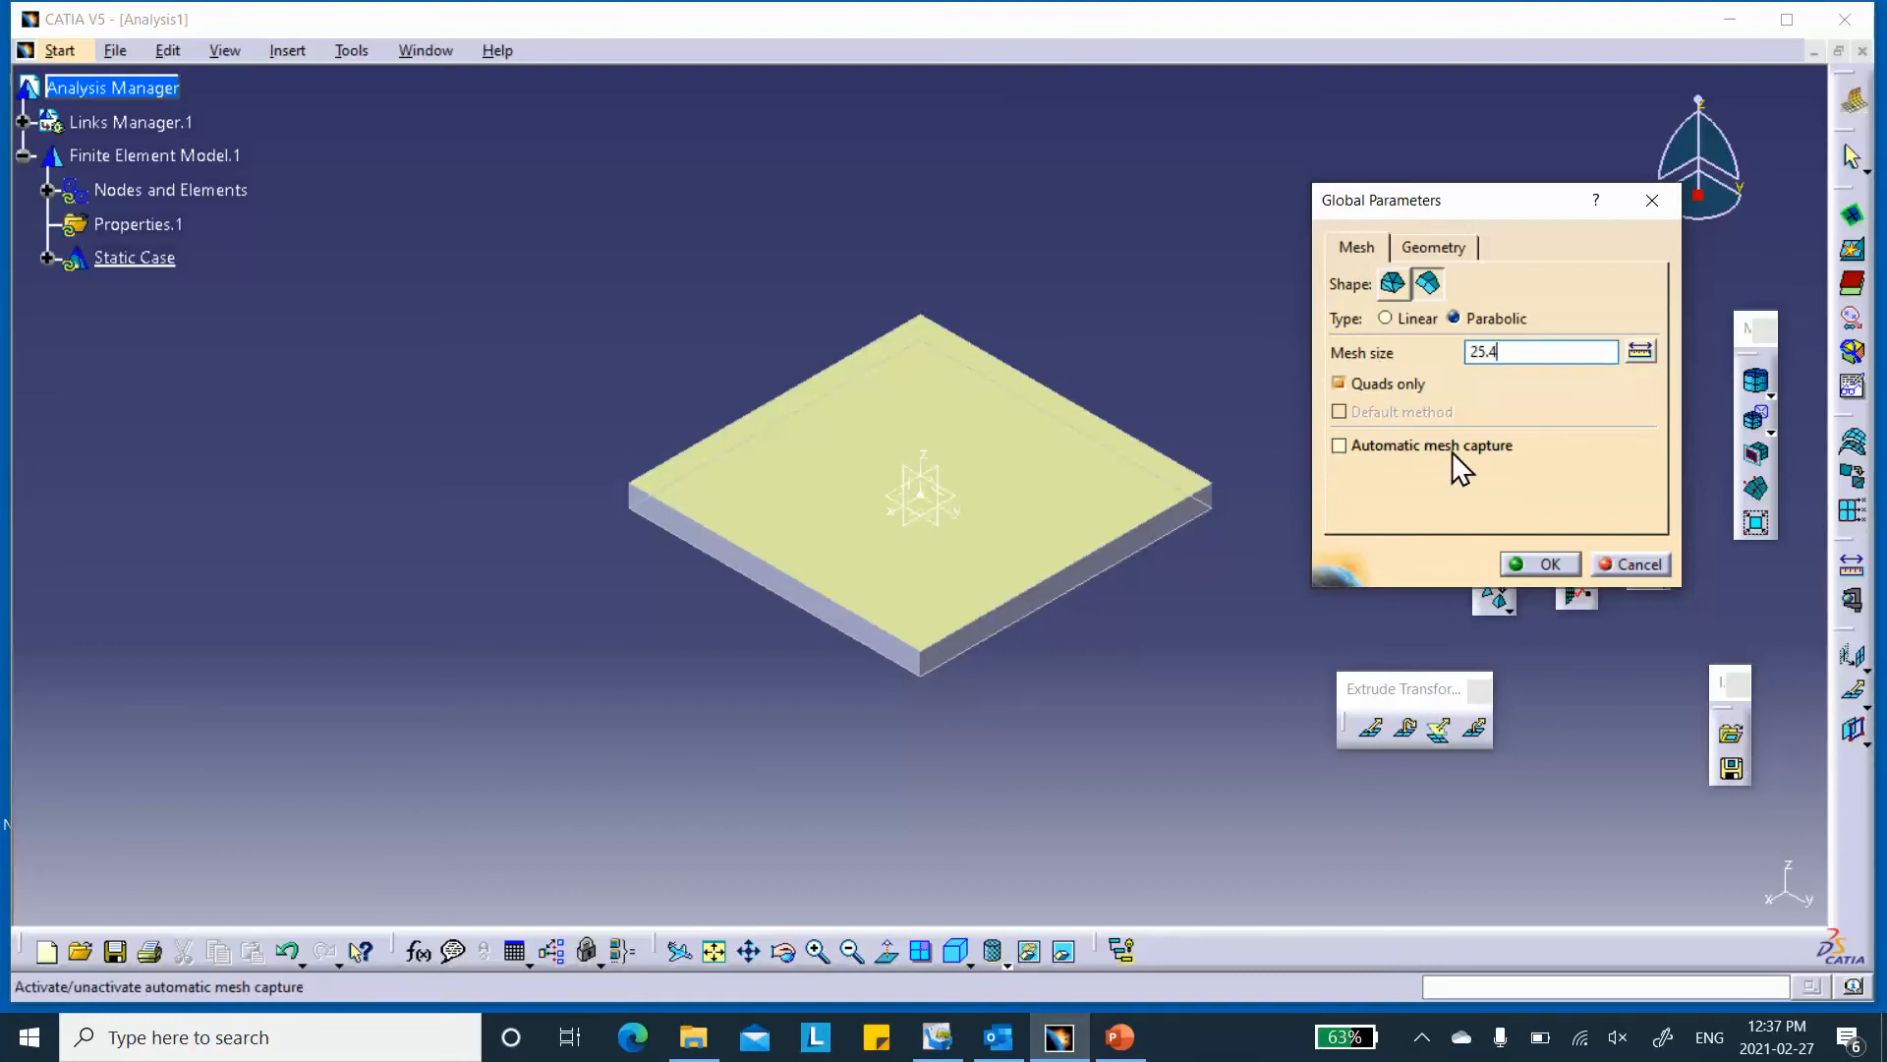
left_click(1536, 562)
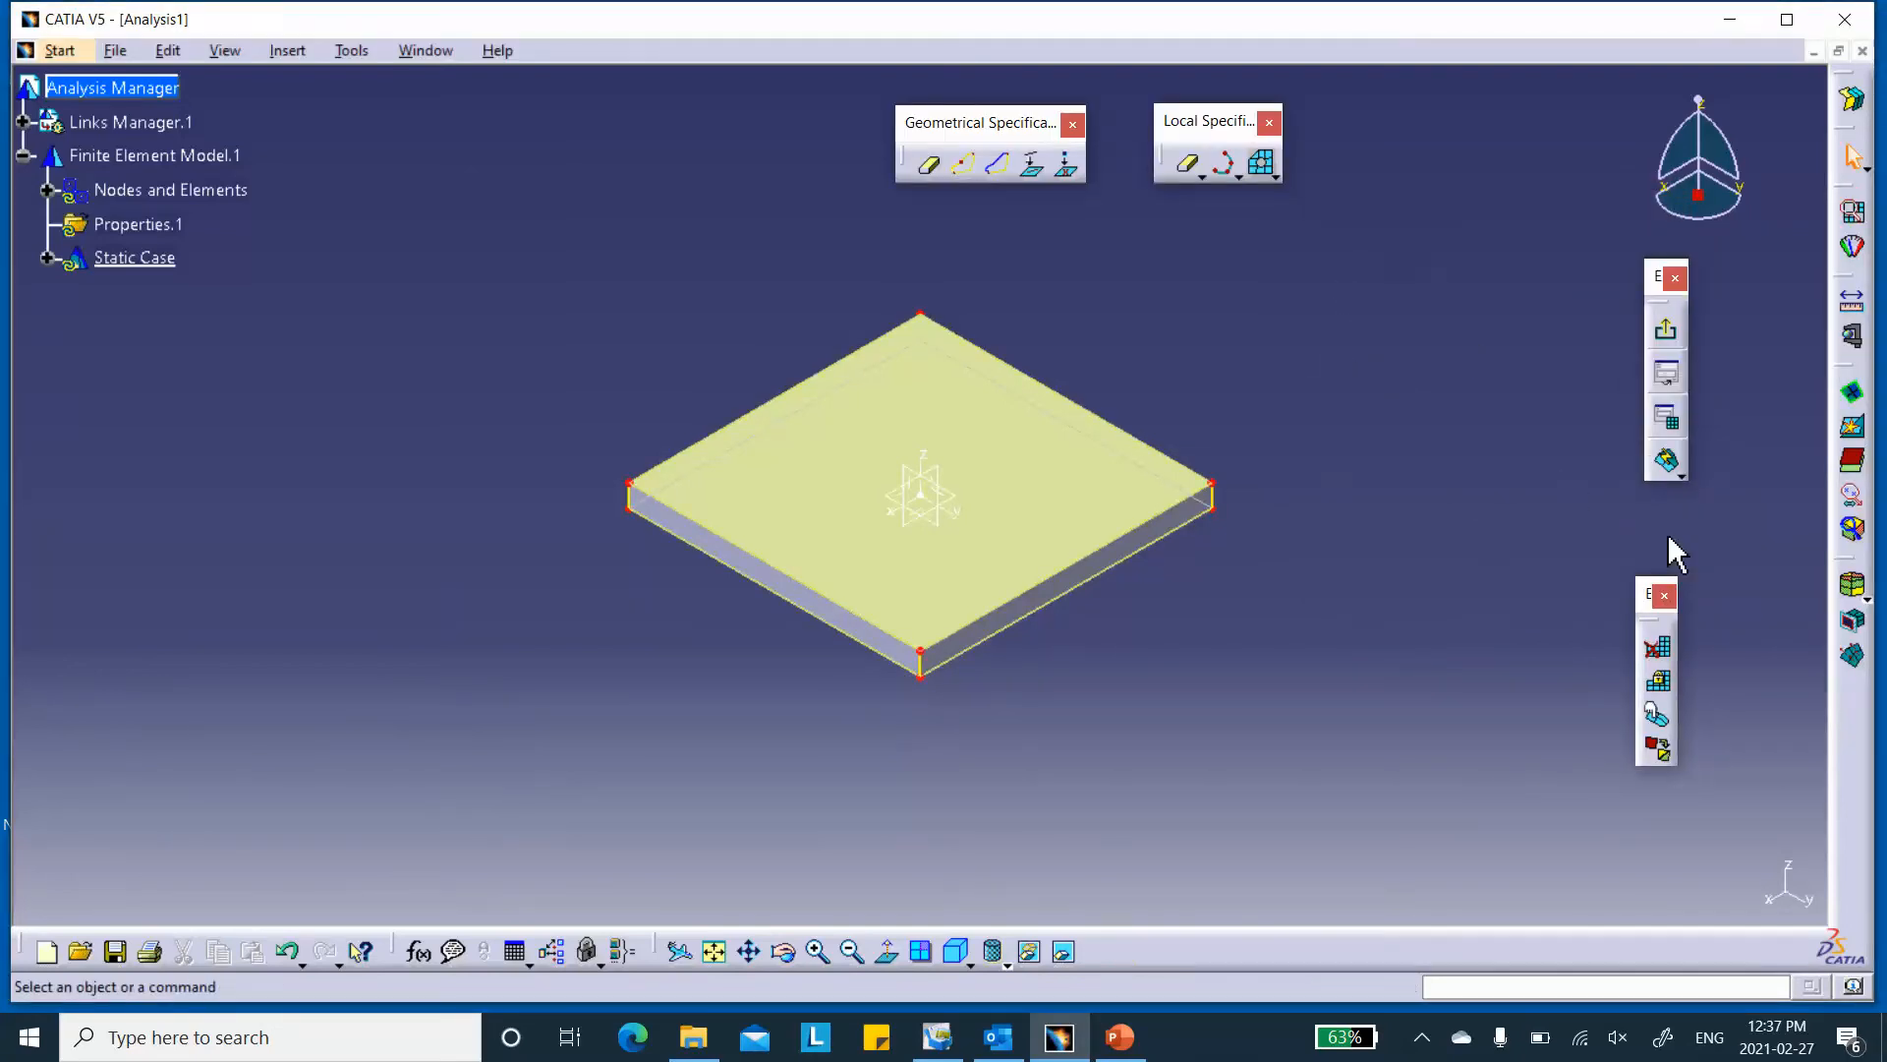
left_click(1666, 460)
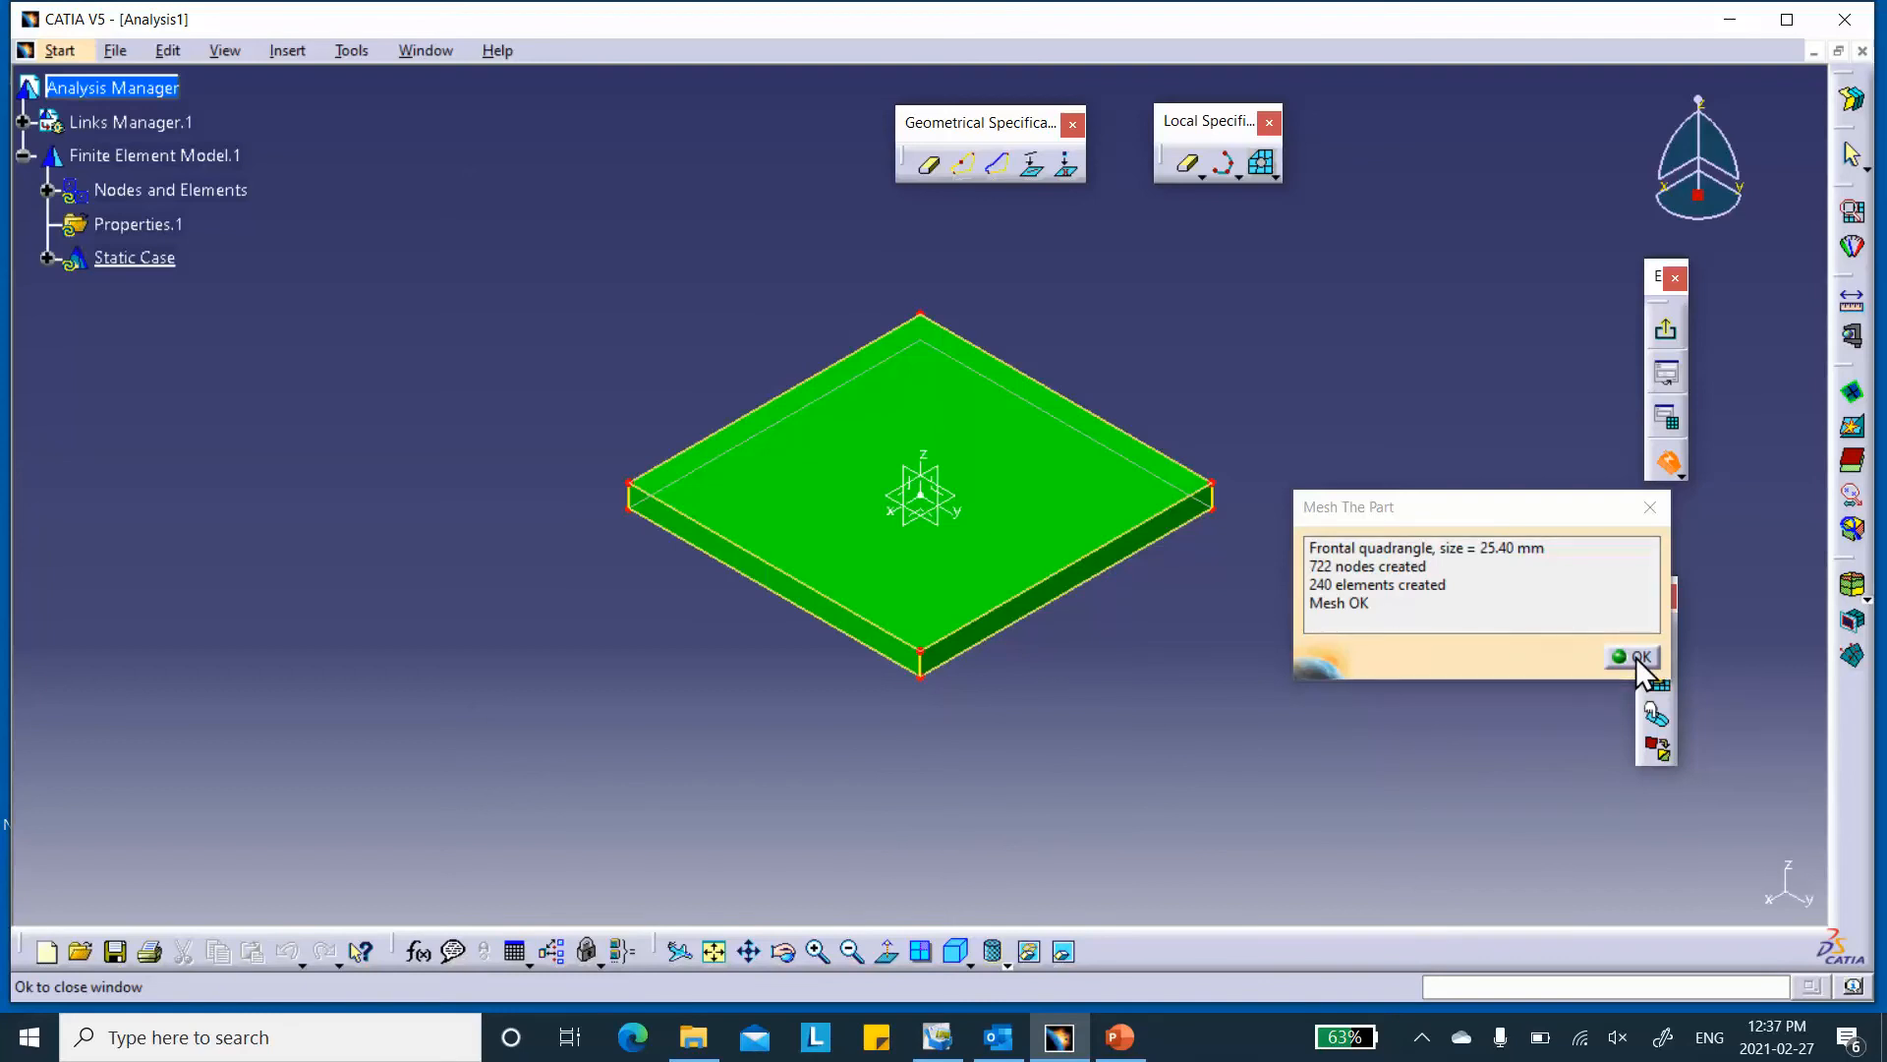
- Remove the surface mesh computed on the whole plate, expand the linked part in the tree, and exit surface meshing
left_click(23, 122)
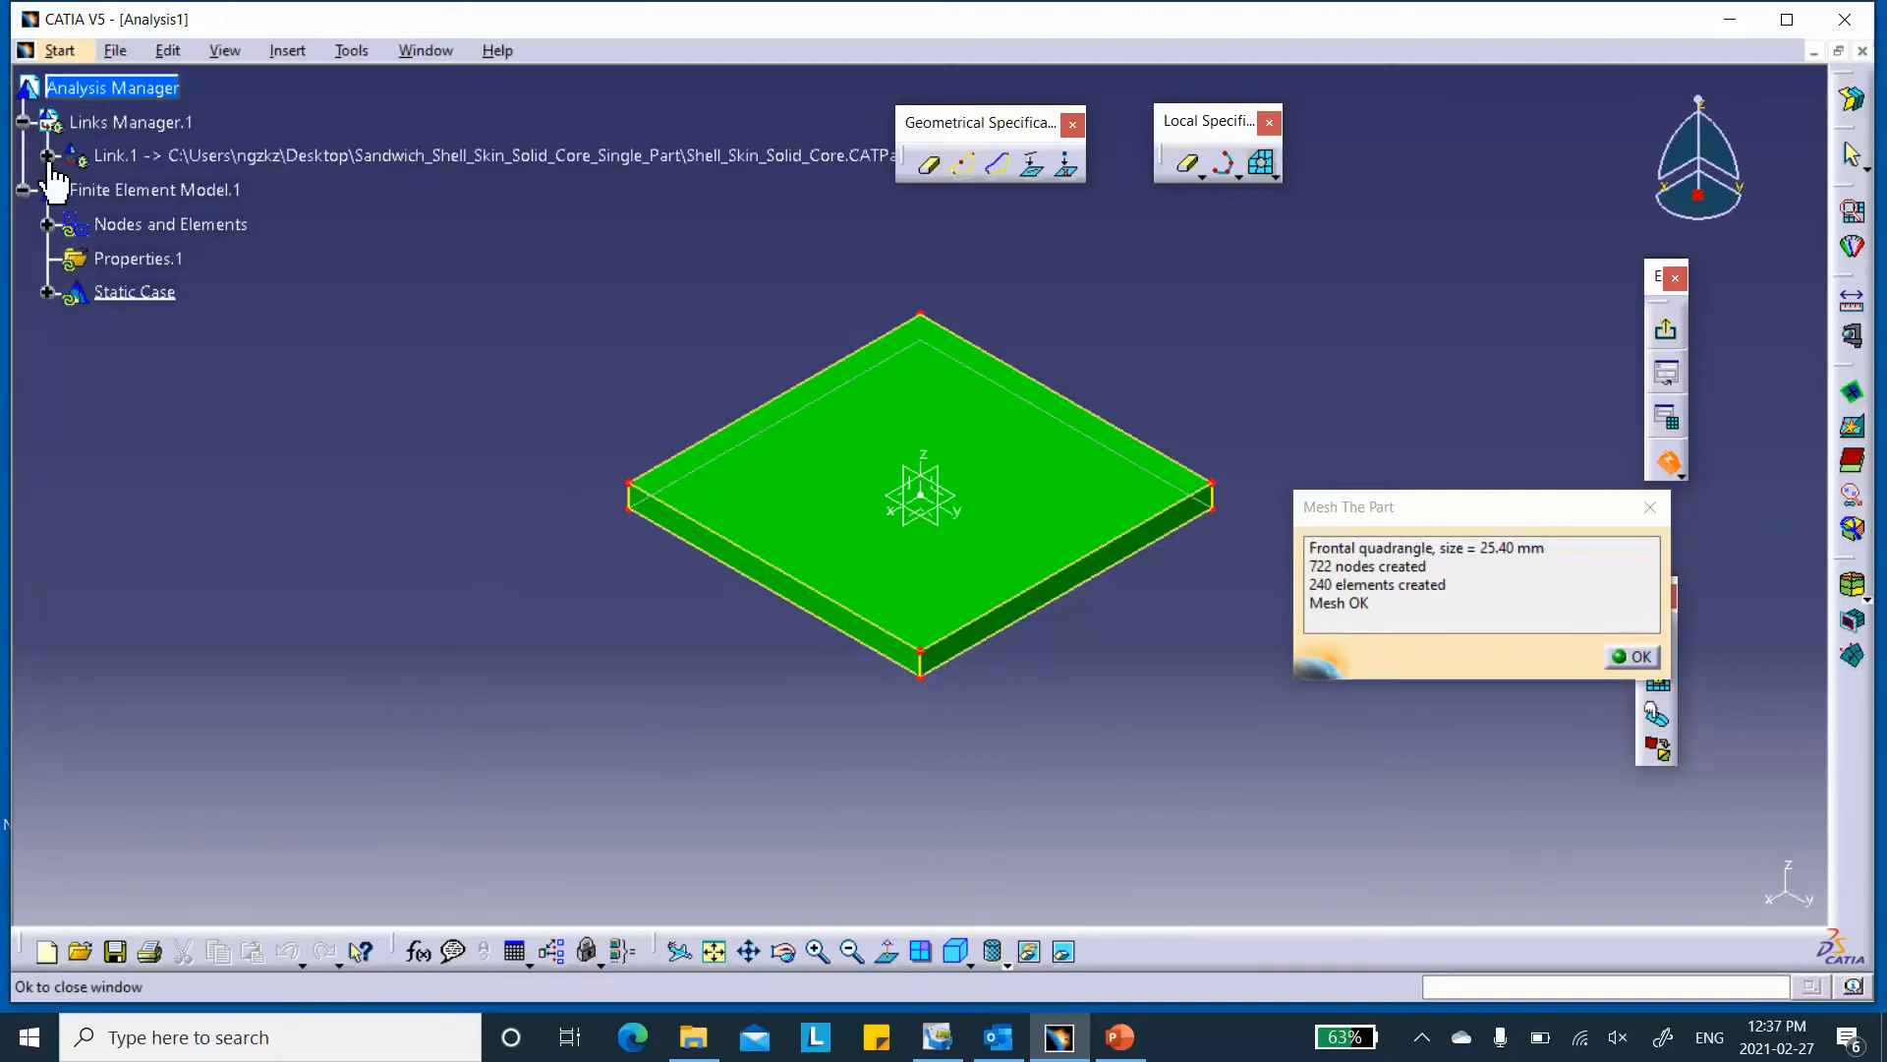
left_click(47, 157)
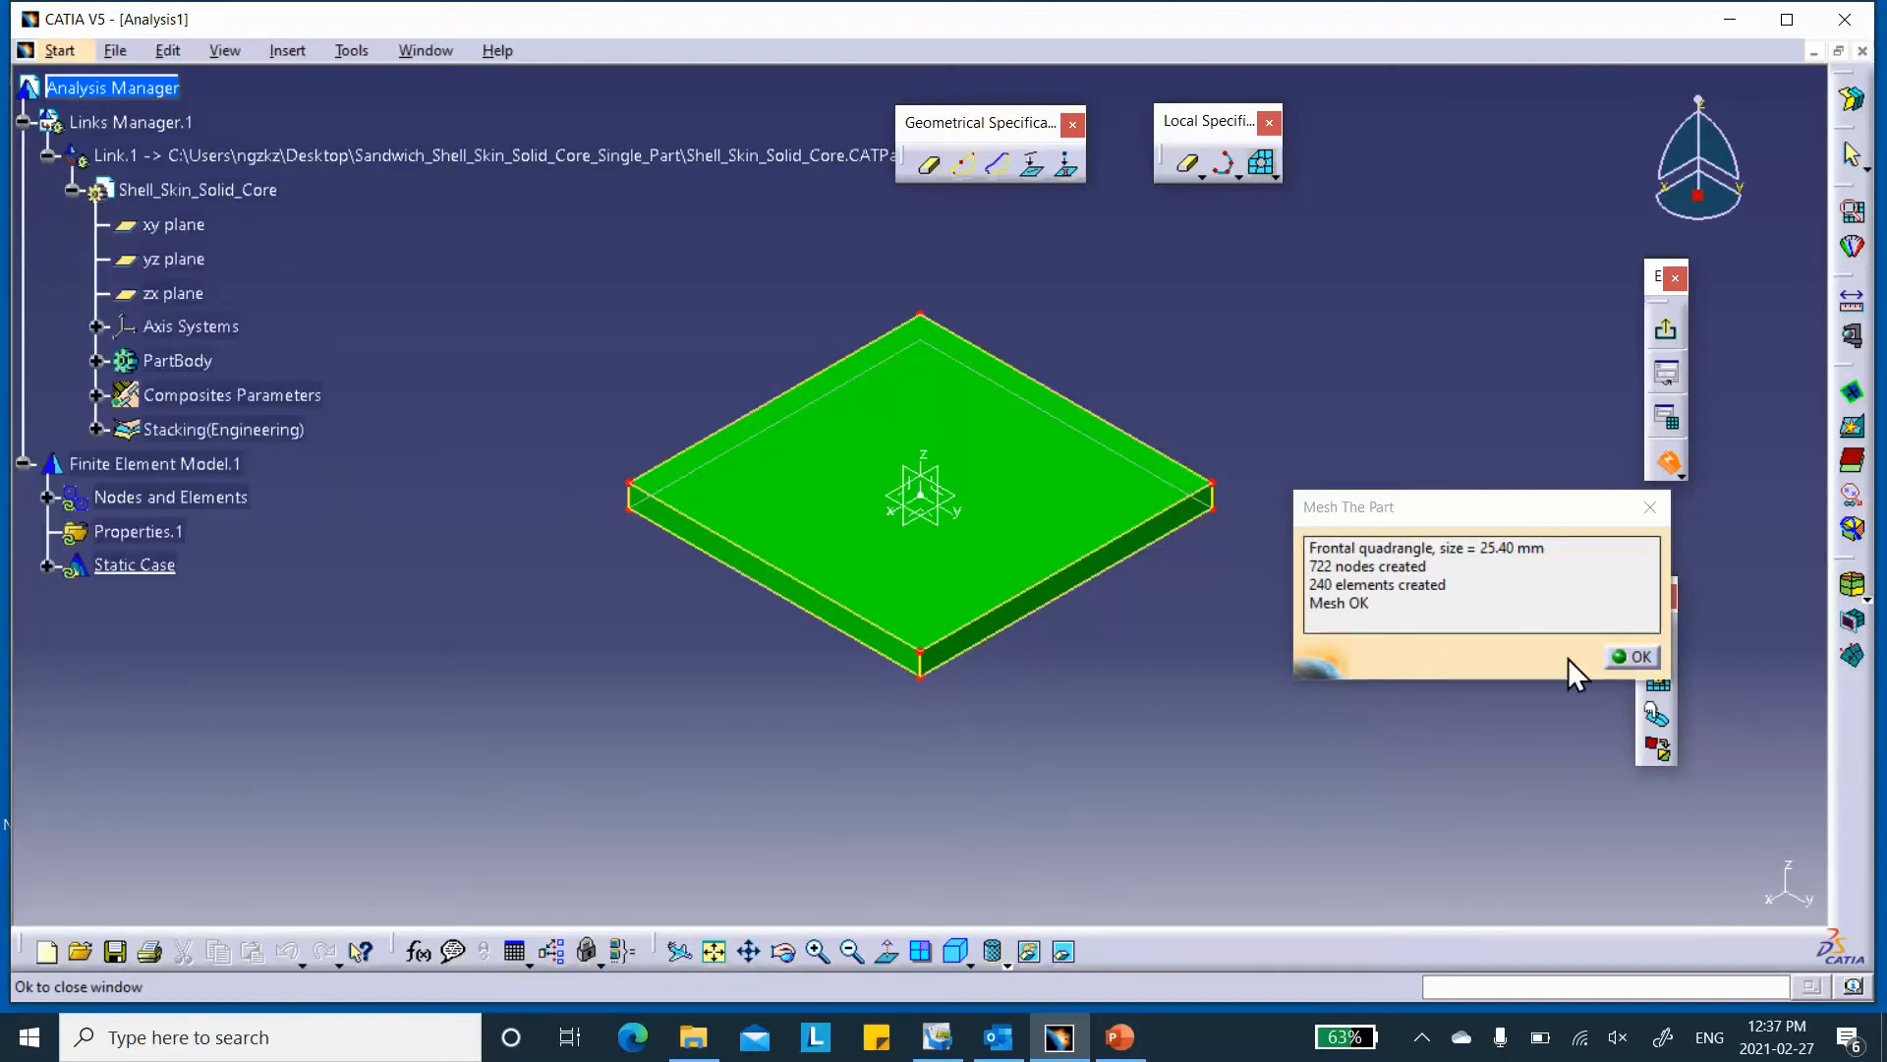
left_click(1632, 655)
left_click(1682, 477)
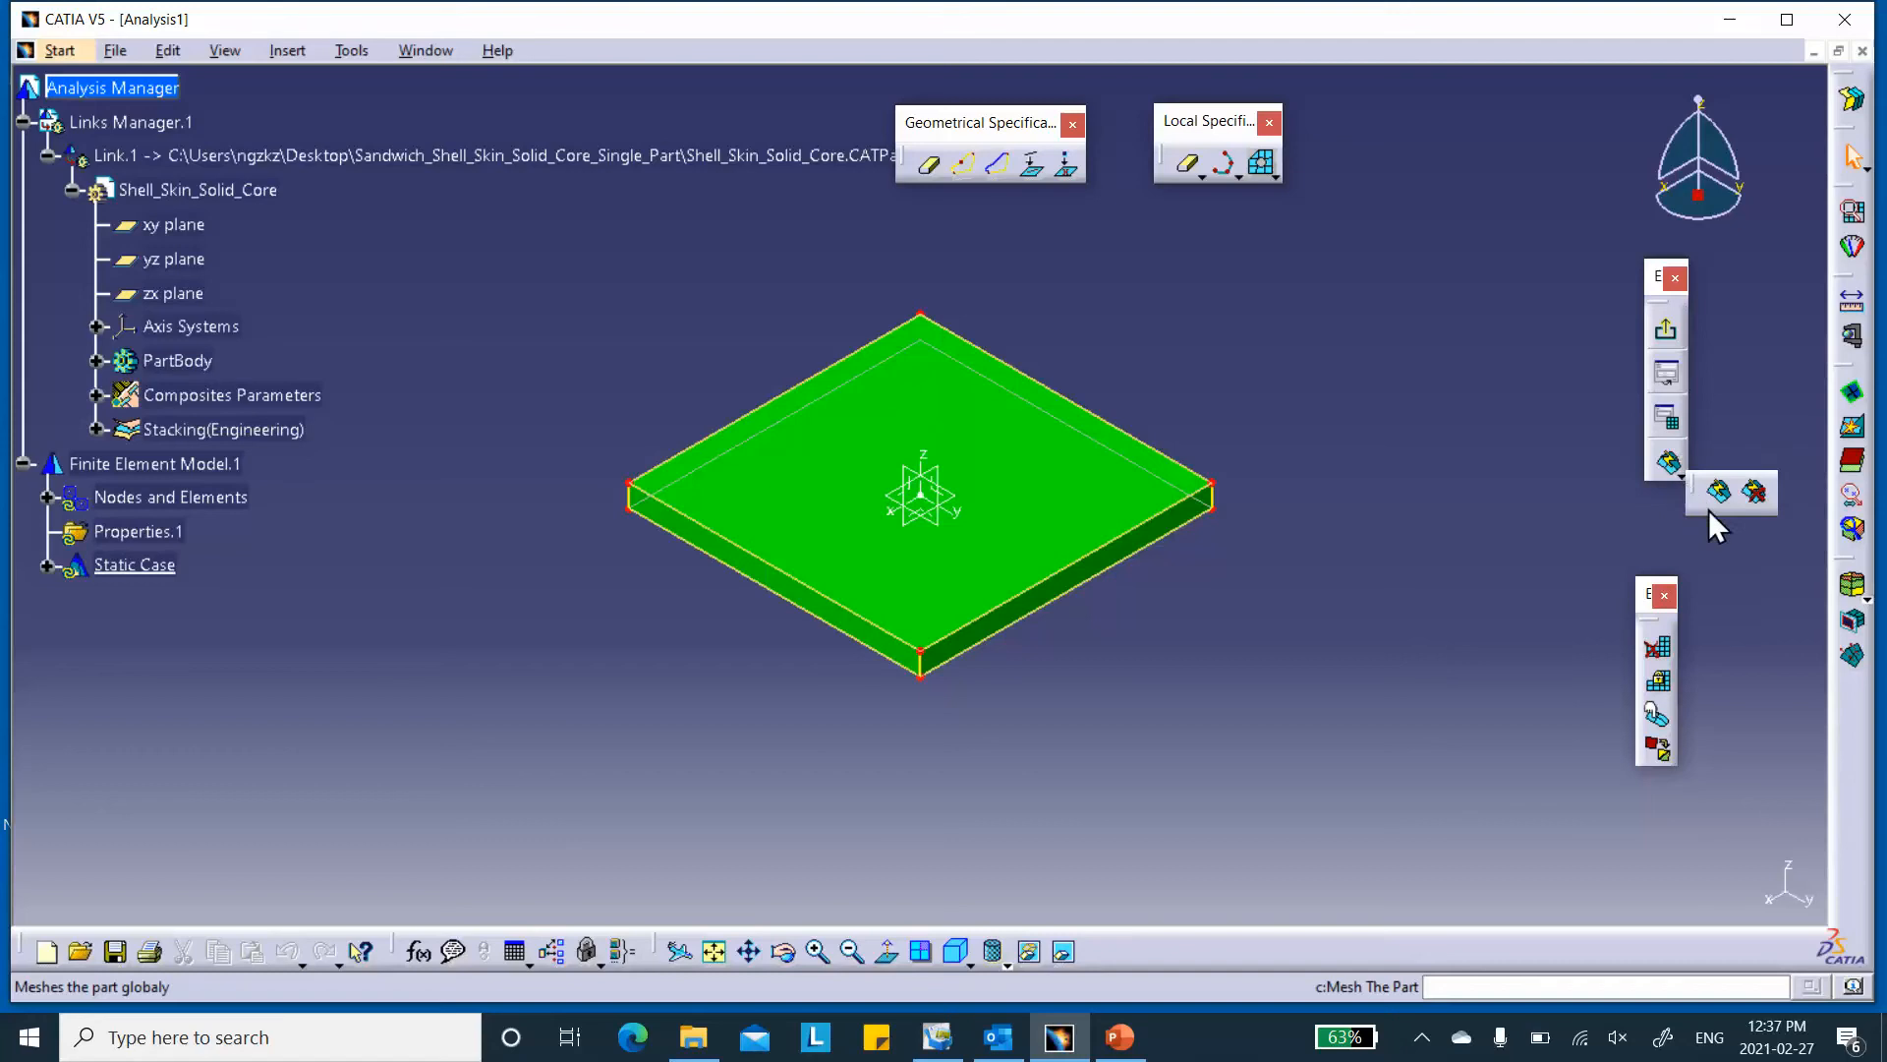
left_click(1755, 491)
left_click(1668, 334)
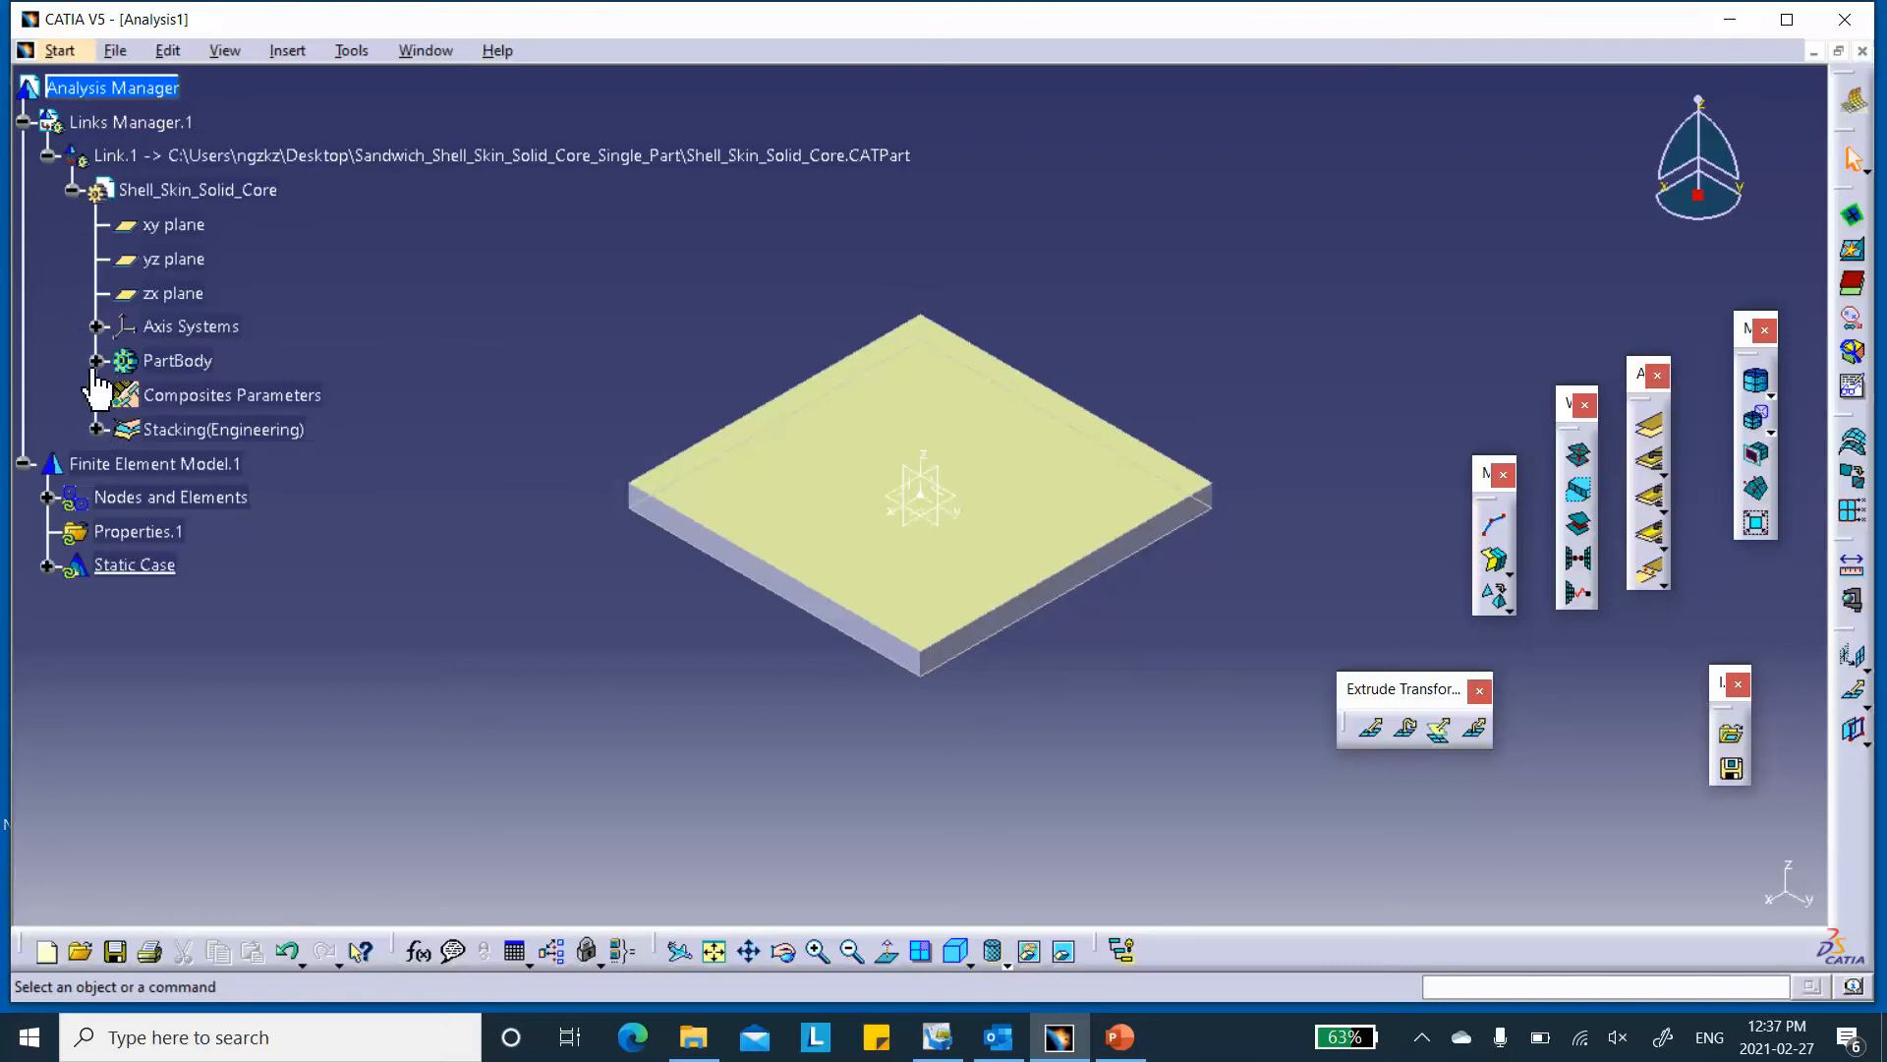
- Surface mesh the top join under PartBody with parabolic quadrangle elements at a 25.4 mm mesh size, and exit surface meshing
left_click(97, 361)
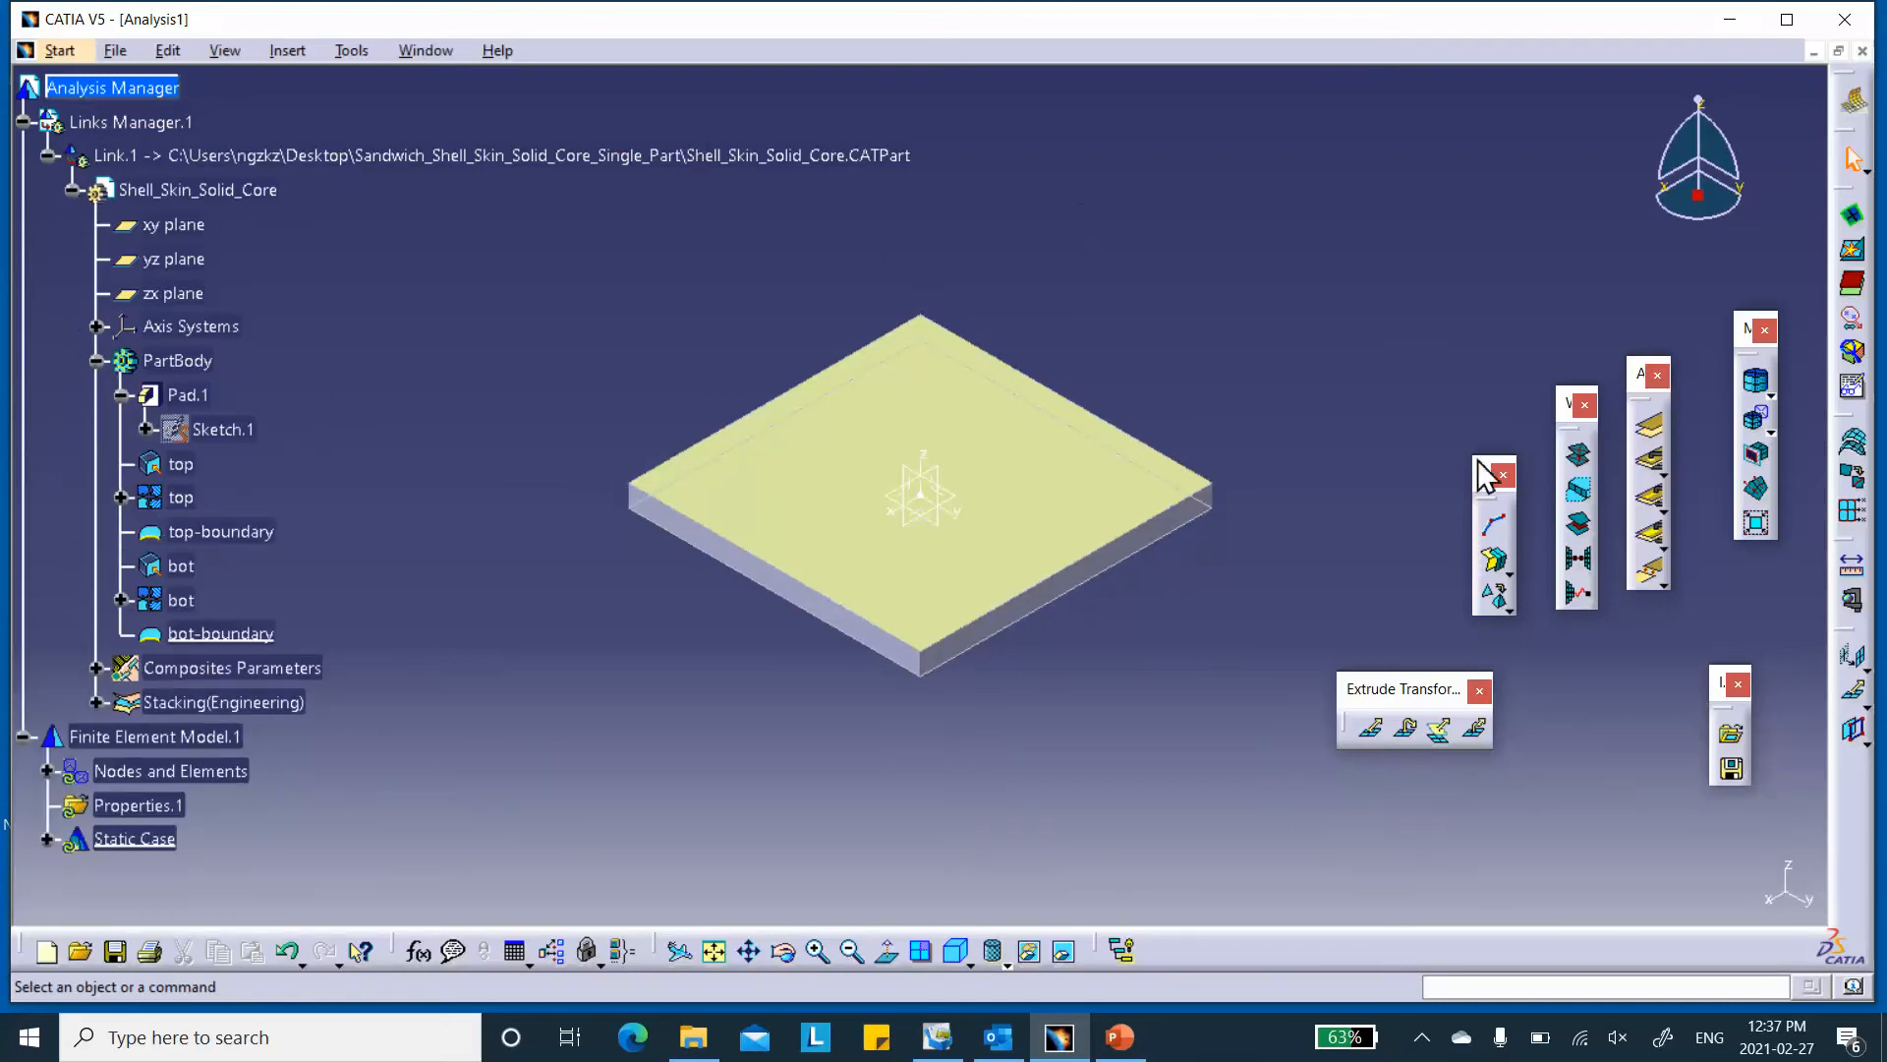
left_click(1509, 576)
left_click(1538, 583)
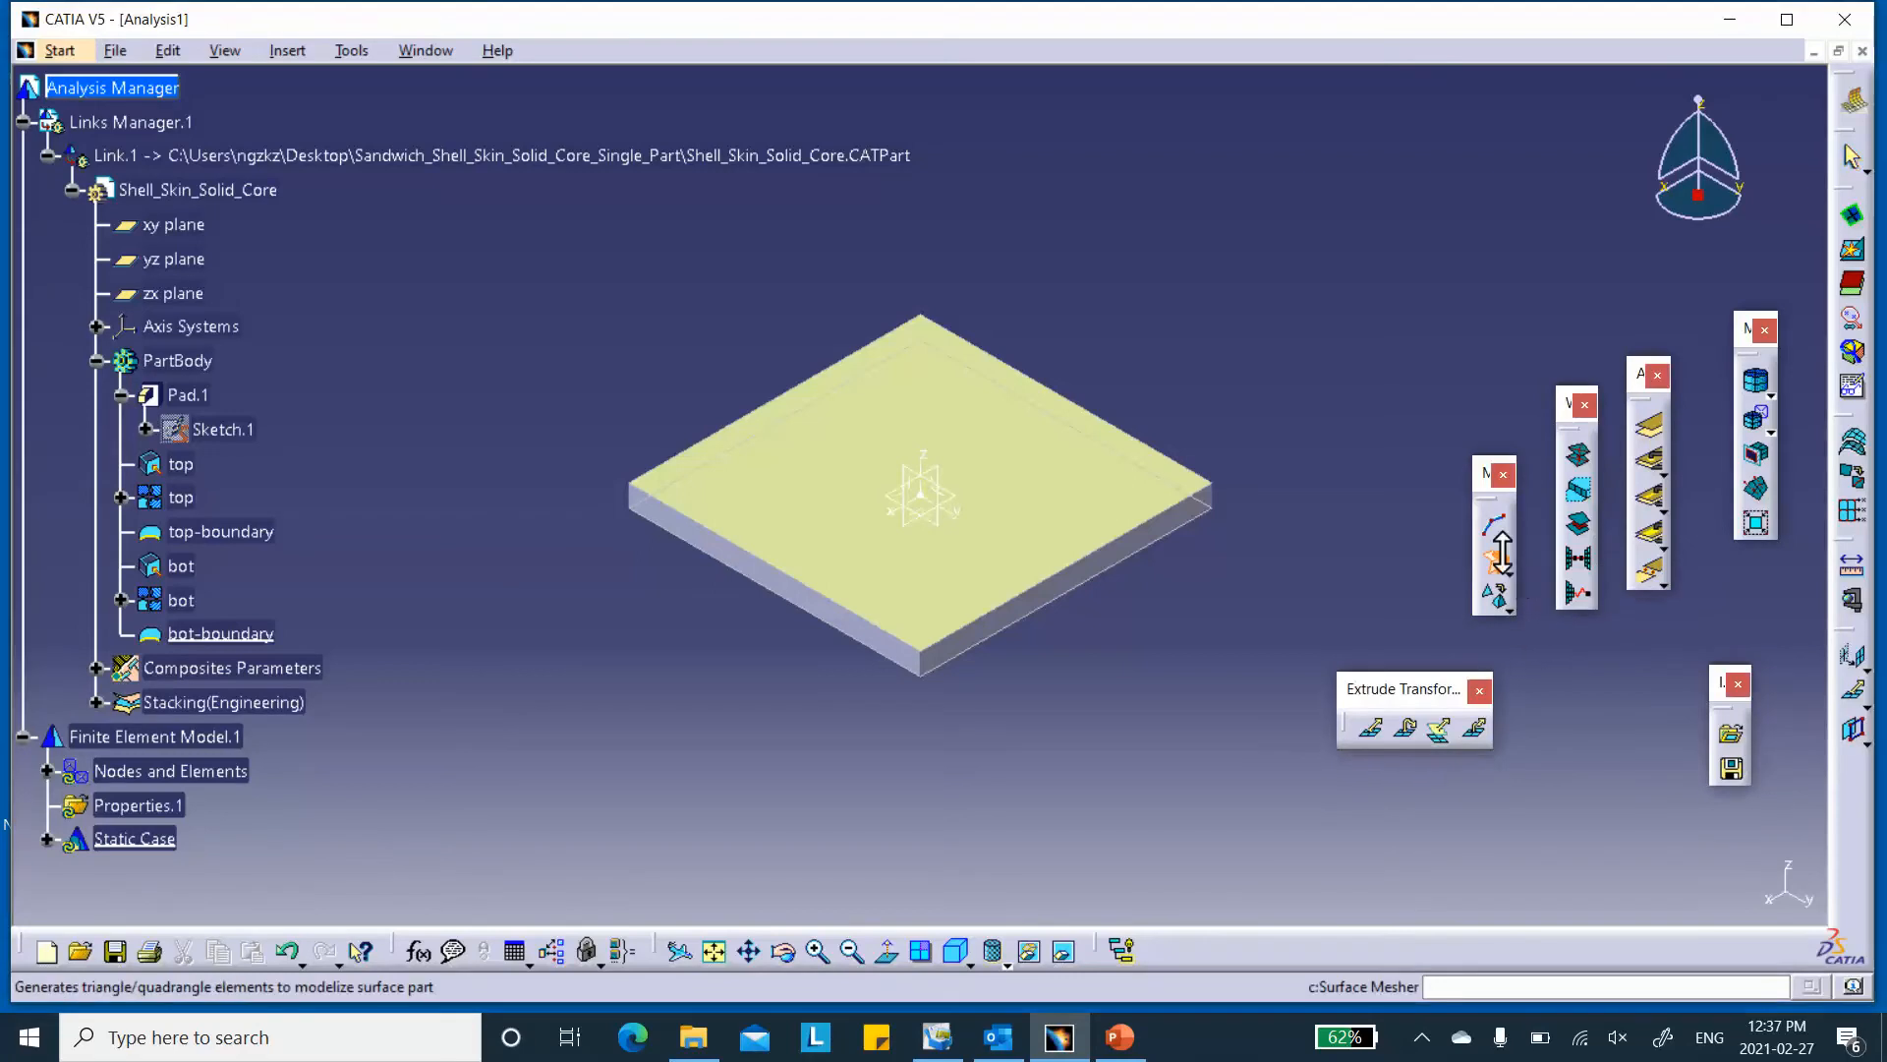
left_click(182, 501)
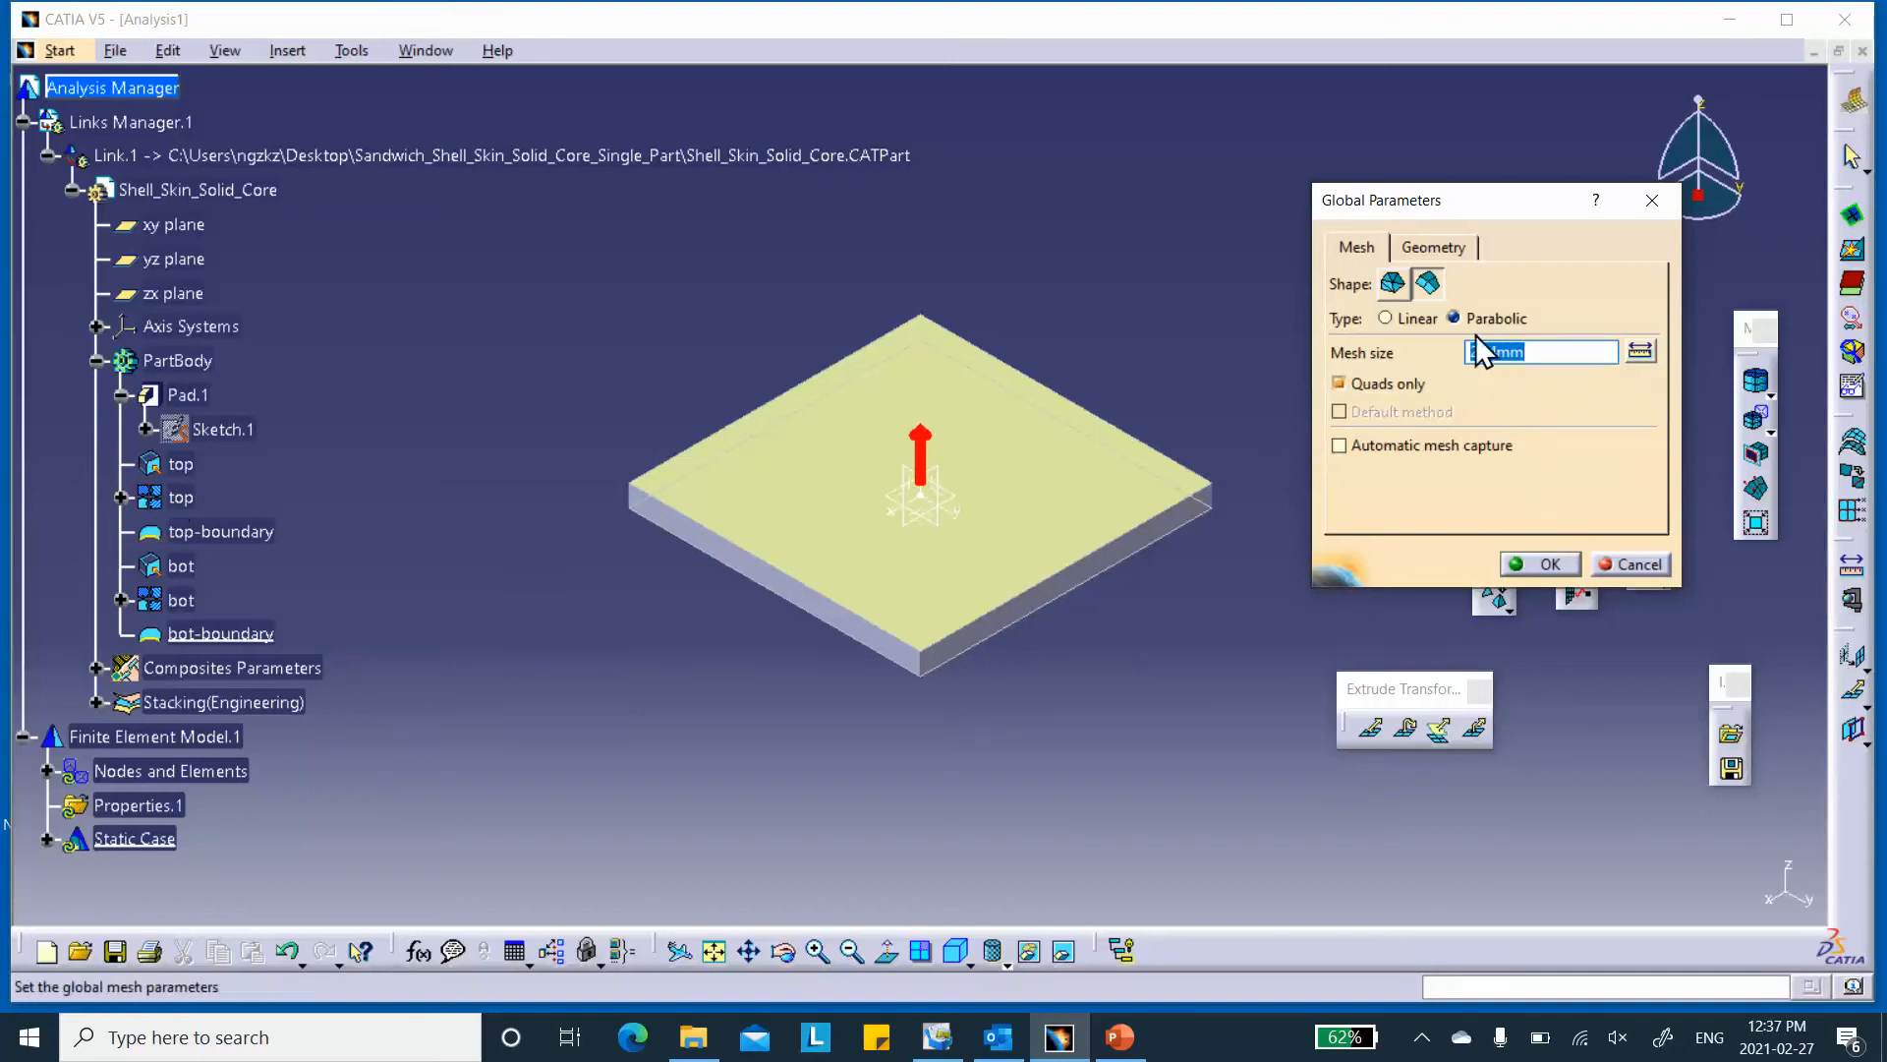
left_click(1539, 563)
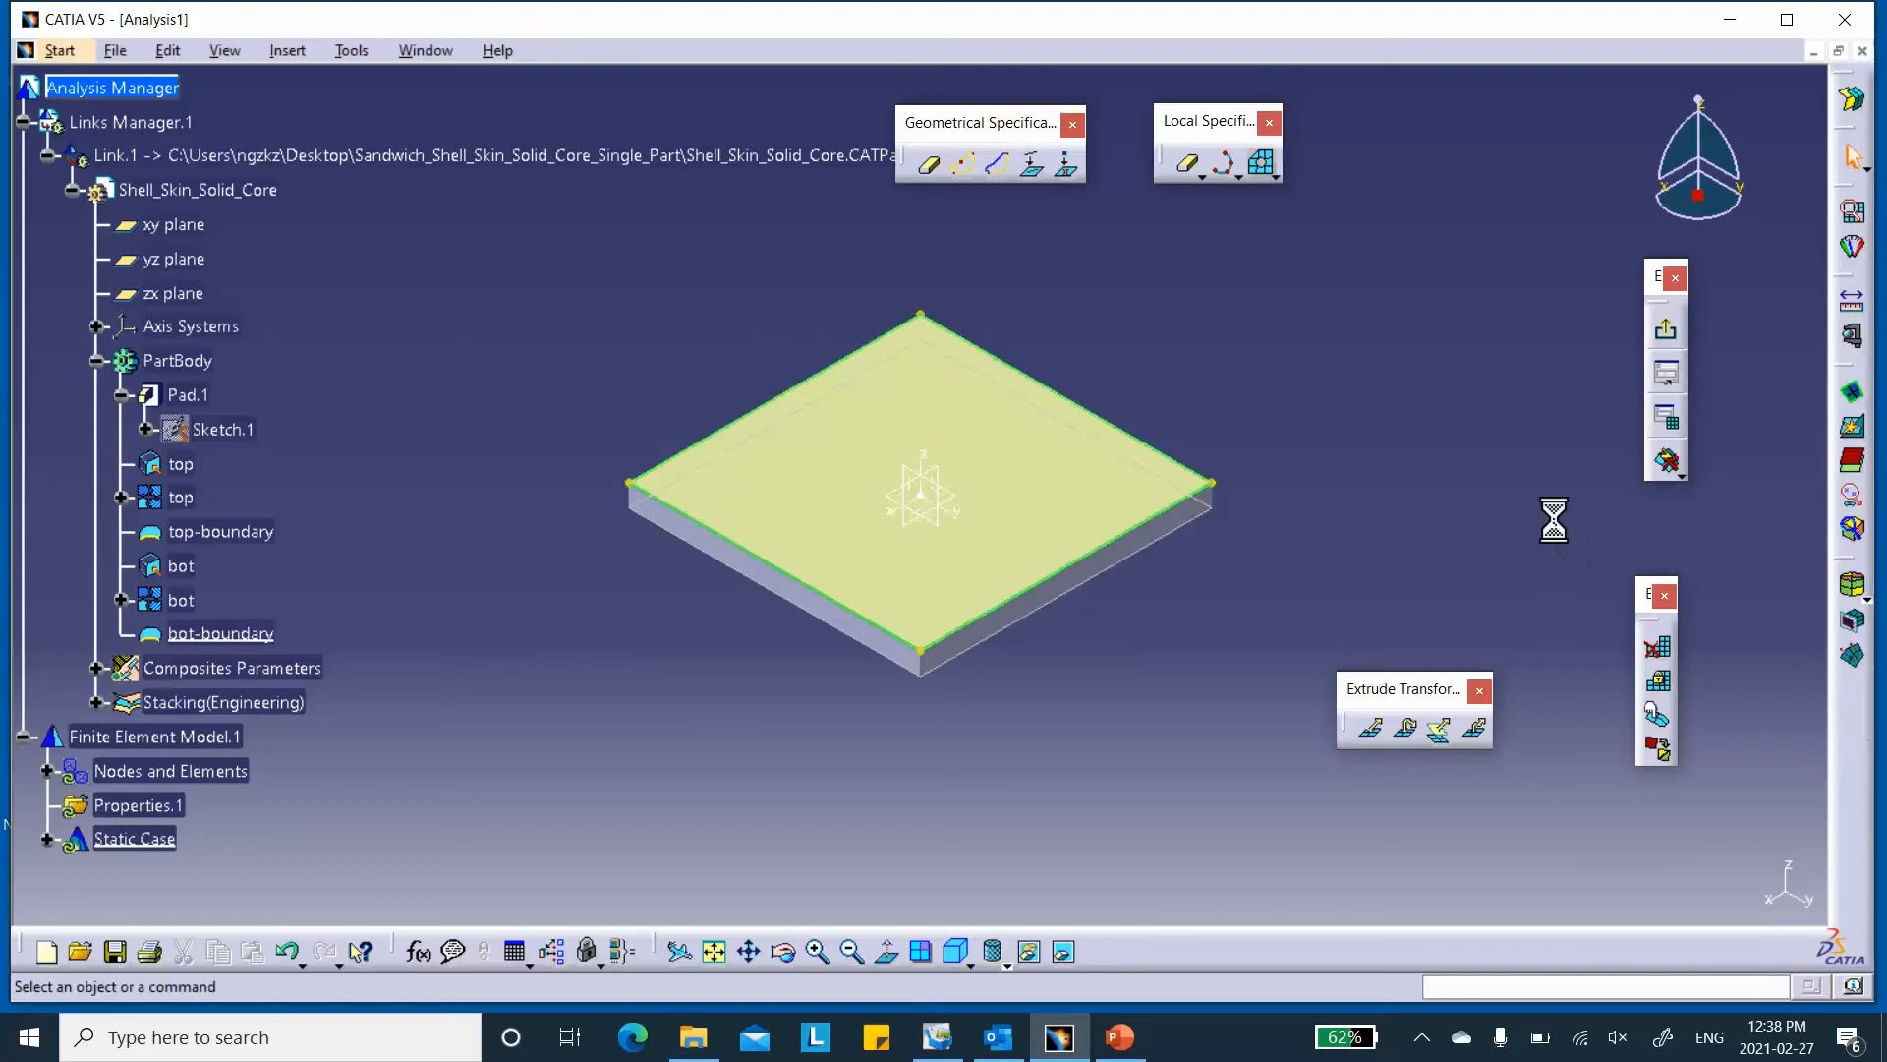
left_click(1682, 478)
left_click(1718, 496)
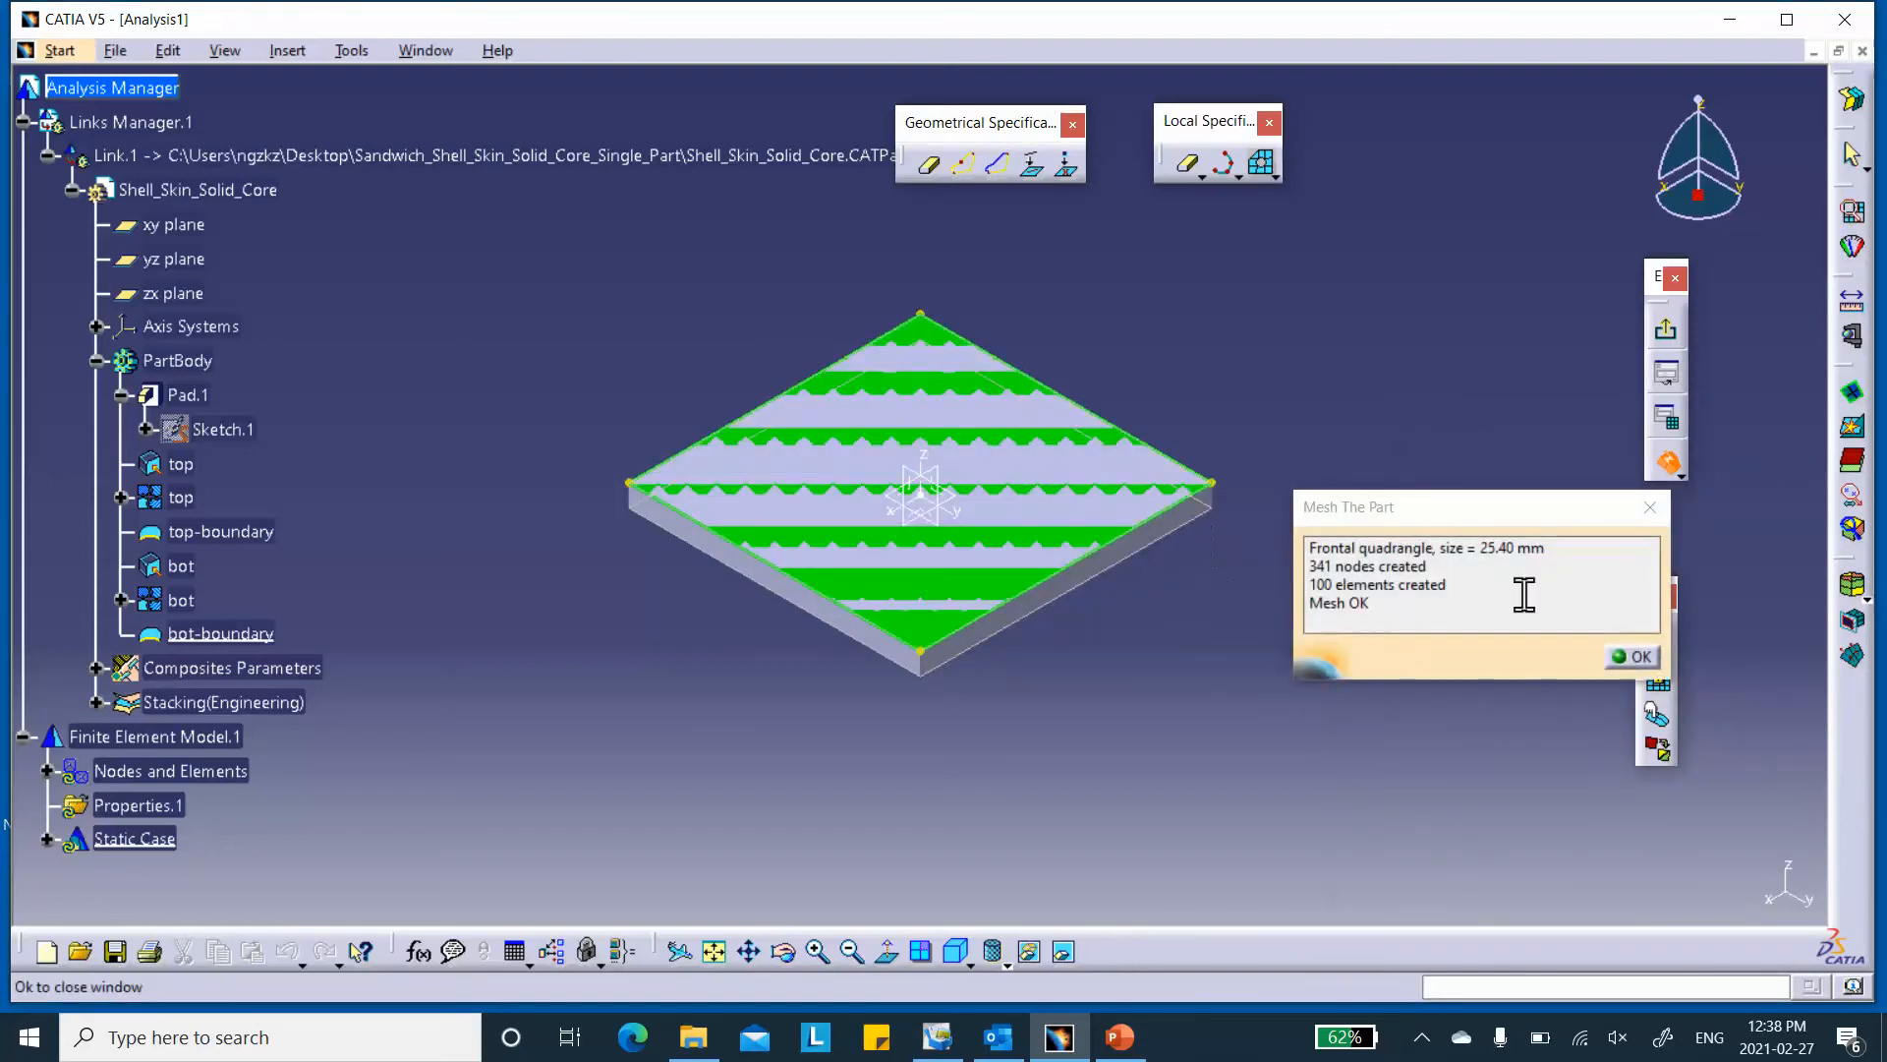
left_click(1631, 656)
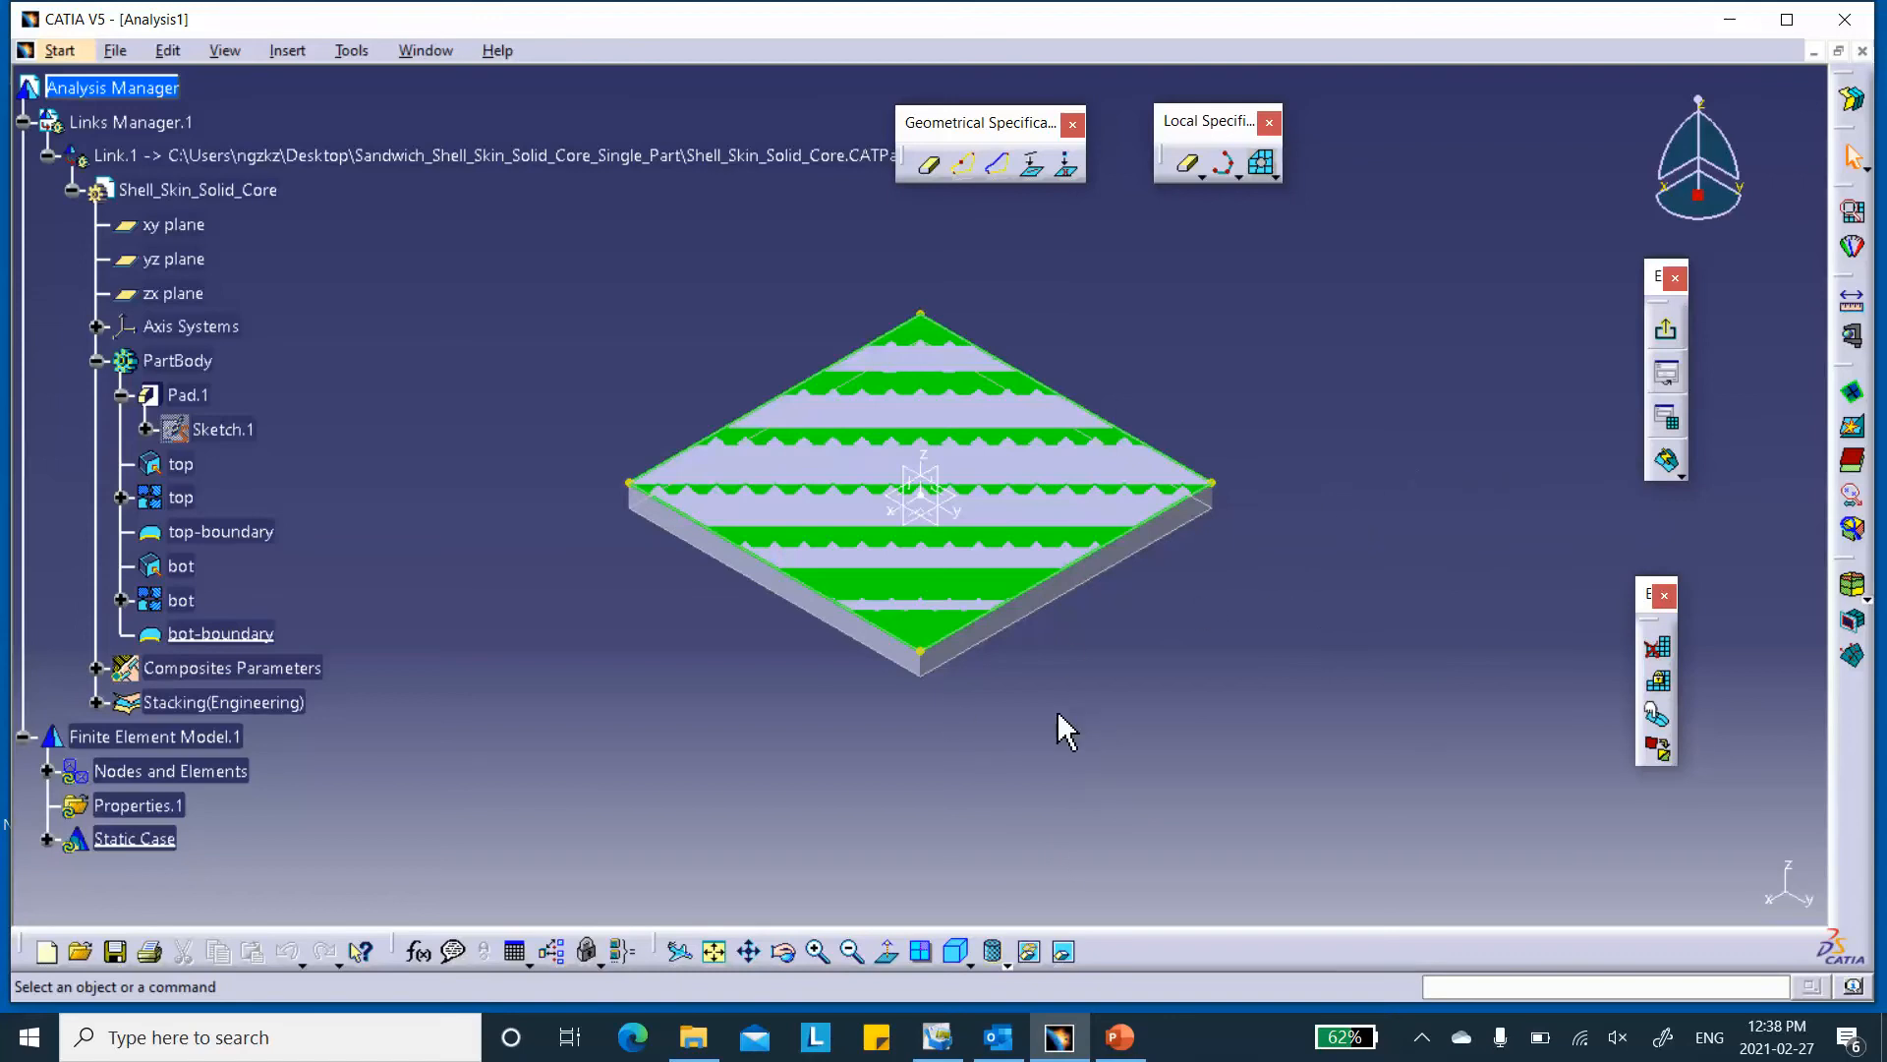
left_click(1667, 334)
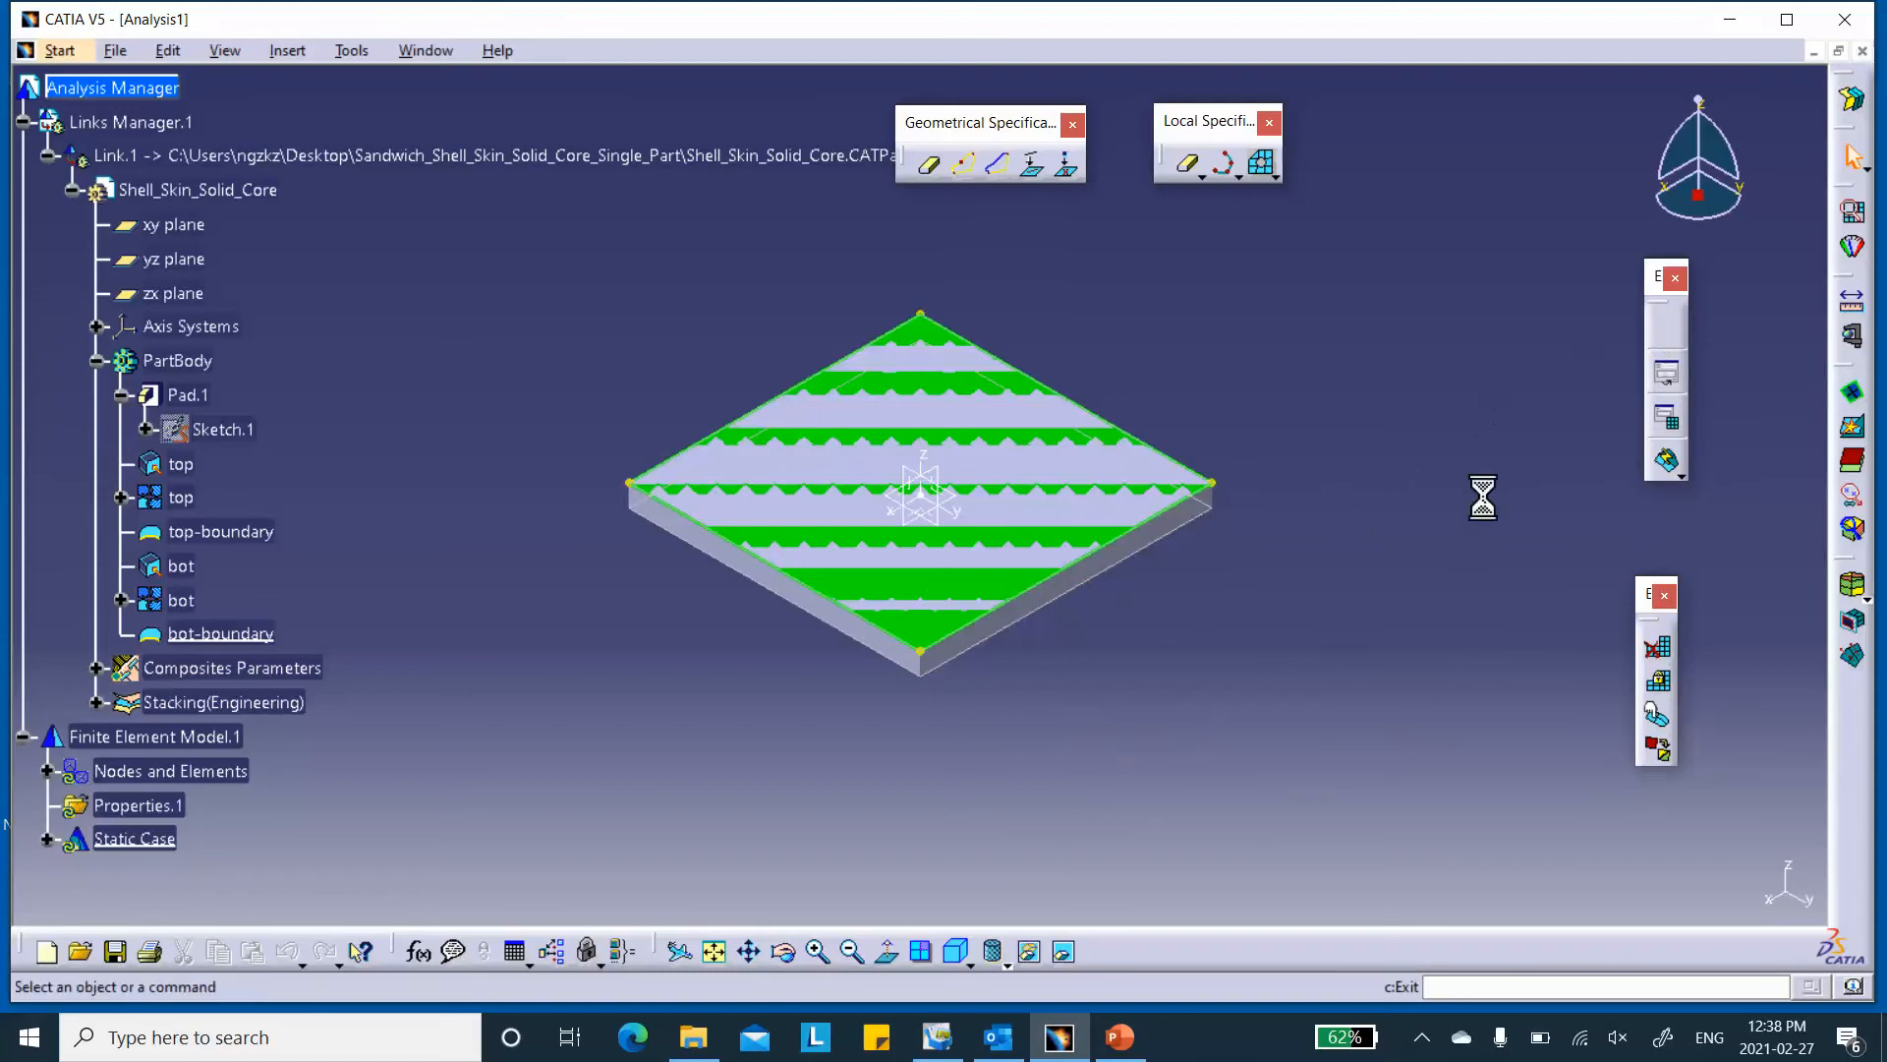
- Surface mesh the bot join on the plate's underside with parabolic quadrangle elements at a 25.4 mm mesh size, and exit surface meshing
middle_click_drag(1264, 632, 1171, 581)
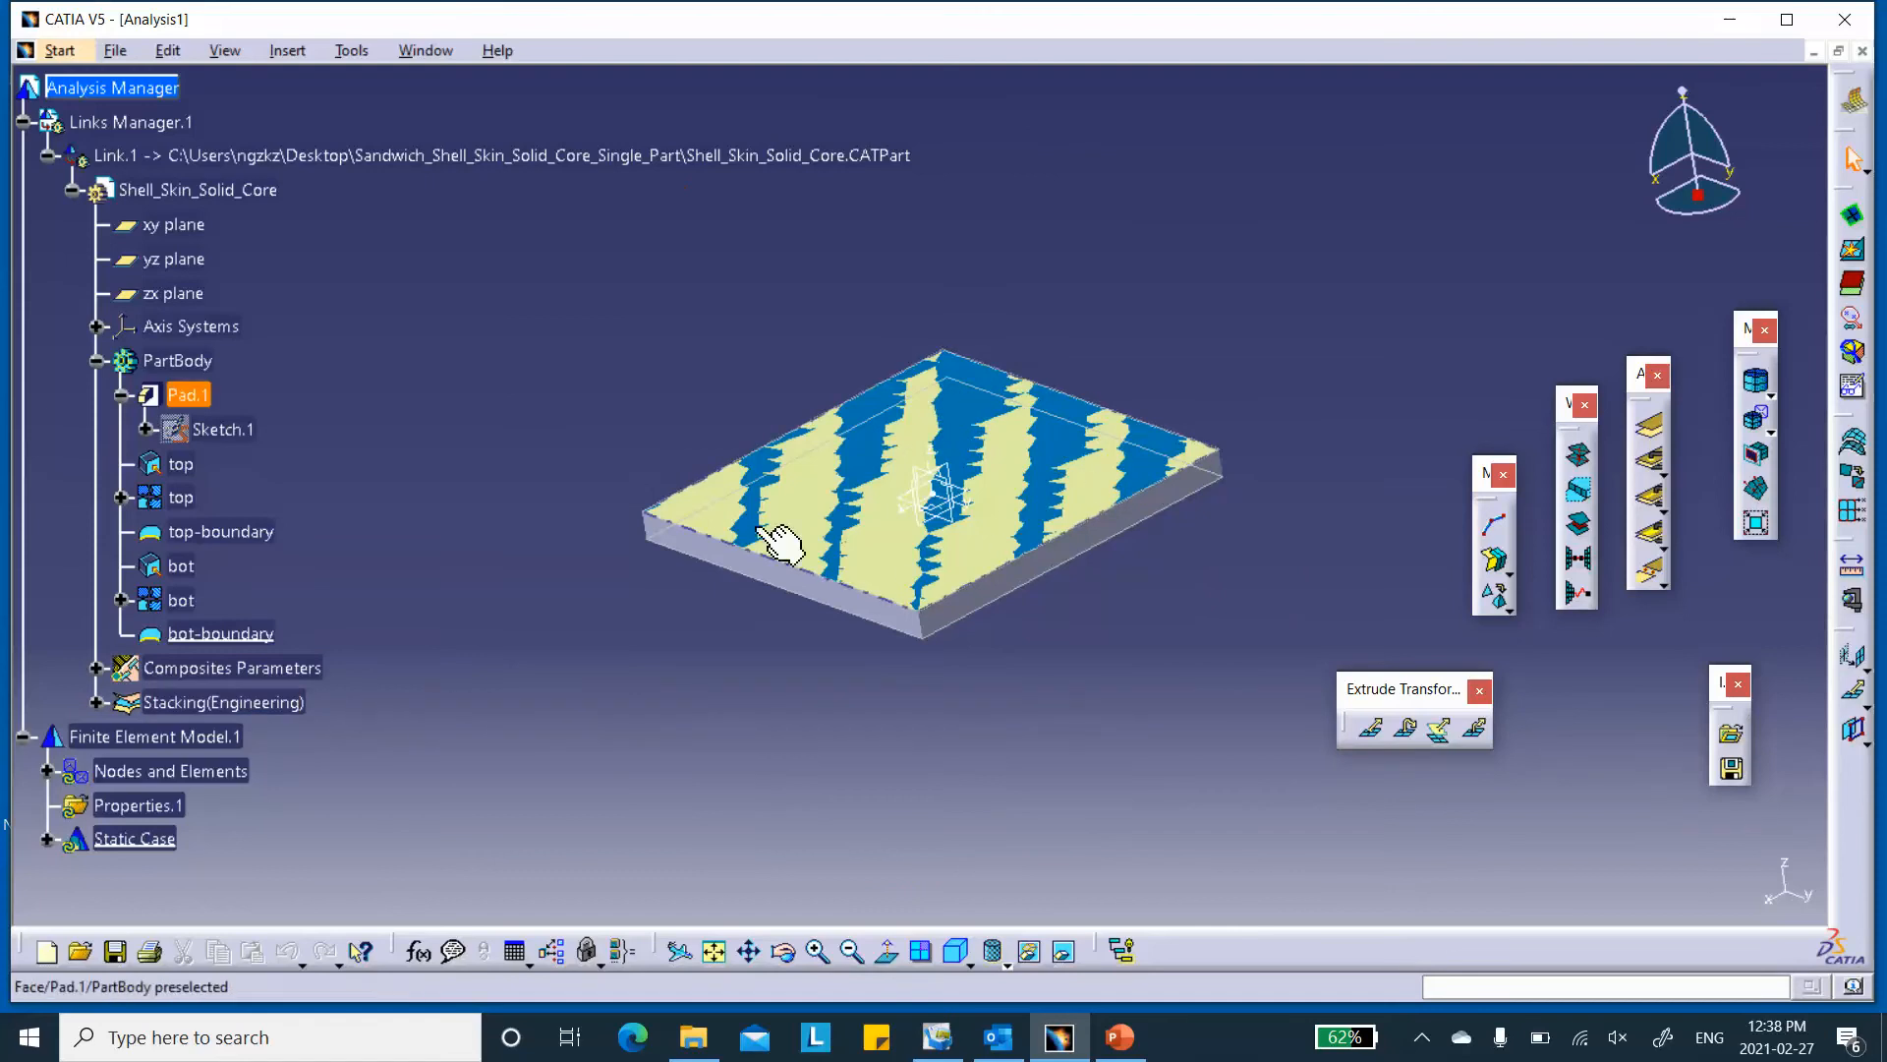
left_click(1496, 562)
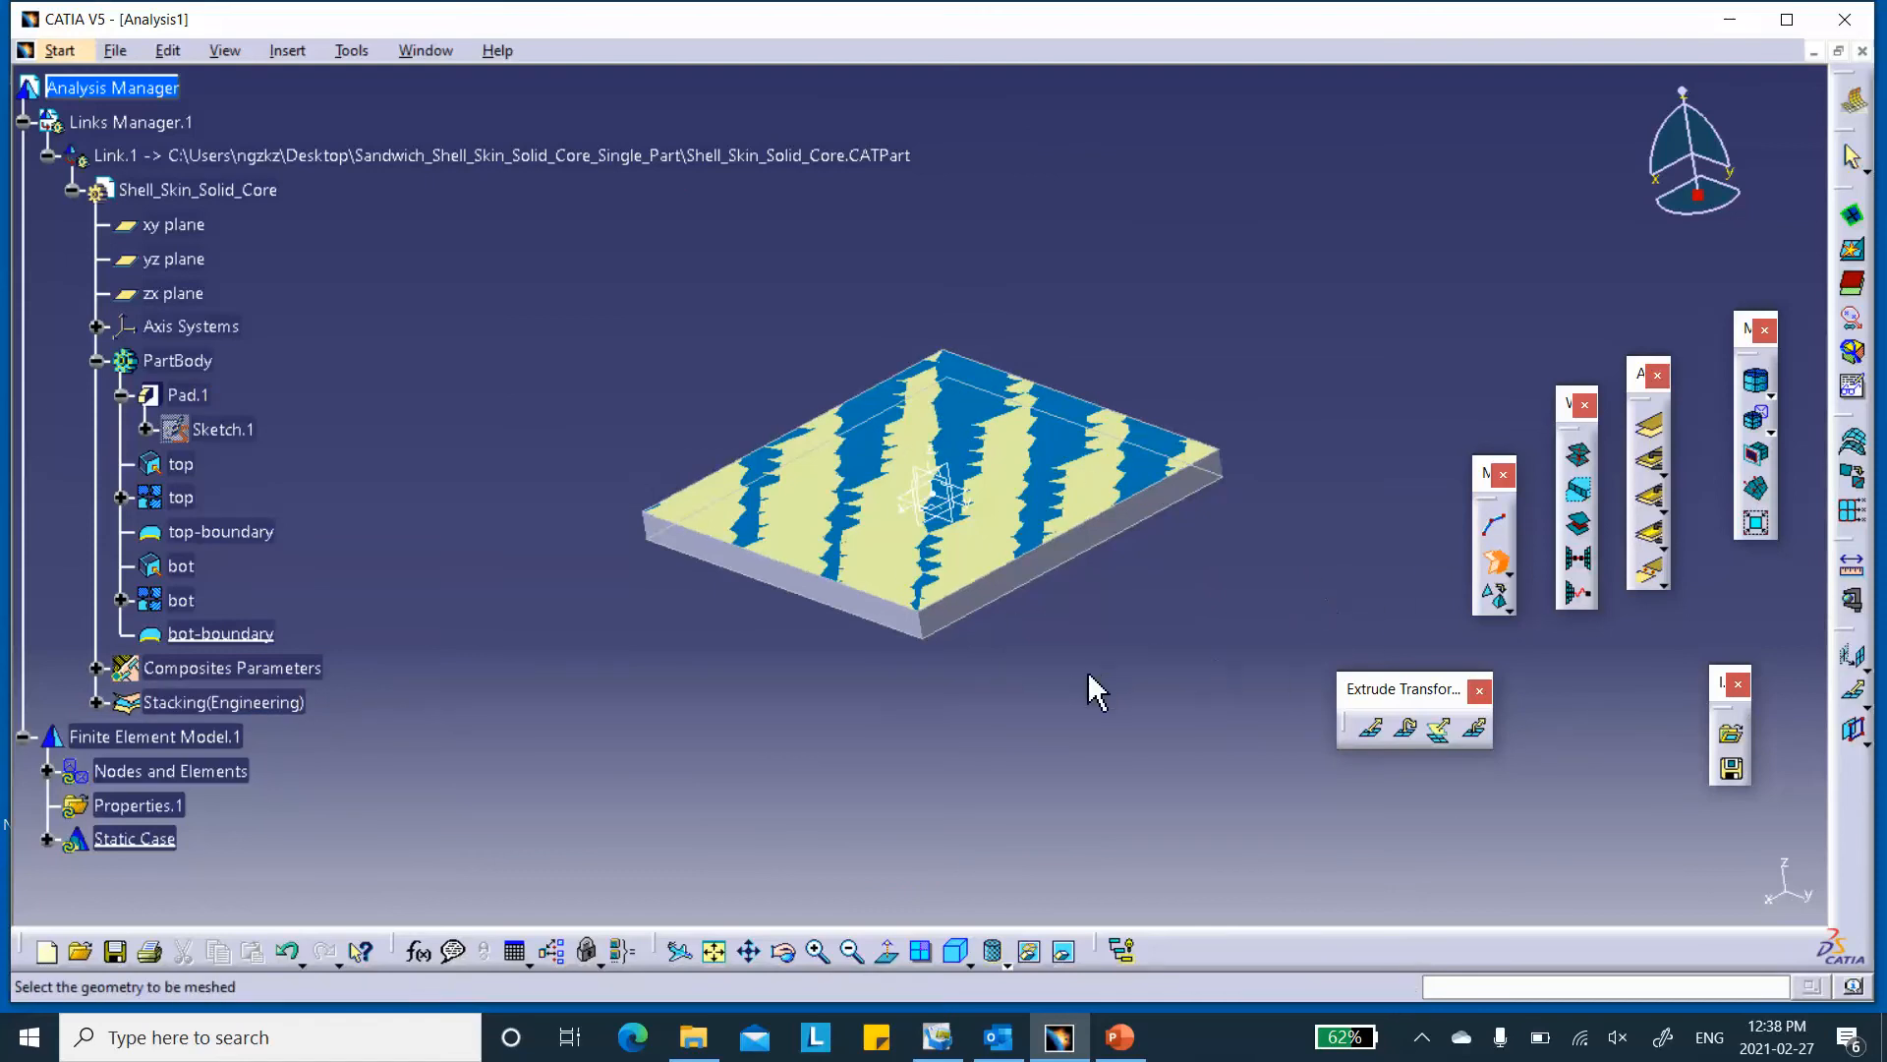
double_click(180, 600)
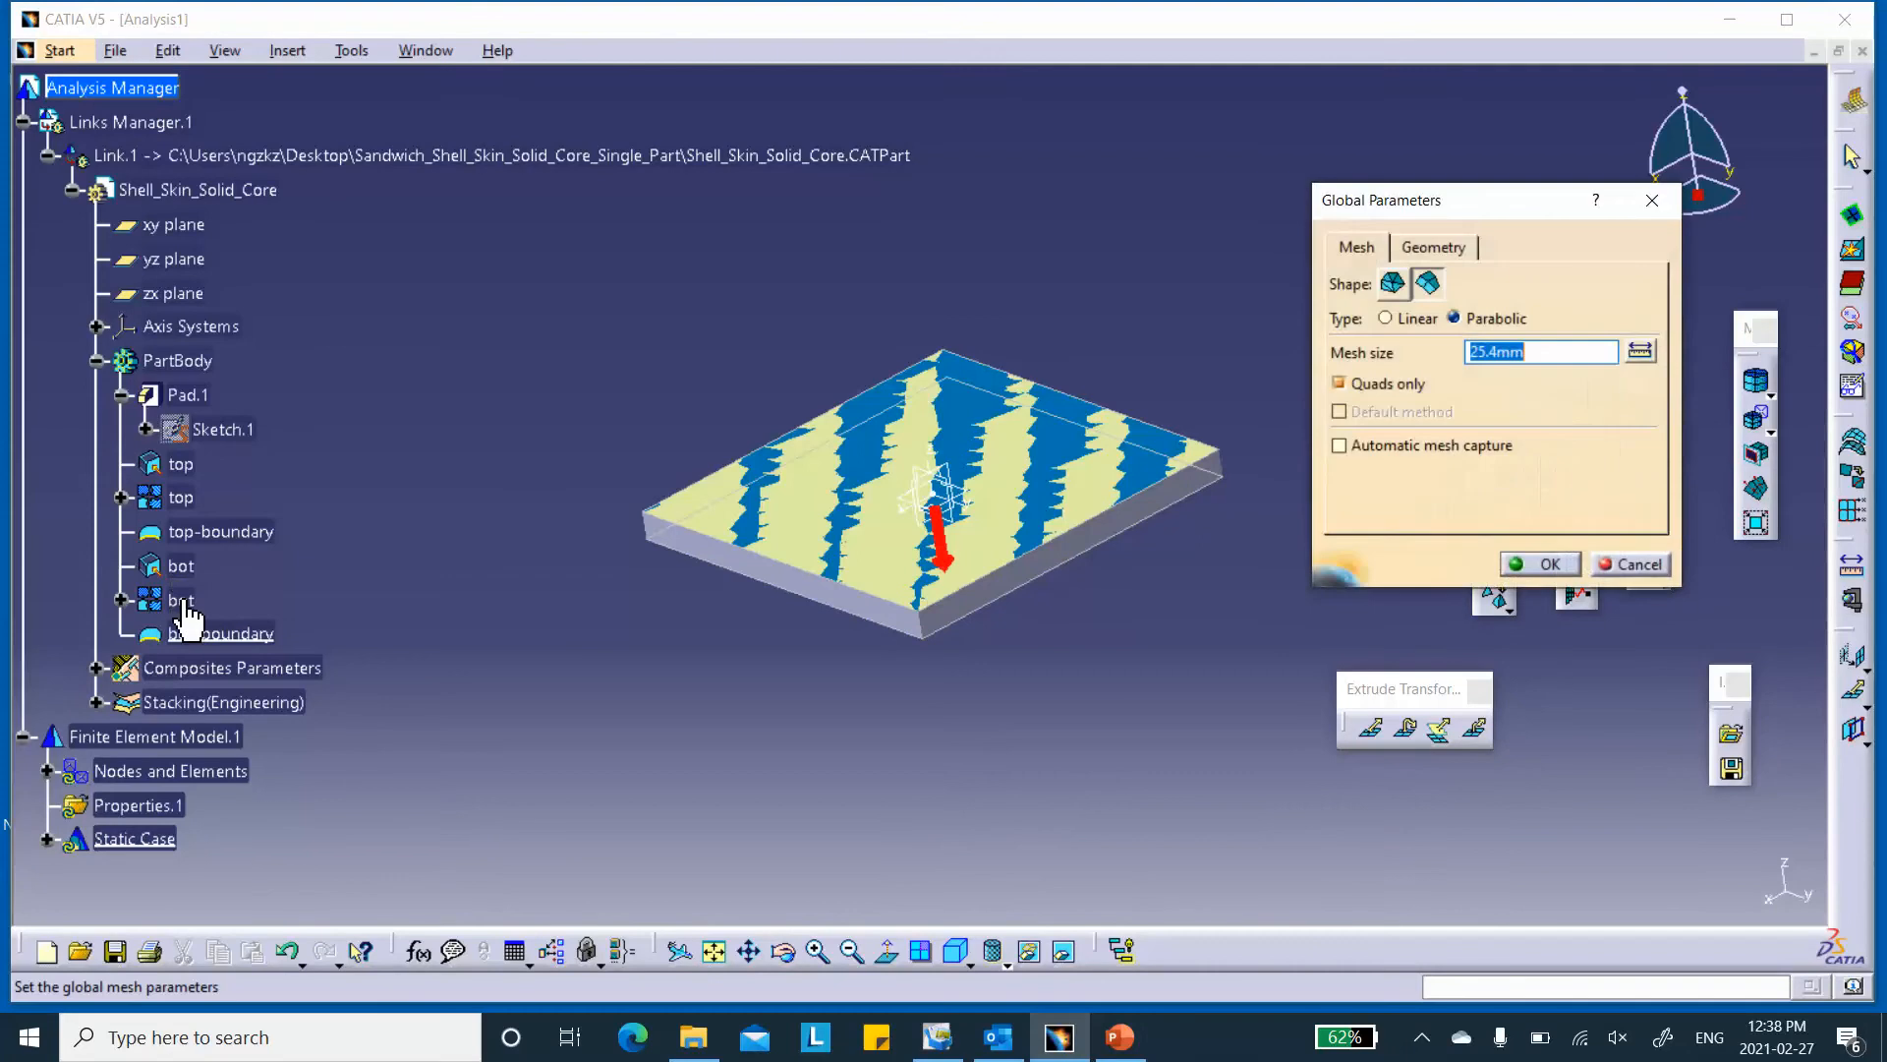
left_click(1545, 564)
middle_click_drag(1032, 786, 1041, 539)
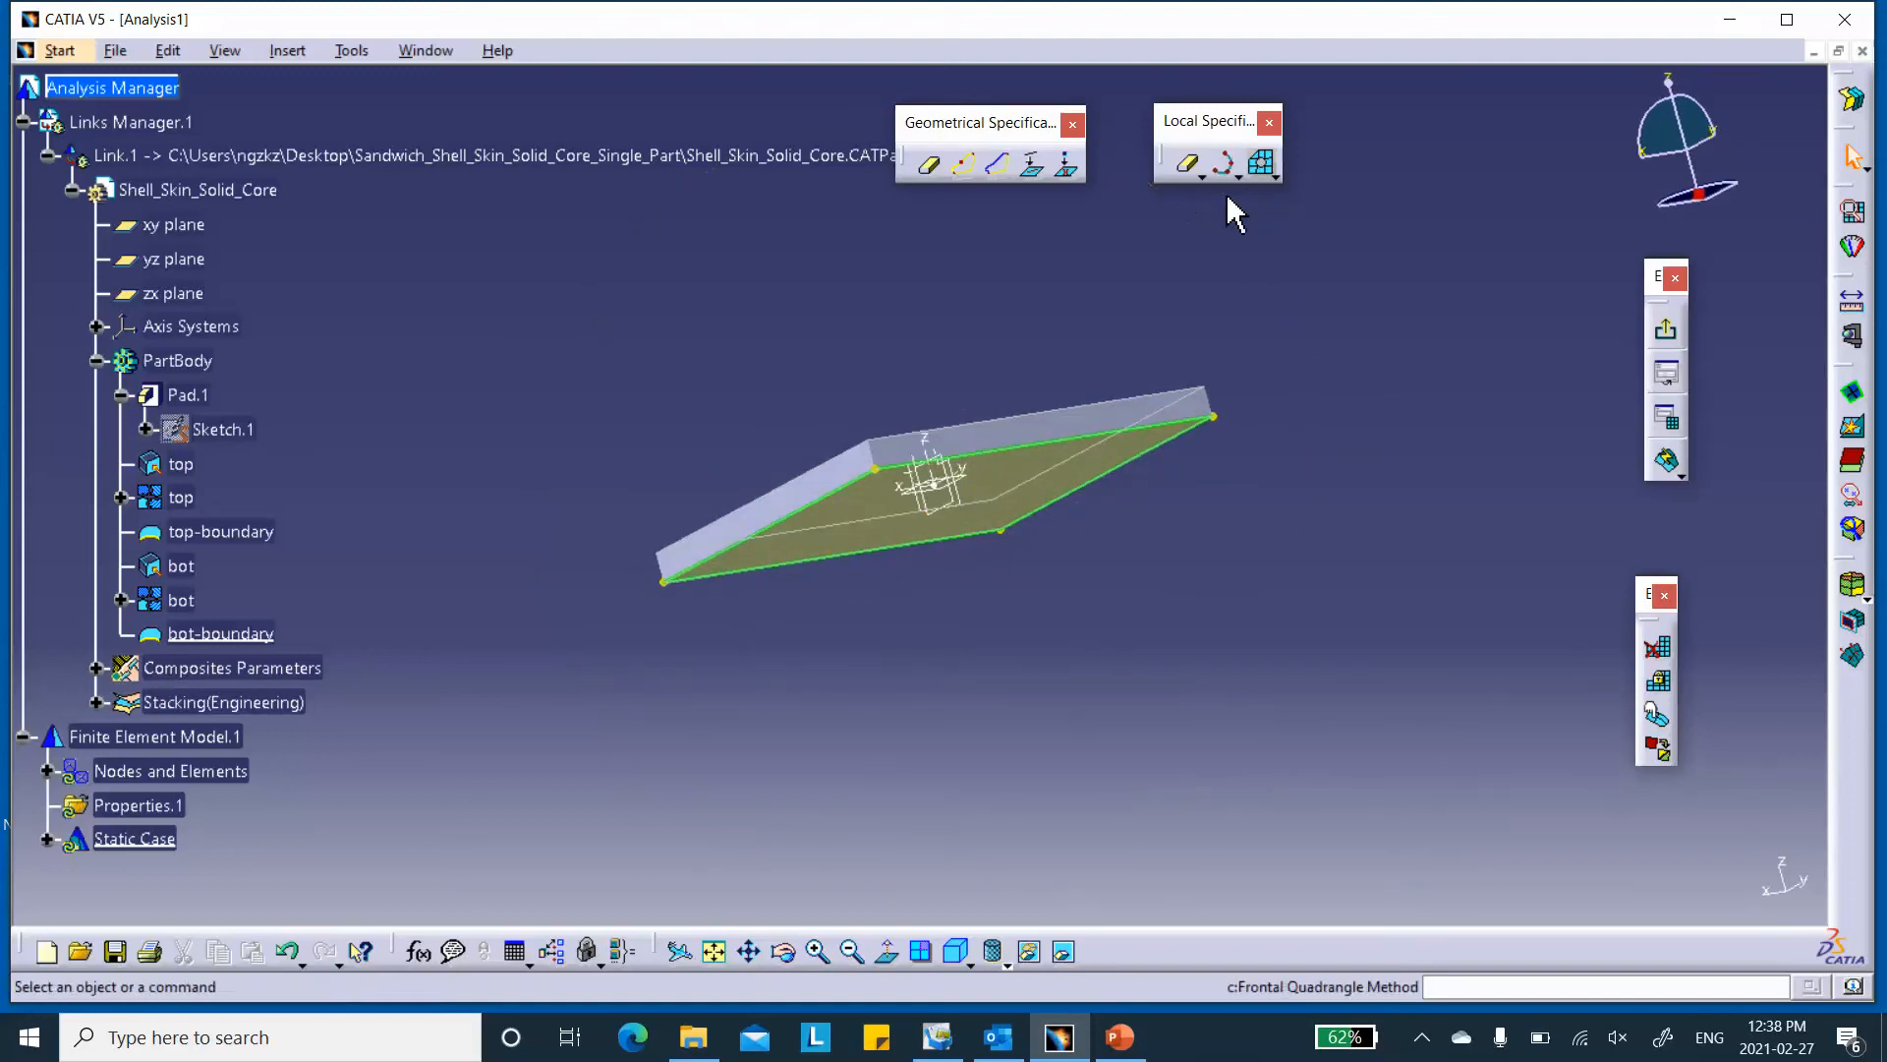
left_click(1668, 464)
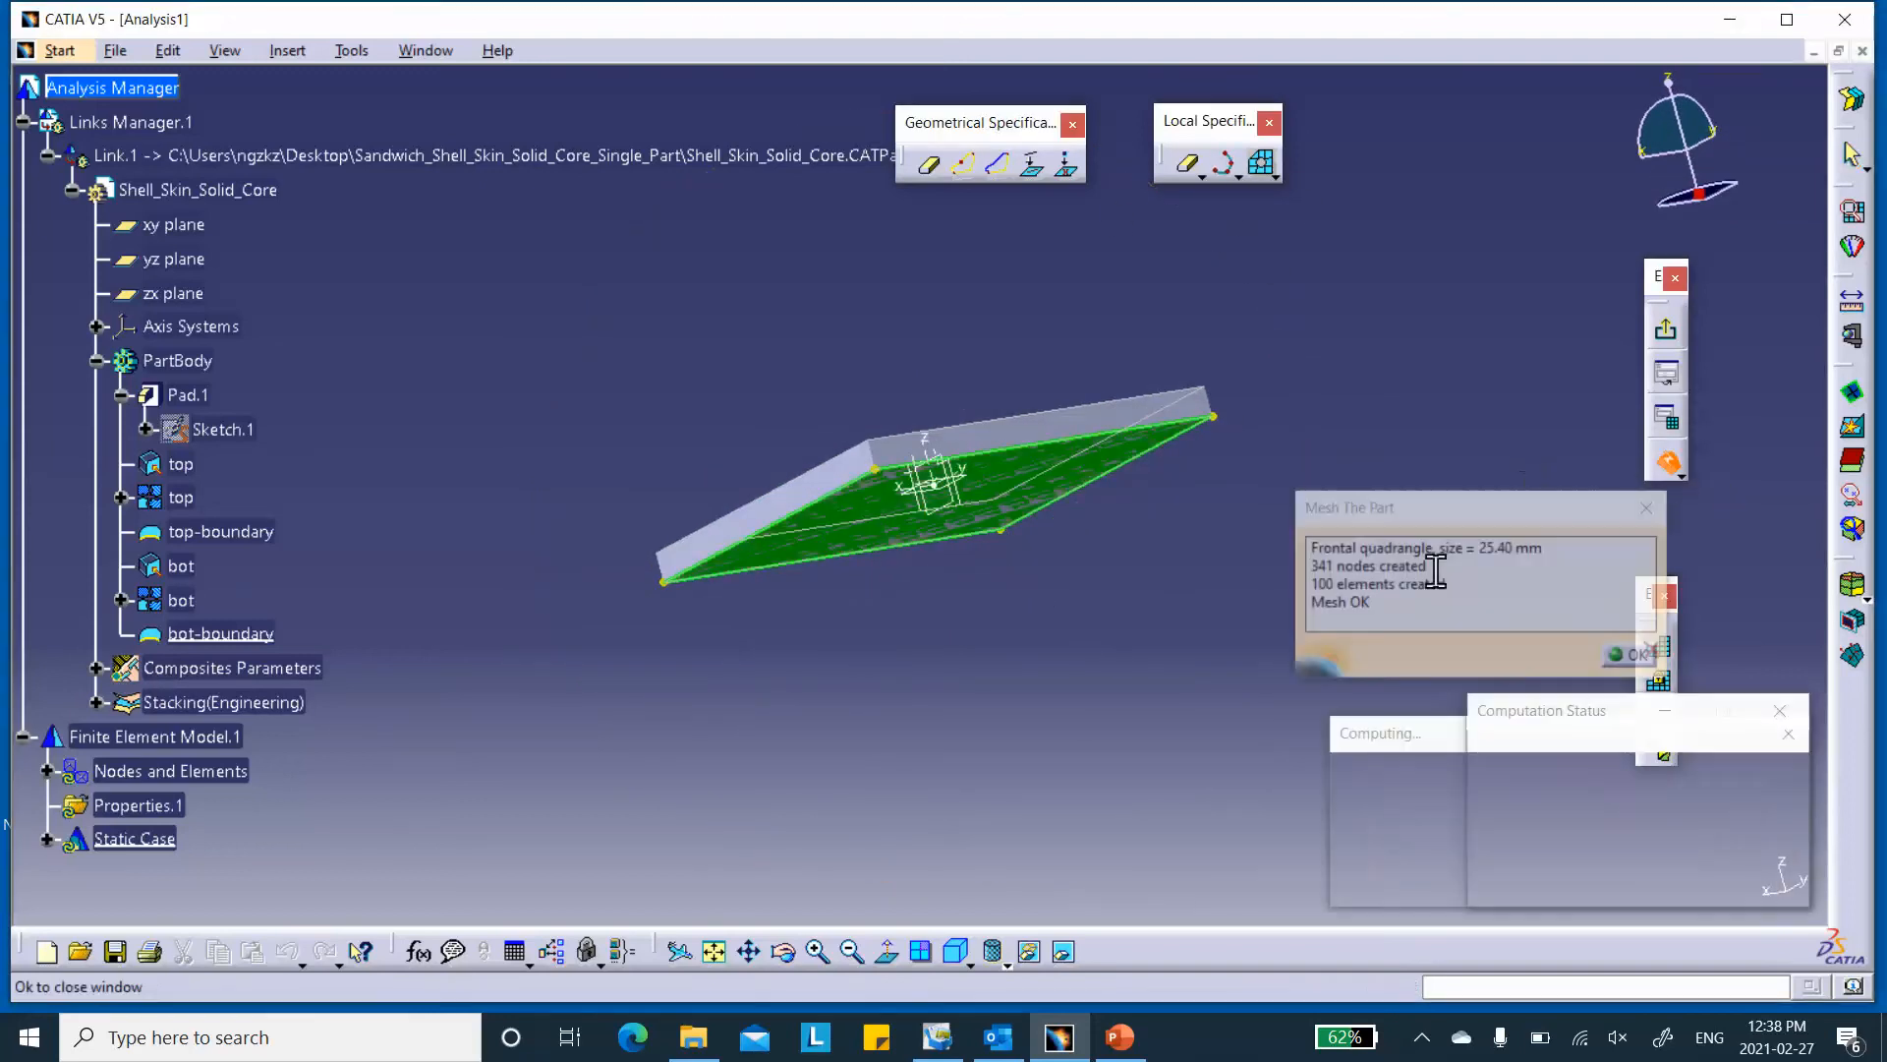
left_click(1634, 656)
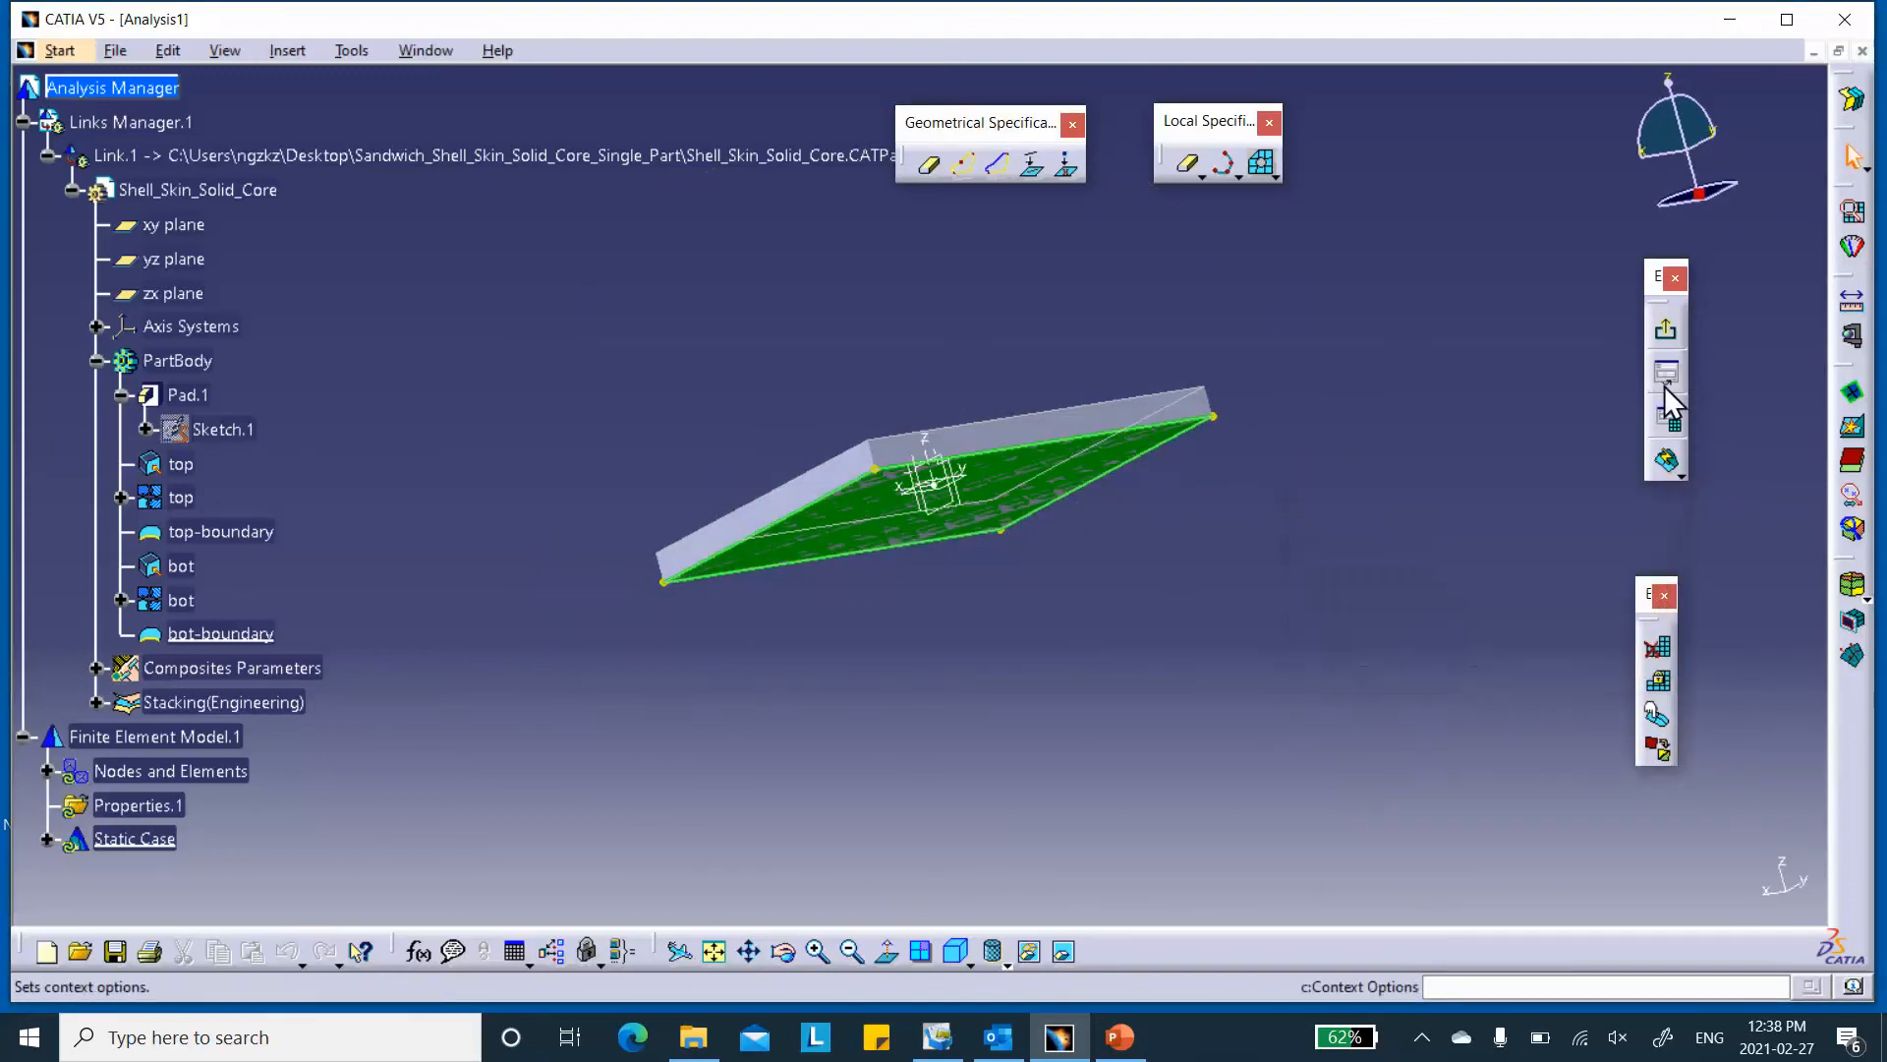
left_click(1665, 329)
- Open Save Management for the analysis document and its linked part
middle_click_drag(1067, 322, 1100, 581)
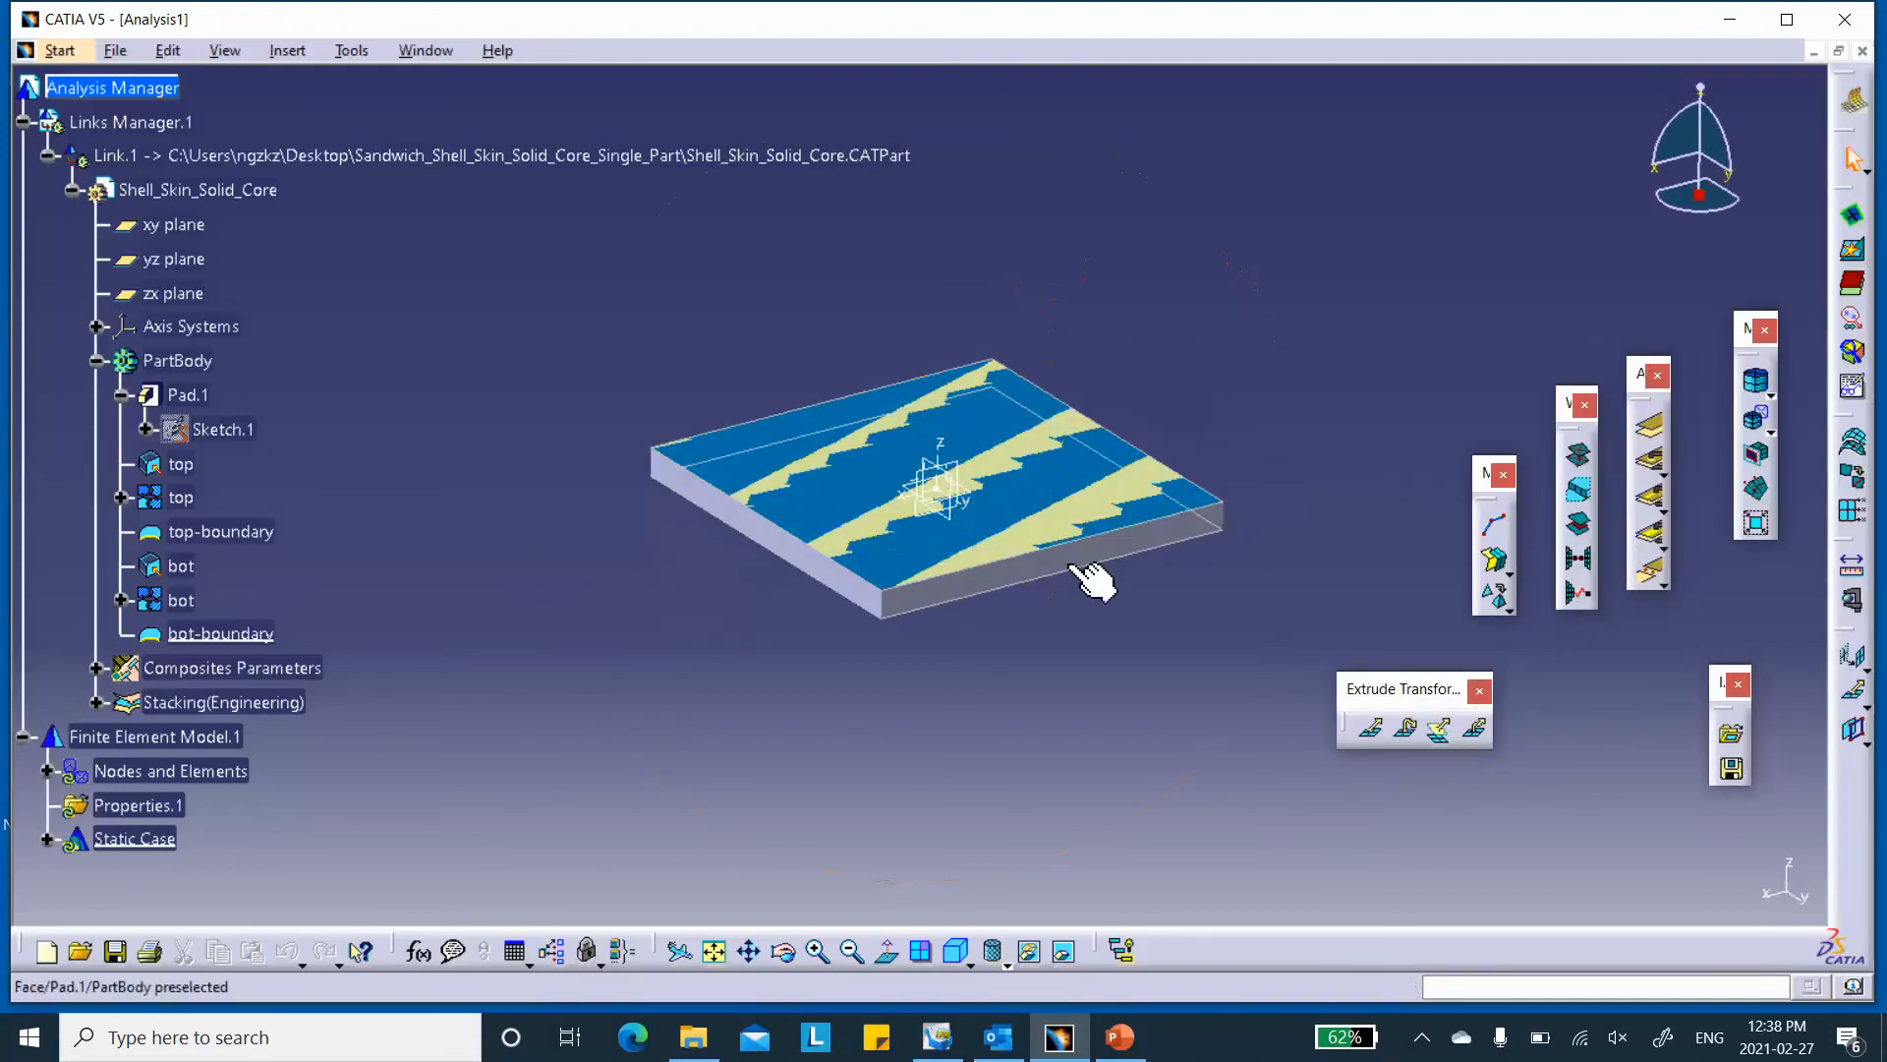
left_click(116, 46)
left_click(197, 295)
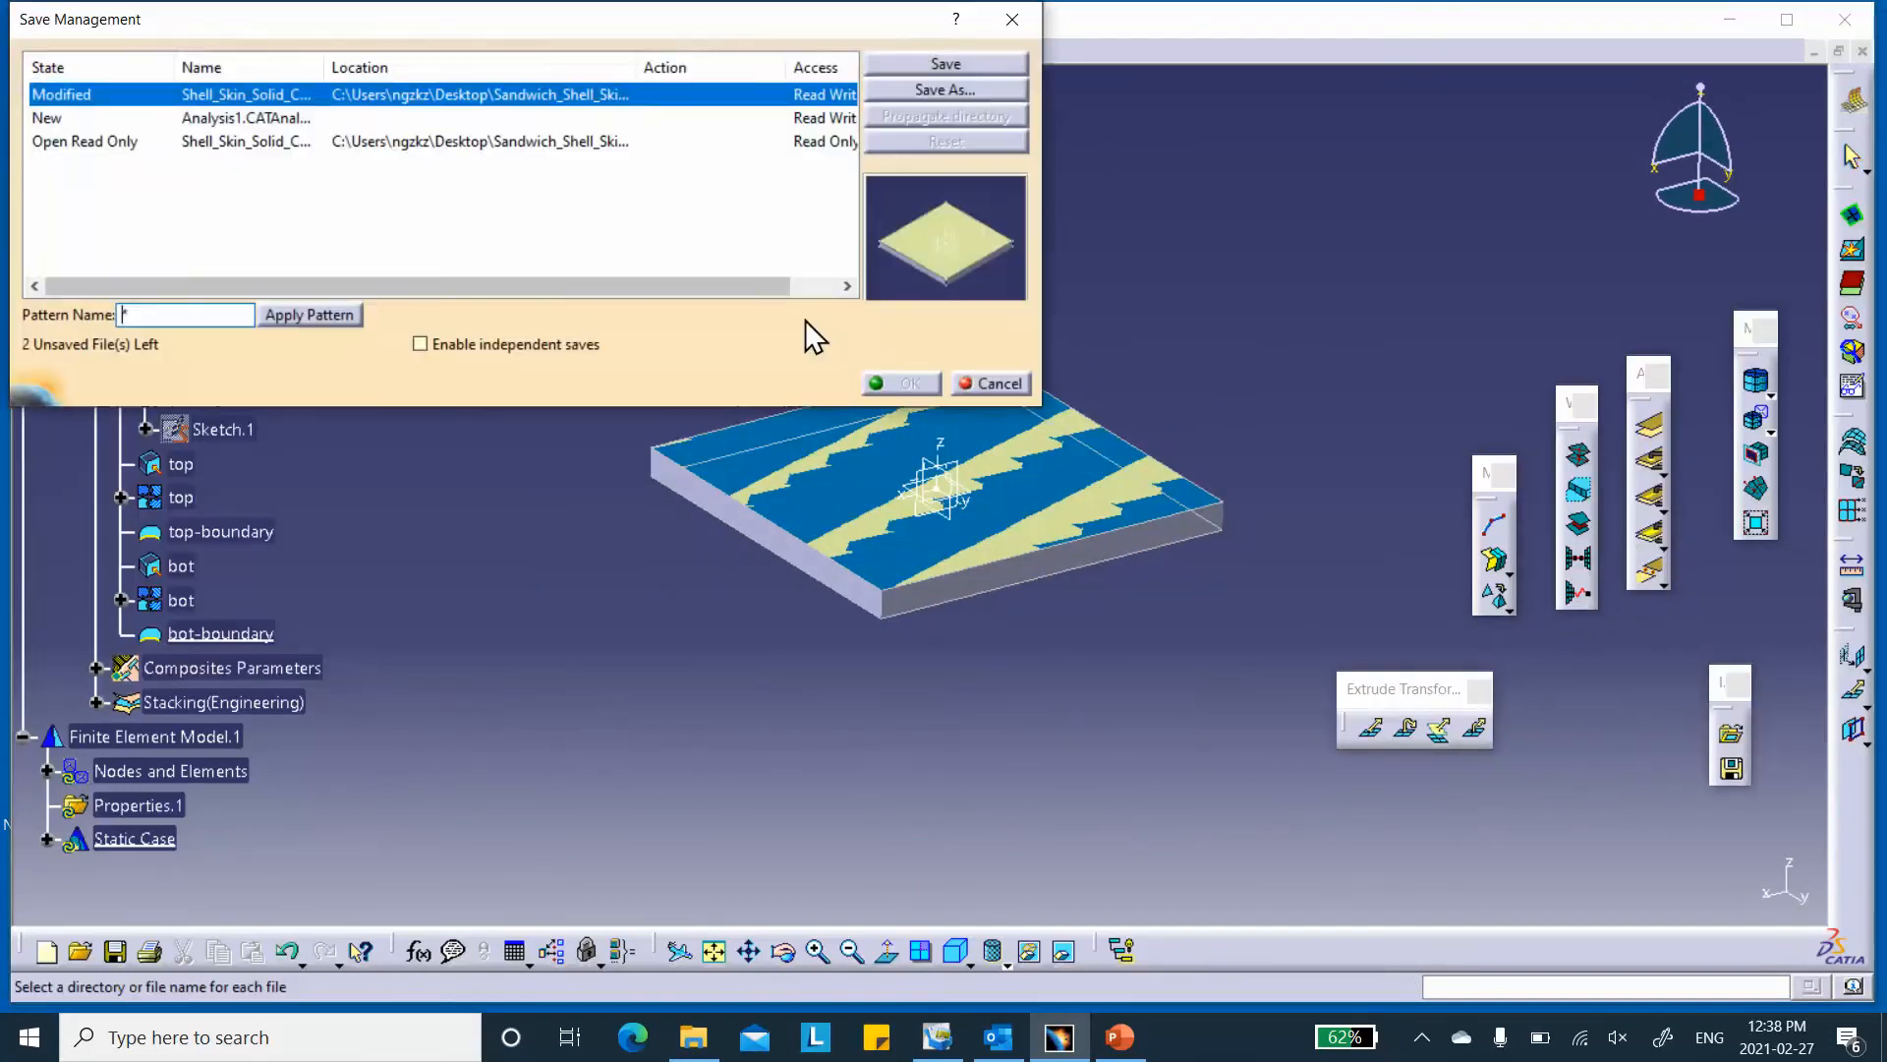
left_click(933, 95)
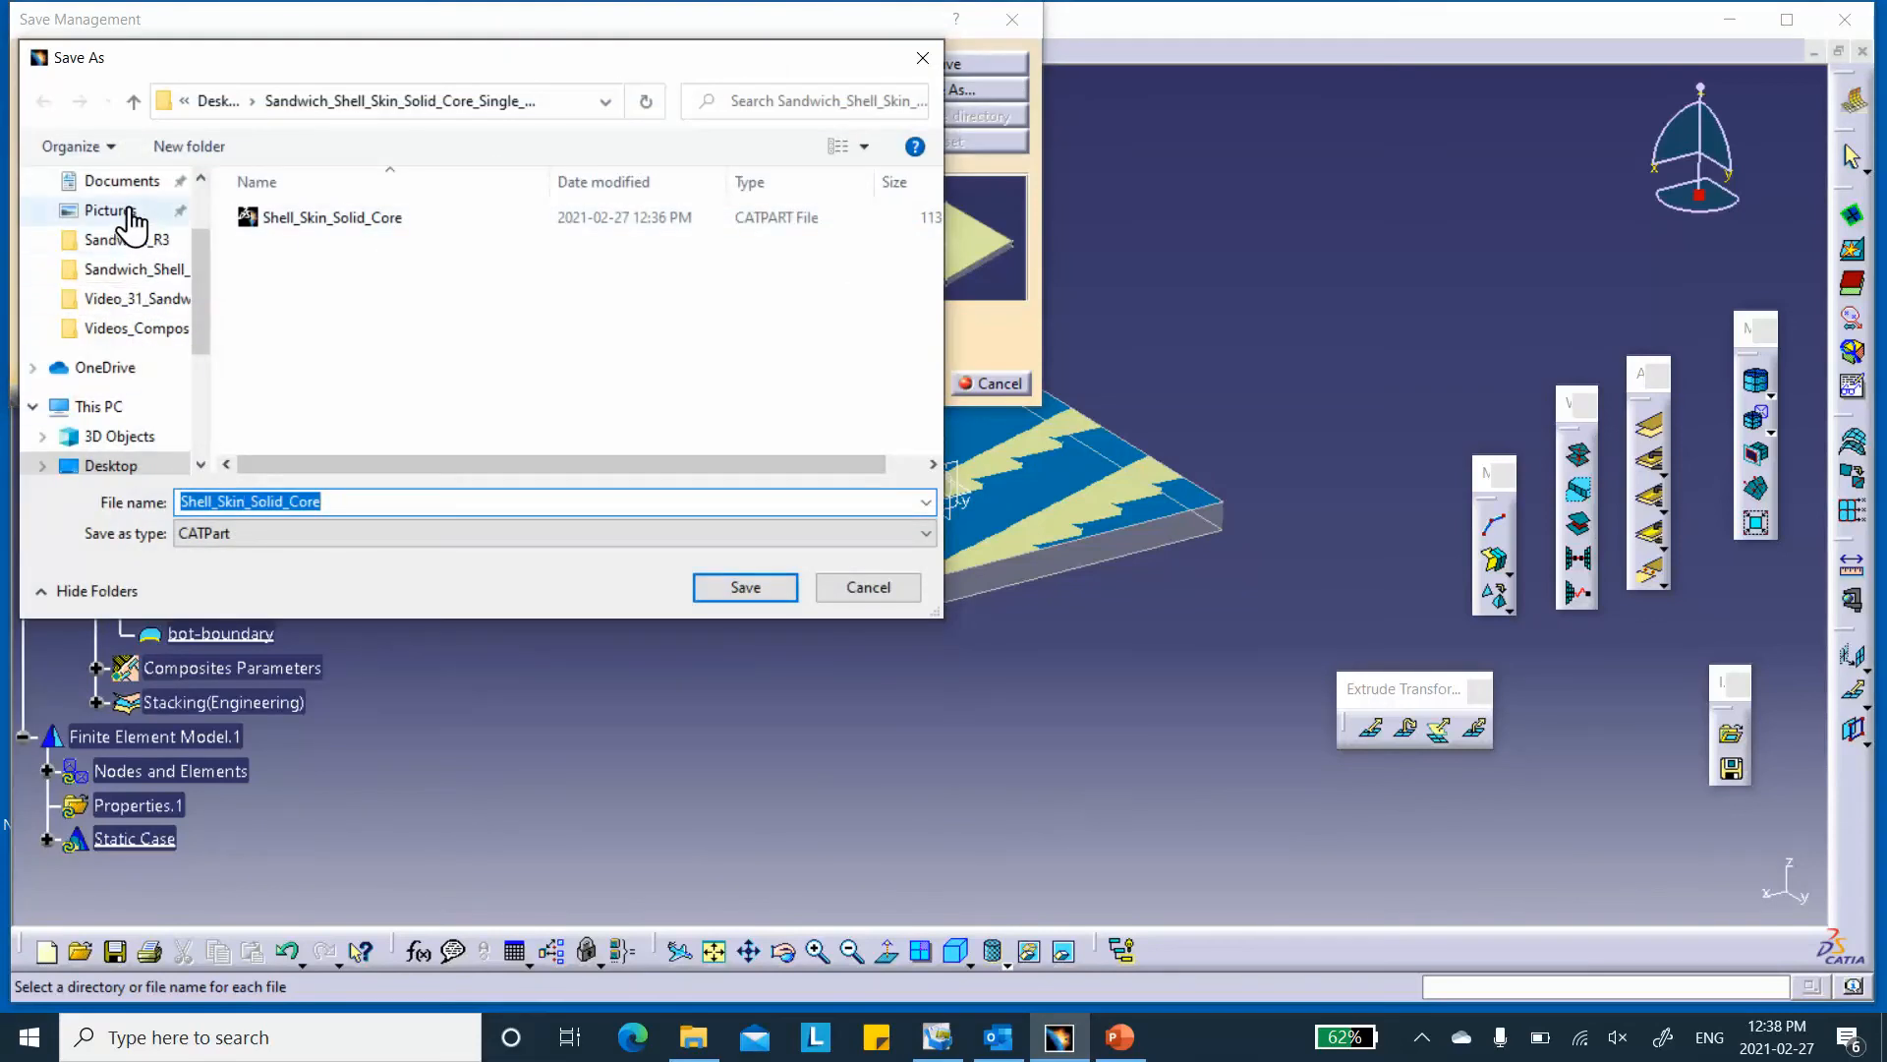
scroll(196, 236, "up", 2)
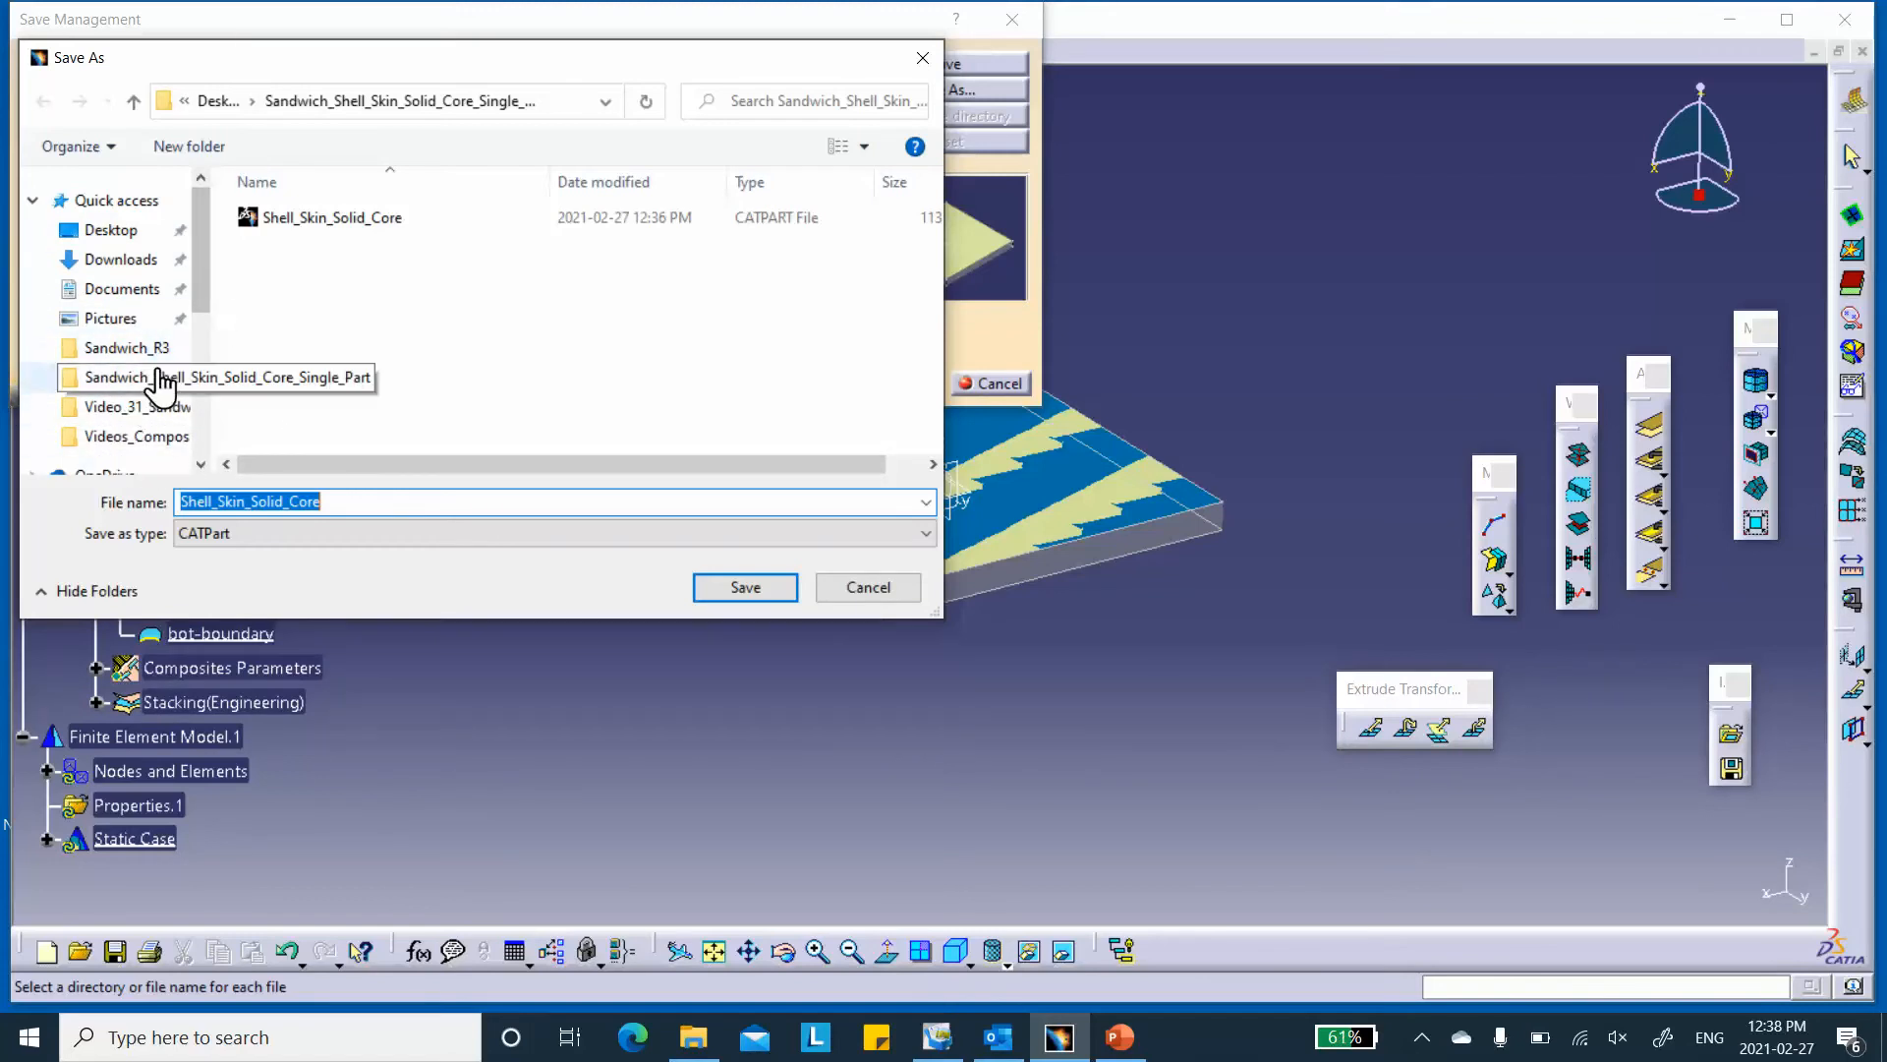
left_click(160, 380)
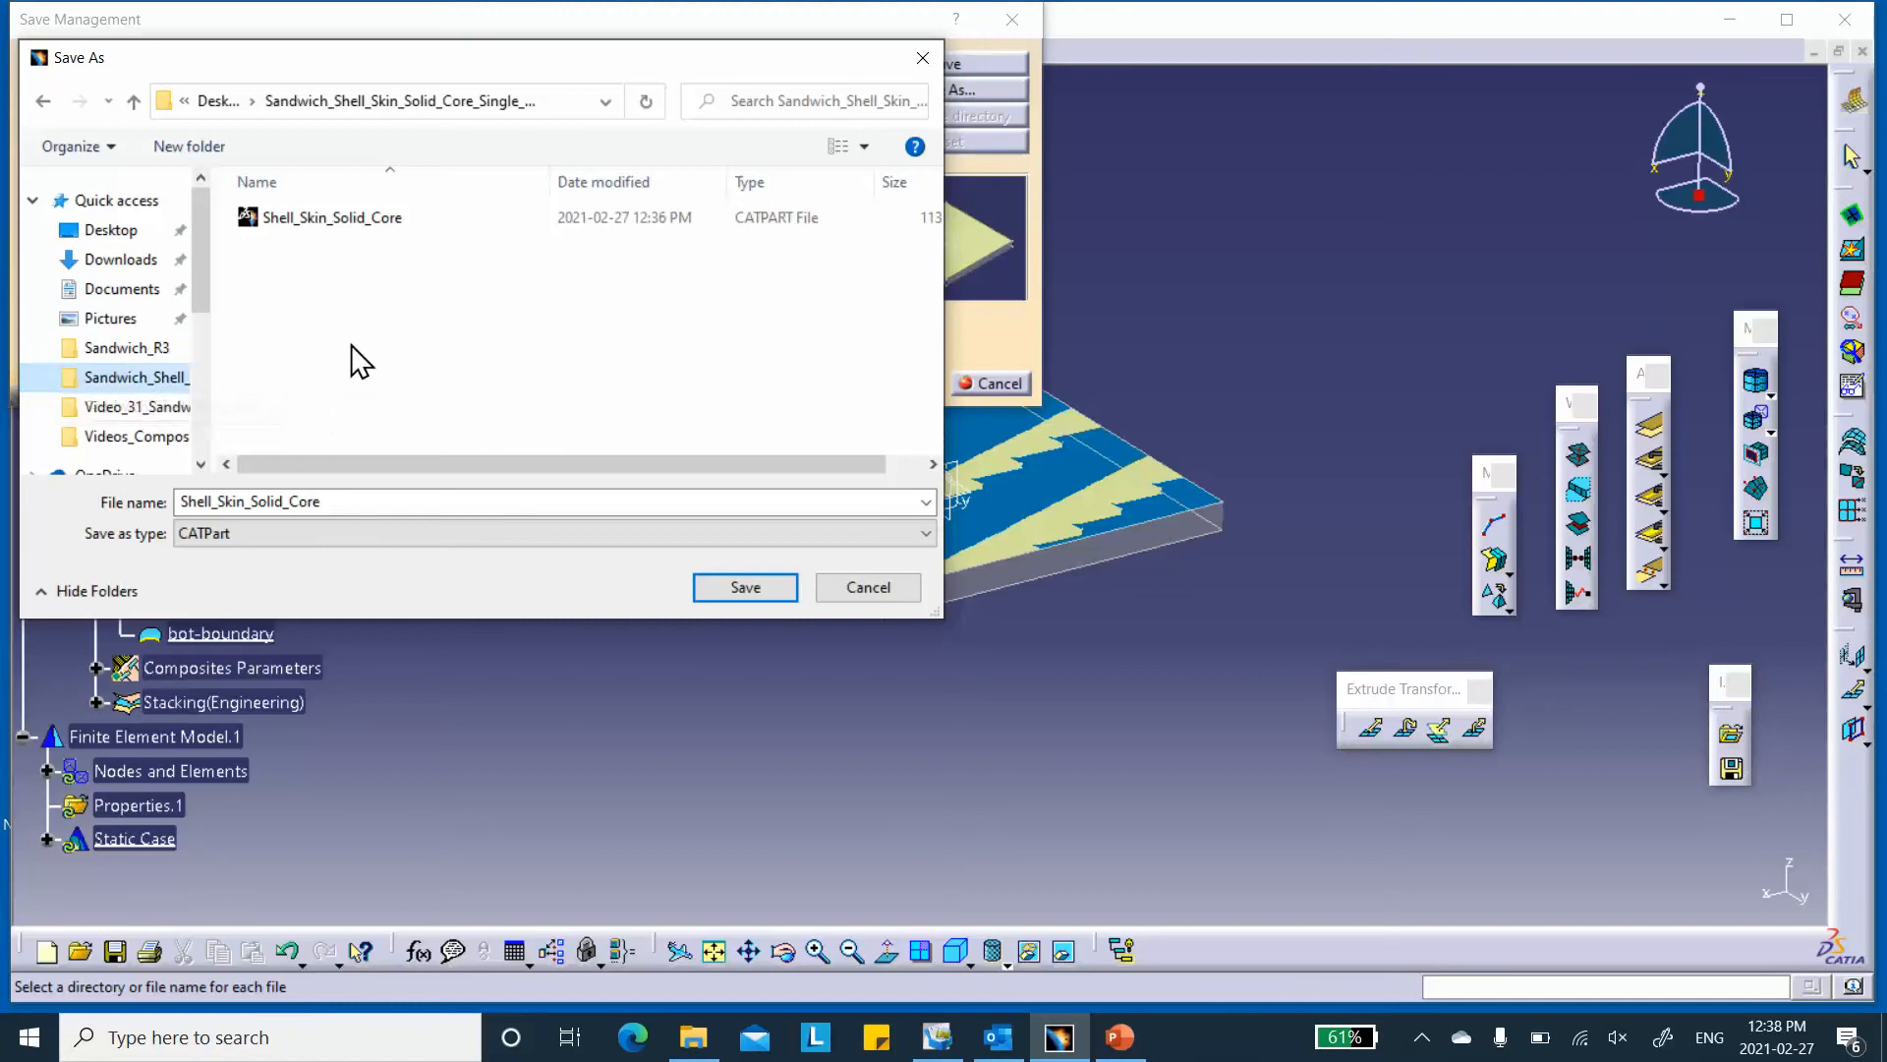
left_click(865, 588)
- Save the new analysis document as Shell_Skin_Solid_Core_Analysis1 in the part's folder and complete the save management
left_click(254, 118)
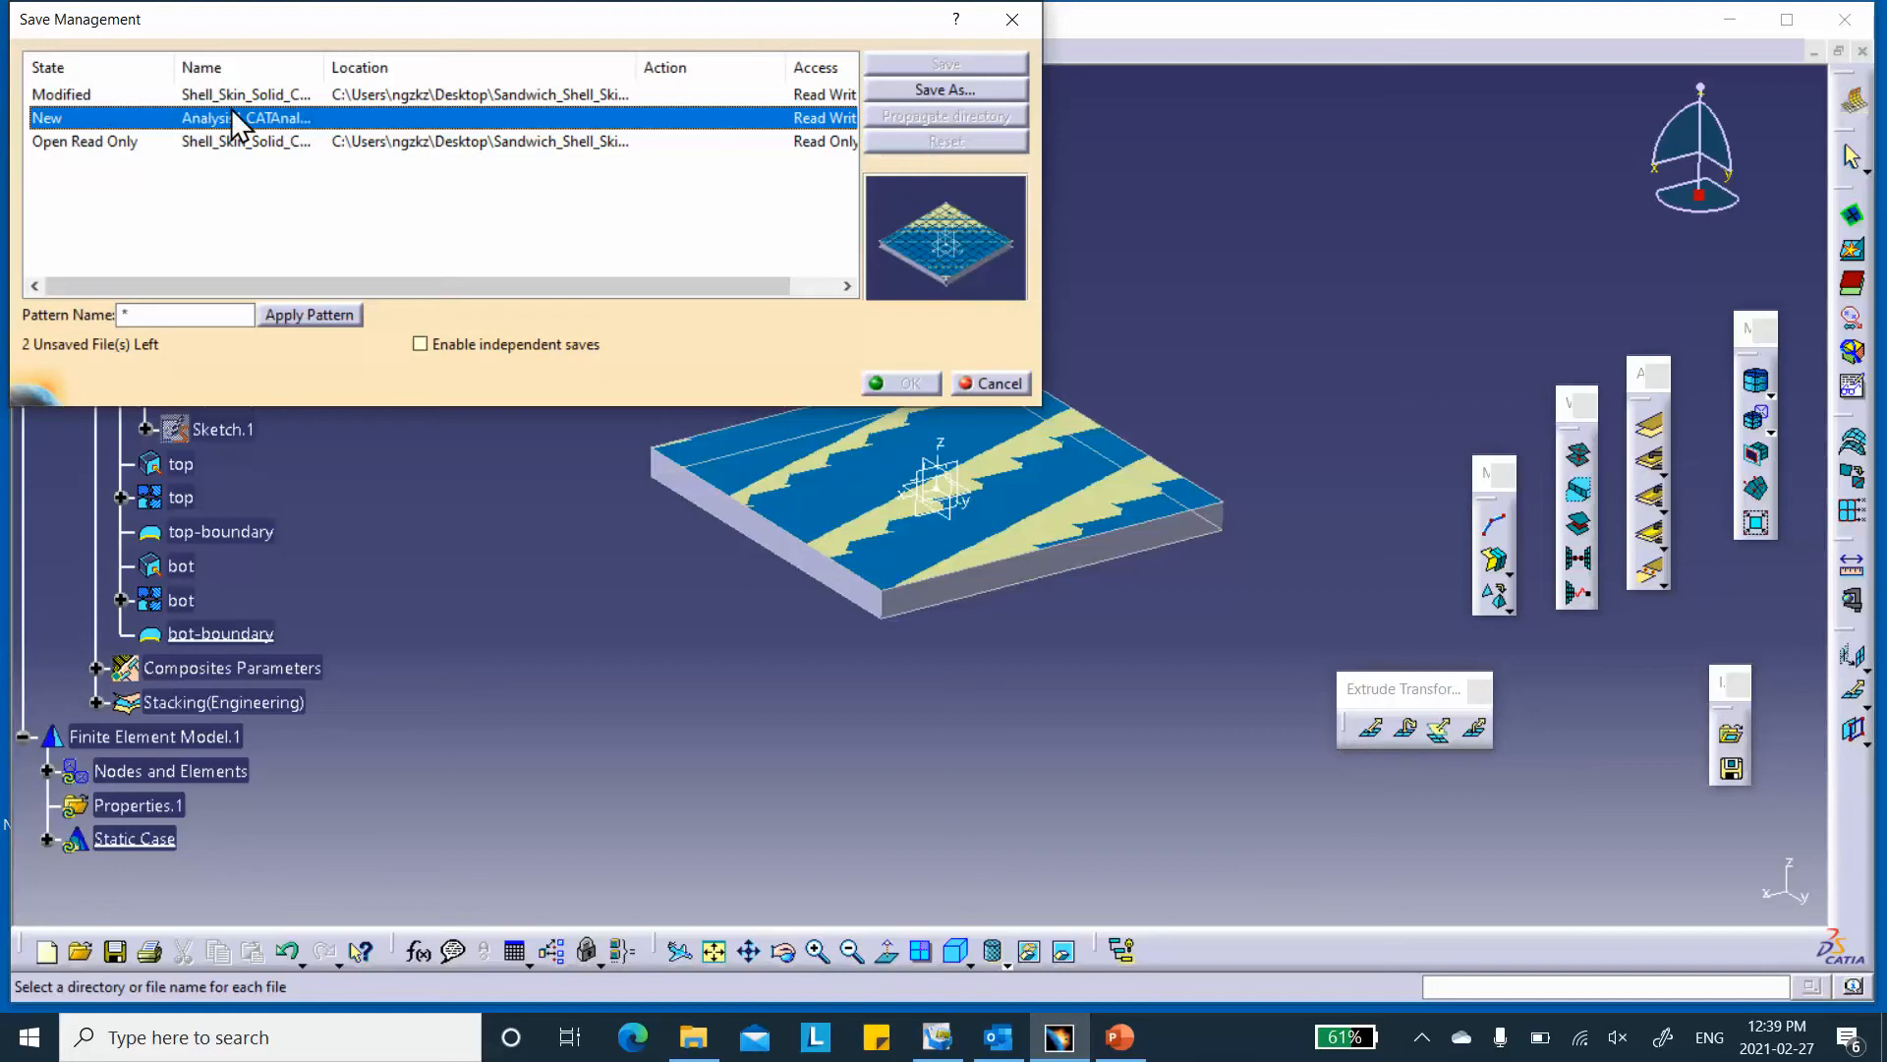
left_click(949, 89)
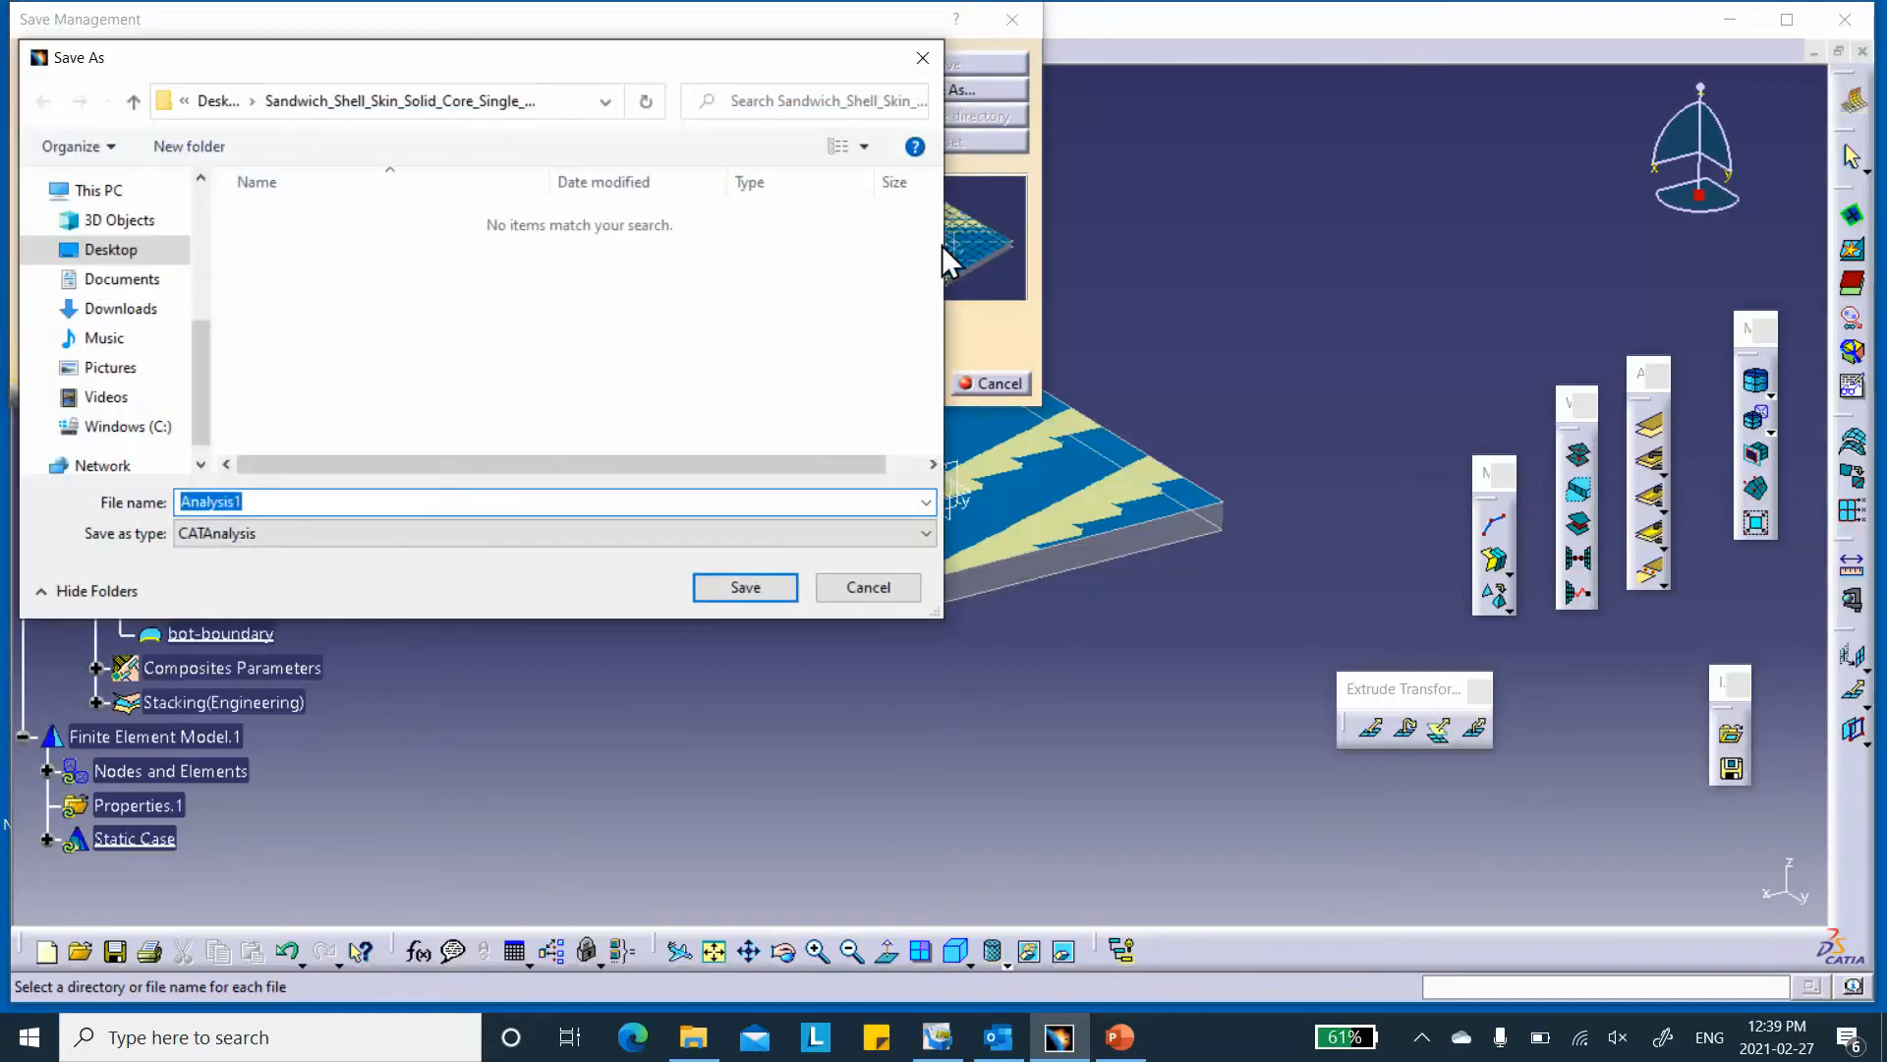
left_click(183, 504)
type("Shell_Skin_Solid_Core_")
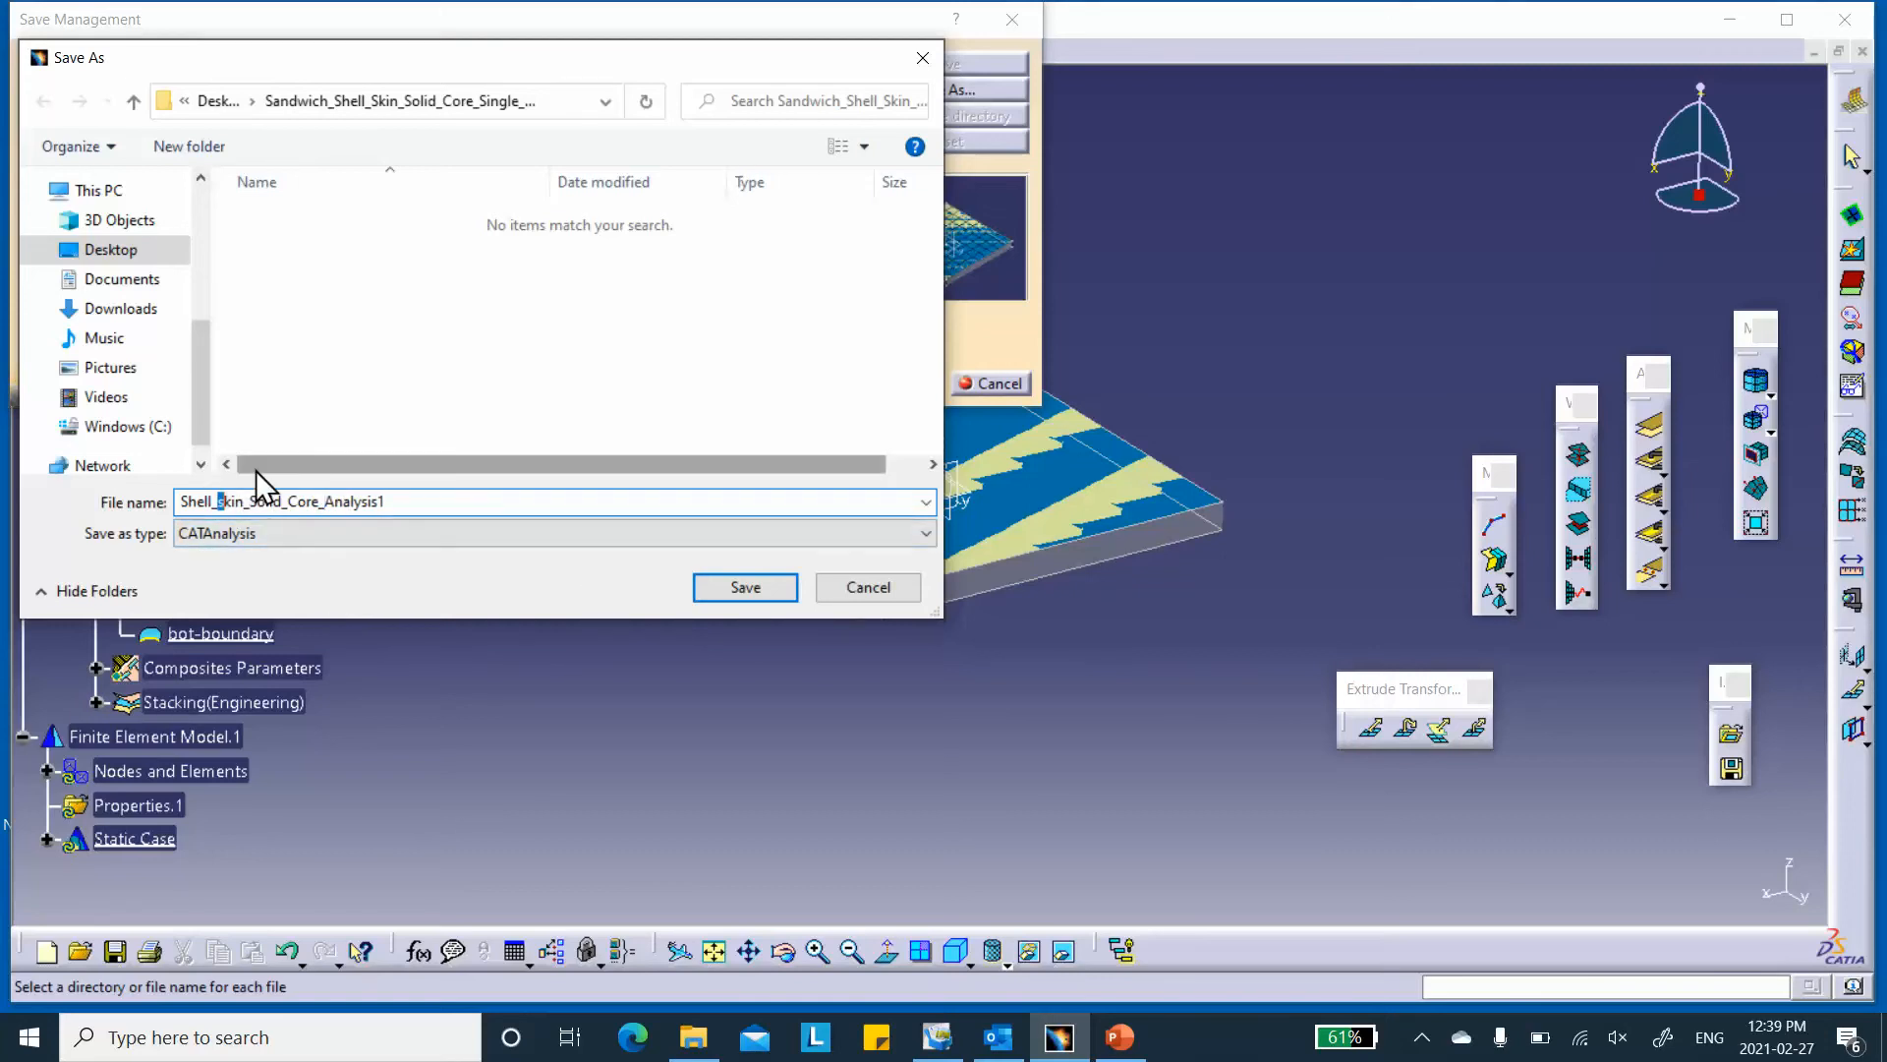
left_click(744, 586)
left_click(901, 388)
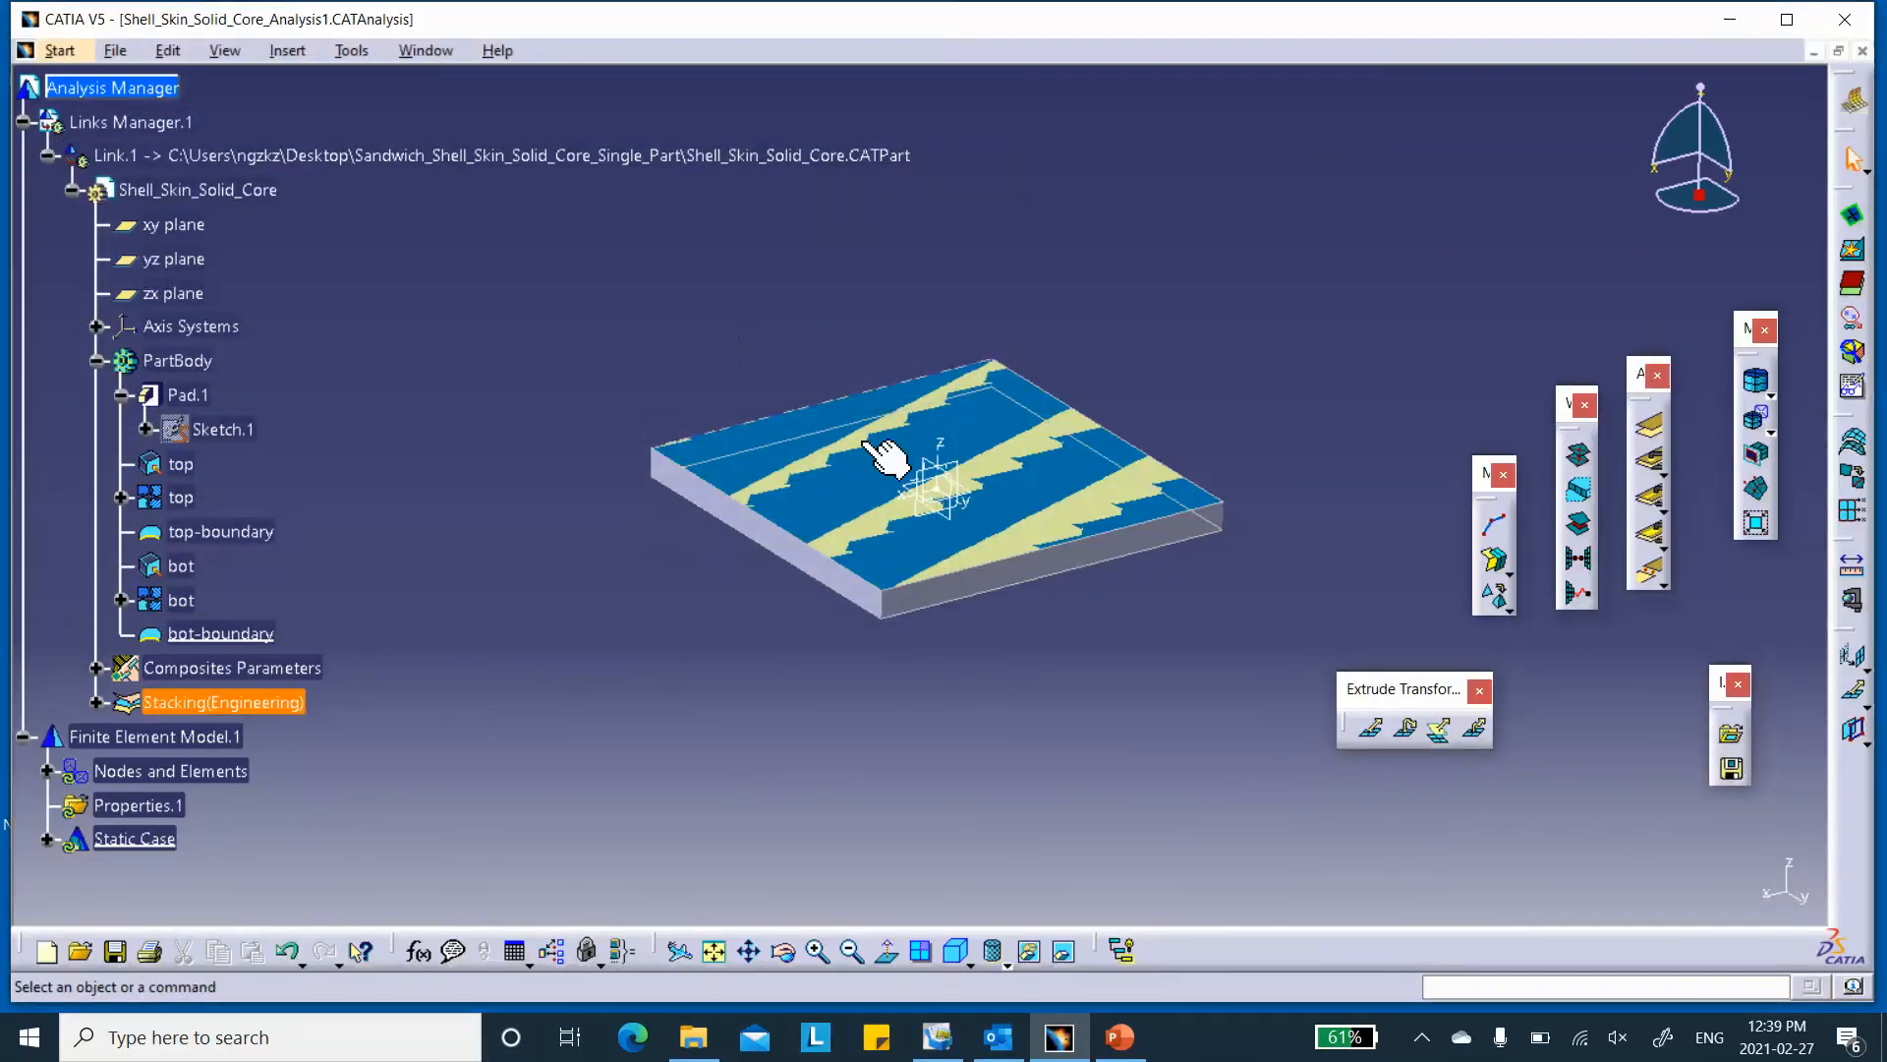
- Switch to the Generative Structural Analysis workbench and create a mesh visualization of the nodes and elements, accepting the mesh update
left_click(1855, 100)
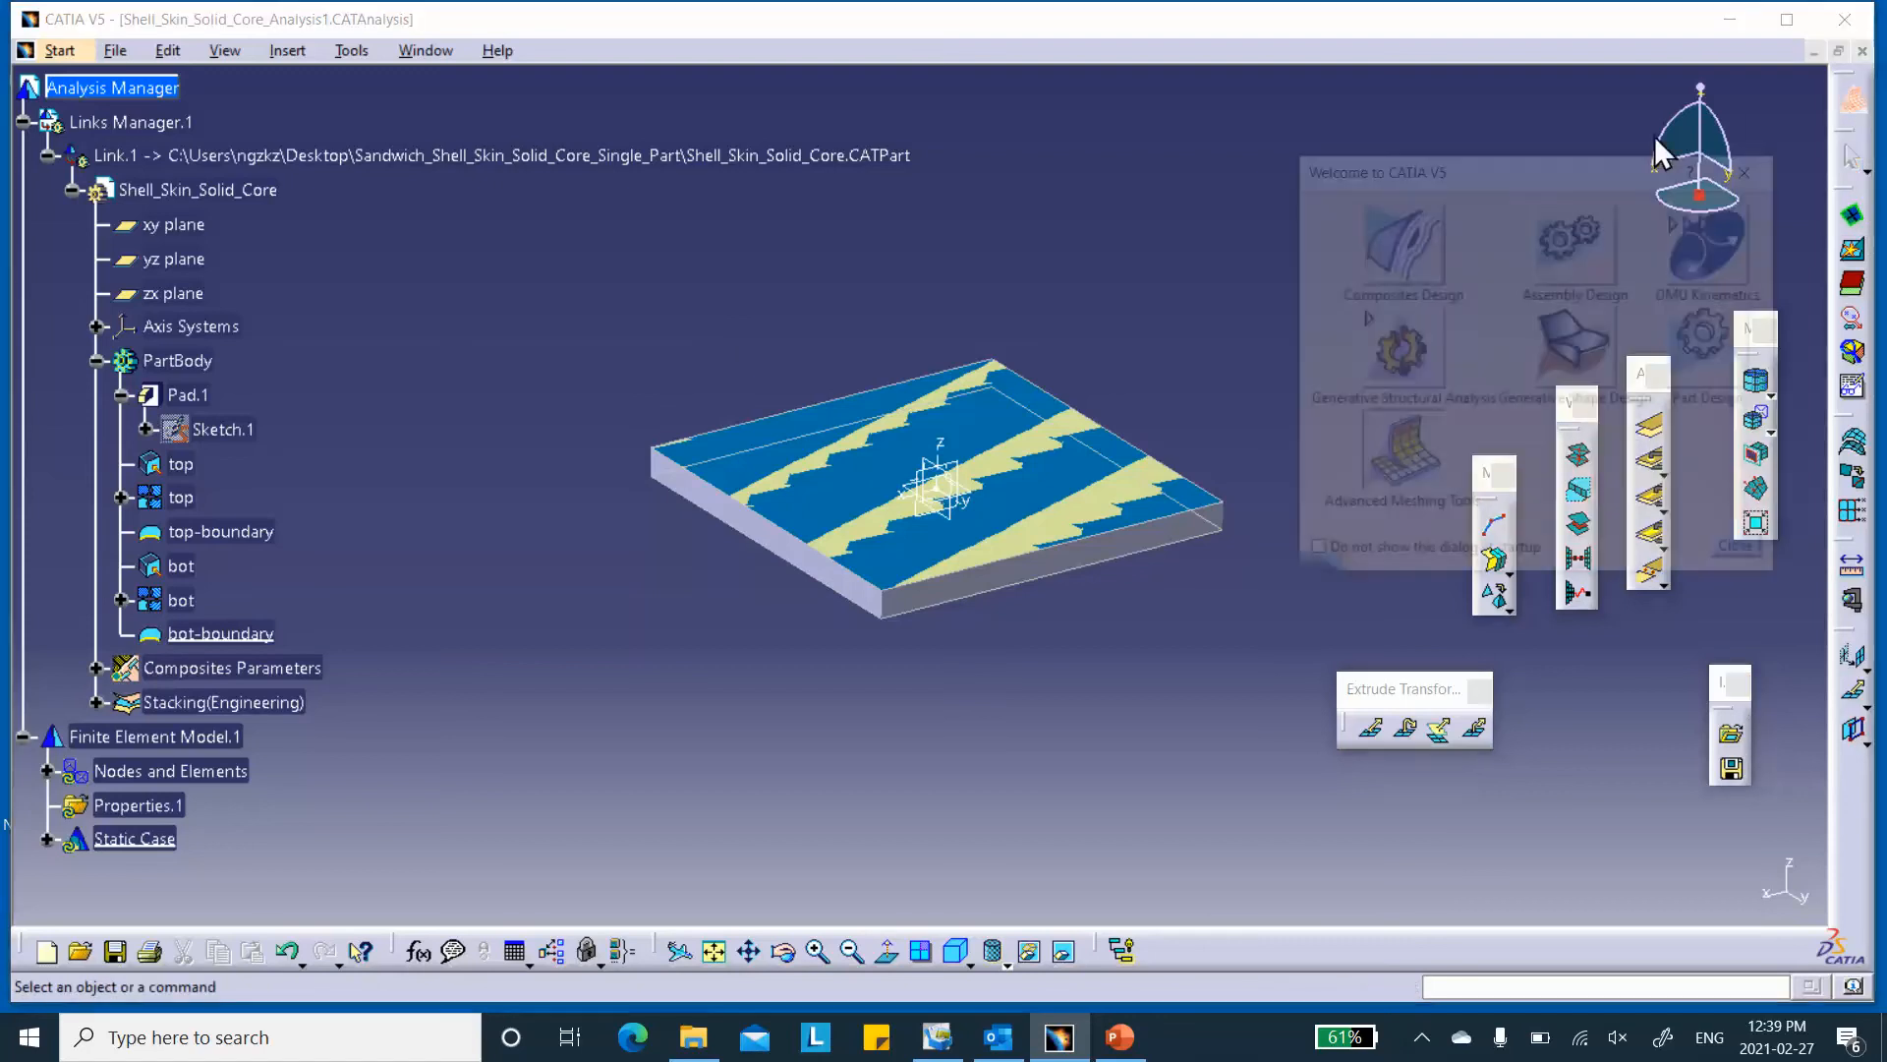
left_click(1402, 350)
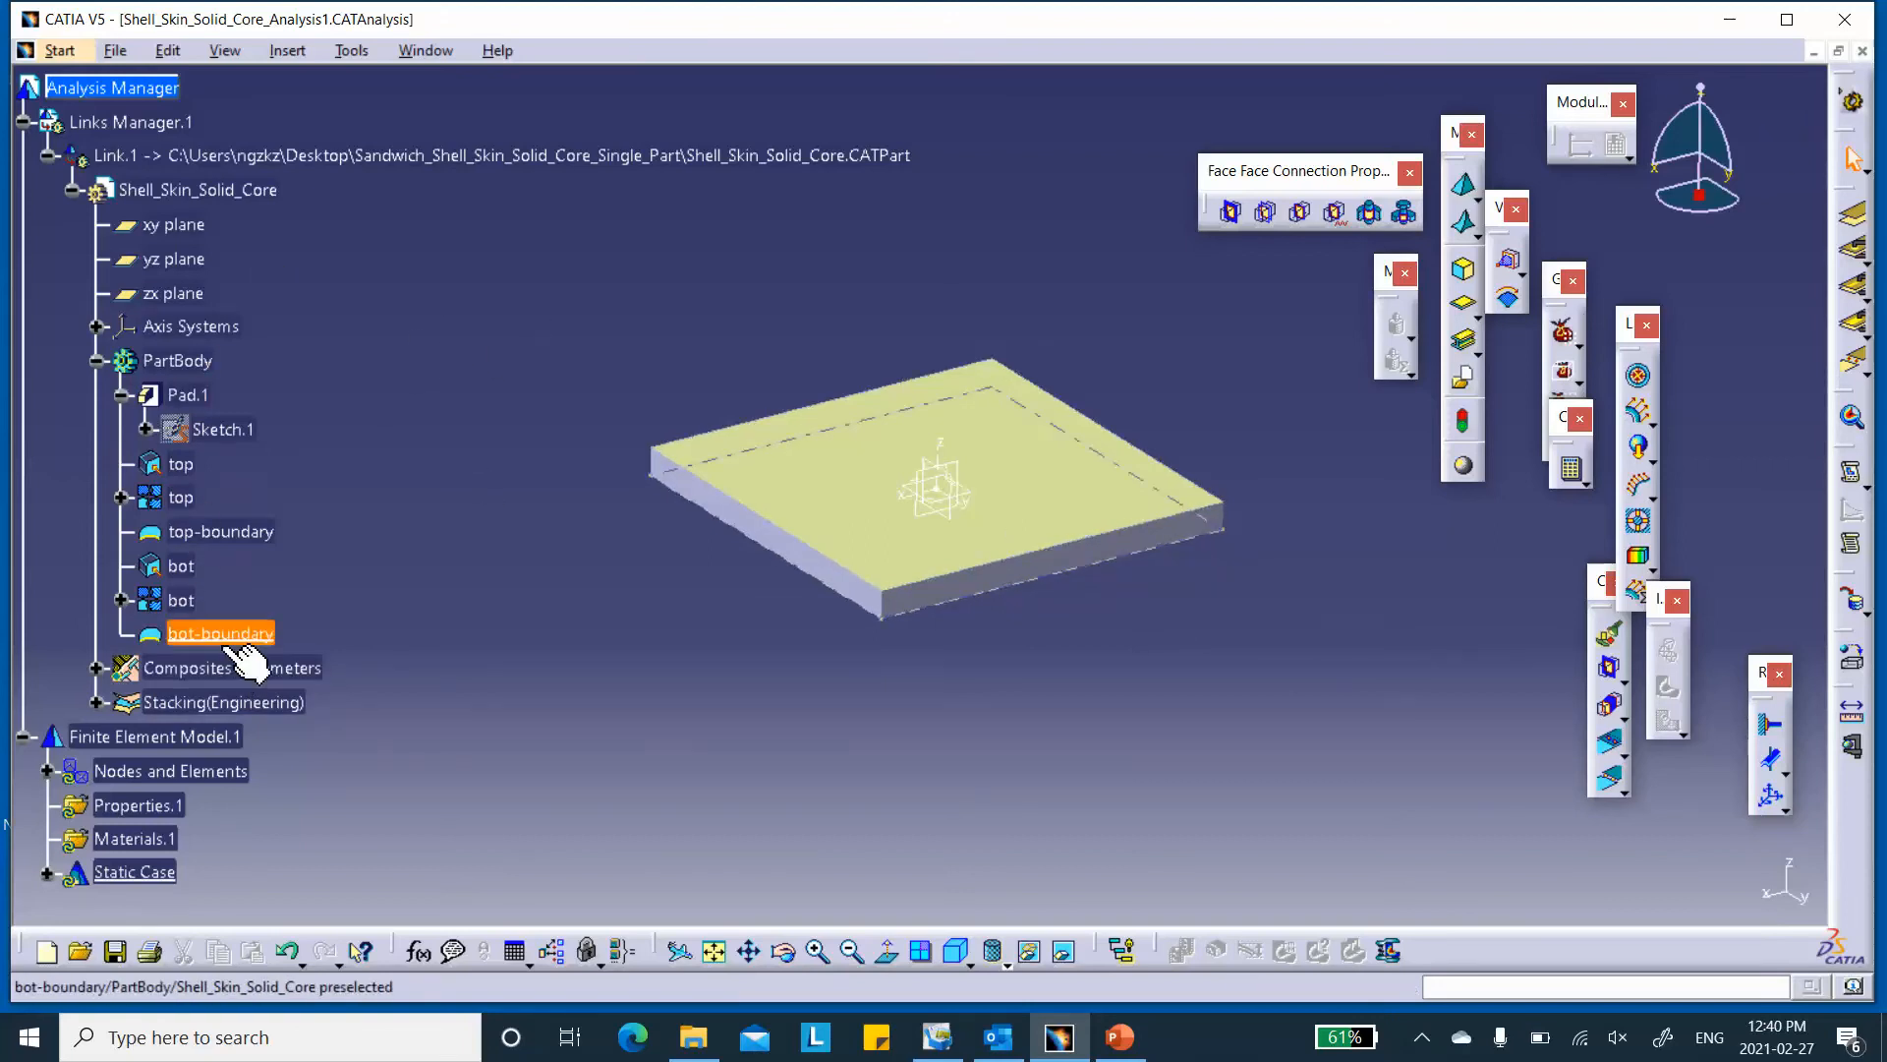
scroll(241, 610, "down", 5)
right_click(169, 507)
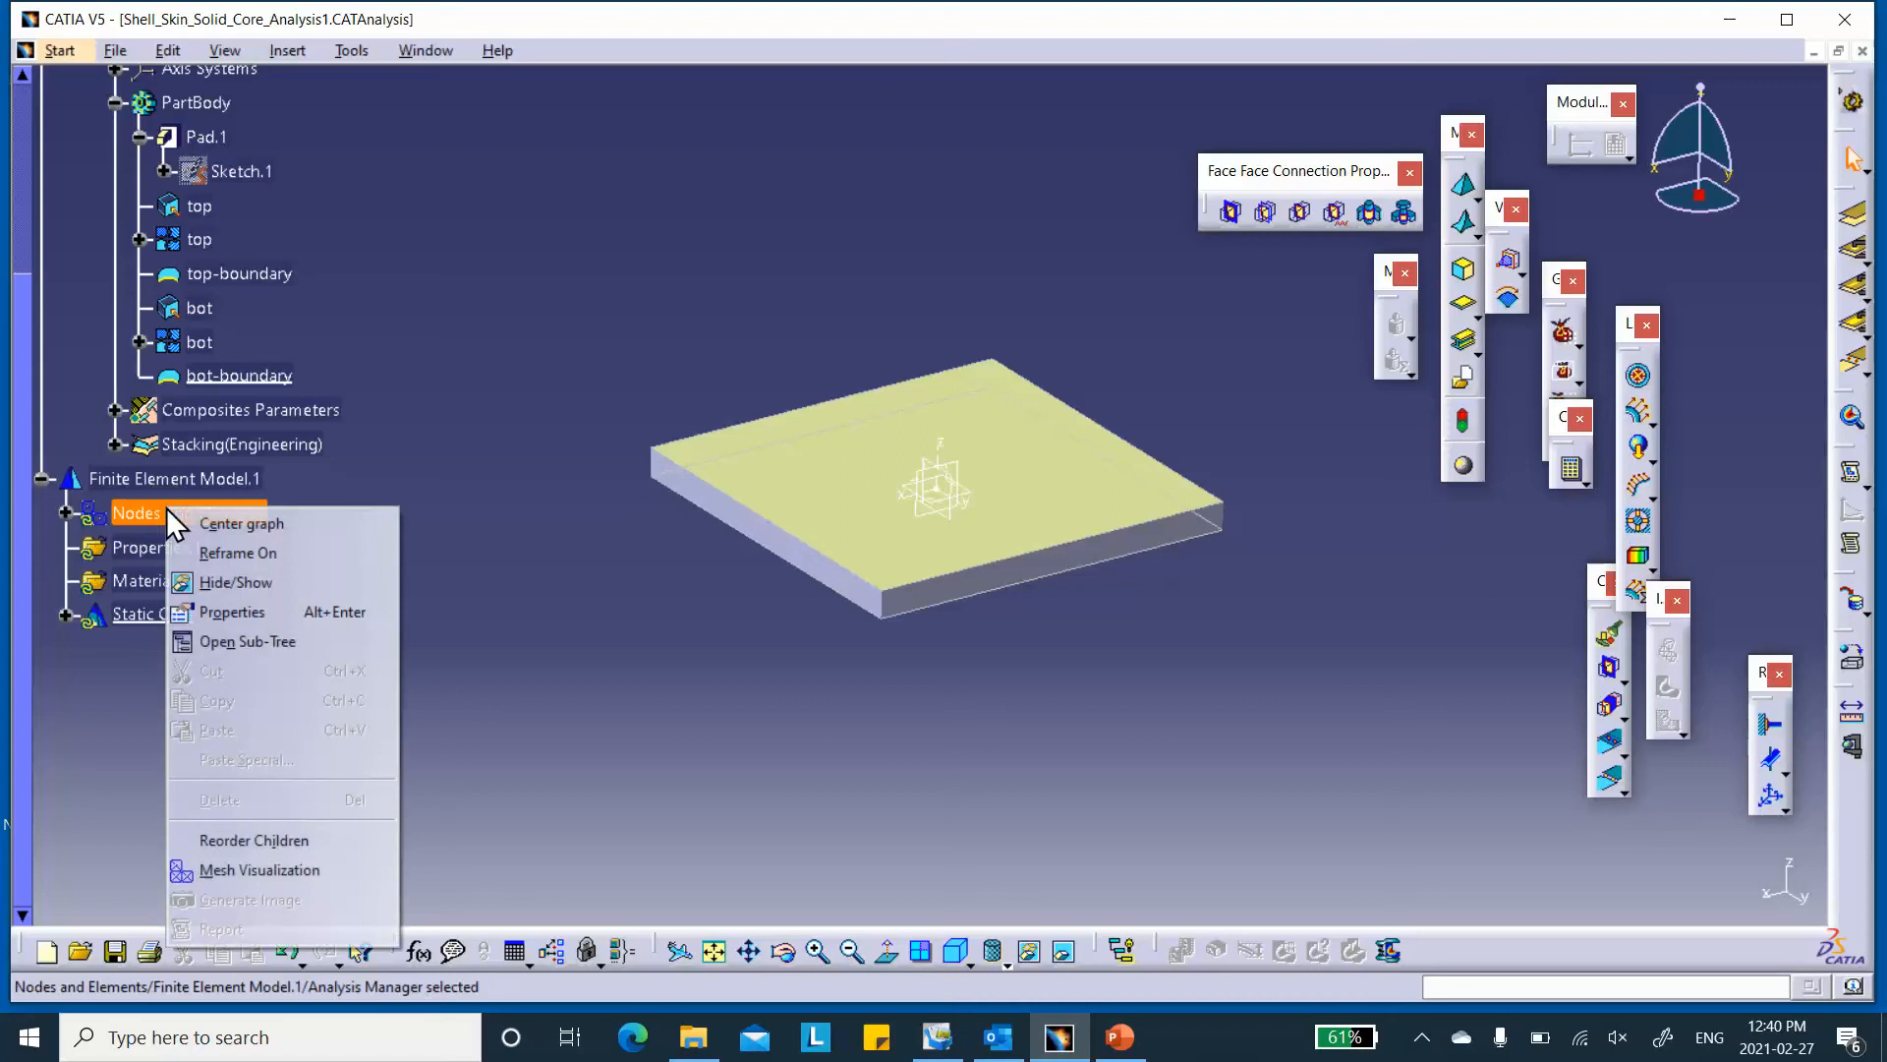
left_click(257, 868)
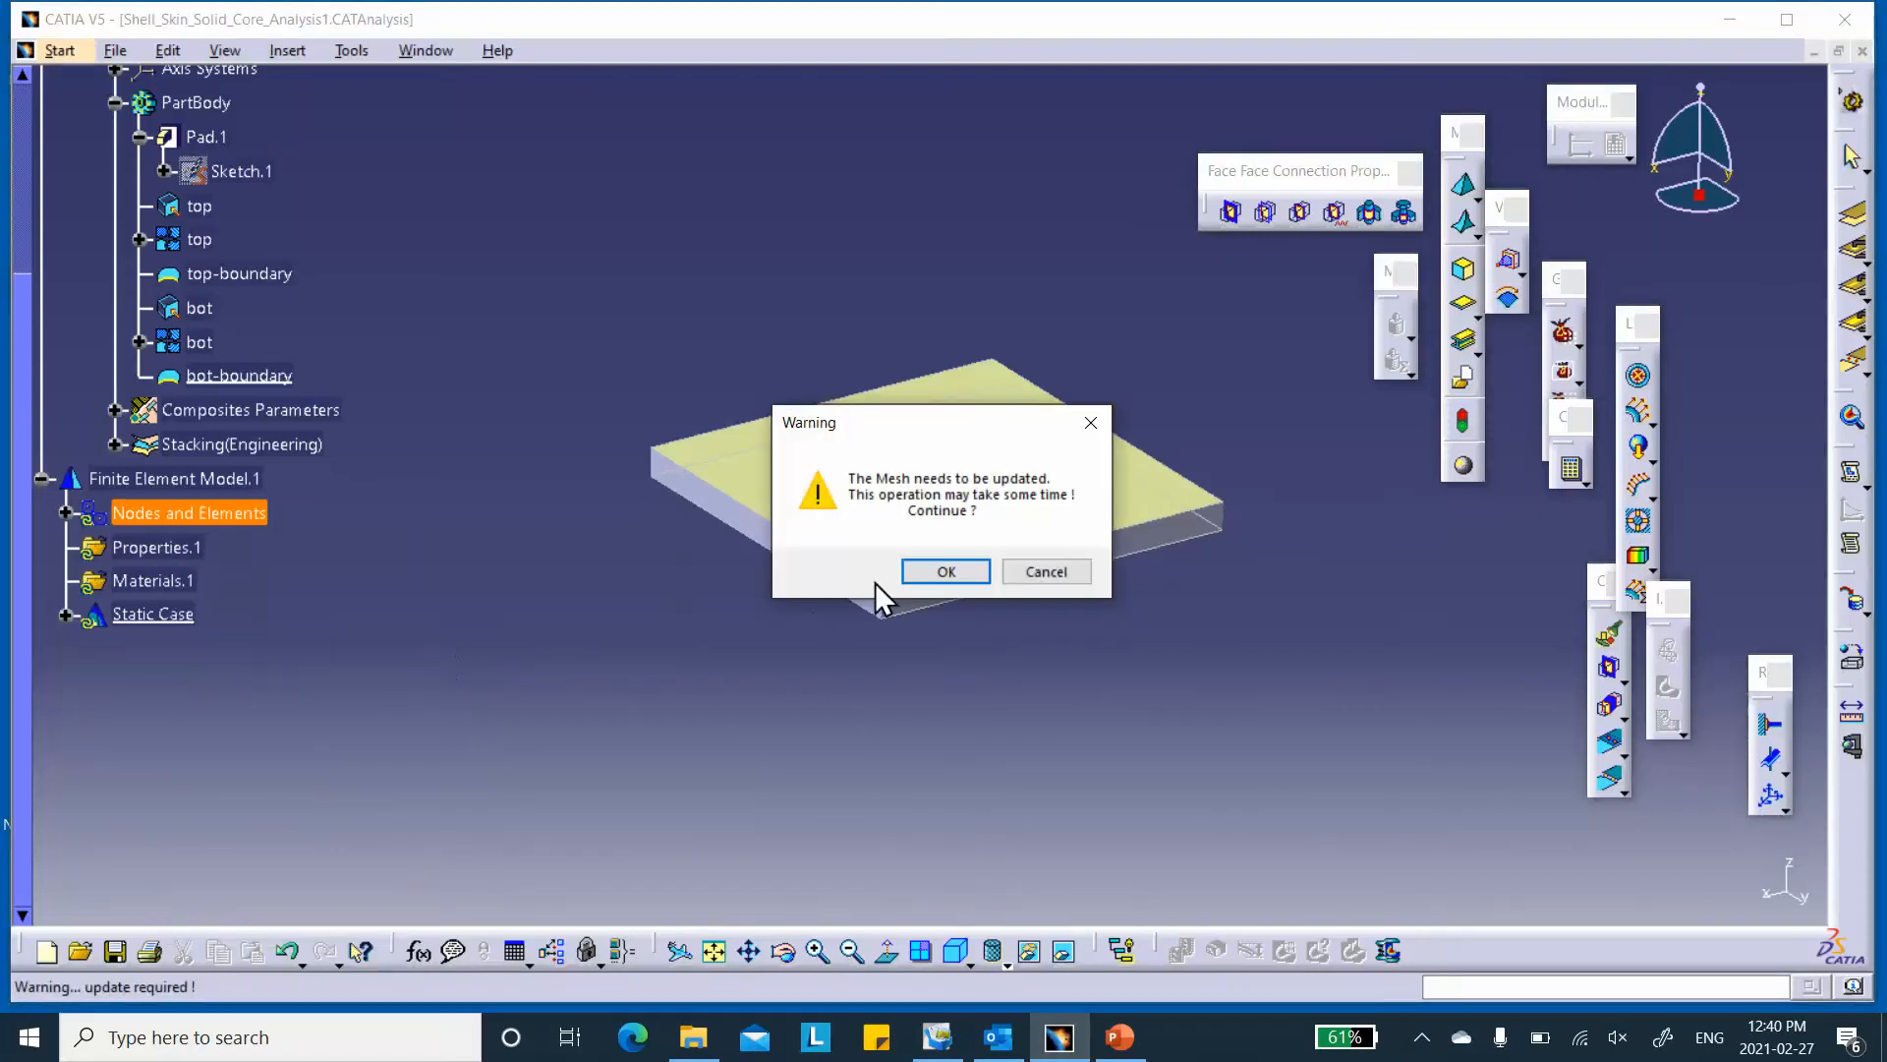
left_click(941, 570)
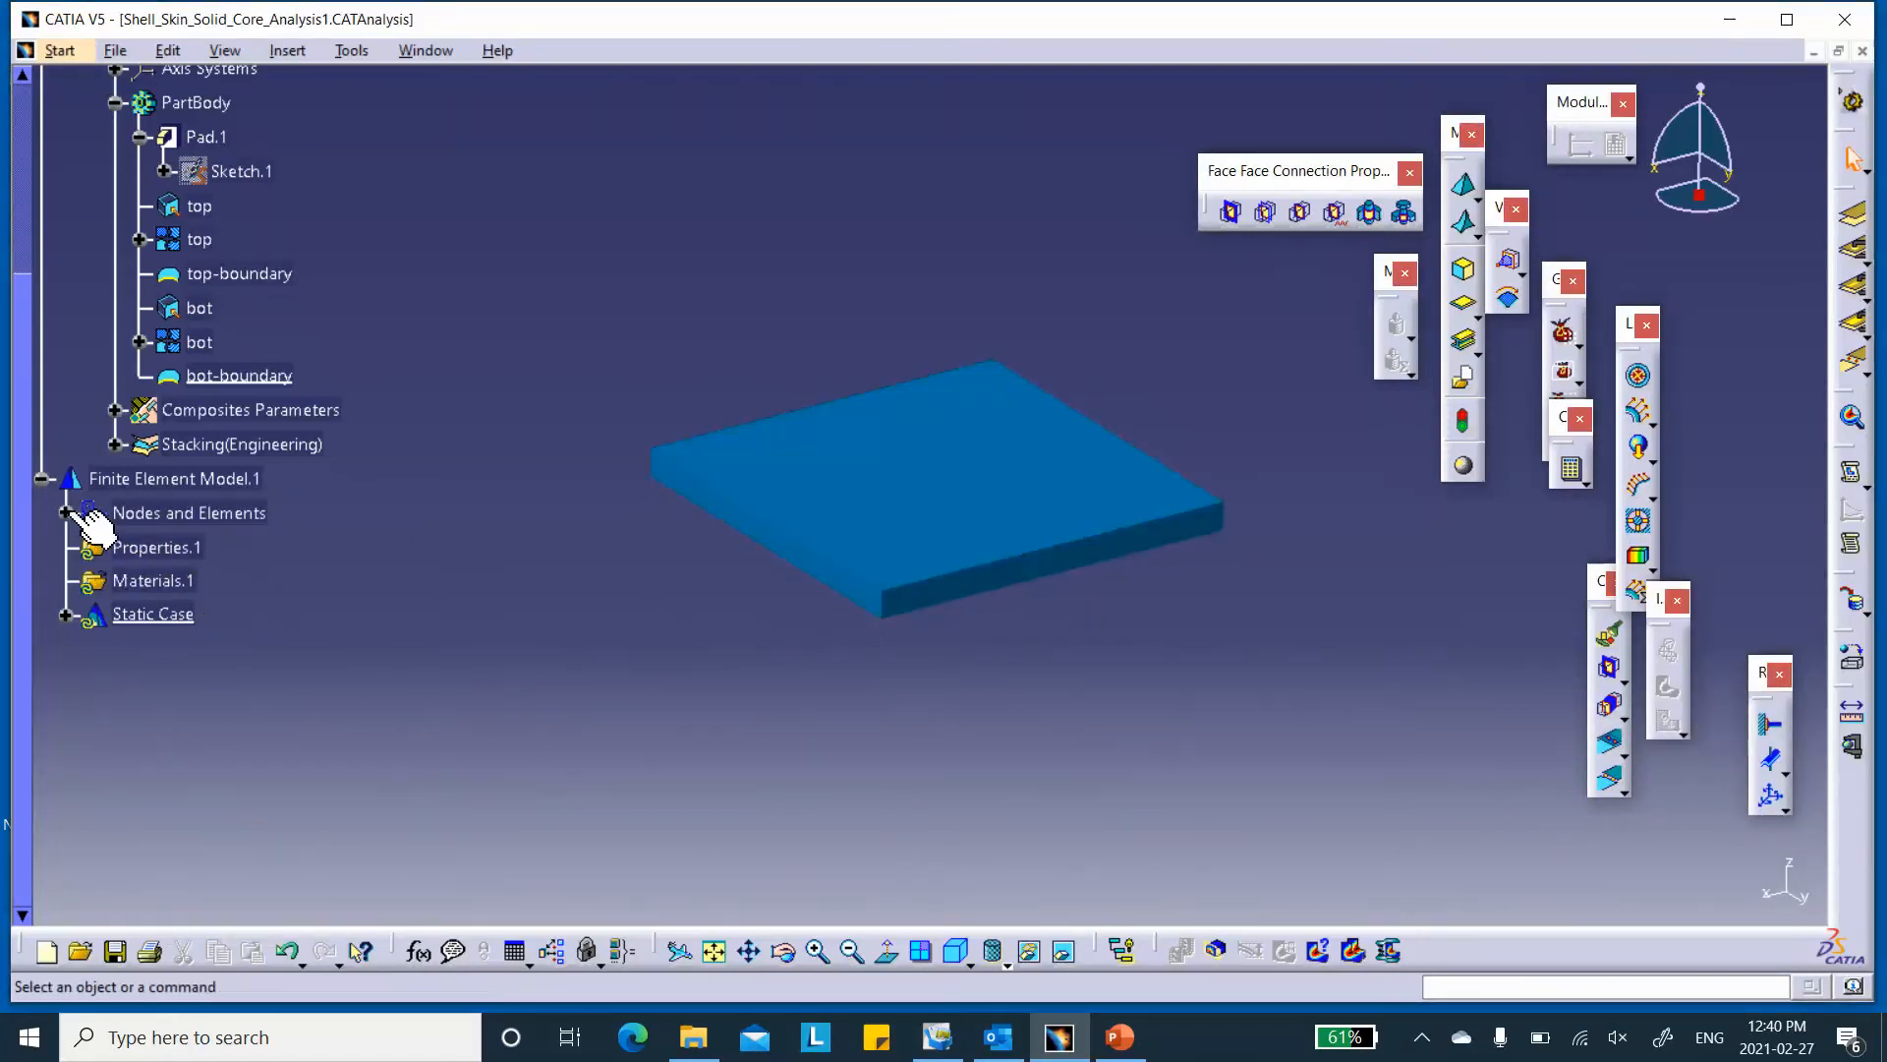
- Change the view's render style to shading with edges so the individual mesh elements are outlined
left_click(970, 956)
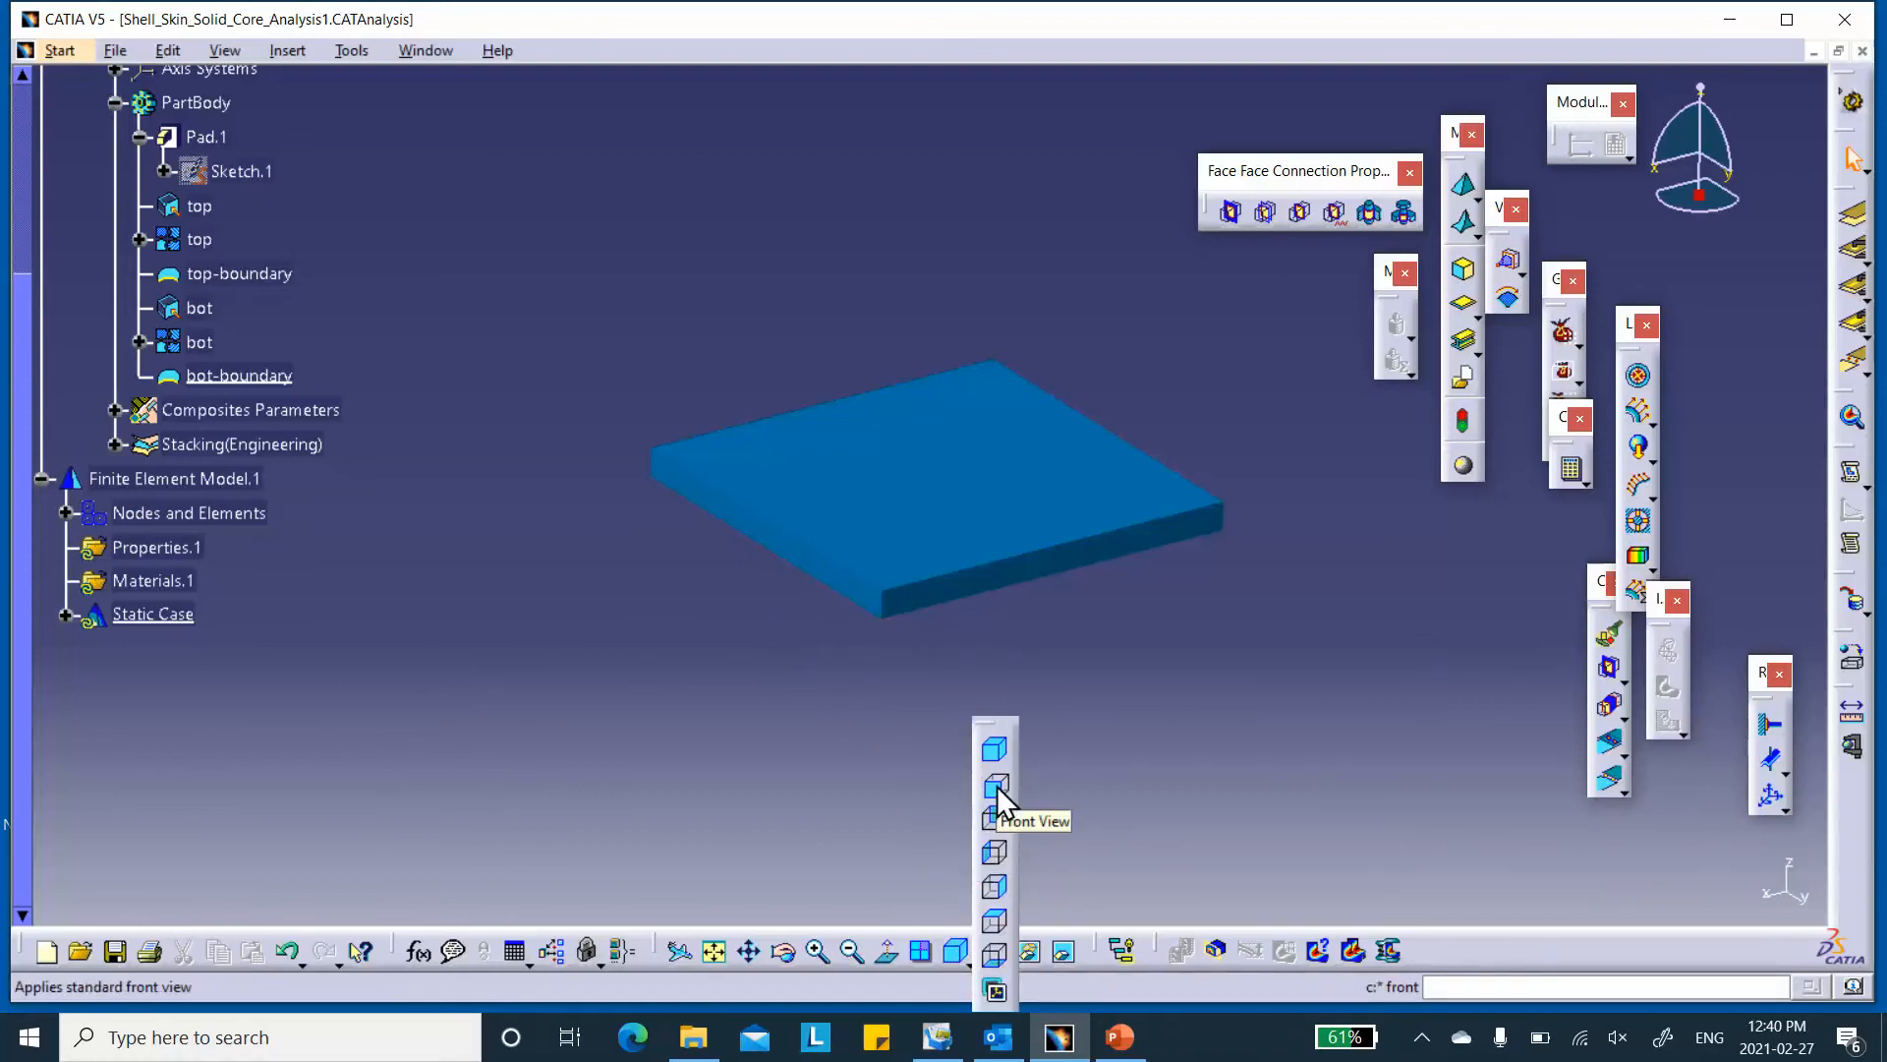
left_click(988, 948)
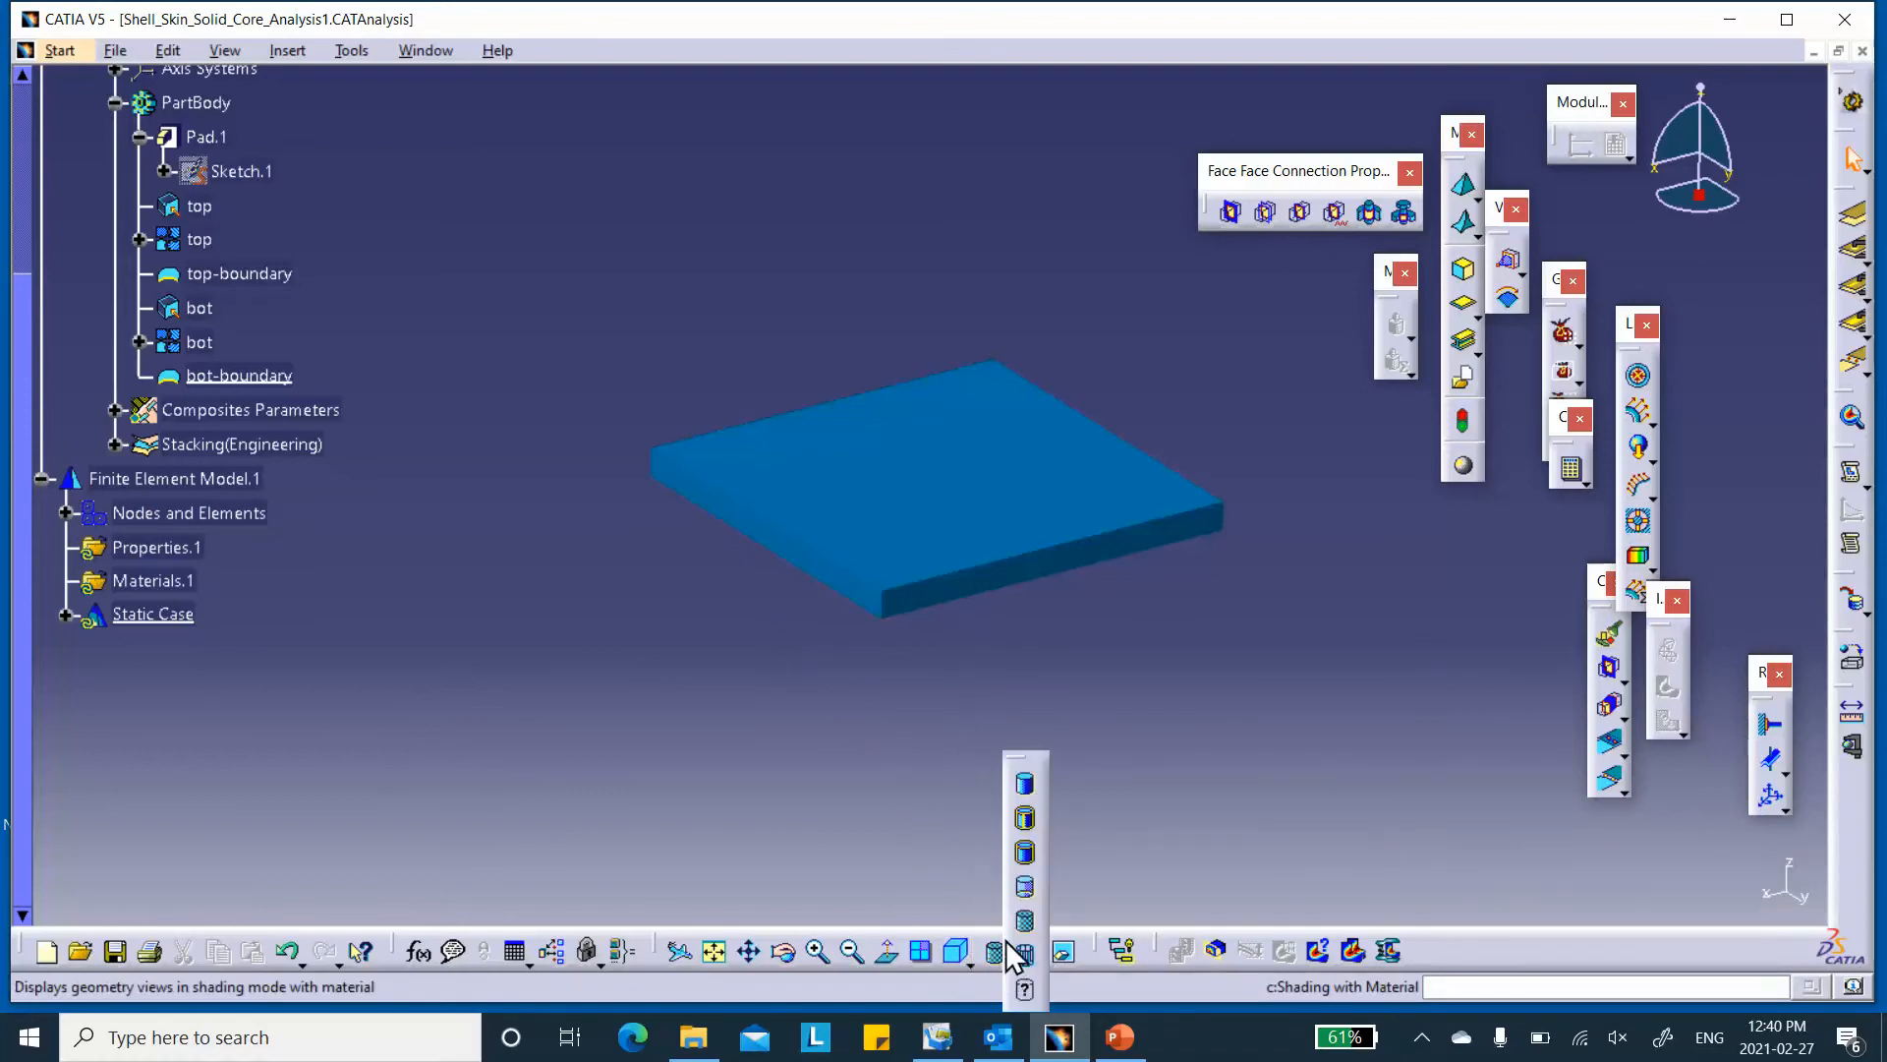
left_click(1025, 853)
middle_click_drag(929, 702, 939, 609)
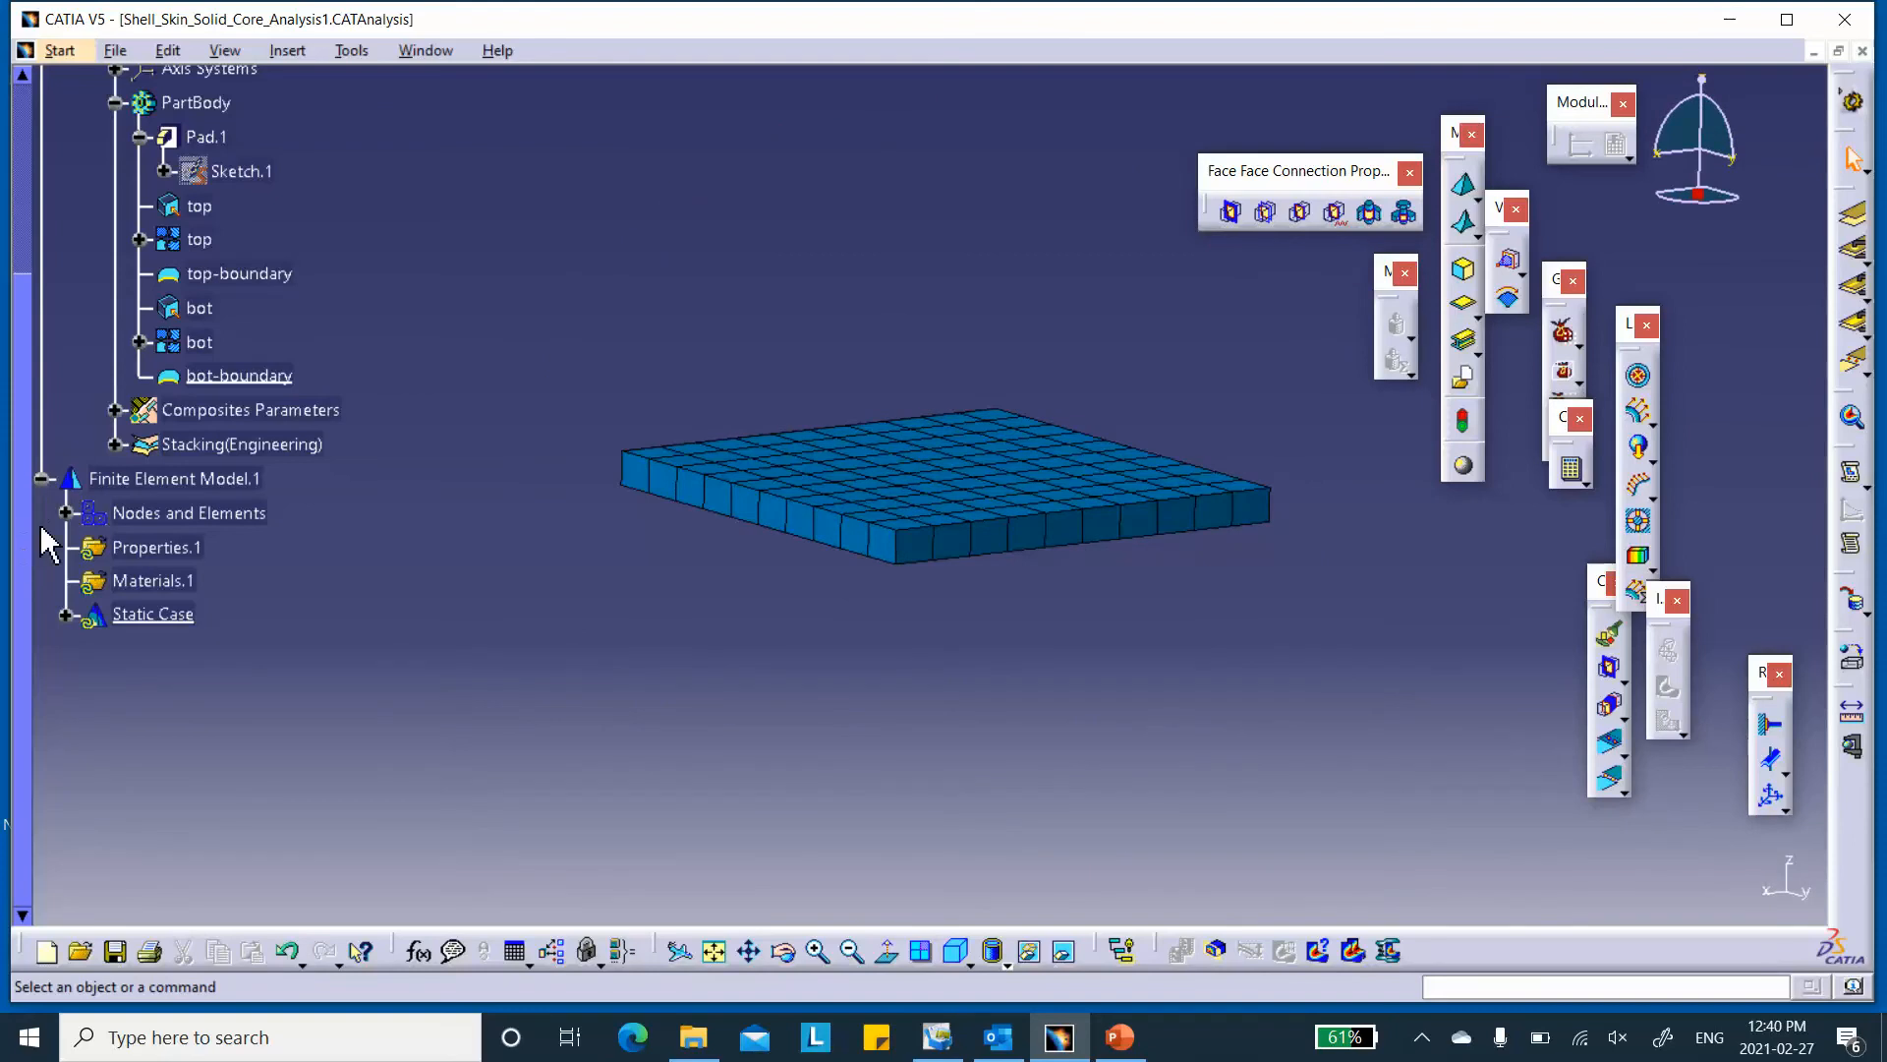
- Expand the Nodes and Elements set and delete Surface Mesh.1
left_click(65, 512)
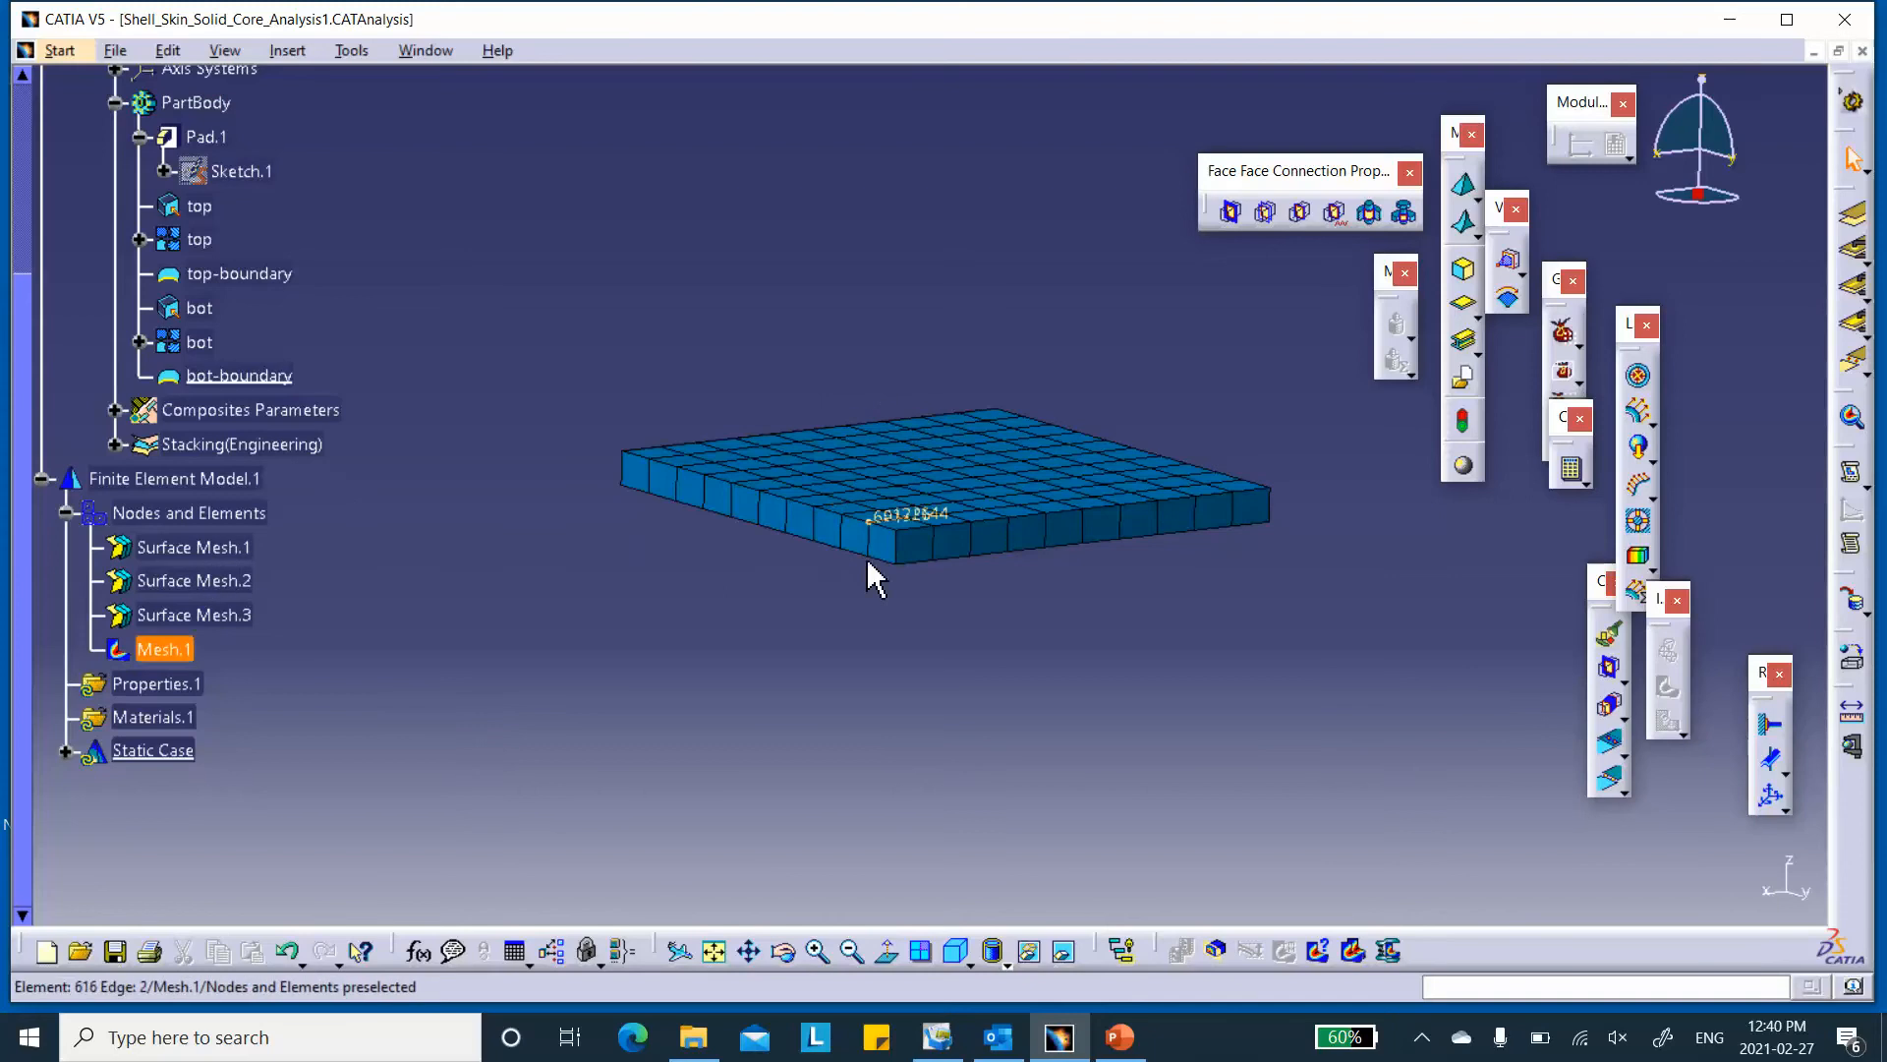
right_click(224, 551)
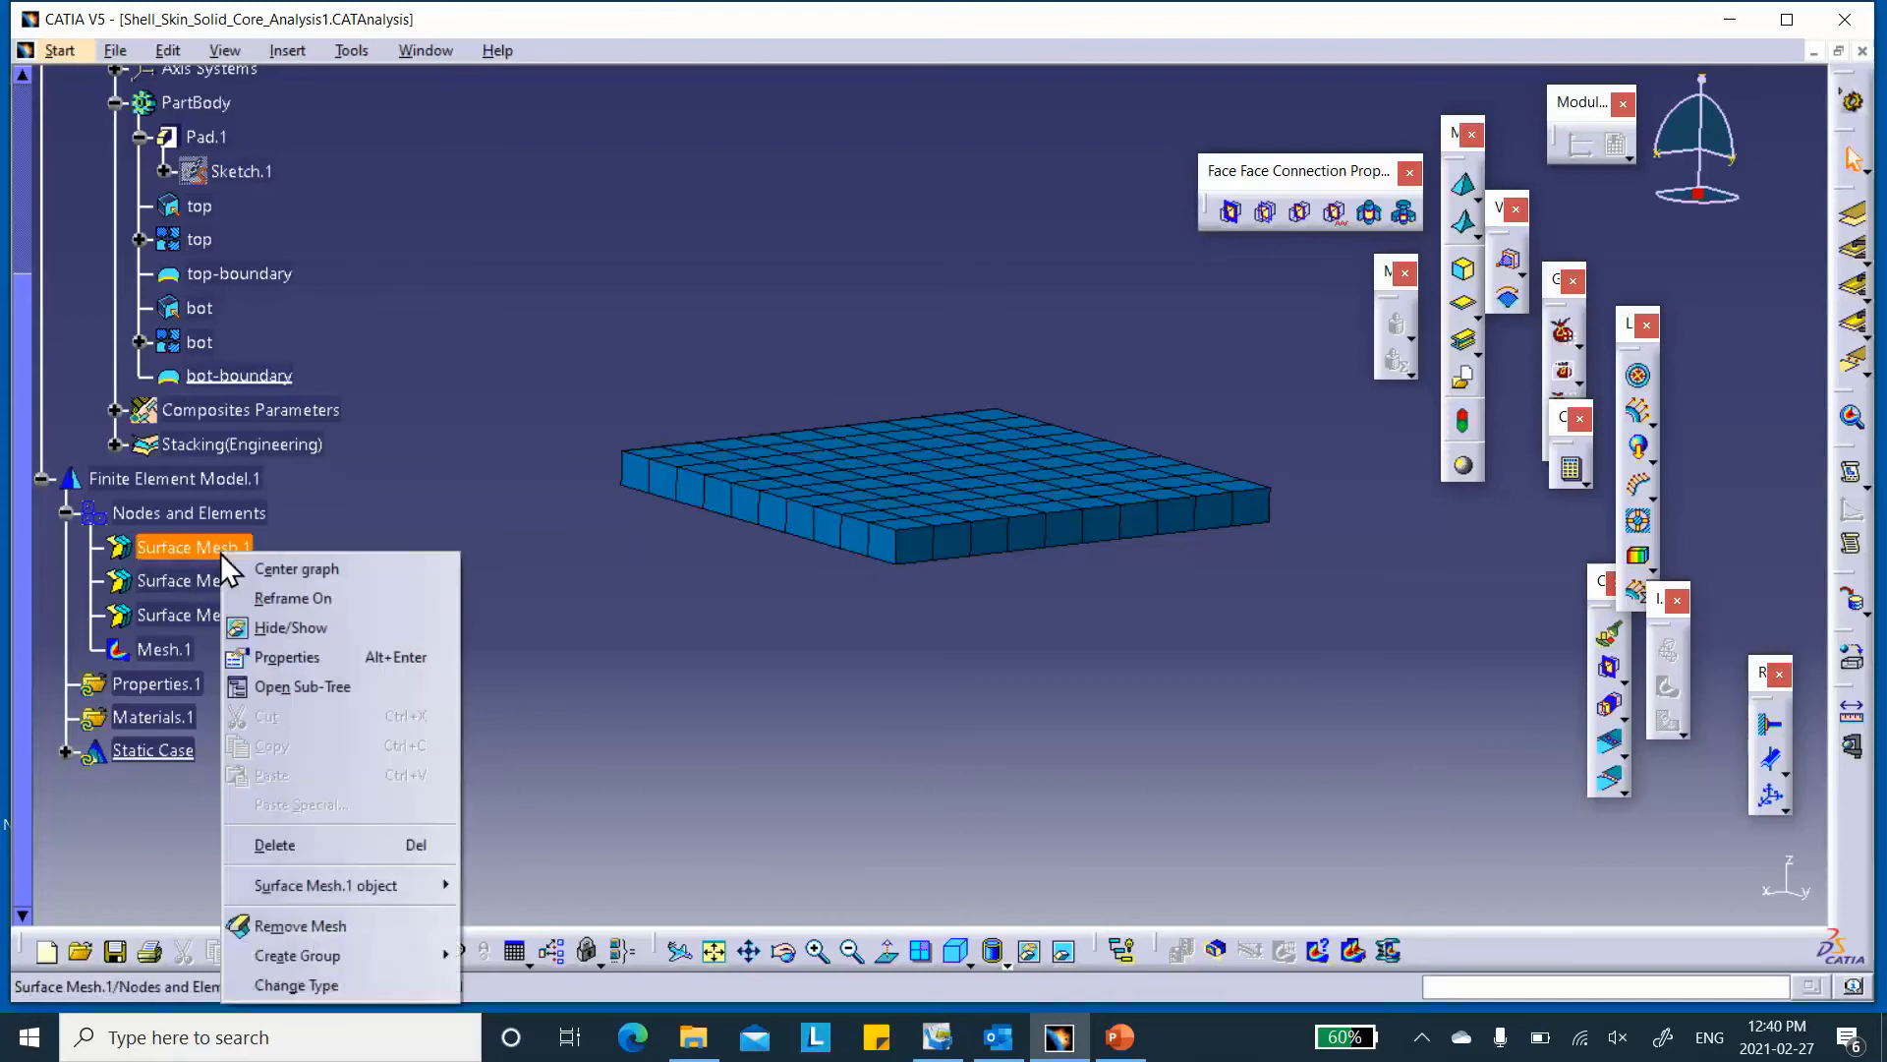
left_click(289, 844)
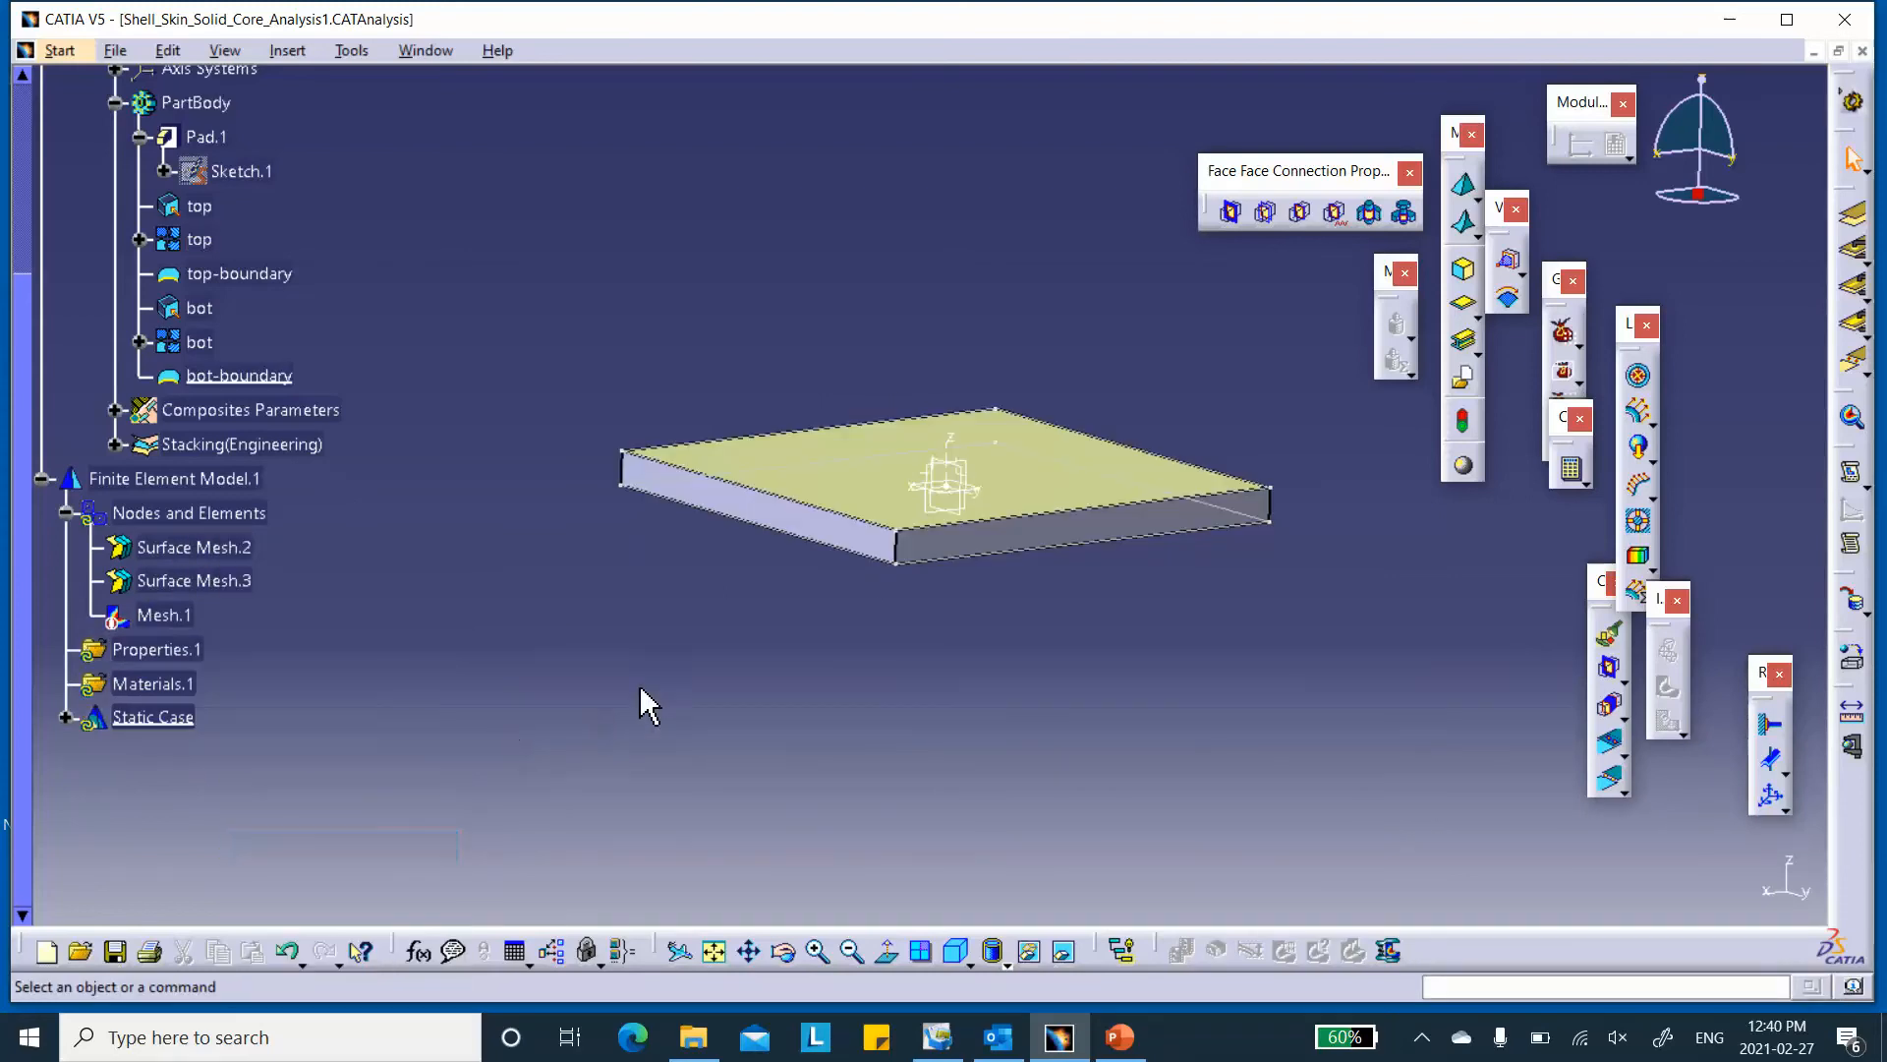
- Redisplay the Mesh.1 visualization for the remaining surface meshes, accepting the mesh update
right_click(228, 516)
key("Escape")
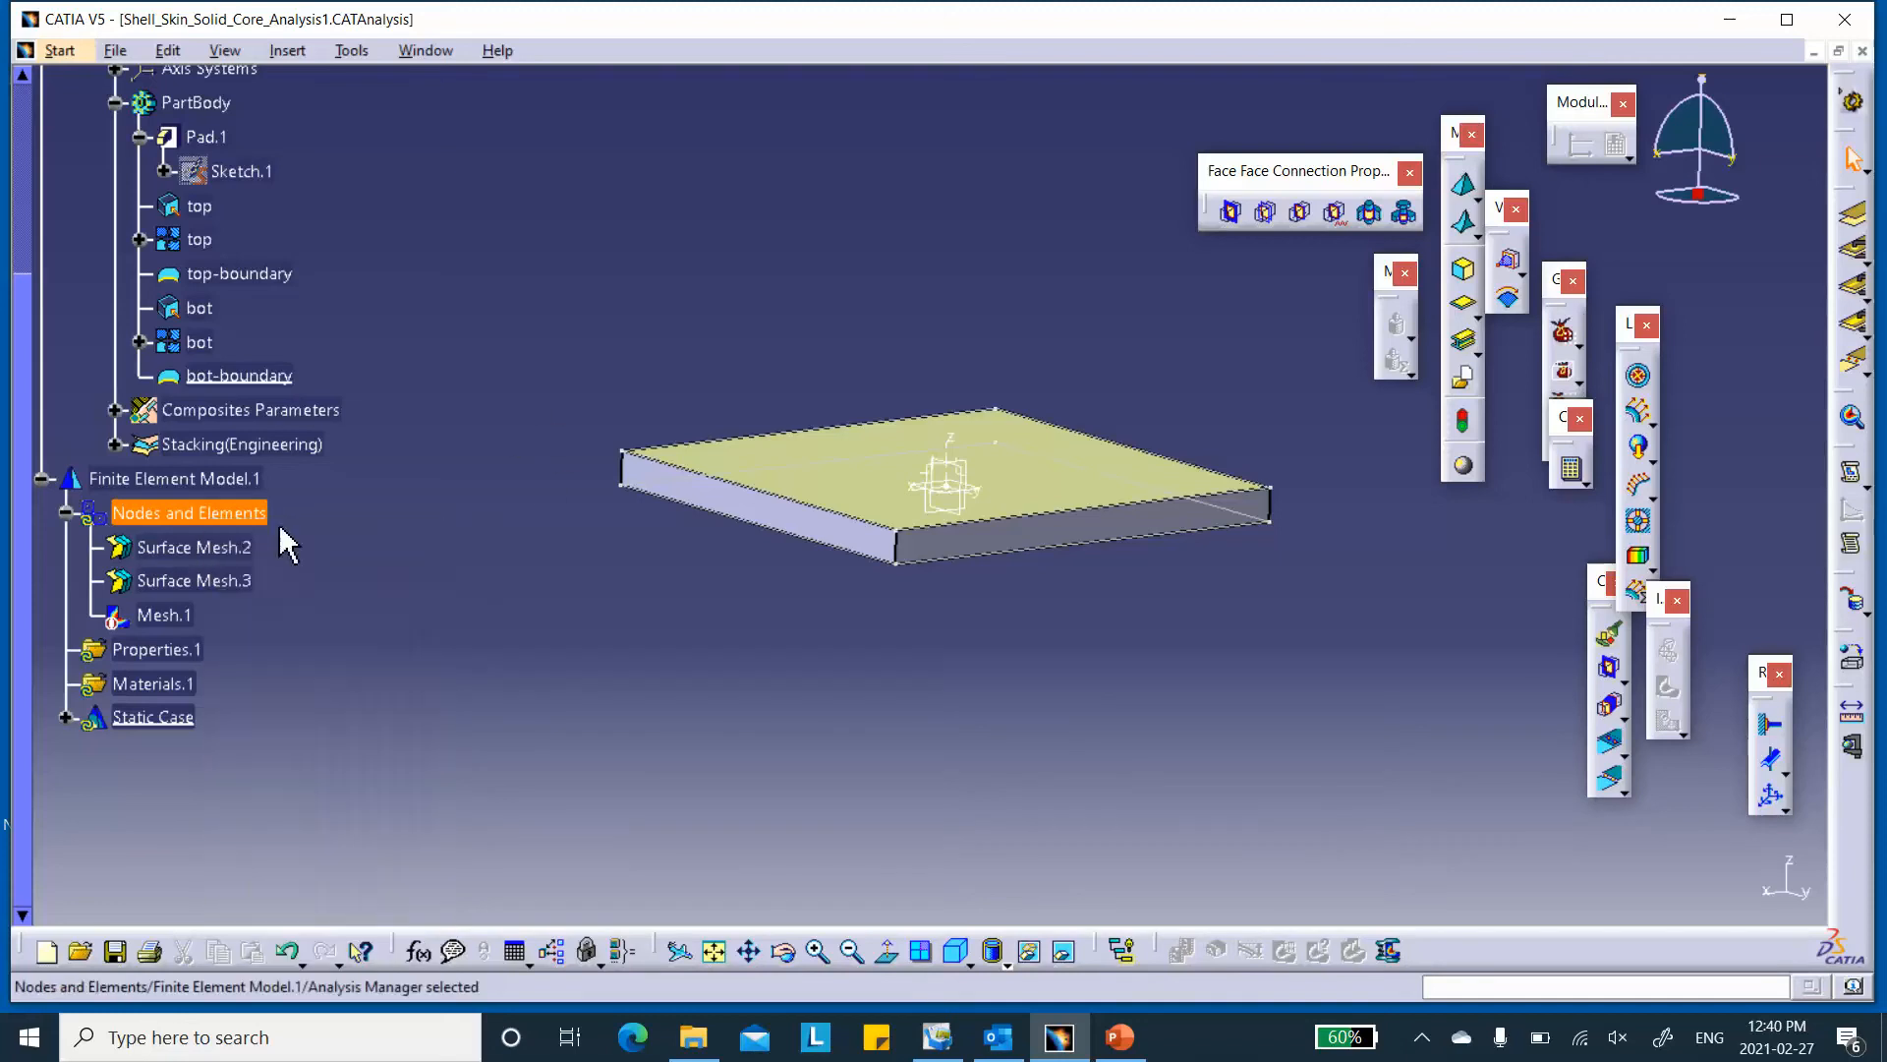
right_click(183, 614)
left_click(232, 508)
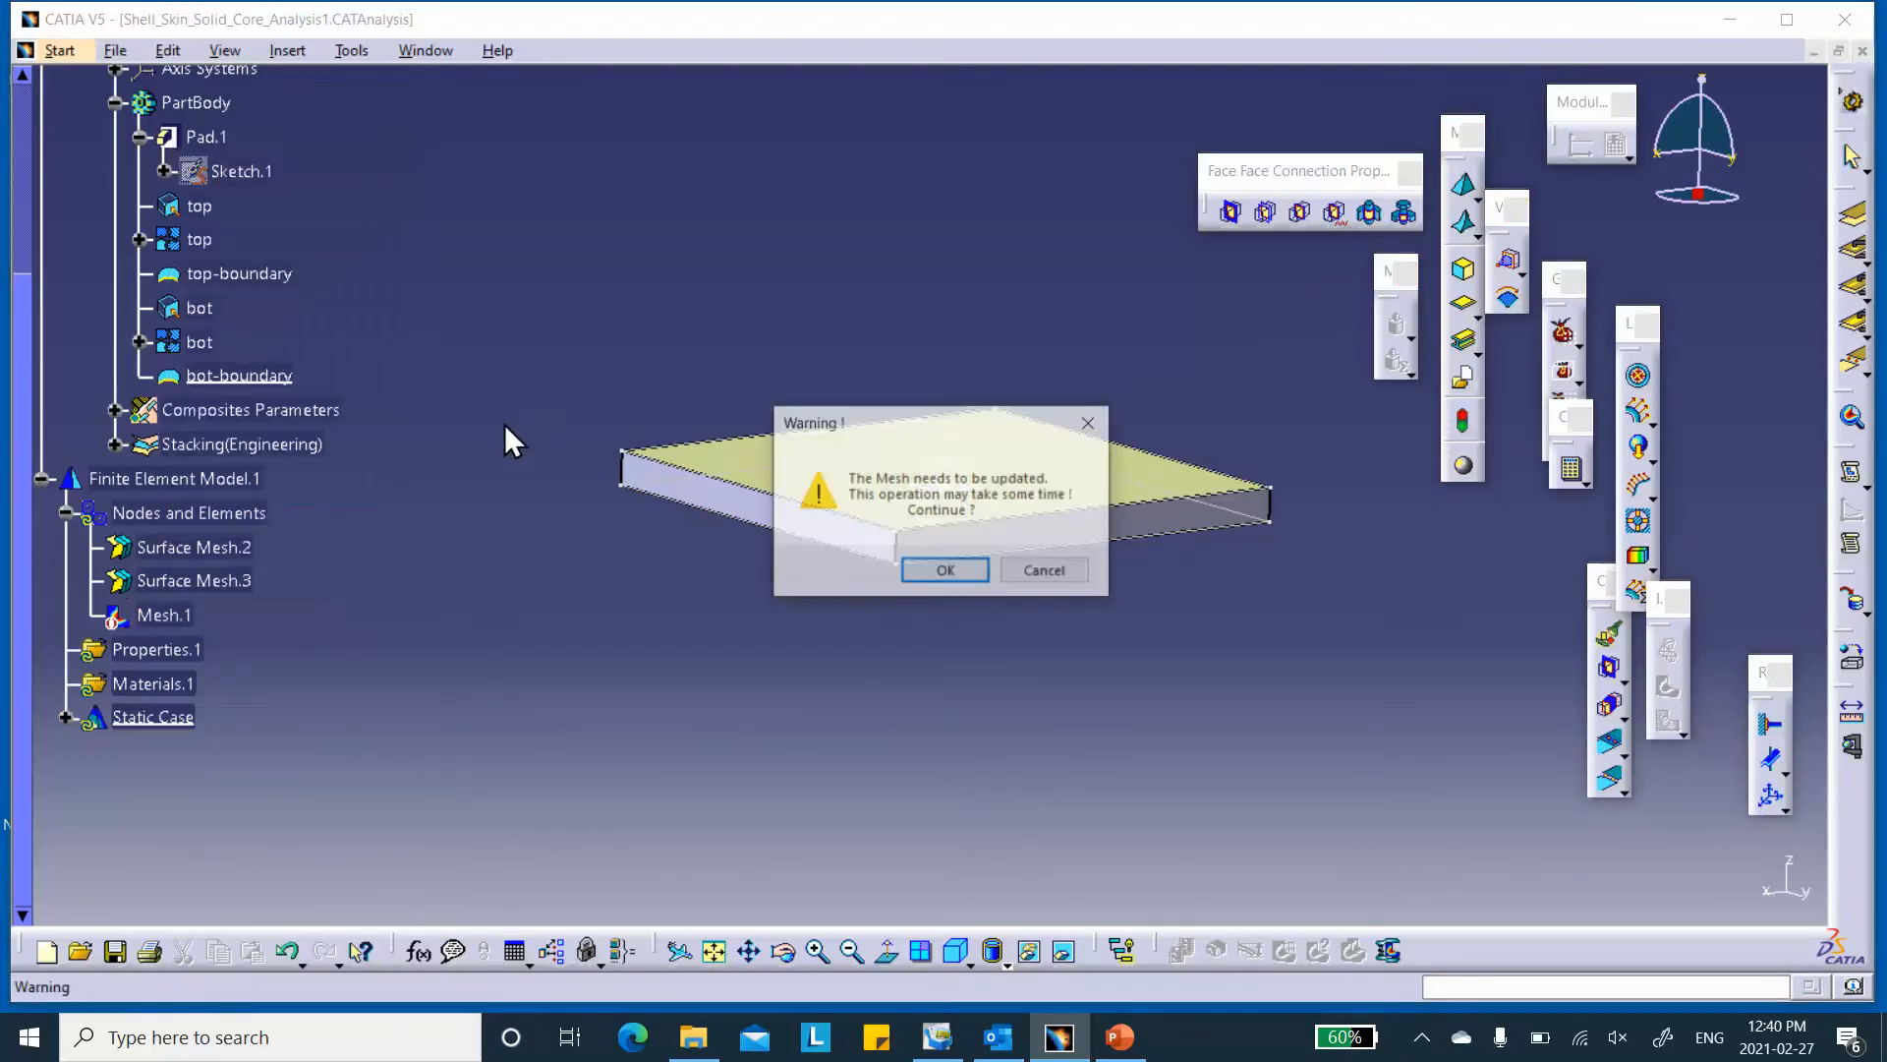
left_click(906, 563)
middle_click_drag(784, 358, 383, 536)
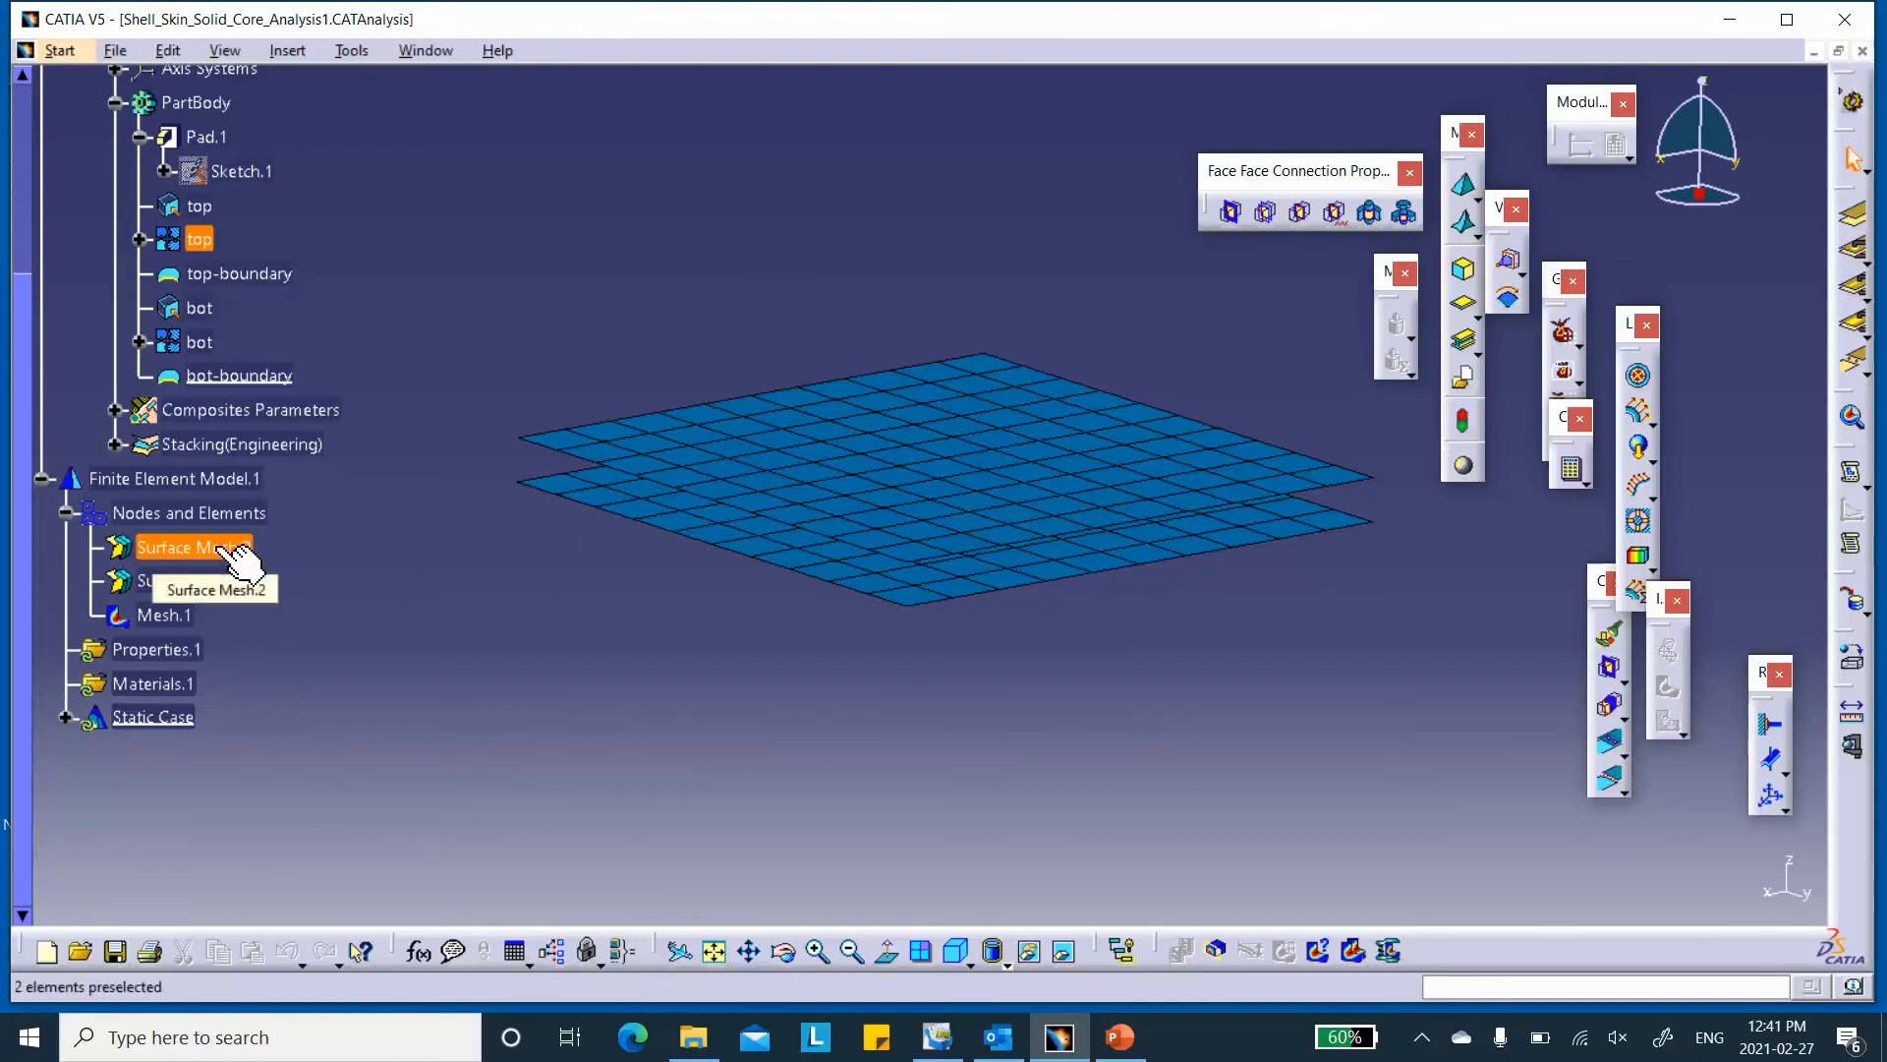
- Rename Surface Mesh.2, the mesh of the top skin, as top-shells
right_click(209, 552)
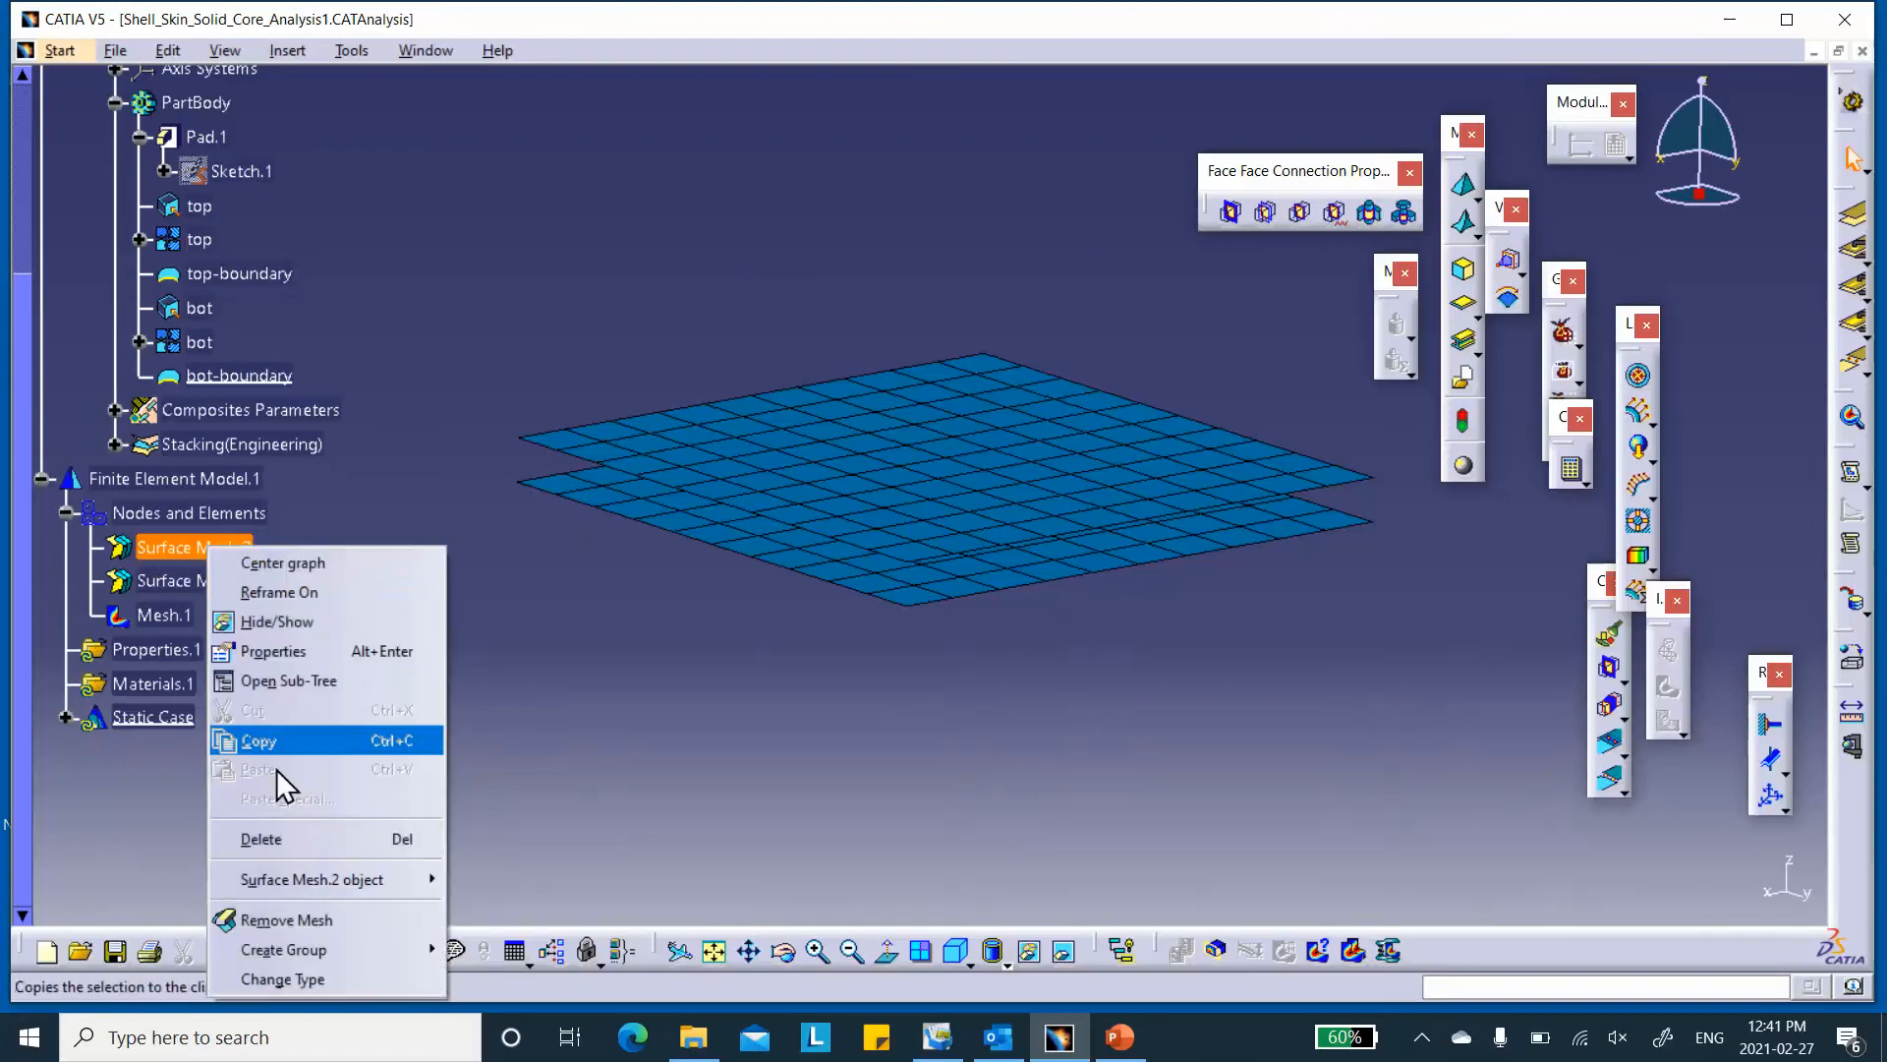
left_click(292, 650)
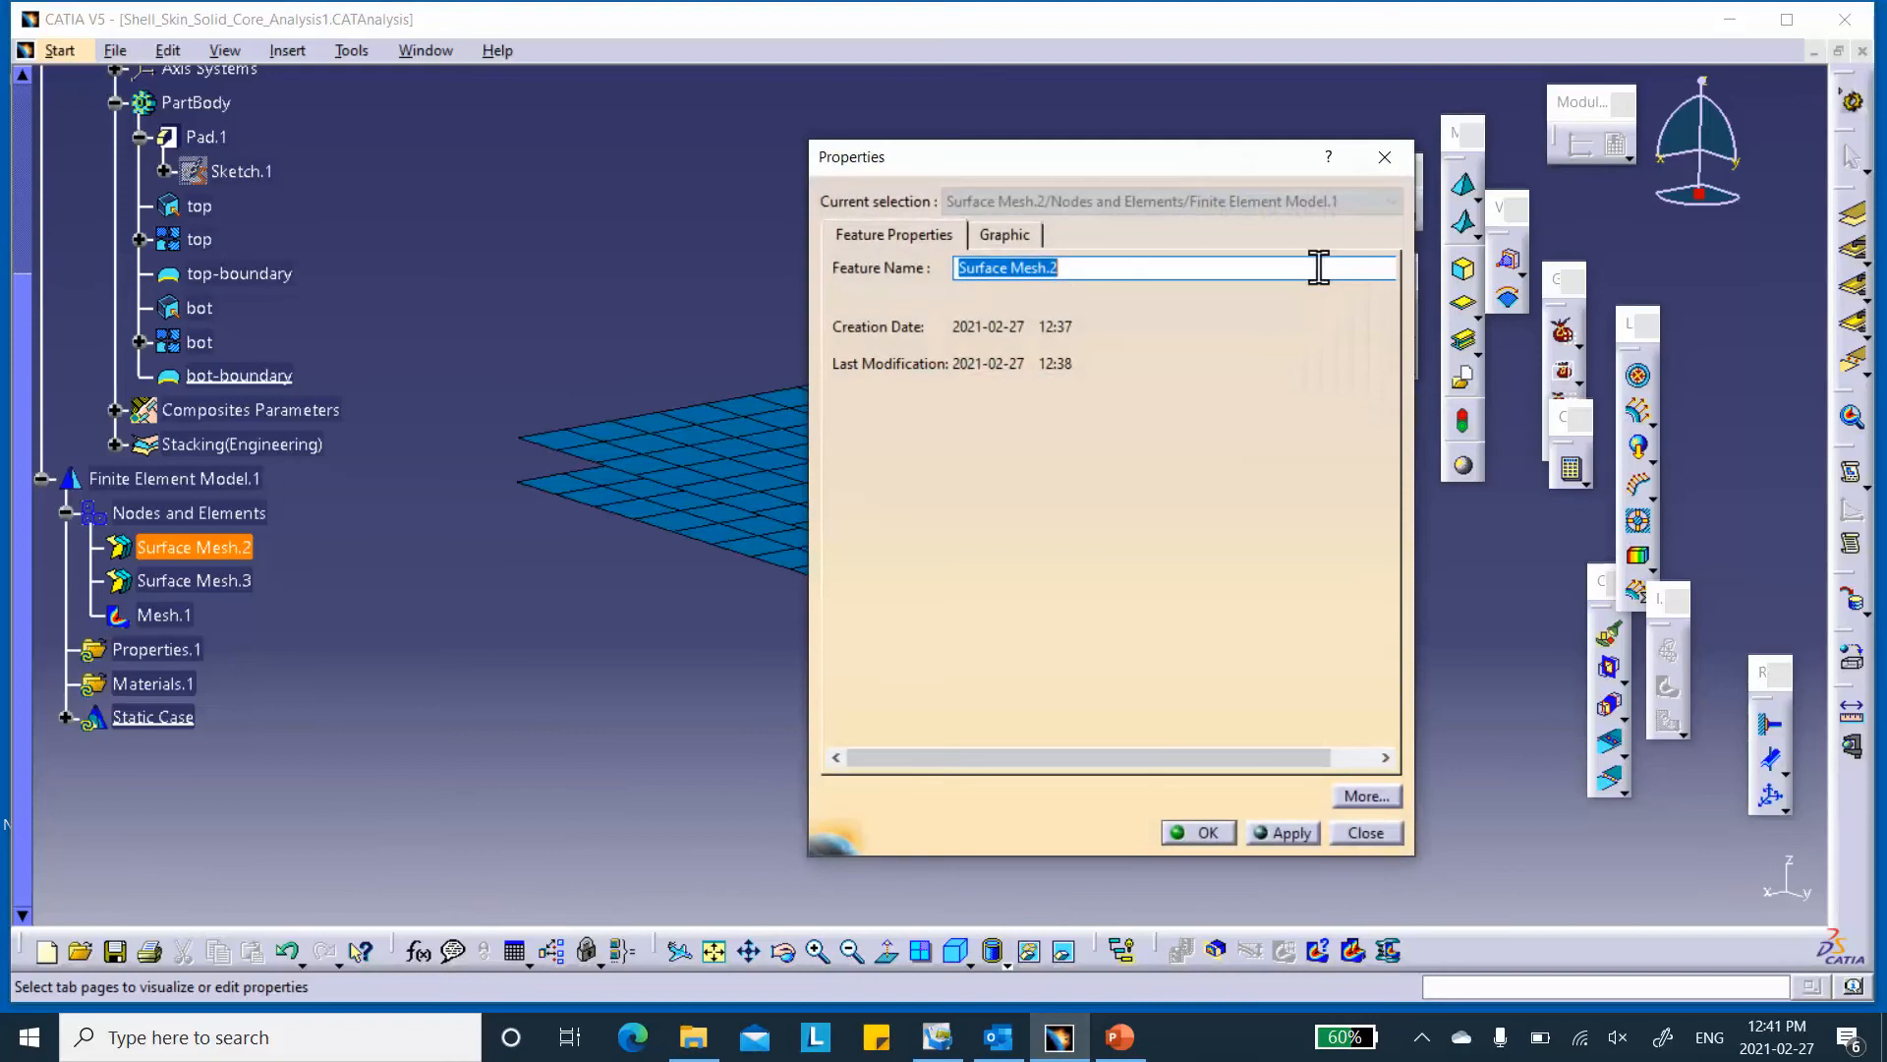
type("top-shells")
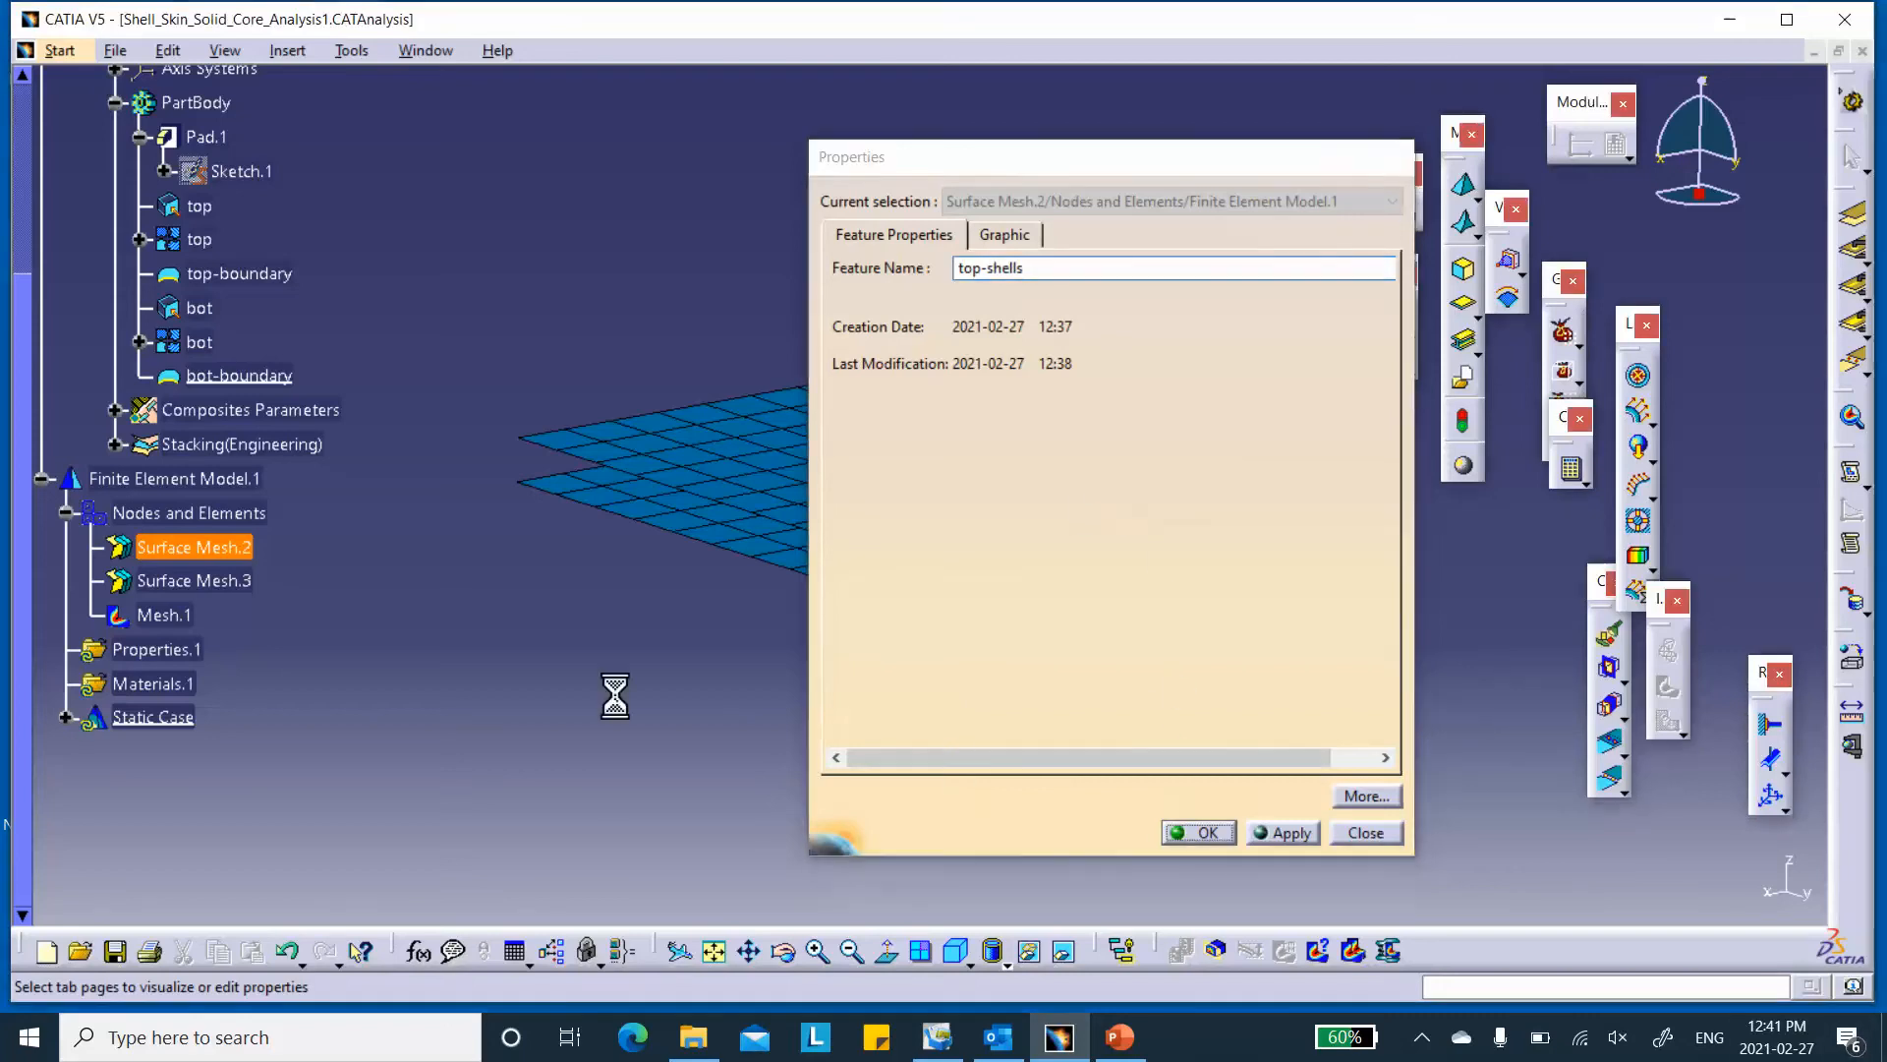
- Rename Surface Mesh.3, the mesh of the bottom skin, as bot-shells
right_click(236, 584)
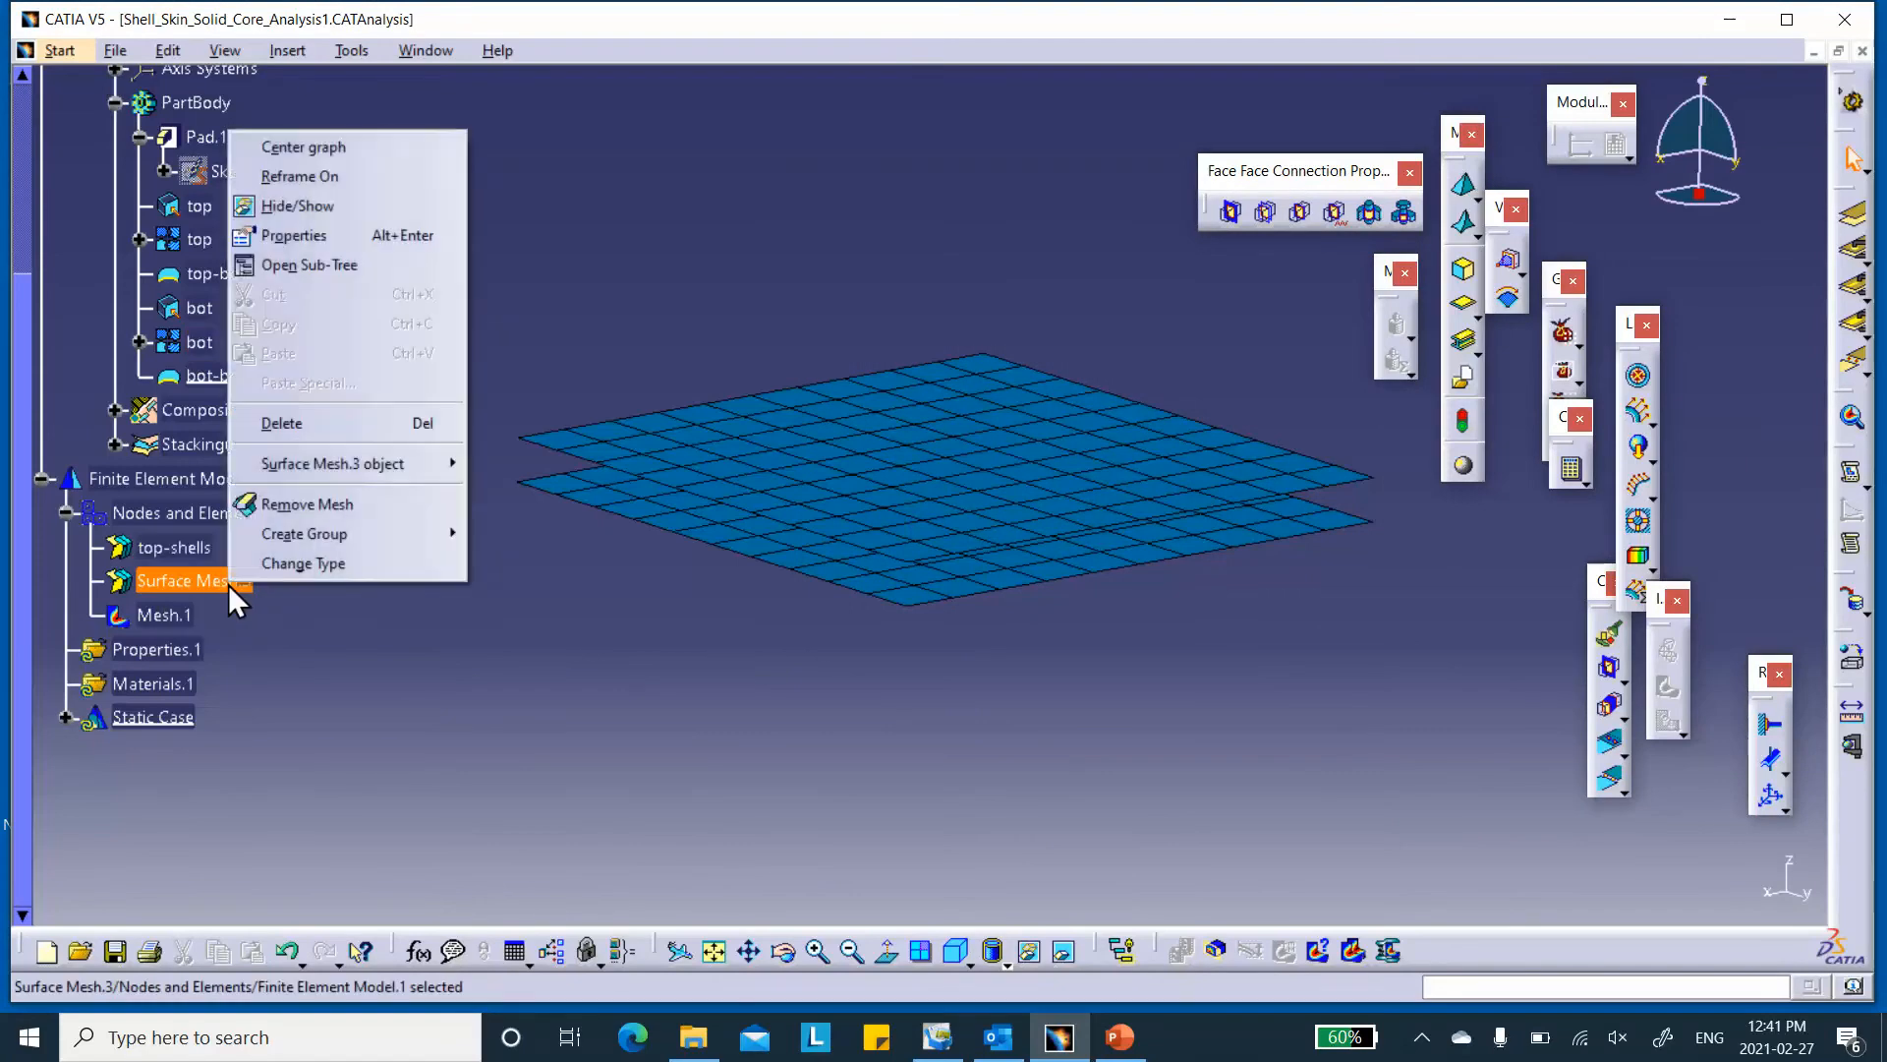
left_click(338, 232)
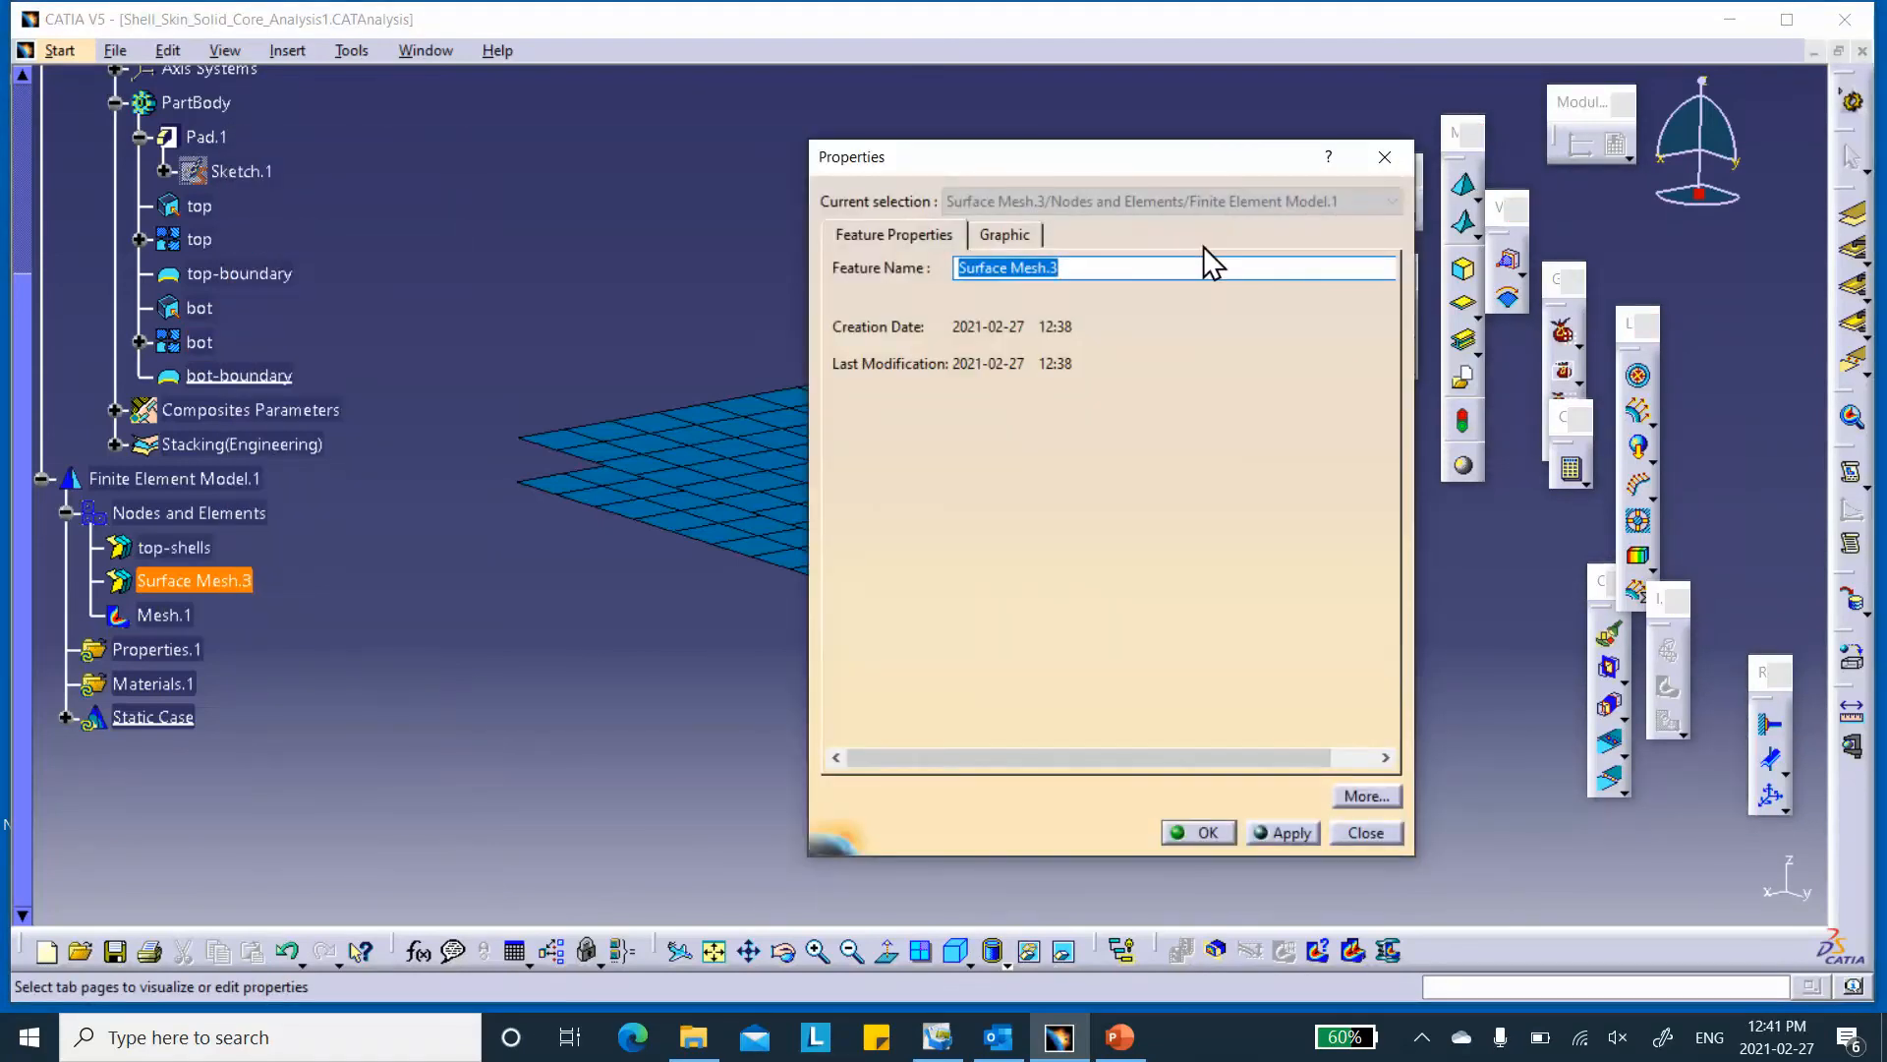
type("bot-shells")
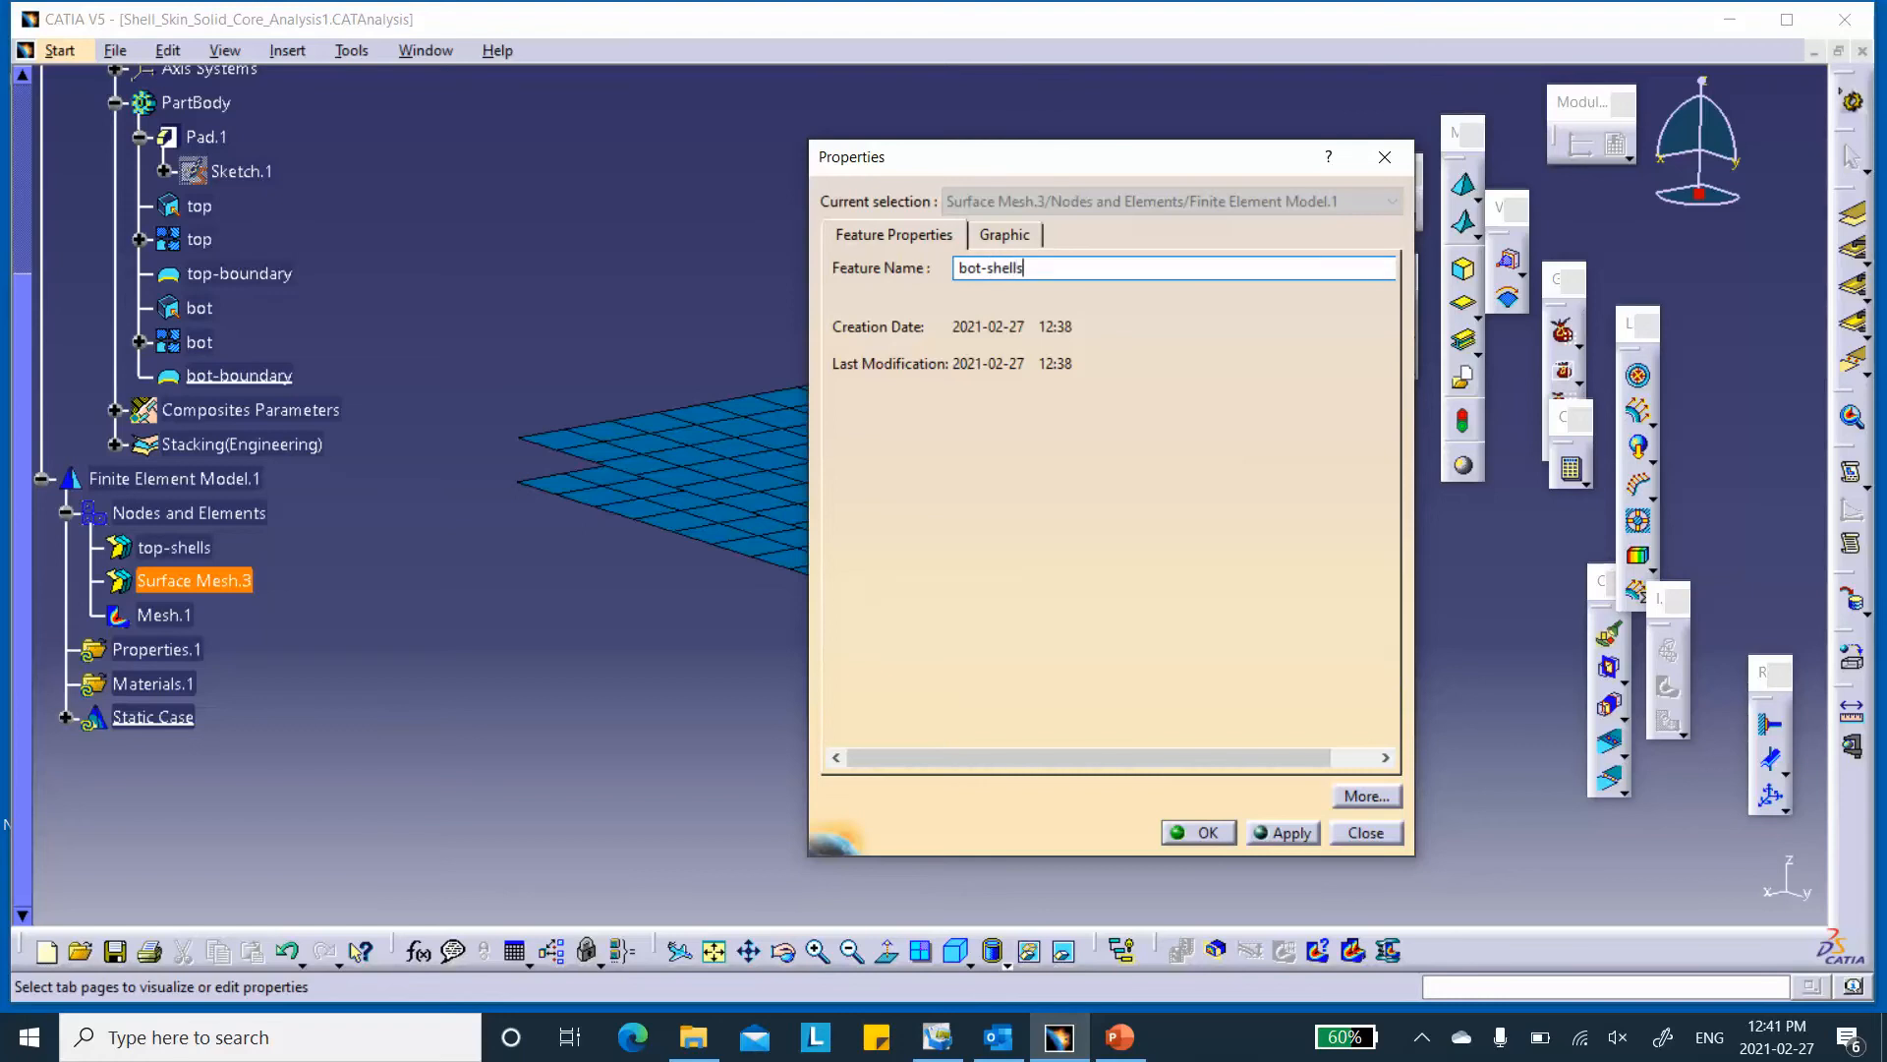
left_click(1197, 832)
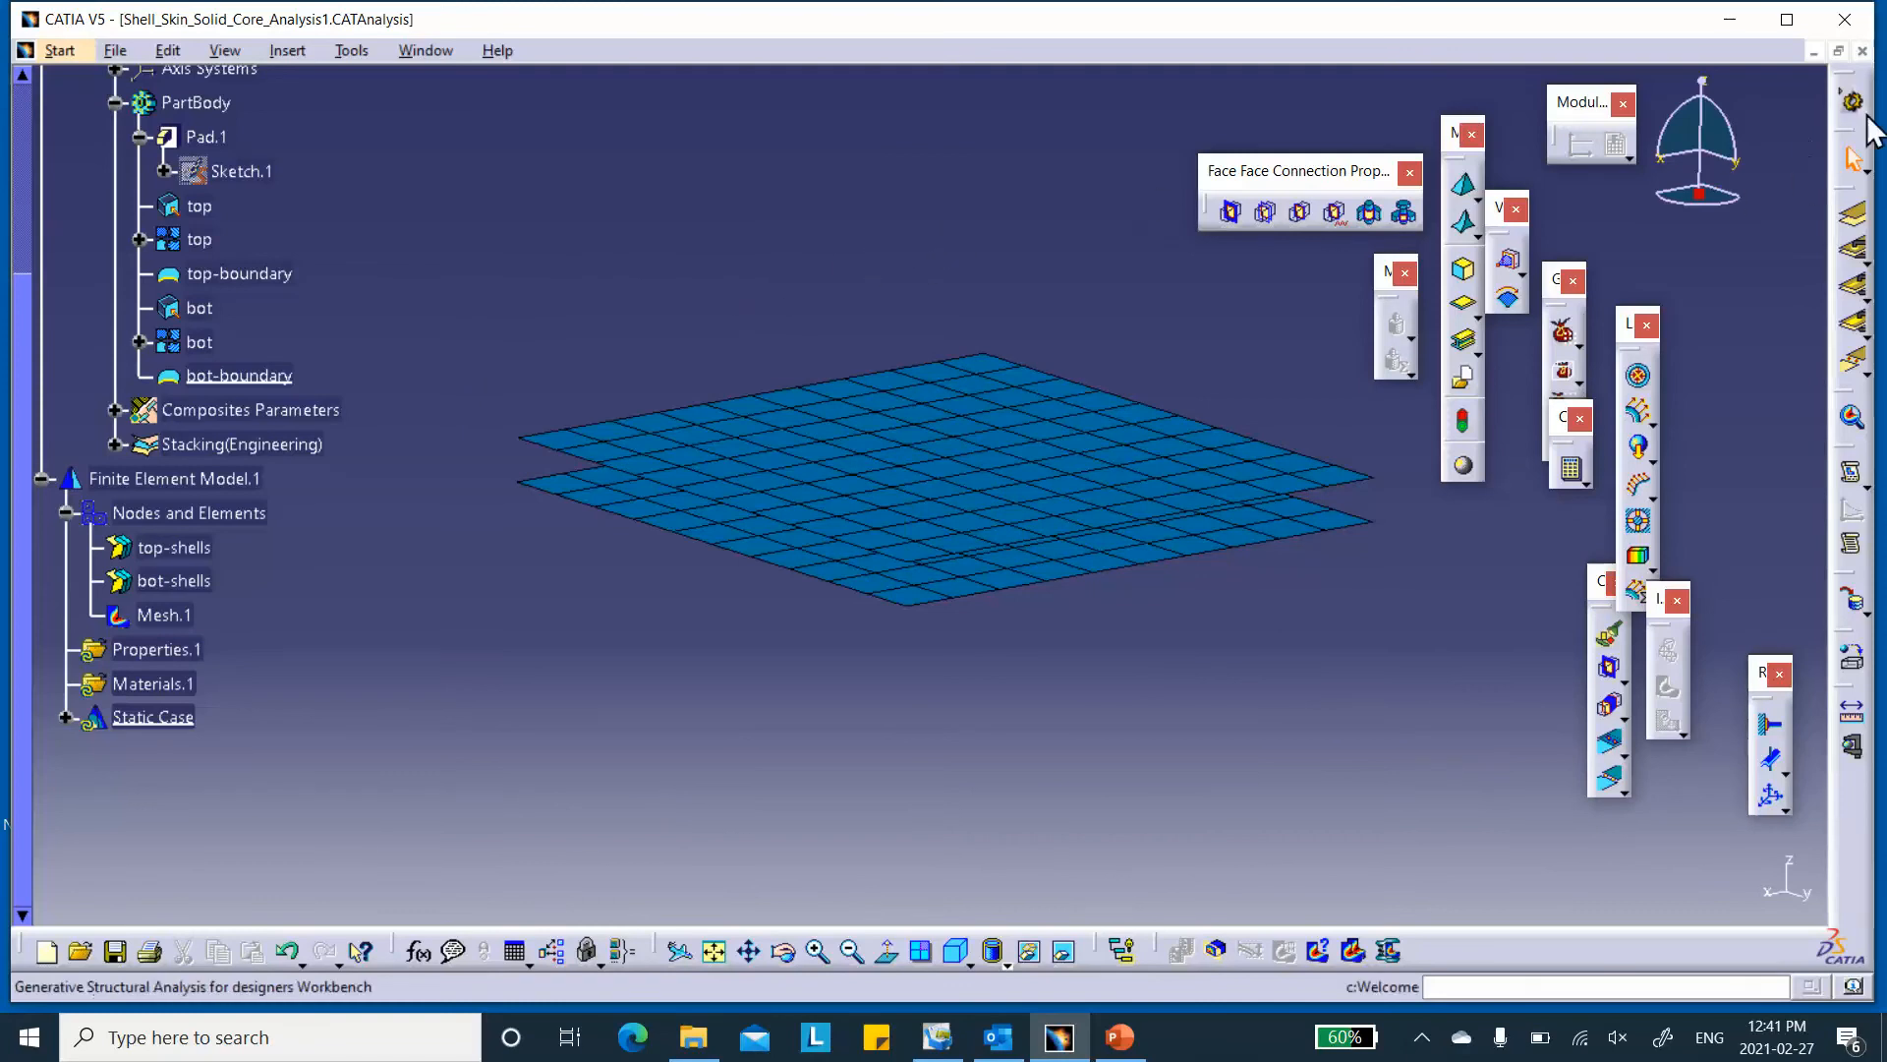
- Deactivate the Mesh.1 display under Nodes and Elements and switch to the Advanced Meshing Tools workbench
left_click(192, 547)
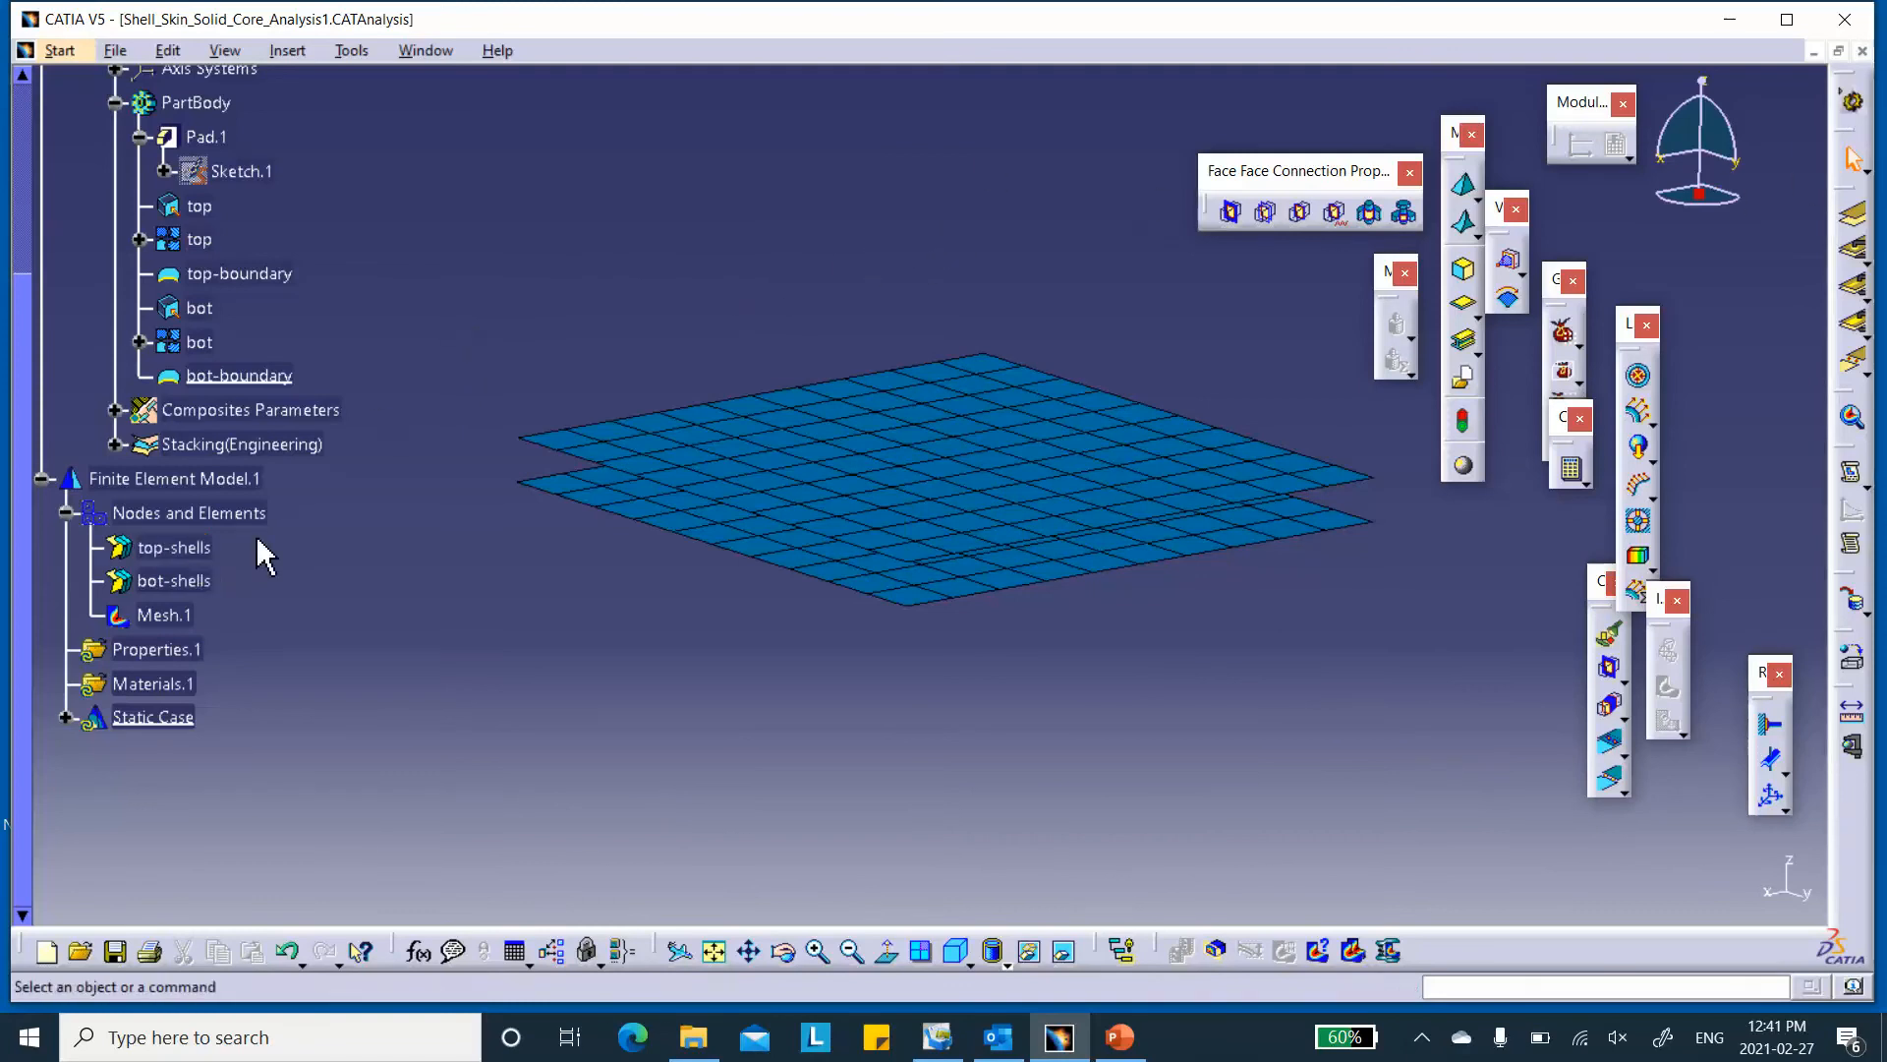
left_click(342, 546)
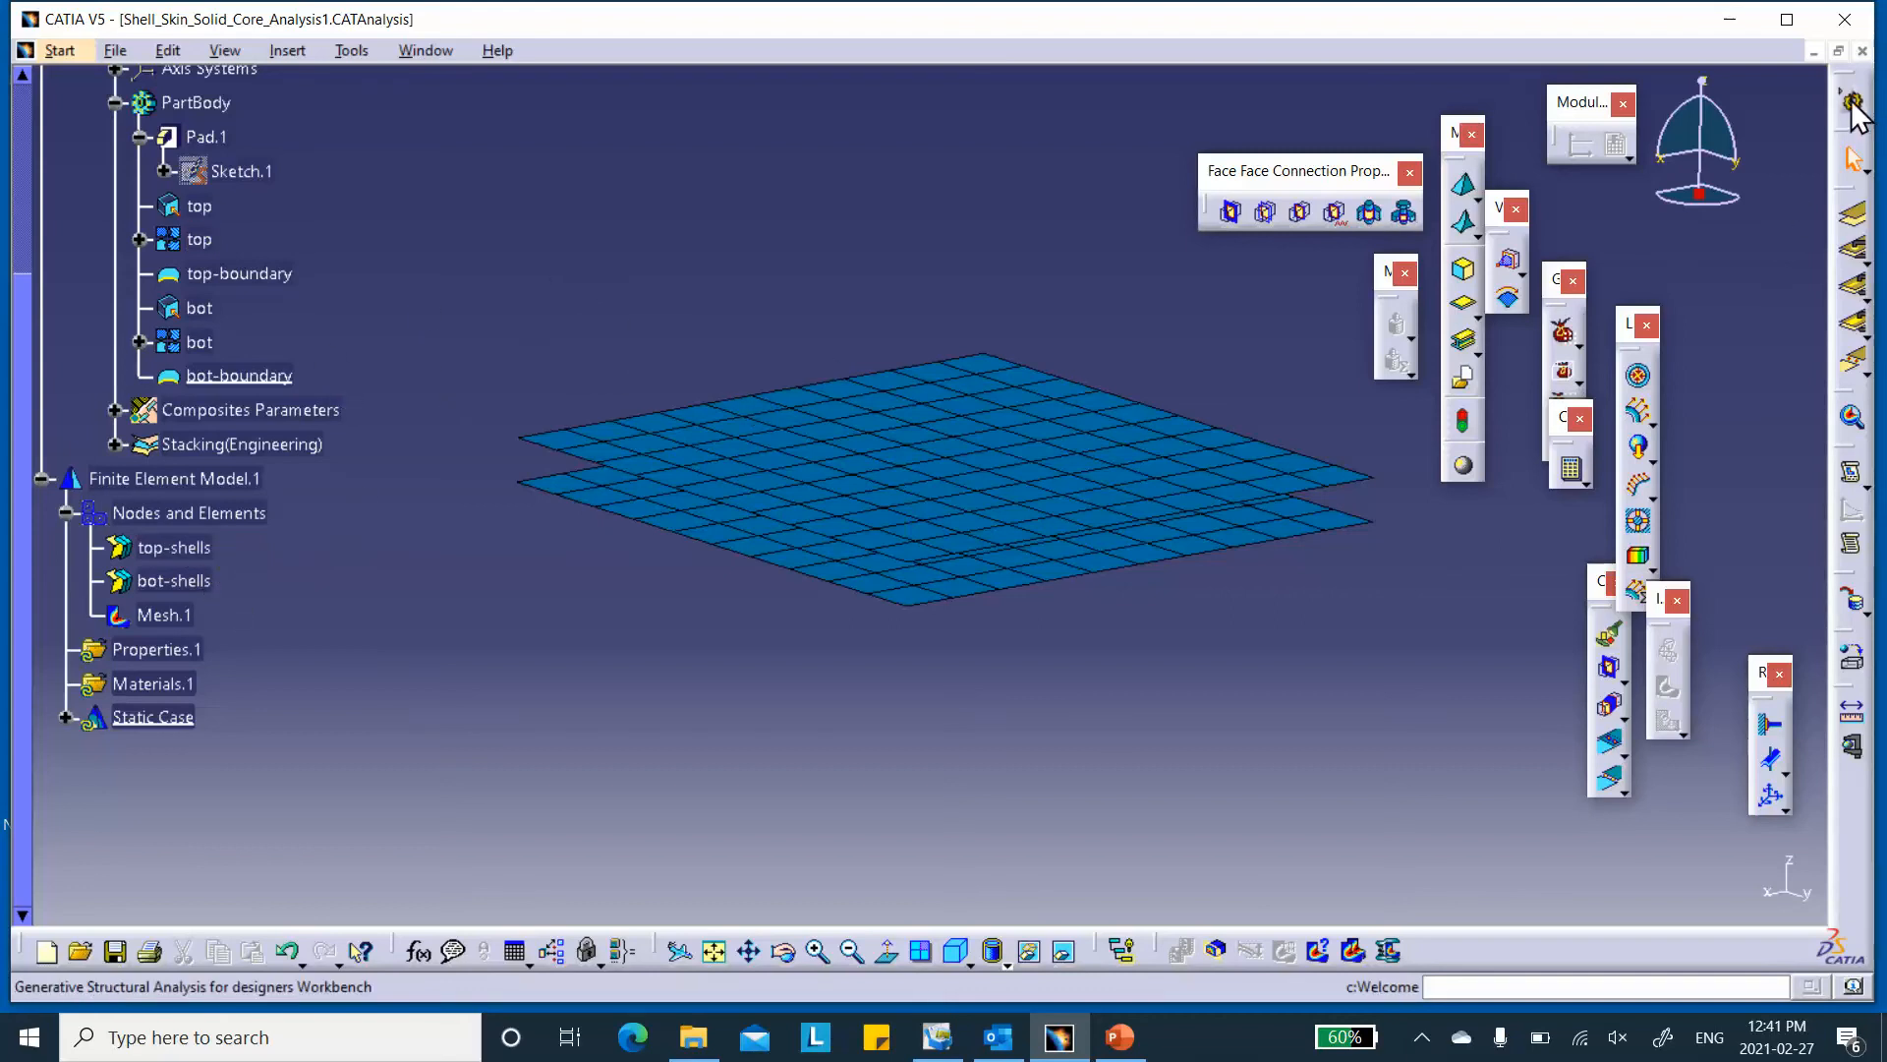
right_click(188, 619)
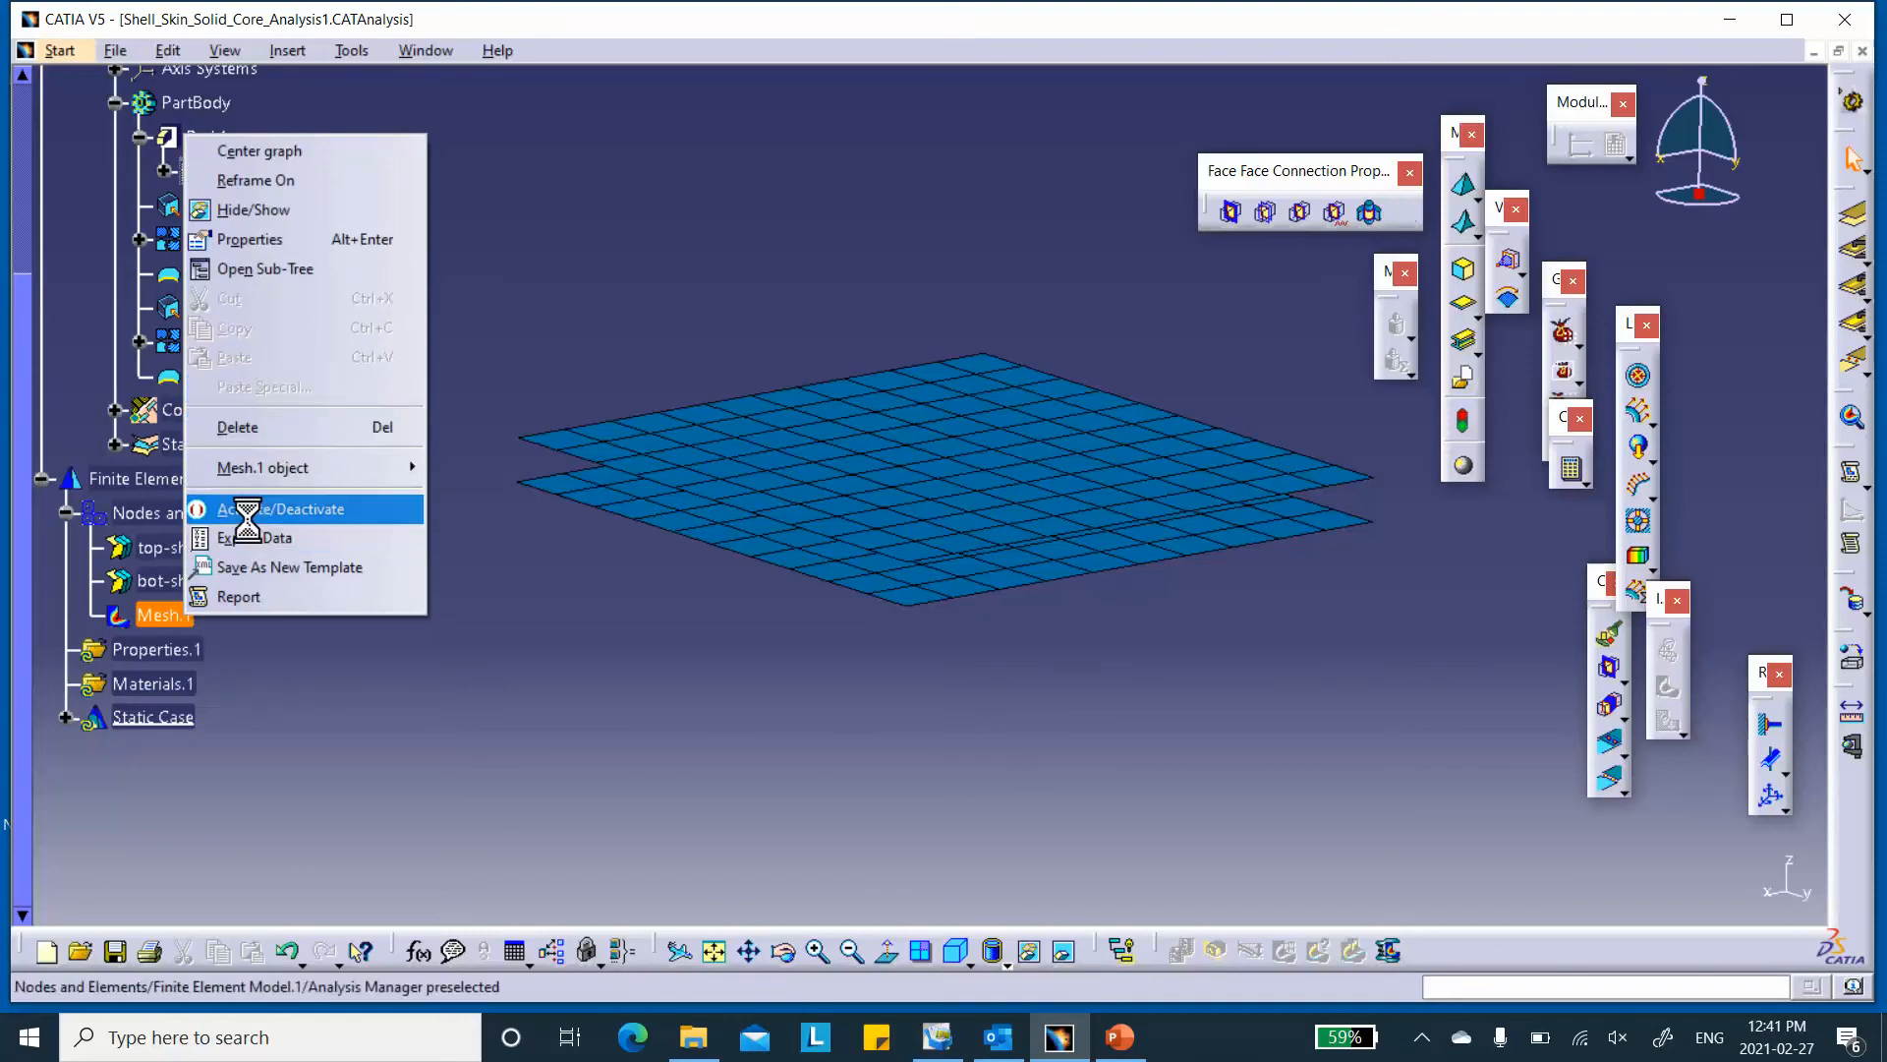
left_click(248, 518)
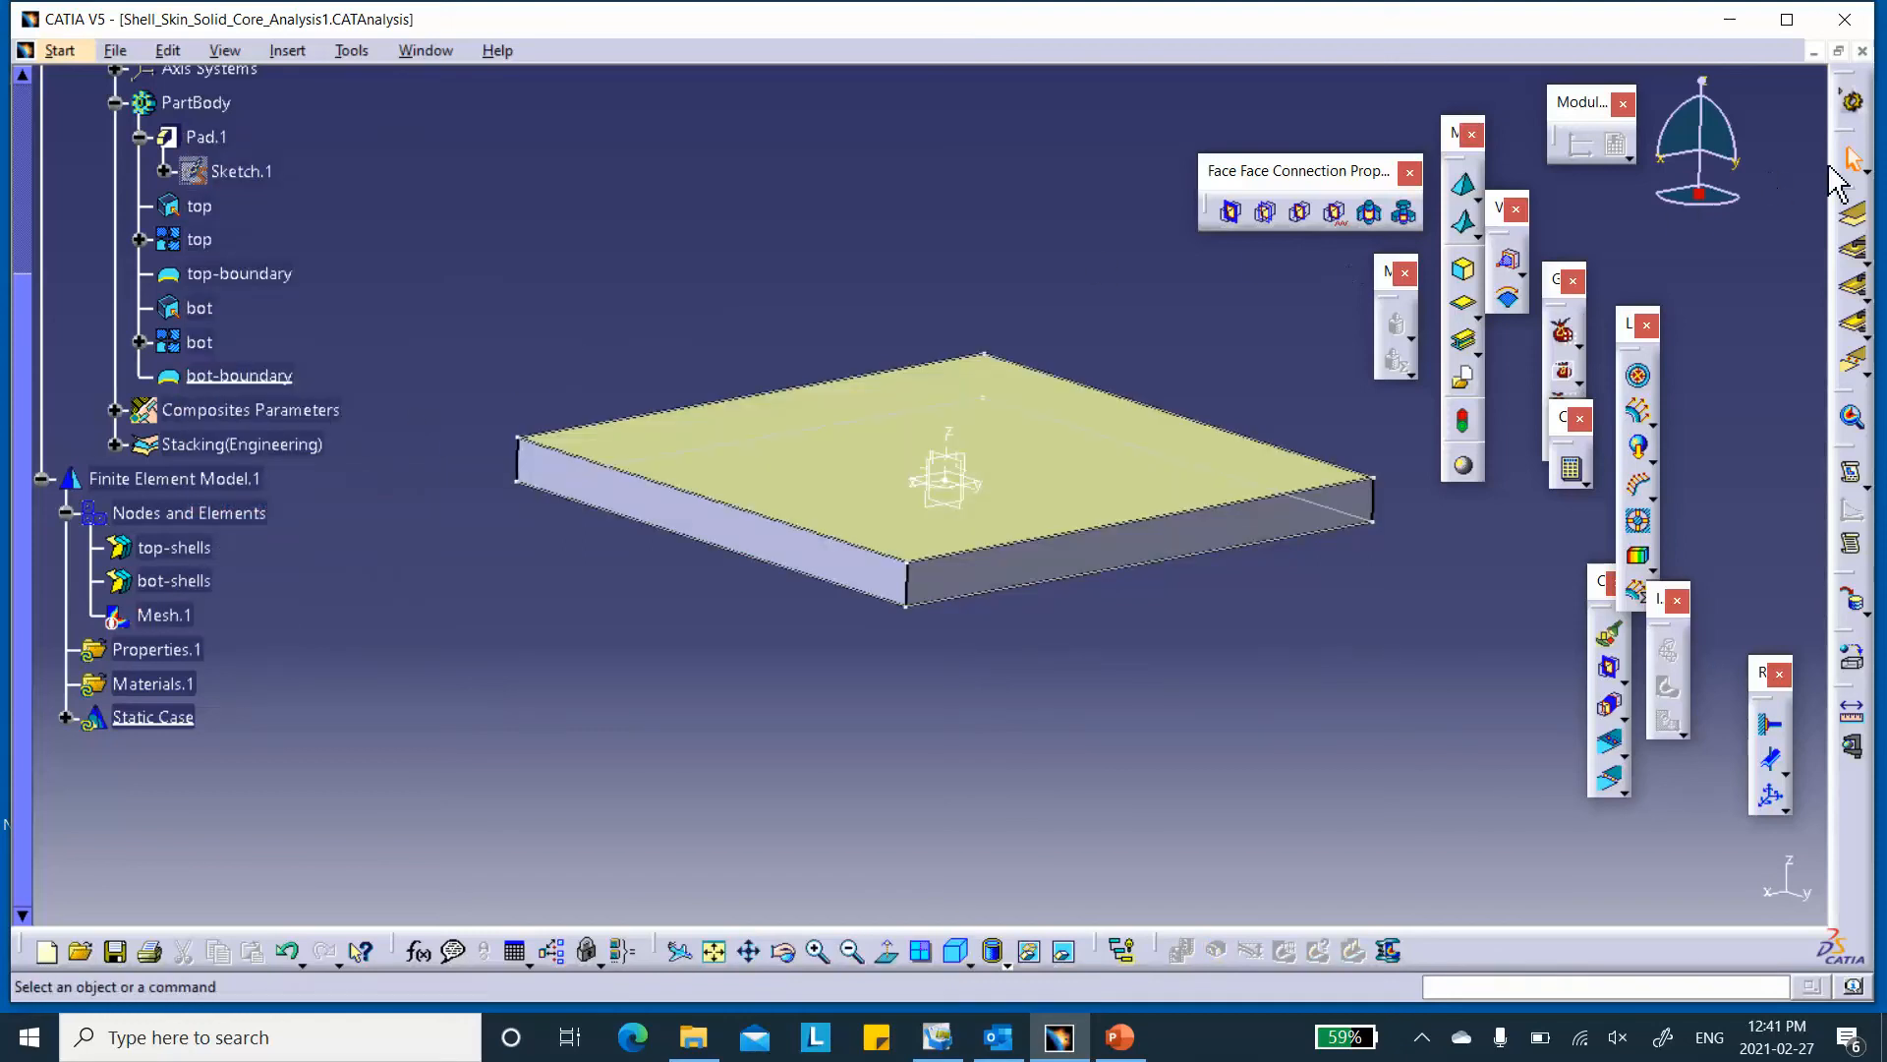
left_click(1852, 101)
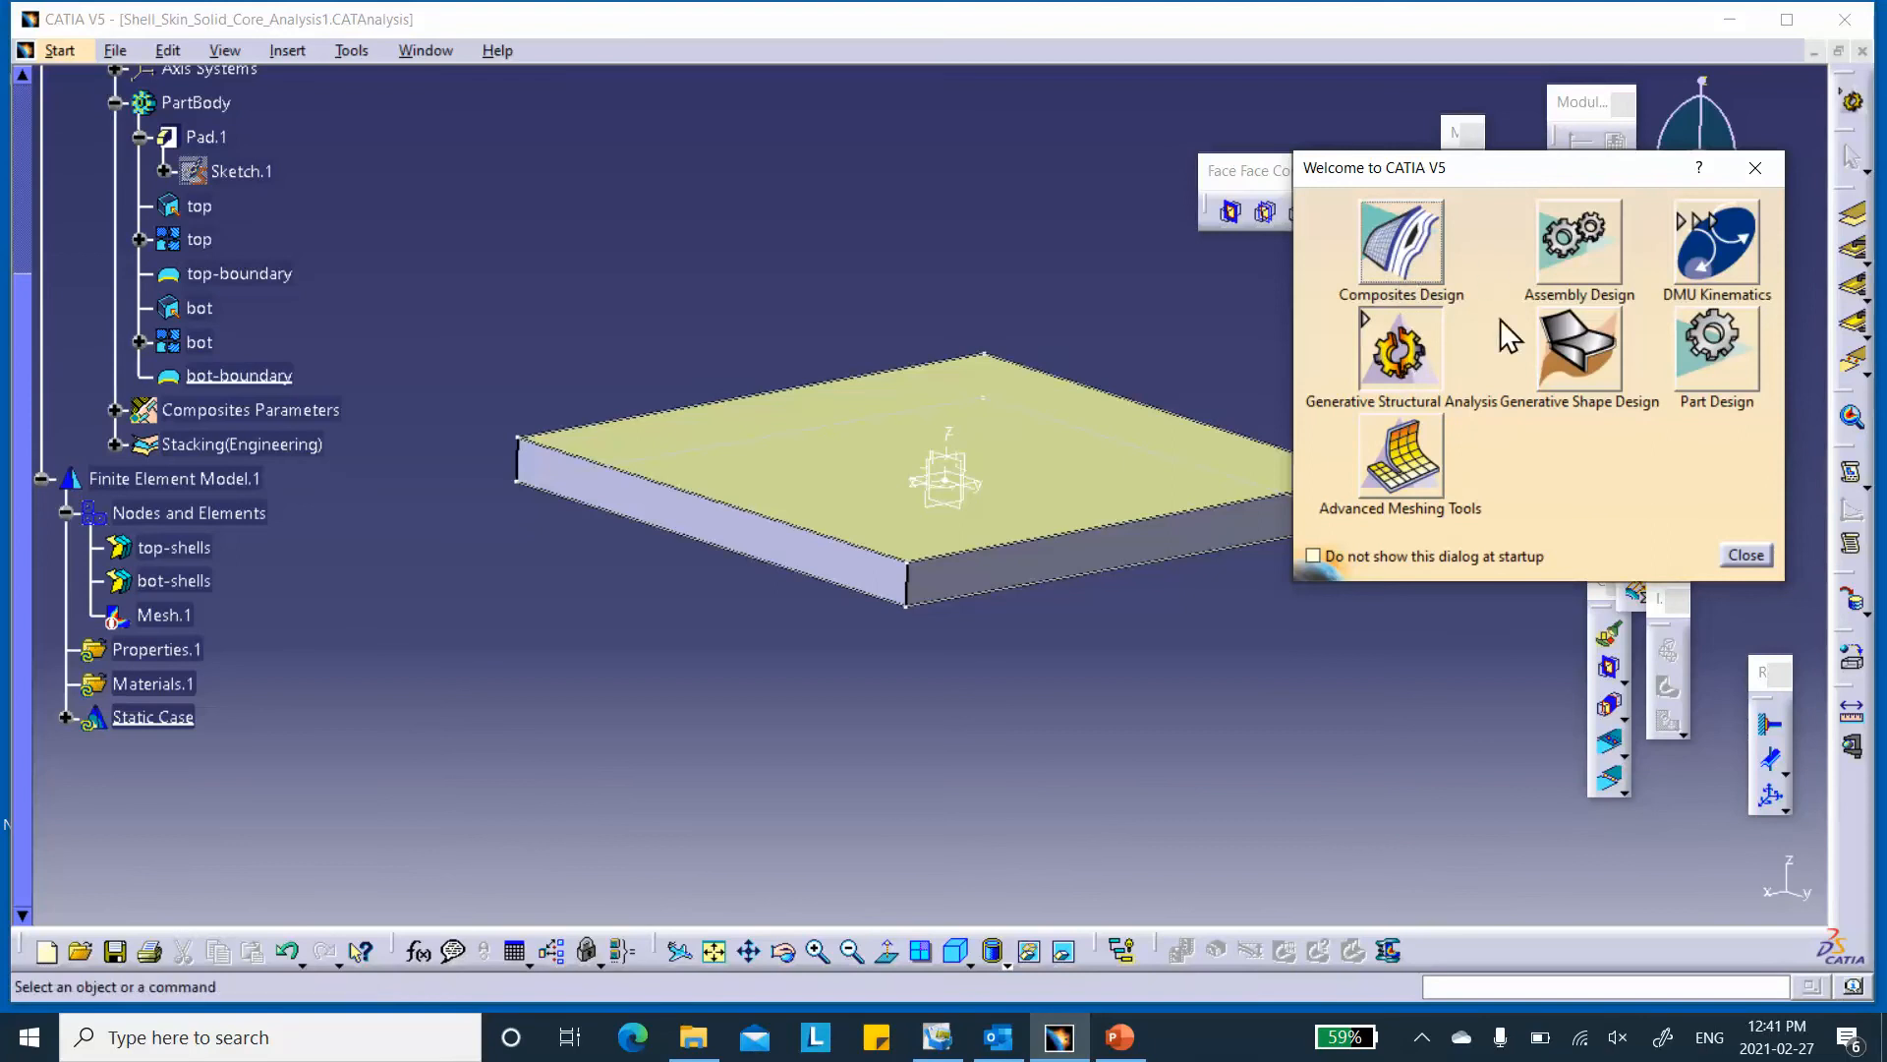
left_click(1401, 457)
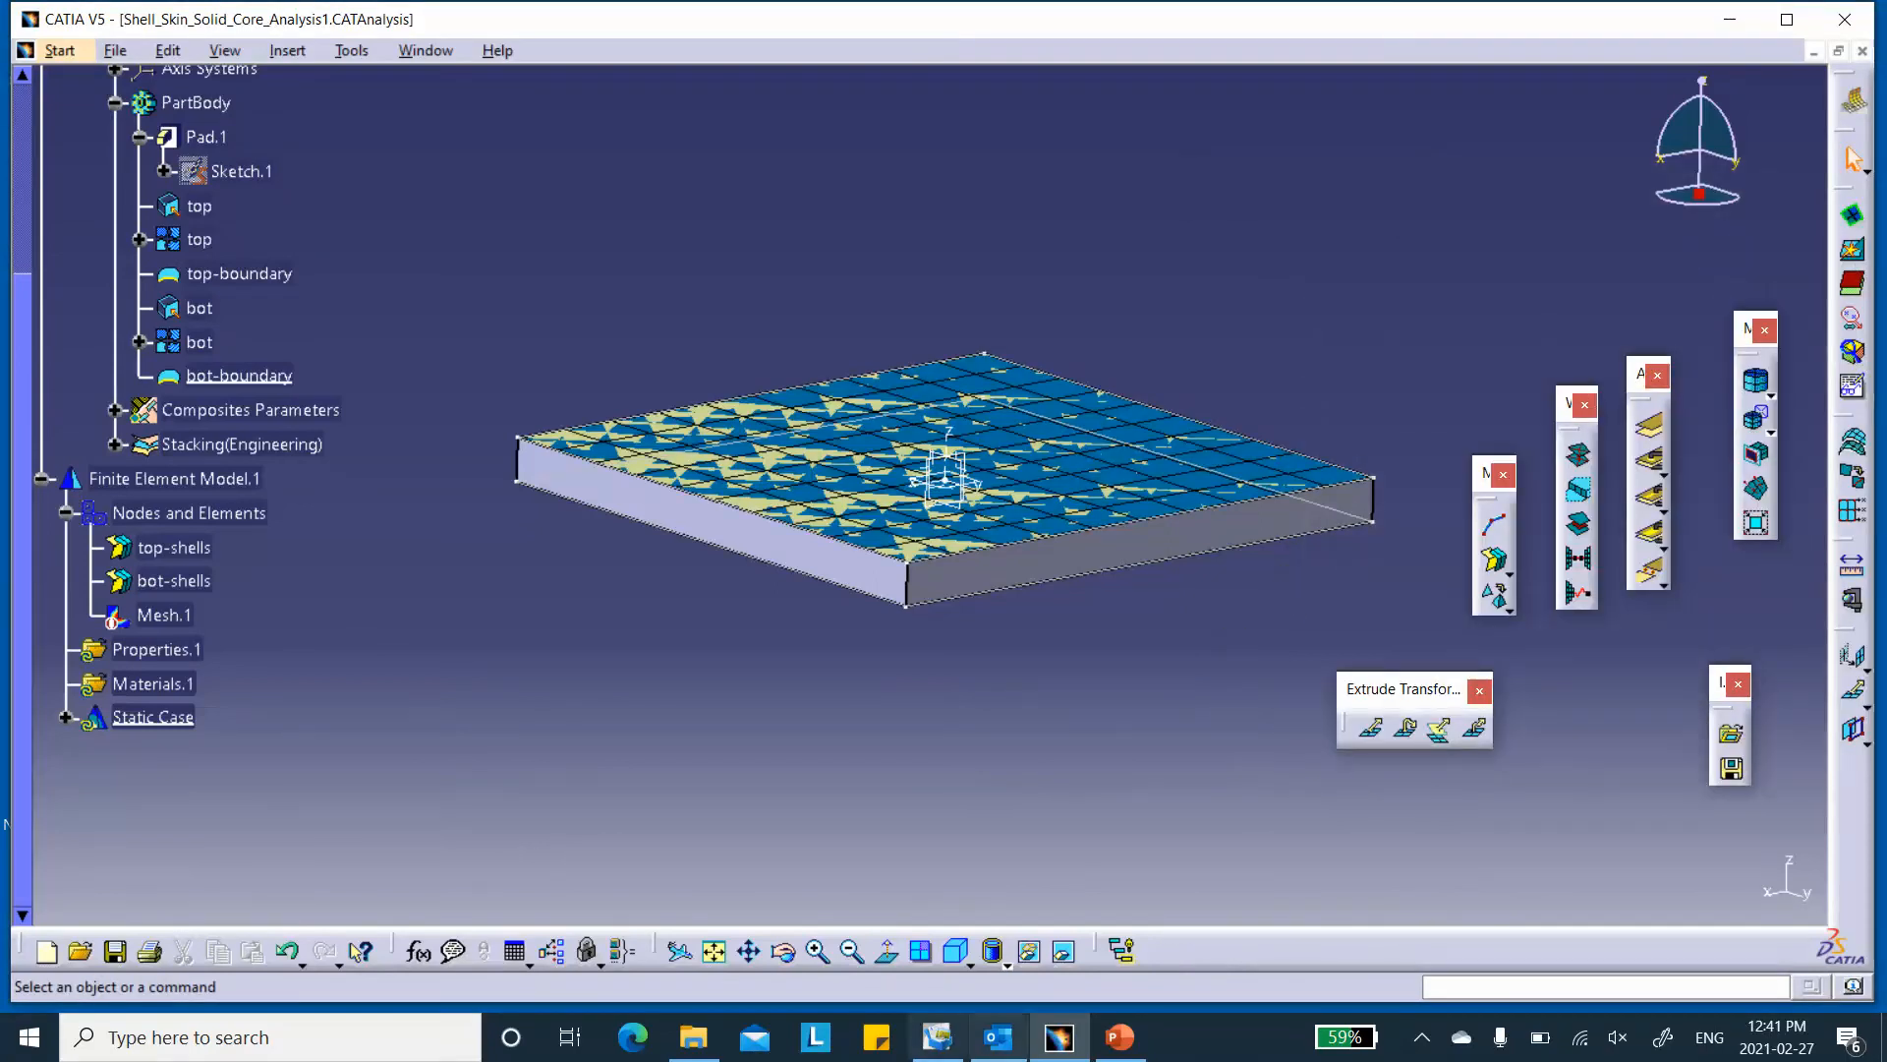
- Switch to PowerPoint to review slide 5 on modelling the skins as shells and the honeycomb core as solid elements
left_click(1119, 1037)
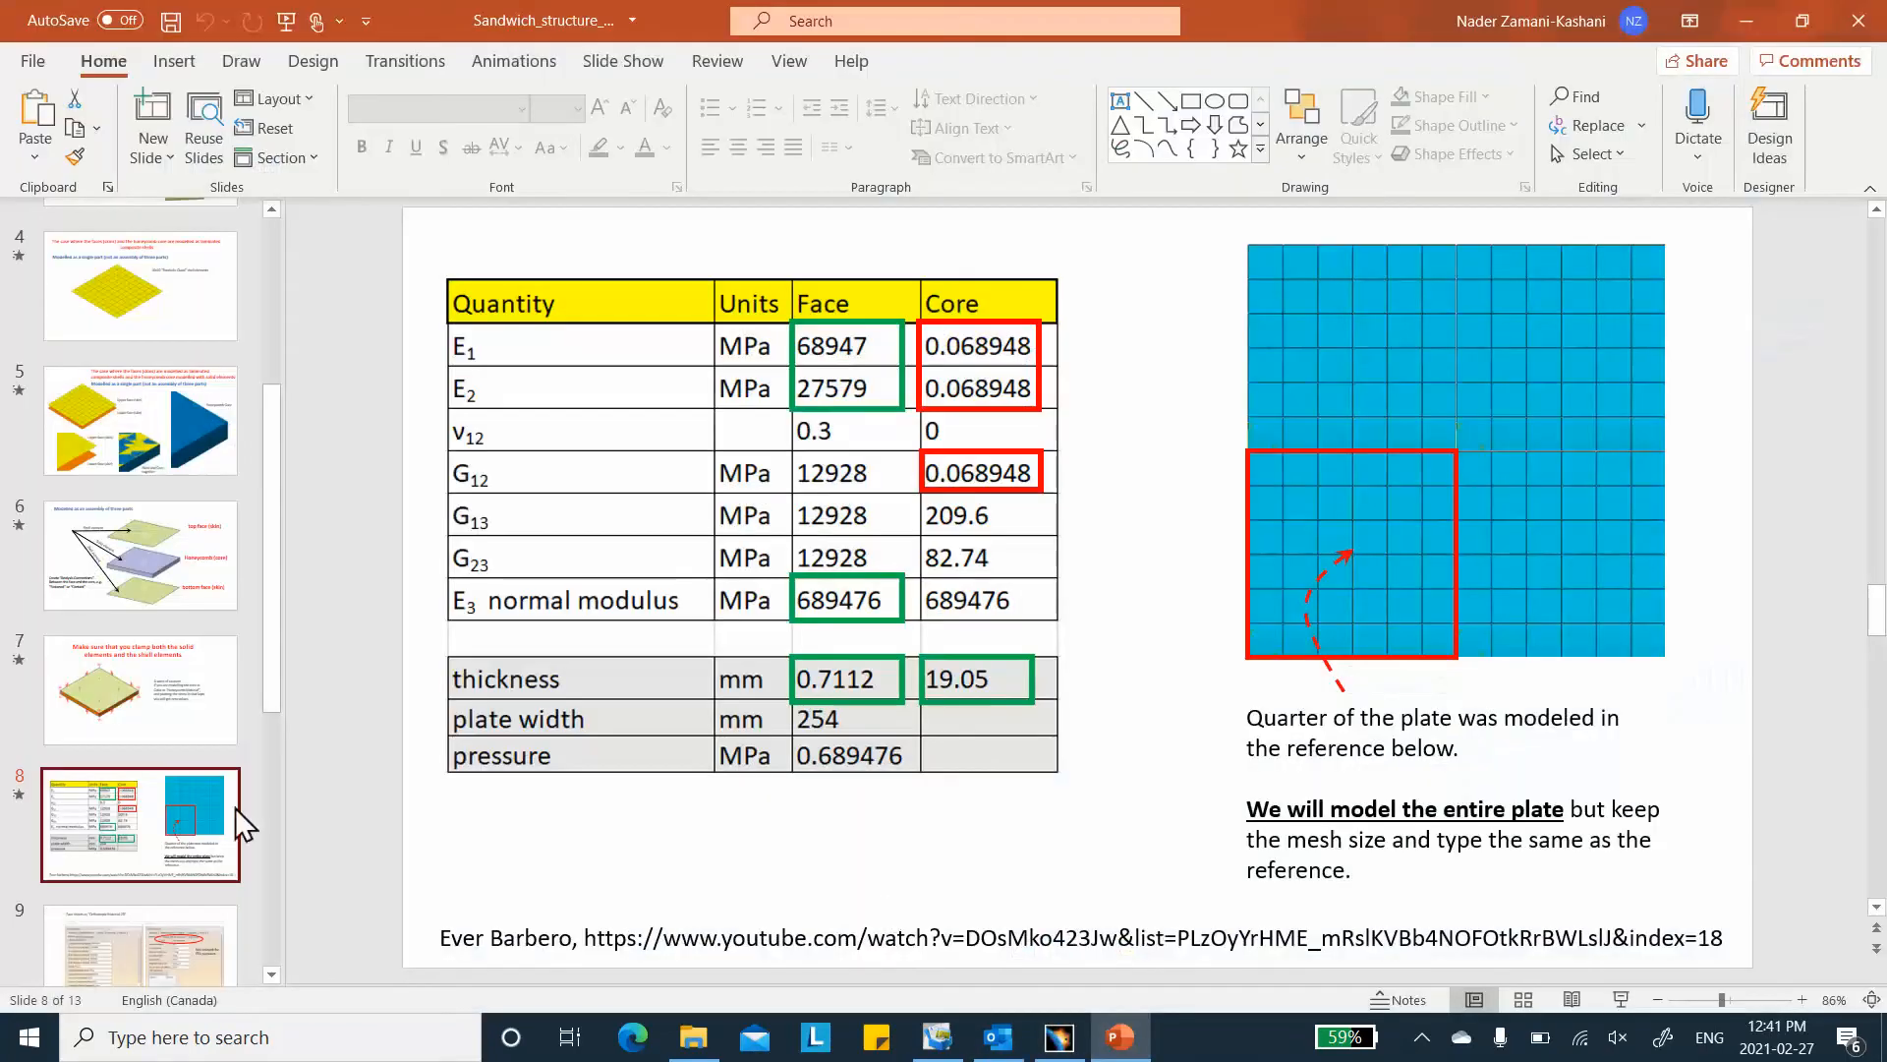
left_click(185, 438)
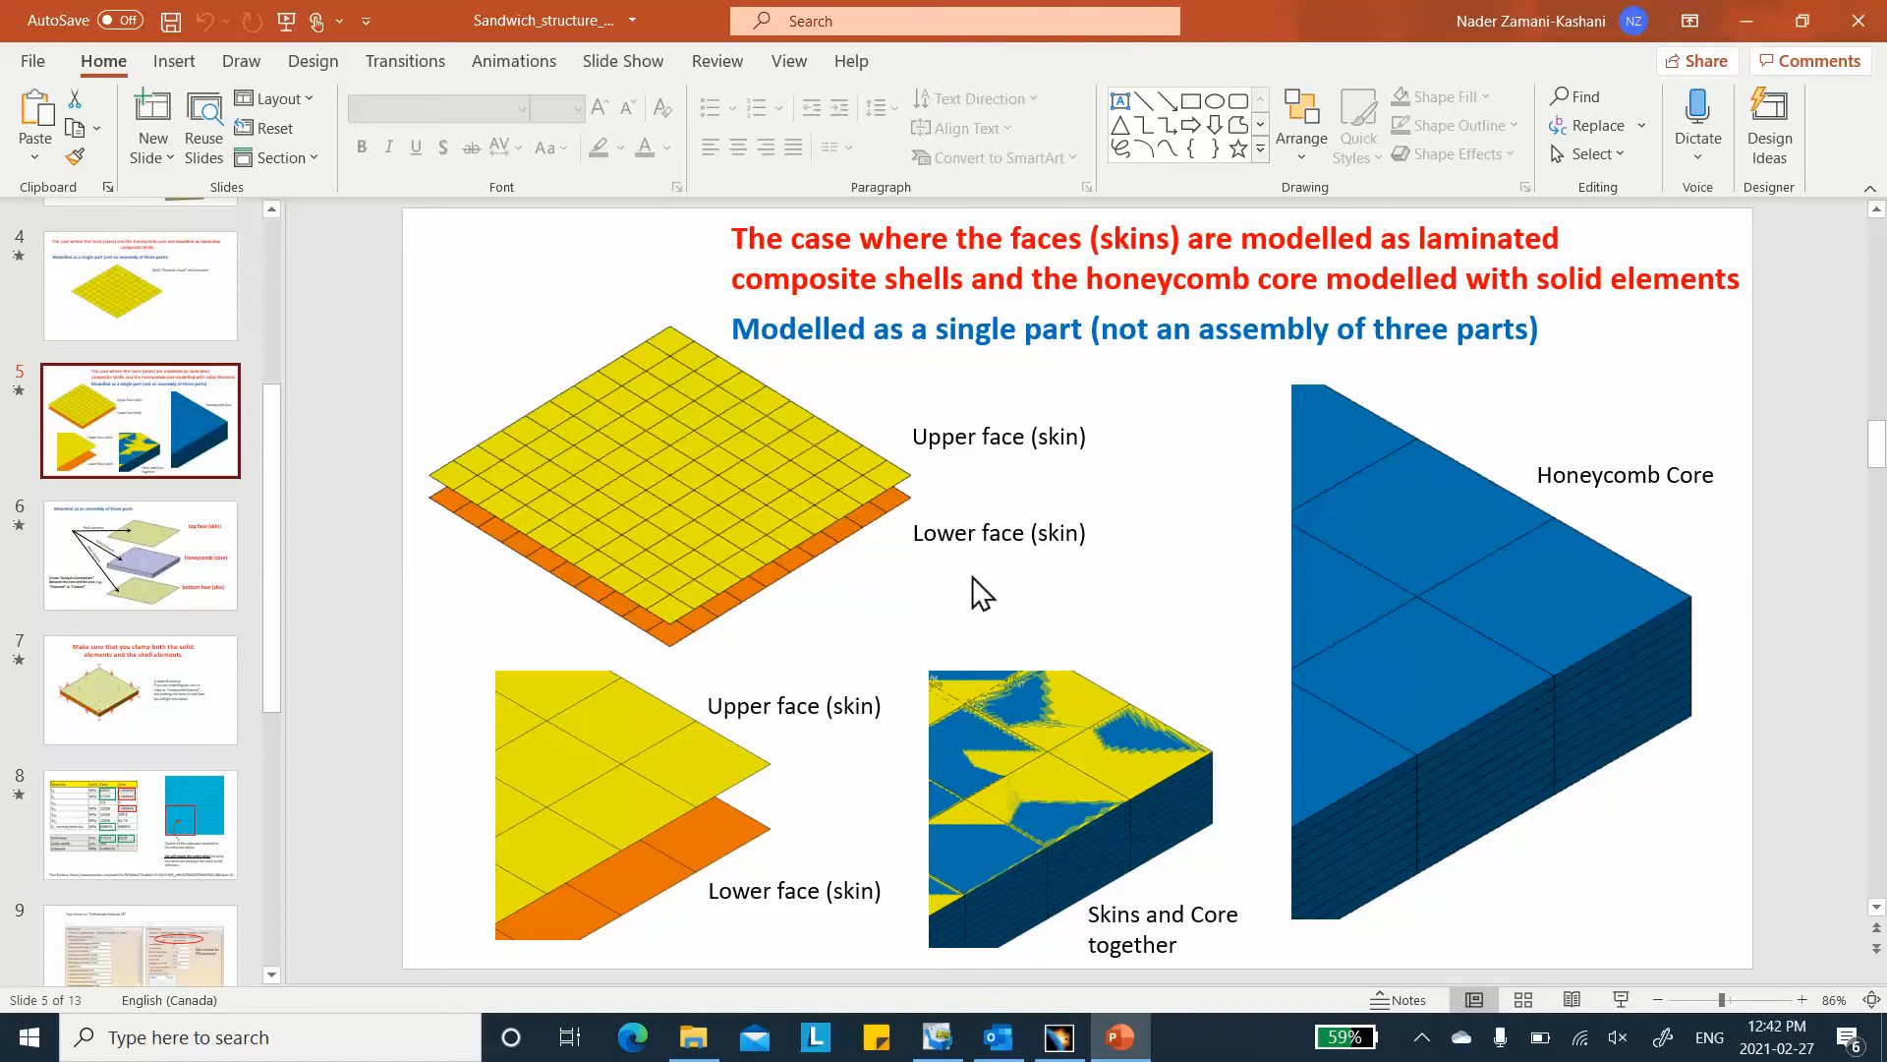
left_click(1747, 21)
- Start a Sweep 3D mesh on the pad's solid volume, with the meshing methods moved within easy reach
mouse_move(1222, 430)
middle_mouse_down()
mouse_move(951, 108)
mouse_move(963, 148)
middle_mouse_up()
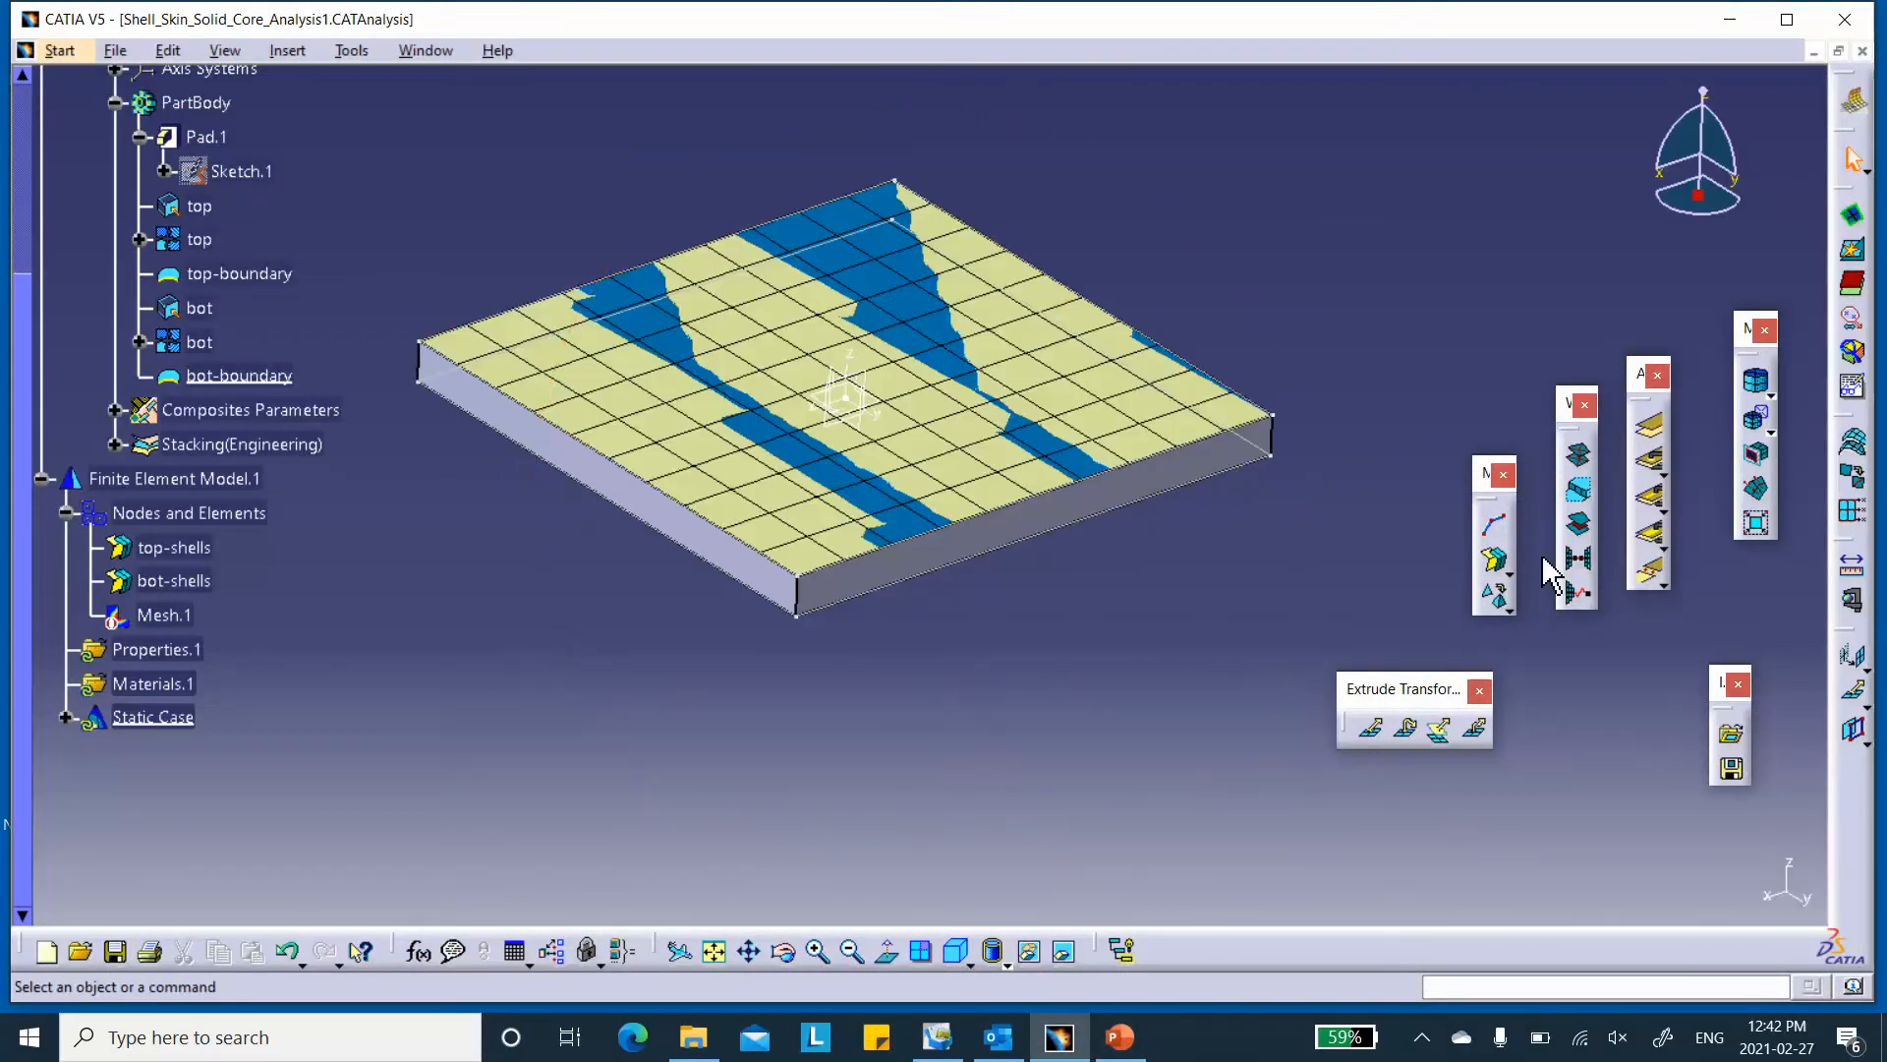
left_click_drag(1491, 466, 1245, 197)
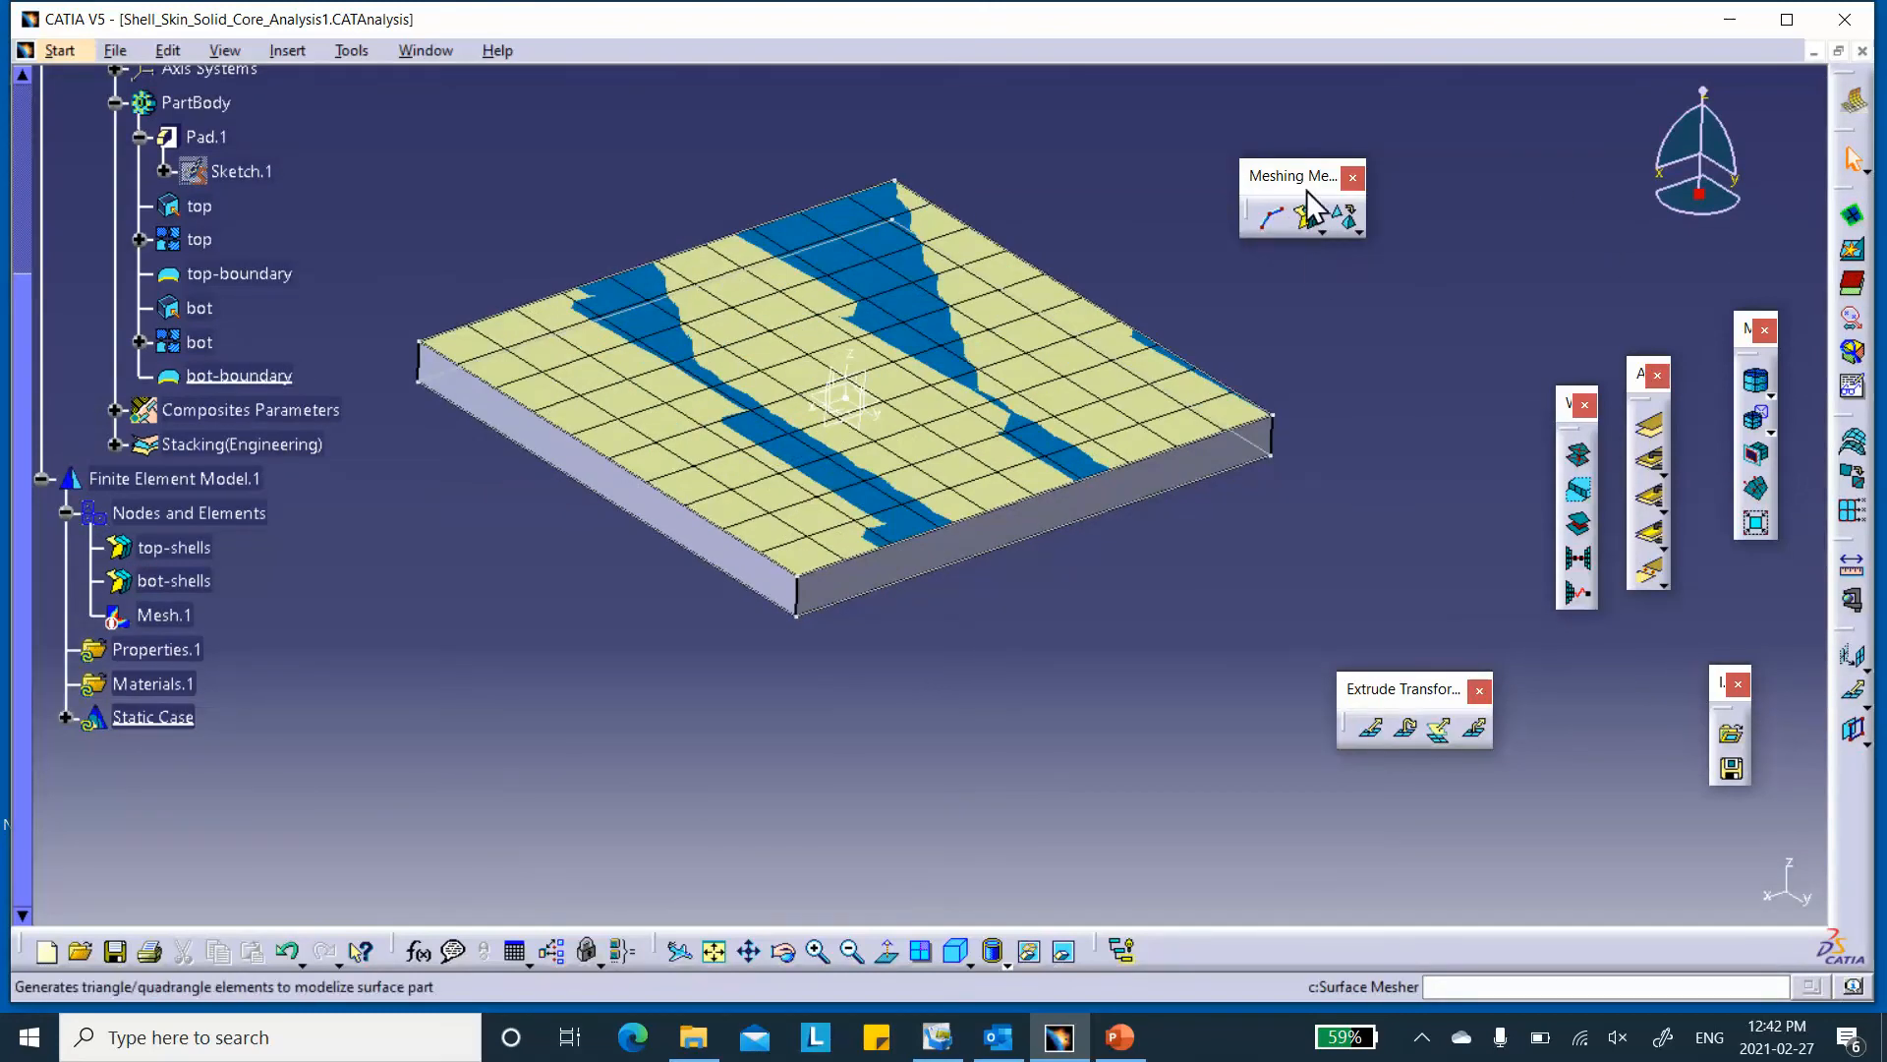
left_click(1357, 229)
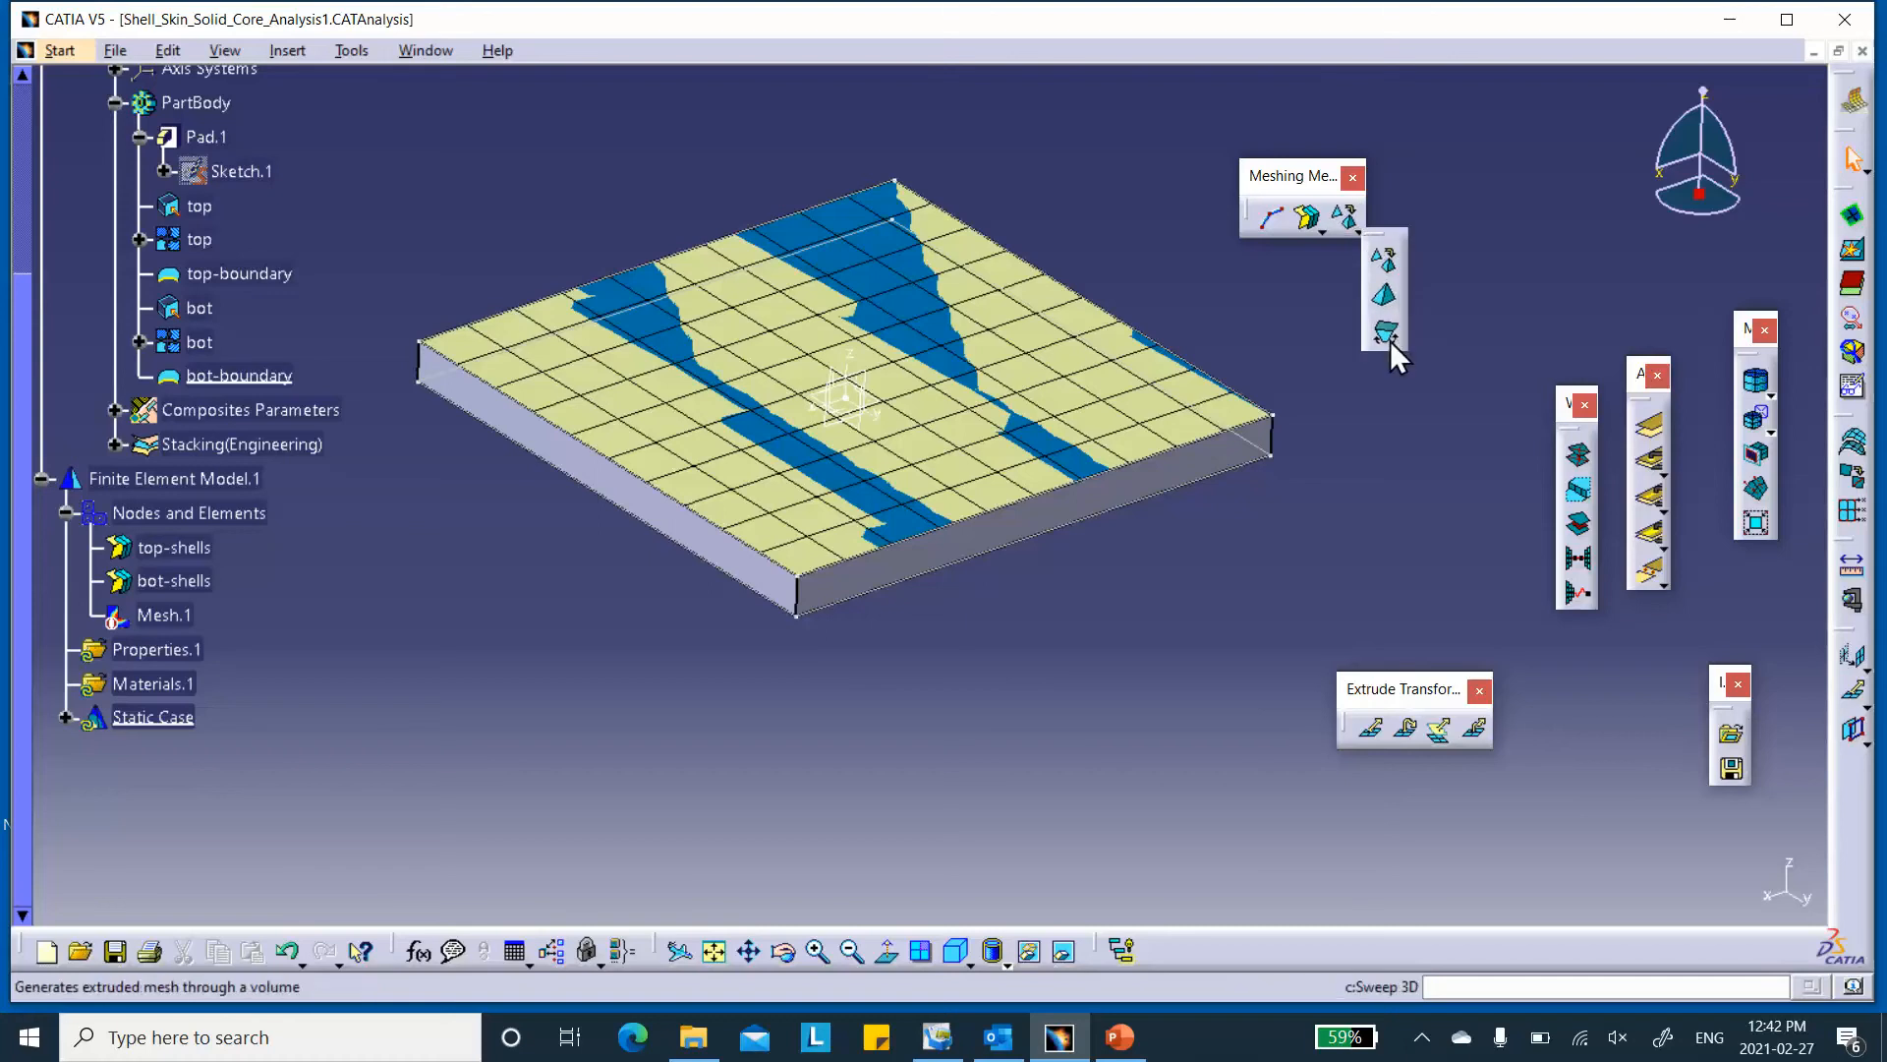
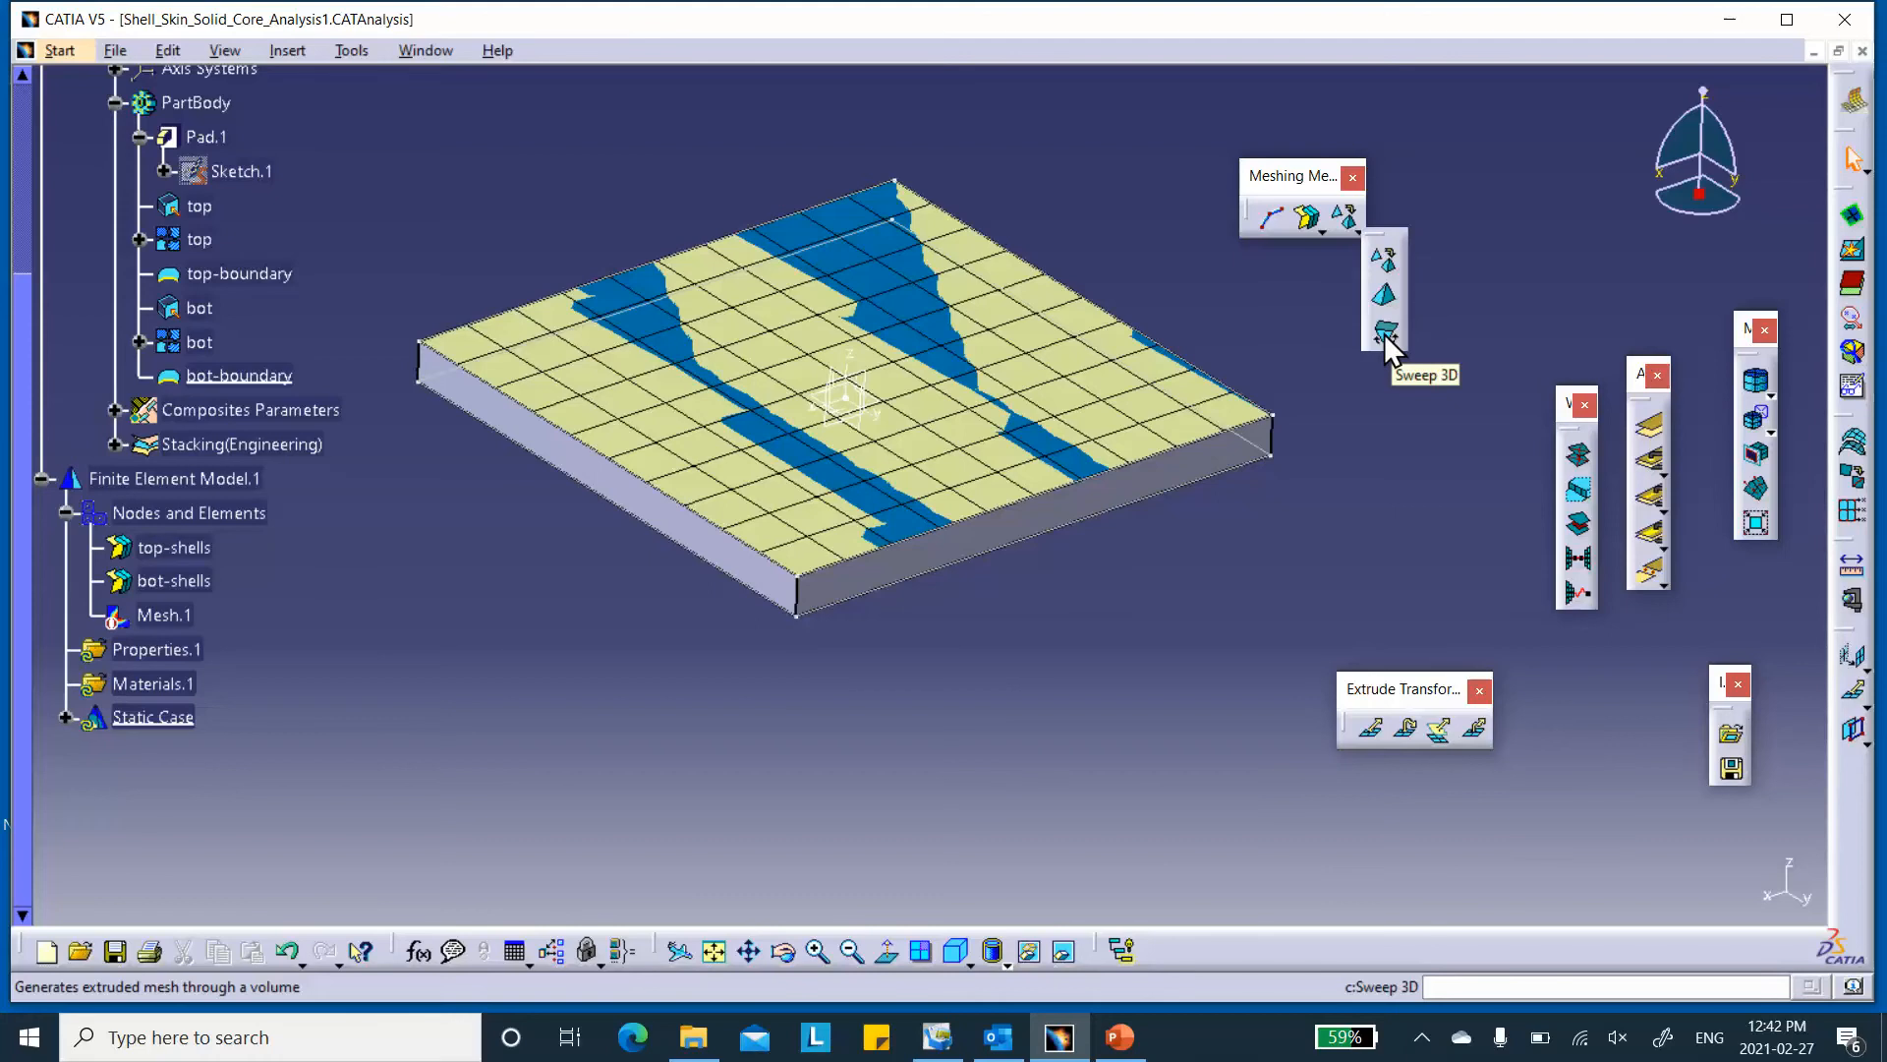
left_click(1384, 334)
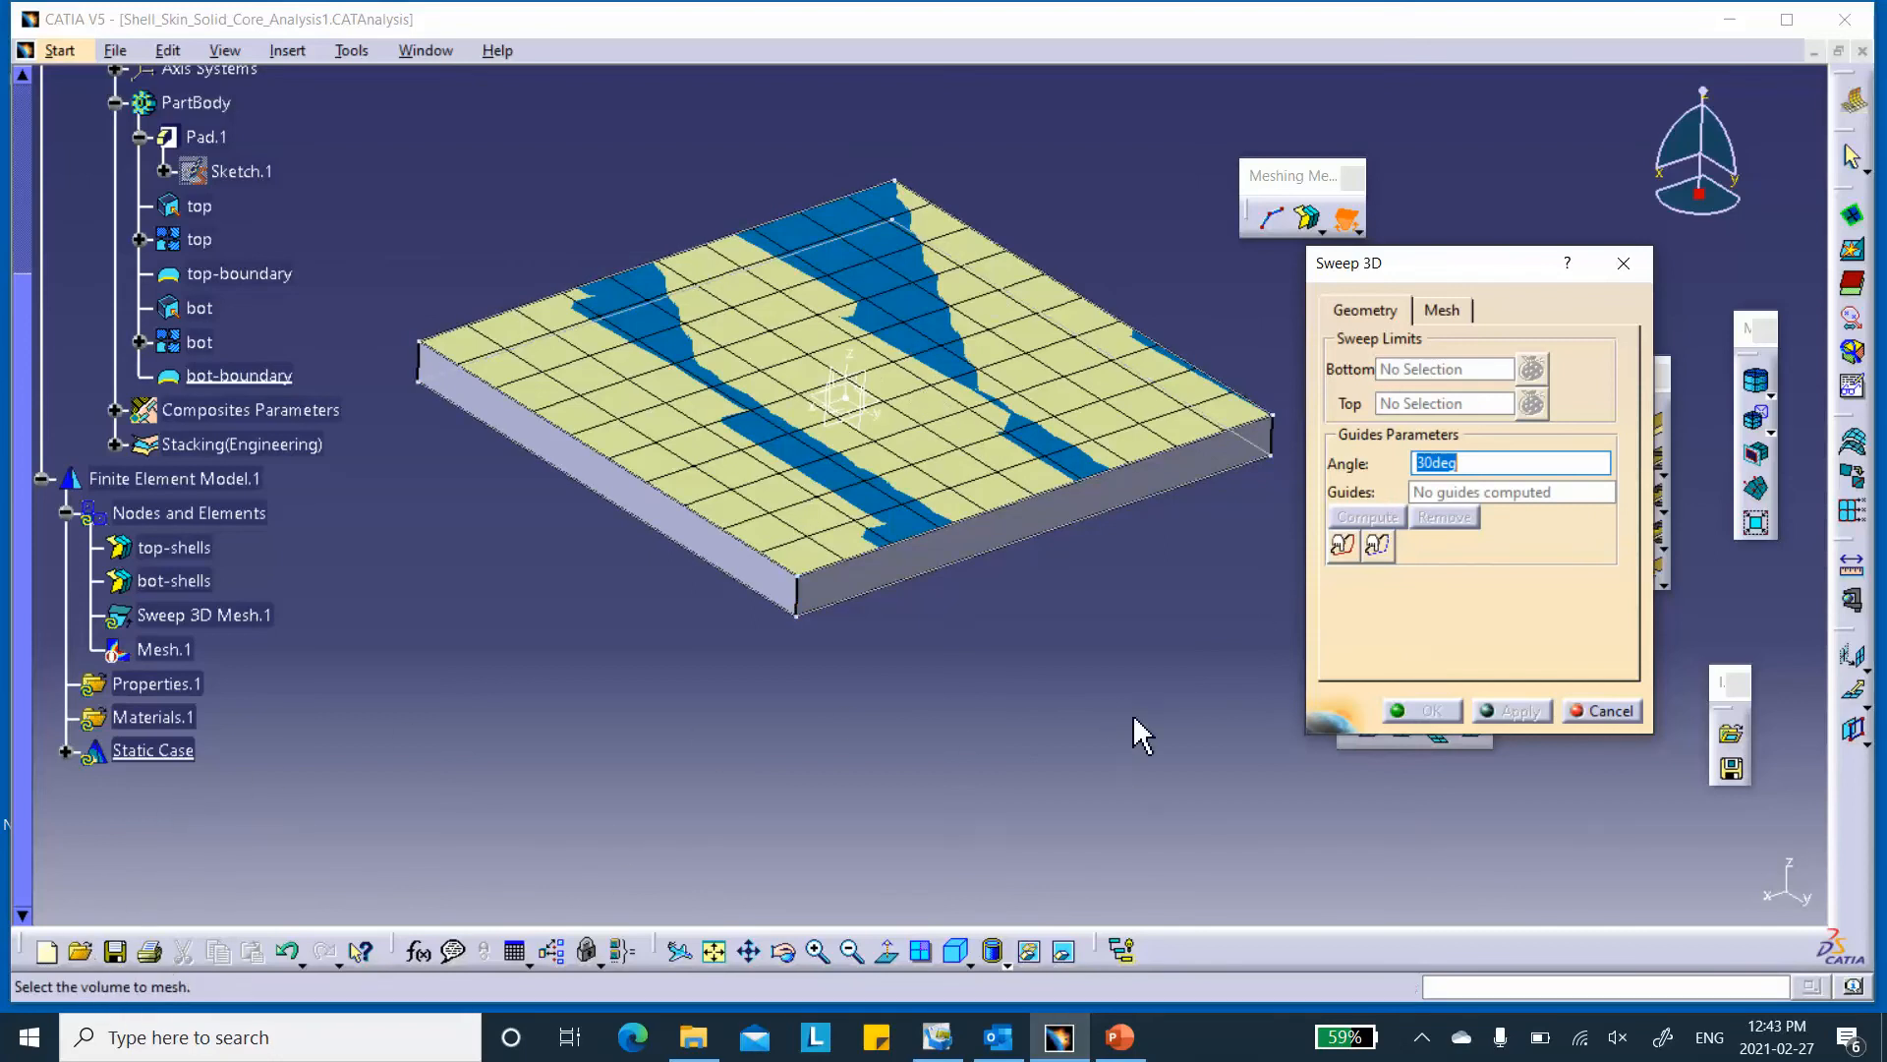
left_click(893, 582)
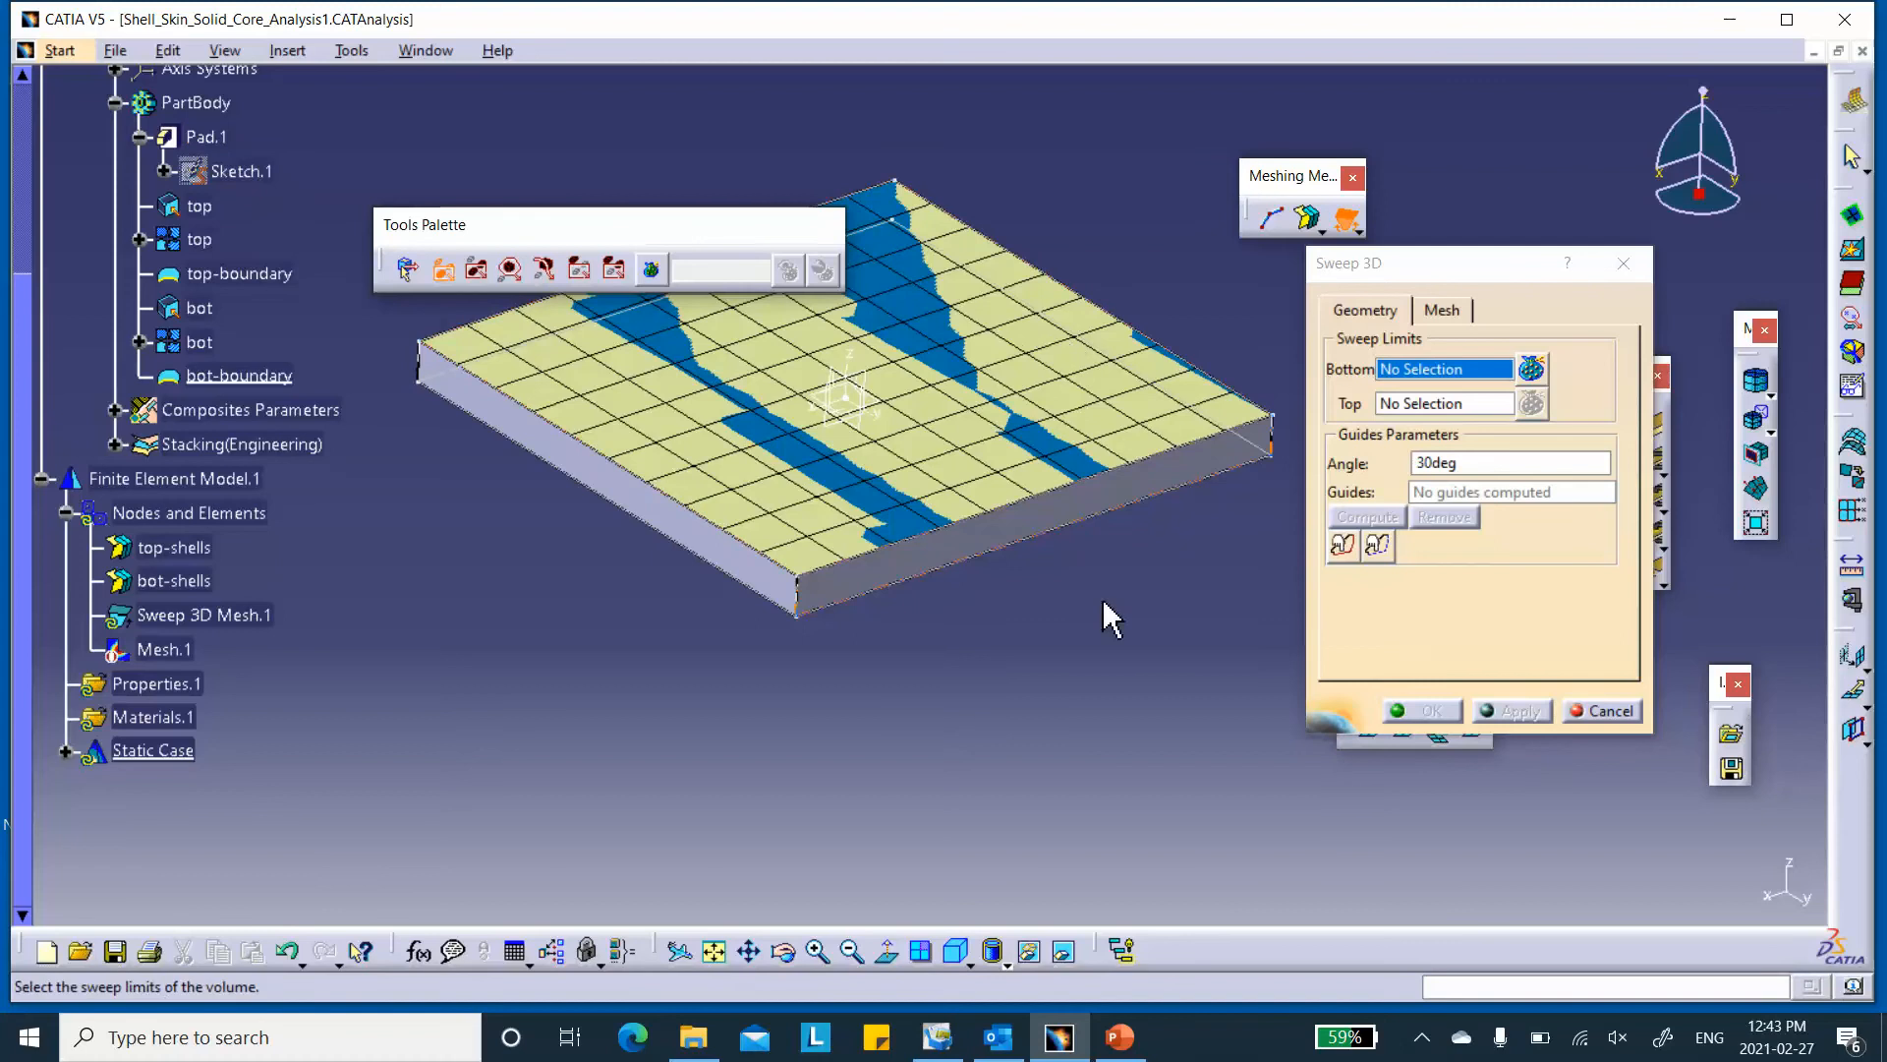
- Set the pad's upper face as the sweep's bottom limit and its underside face as the top limit
left_click(1018, 325)
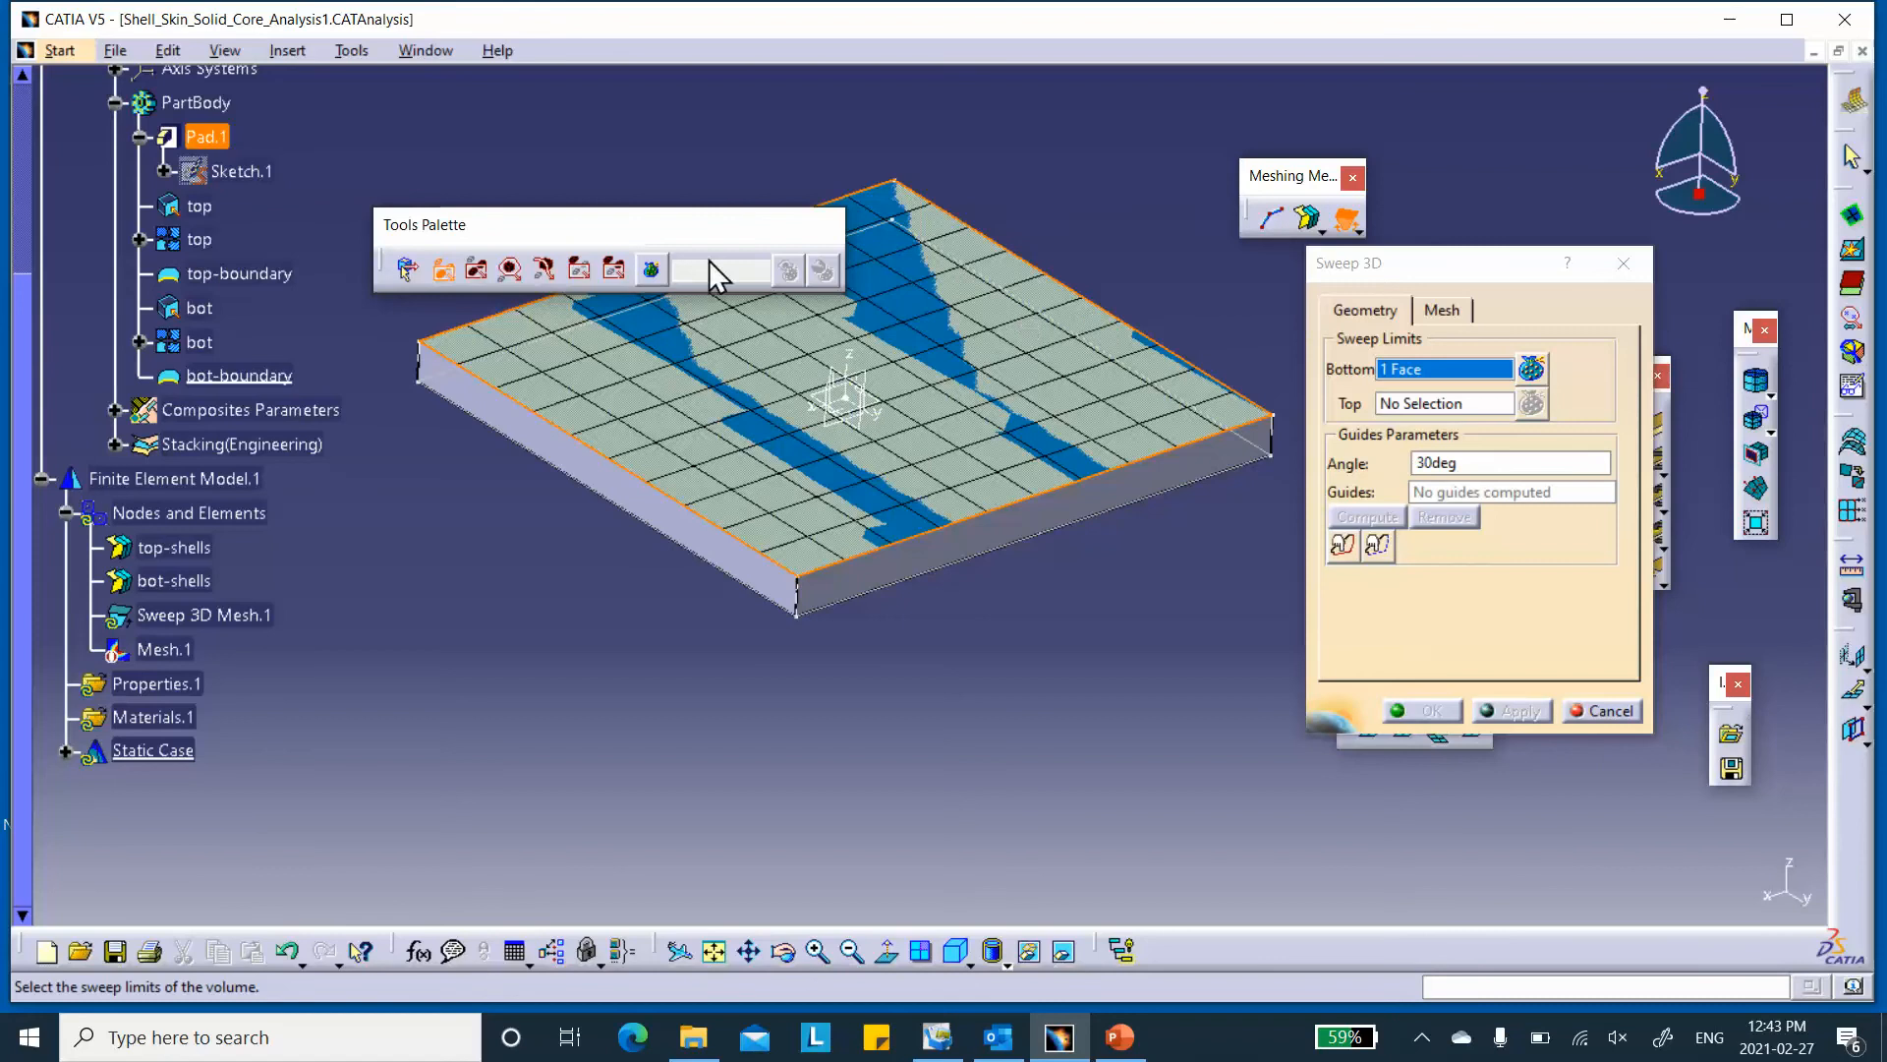
left_click(1421, 403)
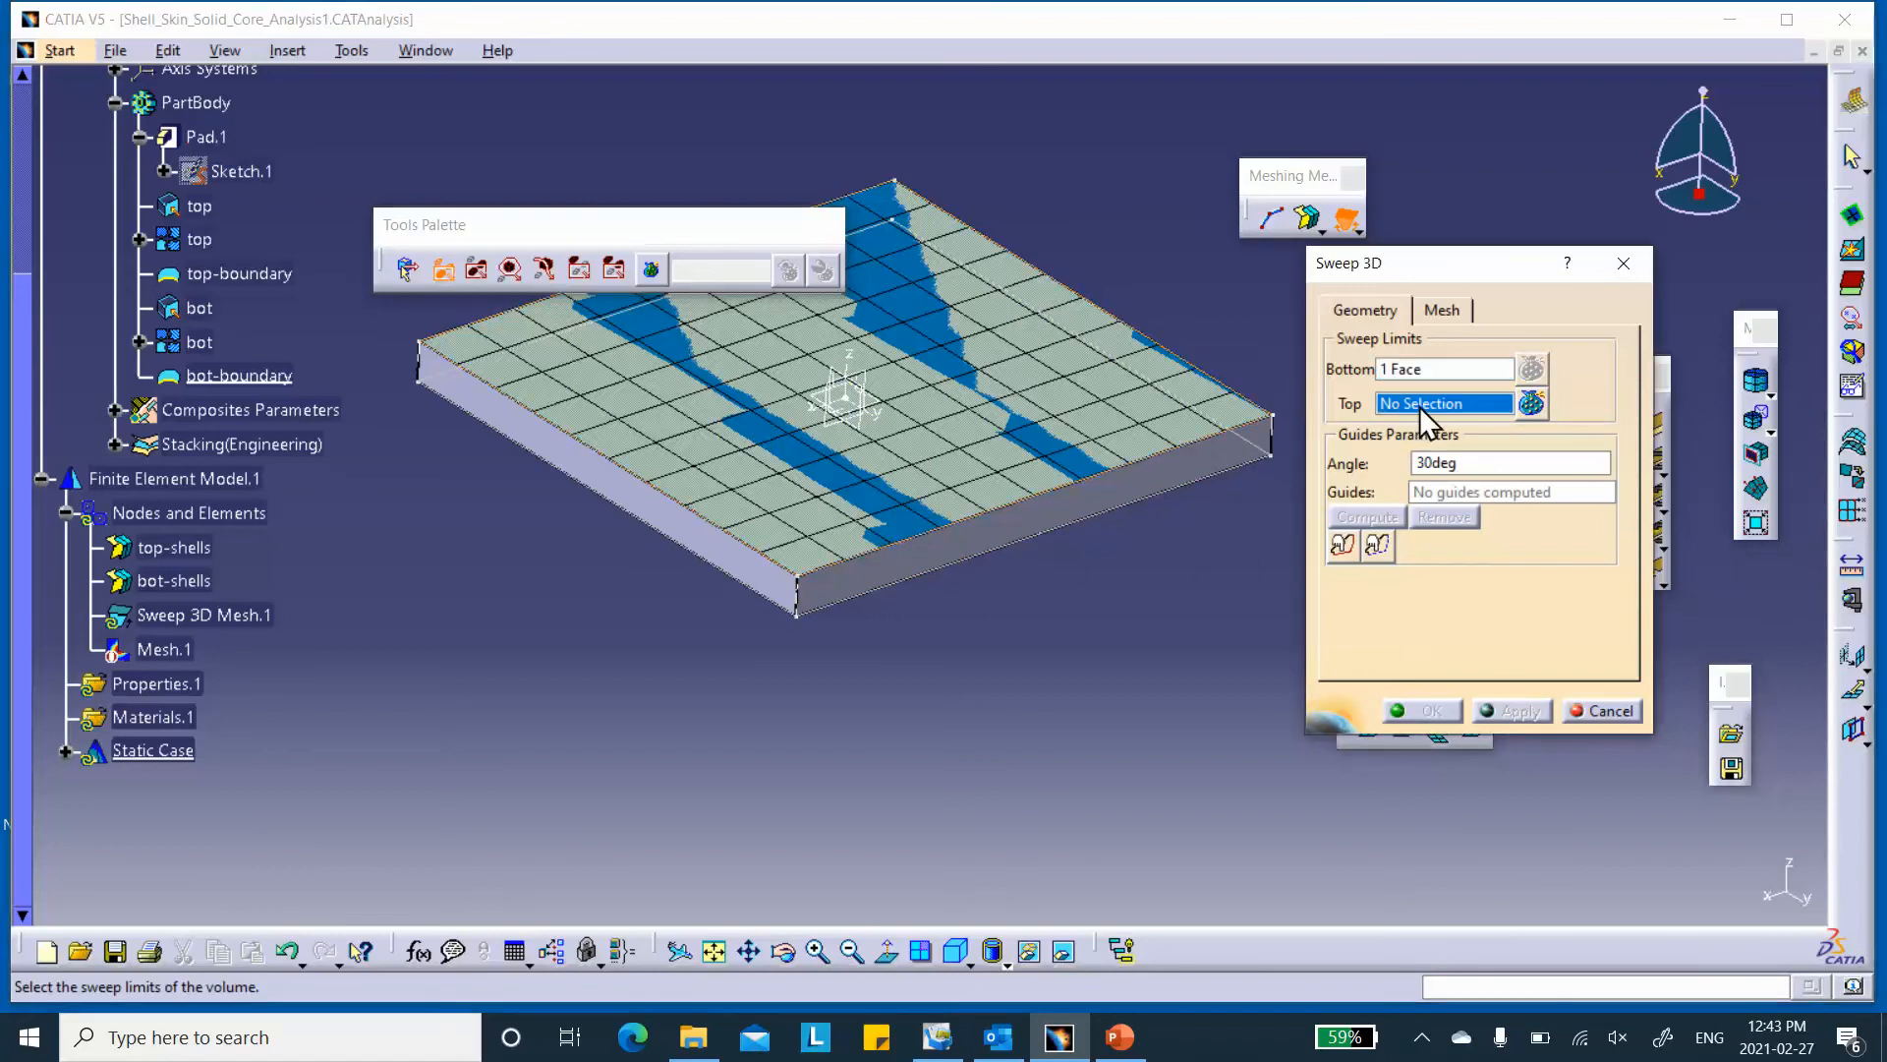
middle_click_drag(1100, 687, 1099, 426)
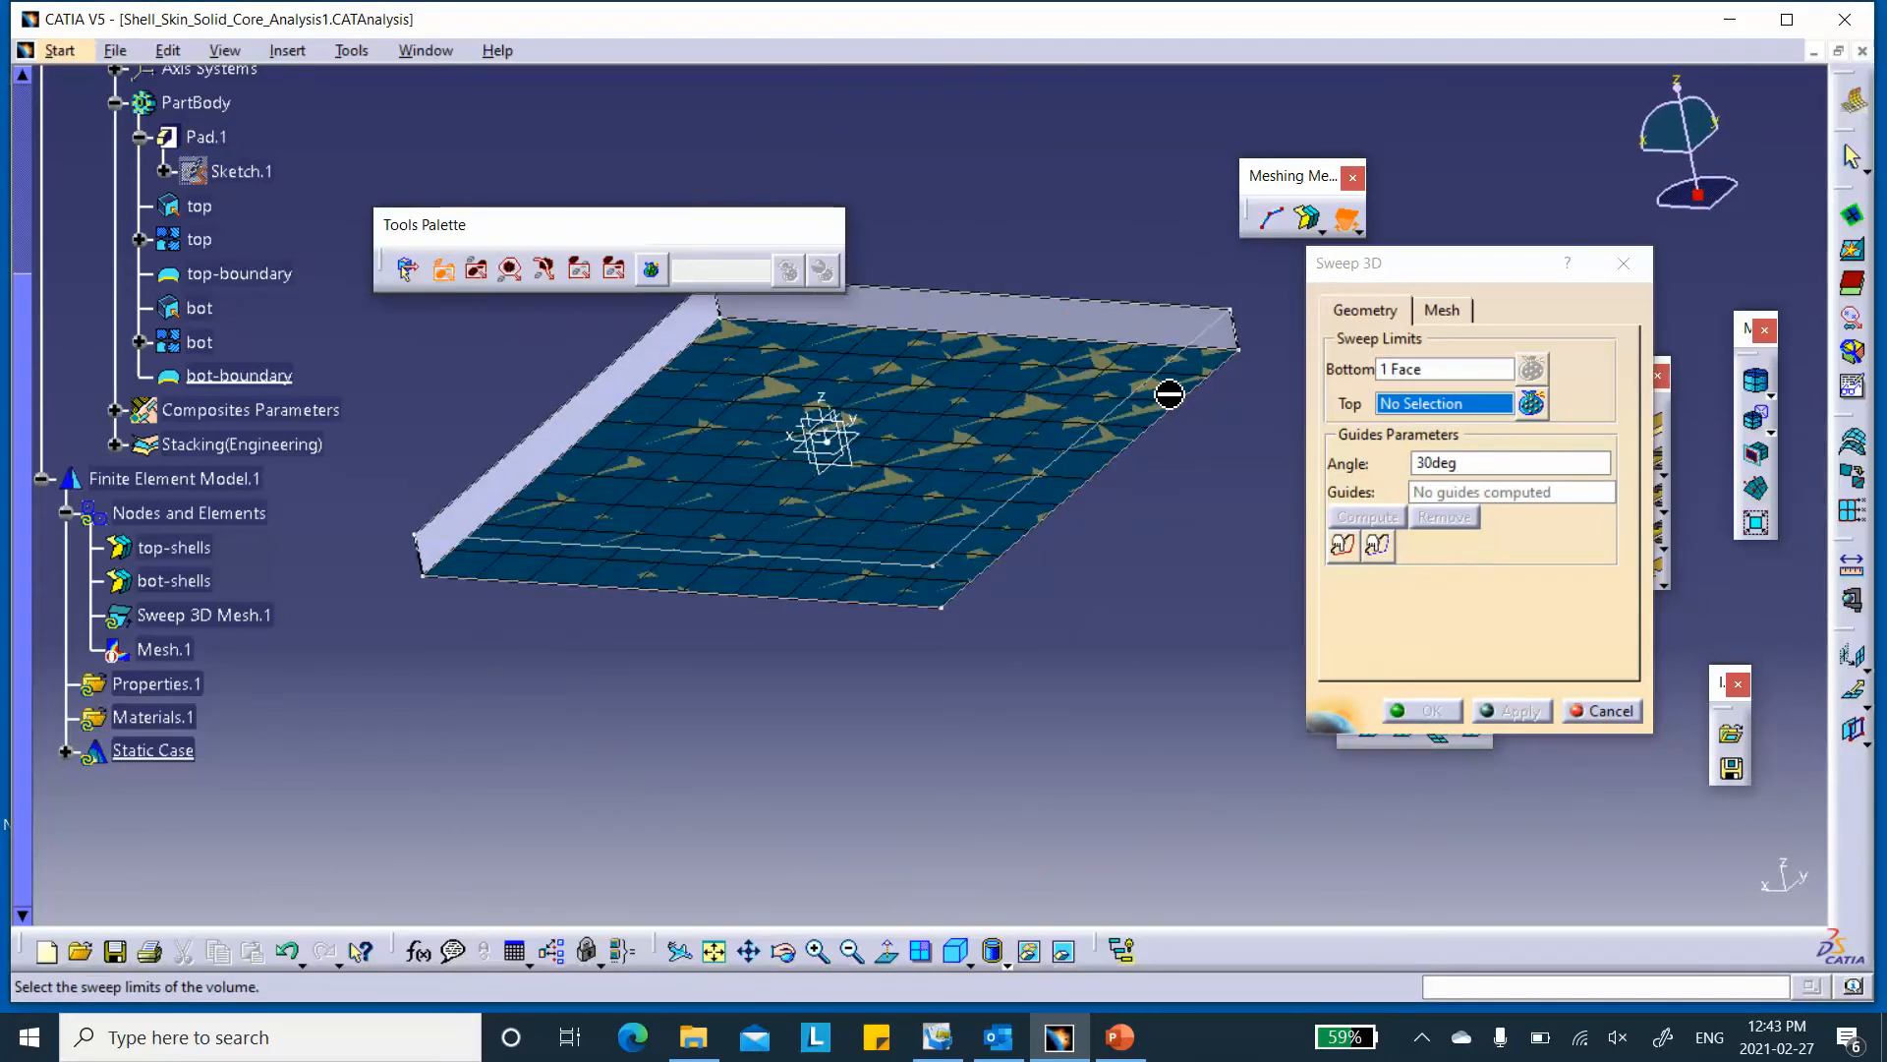
middle_click_drag(952, 450, 1036, 375)
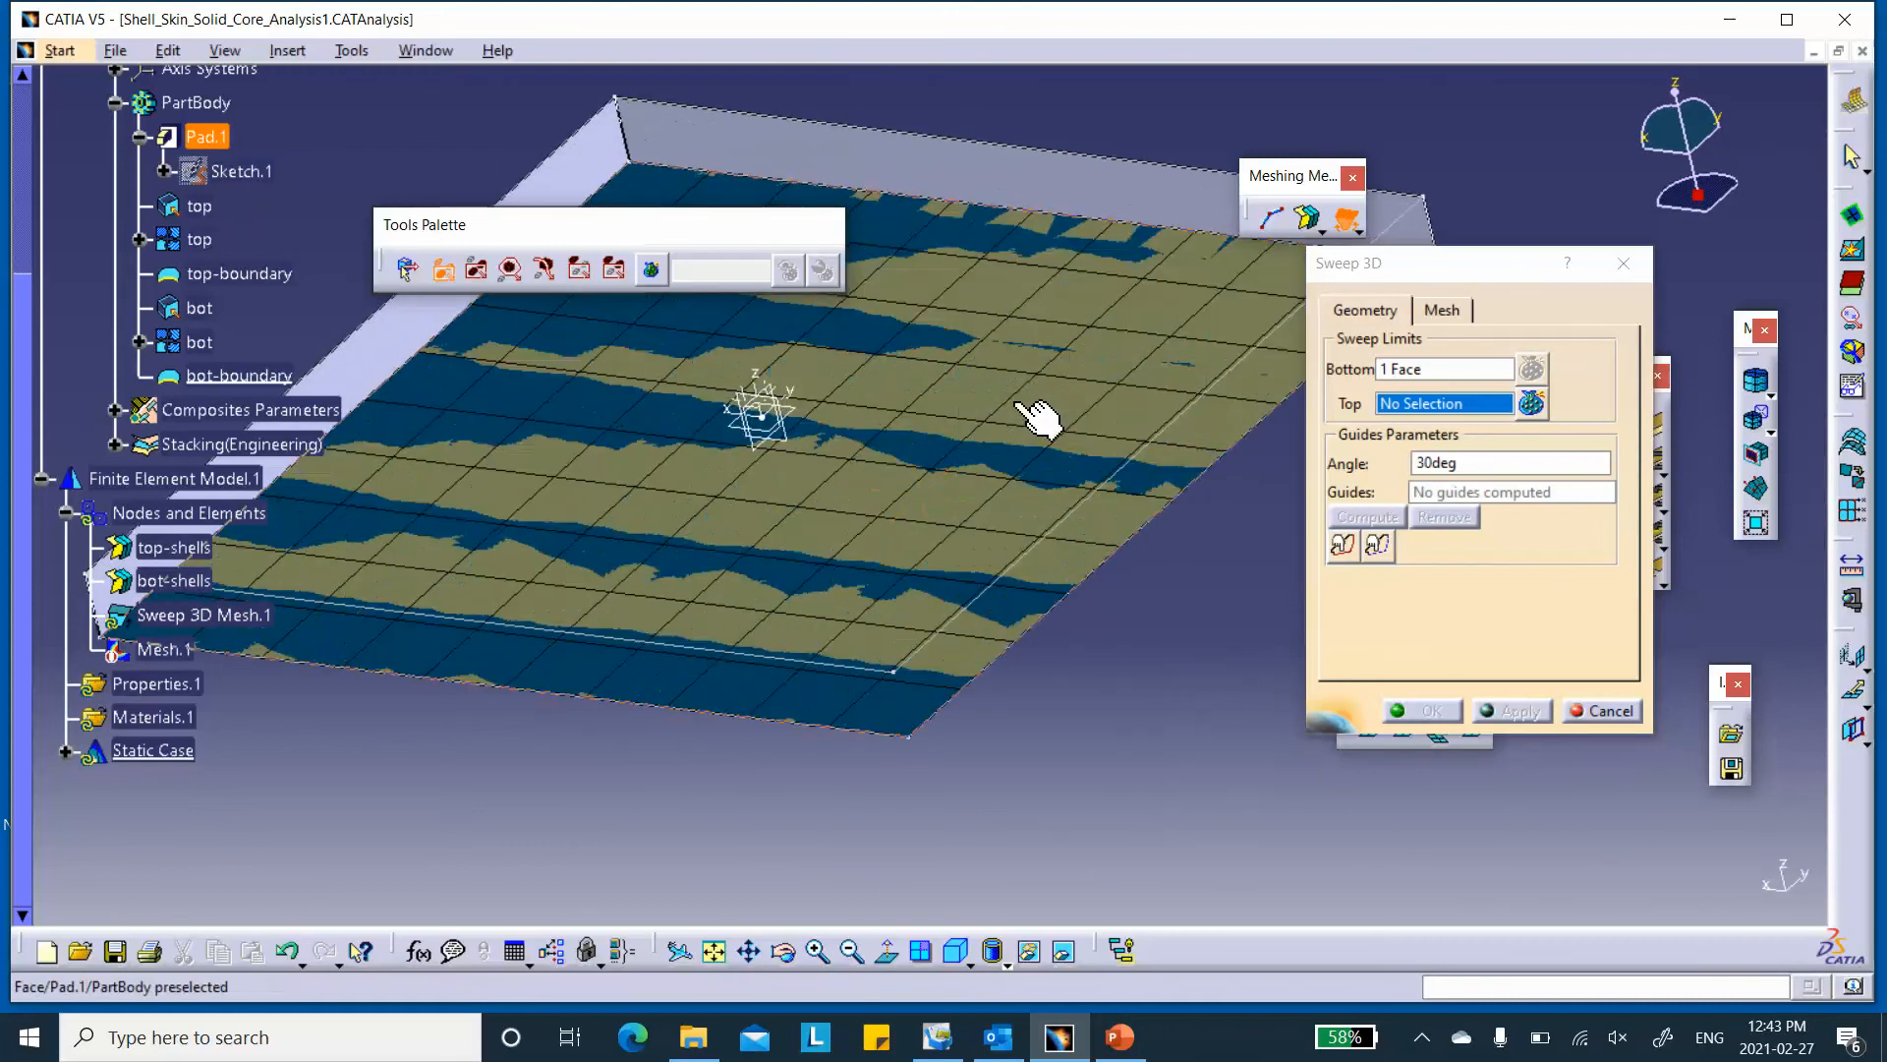
left_click(972, 395)
mouse_move(944, 249)
middle_mouse_down()
mouse_move(972, 578)
mouse_move(961, 367)
mouse_move(931, 266)
mouse_move(1054, 538)
middle_mouse_up()
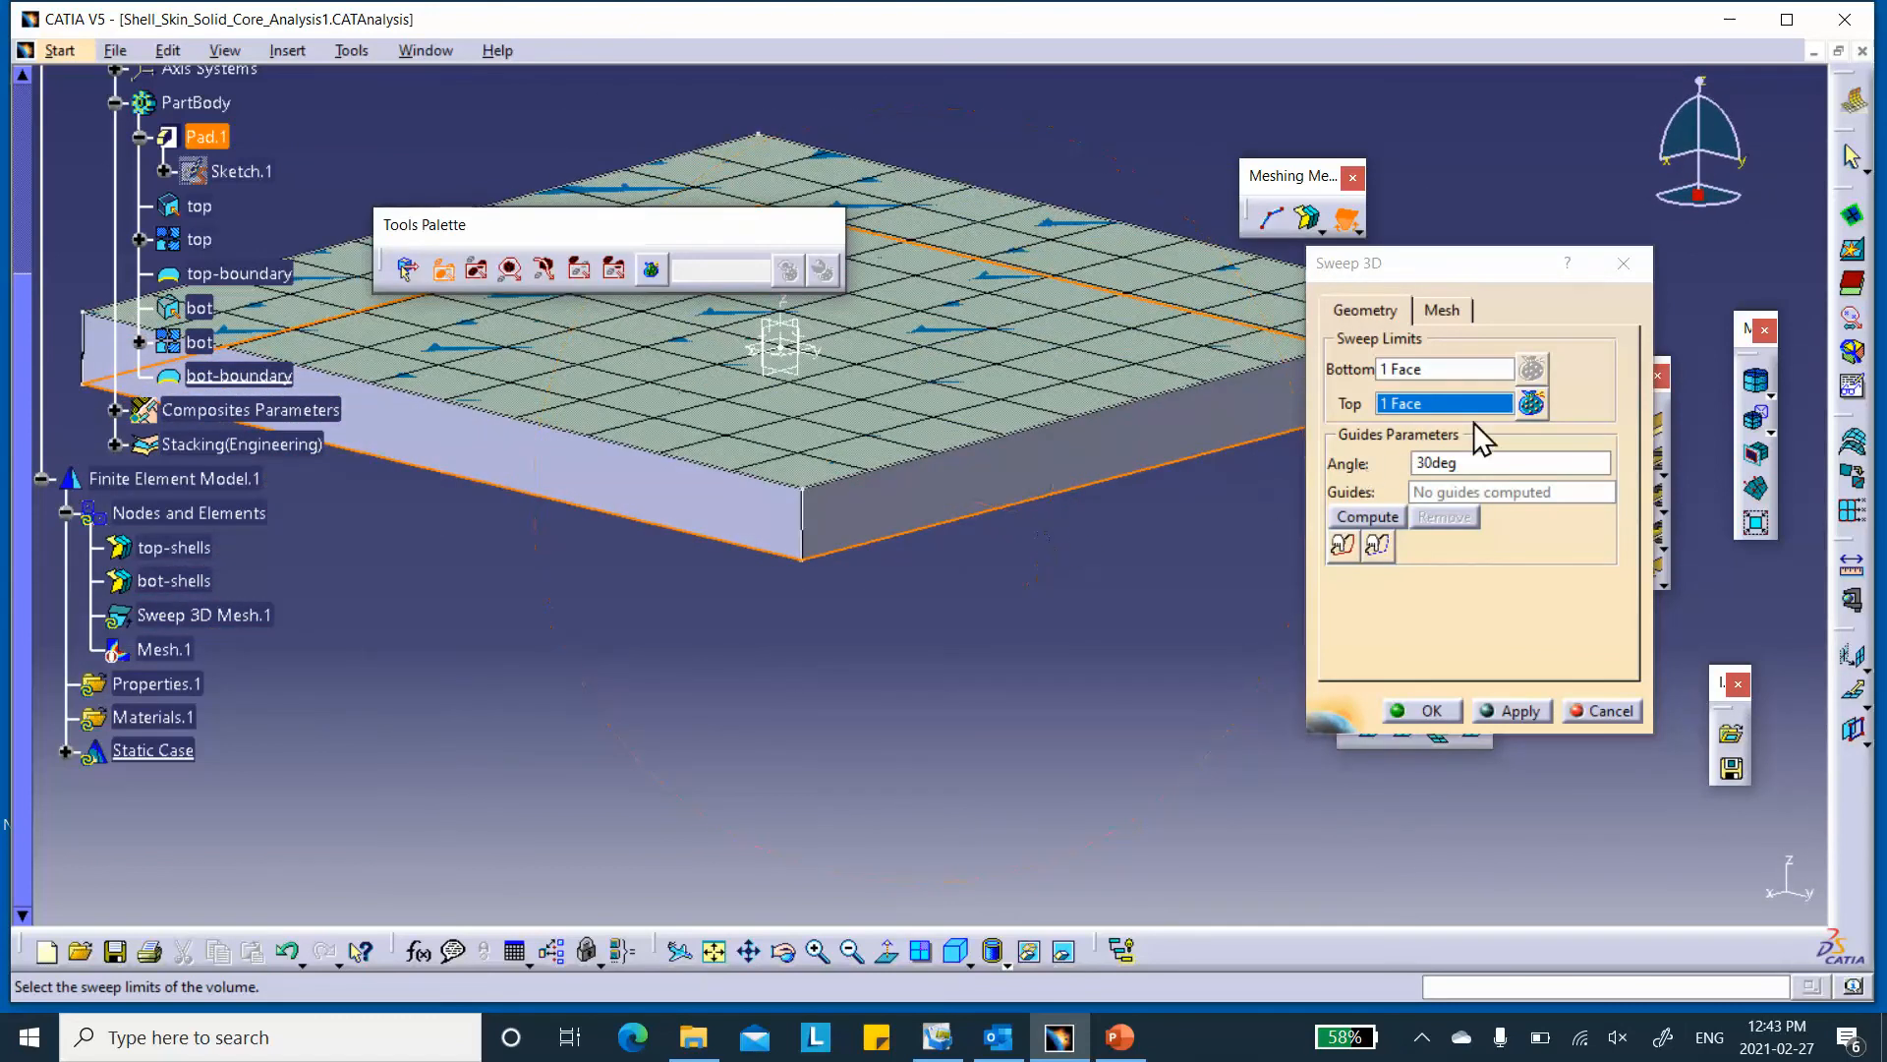
- Set the sweep mesh to 10 layers with uniform distribution and parabolic elements, then generate the core mesh
left_click(1454, 309)
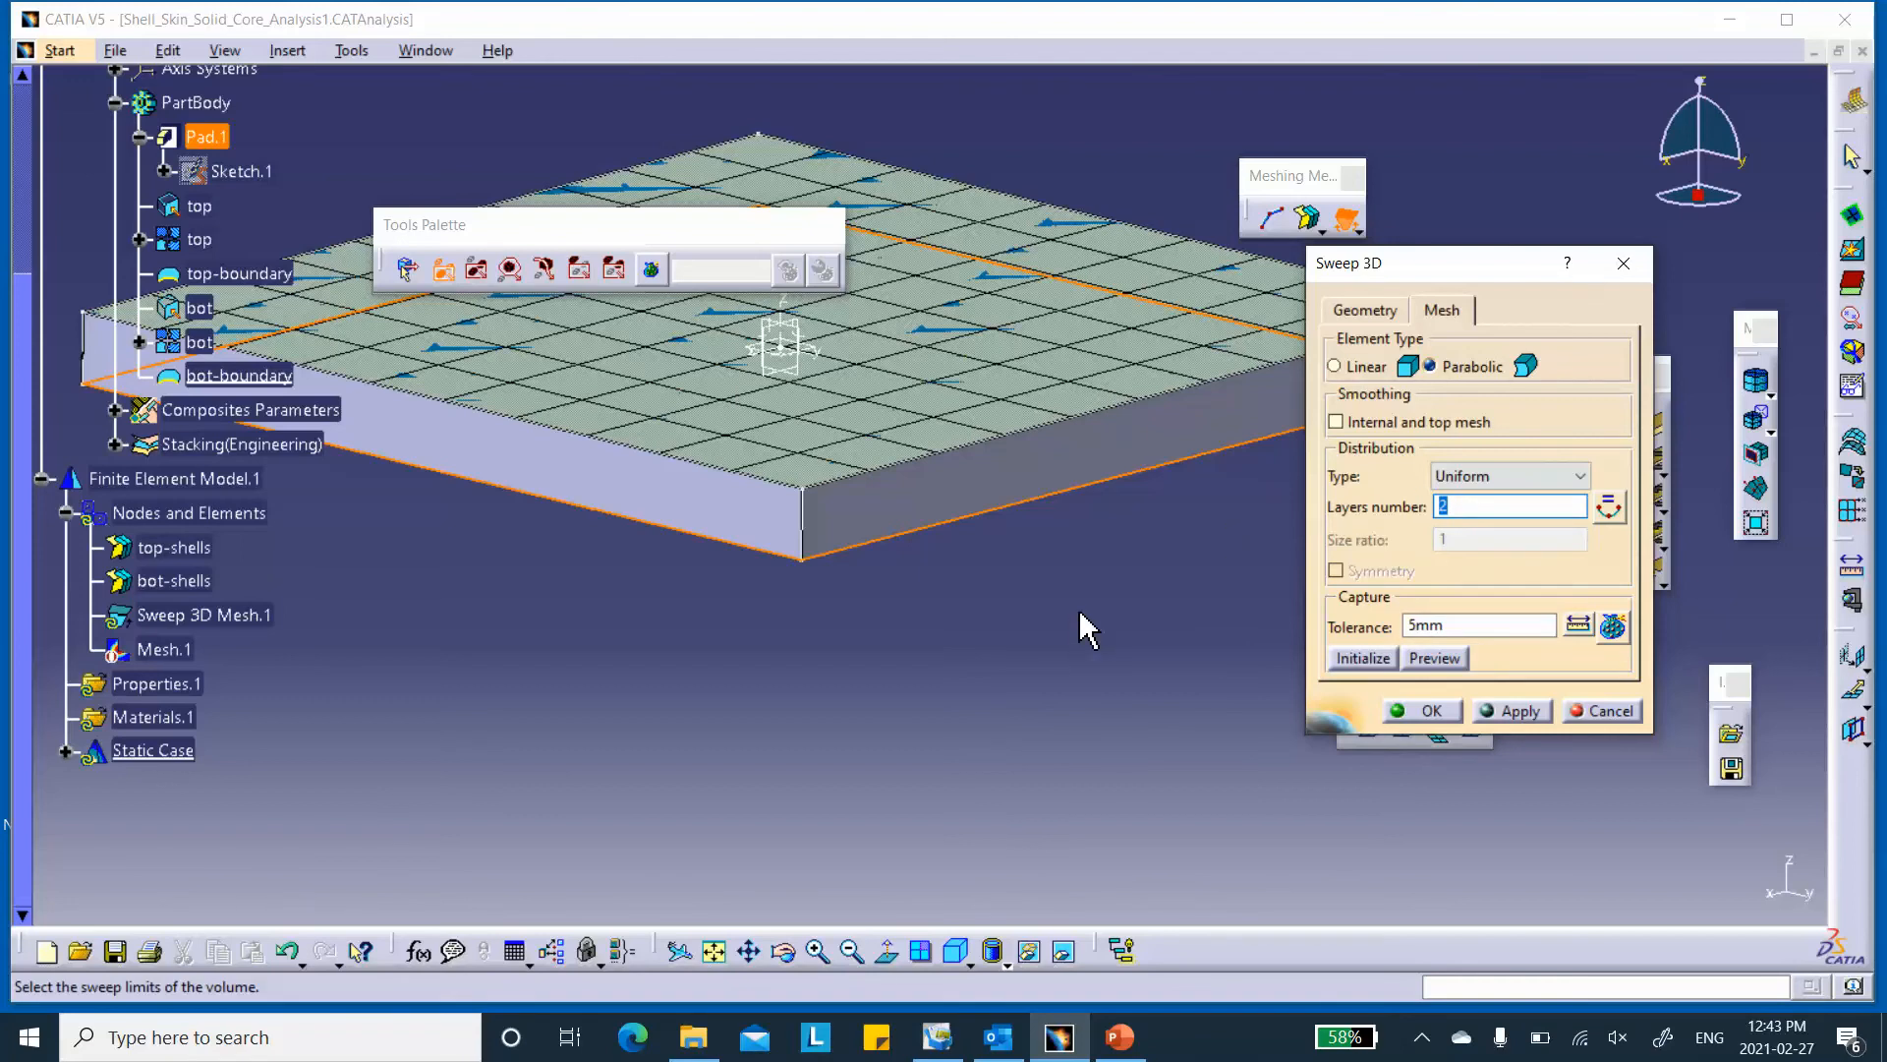
key("alt+Tab")
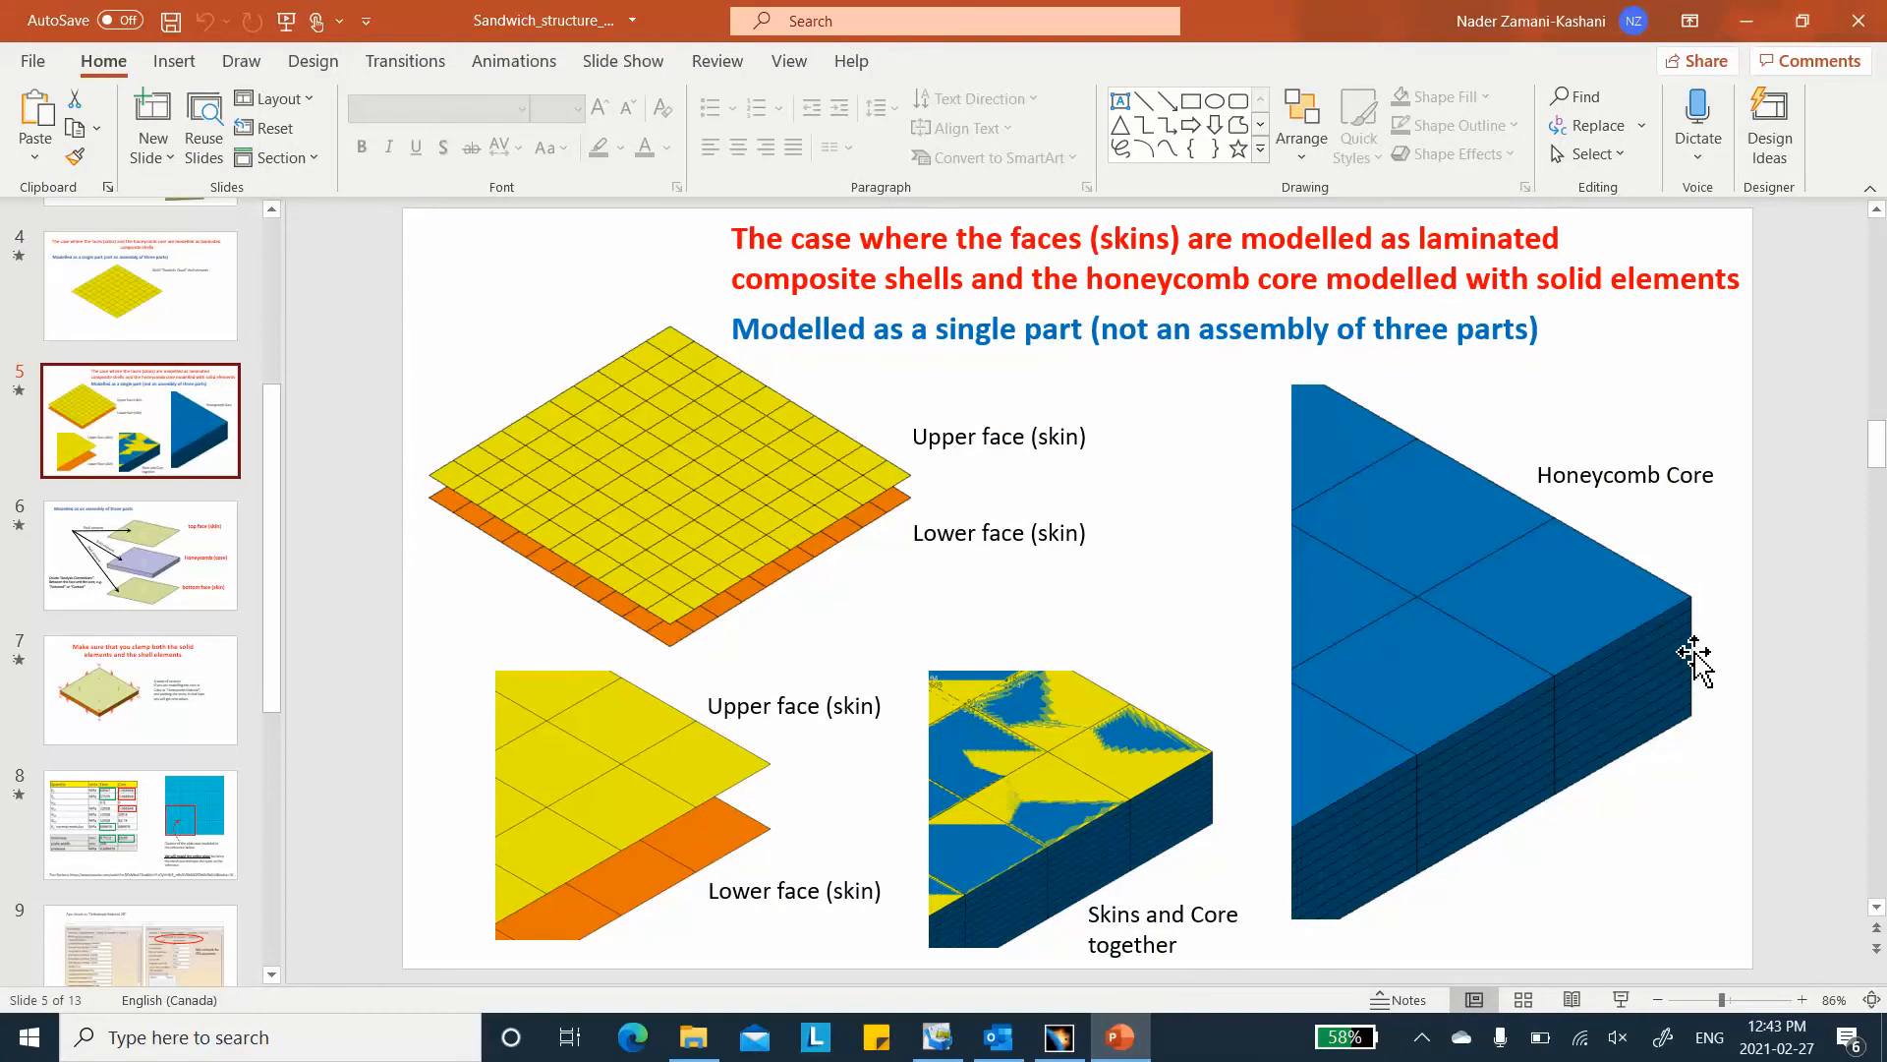
left_click(1756, 14)
double_click(1451, 505)
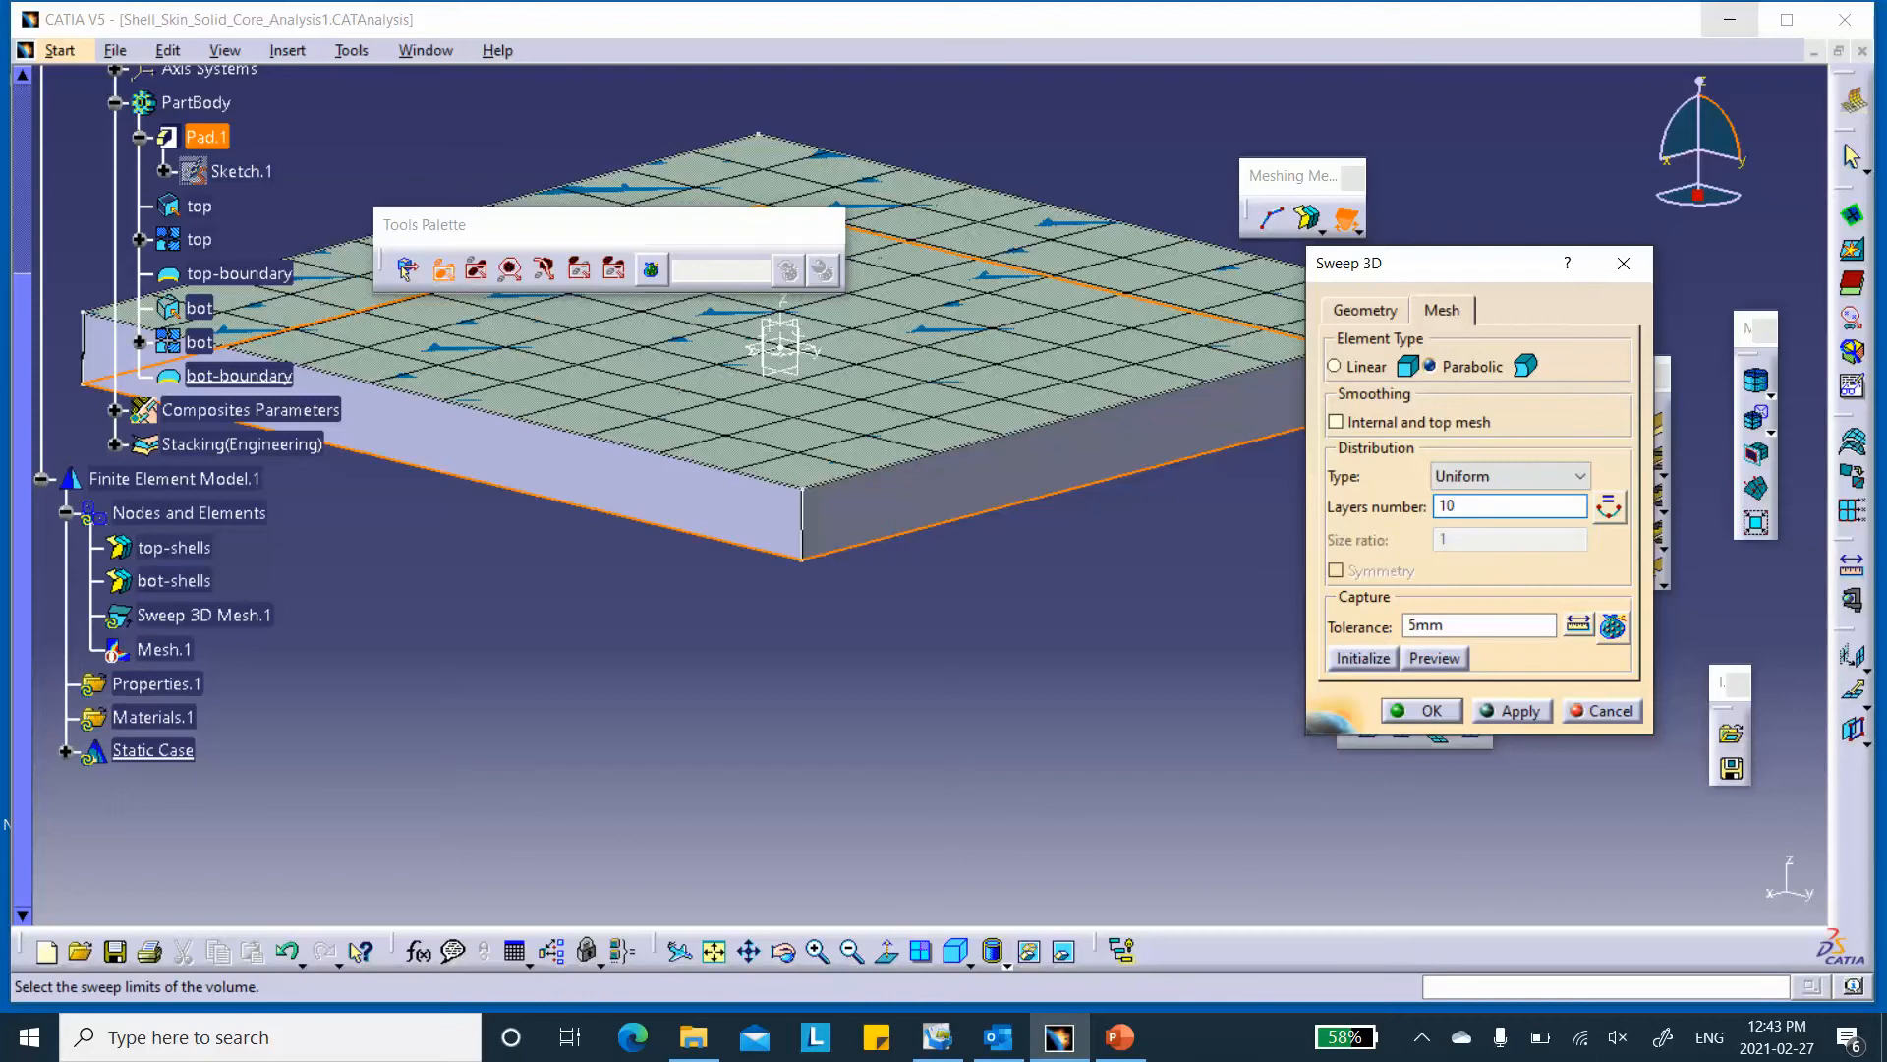
left_click(1523, 705)
middle_click_drag(914, 565, 898, 518)
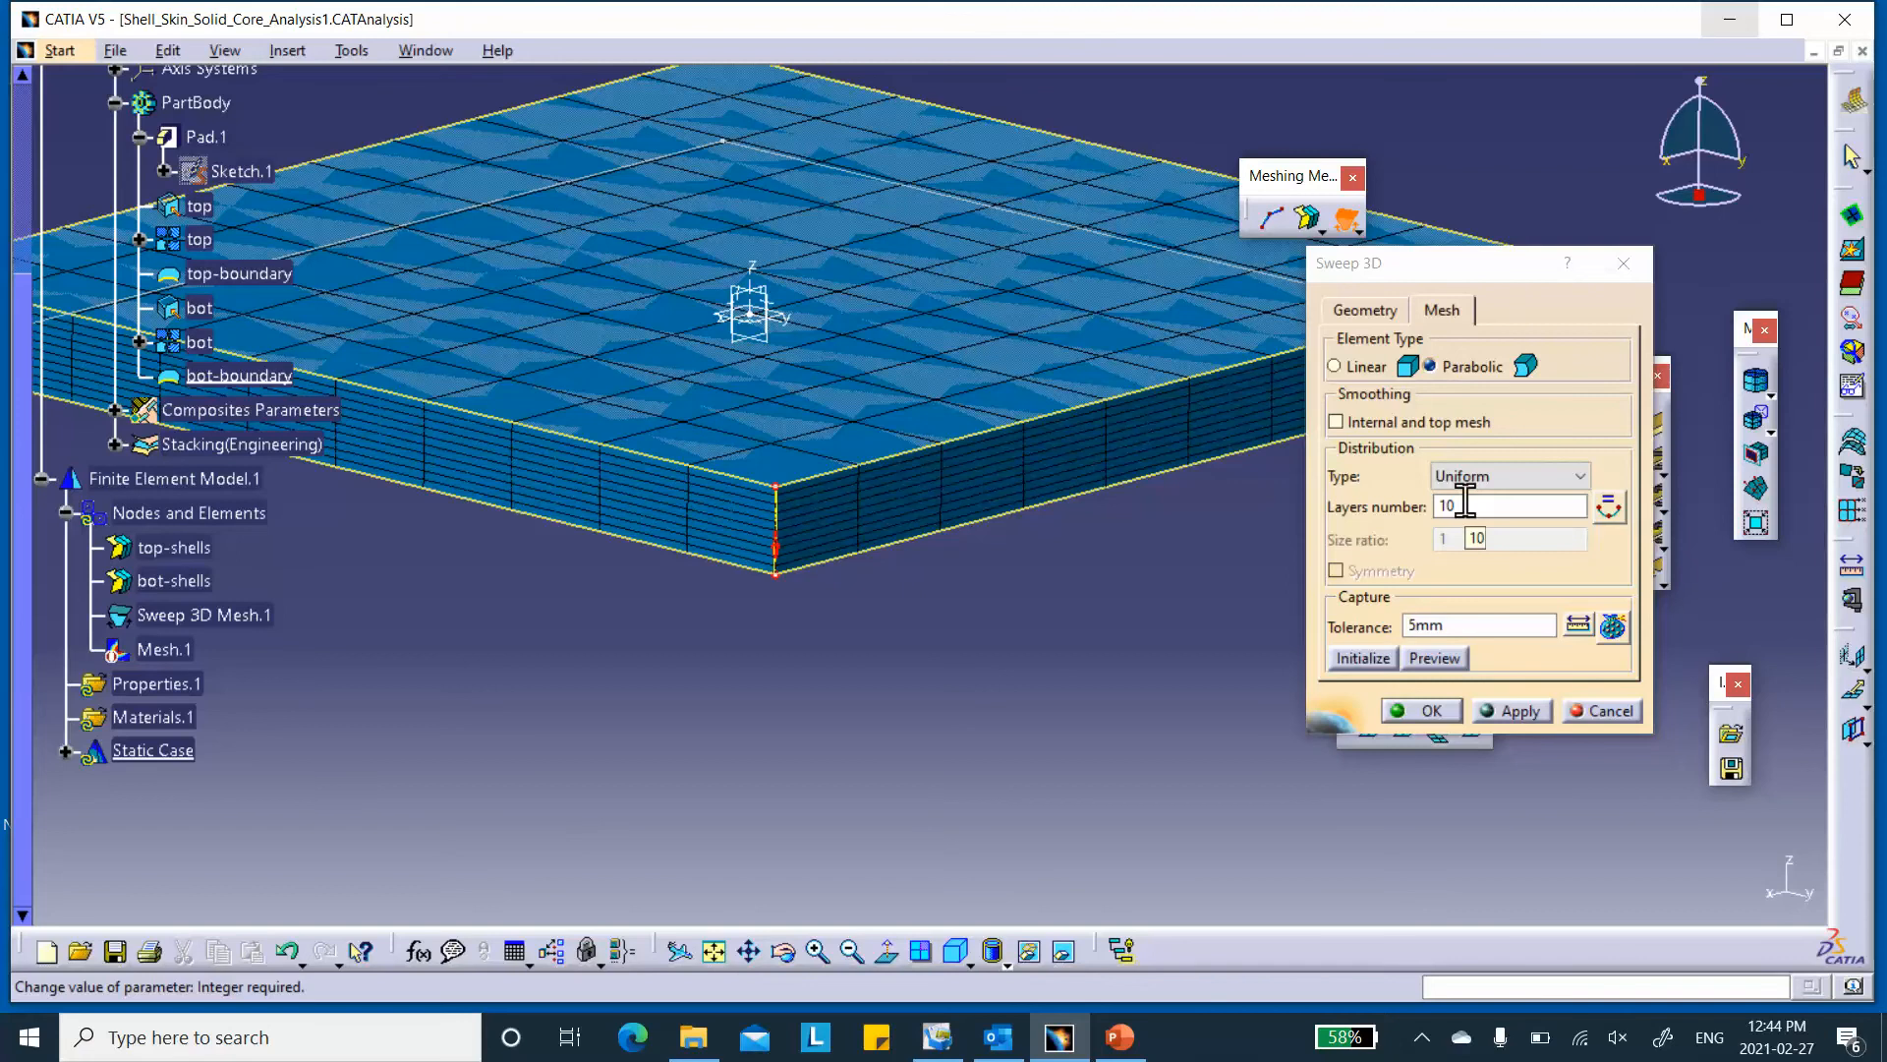
left_click(1431, 710)
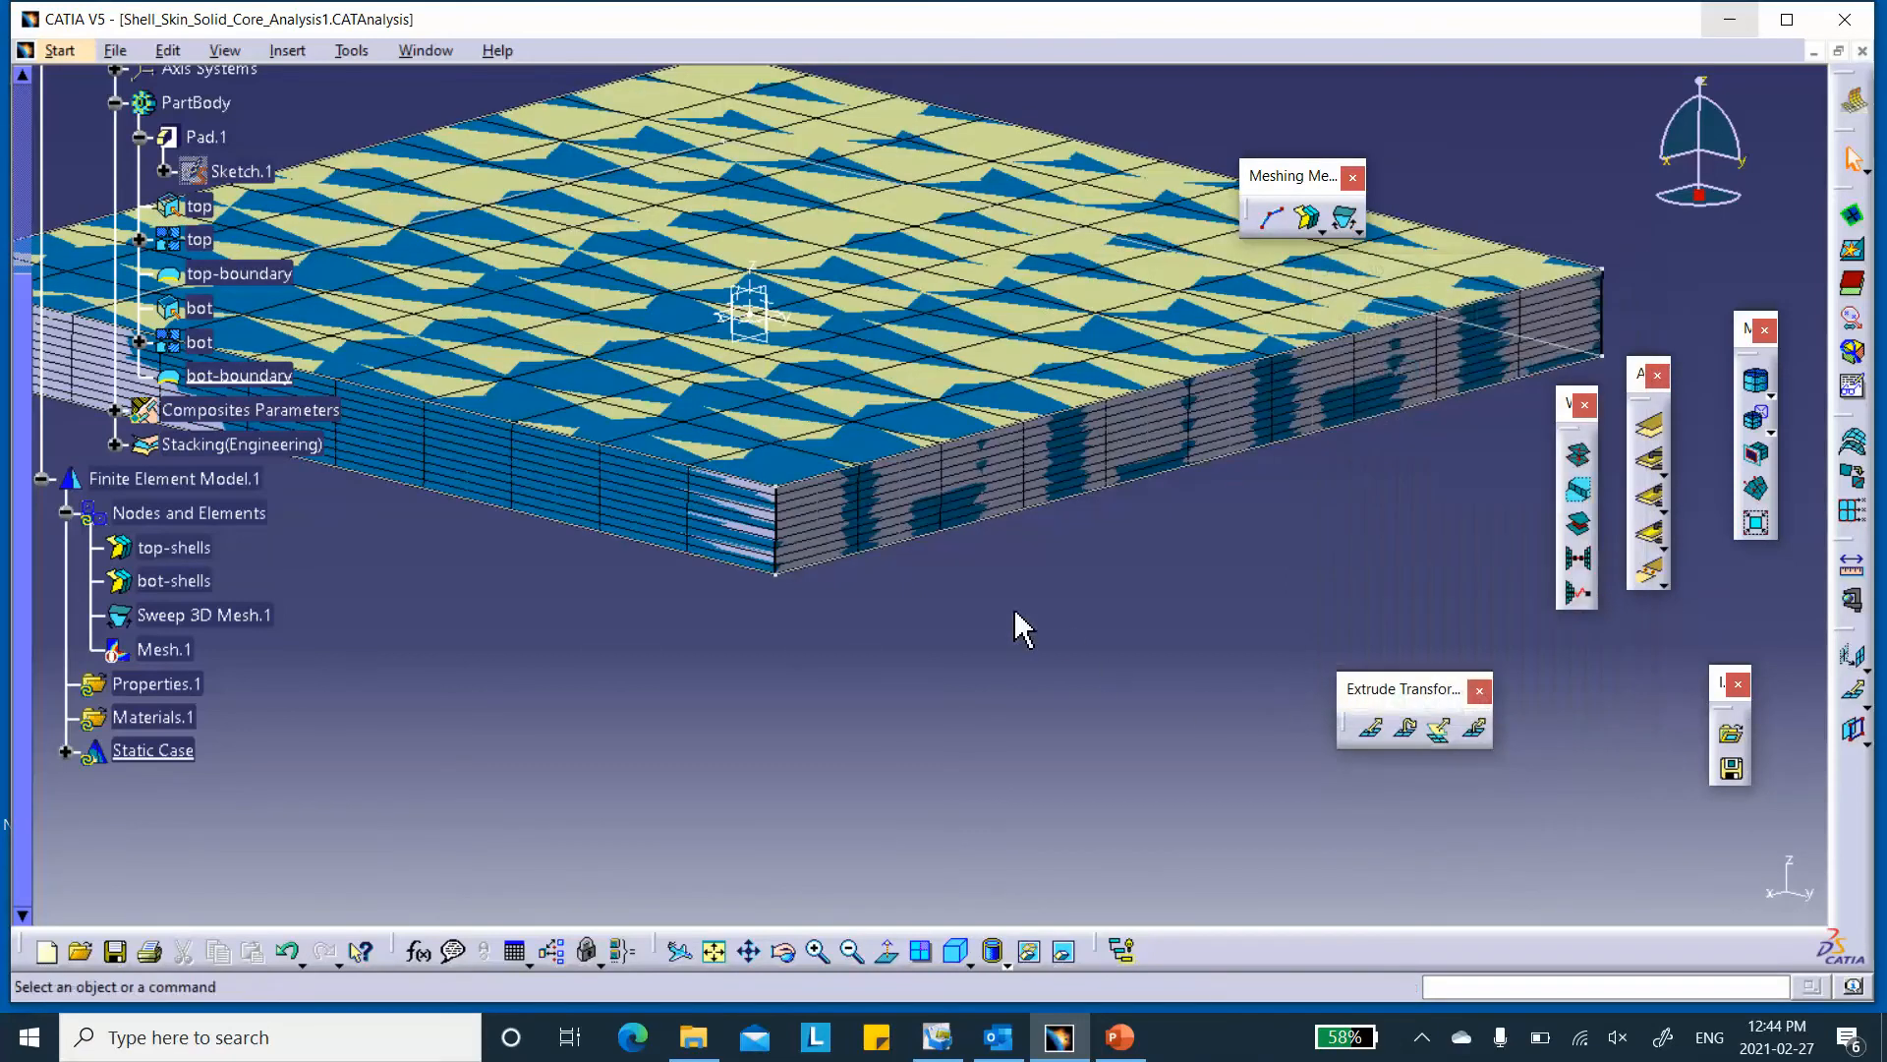
- Save the analysis document and switch back to the Generative Structural Analysis workbench
middle_click_drag(974, 617, 610, 668)
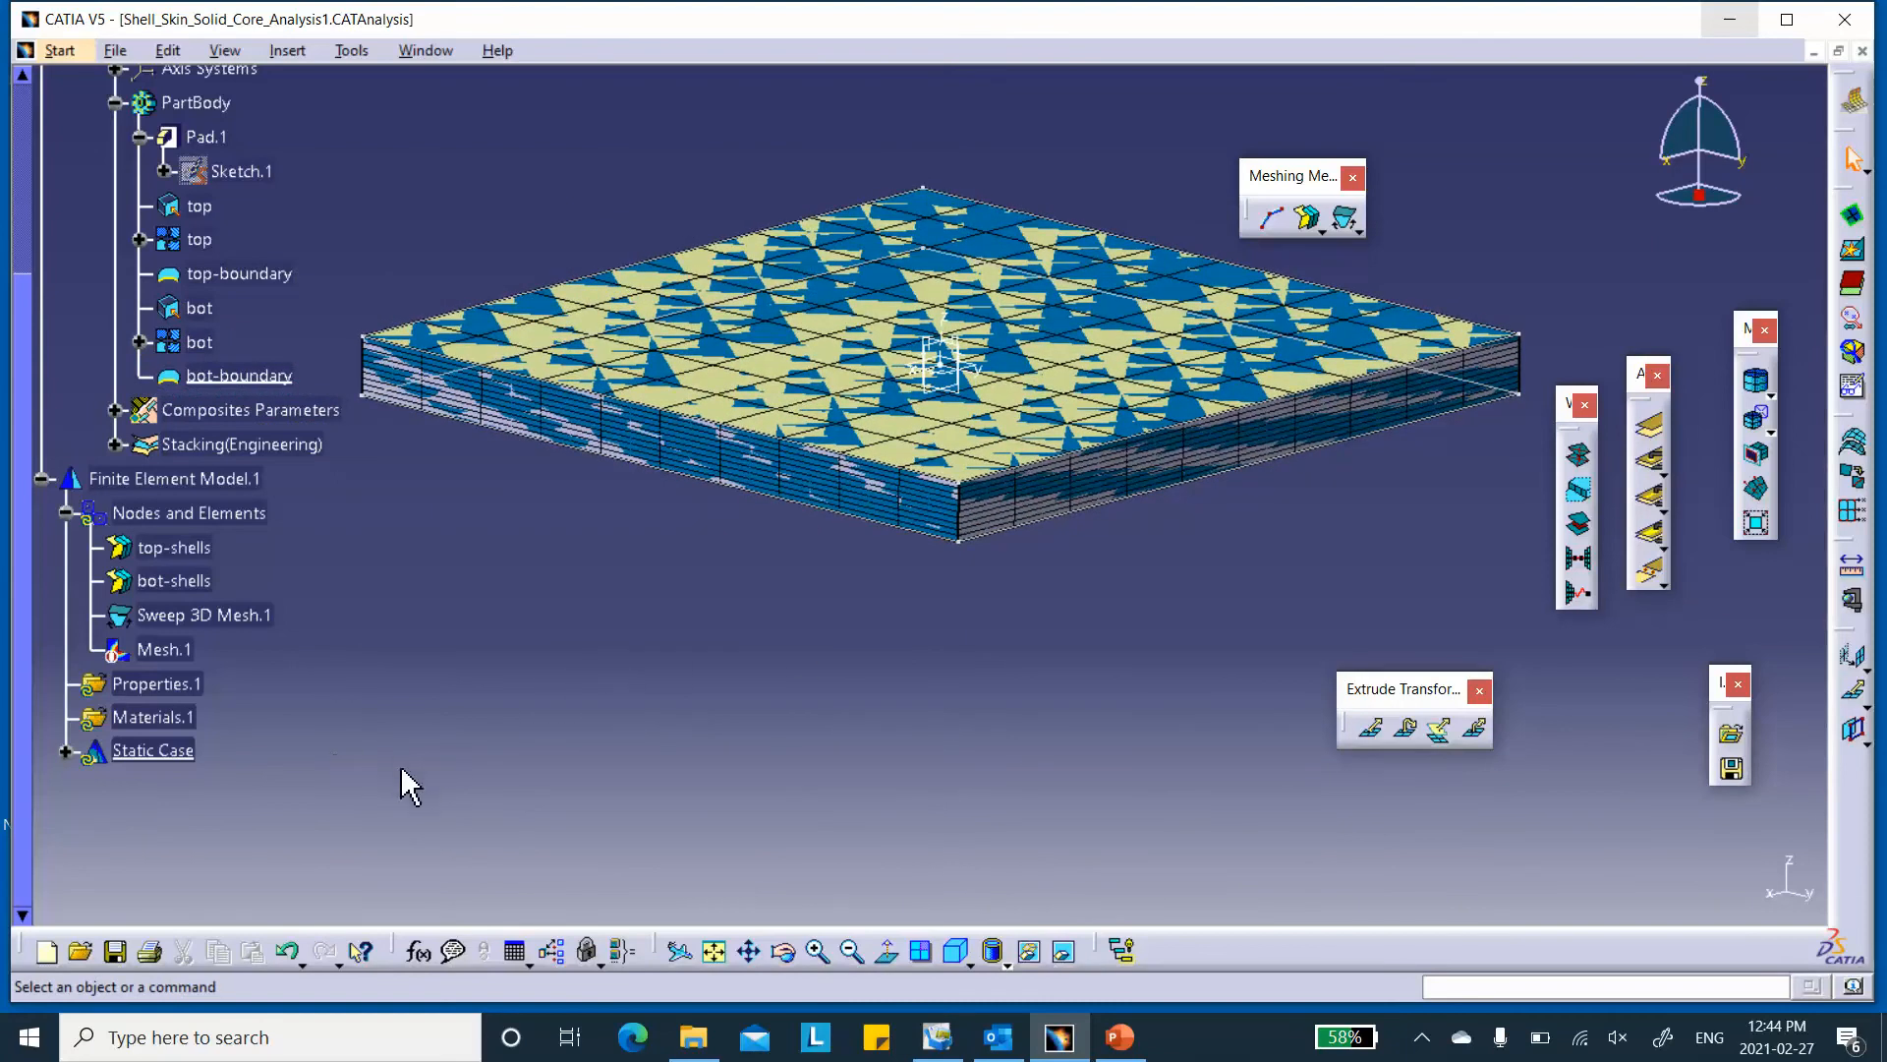
left_click(117, 952)
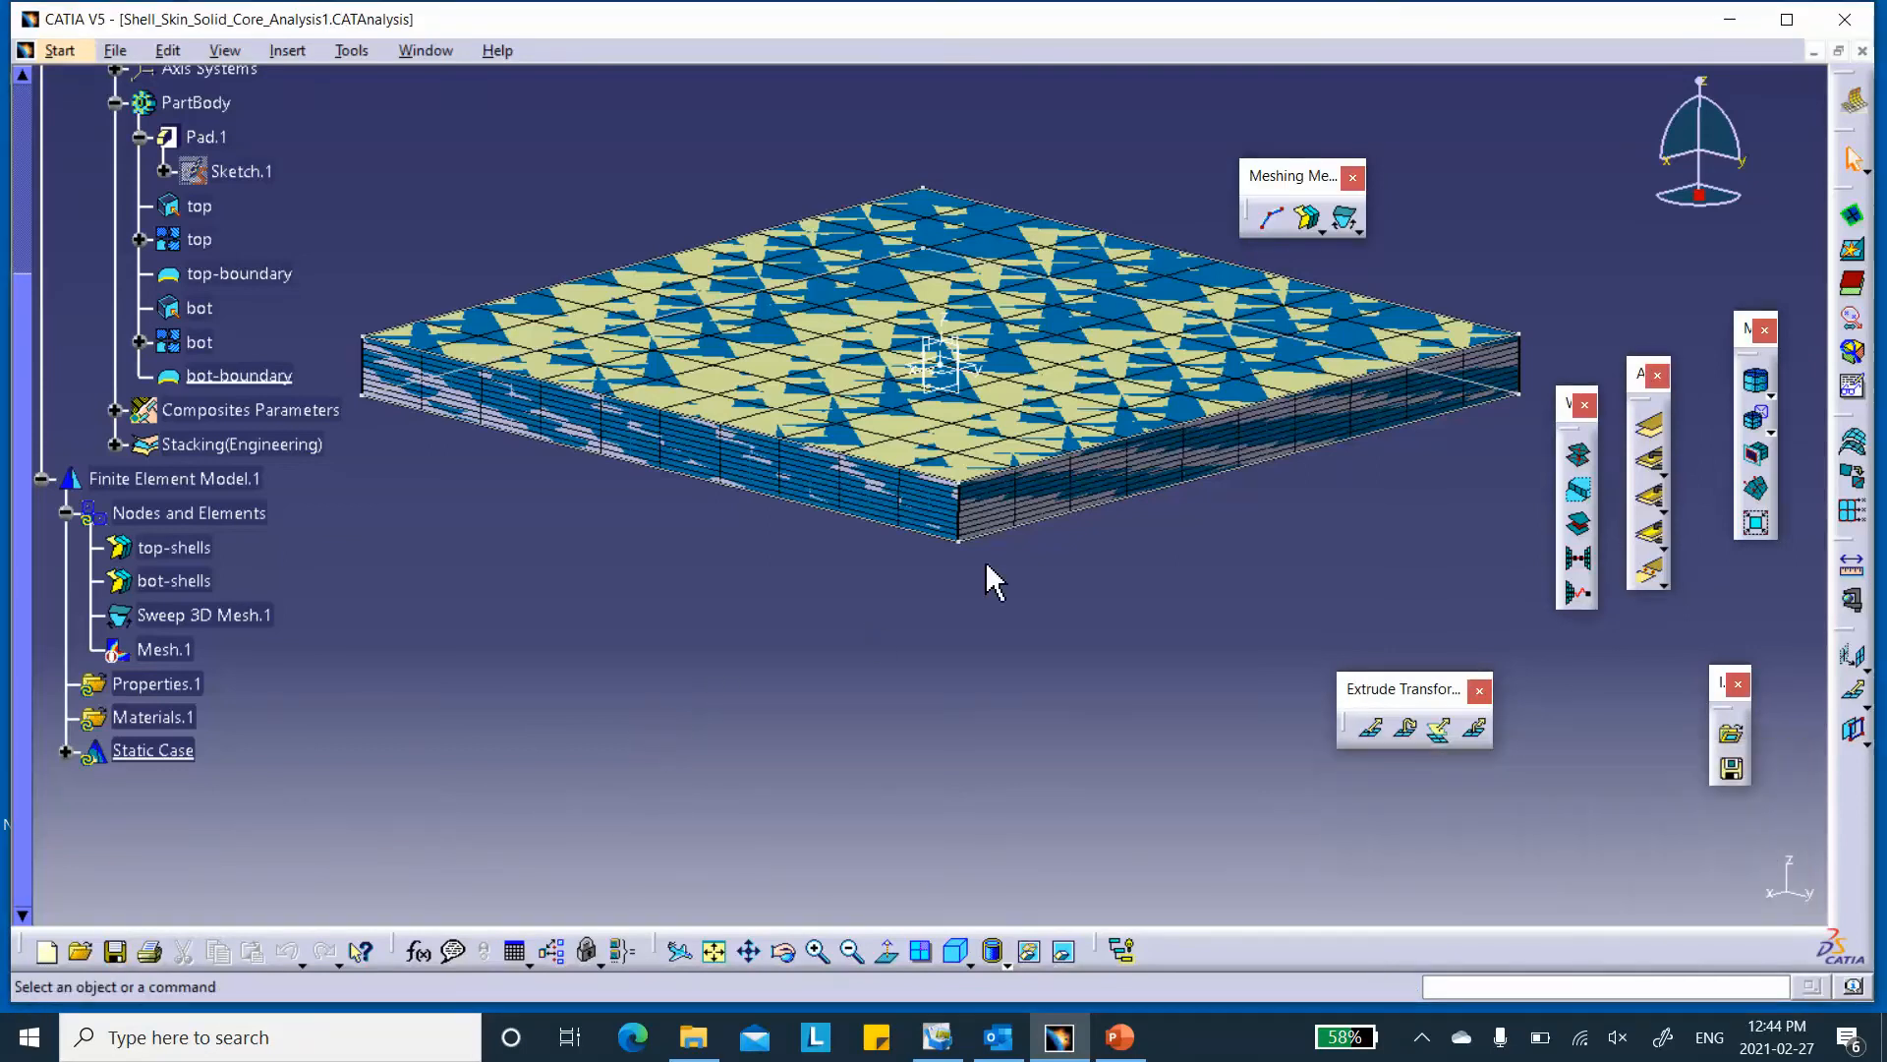
left_click(1854, 99)
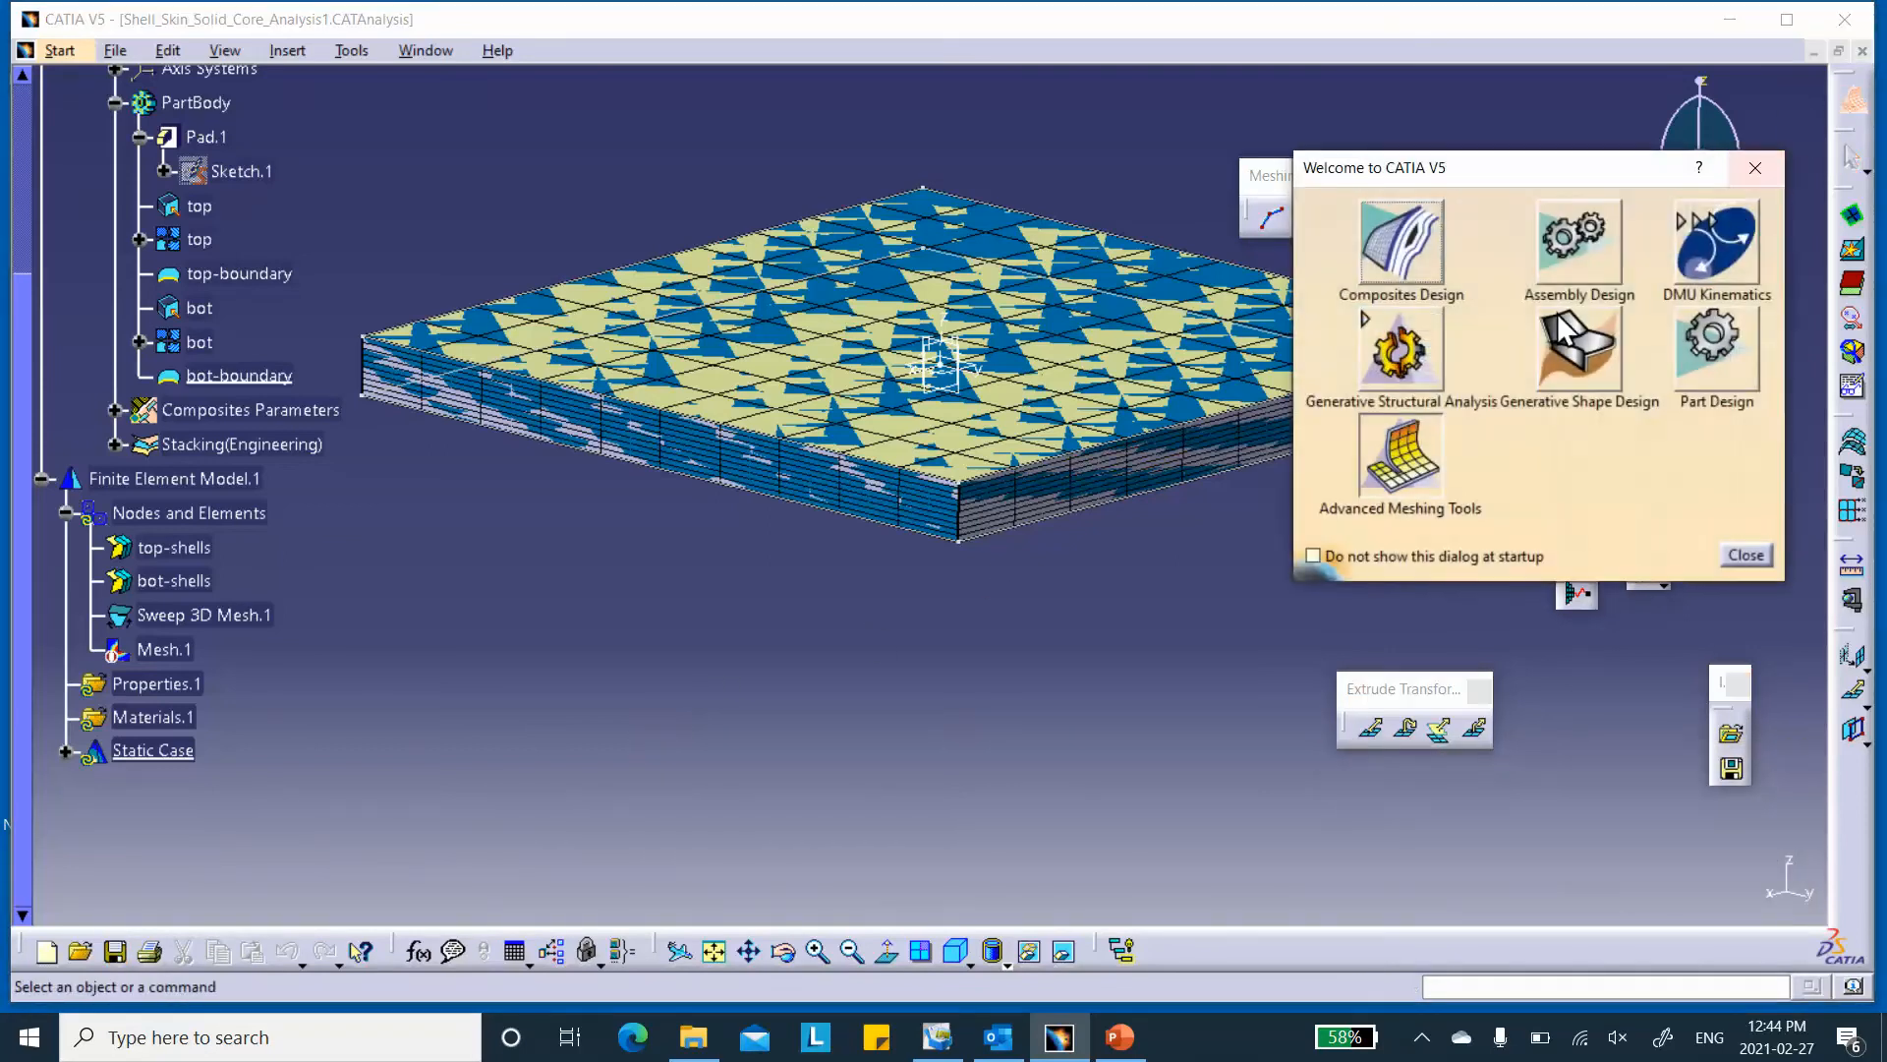
left_click(1398, 379)
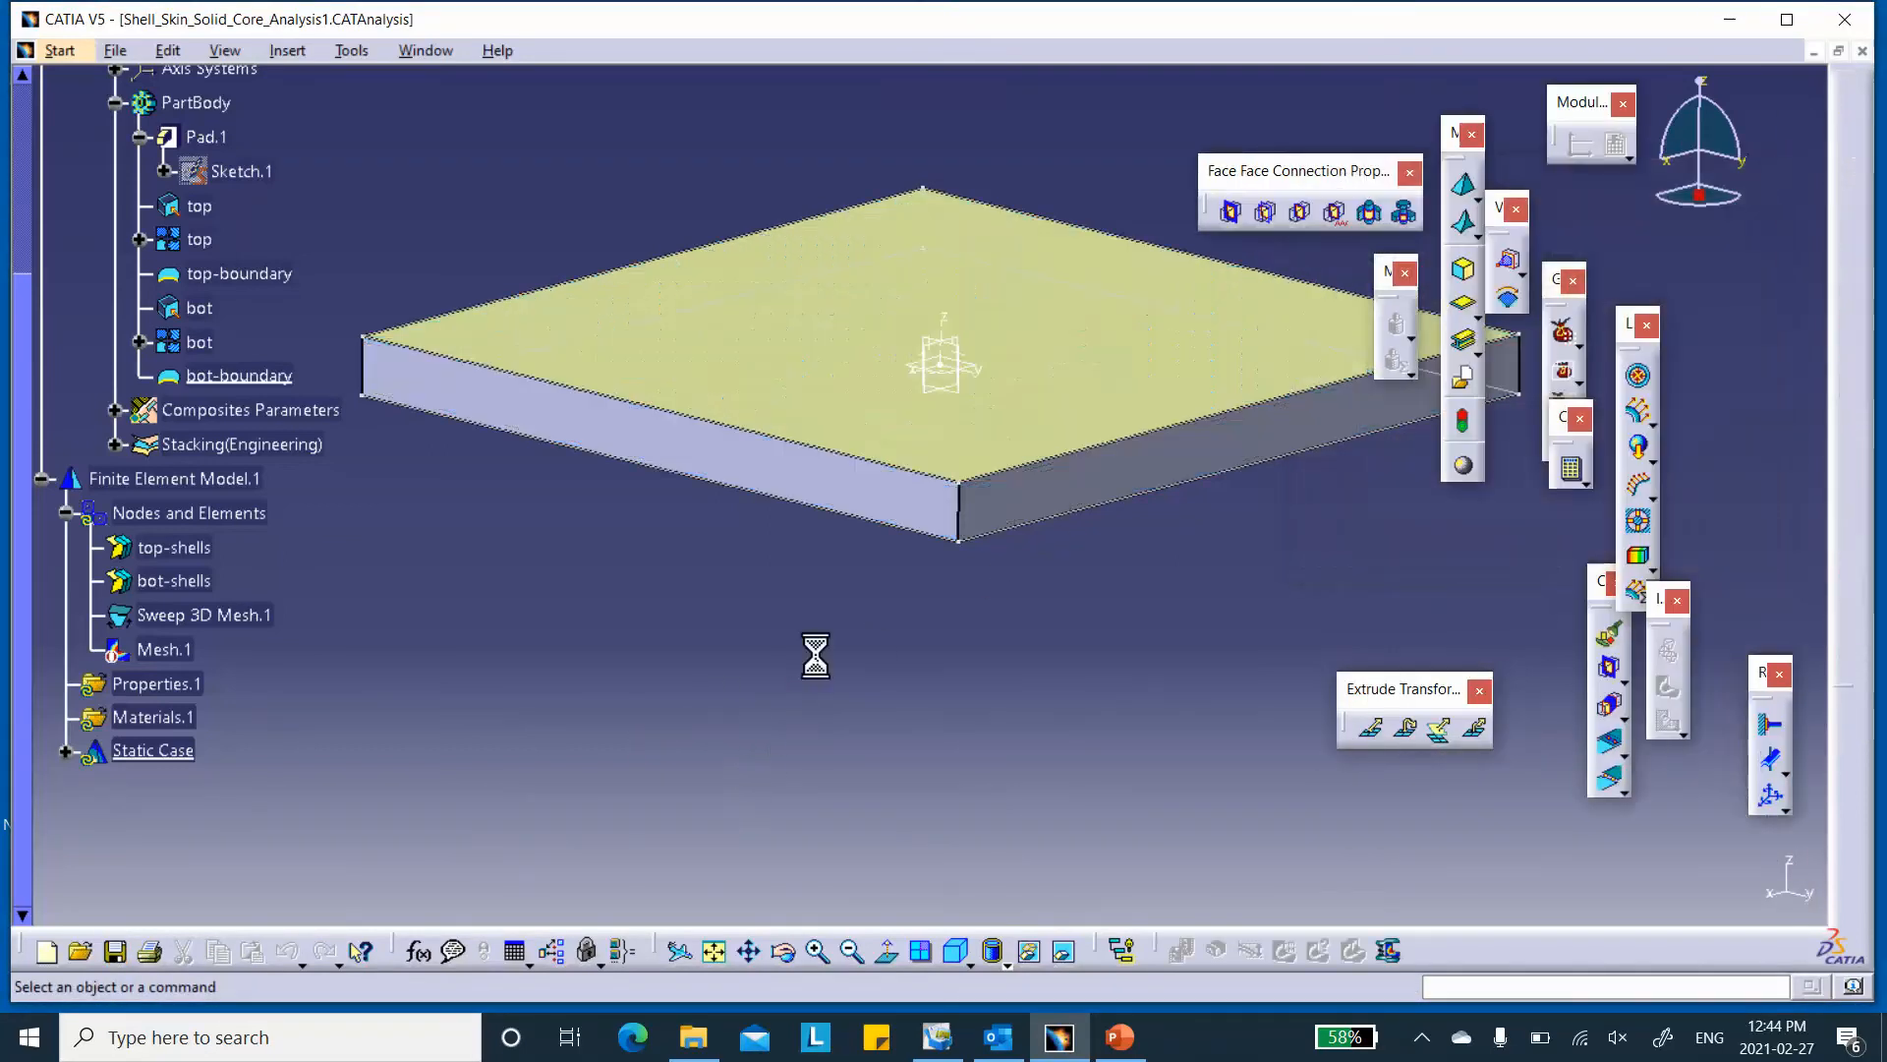
middle_click_drag(858, 572, 852, 622)
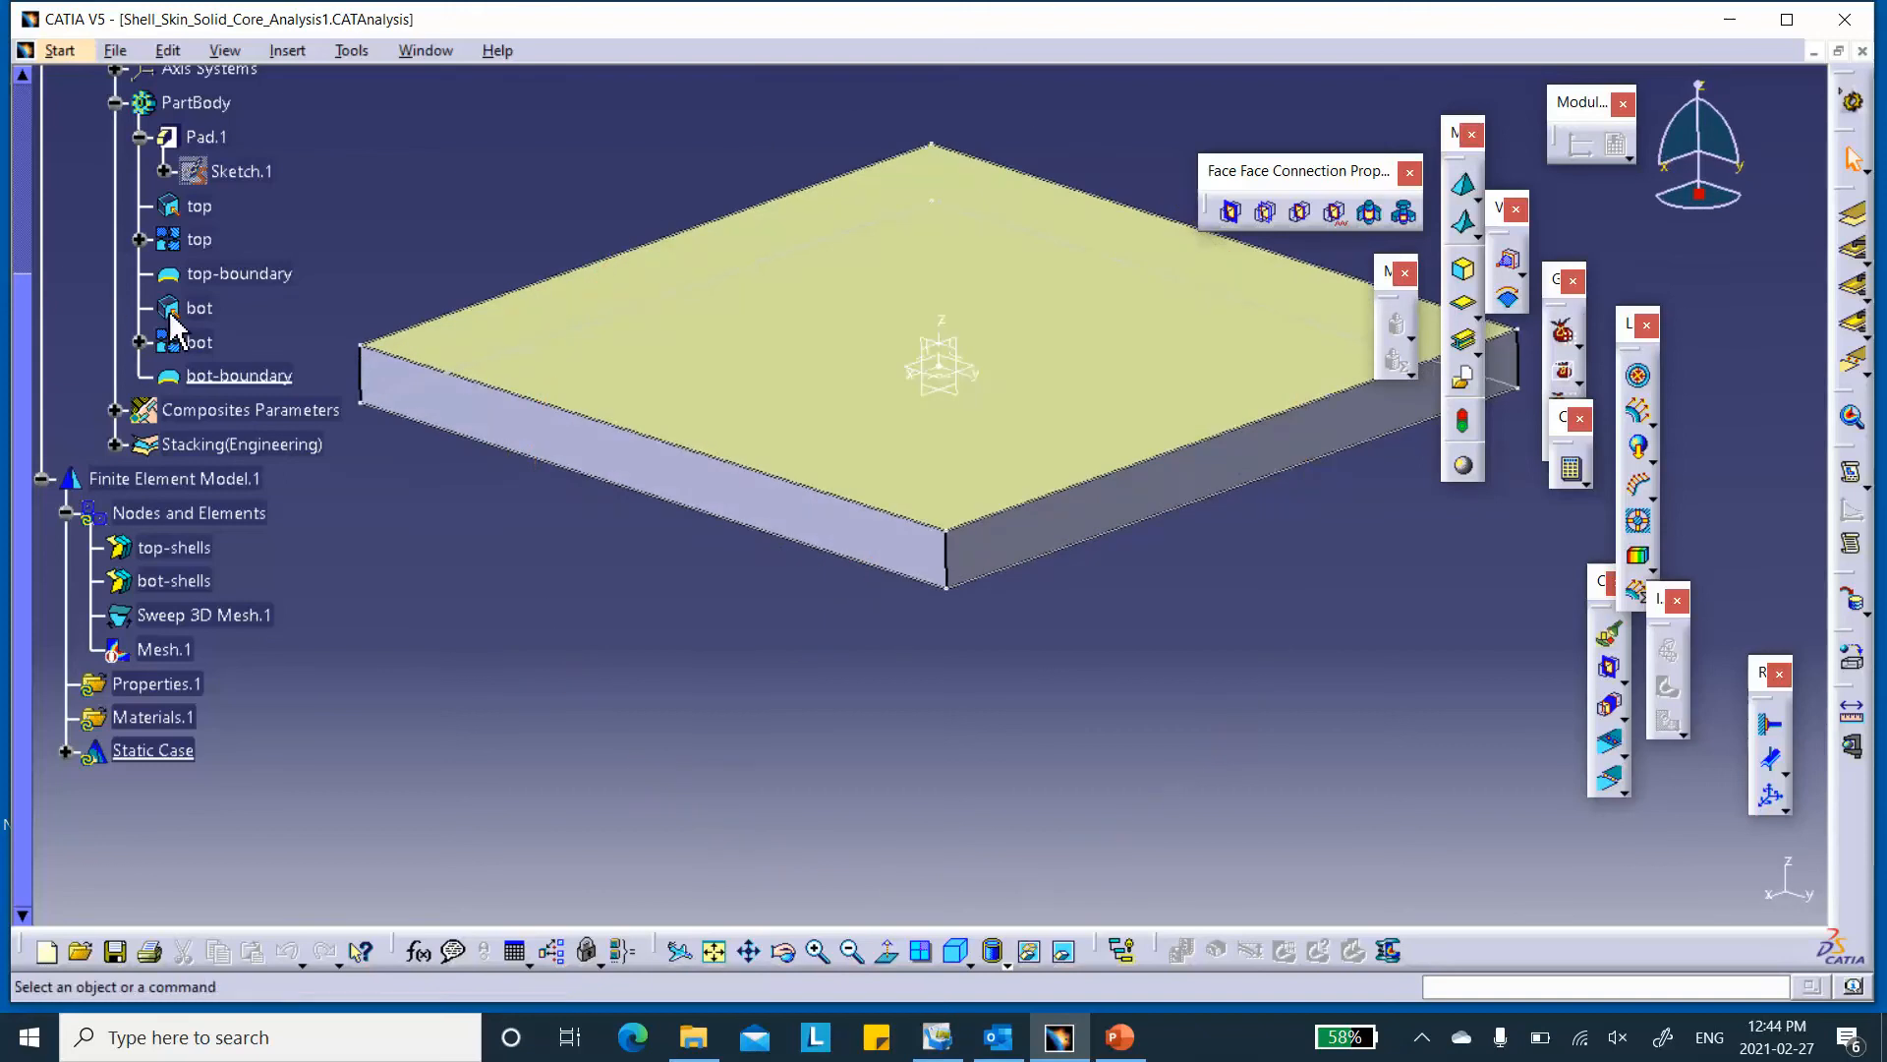
right_click(187, 519)
left_click(262, 874)
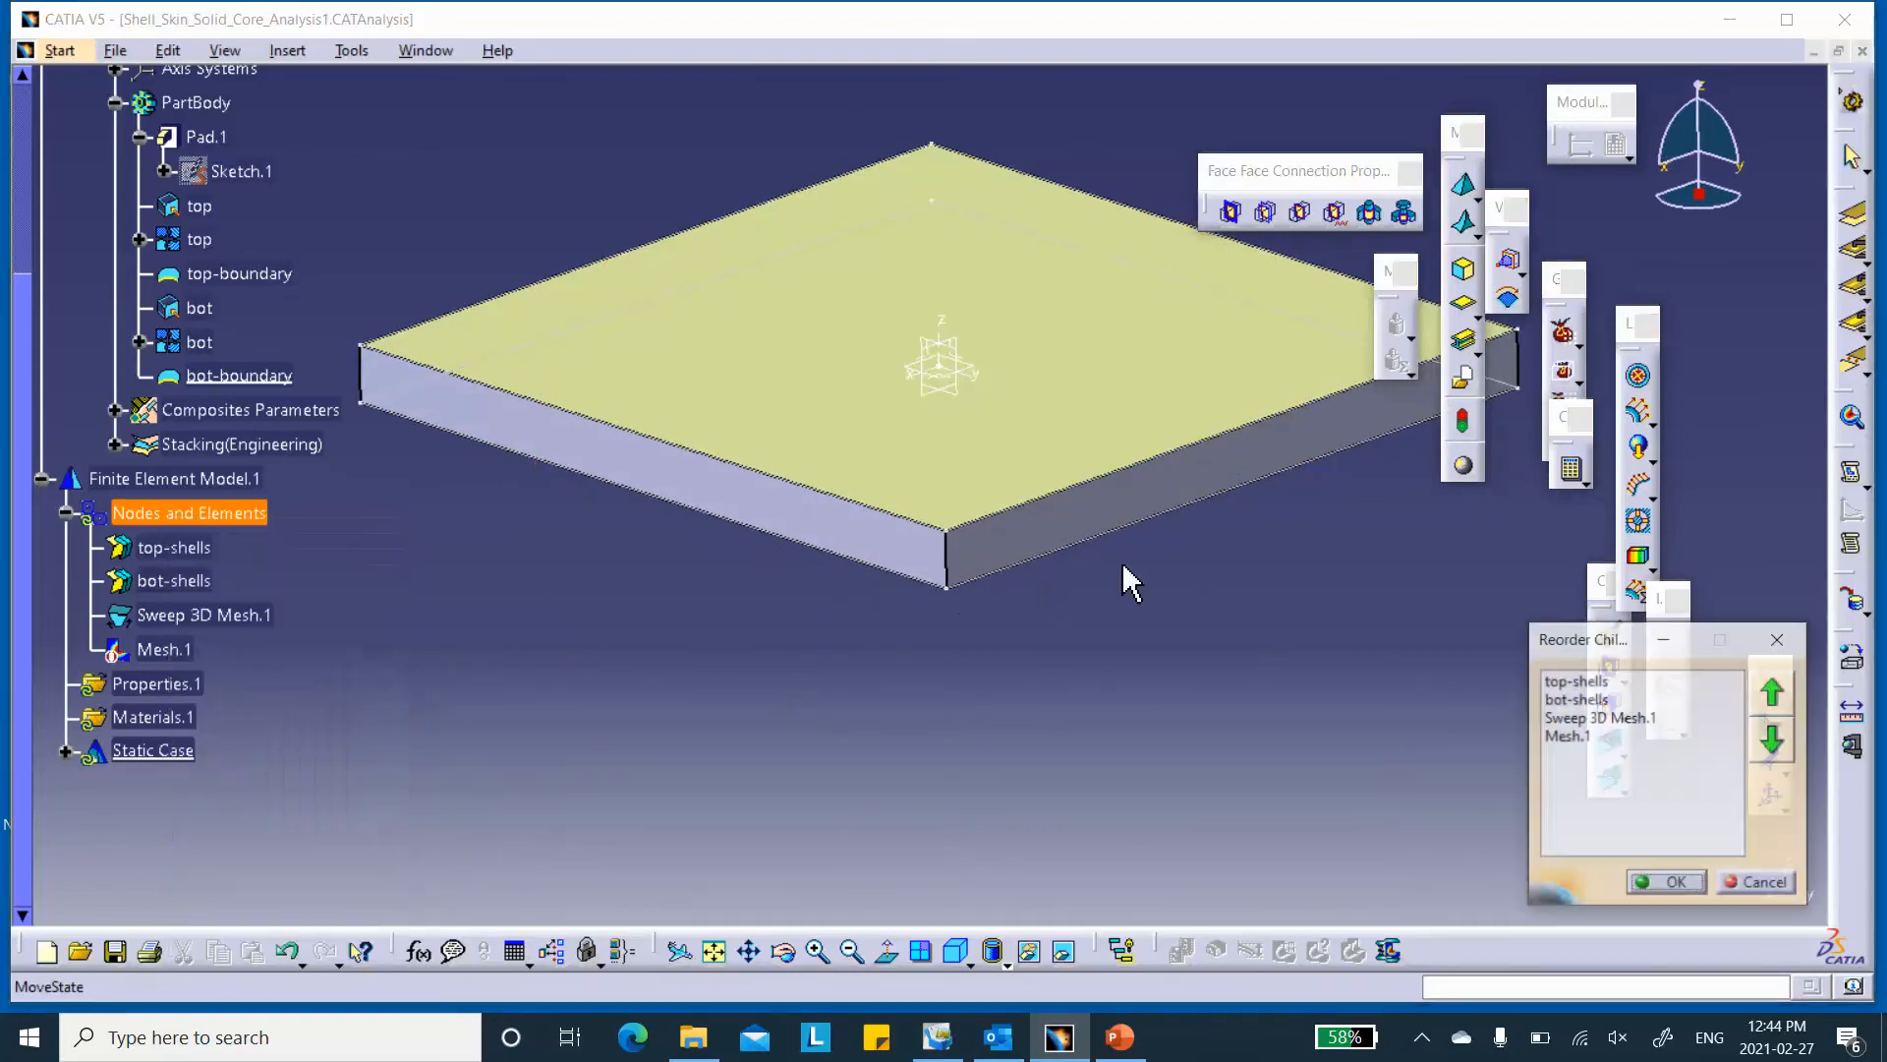
left_click(1676, 883)
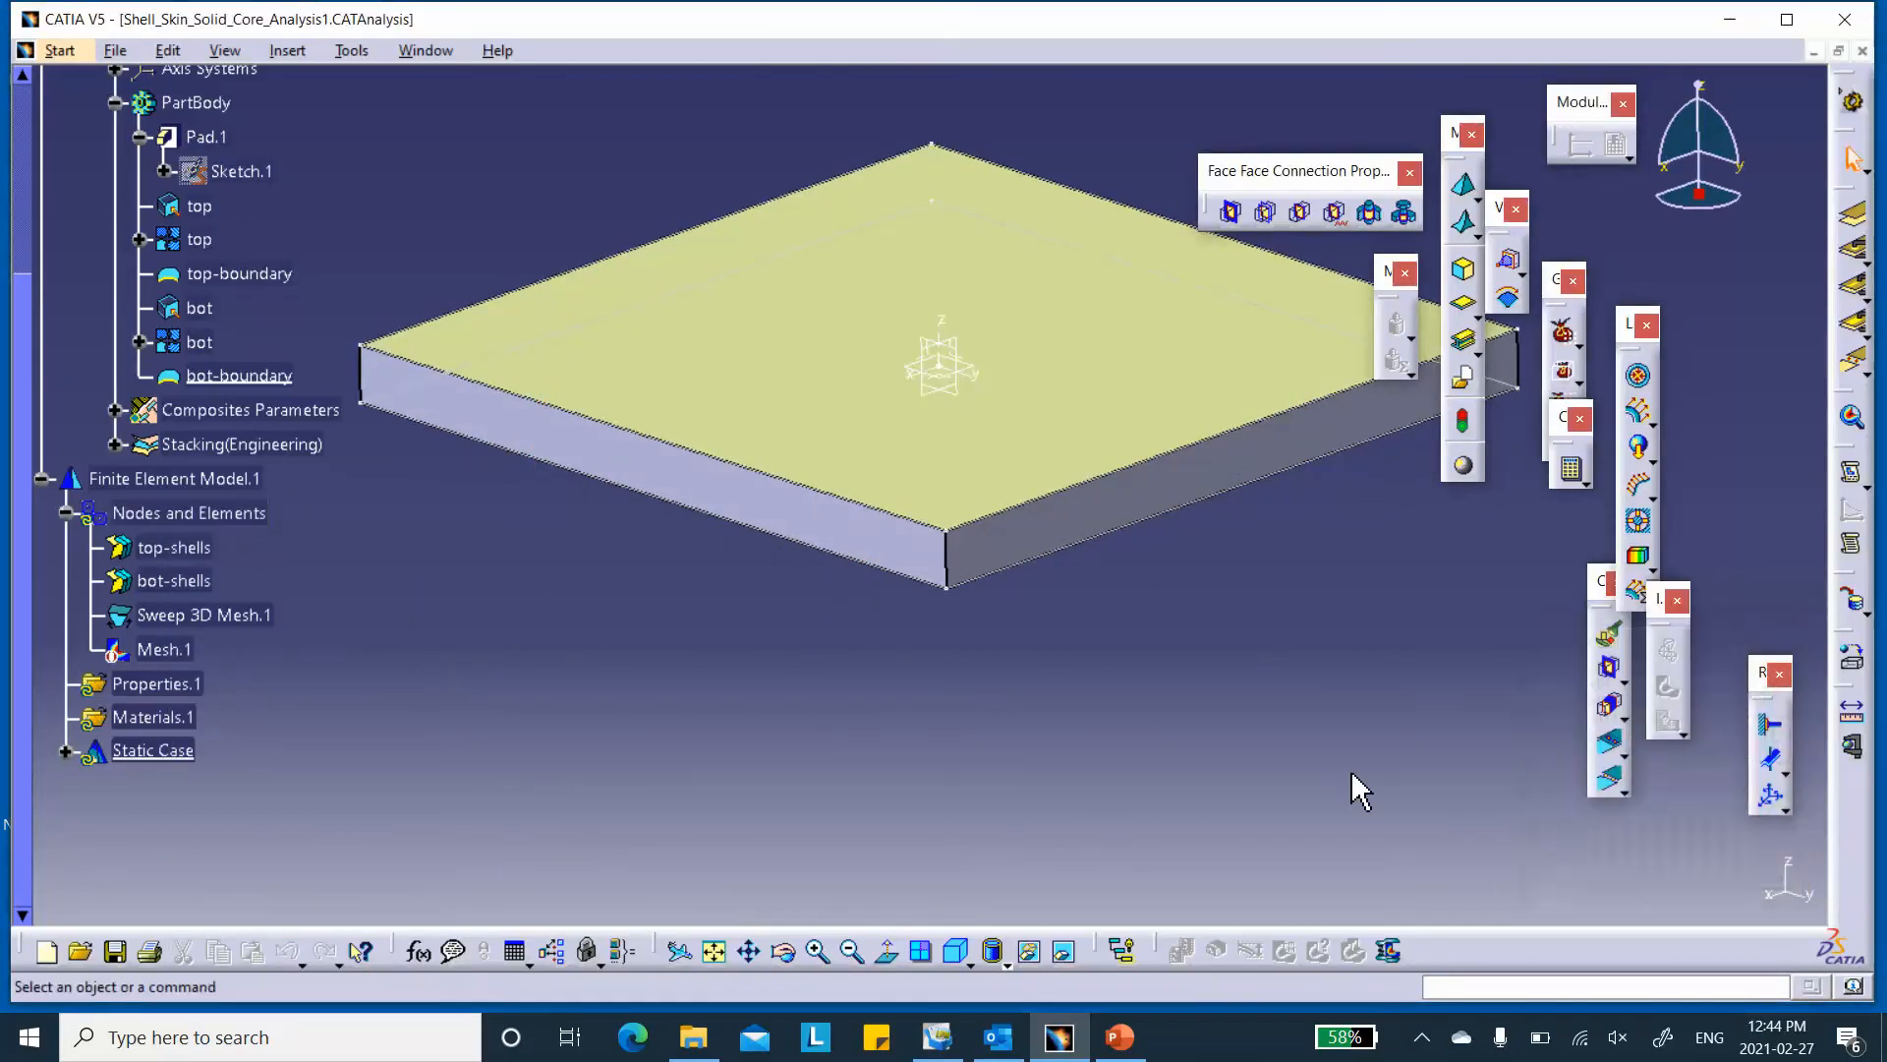
- Activate the Mesh.1 display under Nodes and Elements and let the mesh update
right_click(165, 650)
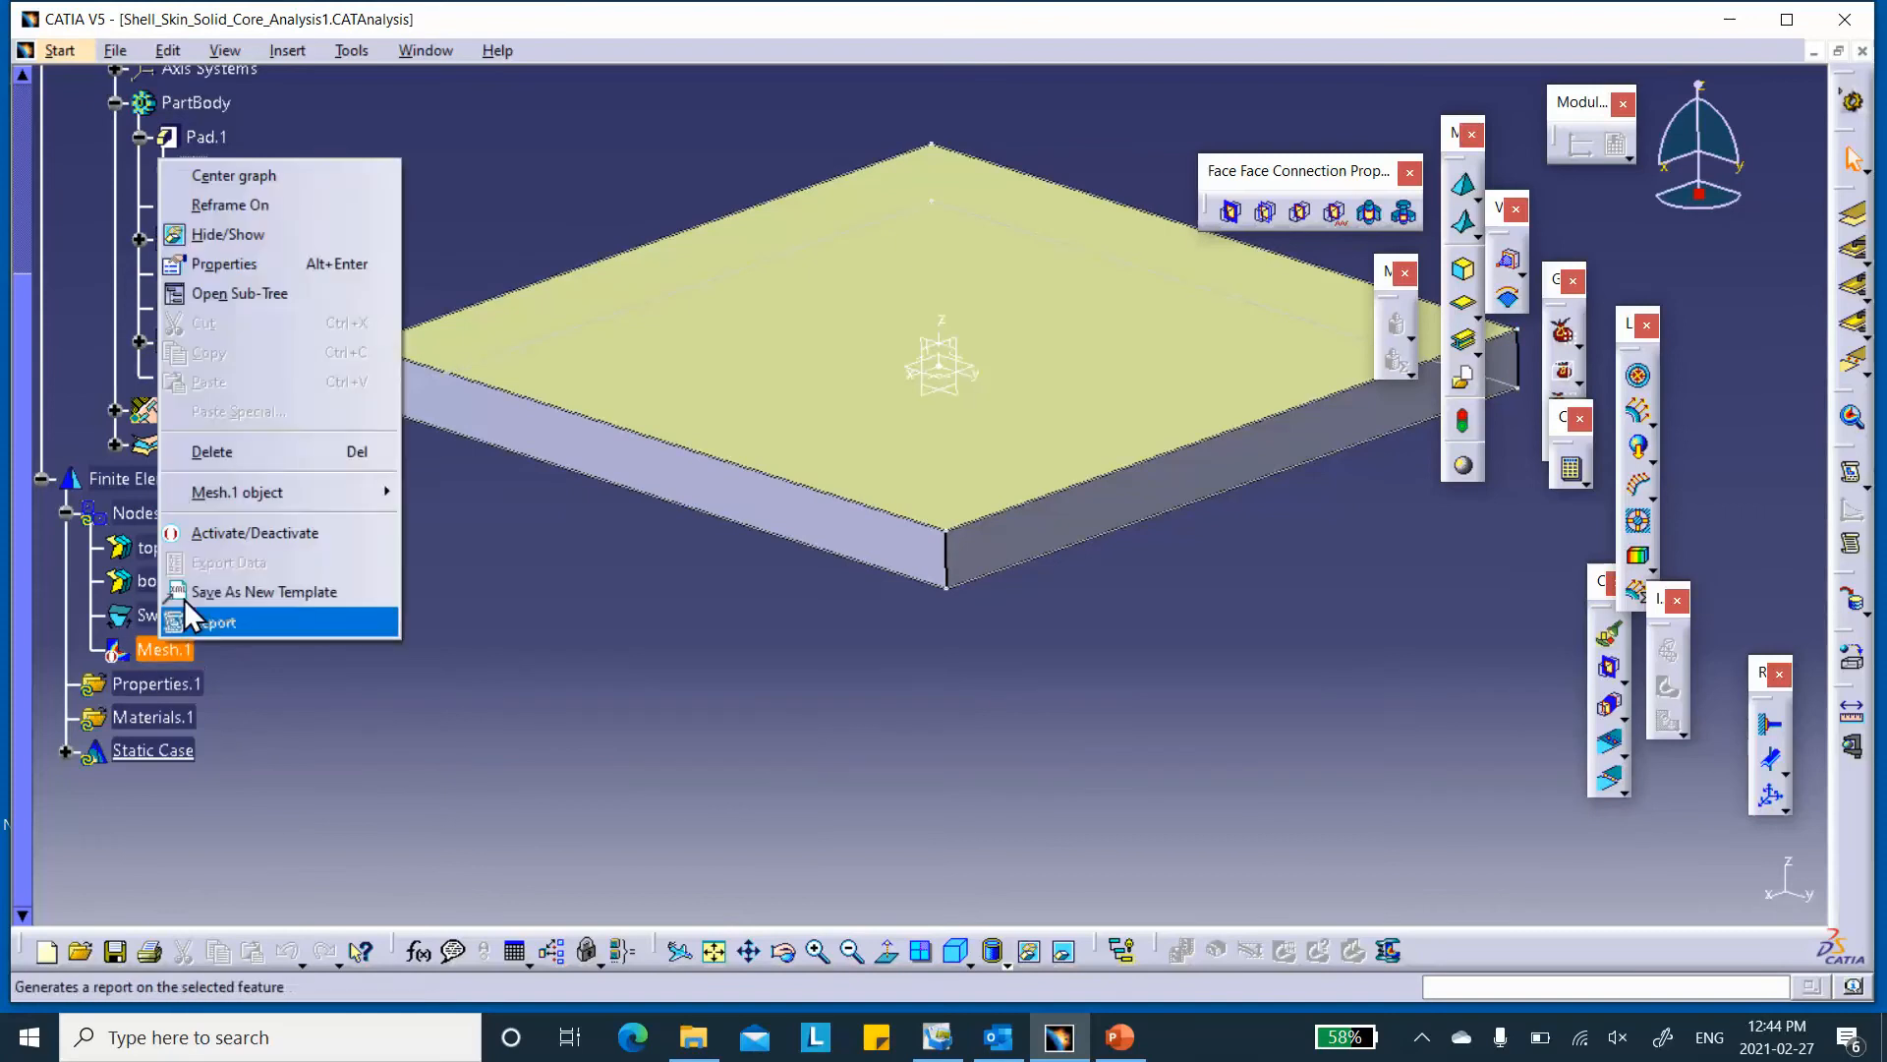
left_click(210, 545)
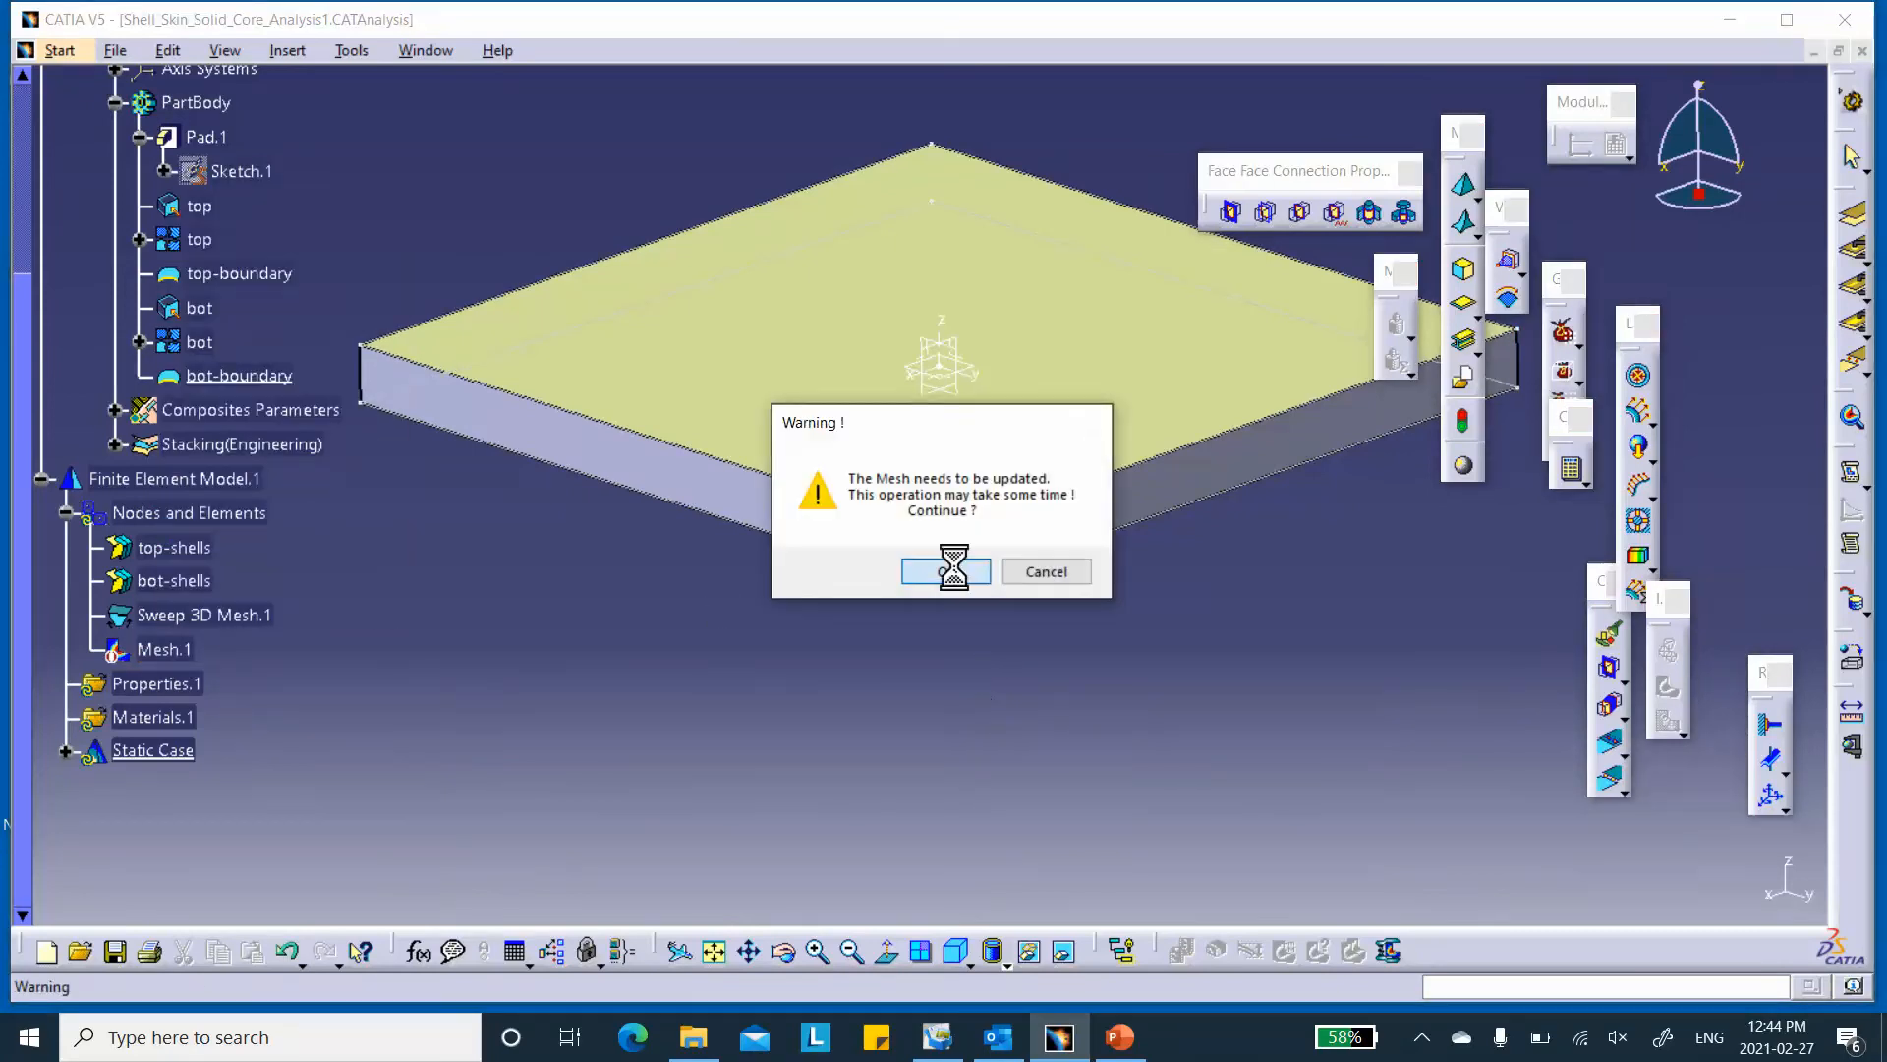
left_click(952, 572)
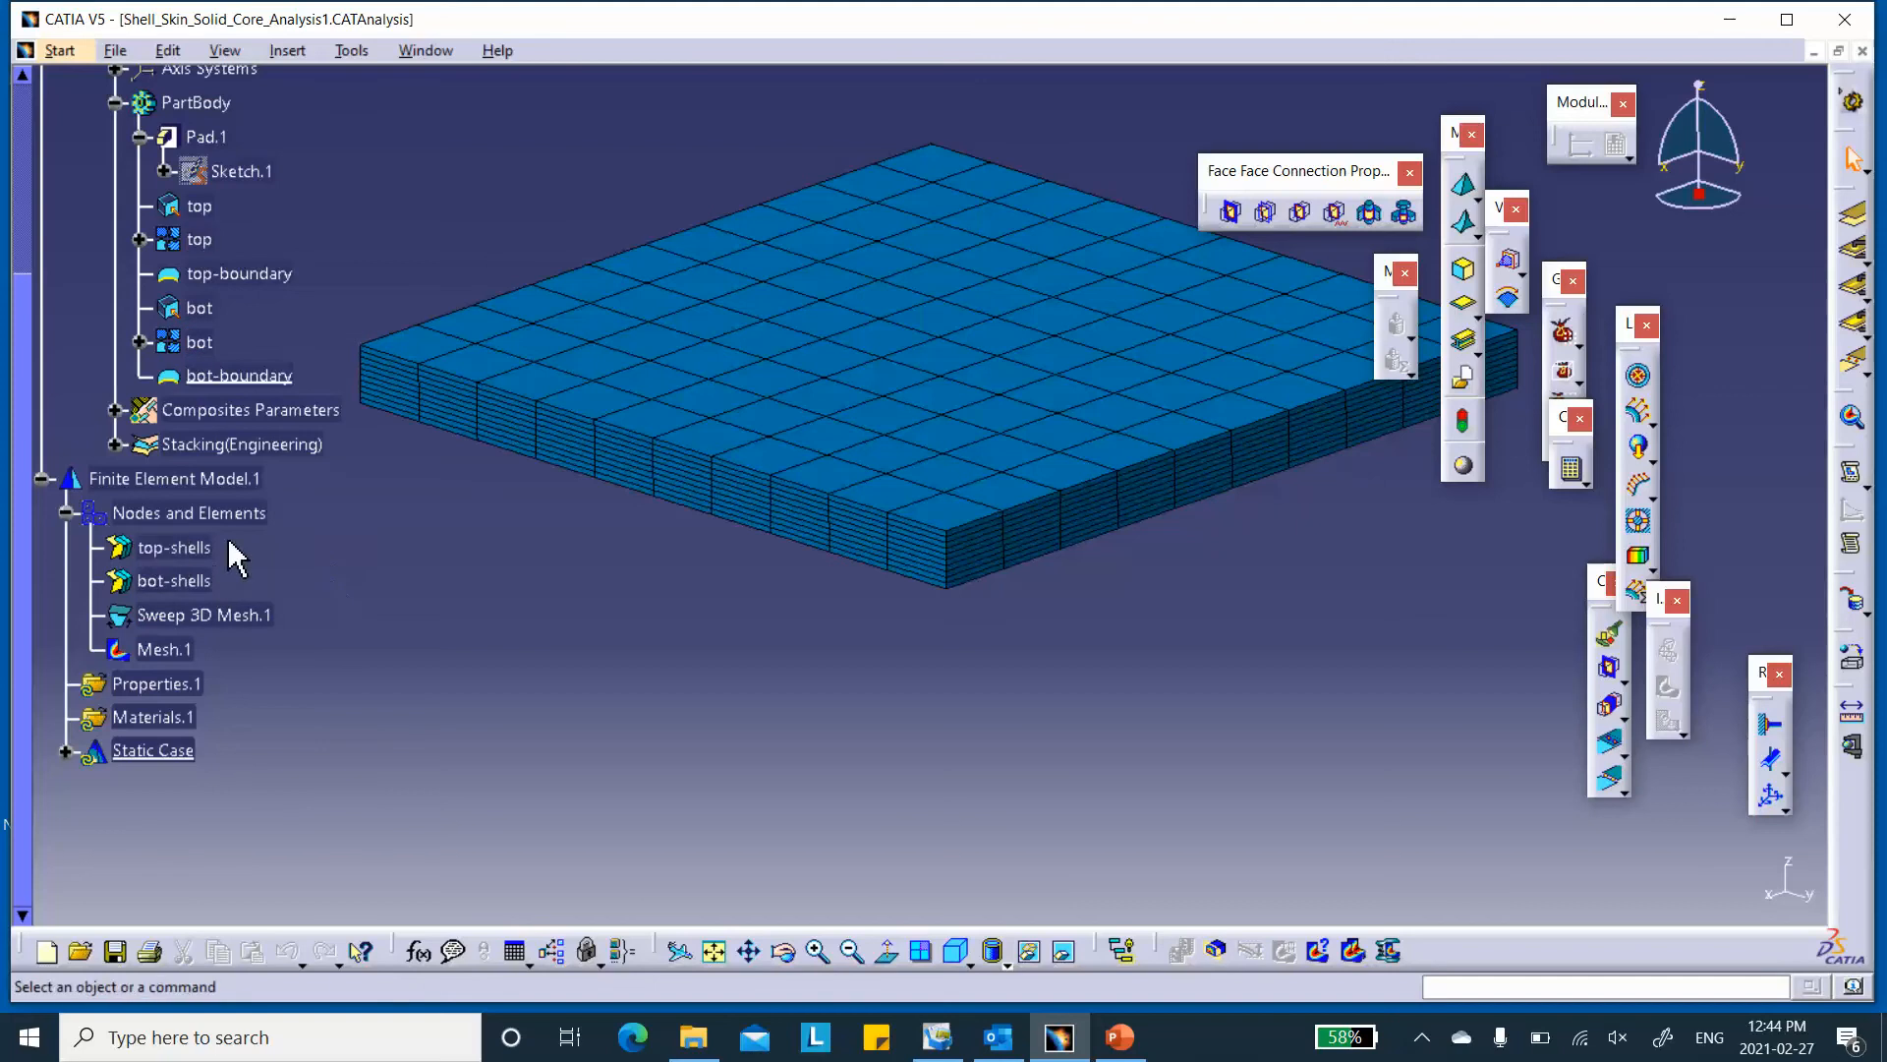
- Set the fill color of the top-shells mesh part to yellow
right_click(183, 547)
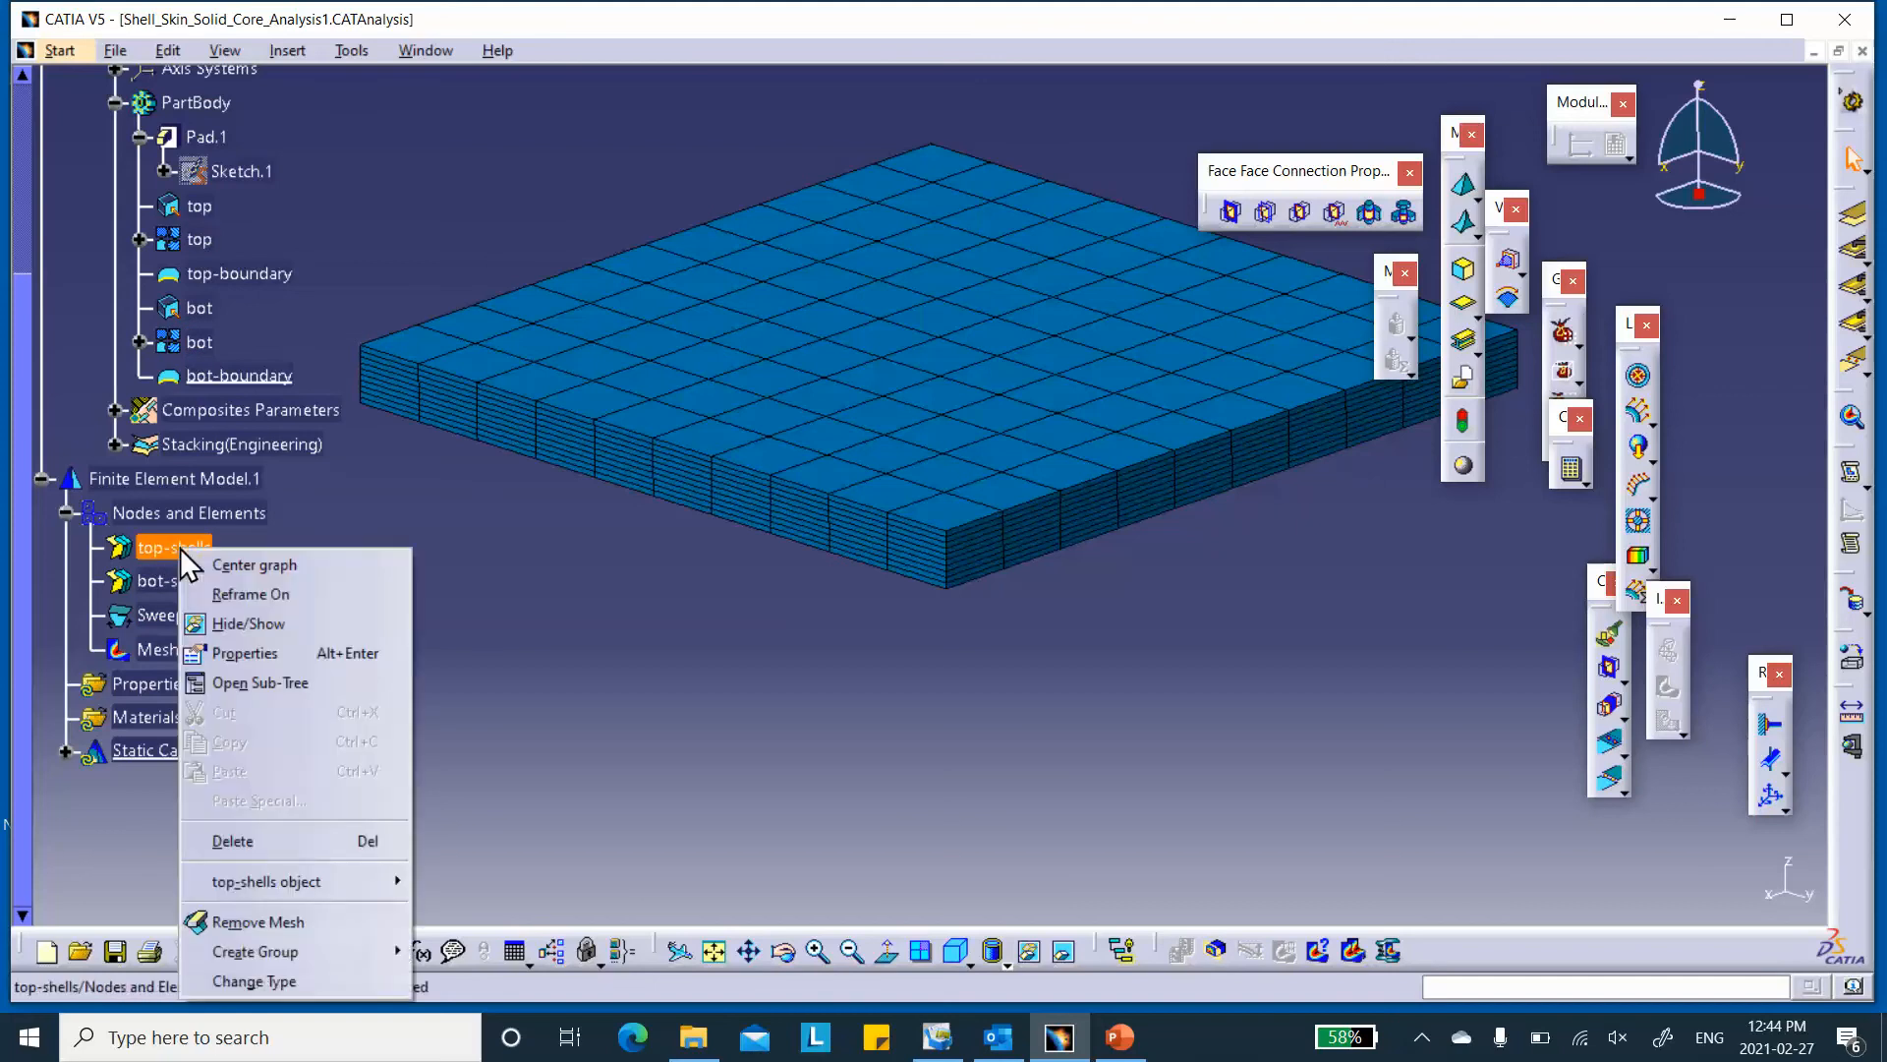
left_click(235, 653)
left_click(1005, 238)
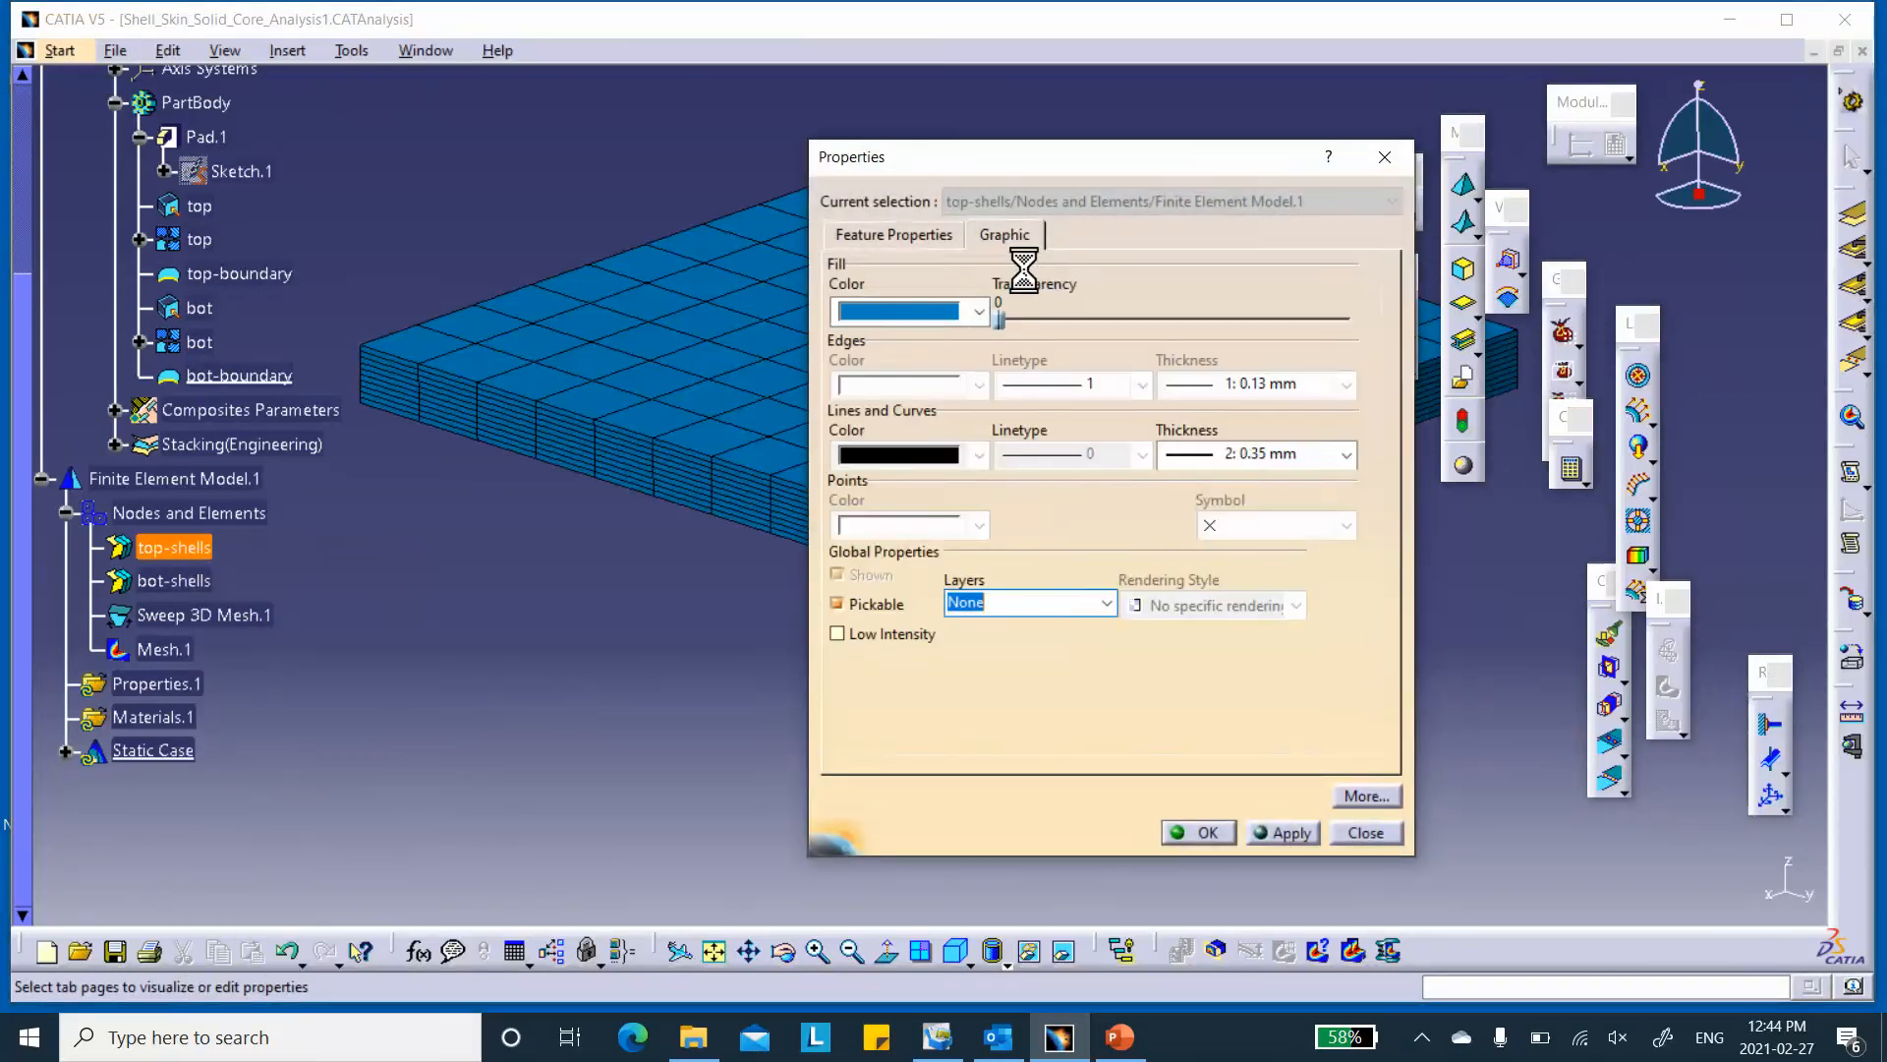
left_click(978, 312)
left_click(918, 386)
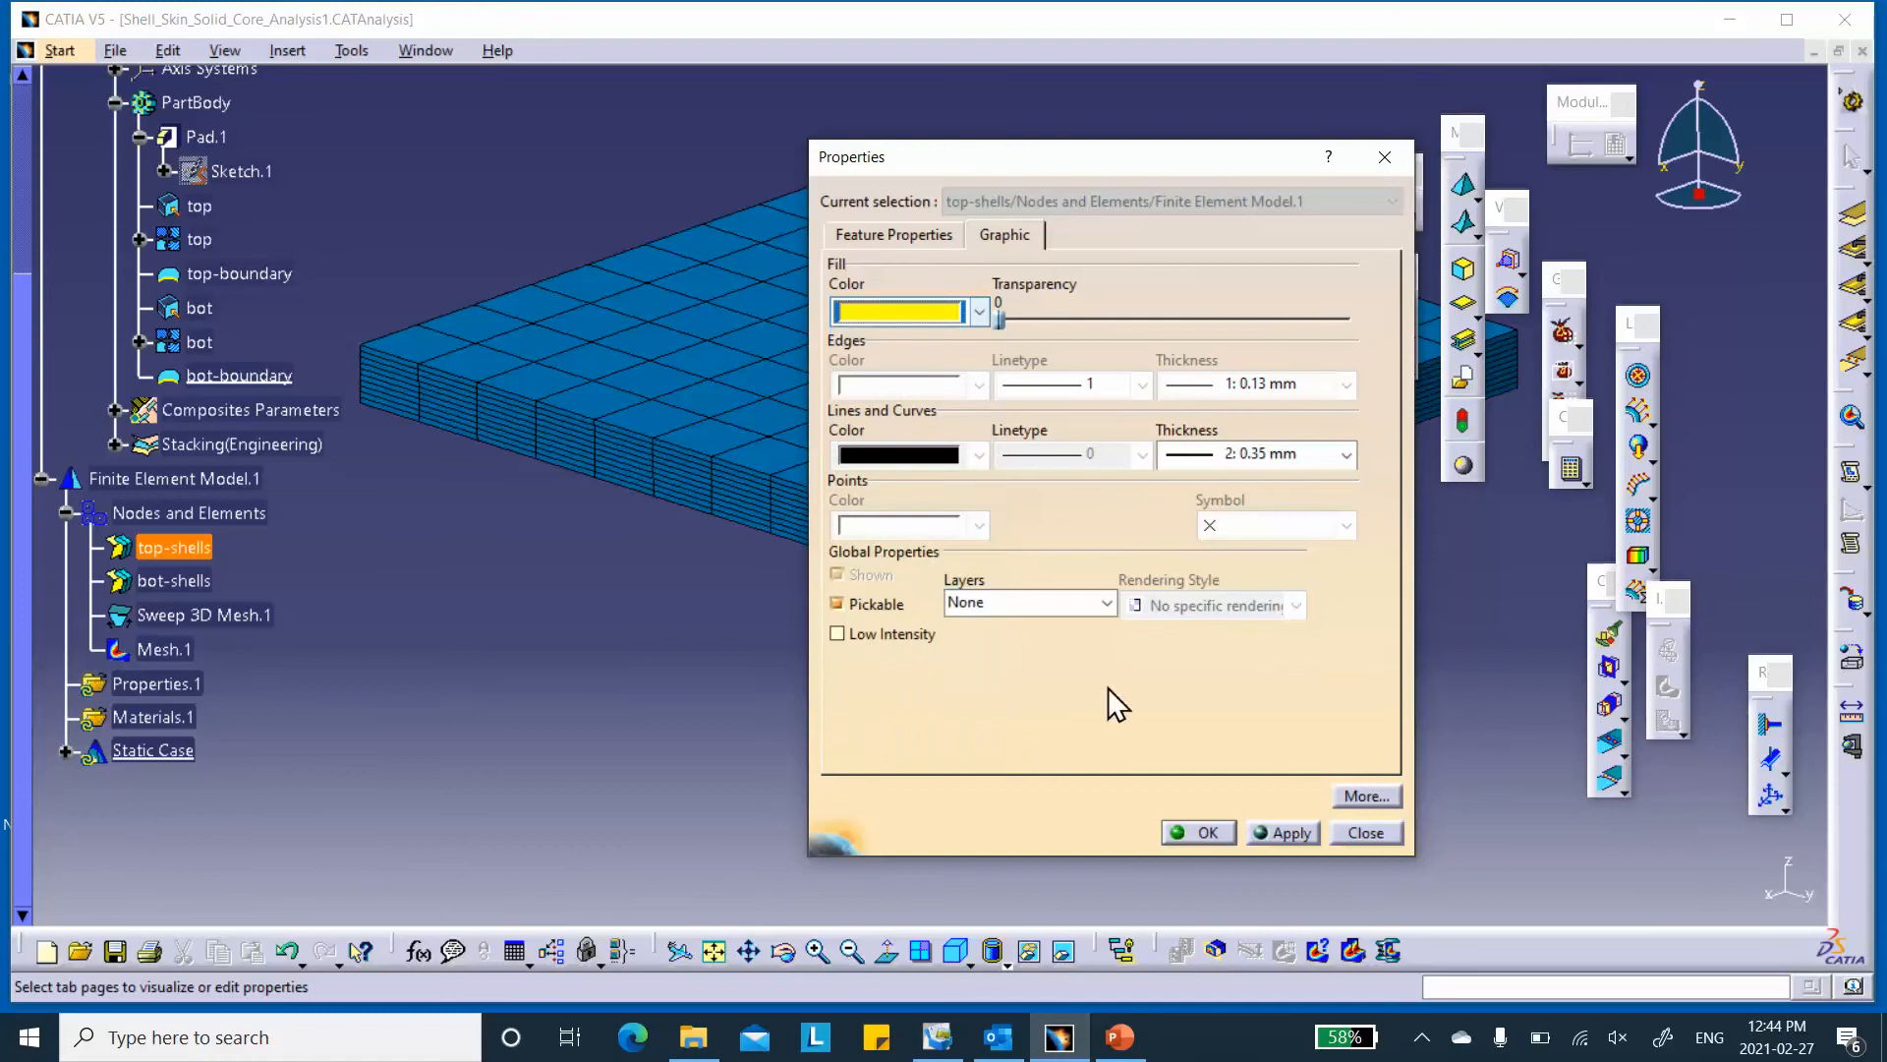
left_click(1201, 833)
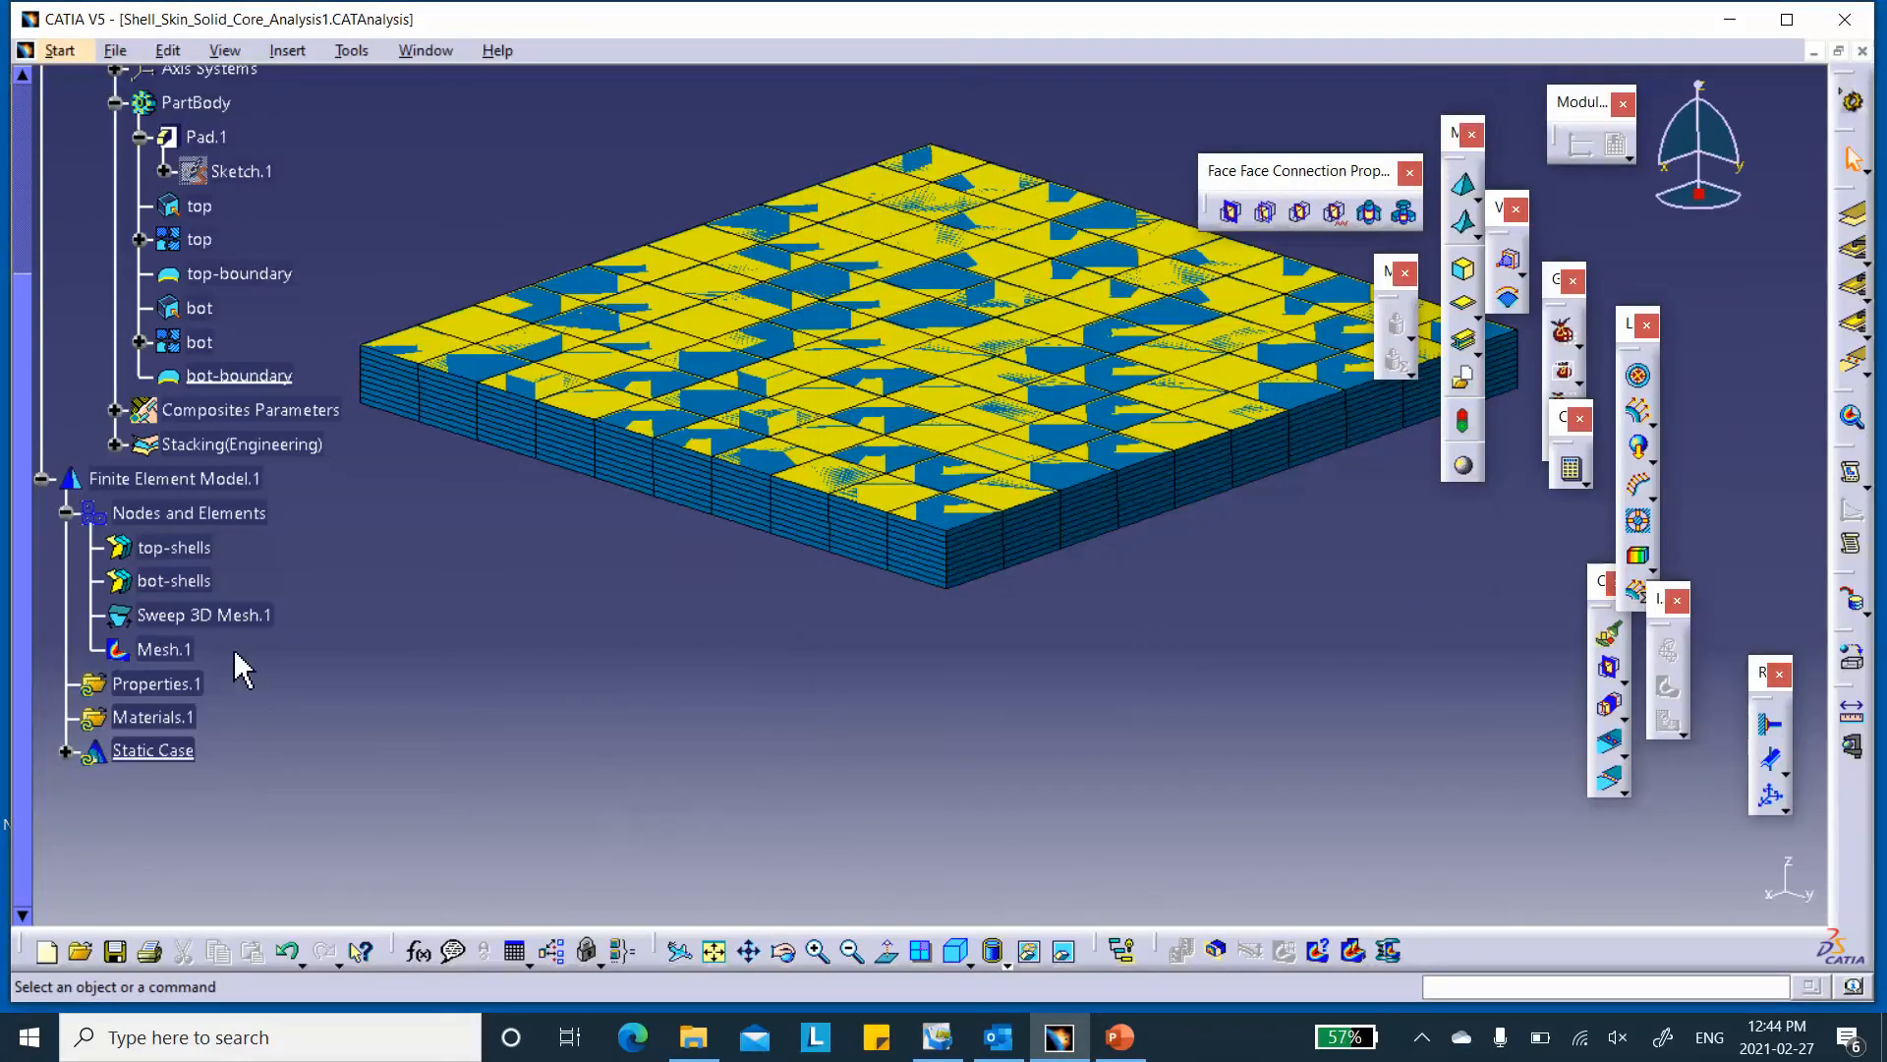
- Set the fill color of the bot-shells mesh part to orange
right_click(182, 578)
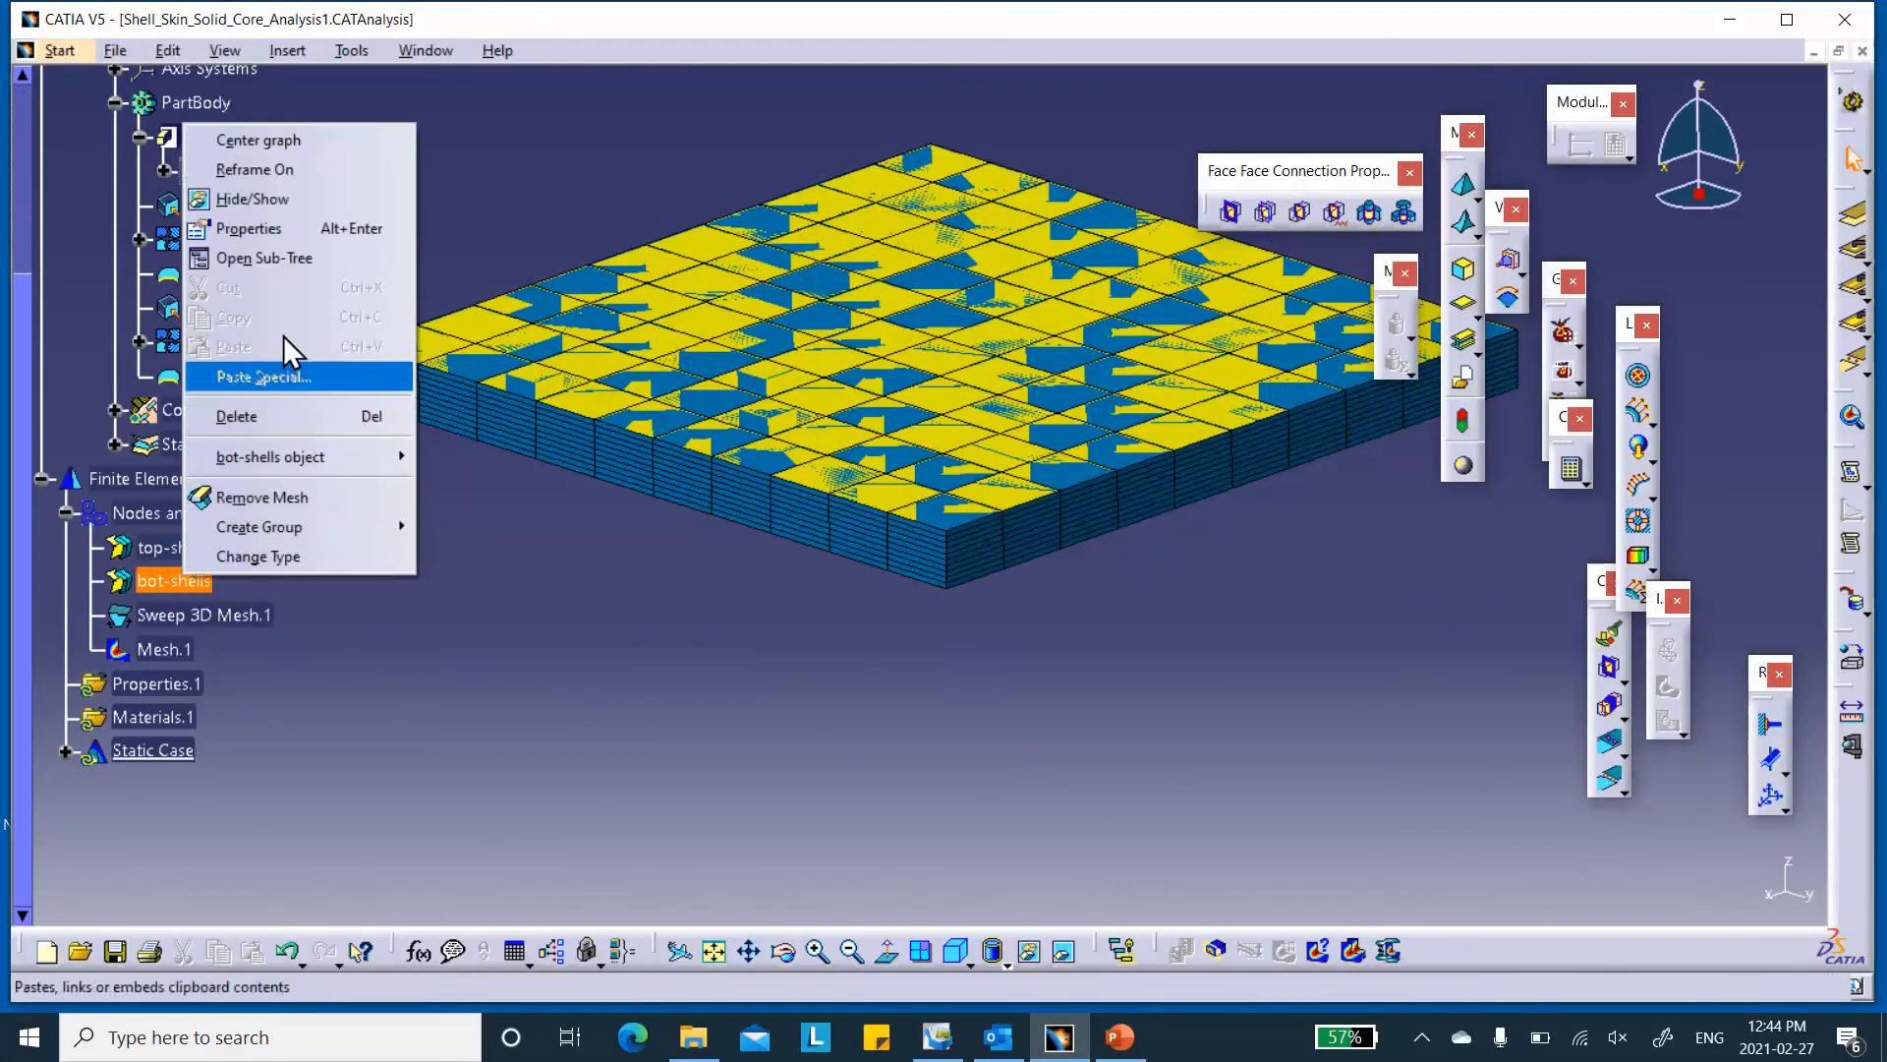
left_click(262, 228)
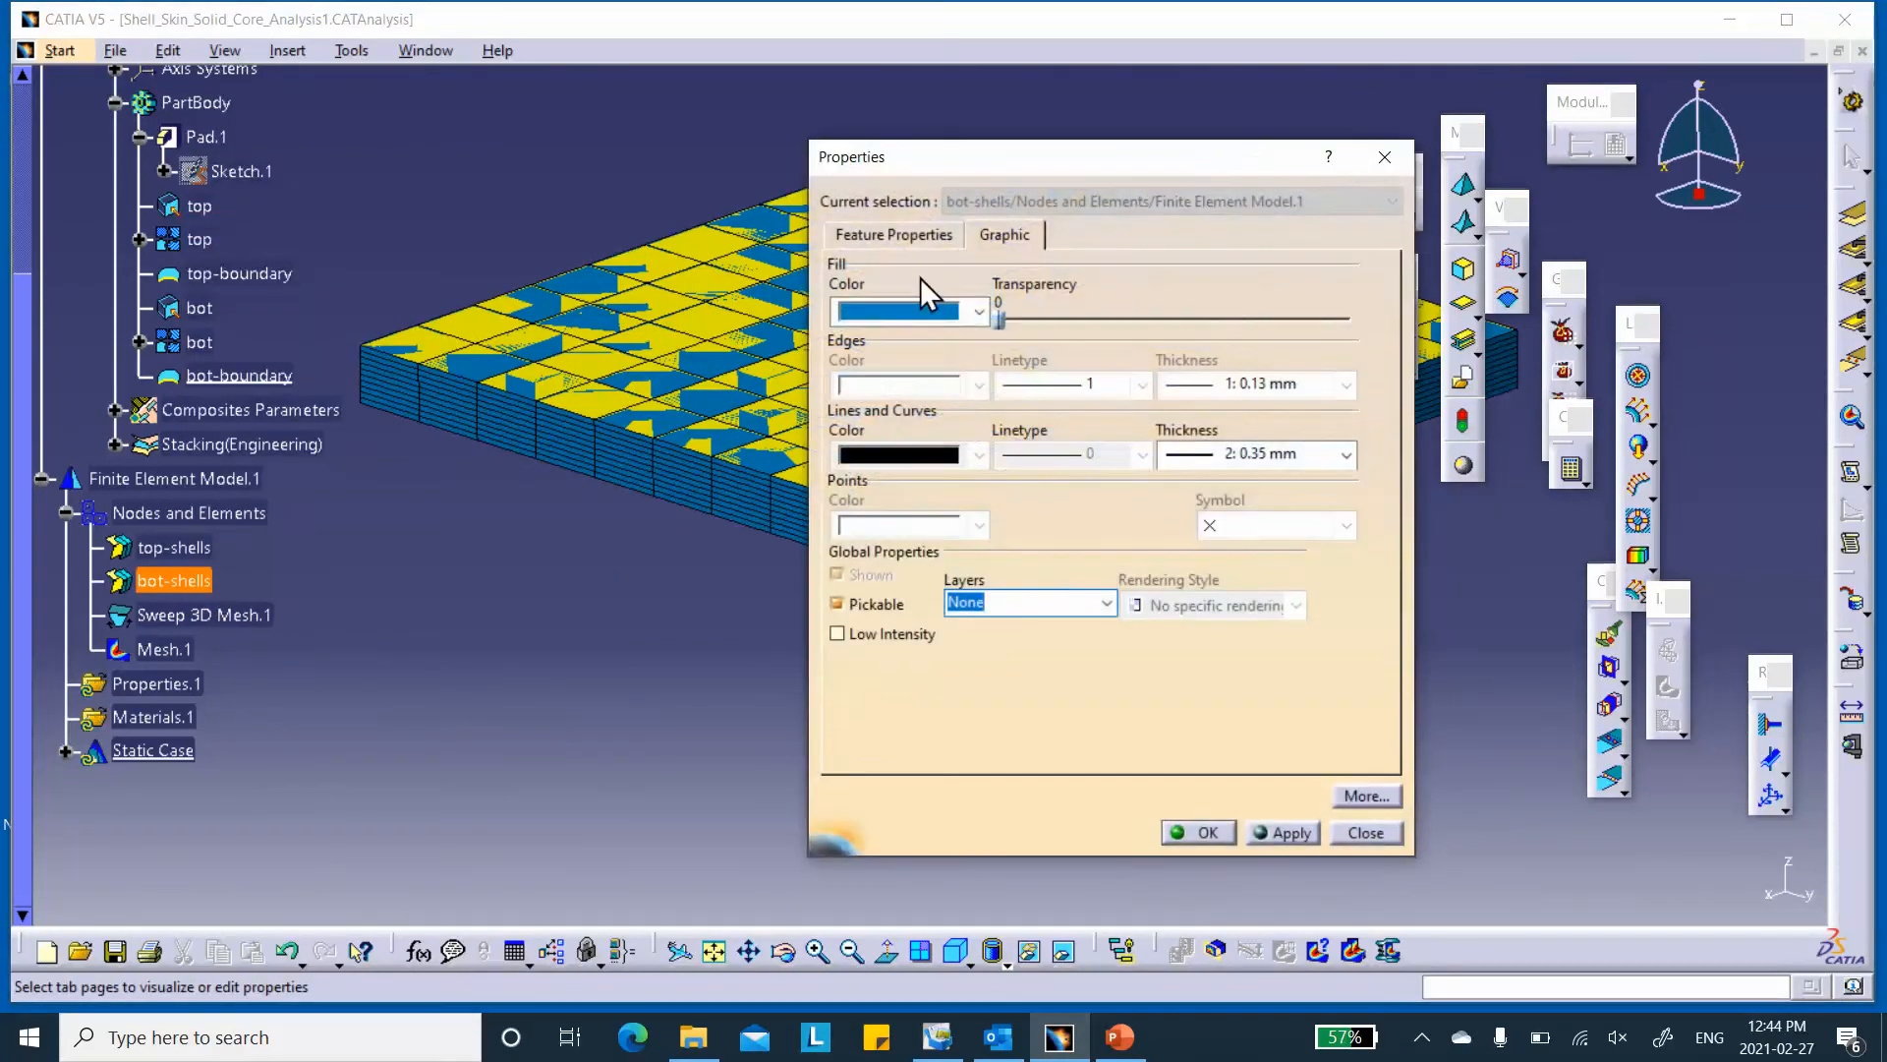
left_click(979, 311)
left_click(912, 419)
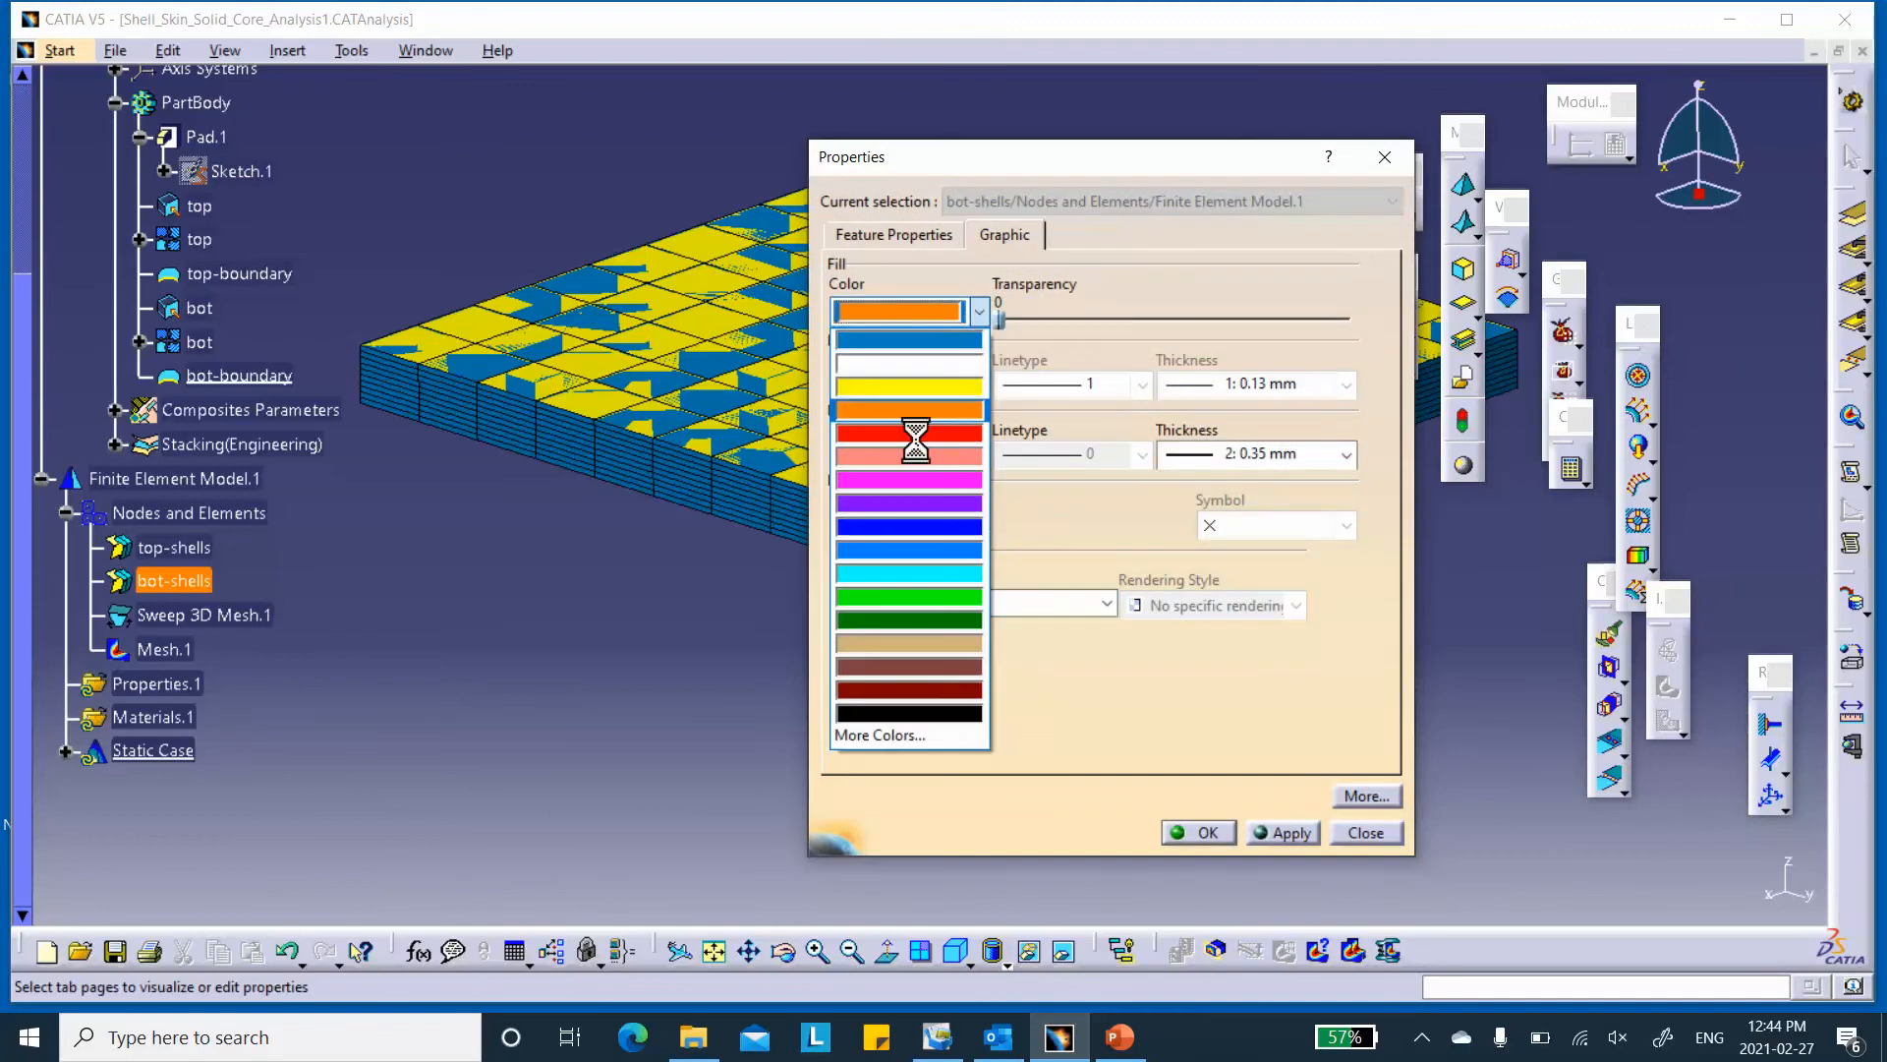
left_click(1183, 840)
middle_click_drag(813, 800, 838, 750)
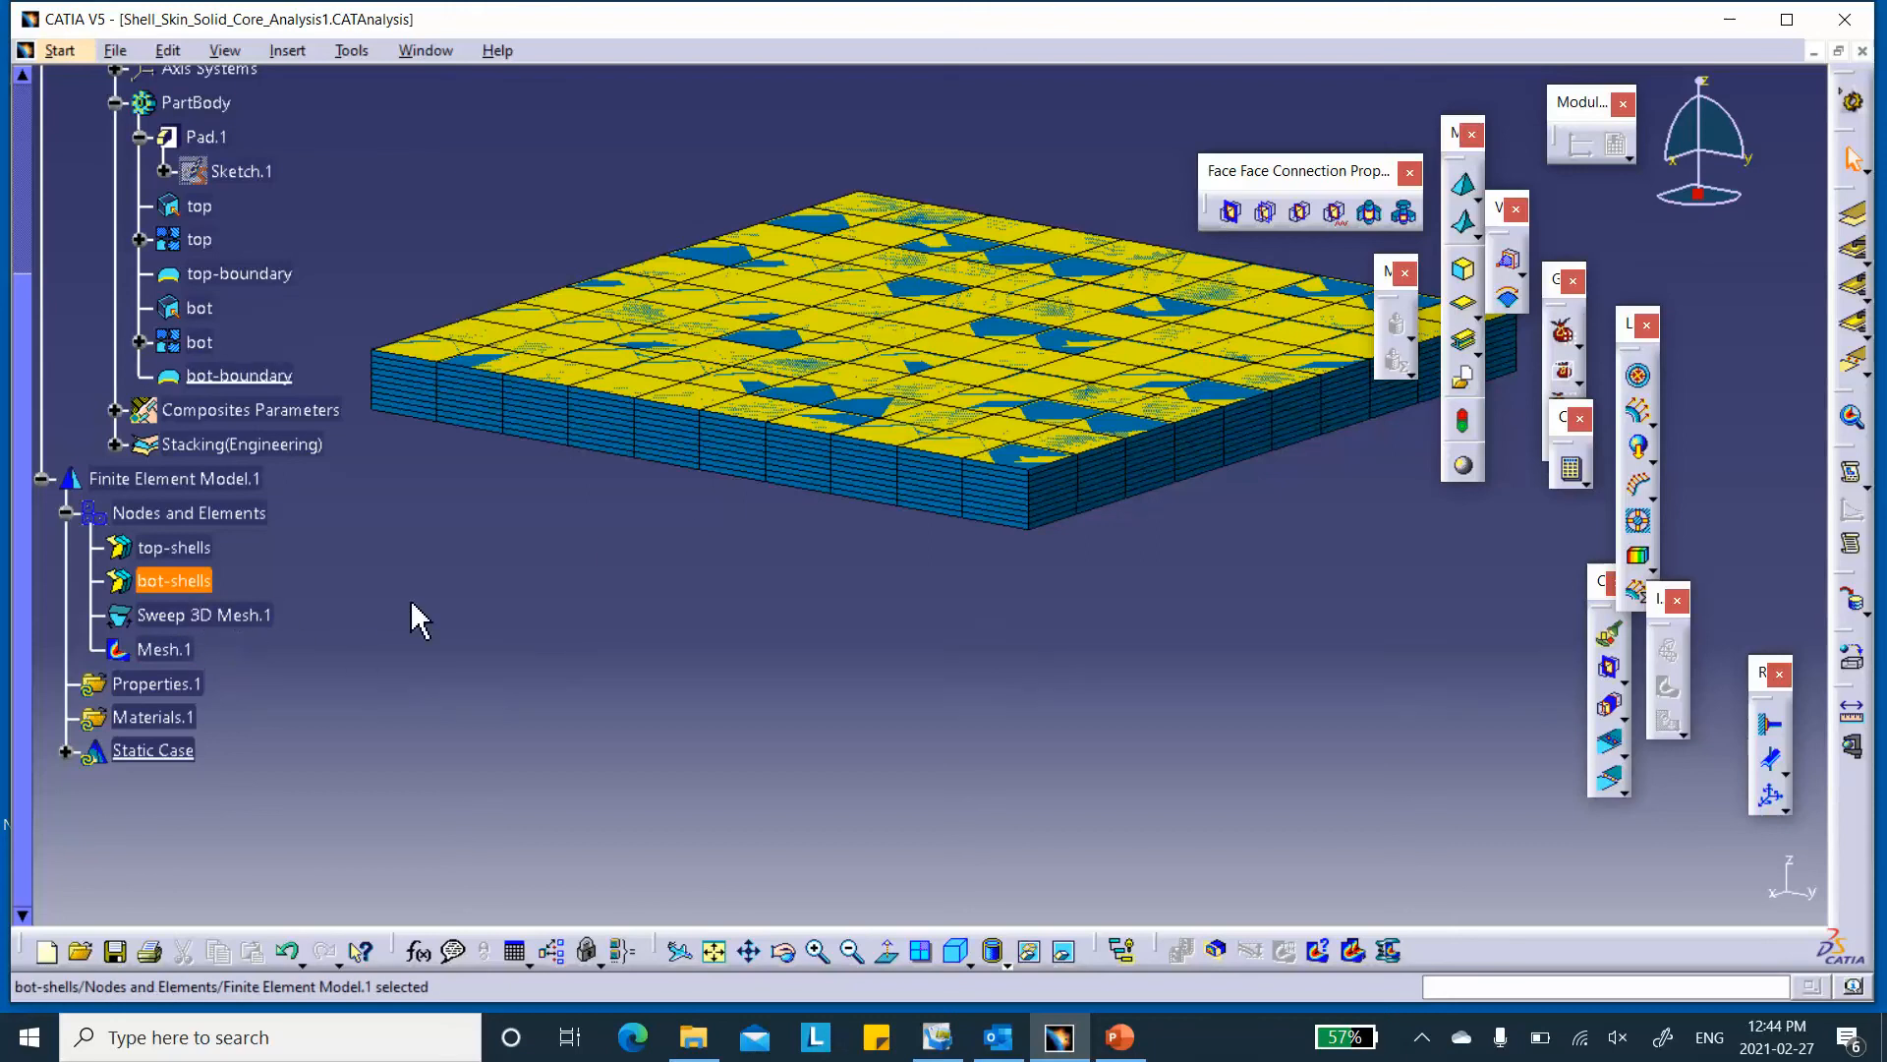
- Move the connection-property and model-manager tool palettes into the empty area below the plate mesh
scroll(433, 609, "down", 1)
scroll(429, 617, "down", 1)
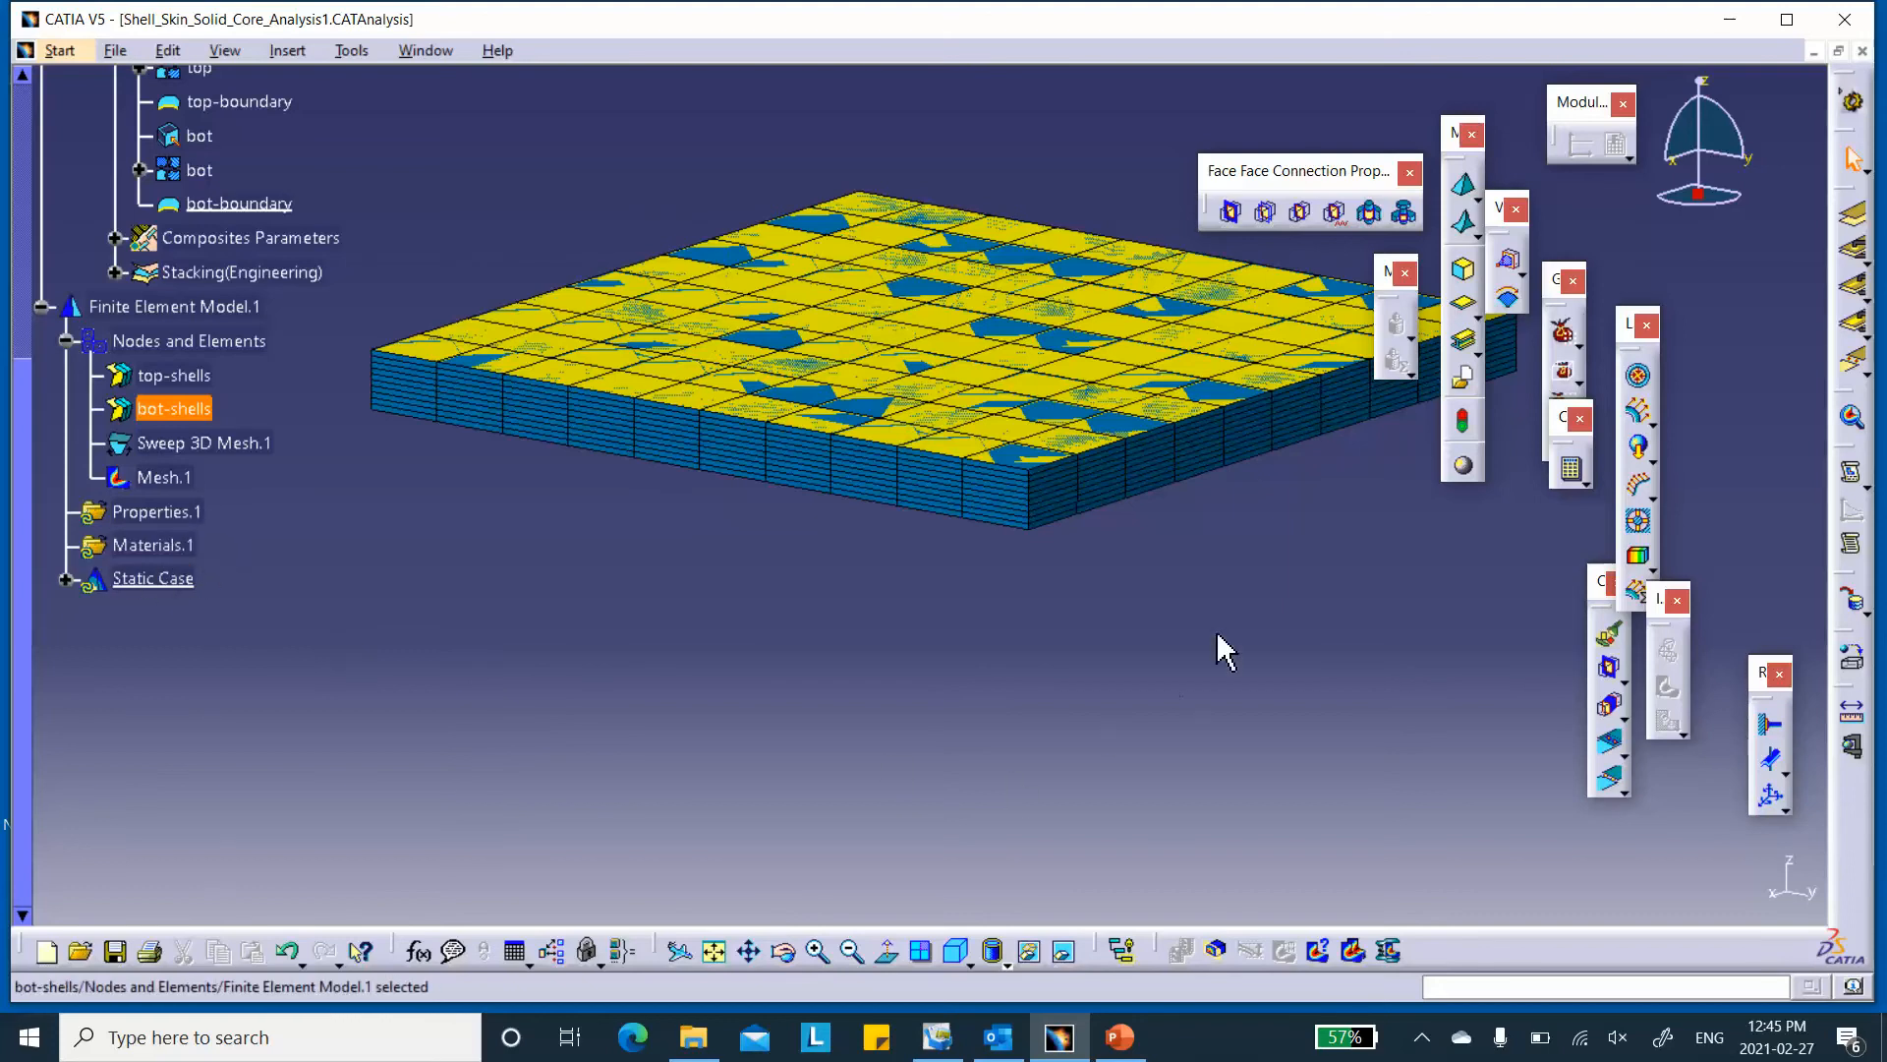
left_click_drag(1600, 584, 1526, 575)
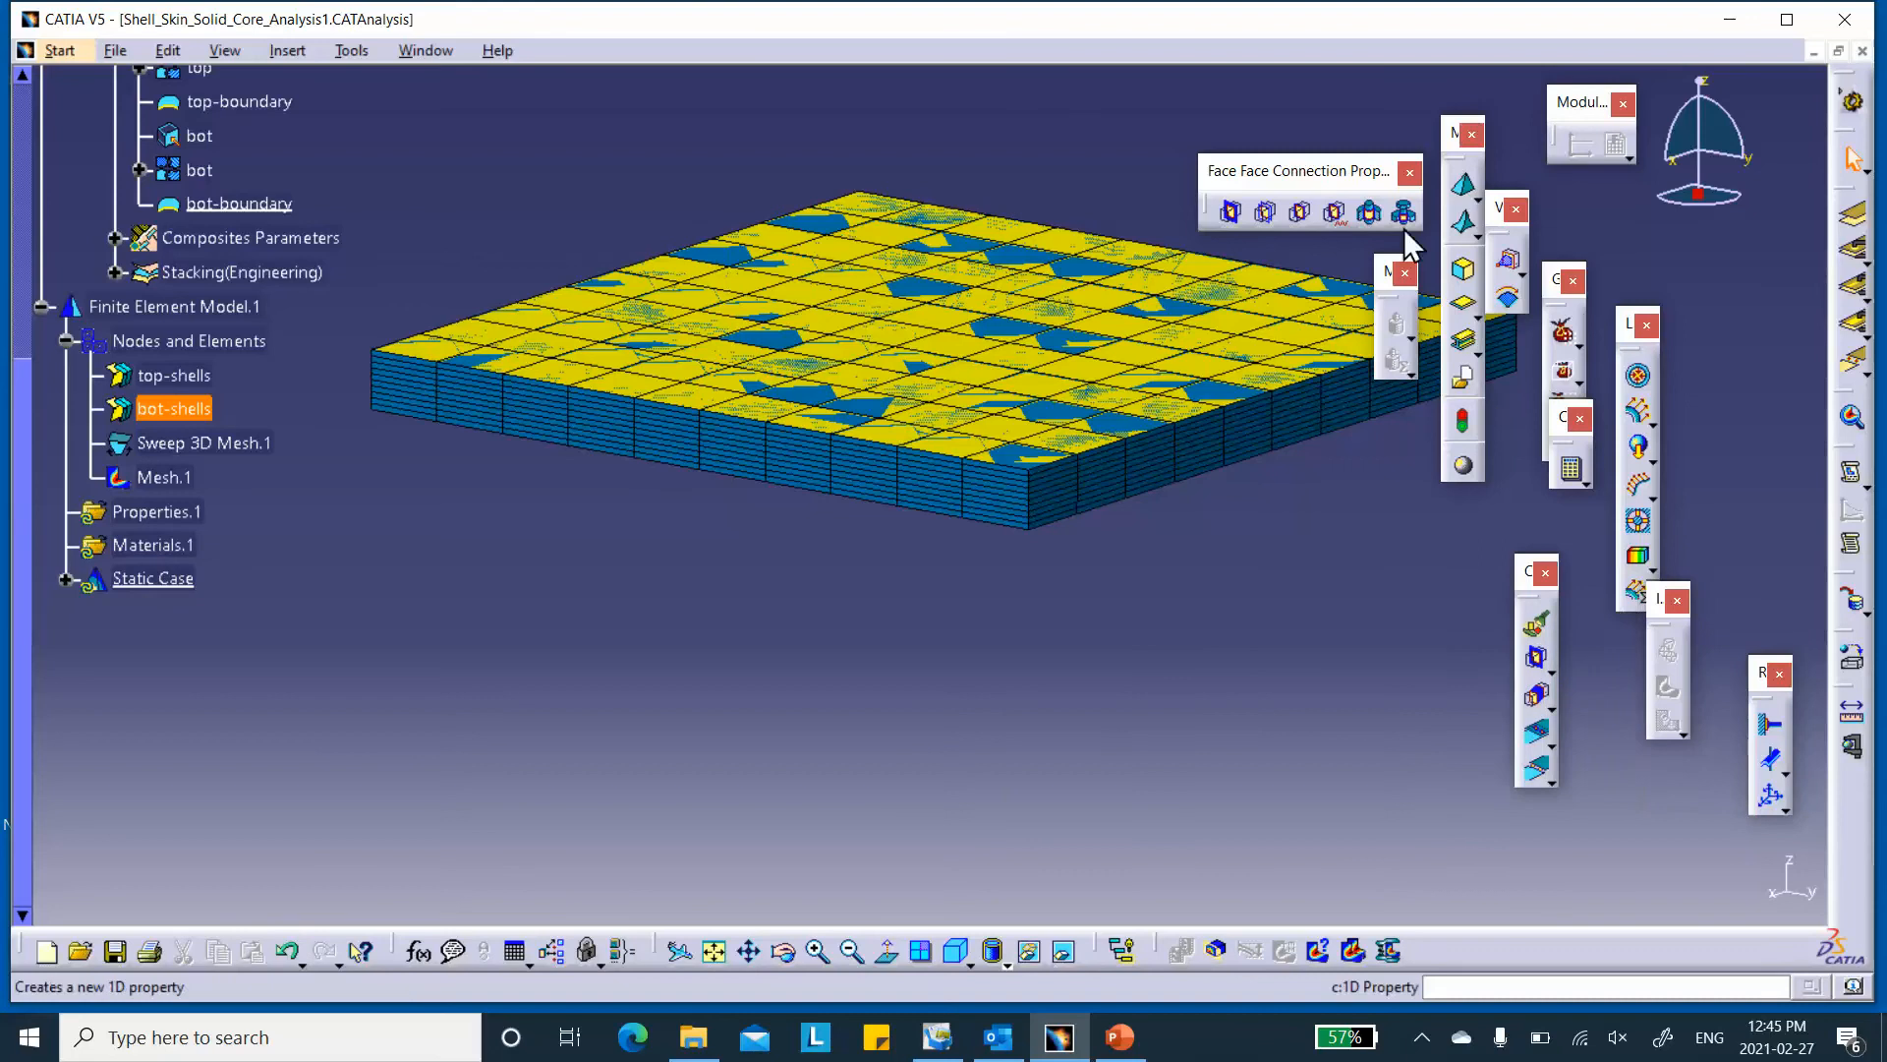
left_click_drag(1456, 134, 1351, 482)
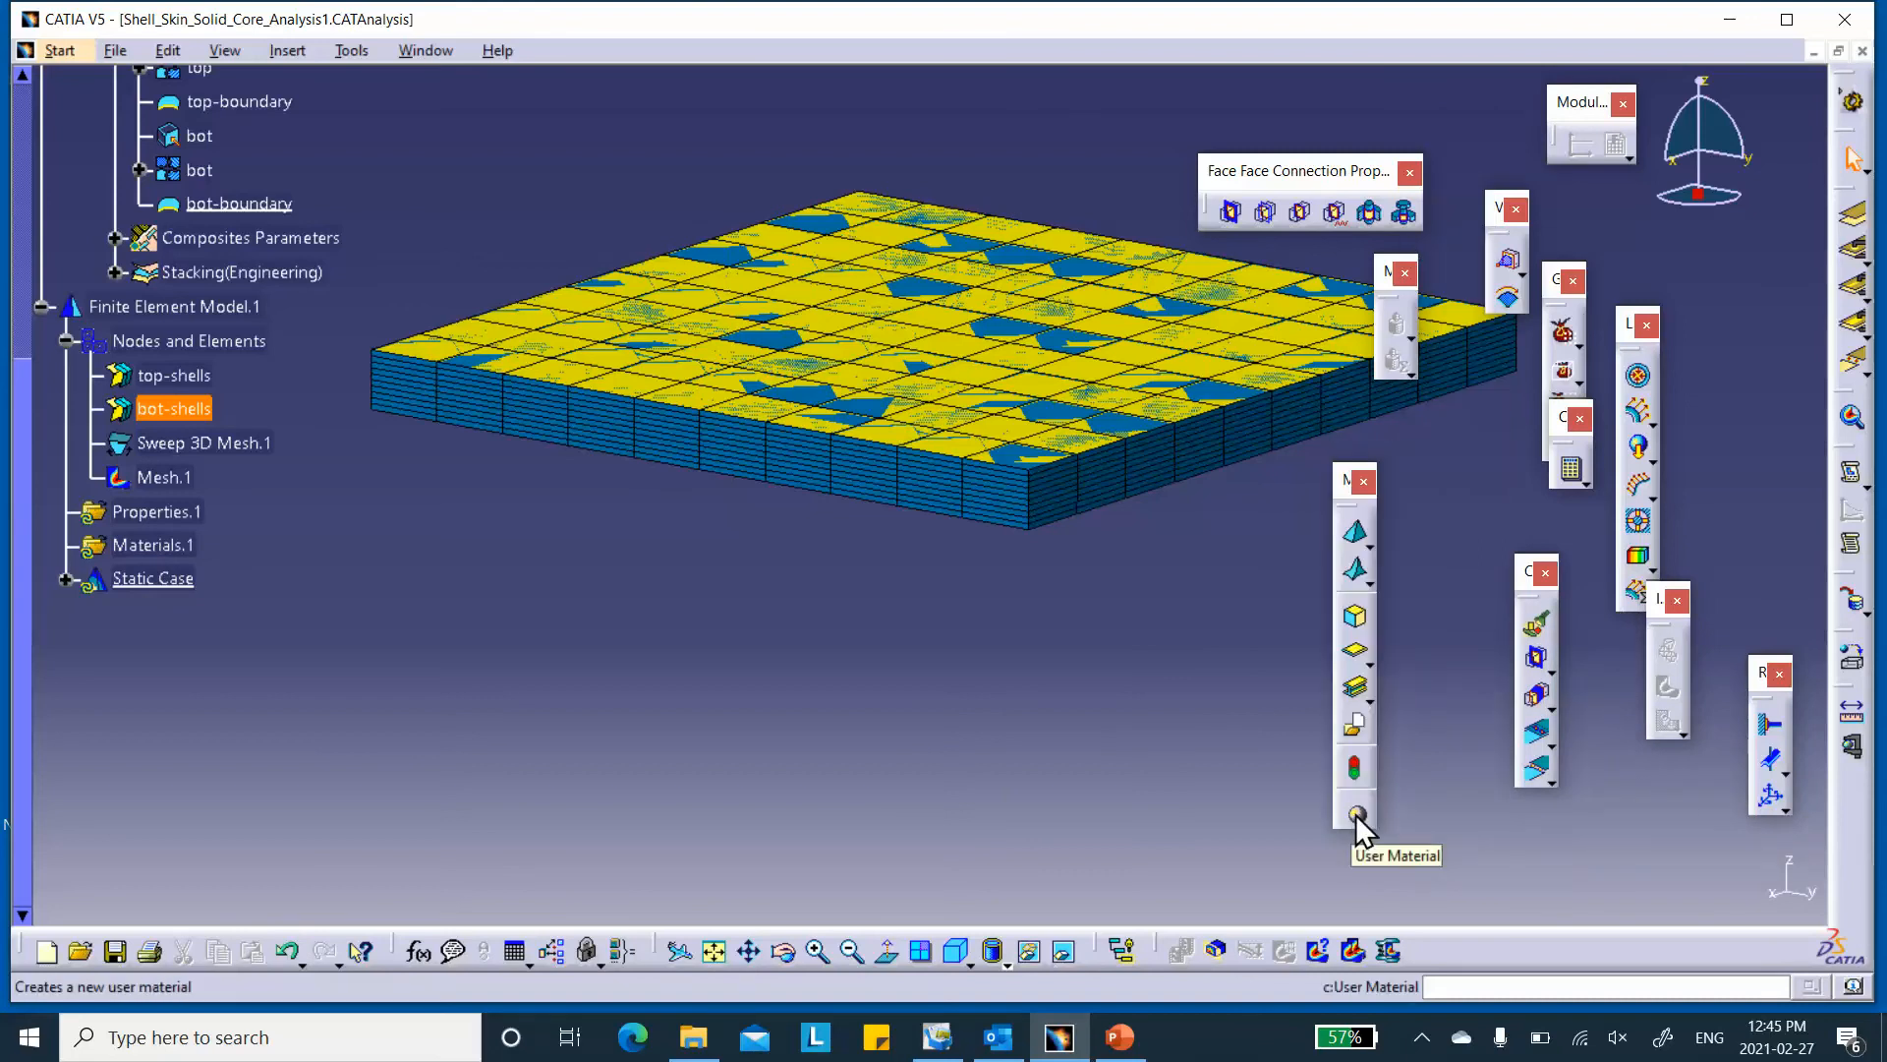
- Start a user material and load the Shell_Skin_Solid_Core_CATMaterial1 library from the Desktop's Sandwich_Shell_Skin_Solid_Core_Single_Part folder
left_click(1356, 814)
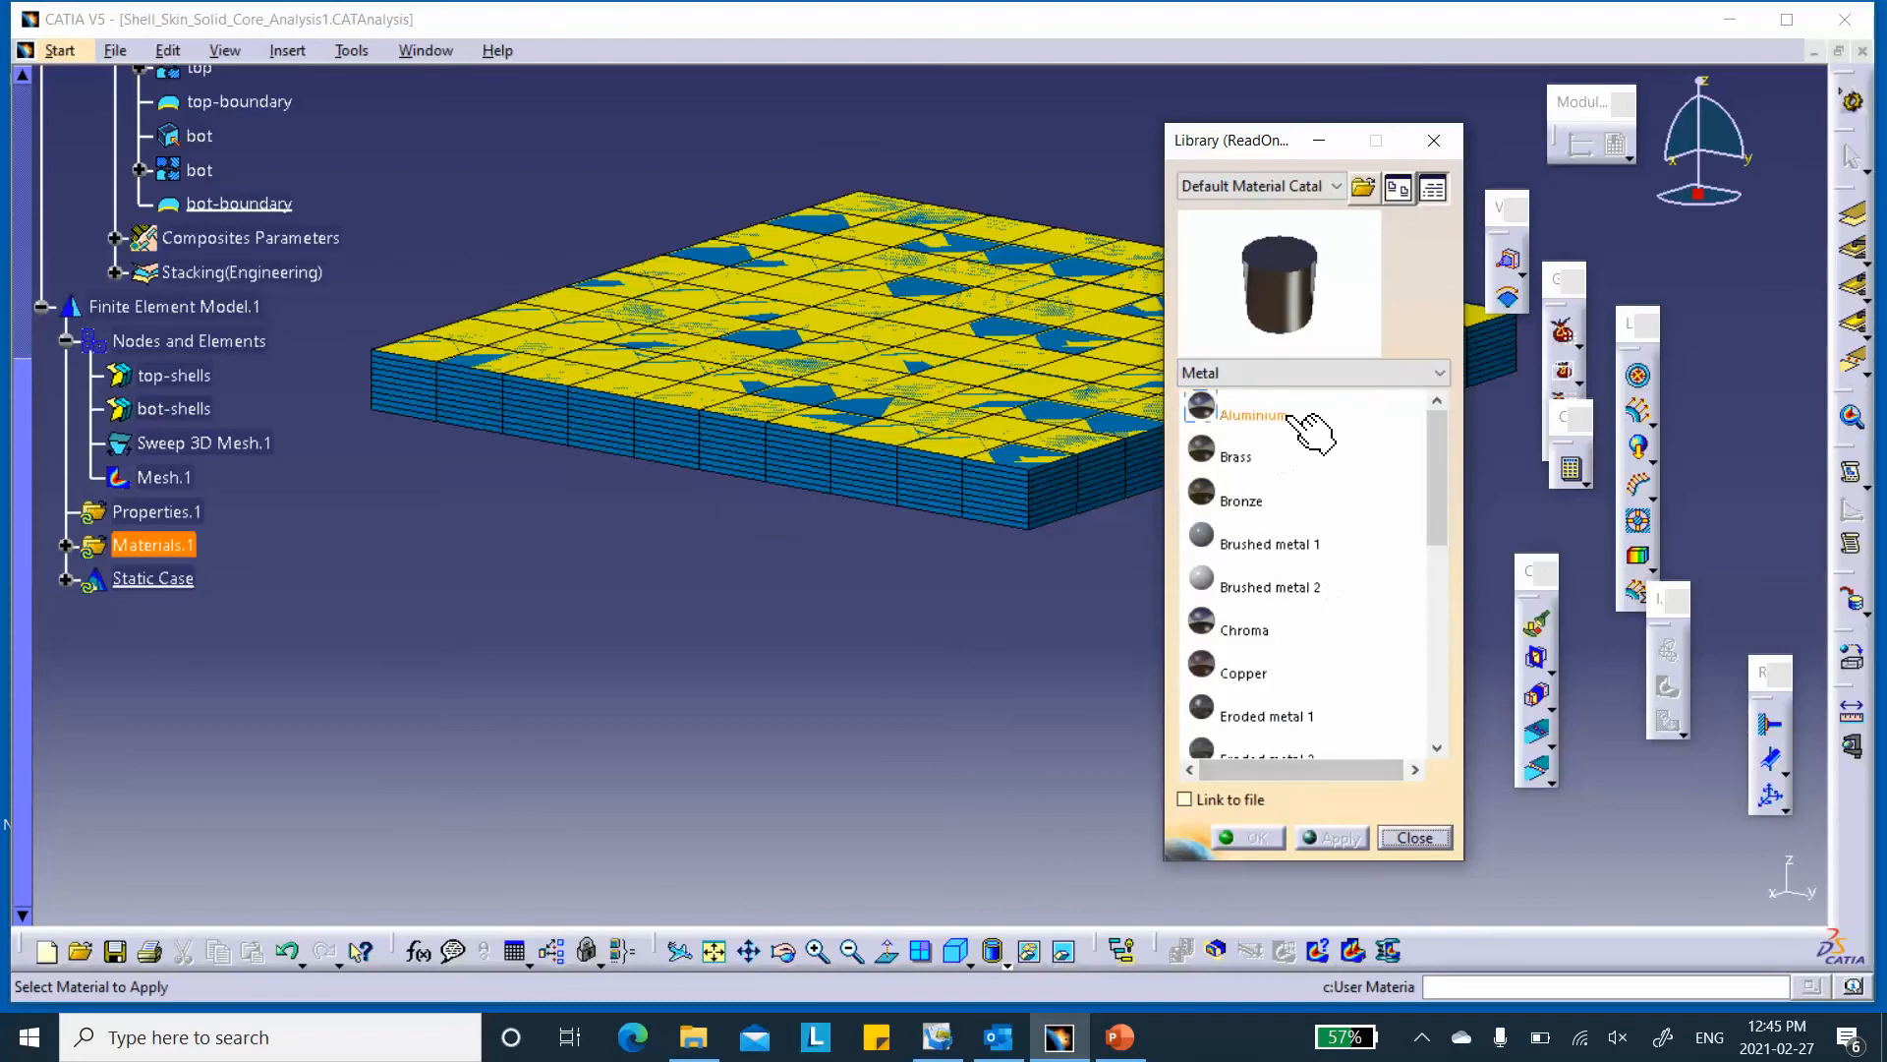
left_click(1365, 192)
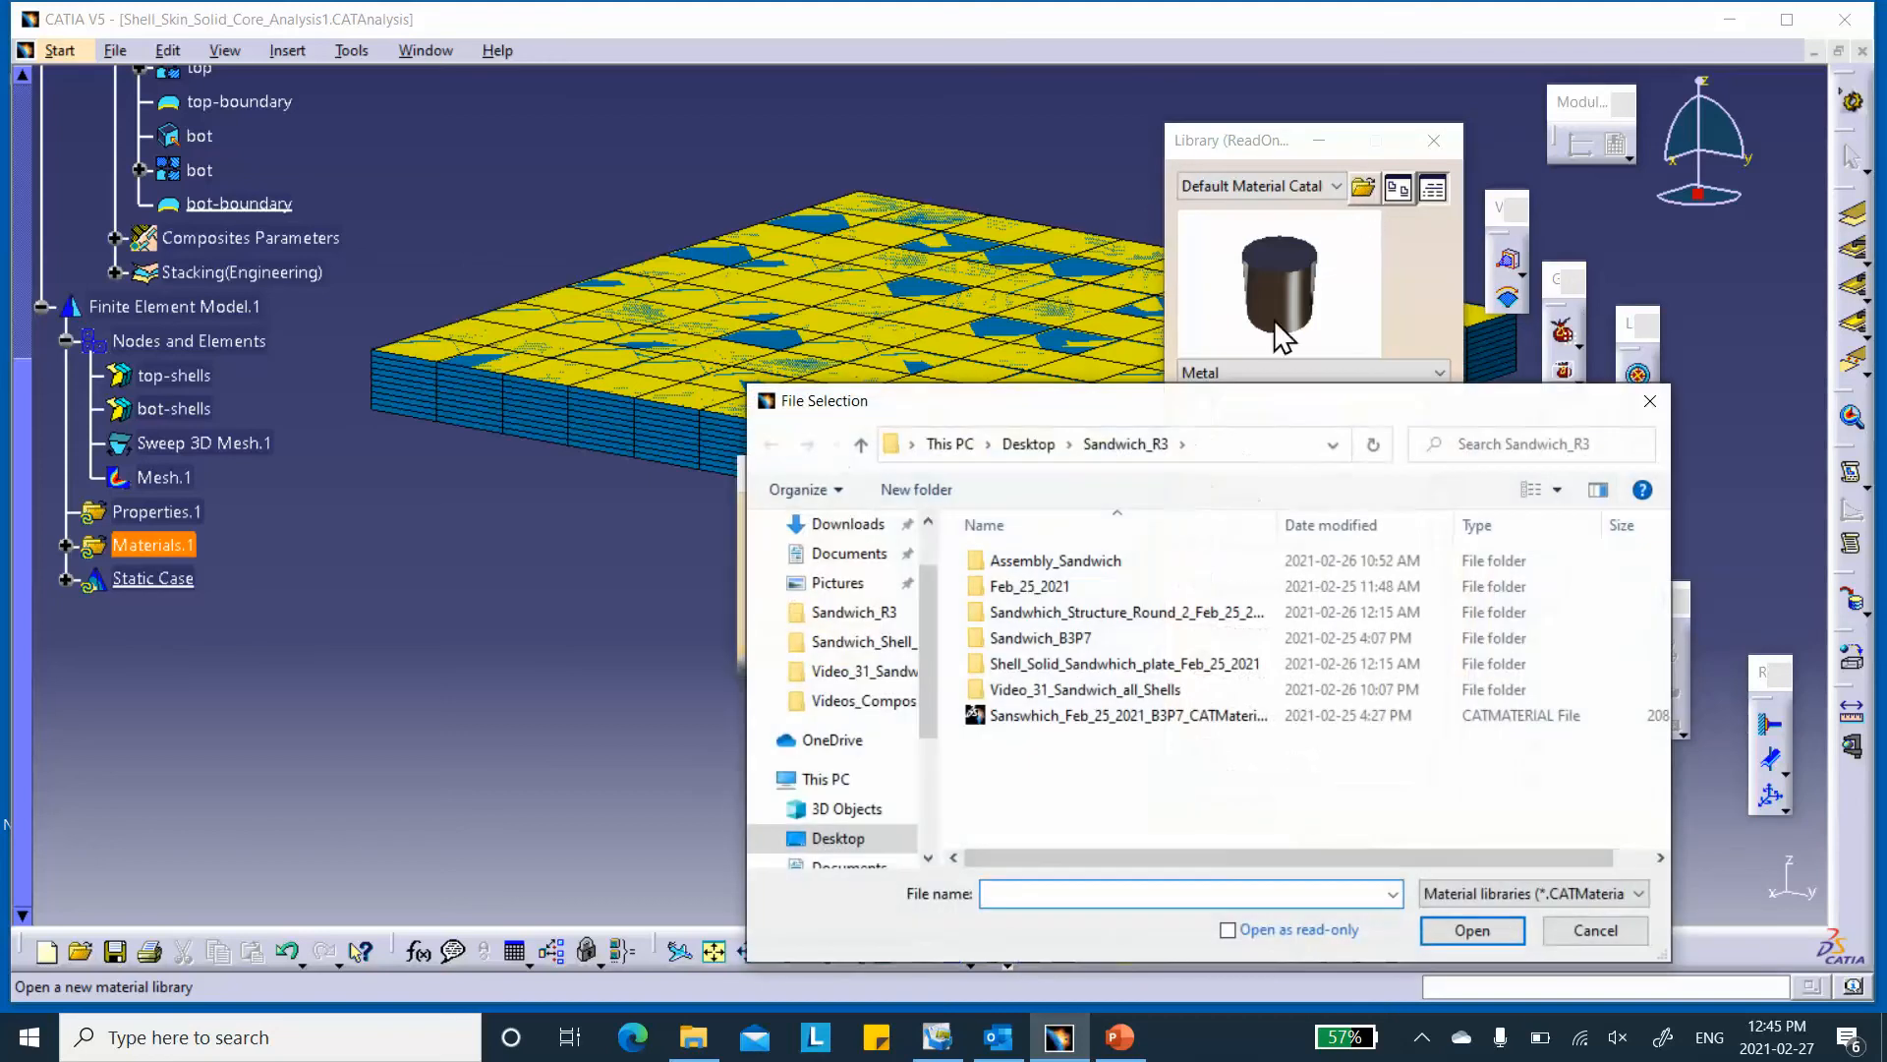
left_click(840, 842)
scroll(1050, 818, "down", 1)
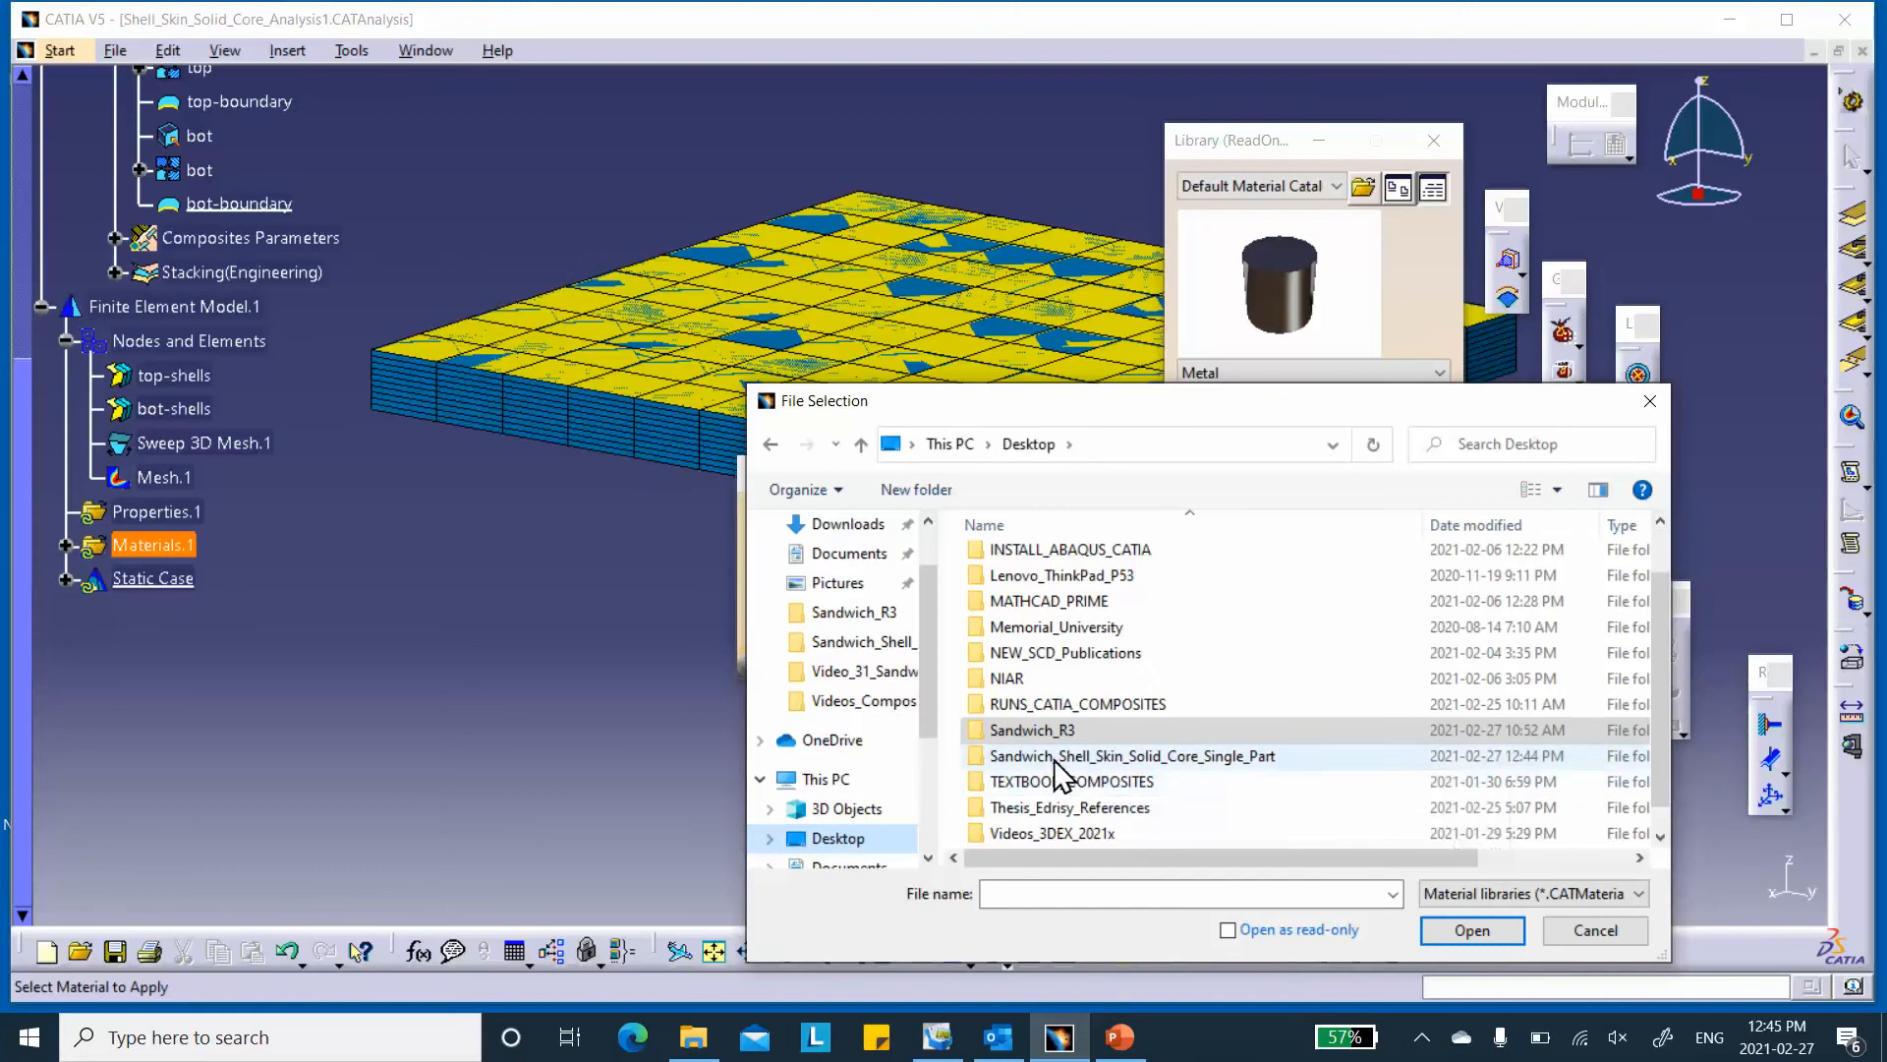
double_click(1040, 757)
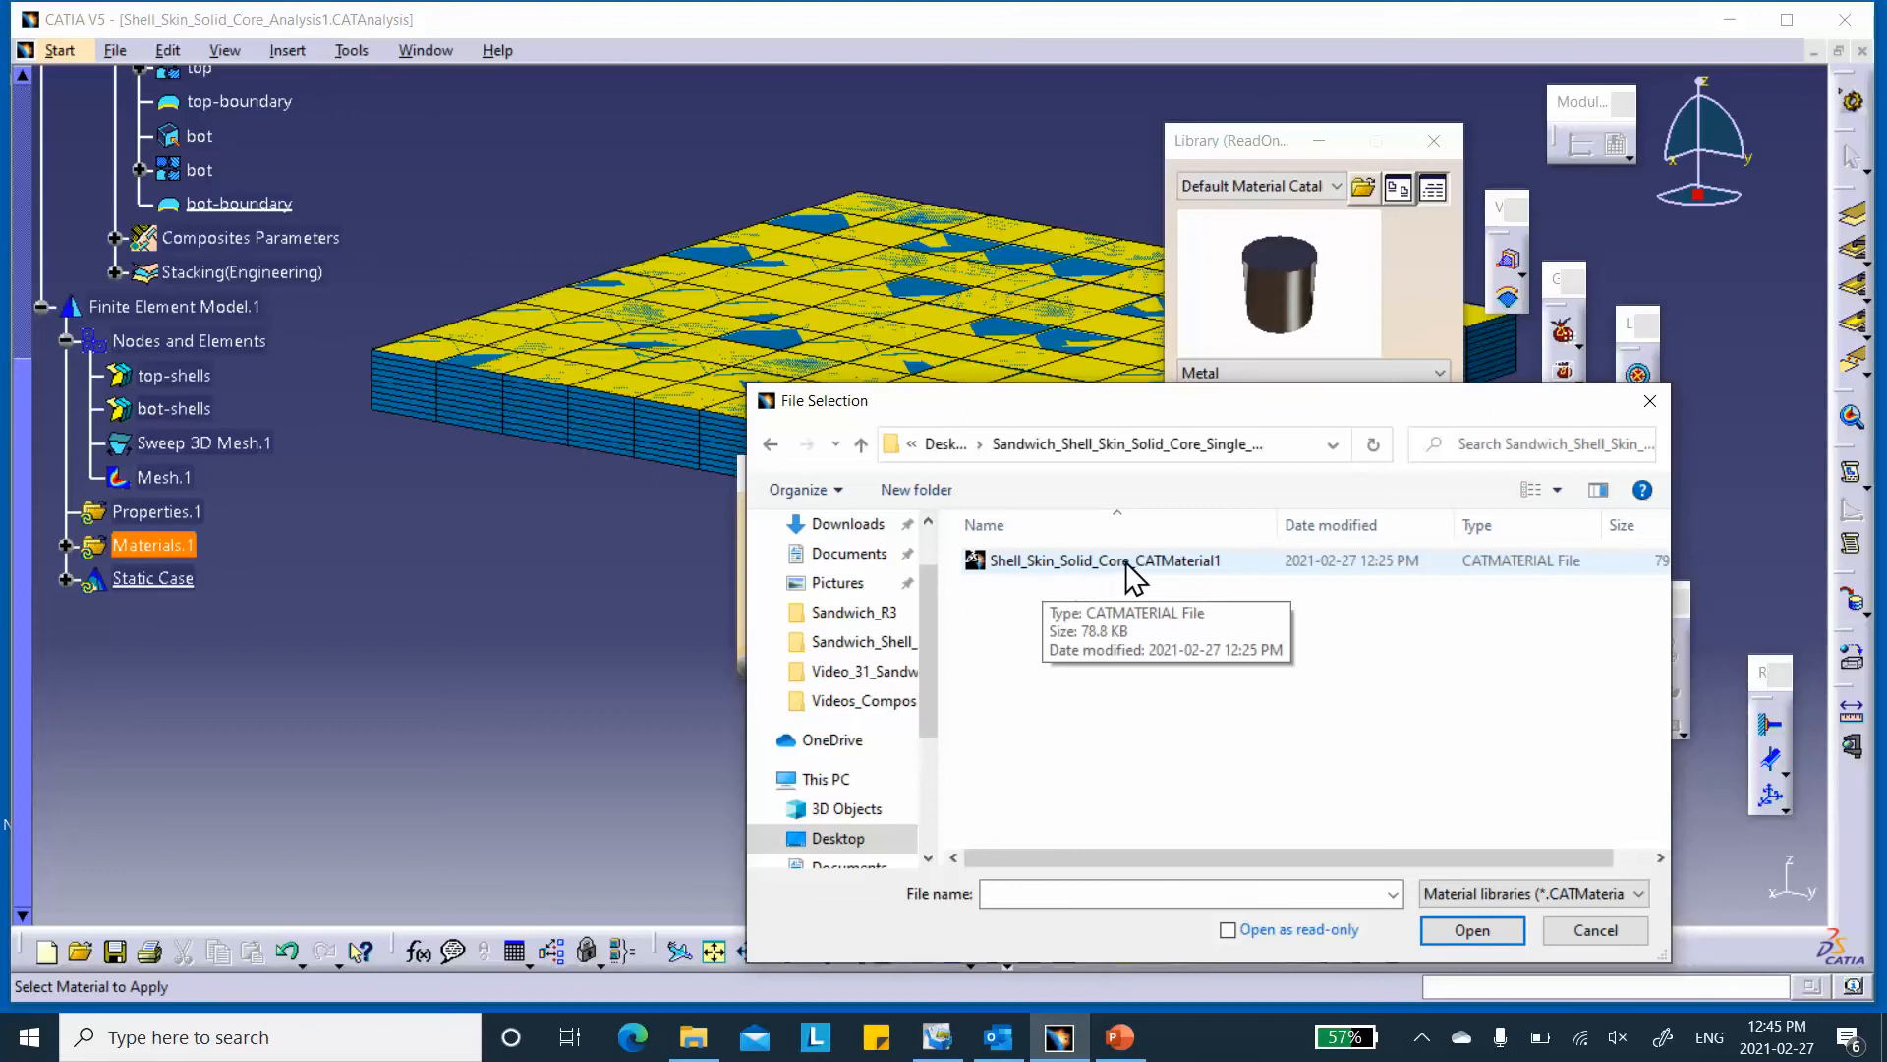
left_click(1483, 932)
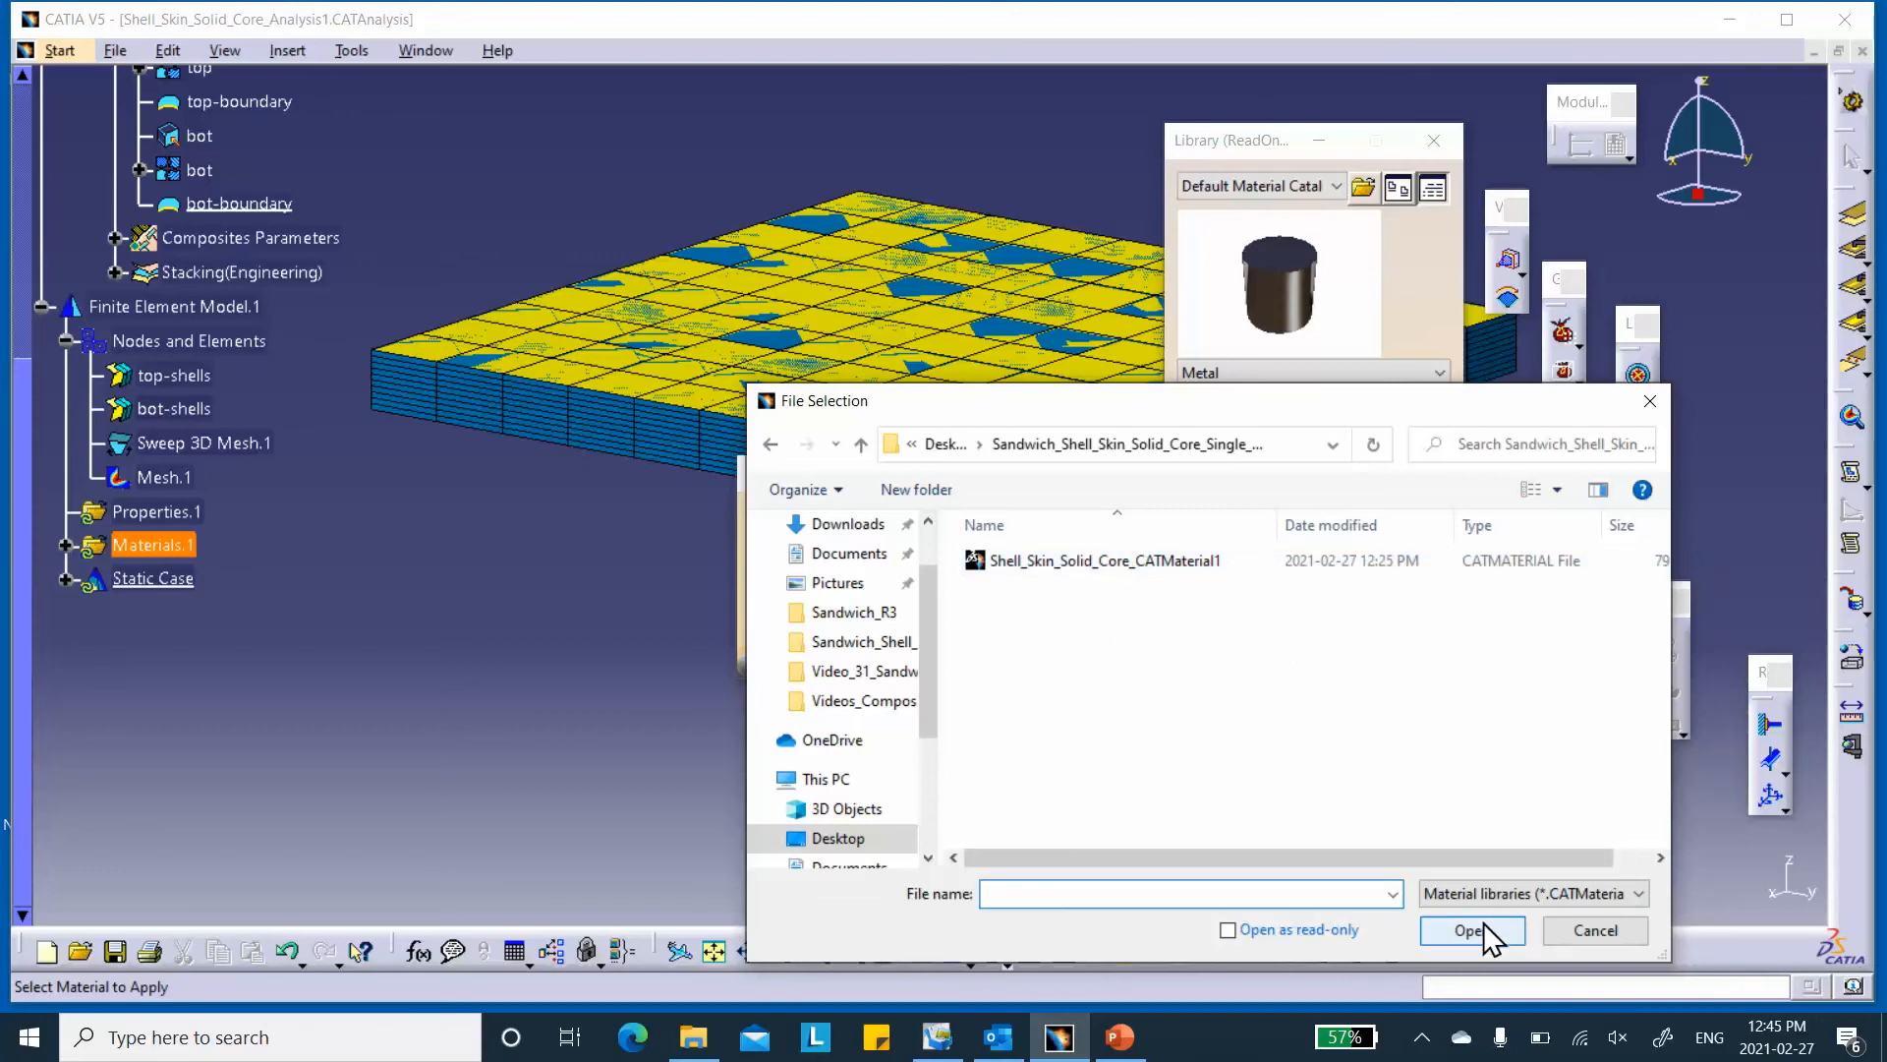
left_click(1129, 568)
left_click(1469, 930)
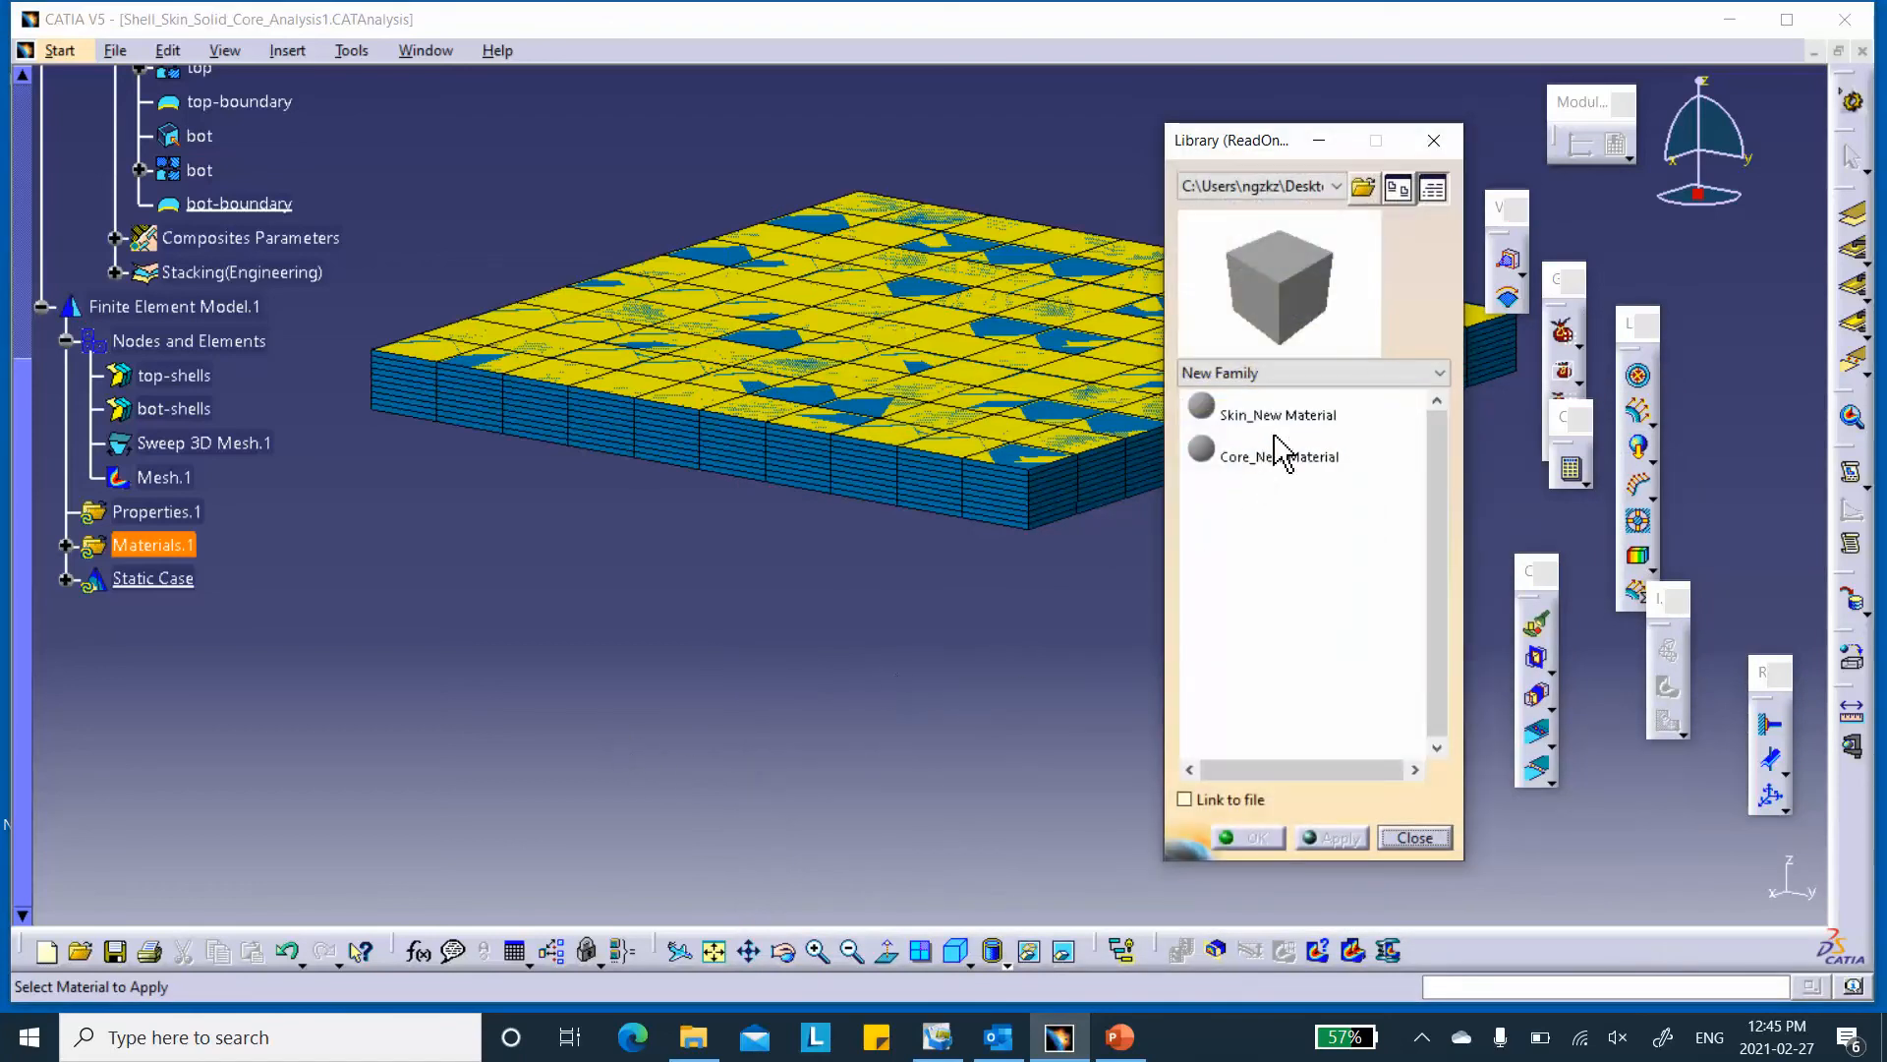
- Add Core_New Material from the library's New Family to the analysis as the user material
left_click(1260, 460)
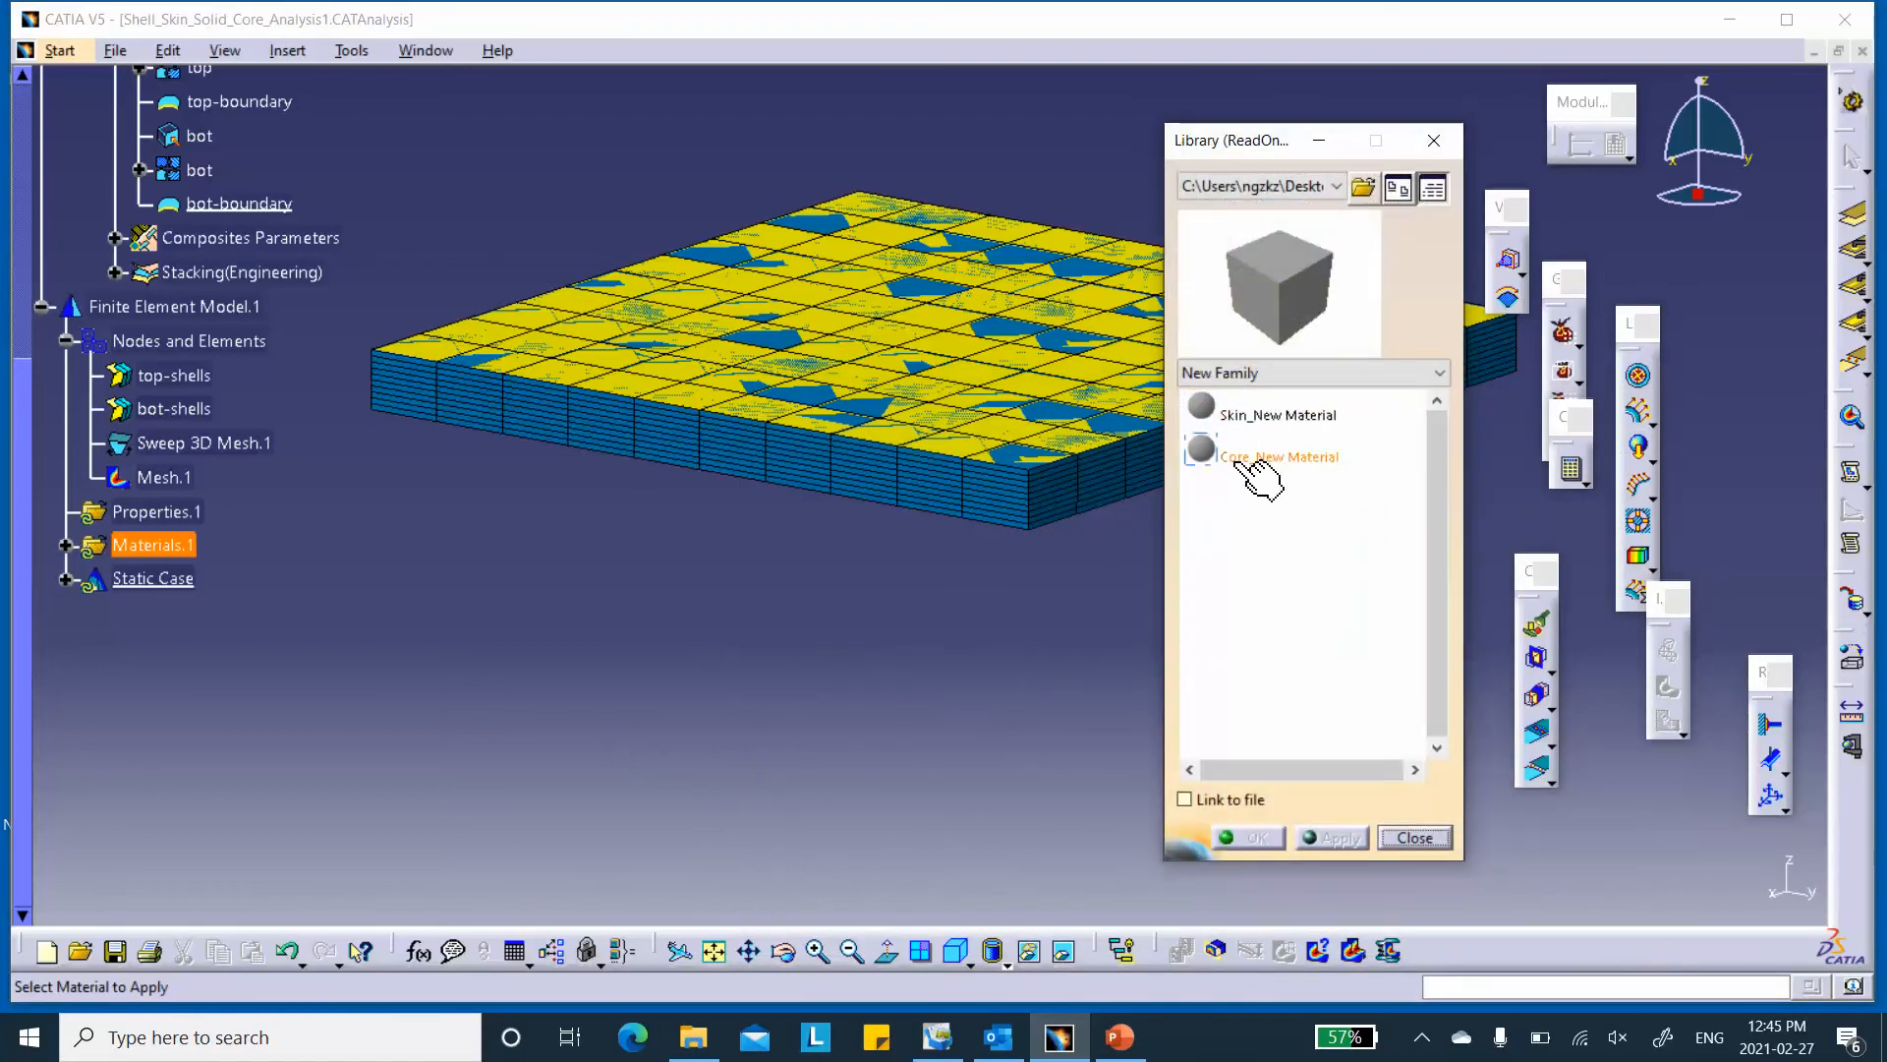
left_click(1256, 416)
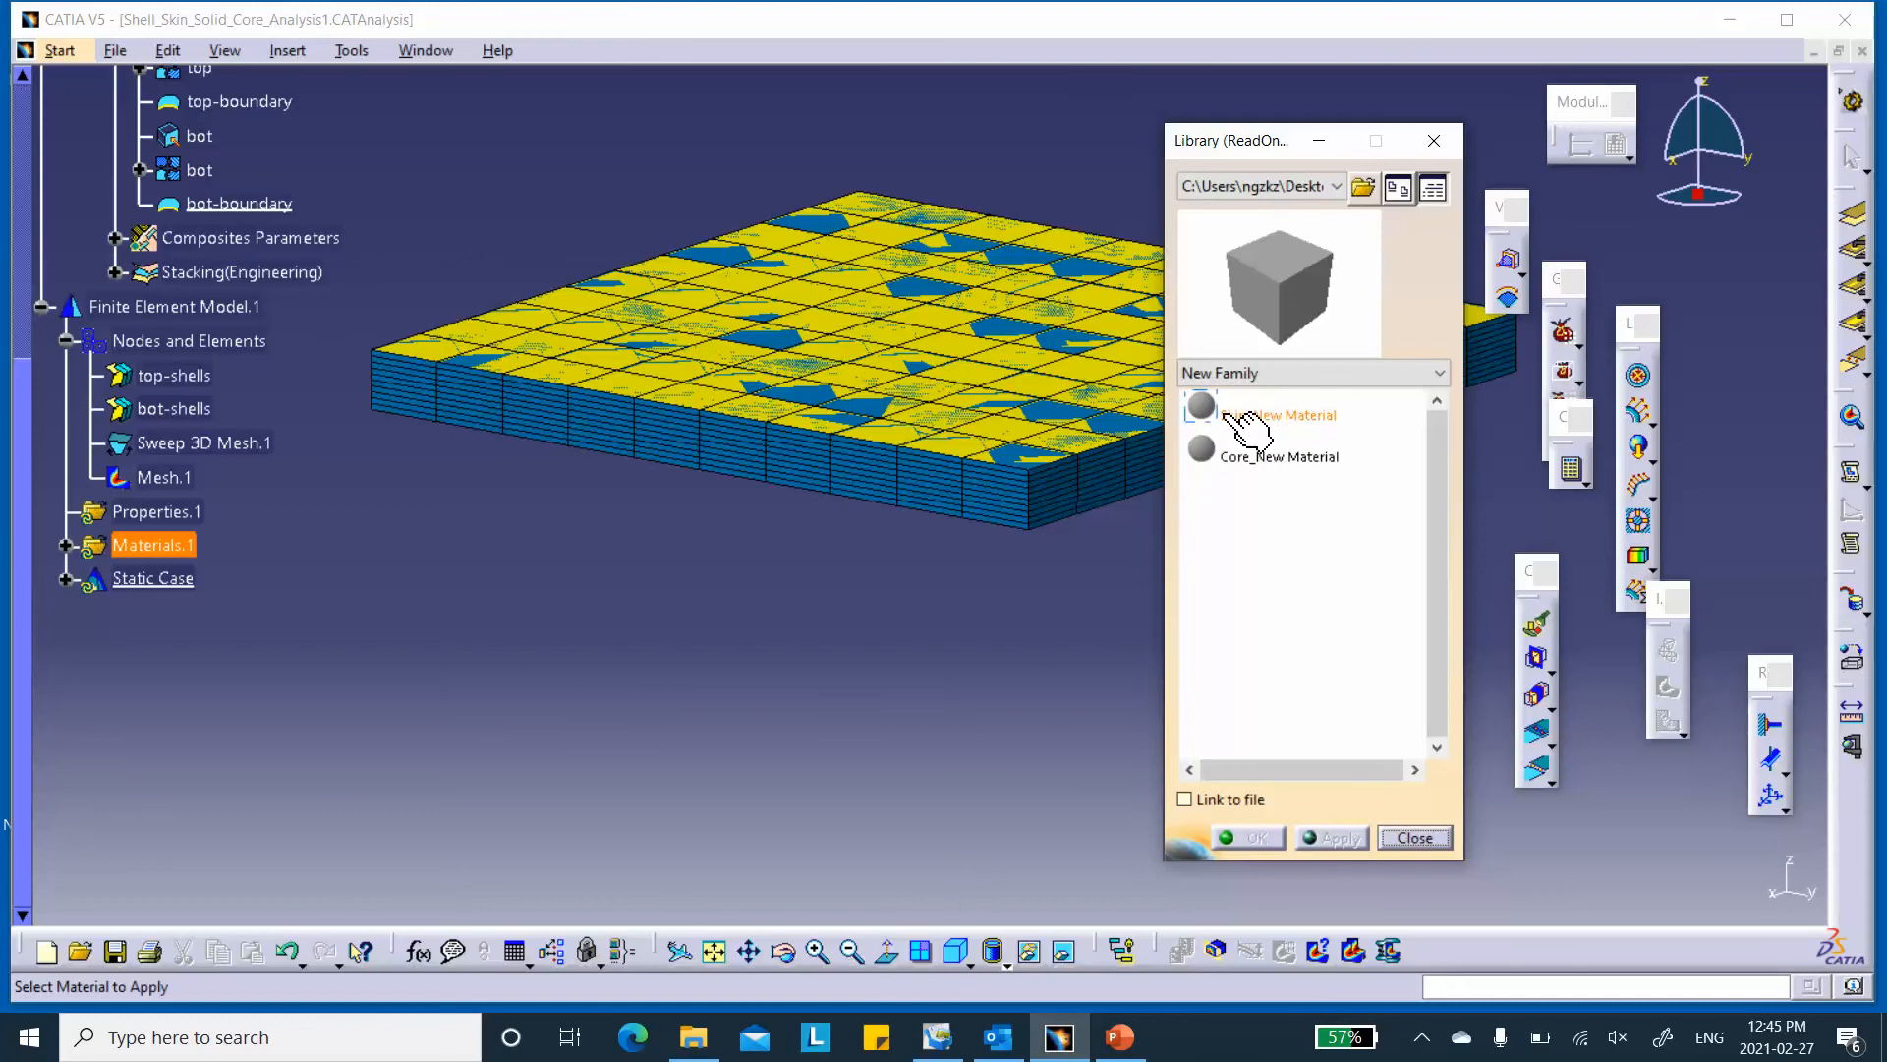
left_click(1268, 460)
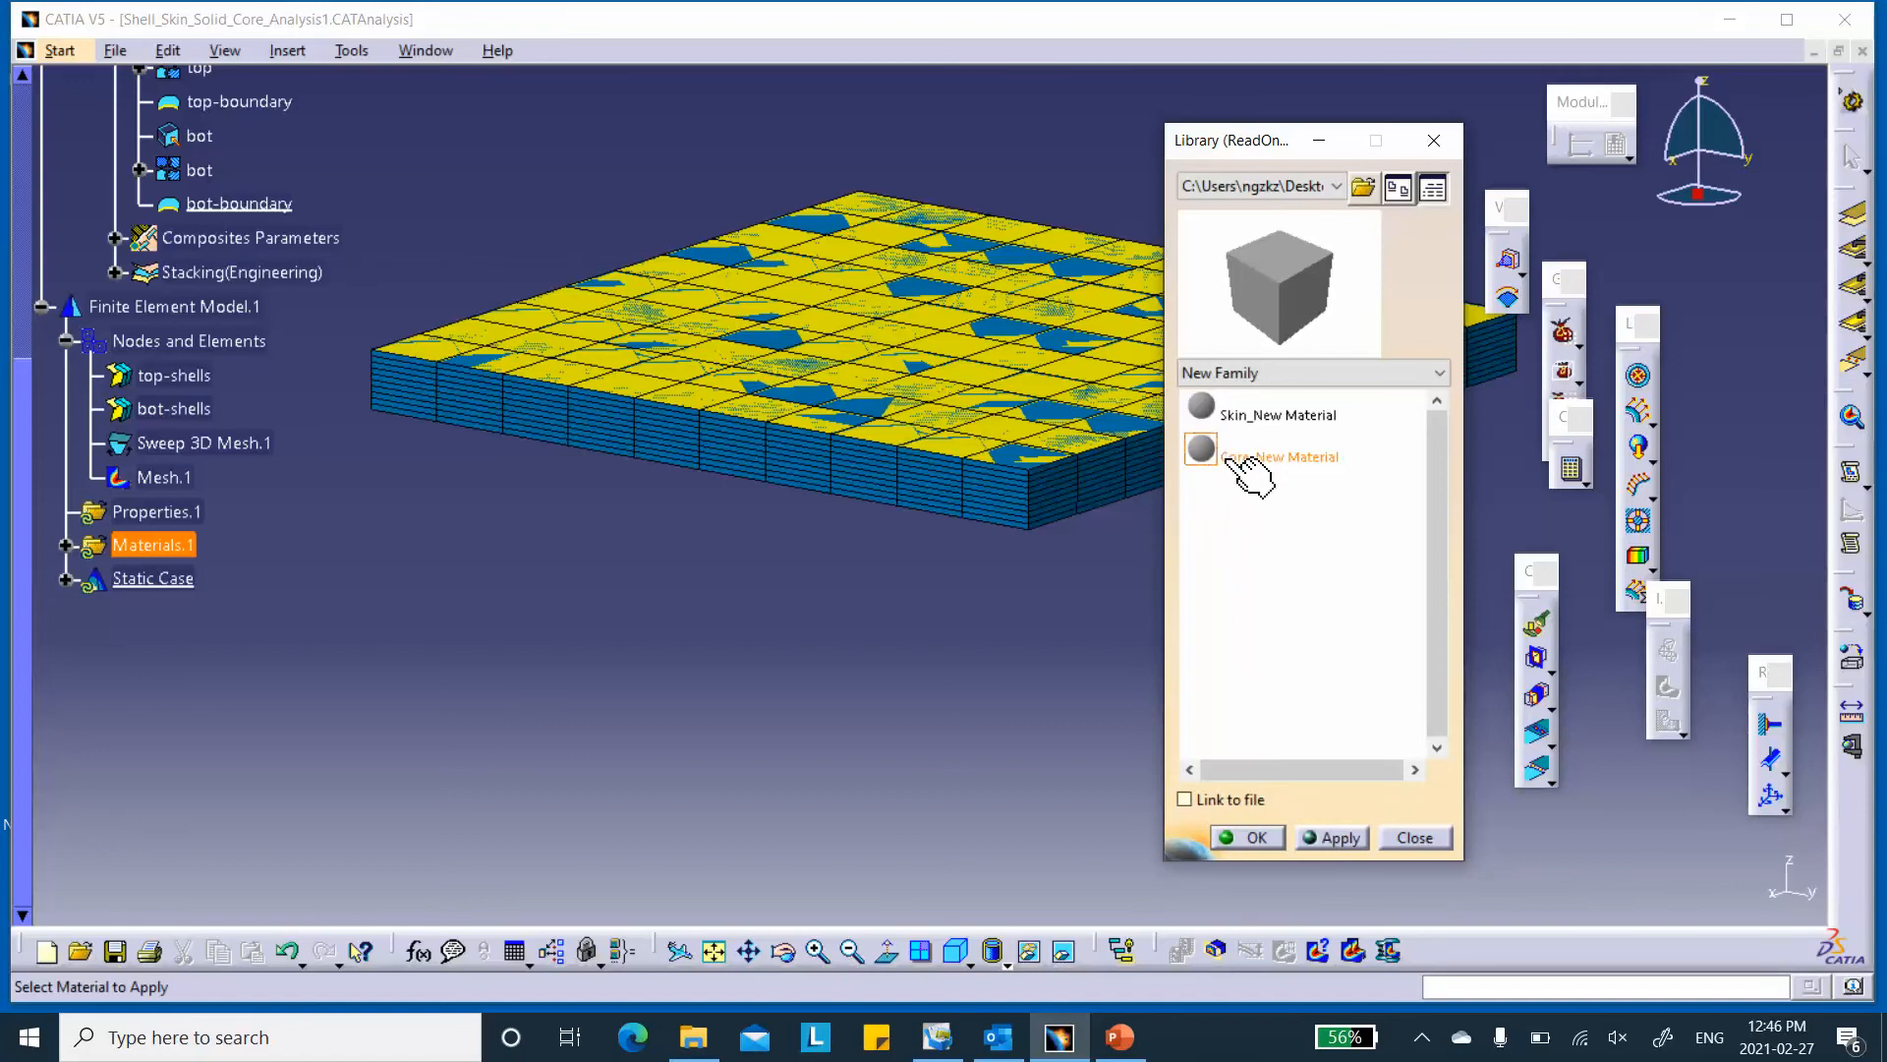
left_click(1256, 837)
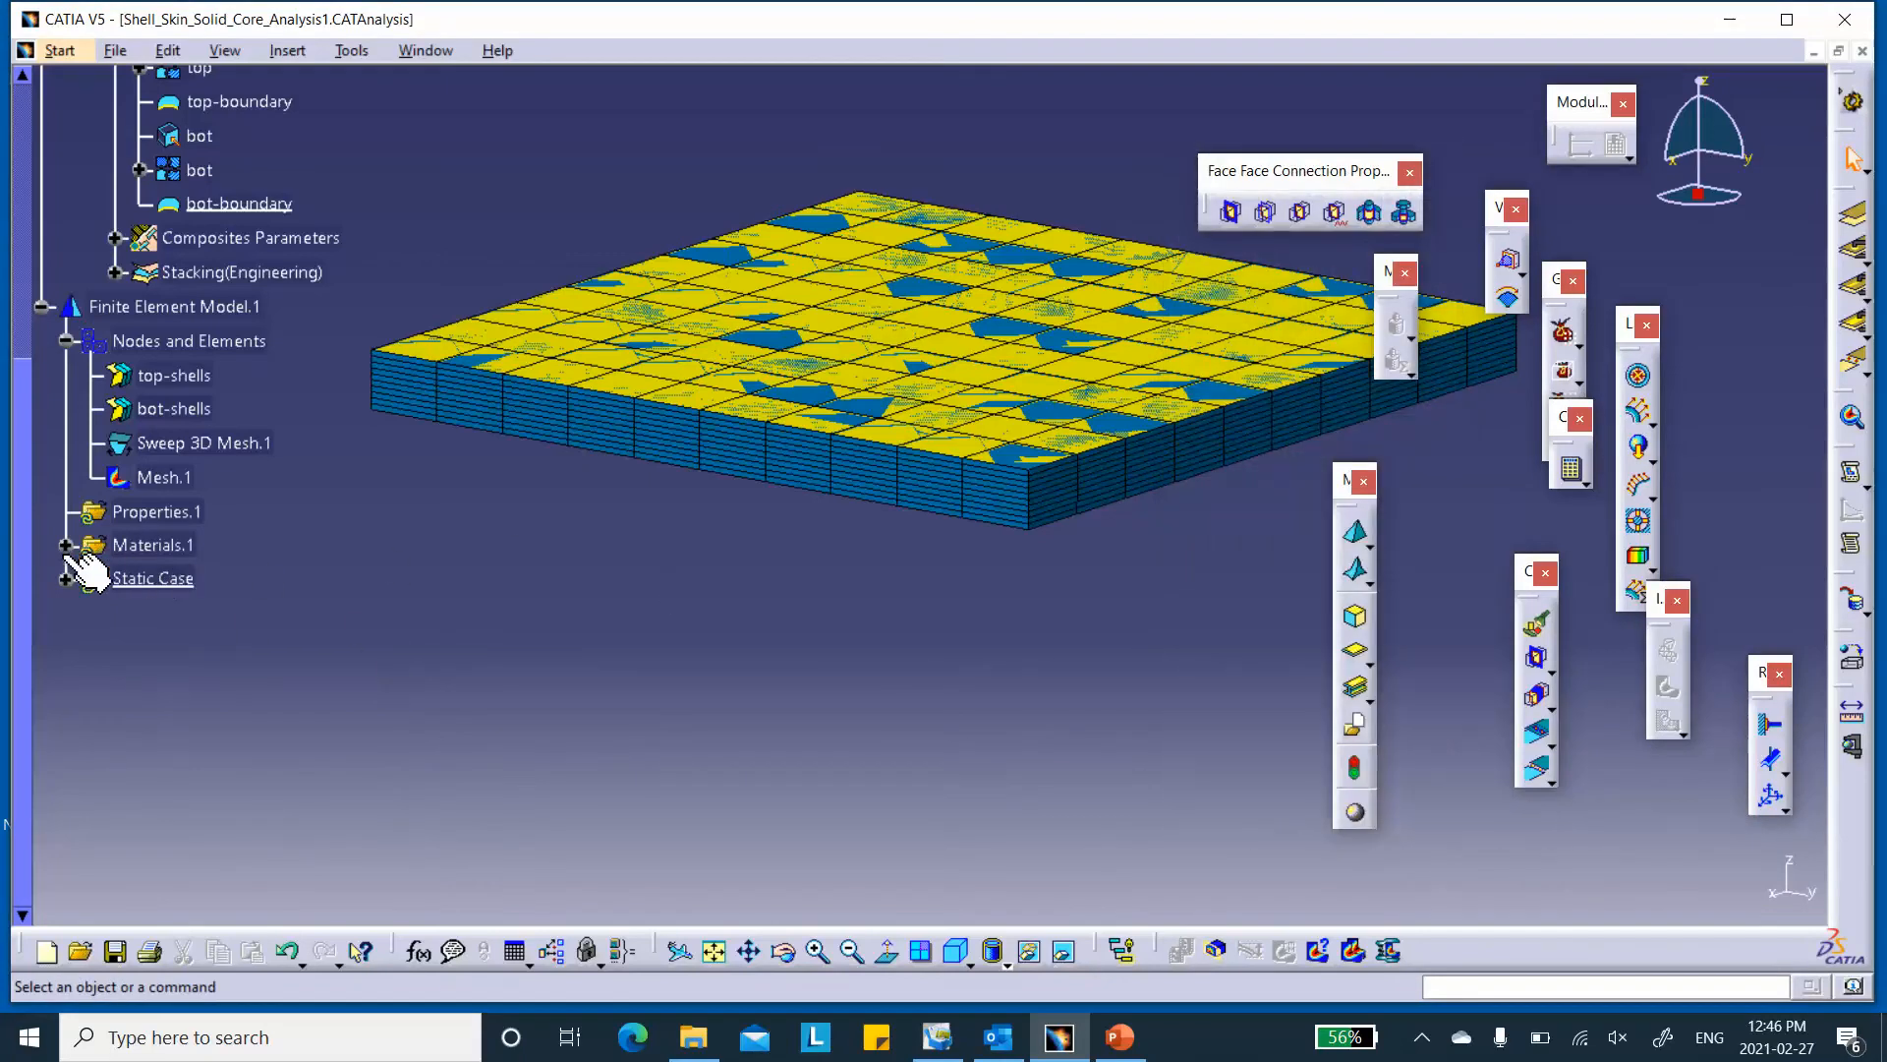
- Rename the new user material under Materials.1 as my-core_User Material
left_click(66, 545)
right_click(197, 578)
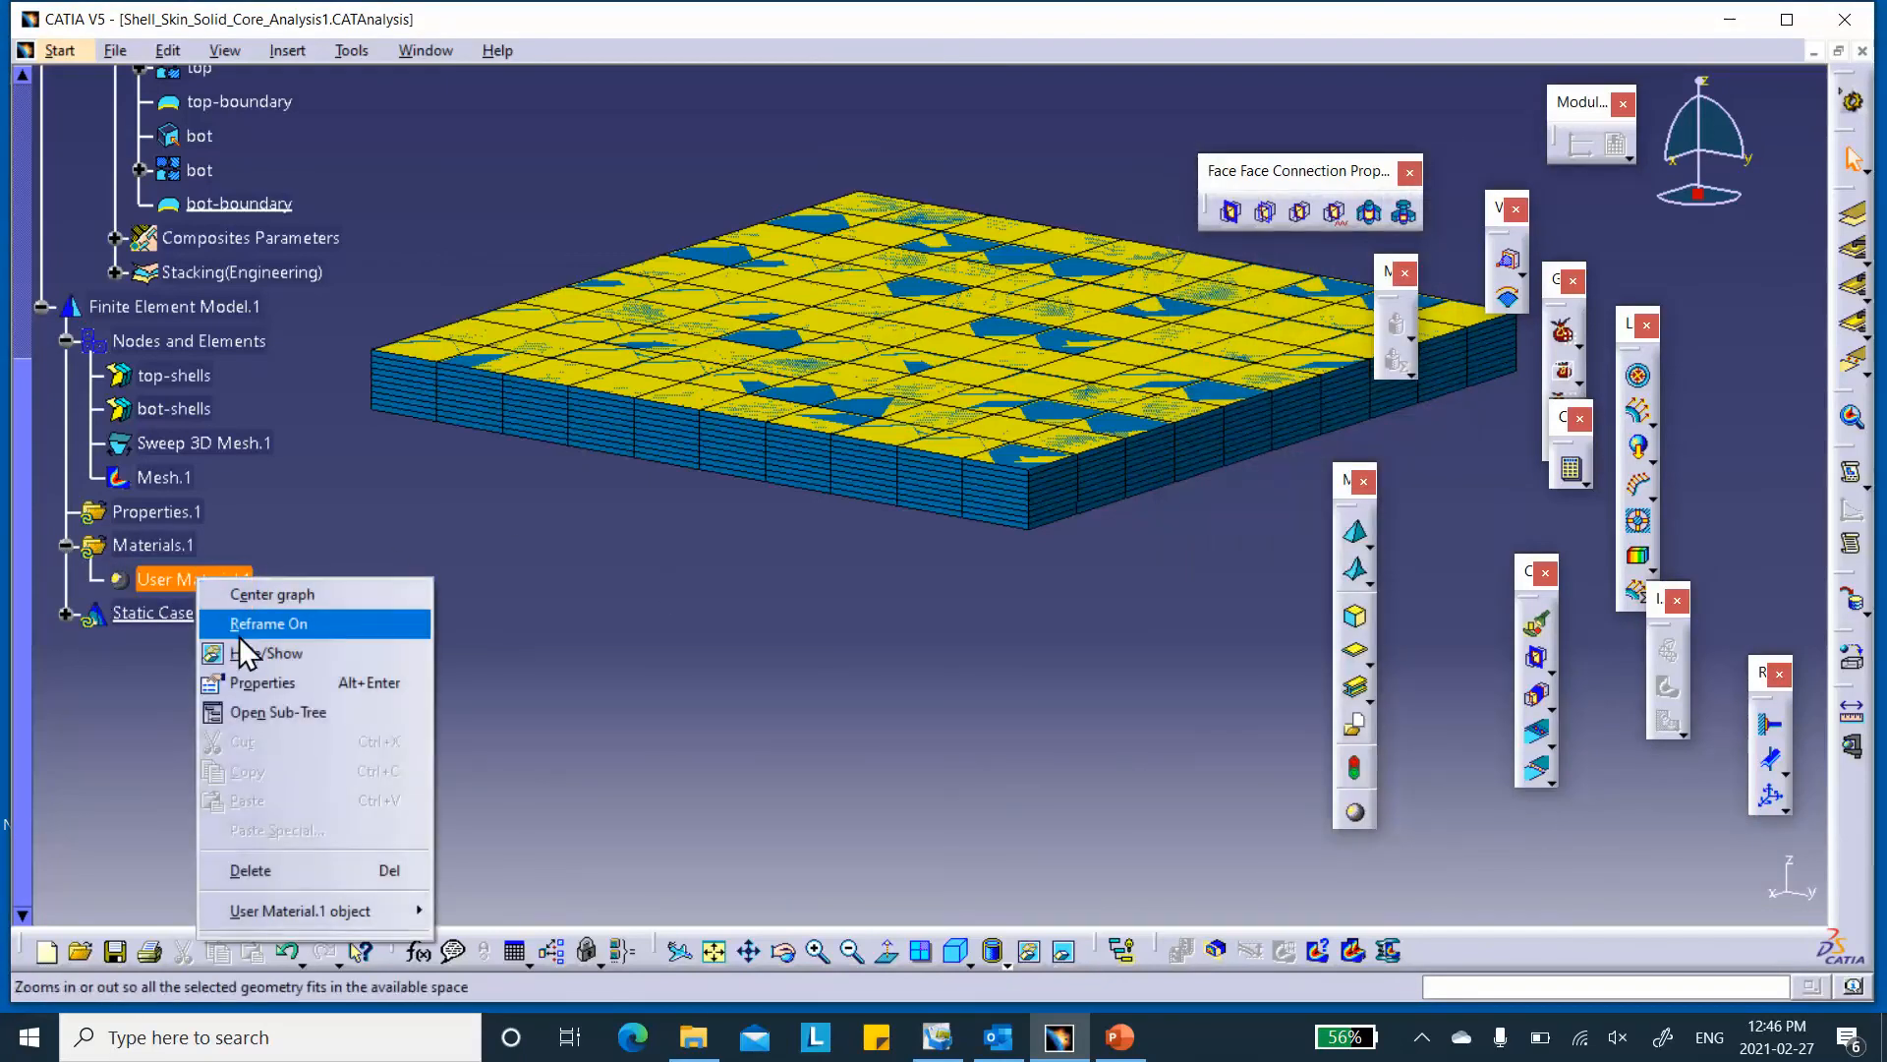
left_click(293, 686)
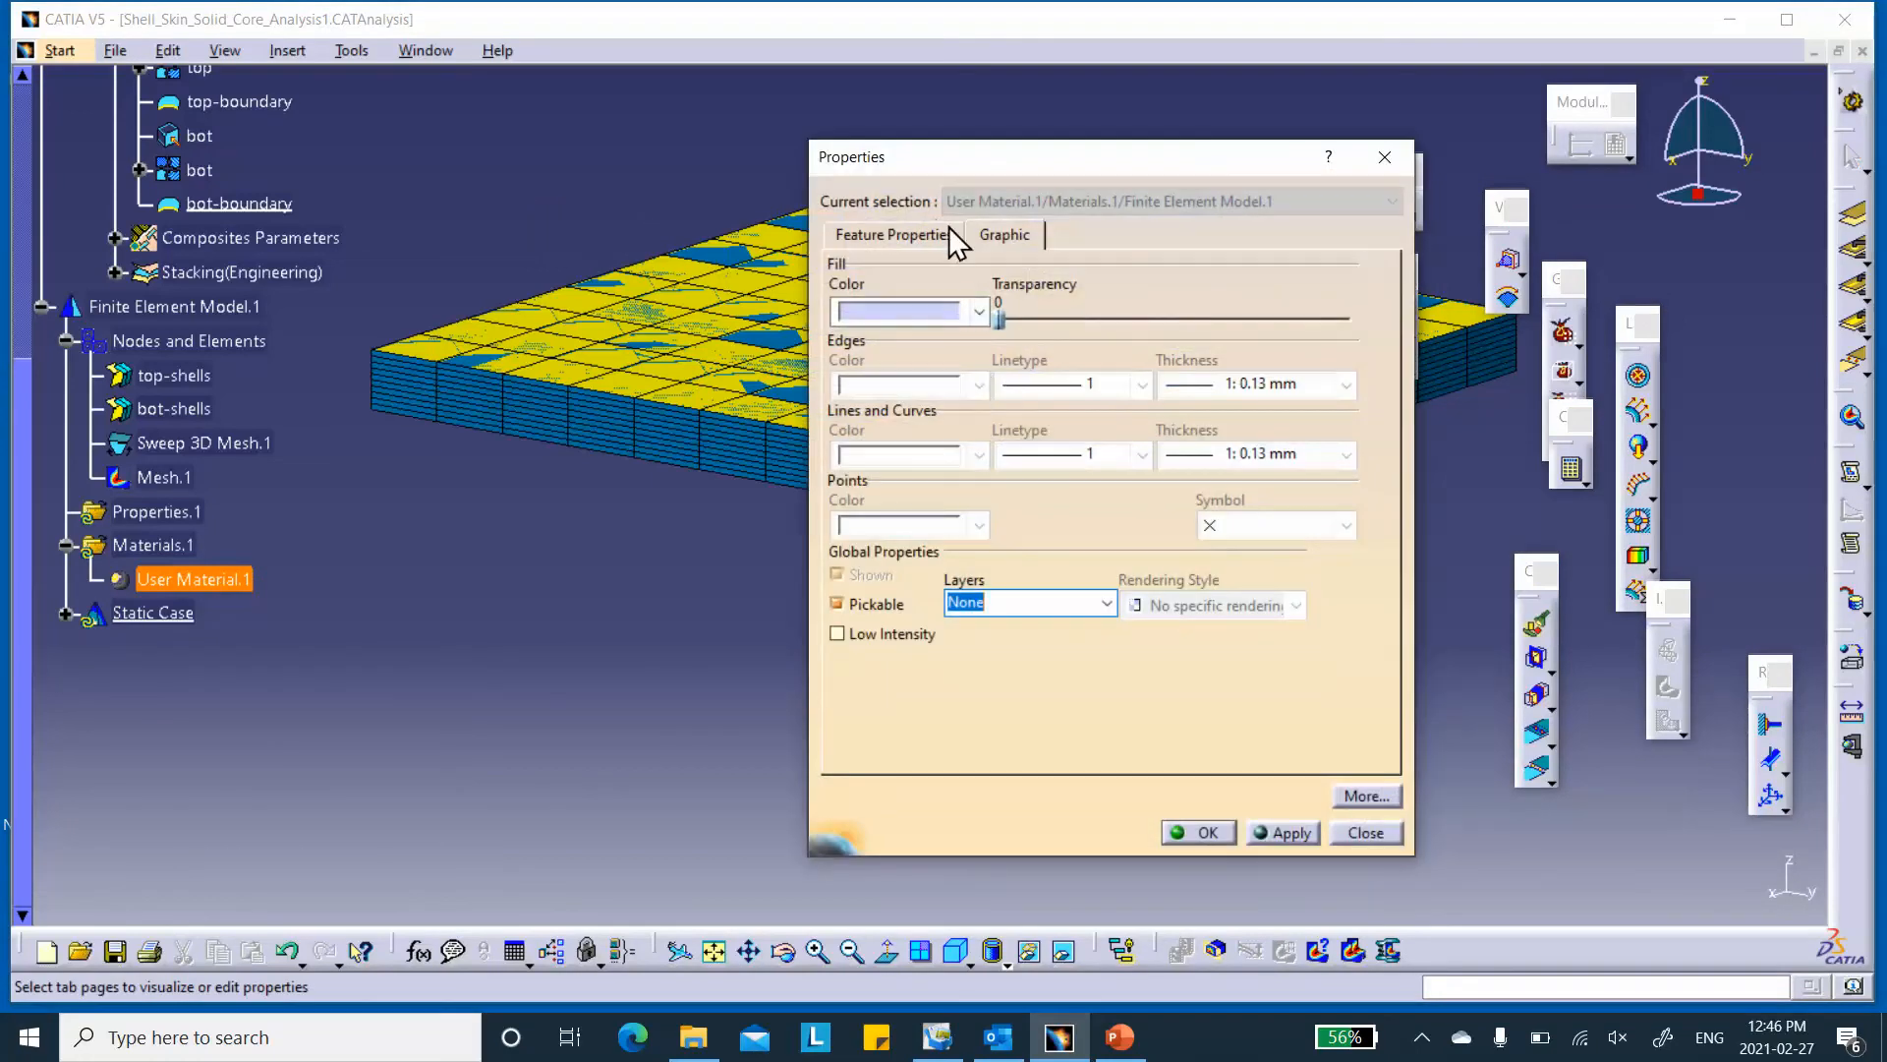
left_click(930, 234)
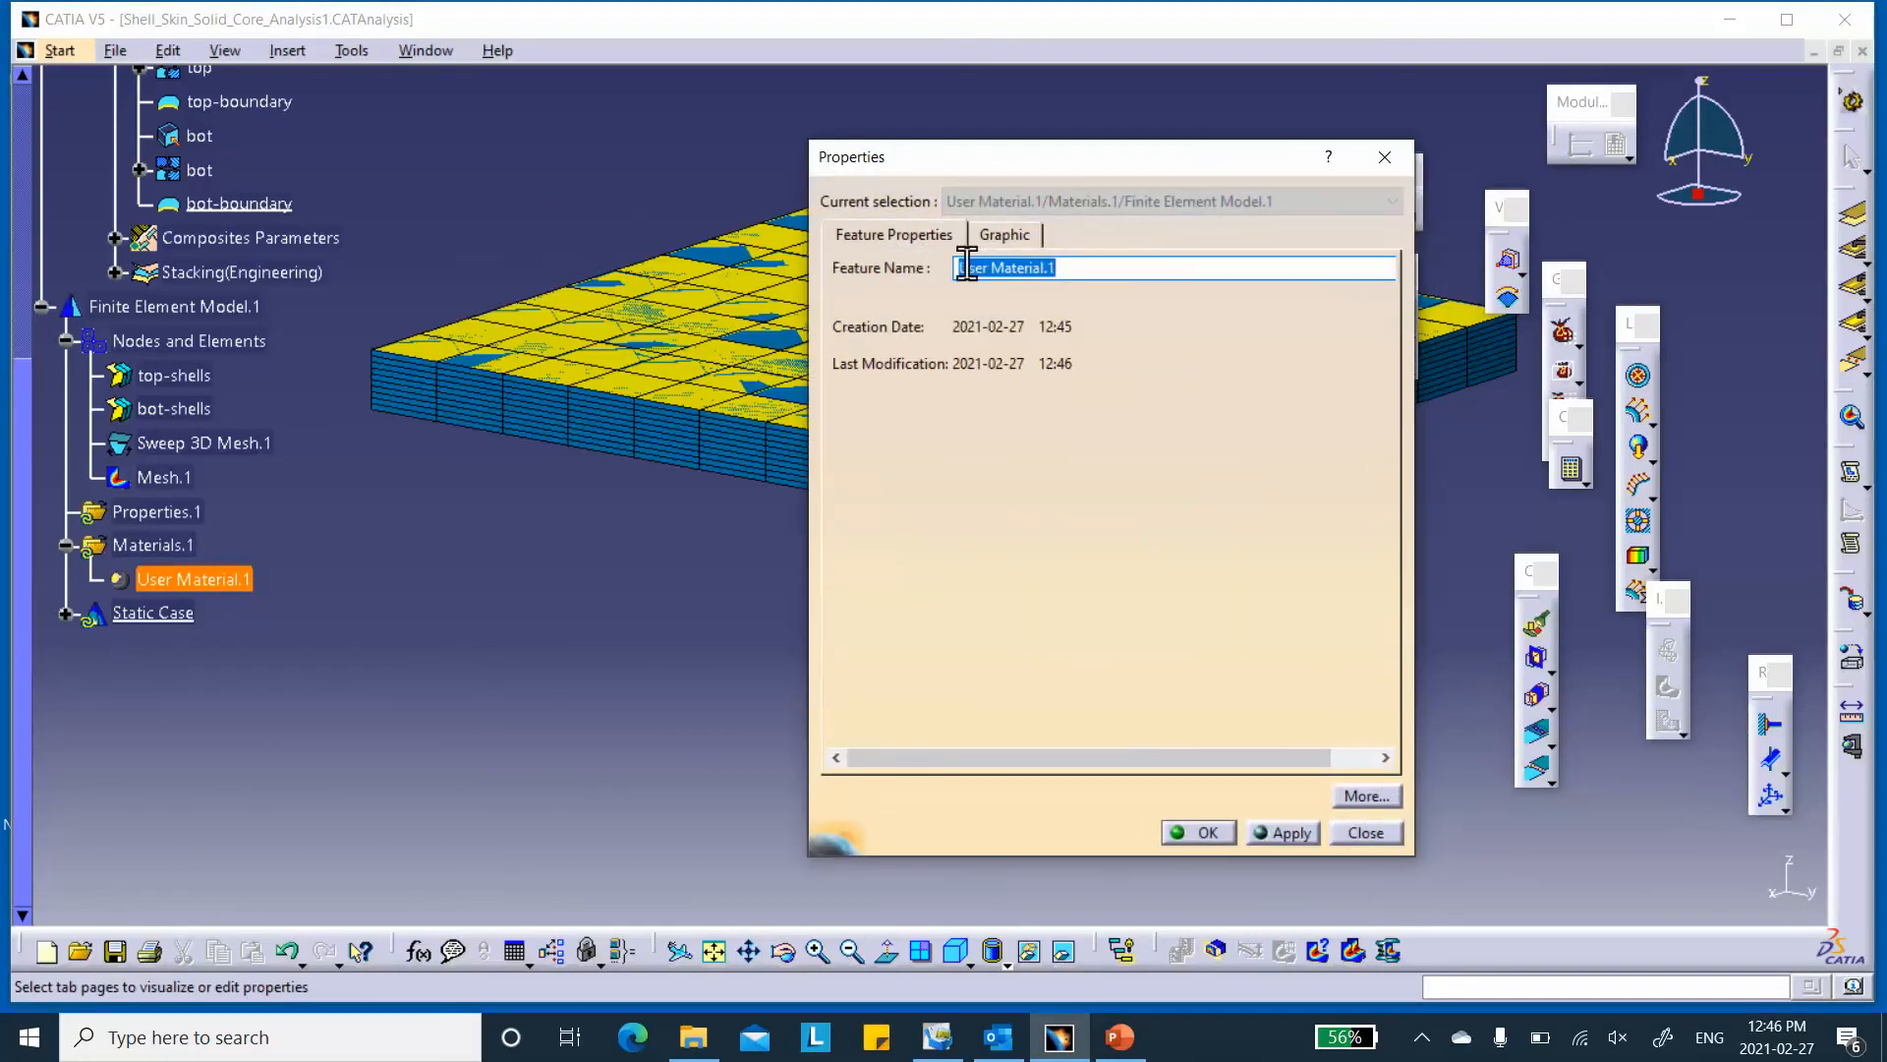
left_click(960, 266)
type("m")
key("BackSpace")
key("BackSpace")
left_click(1197, 837)
left_click(603, 659)
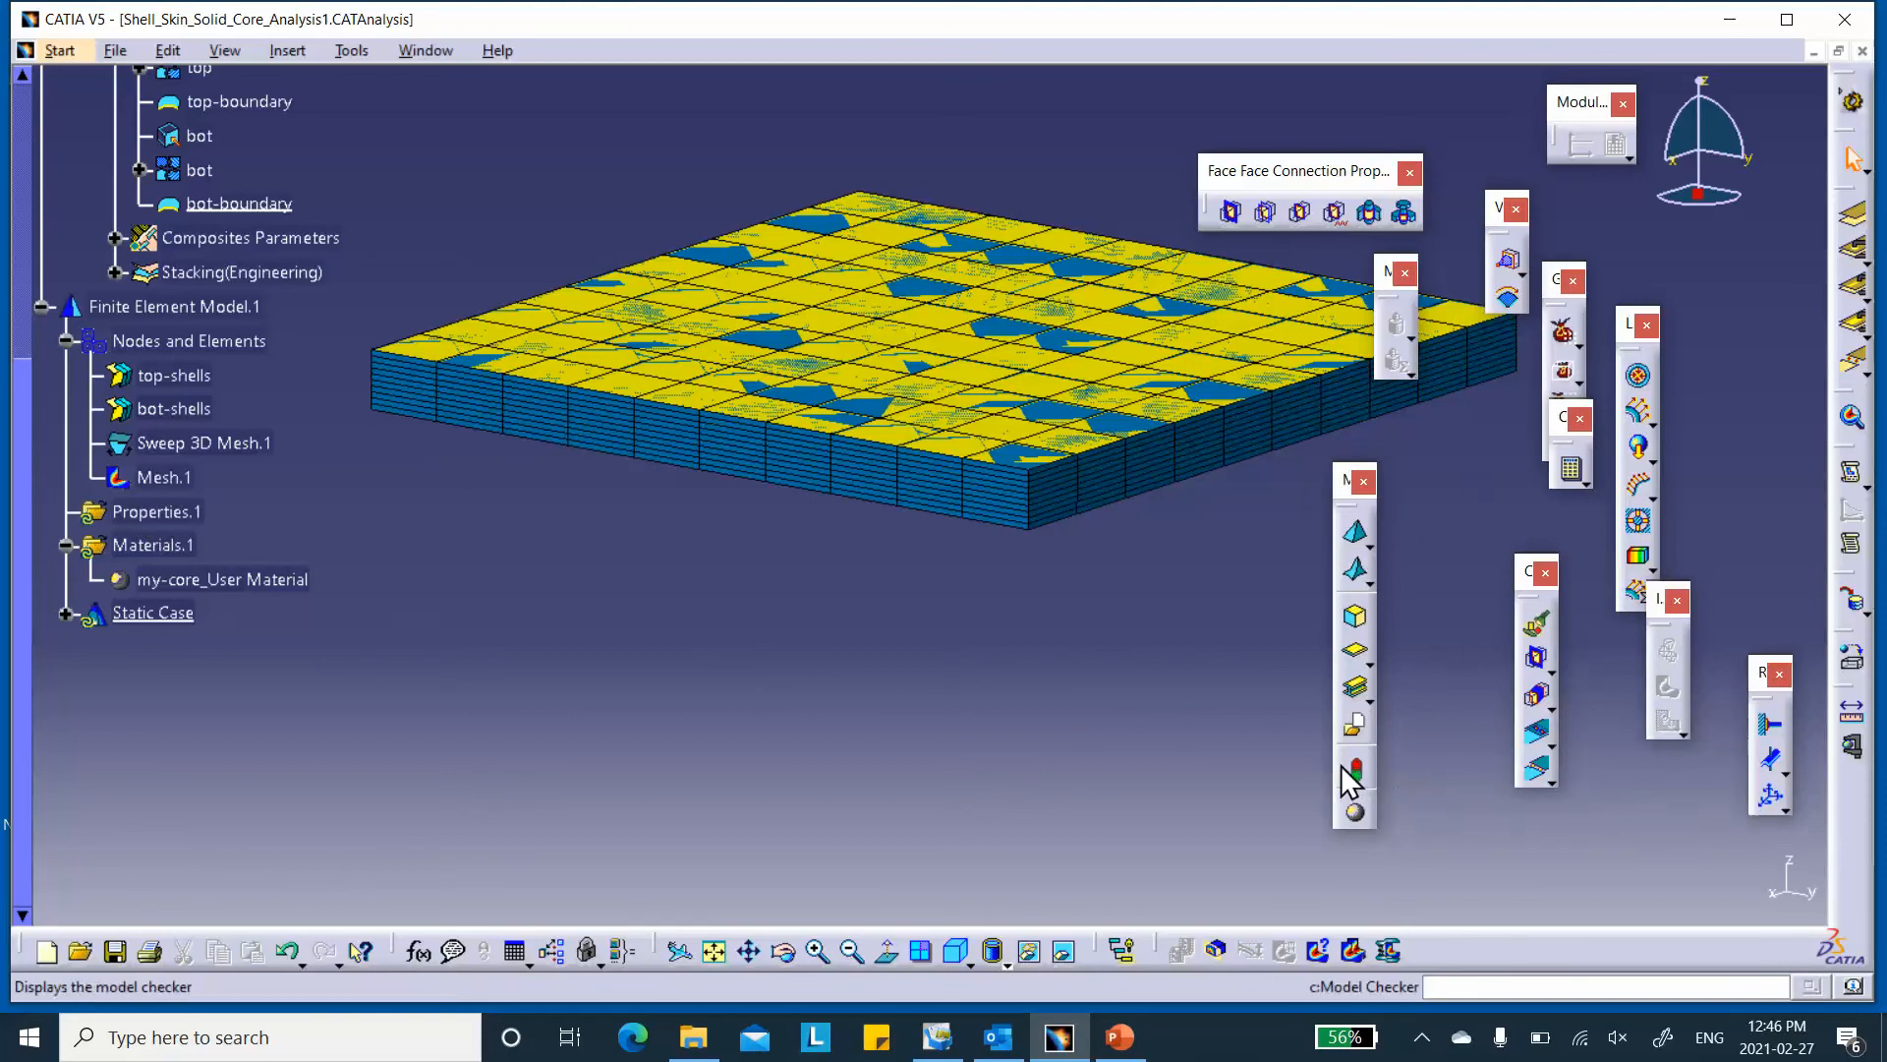
- Define a 3D property on Sweep 3D Mesh.1 with my-core_User Material as its user-defined material
left_click(1352, 617)
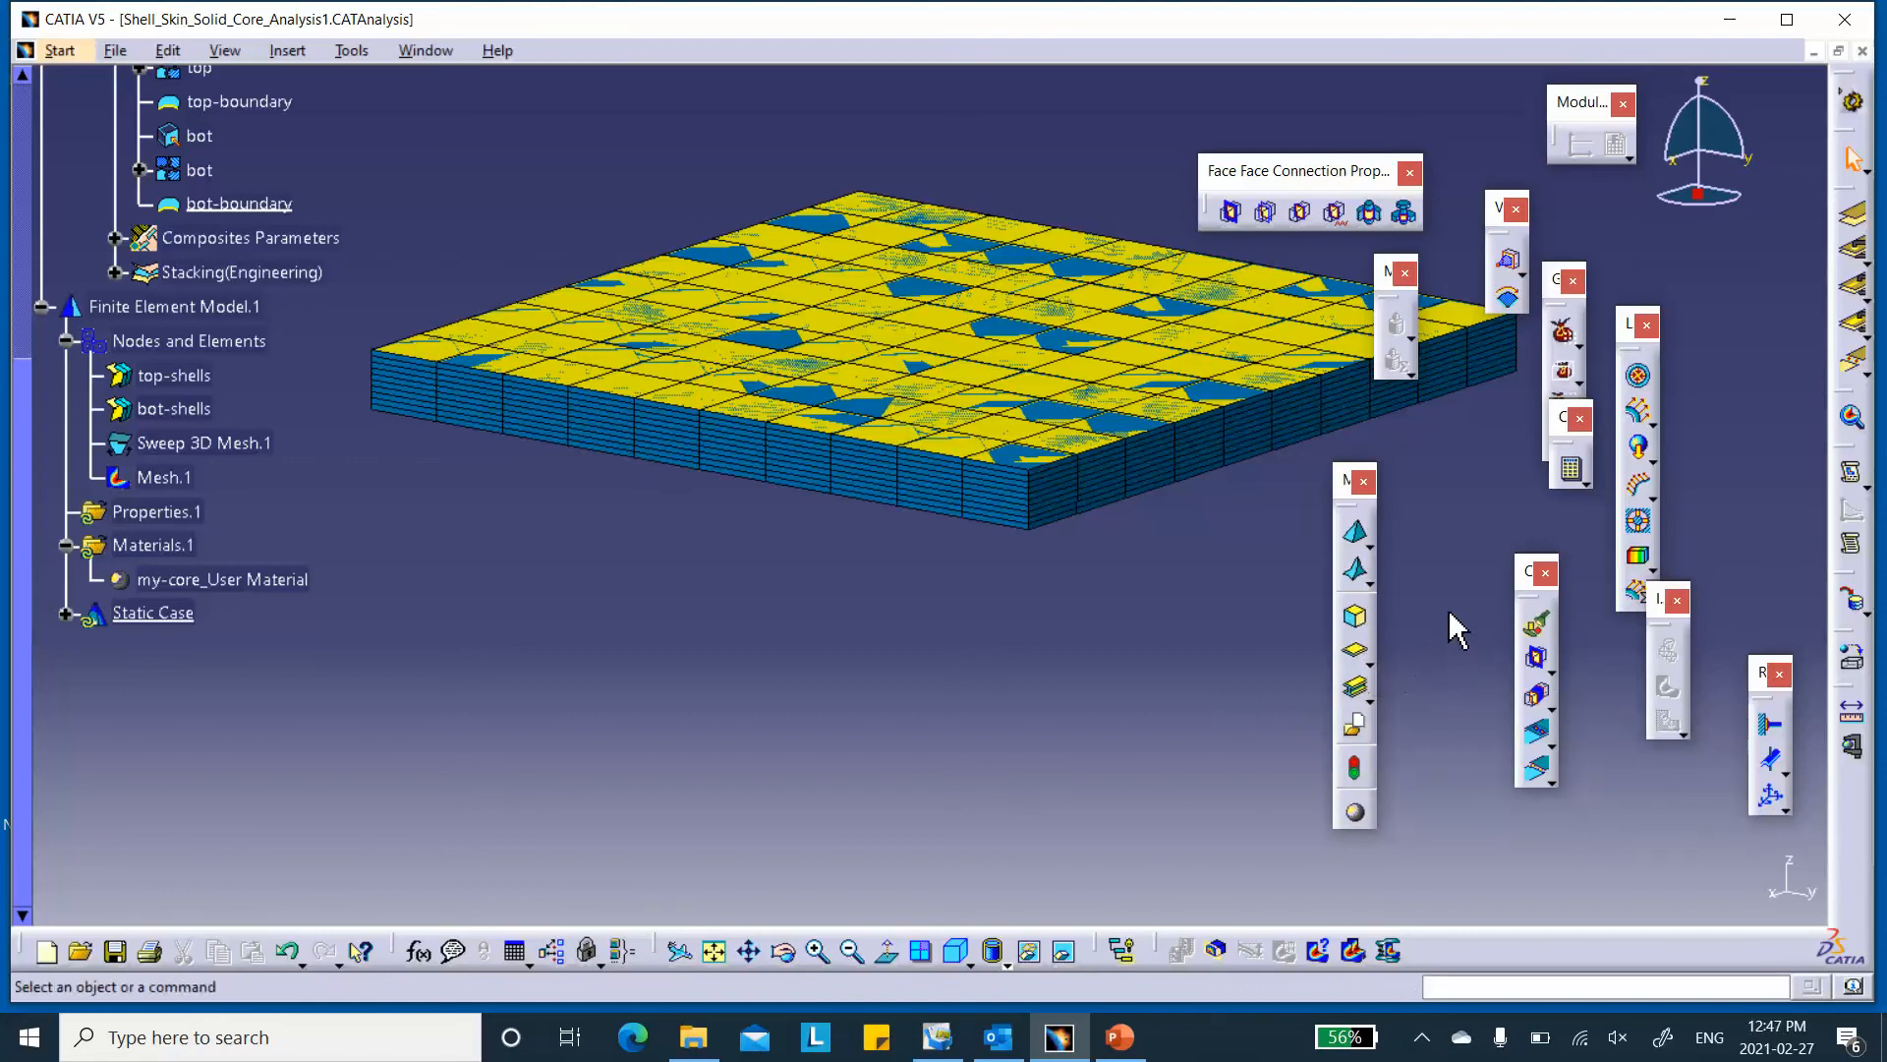
left_click(1356, 622)
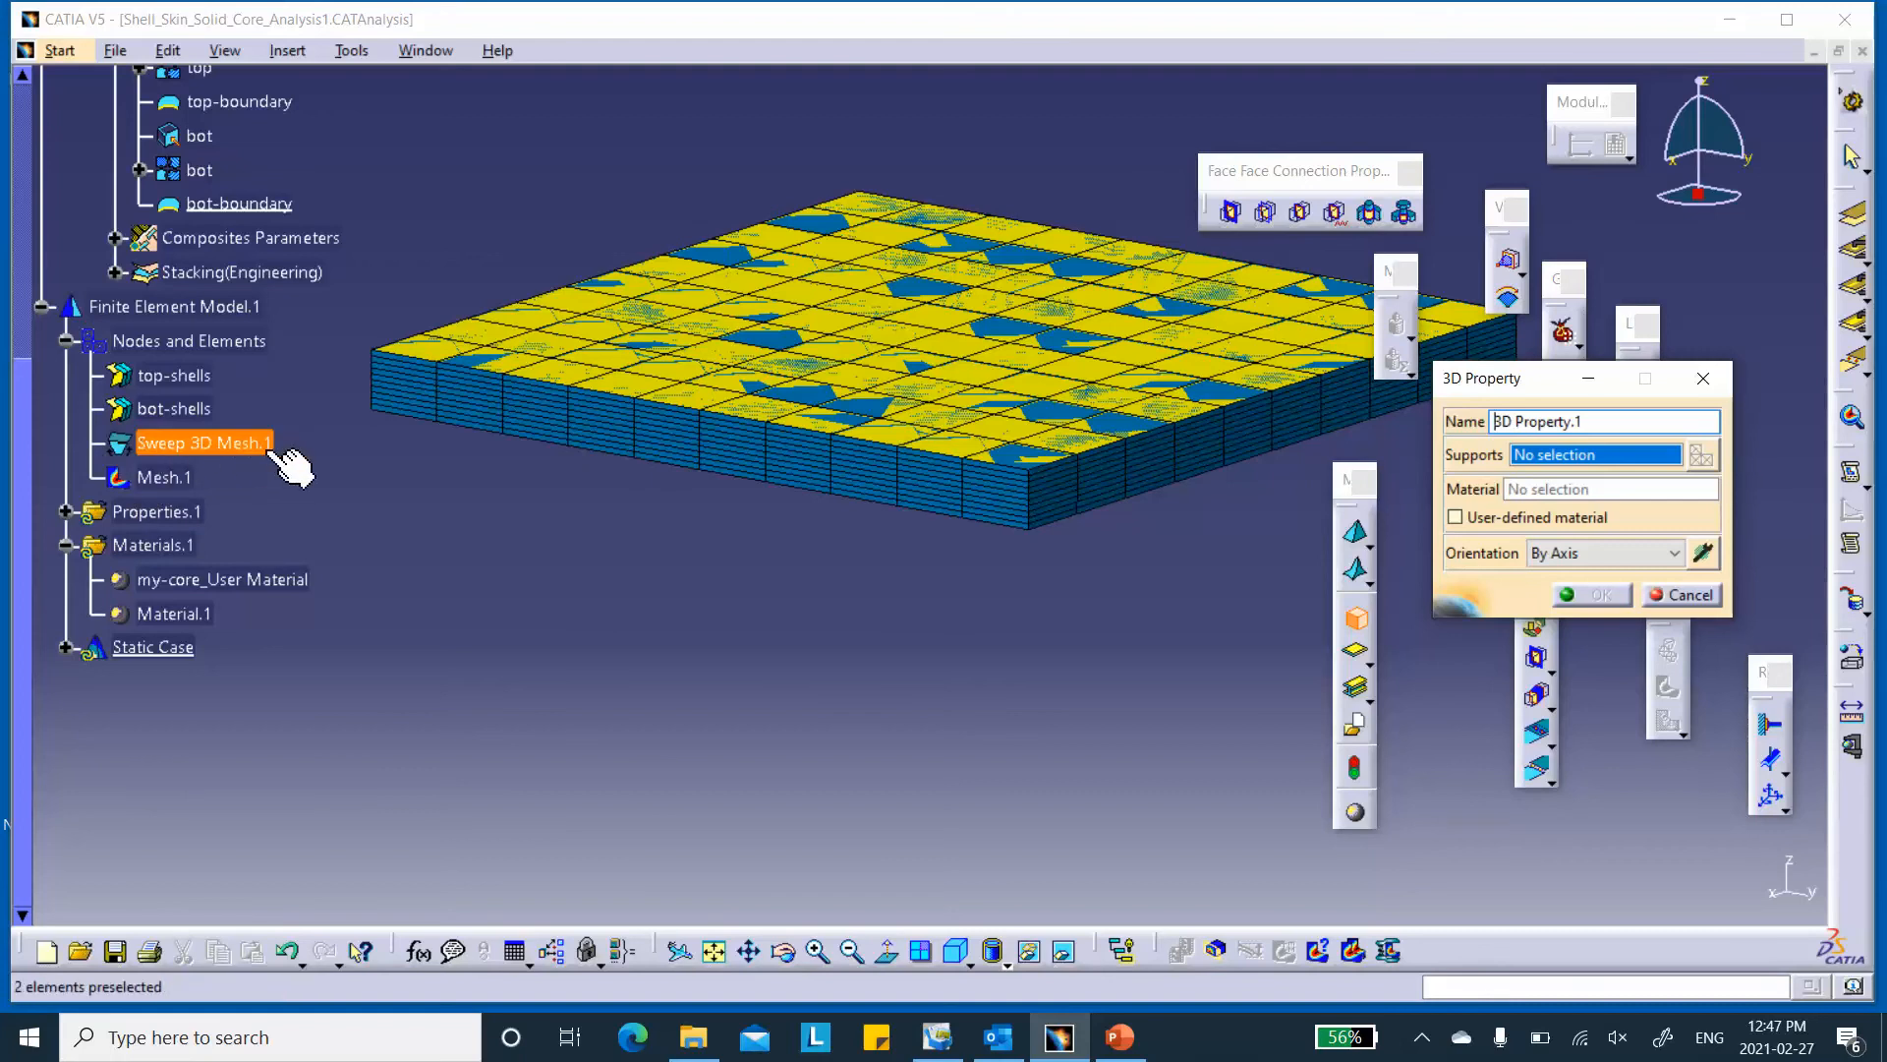
left_click(209, 442)
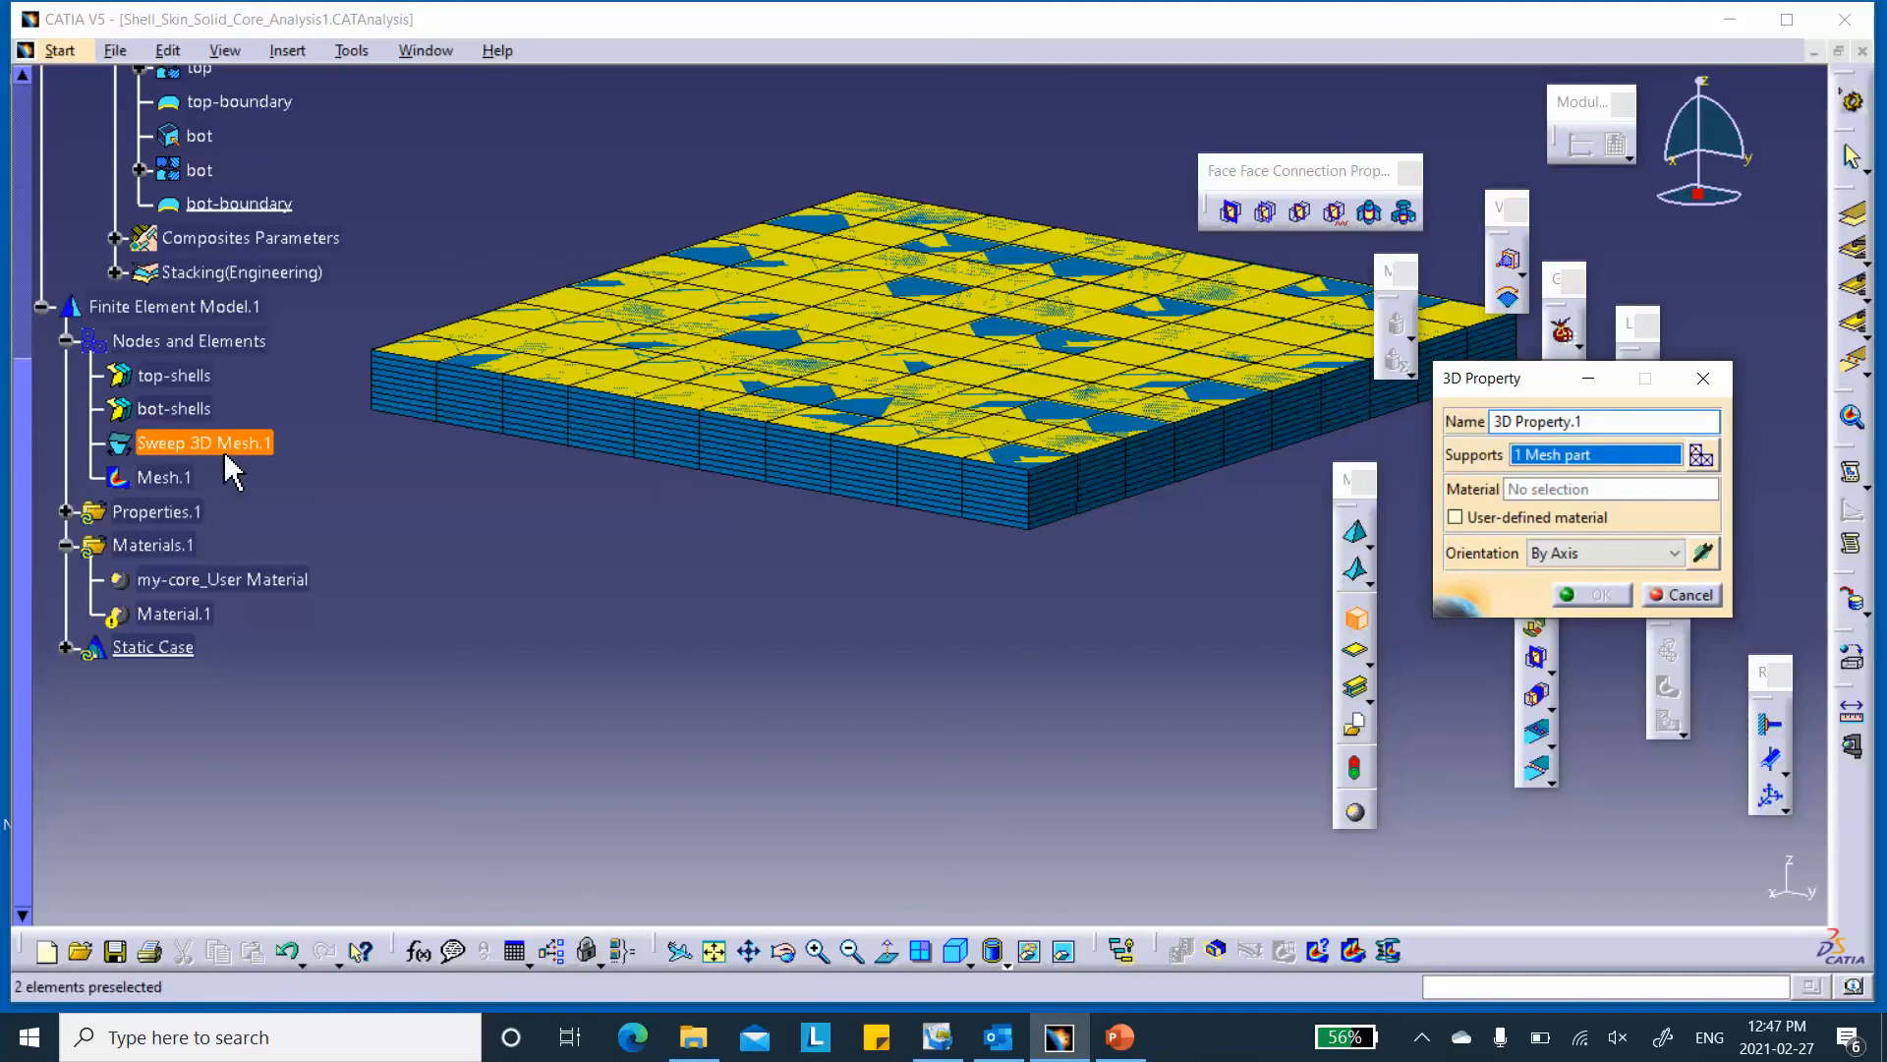
left_click(1455, 519)
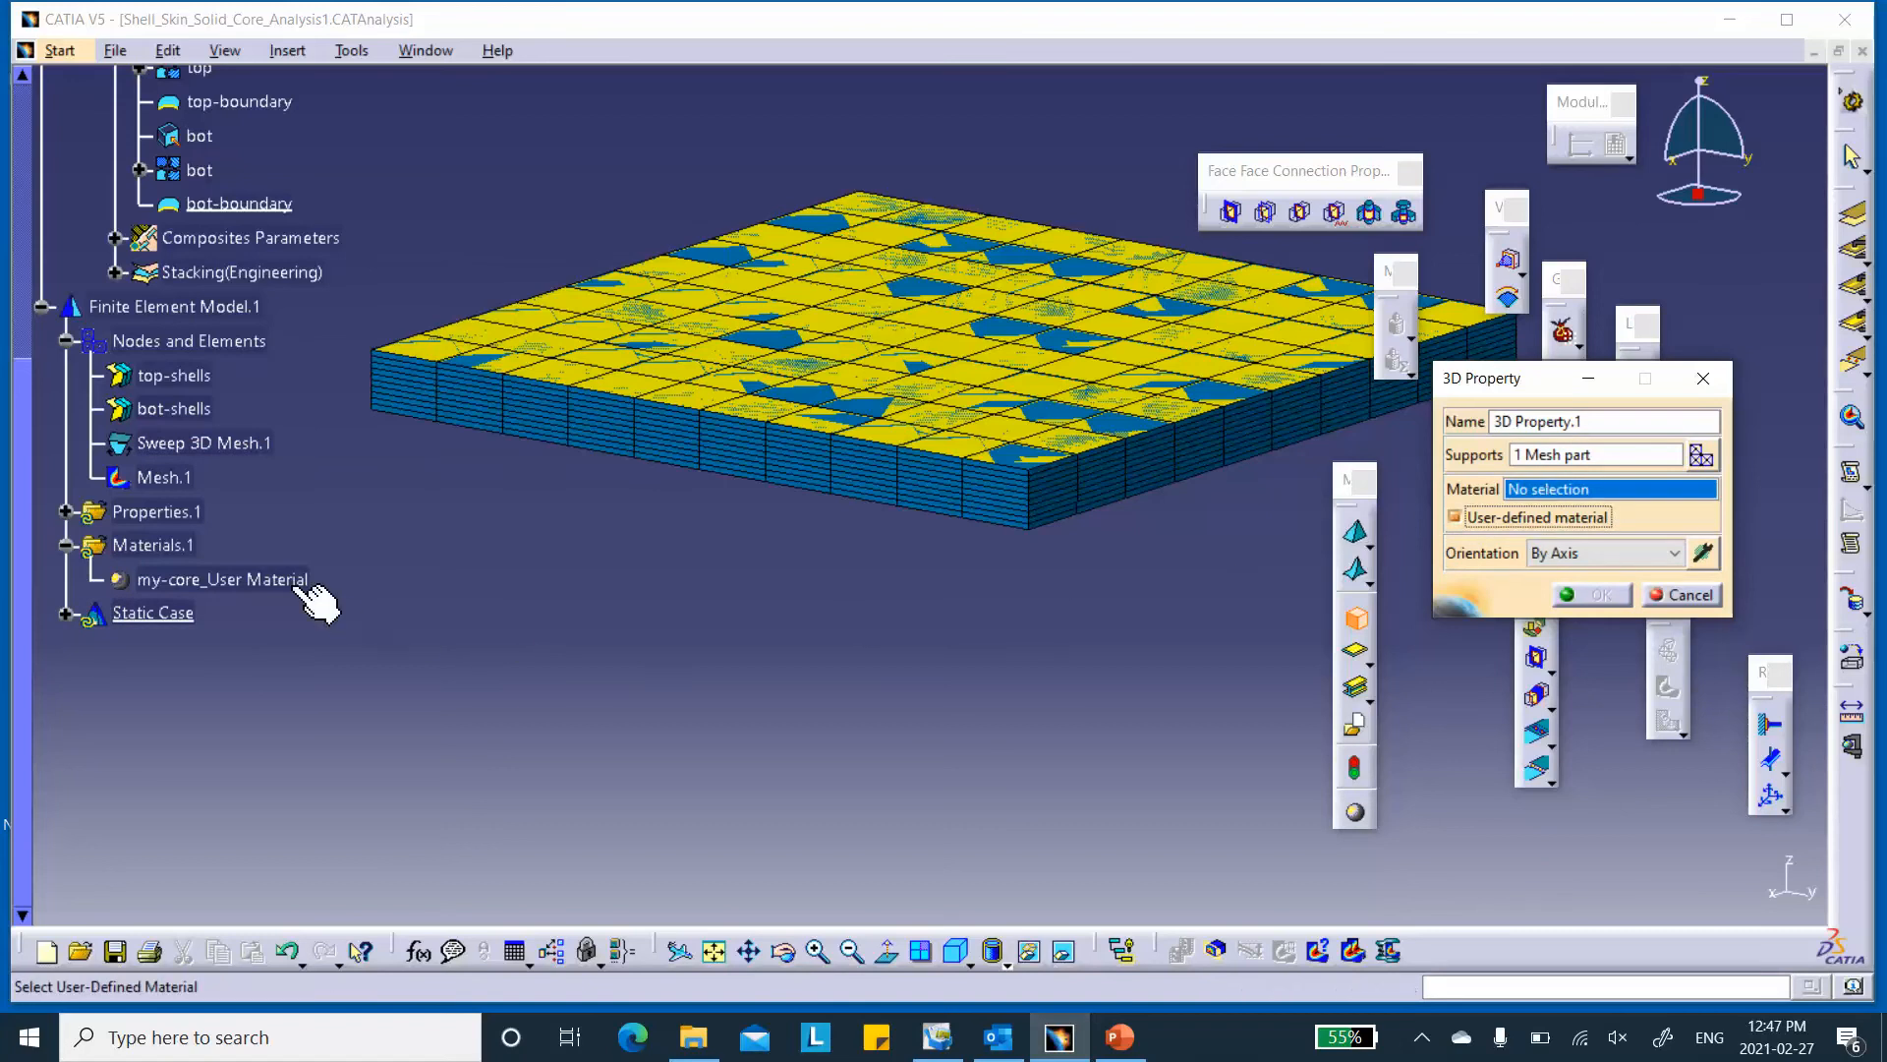
left_click(268, 580)
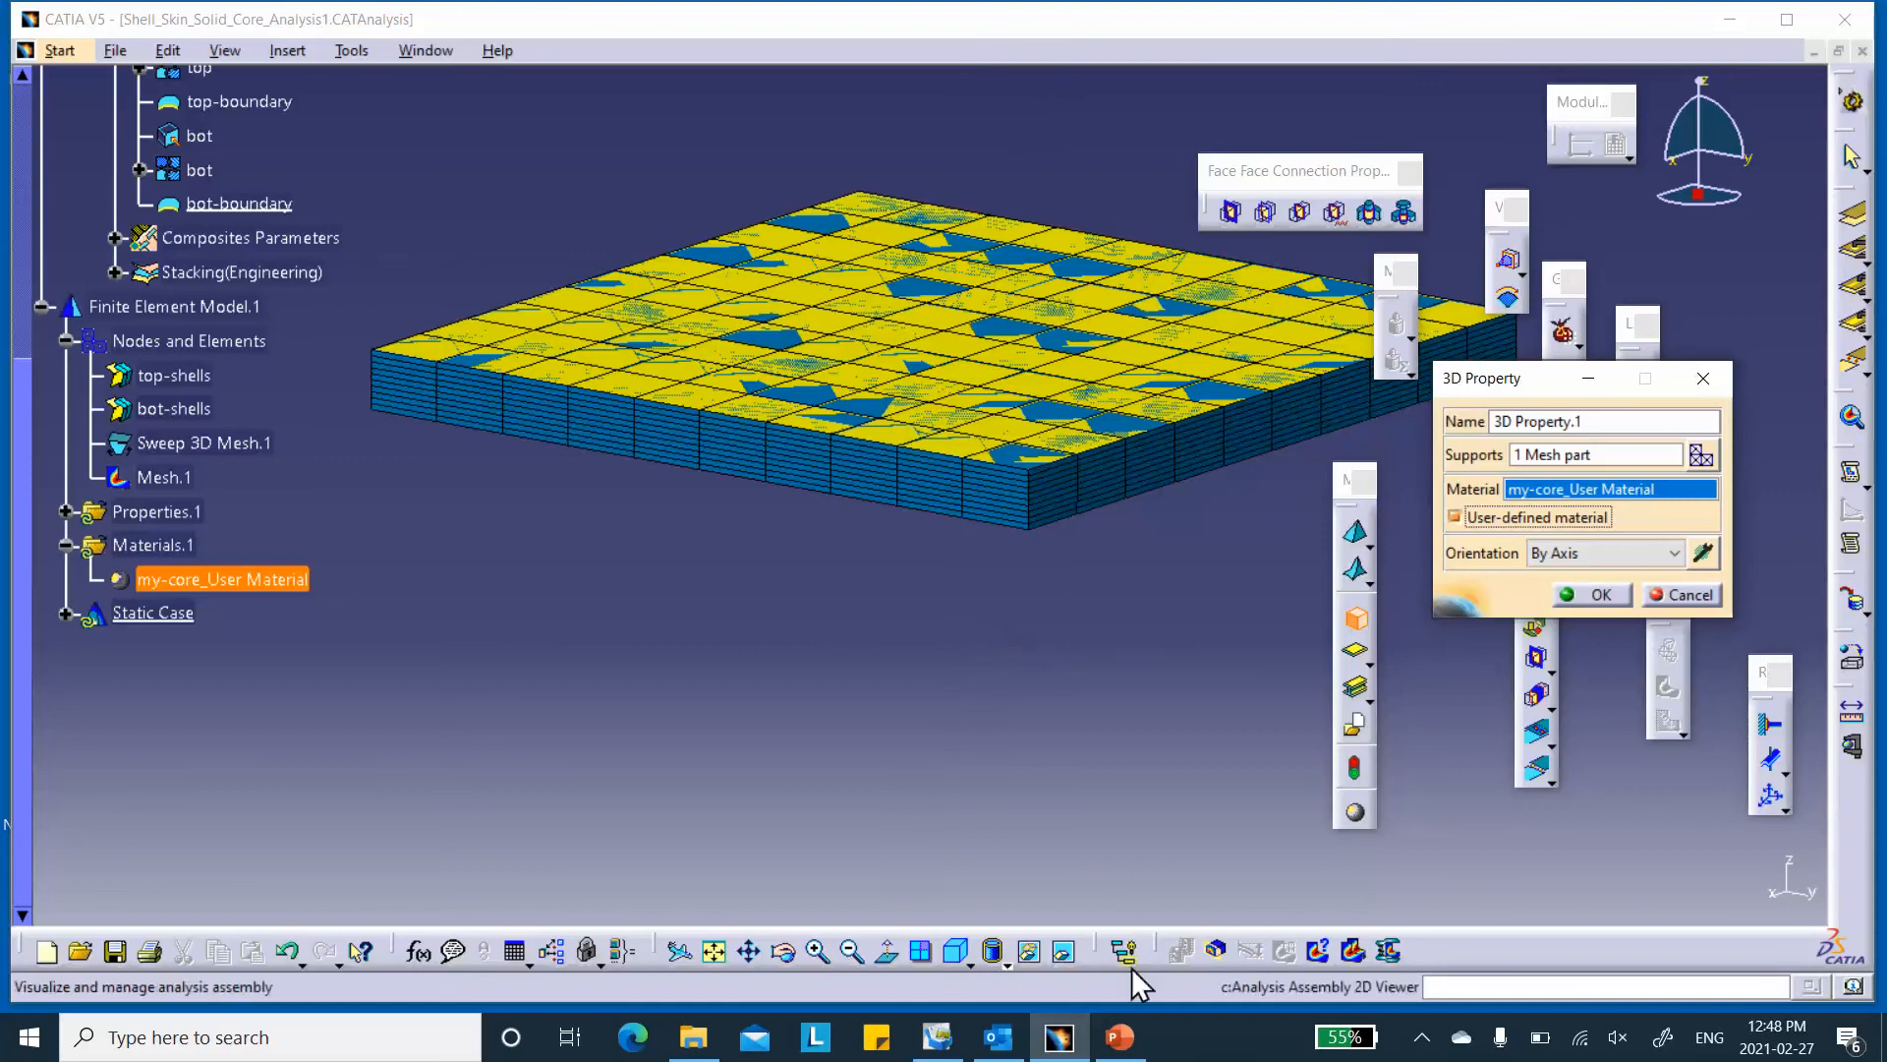
- Switch to PowerPoint, examine the honeycomb core's axis directions on slide 2, and return to CATIA
left_click(1117, 1040)
scroll(197, 374, "up", 4)
left_click(124, 366)
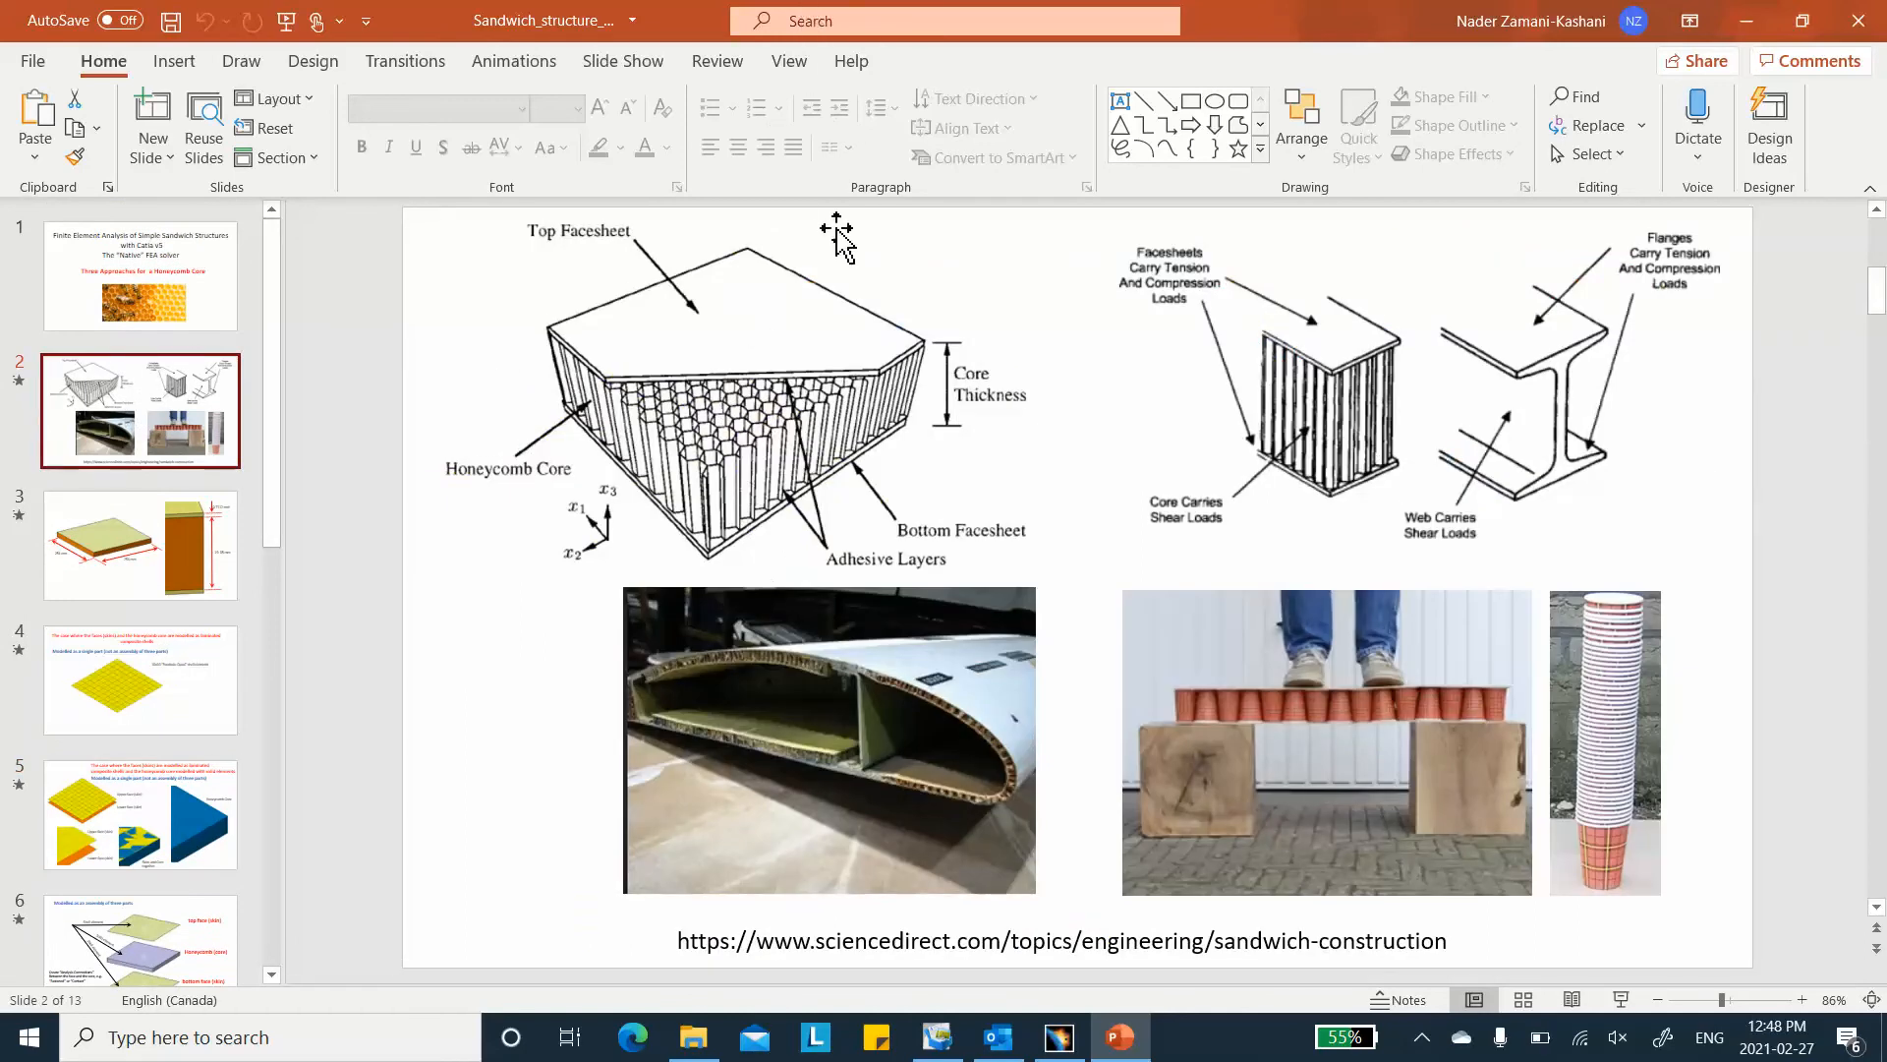
left_click(1747, 21)
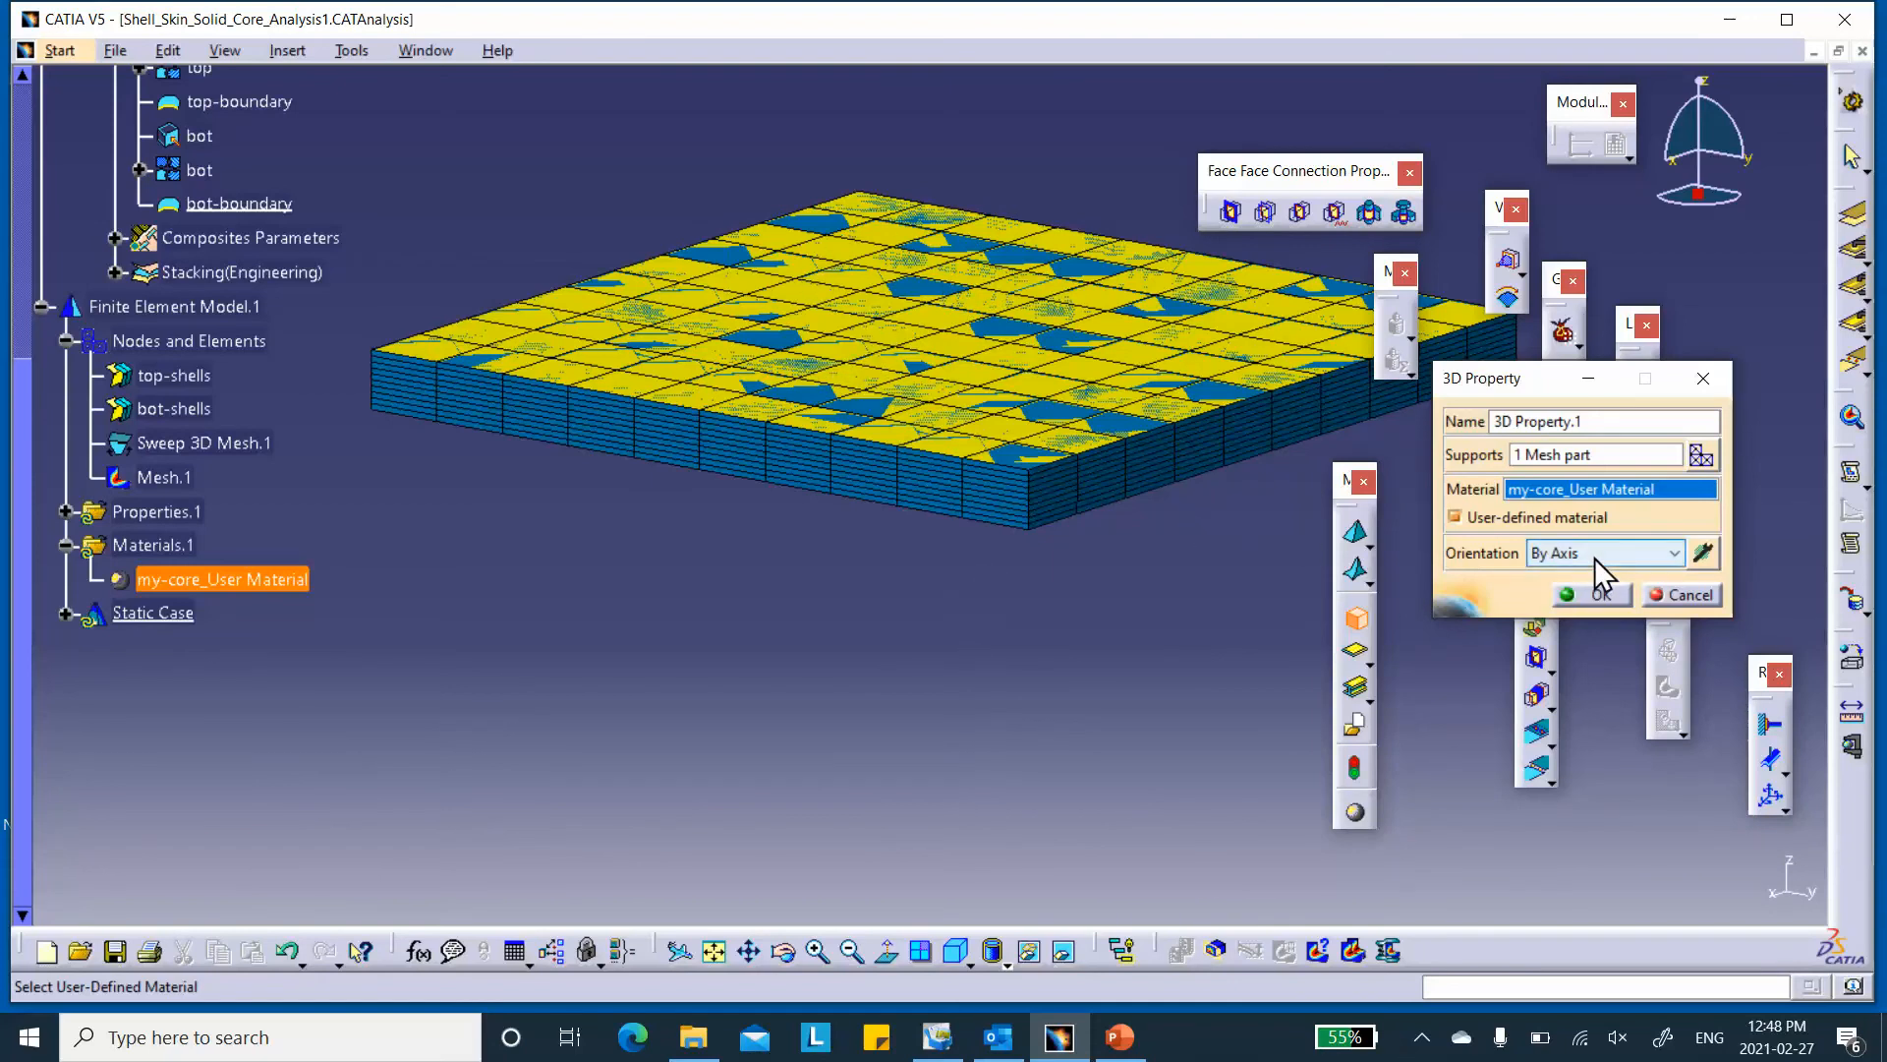
- Set the core 3D property's axis orientation type to Global and create the property
left_click(1702, 553)
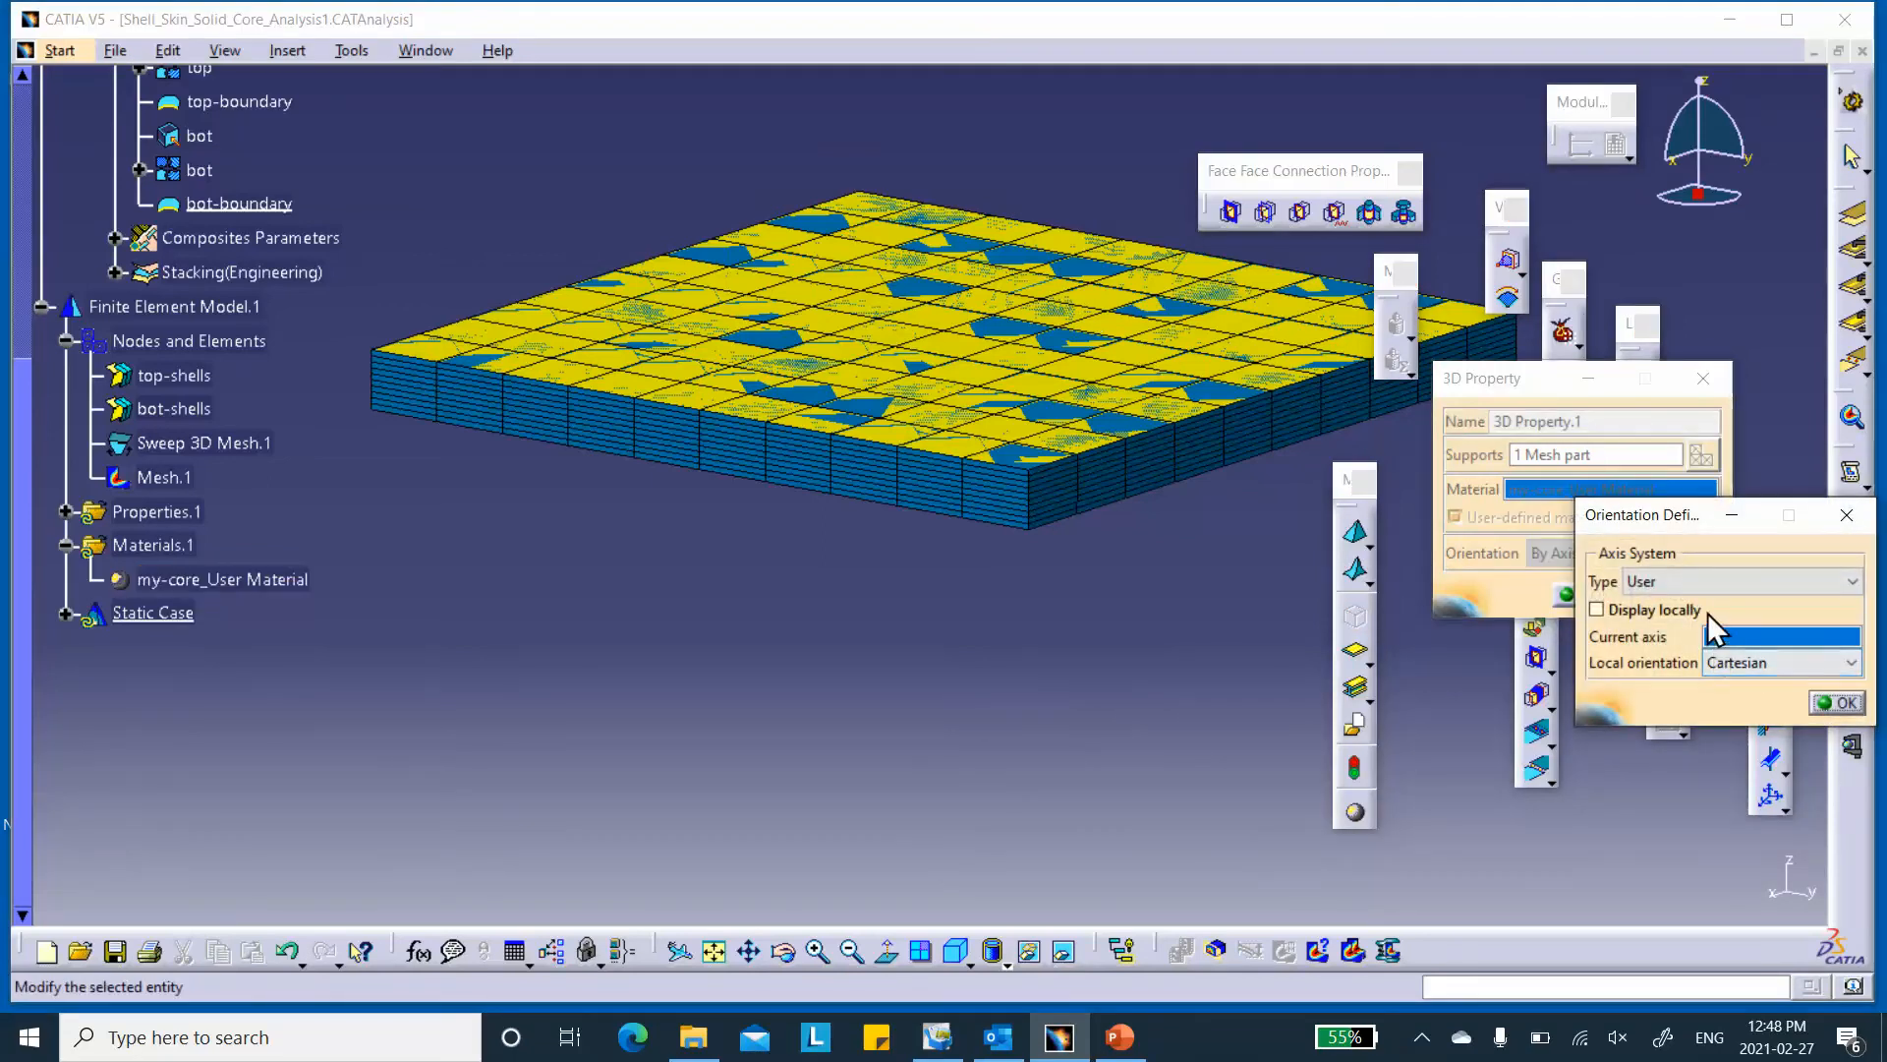
left_click(1708, 581)
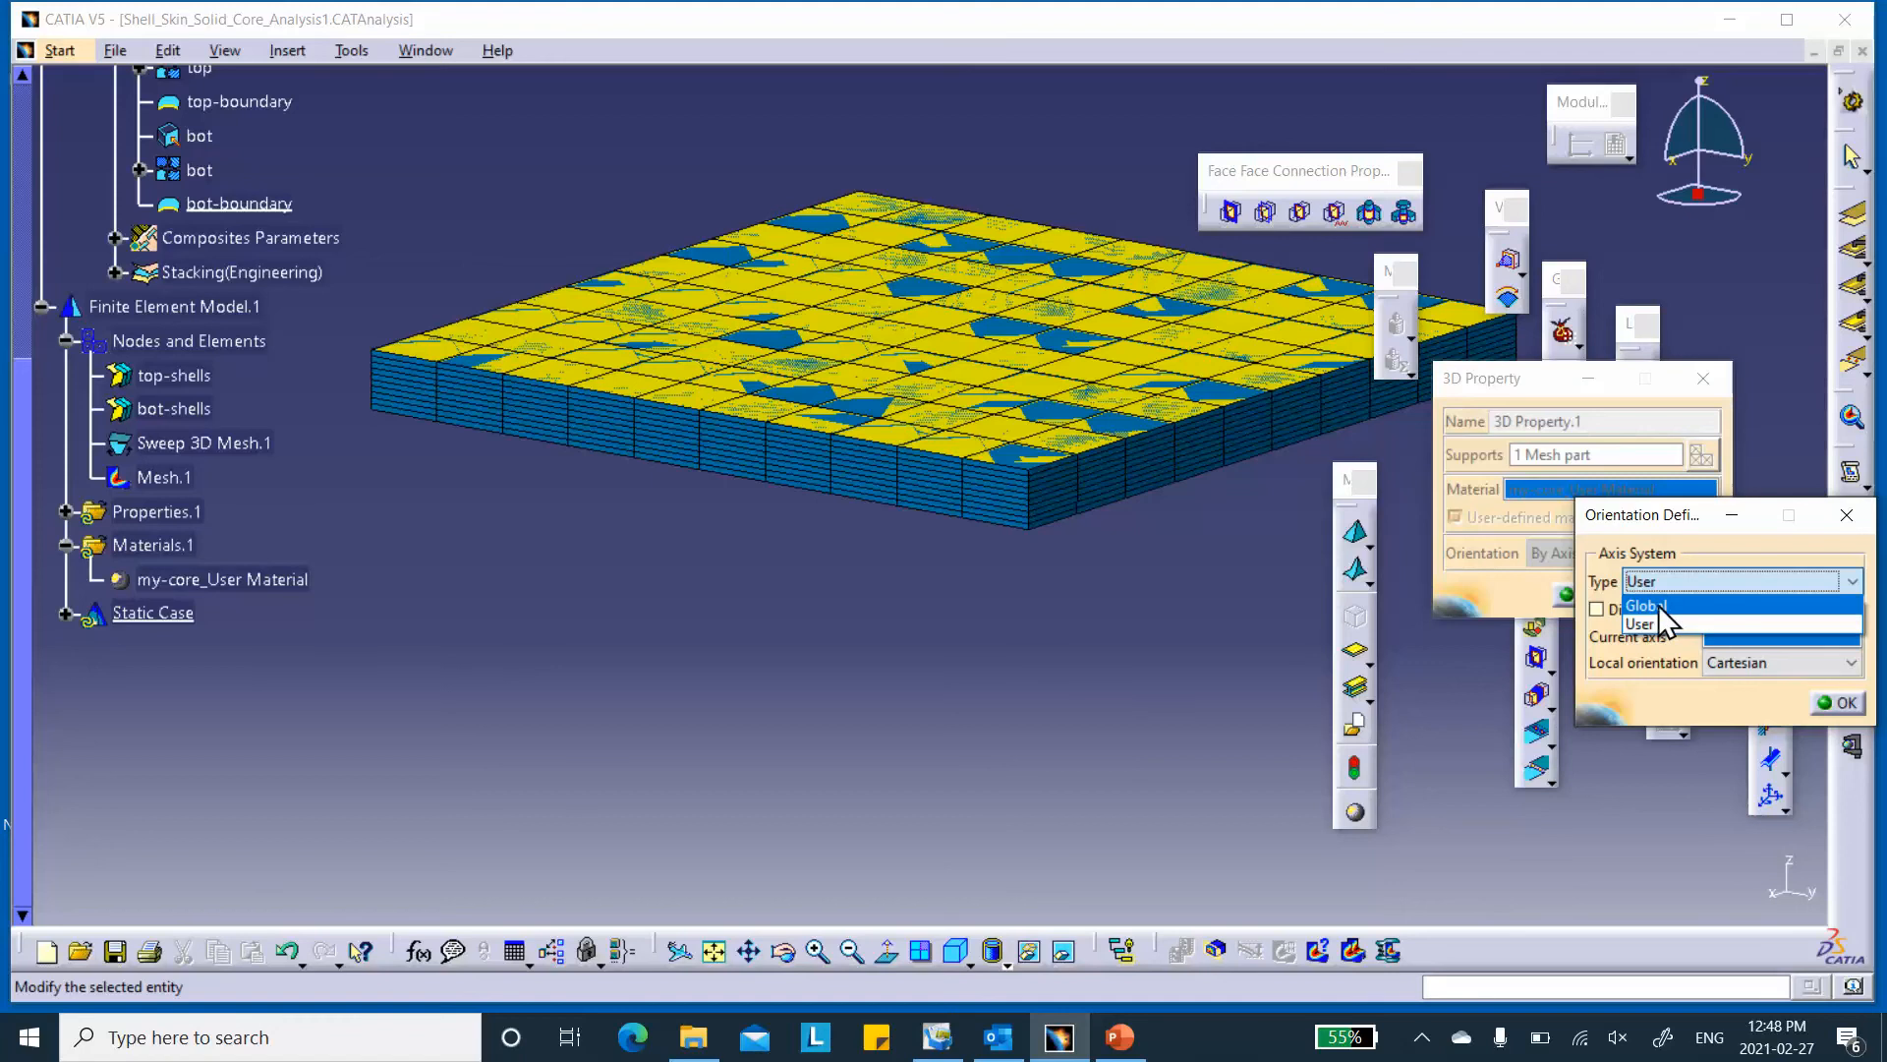
left_click(1647, 605)
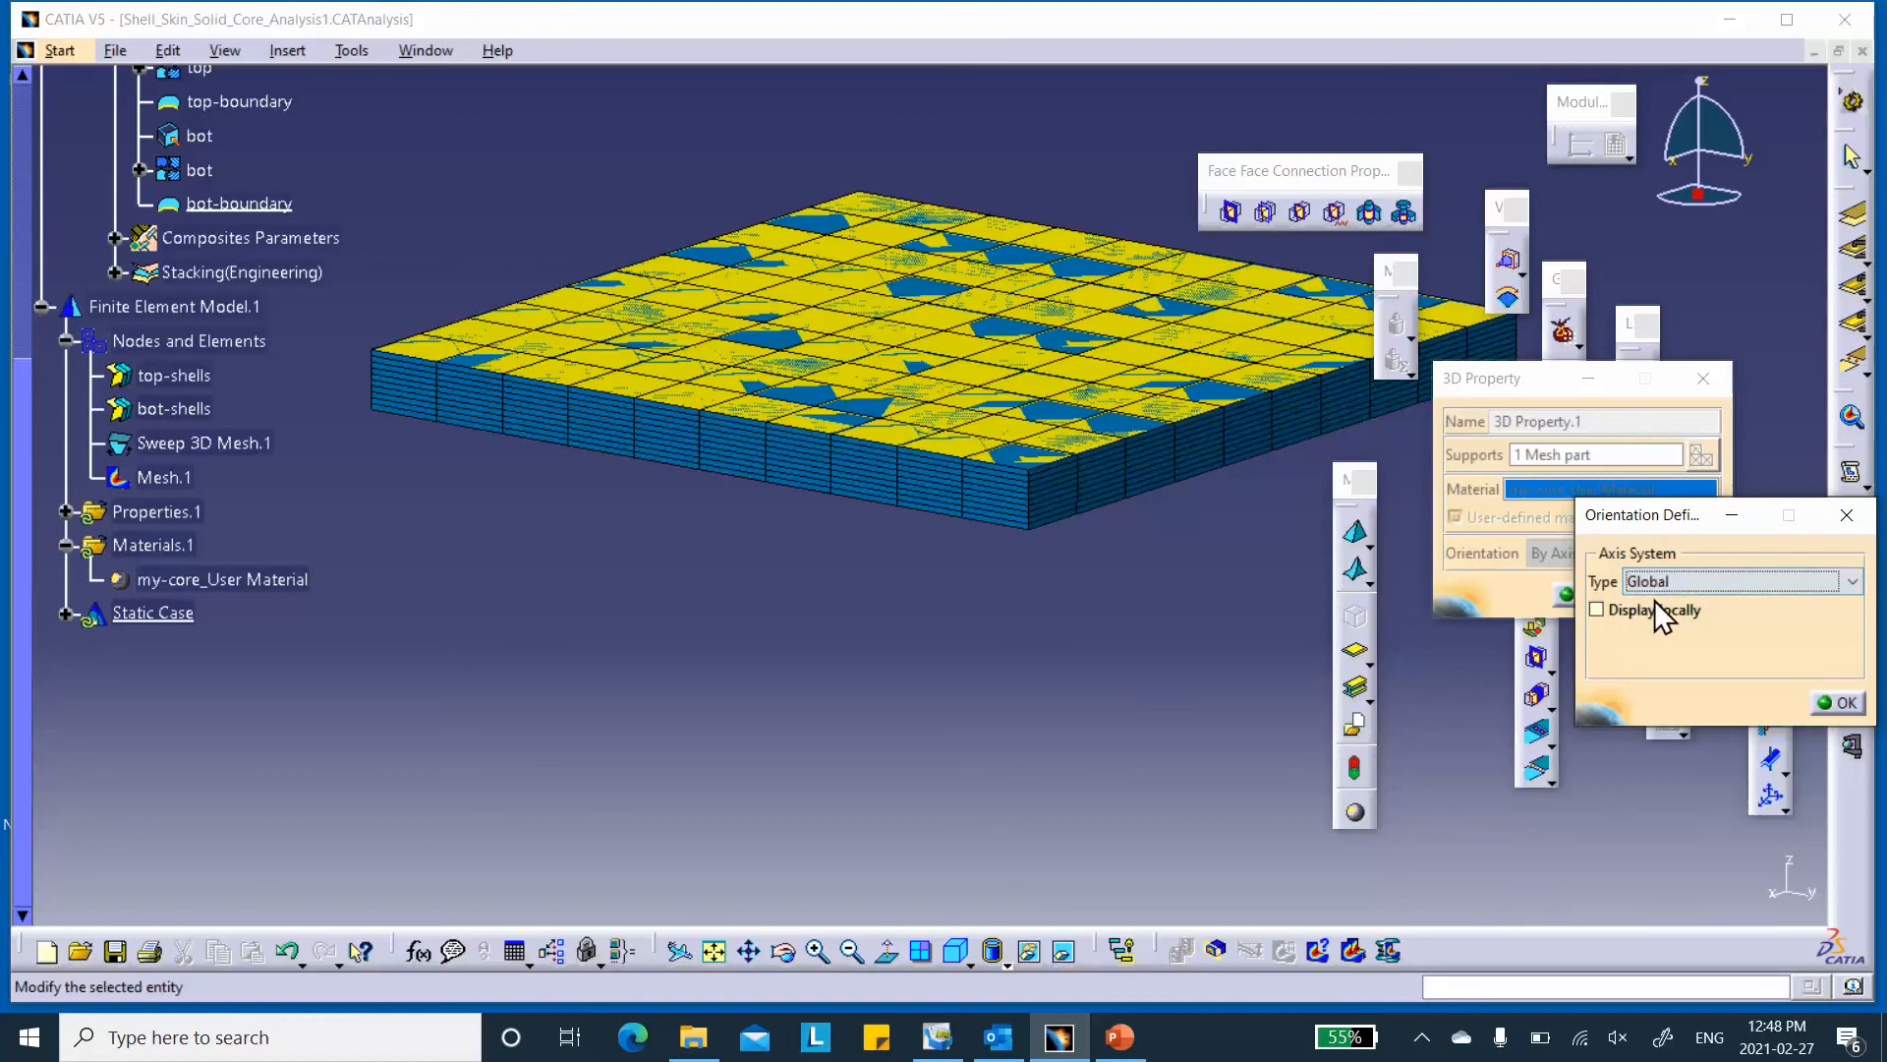
left_click(1836, 702)
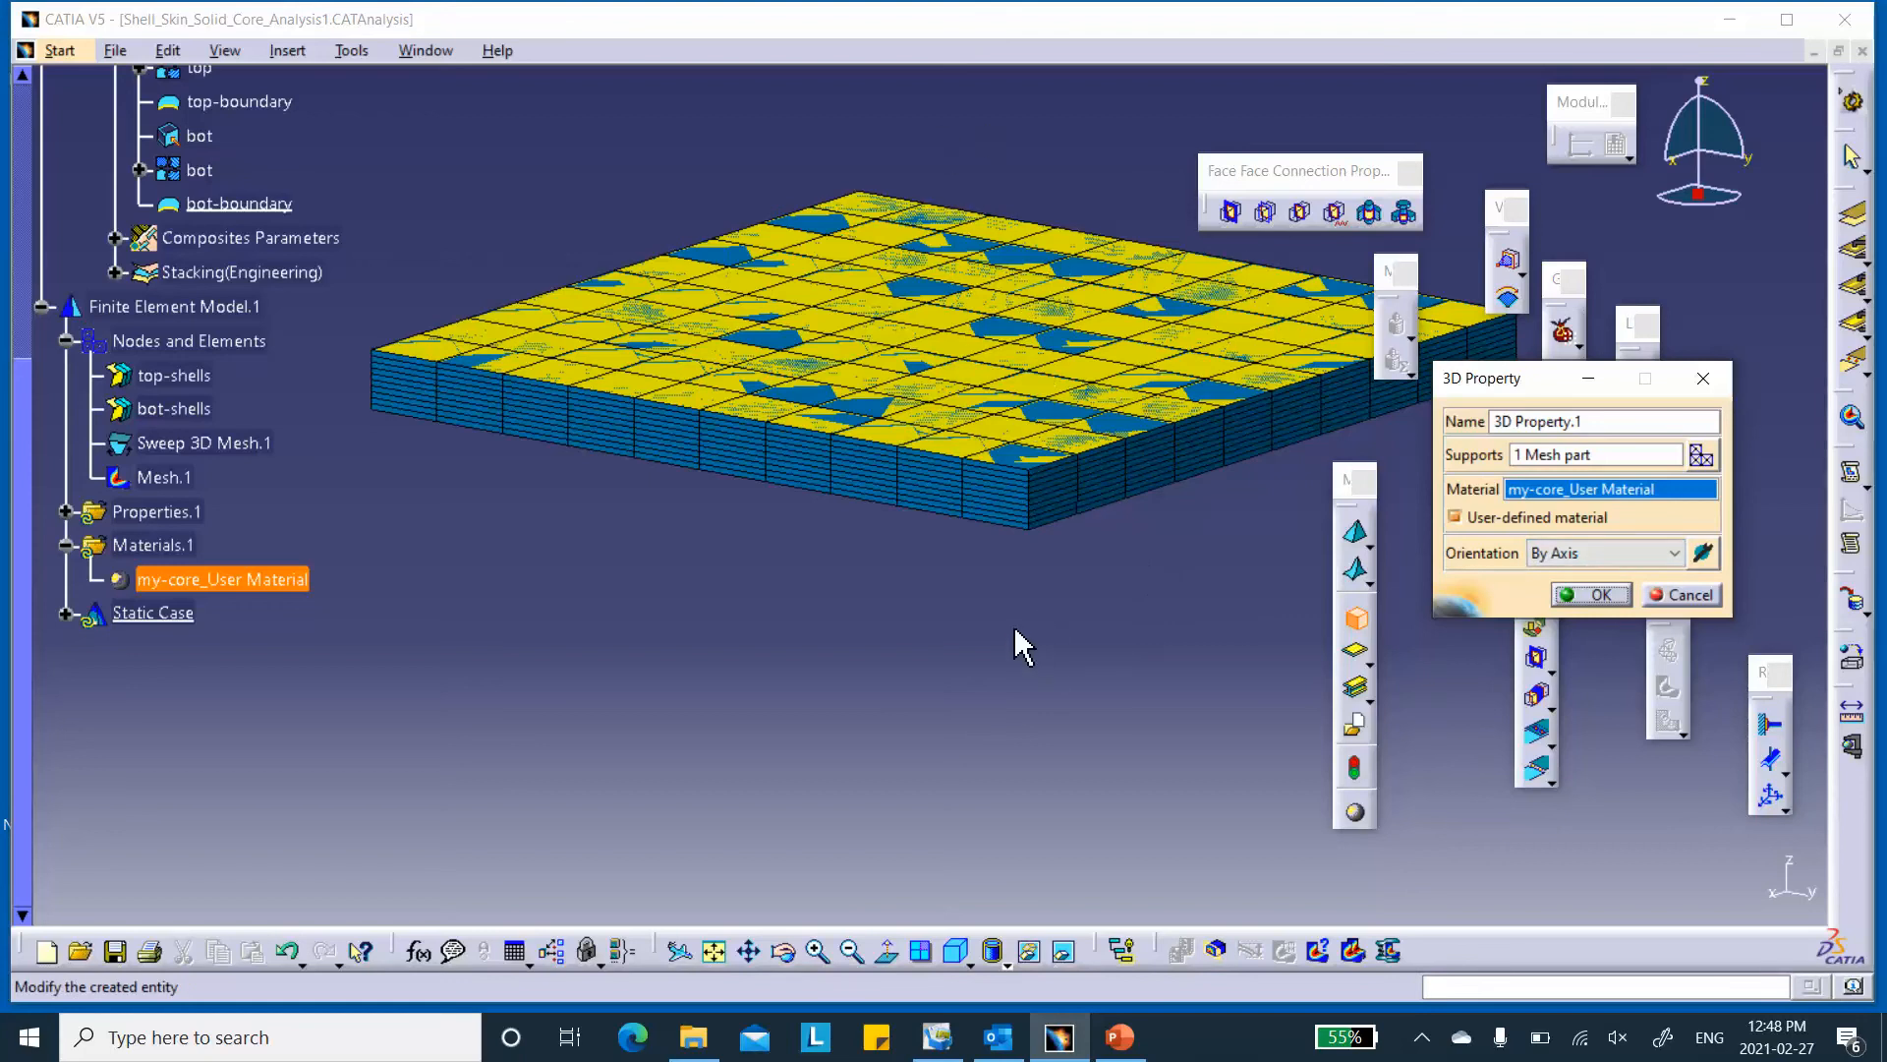
left_click(1592, 593)
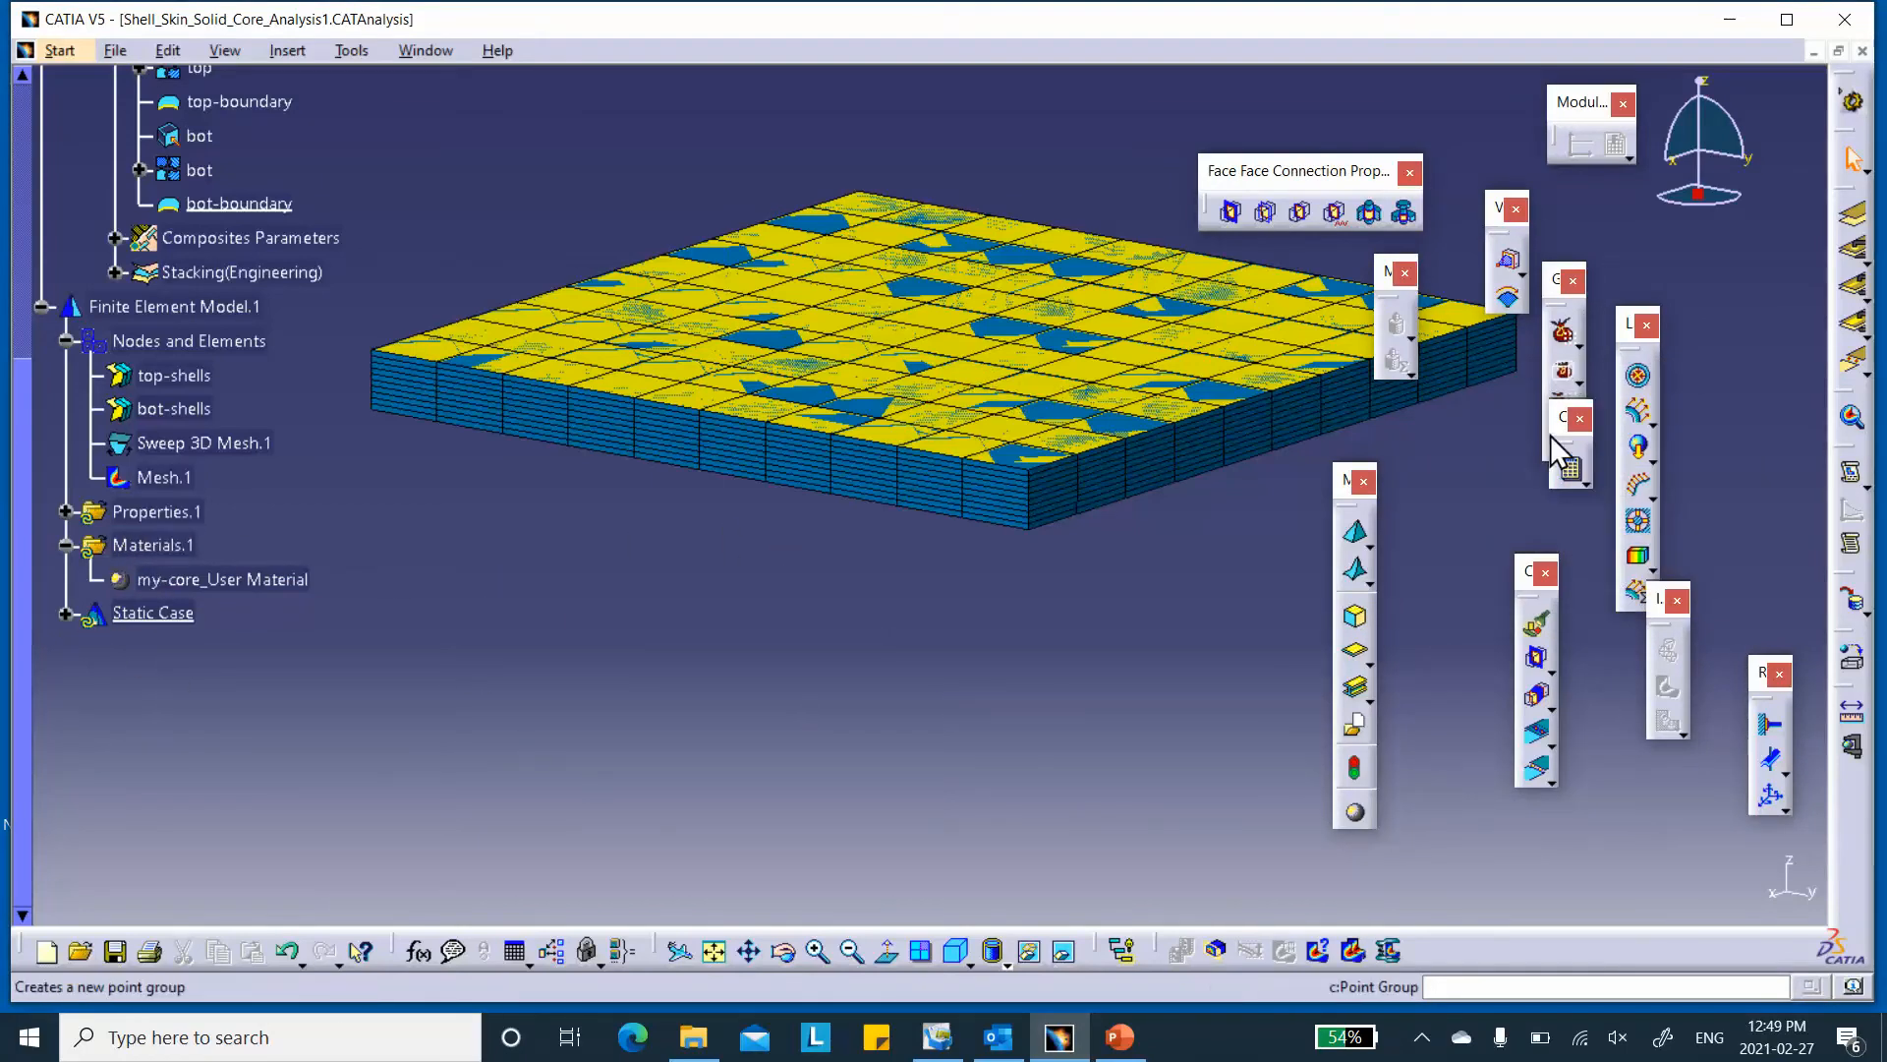
- Start an imported composite property analysed by ply, with the second top surface in PartBody as its support
left_click_drag(1565, 444, 1437, 484)
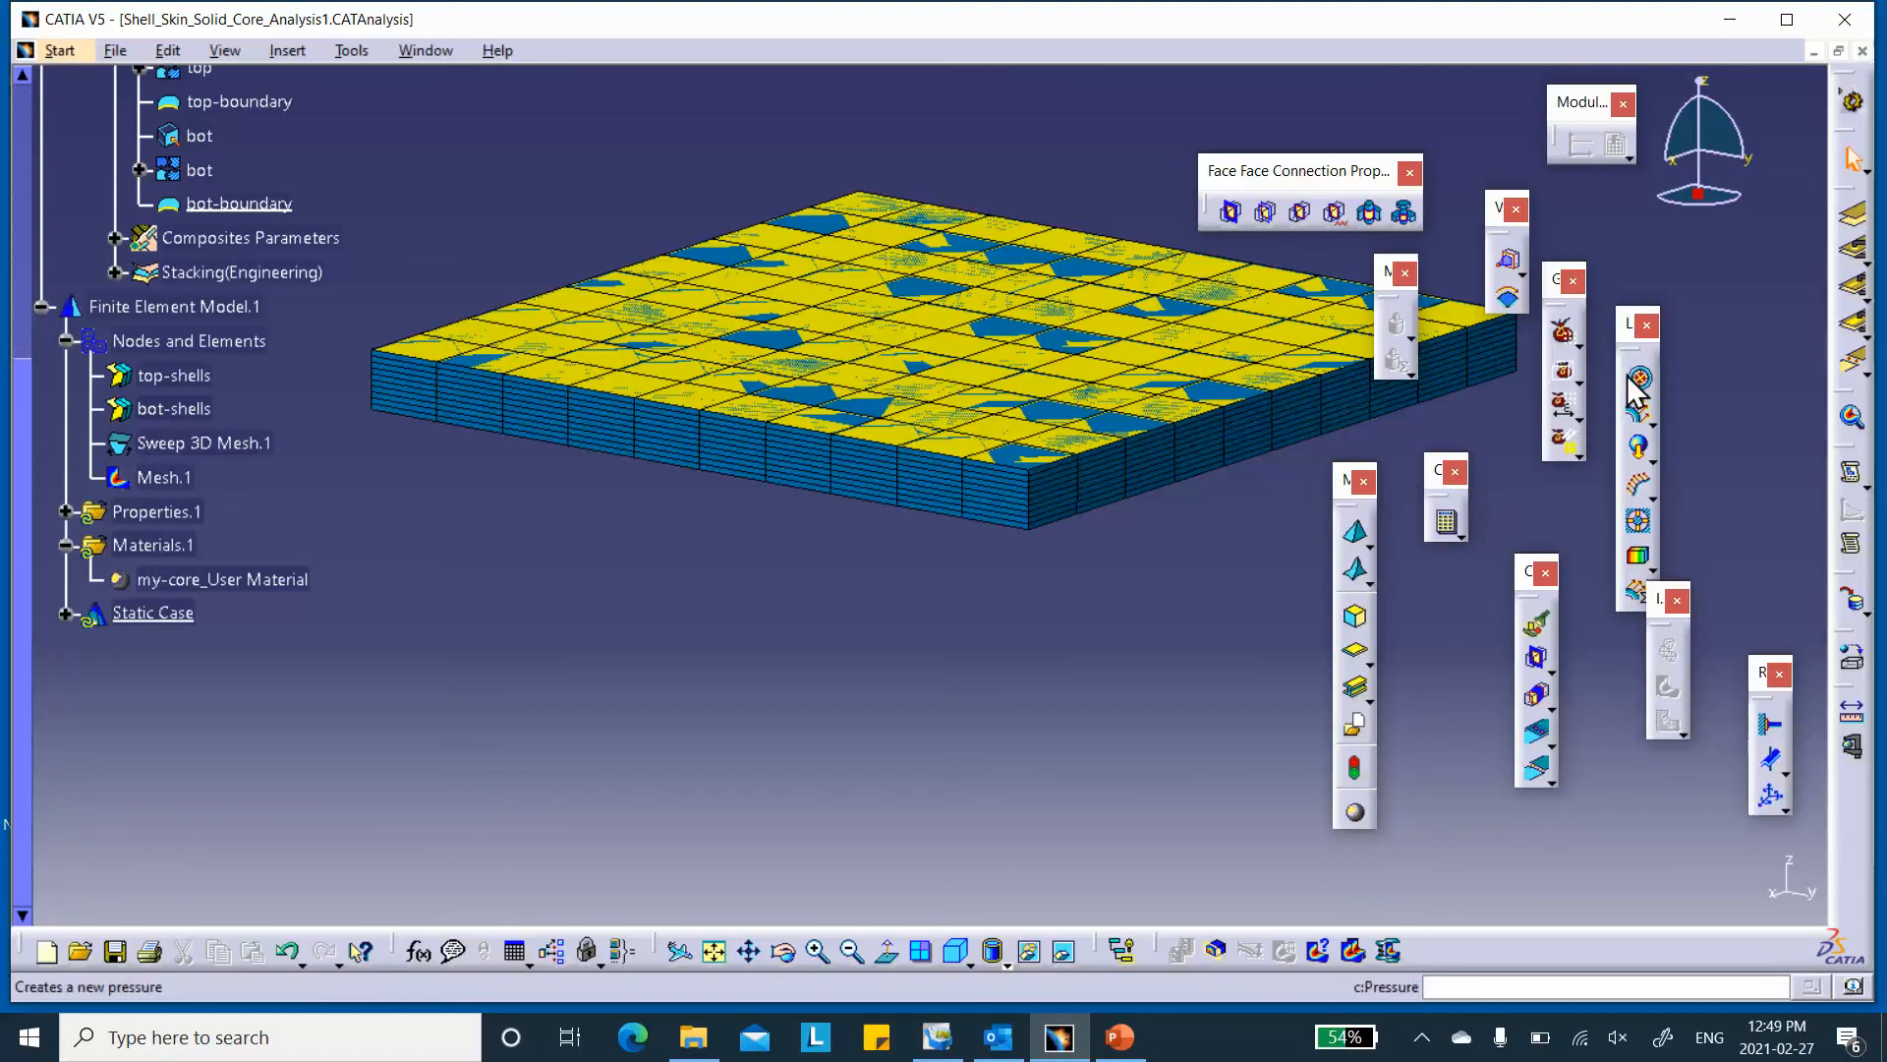
left_click(1363, 659)
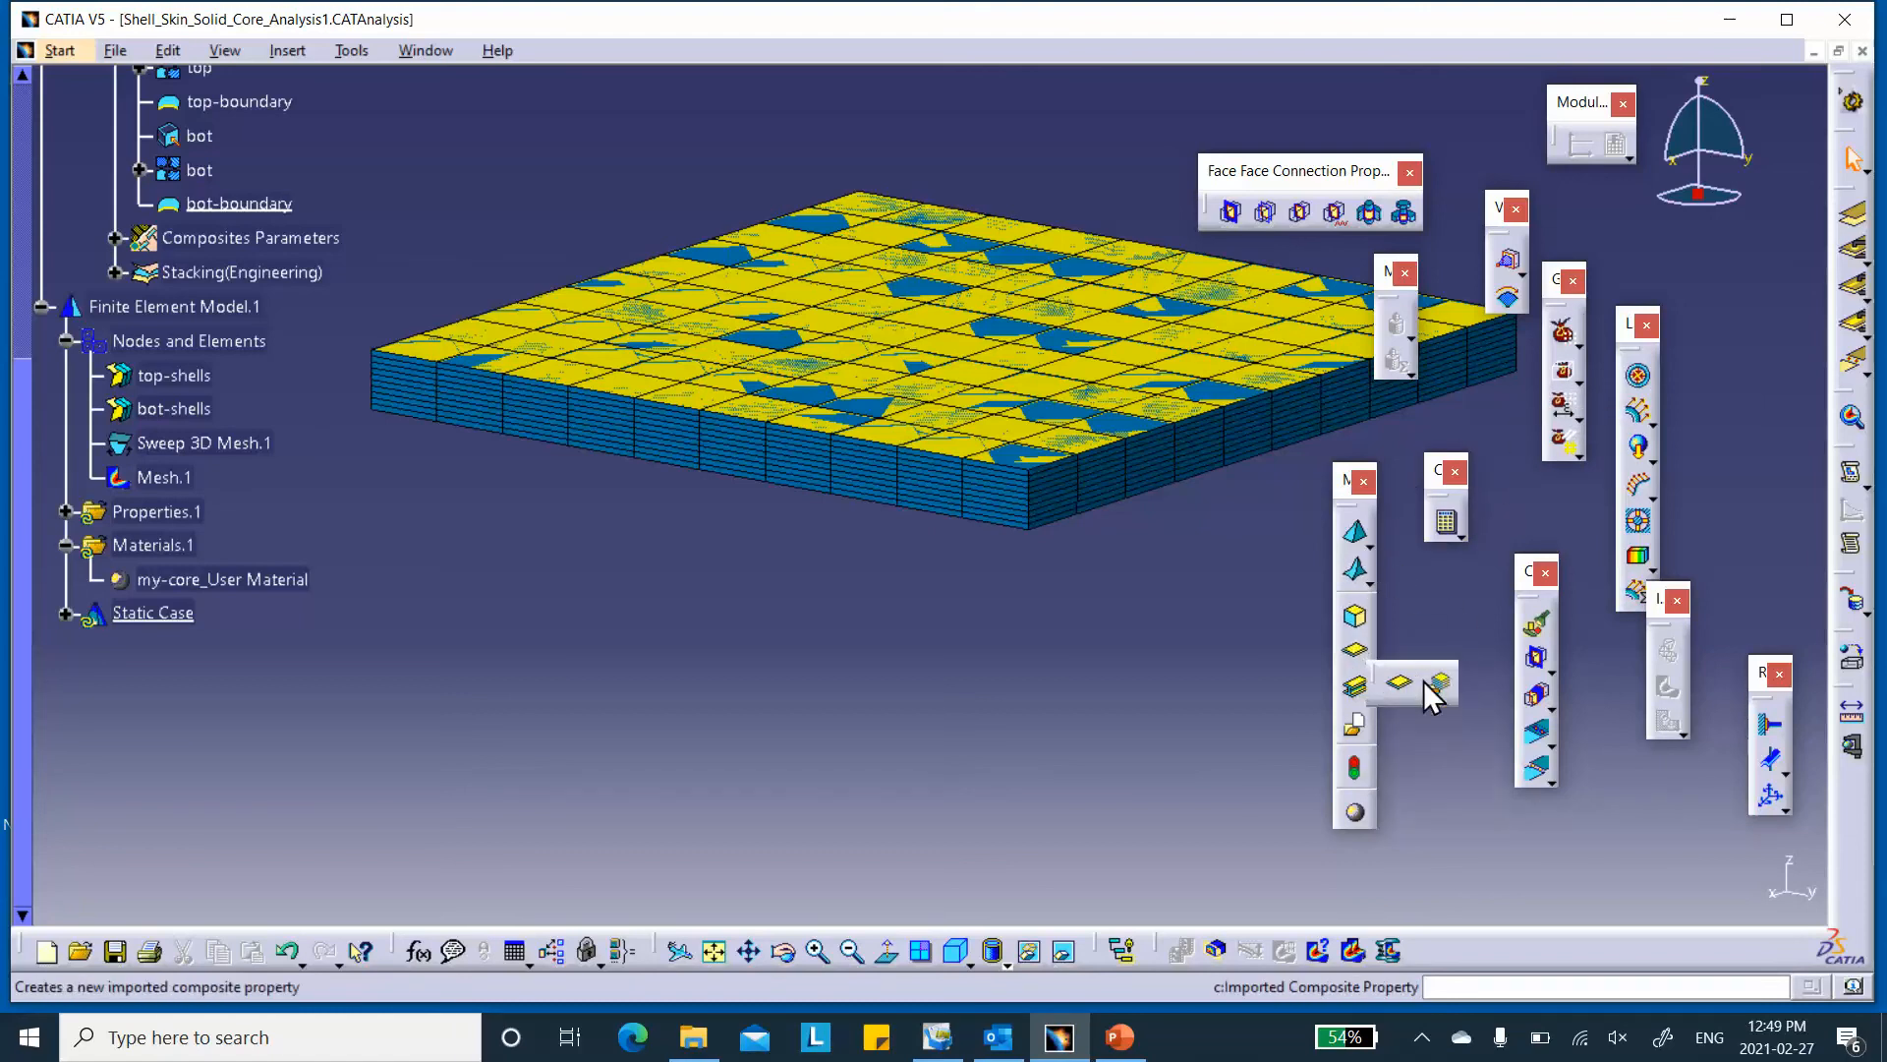
left_click(1448, 686)
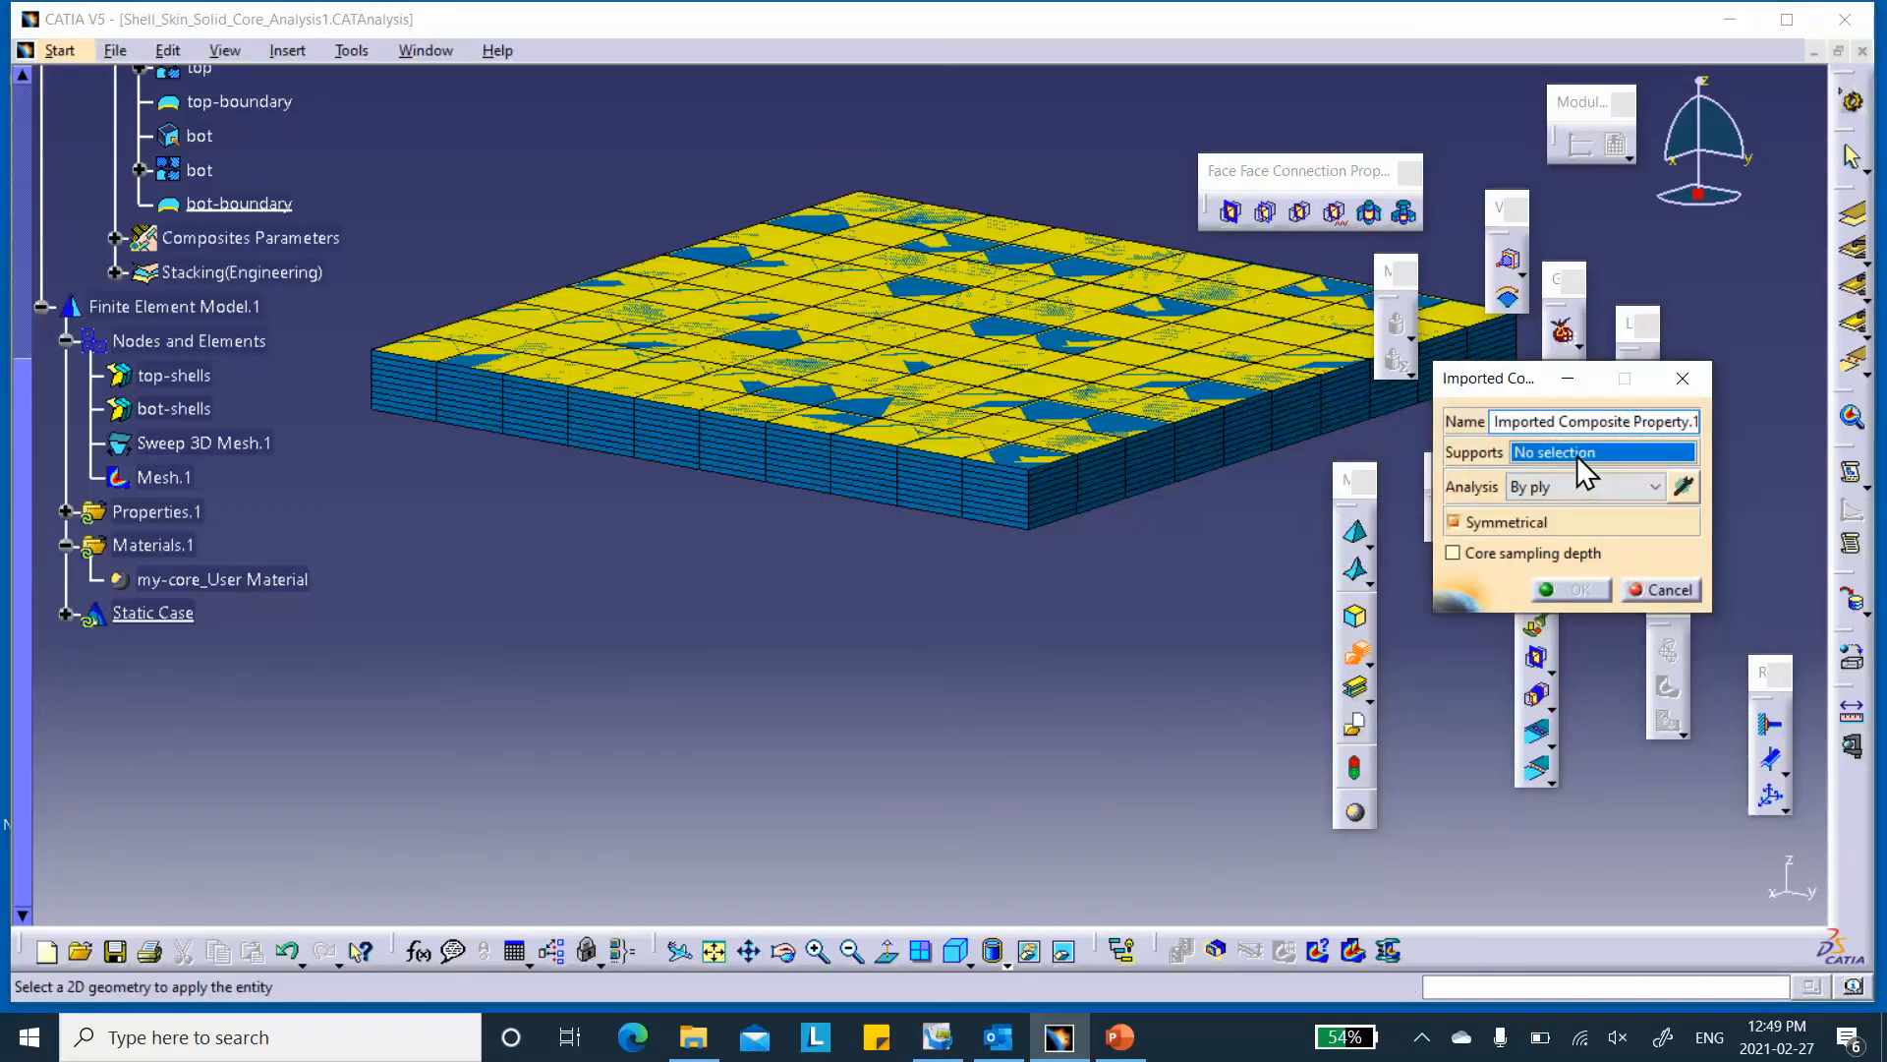
scroll(539, 640, "up", 5)
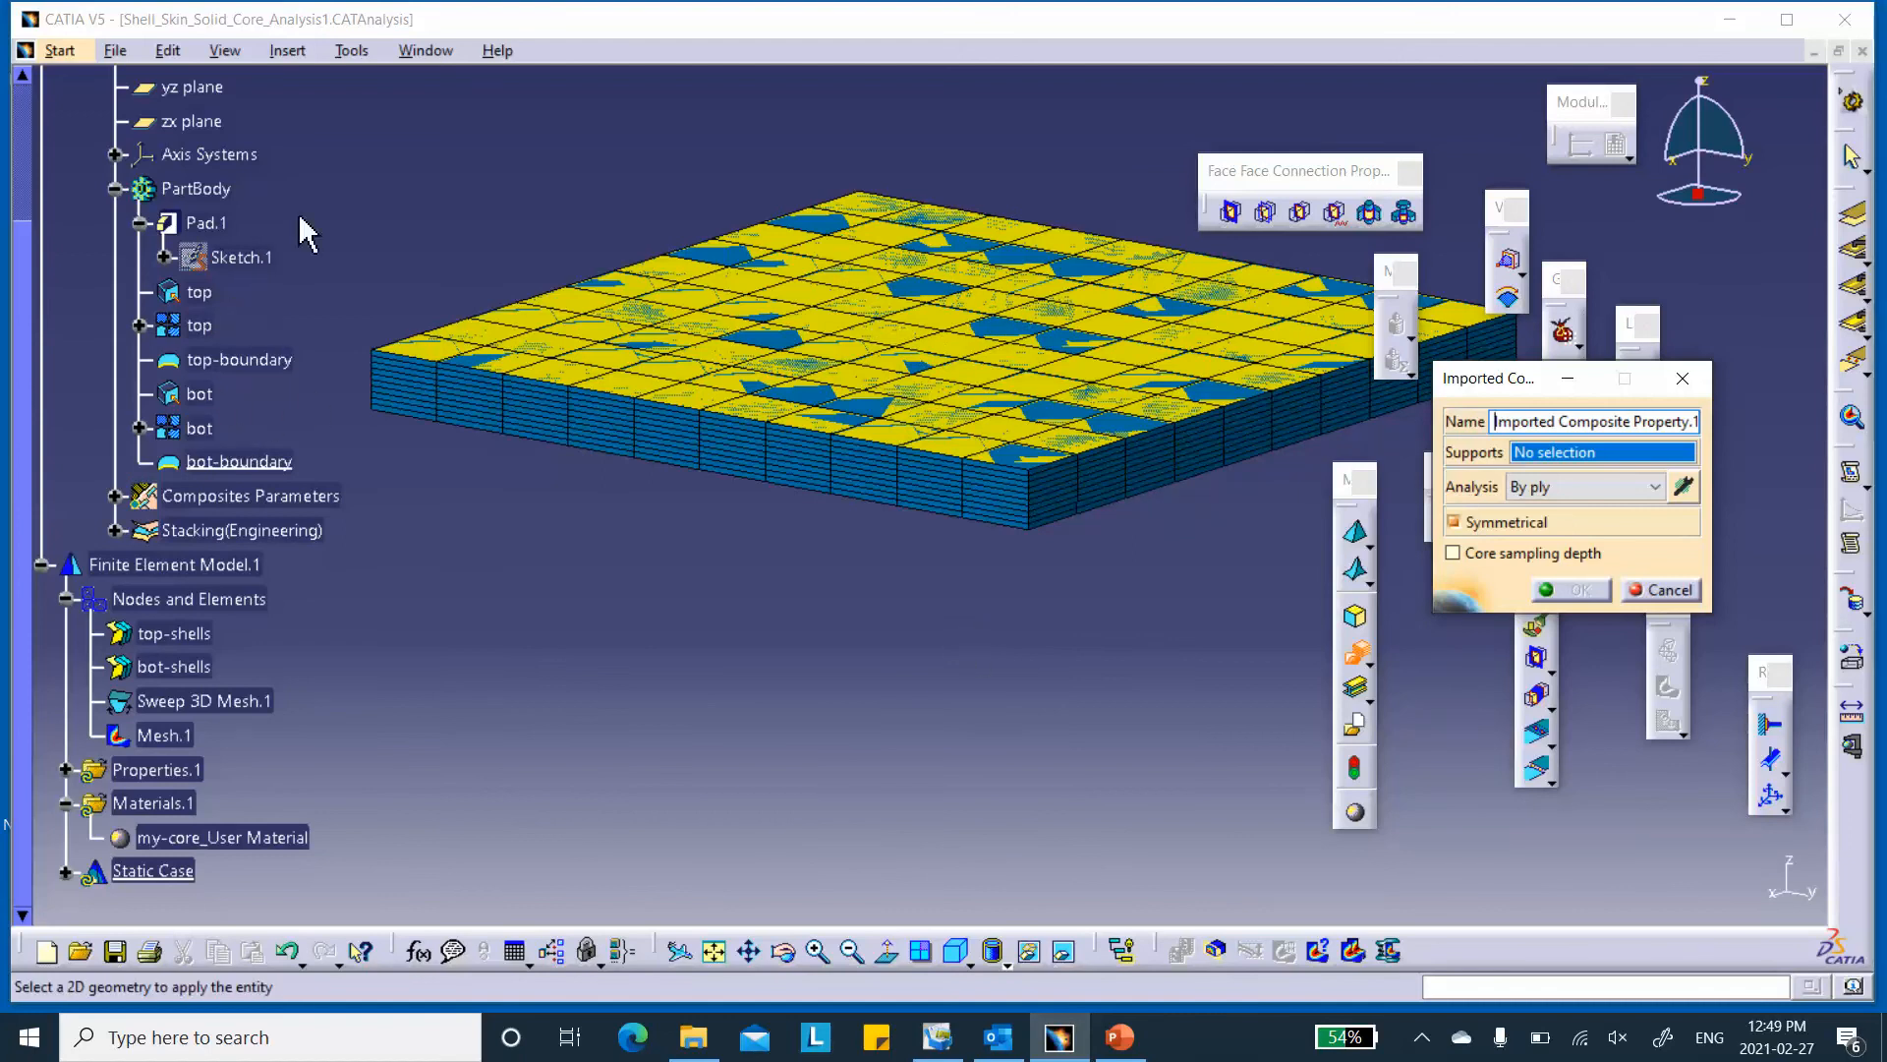
left_click(211, 330)
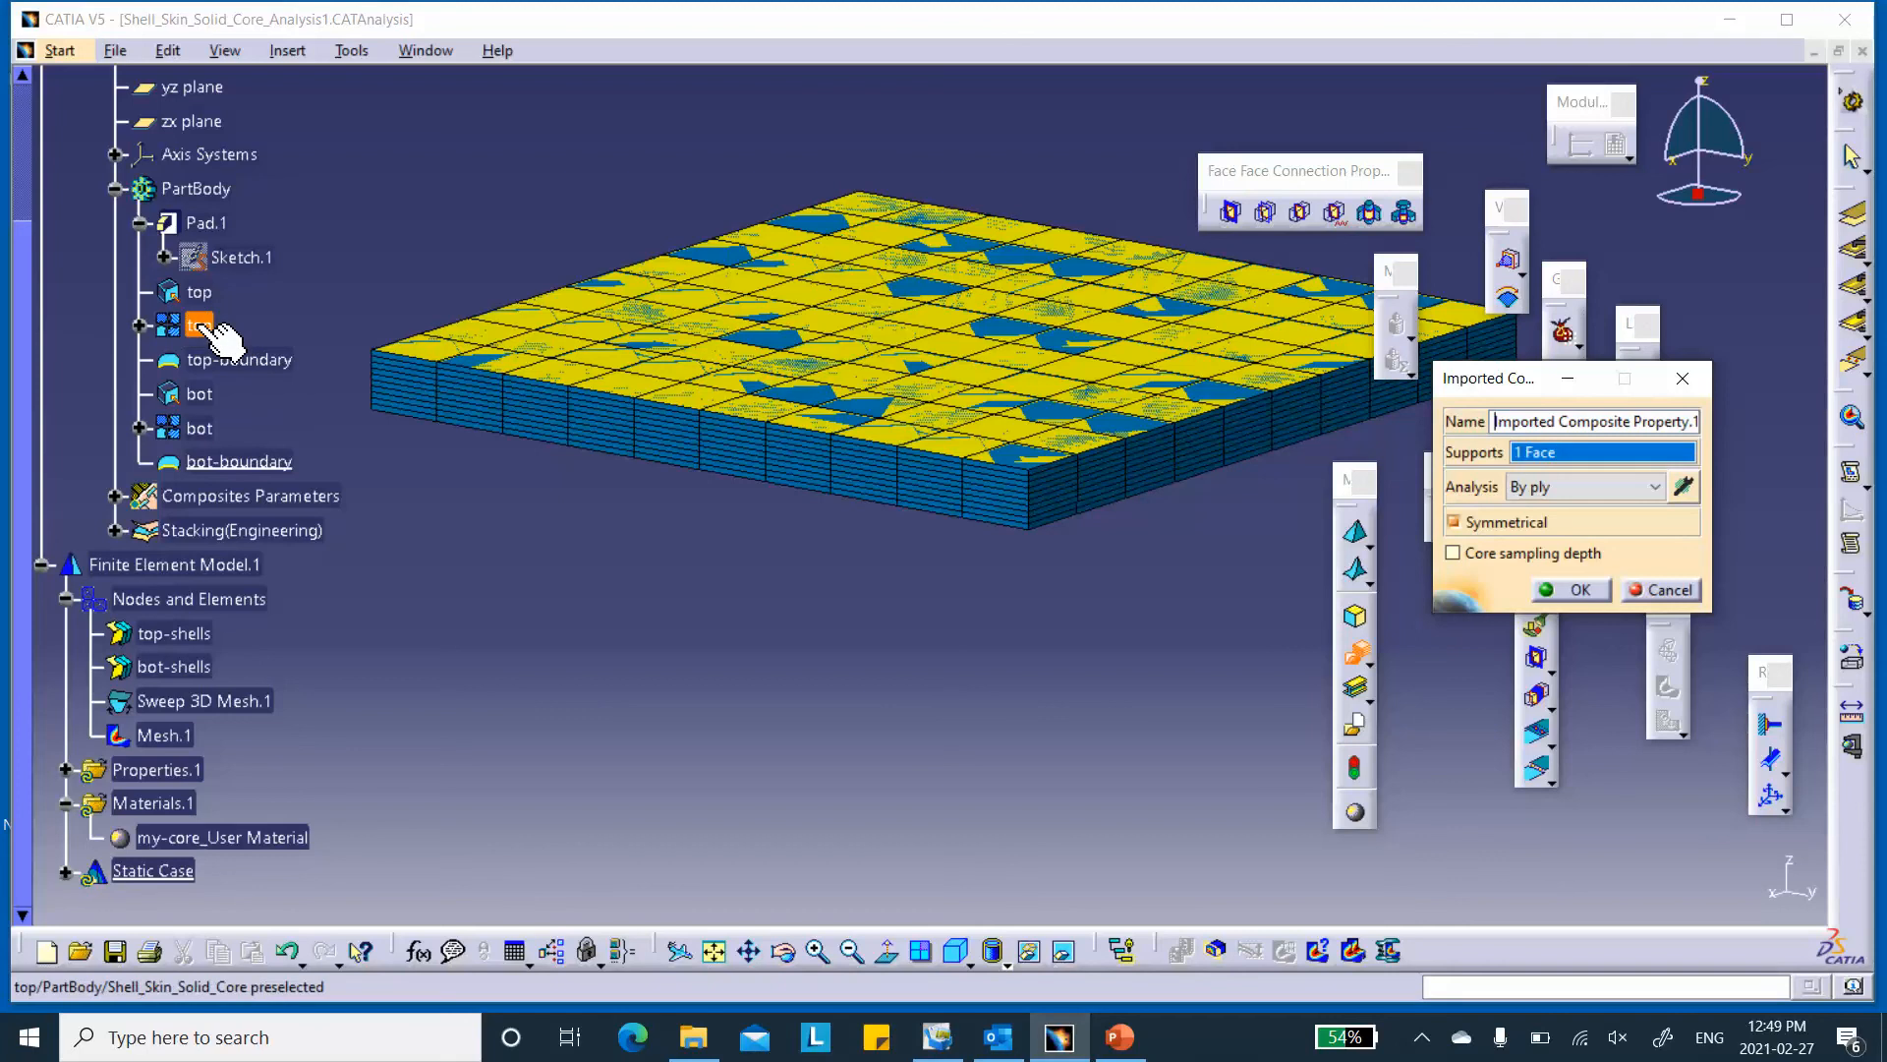
- Filter the imported composite property to top-Plies Group, disable Symmetrical, and create the property
left_click(1683, 486)
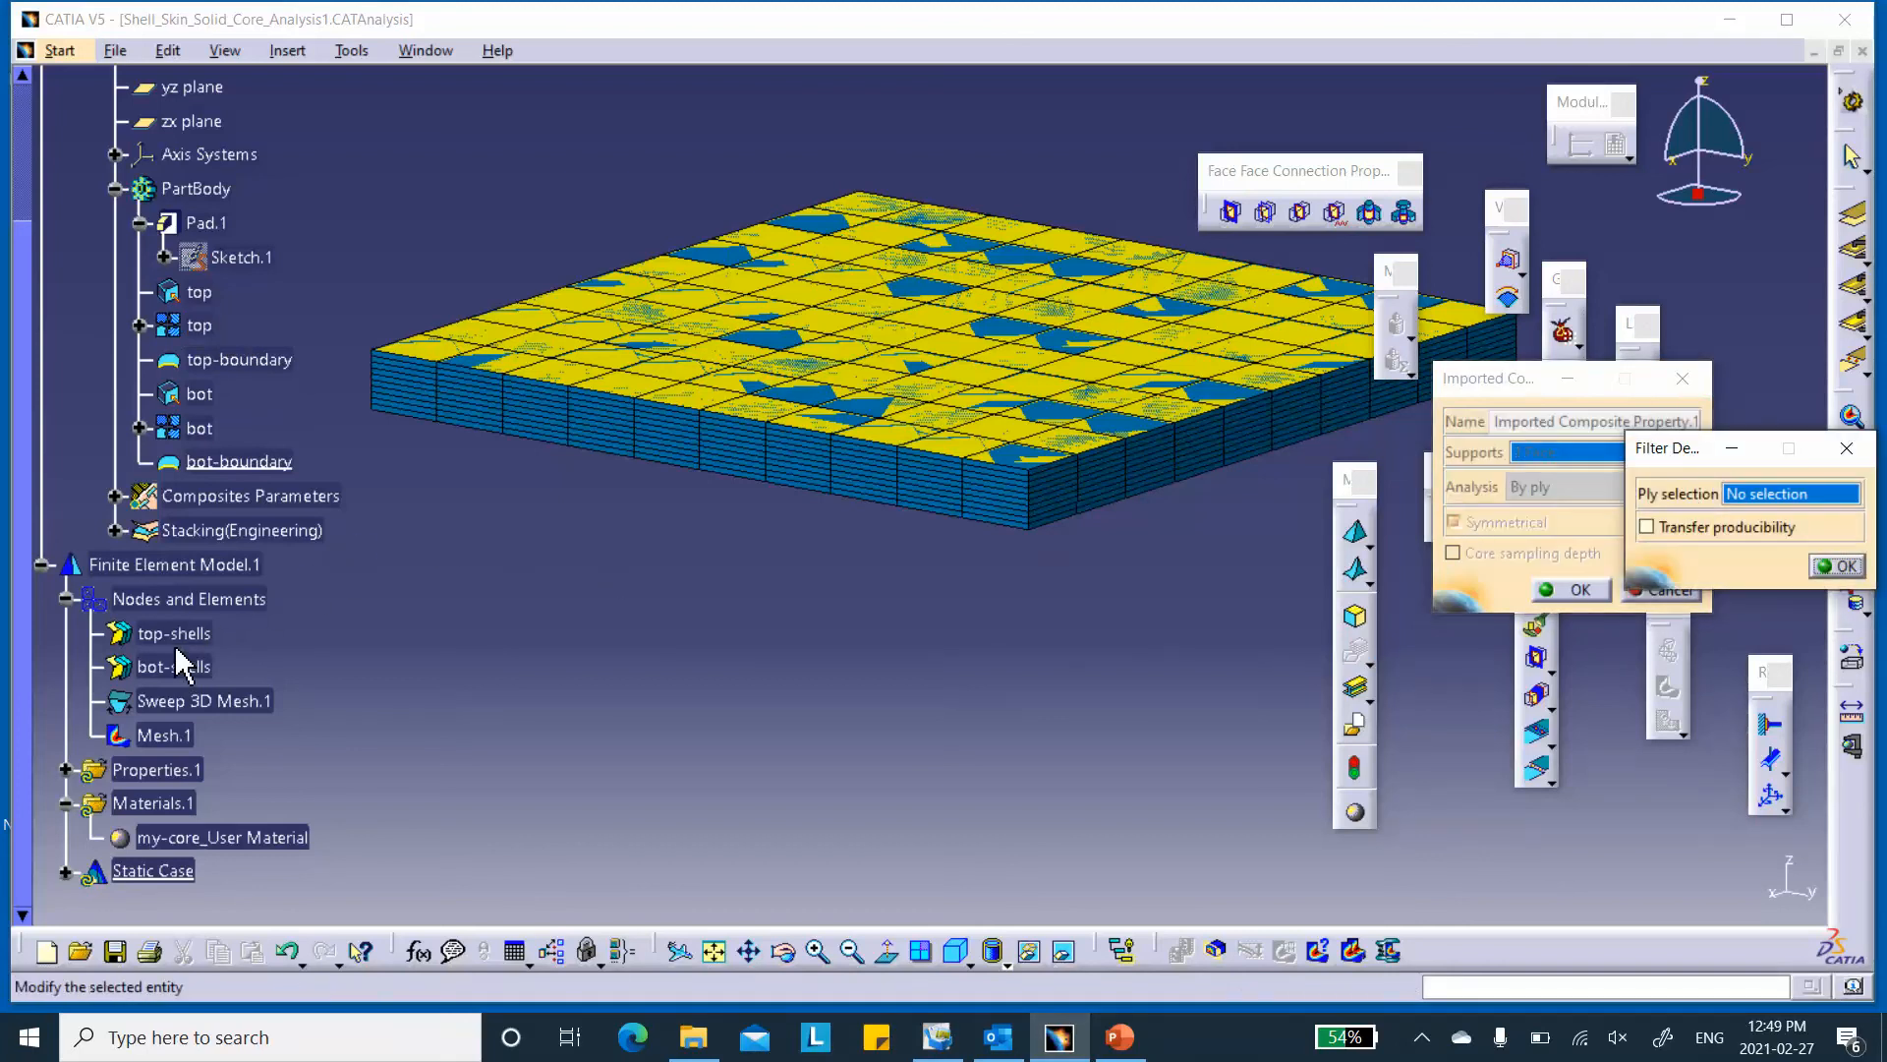
left_click(115, 531)
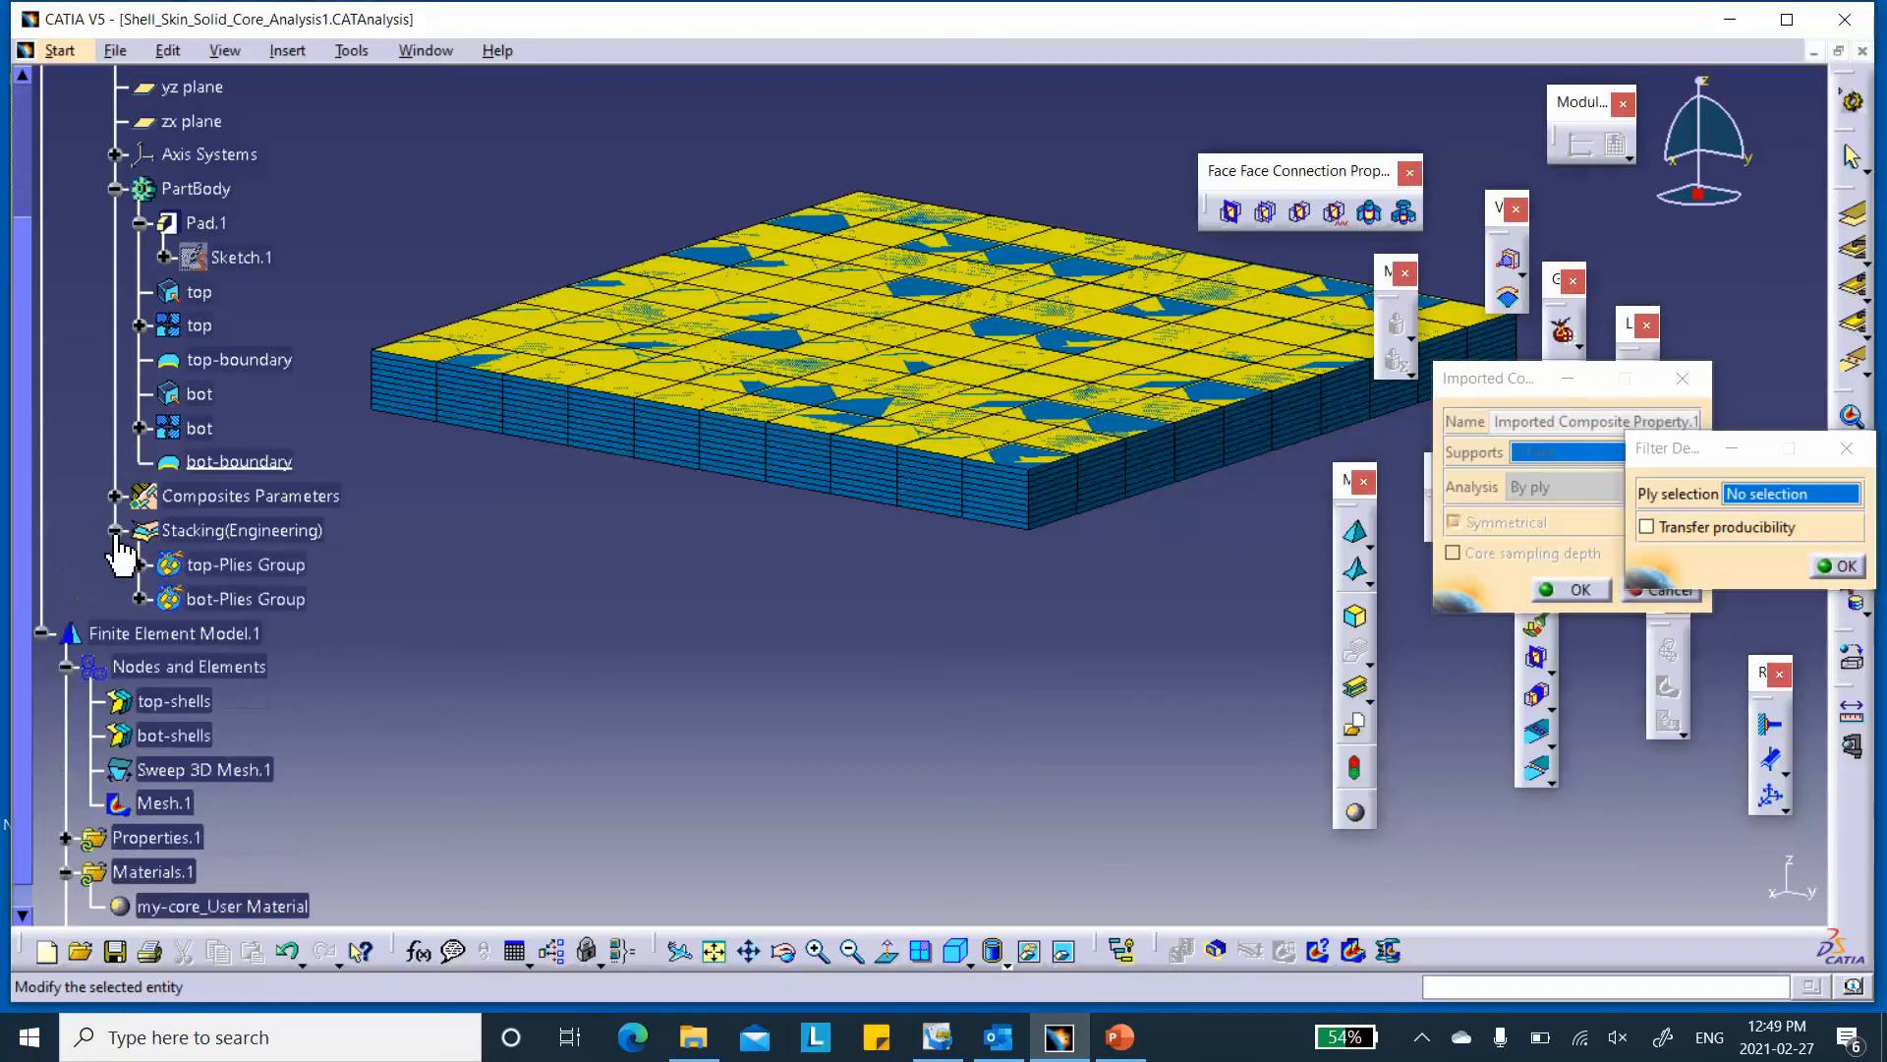
left_click(261, 568)
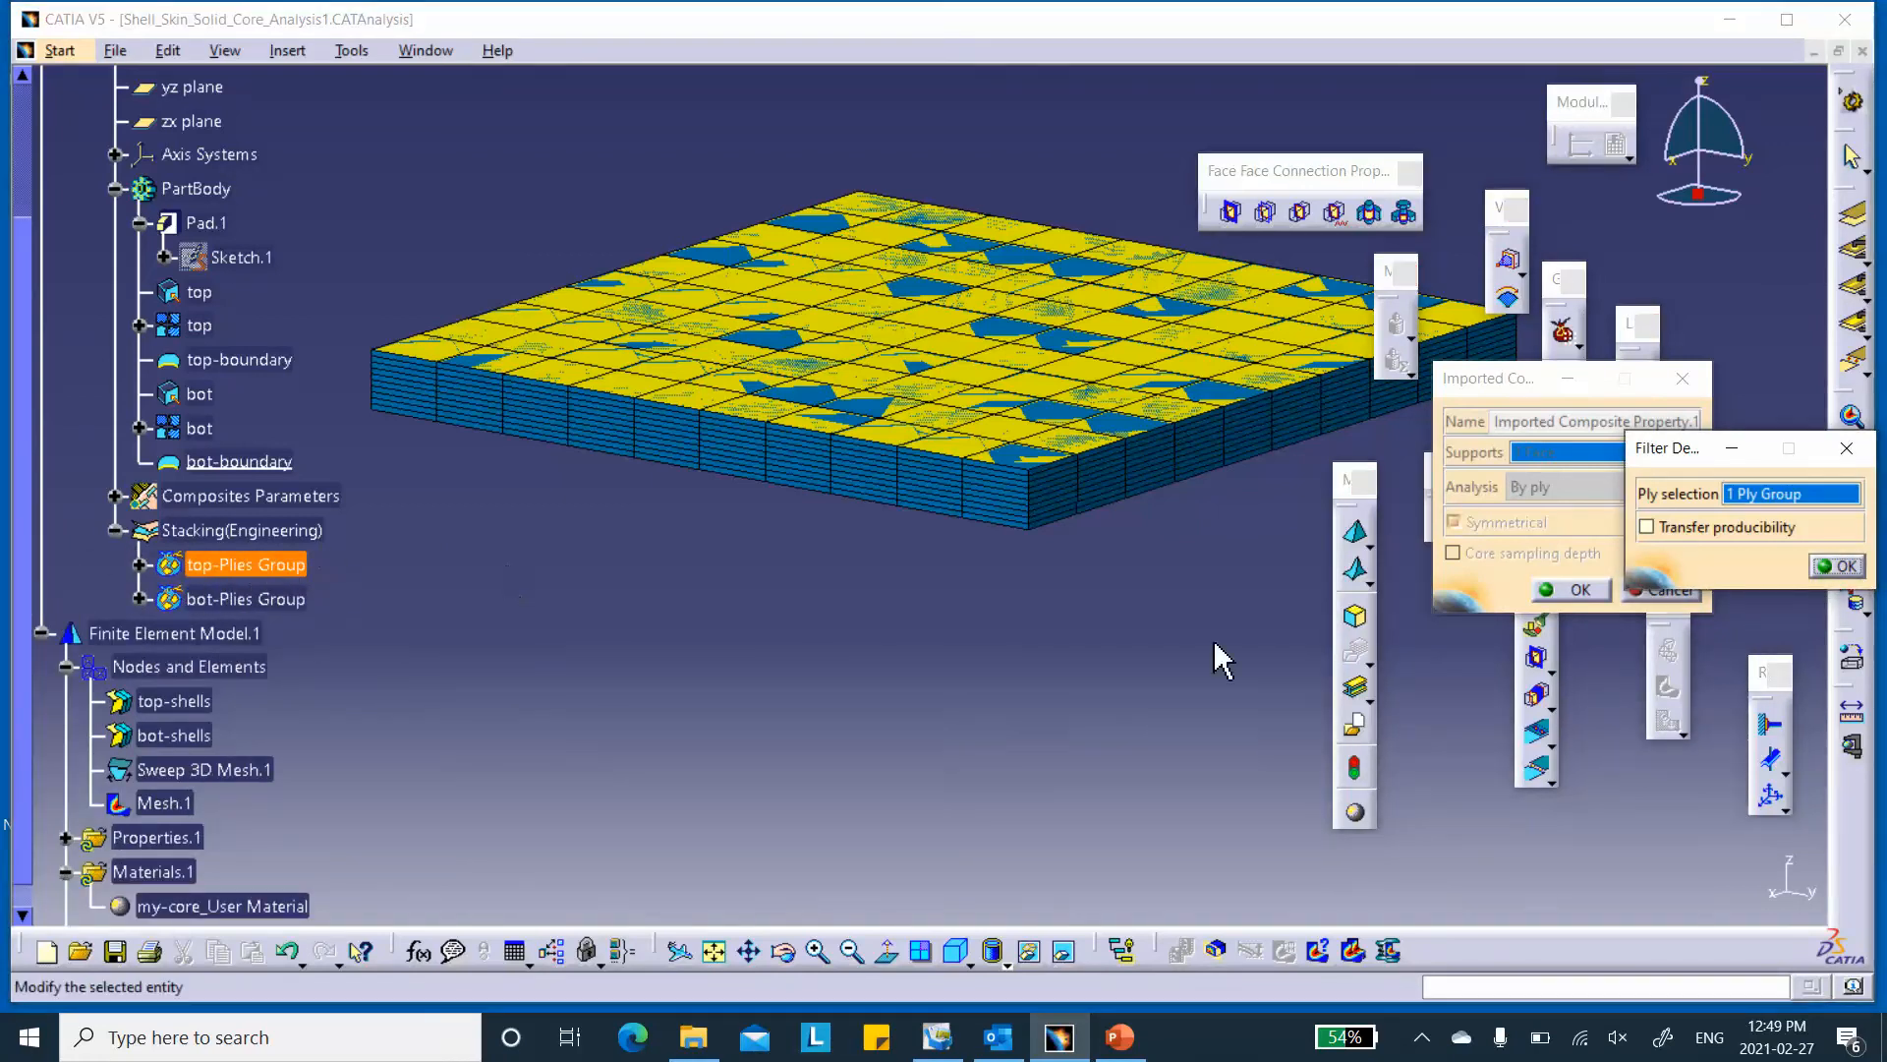
left_click(1838, 567)
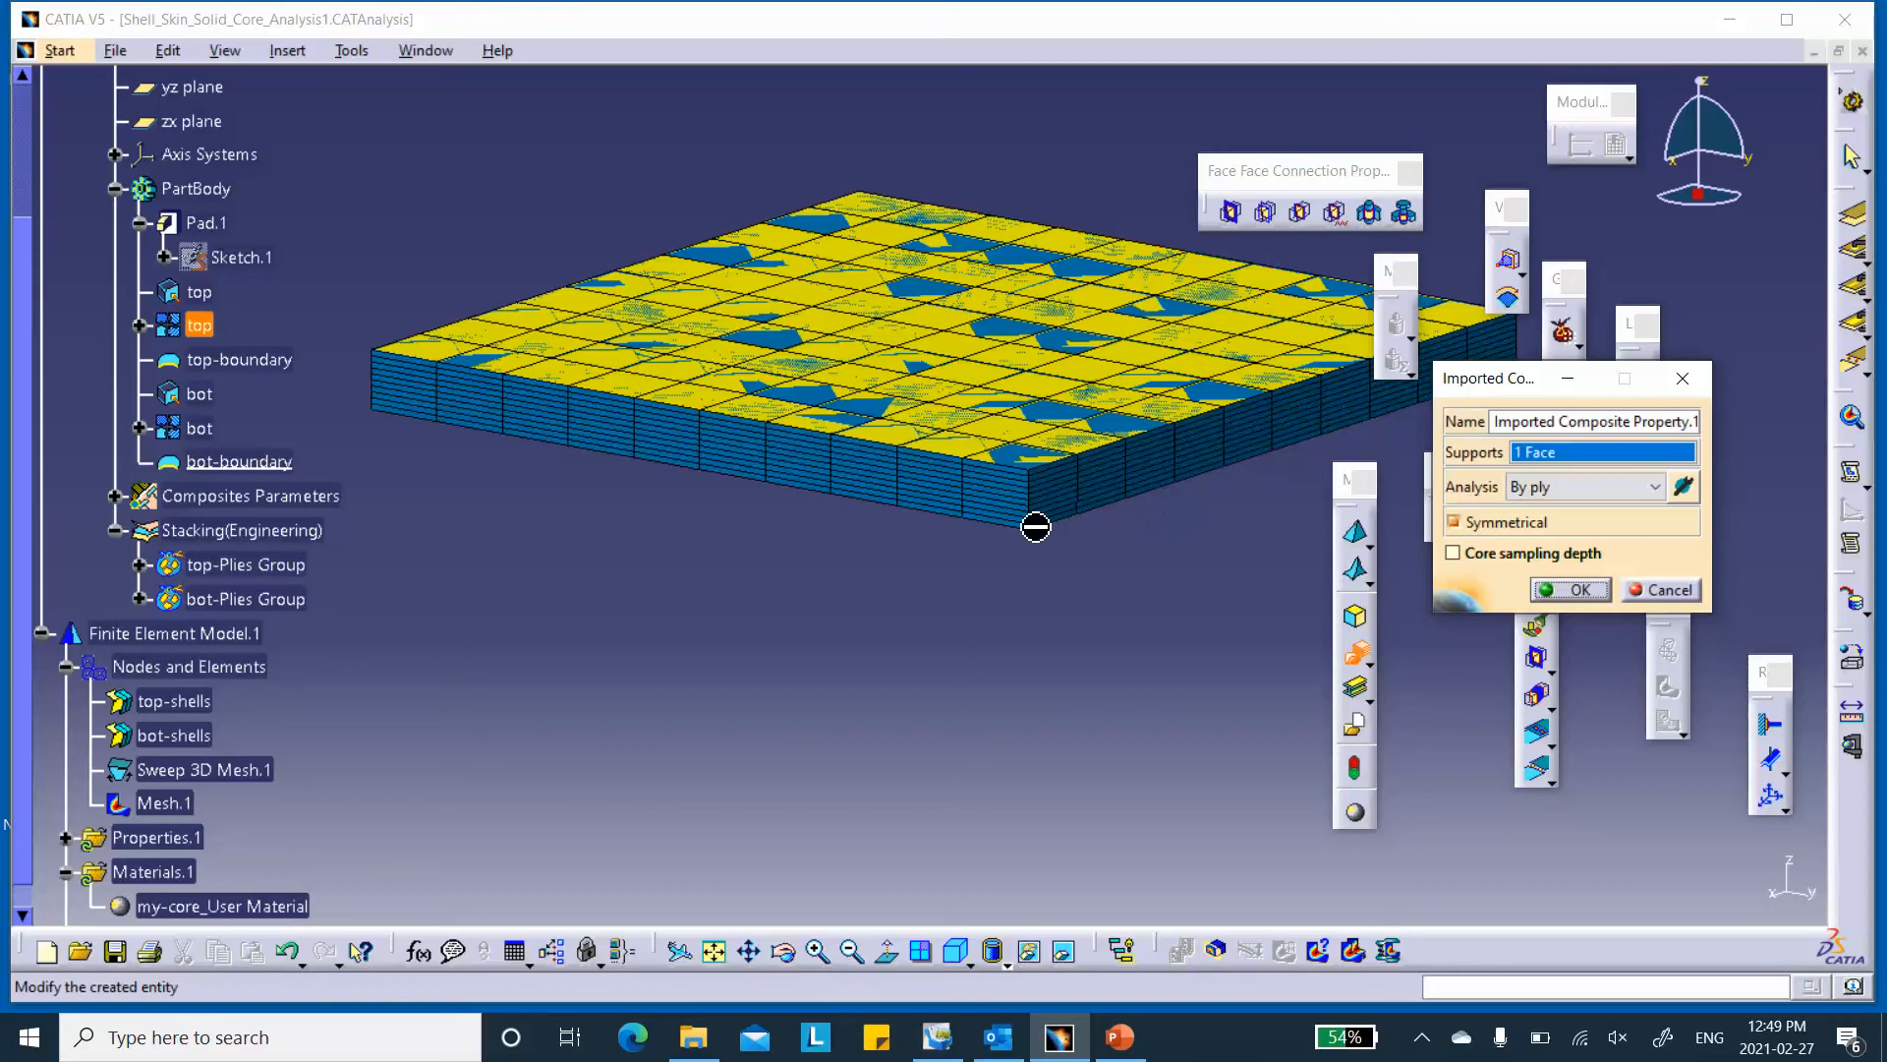
left_click(1454, 522)
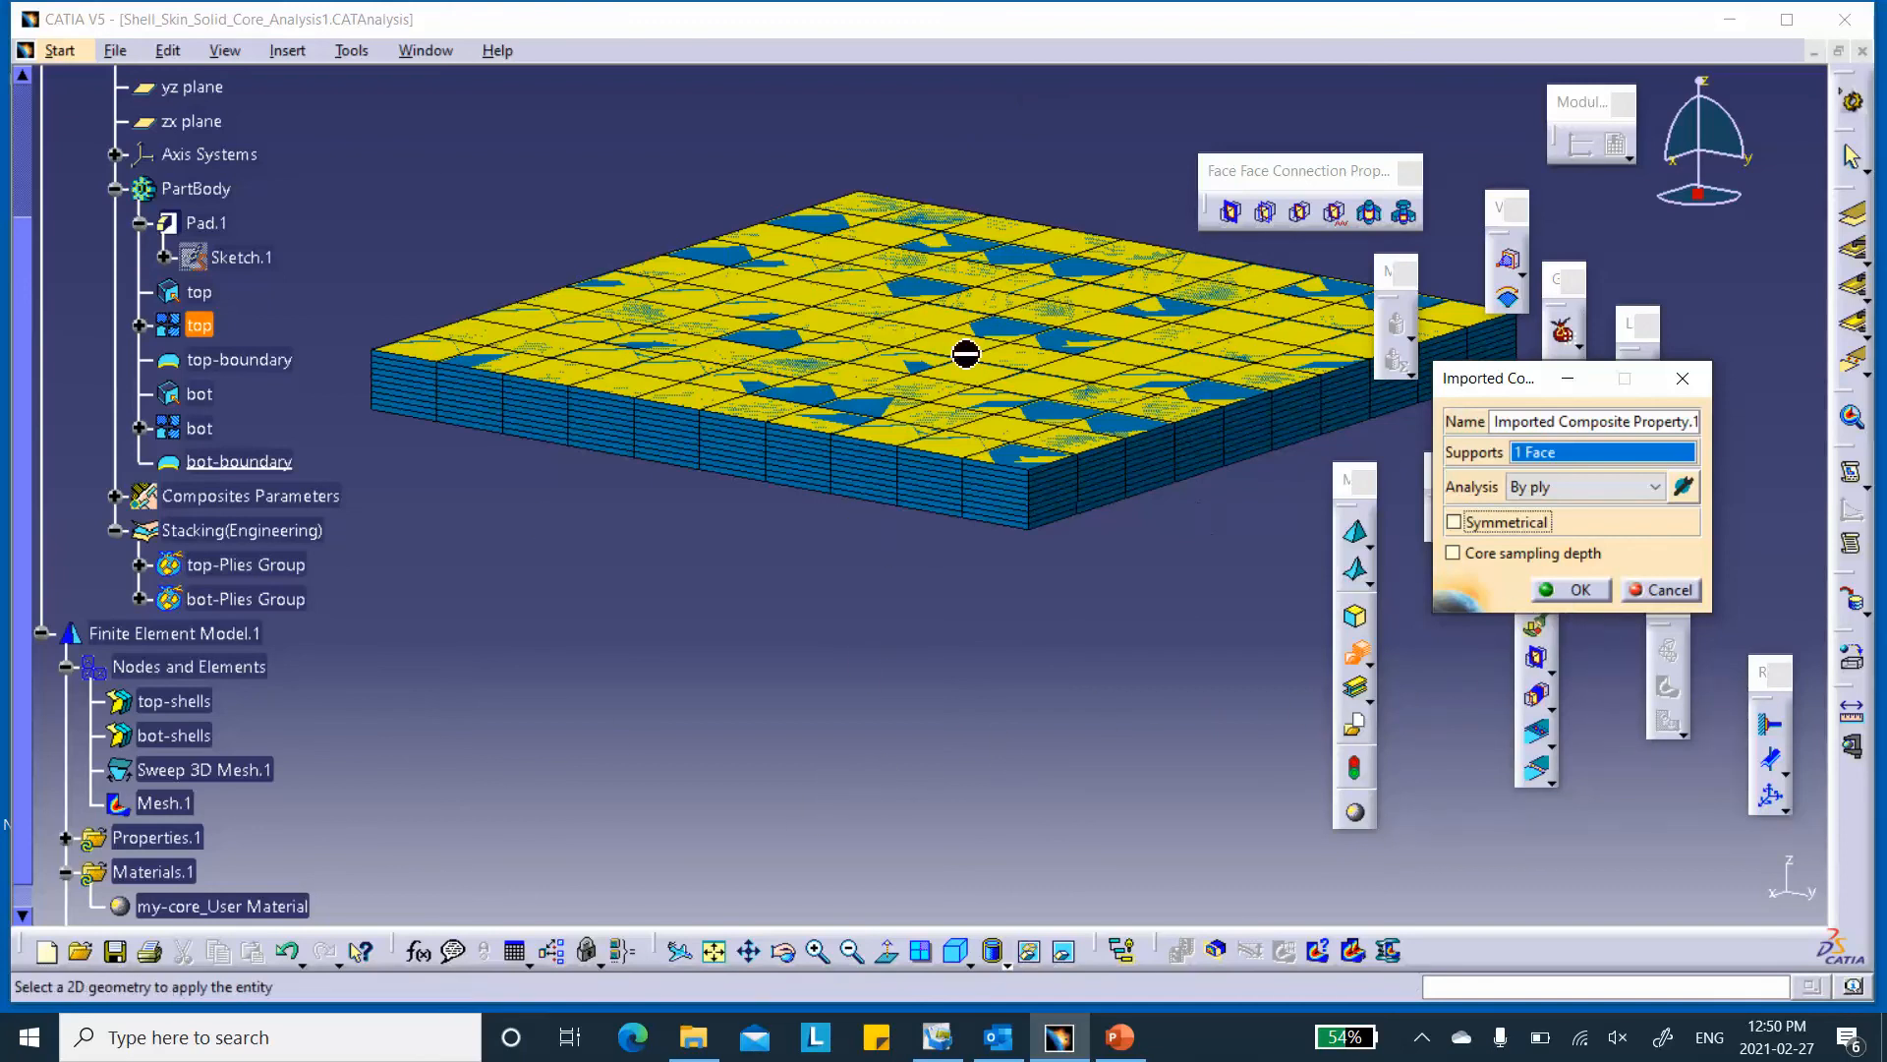
left_click(1580, 590)
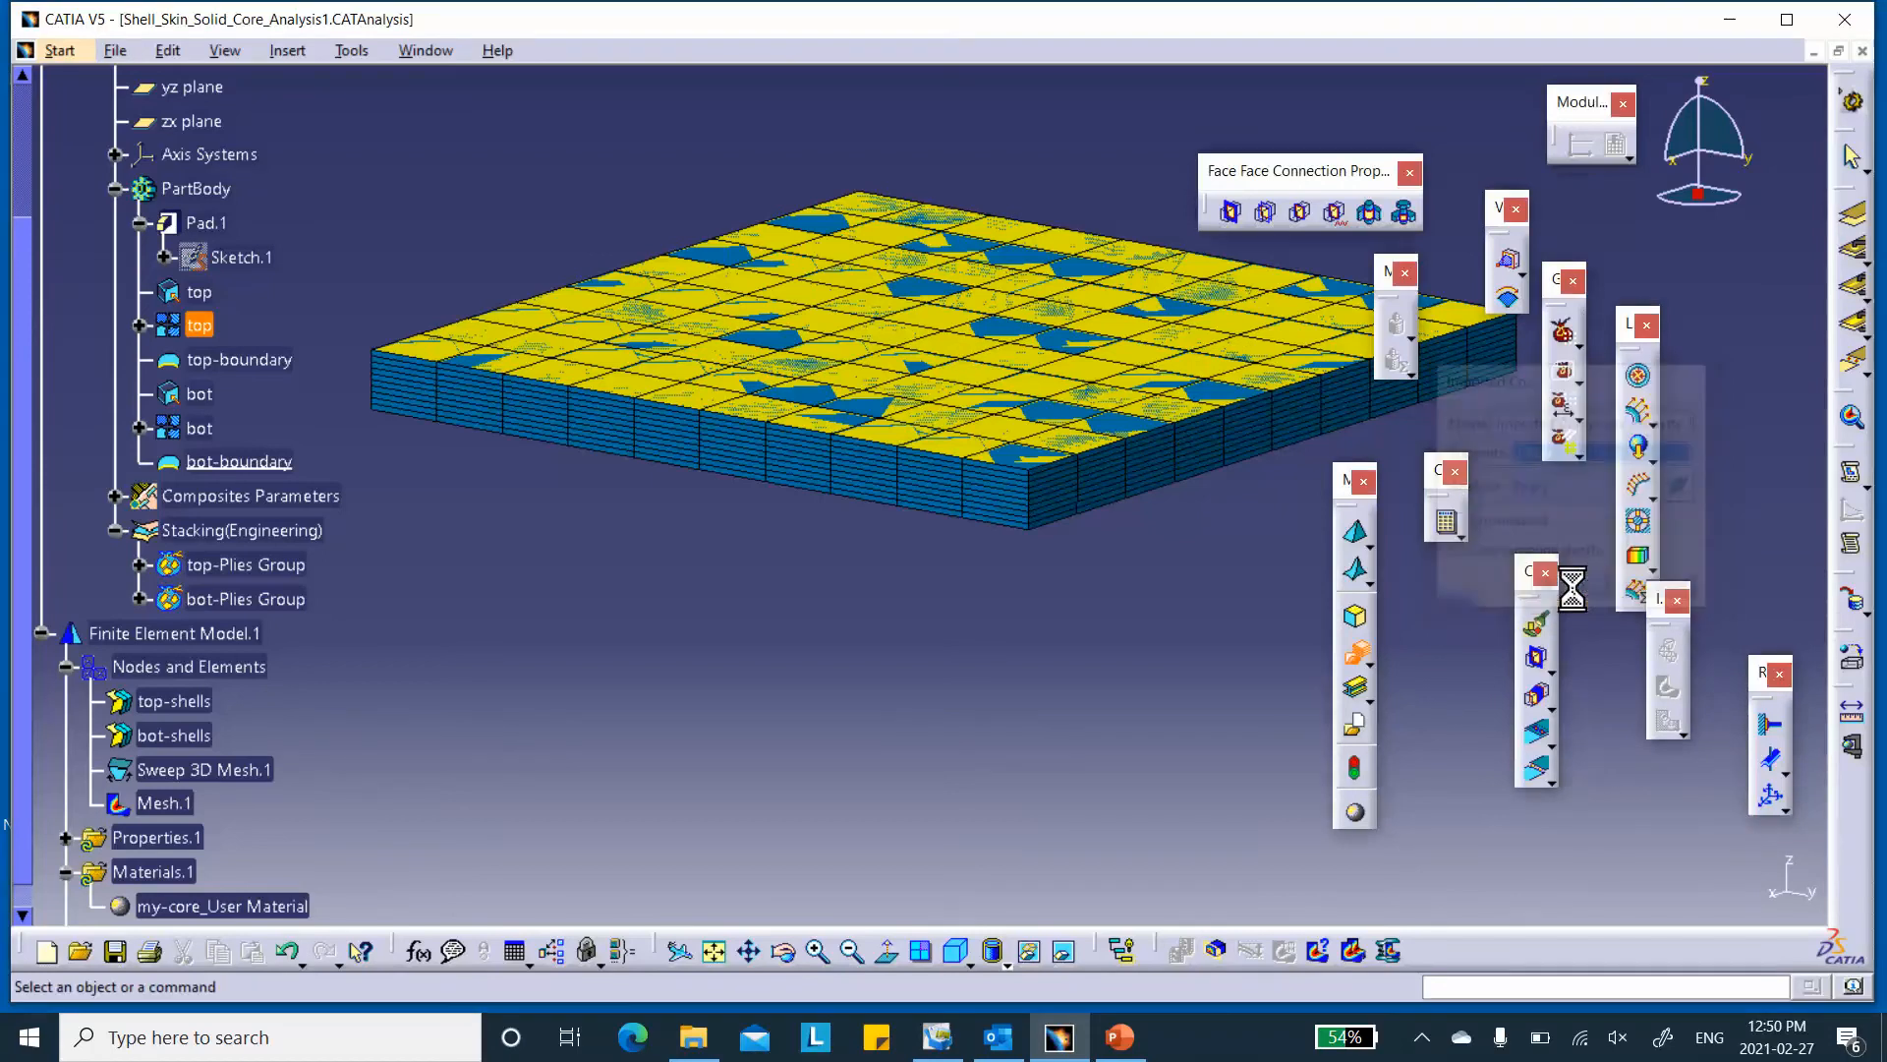
- Create an imported composite property on the second bot surface in PartBody, filtered to bot-Plies Group with Symmetrical disabled
left_click(1359, 660)
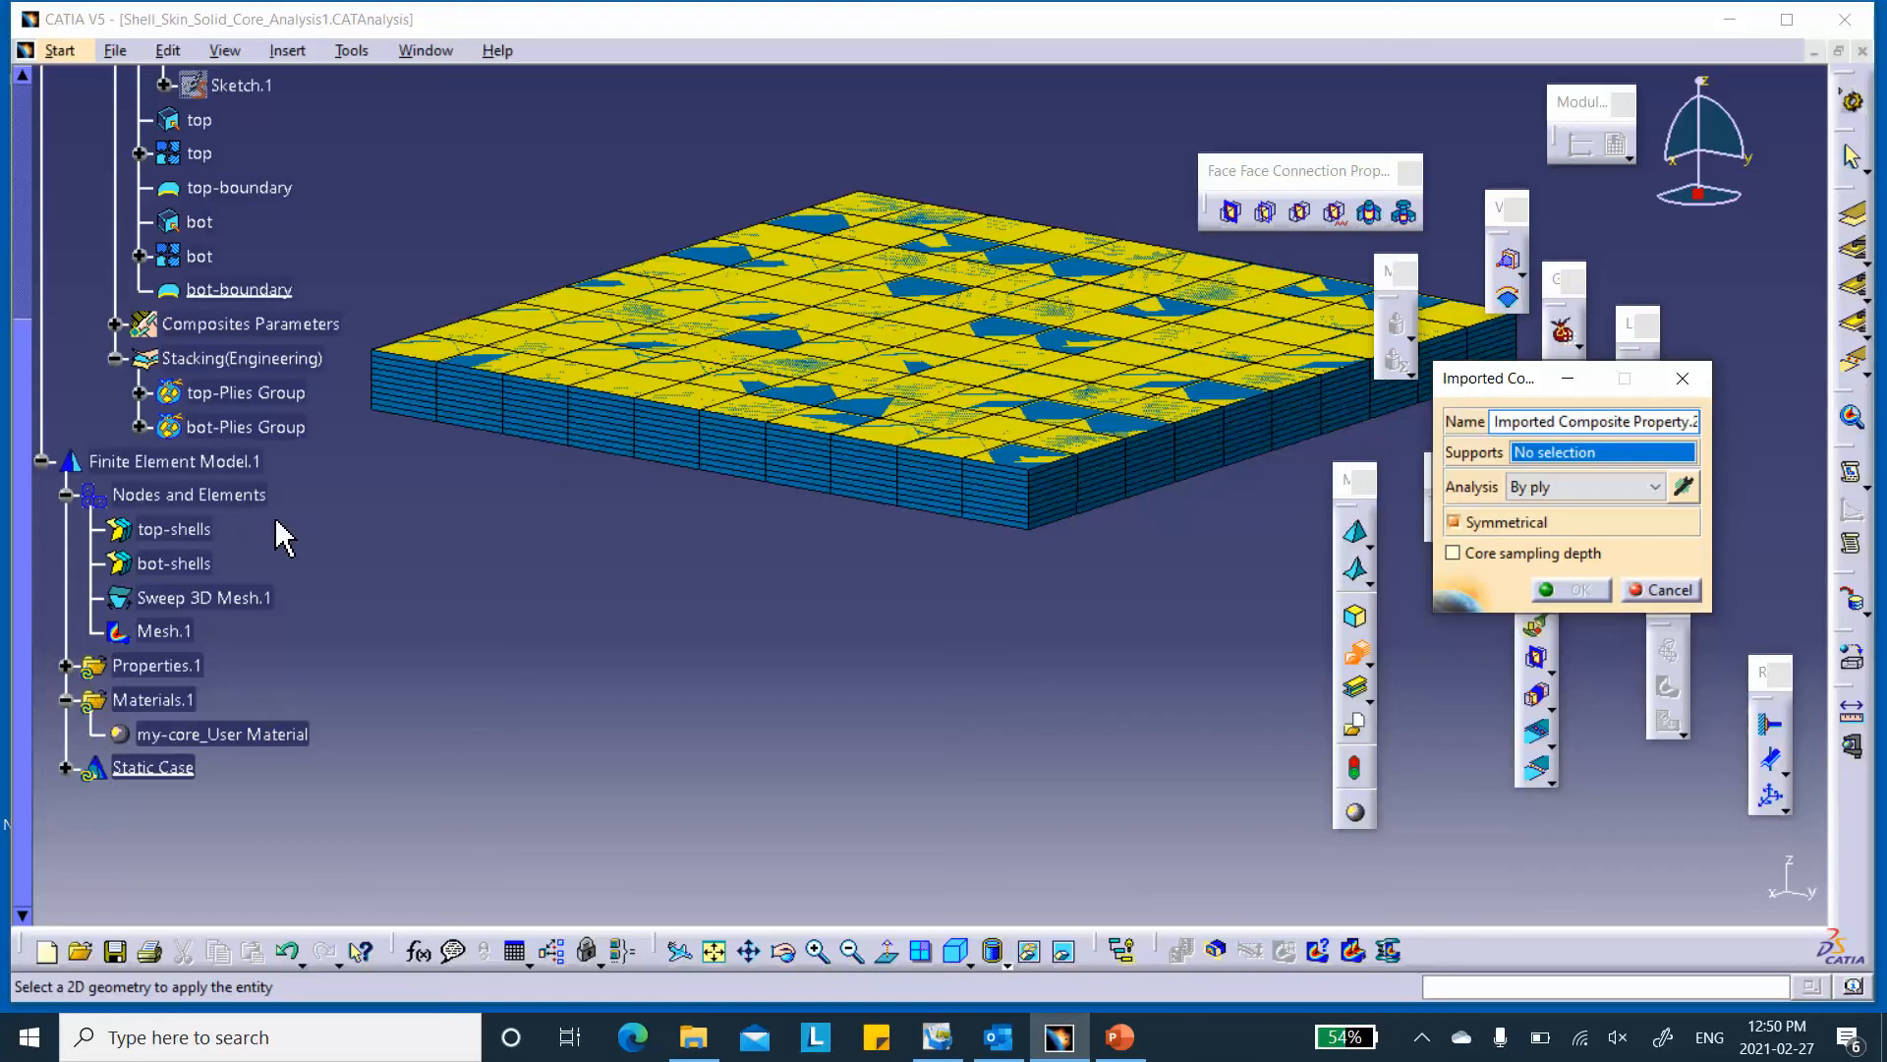
scroll(280, 491, "up", 1)
left_click(199, 342)
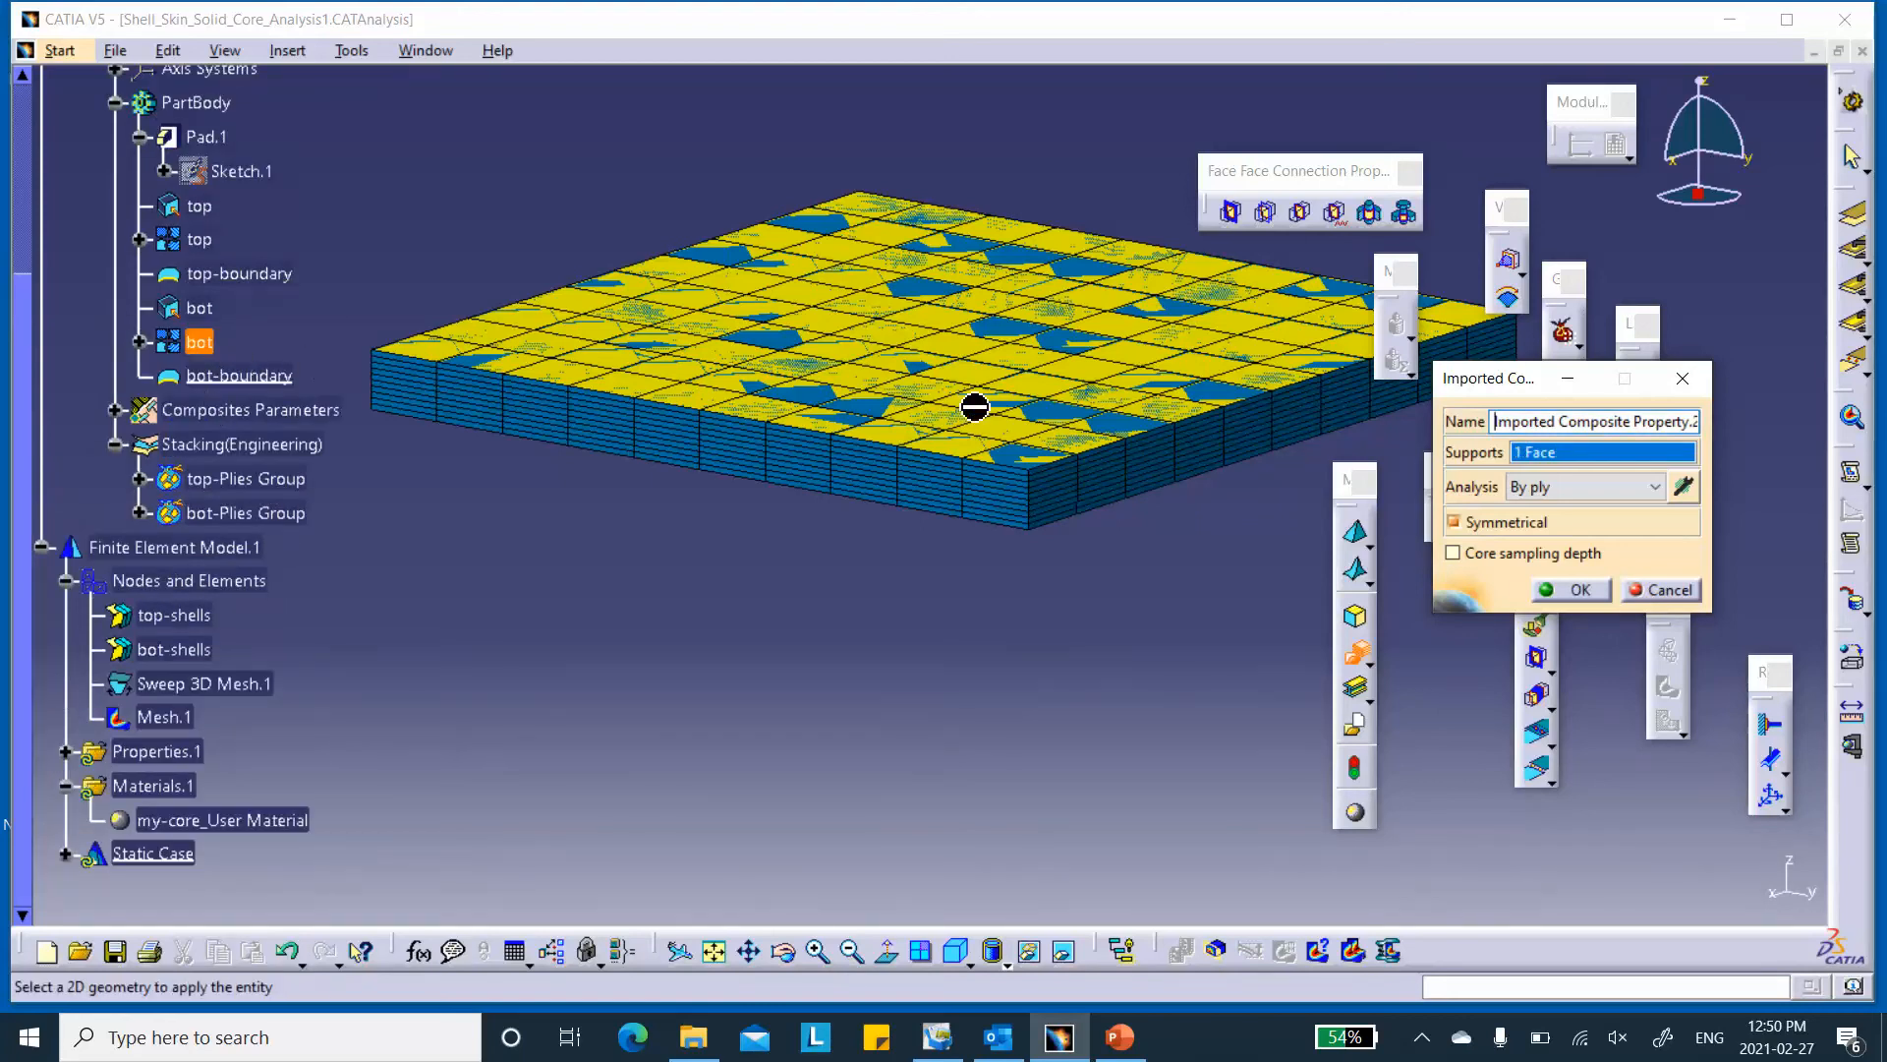
left_click(1684, 487)
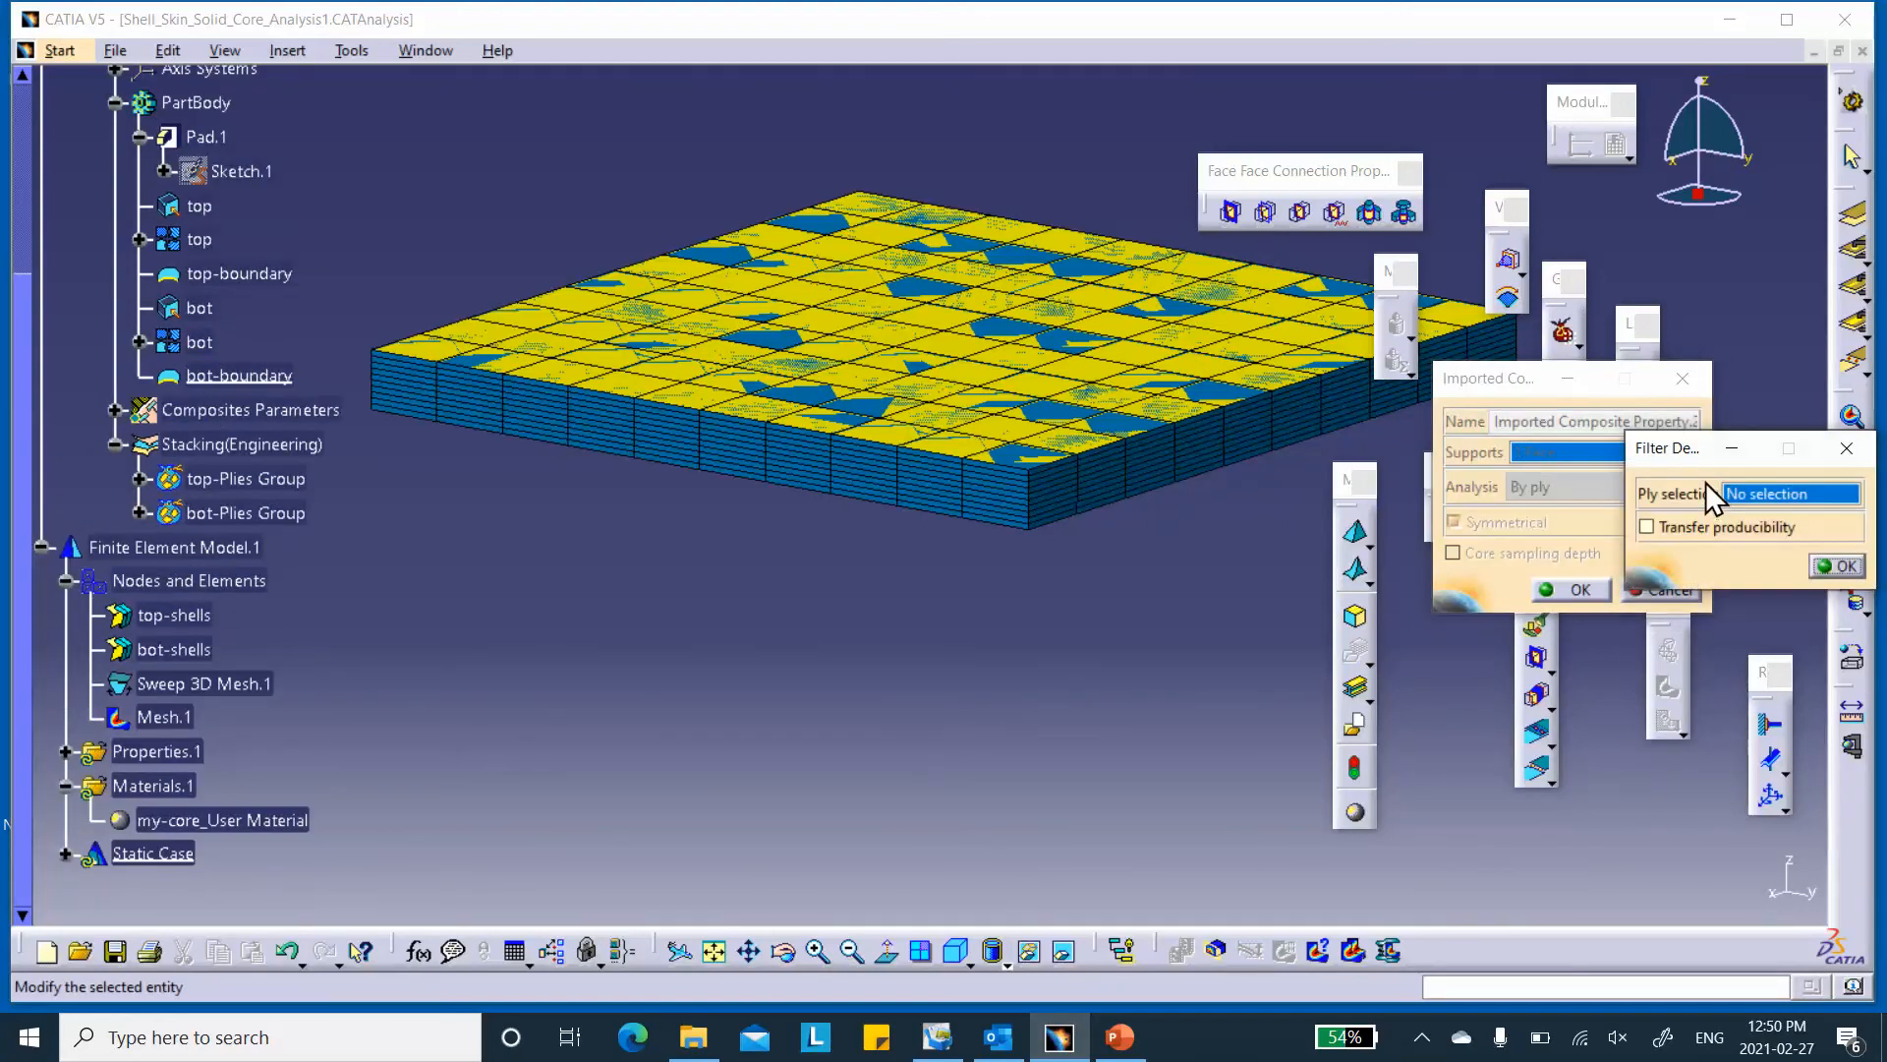
left_click(254, 514)
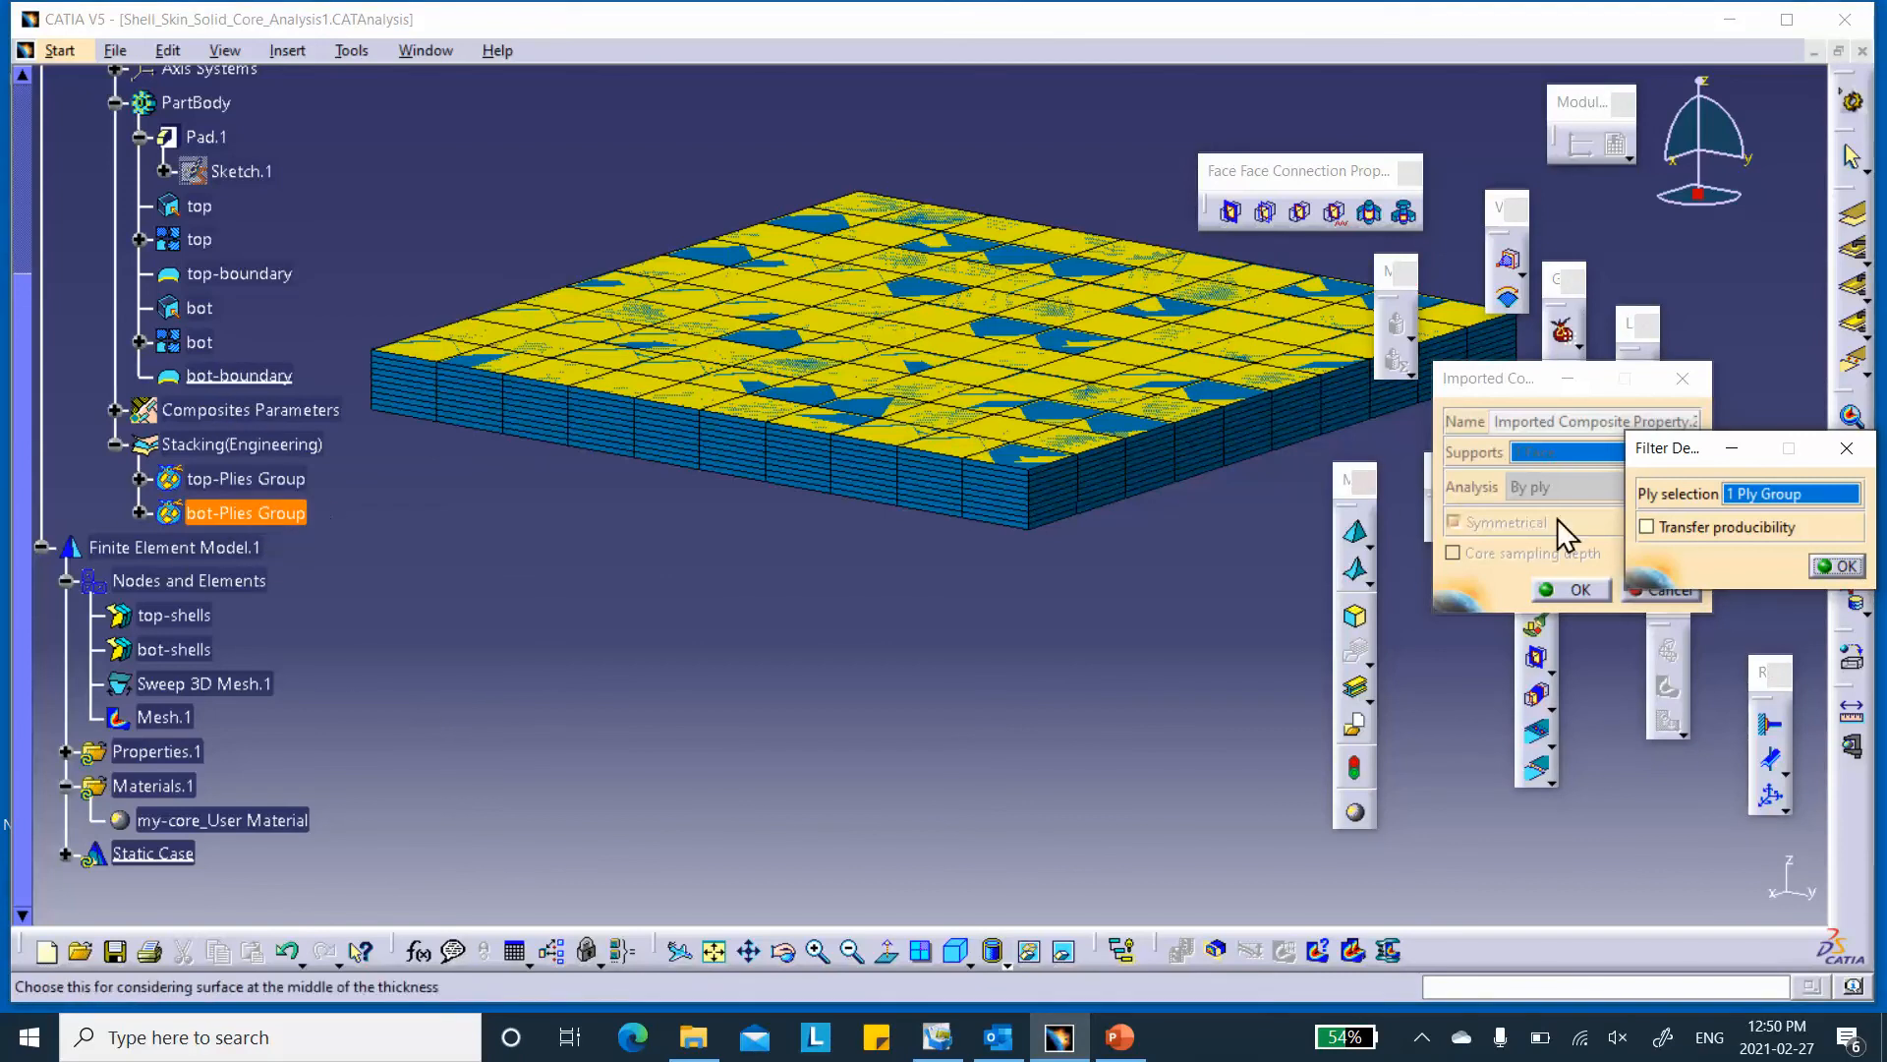
left_click(1836, 567)
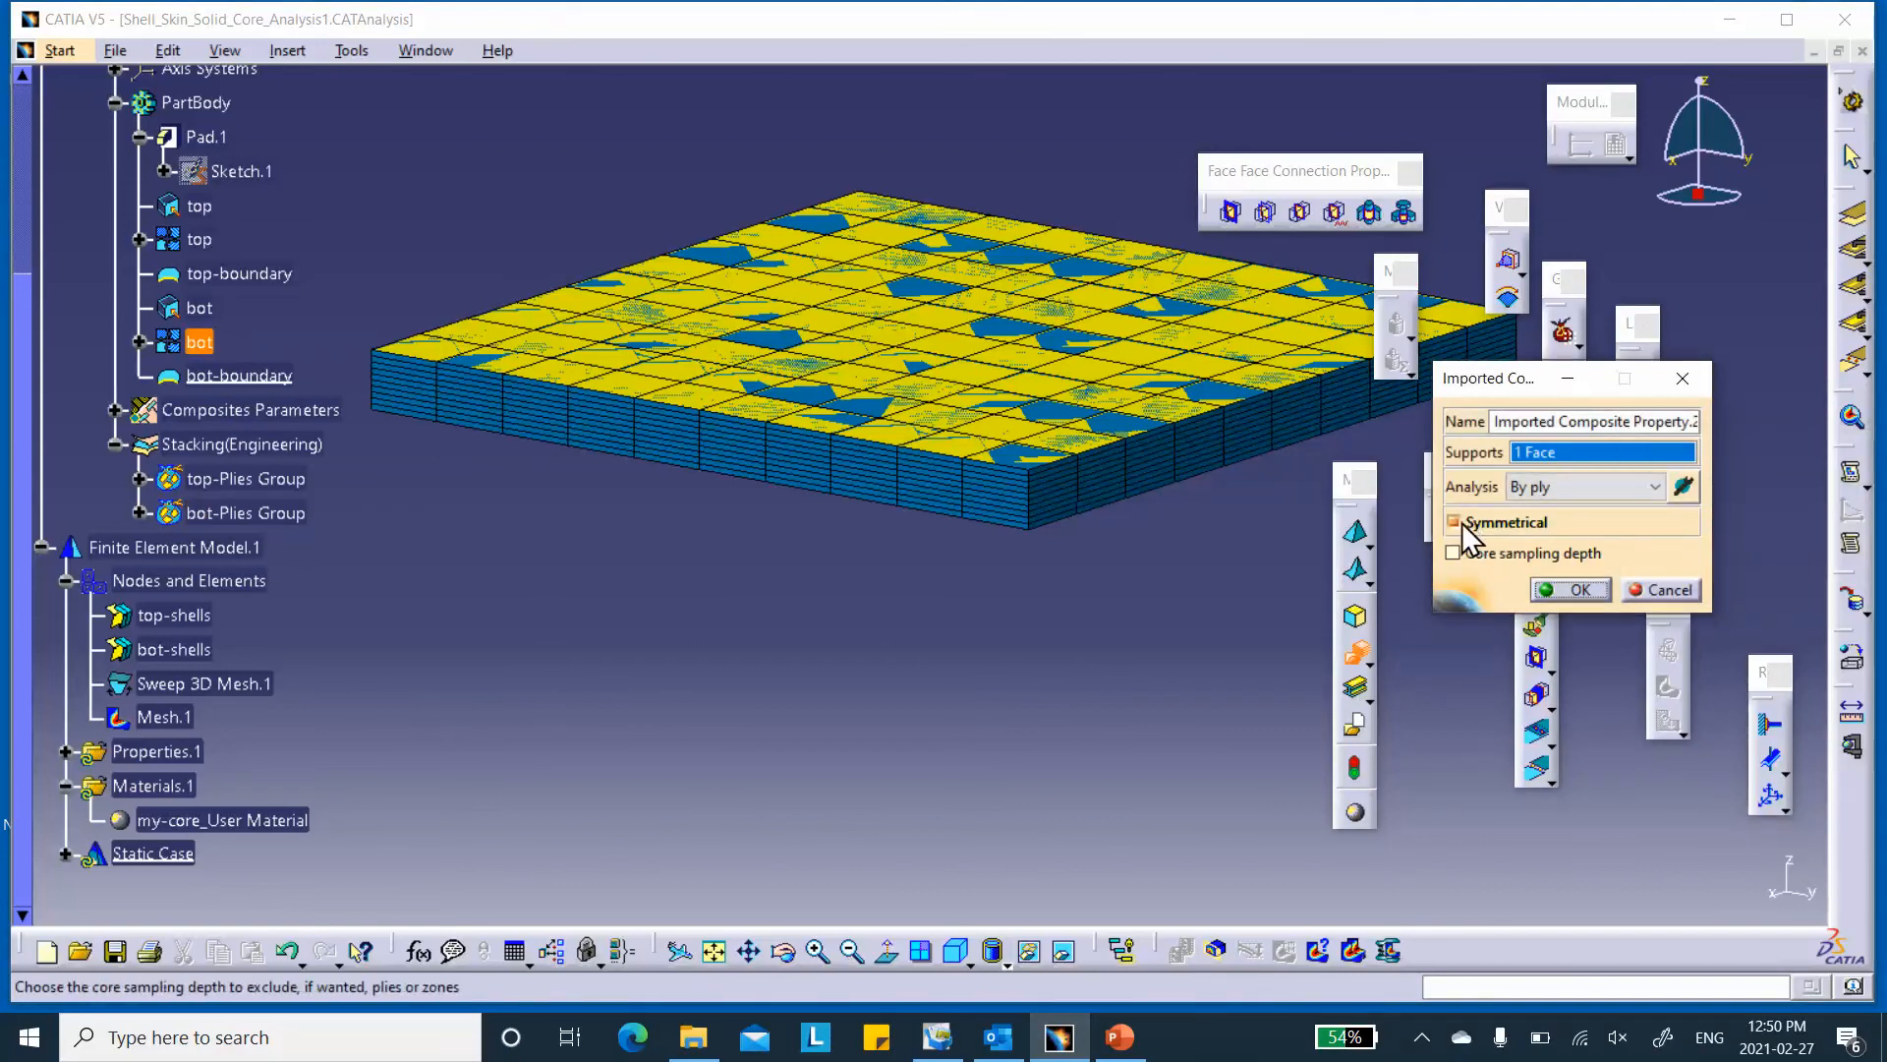
left_click(1463, 524)
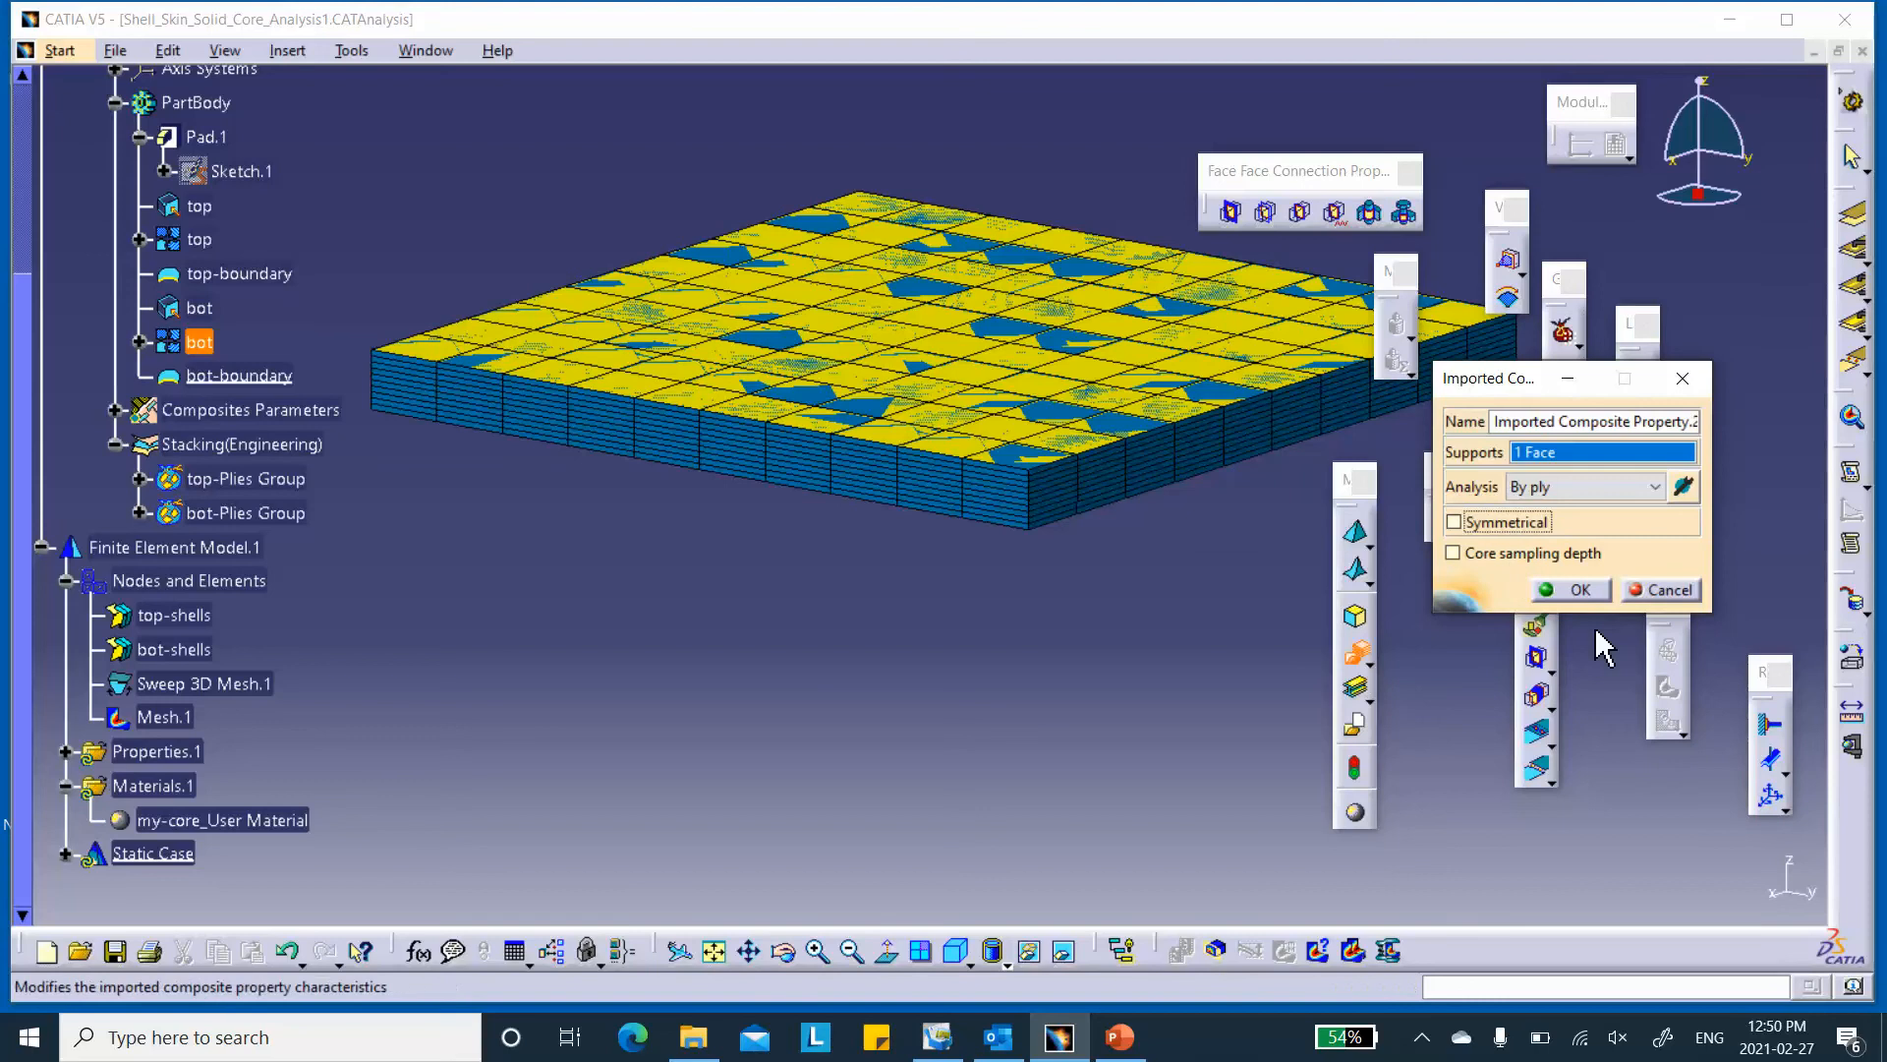
left_click(1572, 590)
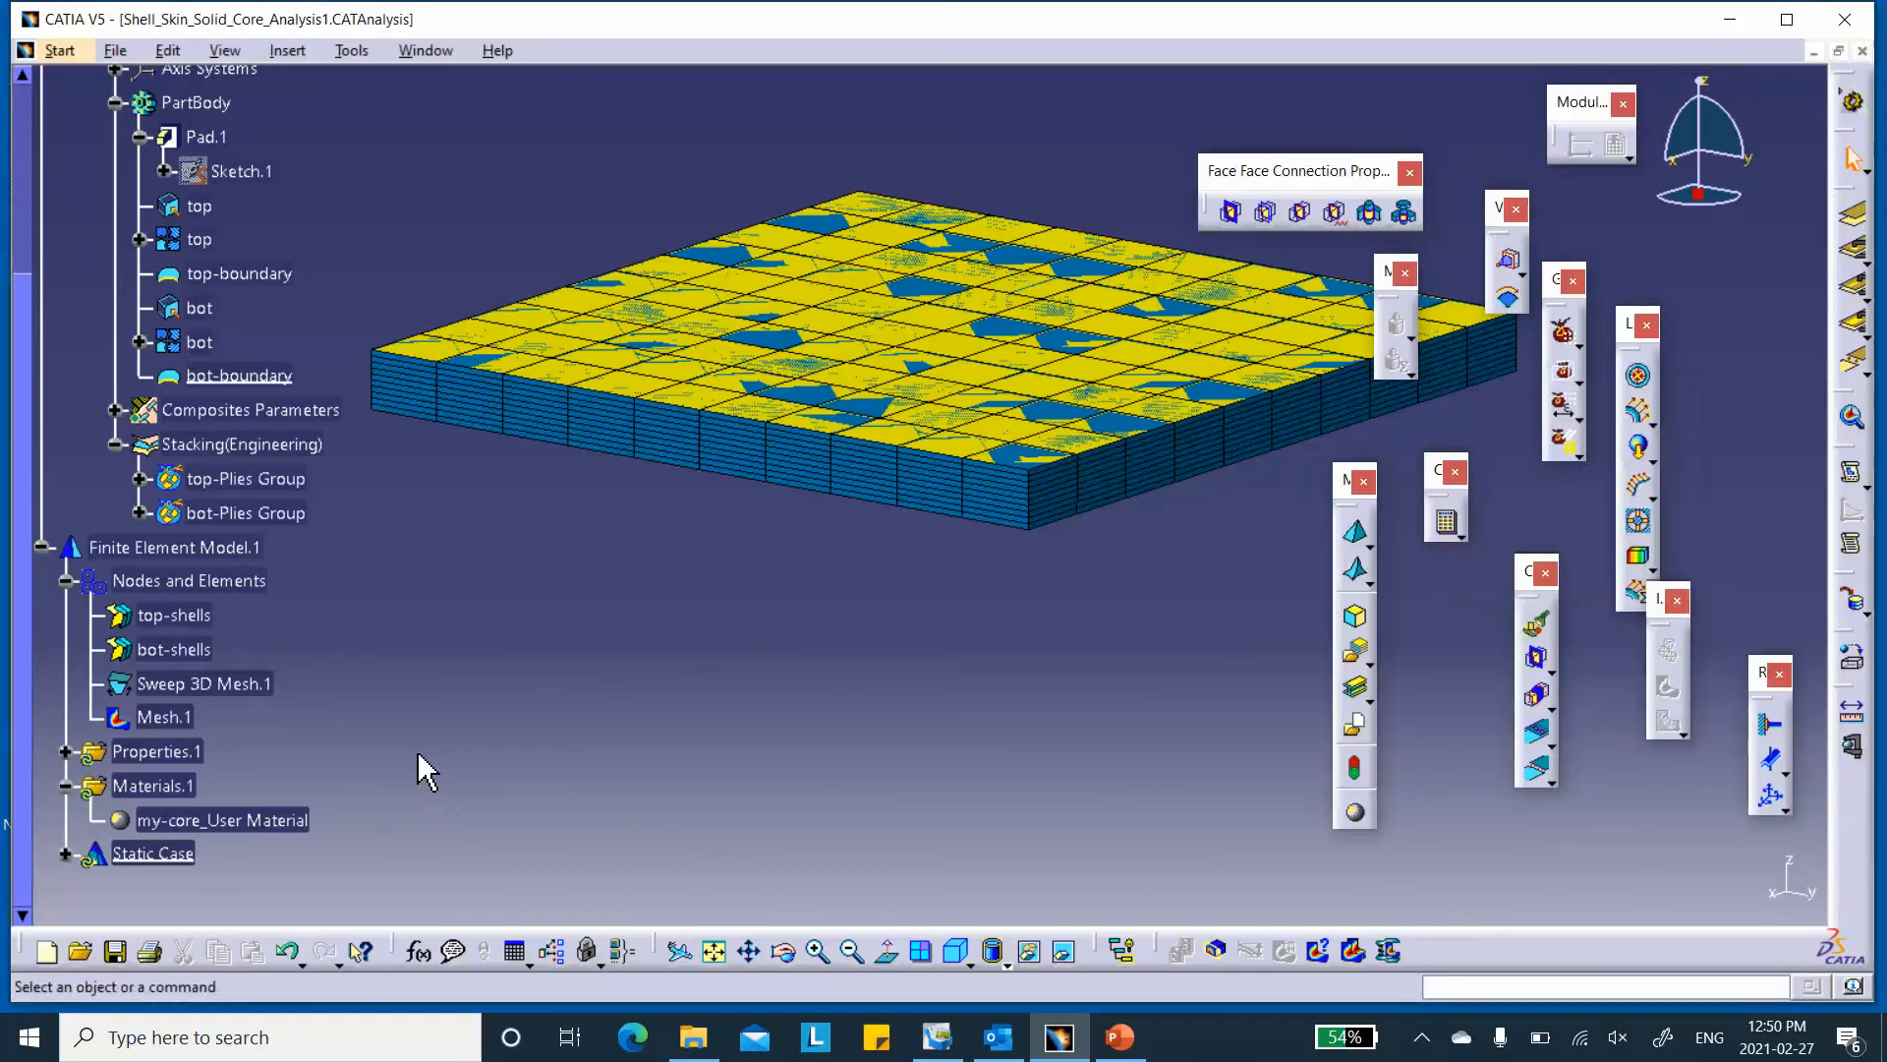
- Rename Imported Composite Property.1 under Properties.1 as top_Imported Composite Property
scroll(403, 782, "down", 1)
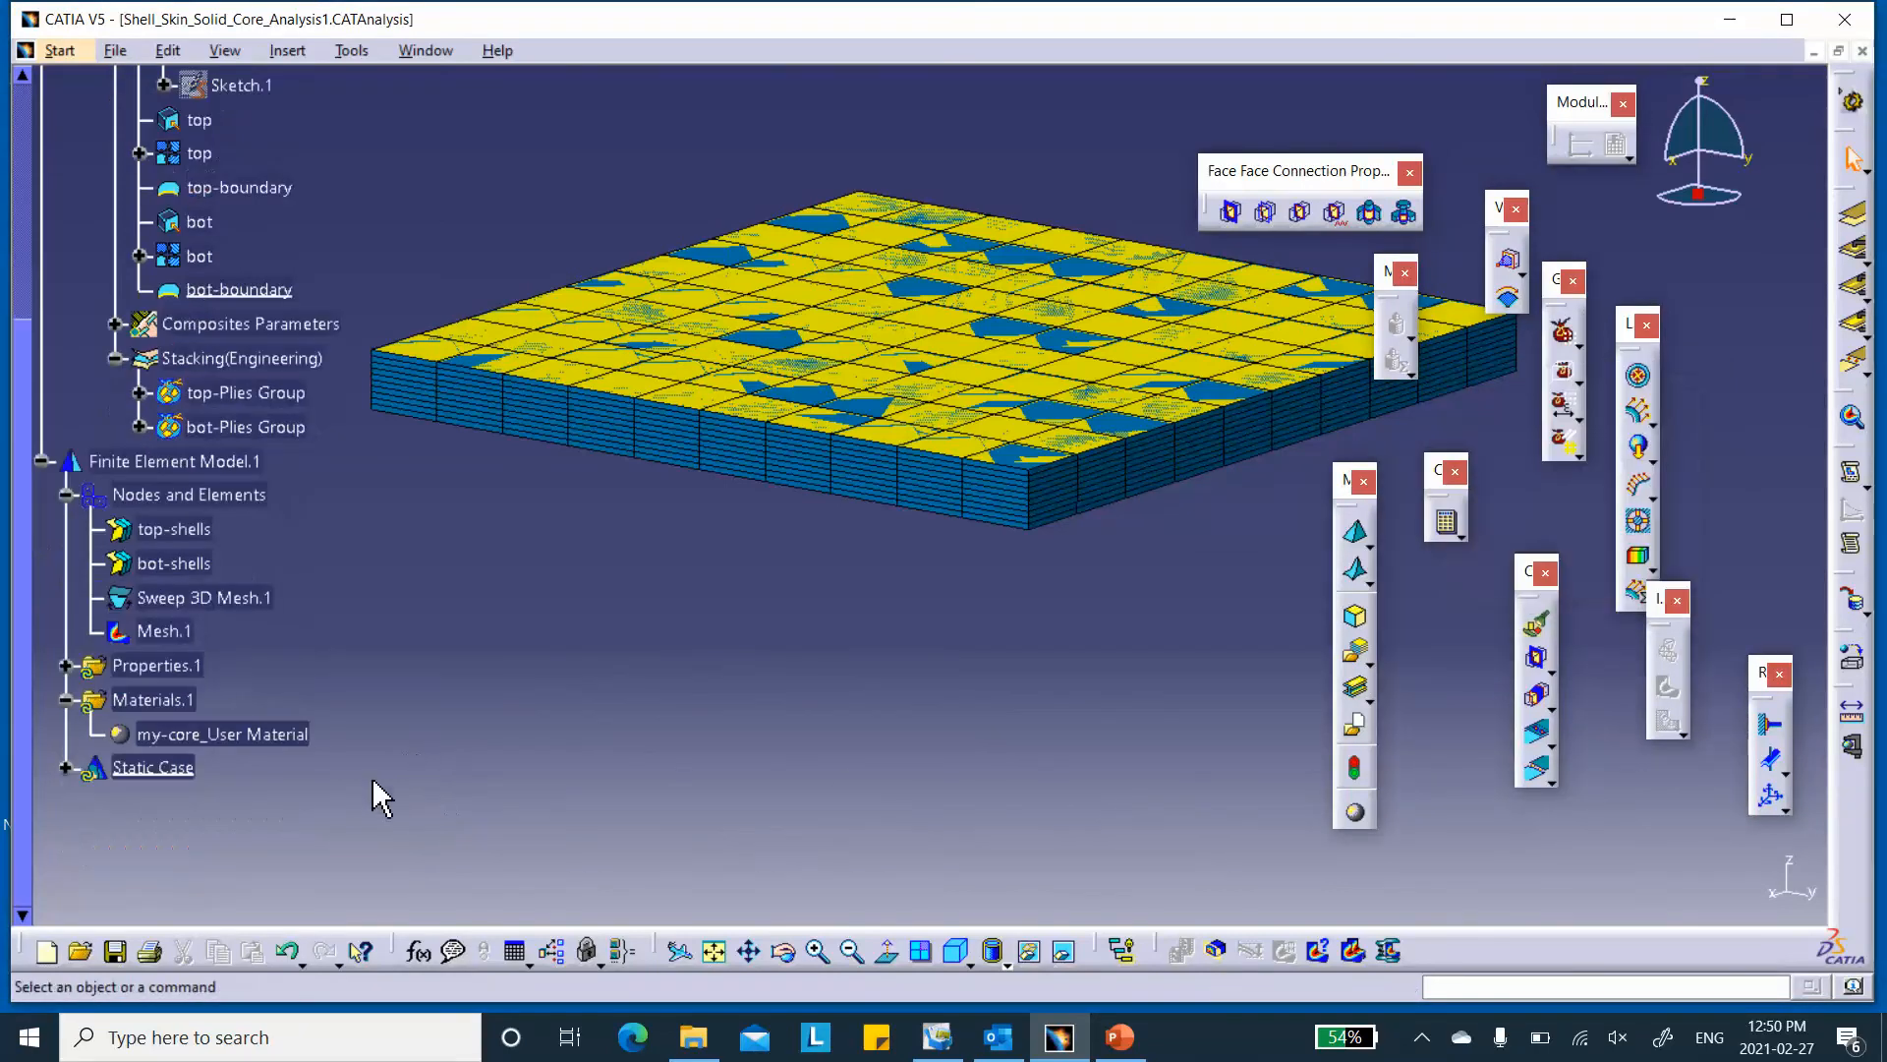
left_click(65, 665)
right_click(188, 700)
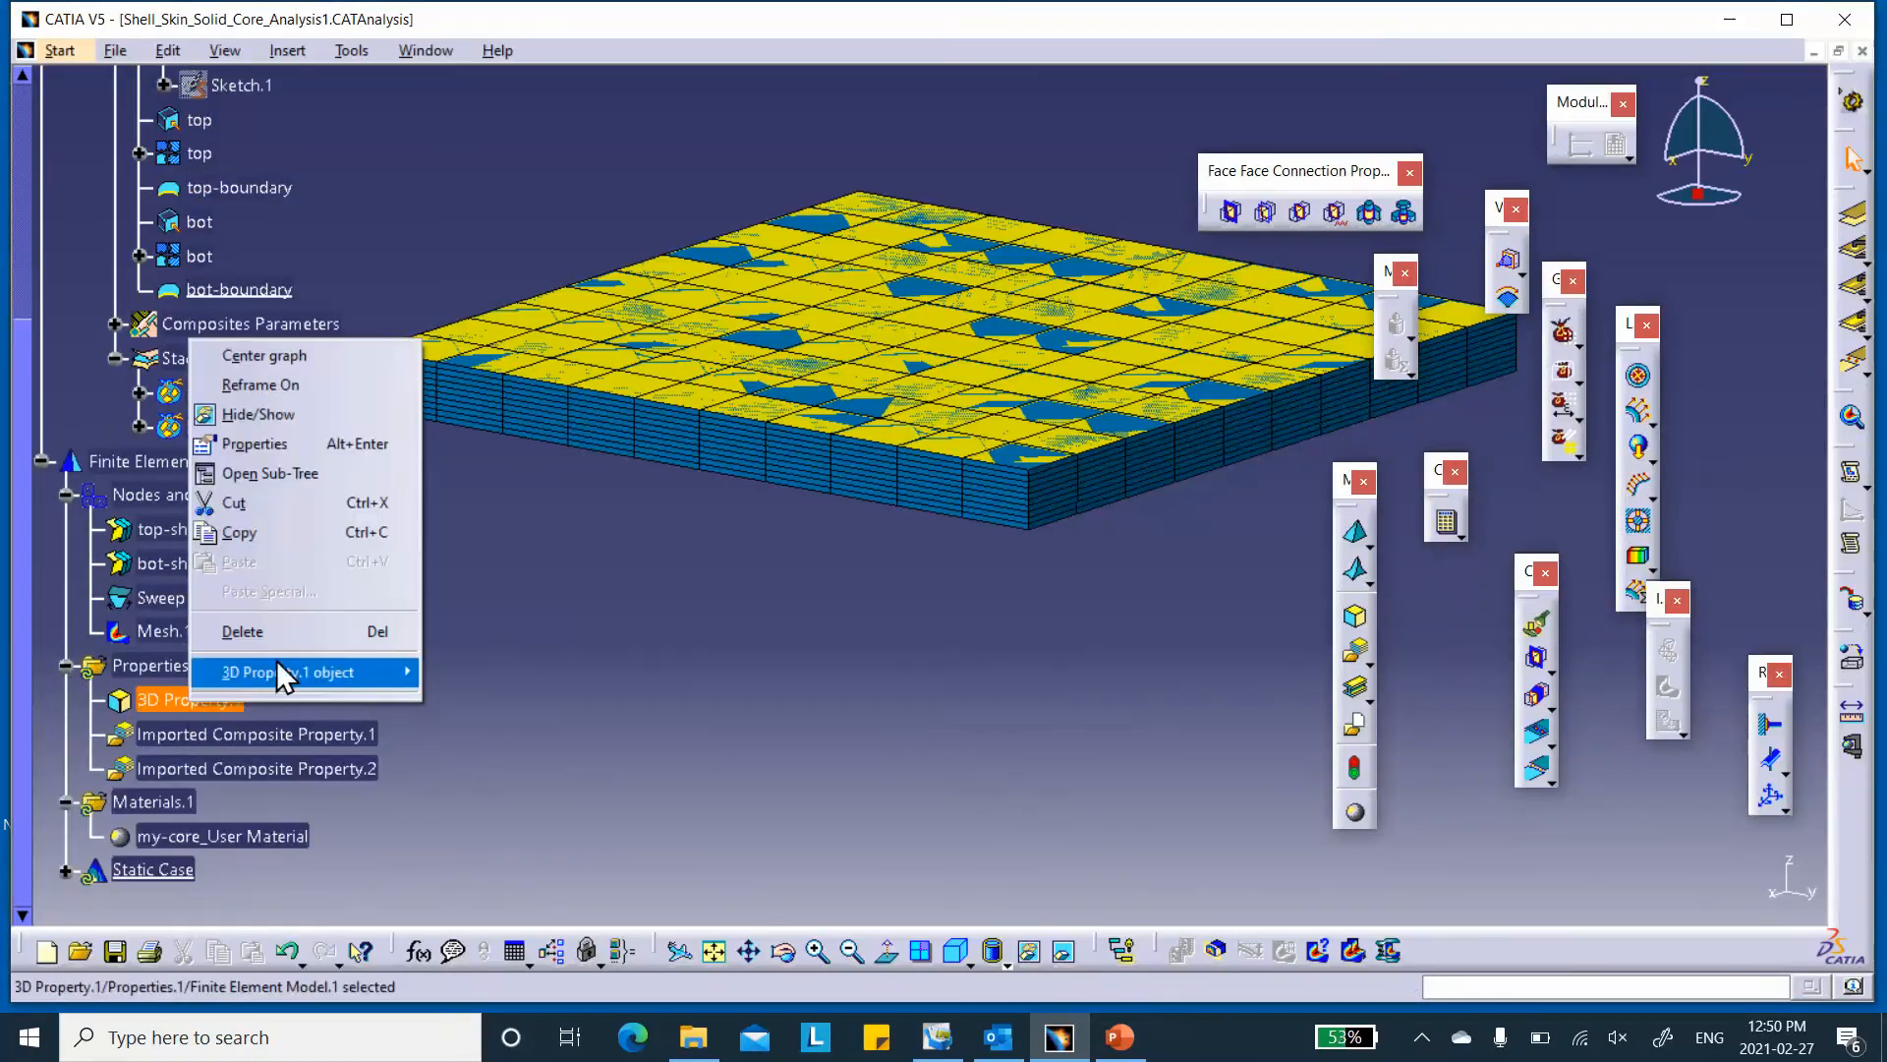
left_click(623, 682)
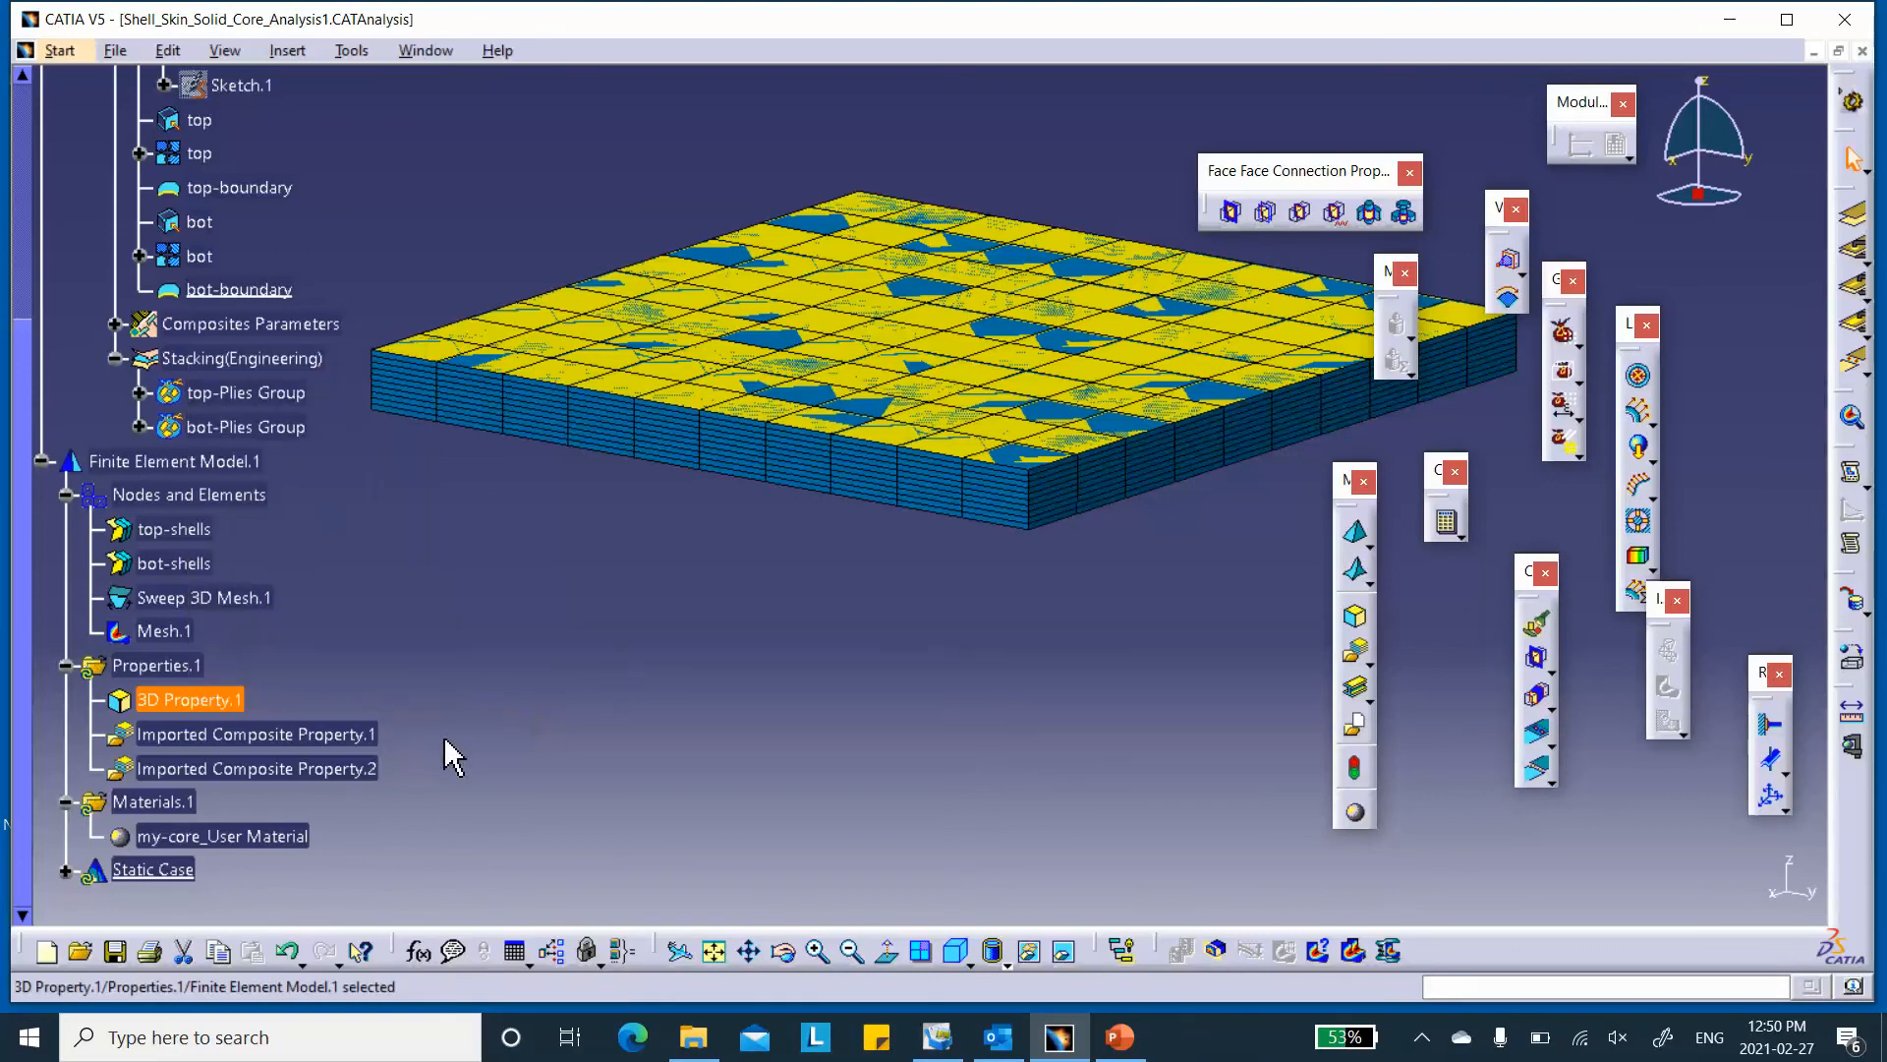
right_click(344, 739)
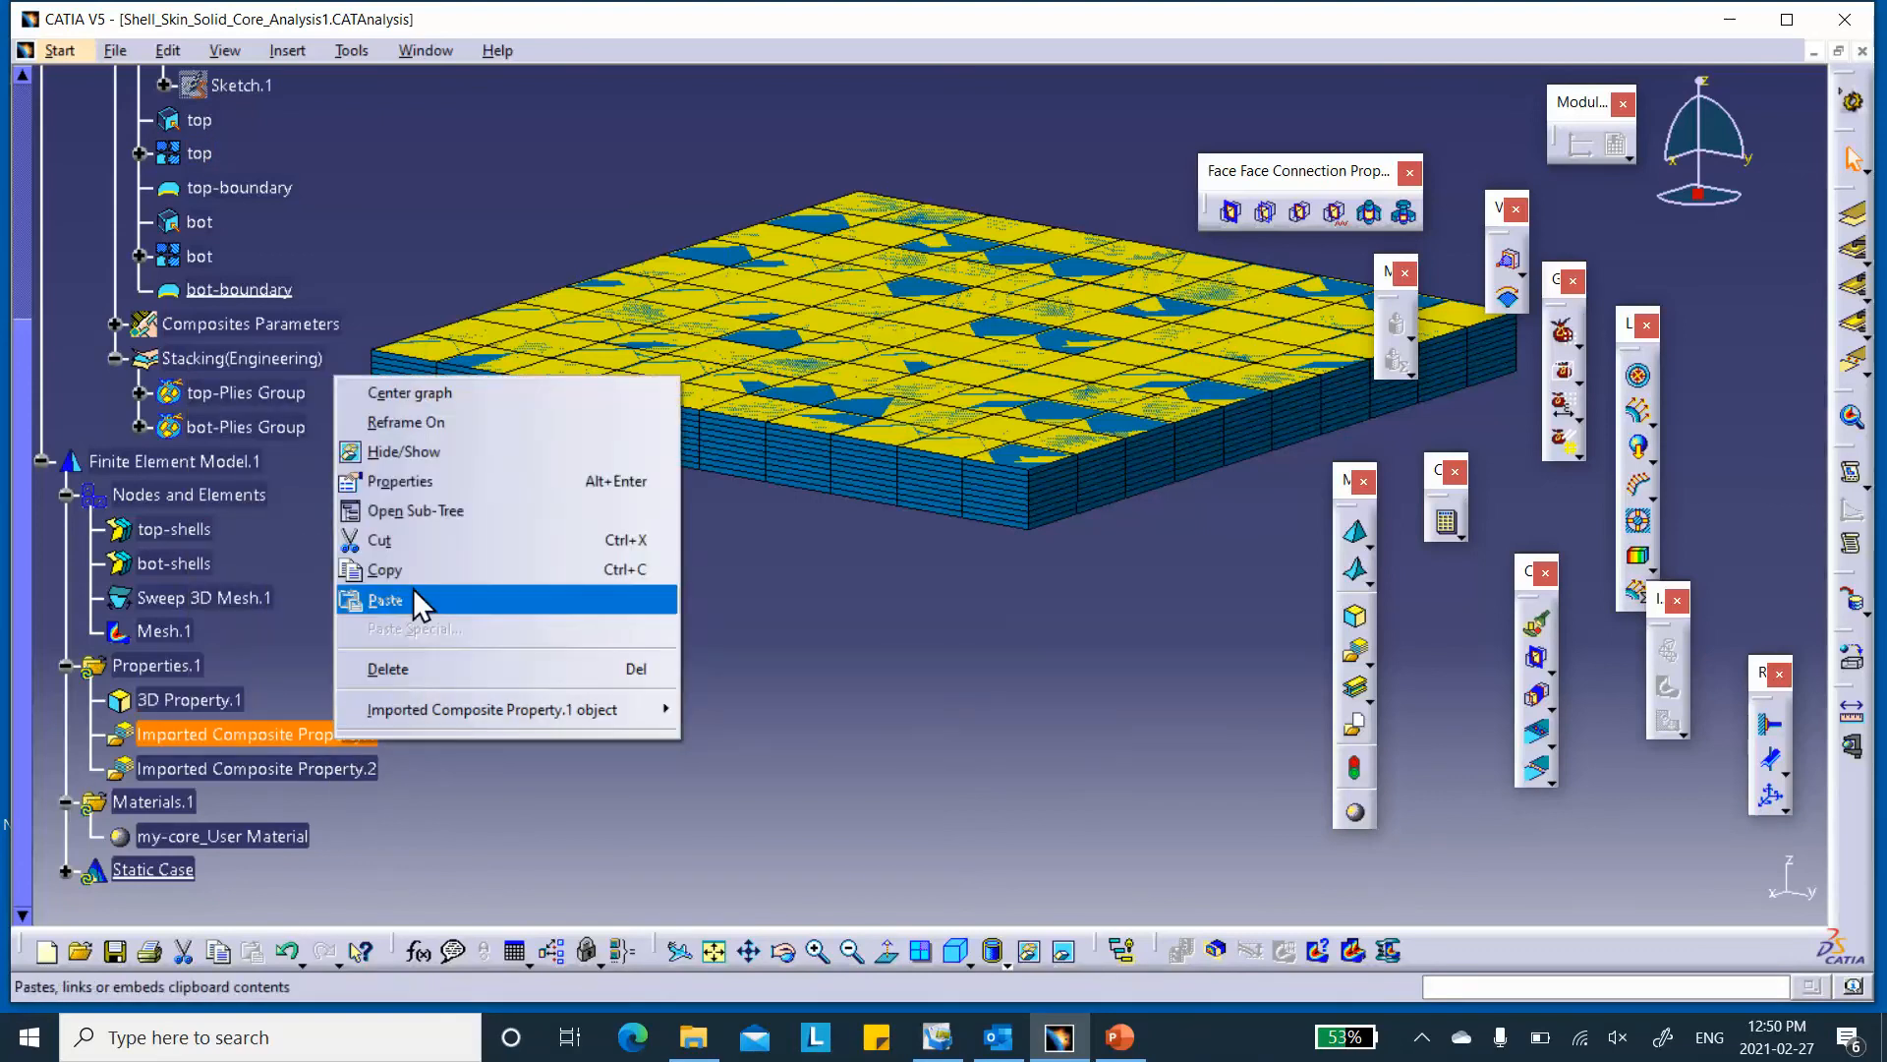
left_click(426, 480)
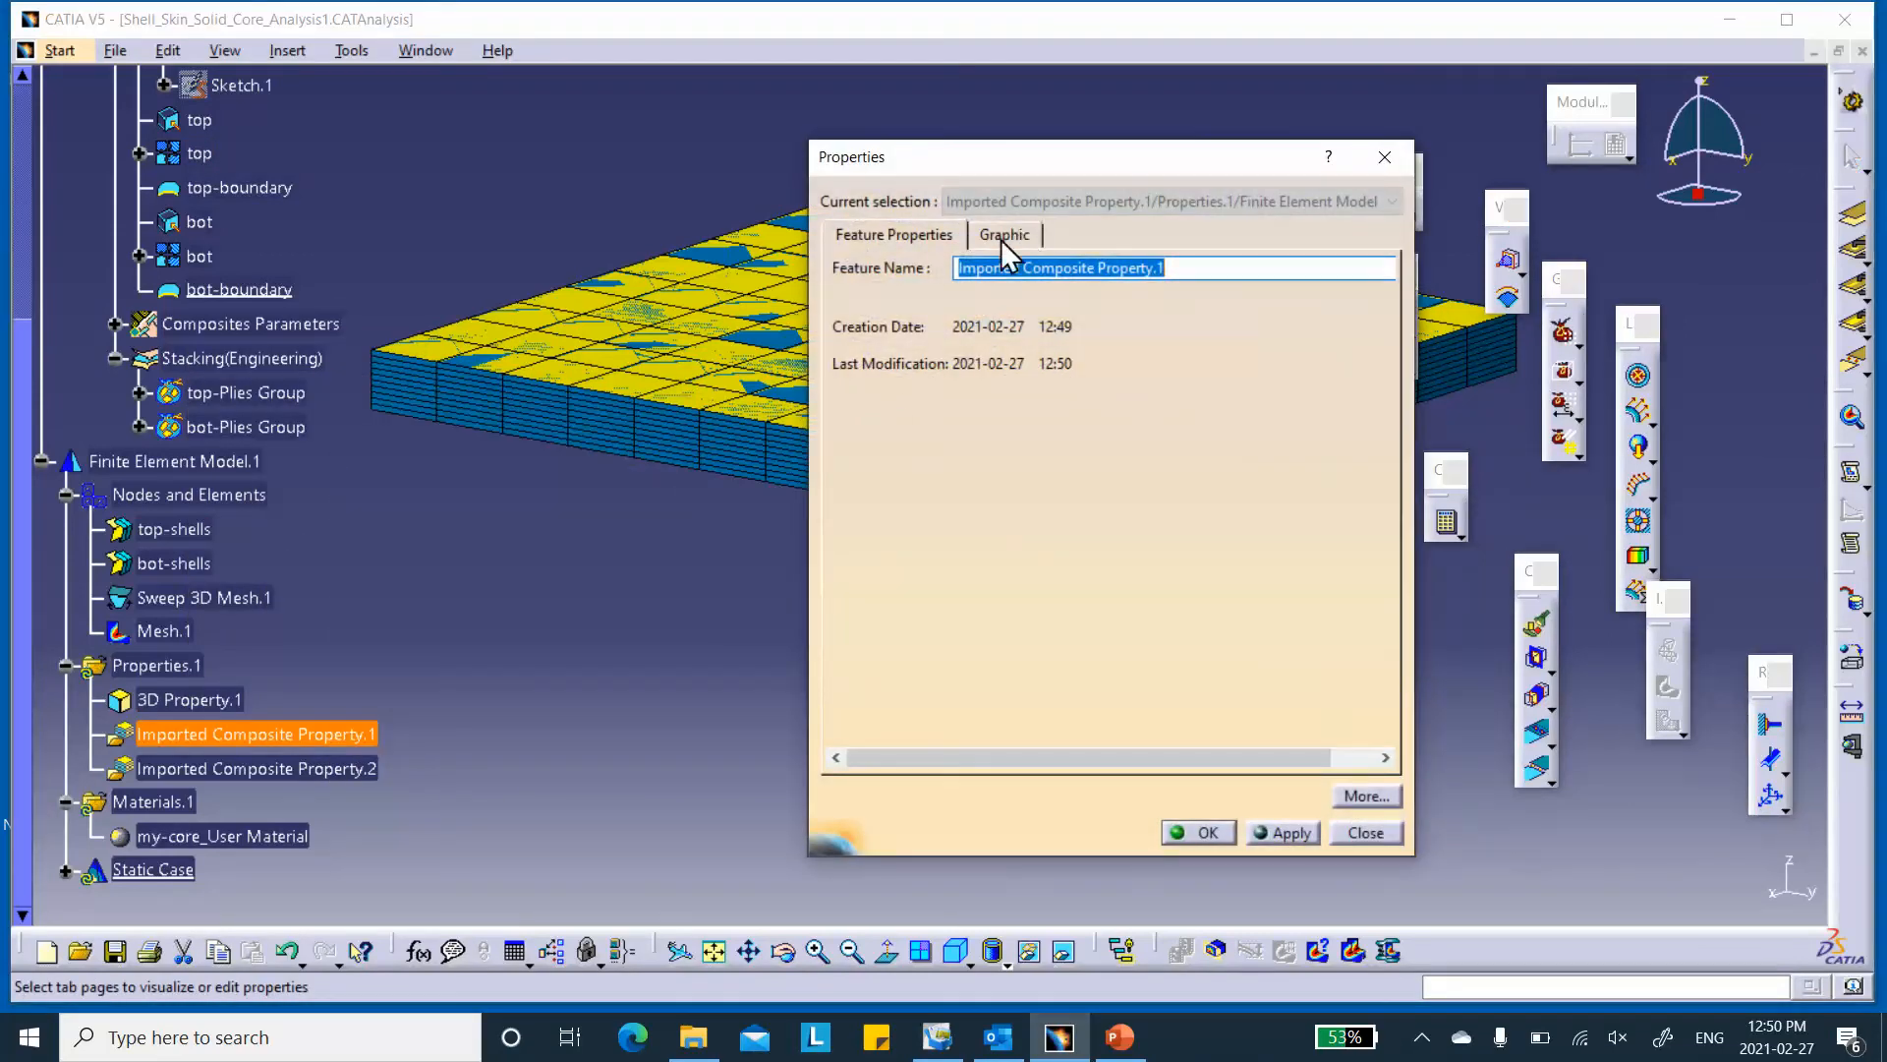
left_click(956, 267)
type("top_")
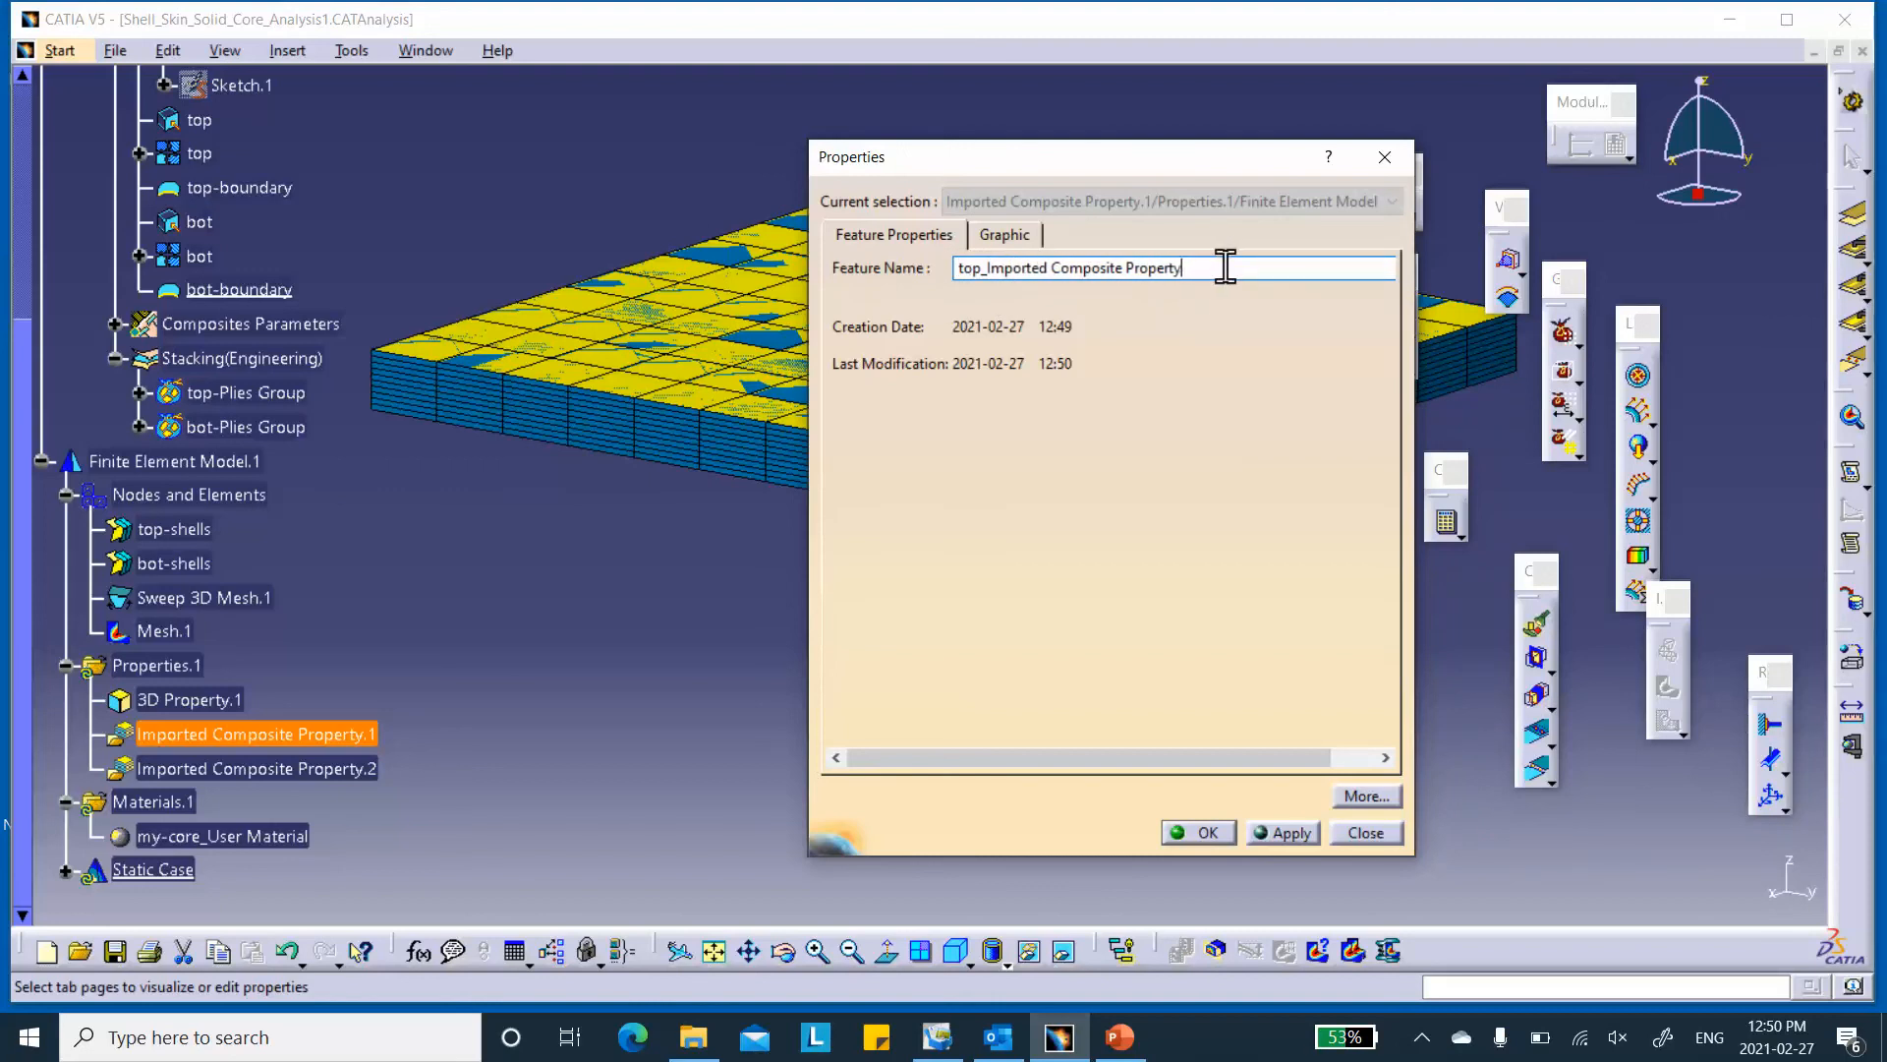
left_click(1198, 833)
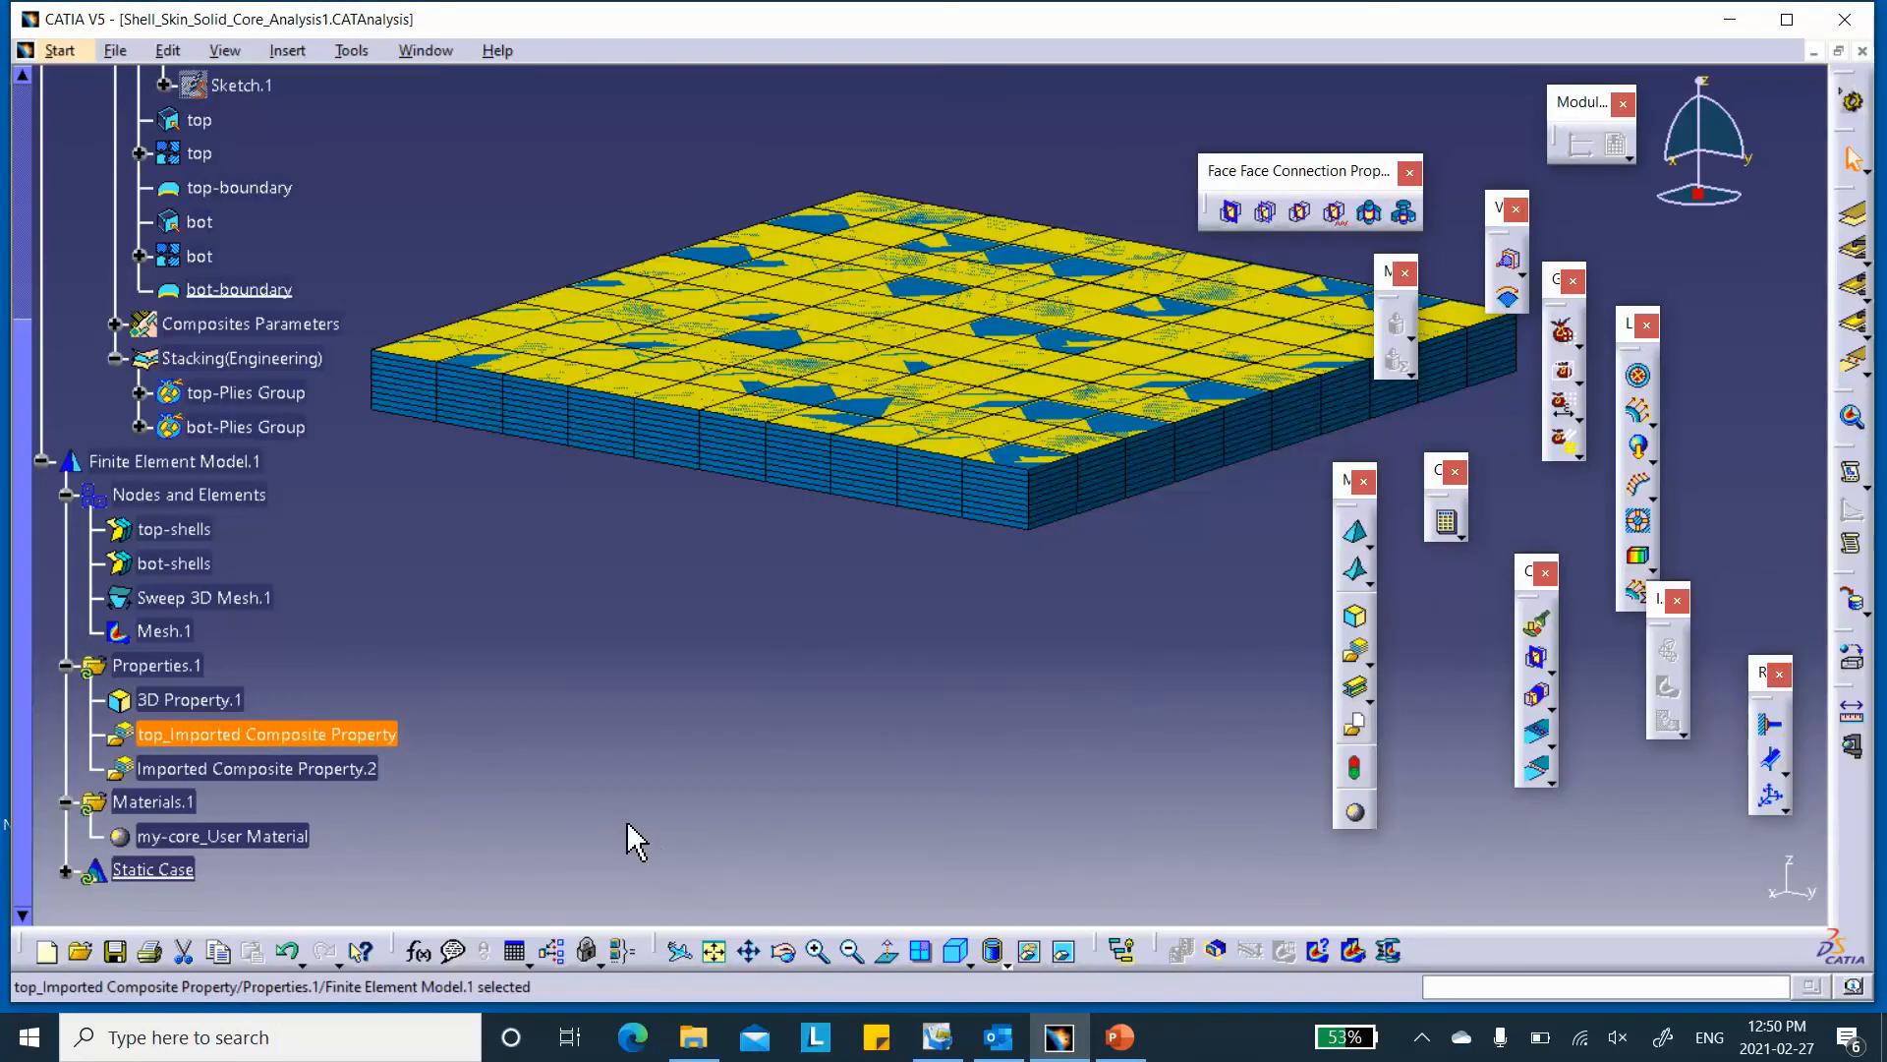
- Rename Imported Composite Property.2 under Properties.1 as bot-Imported Composite Property
right_click(358, 779)
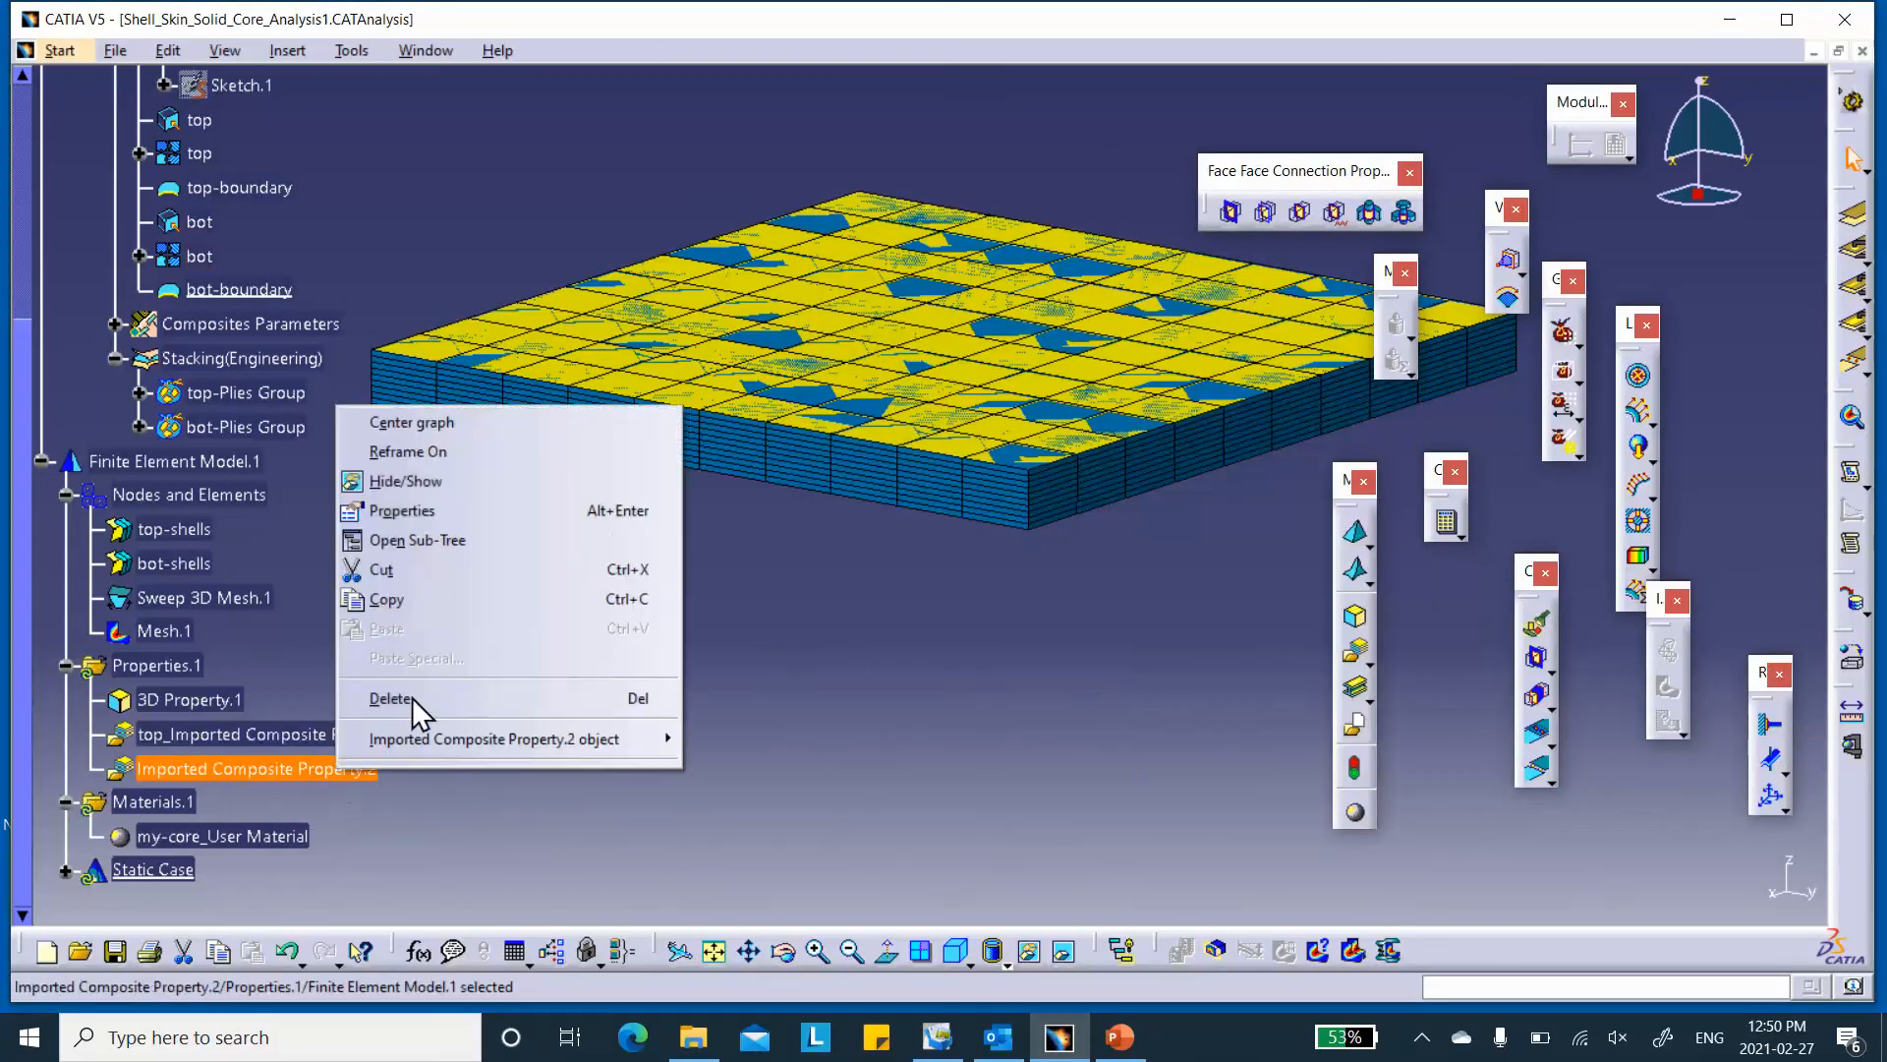
left_click(428, 507)
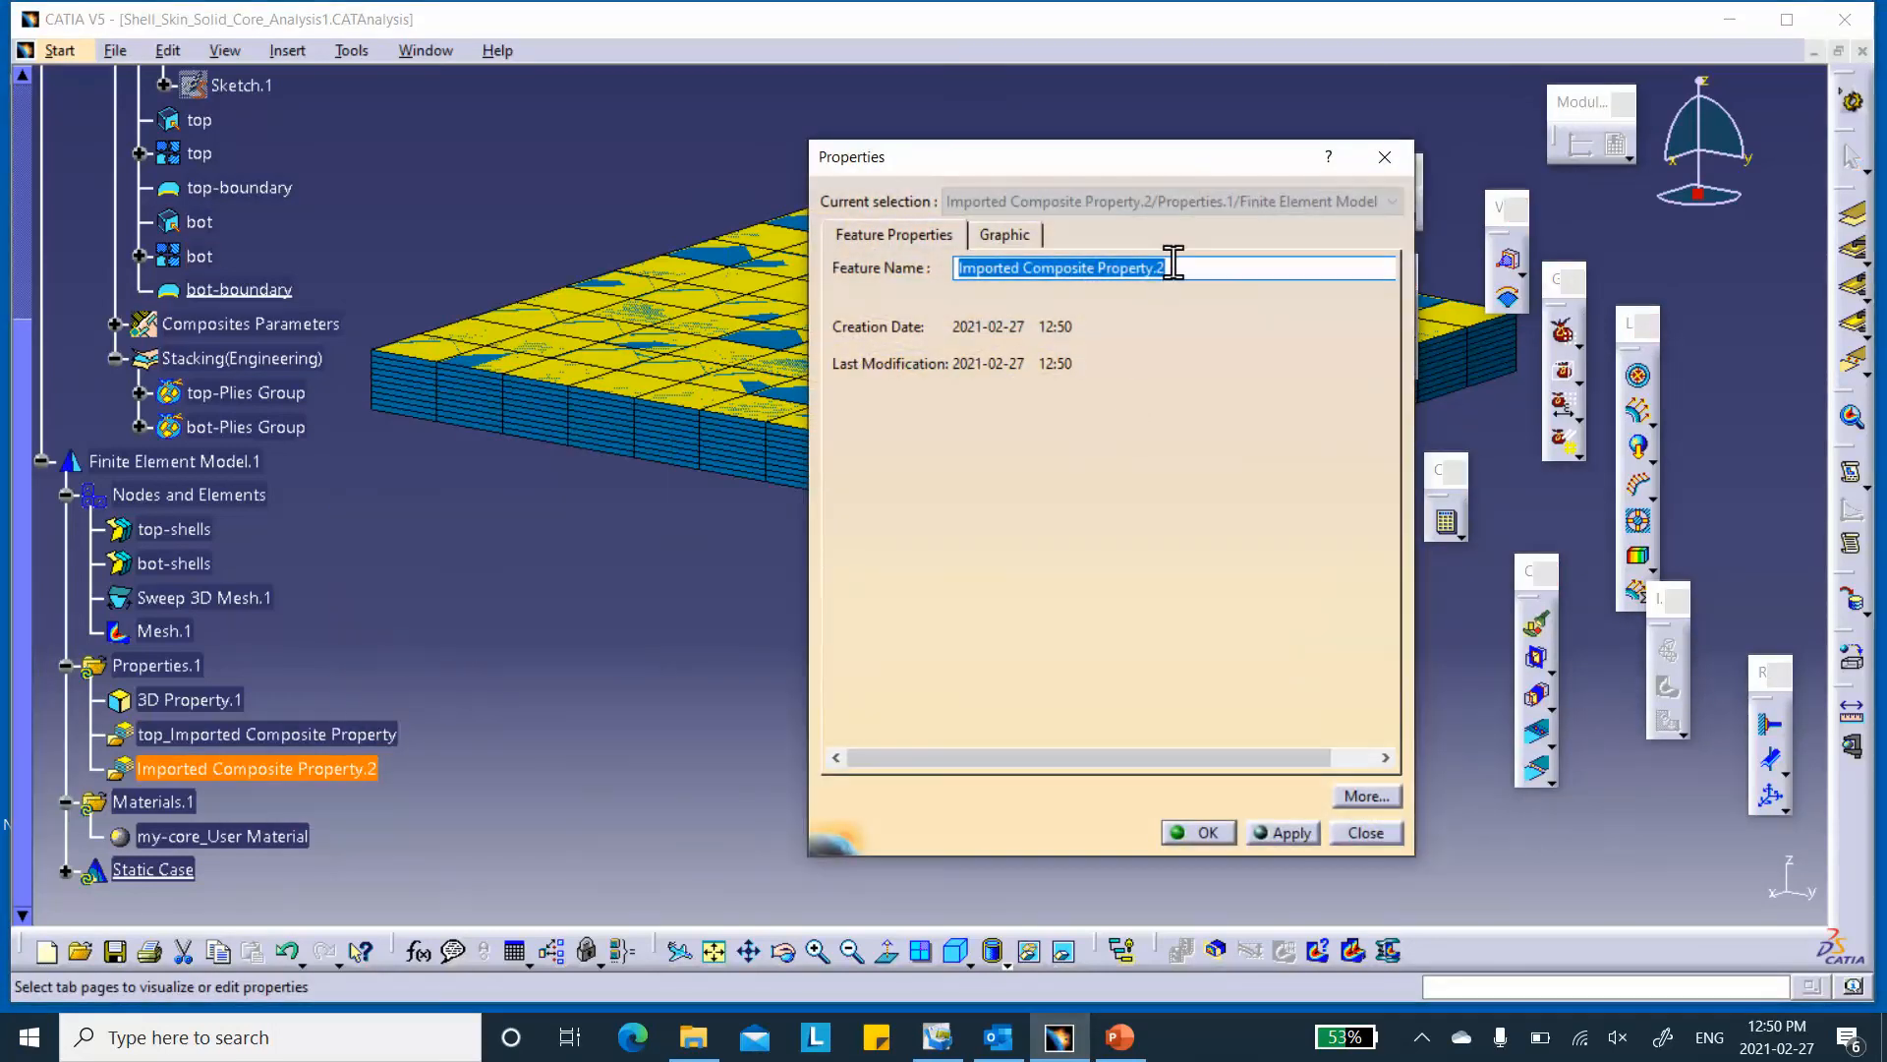
left_click(1173, 265)
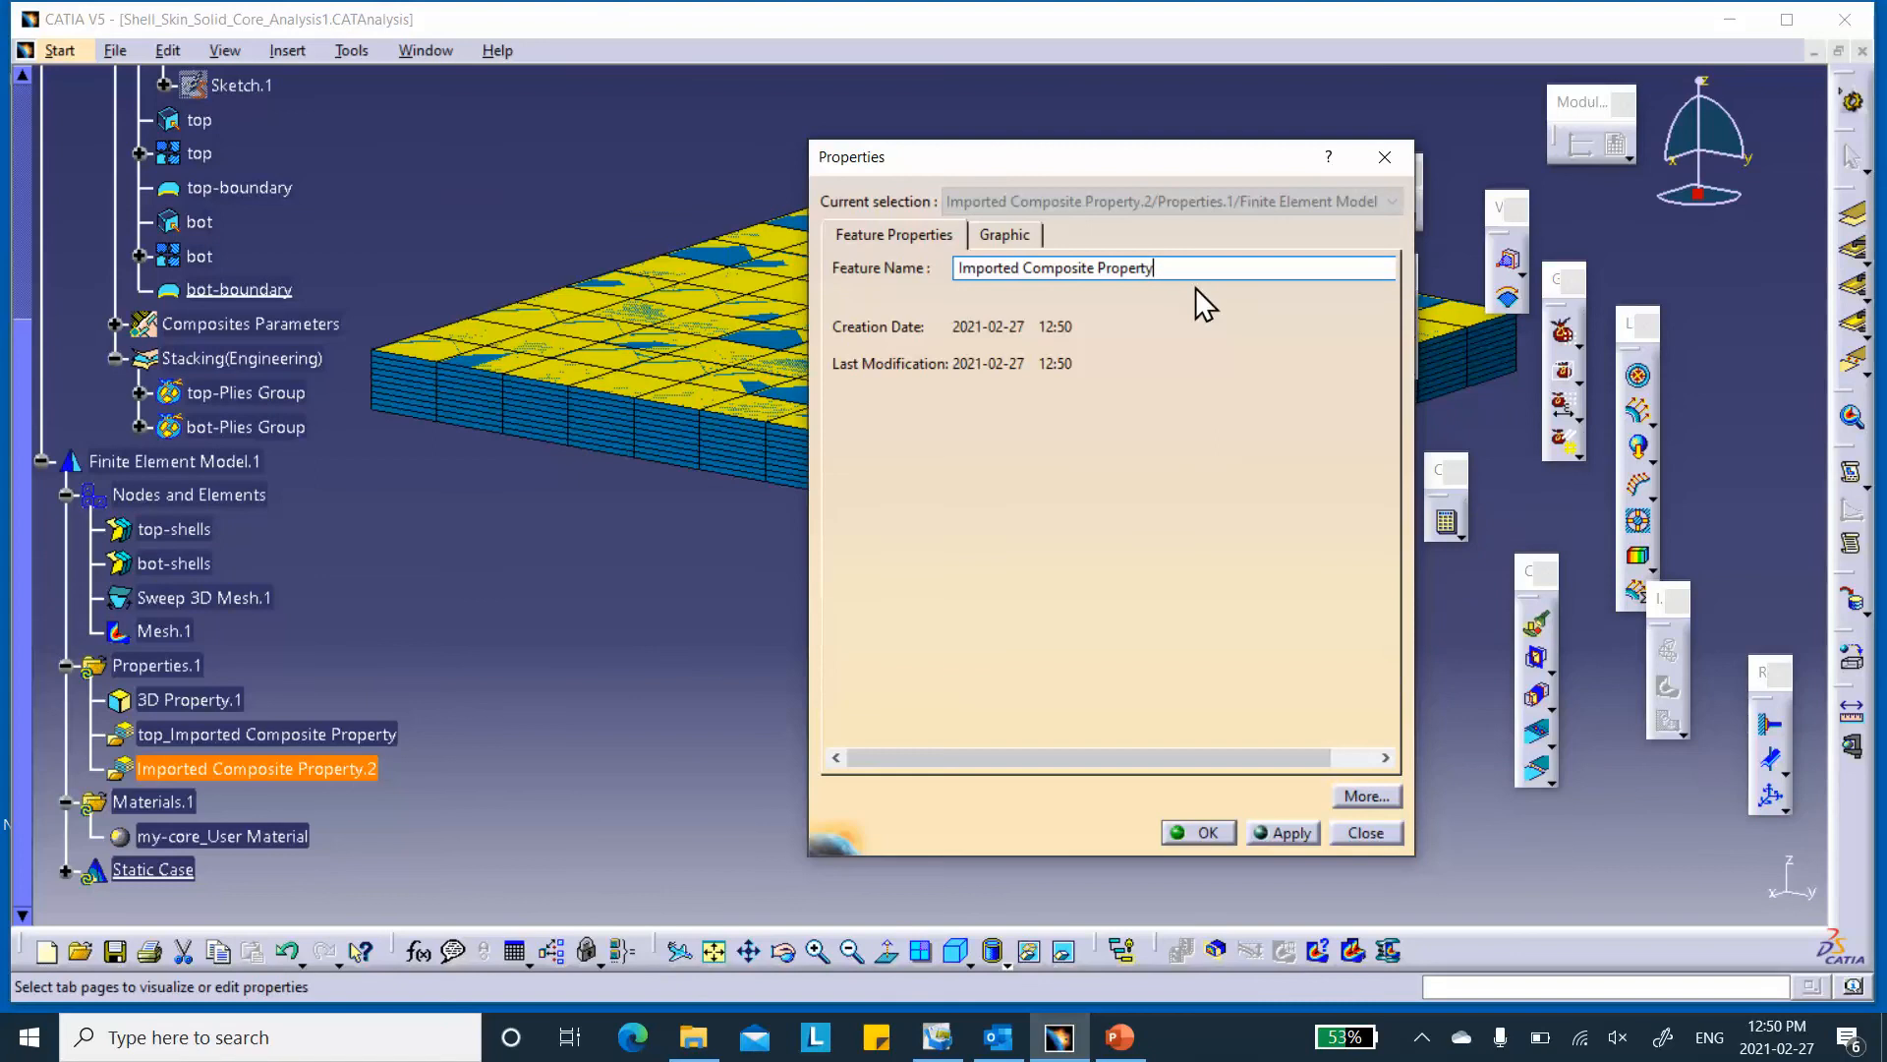
key("BackSpace")
type("bot-")
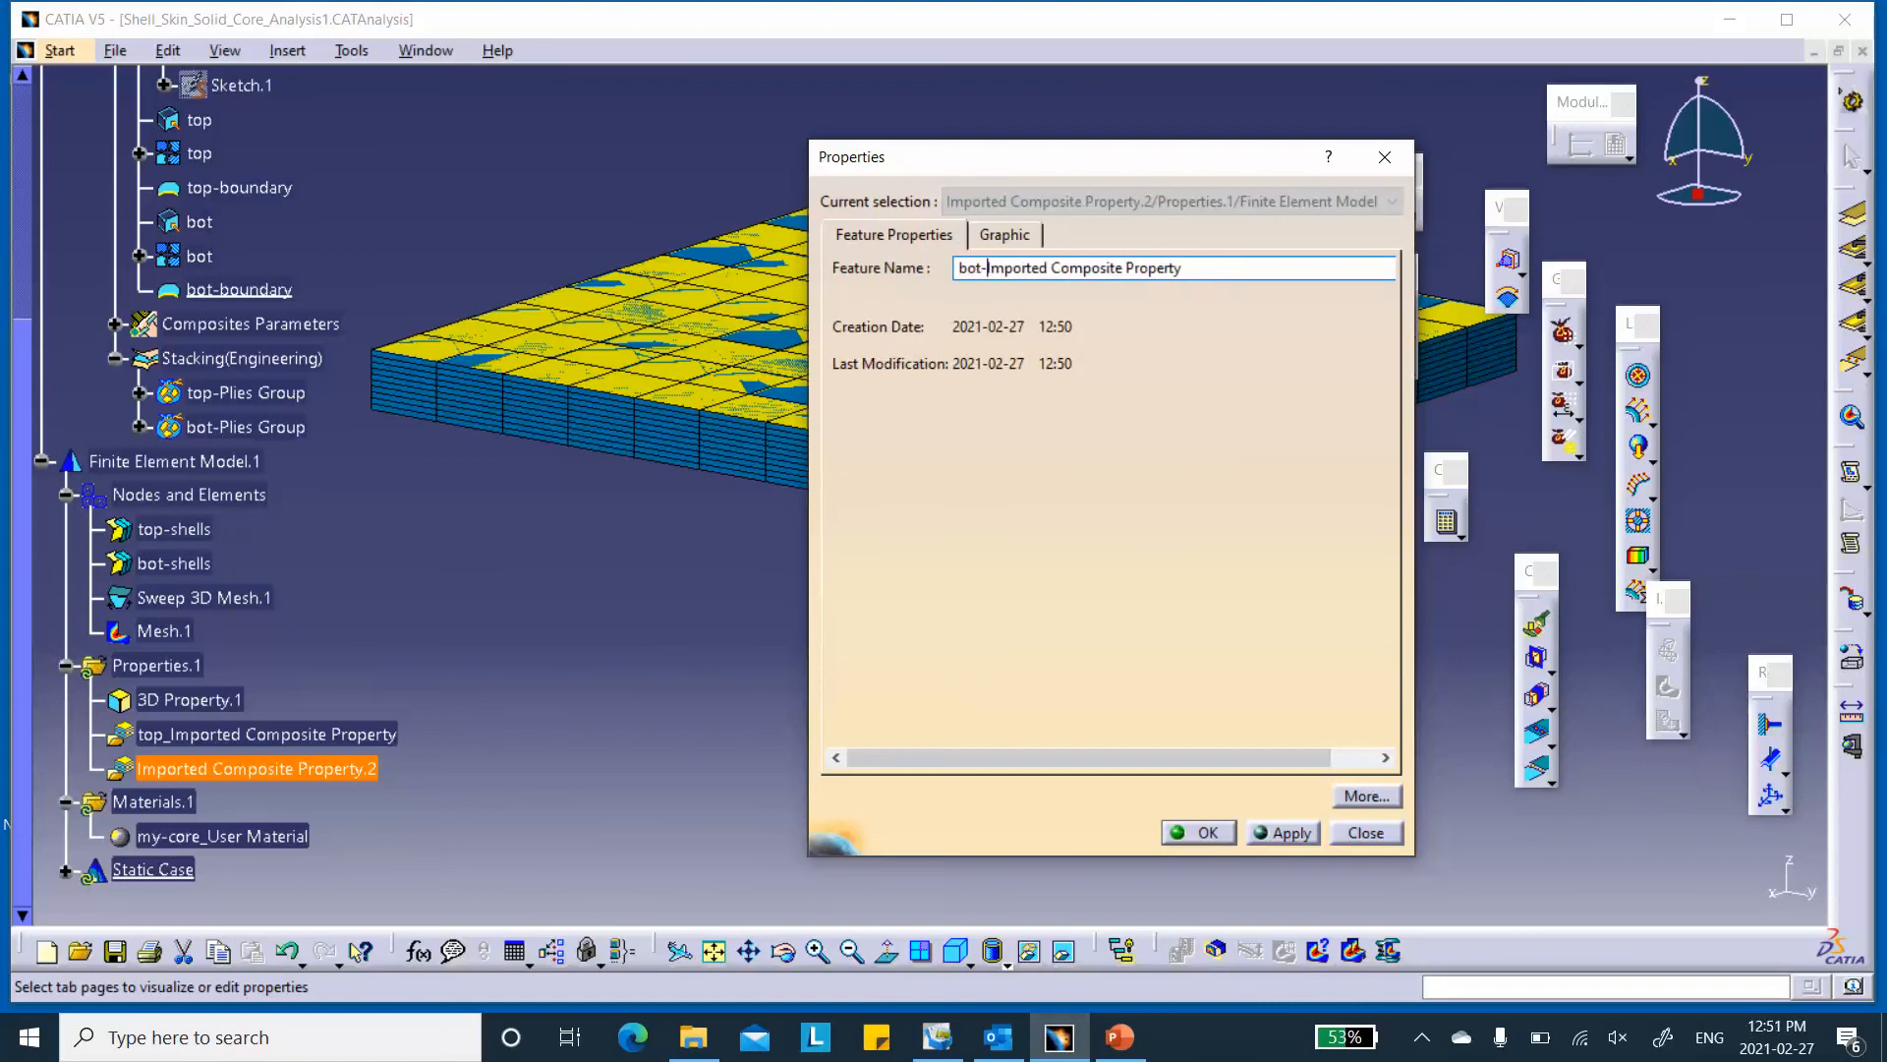
left_click(1209, 838)
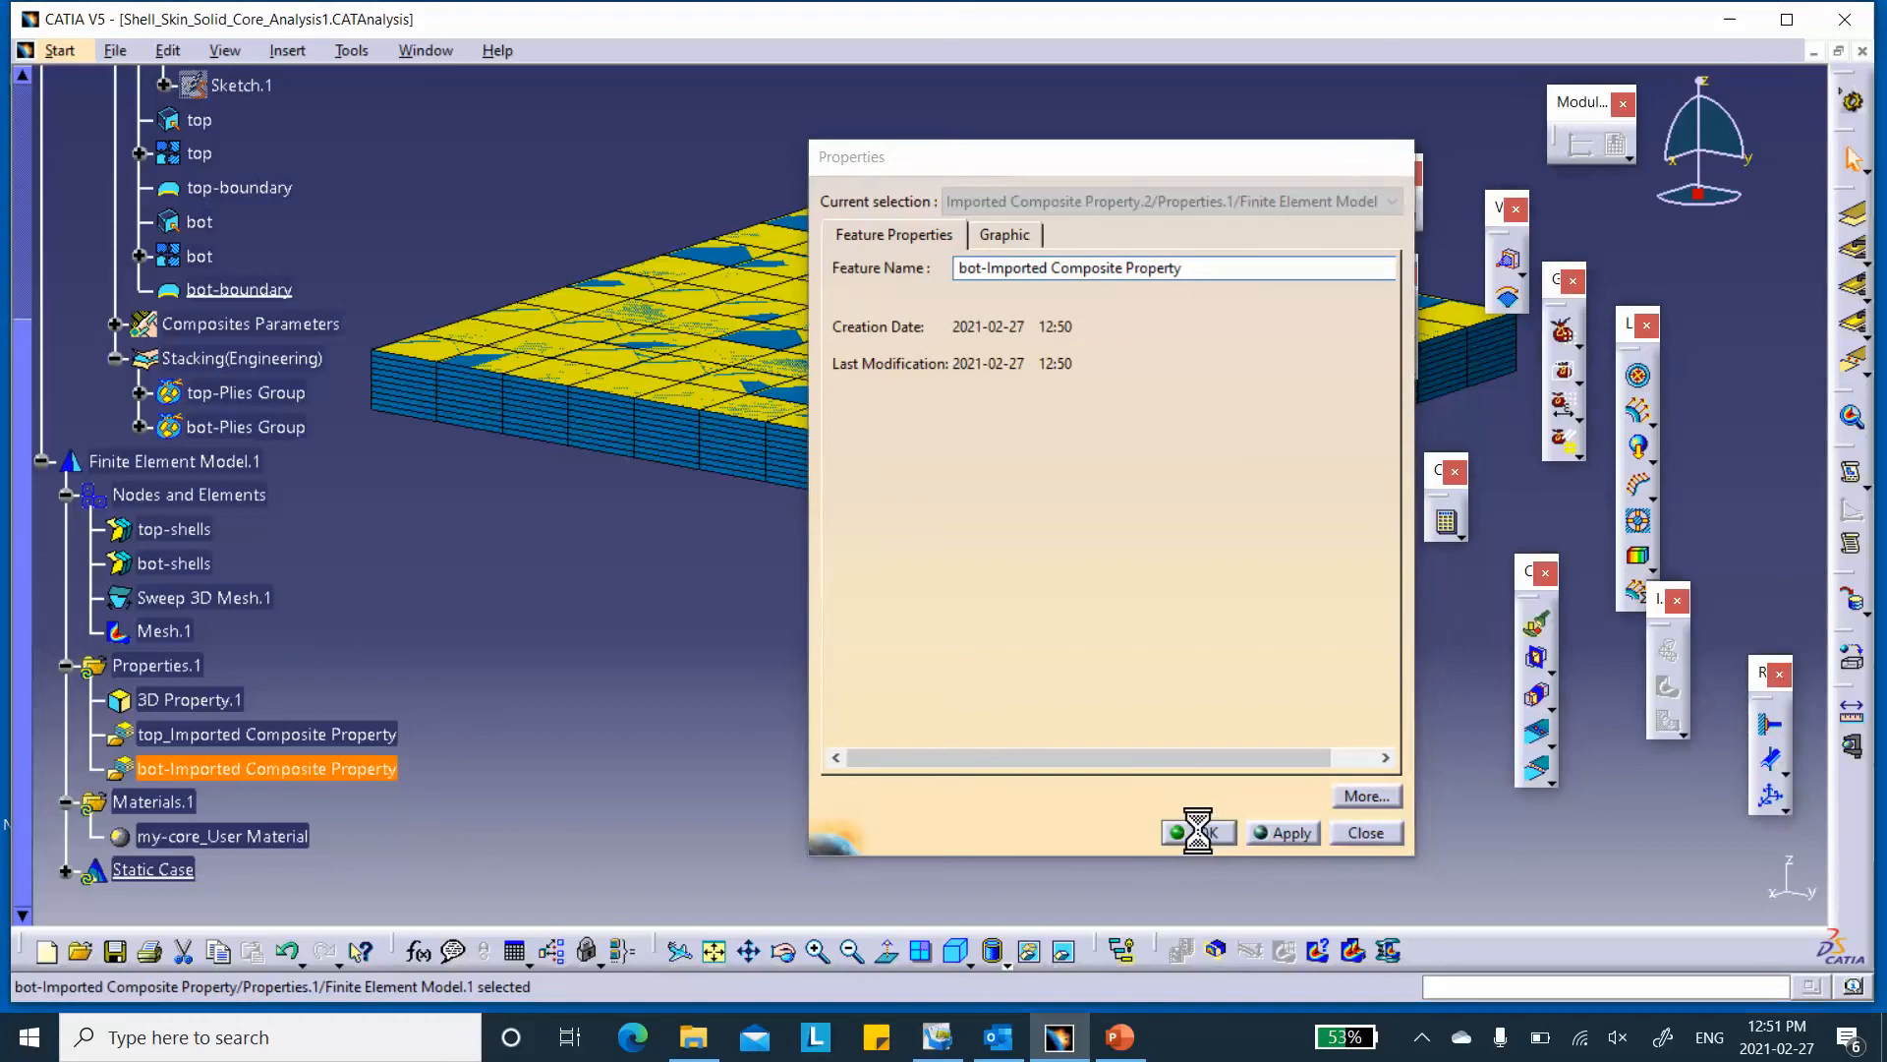
- Save the analysis and deactivate the Mesh.1 visualization under Nodes and Elements
left_click(566, 659)
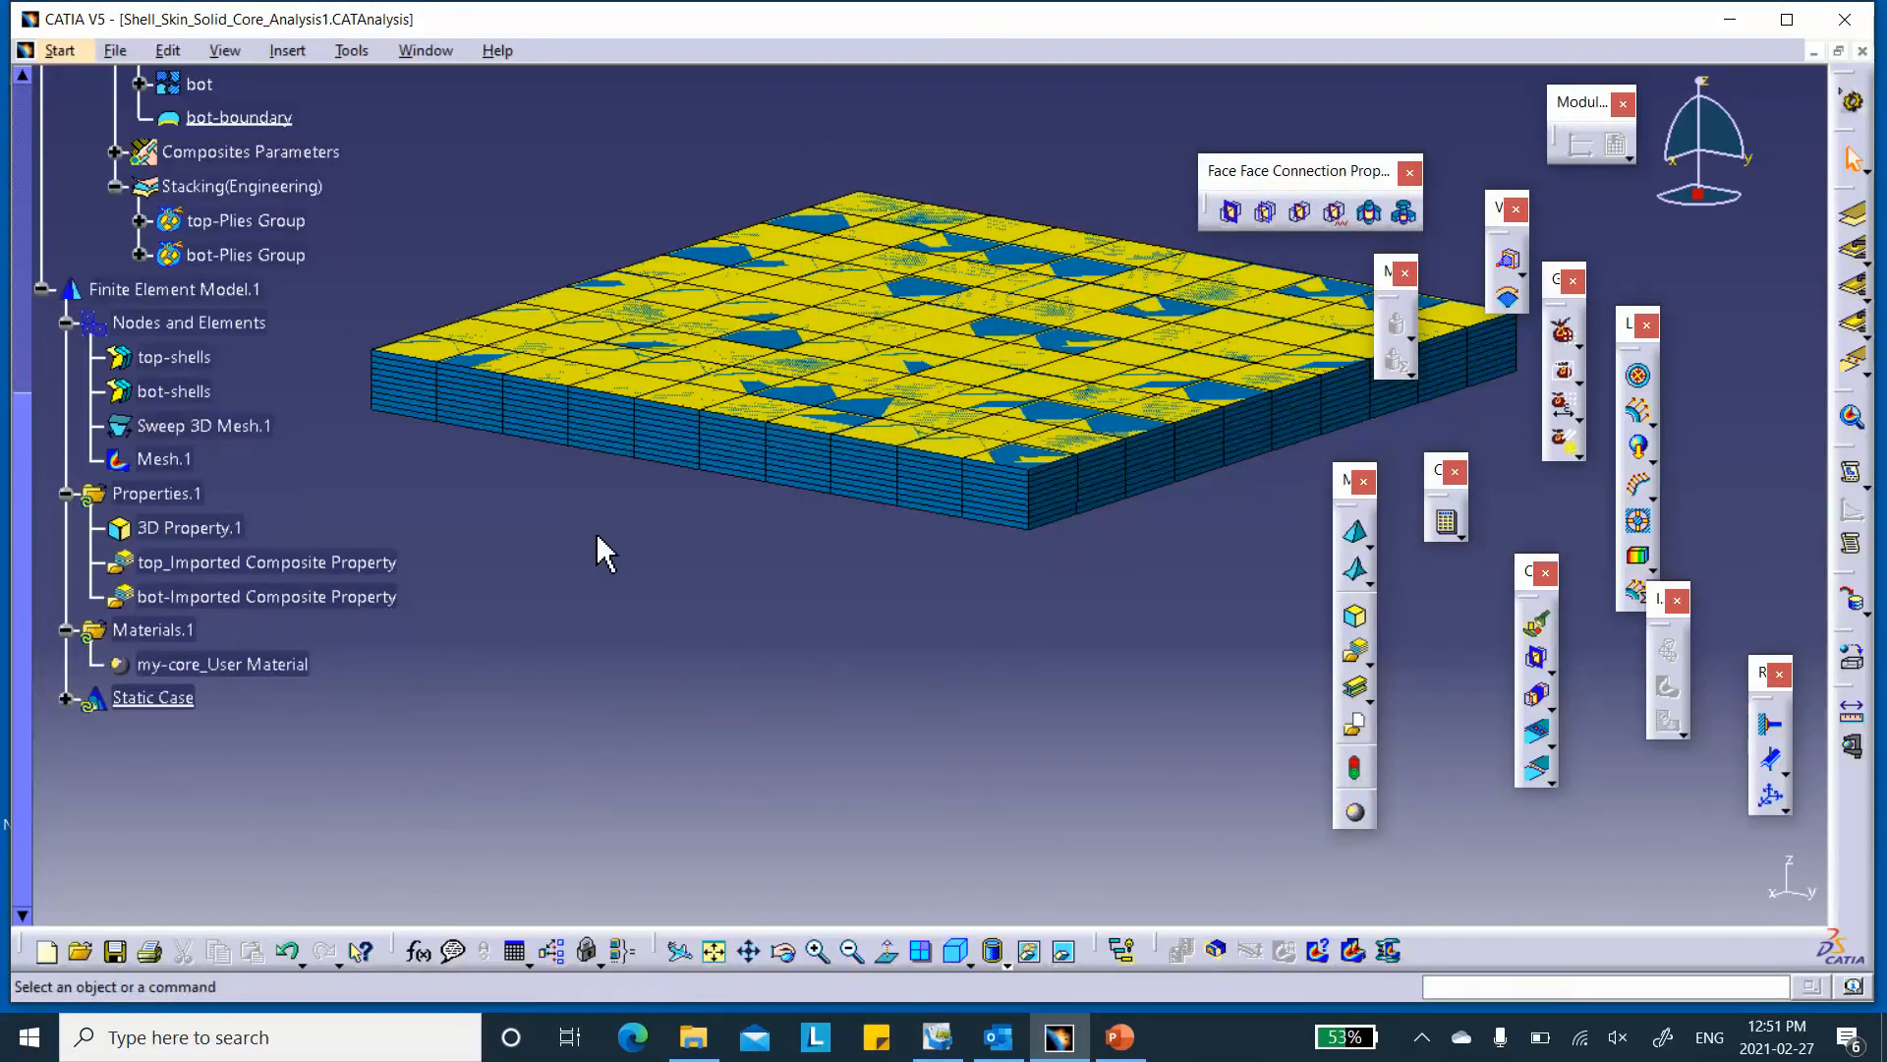
left_click(115, 950)
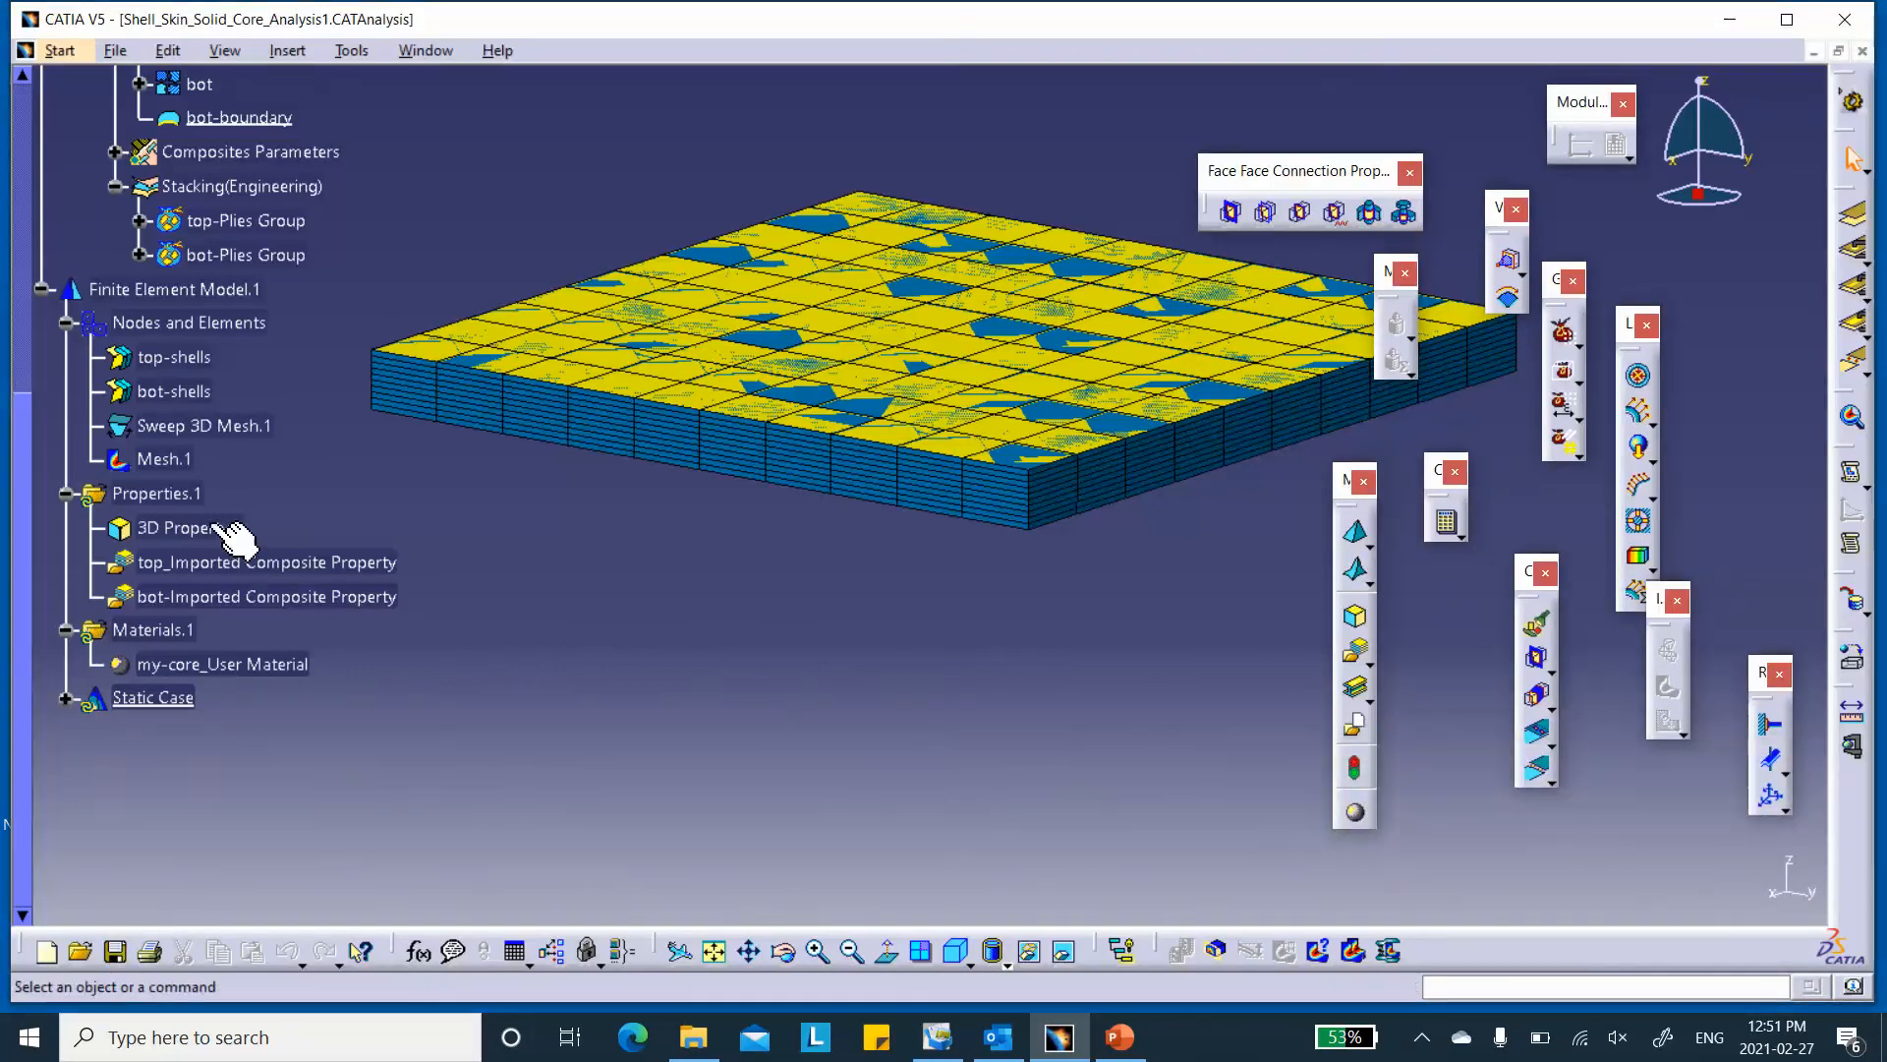
right_click(193, 466)
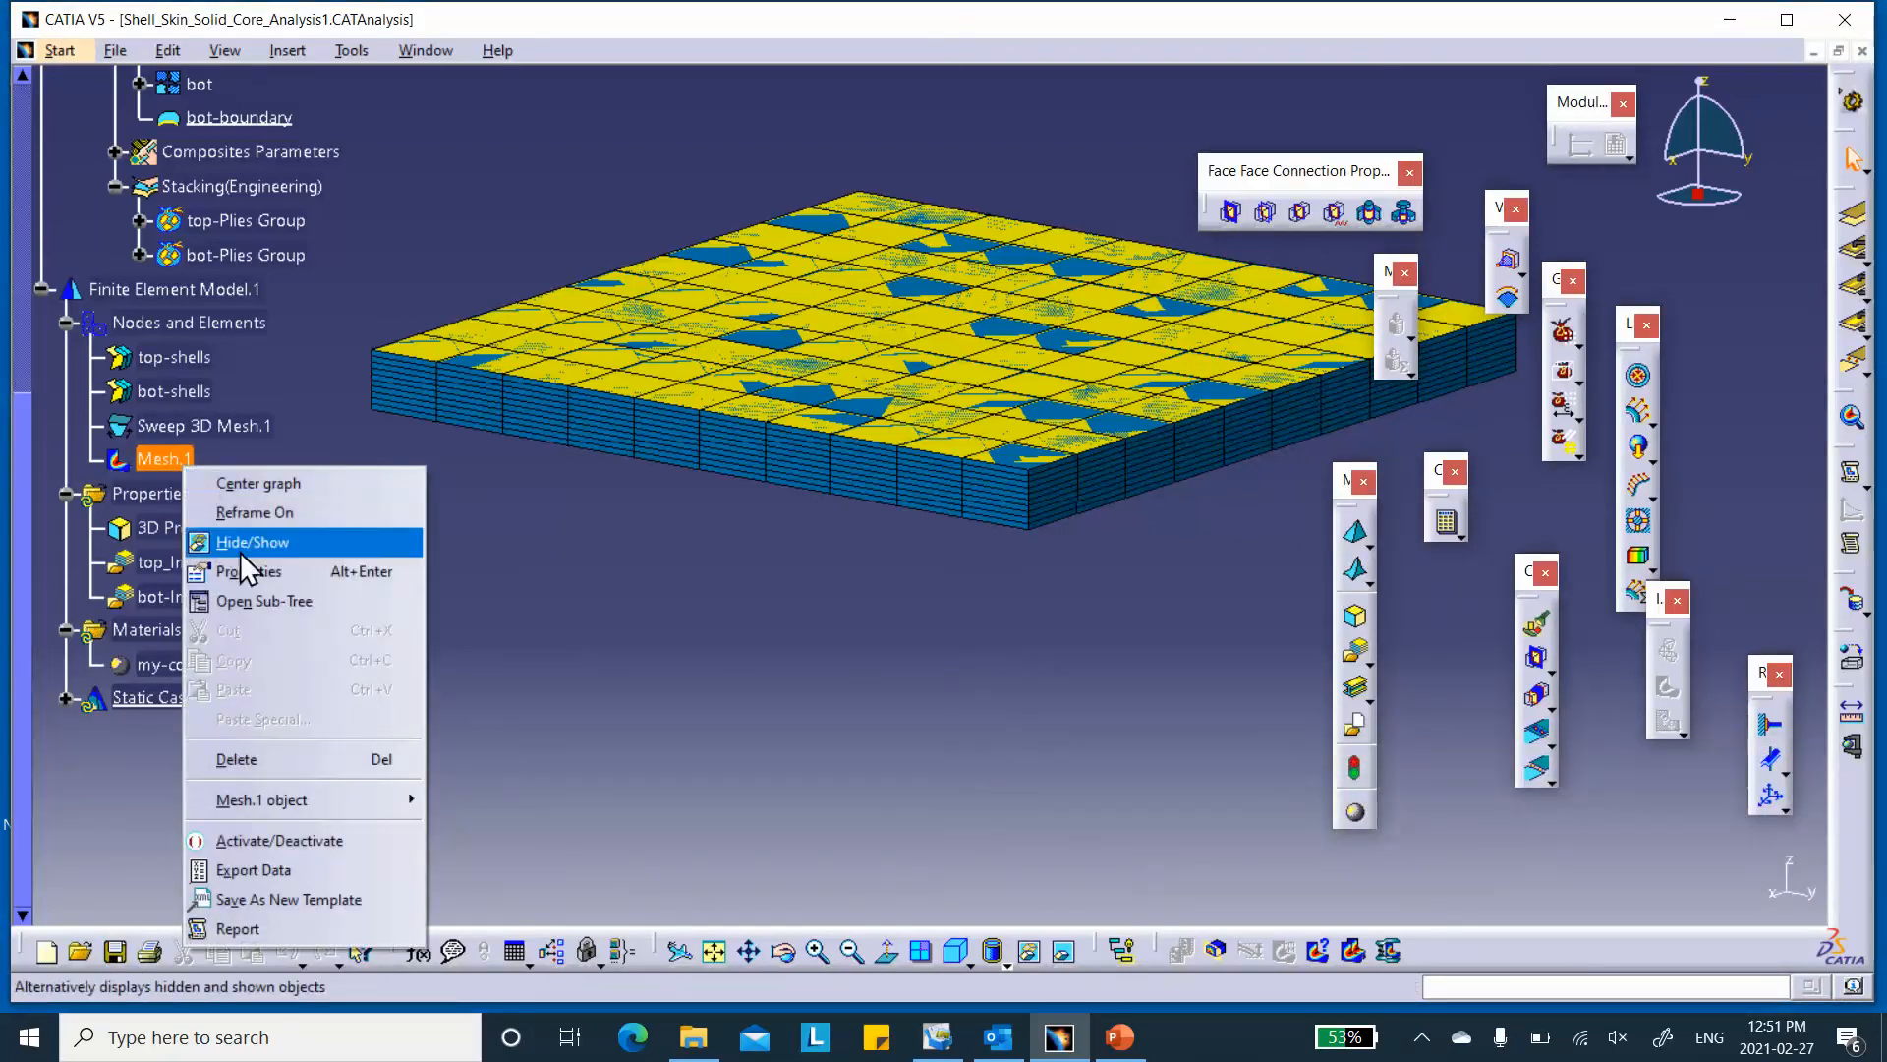
left_click(255, 840)
- Start a pressure load with the plate's top face as its support
middle_click_drag(777, 644, 910, 404)
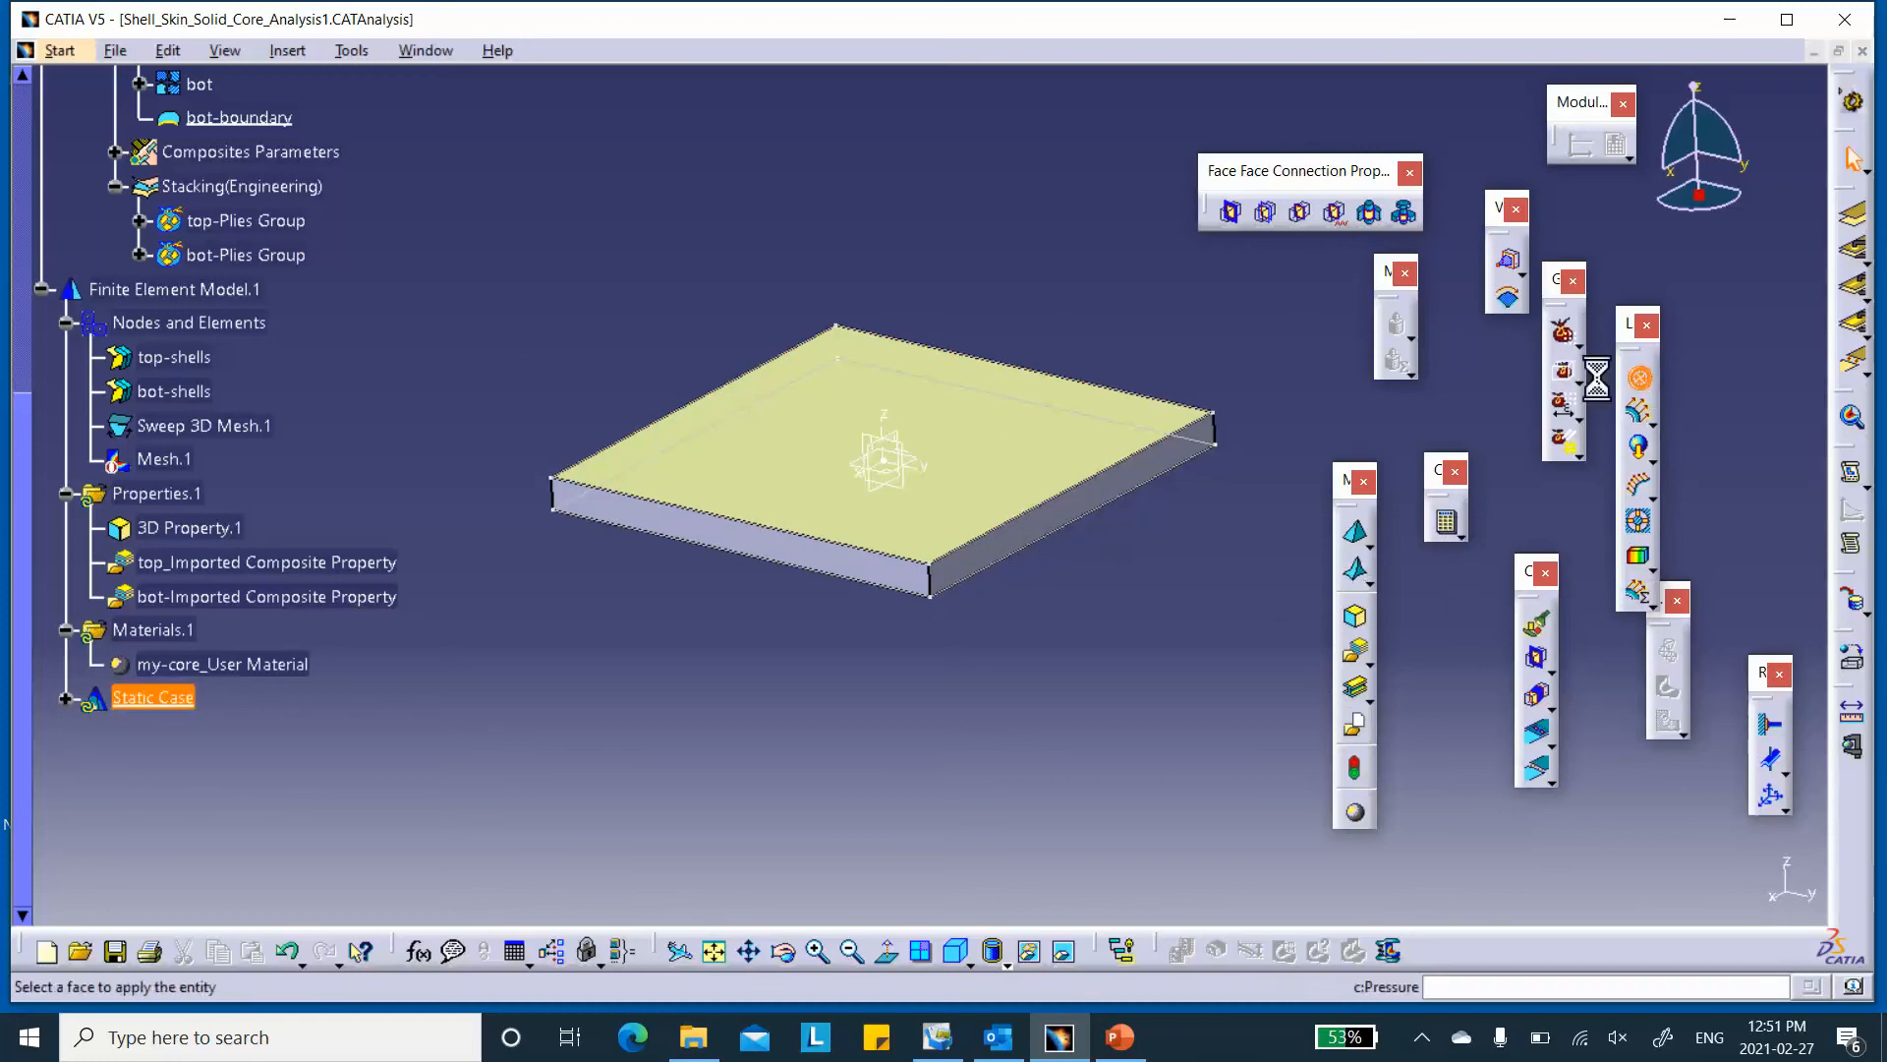
left_click(1638, 373)
left_click(978, 422)
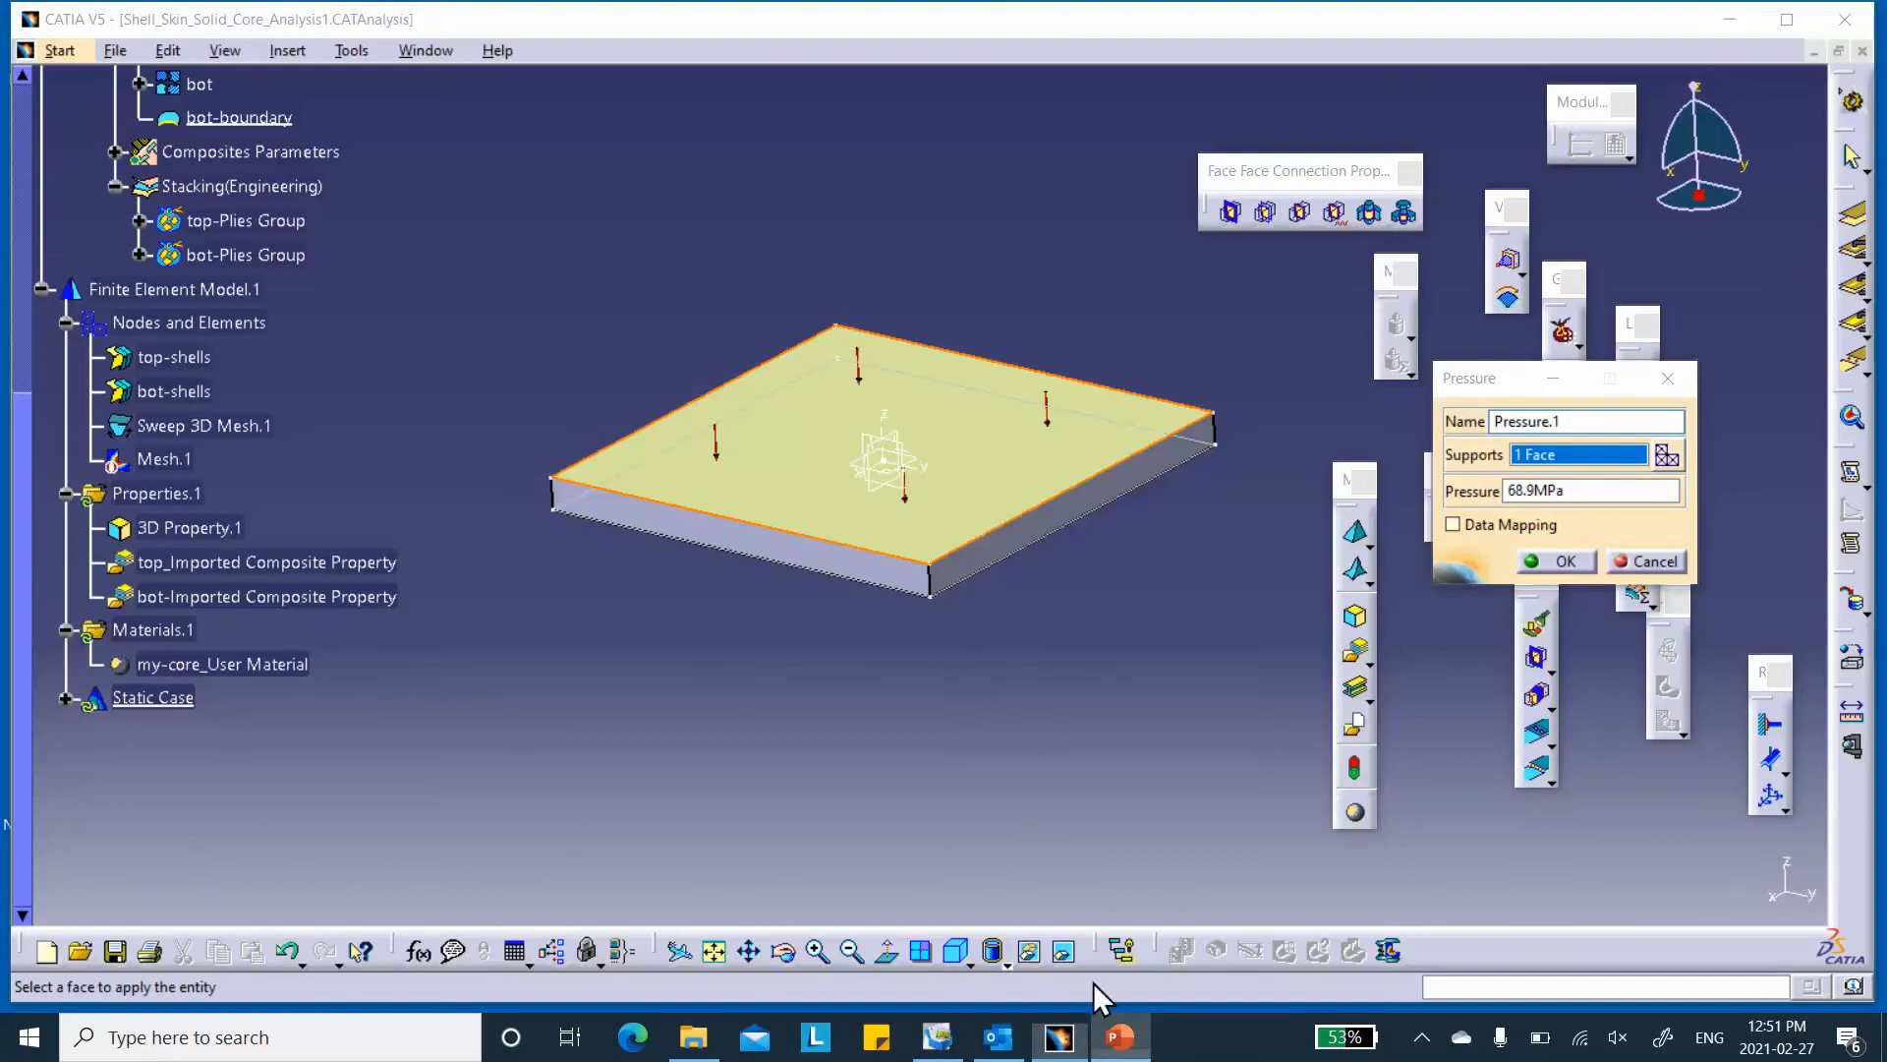
- Switch to the PowerPoint presentation, look up the plate pressure in the table on slide 8, and return to CATIA
left_click(1120, 1037)
scroll(169, 768, "down", 5)
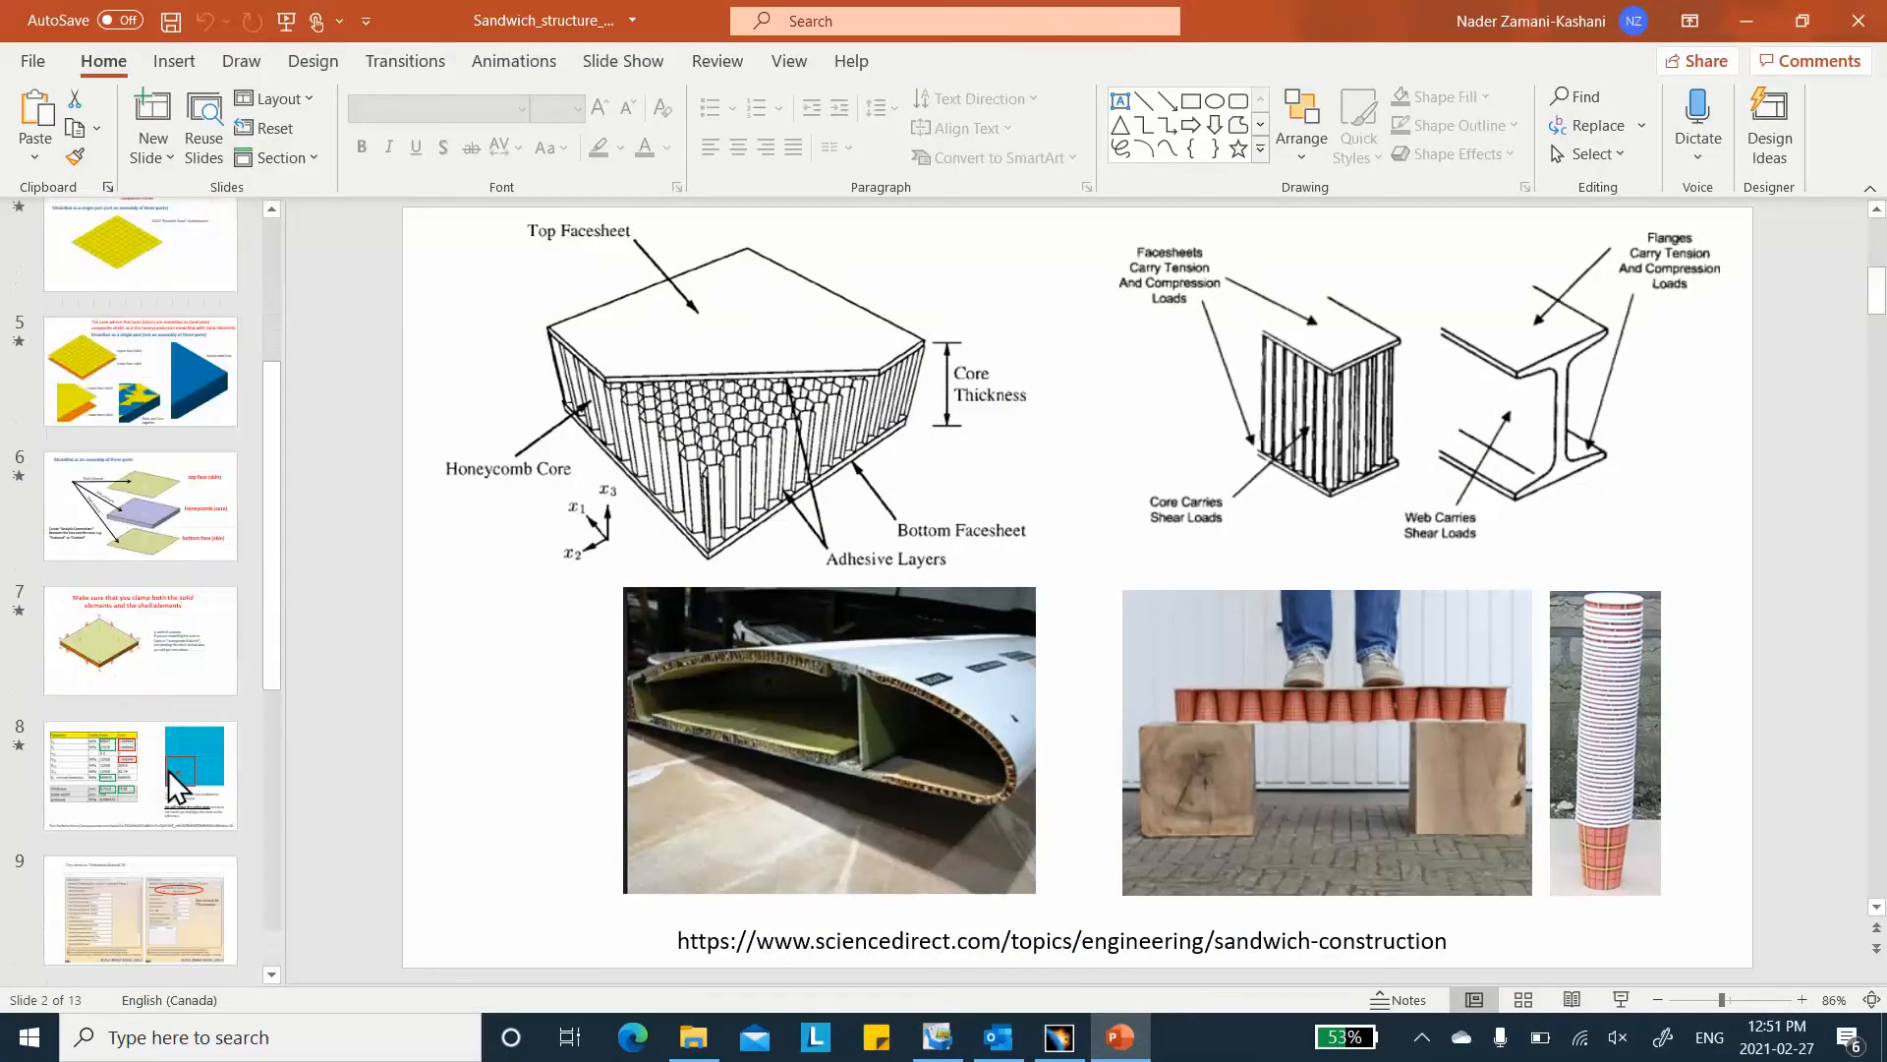
left_click(165, 765)
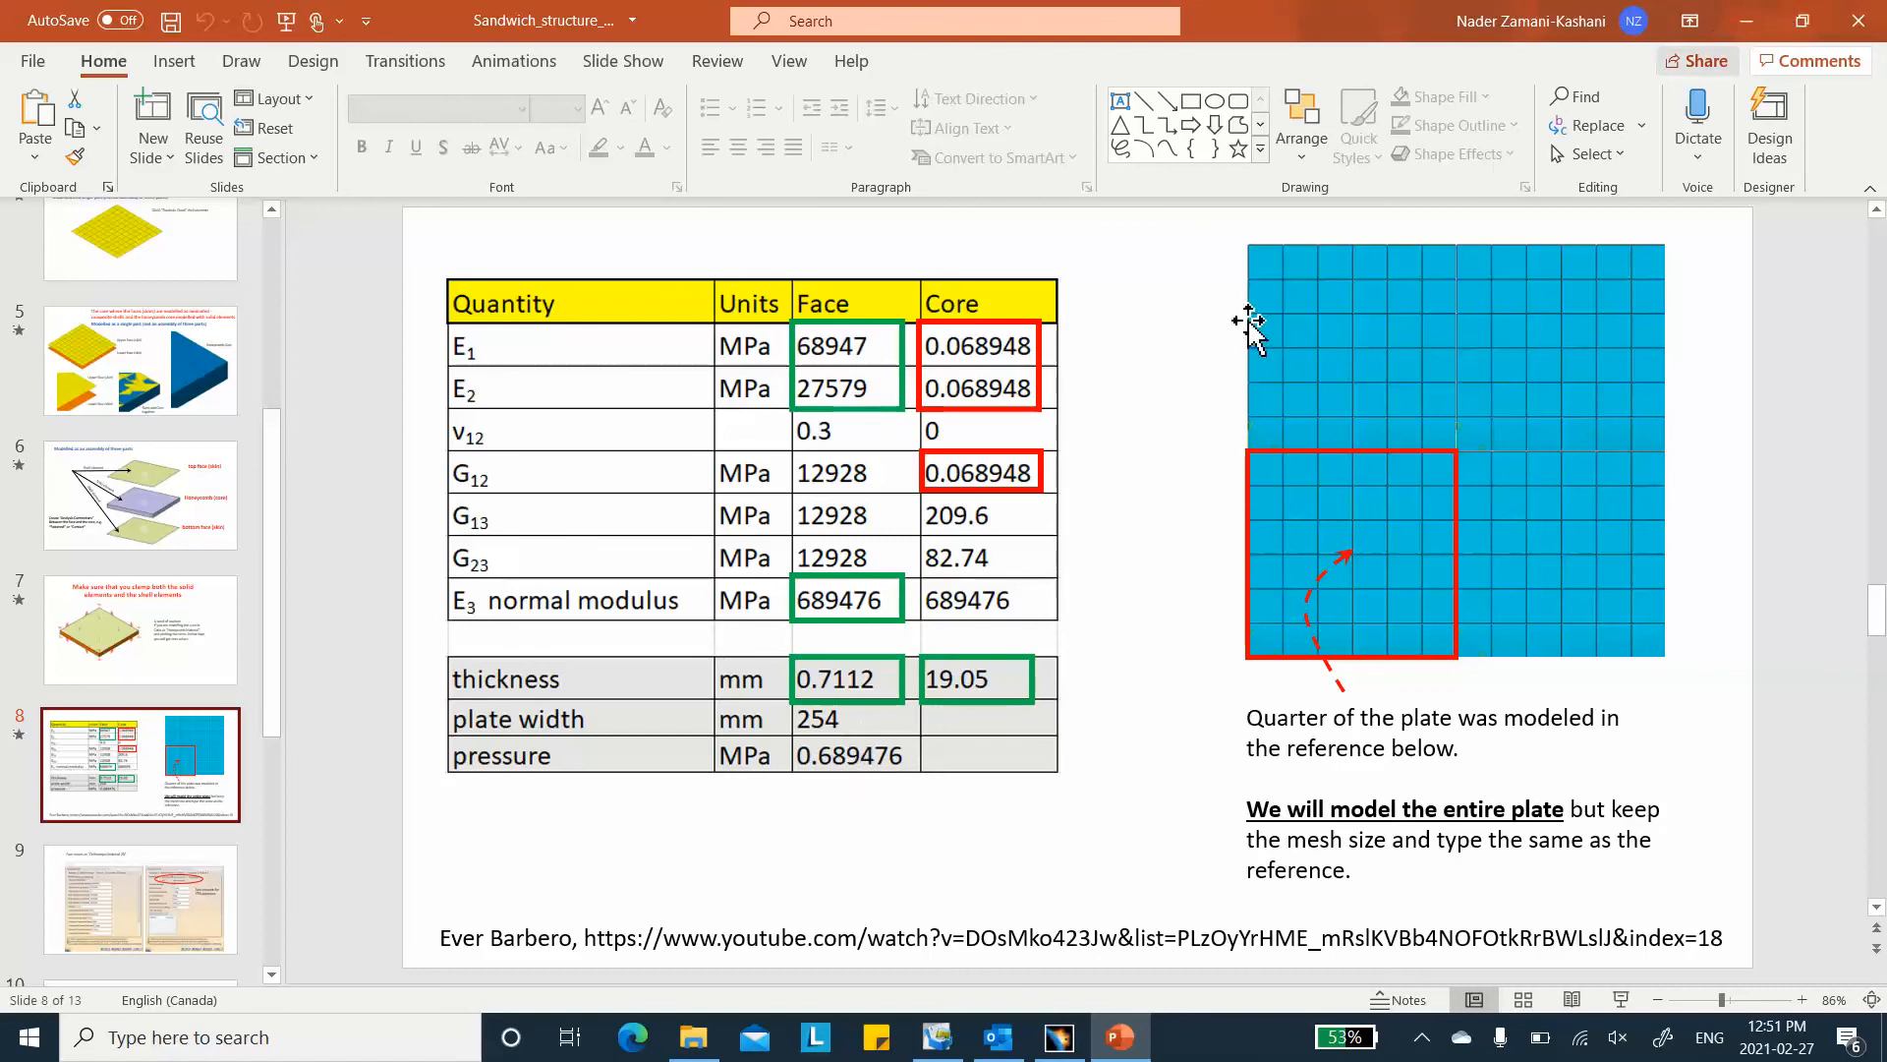
left_click(1754, 20)
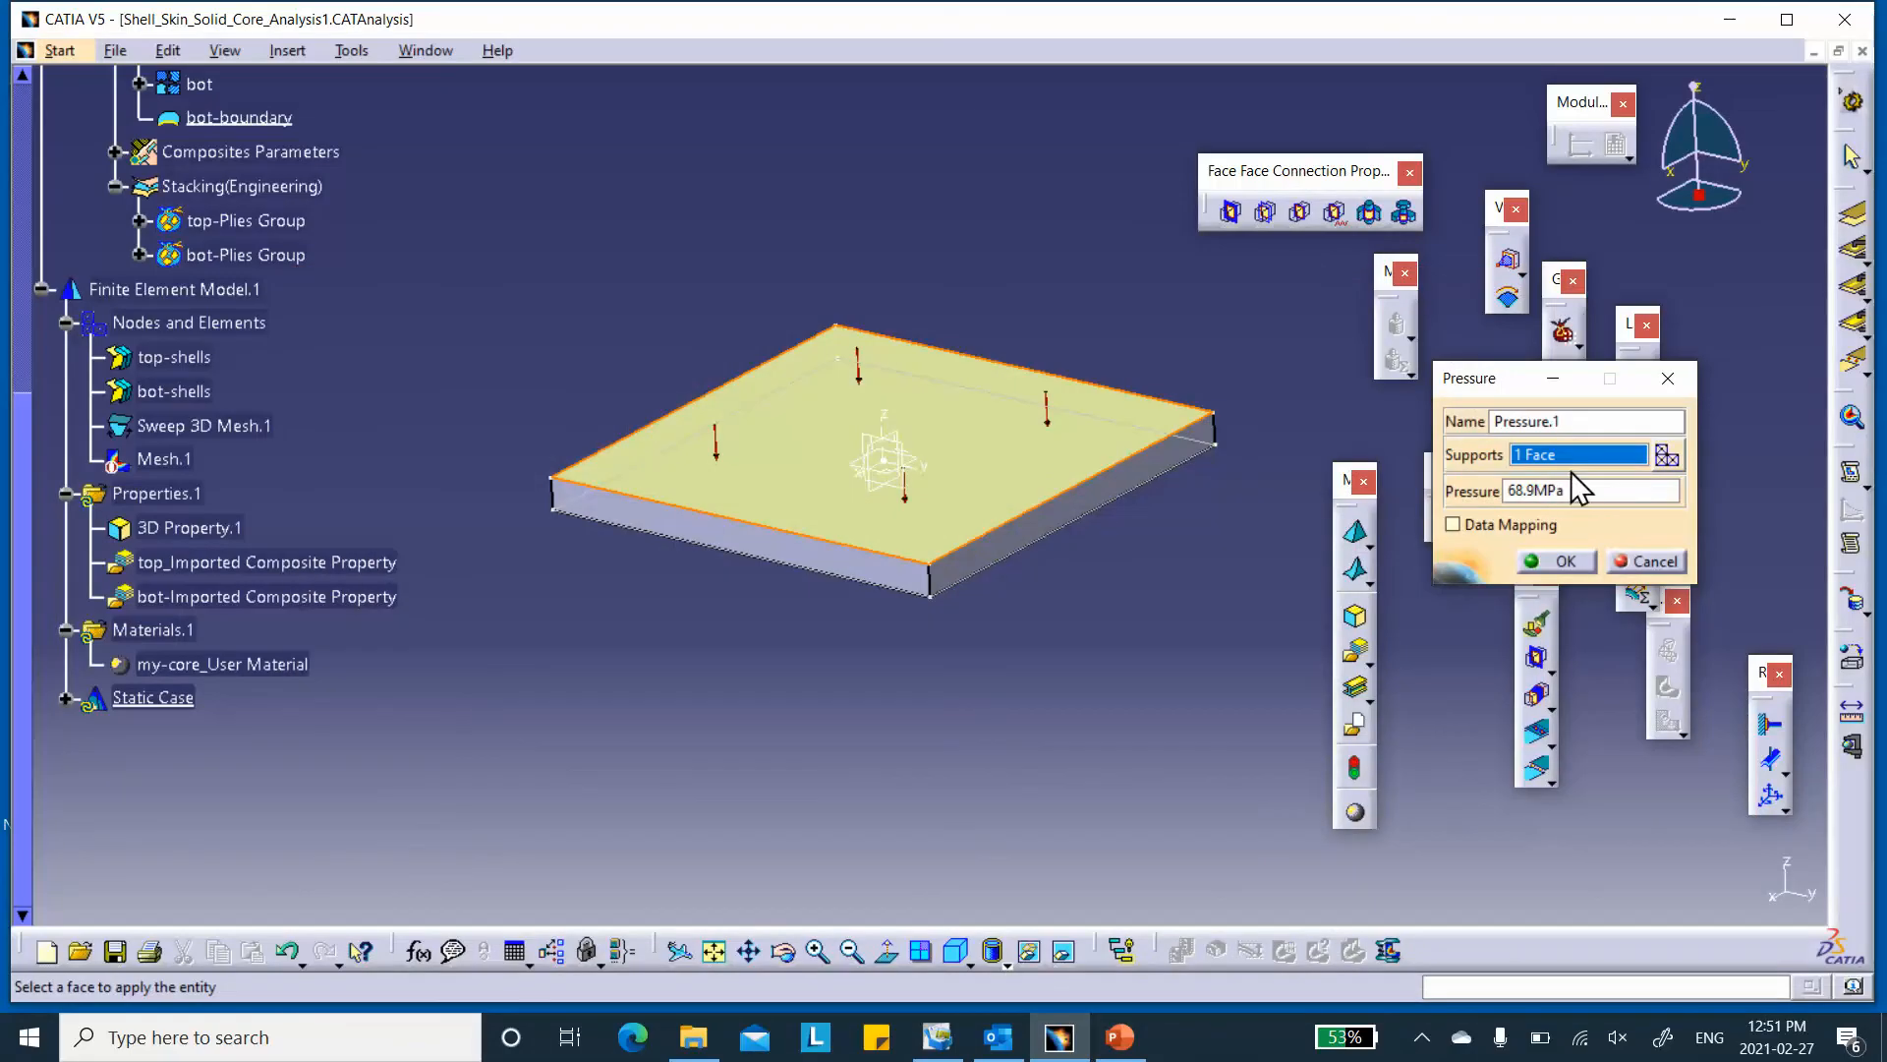
- Set the pressure to 0.689476 MPa and create the load
double_click(1568, 489)
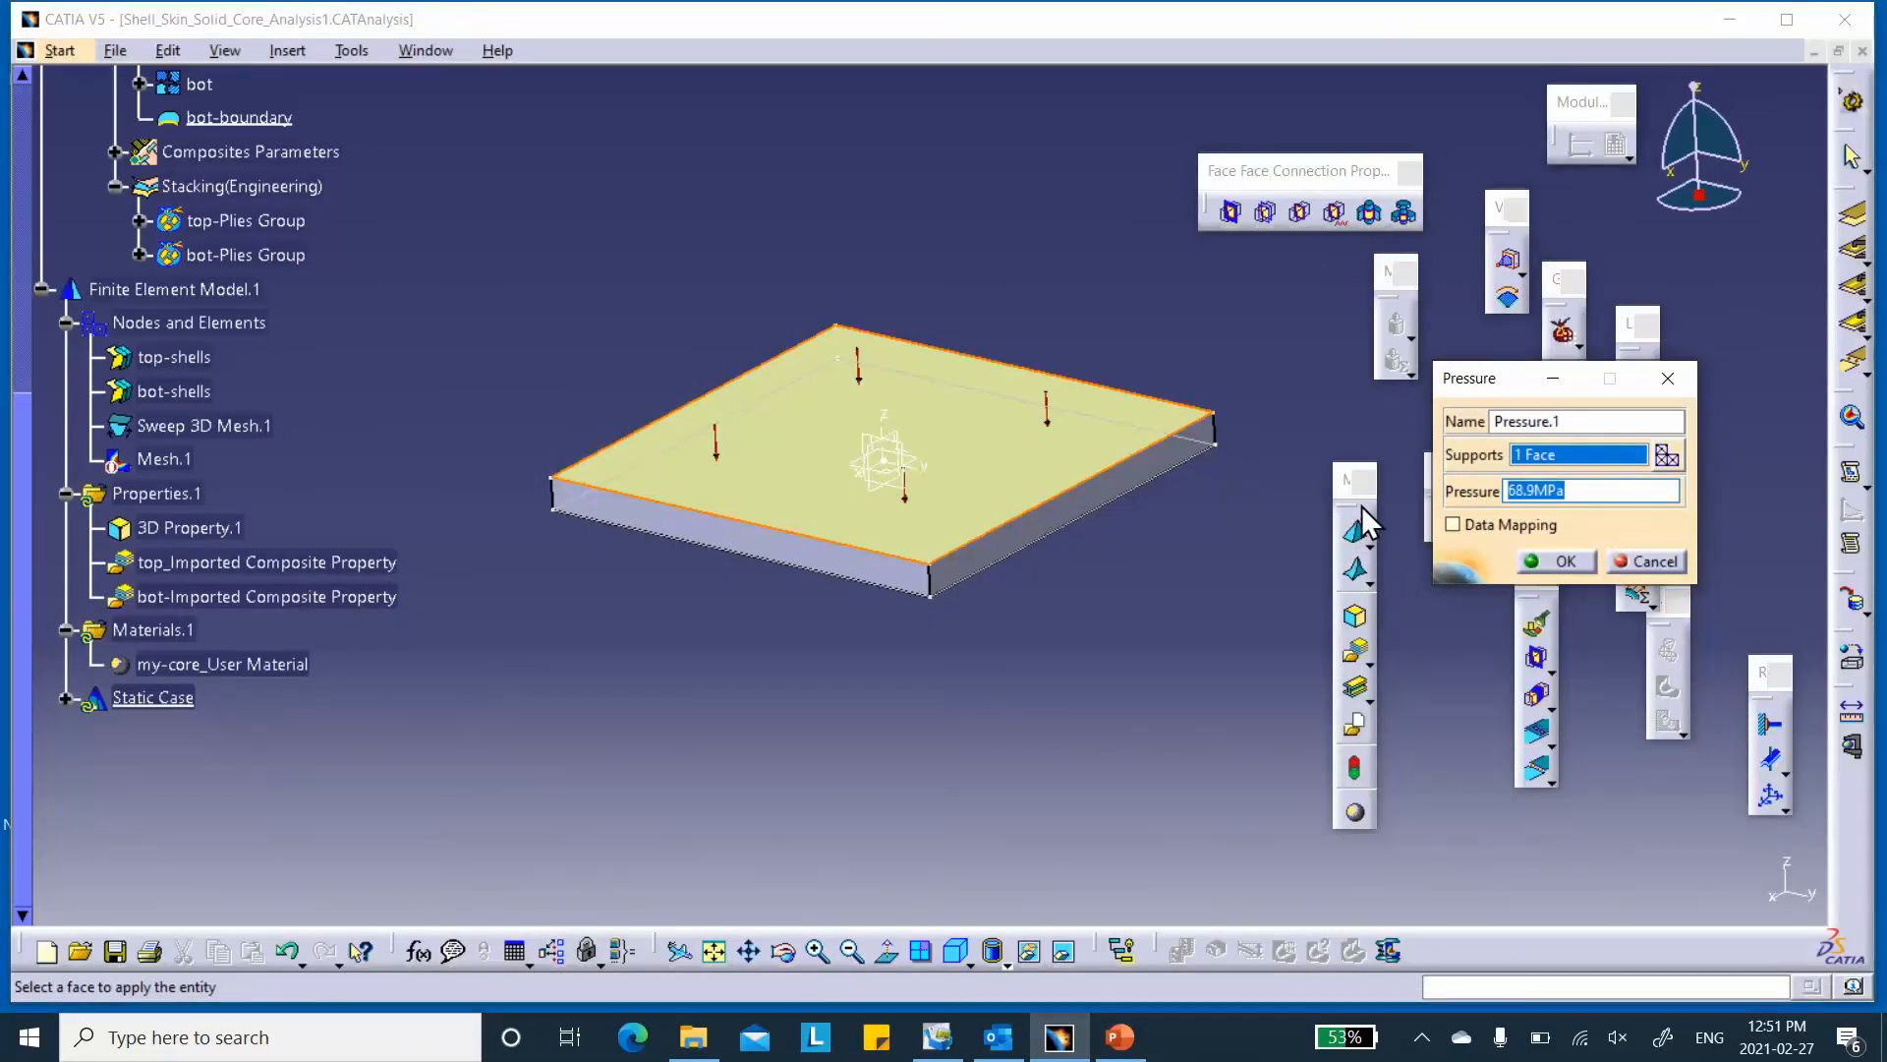
type("0.689476")
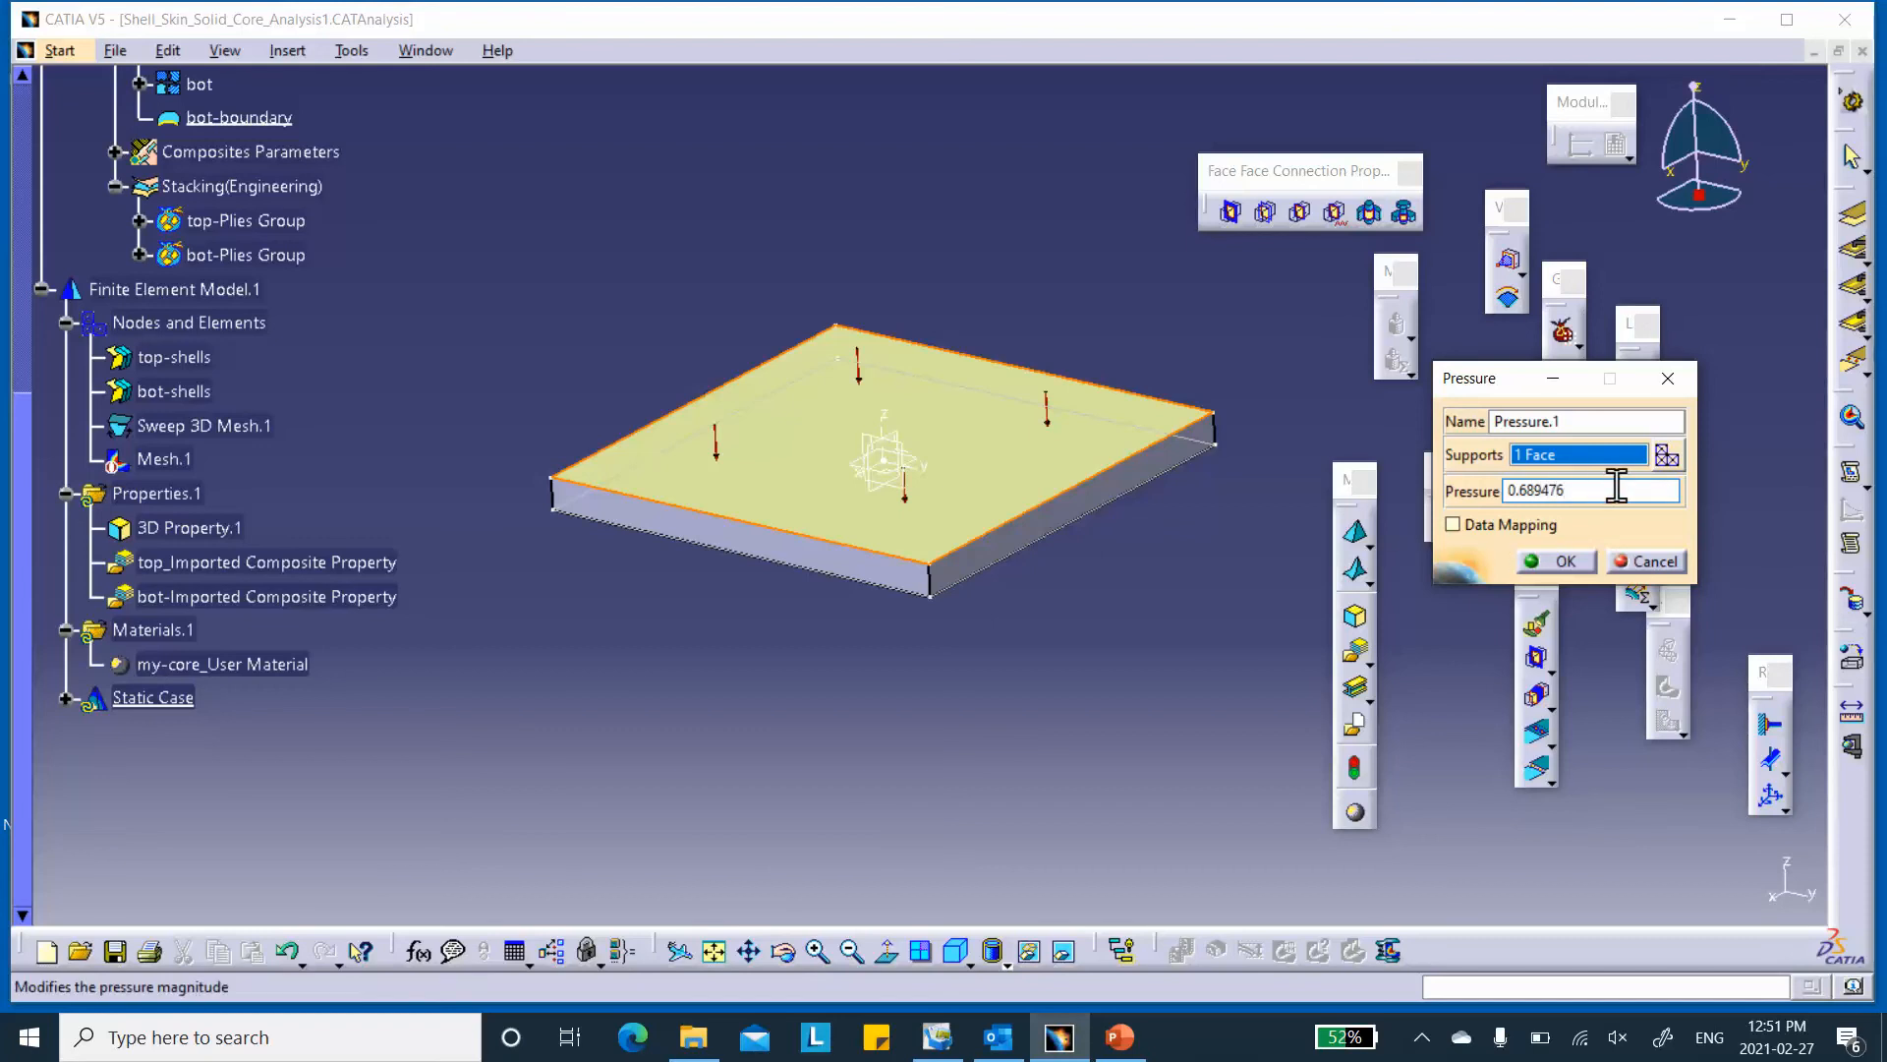
left_click(1603, 428)
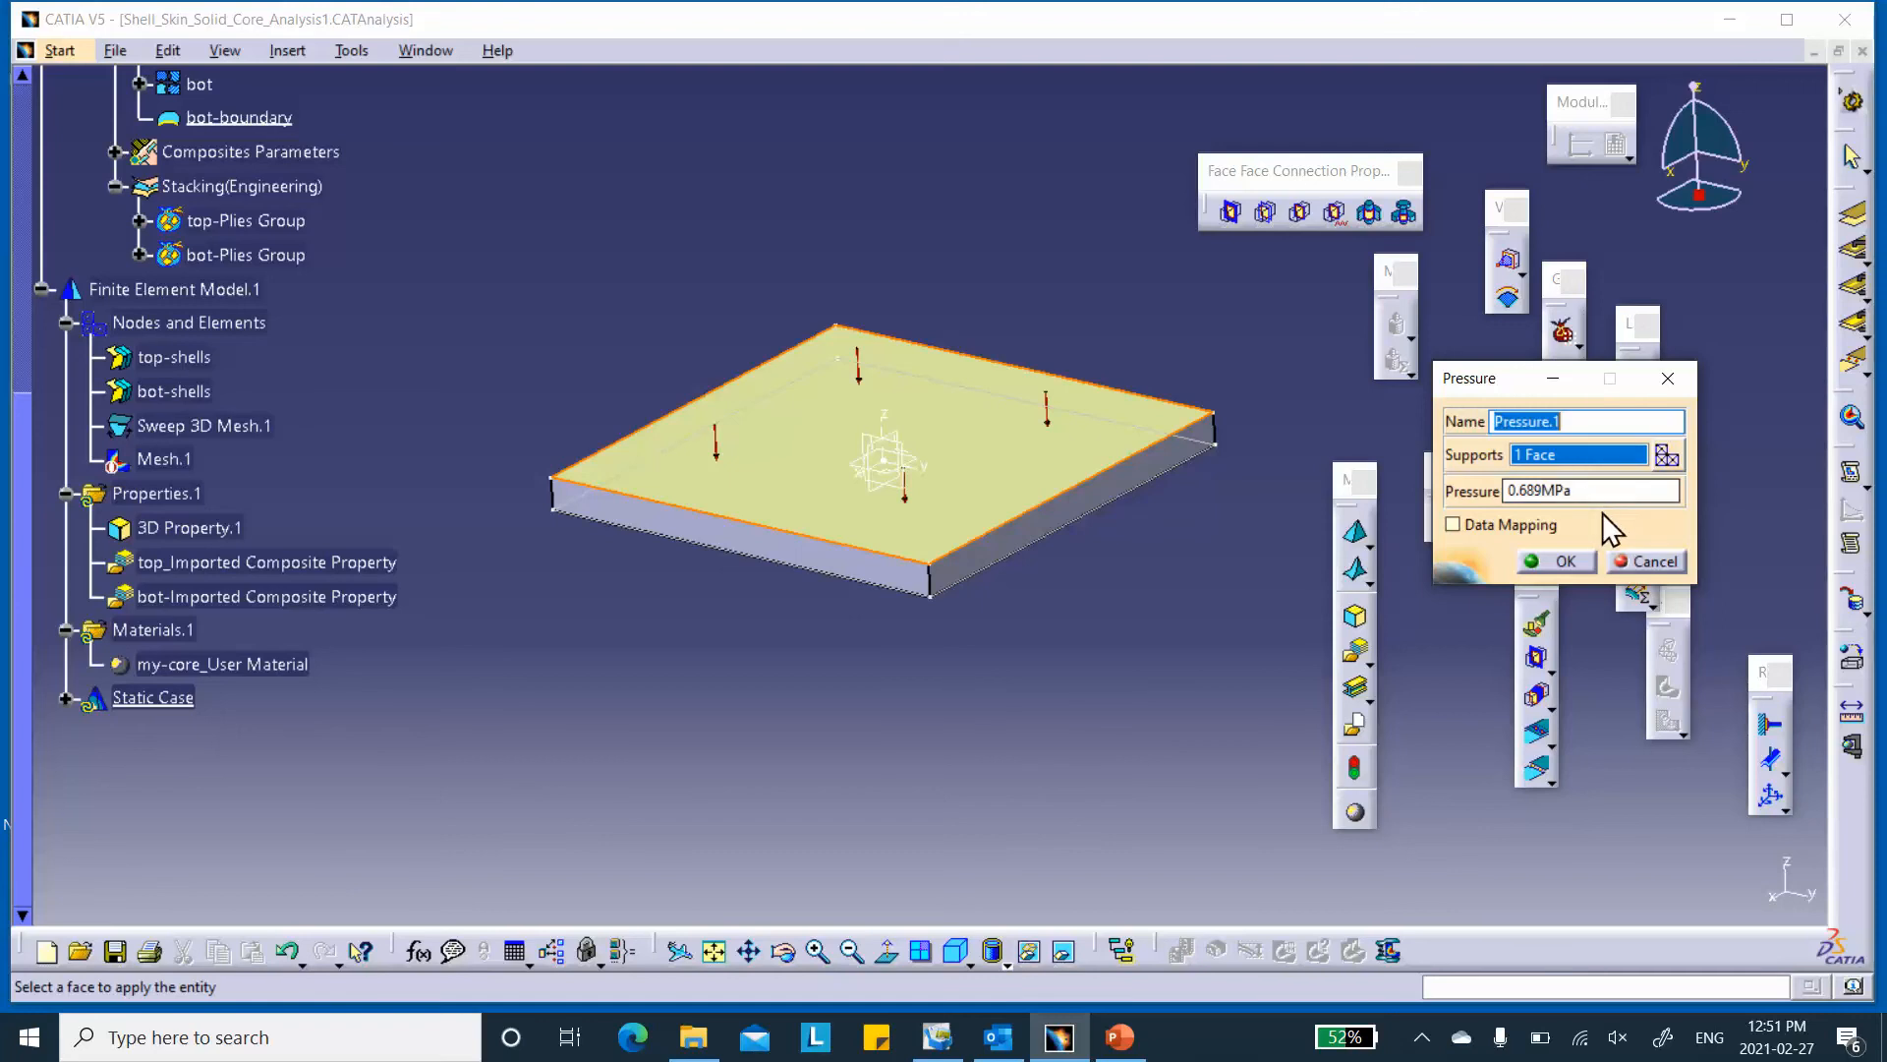
left_click(1556, 560)
- Reactivate the Mesh.1 visualization under Nodes and Elements
middle_click_drag(1093, 628, 1131, 597)
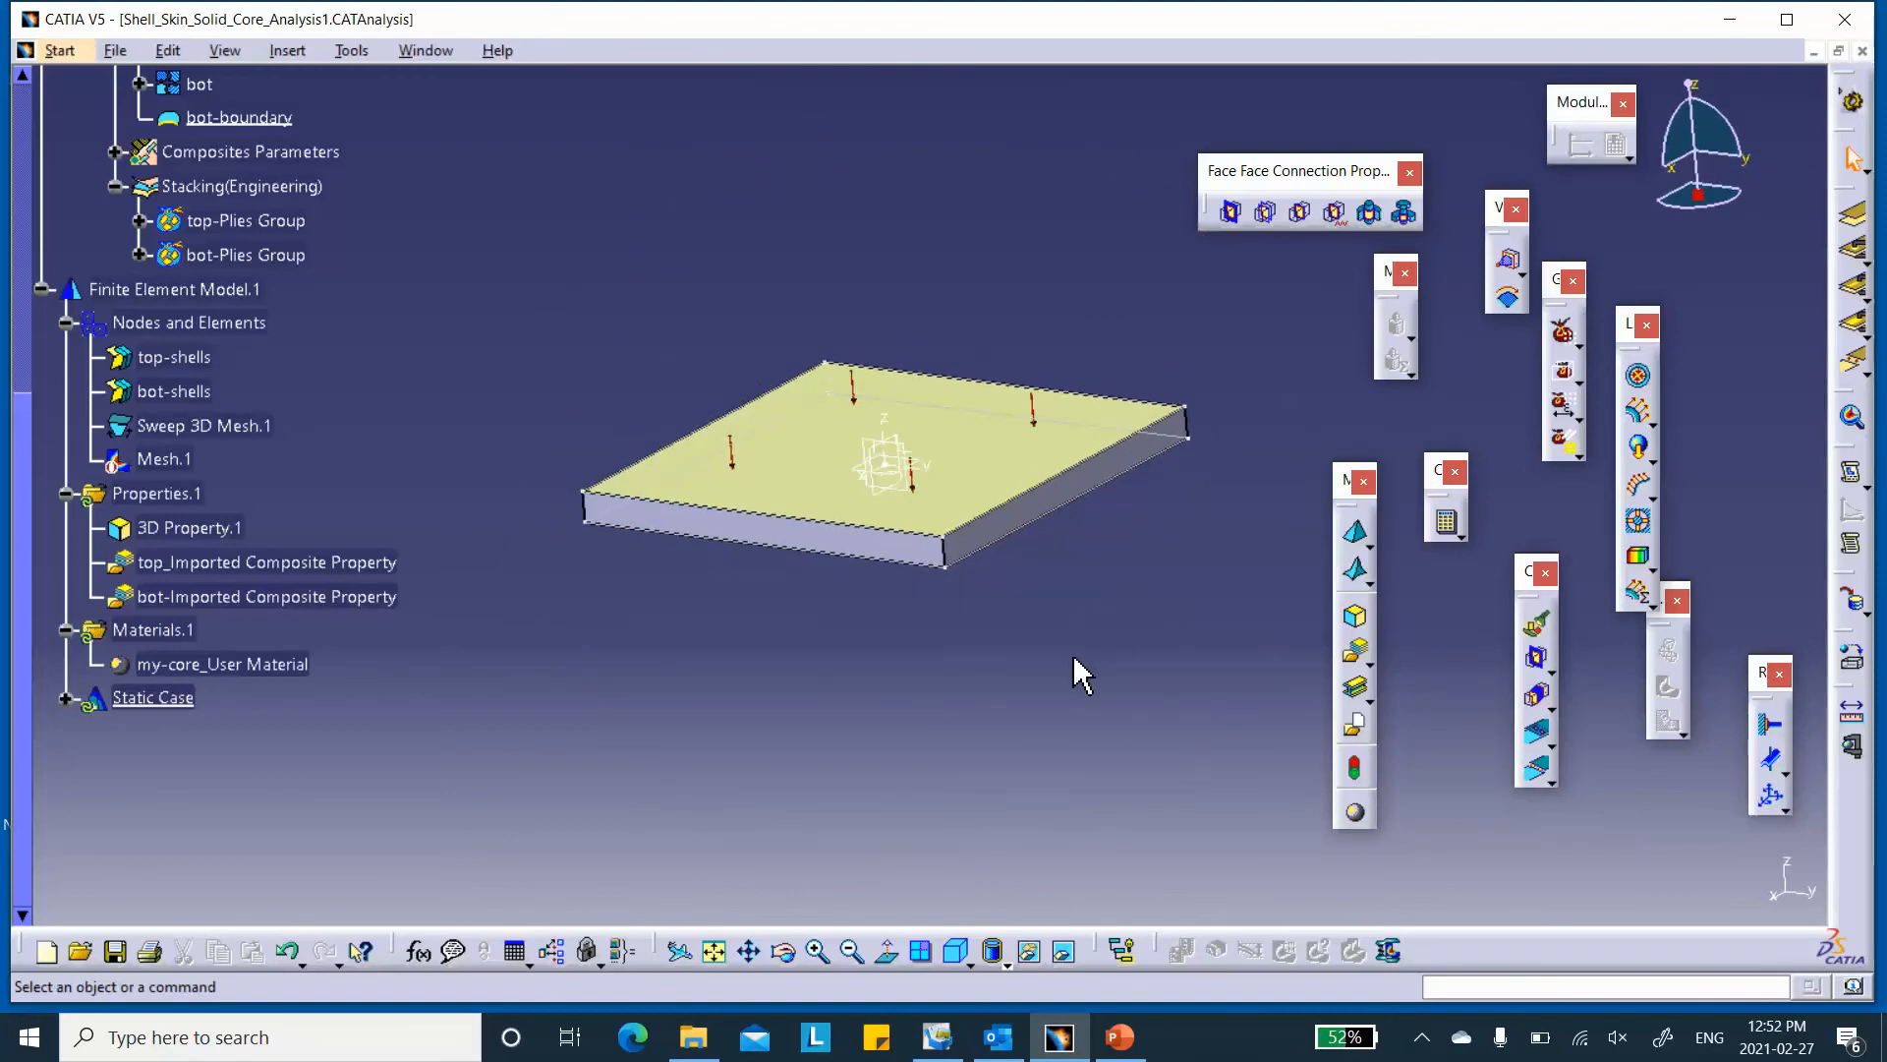
middle_click_drag(604, 607, 942, 636)
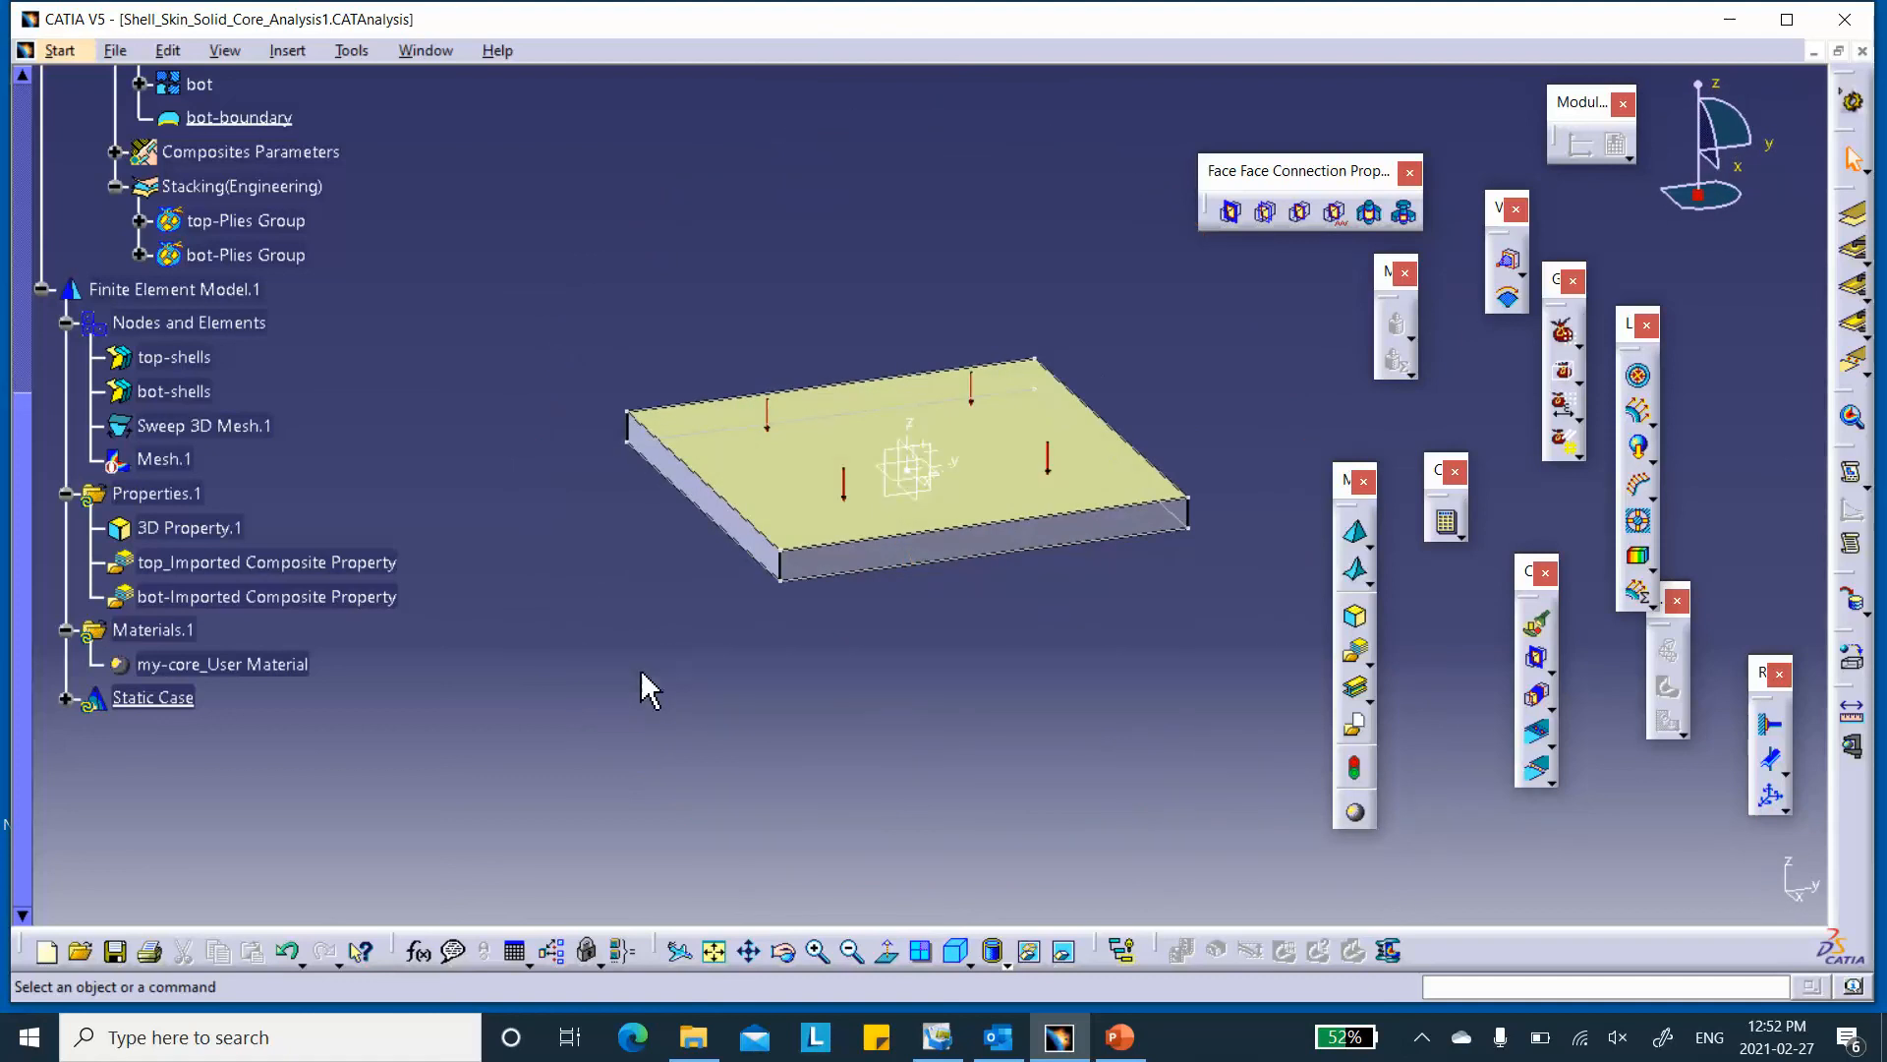
middle_click_drag(644, 650, 628, 544)
middle_click_drag(879, 692, 884, 543)
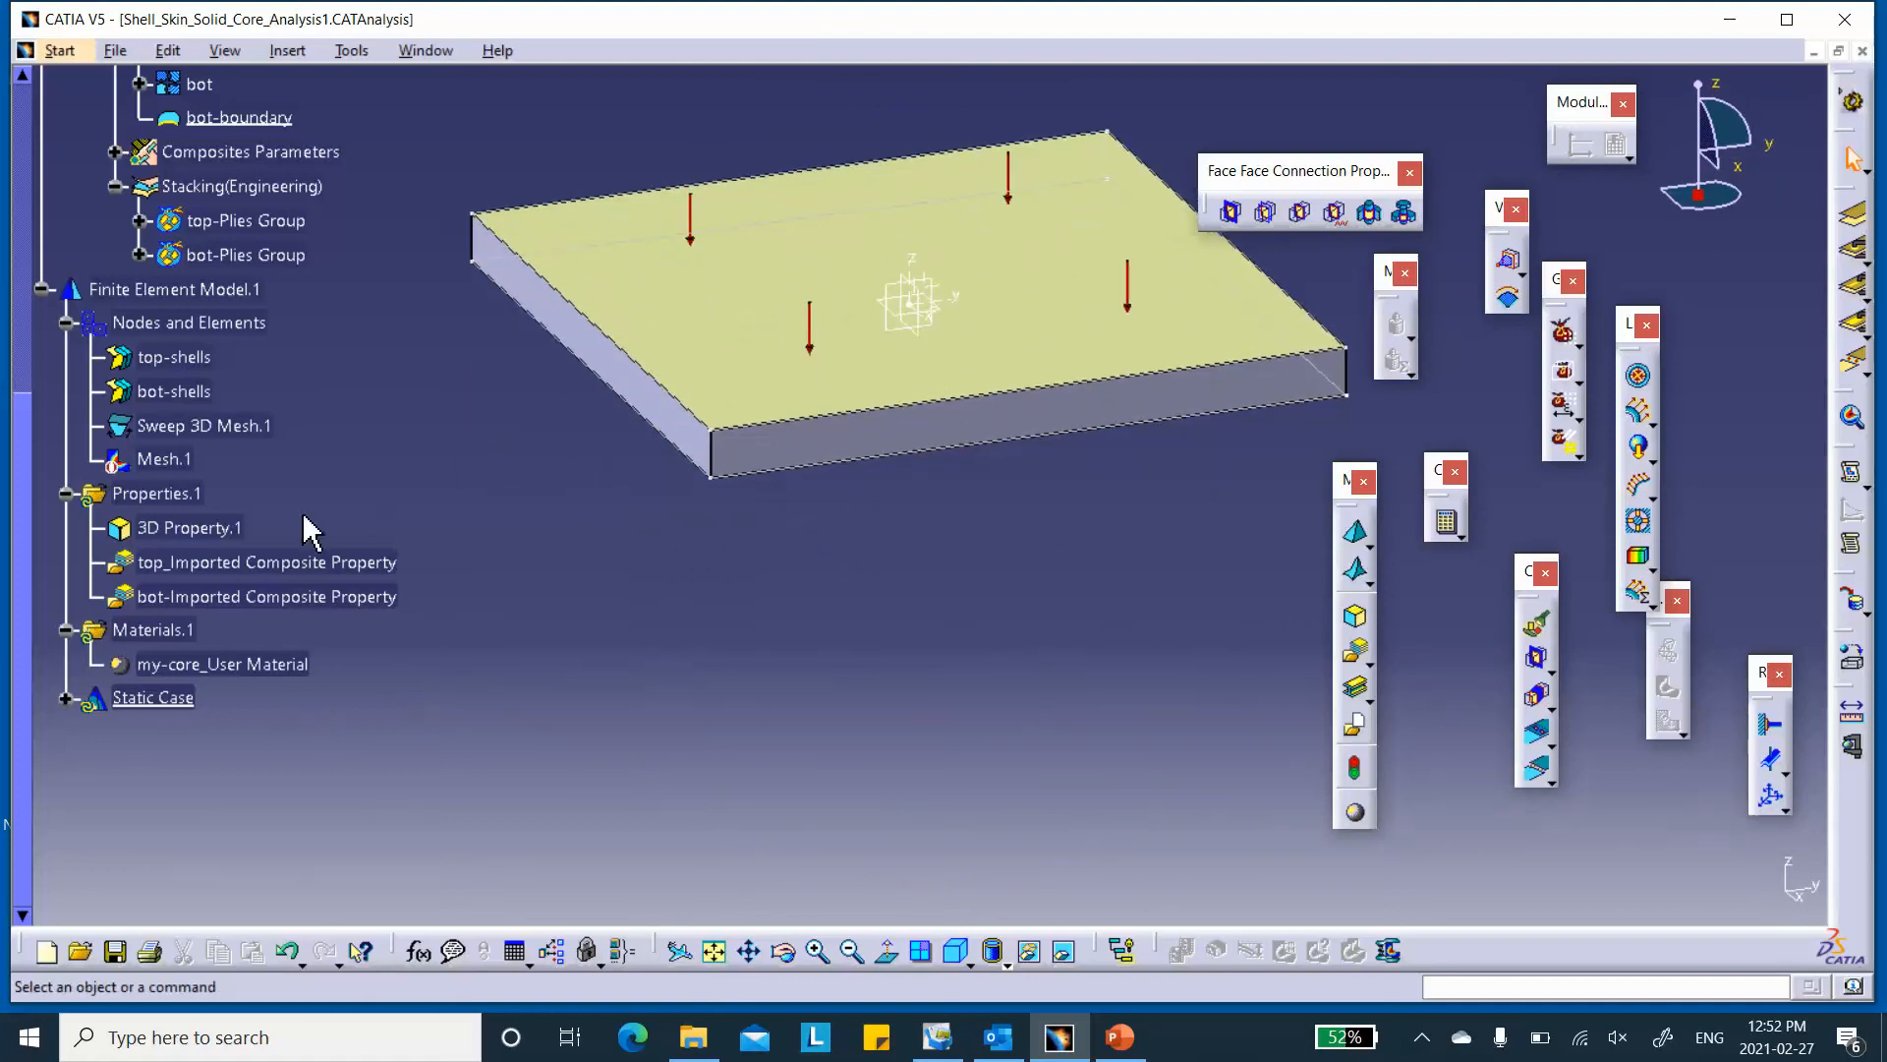
left_click(167, 459)
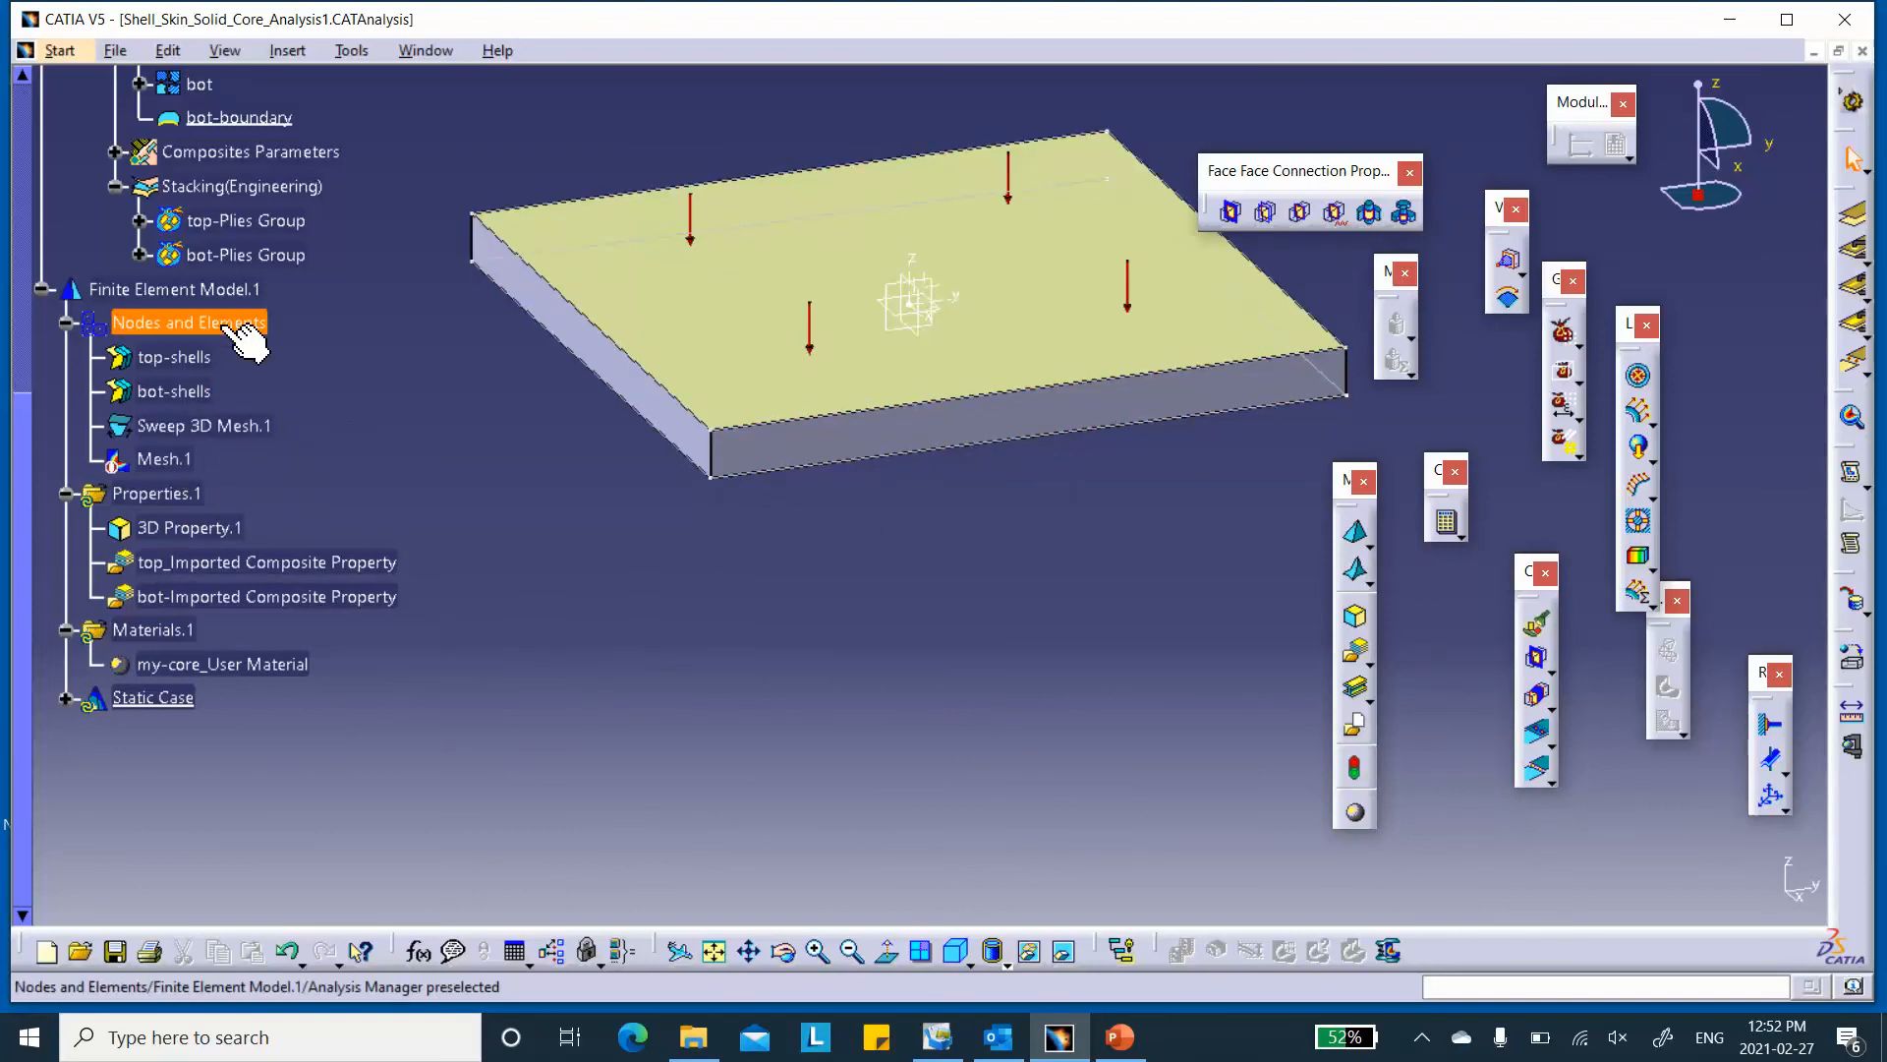
right_click(229, 329)
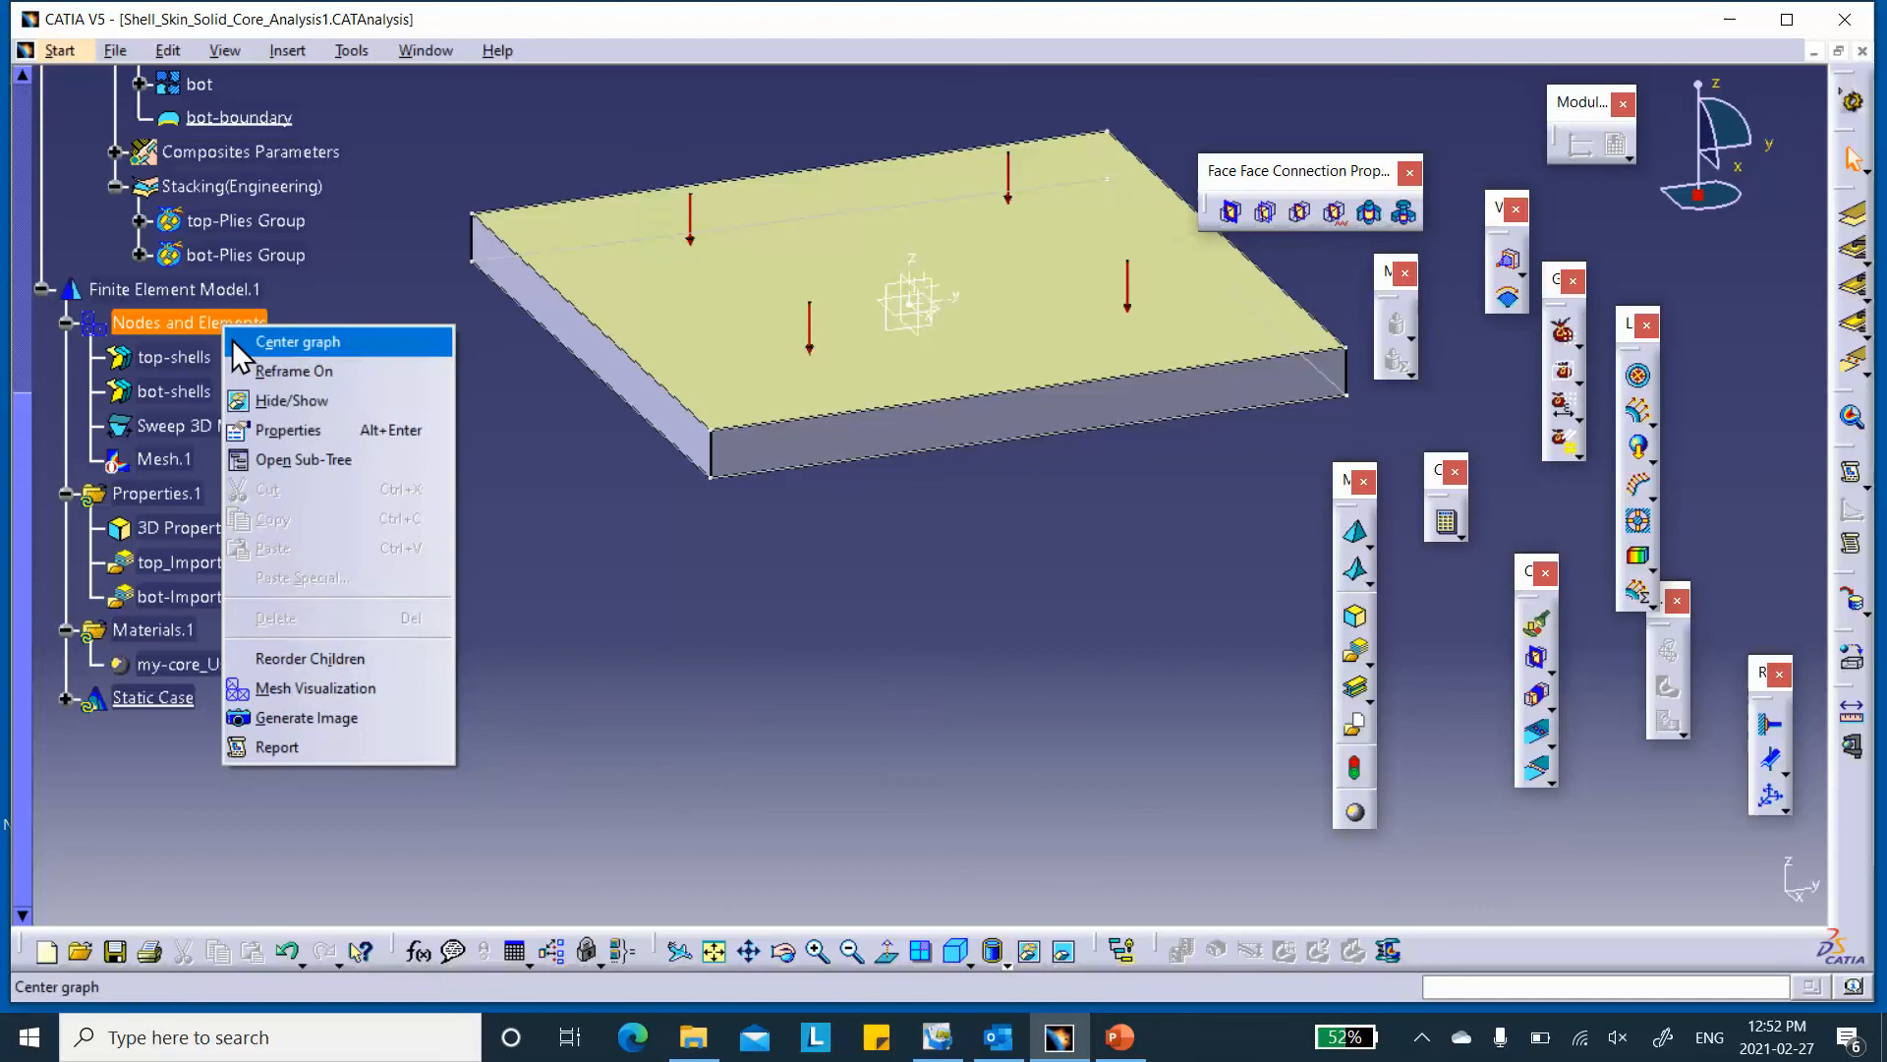
left_click(269, 403)
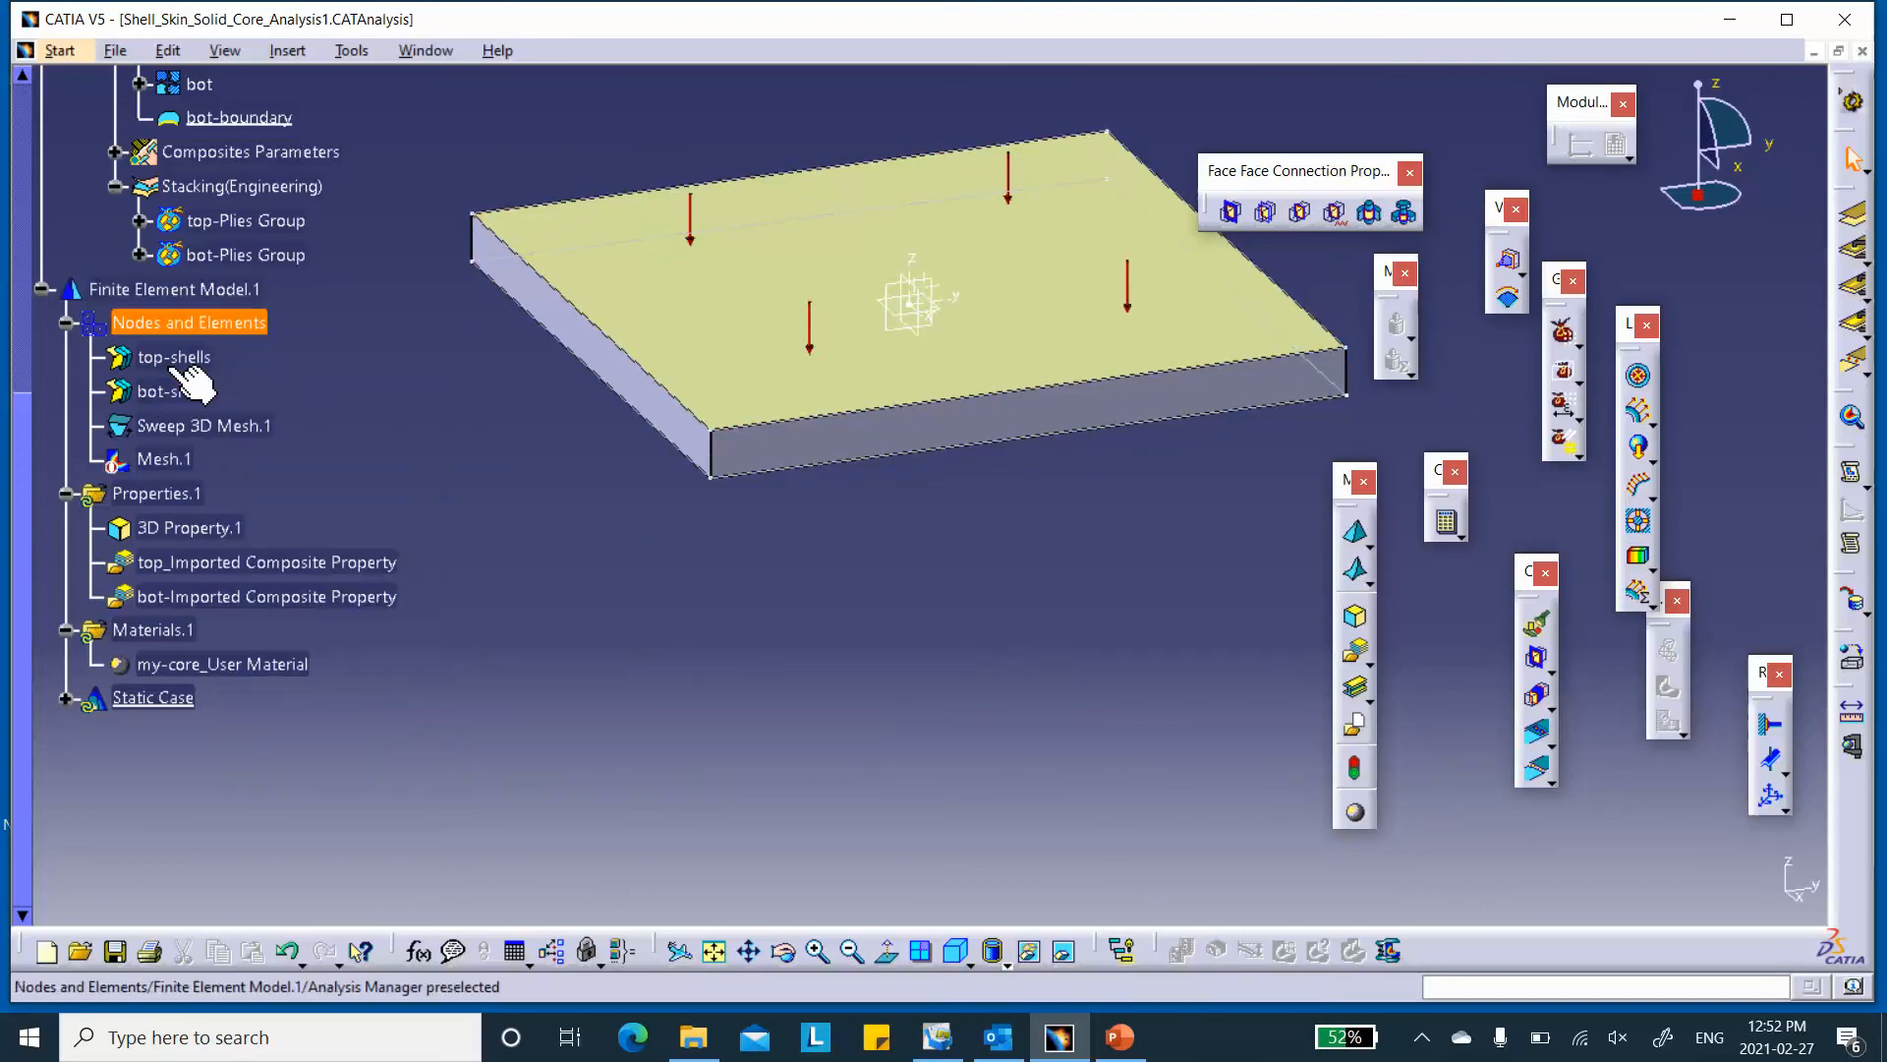
right_click(173, 459)
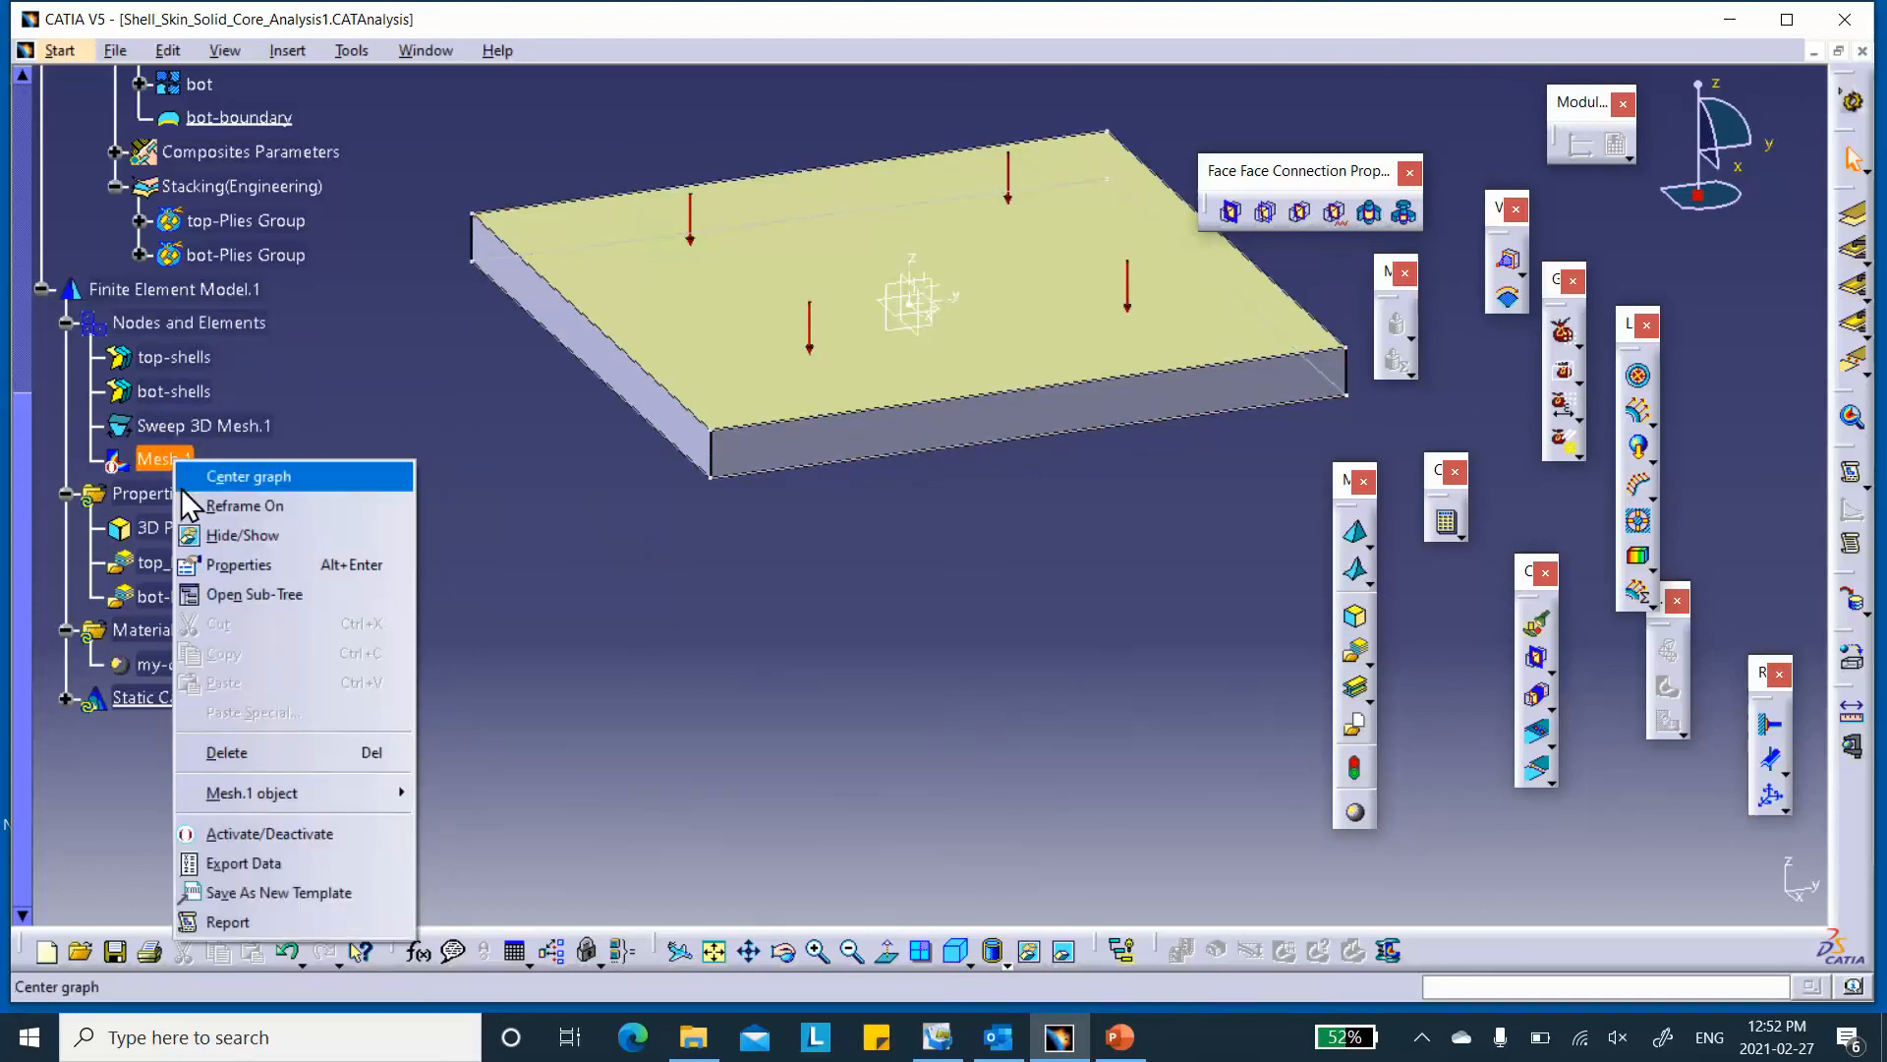
left_click(295, 834)
- Examine how the solid core elements share nodes with the top and bottom skin shells at the plate's corners
middle_click_drag(771, 601, 856, 792)
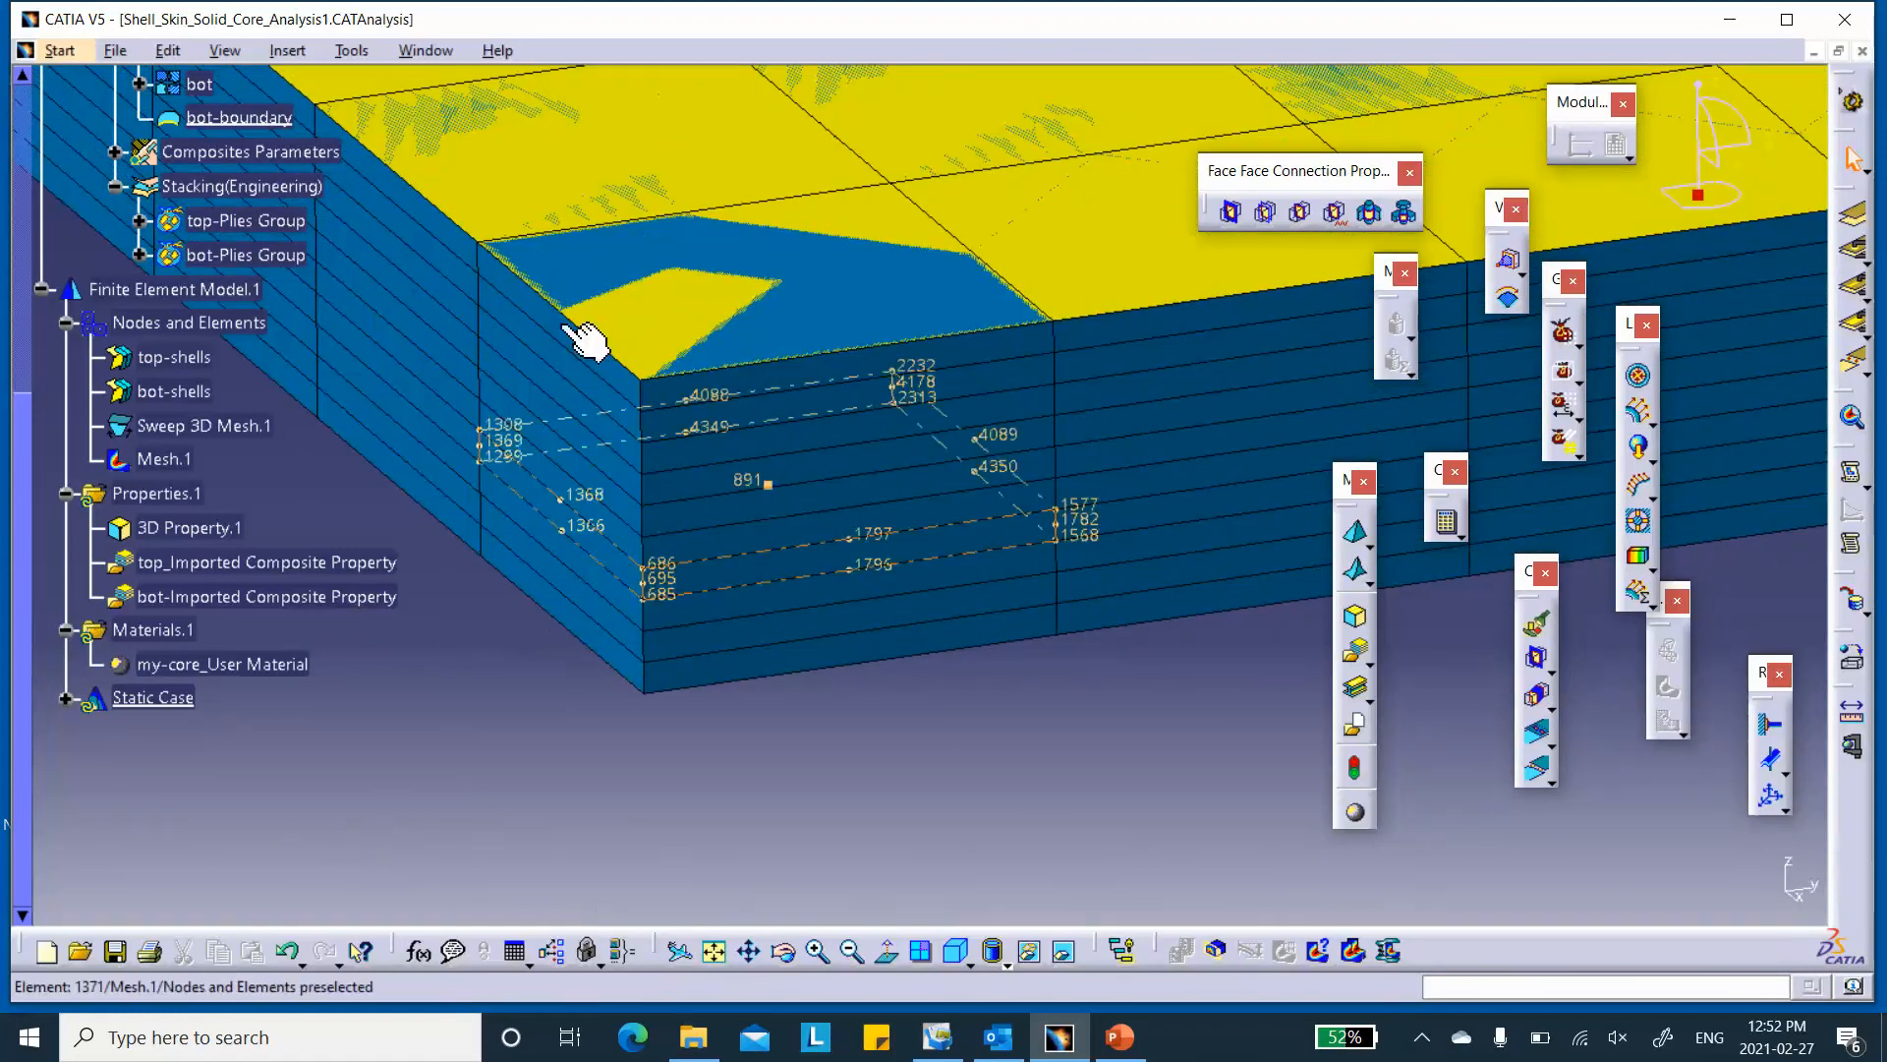
middle_click_drag(366, 784, 885, 561)
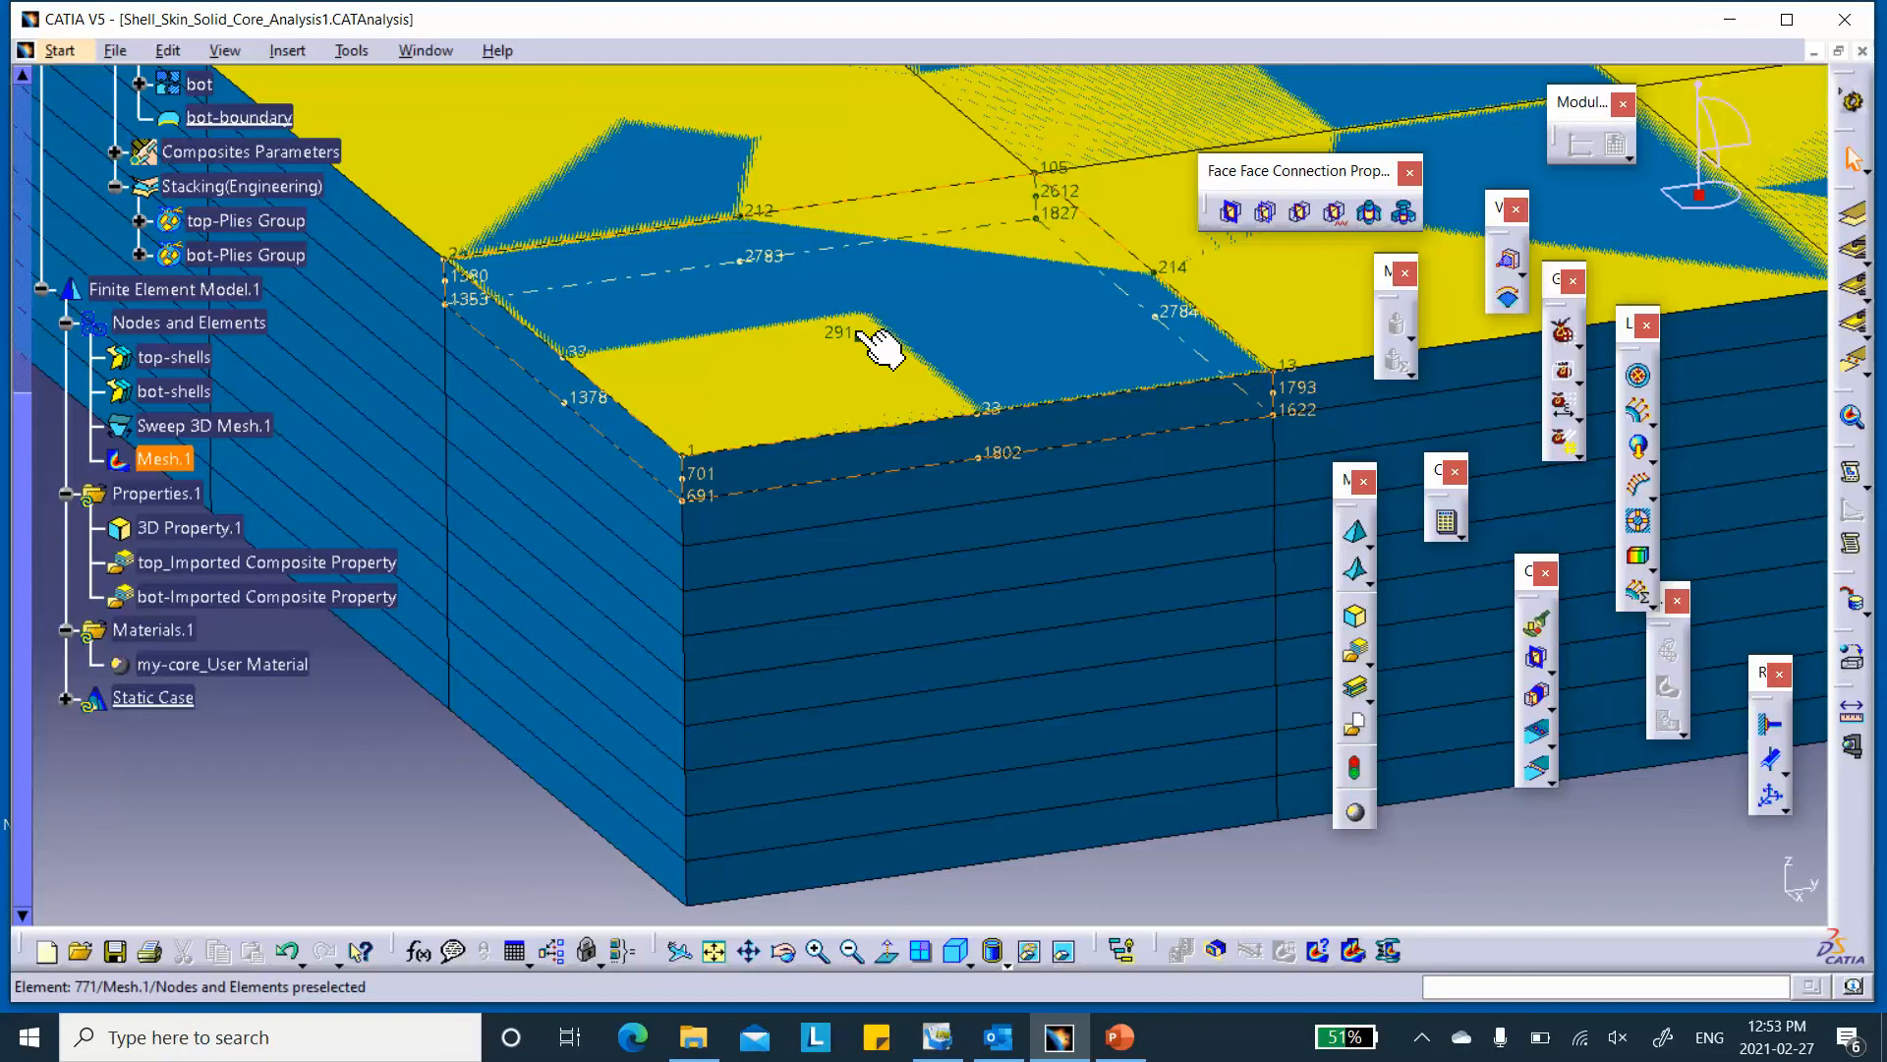
middle_click_drag(887, 563, 905, 463)
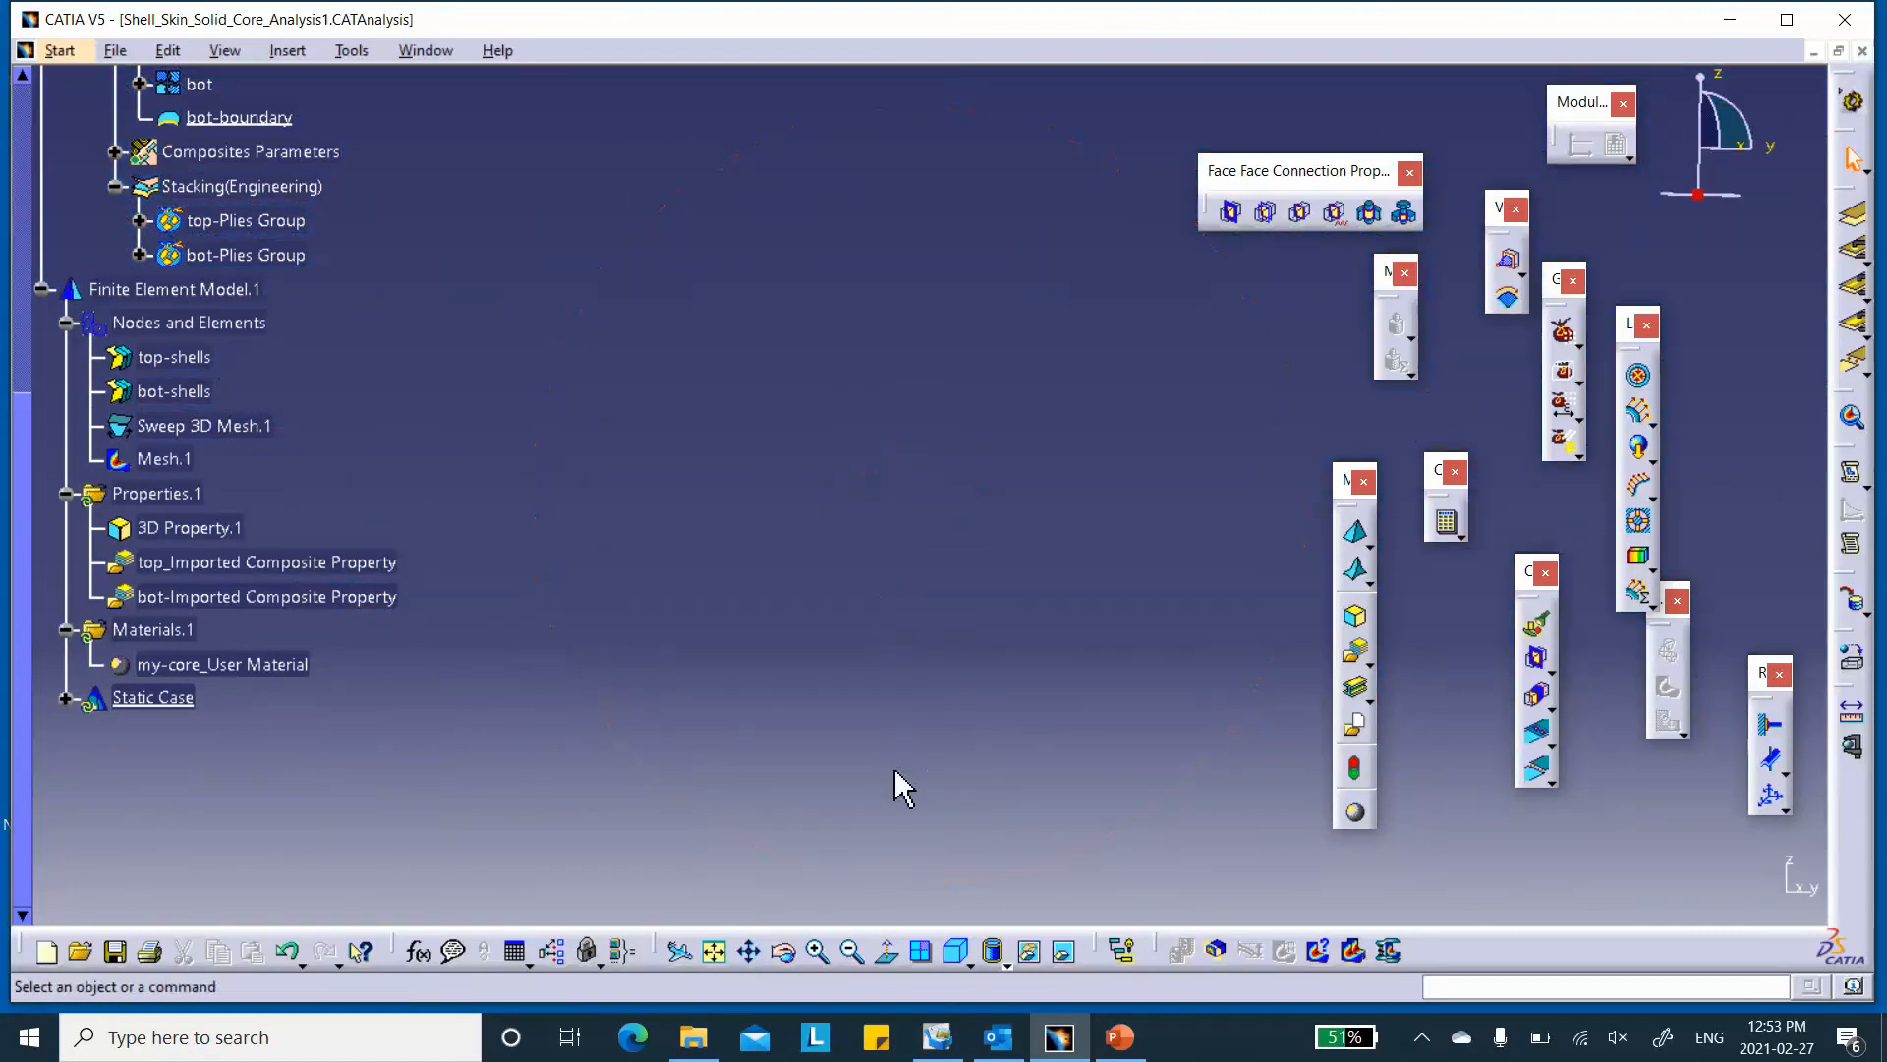
middle_click_drag(855, 601, 932, 668)
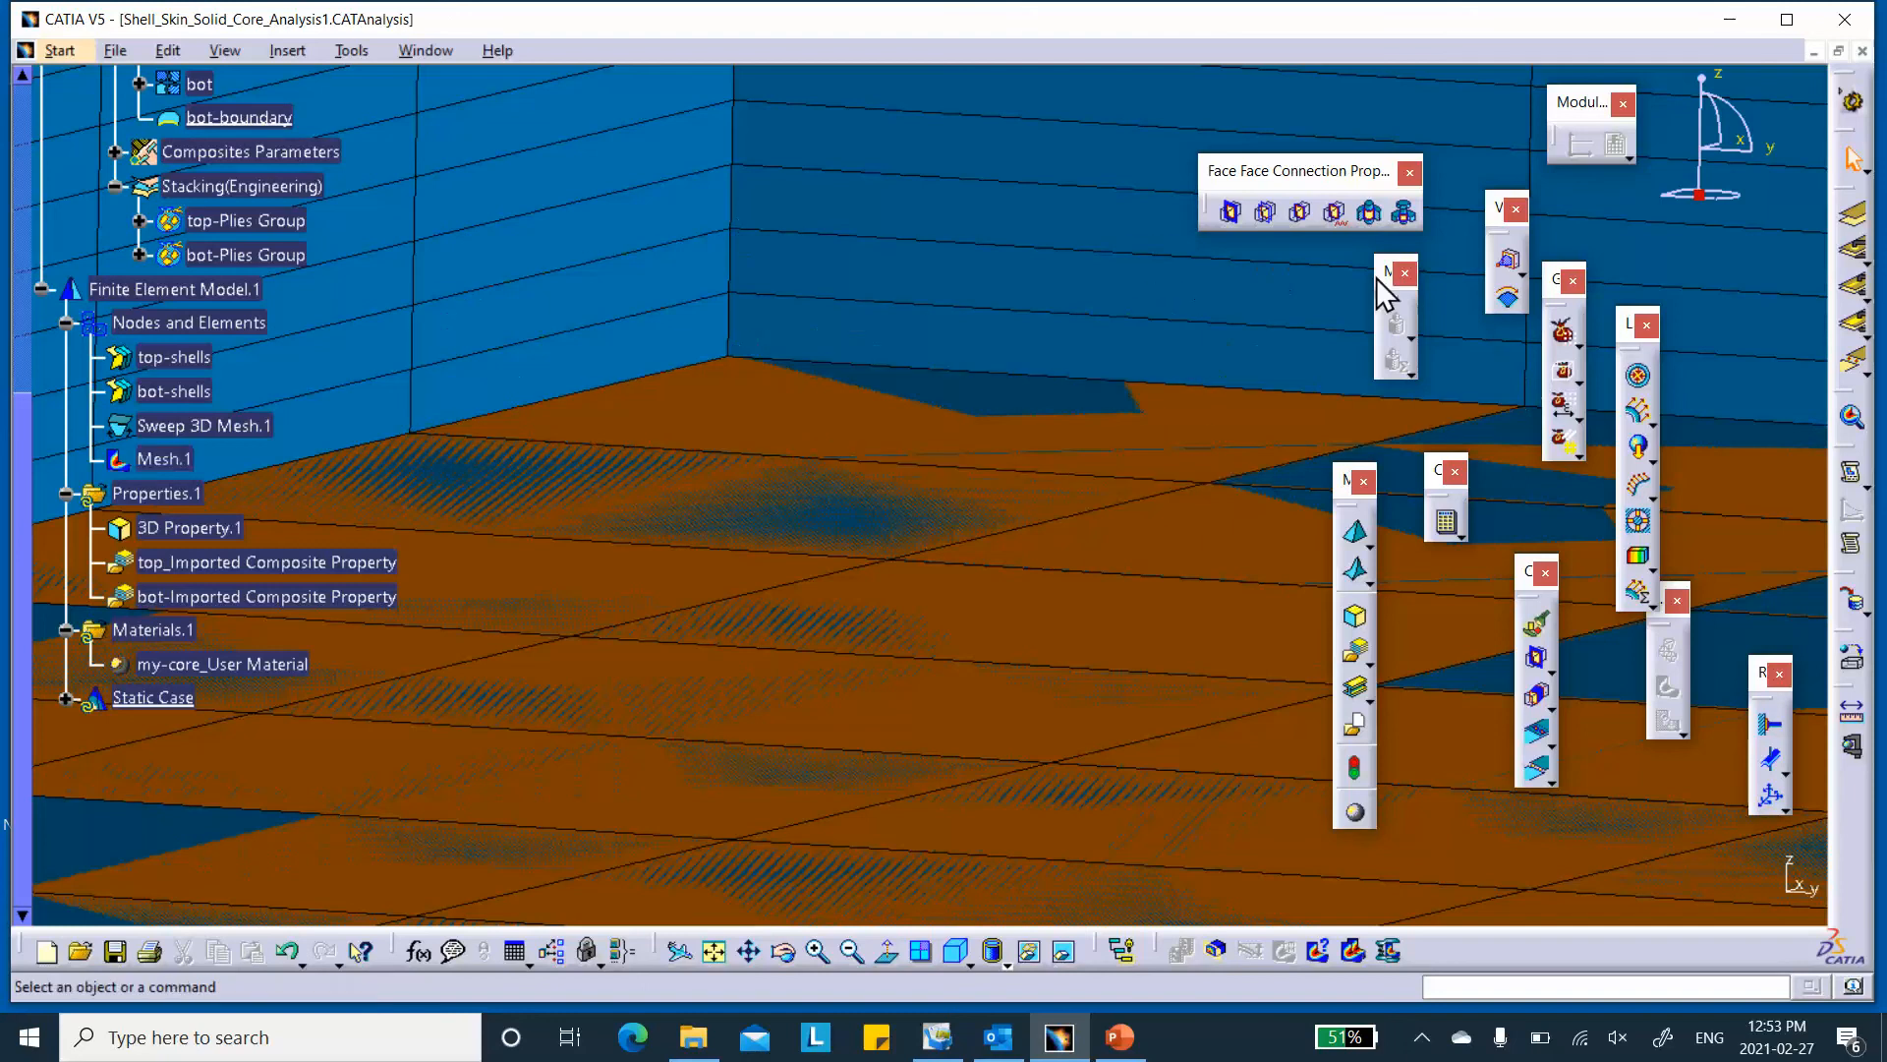
left_click_drag(1555, 287, 1584, 302)
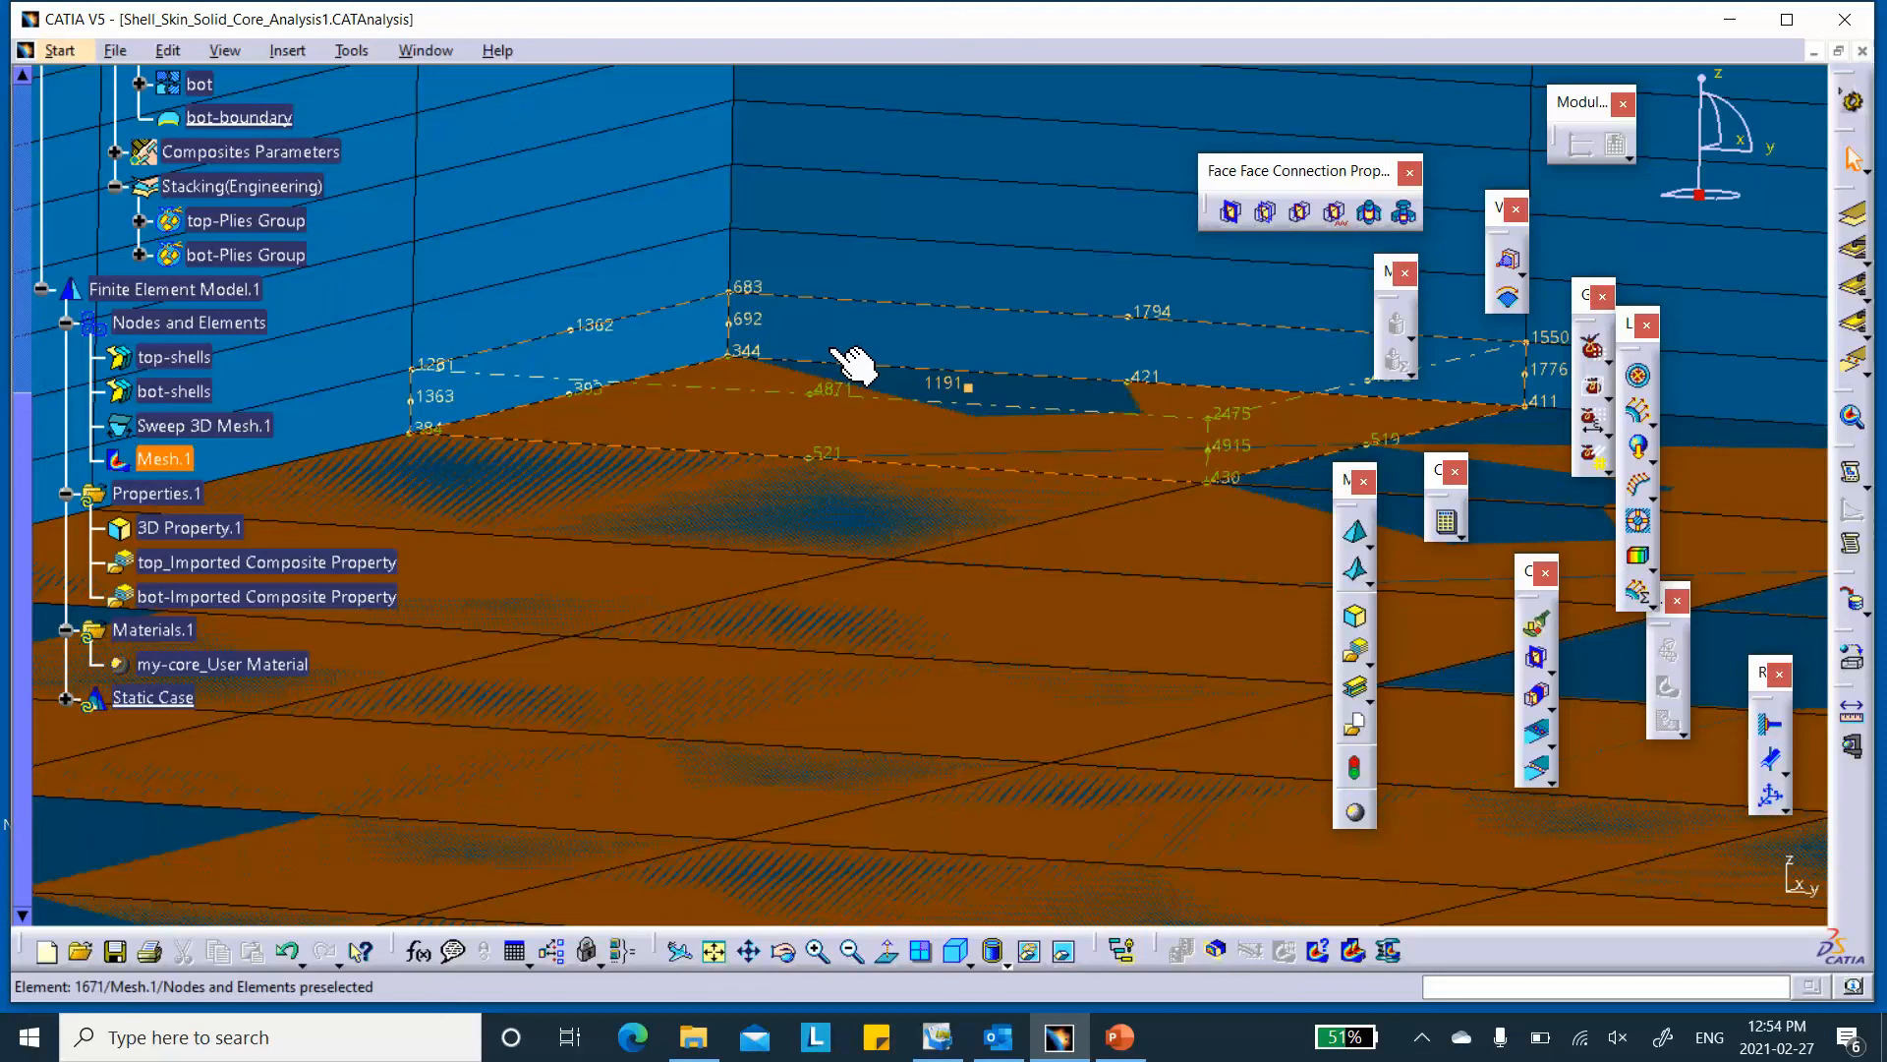
middle_click_drag(853, 365, 994, 518)
middle_click_drag(486, 169, 443, 210)
middle_click_drag(555, 257, 607, 227)
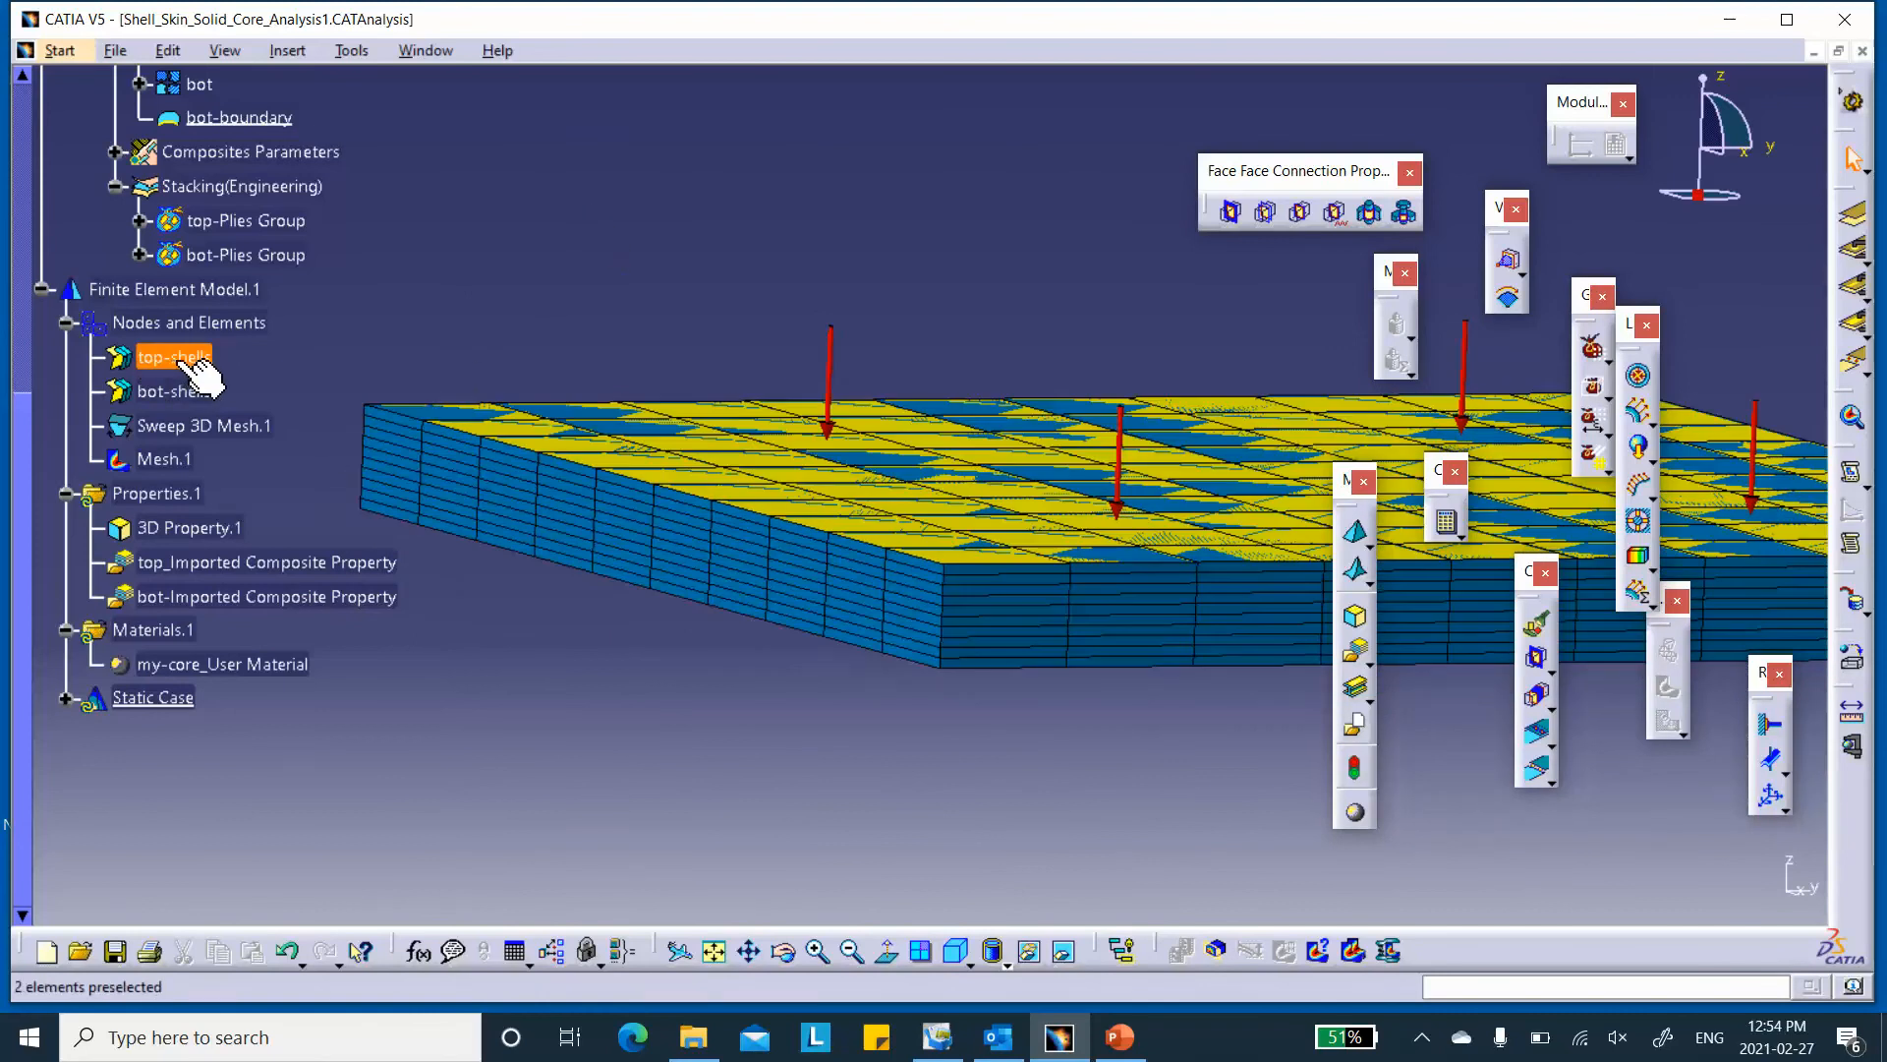
- Review the mesh and geometry parameters of top-shells, including the Automatic mesh capture option, and discard any changes
double_click(183, 360)
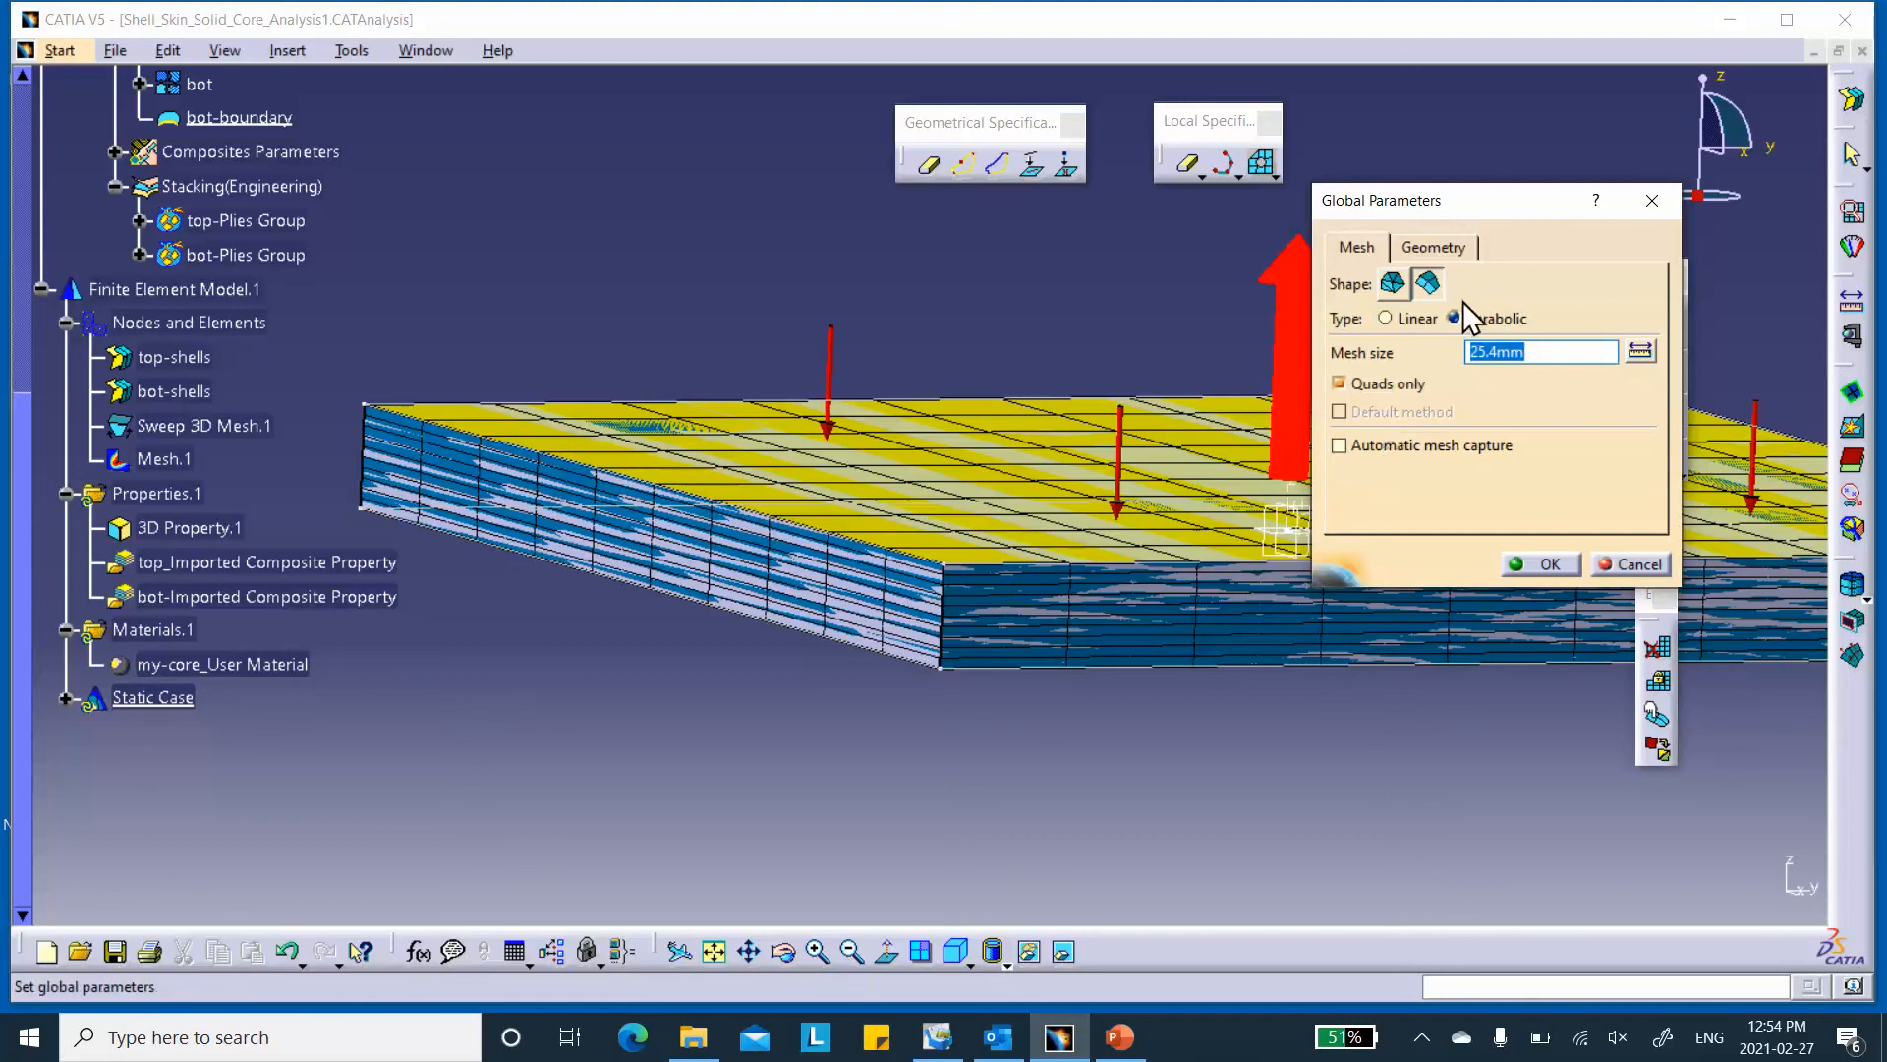
left_click(1440, 248)
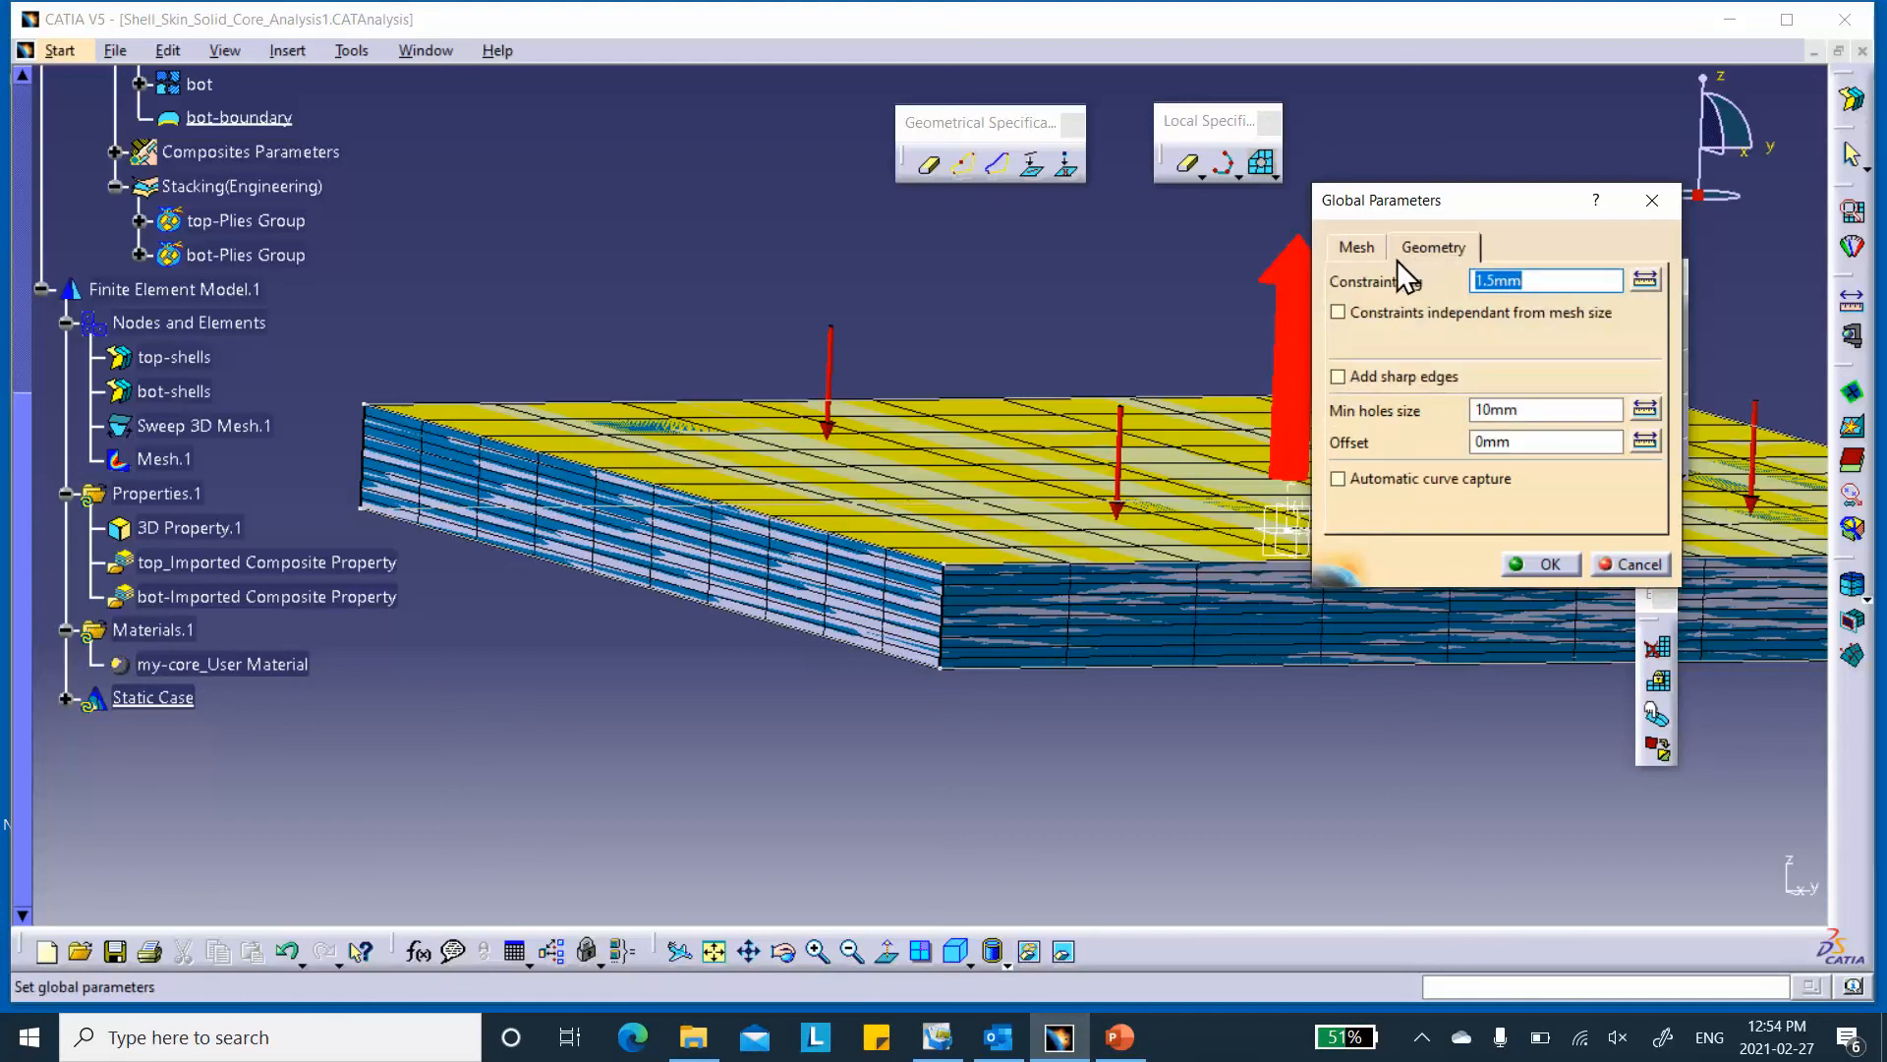
left_click(1356, 252)
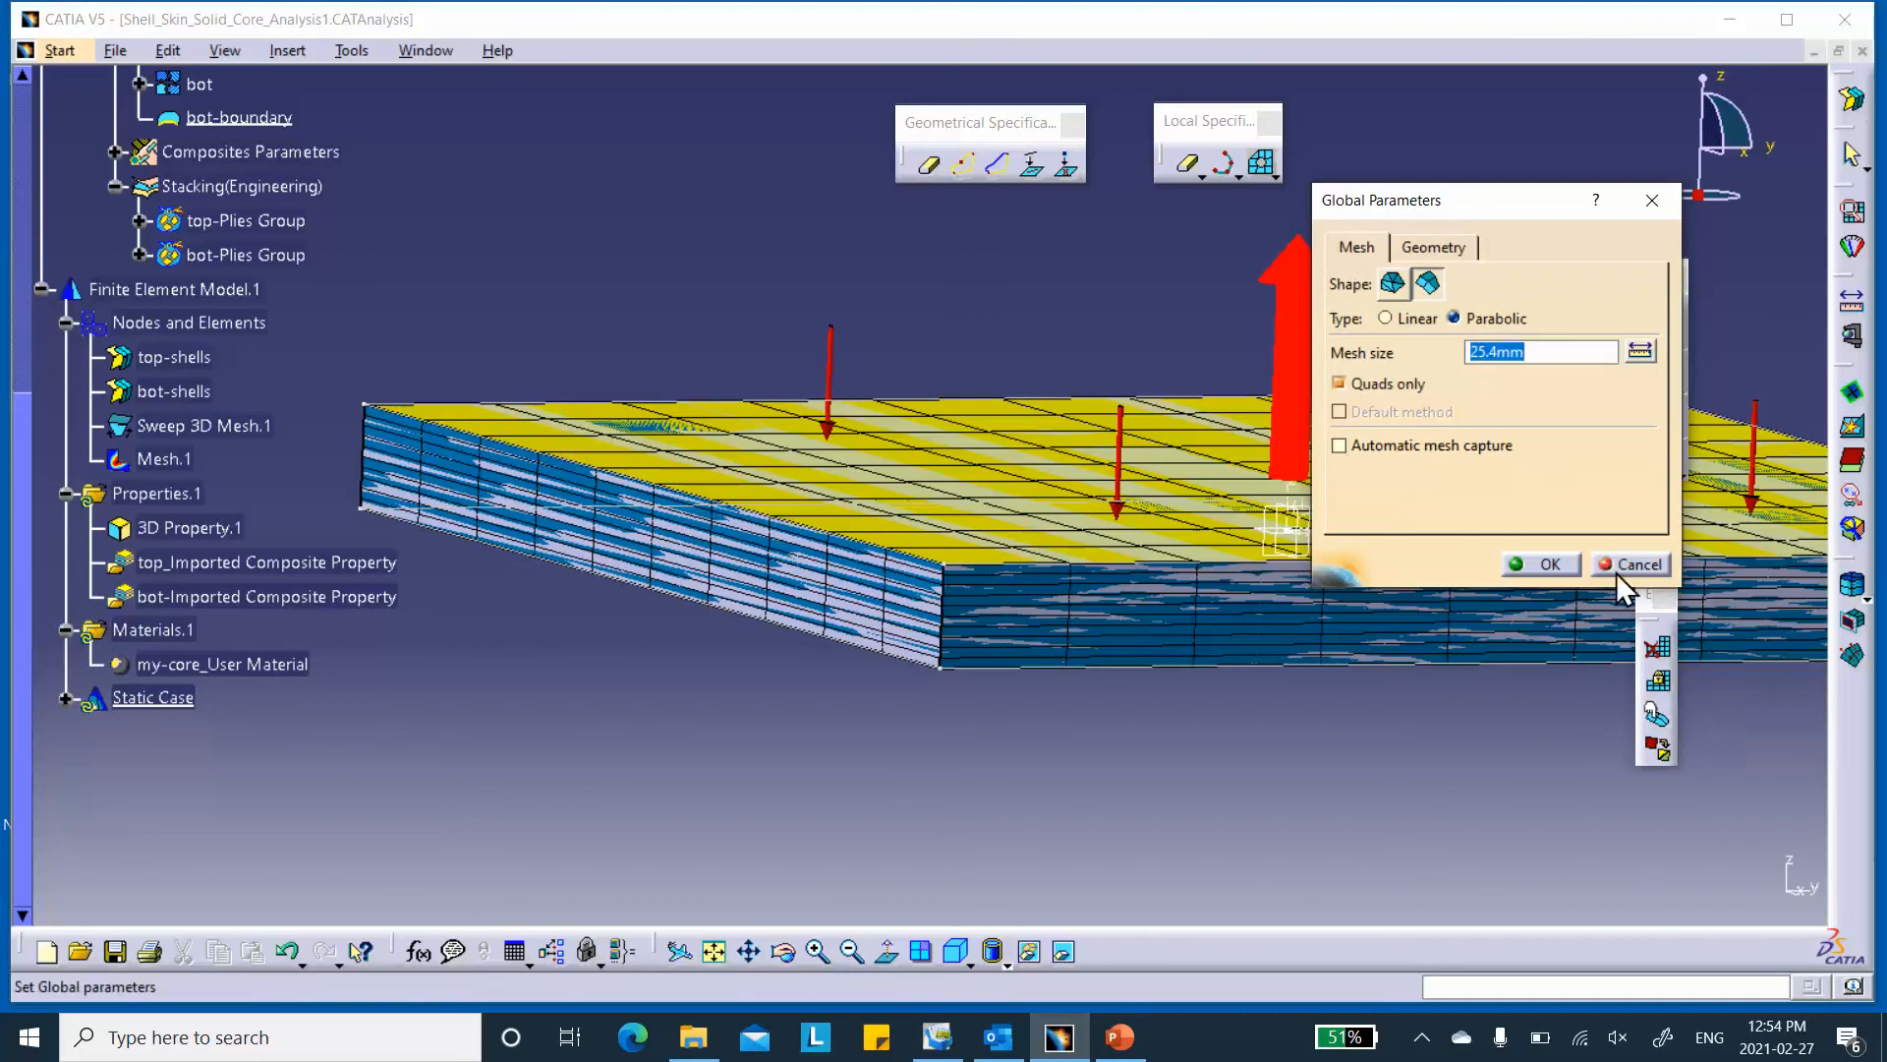
left_click(1343, 446)
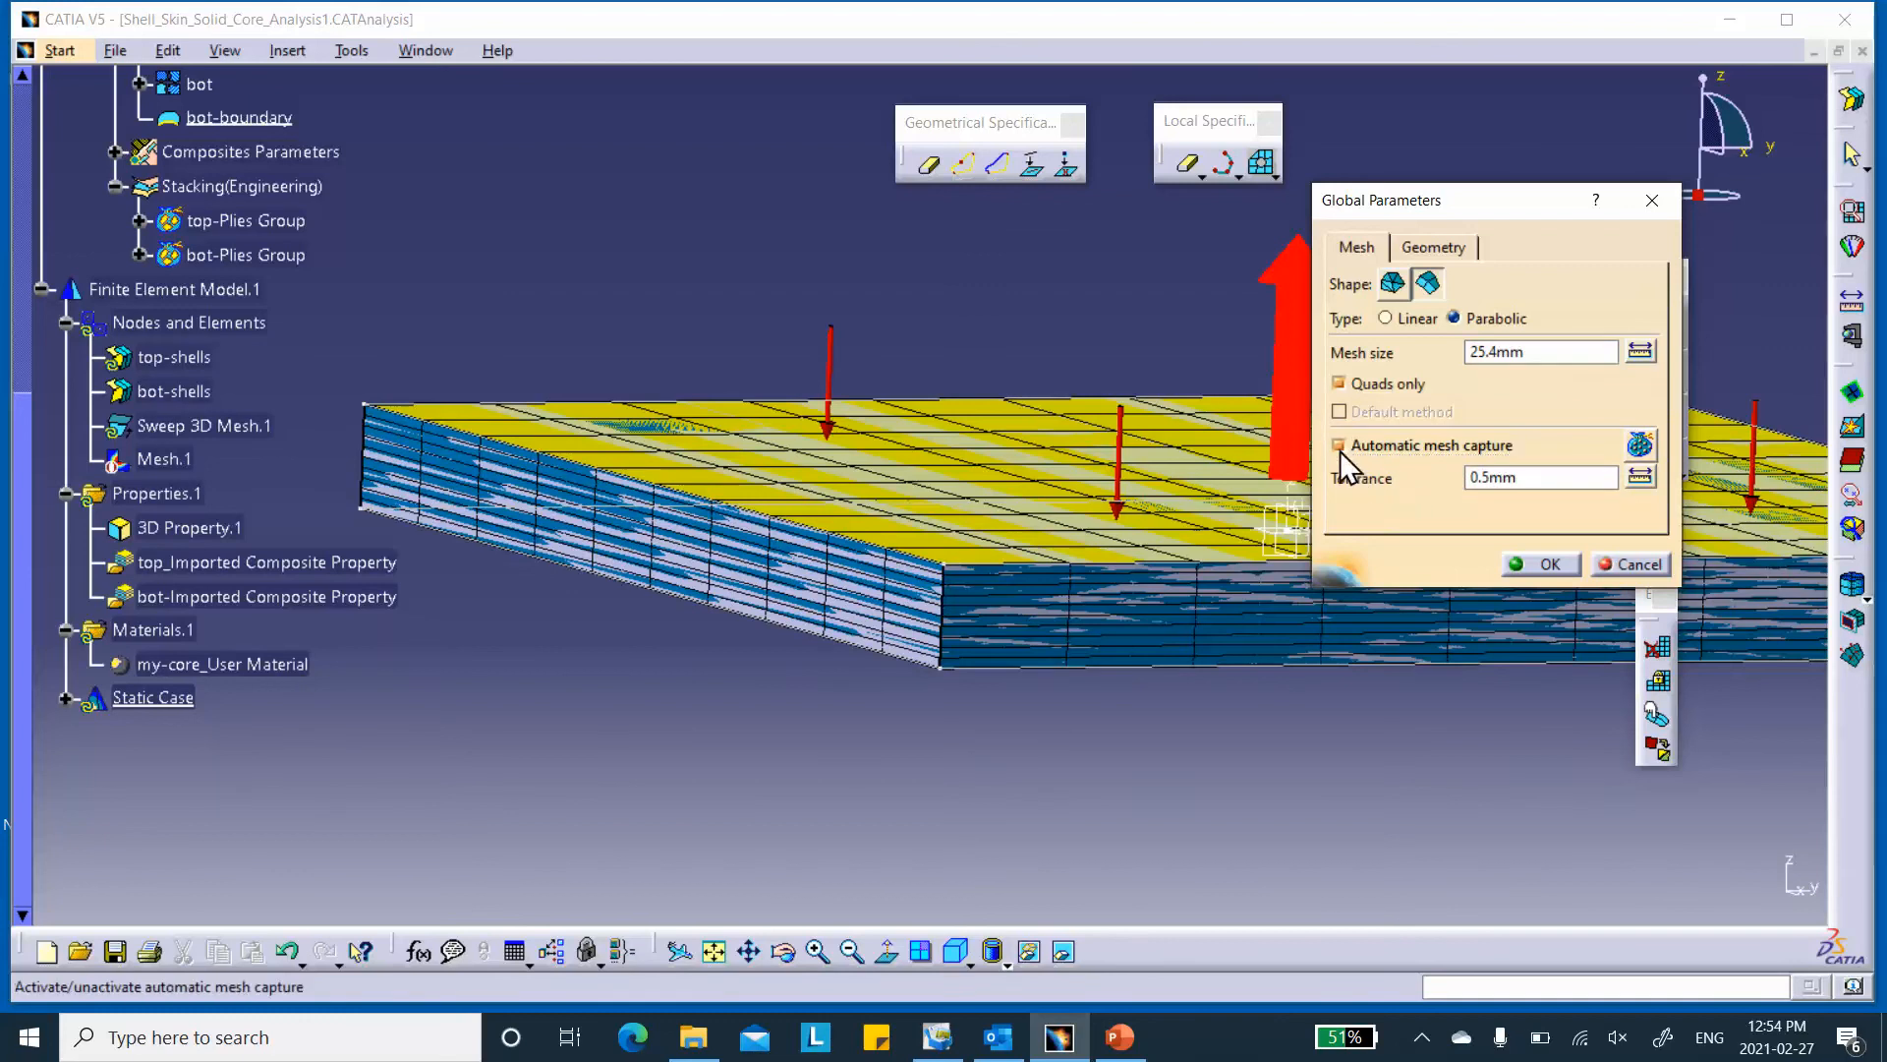
left_click(1340, 448)
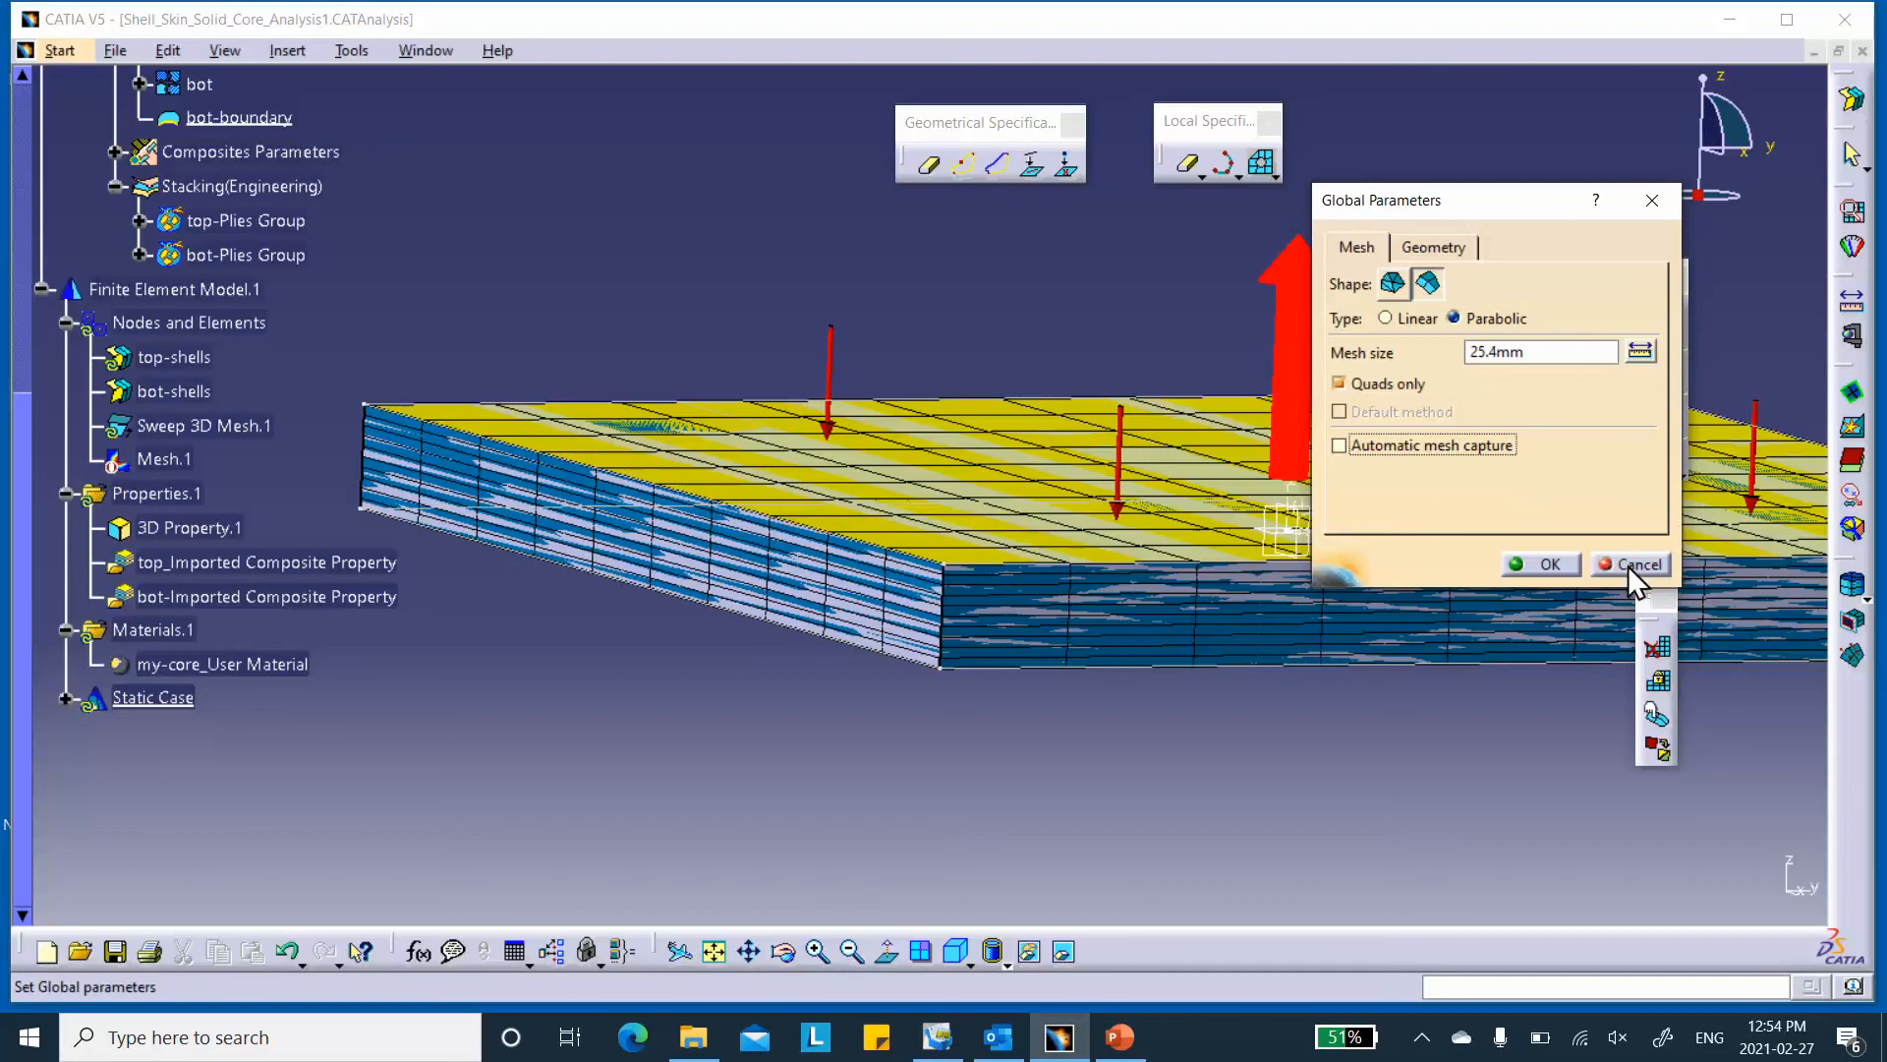
left_click(1551, 563)
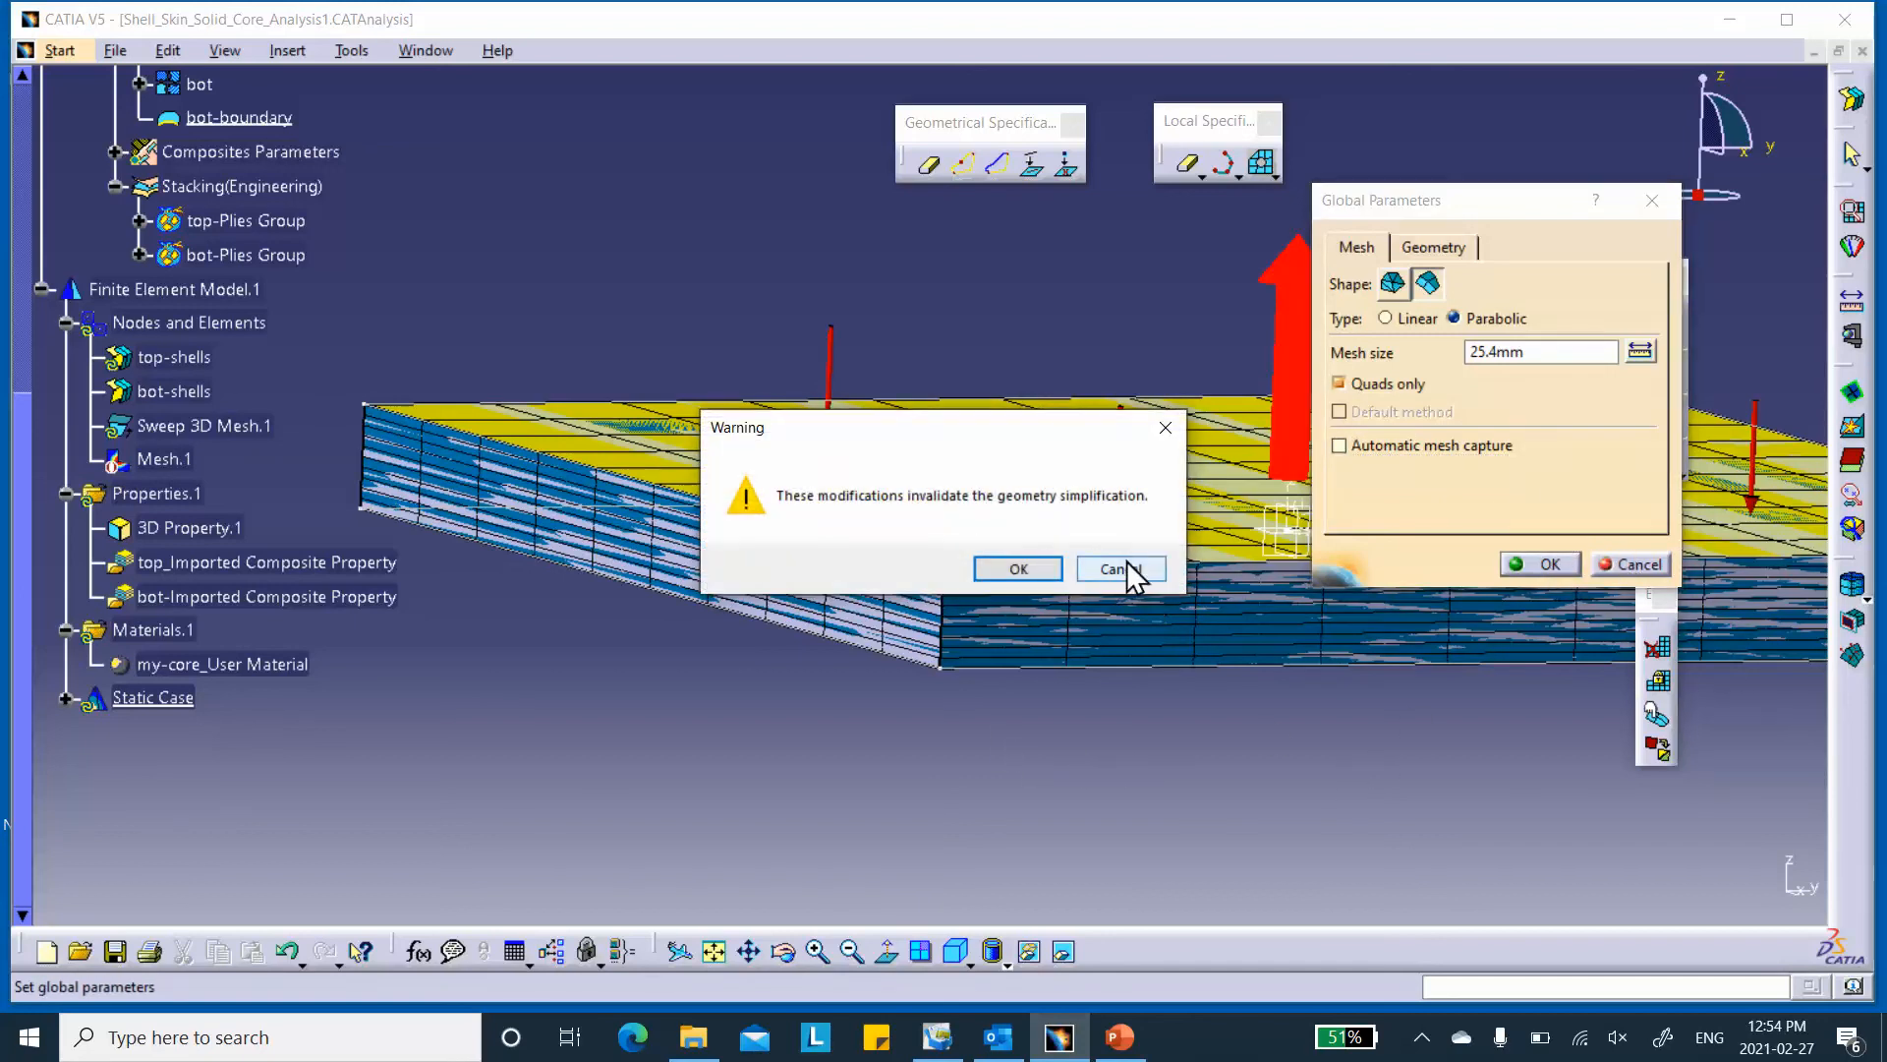
left_click(1121, 569)
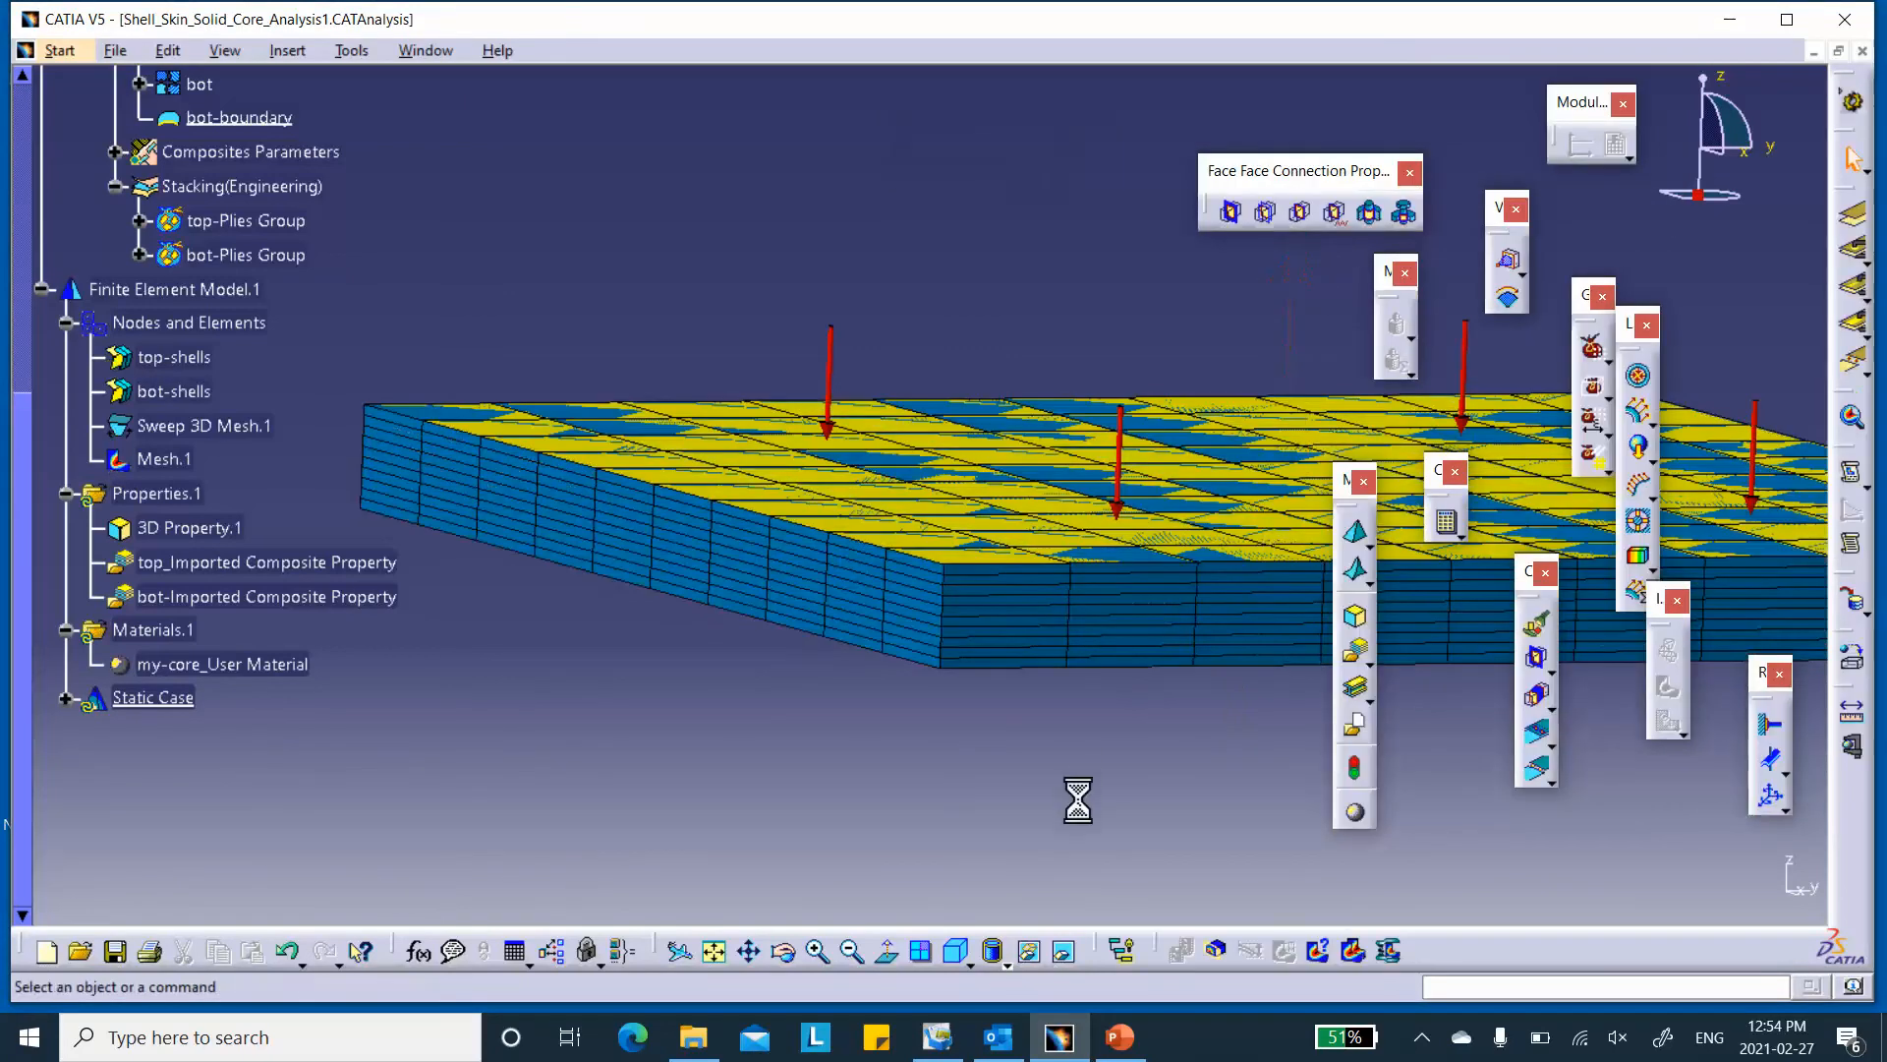
middle_click_drag(993, 413, 856, 462)
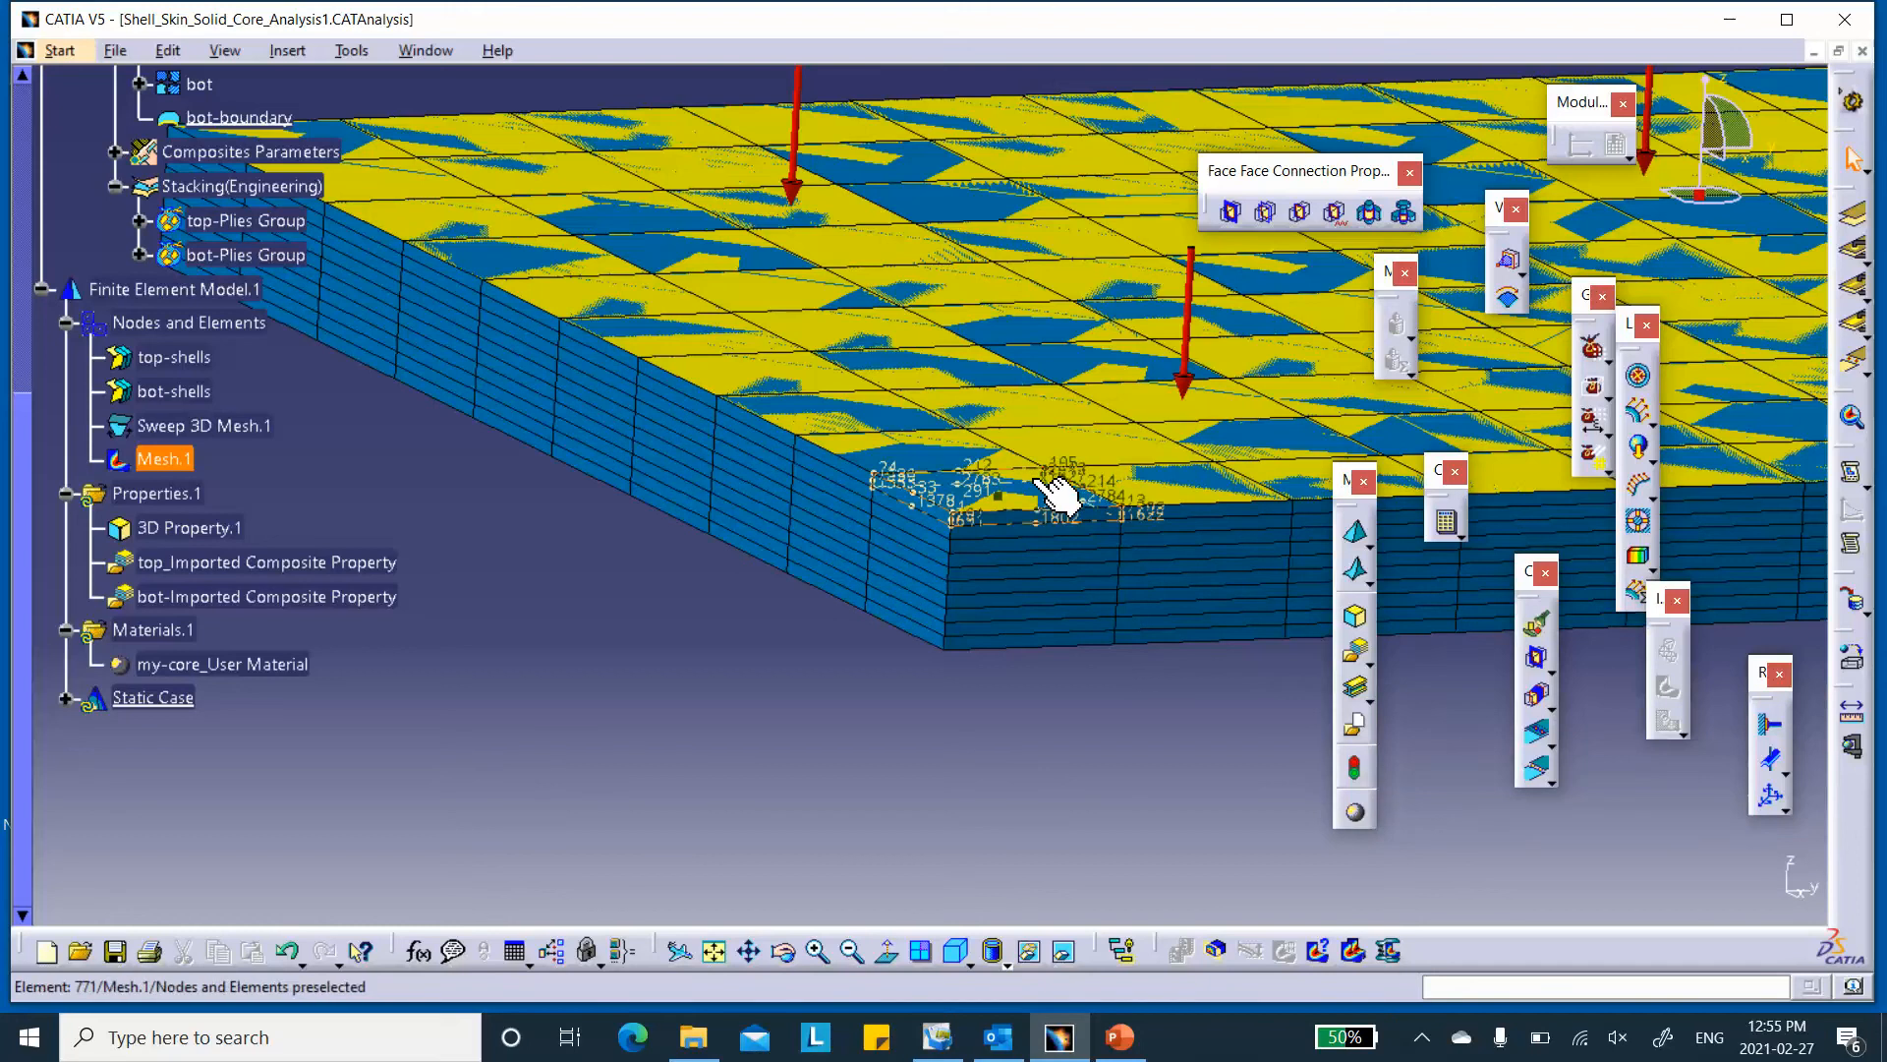
middle_click_drag(1053, 498, 1041, 275)
middle_click_drag(935, 310, 1331, 350)
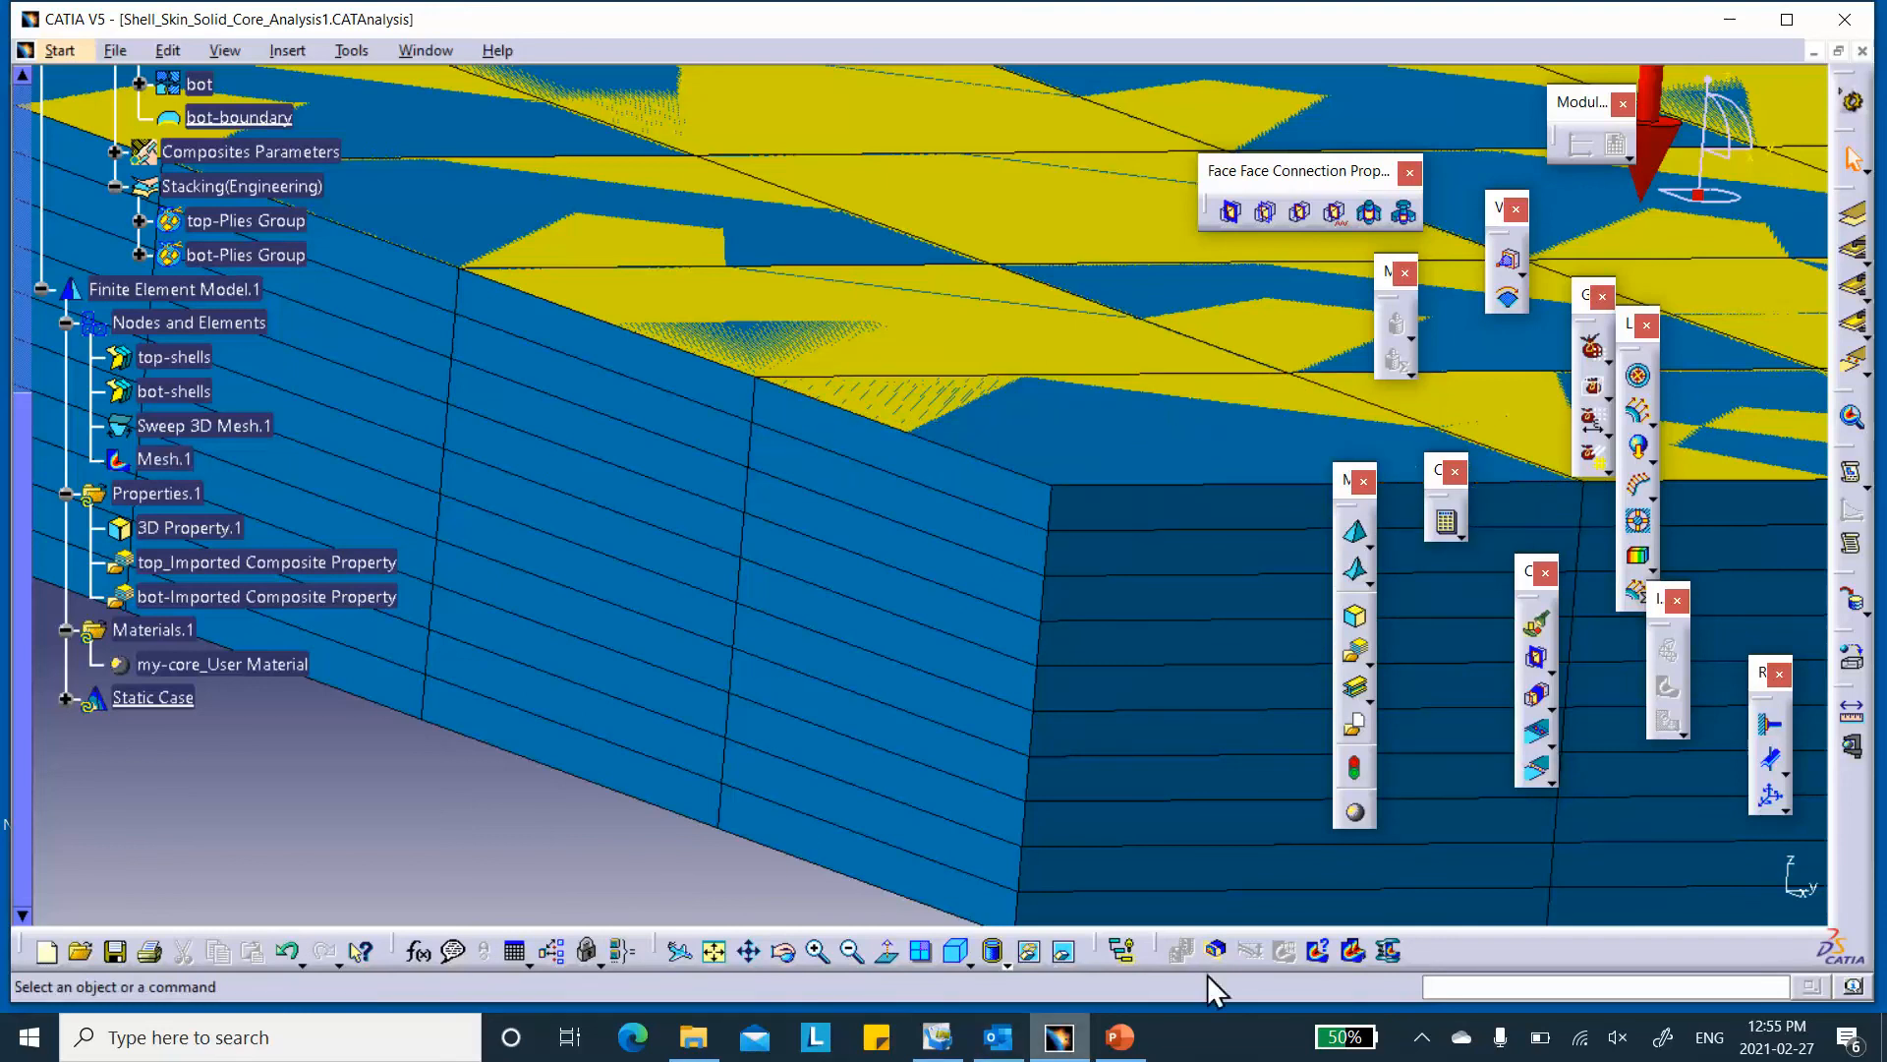
- Switch to PowerPoint, review the slide on modelling the sandwich plate as an assembly of three parts, and return to CATIA
left_click(1121, 1040)
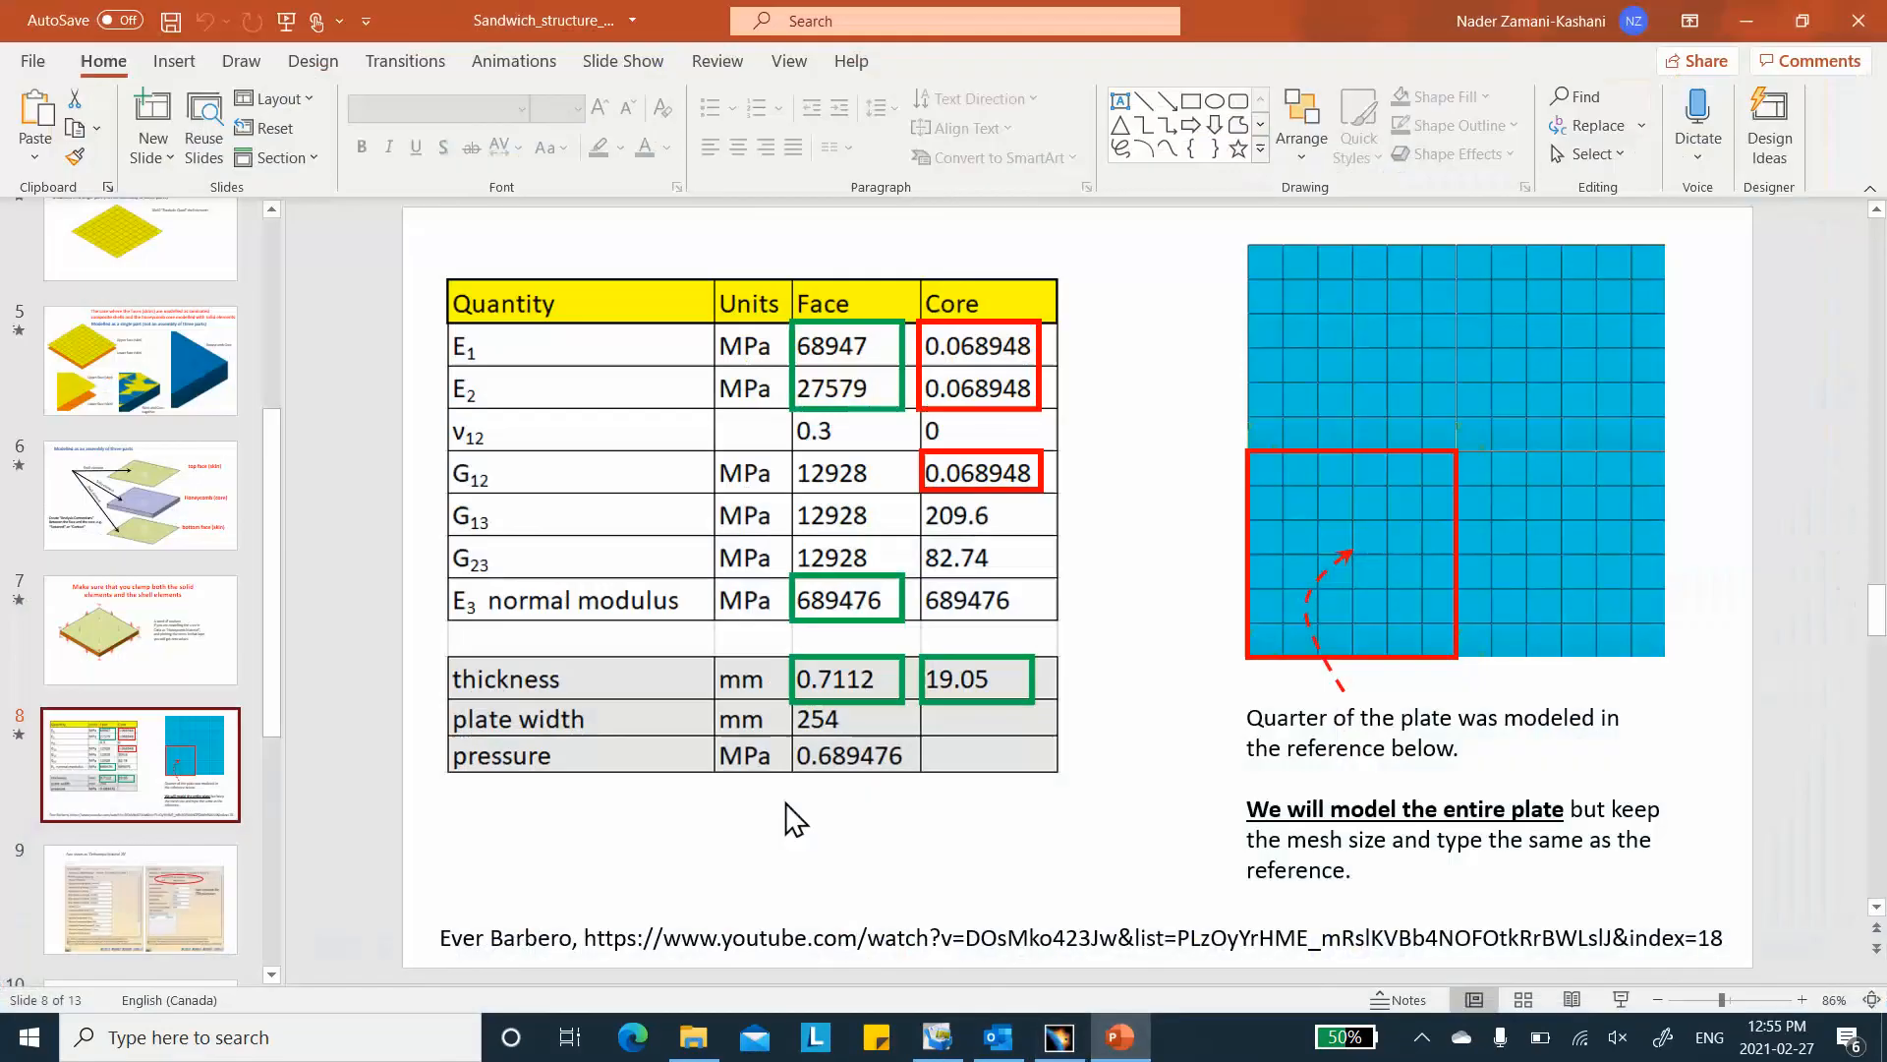
scroll(207, 708, "down", 4)
scroll(196, 699, "up", 3)
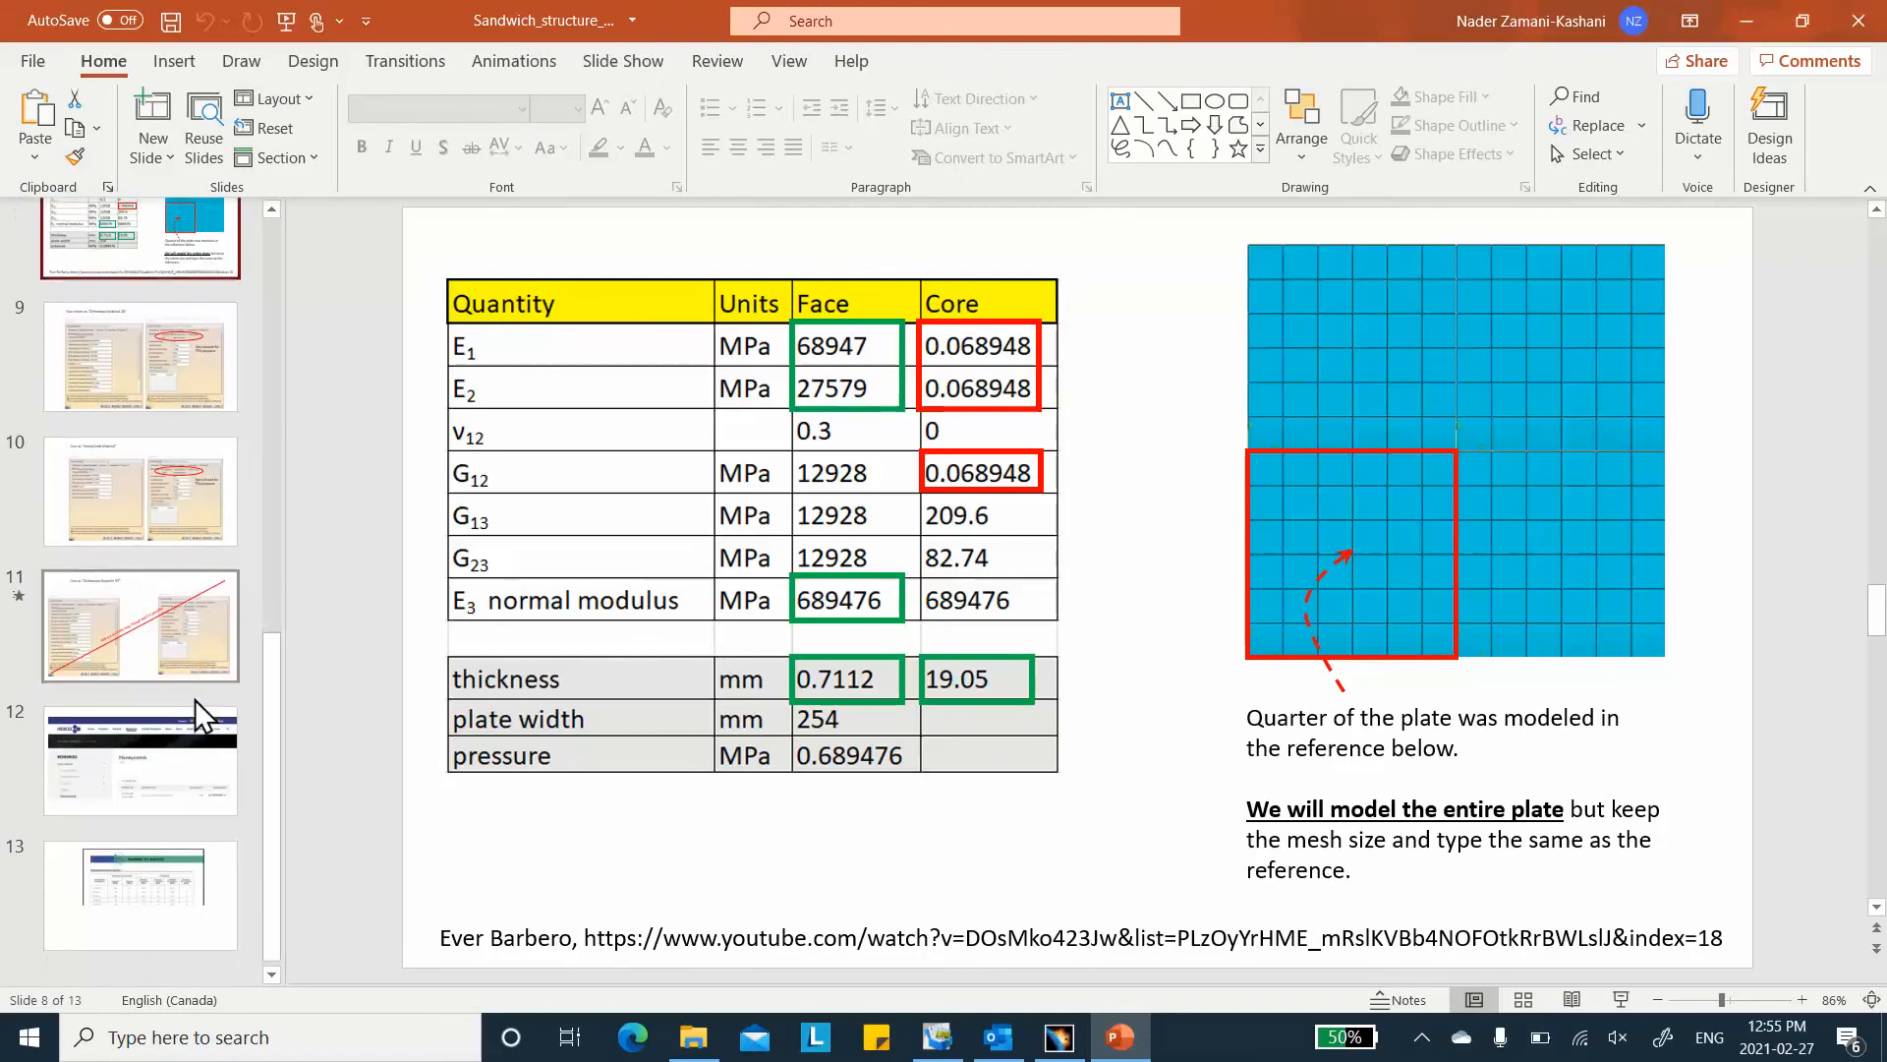
left_click(118, 373)
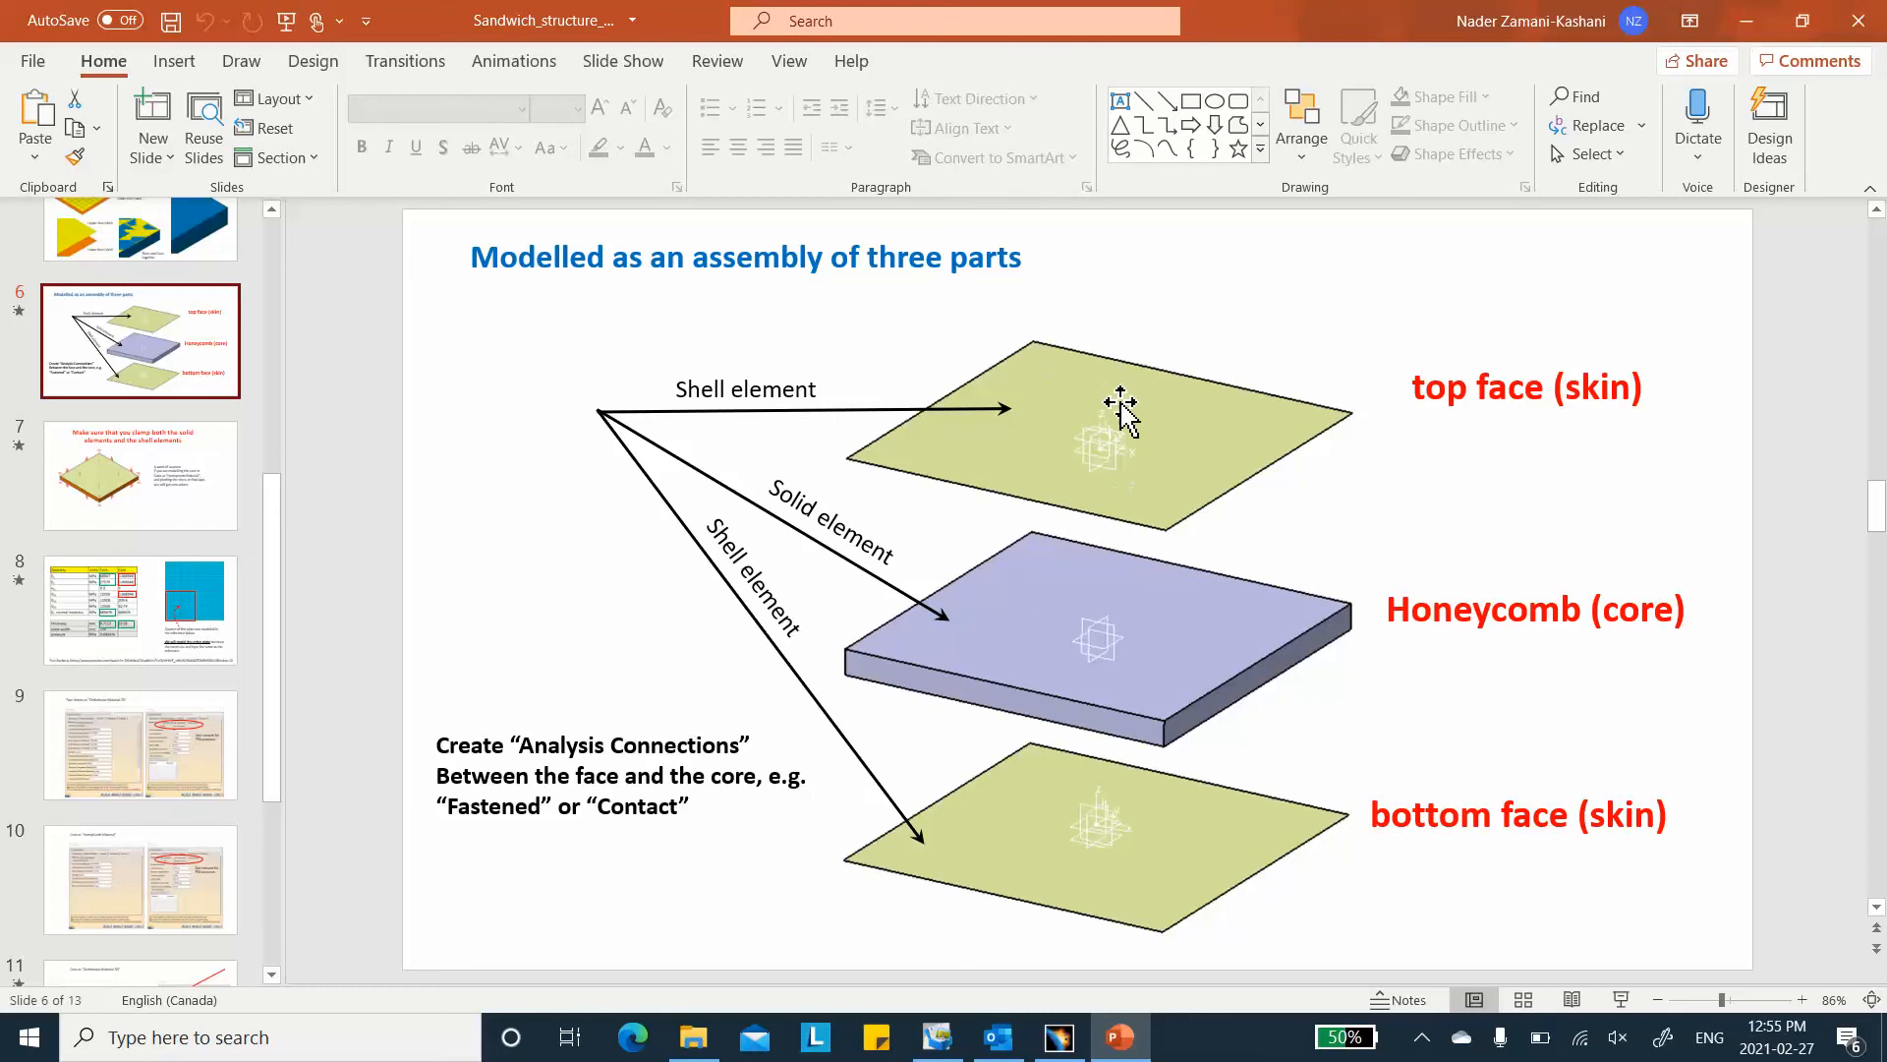
left_click(1751, 22)
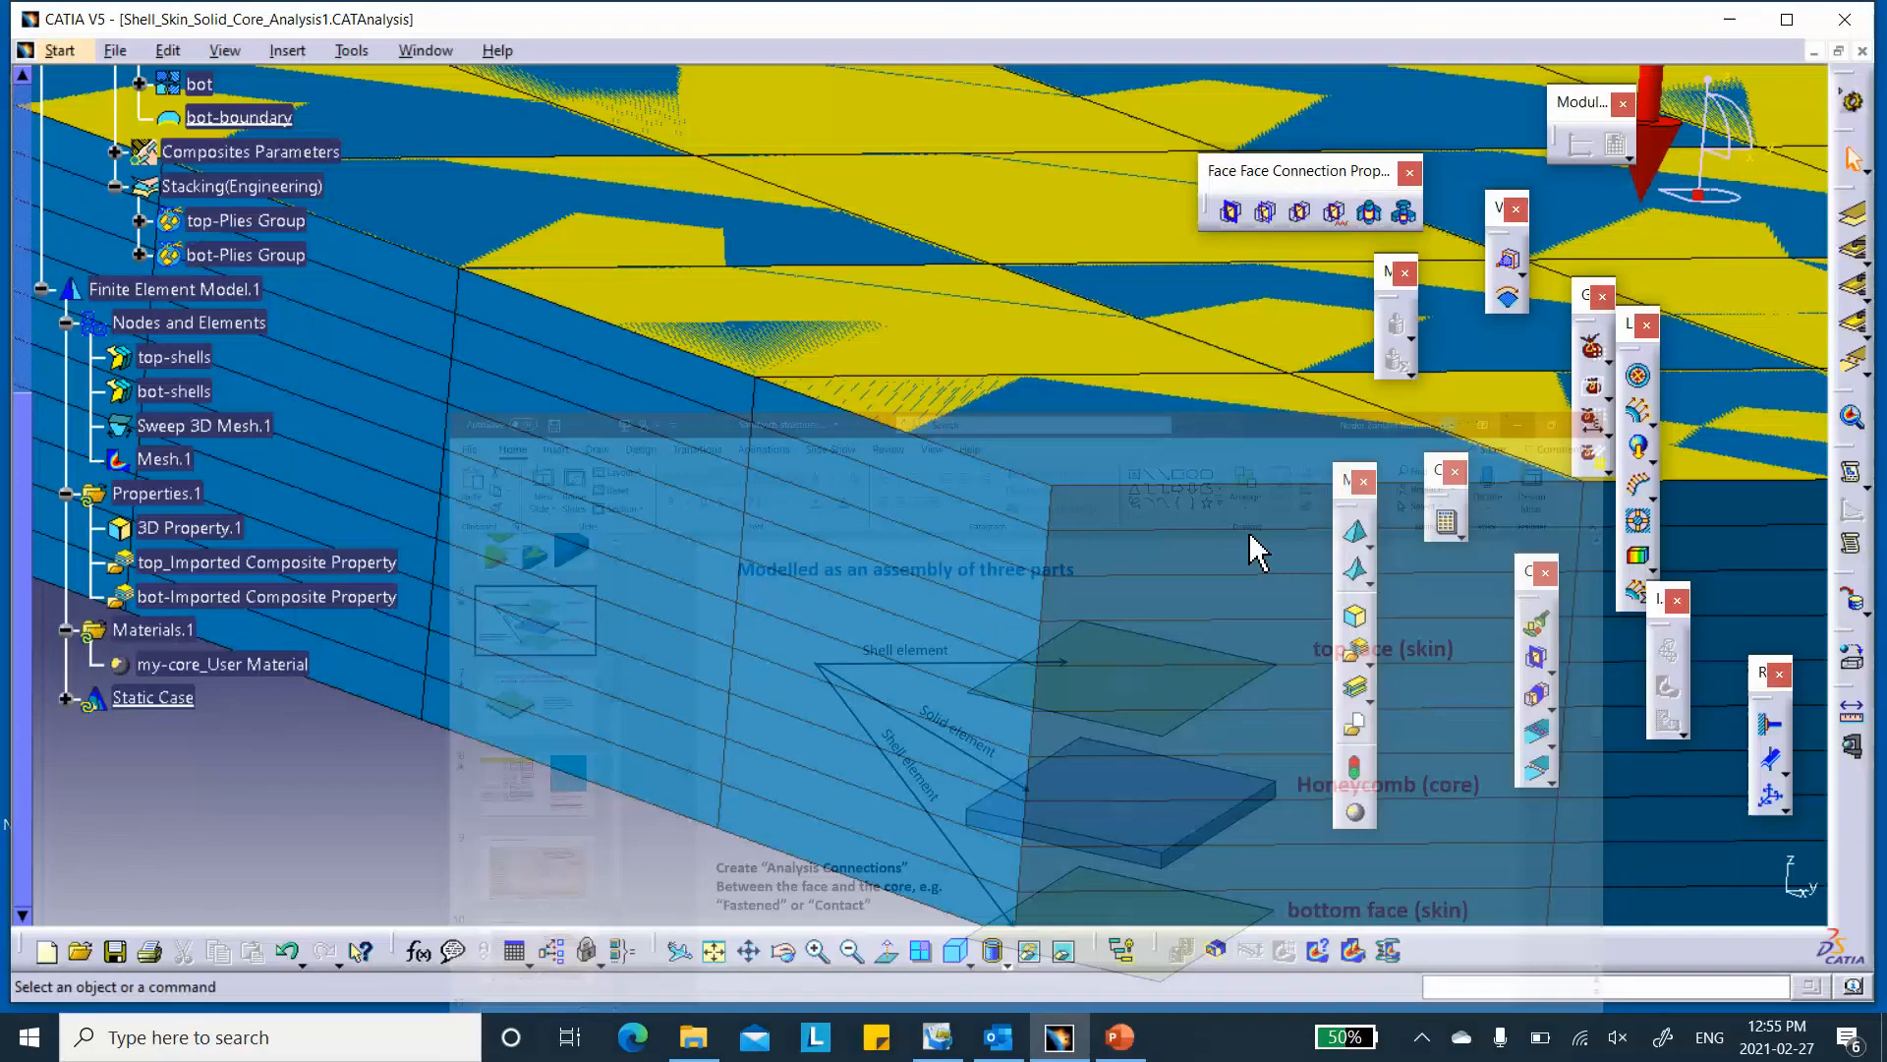
- Deactivate the Mesh.1 visualization under Nodes and Elements
middle_click_drag(930, 444, 767, 565)
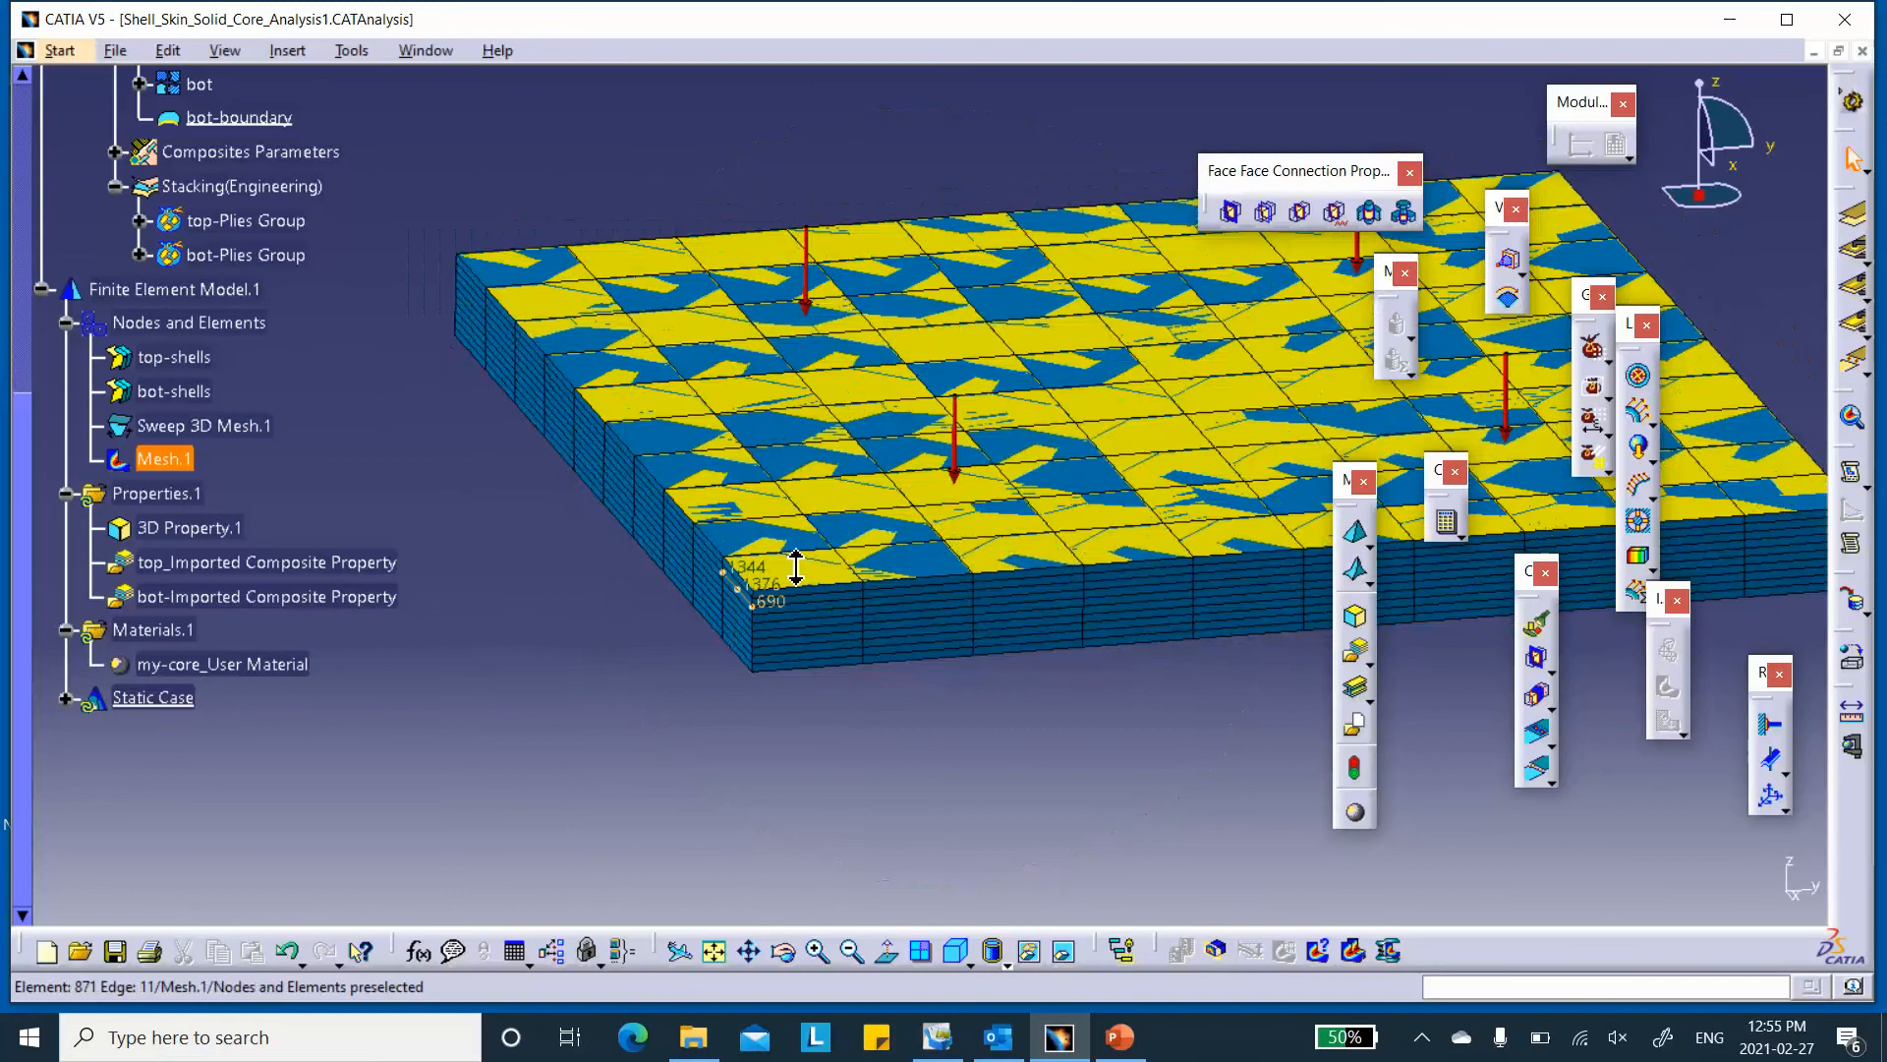
right_click(175, 468)
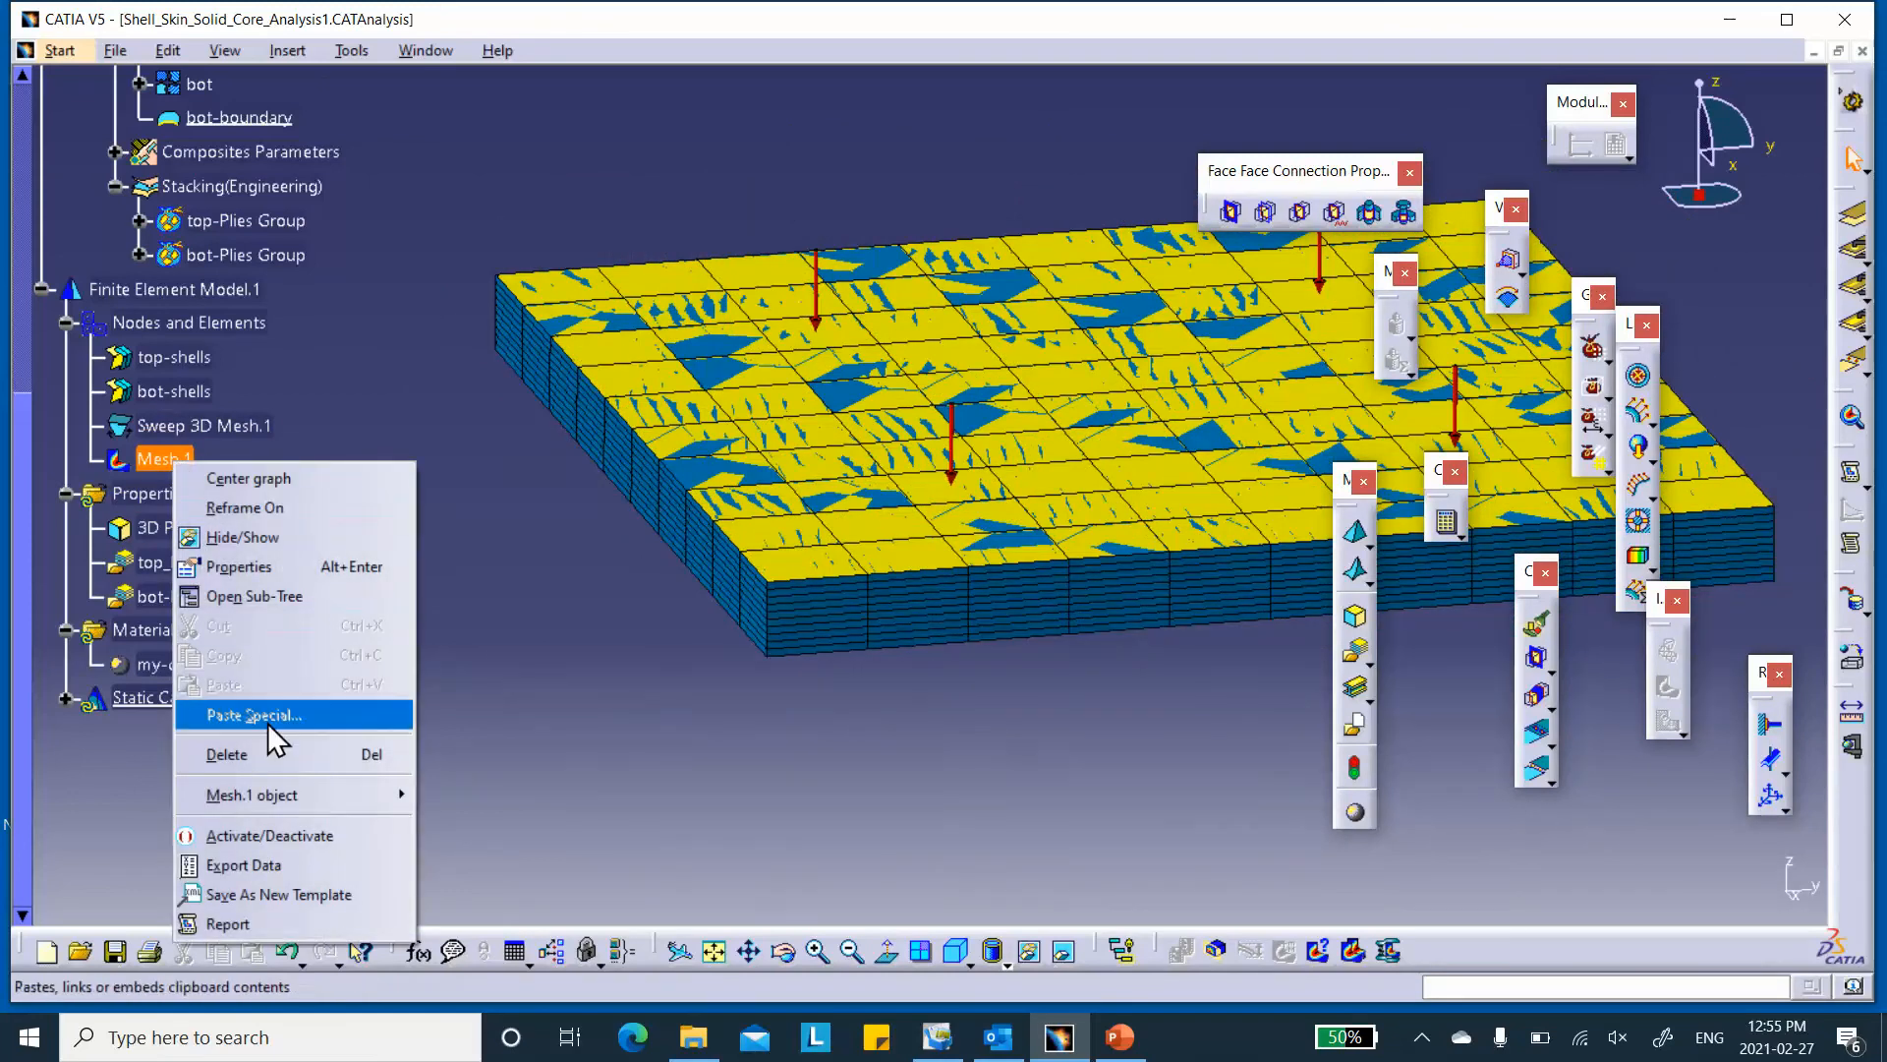
left_click(302, 838)
middle_click_drag(632, 620, 477, 573)
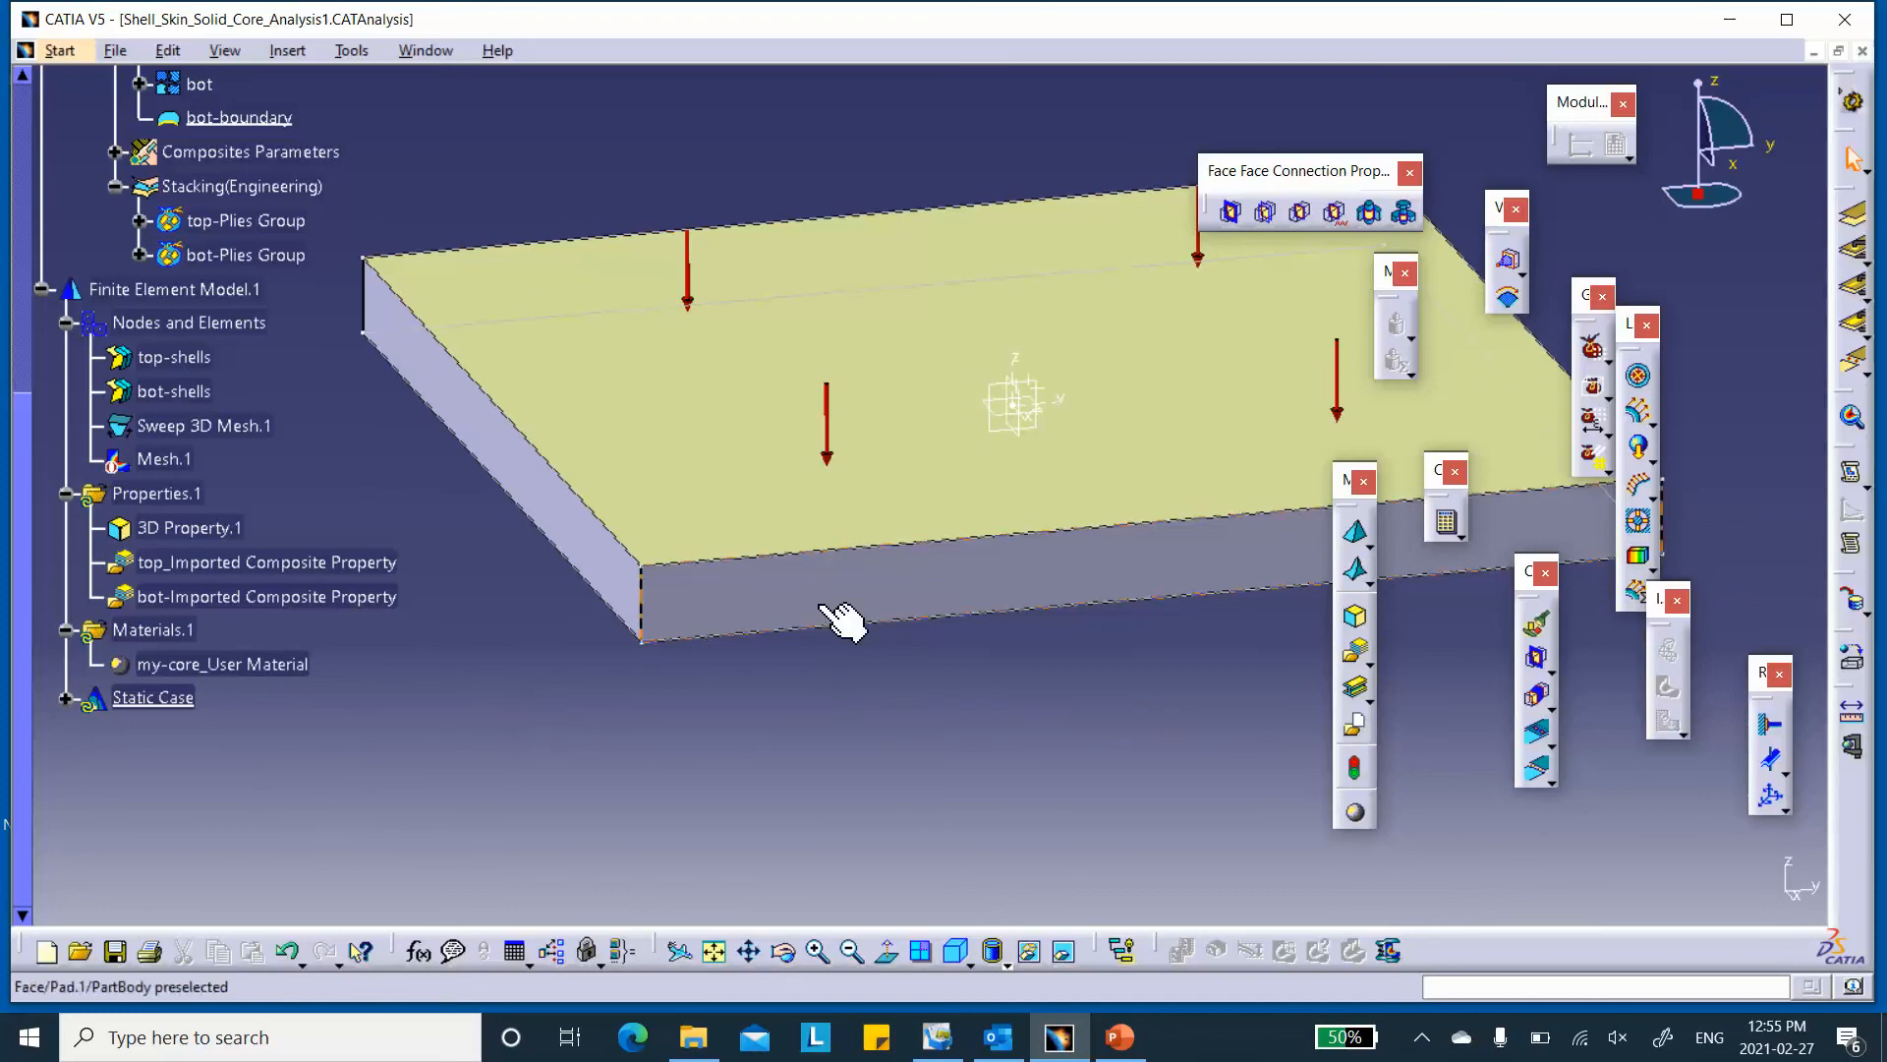
- Apply a clamp restraint to the four side faces of the solid core
left_click(1770, 725)
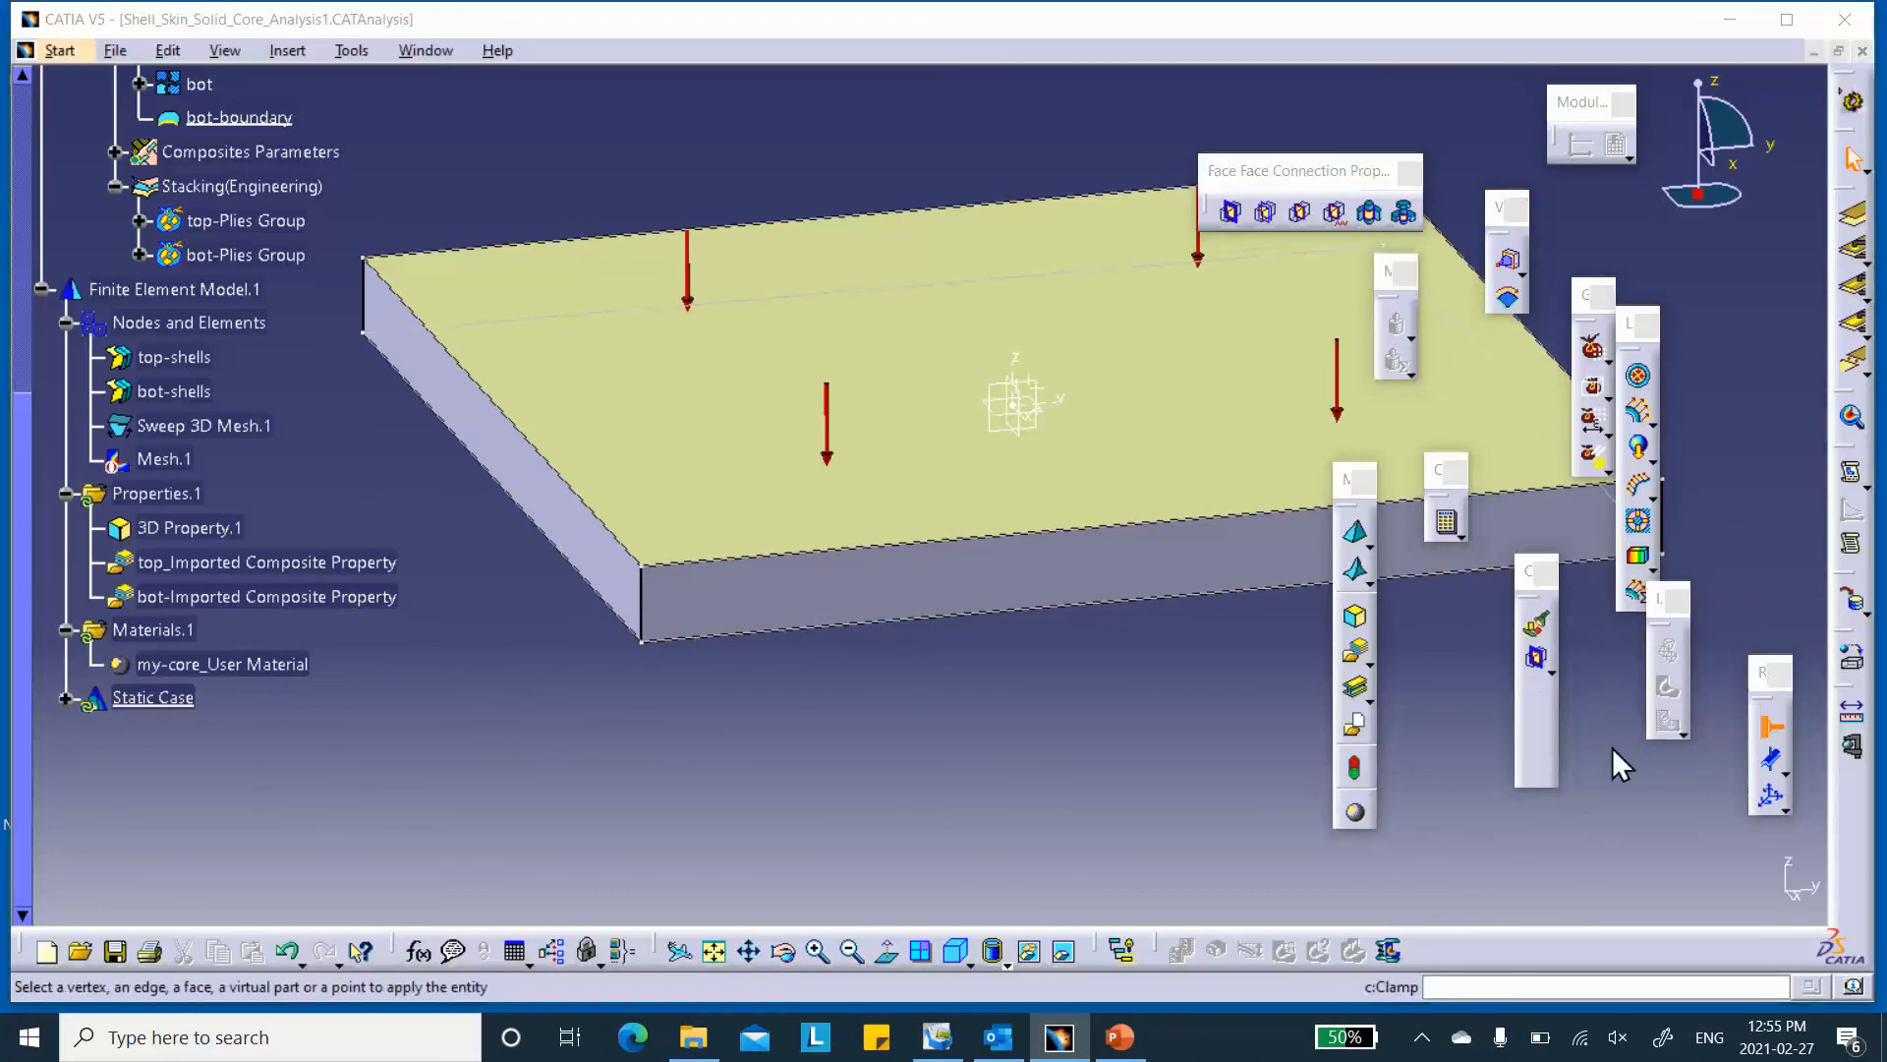
left_click(976, 590)
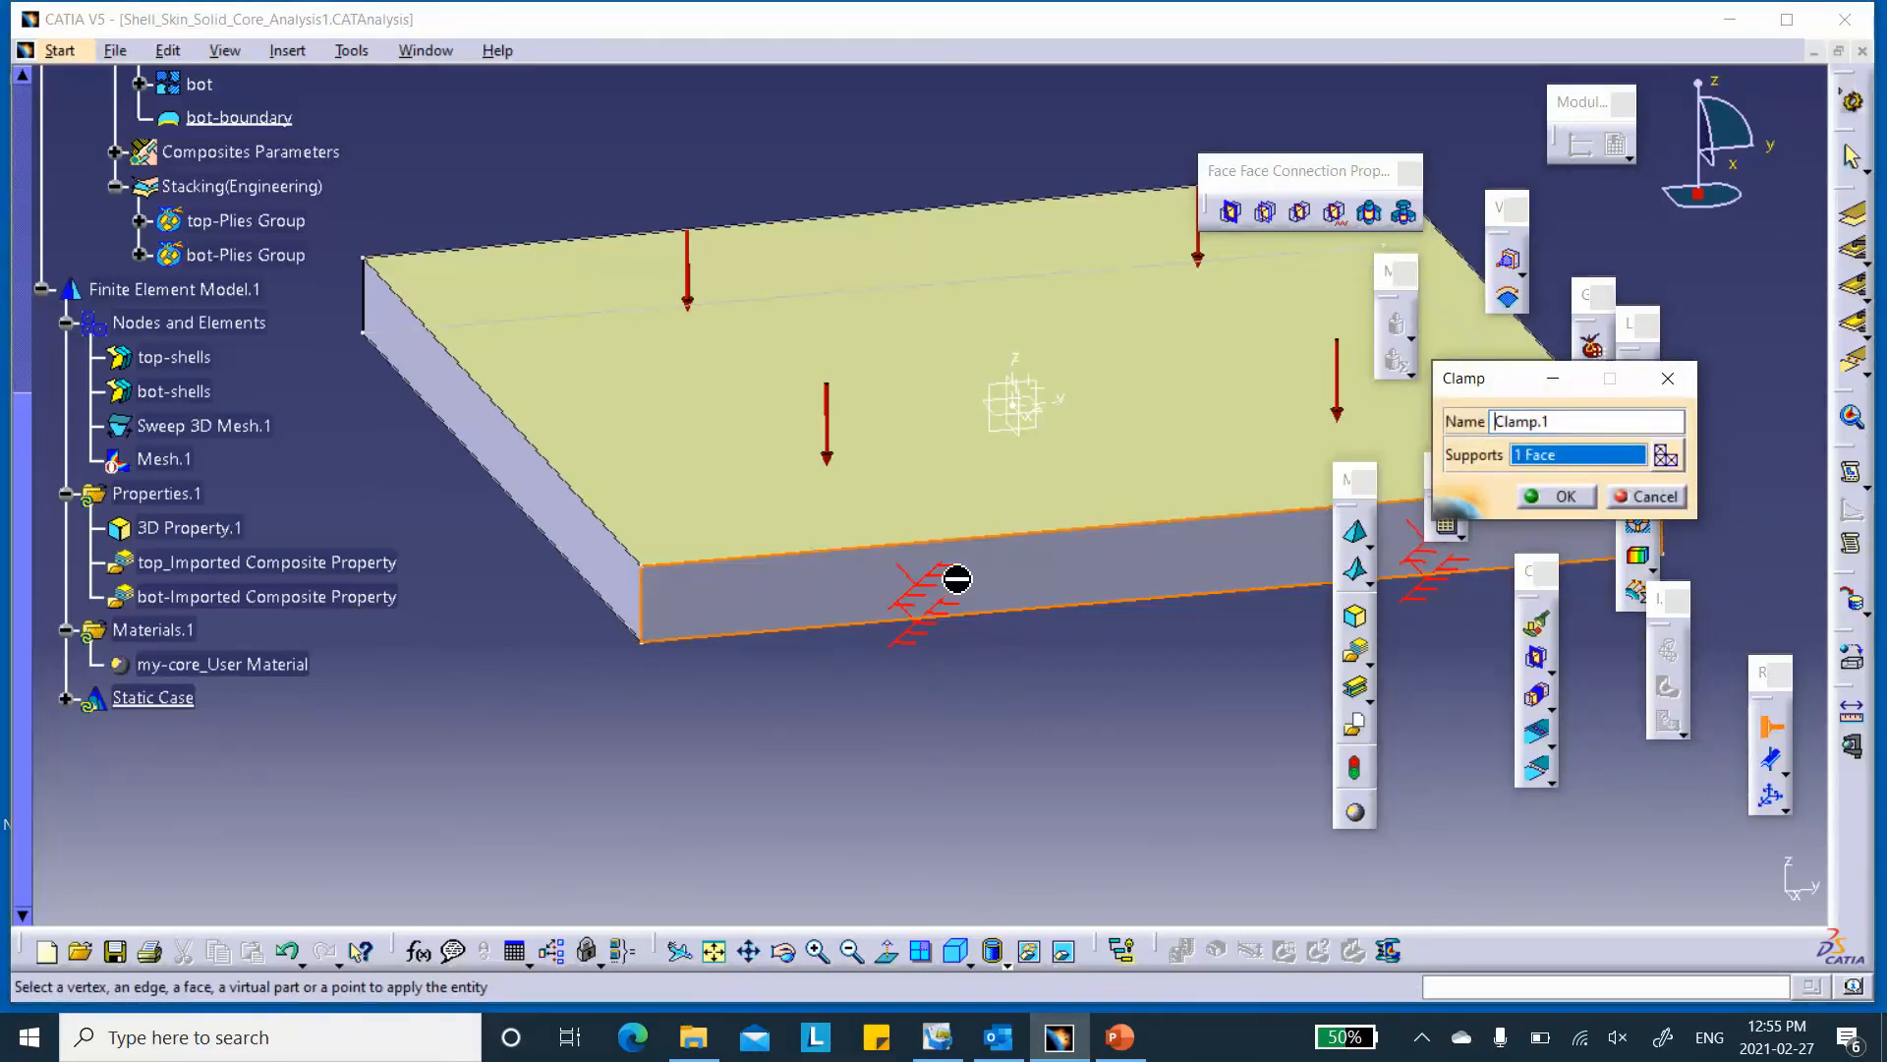
middle_click_drag(834, 546, 943, 640)
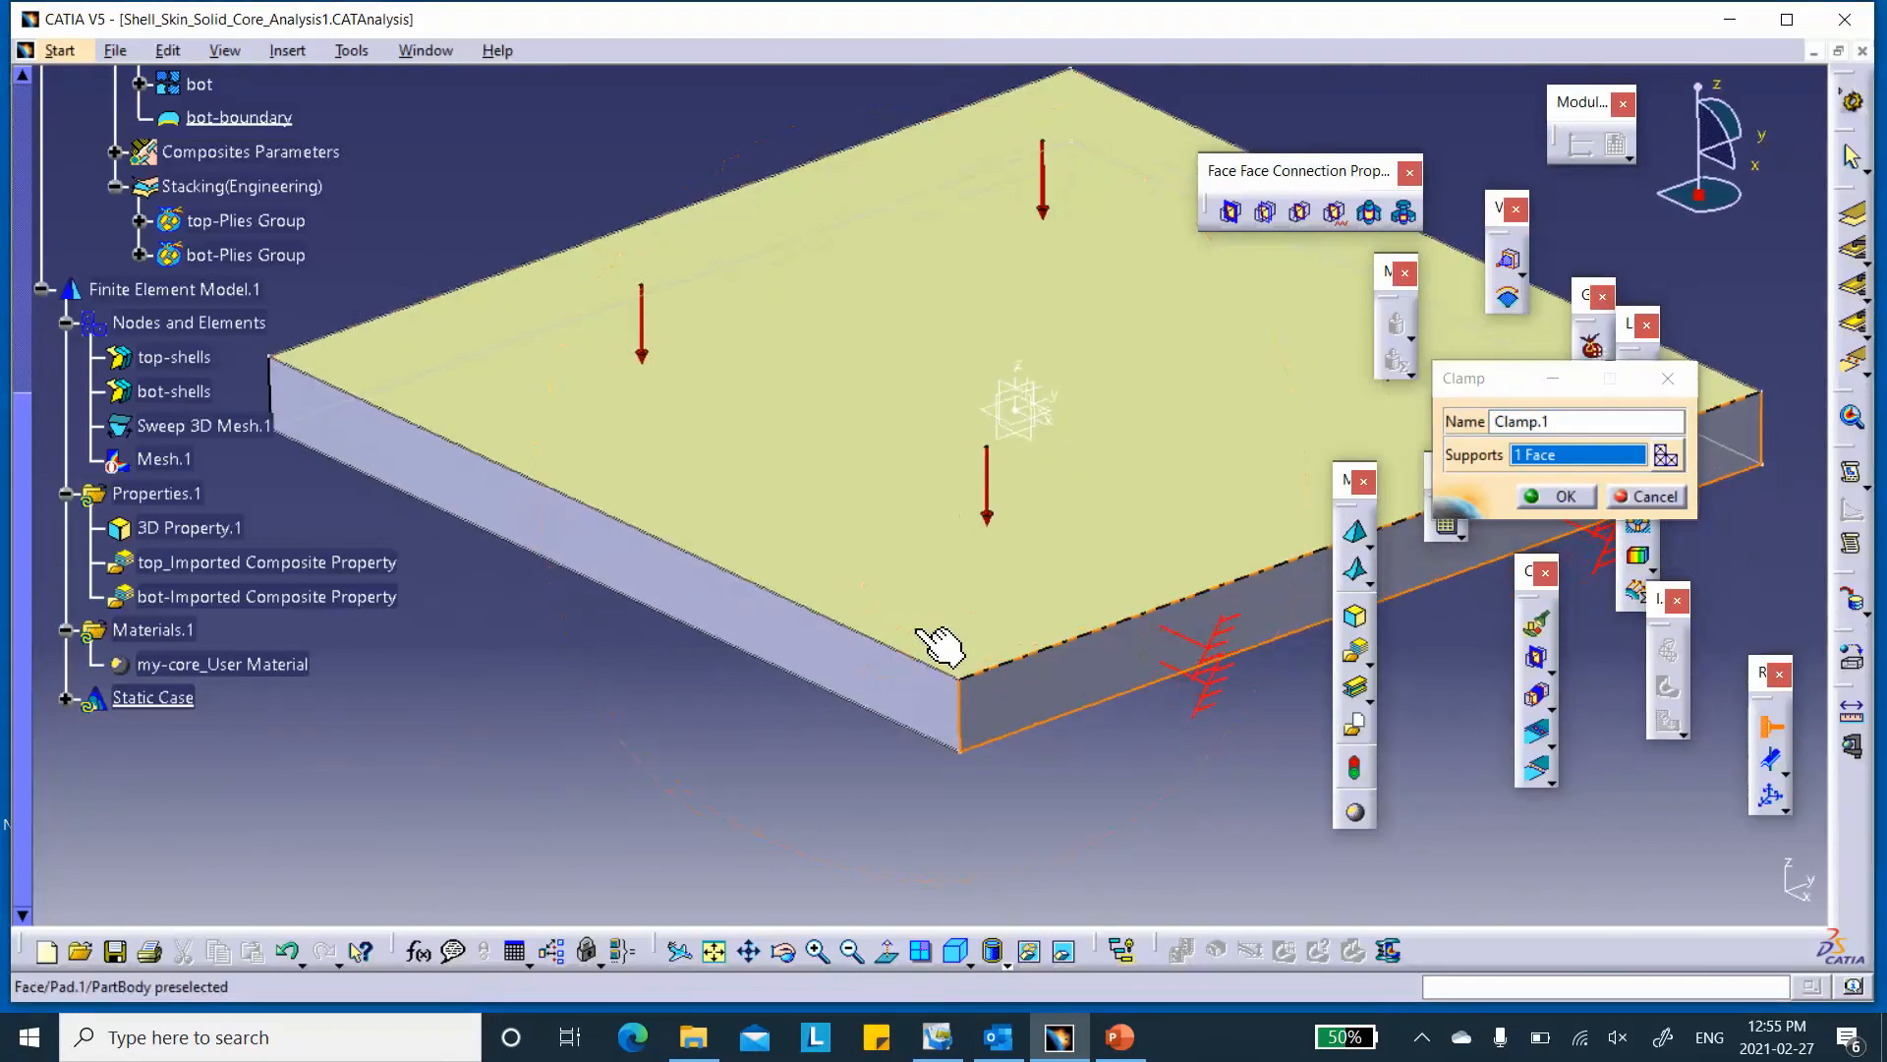
left_click(688, 616)
middle_click_drag(663, 616, 693, 679)
left_click(693, 678)
right_click(590, 531)
middle_click_drag(505, 299, 644, 407)
left_click(452, 389)
left_click(1563, 497)
- Start a second clamp restraint and hide the top-boundary curve that covers the top skin's edges
middle_click_drag(1108, 594, 763, 610)
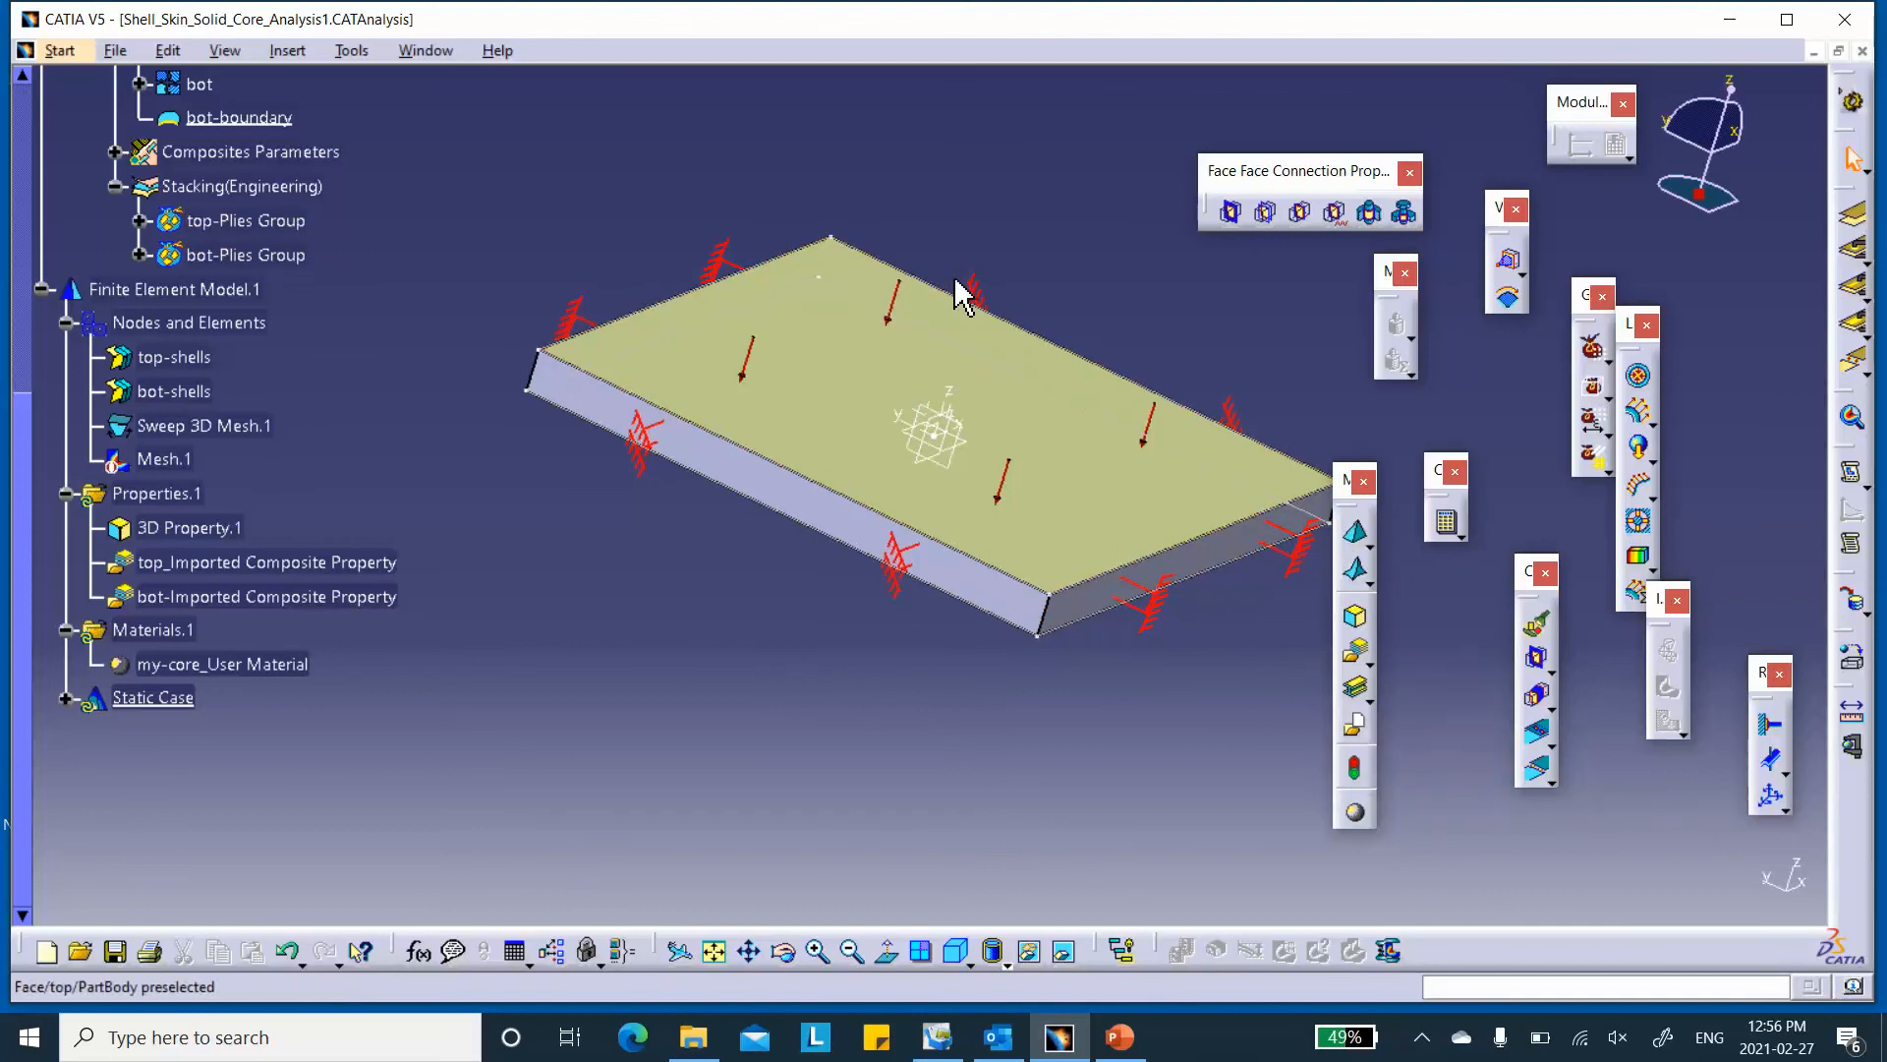
middle_click_drag(901, 282, 996, 249)
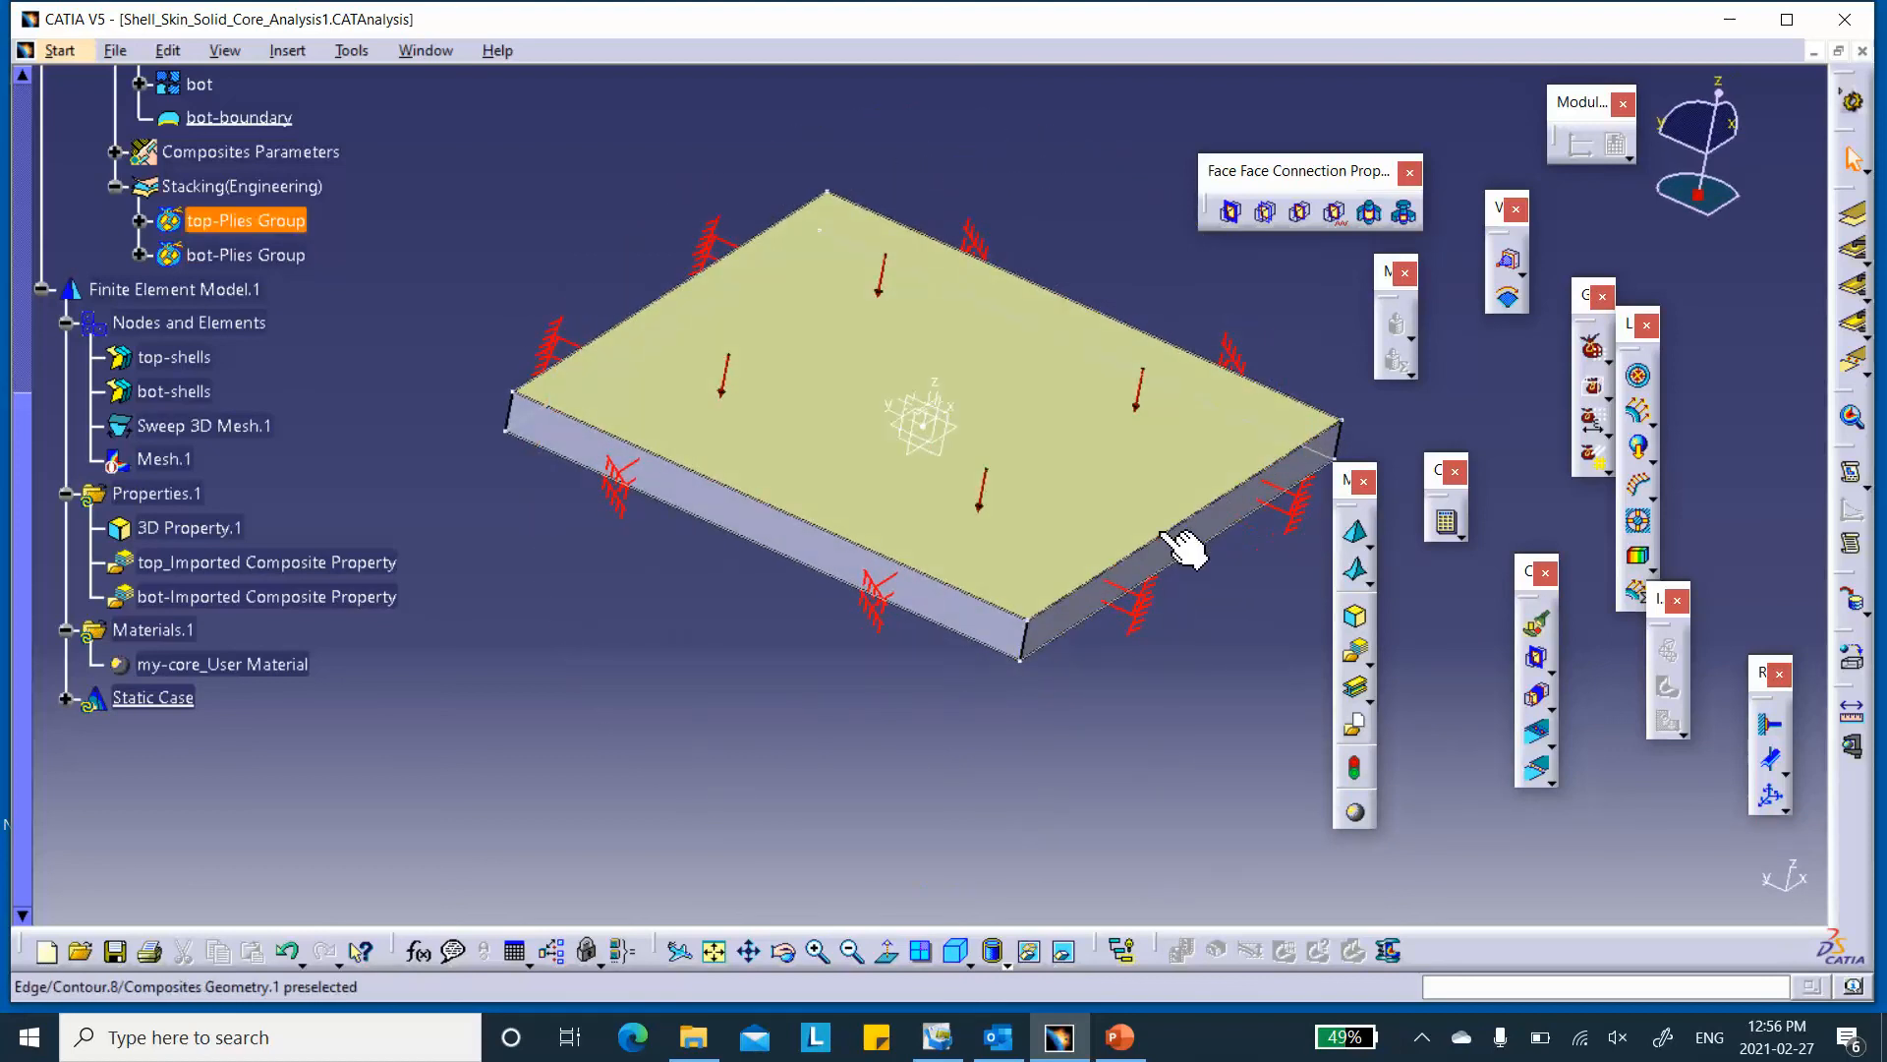
middle_click_drag(817, 564, 699, 489)
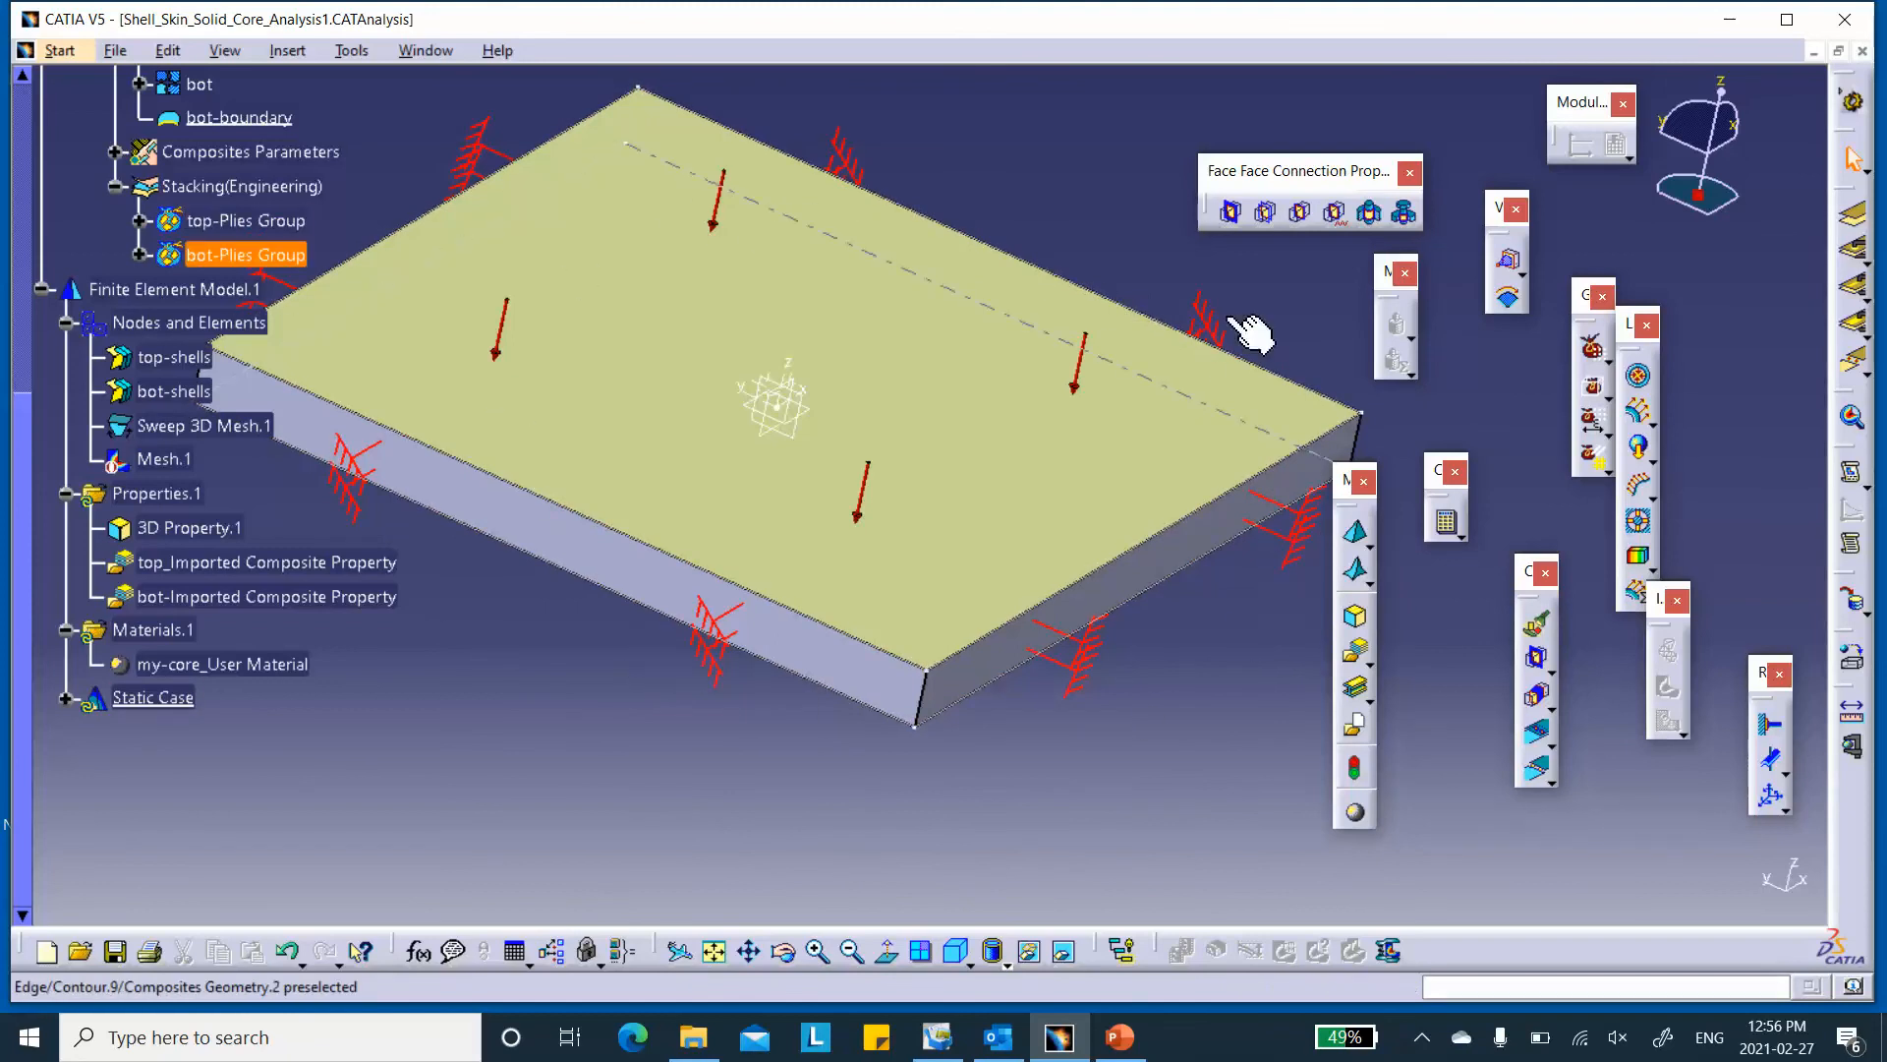
left_click(1775, 729)
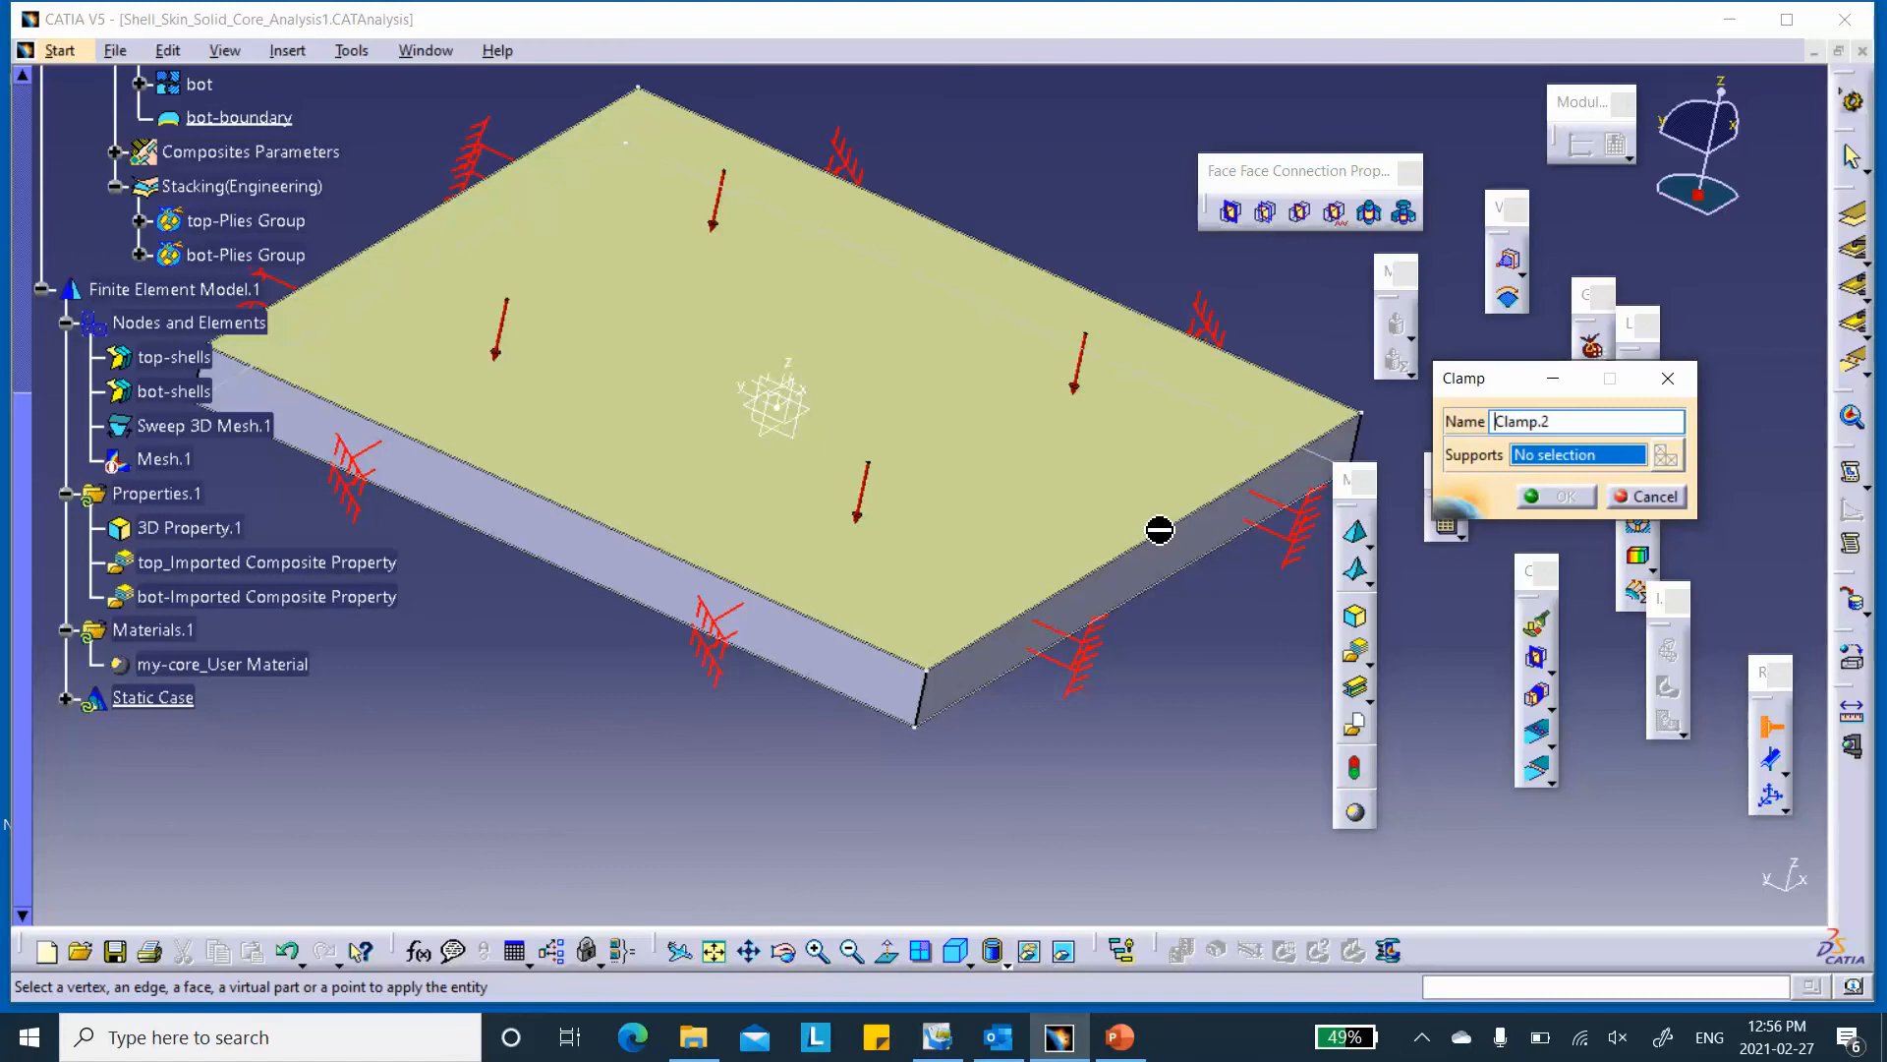
middle_click_drag(956, 439, 1032, 393)
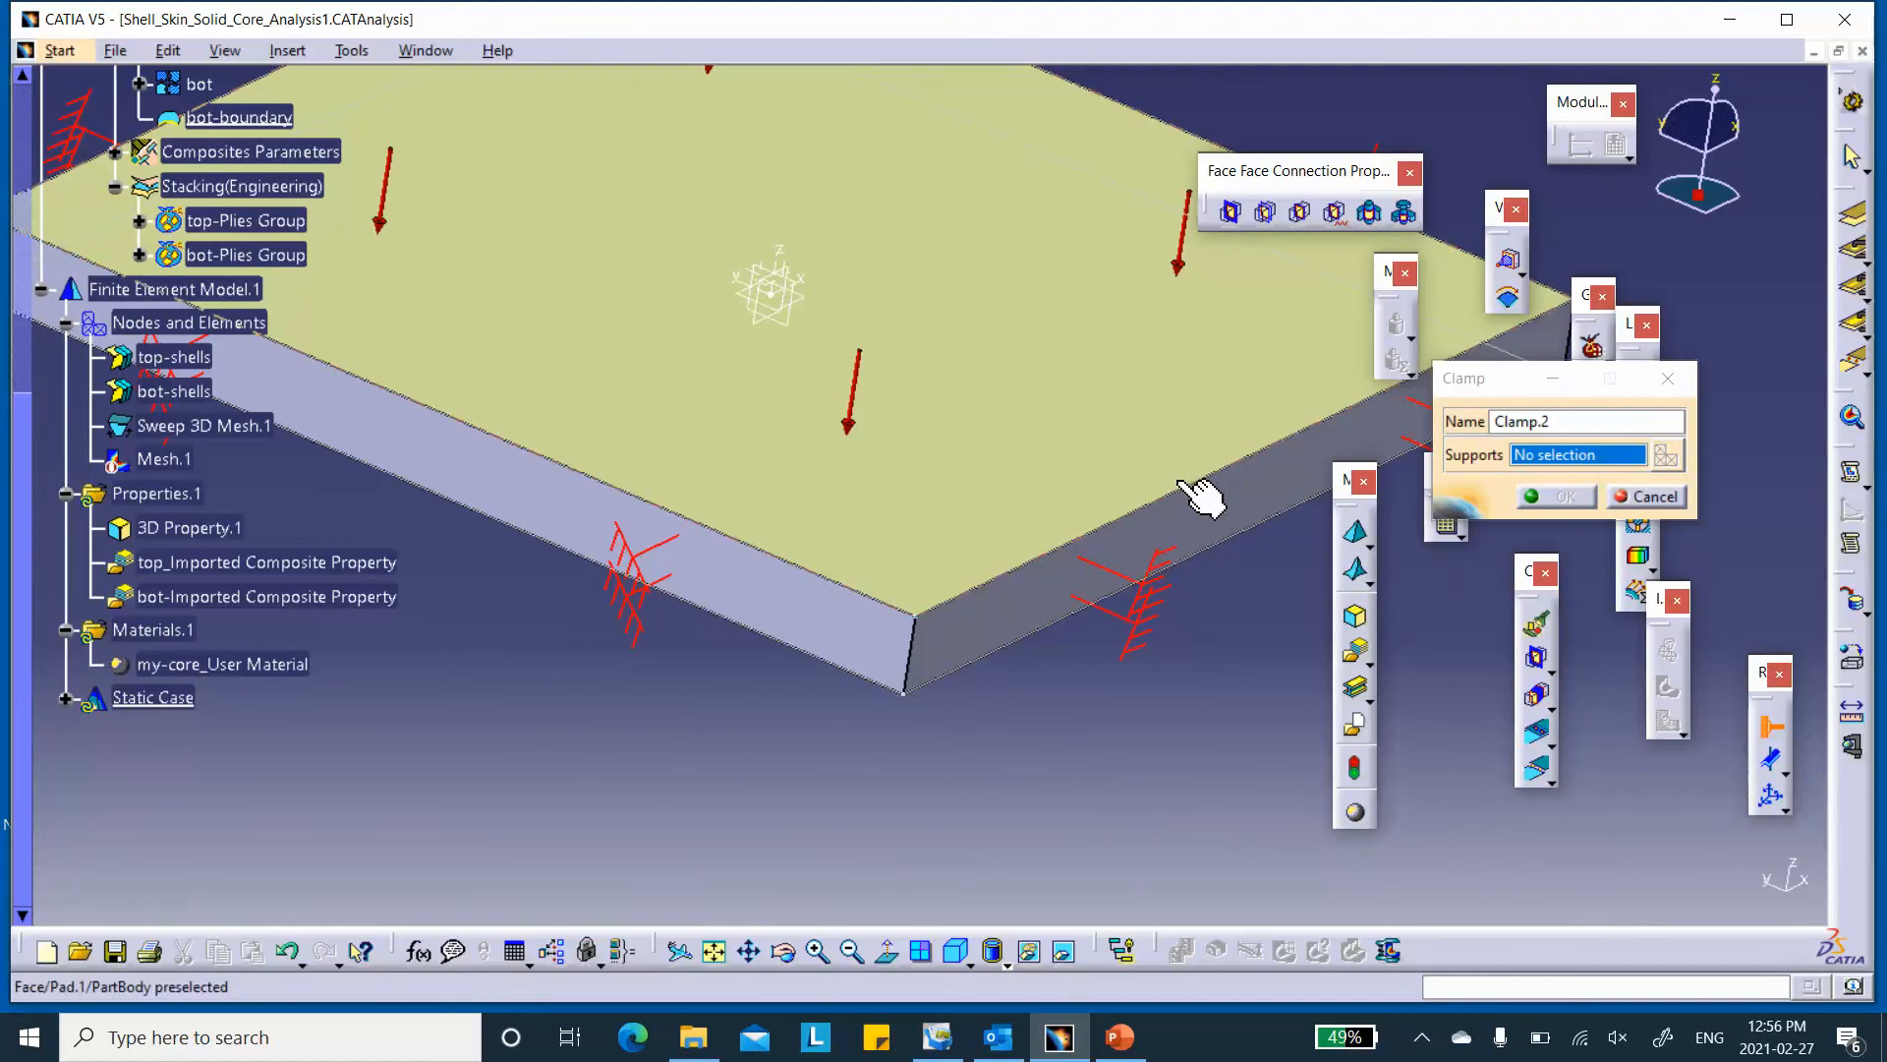
scroll(293, 535, "up", 2)
scroll(293, 536, "up", 5)
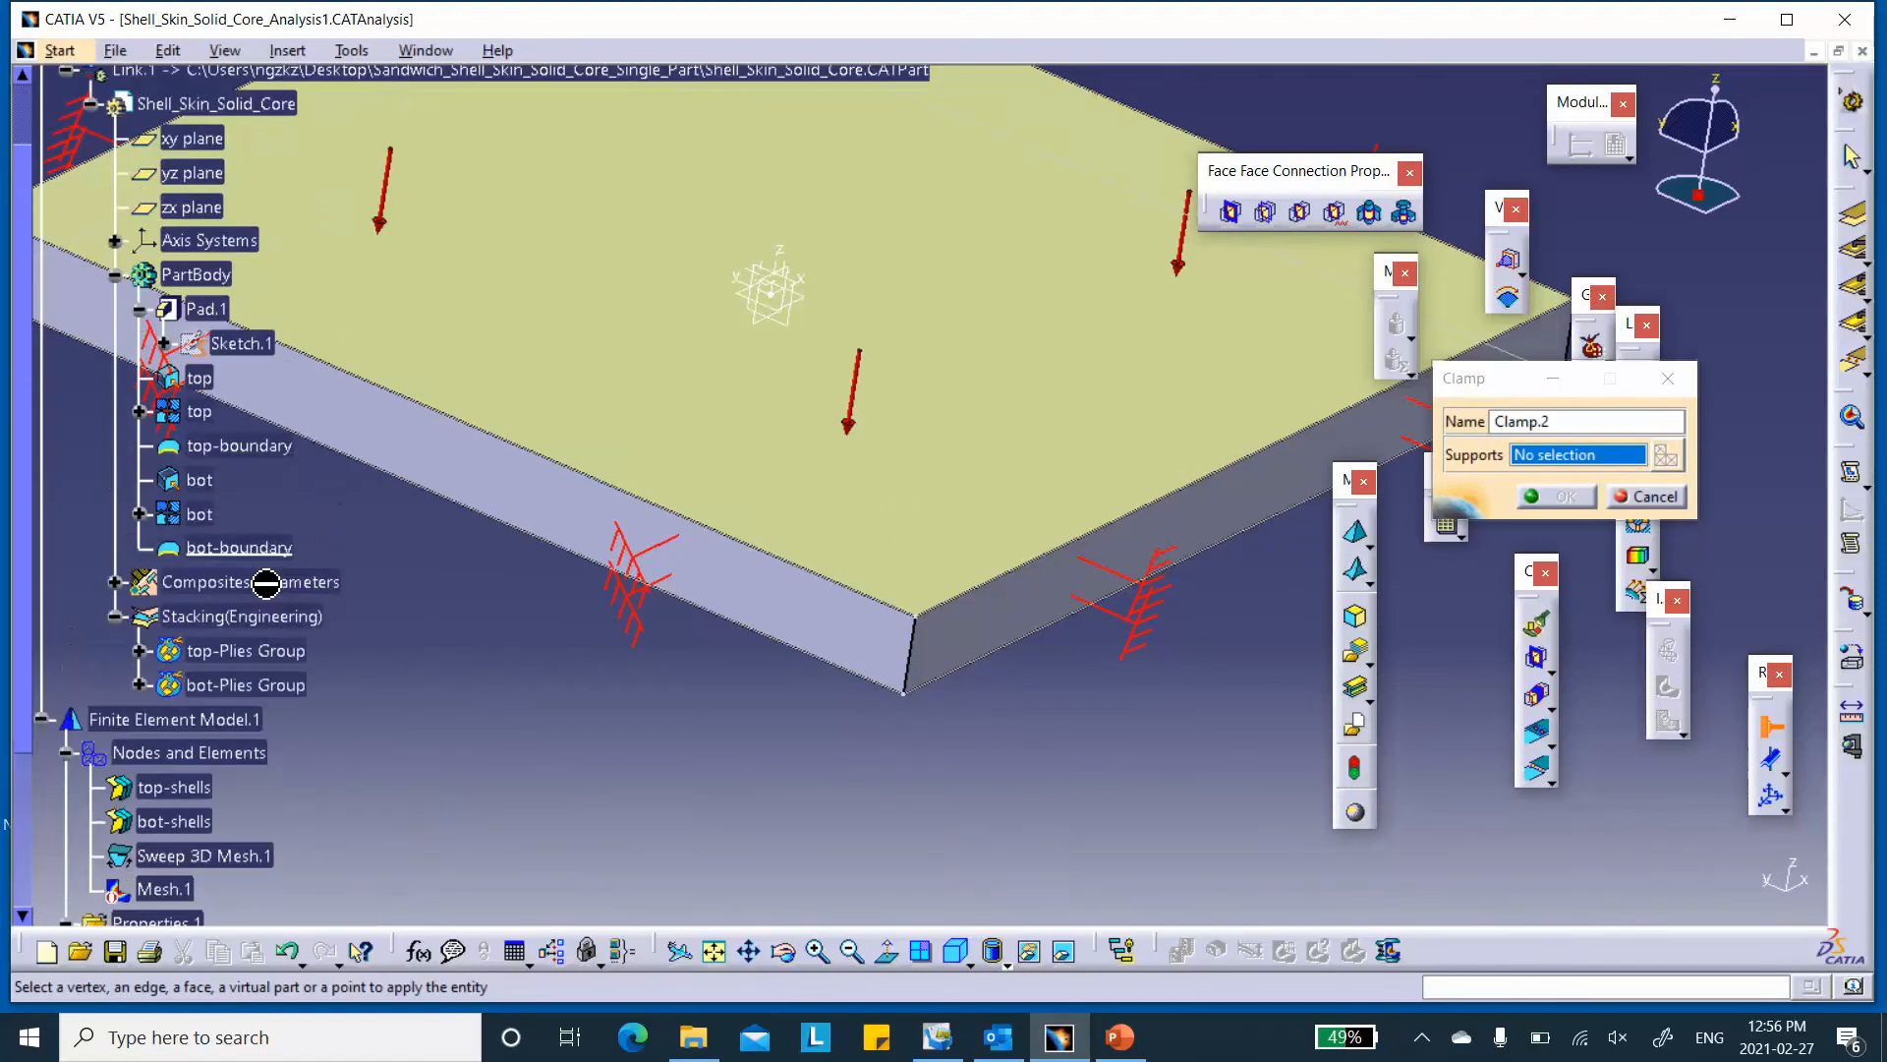
scroll(253, 610, "down", 1)
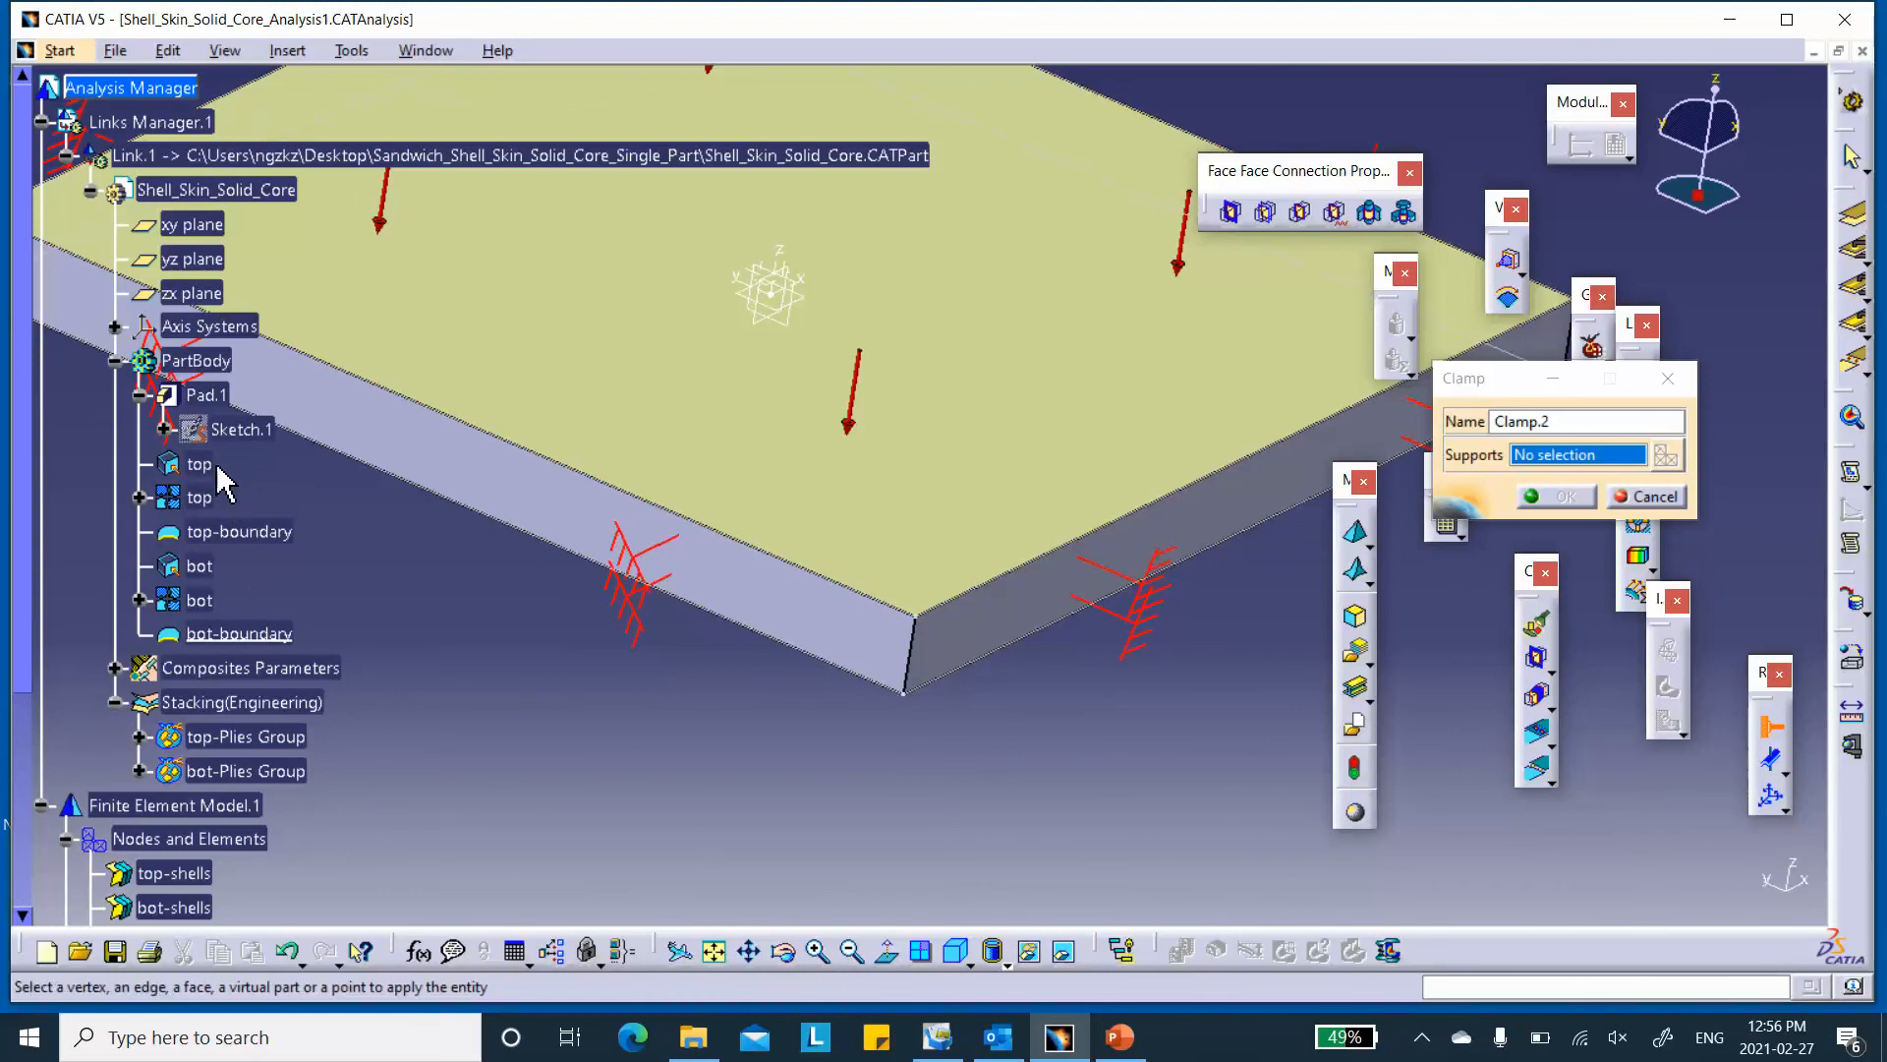
right_click(1222, 487)
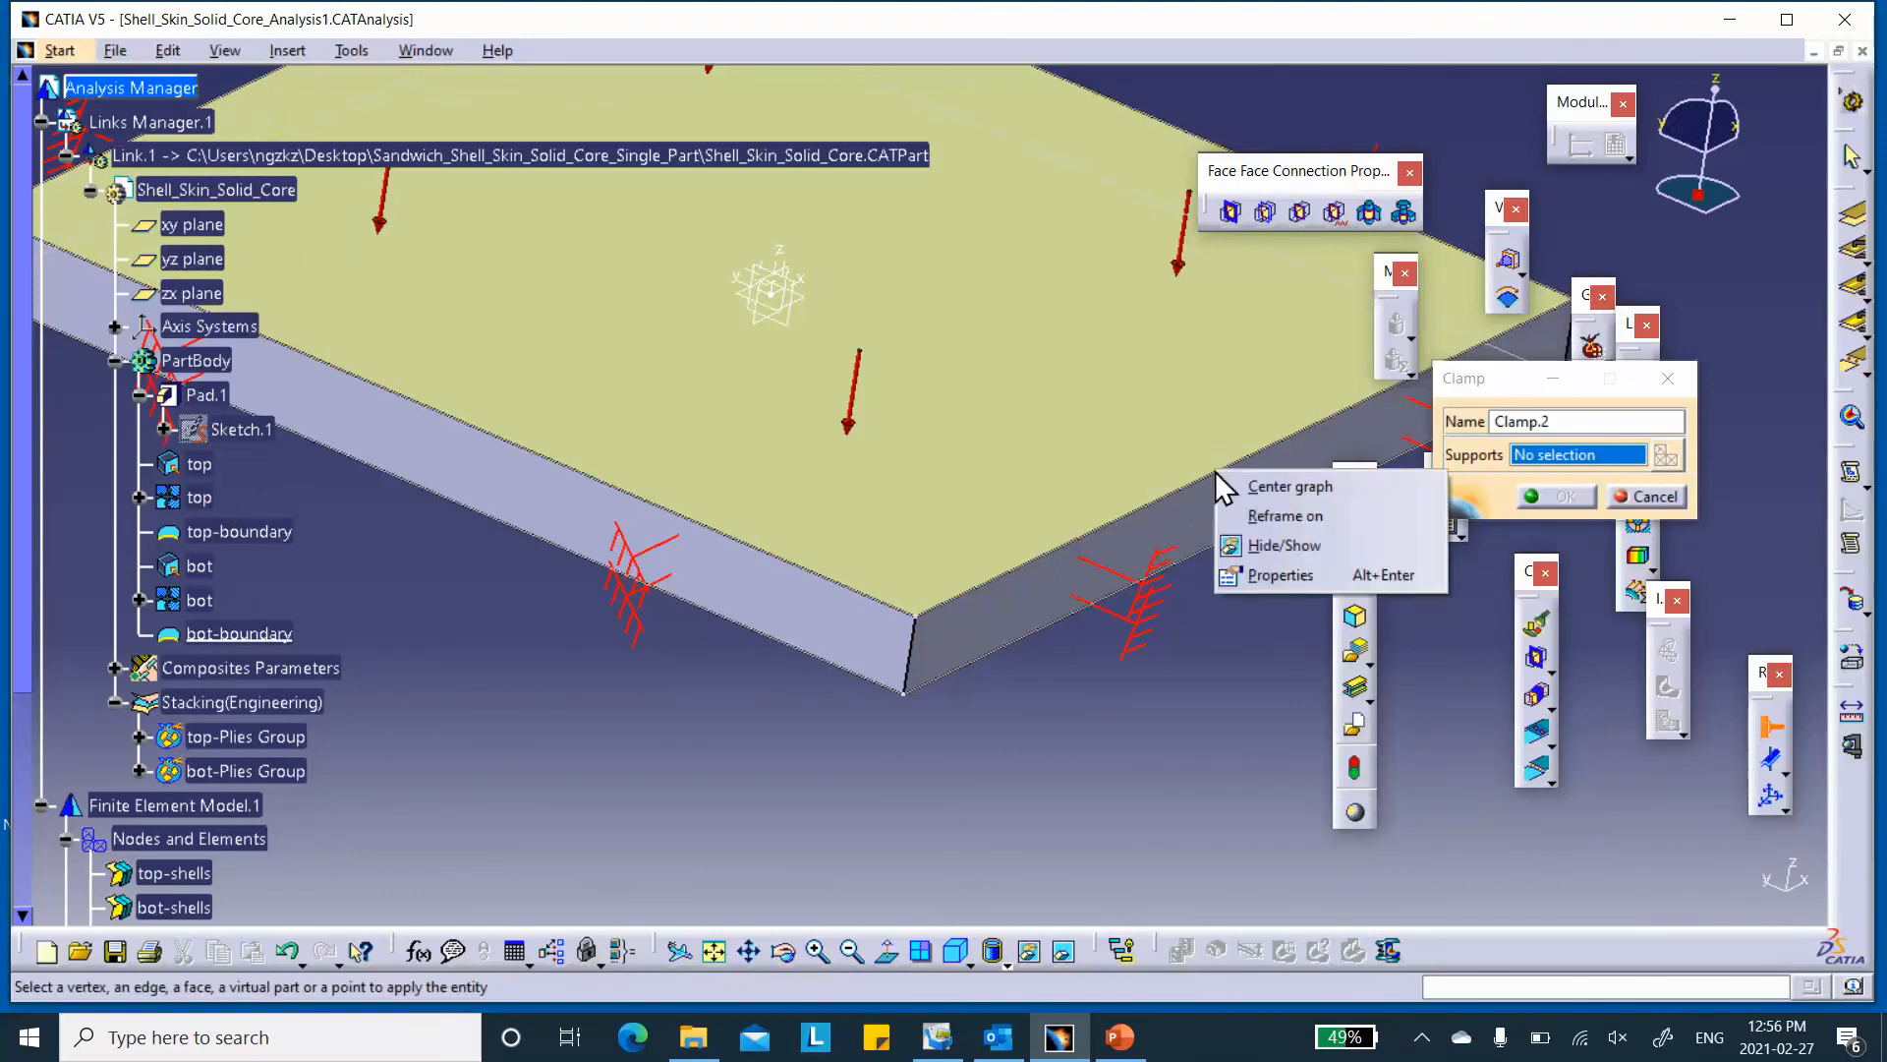
left_click(1212, 475)
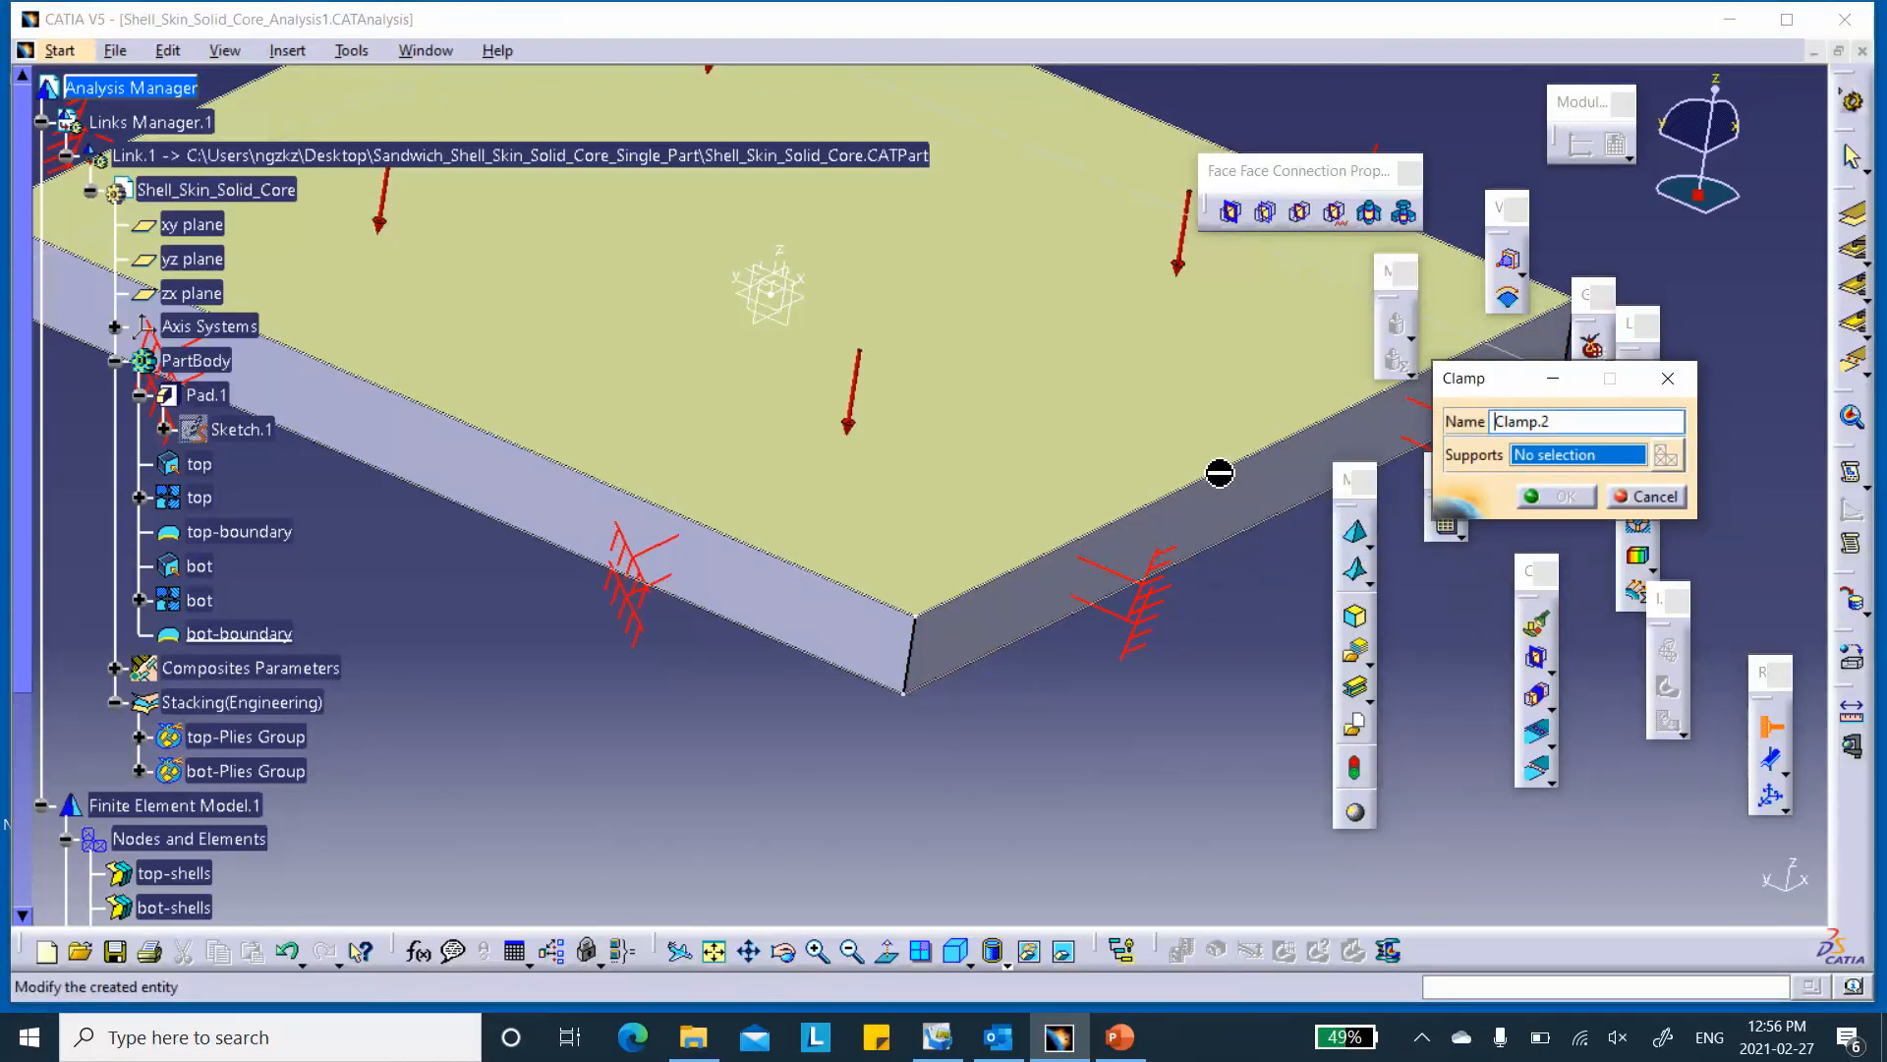
right_click(1220, 473)
left_click(1266, 547)
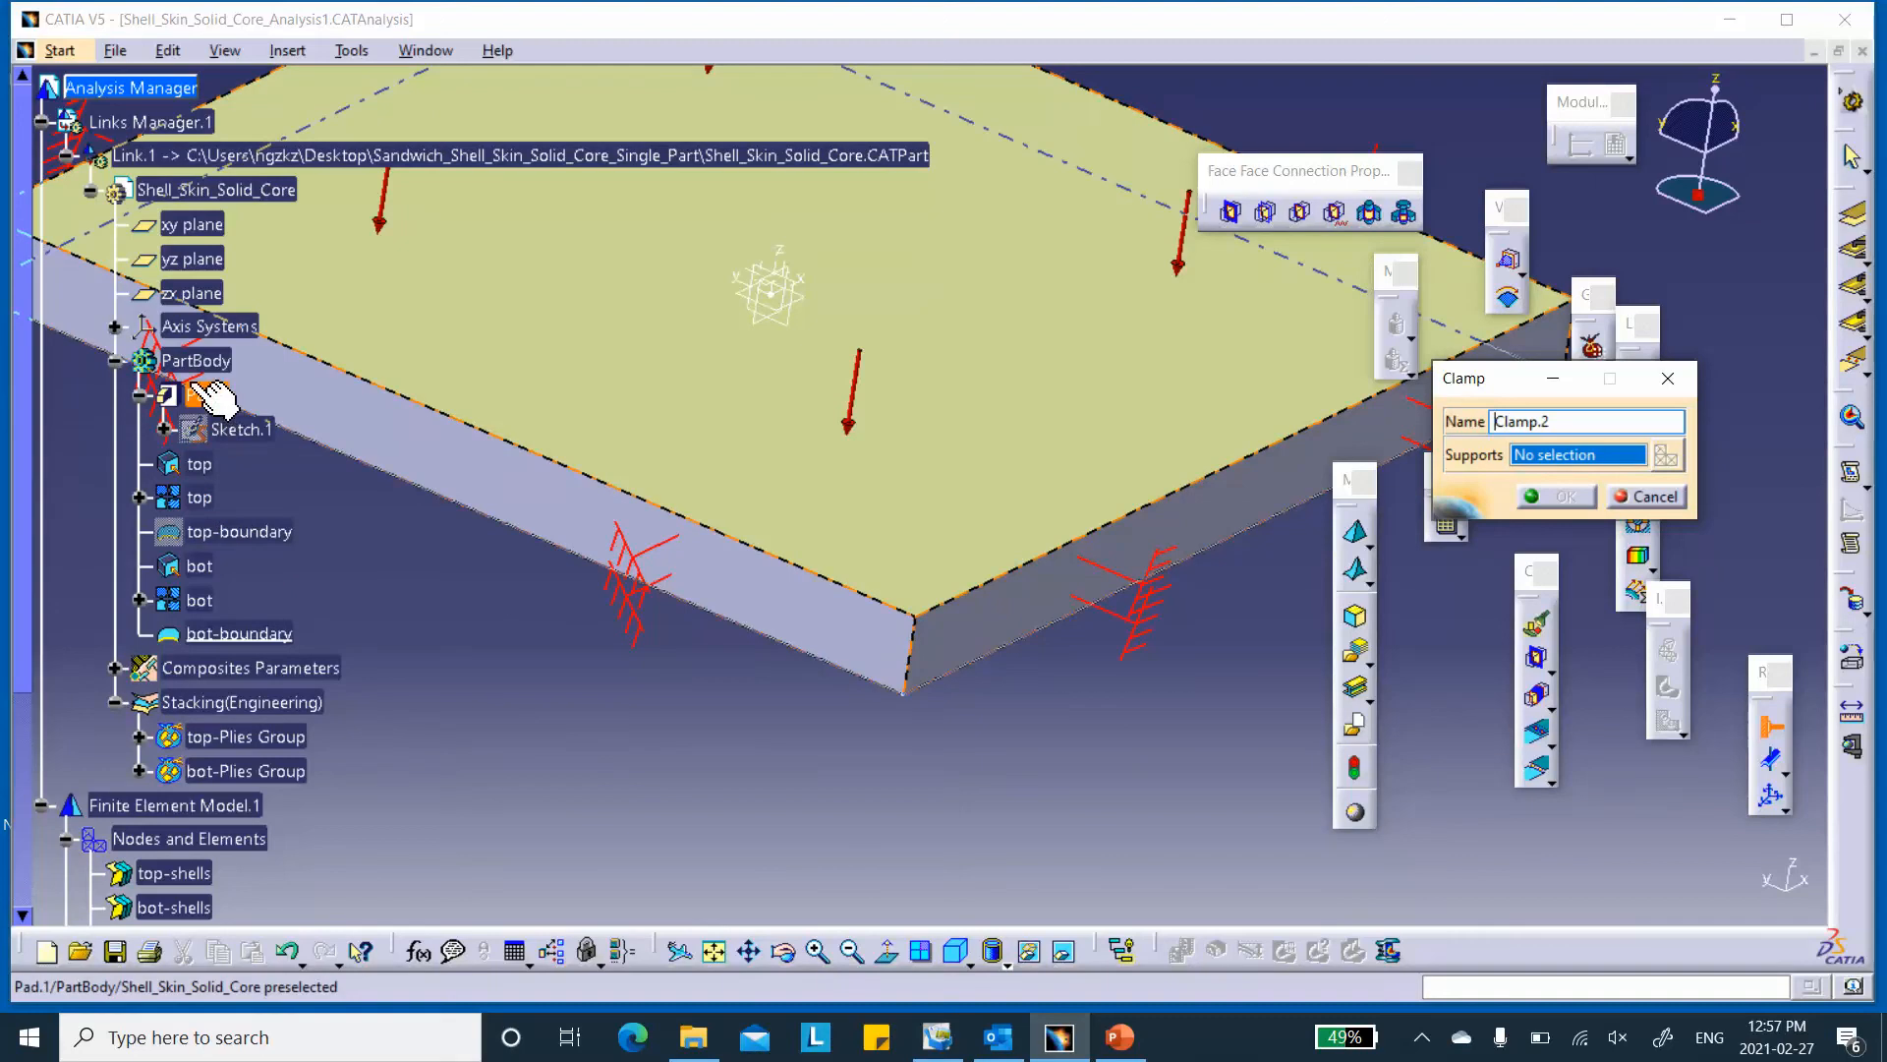
- Select the four edges of the top skin surface as clamp supports and create the restraint
left_click(1284, 465)
left_click(610, 489)
middle_click_drag(560, 455, 864, 653)
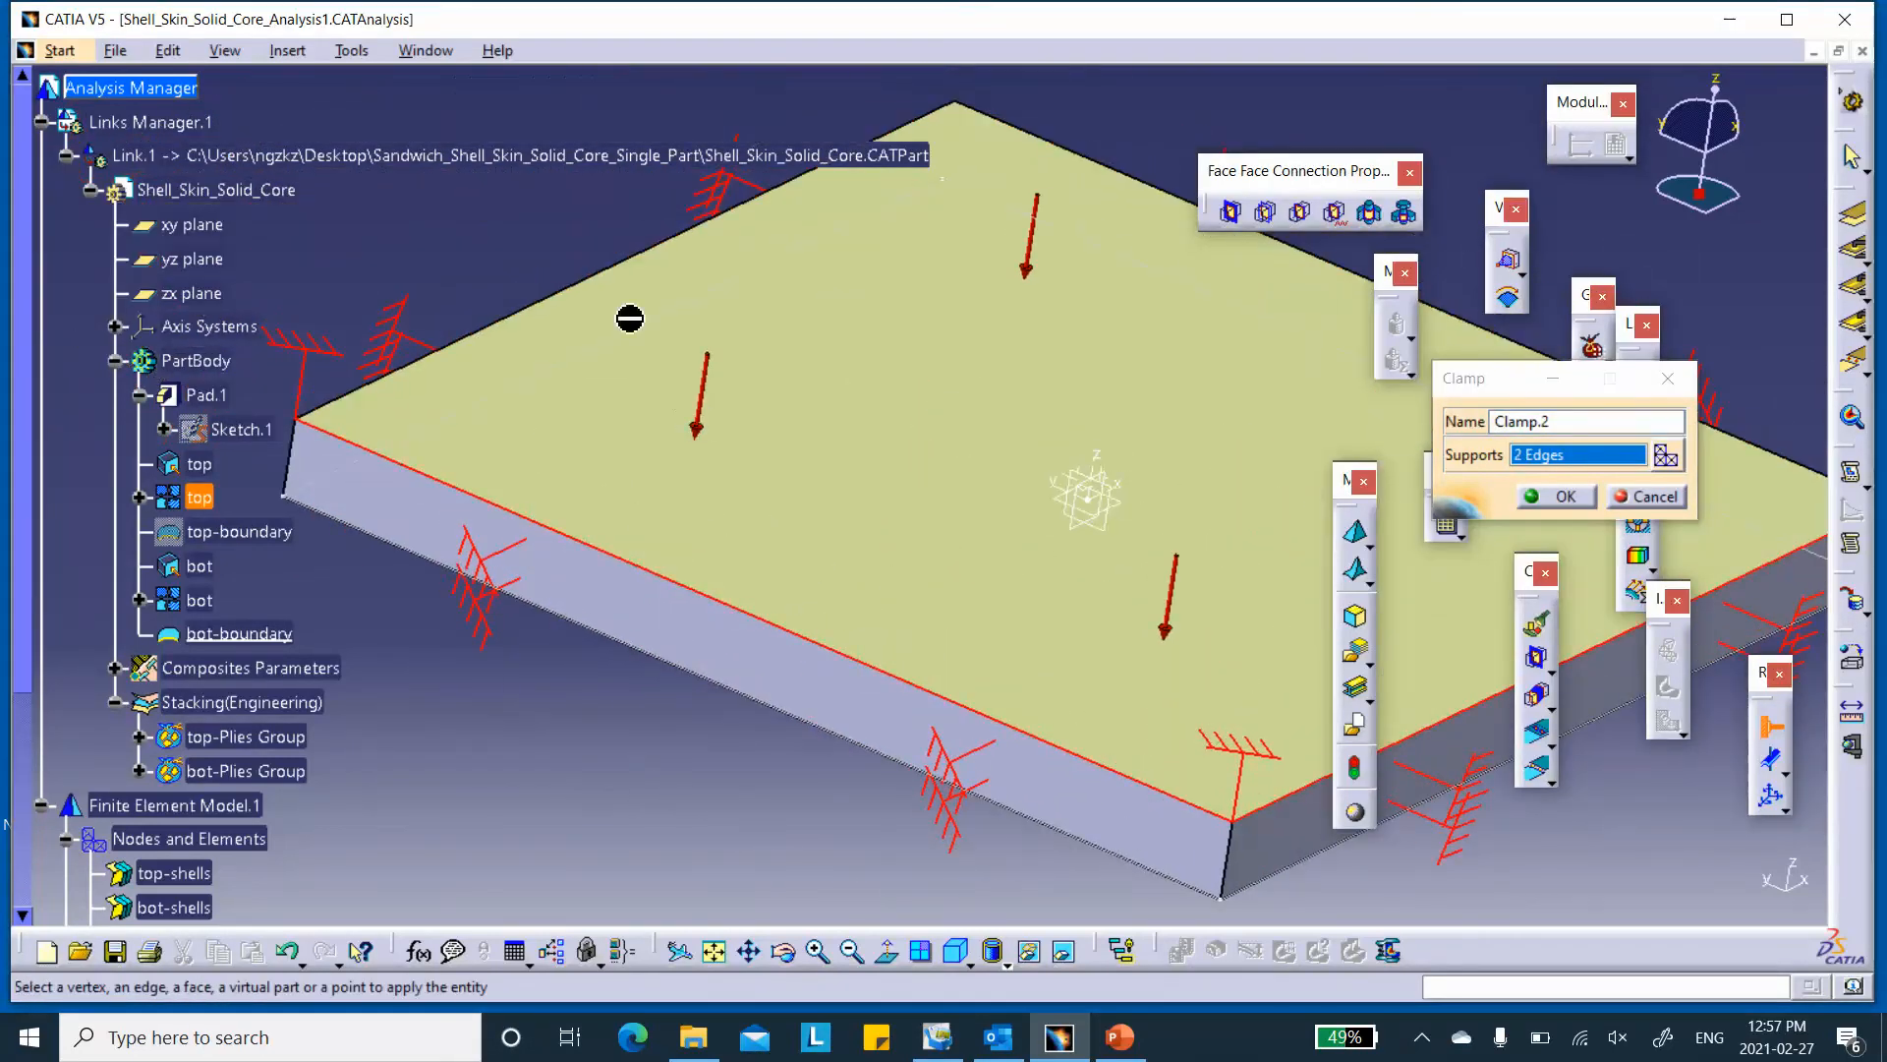
left_click(612, 286)
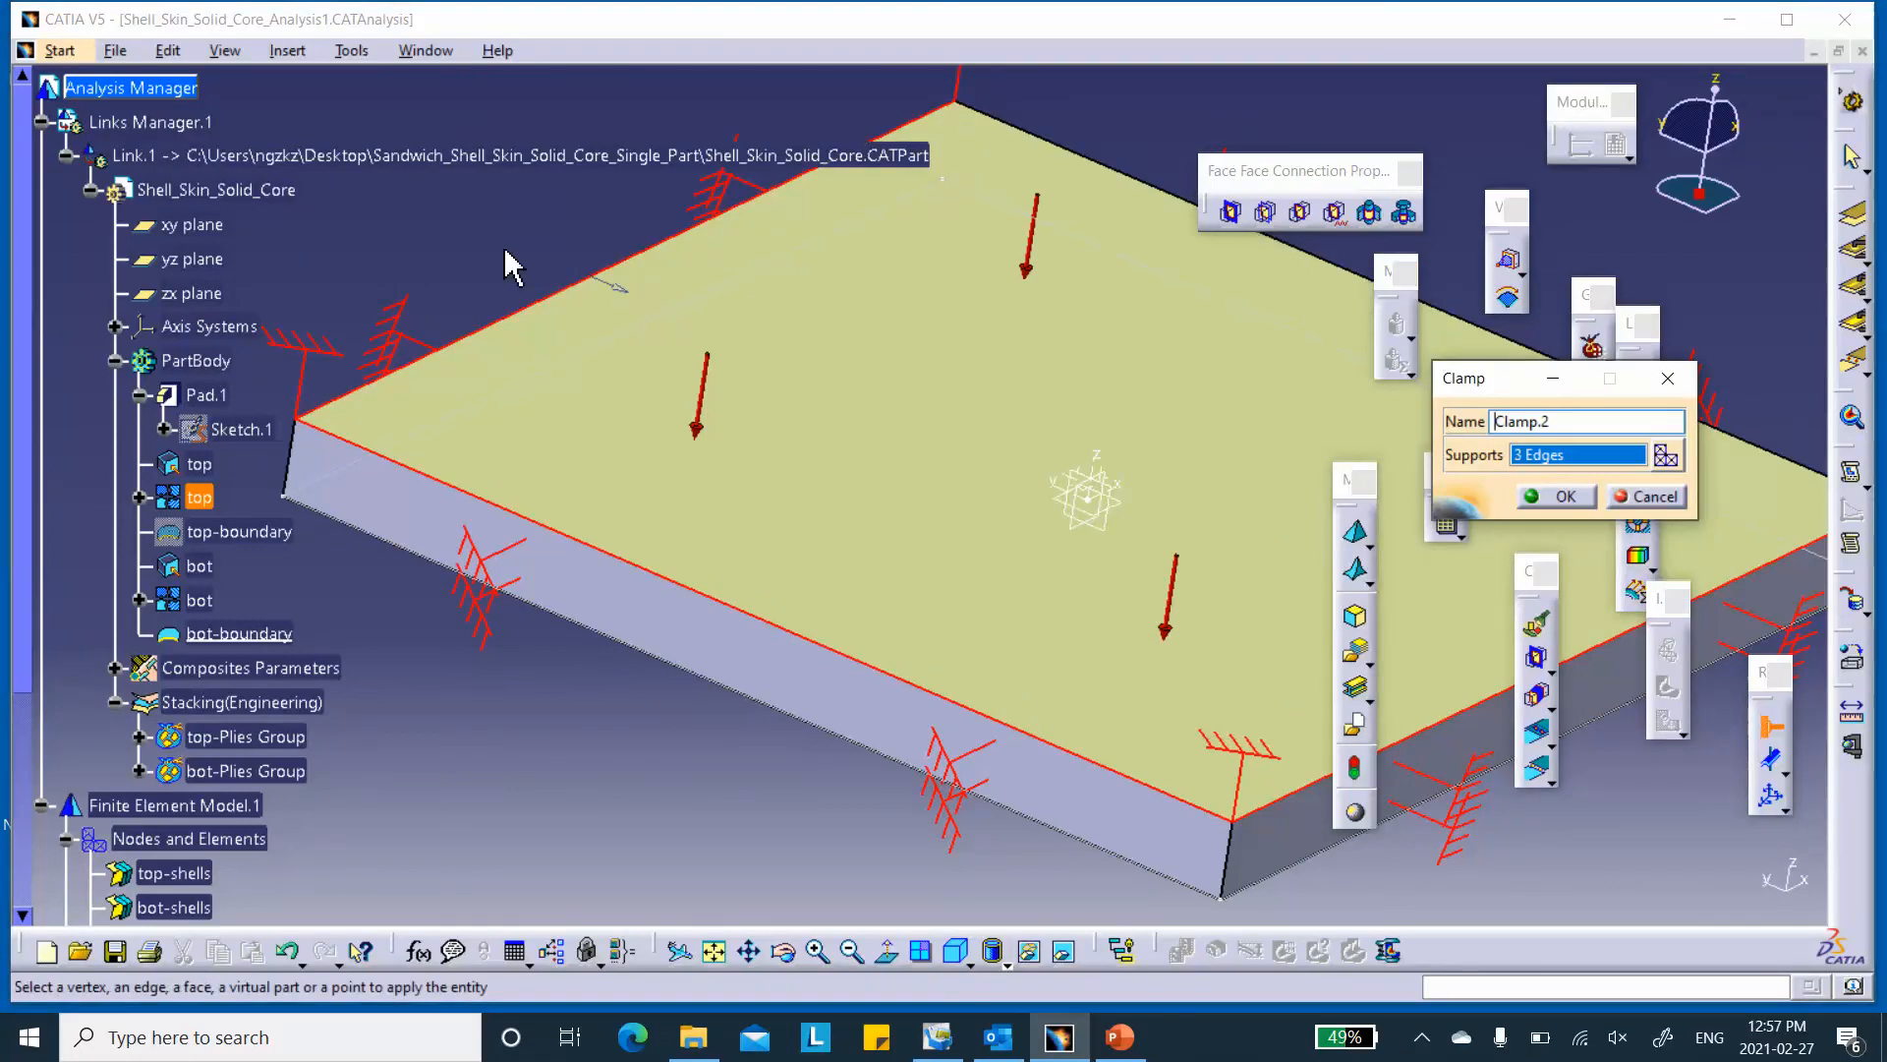
left_click(1142, 176)
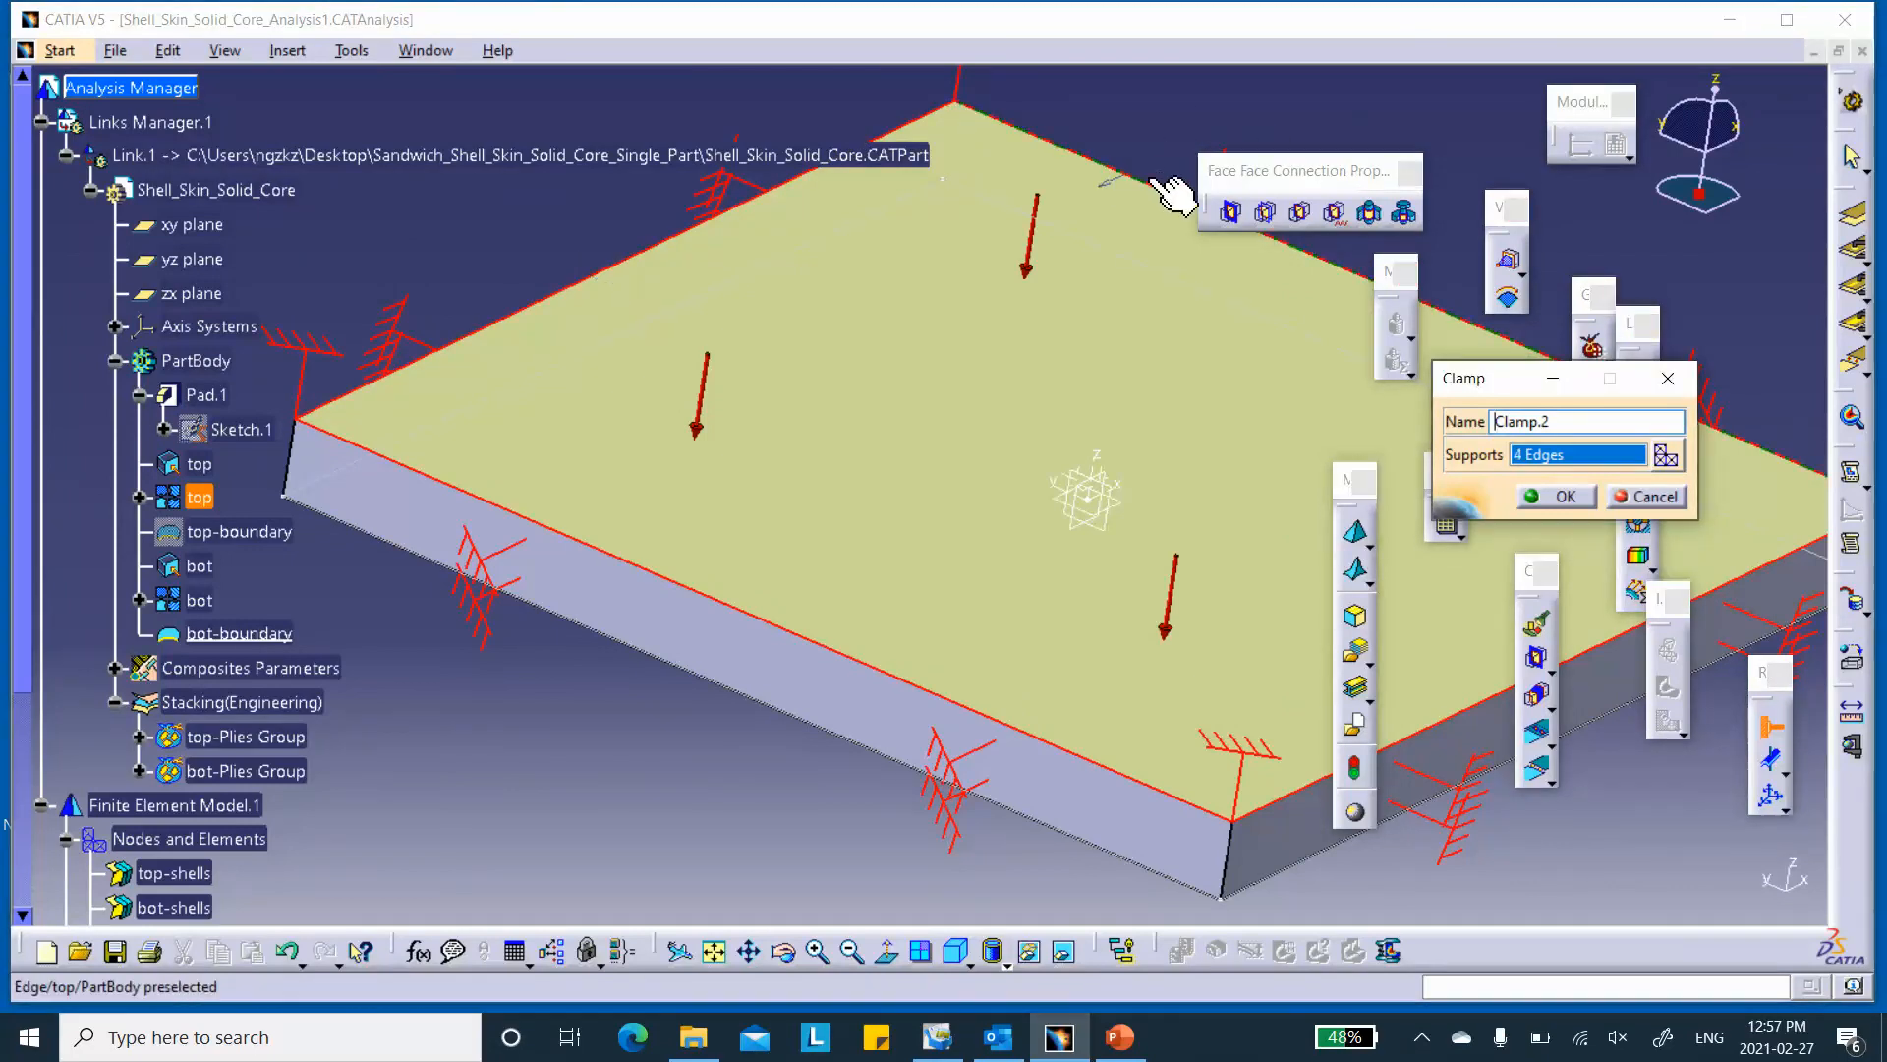
middle_click_drag(1197, 688, 1101, 327)
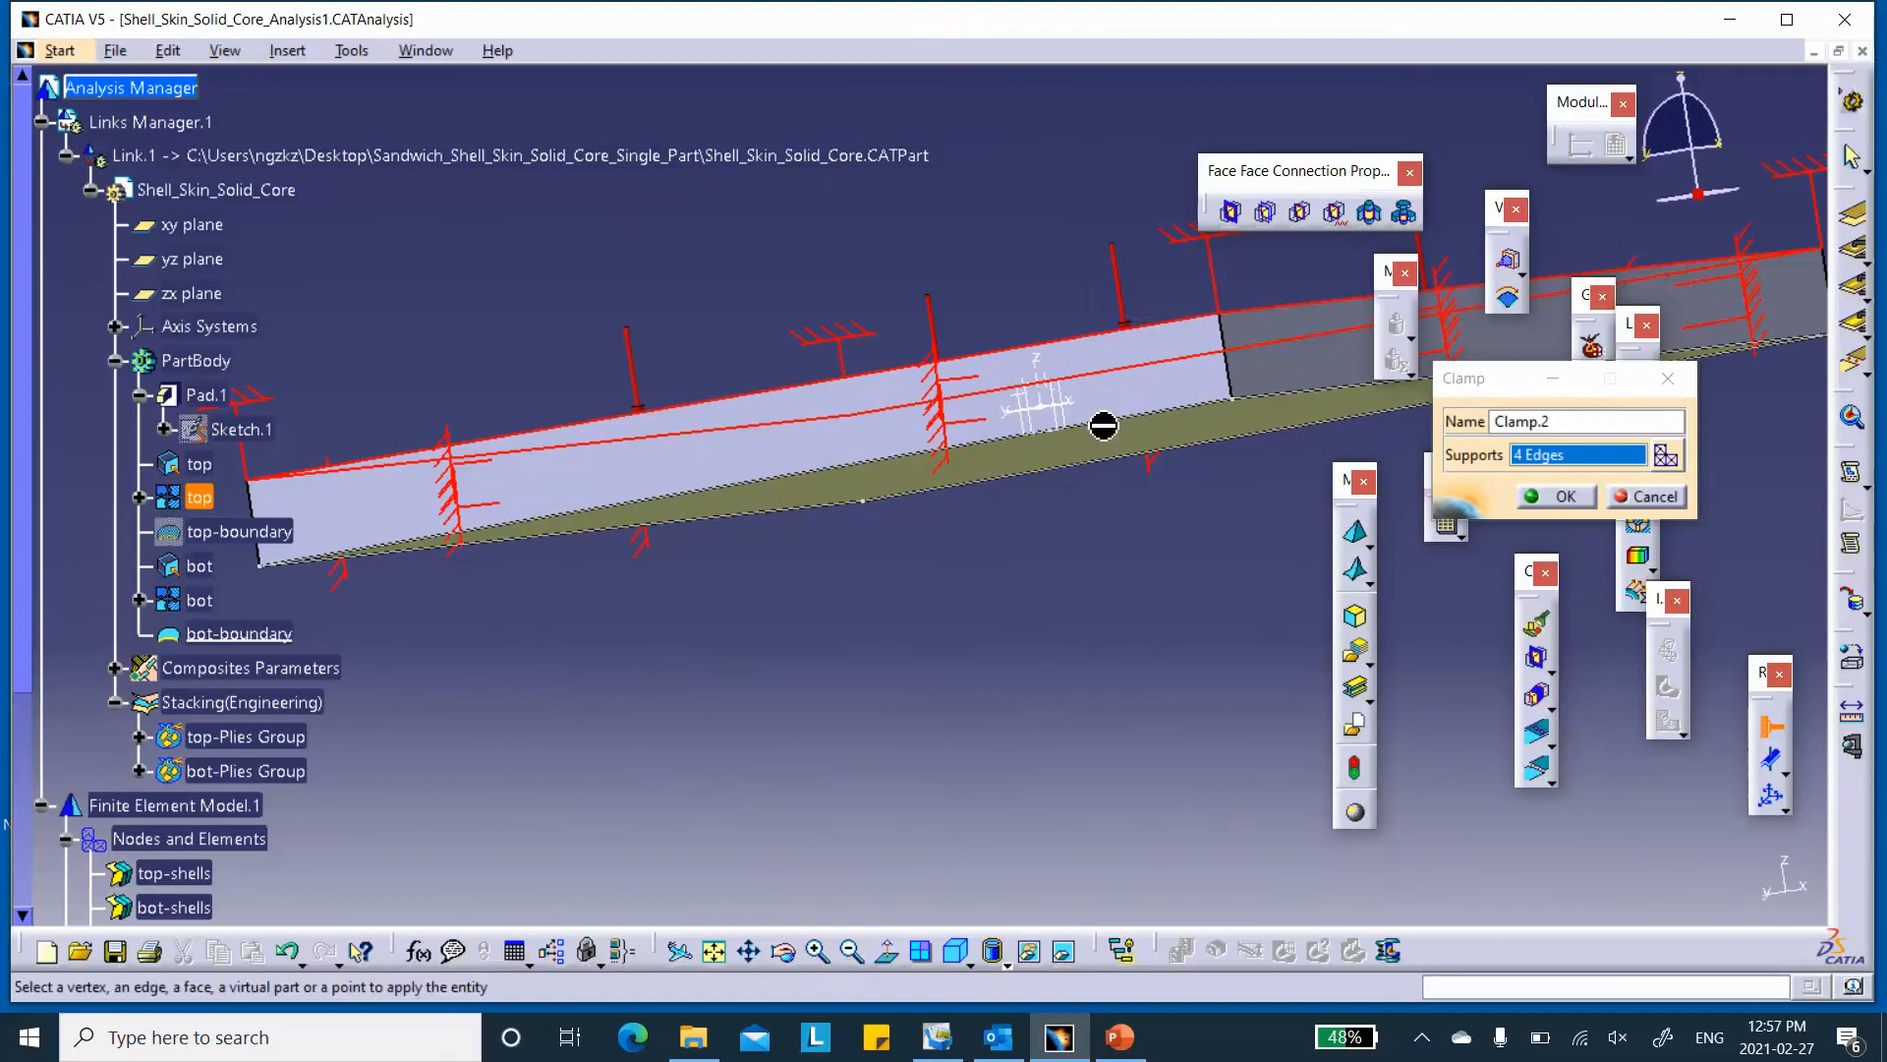
left_click(1567, 497)
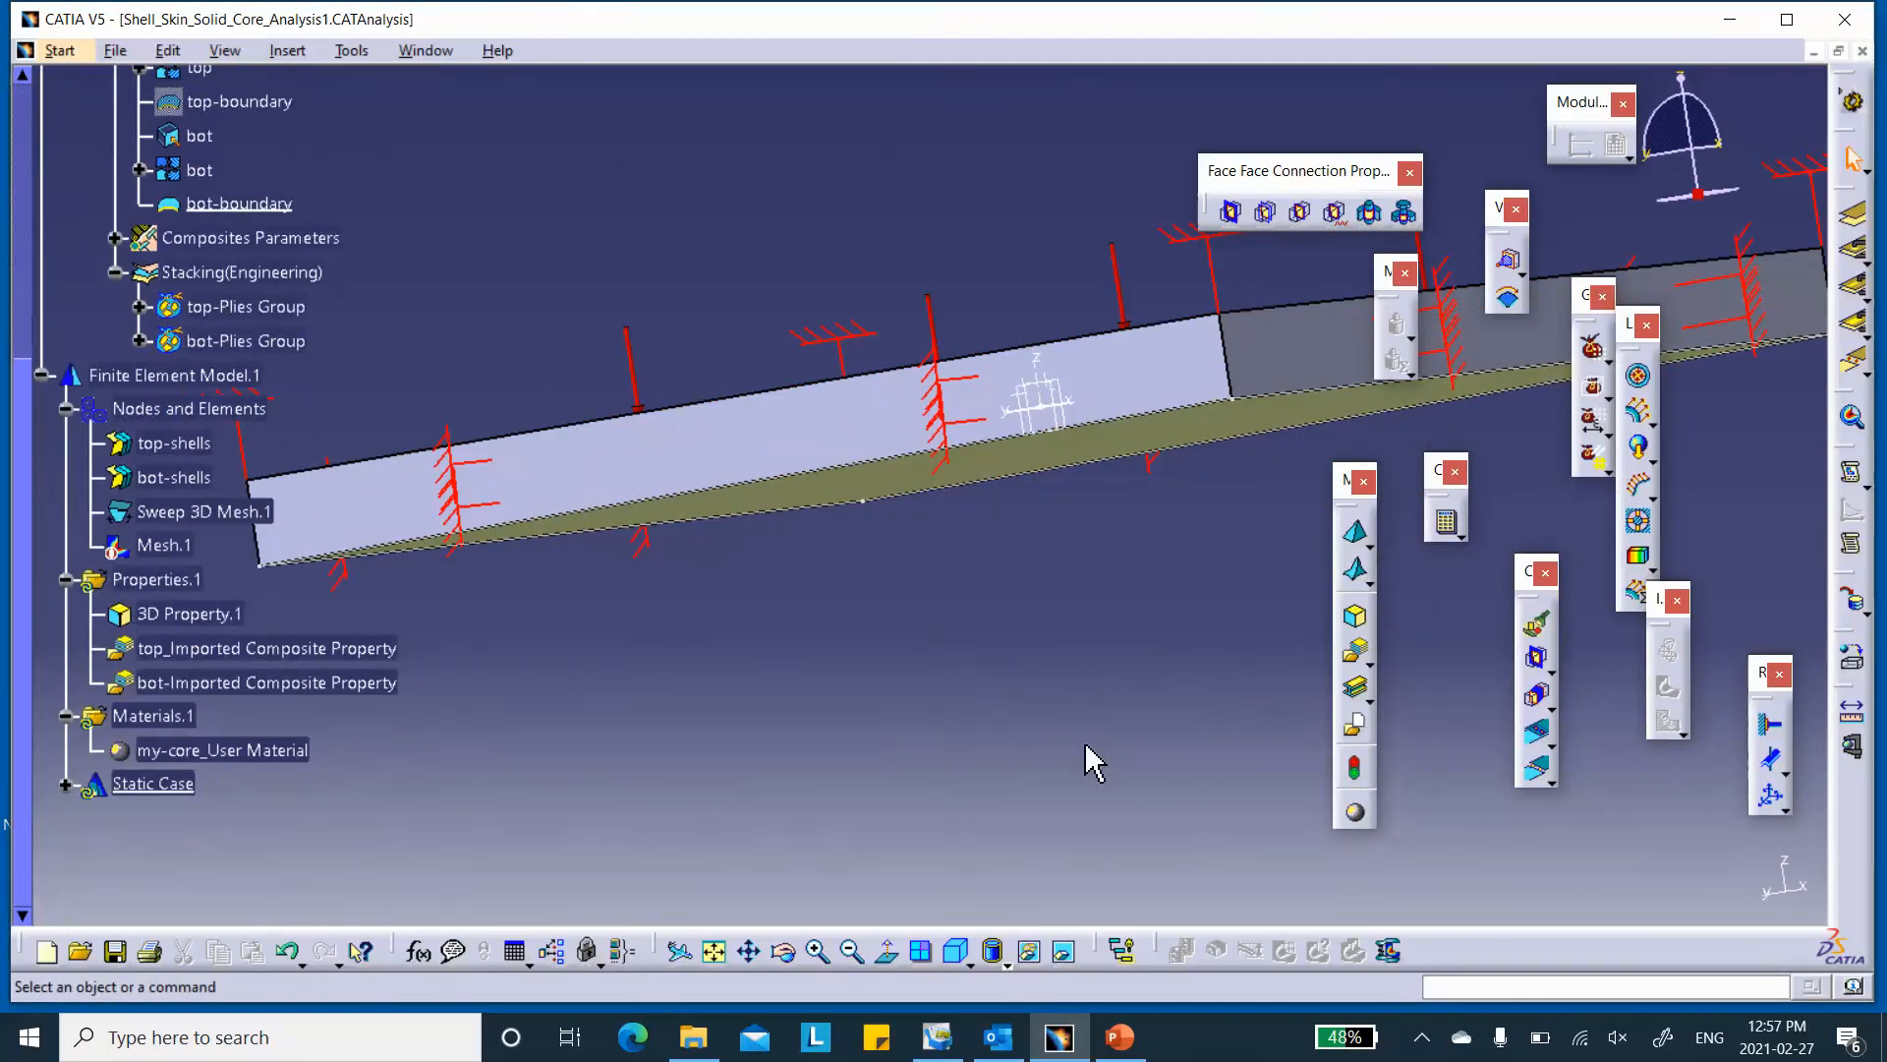
- Expand Restraints.1 under the Static Case and rename Clamp.1 as 4-faces-Clamp
left_click(66, 785)
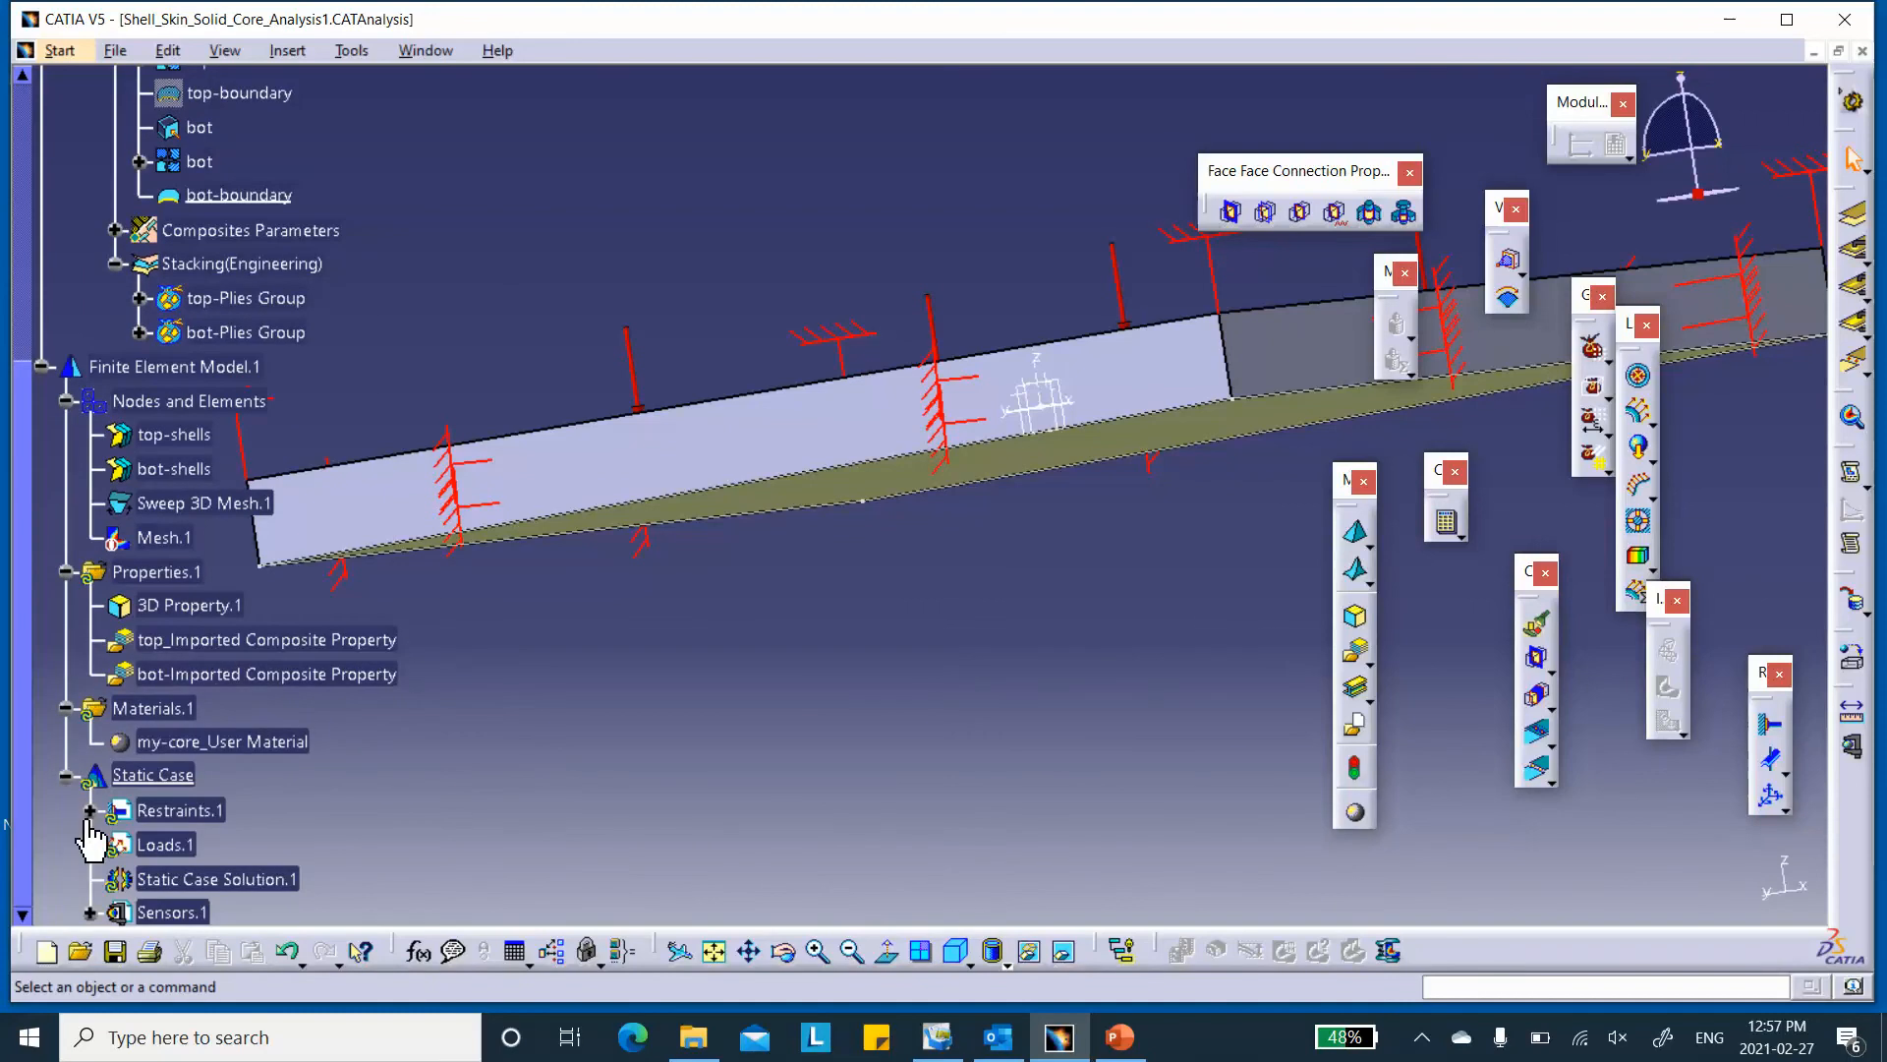
left_click(89, 810)
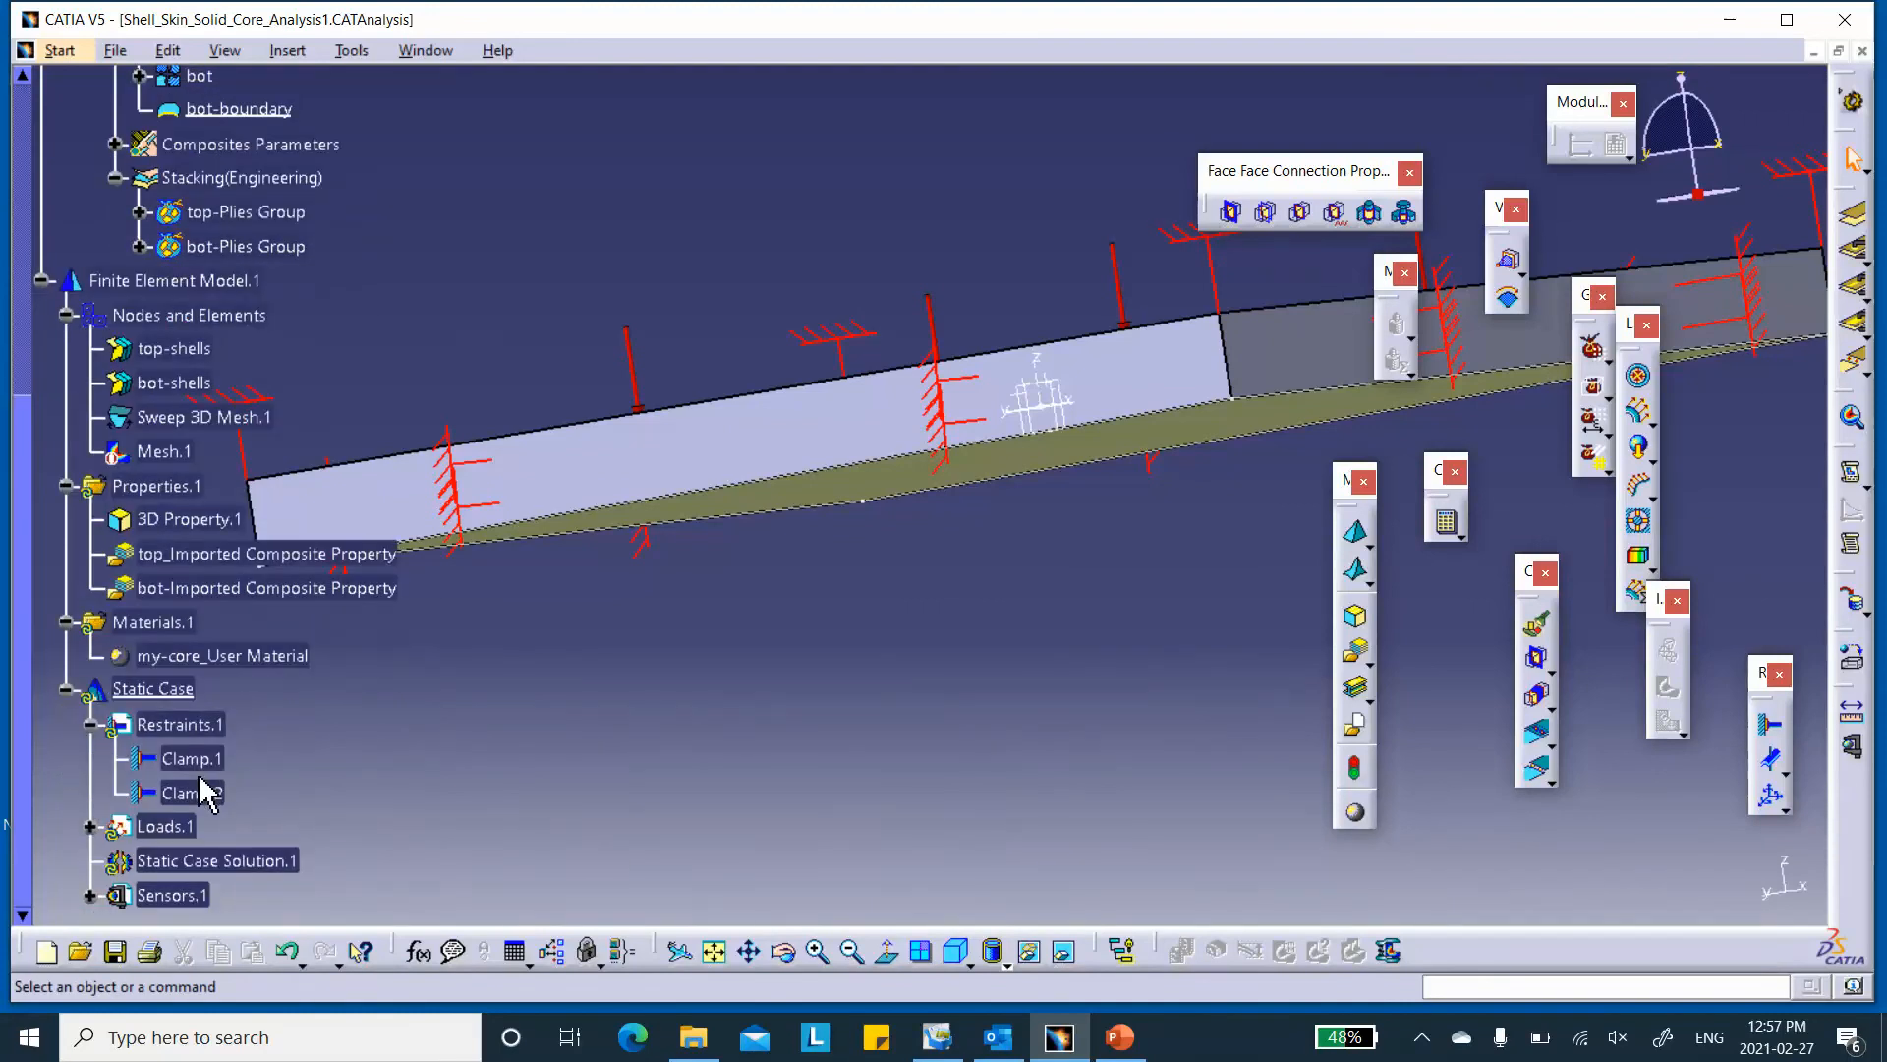
left_click(197, 759)
right_click(203, 758)
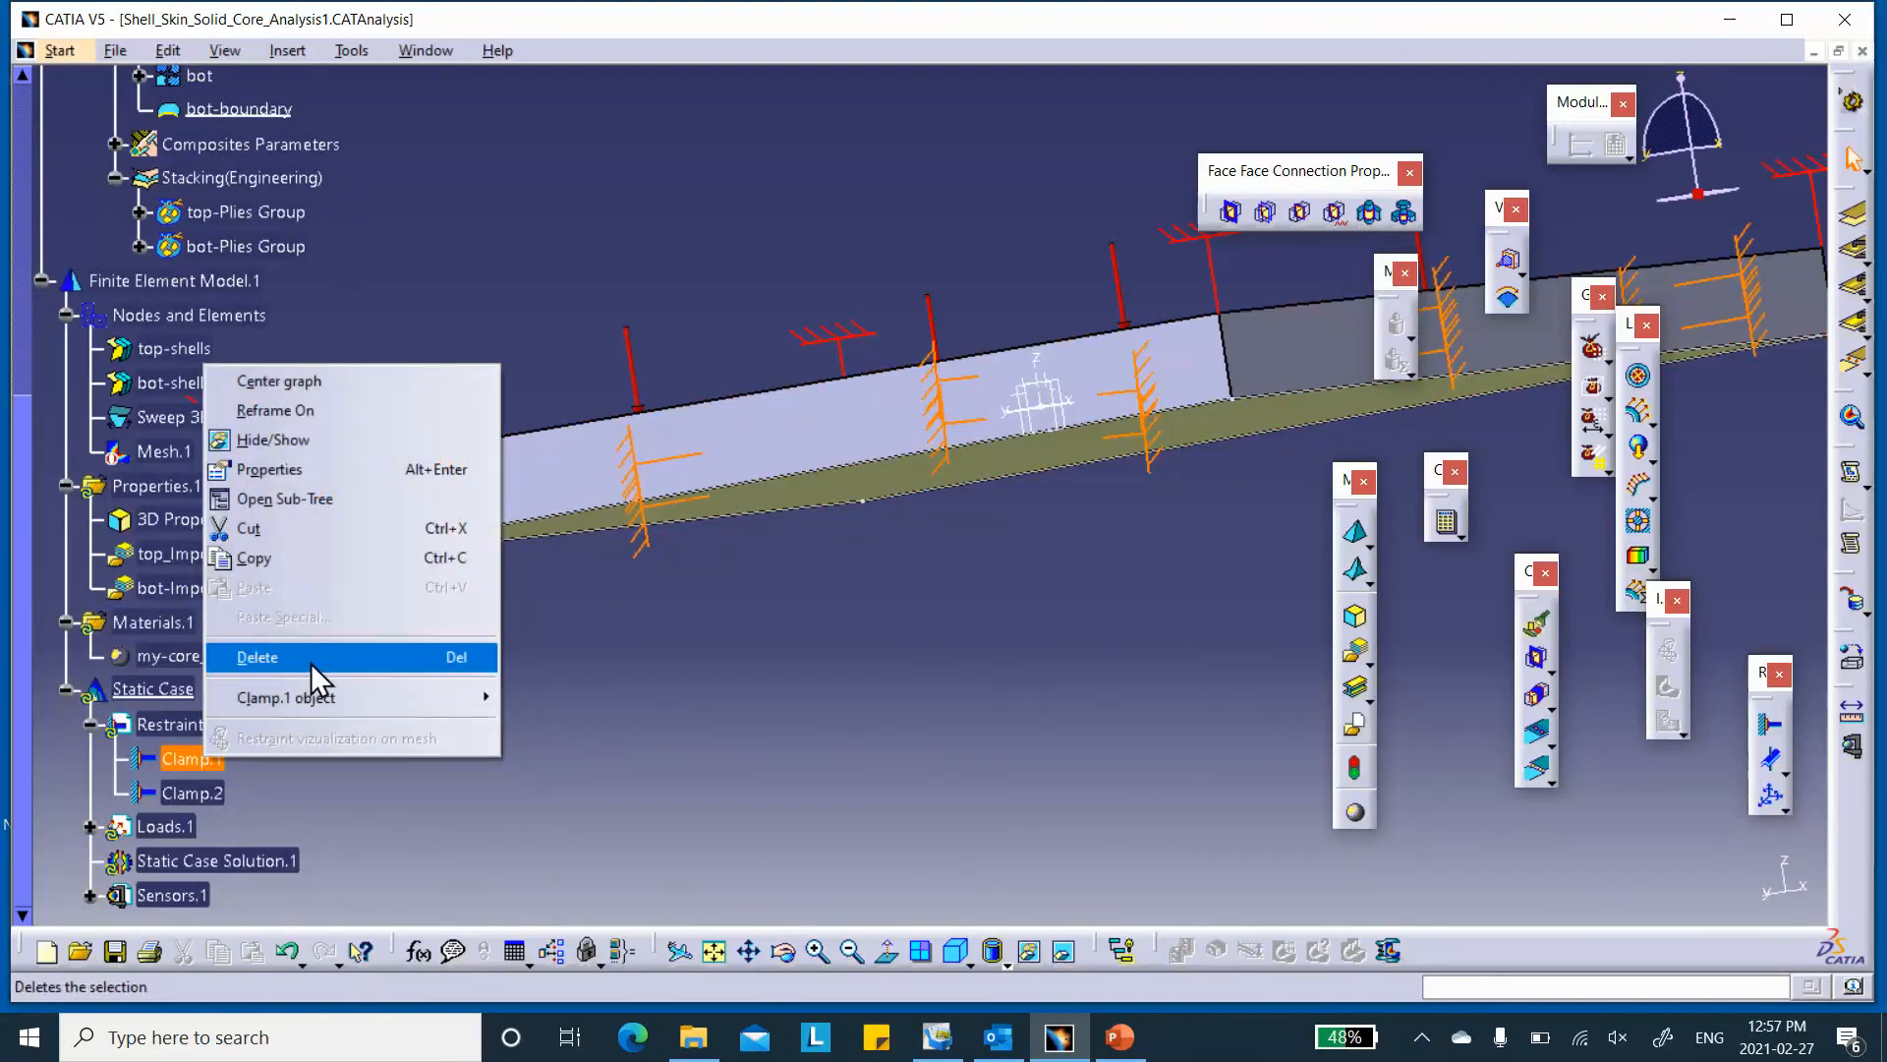
left_click(295, 468)
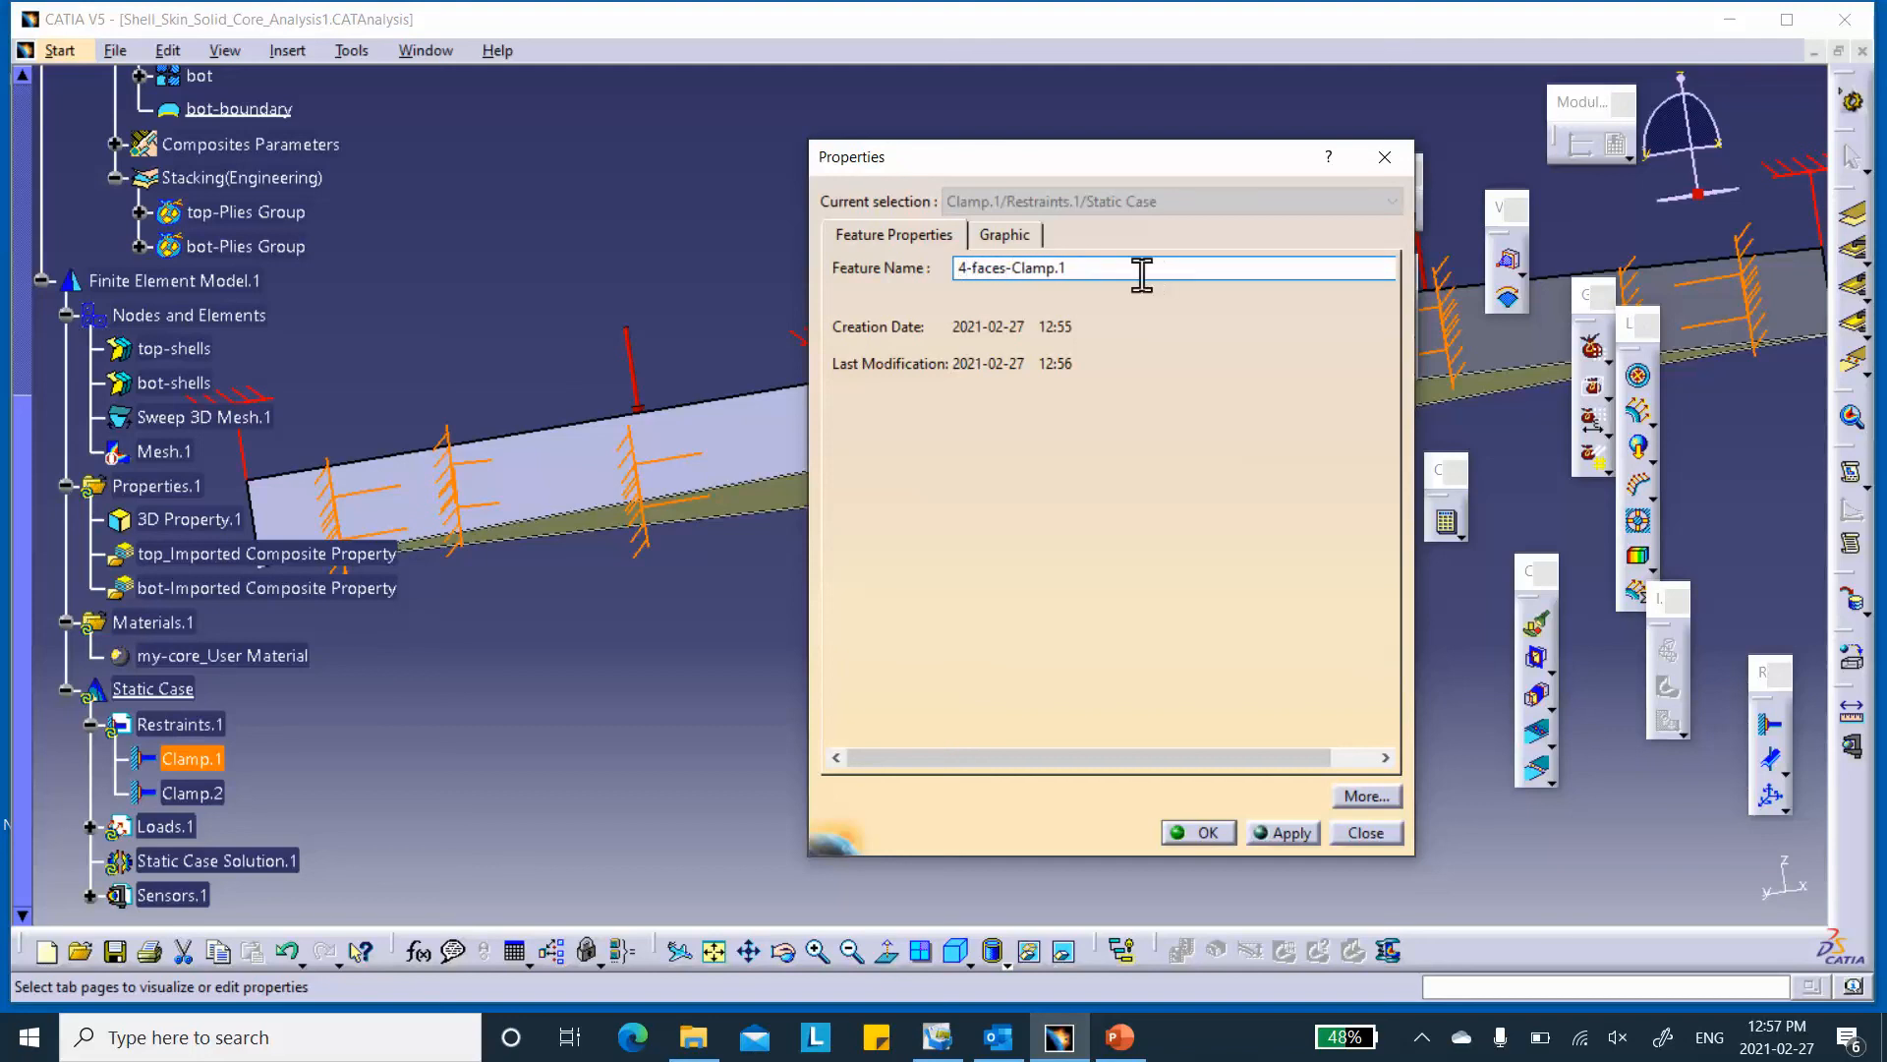
left_click(1090, 268)
- Rename Clamp.2 as top-4-edges-Clamp
right_click(187, 621)
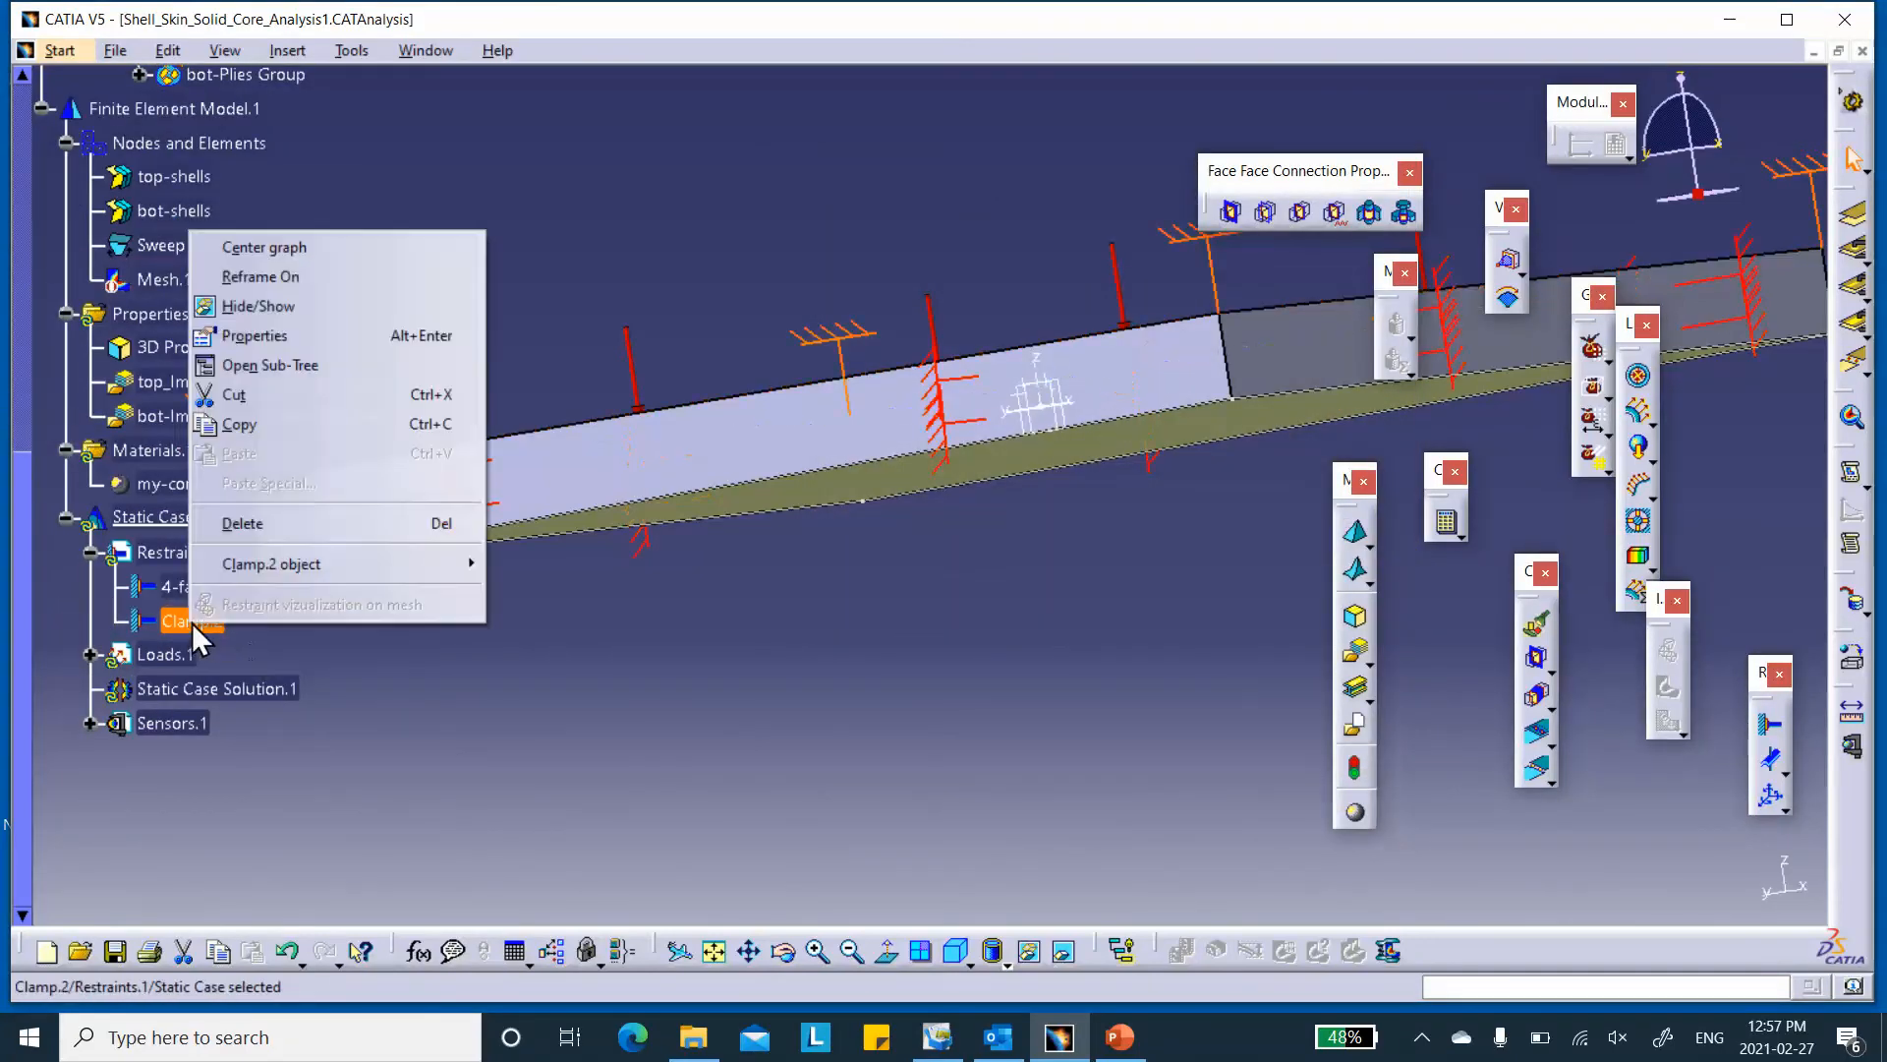
left_click(260, 335)
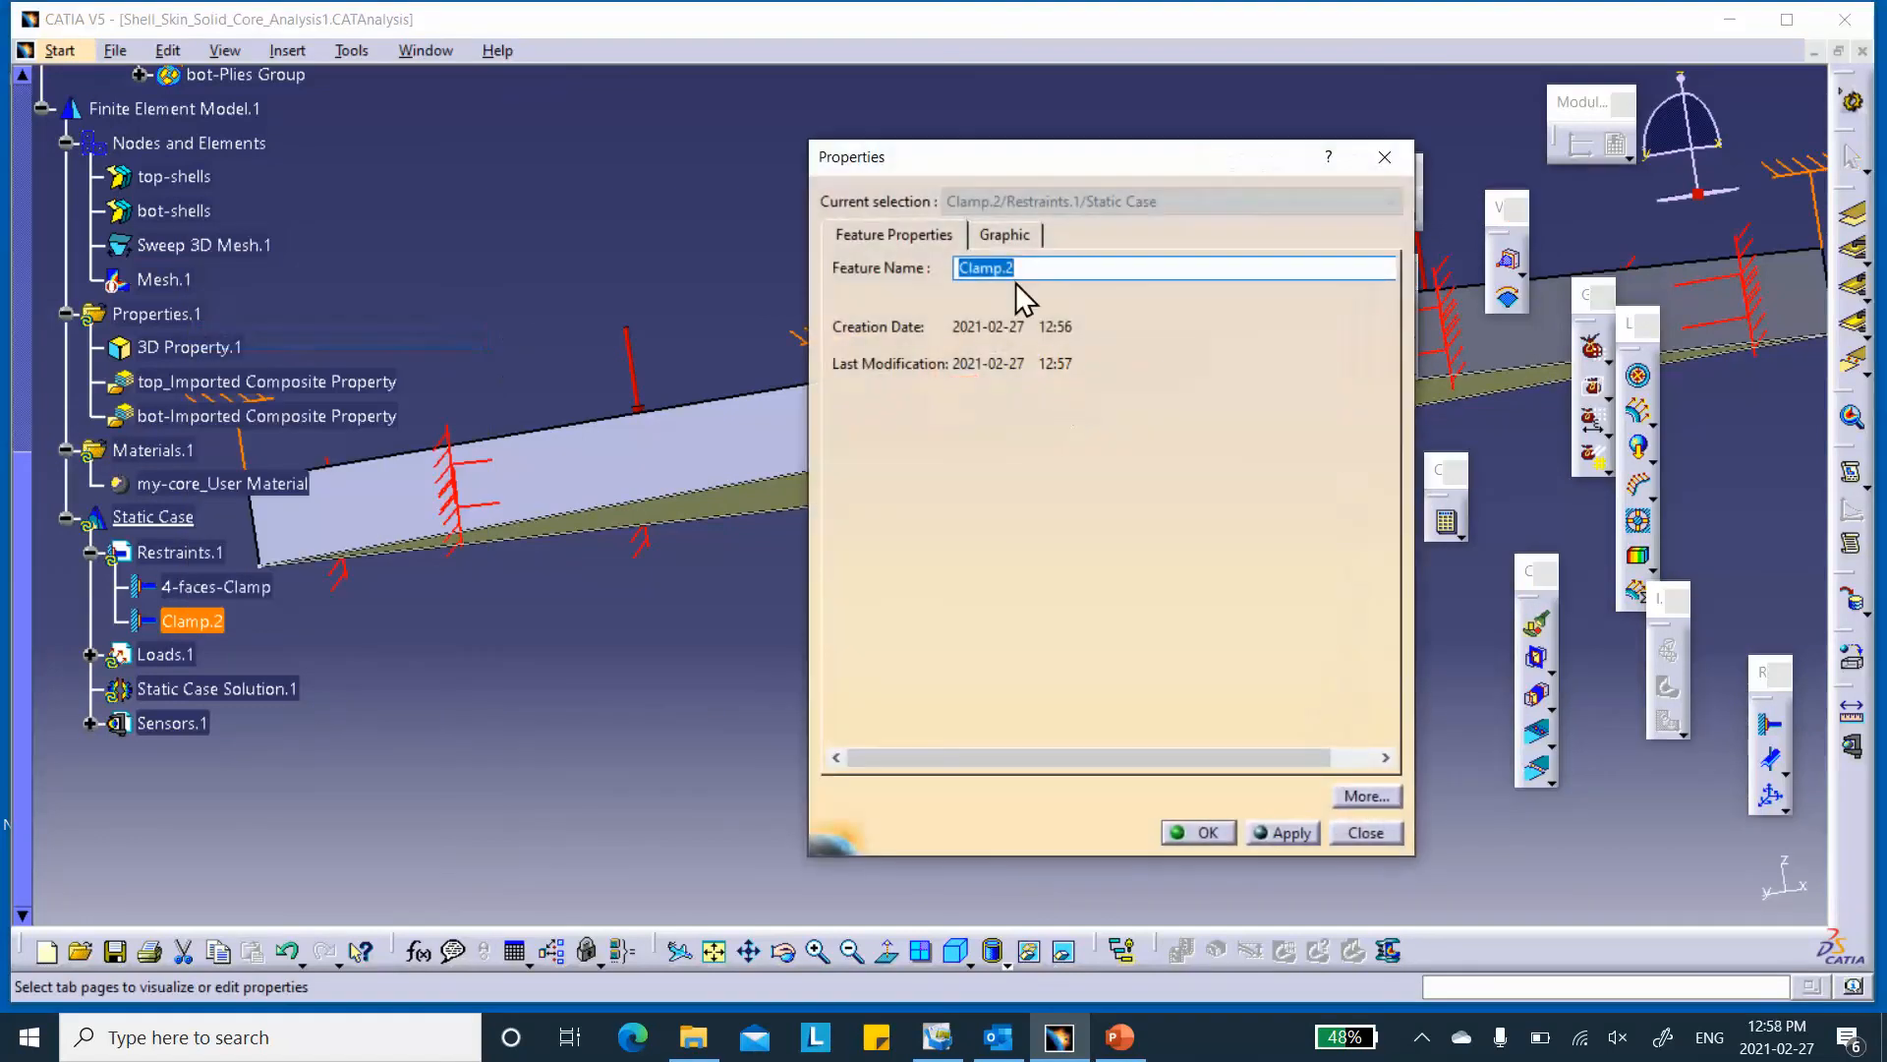
key("BackSpace")
key("BackSpace")
key("Left")
key("Left")
key("Left")
key("Left")
type("top")
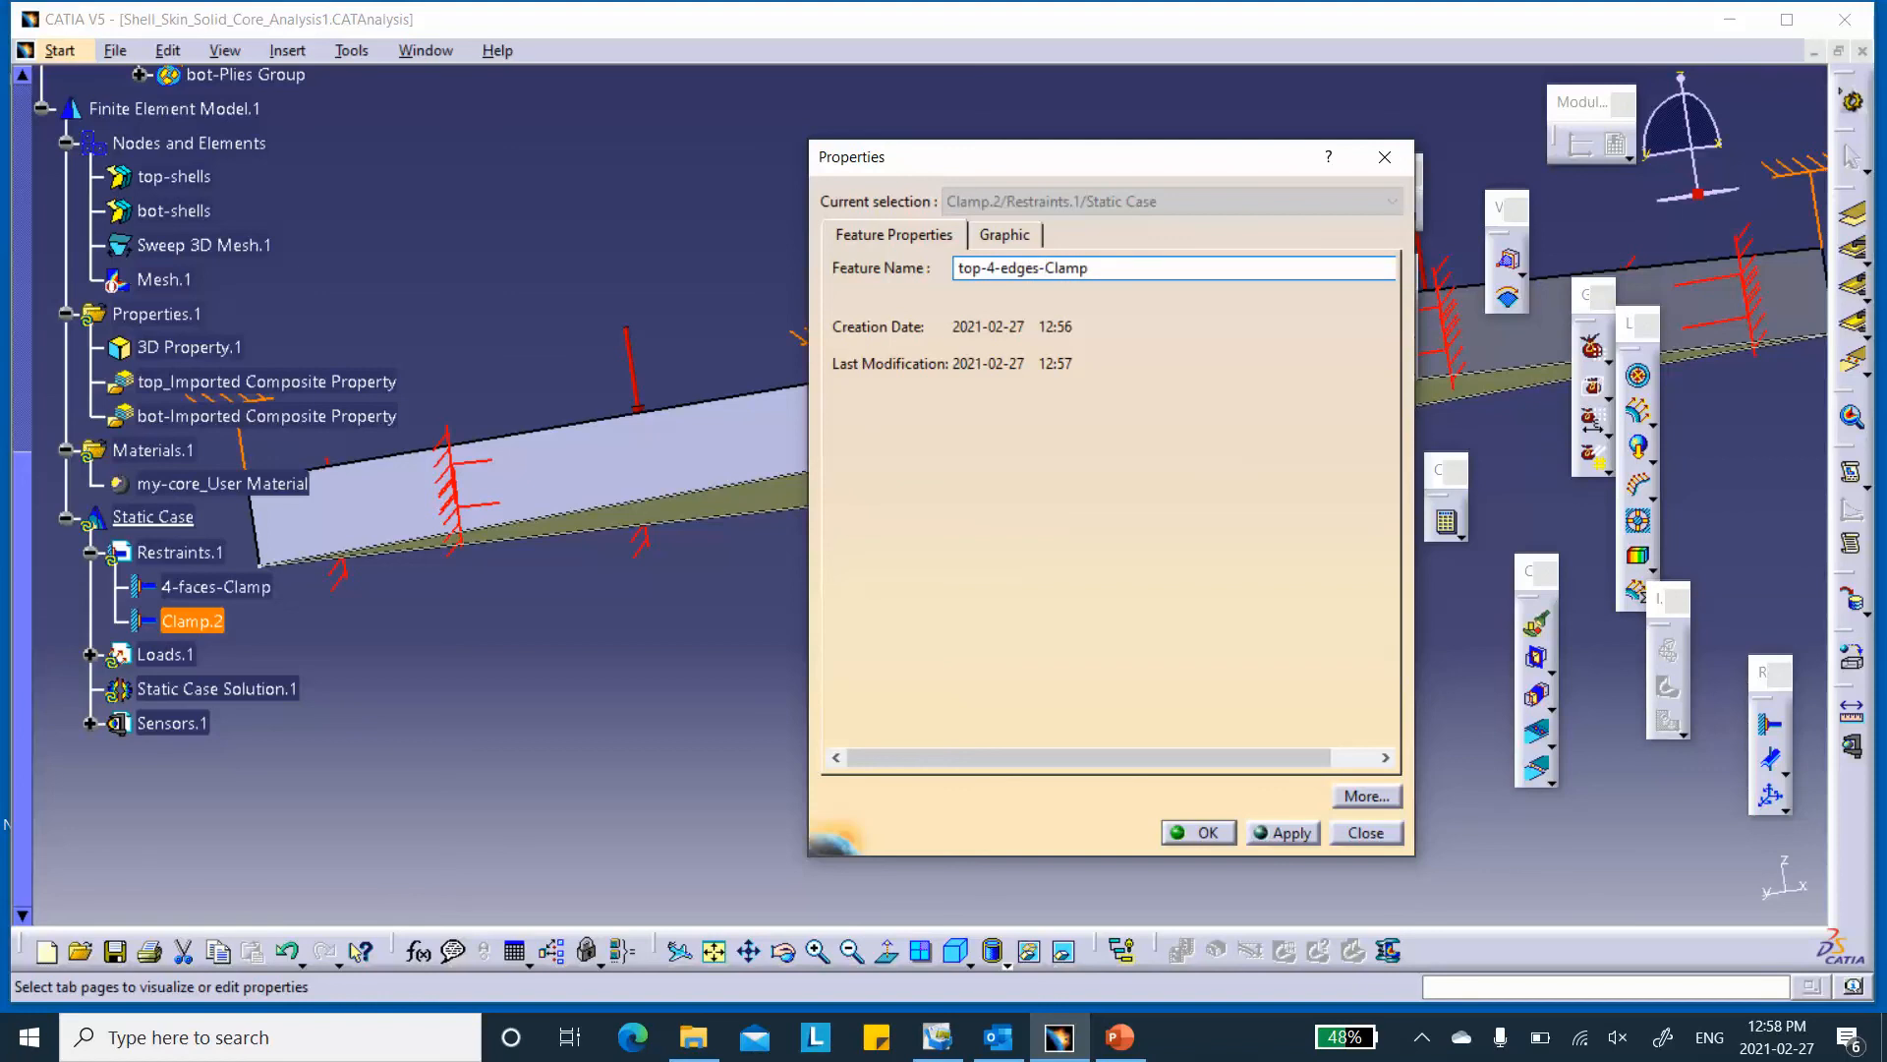
left_click(1199, 833)
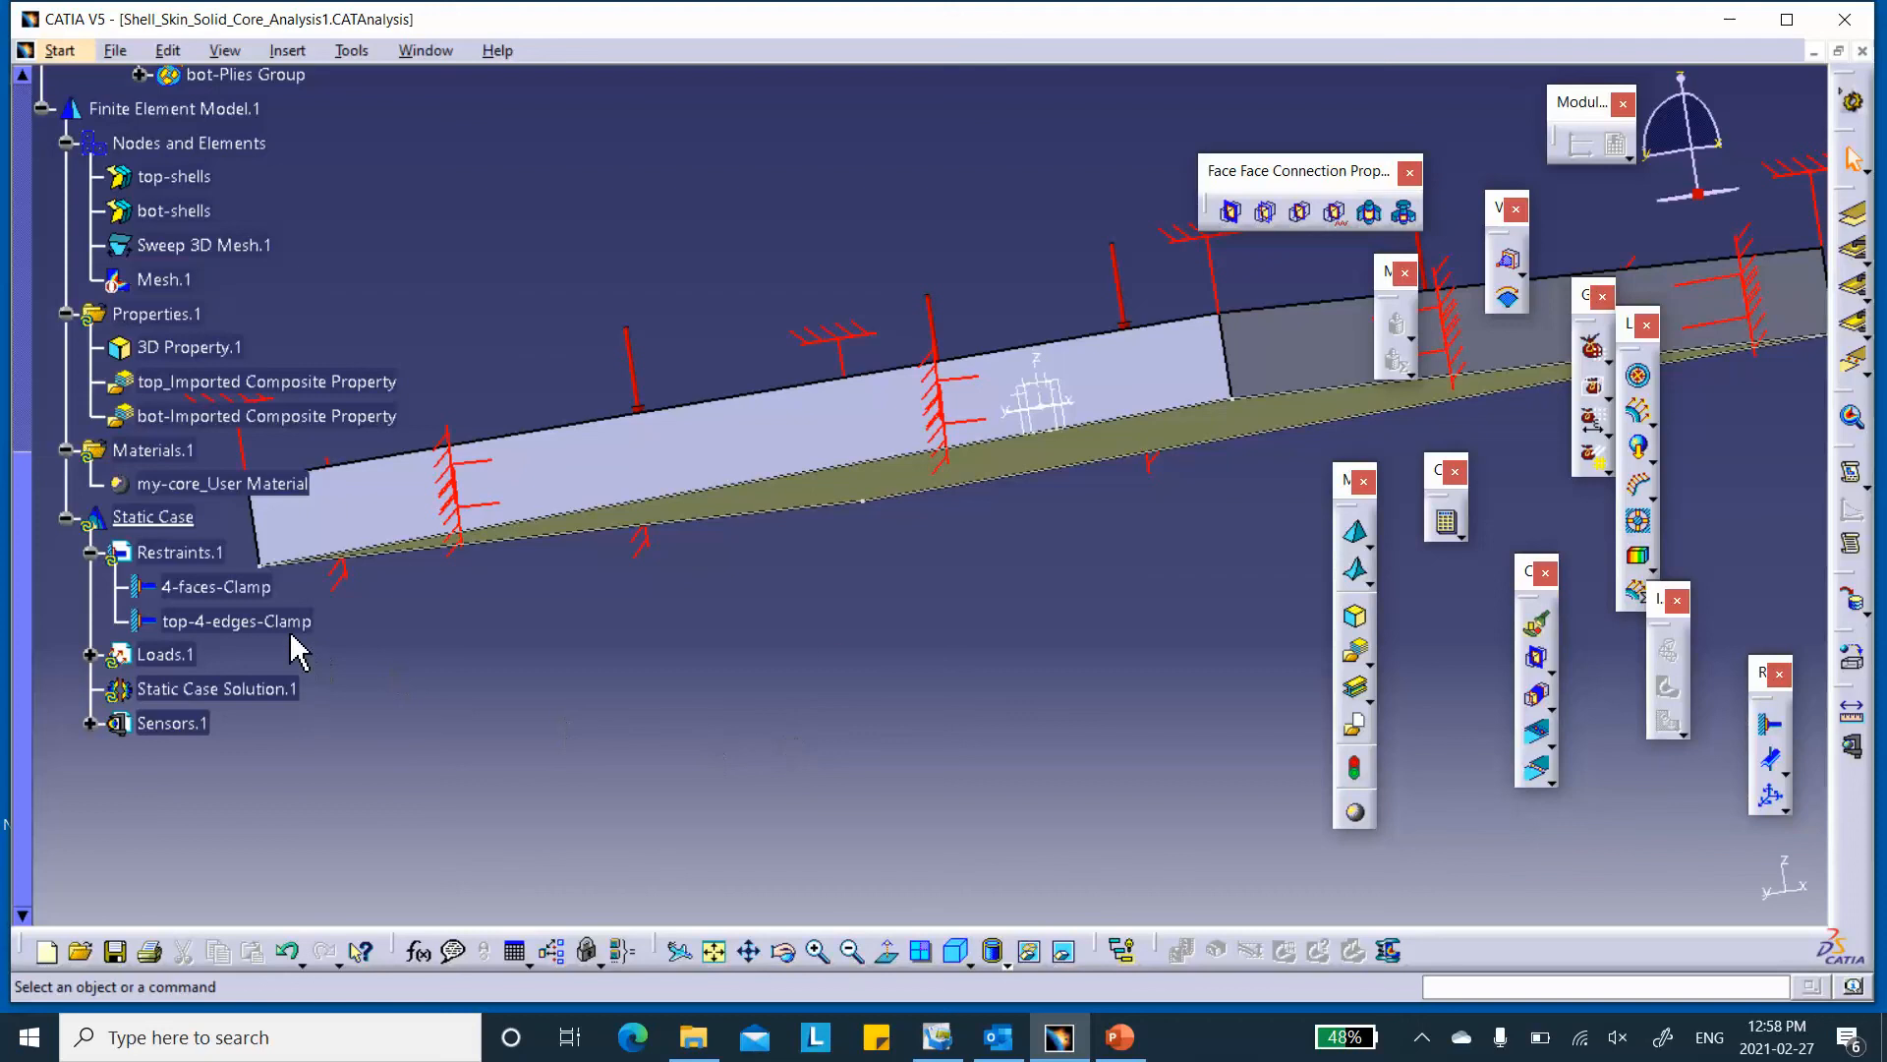
- Start a third clamp restraint and hide the boundary curve that covers the bottom skin's edges
middle_click_drag(1019, 384, 998, 232)
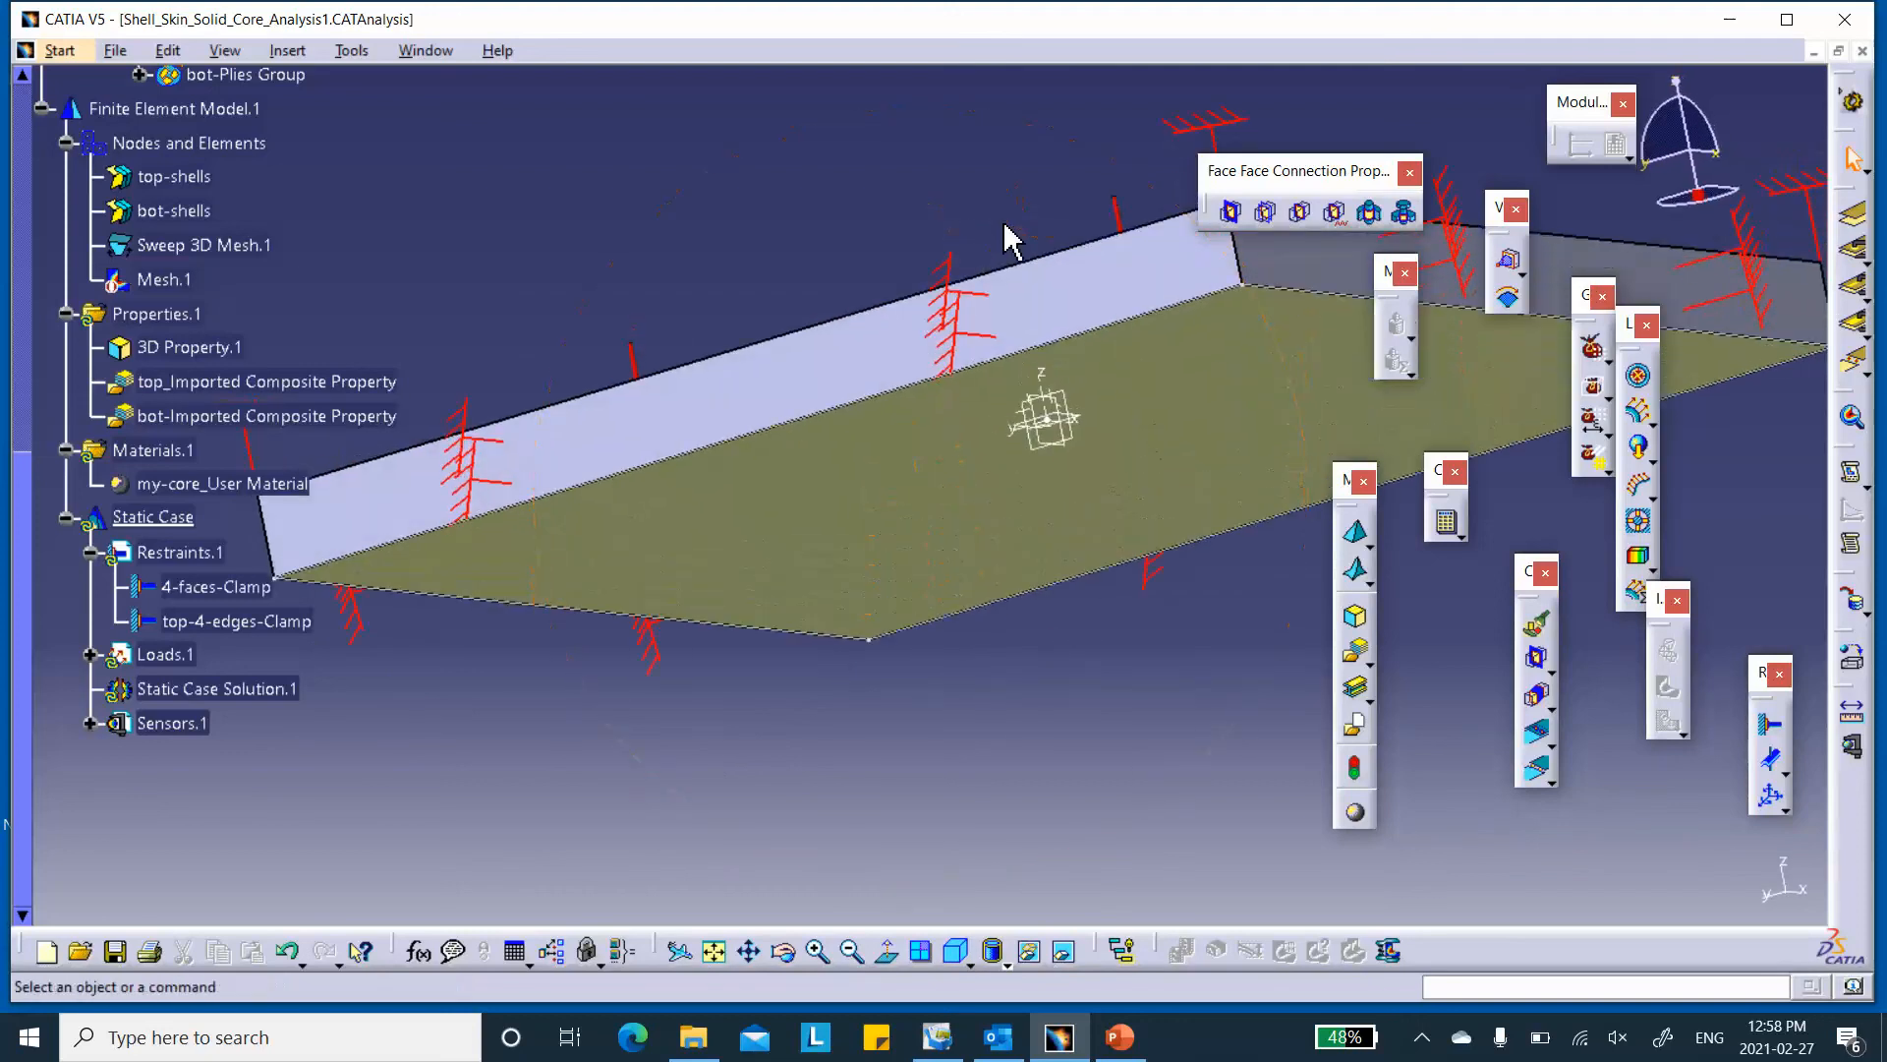
left_click(1770, 724)
middle_click_drag(1175, 688, 897, 387)
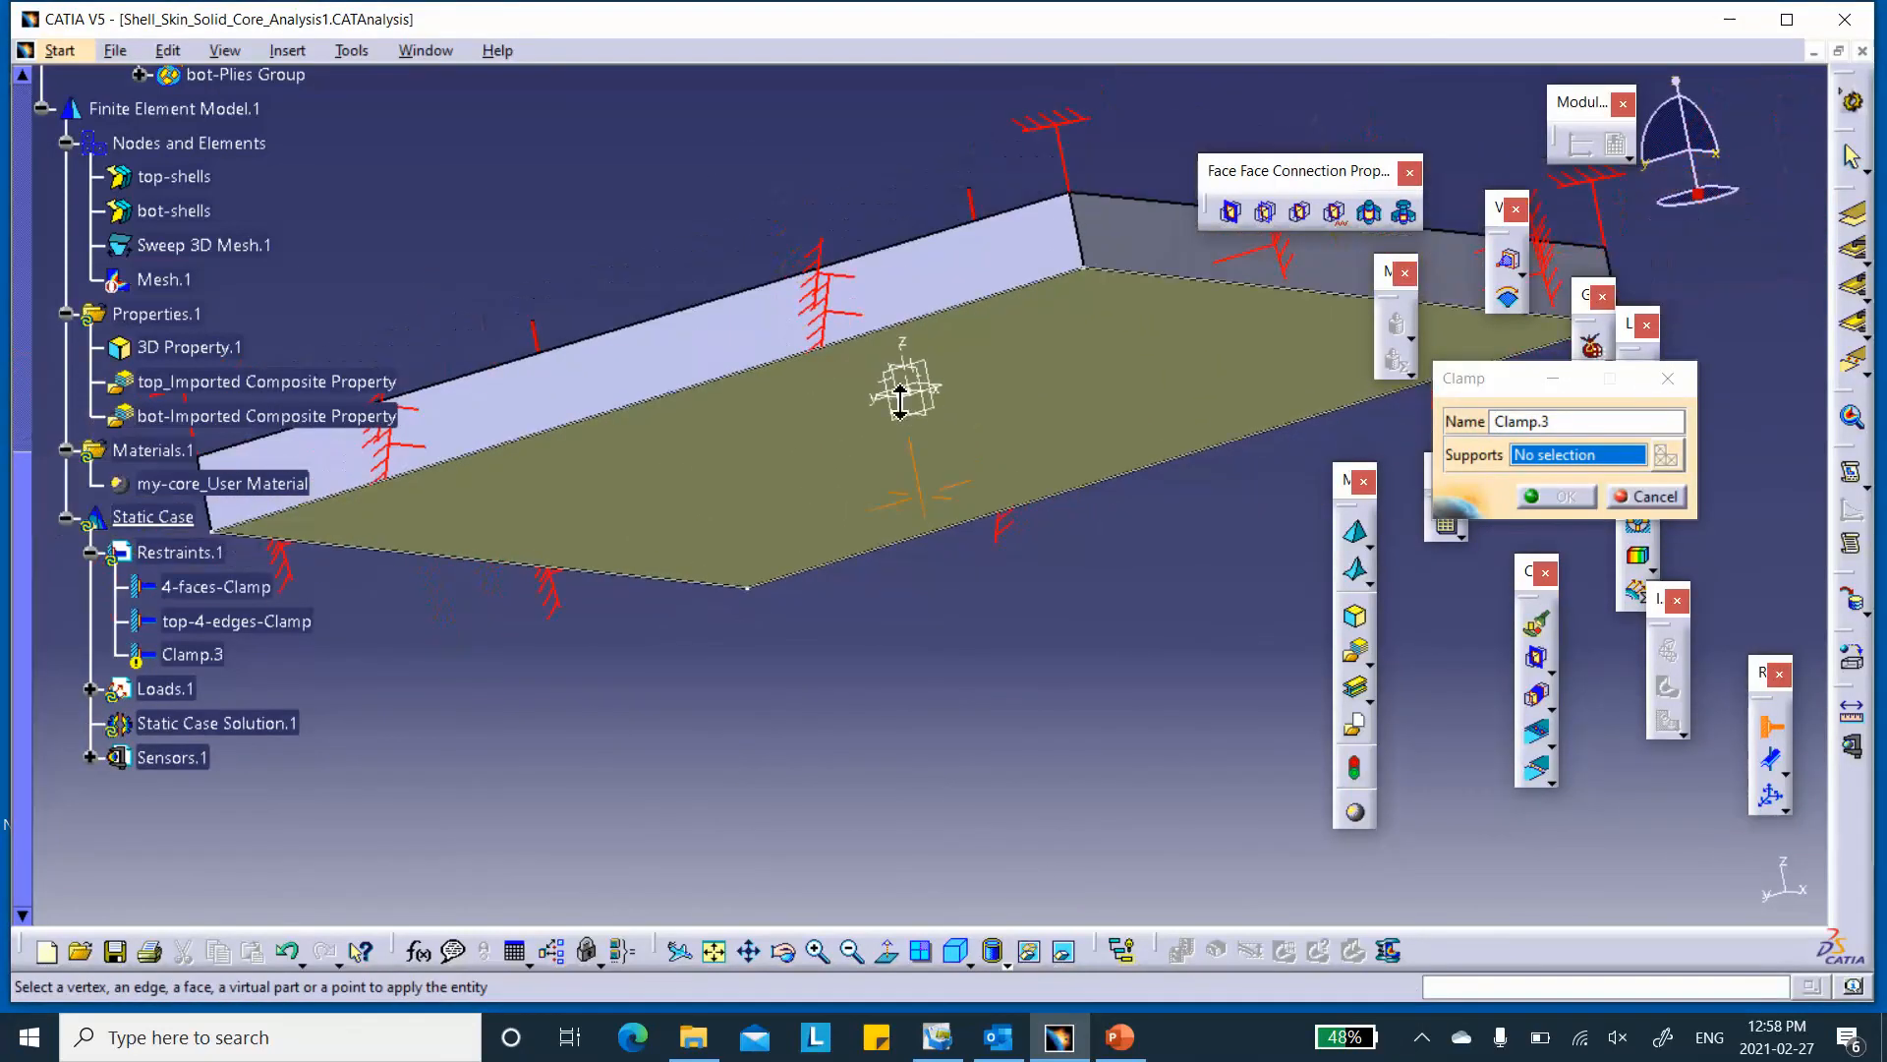
right_click(720, 379)
left_click(751, 451)
right_click(727, 377)
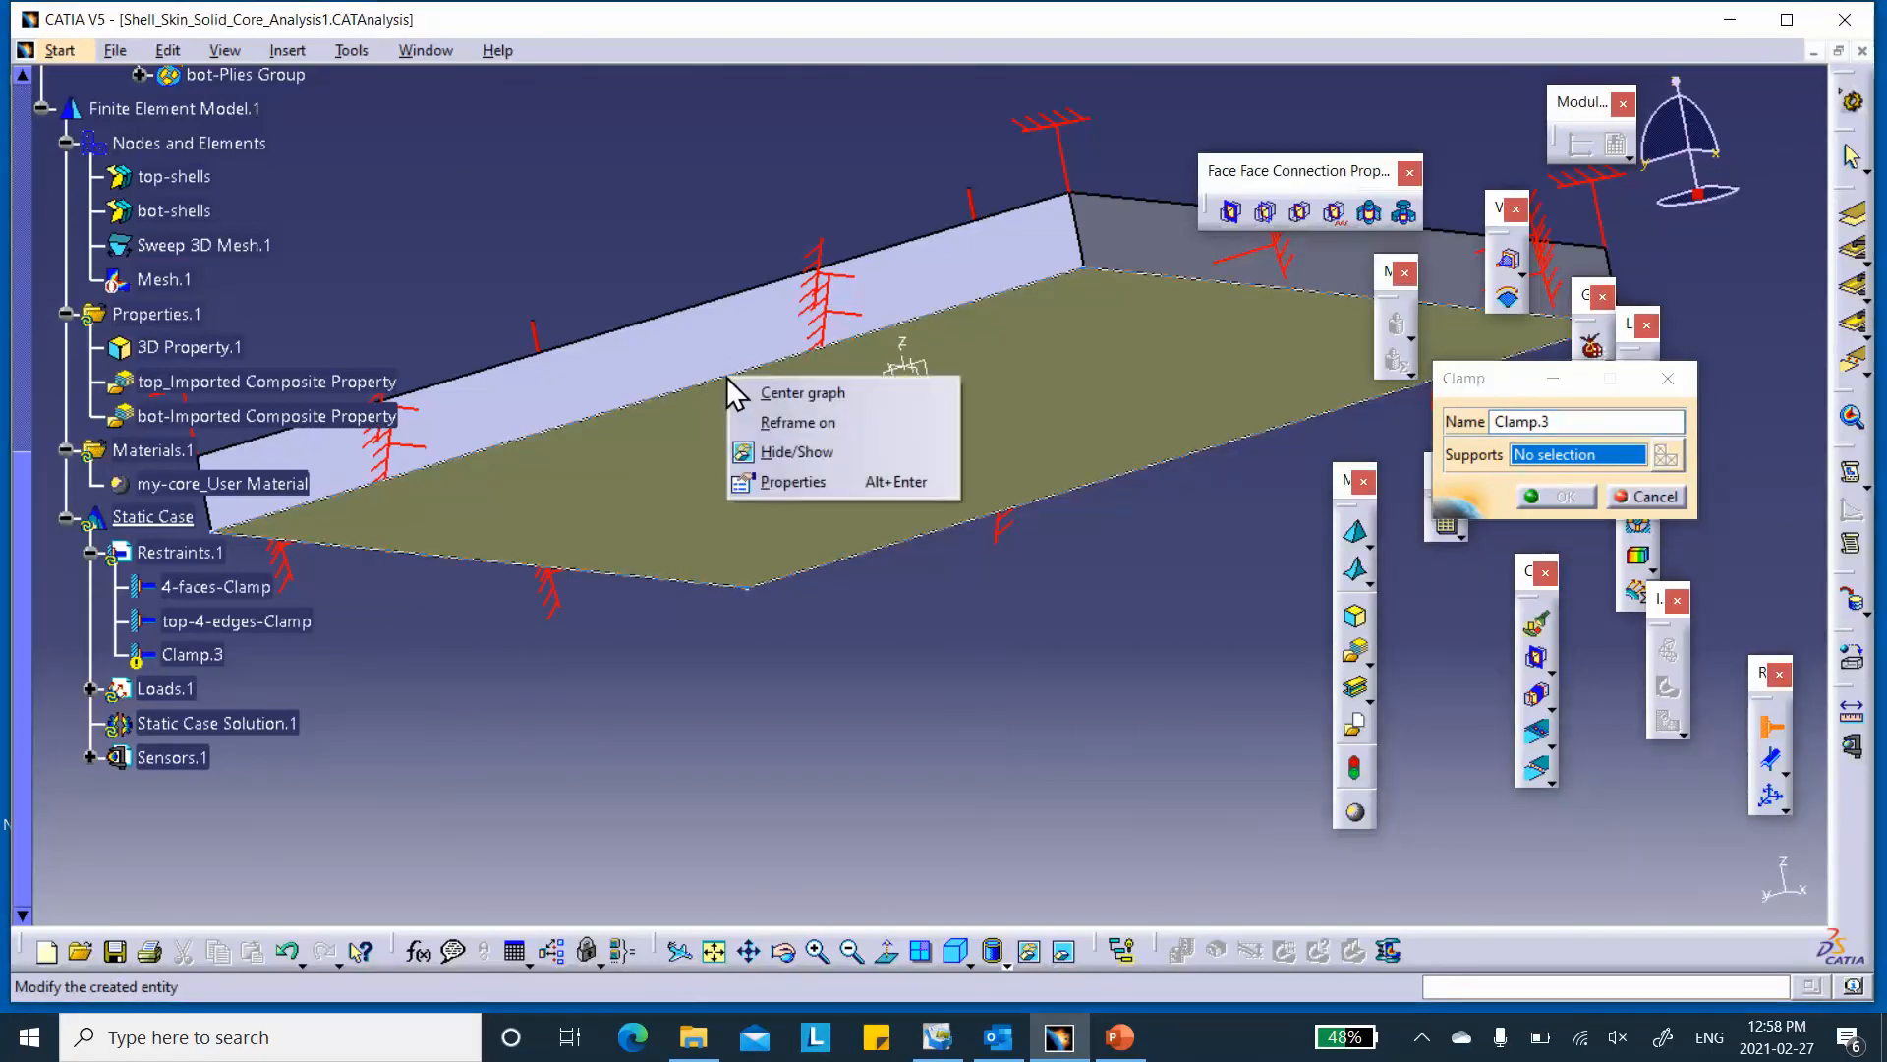
left_click(771, 448)
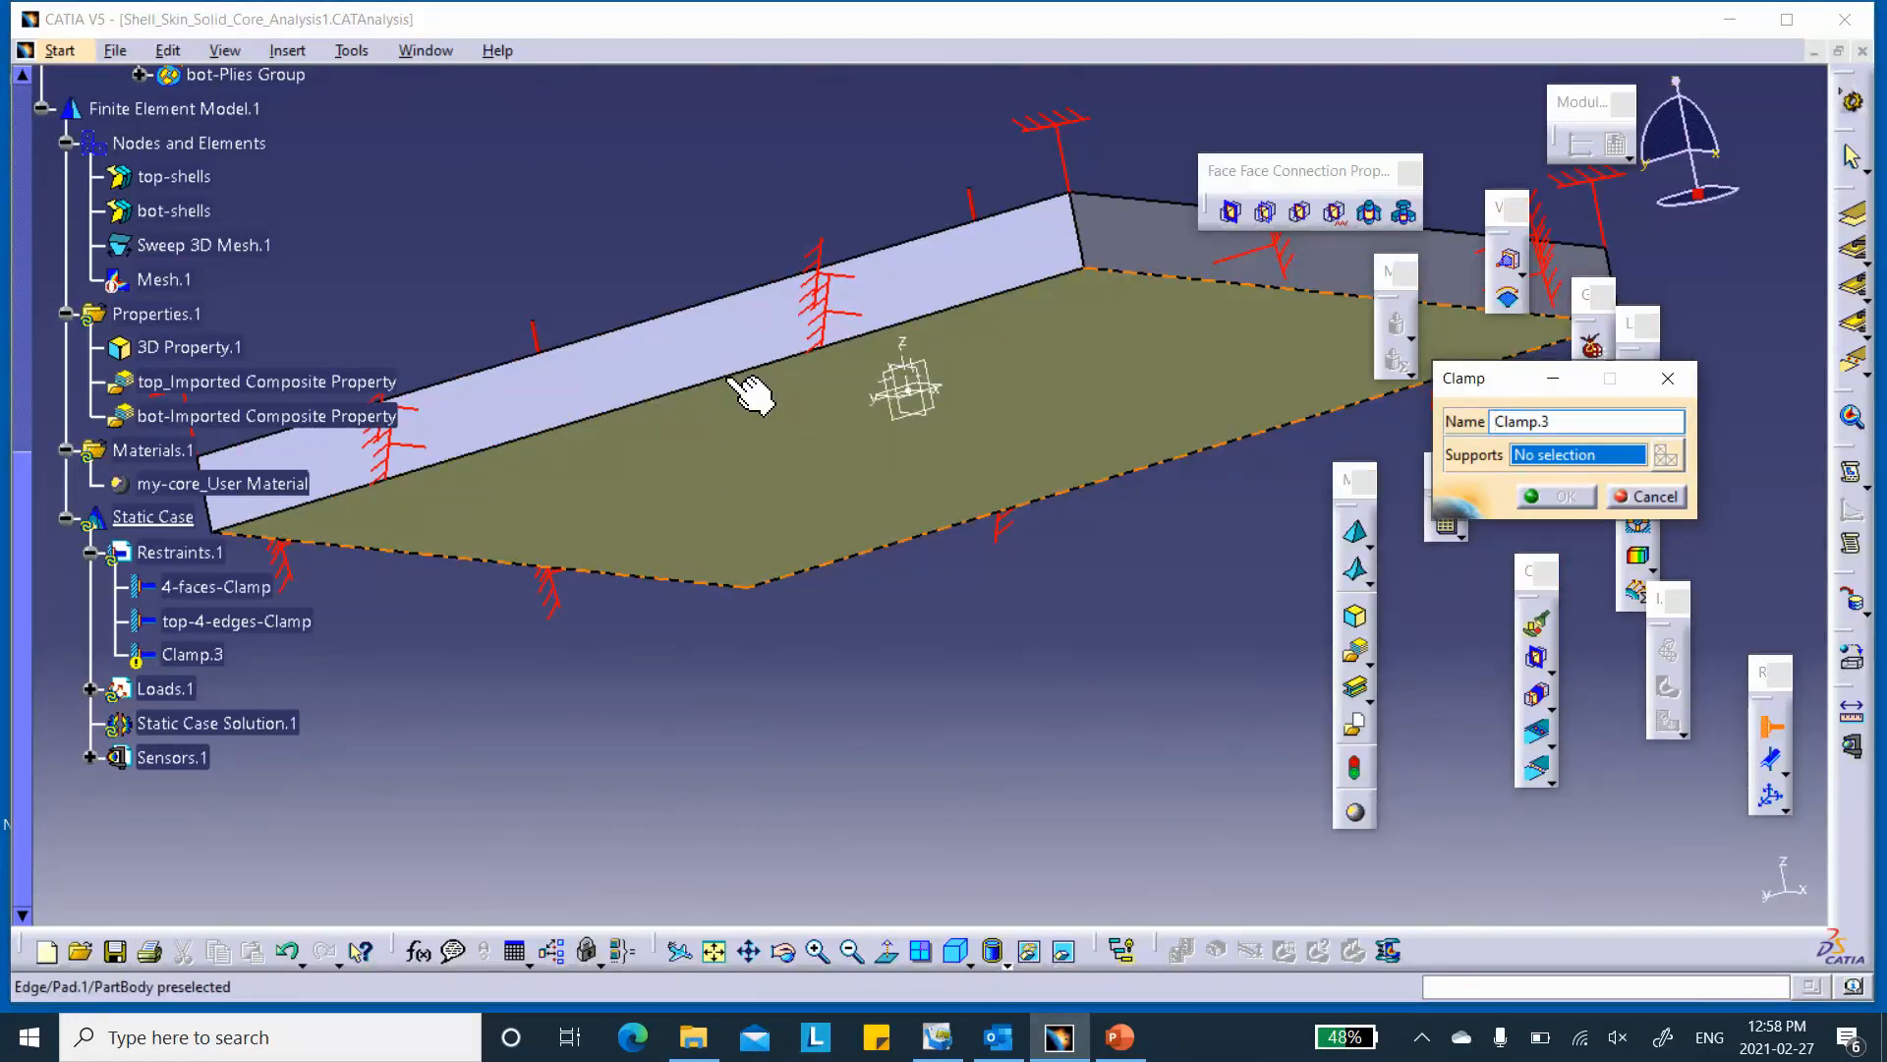
- Select the four edges of the bottom skin surface as clamp supports and create the restraint
middle_click_drag(918, 603, 982, 478)
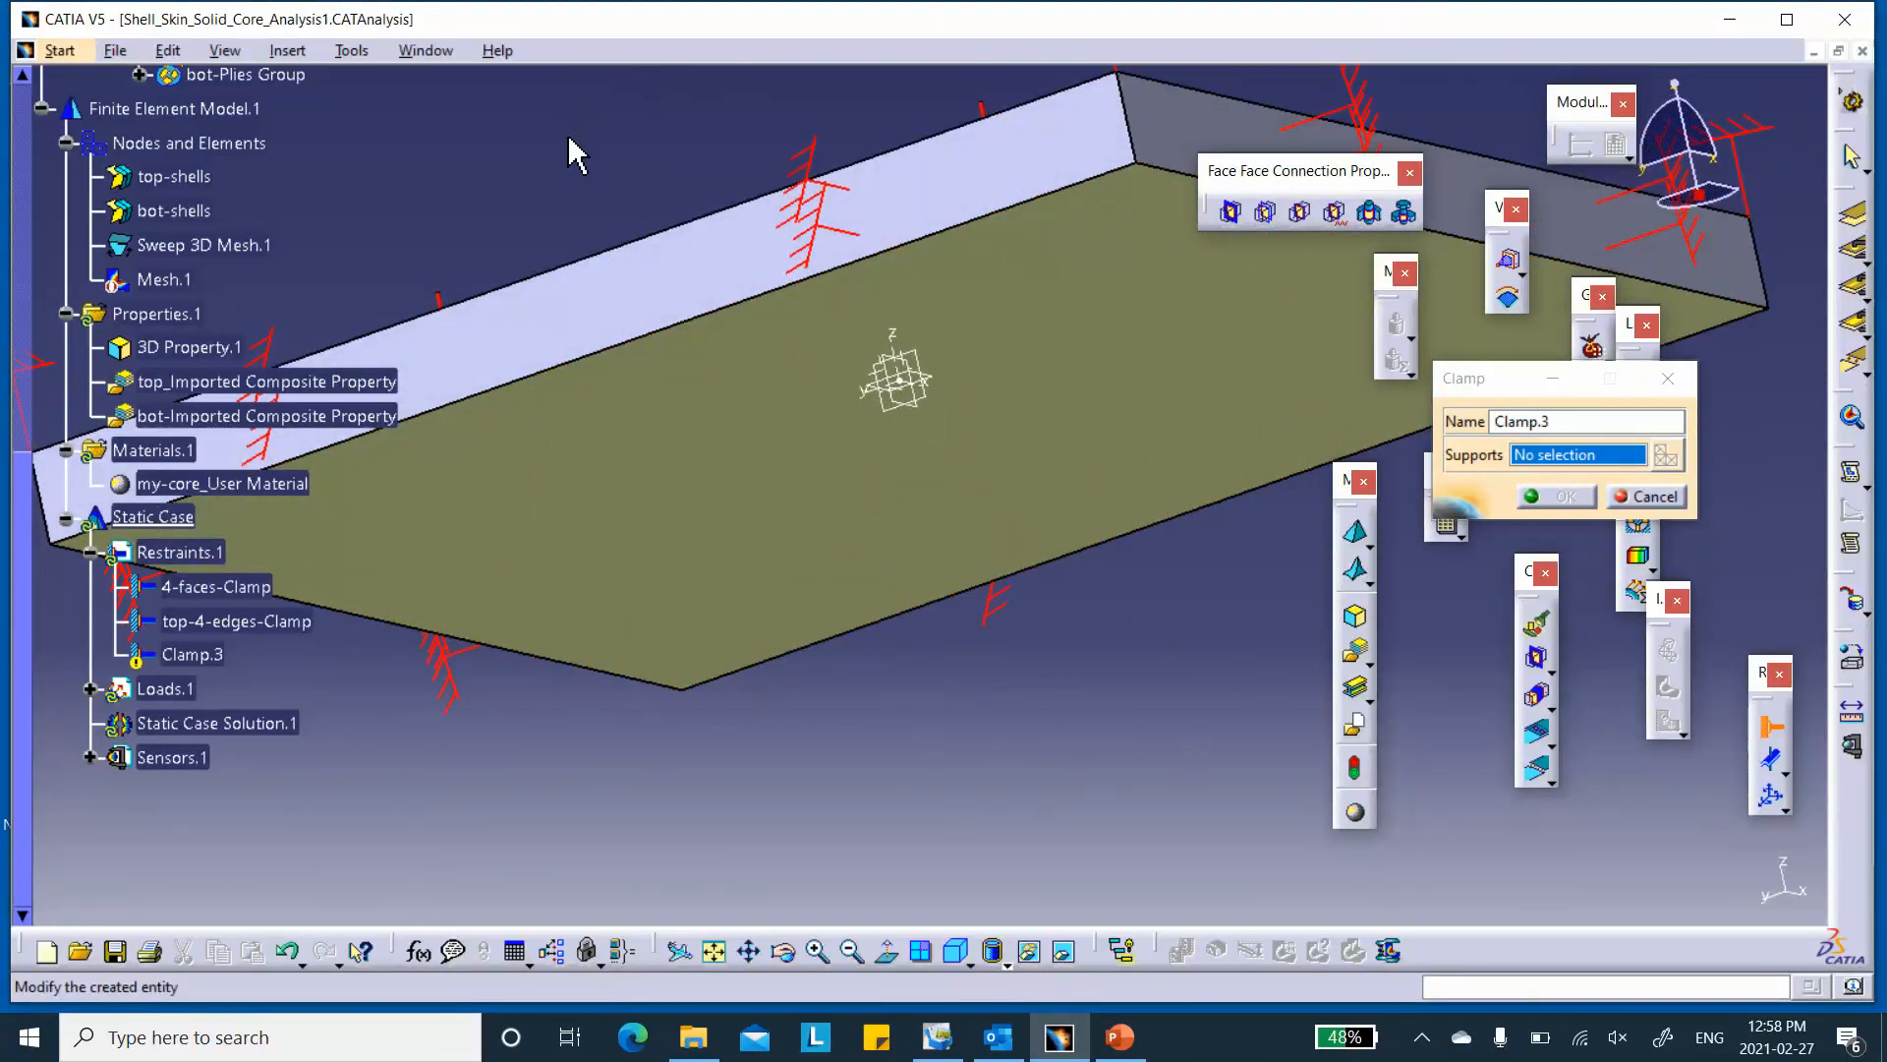
left_click(700, 325)
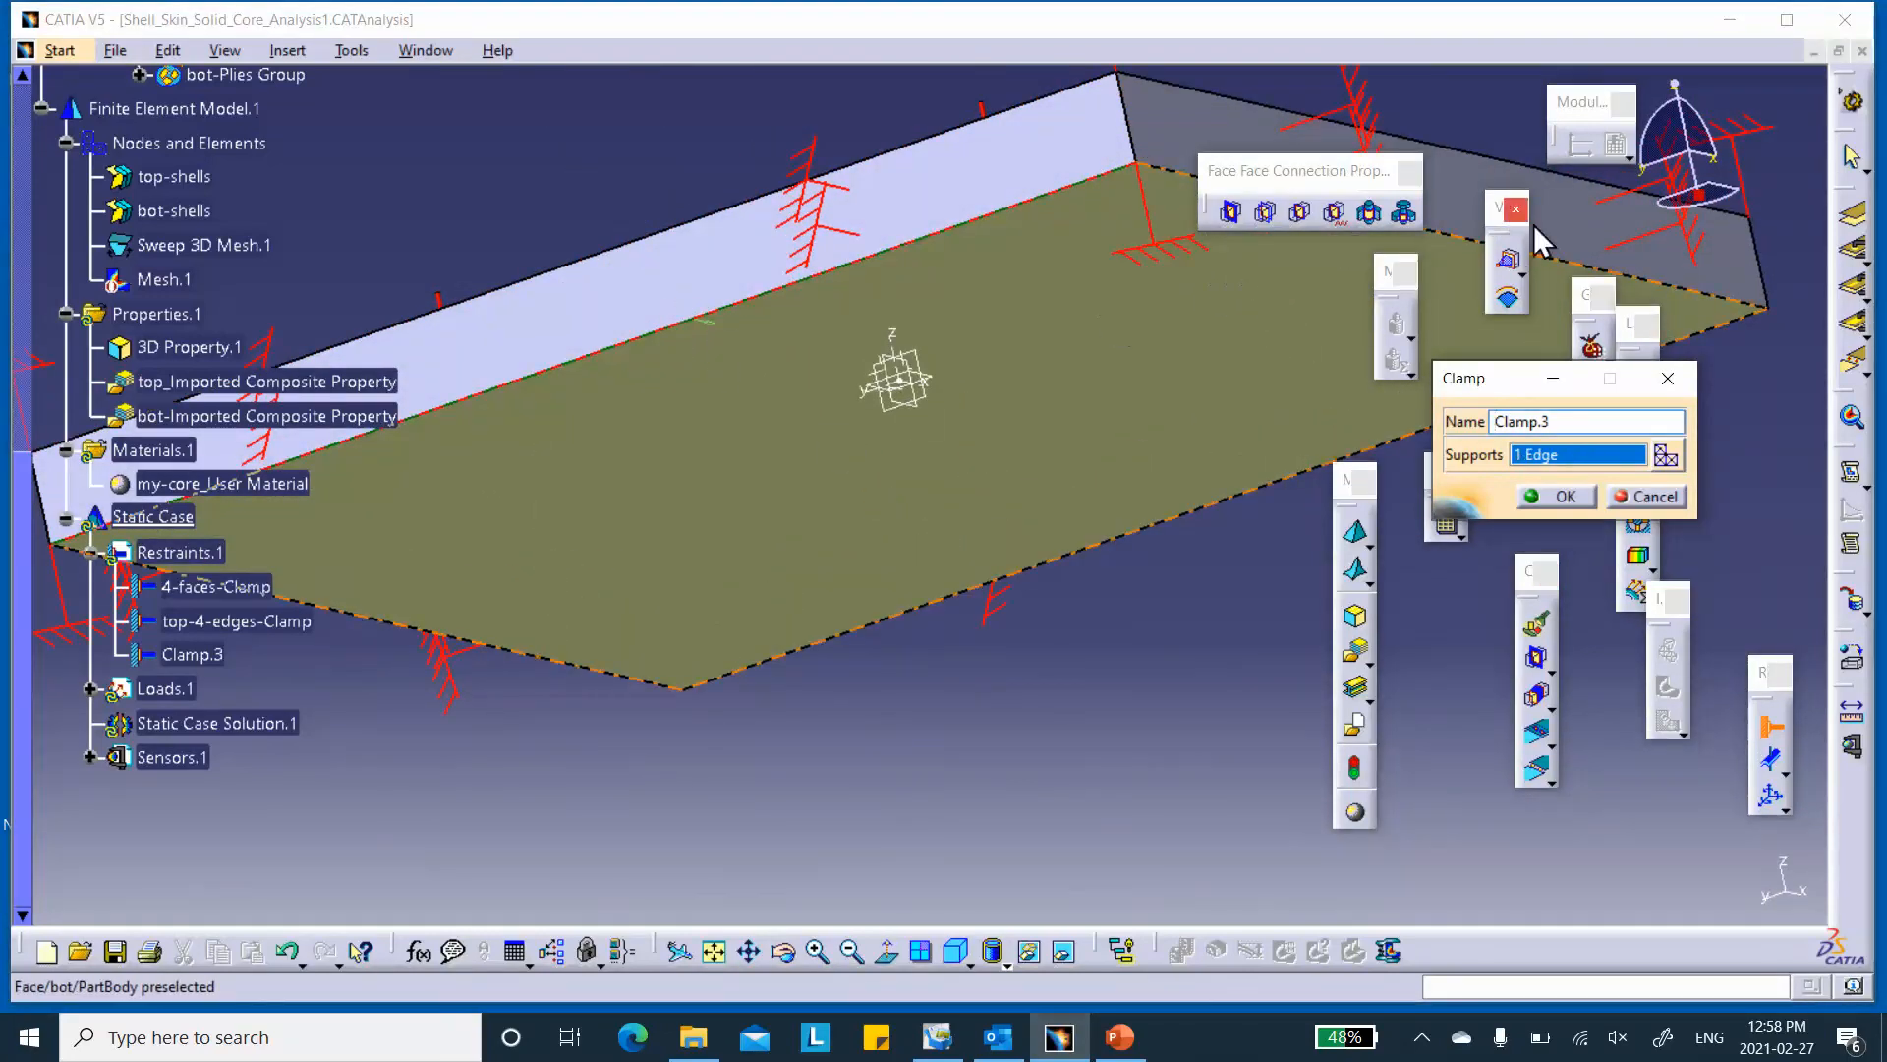
left_click(1458, 236)
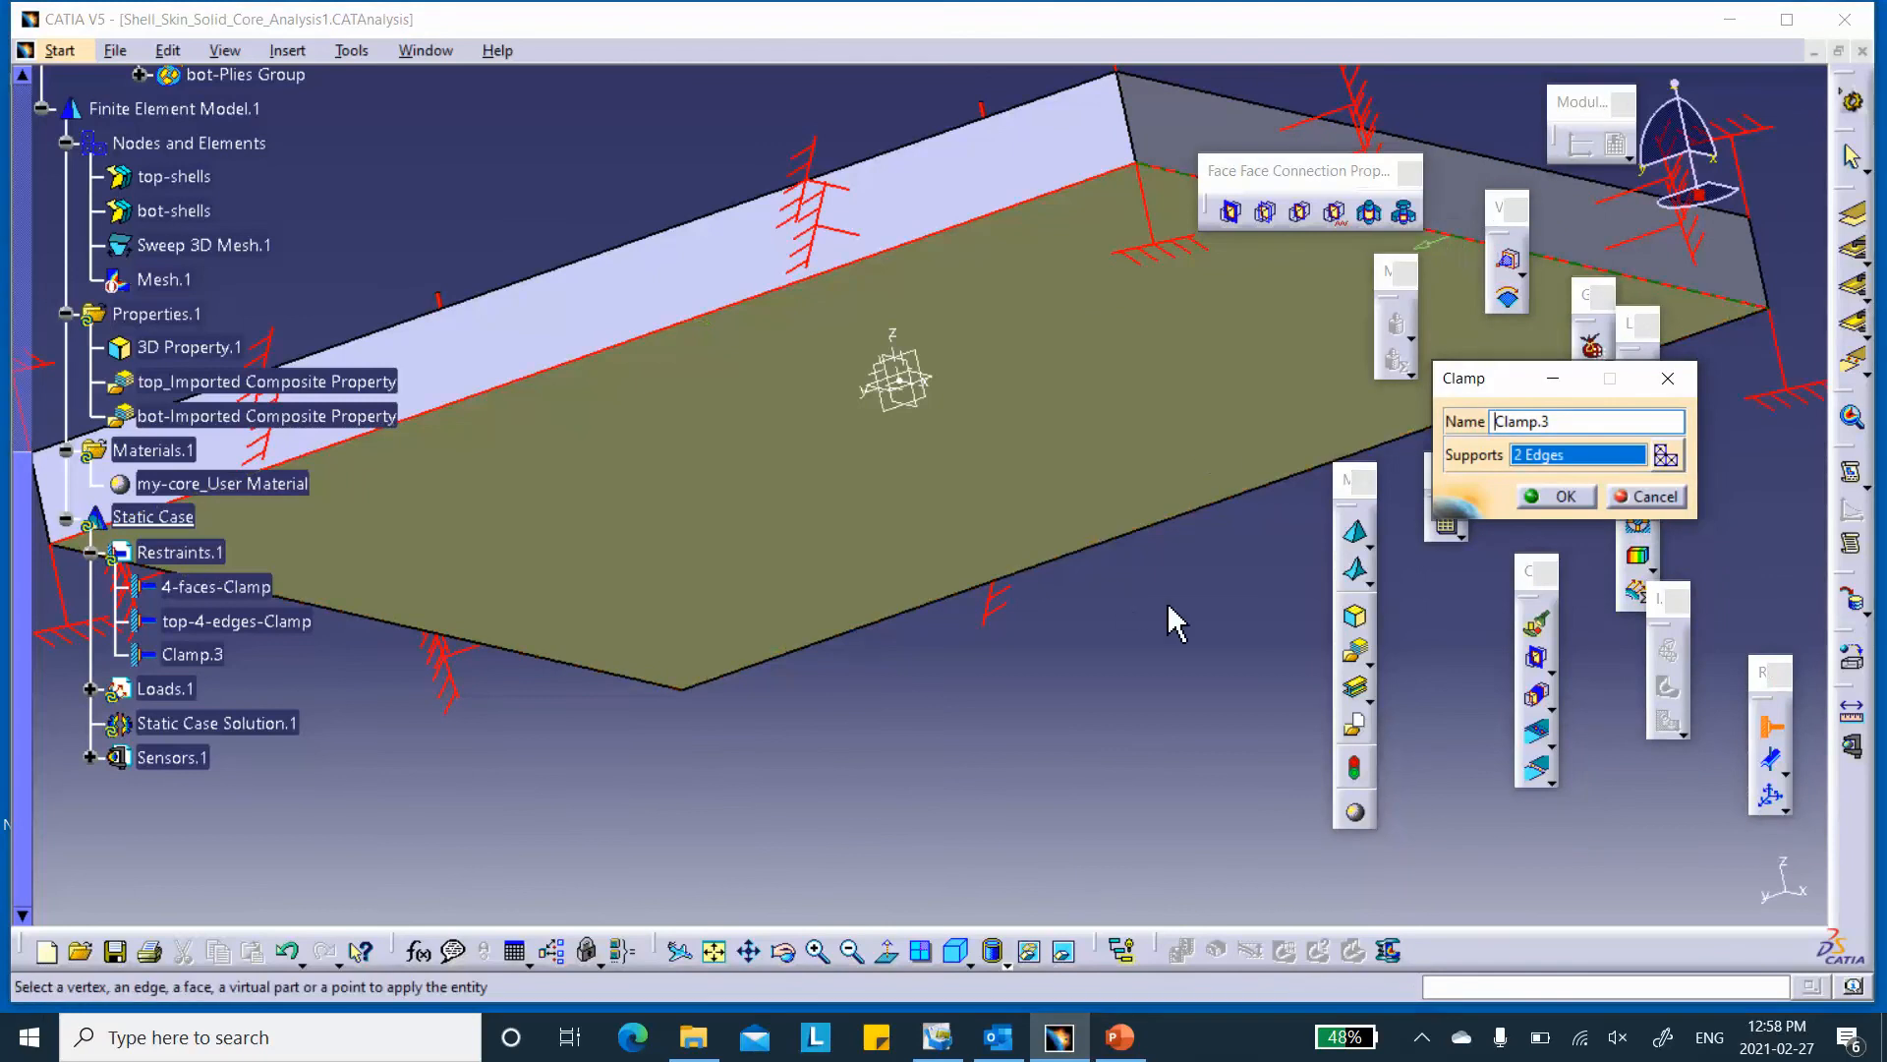
left_click(1194, 536)
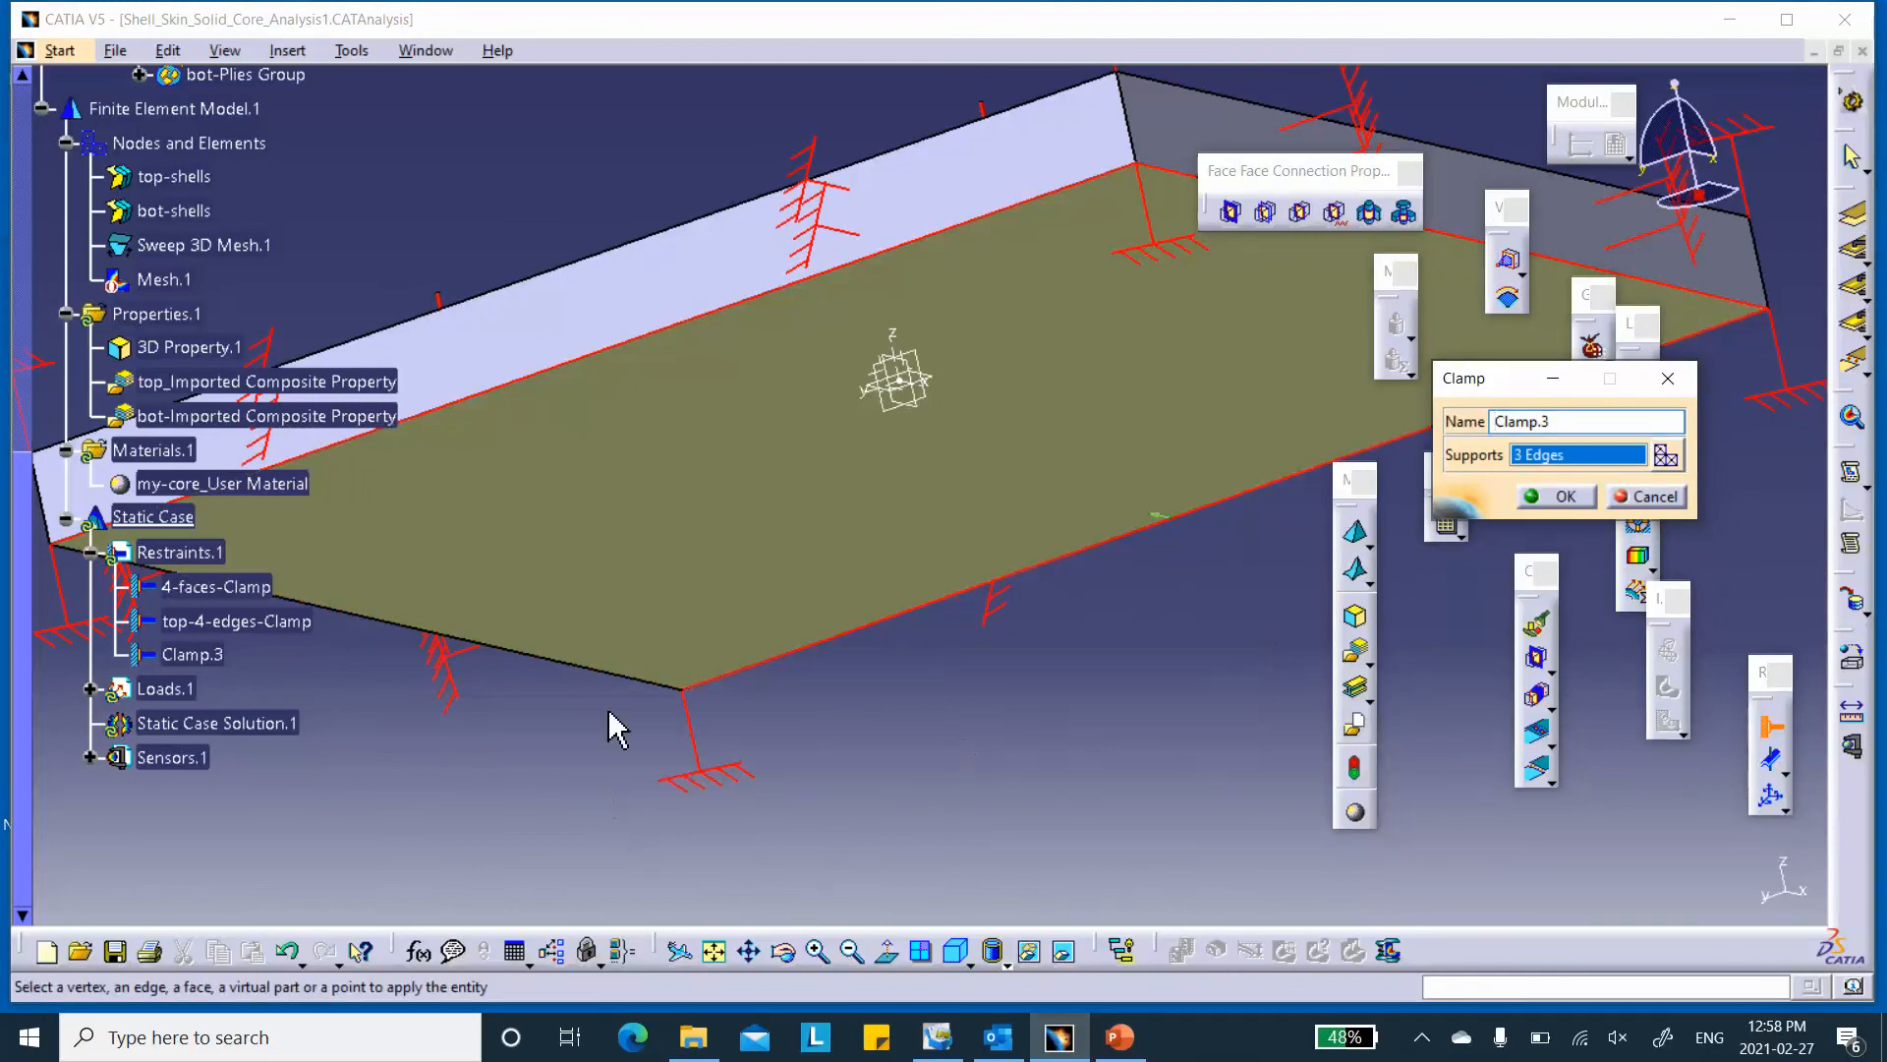
left_click(565, 660)
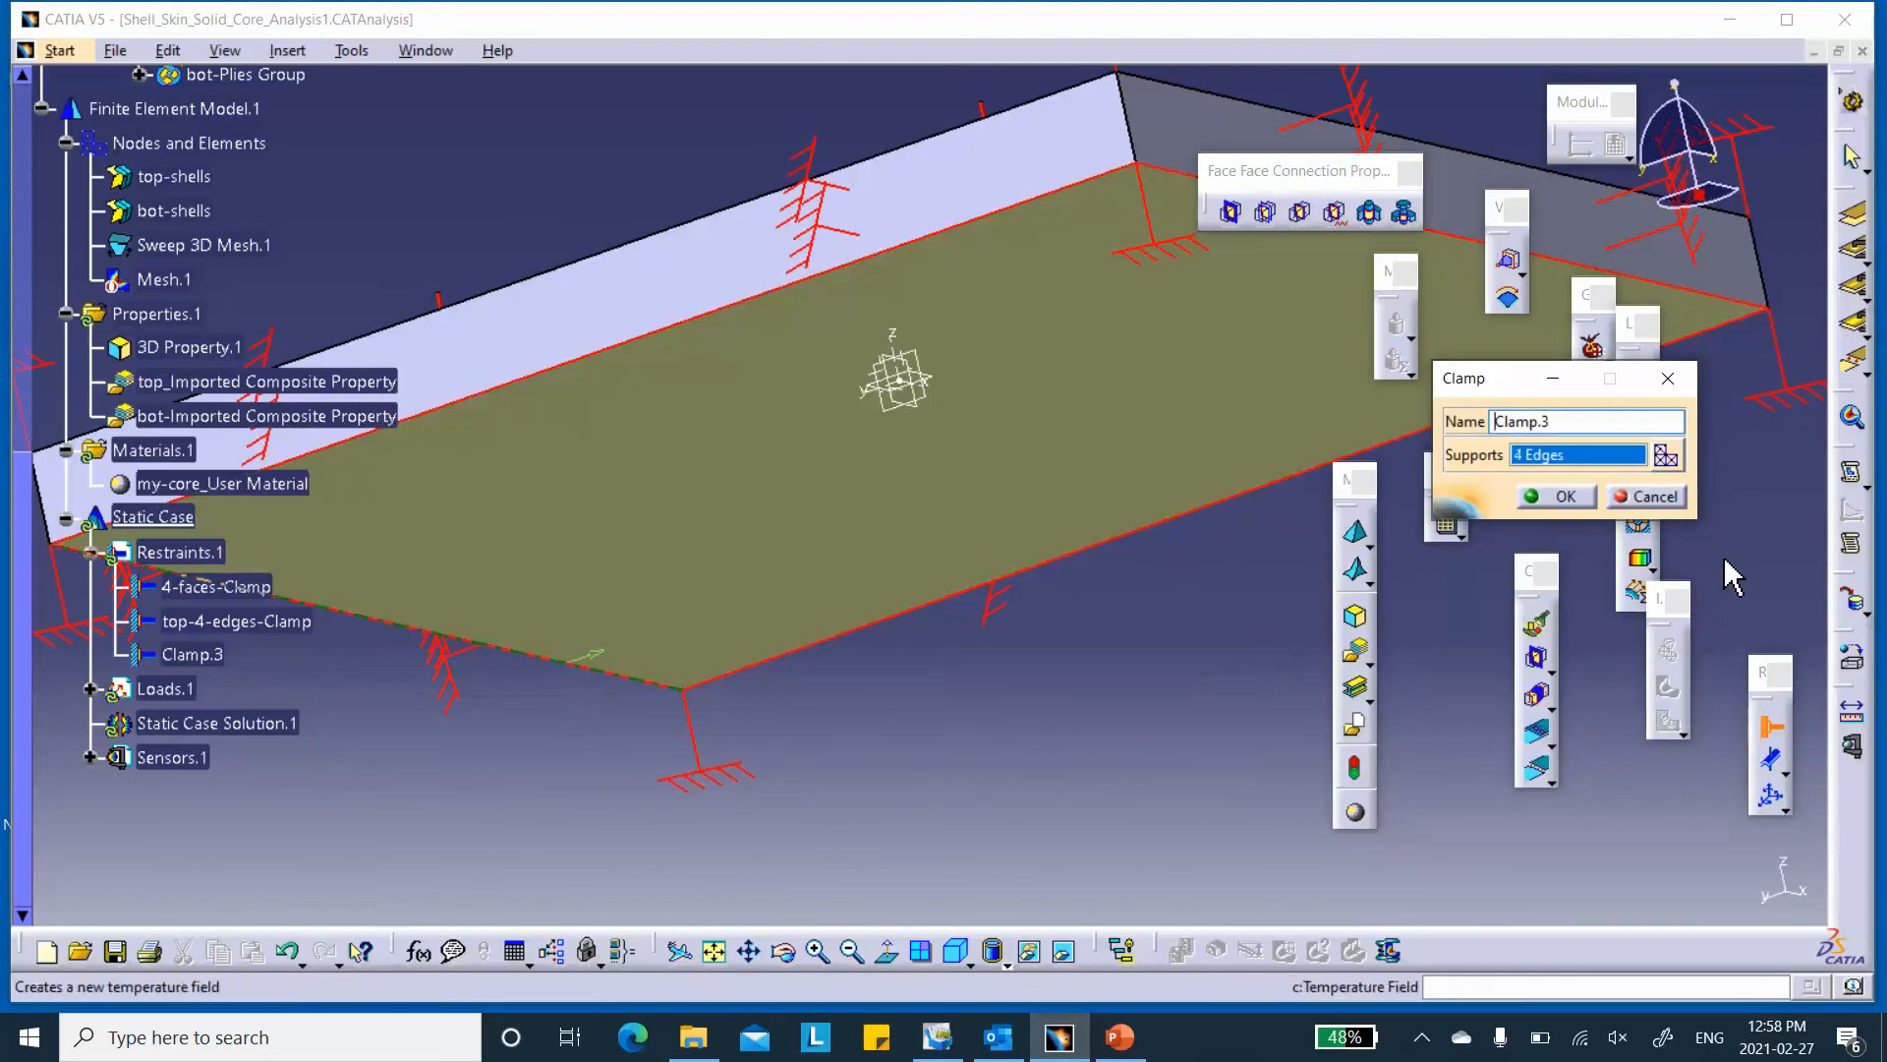
left_click(1556, 496)
- Save the Shell_Skin_Solid_Core_Analysis1 document
middle_click_drag(1024, 308, 938, 678)
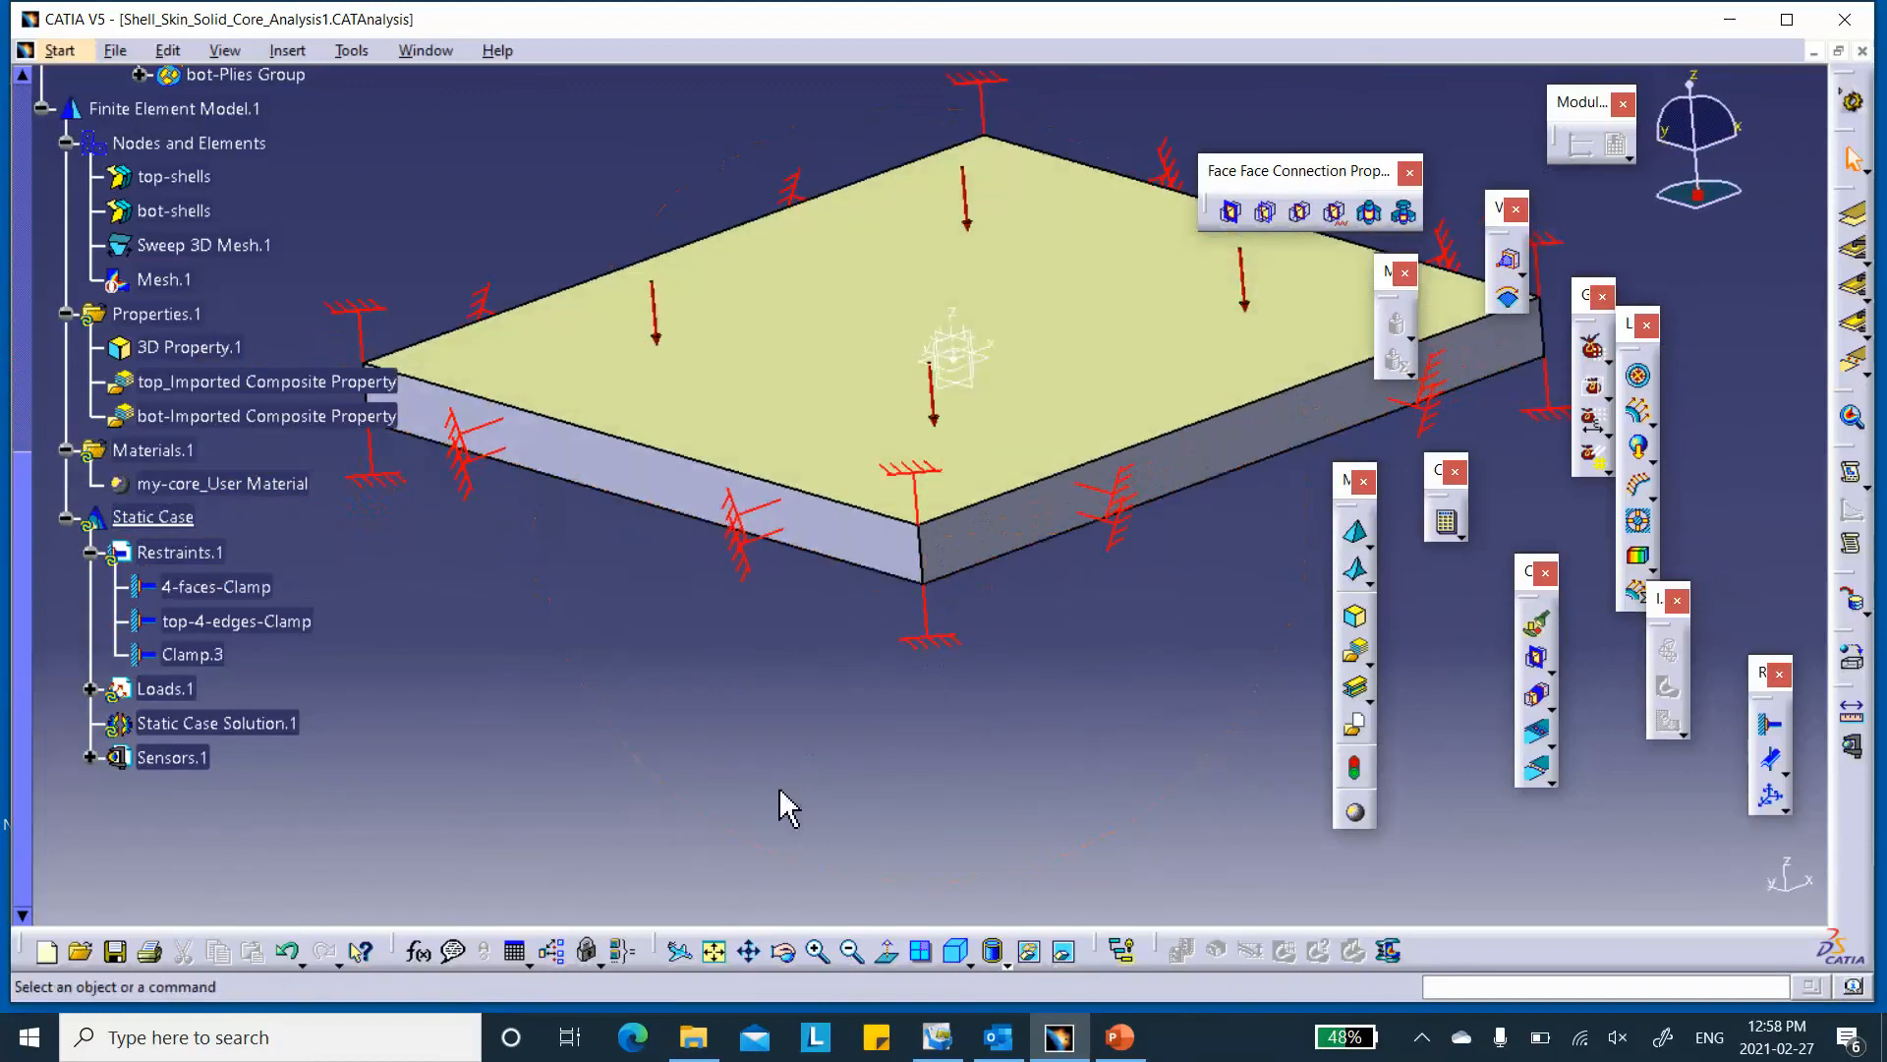
left_click(117, 952)
left_click(986, 575)
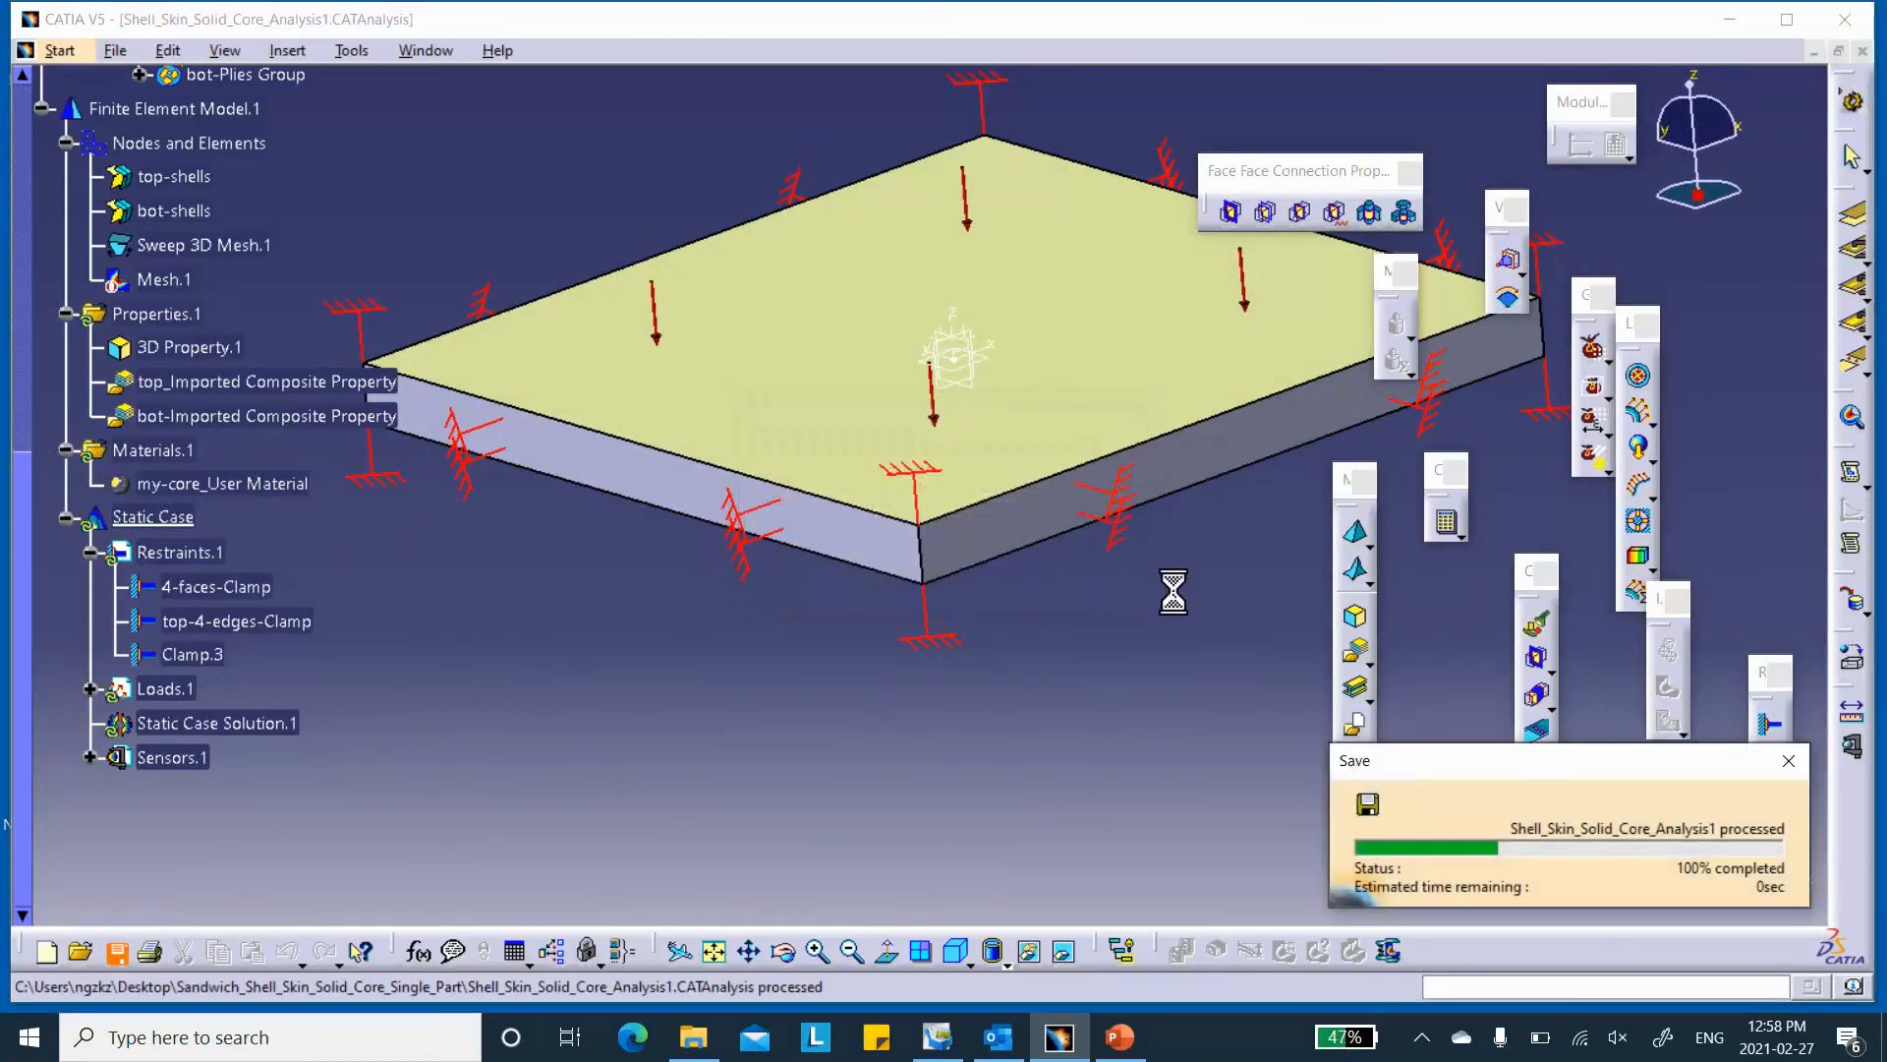
- Move the model toolbar clear of the plate and compute the analysis with the All option, accepting the resource estimation
middle_click_drag(1213, 623, 1104, 531)
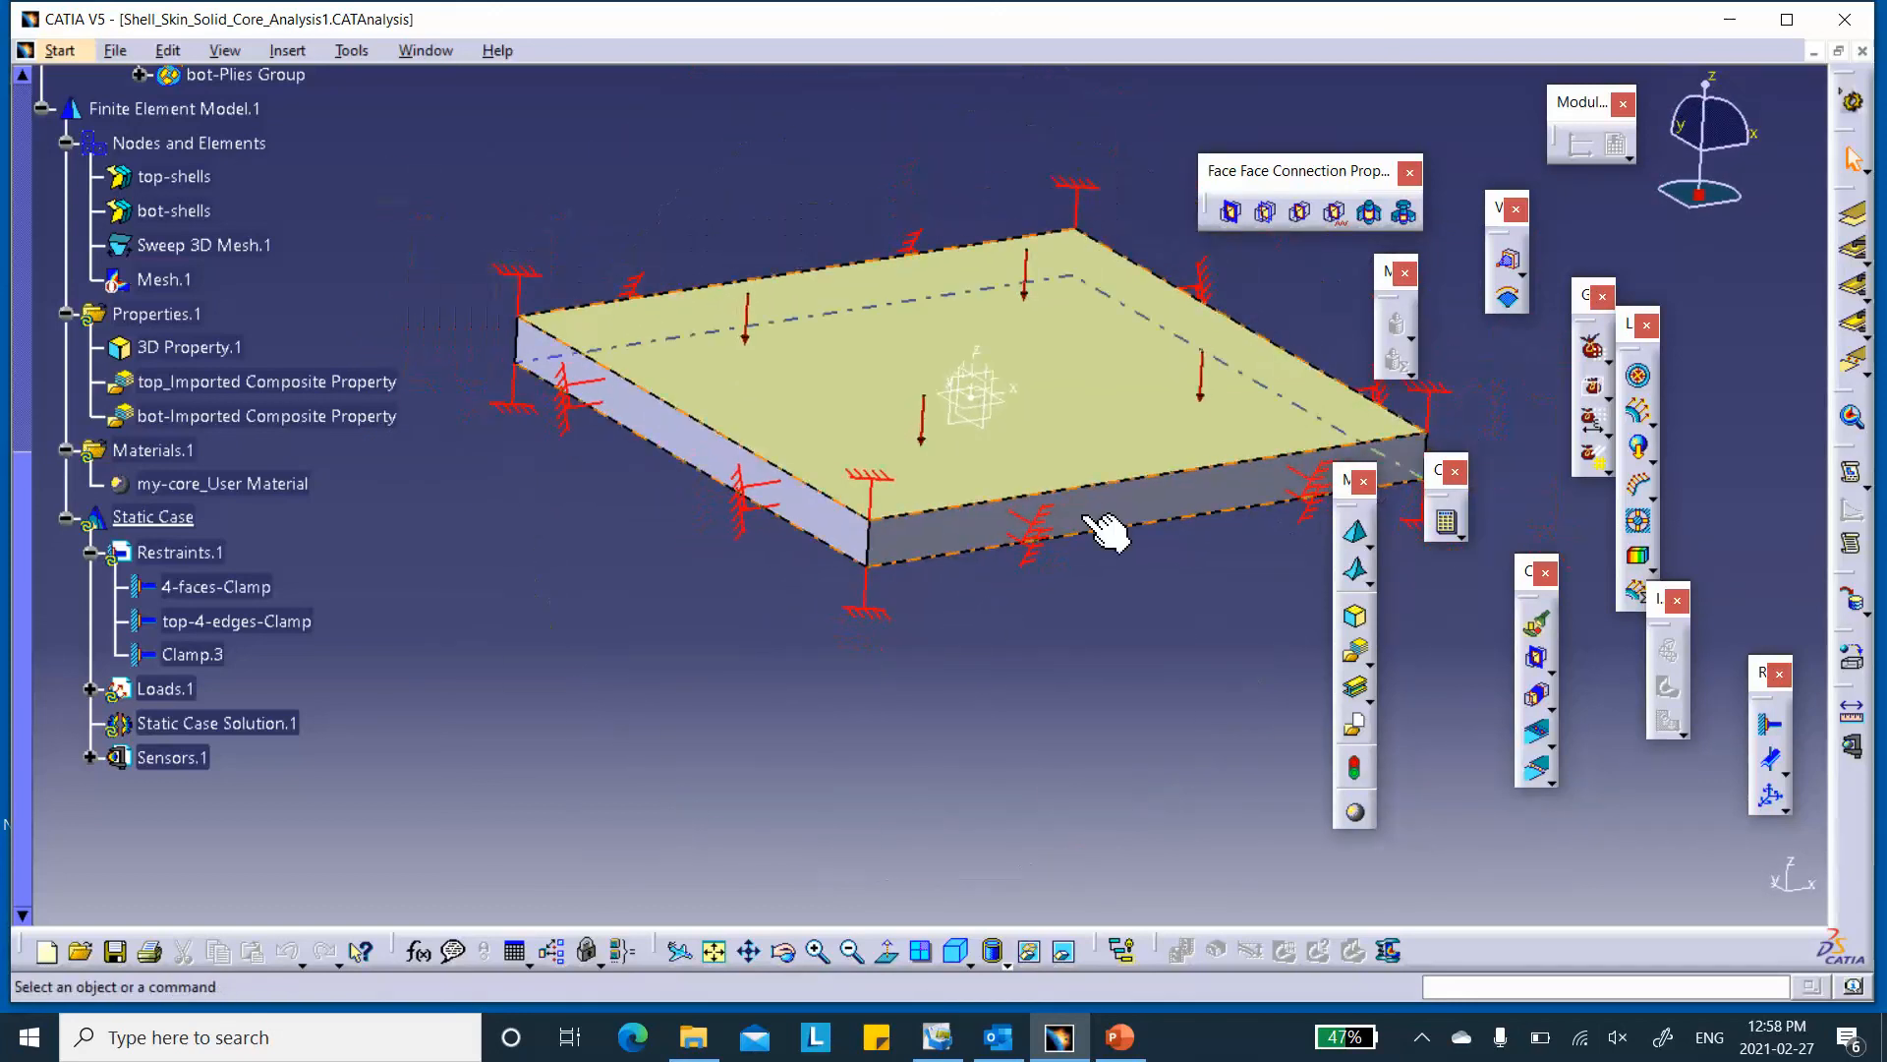
left_click_drag(1347, 488, 1722, 387)
middle_click_drag(902, 383, 859, 452)
left_click(1452, 526)
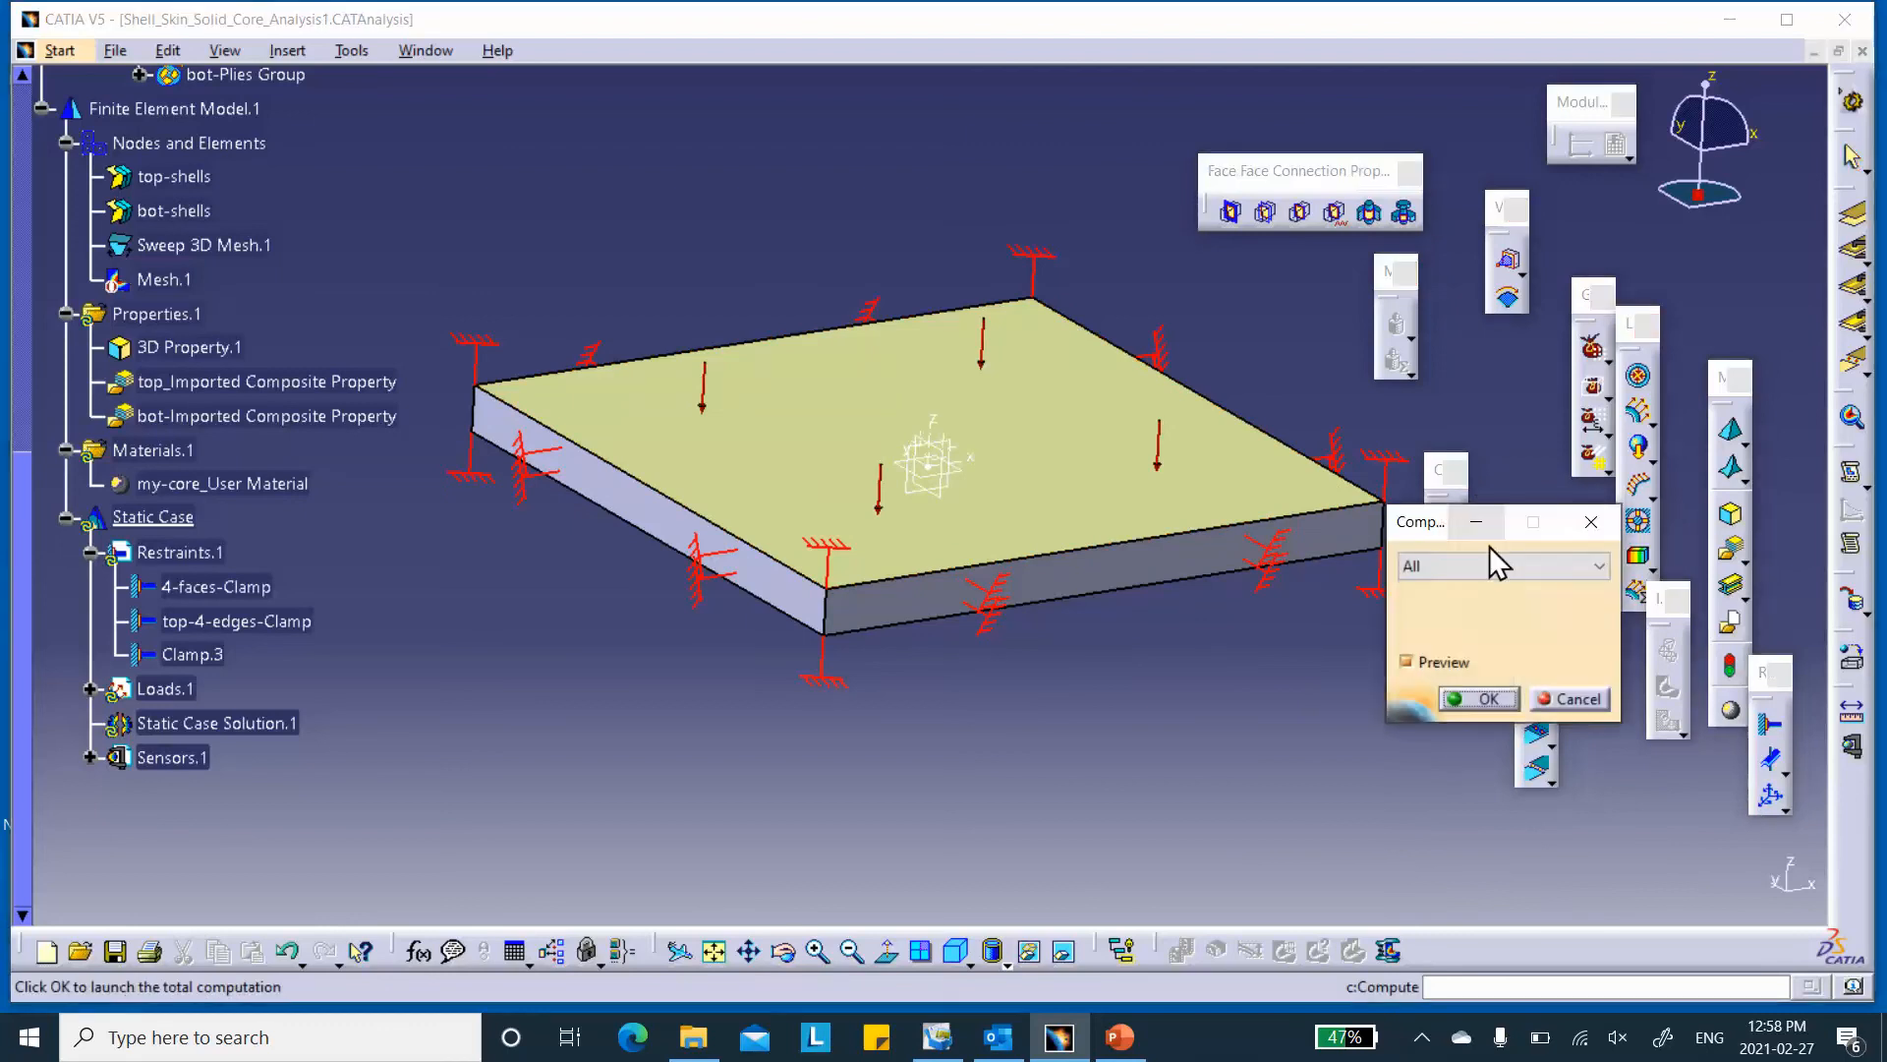
left_click(1486, 699)
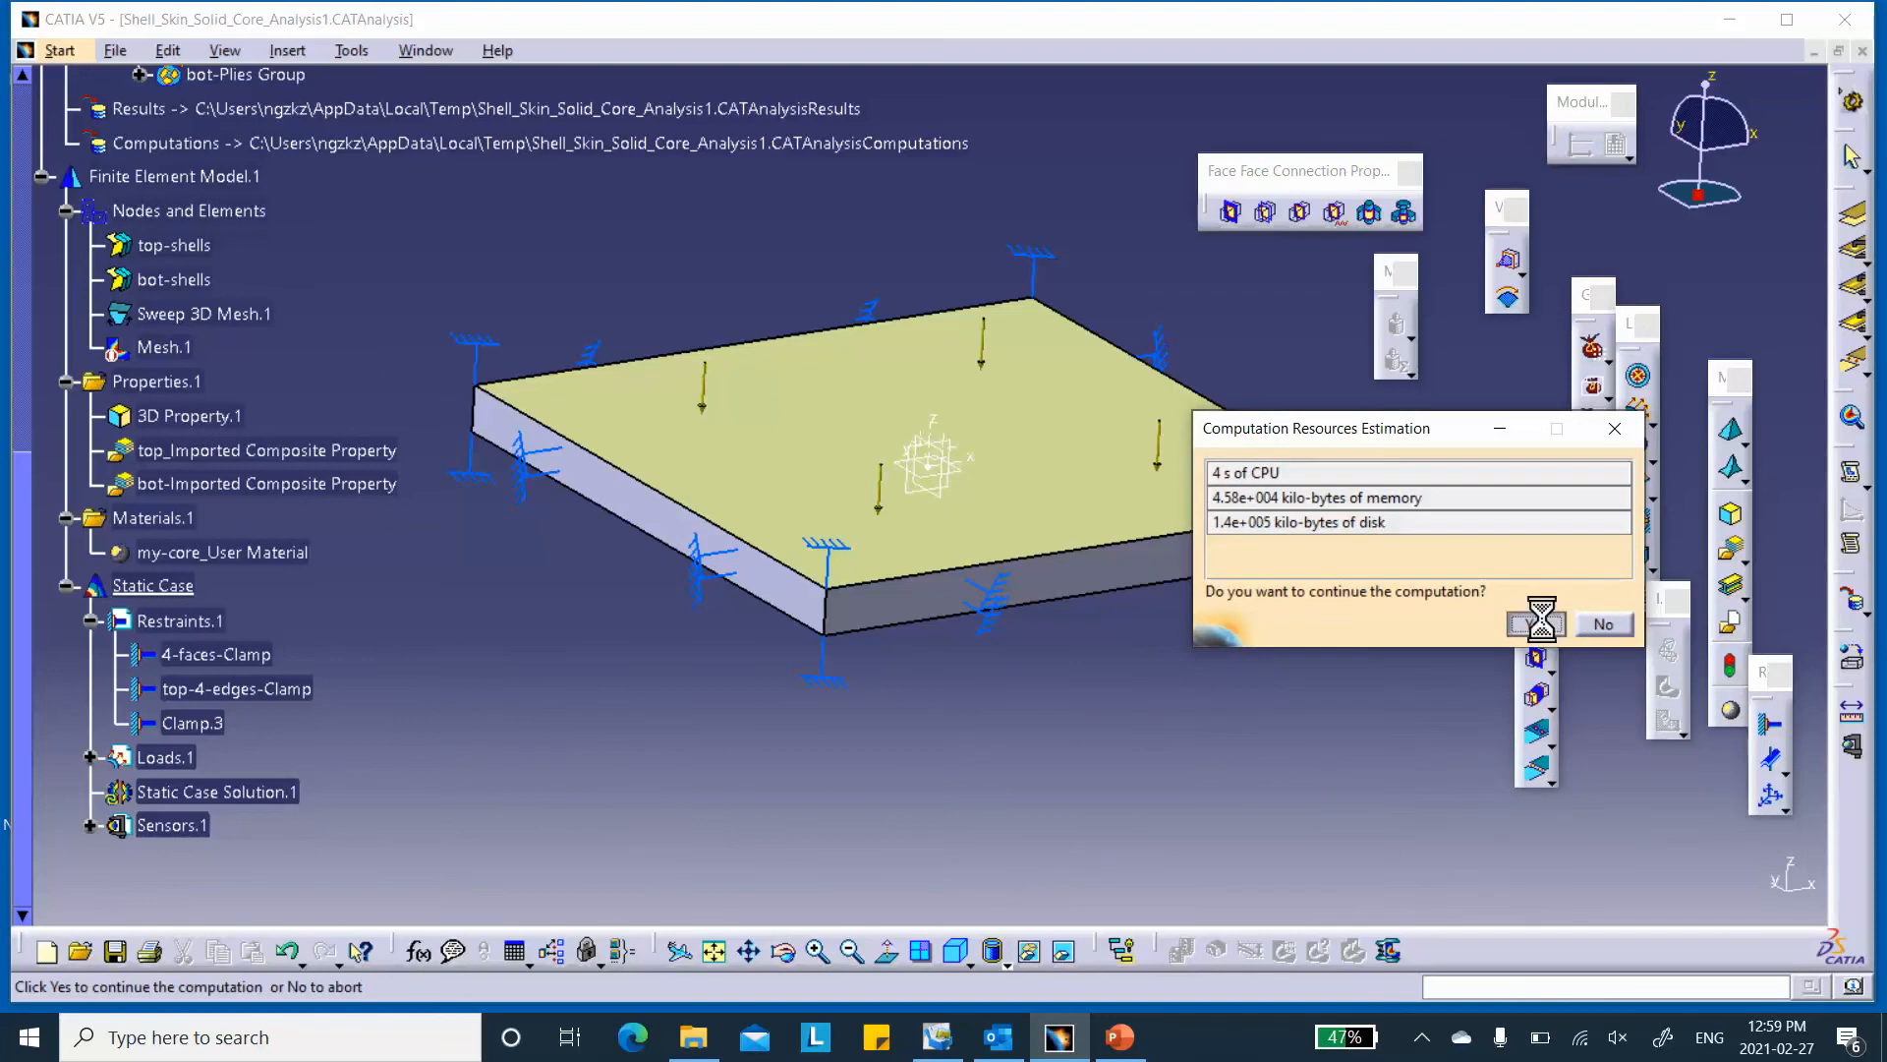
left_click(1544, 622)
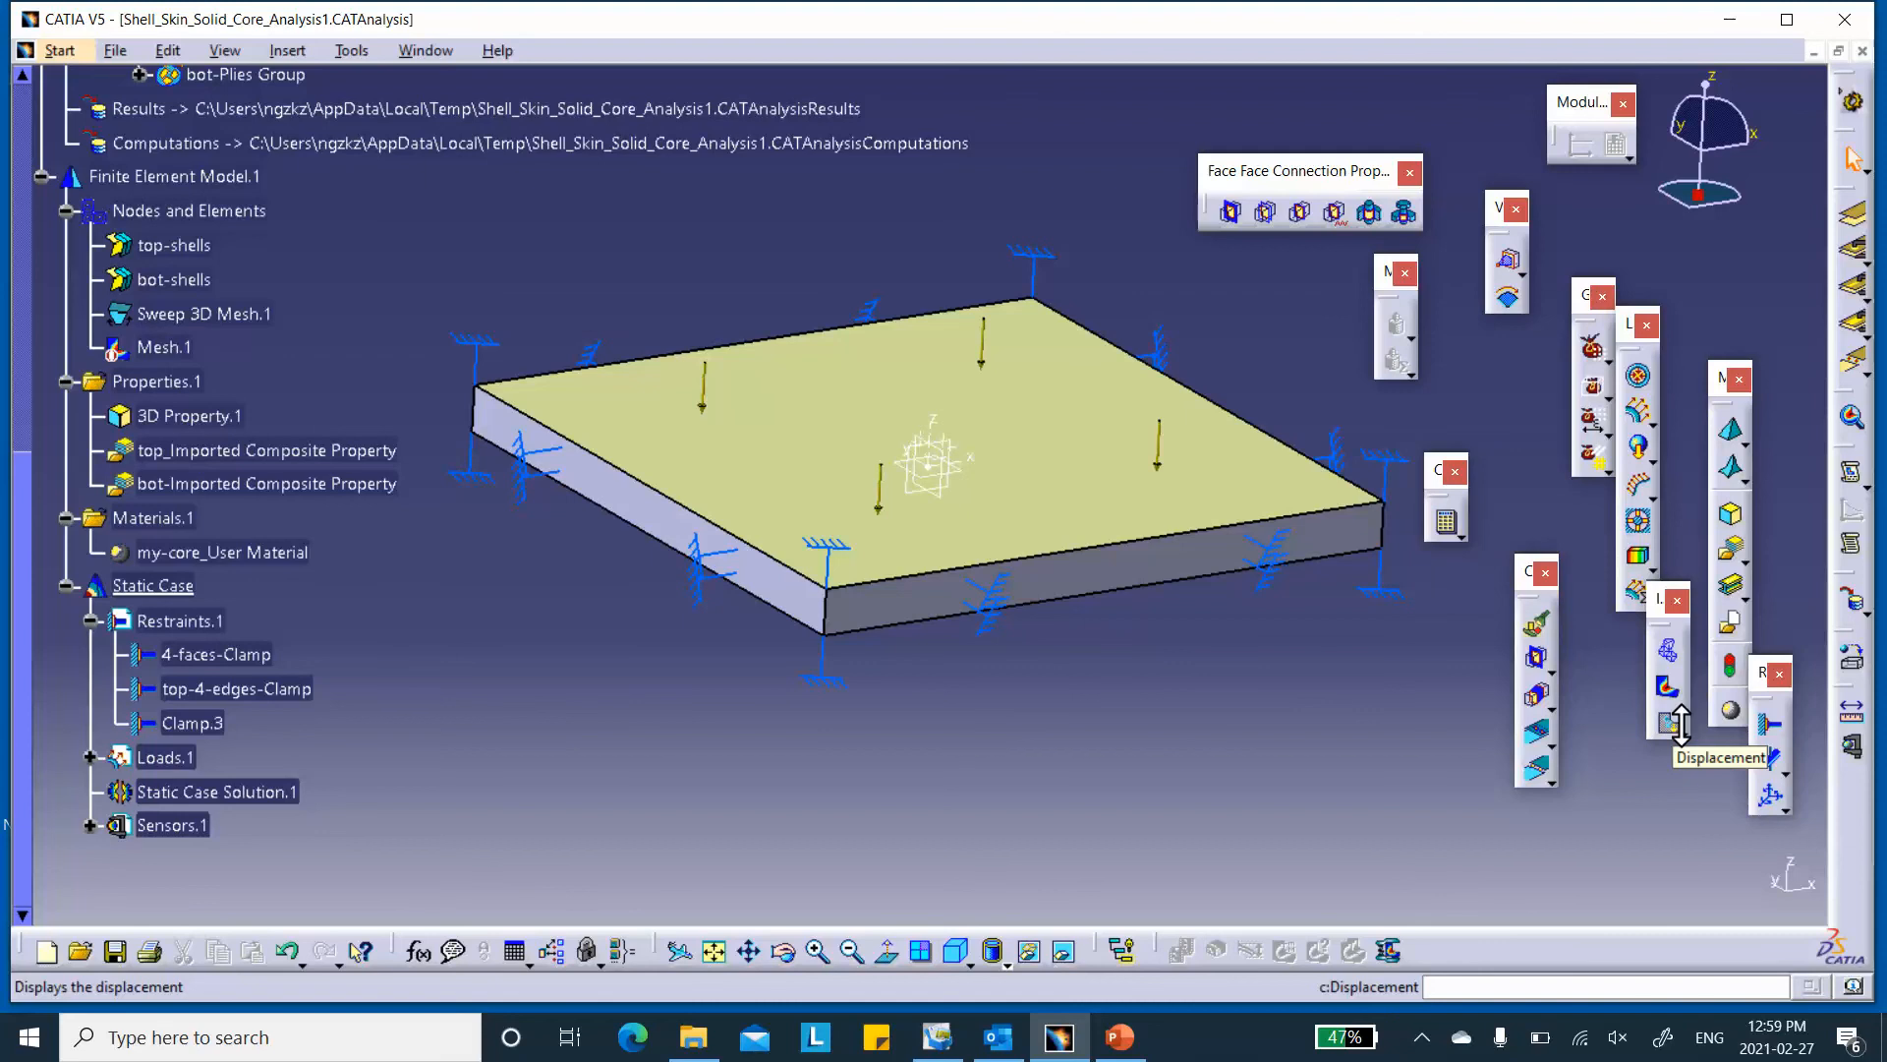
- Switch to the PowerPoint presentation and examine slide 8 with the face and core properties, dimensions, pressure and reference mesh
left_click(1123, 1044)
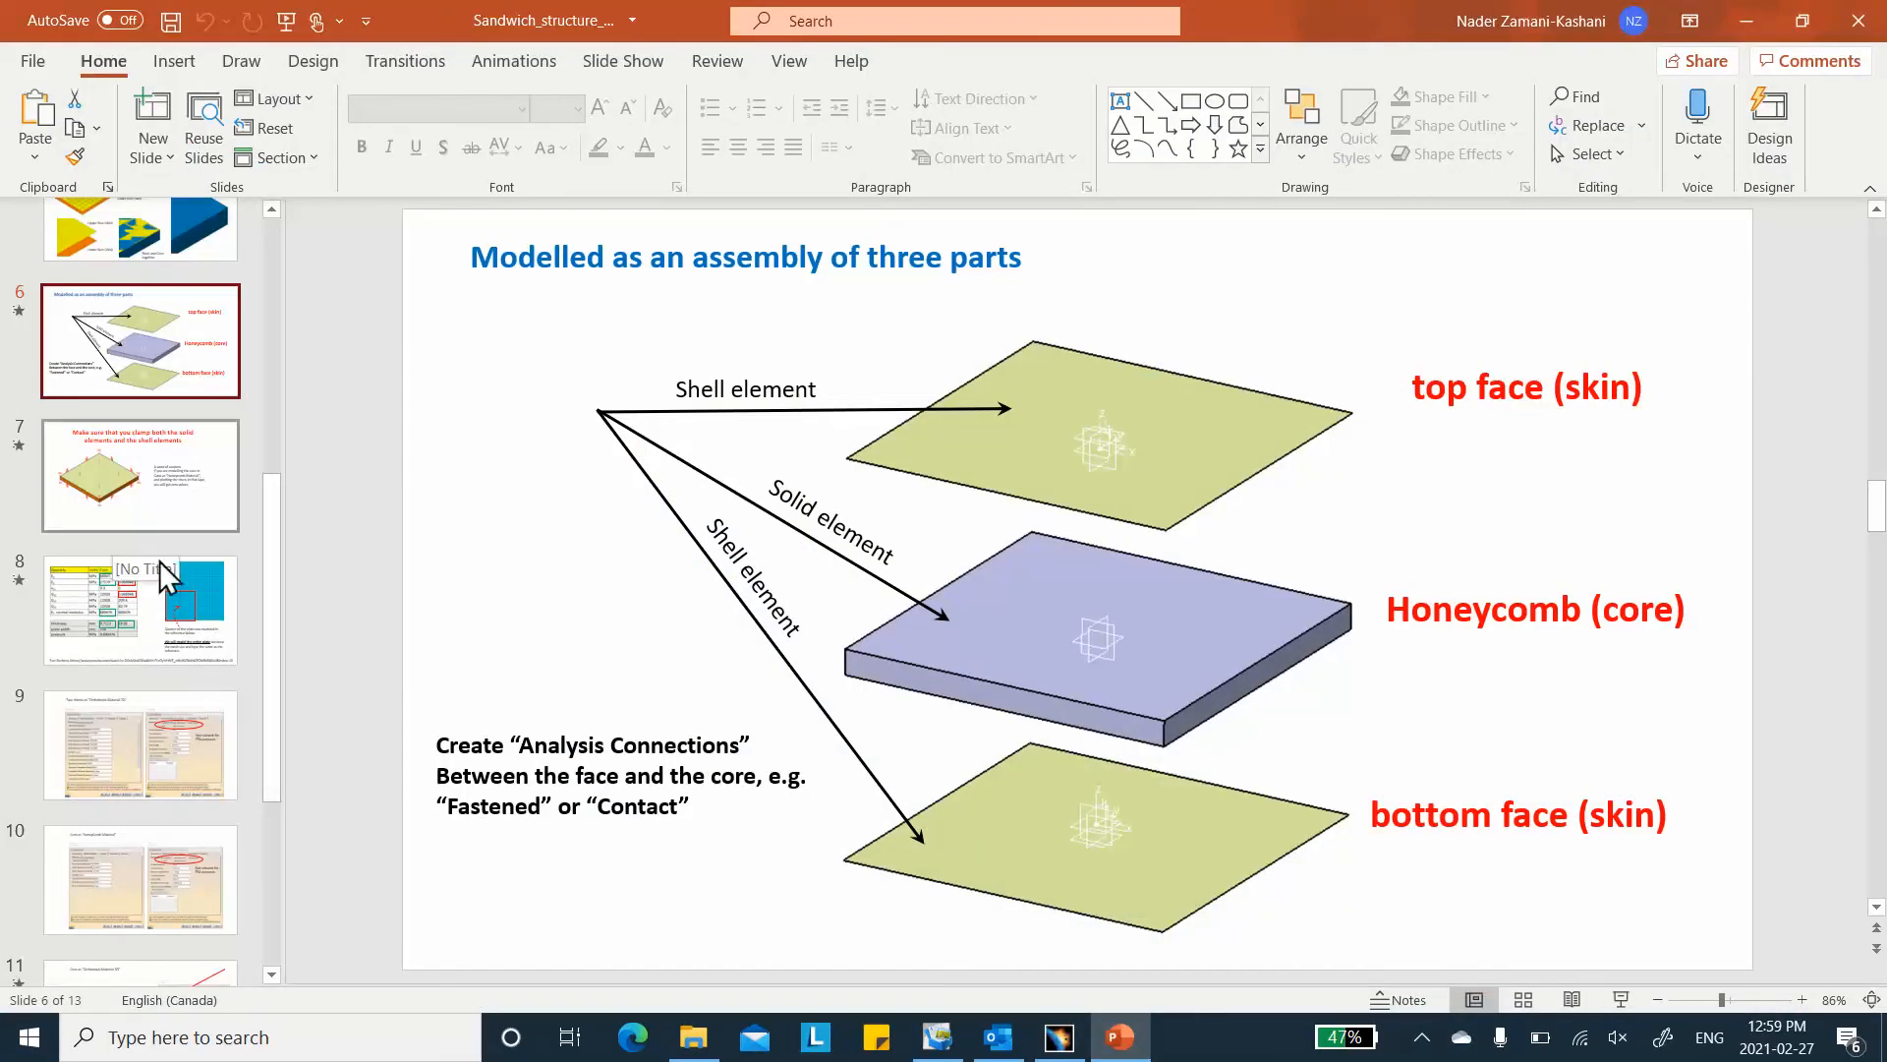
scroll(153, 619, "down", 1)
scroll(154, 619, "up", 2)
scroll(171, 470, "up", 1)
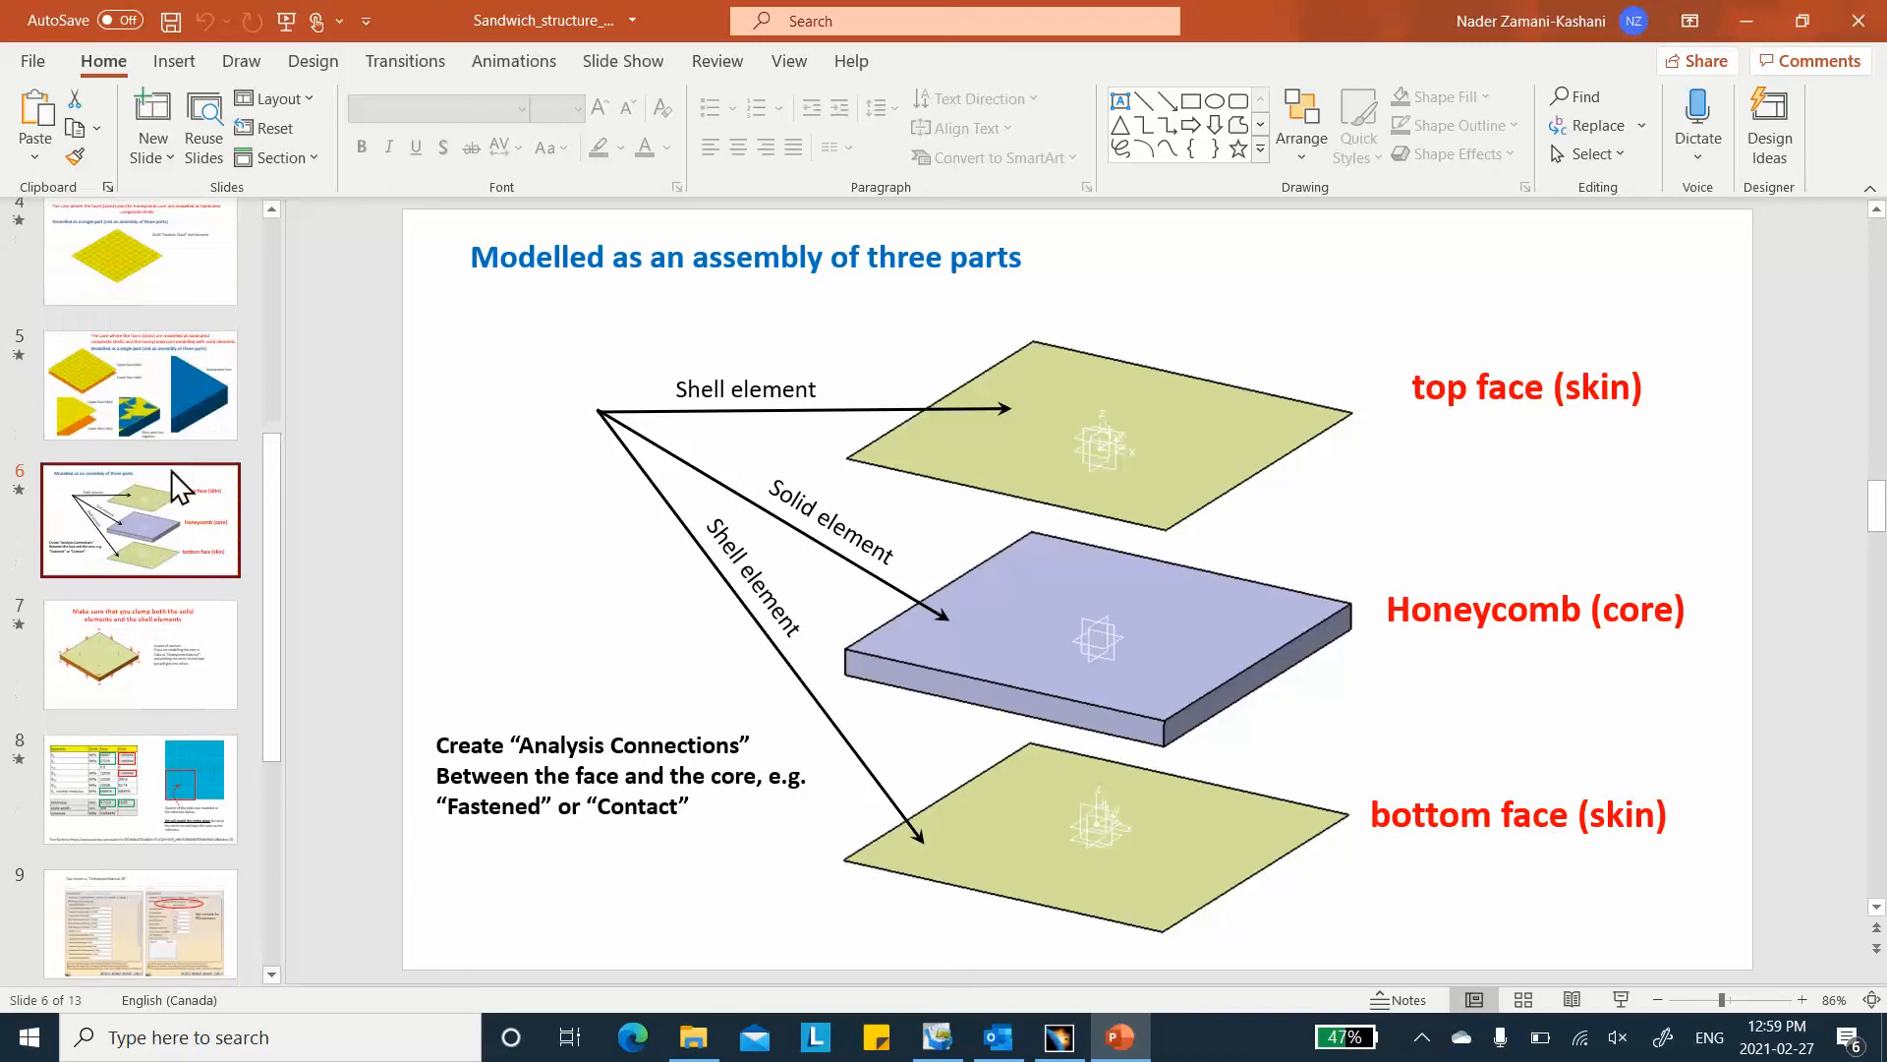
scroll(143, 470, "down", 1)
scroll(148, 470, "down", 4)
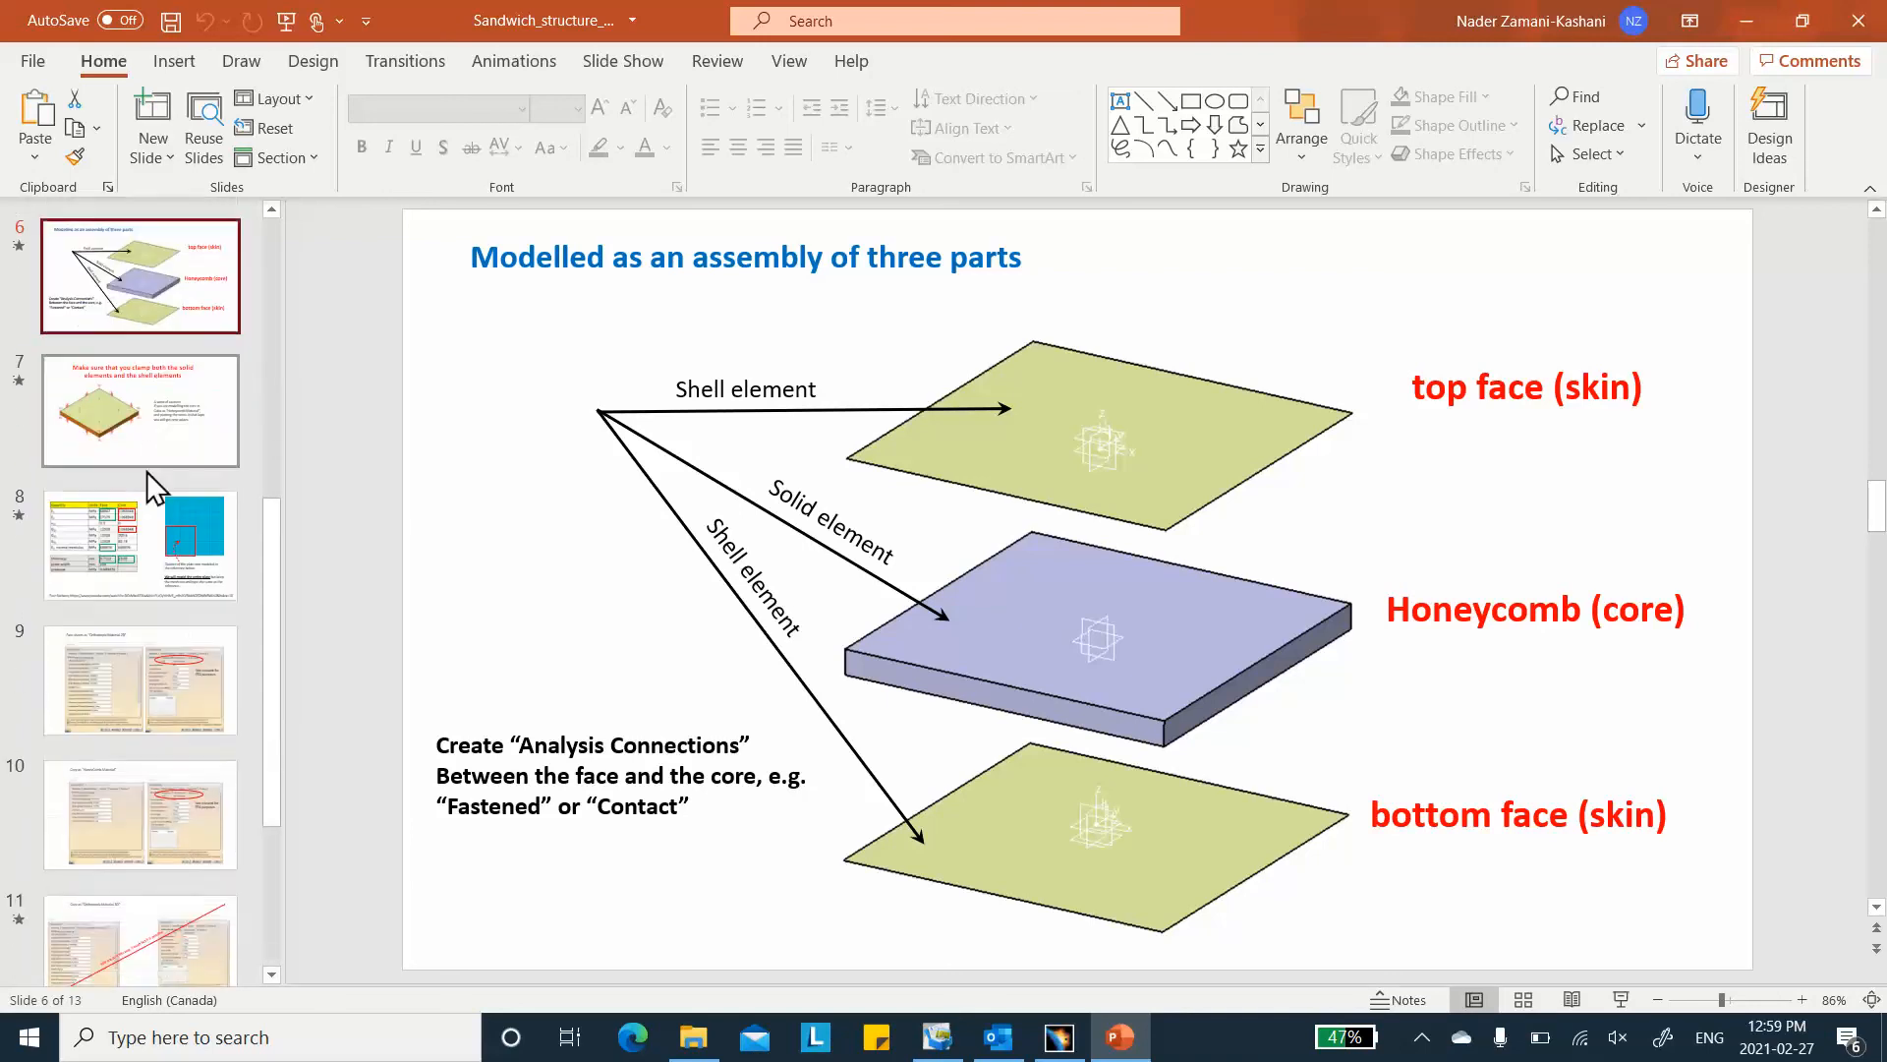
scroll(147, 479, "up", 3)
scroll(149, 480, "up", 5)
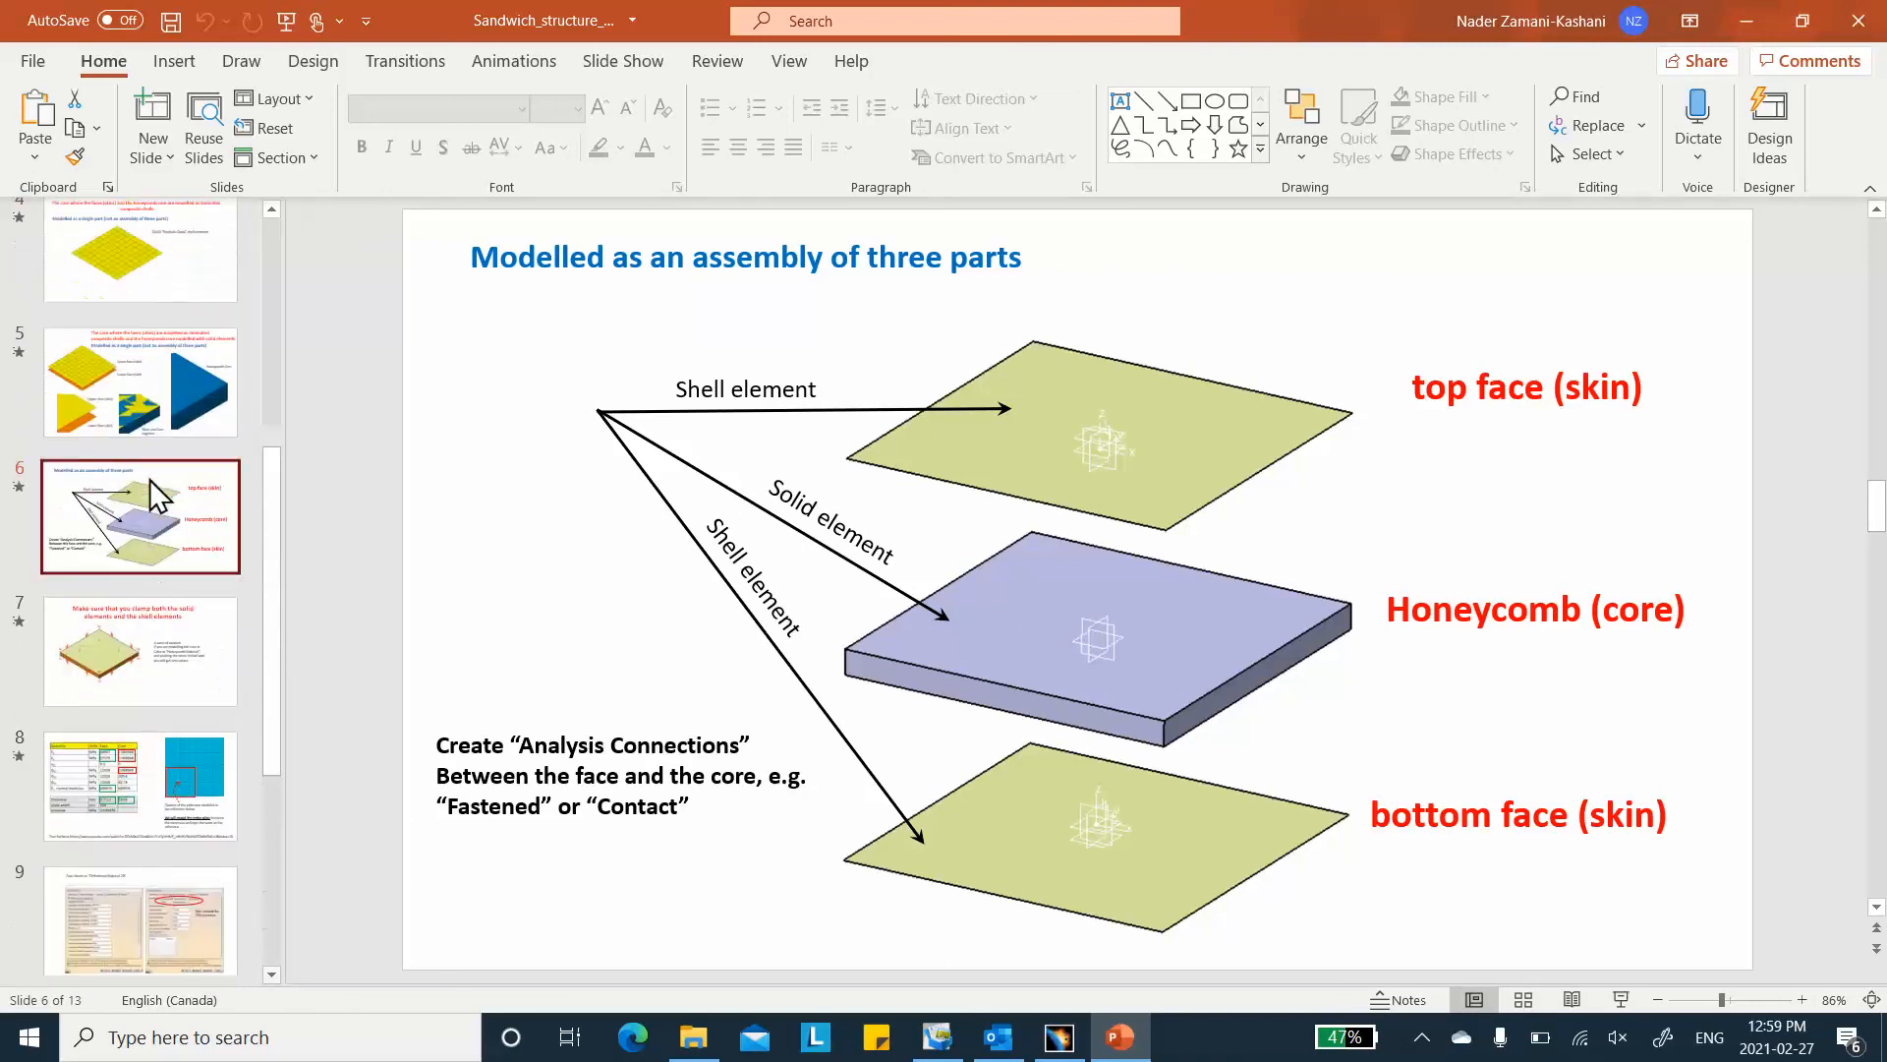
scroll(149, 479, "down", 4)
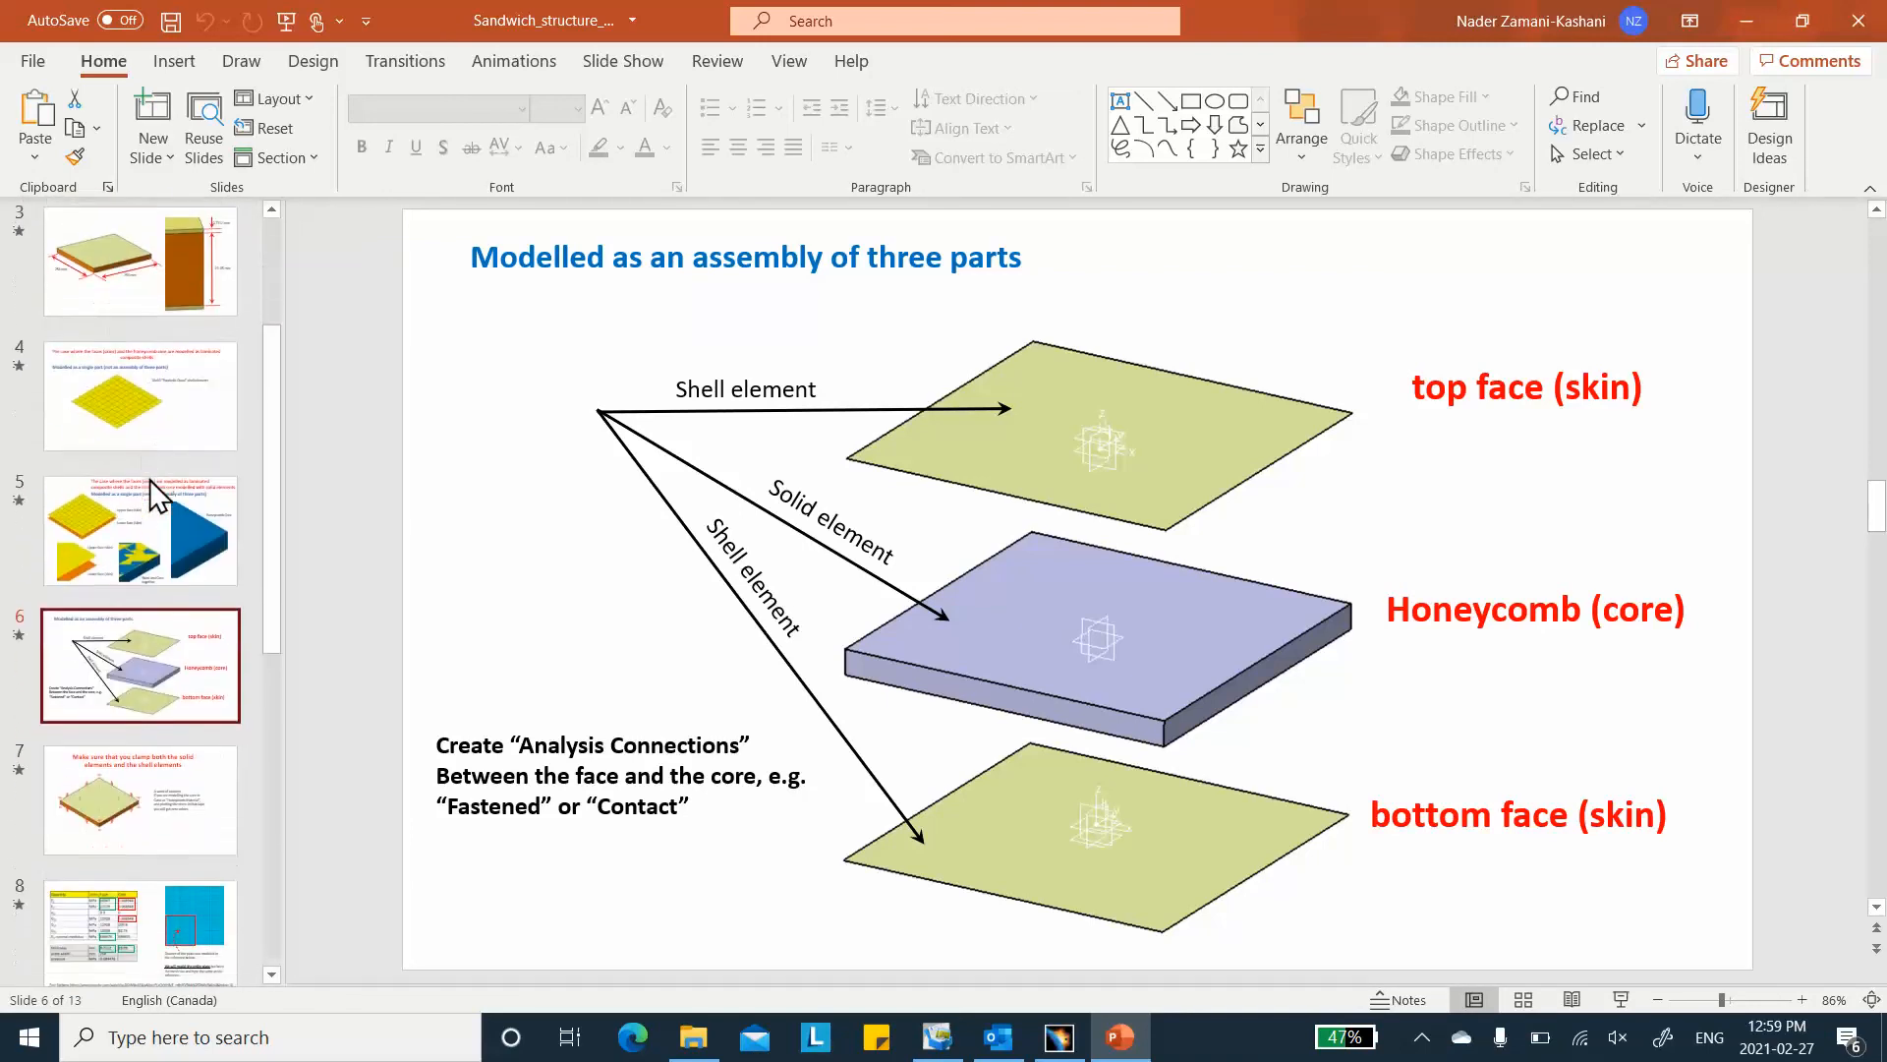
left_click(128, 621)
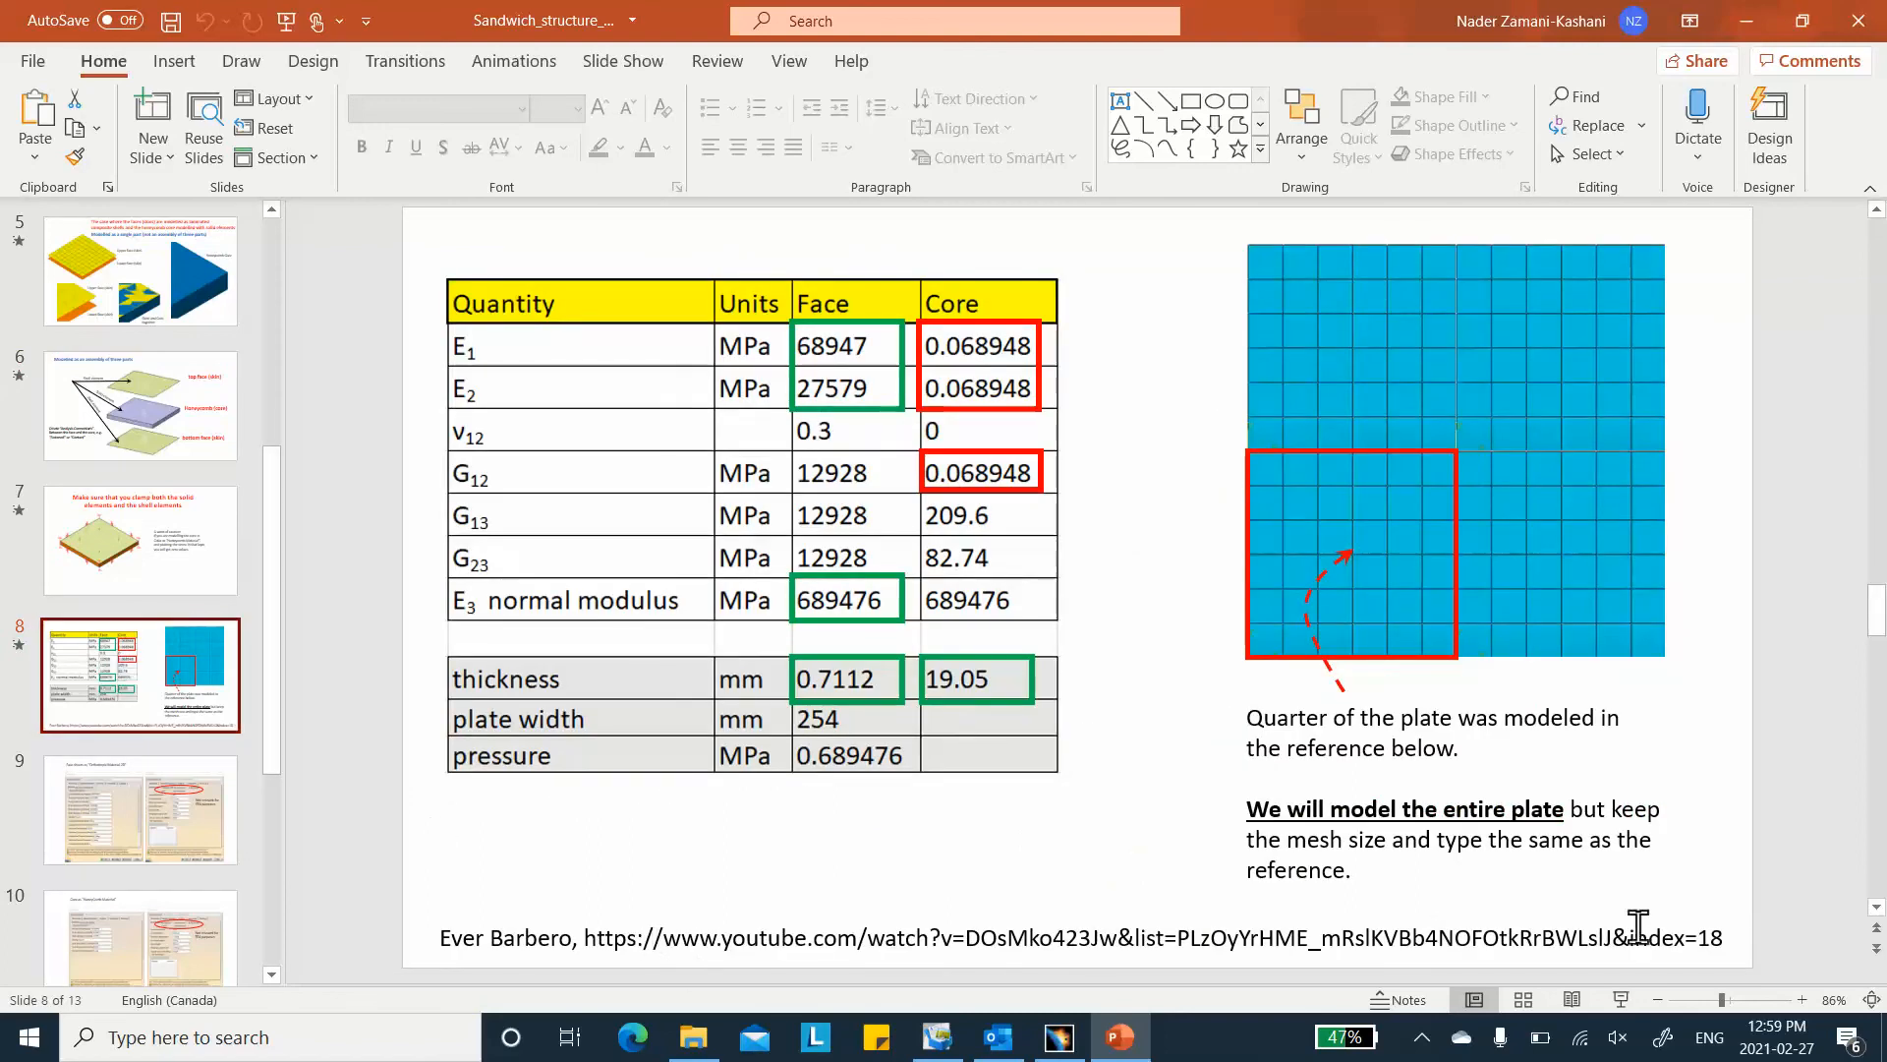
left_click(1740, 19)
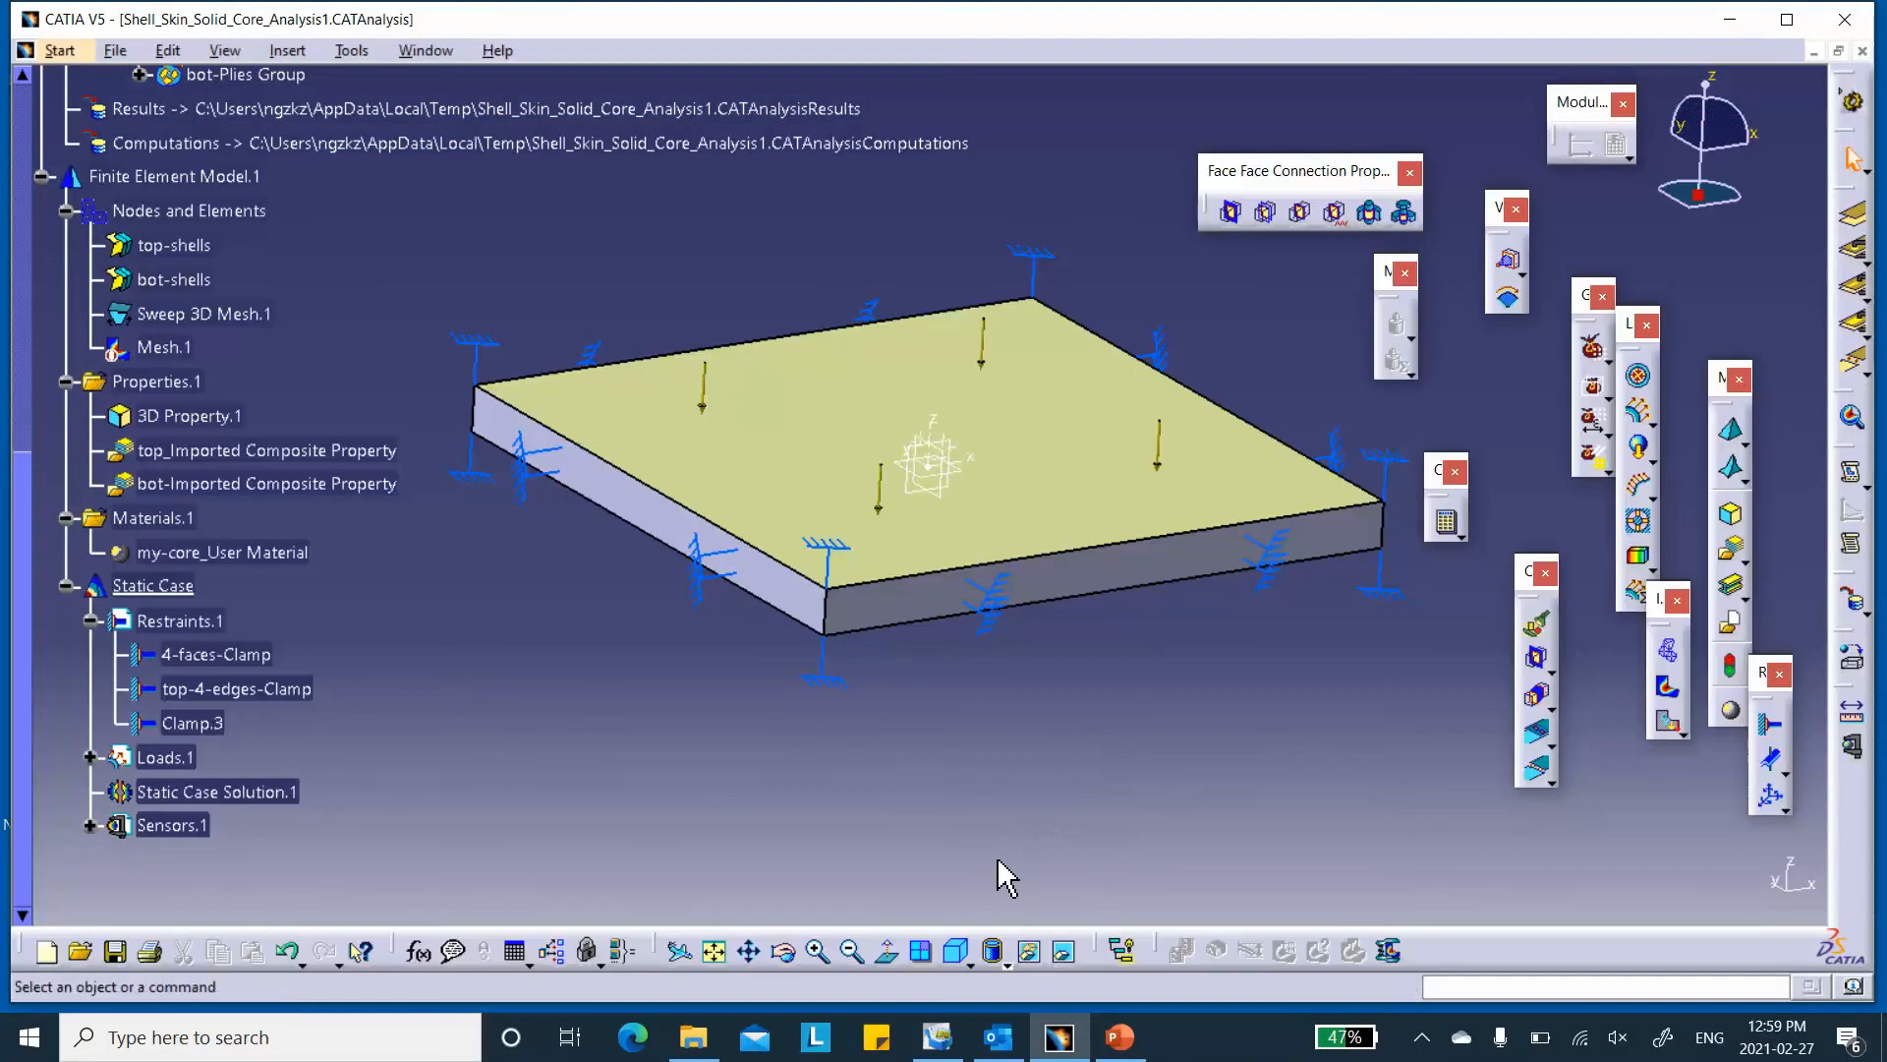
- Display the displacement result in CATIA and move the toolbar that covers its colour legend
left_click(1668, 728)
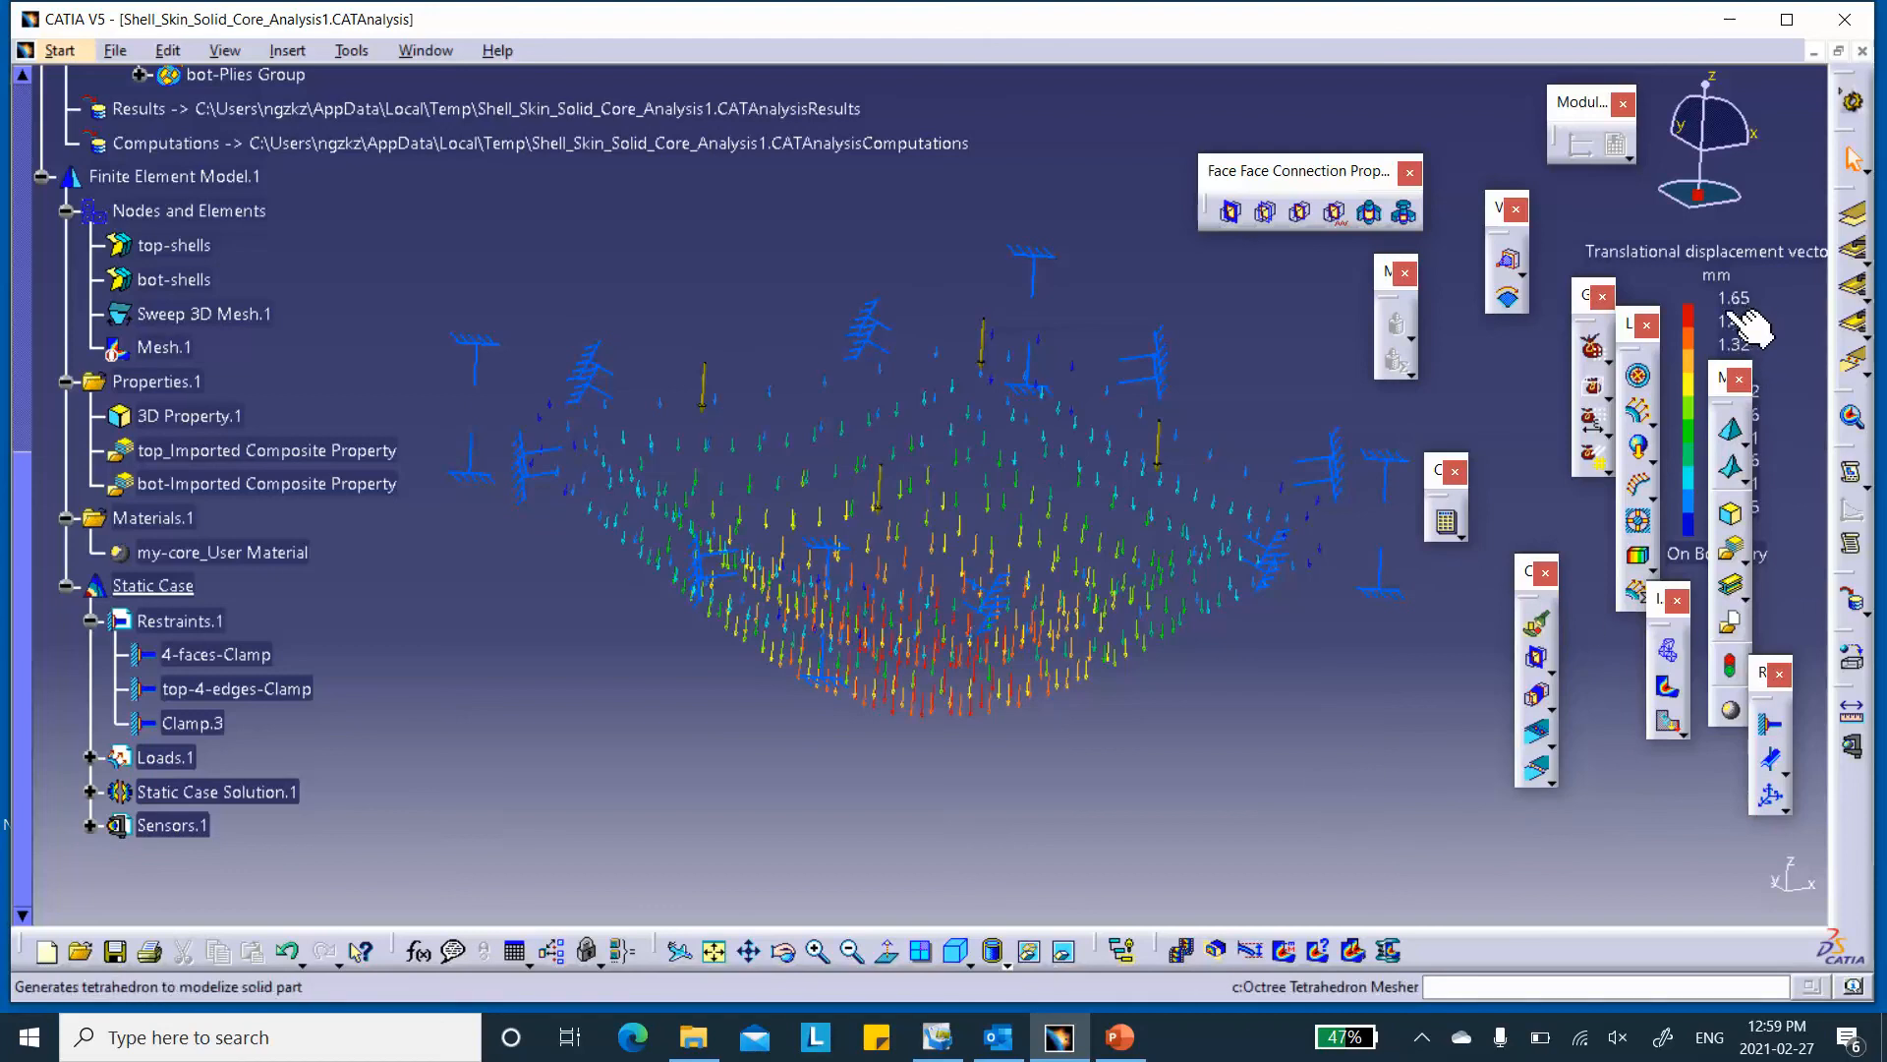
left_click_drag(1727, 390, 1655, 488)
middle_click_drag(1012, 388, 1032, 603)
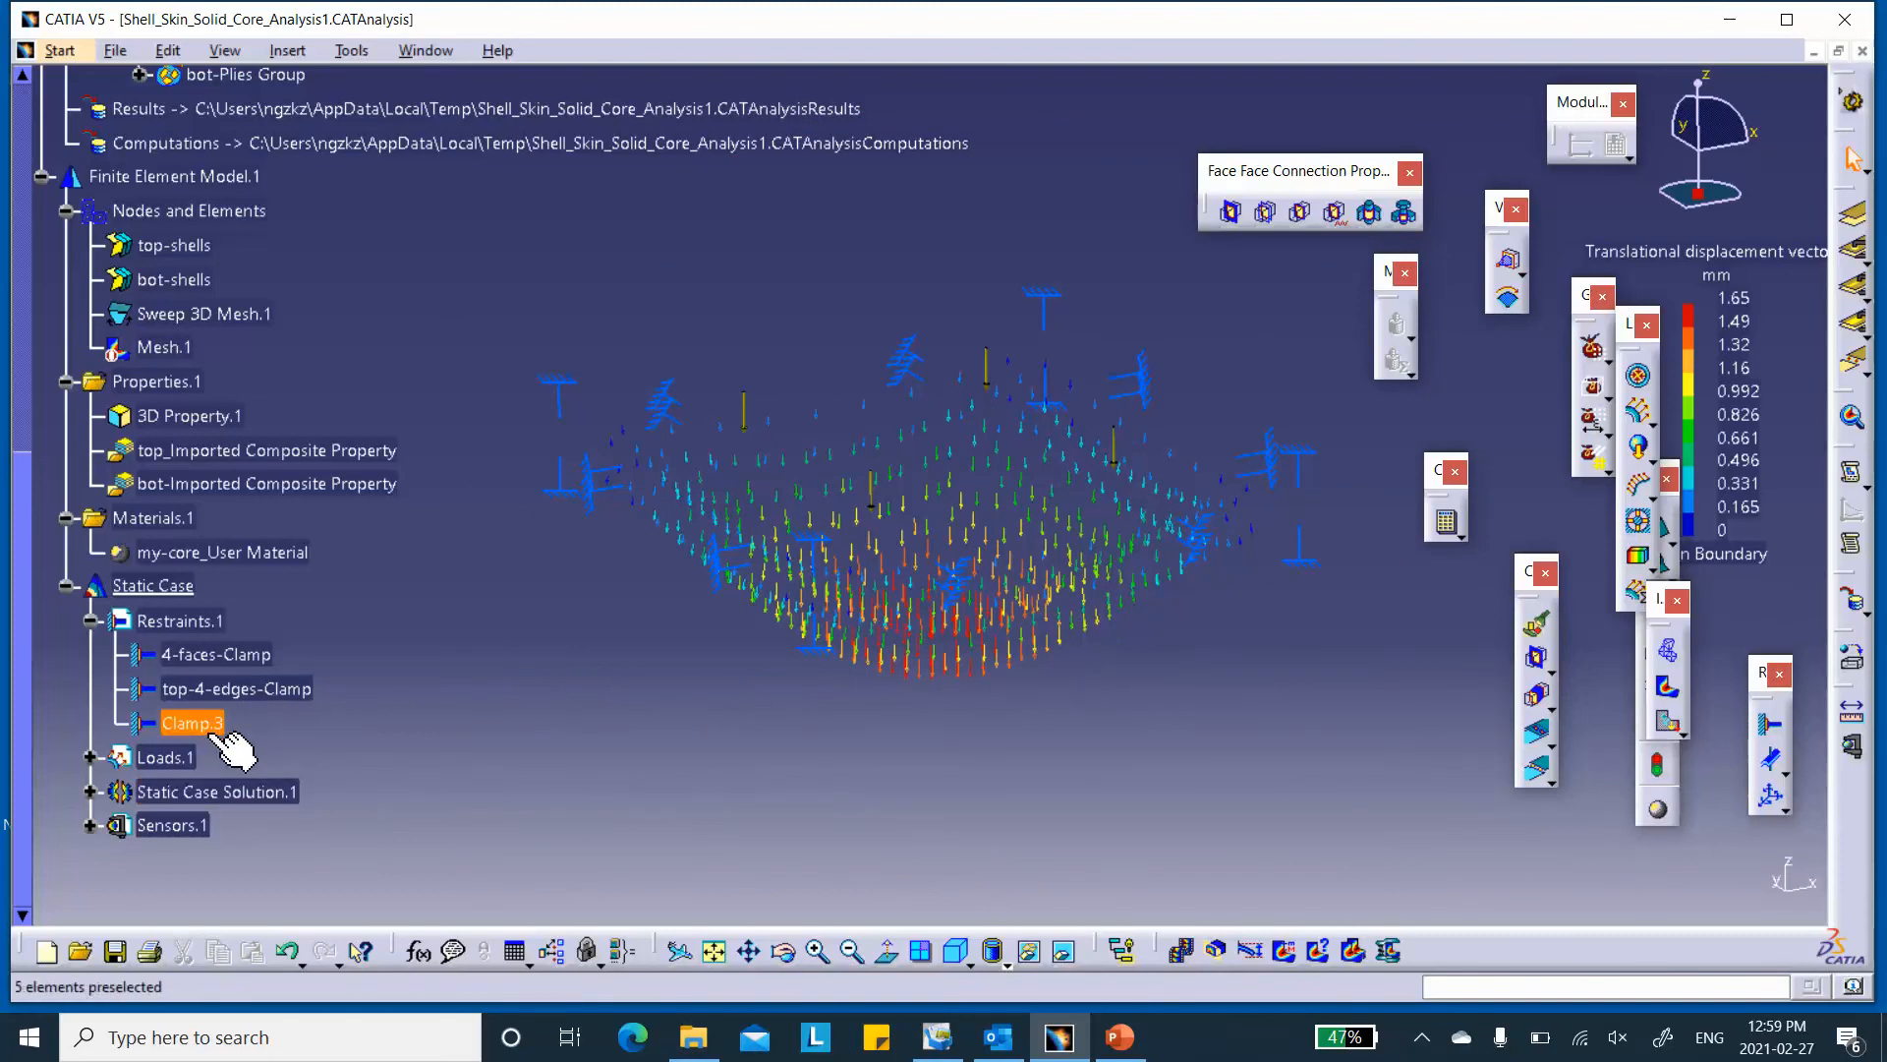
- Rename Clamp.3 as bottom-4-edgea-Clamp
right_click(208, 727)
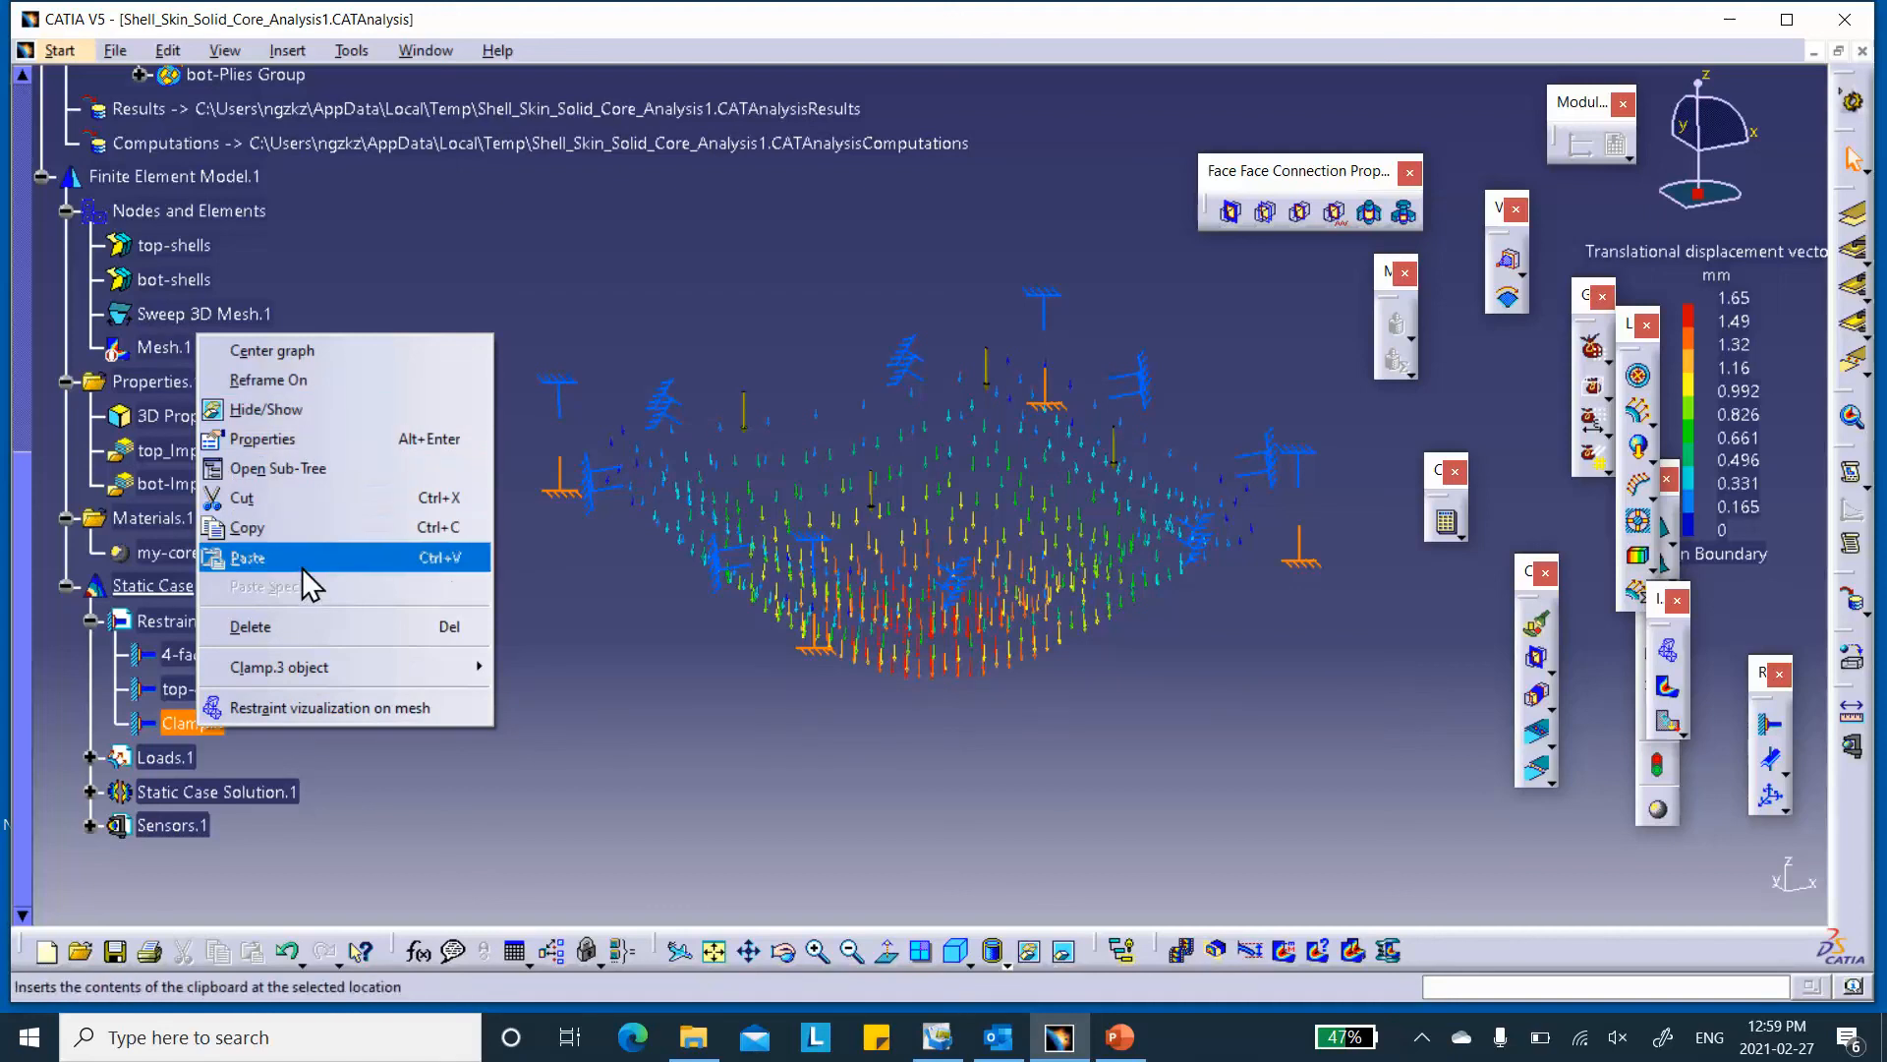
left_click(281, 439)
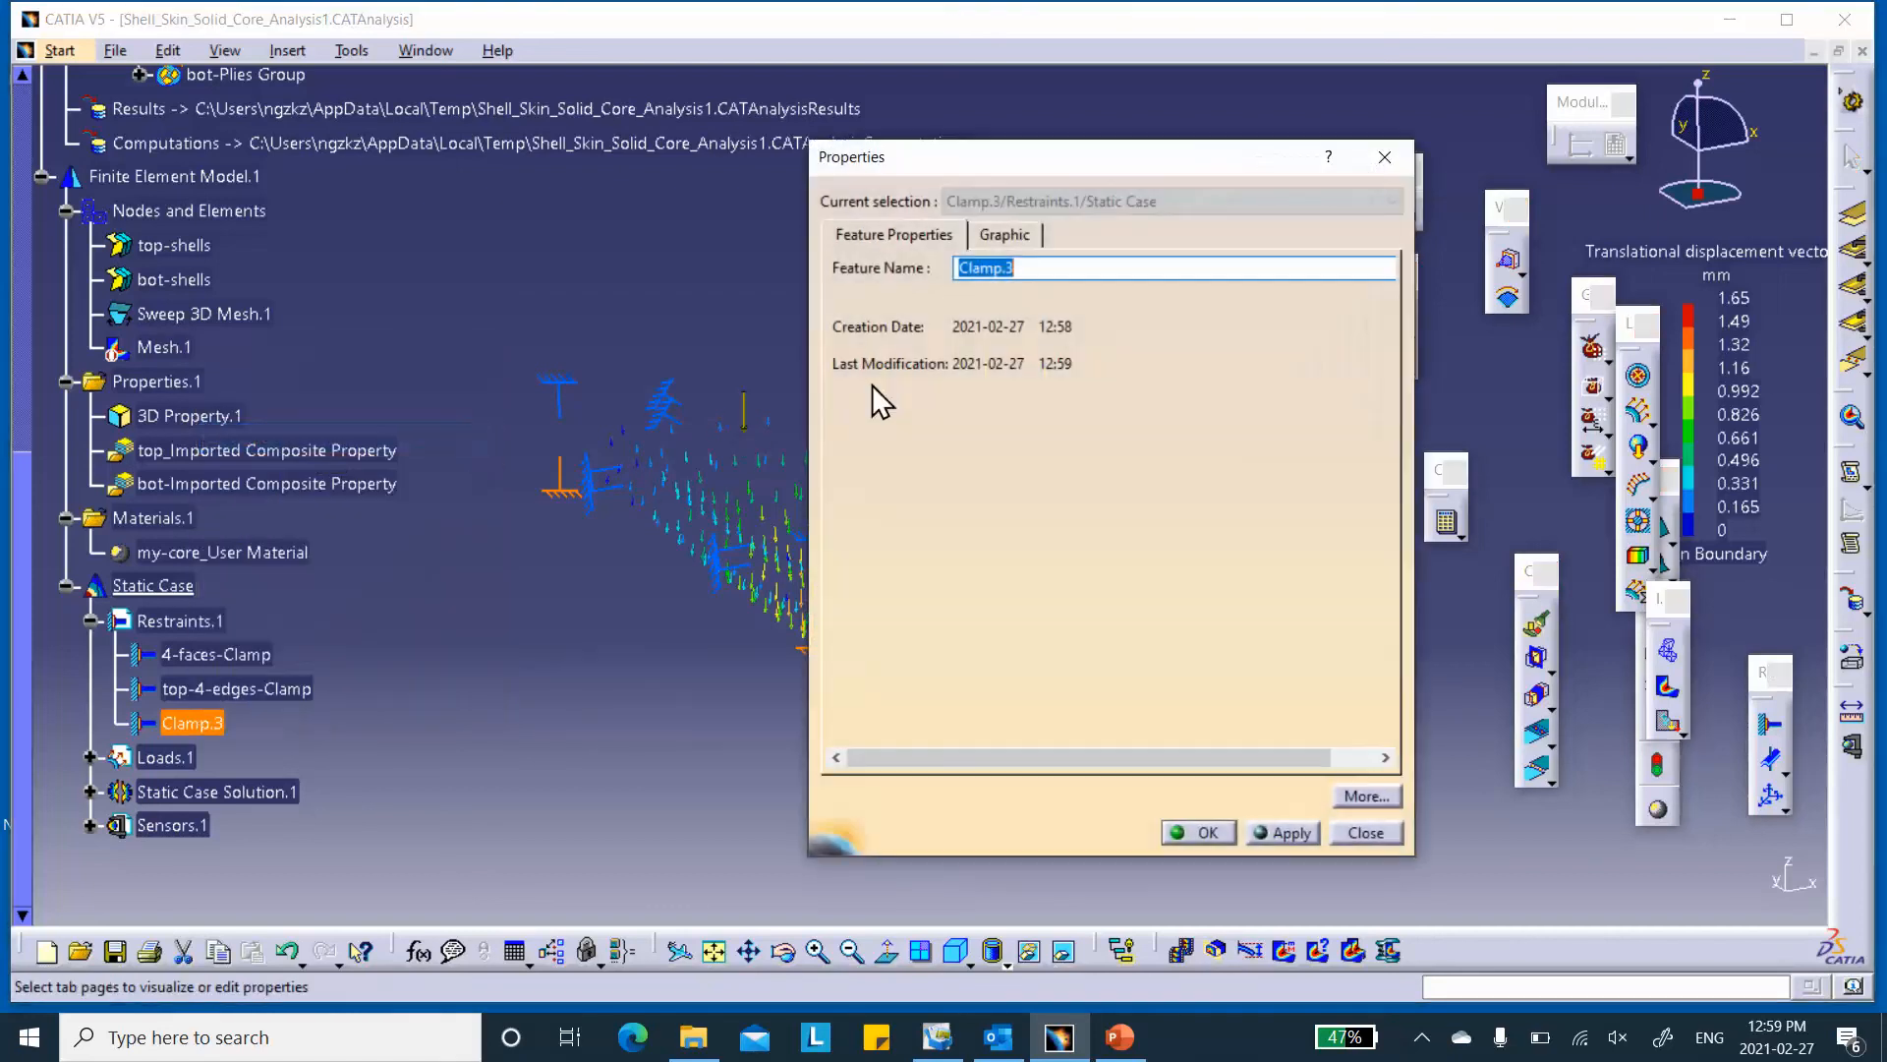
left_click(1023, 268)
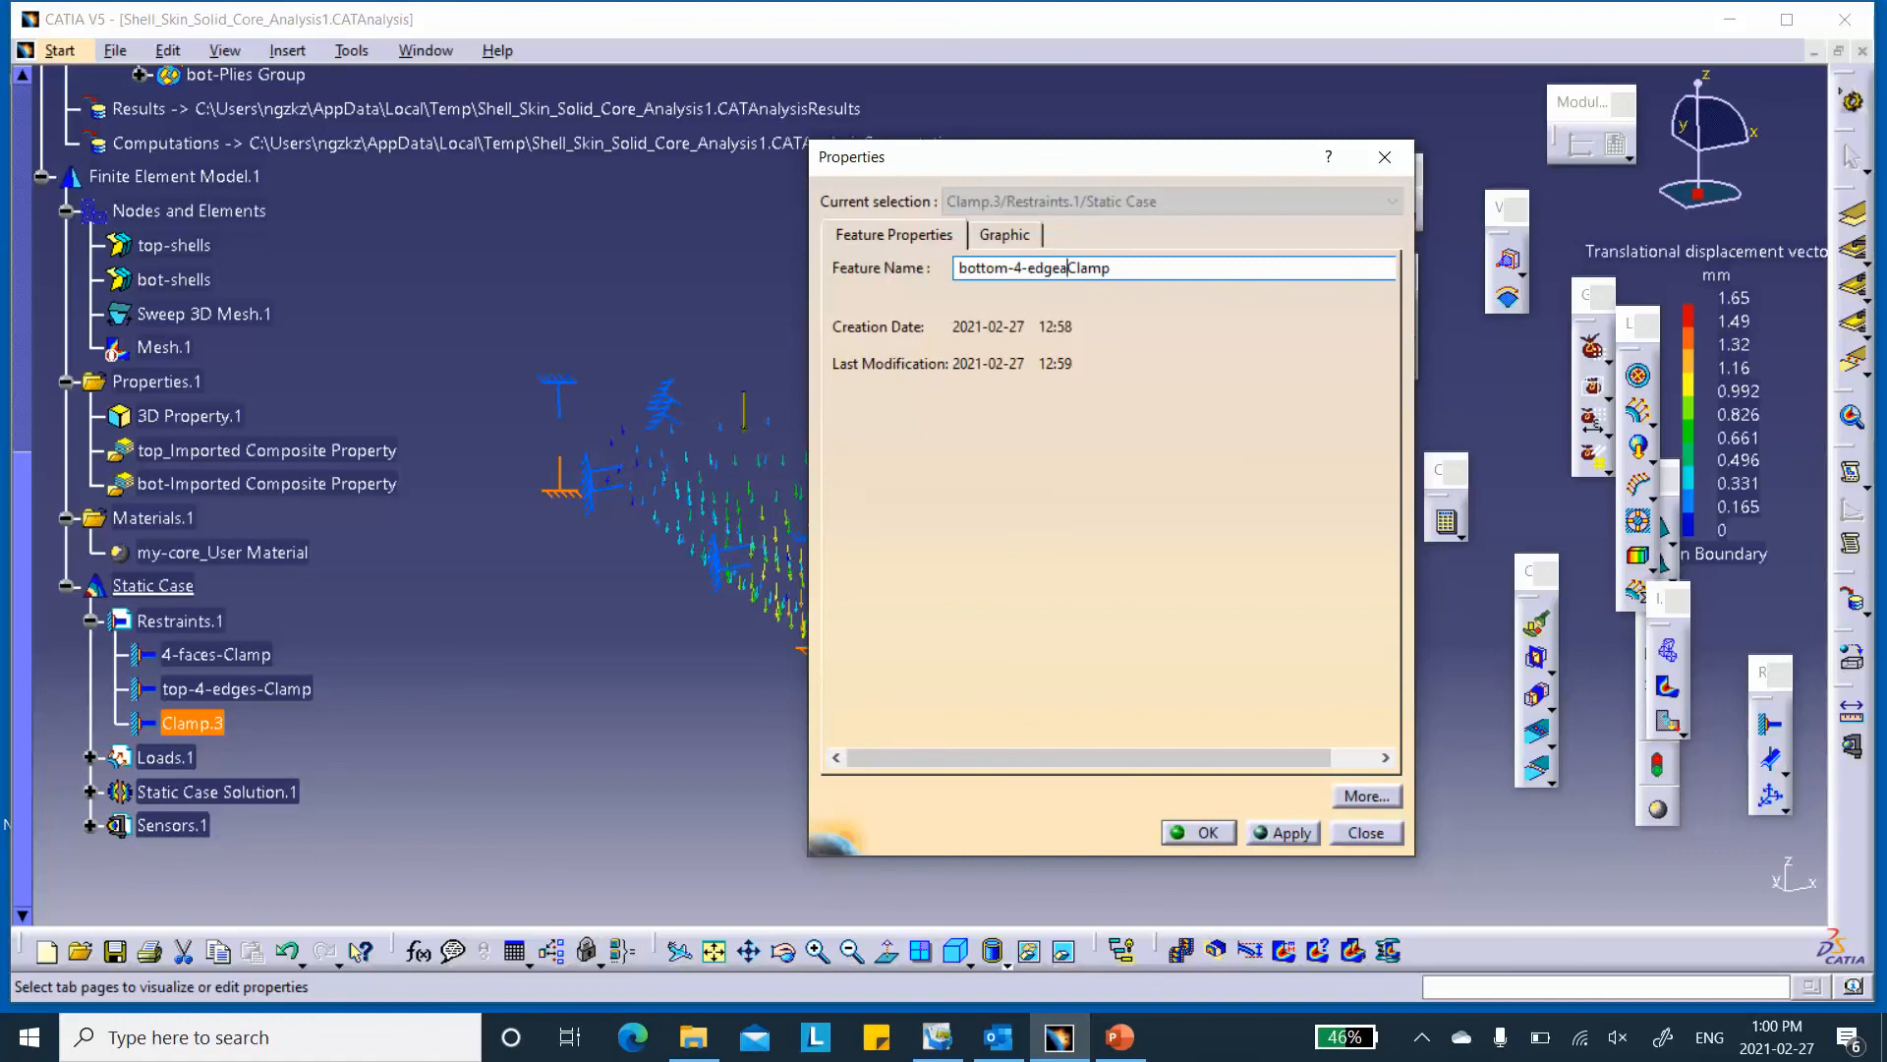
left_click(1201, 832)
middle_click_drag(941, 468, 800, 433)
left_click(944, 472)
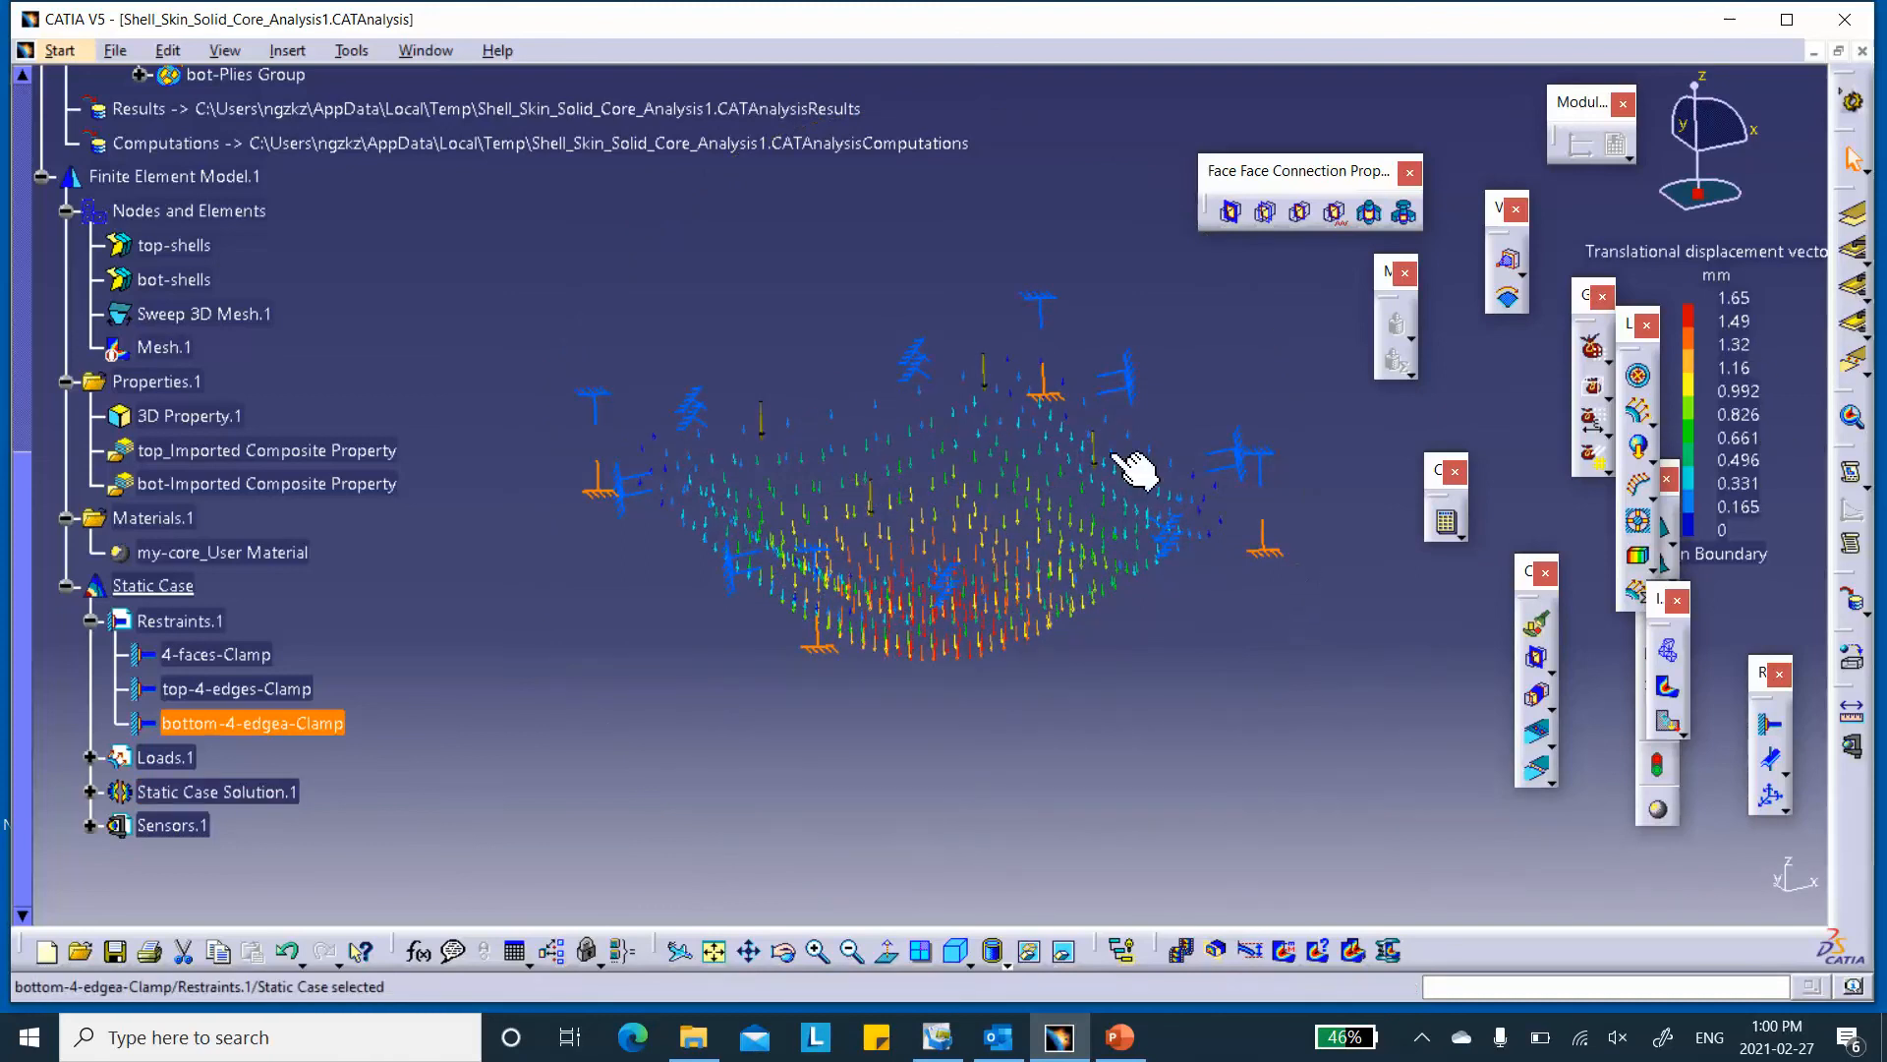
left_click(1258, 692)
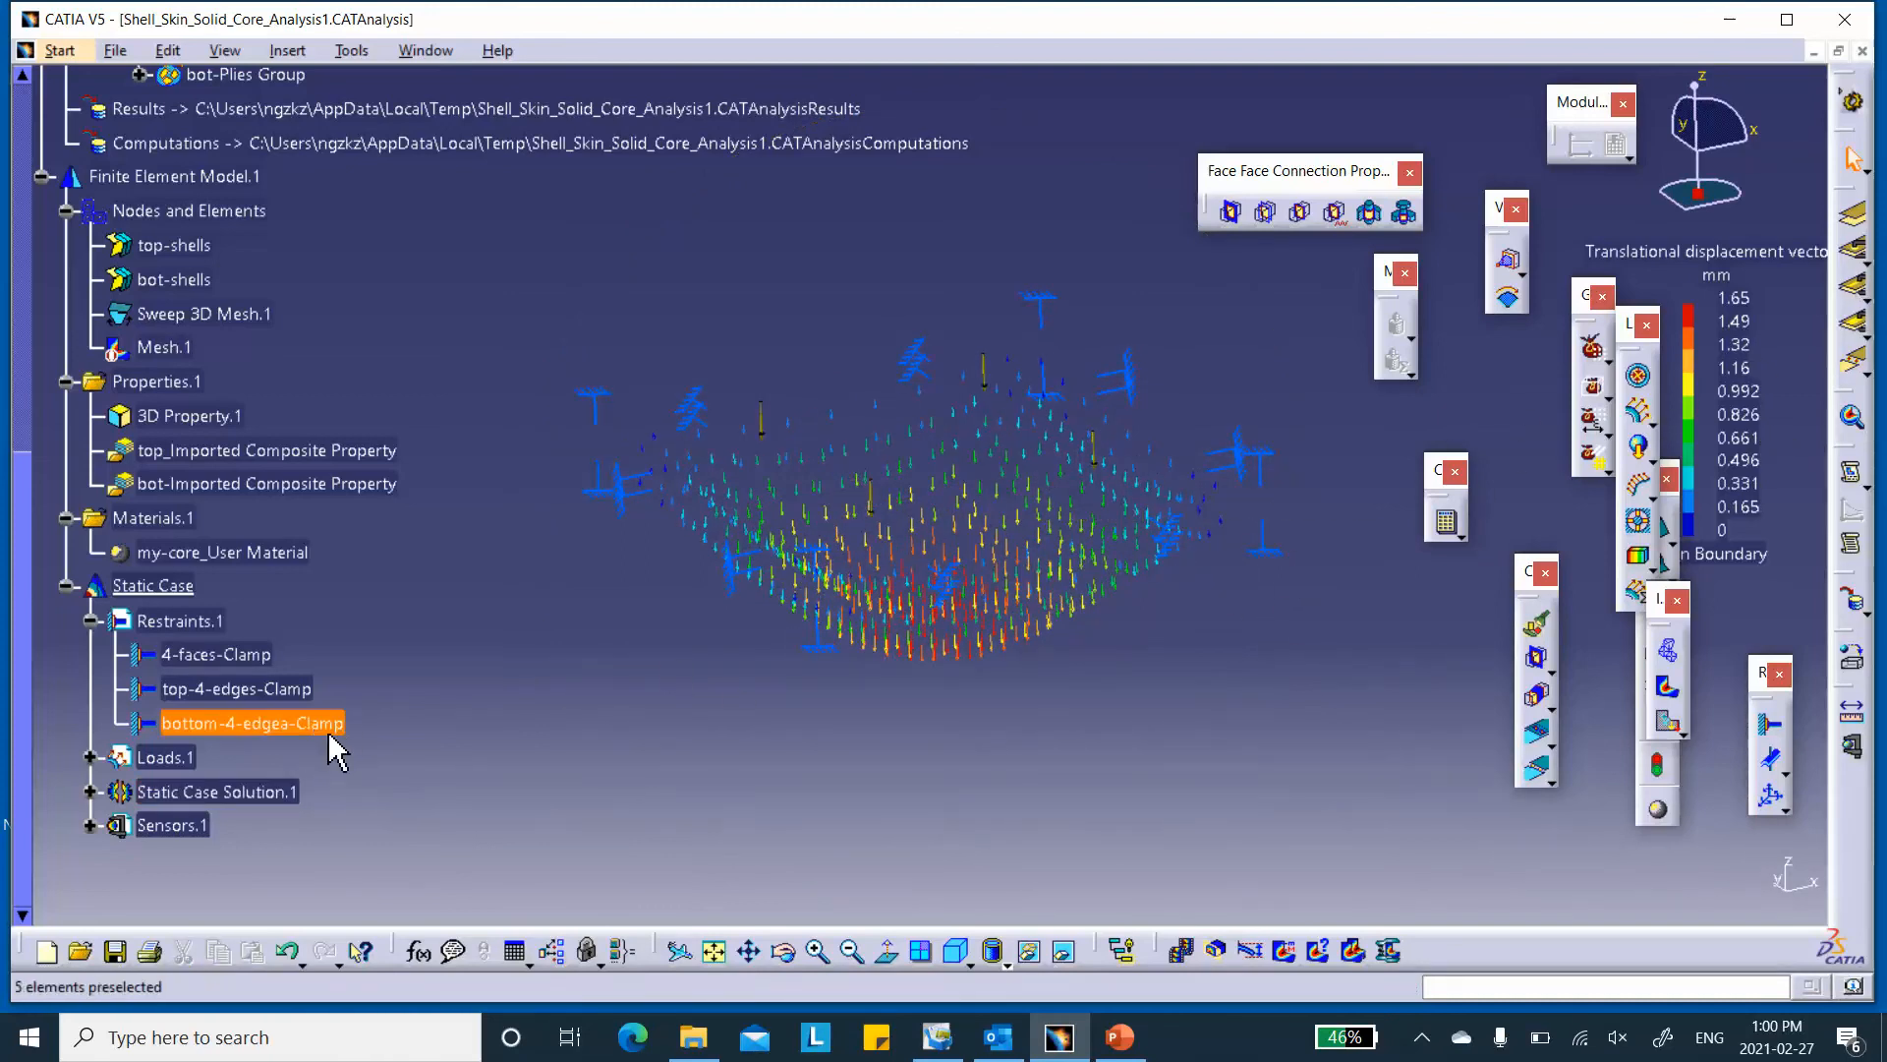
- Expand Static Case Solution.1 and deactivate its translational displacement vector image
scroll(324, 708, "down", 2)
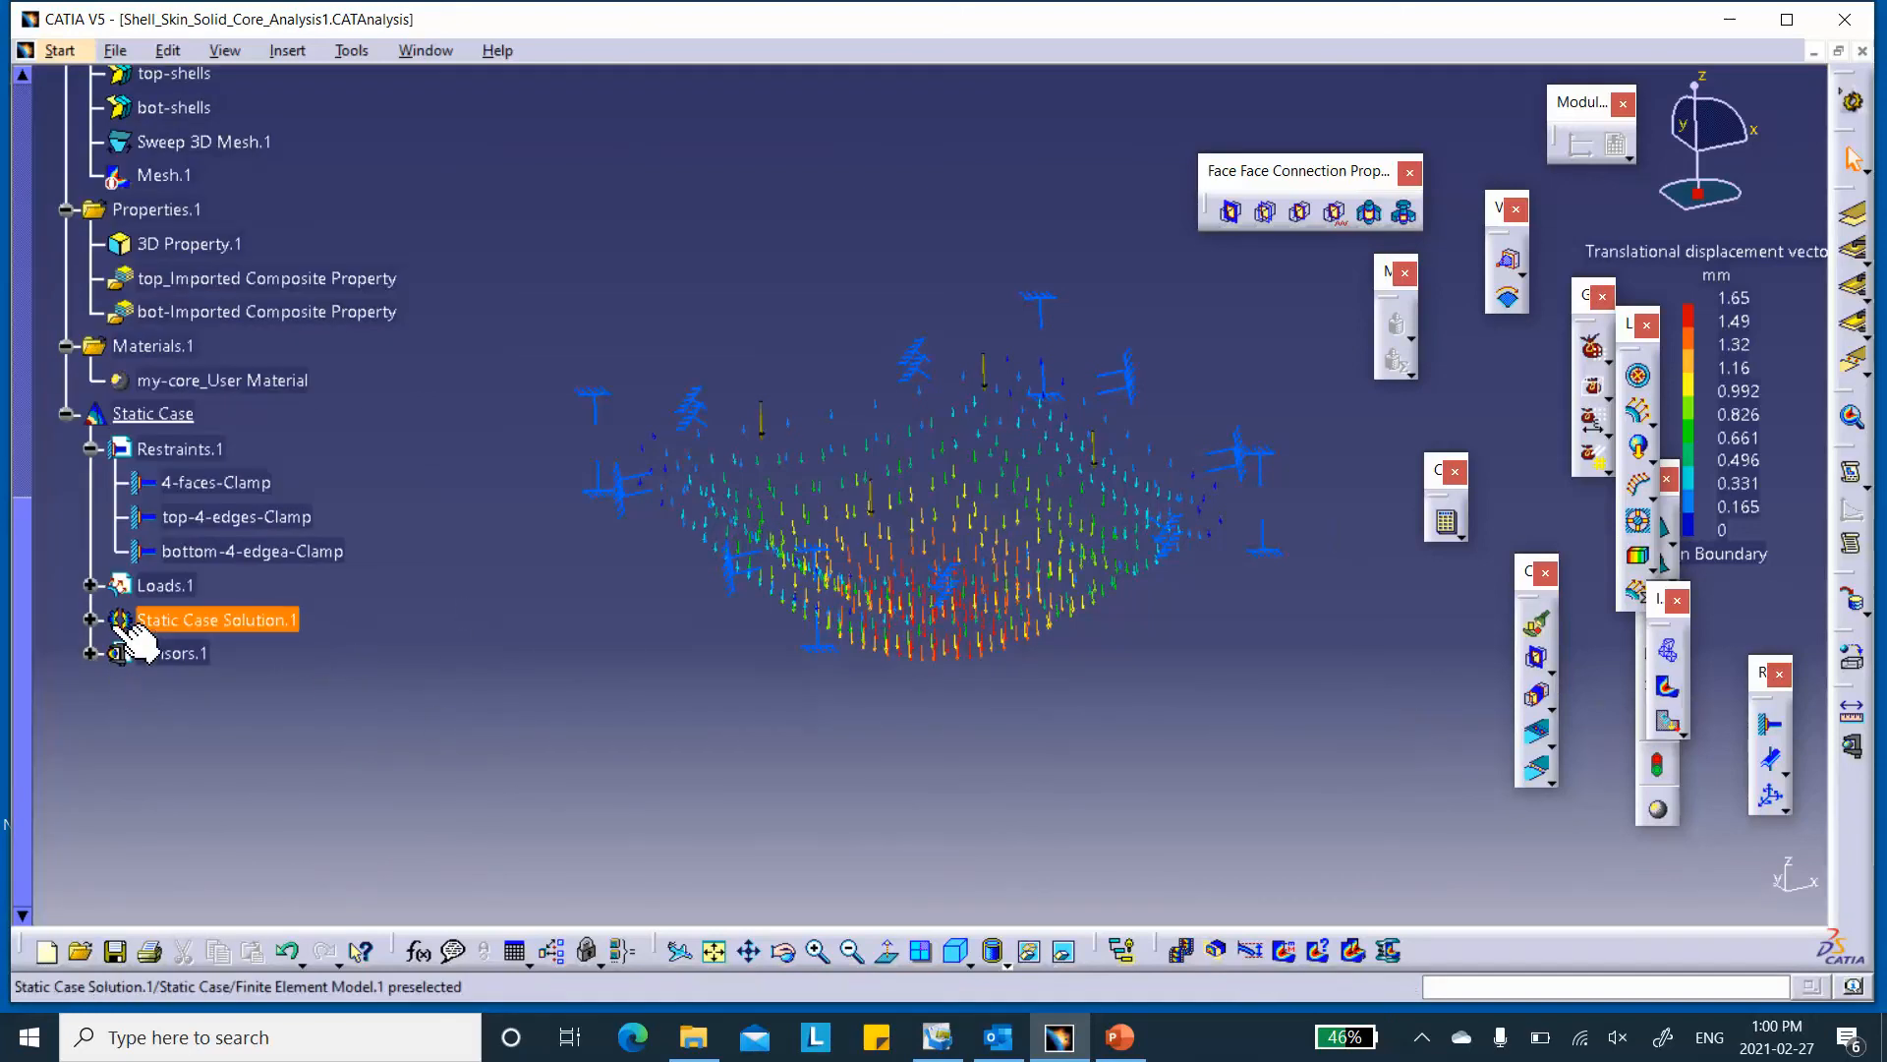
left_click(91, 619)
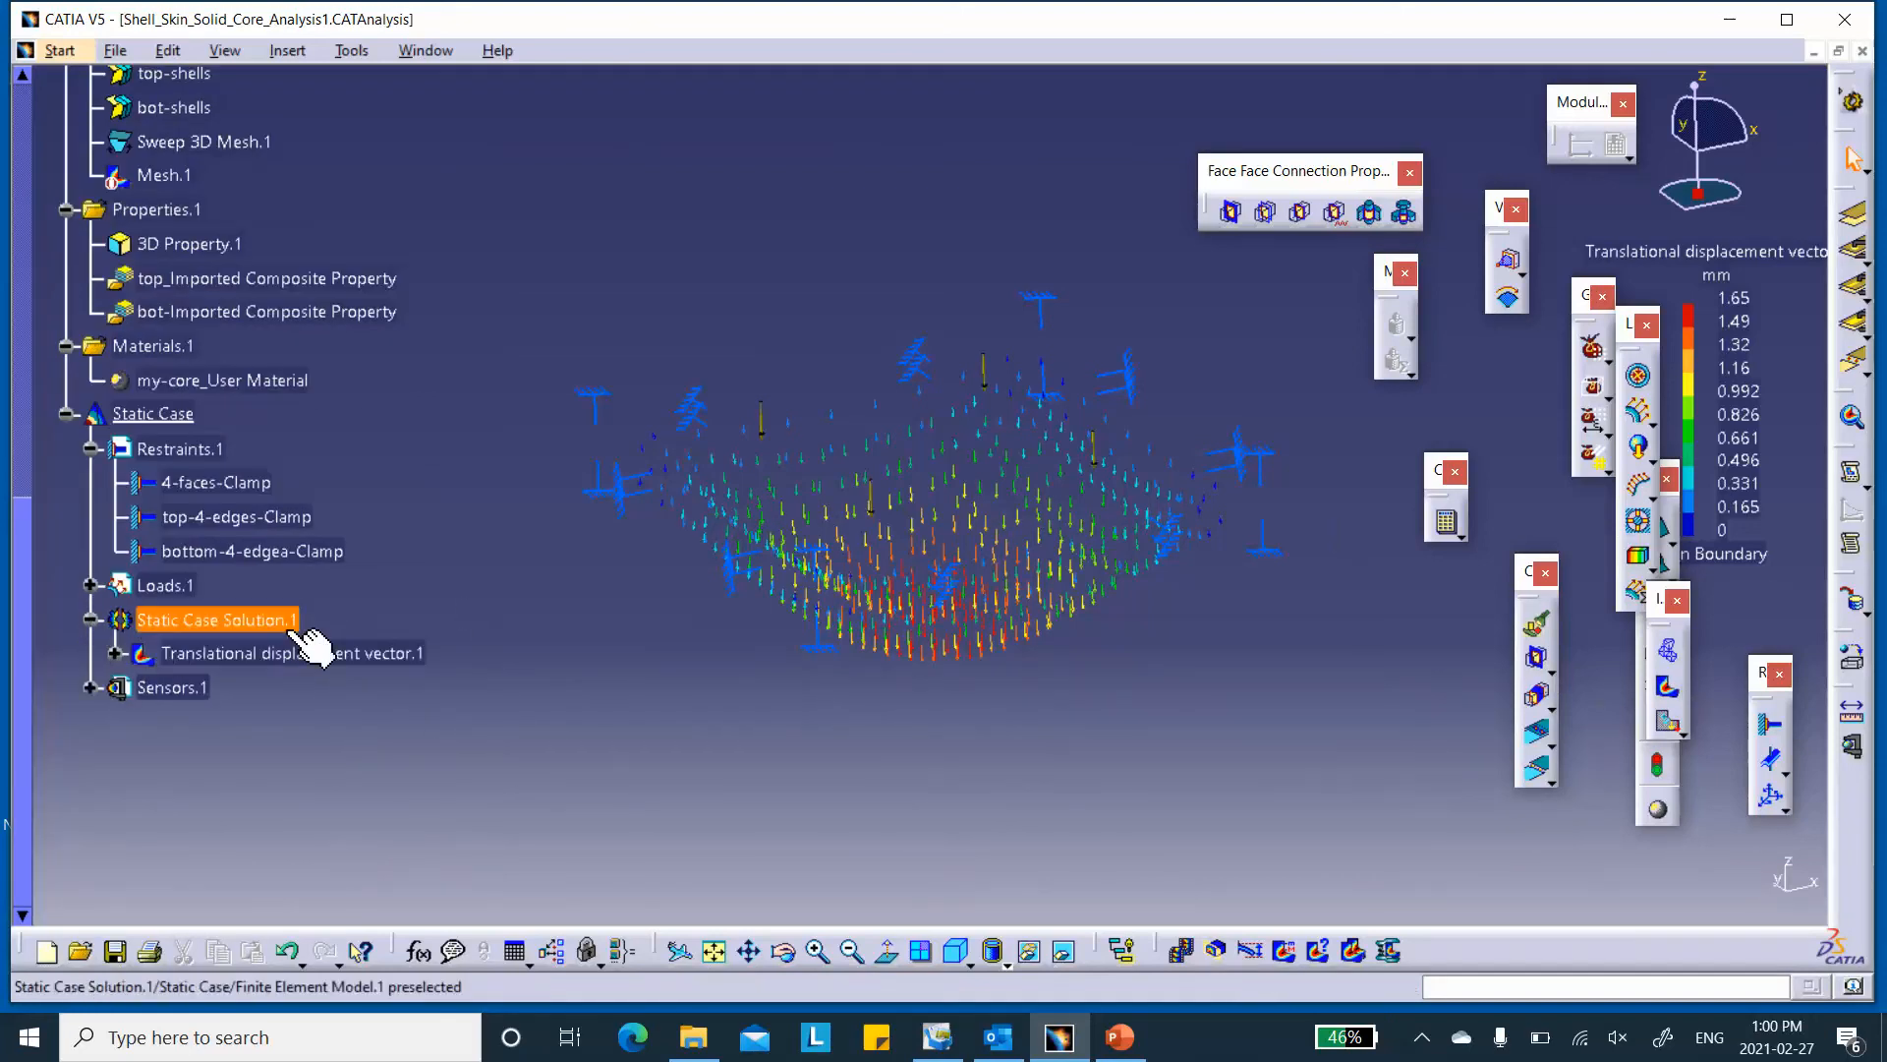
right_click(310, 657)
left_click(385, 541)
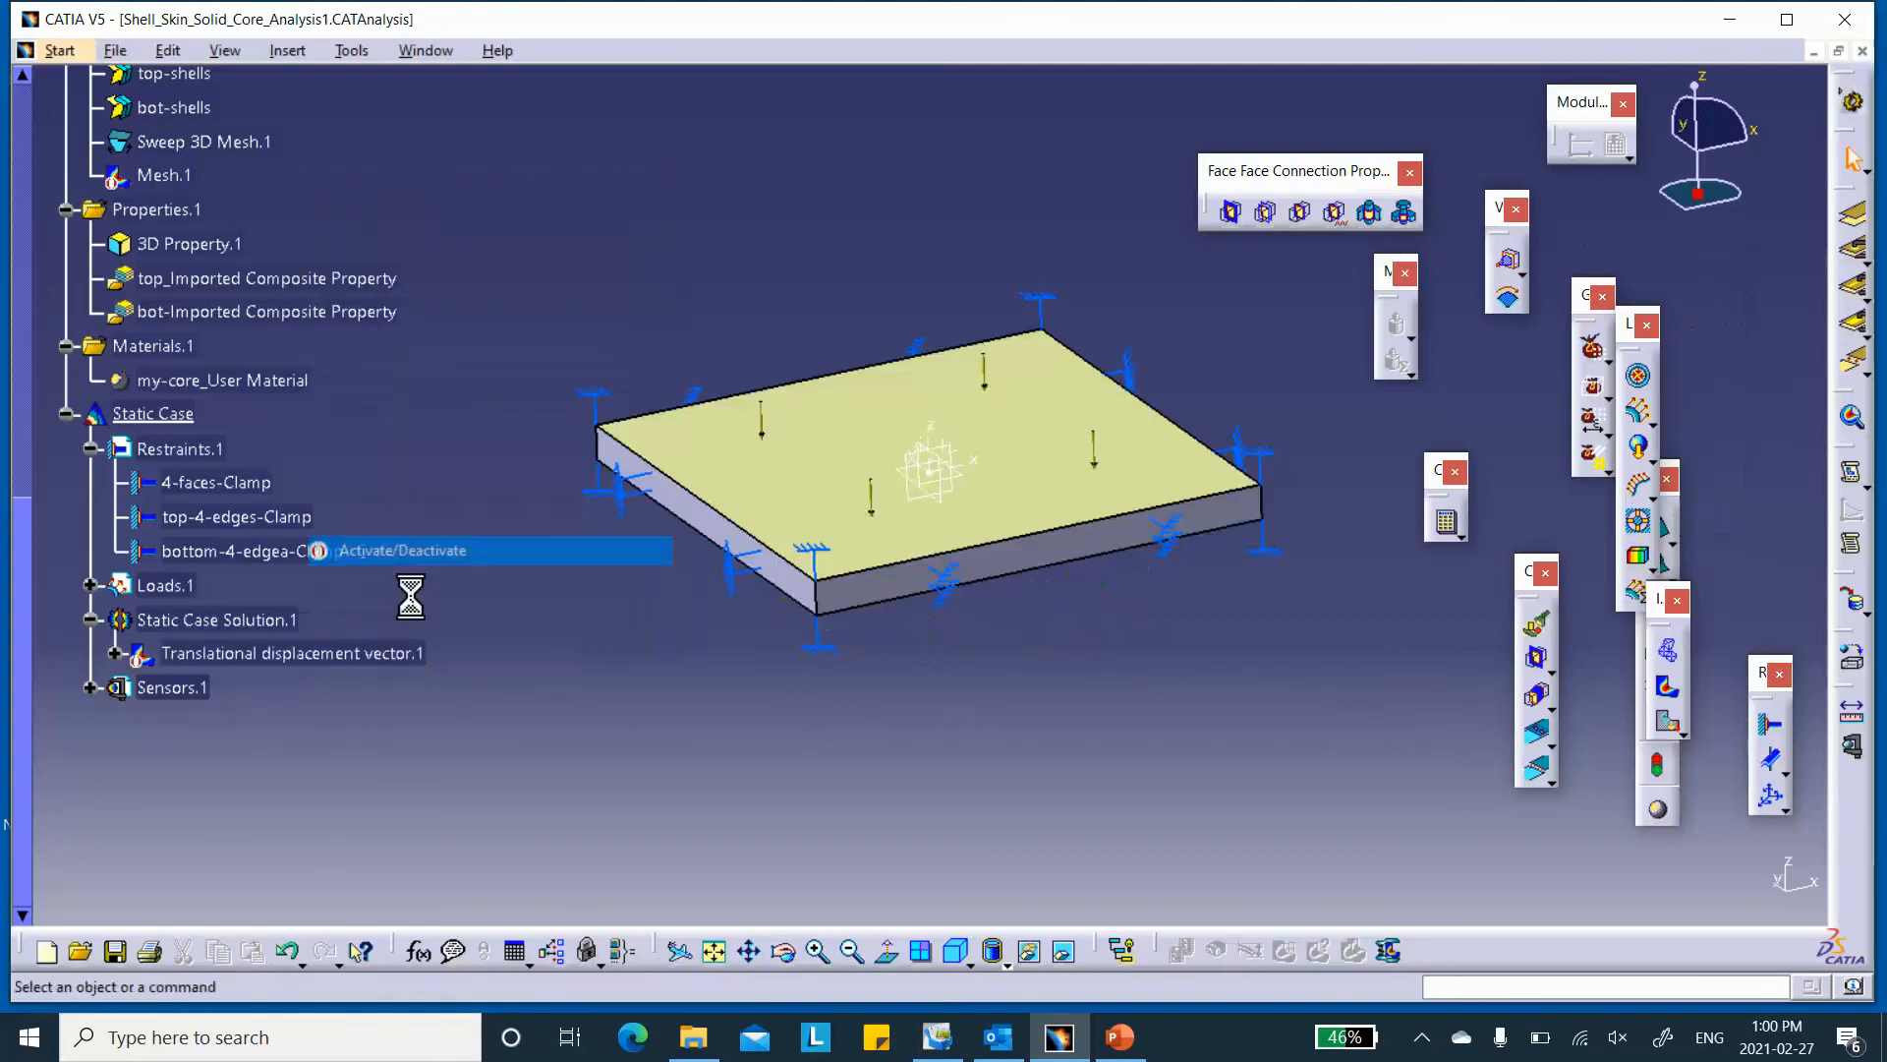
- Display the Von Mises stress result and render it in Shading with Material mode
left_click(1661, 688)
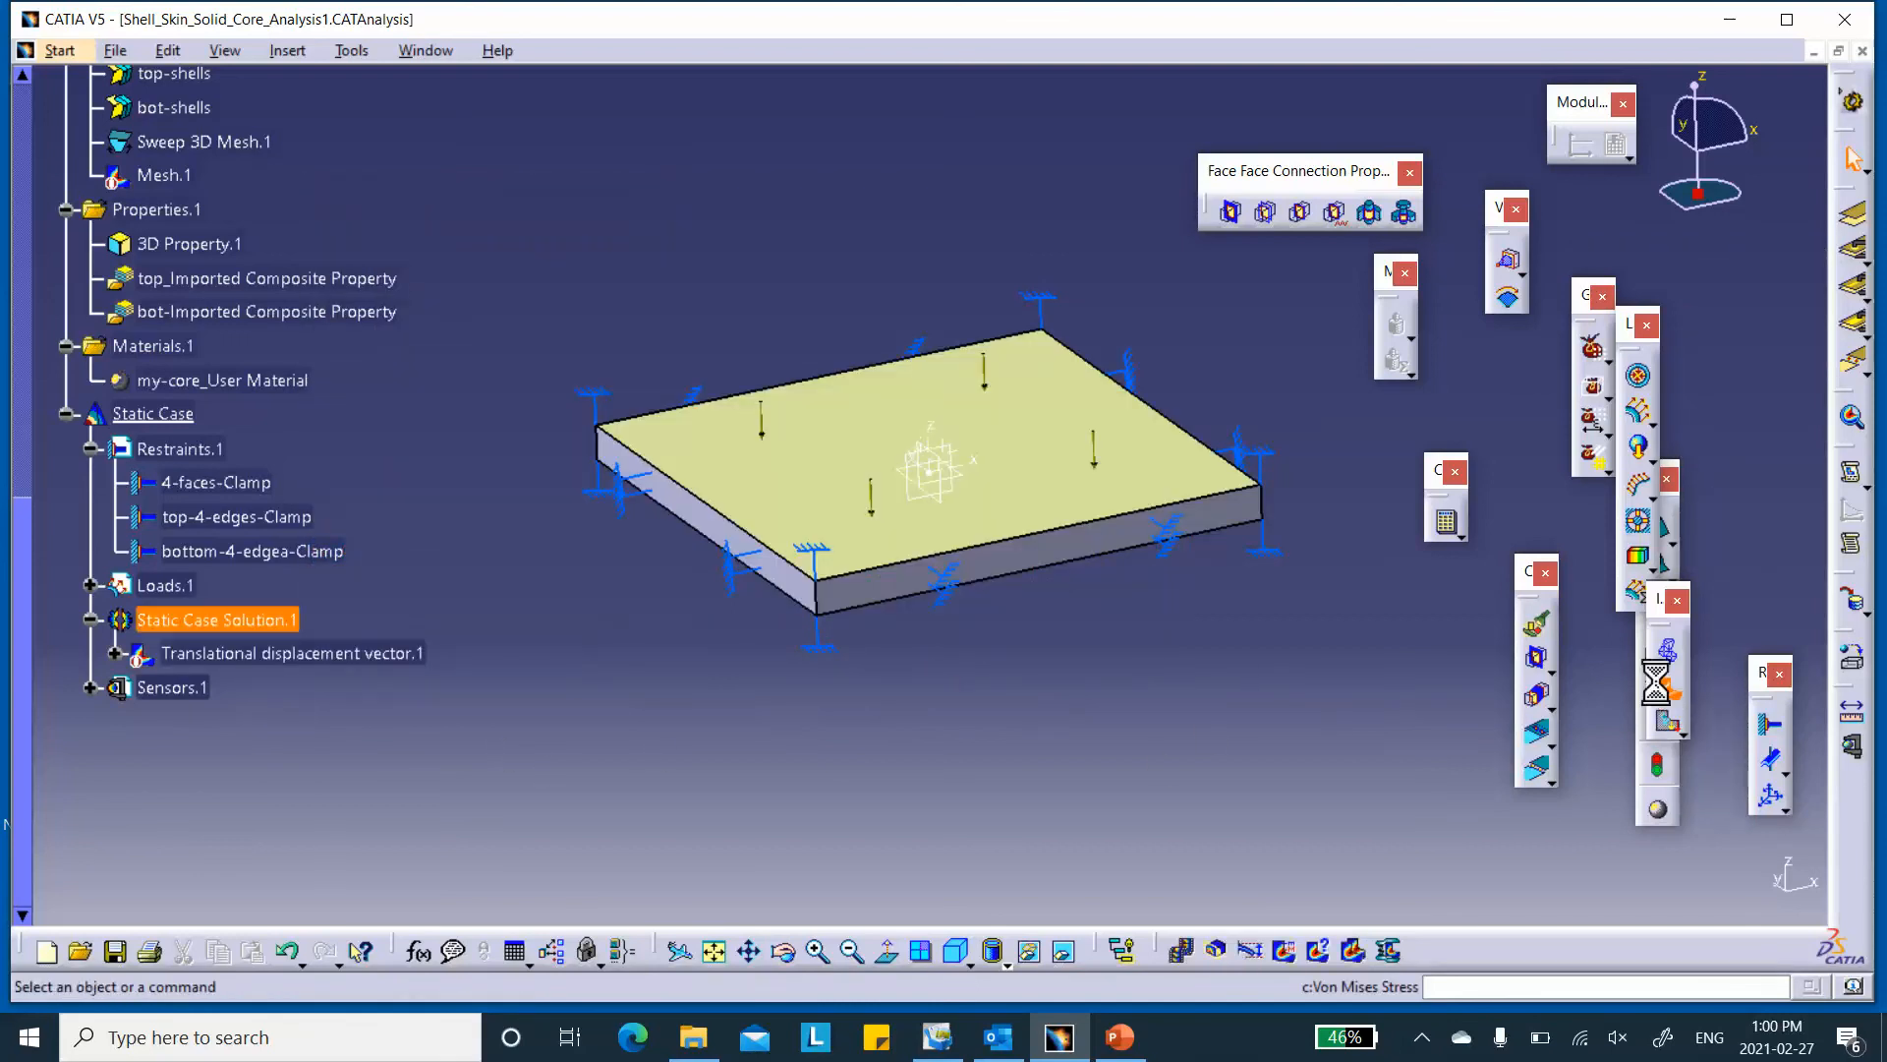
left_click(1006, 965)
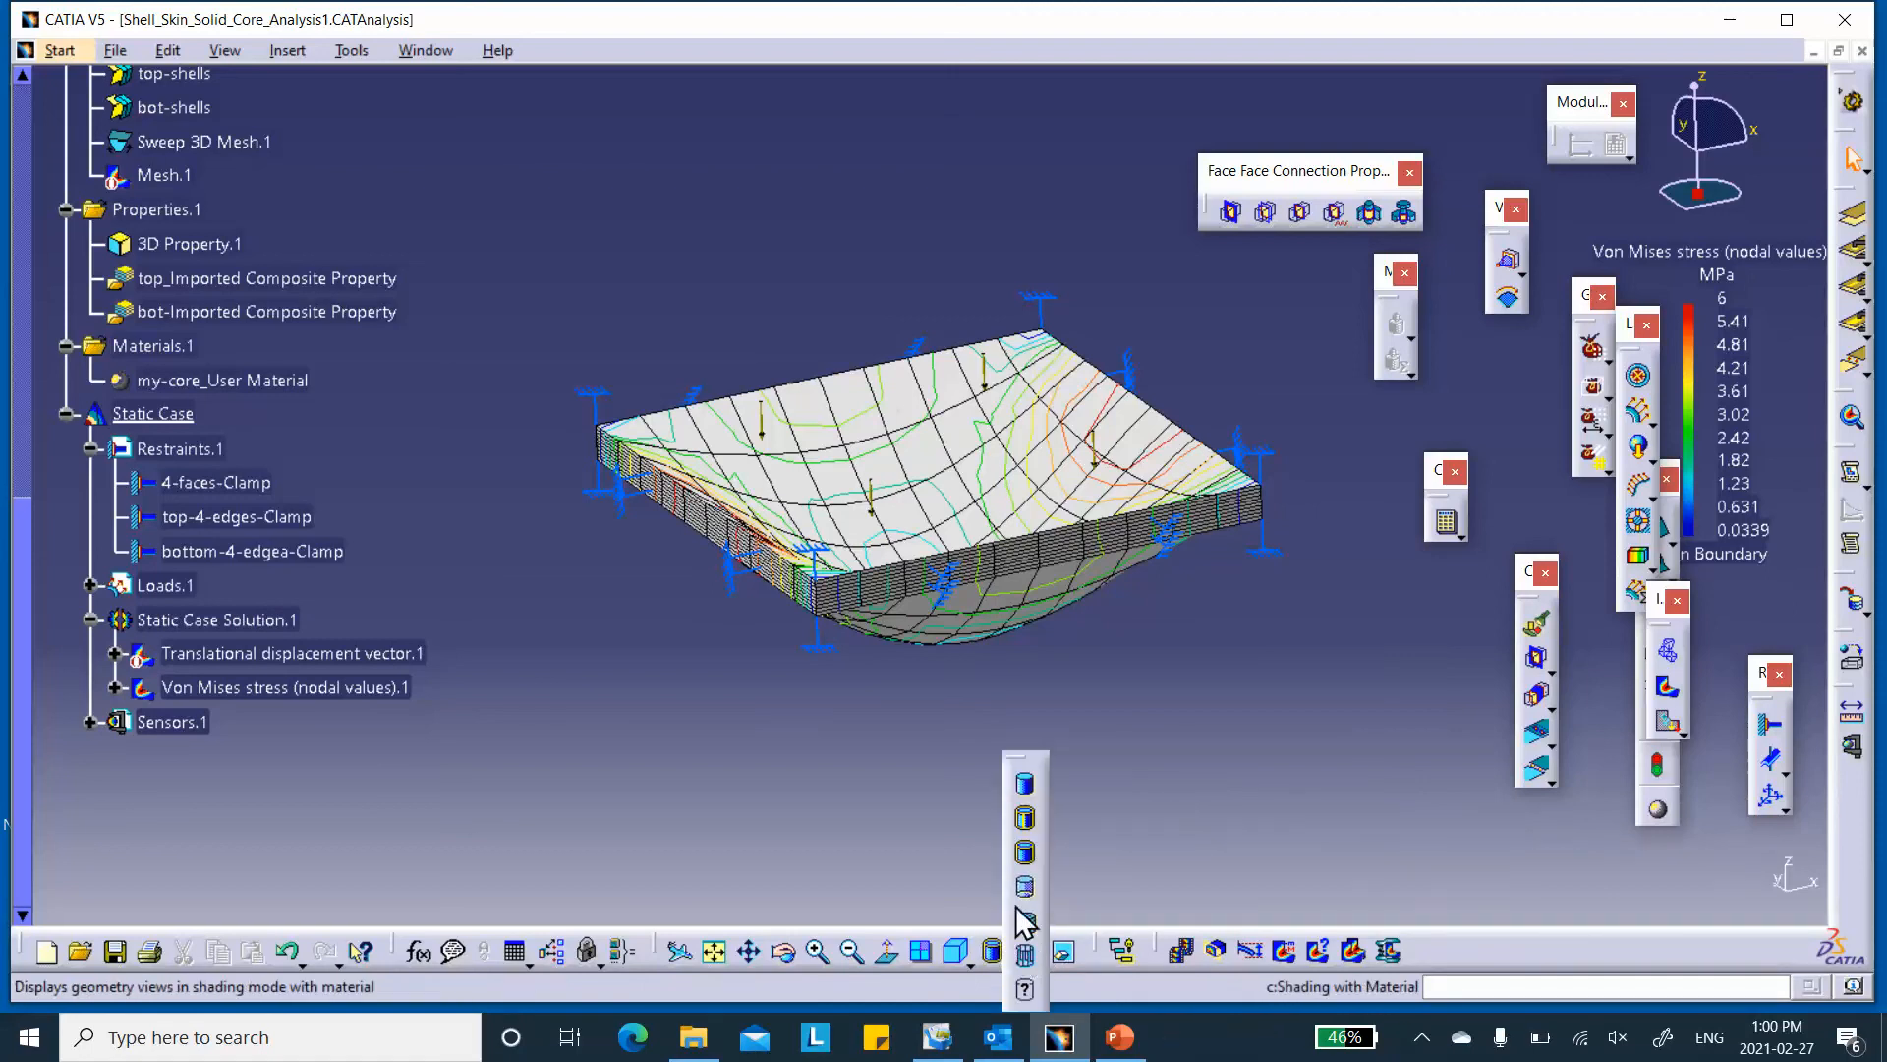
left_click(1025, 920)
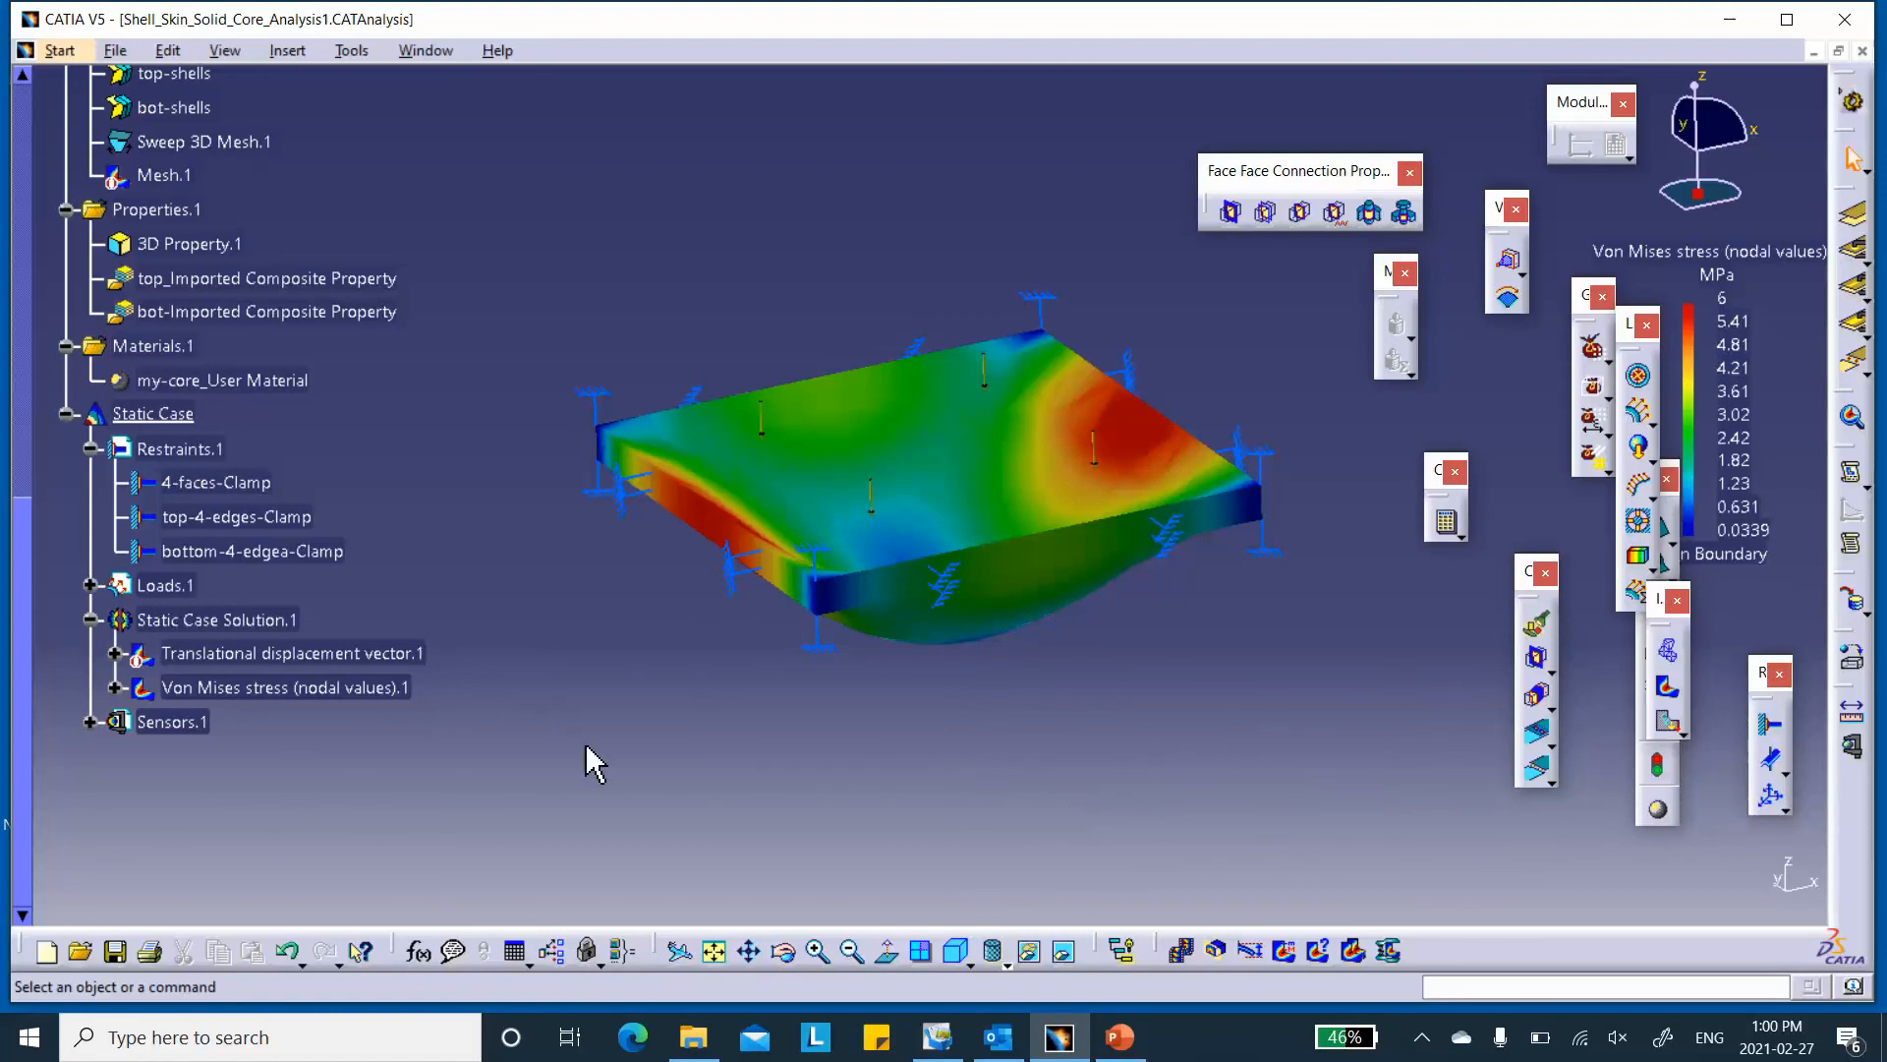
- Open the Von Mises stress image for editing, preview only the Sweep 3D Mesh.1 group, and reset the selection to all the model
double_click(246, 688)
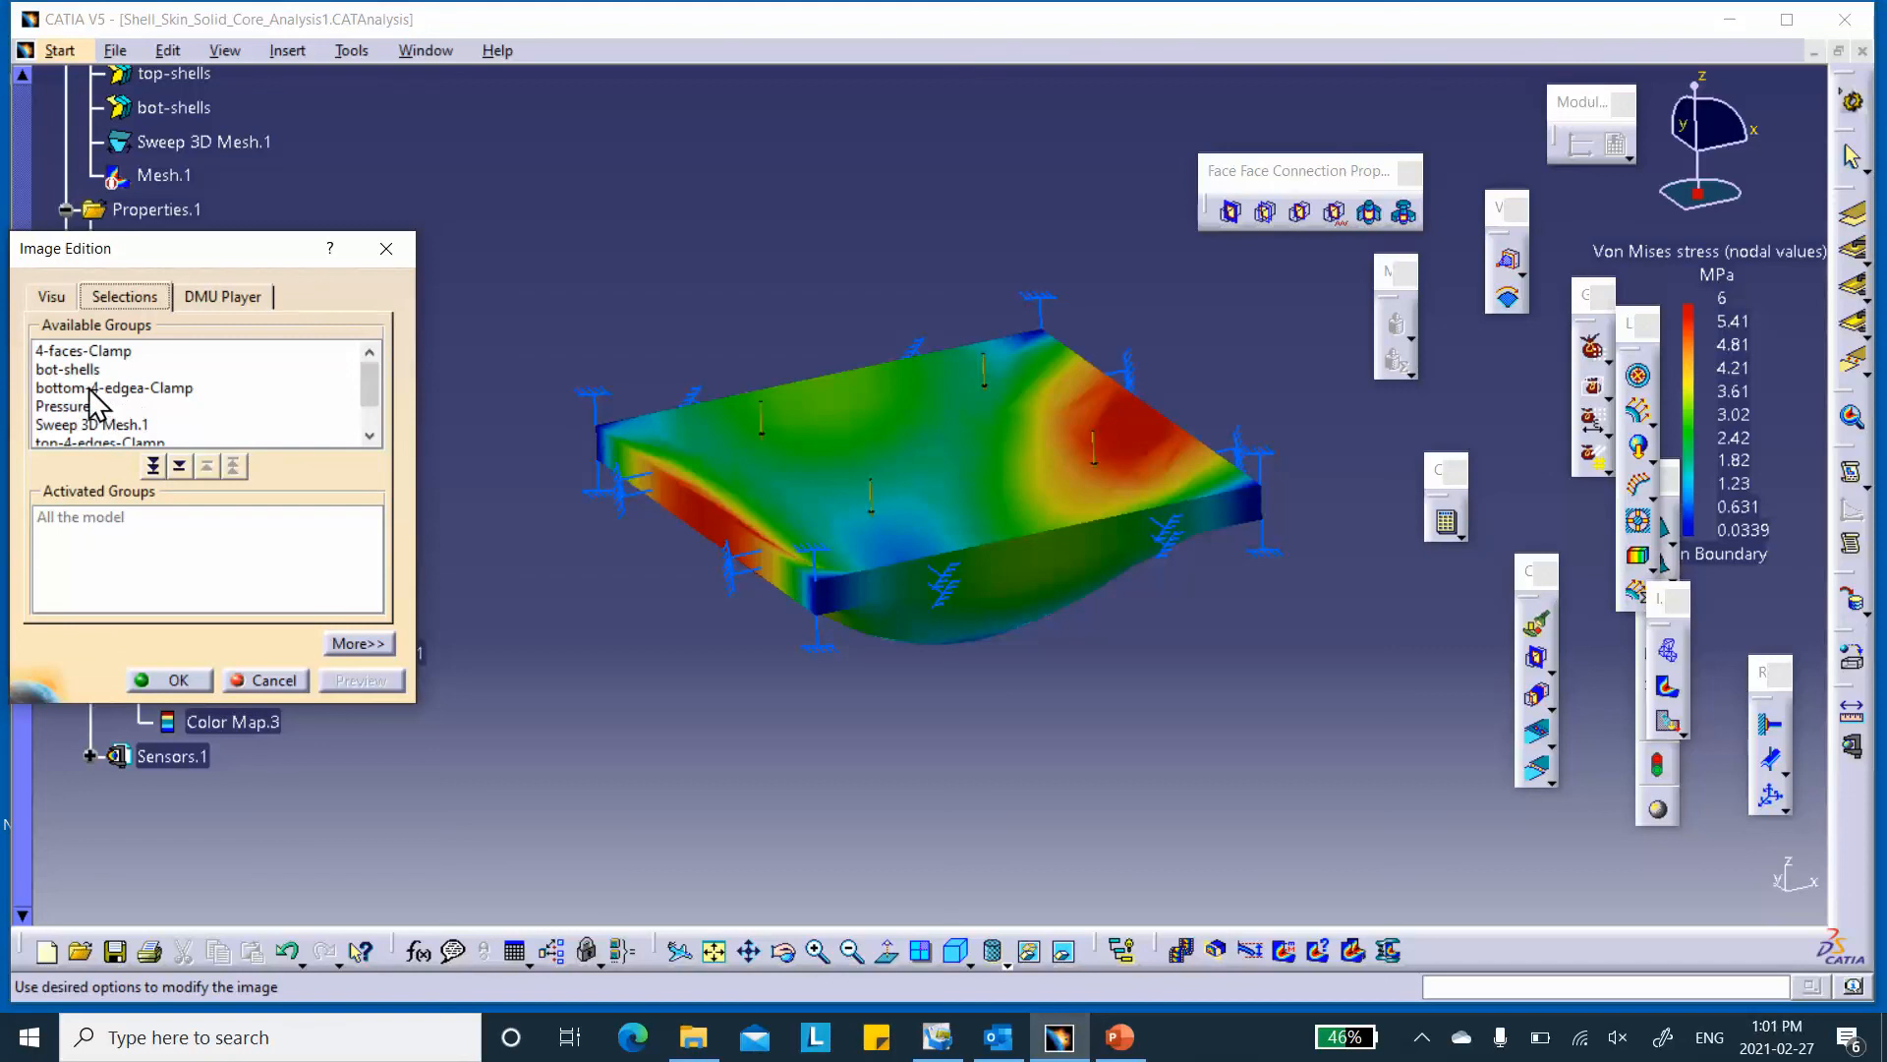
left_click(88, 424)
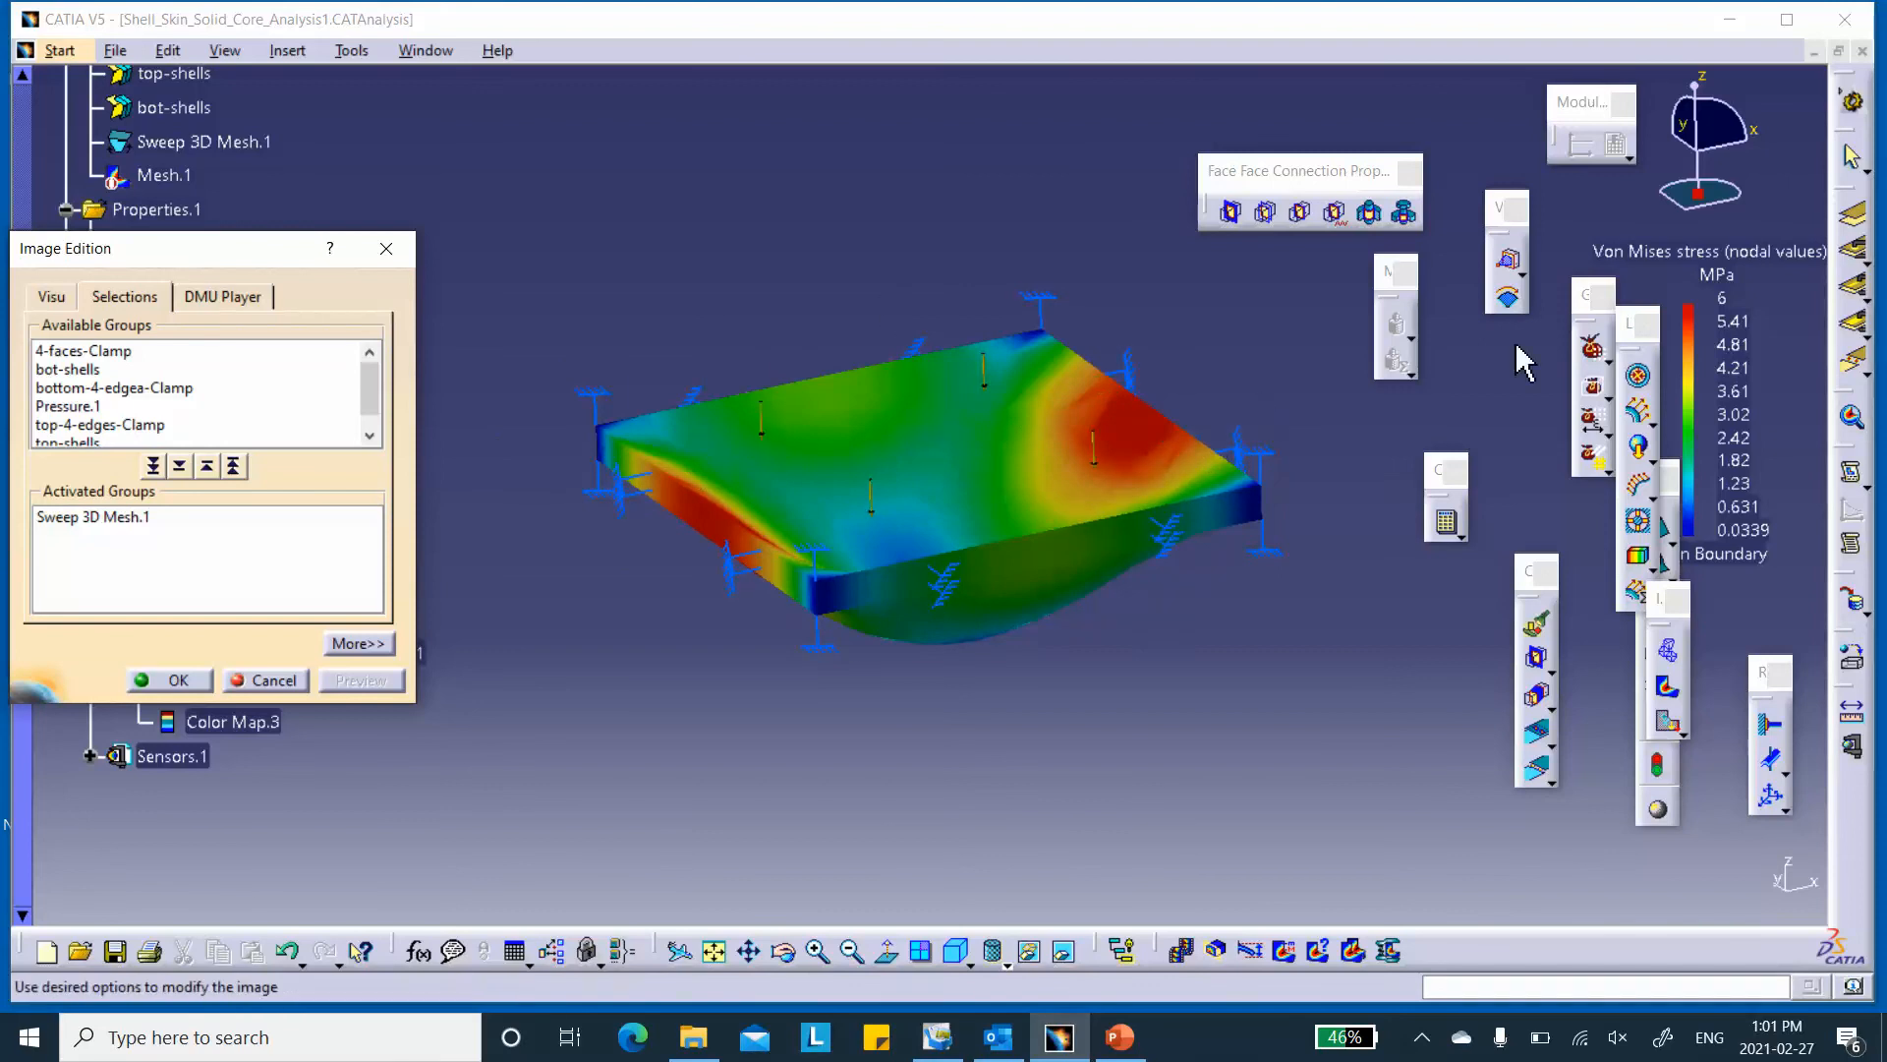
left_click(233, 466)
scroll(125, 397, "down", 1)
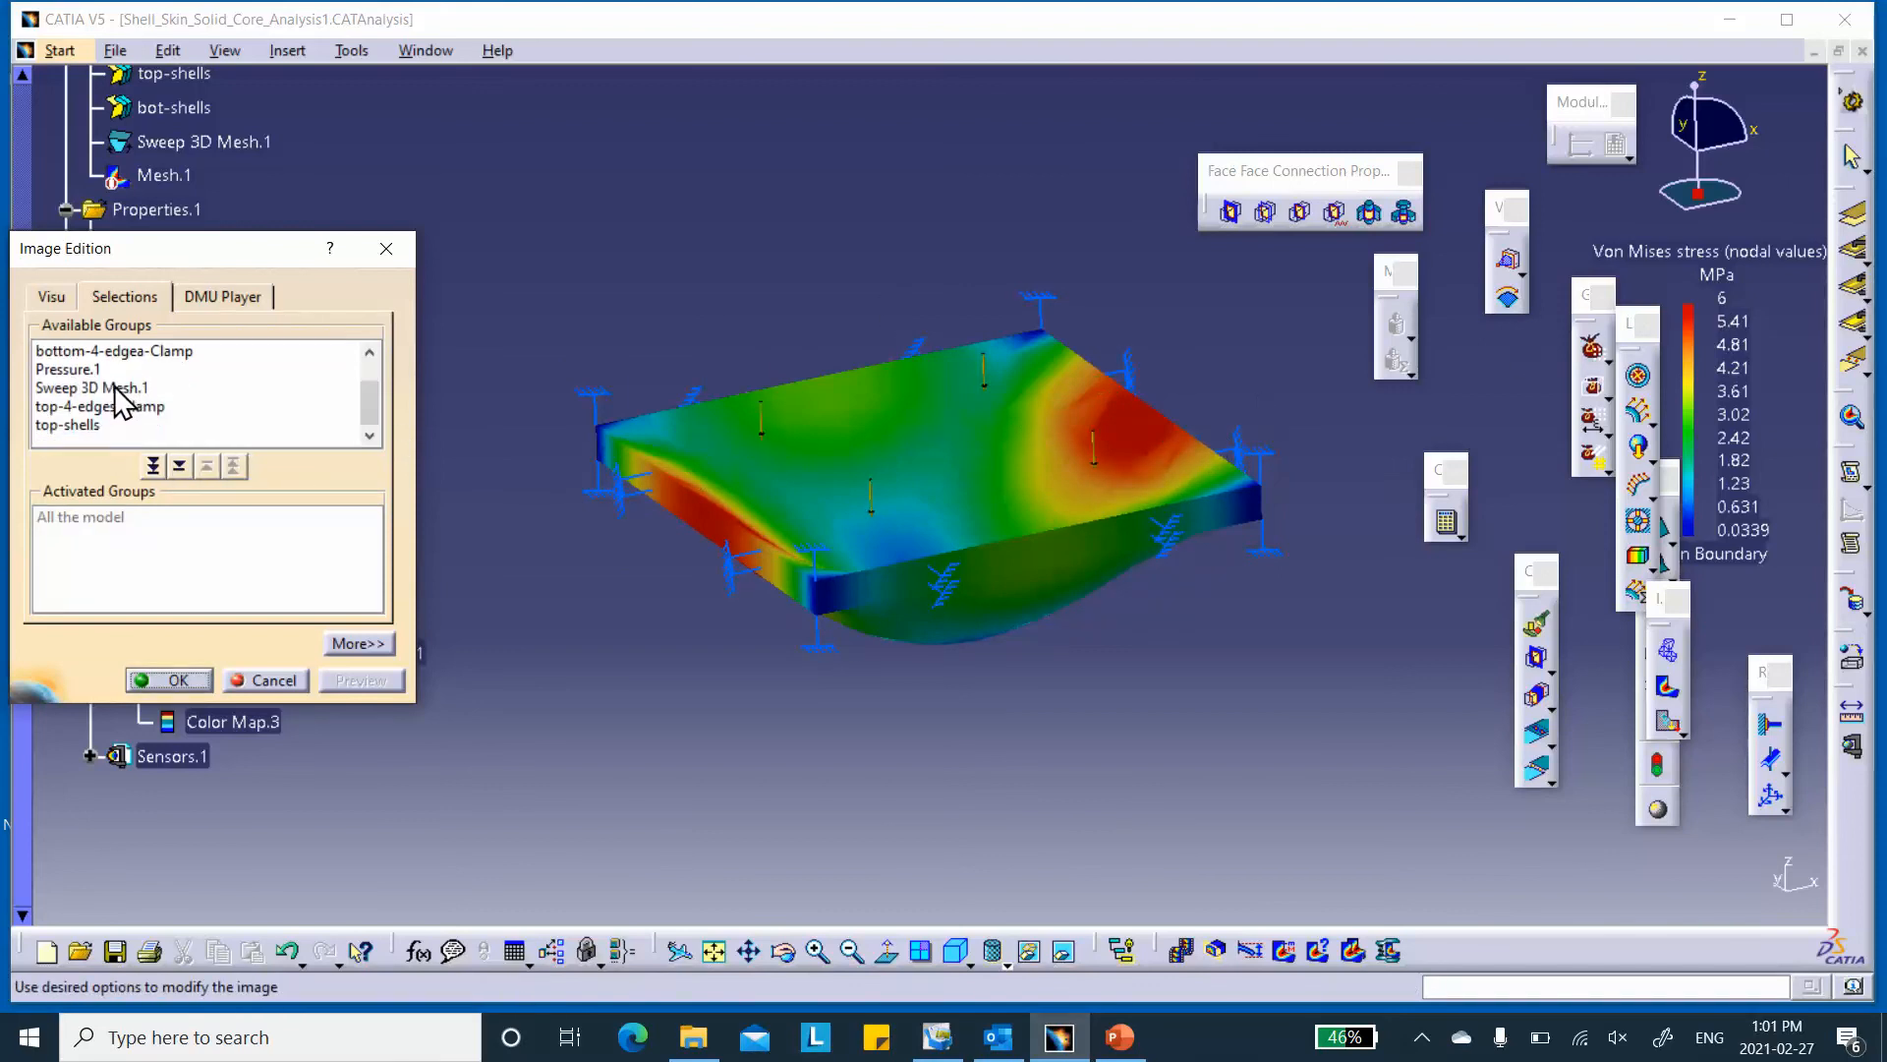
- Preview the Von Mises image on the top-shells group, adding and removing the bot-shells group
left_click(74, 427)
double_click(74, 429)
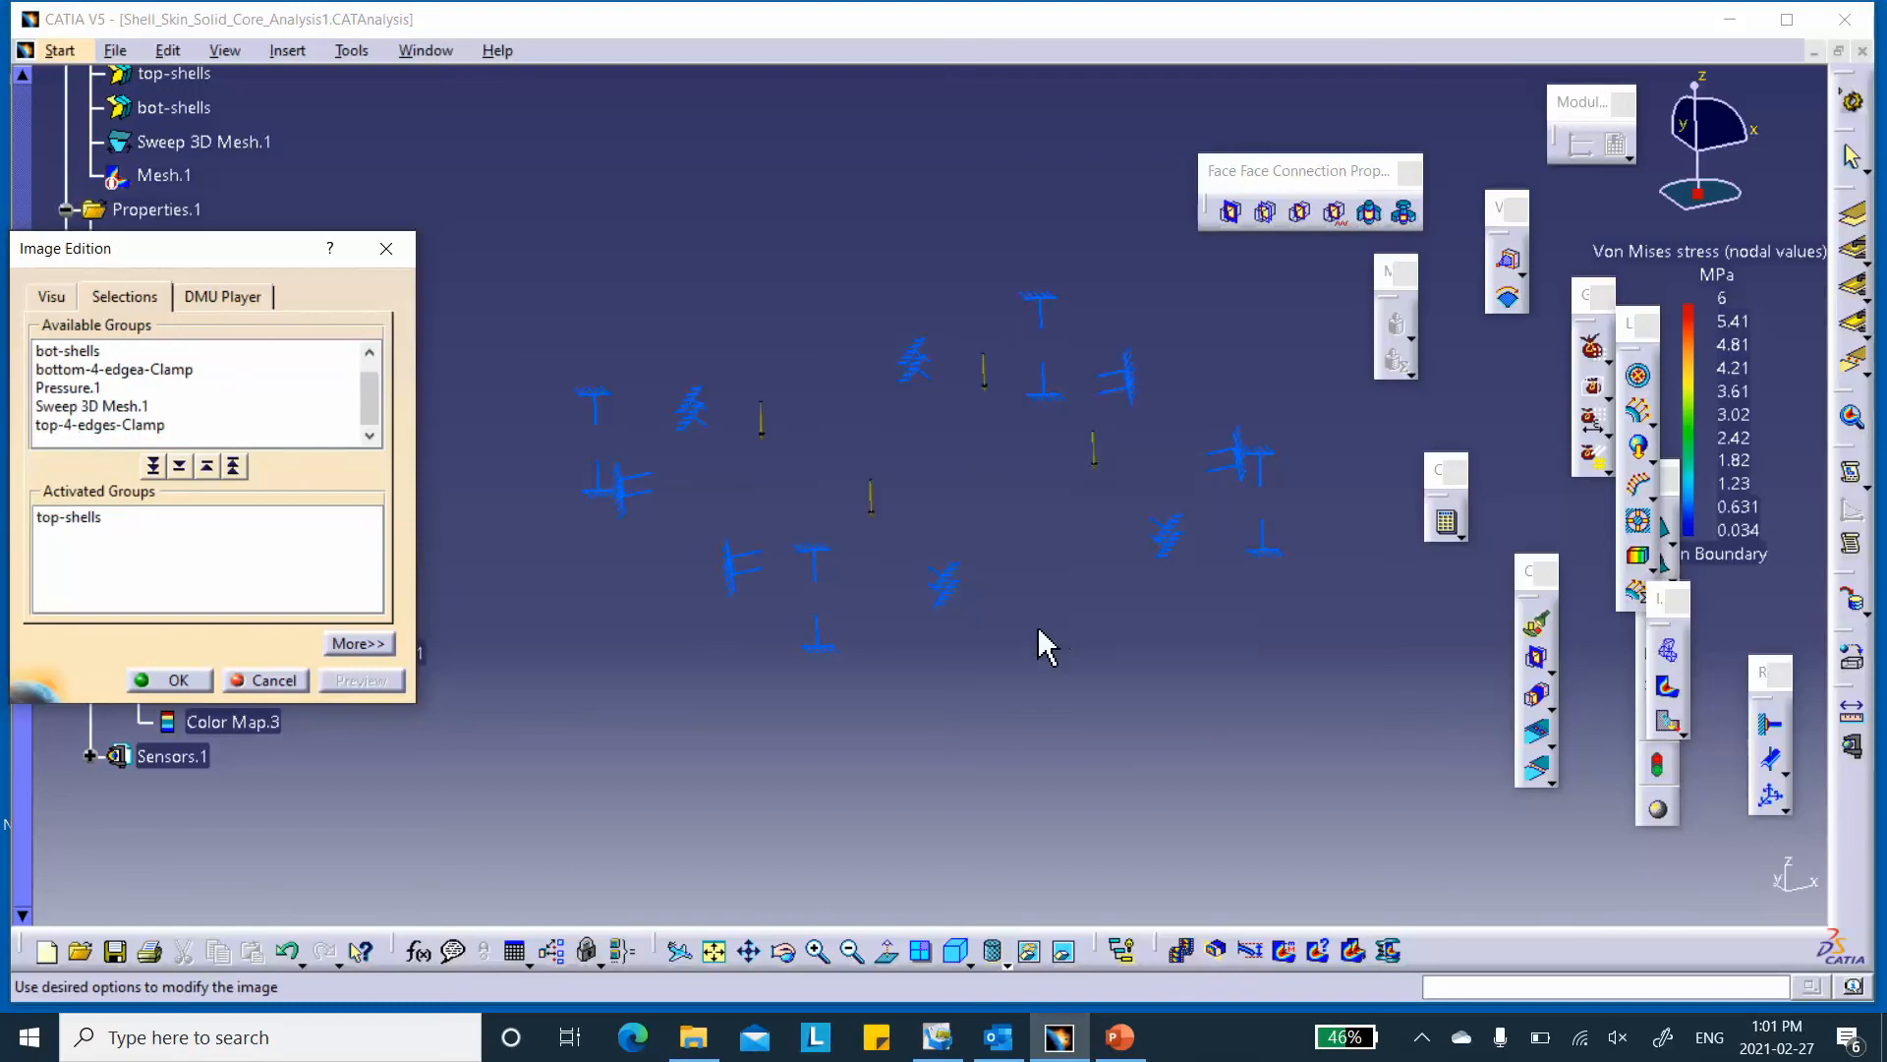
scroll(364, 403, "up", 1)
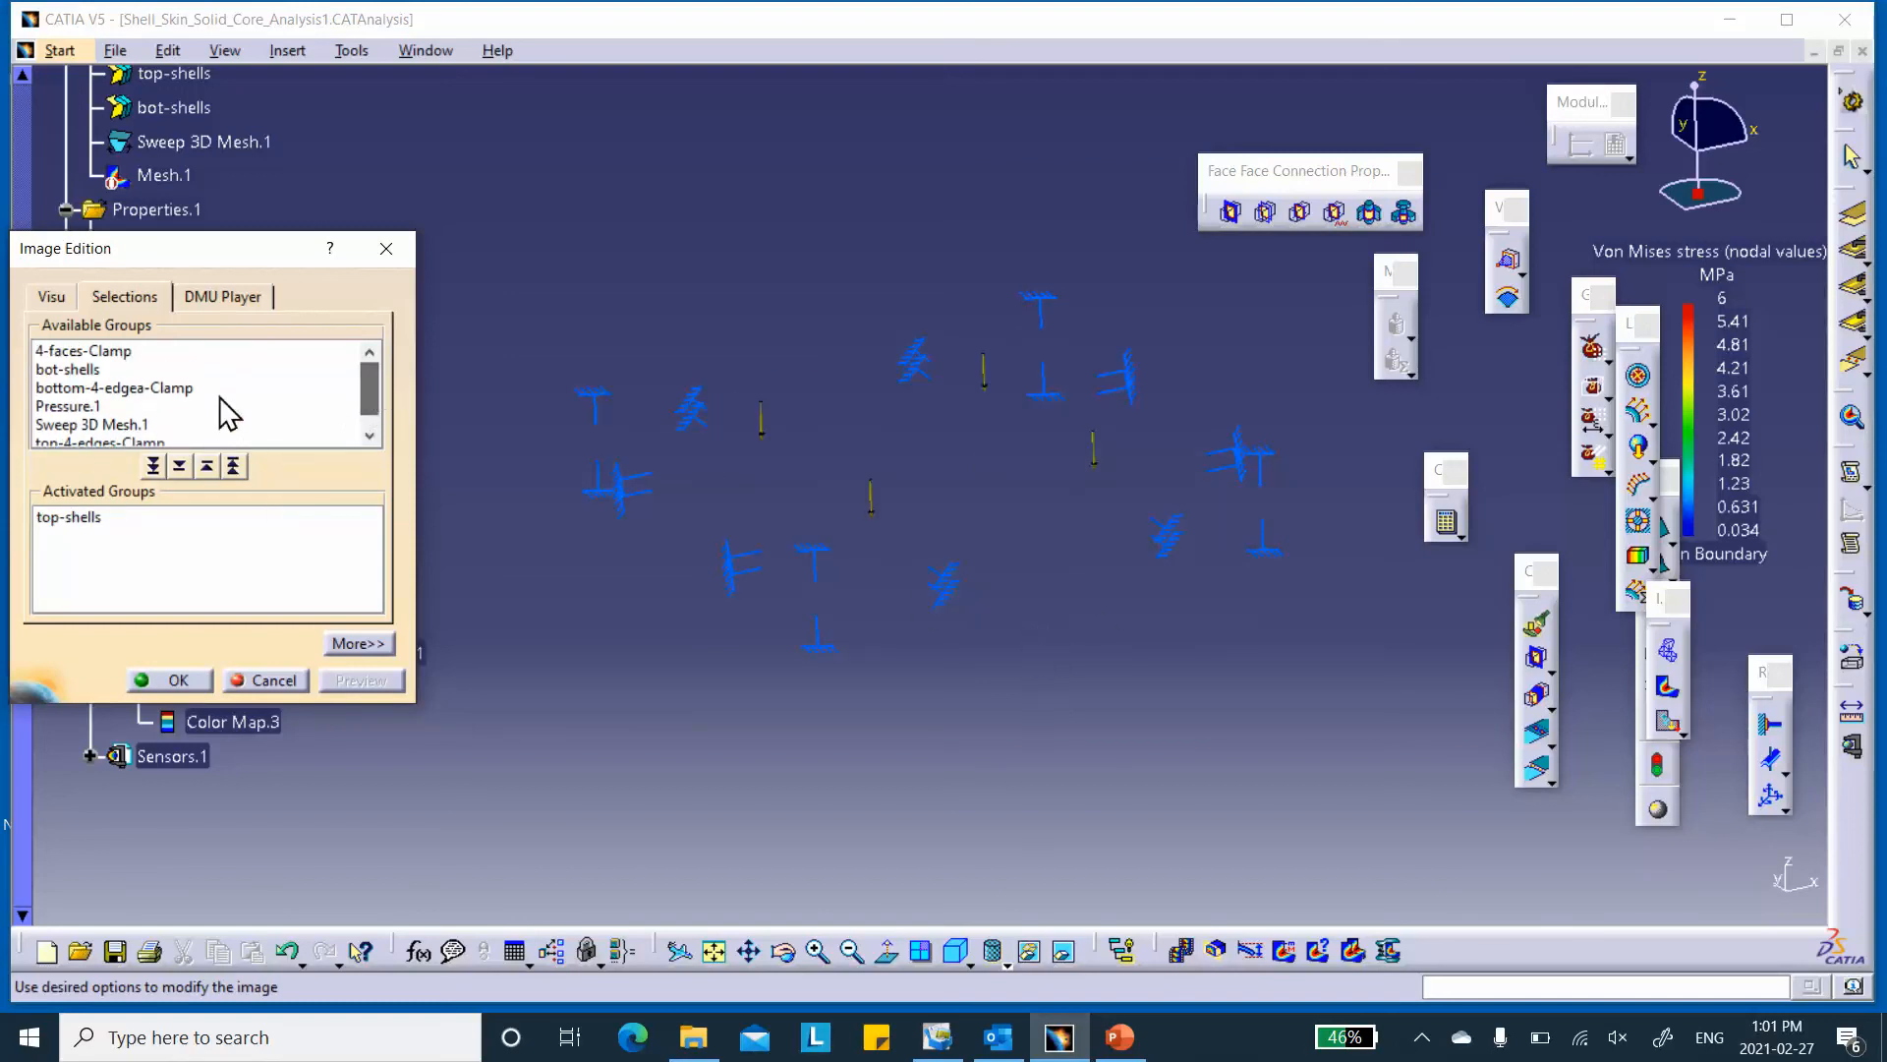
double_click(69, 370)
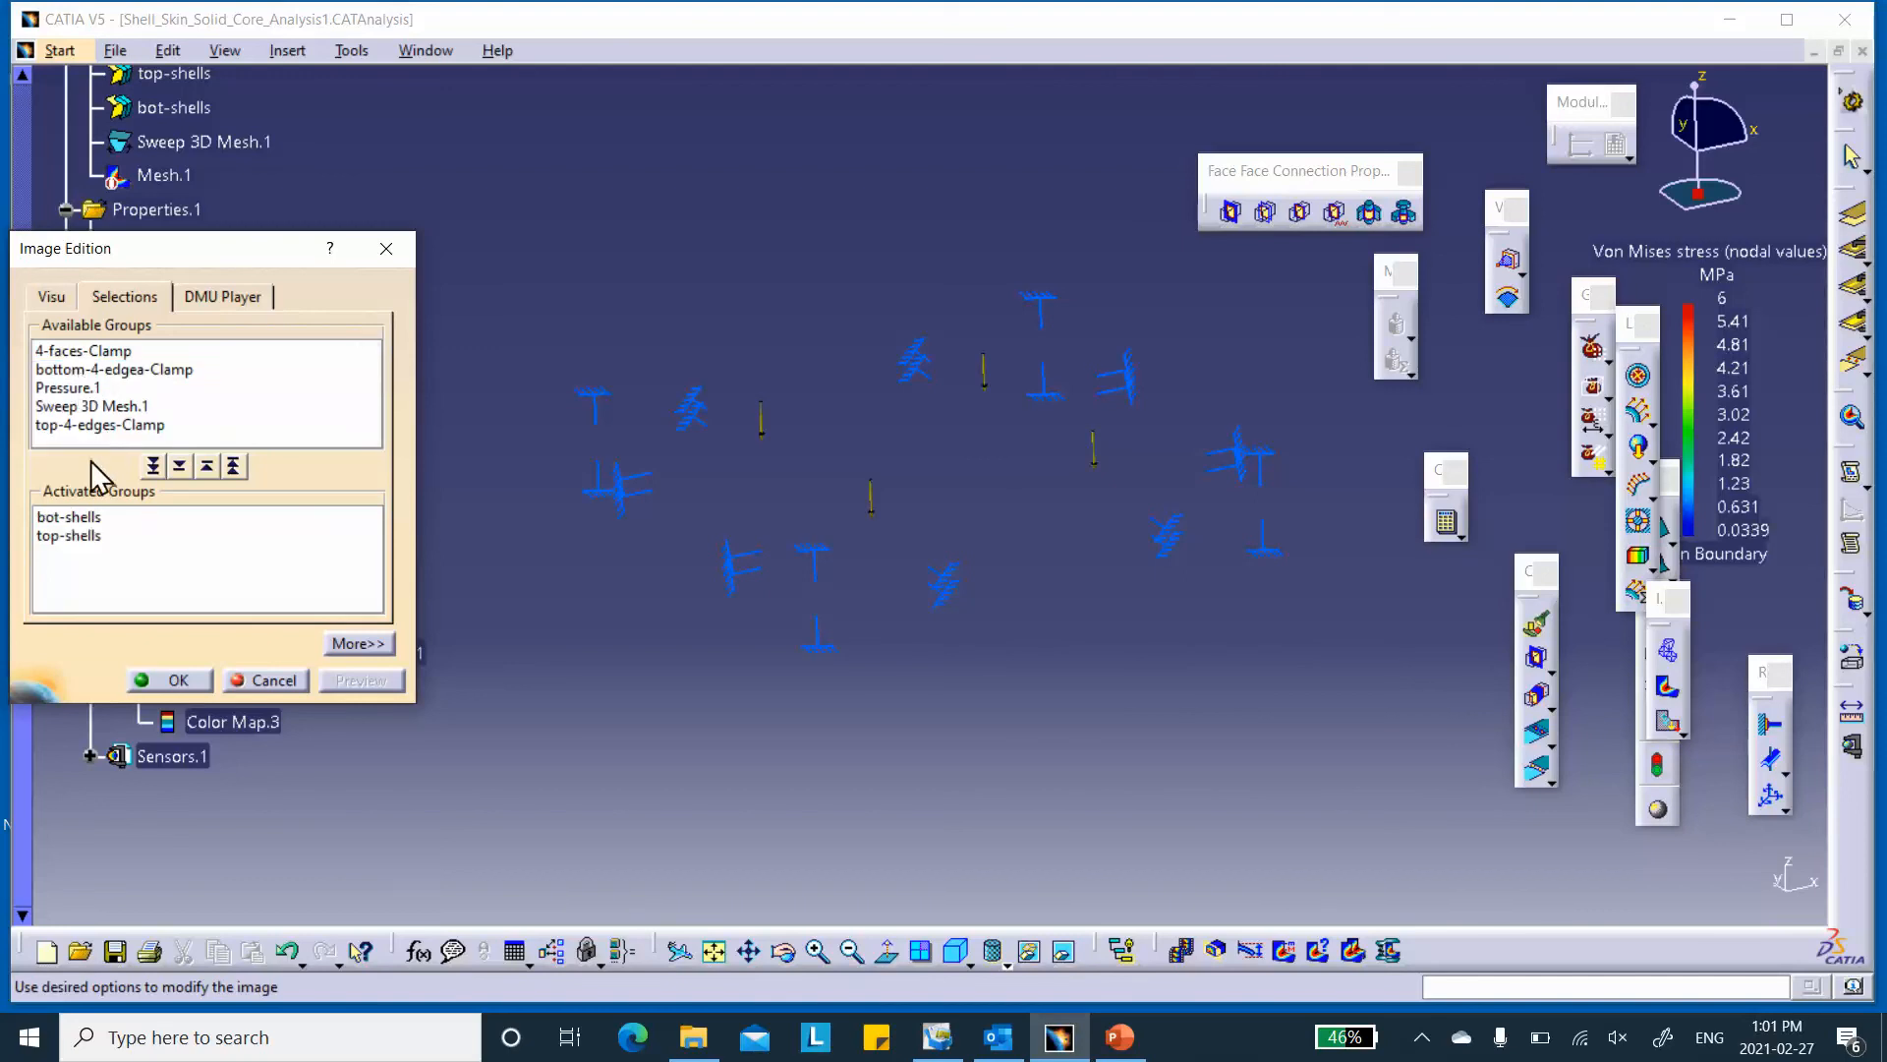
left_click(78, 516)
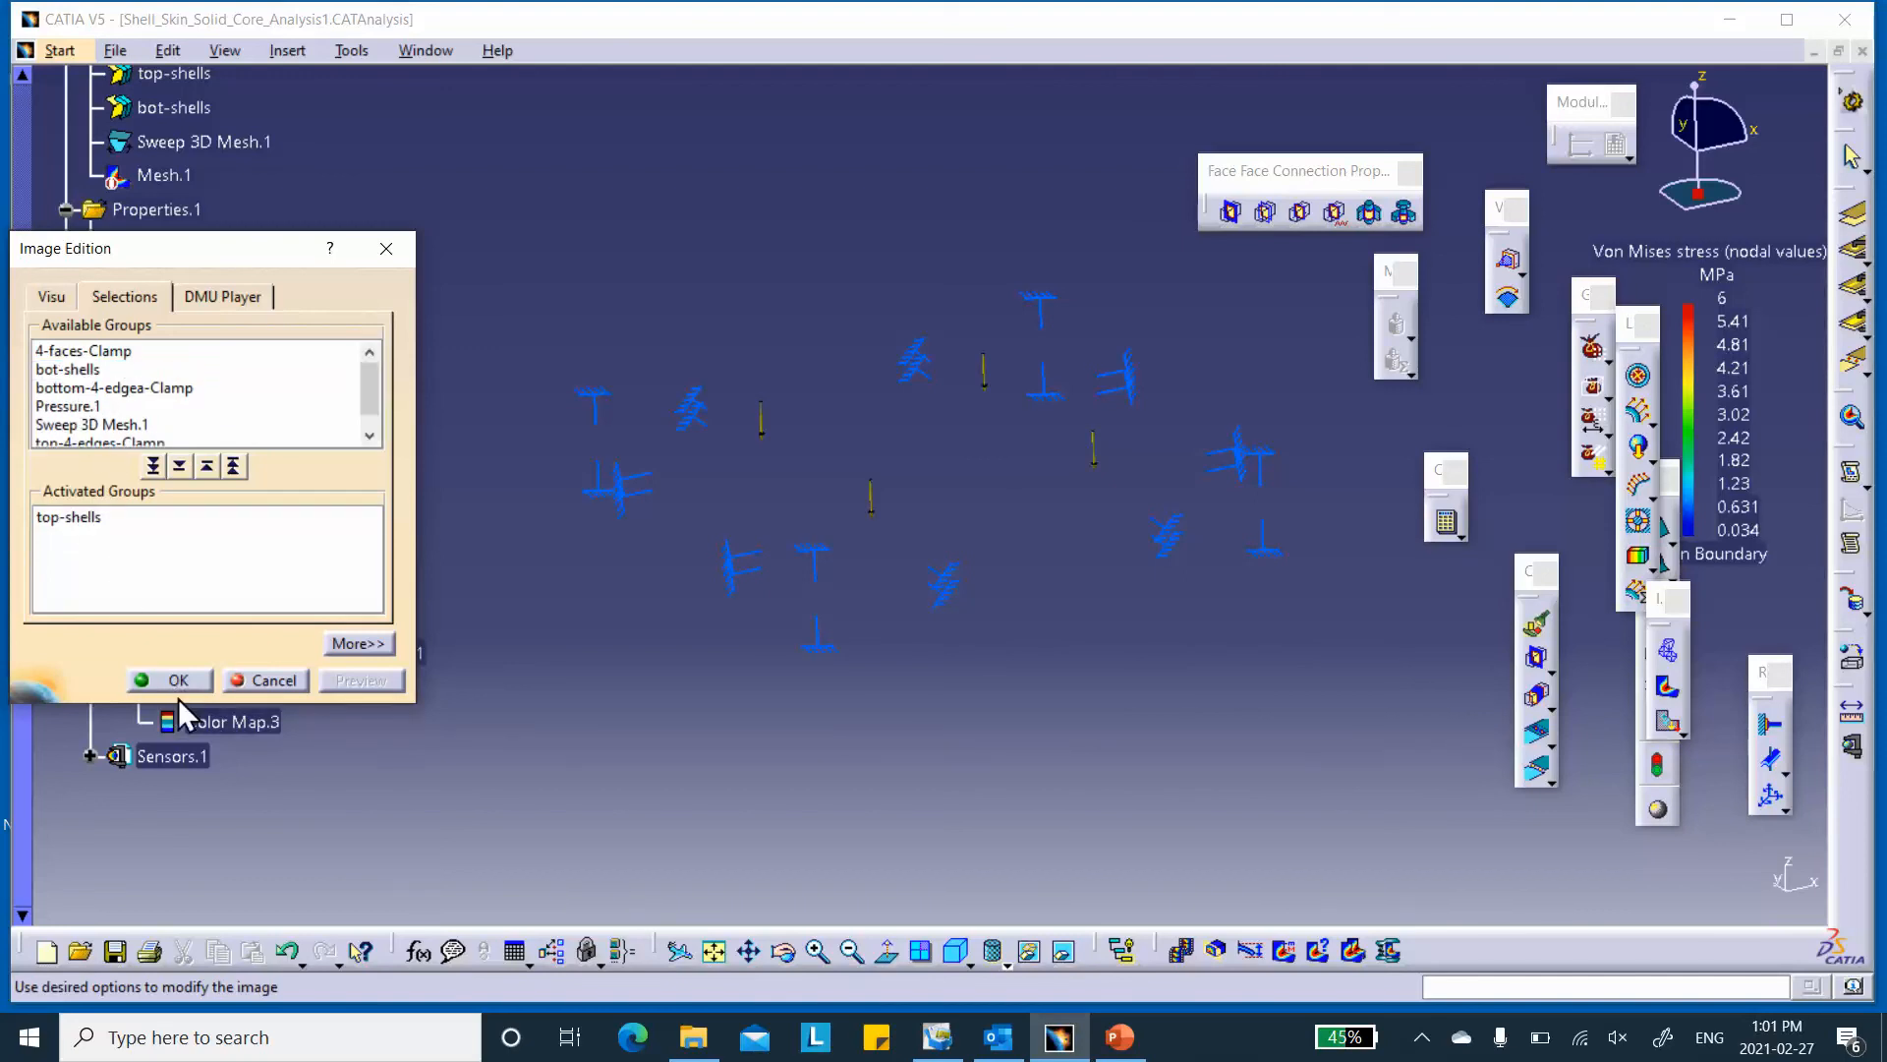
- Restrict the Von Mises stress image to the Sweep 3D Mesh.1 group, removing top-shells from the activated groups
scroll(83, 370, "down", 1)
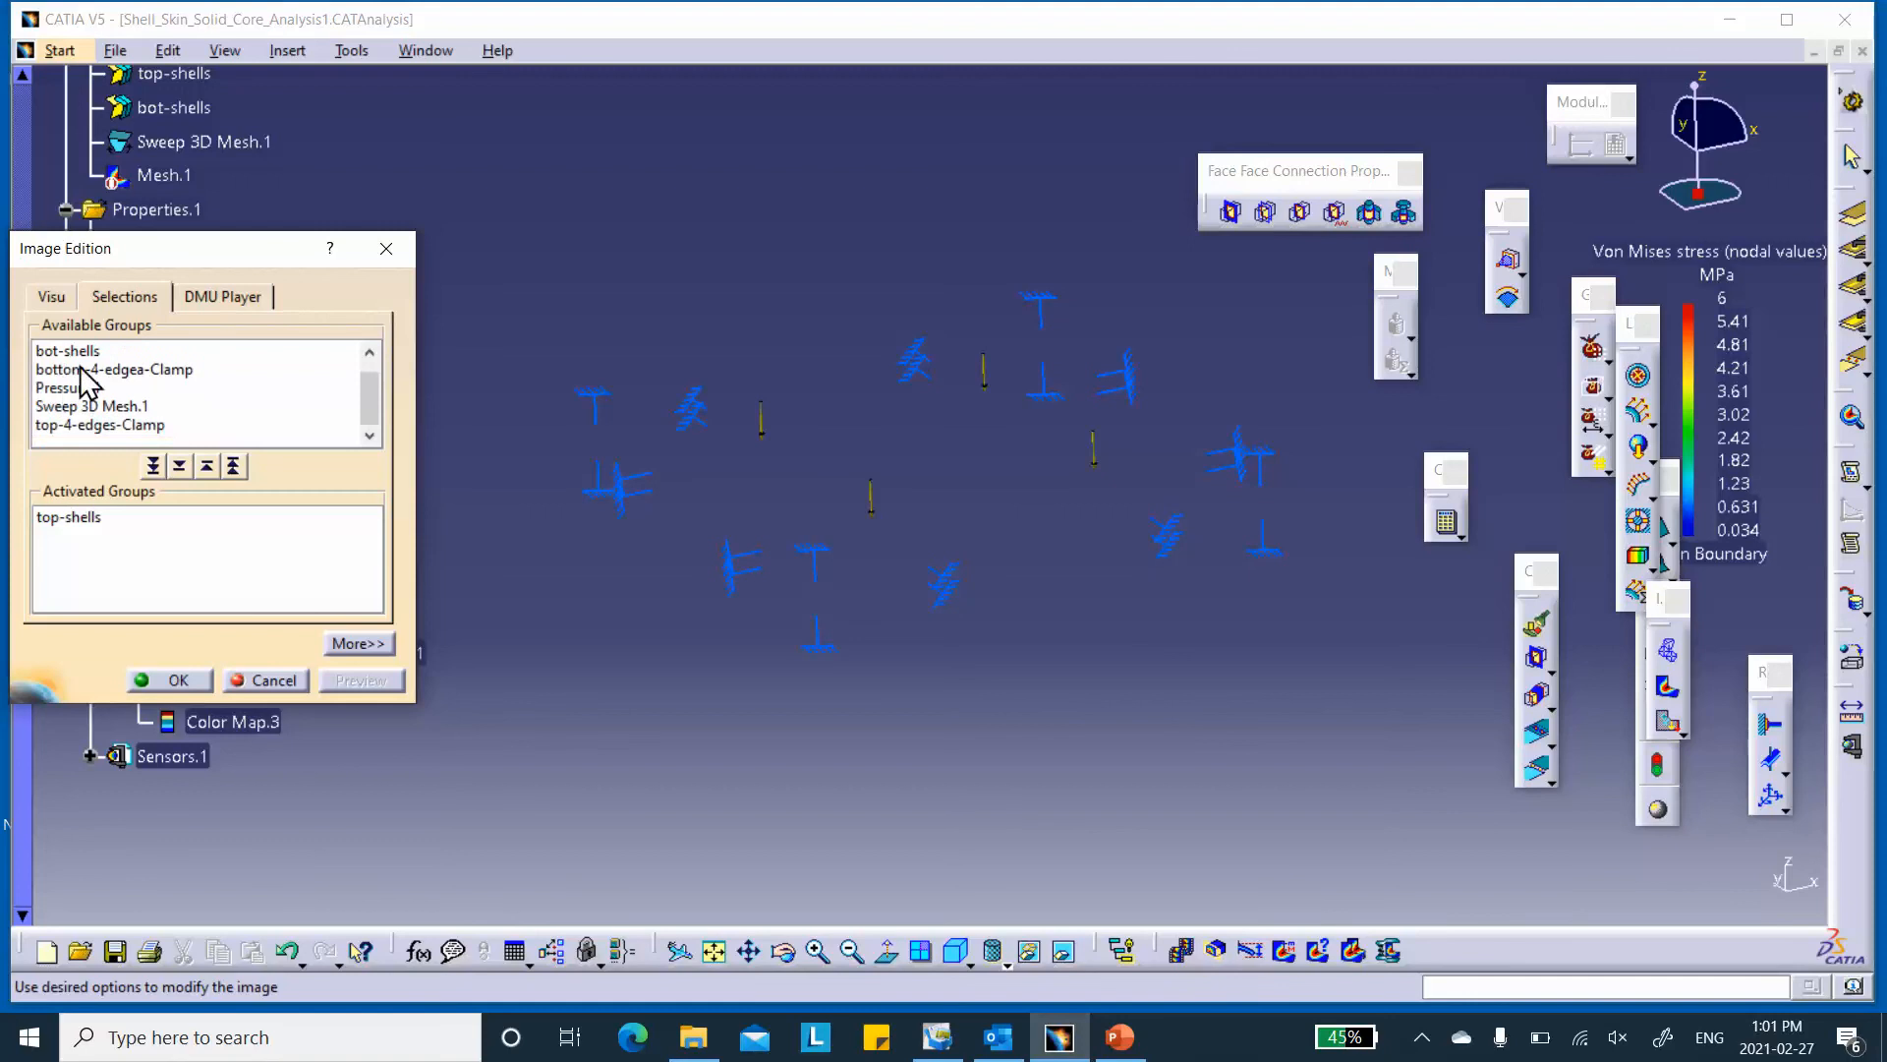
double_click(87, 406)
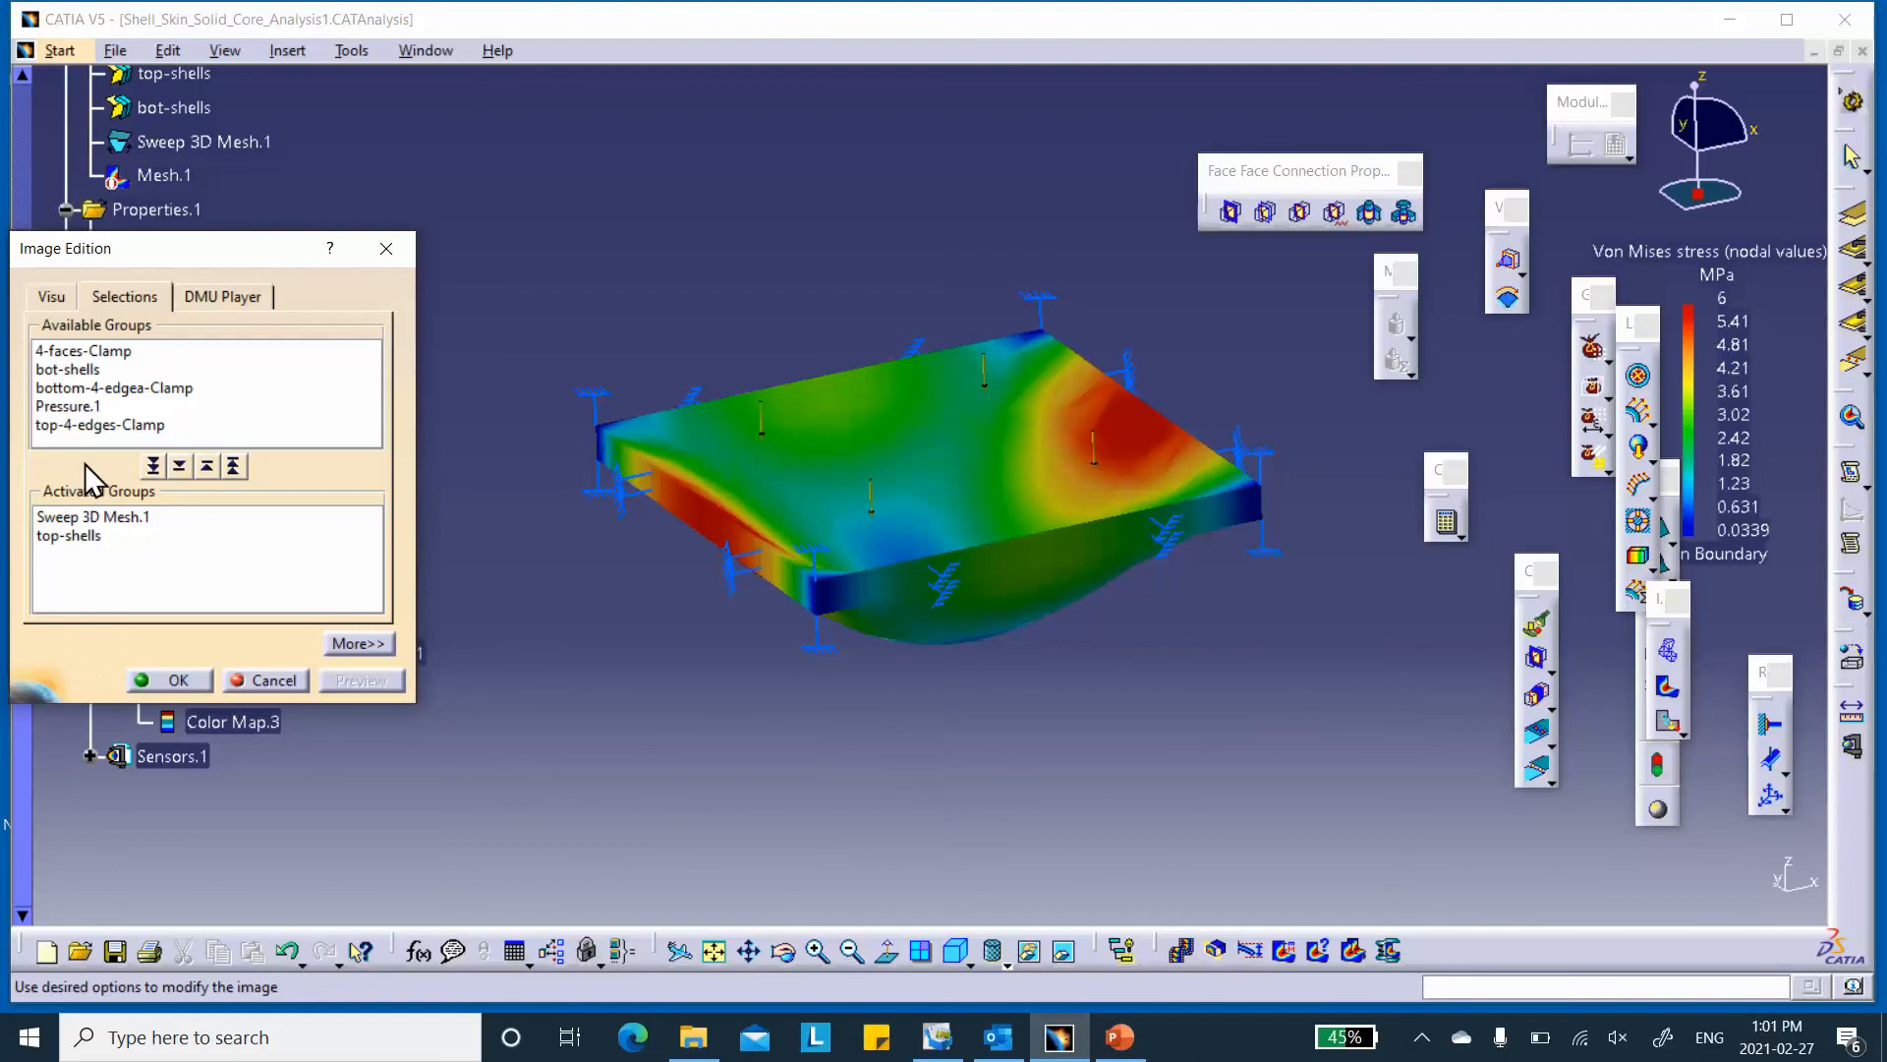
double_click(91, 541)
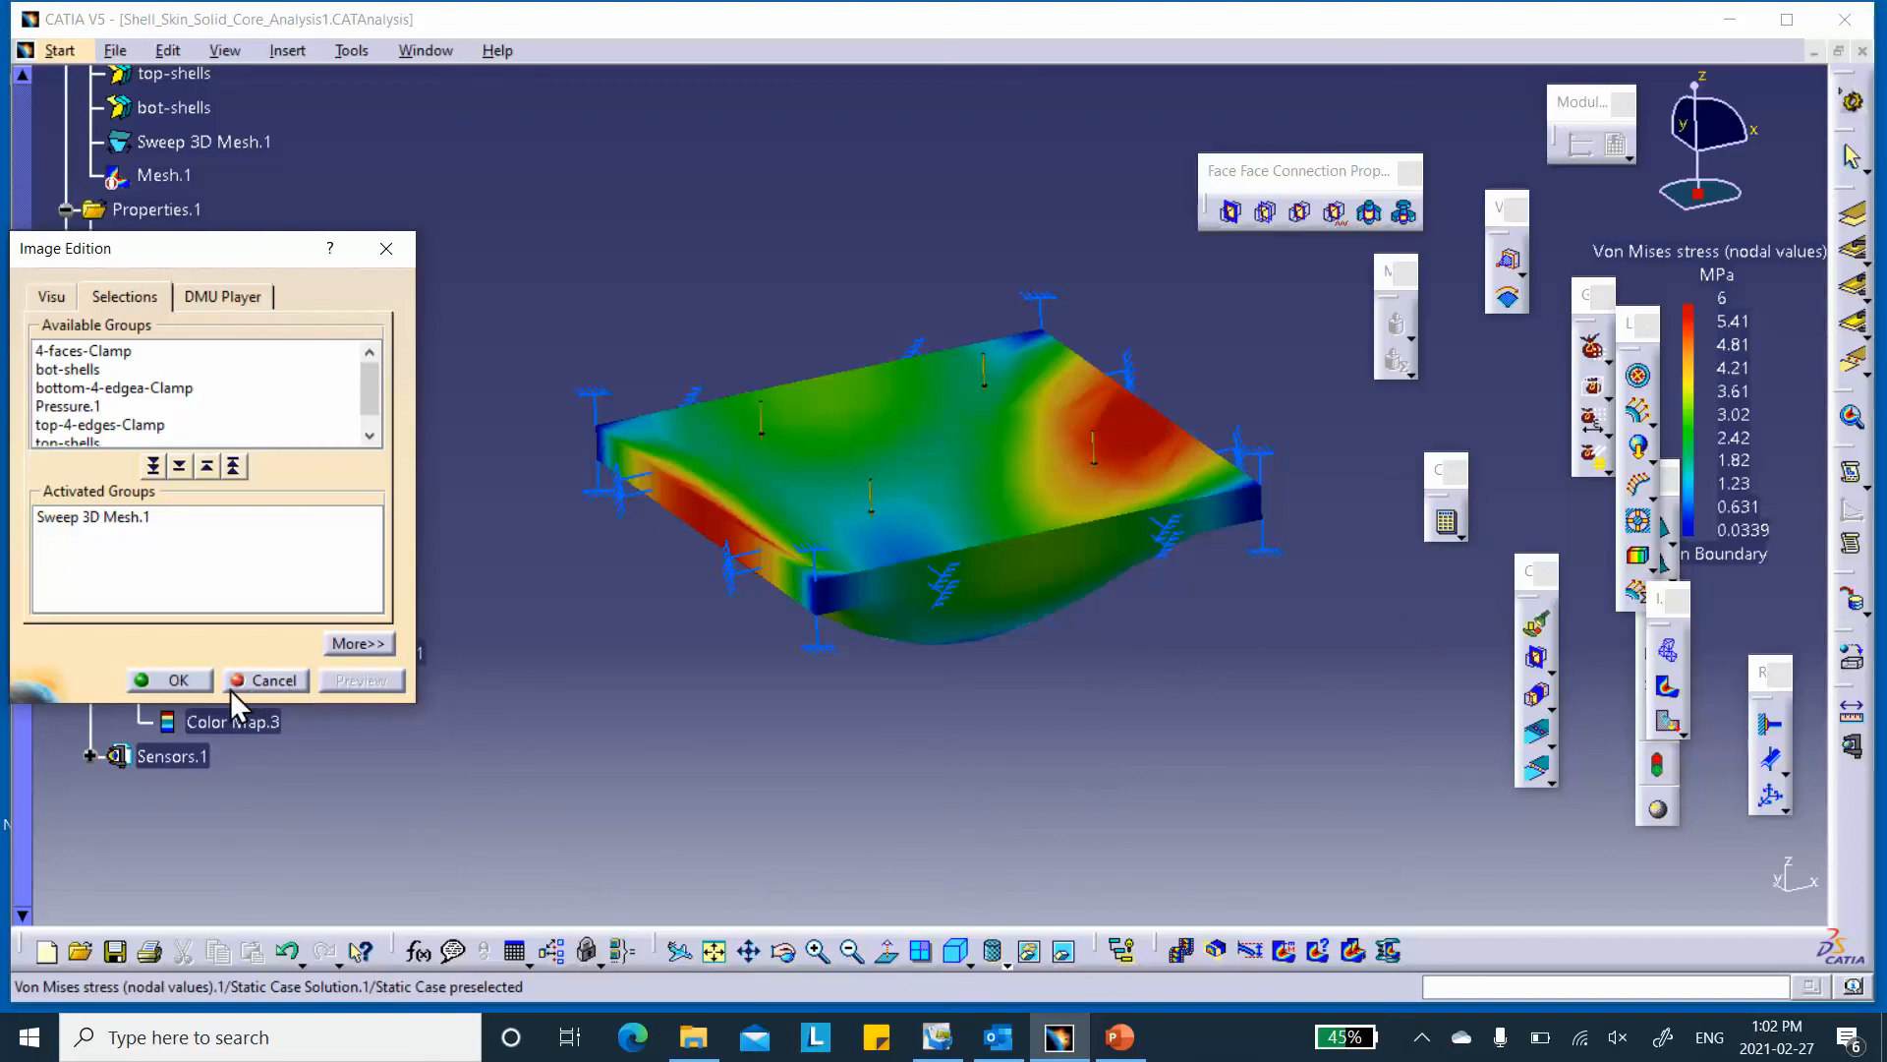
left_click(179, 681)
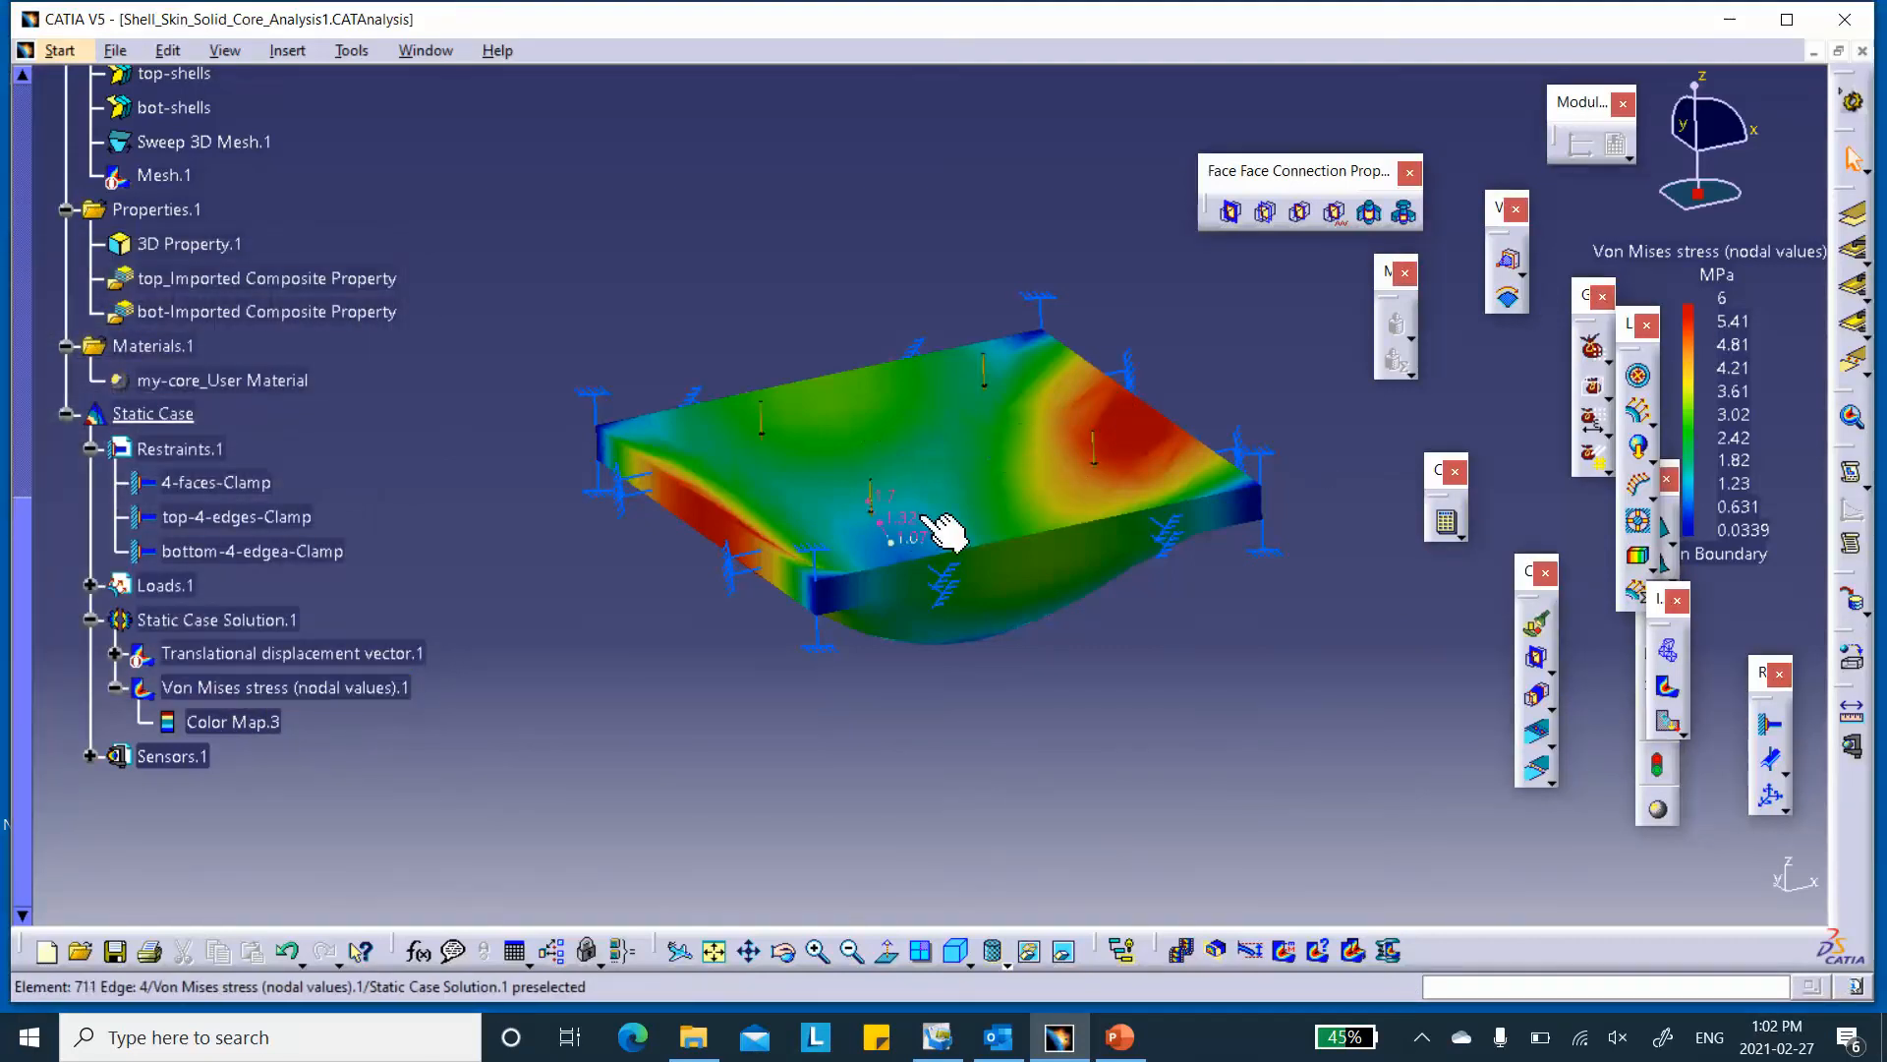
- Apply a customized view mode that shows all edges and points with Material shading
left_click(1005, 965)
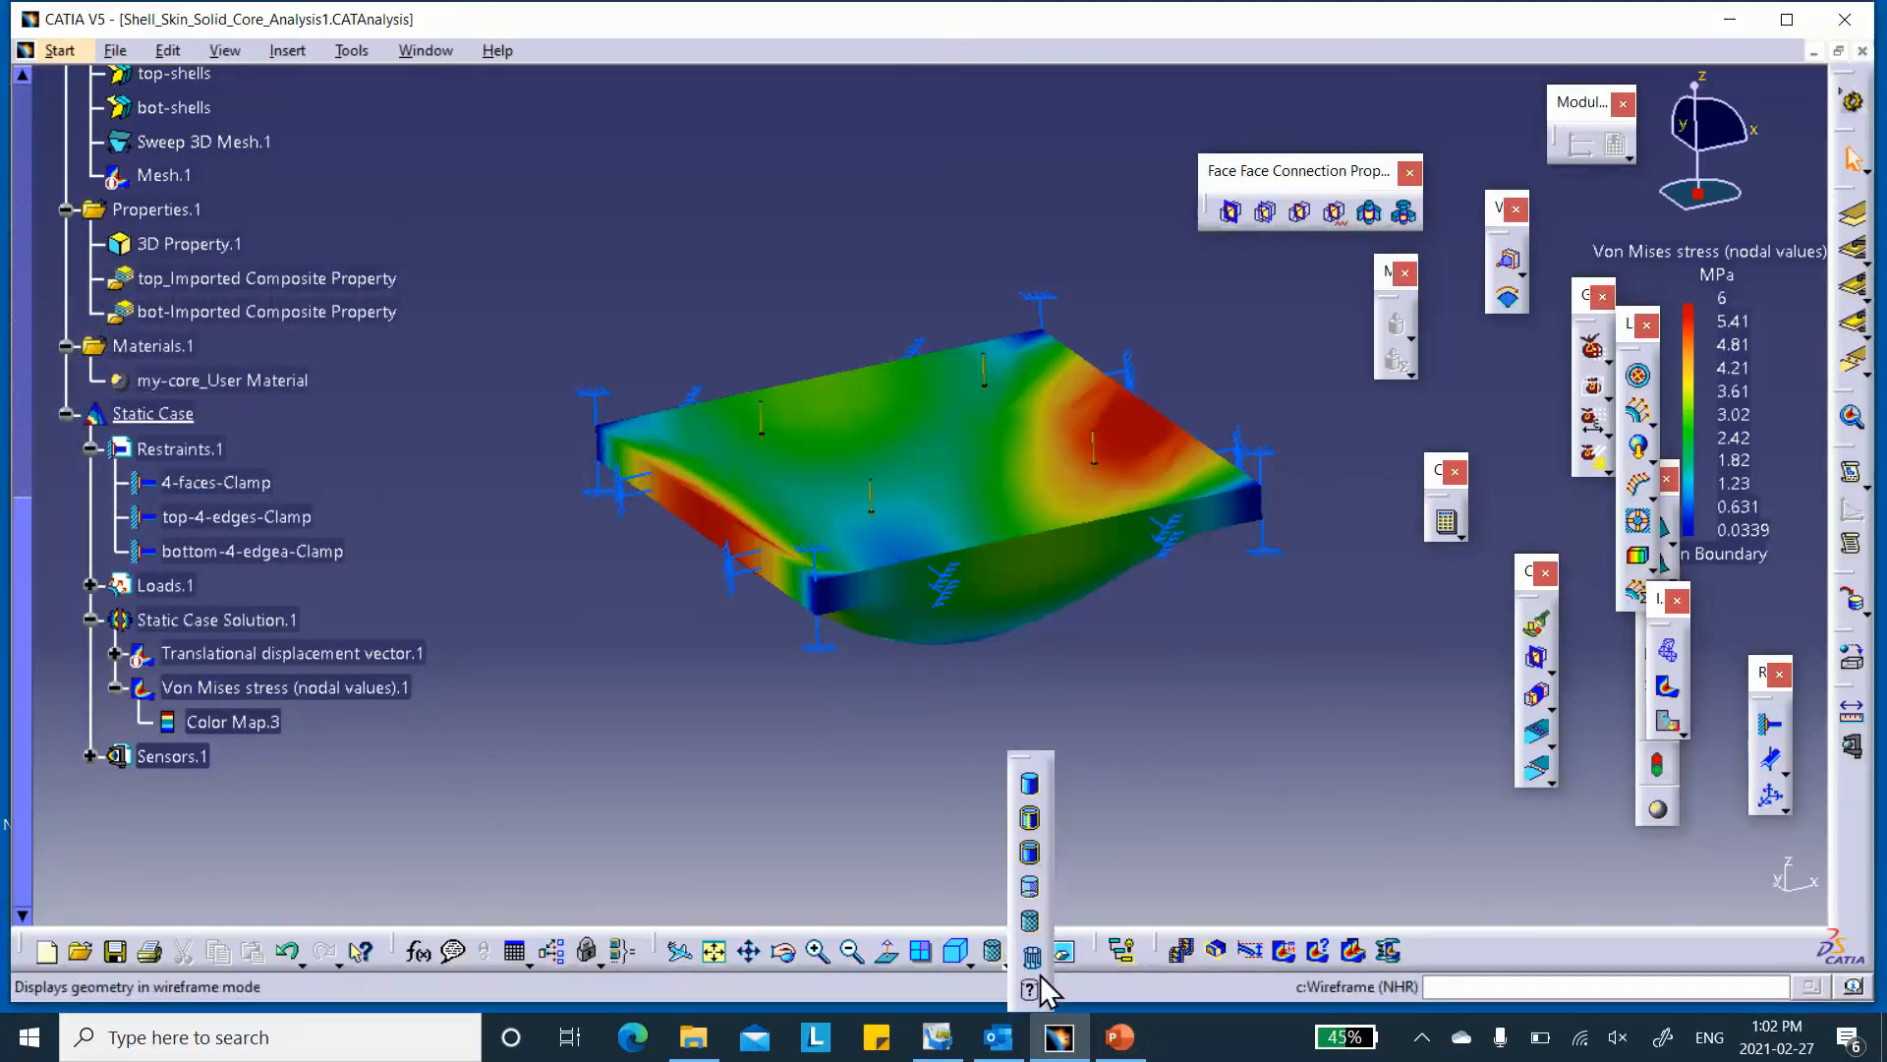
left_click(1032, 992)
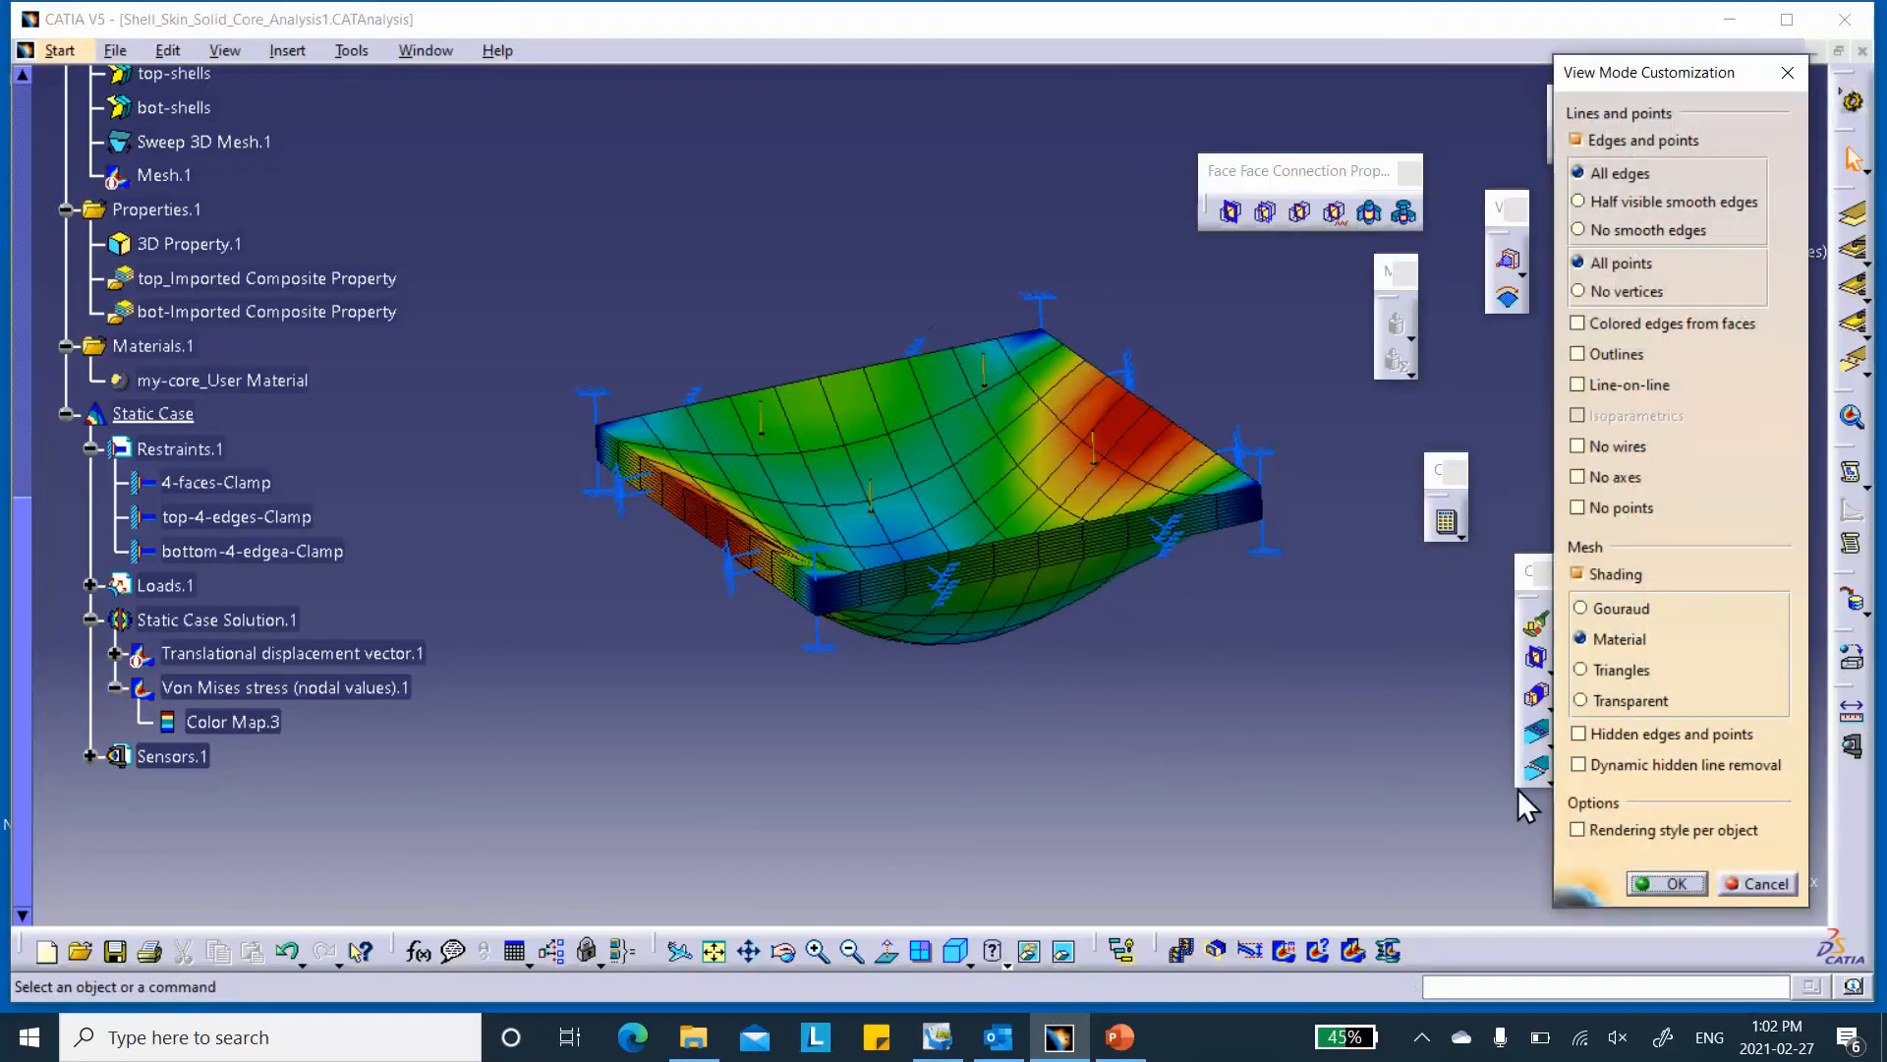
left_click(1693, 884)
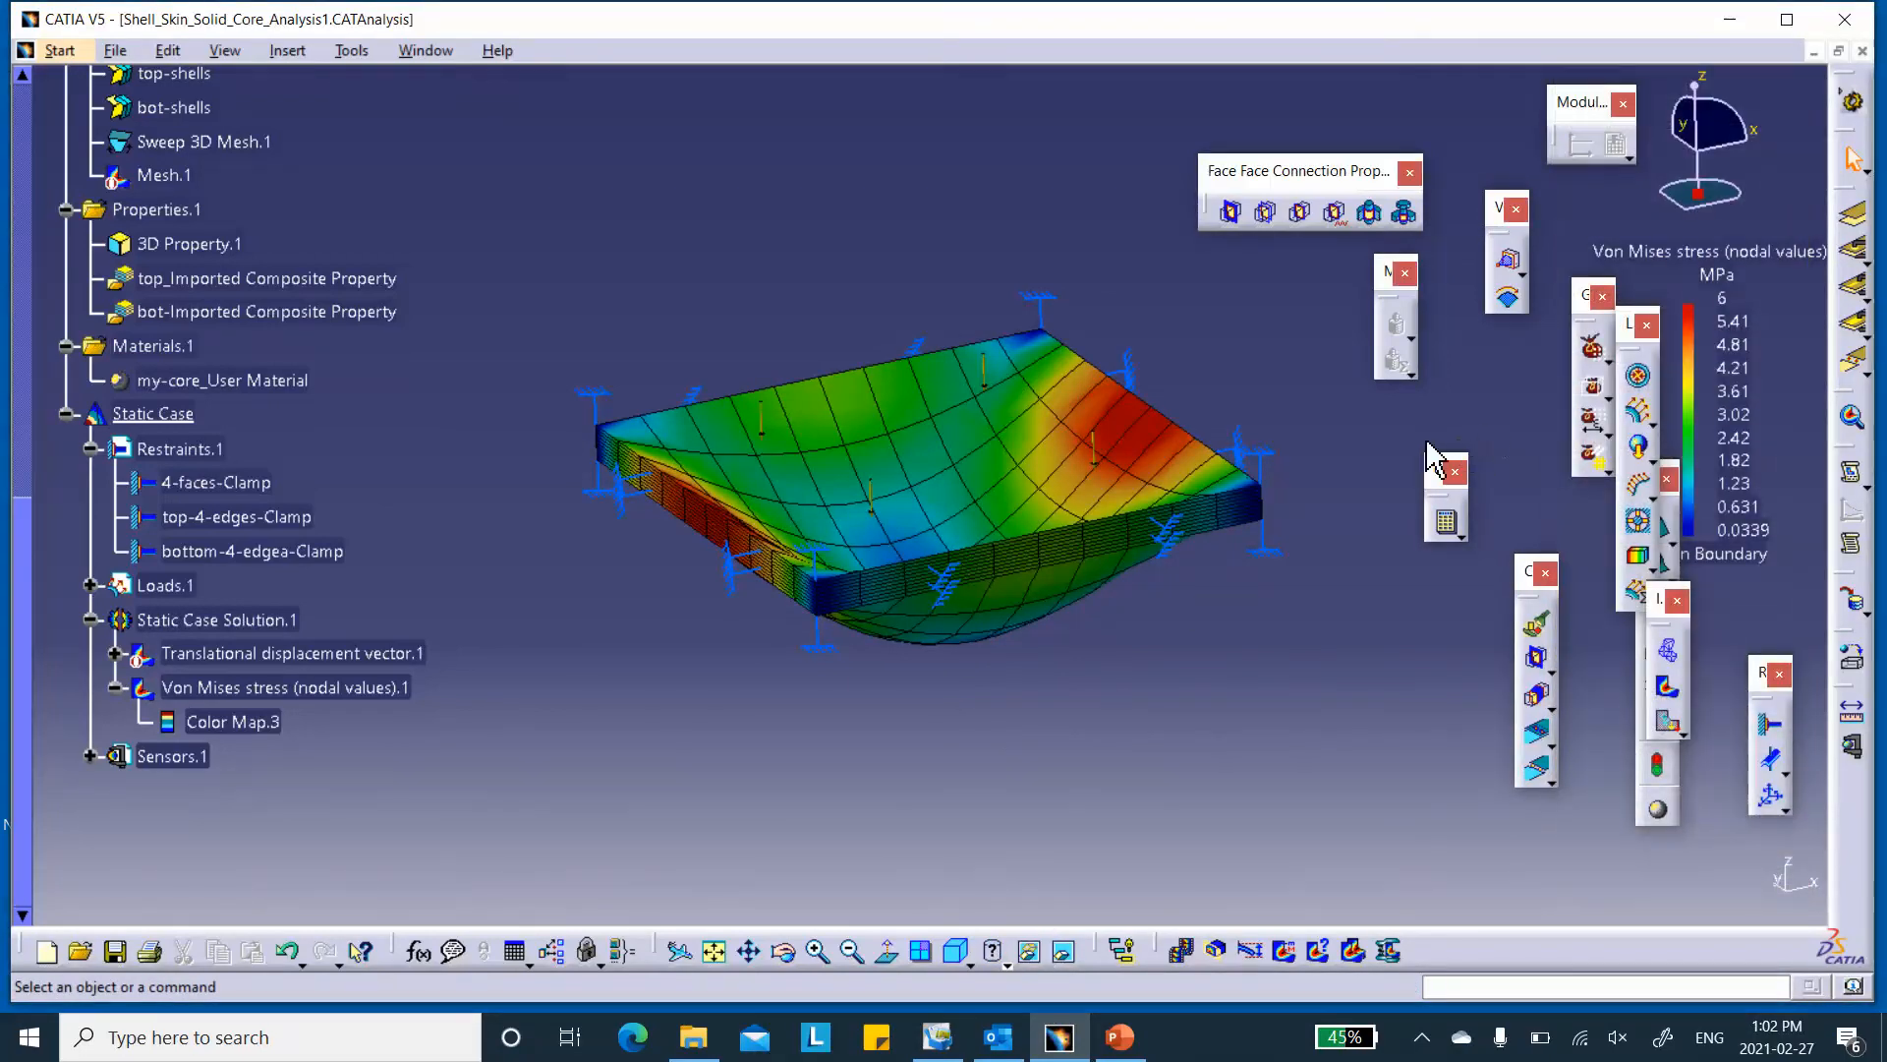
- Turn off the Smooth option in the Von Mises stress color map so the colours are banded
double_click(1708, 346)
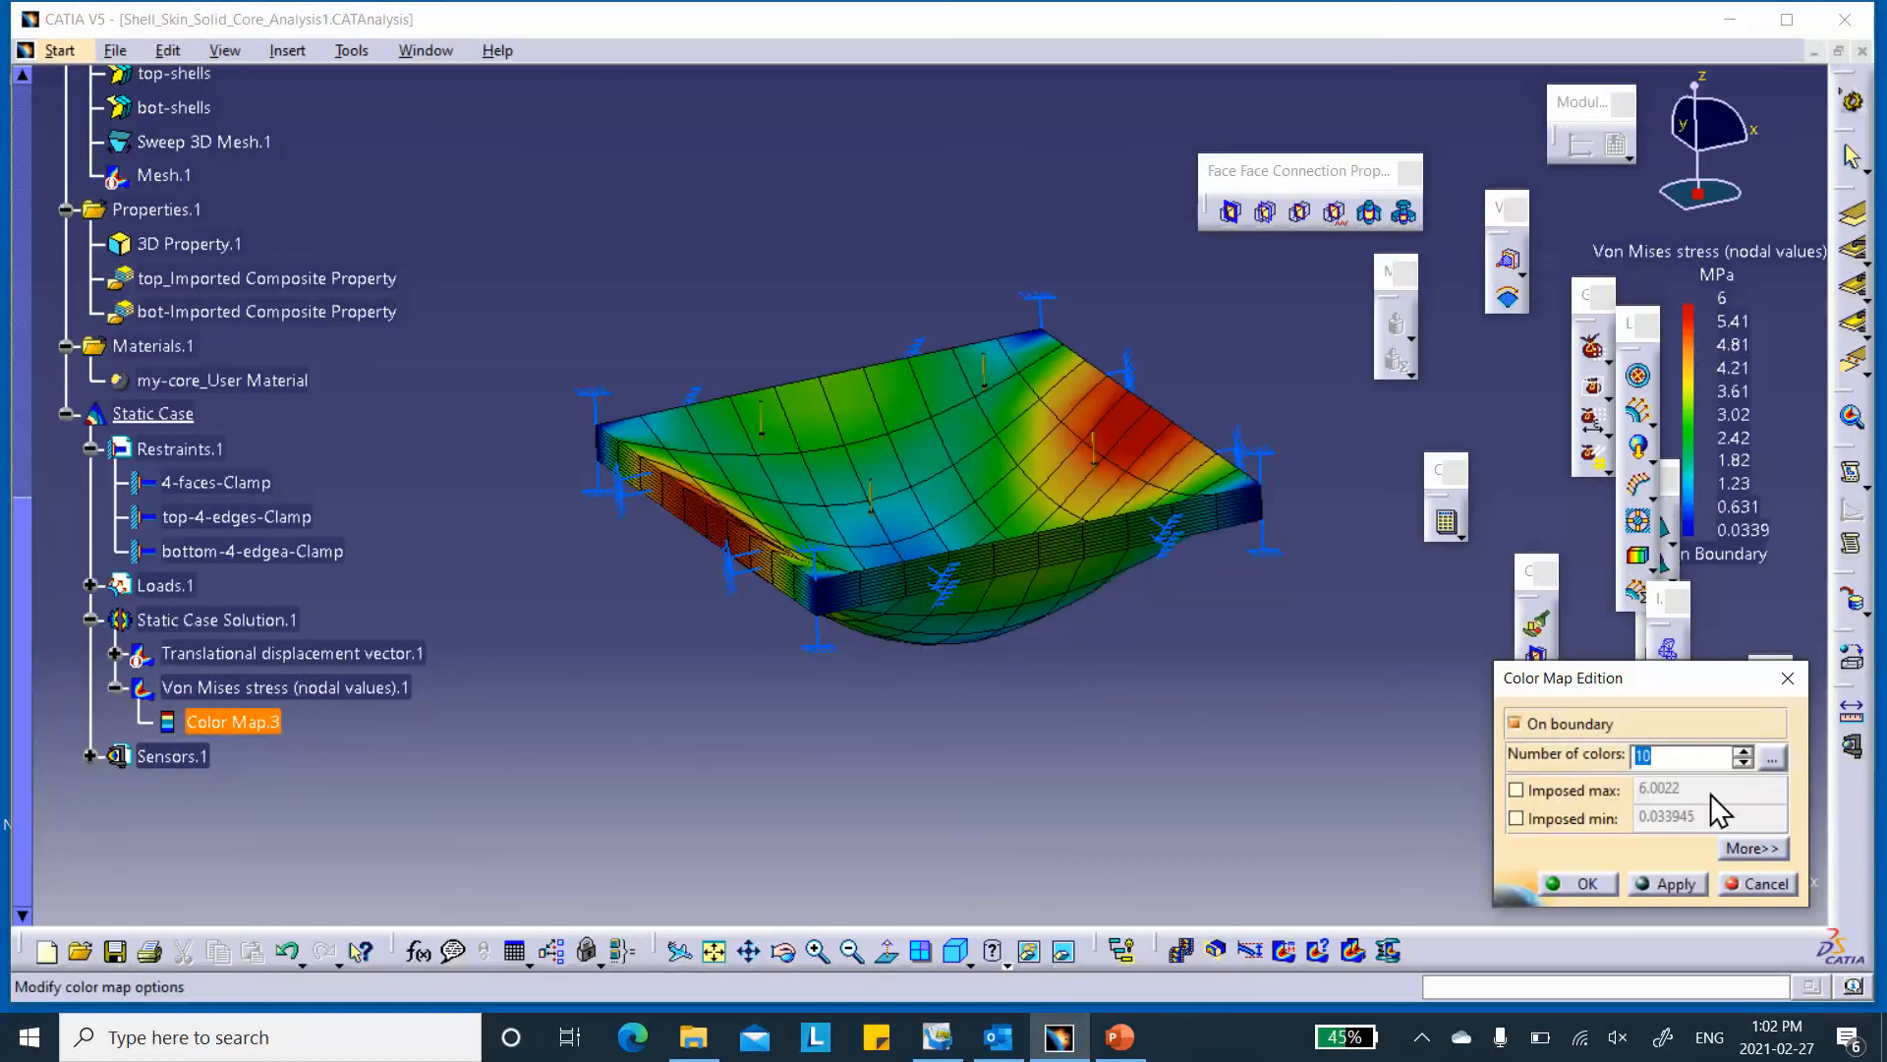
left_click(1773, 757)
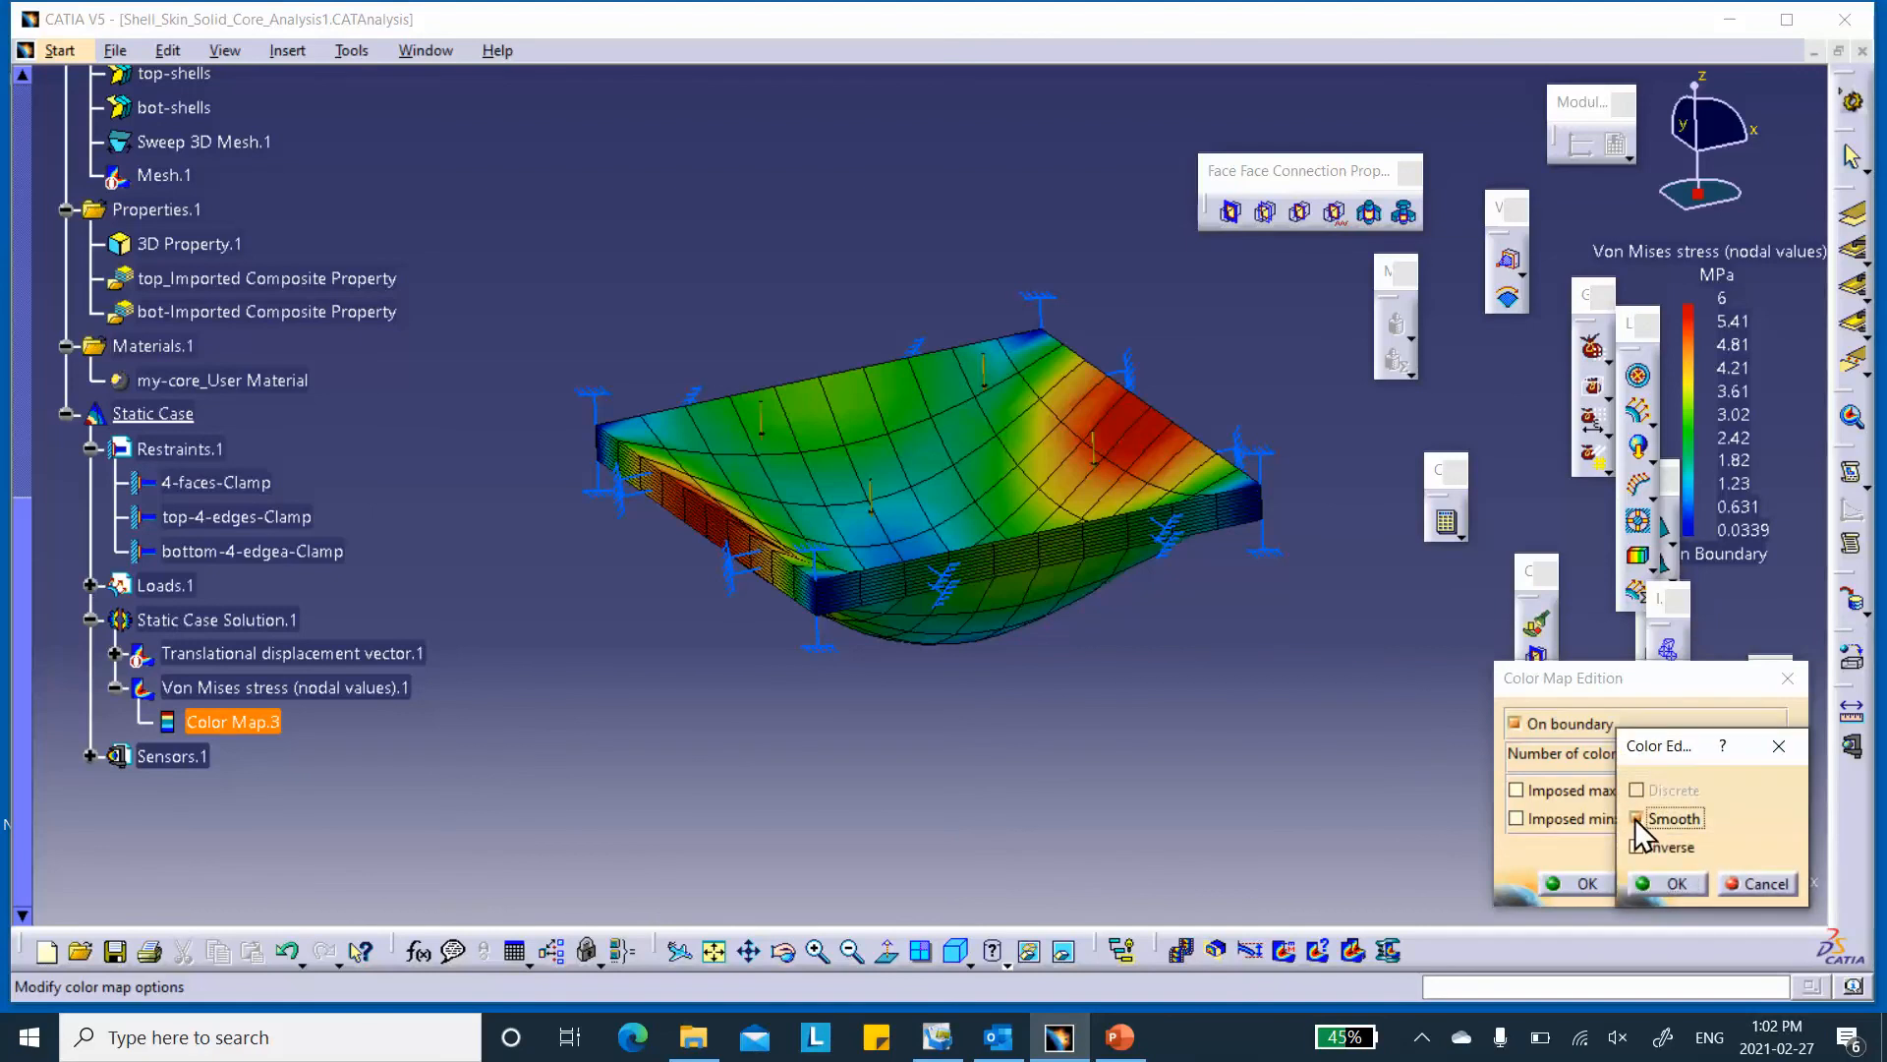
left_click(1669, 884)
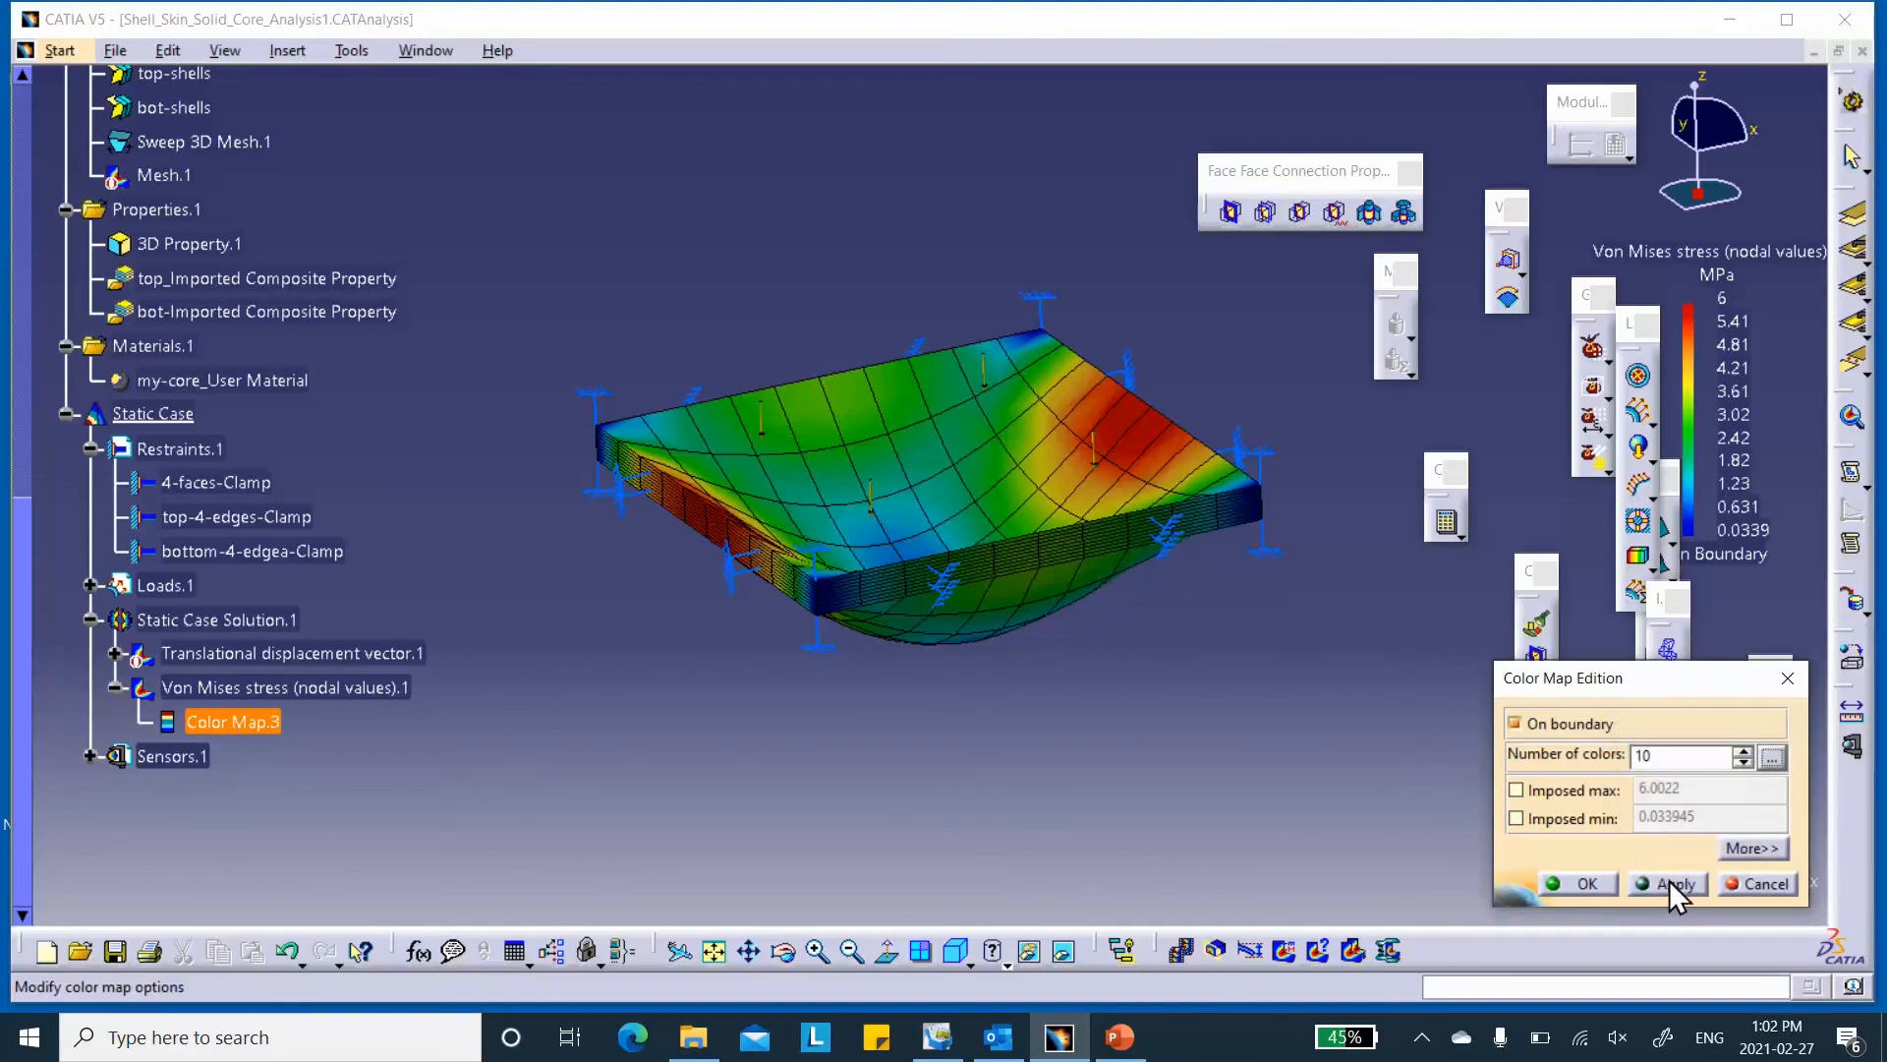
left_click(1582, 883)
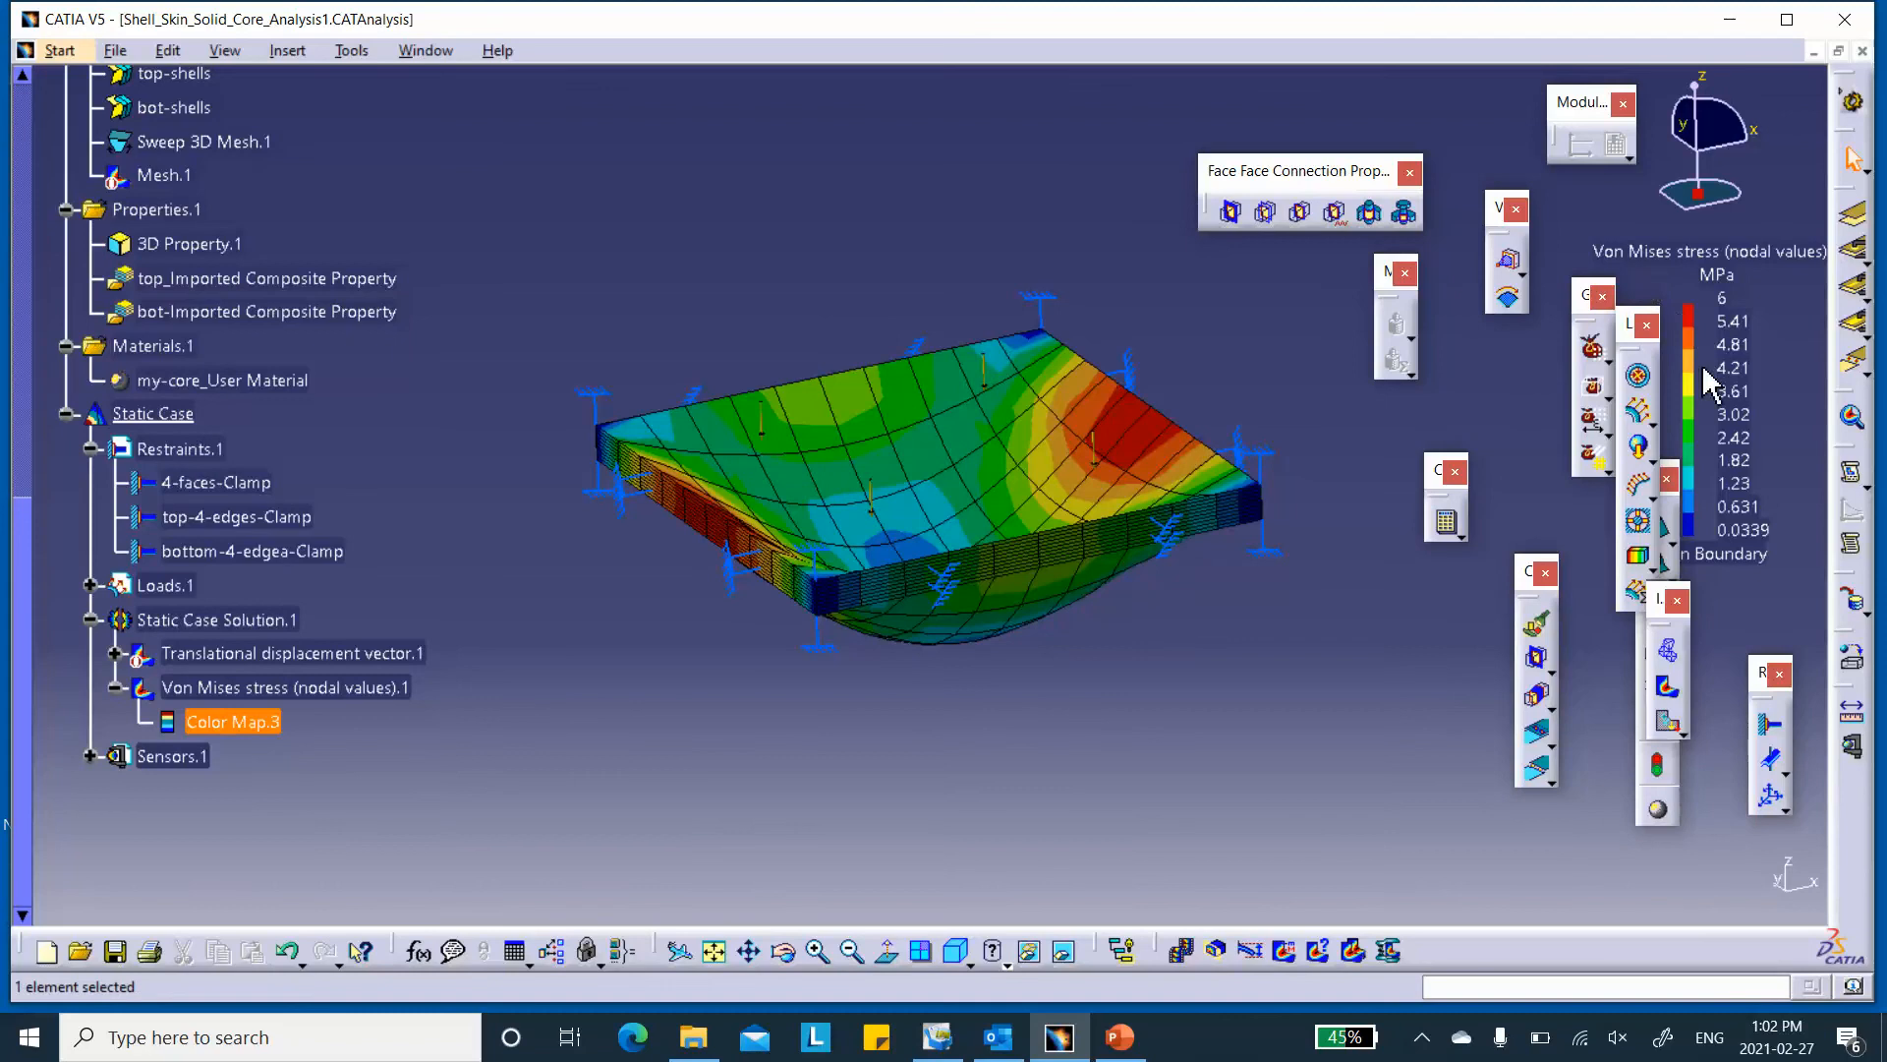
- Generate the Stress full tensor component (nodal values) image for Static Case Solution.1, filtering the available images by the Stress physical type
middle_click_drag(1179, 577, 1133, 577)
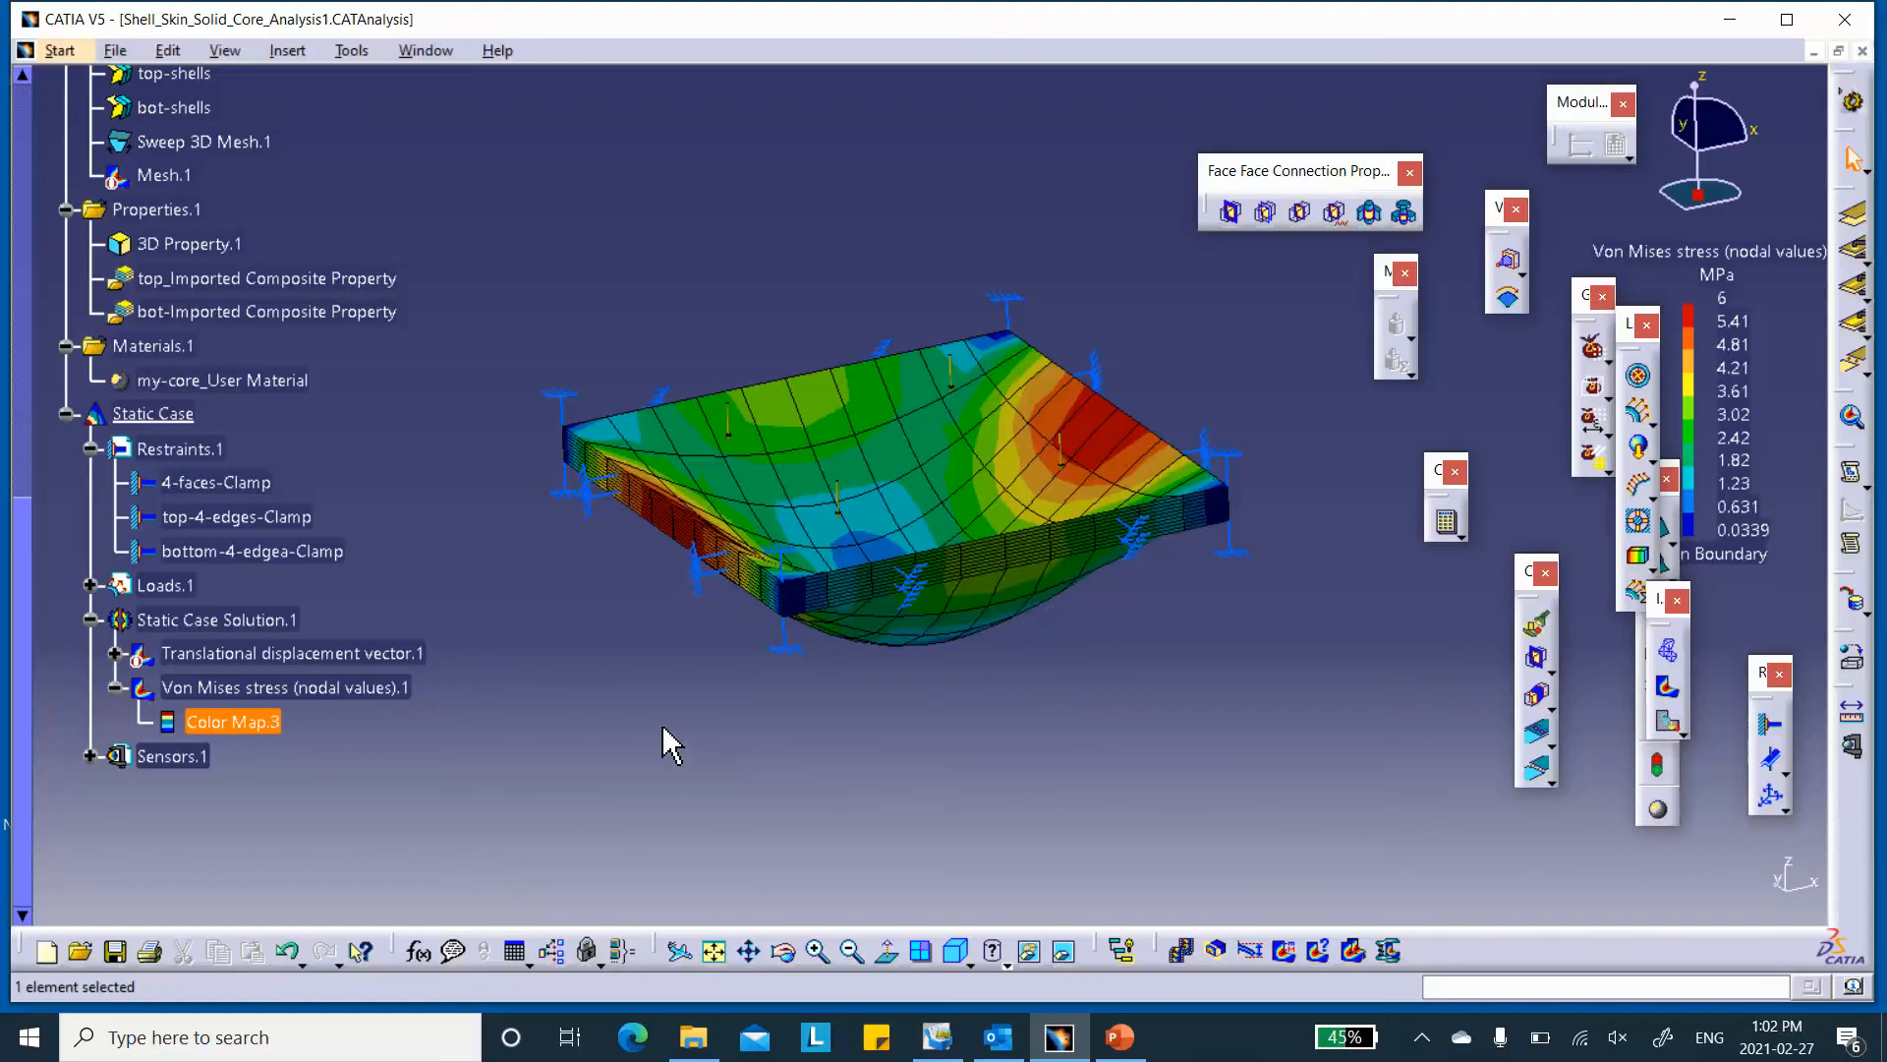
scroll(661, 738, "down", 1)
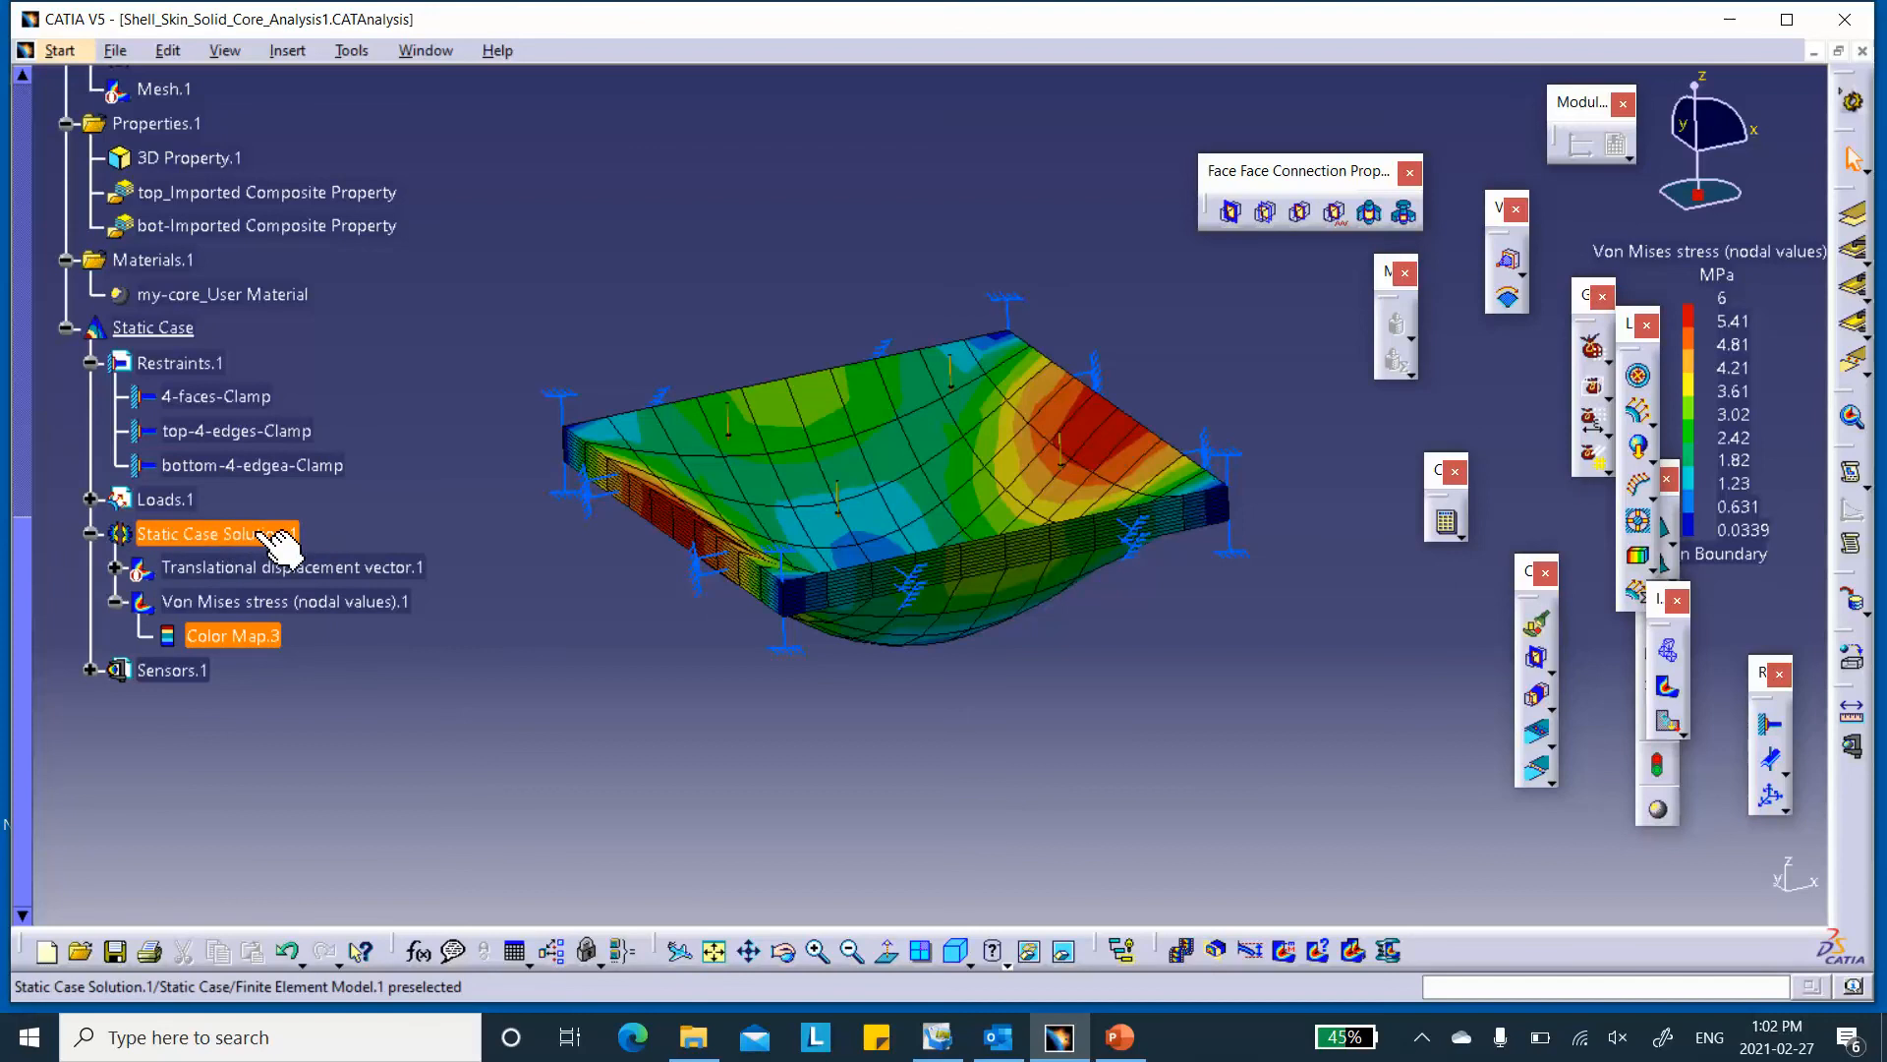
right_click(261, 533)
left_click(325, 395)
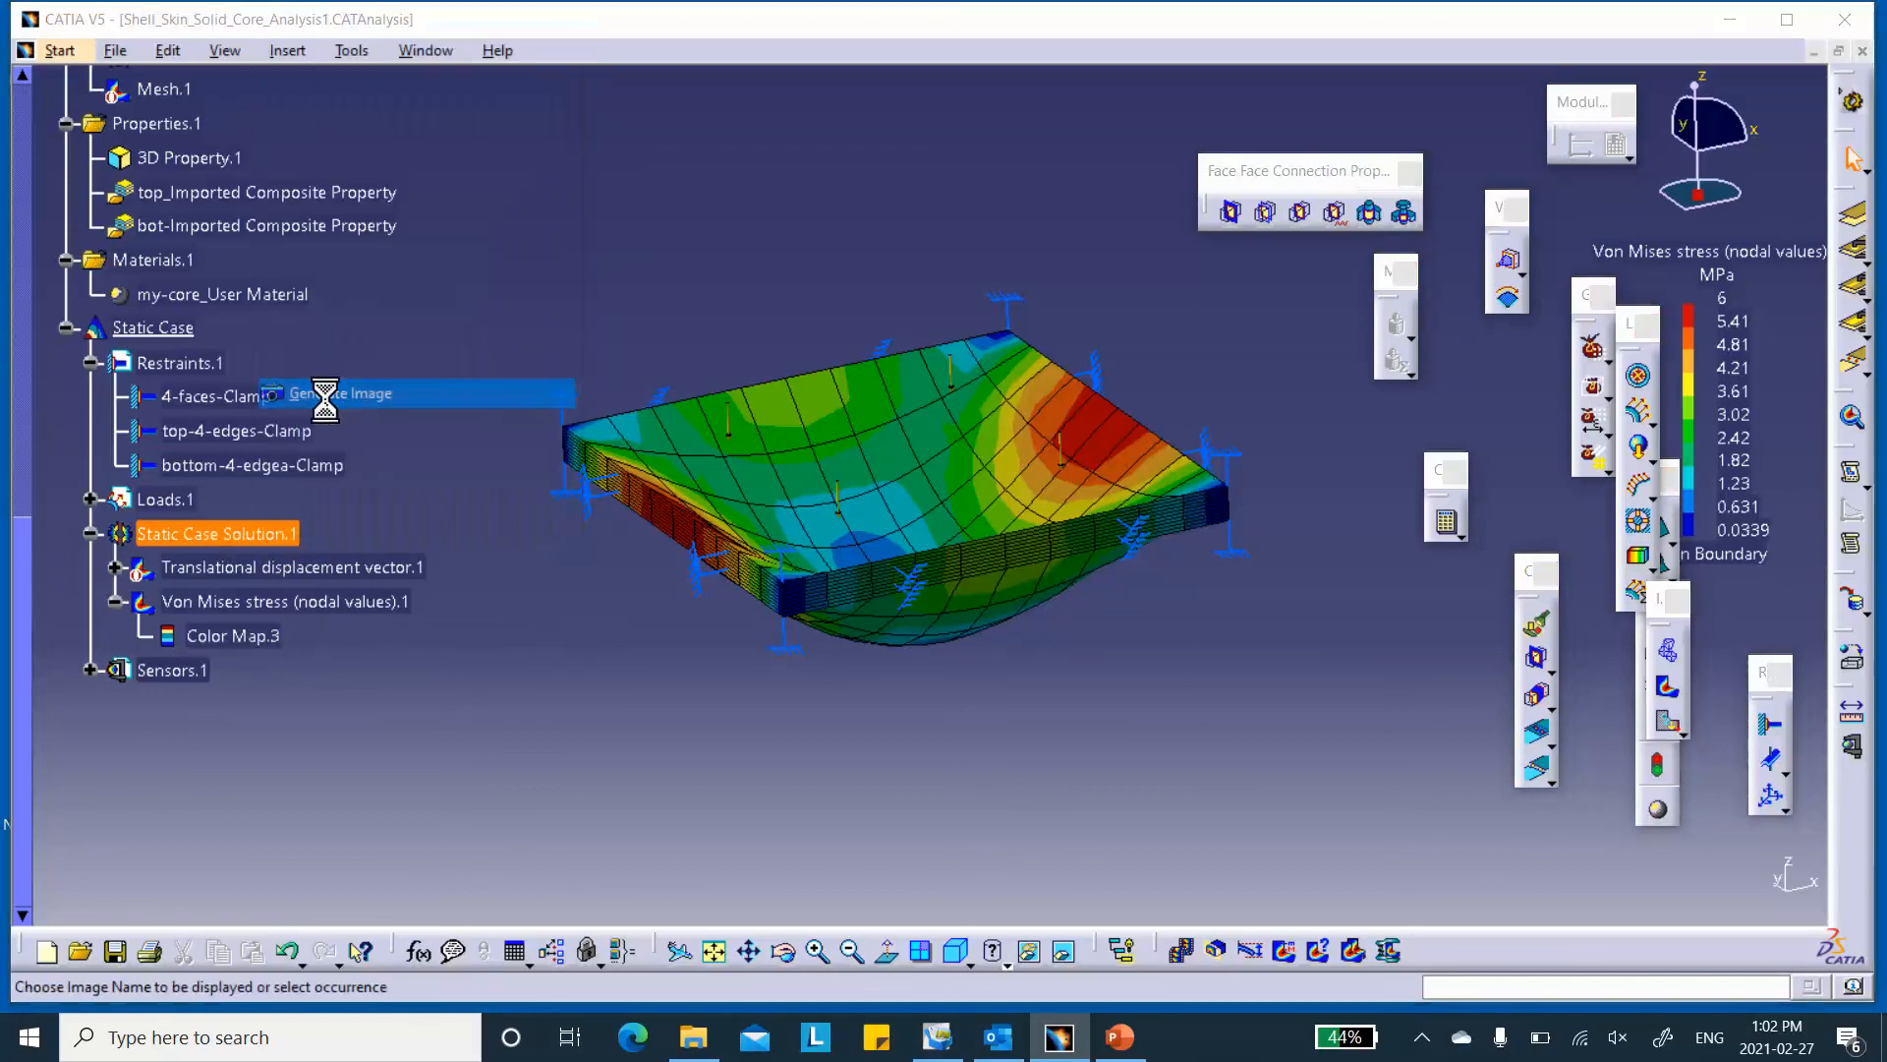
left_click(1390, 592)
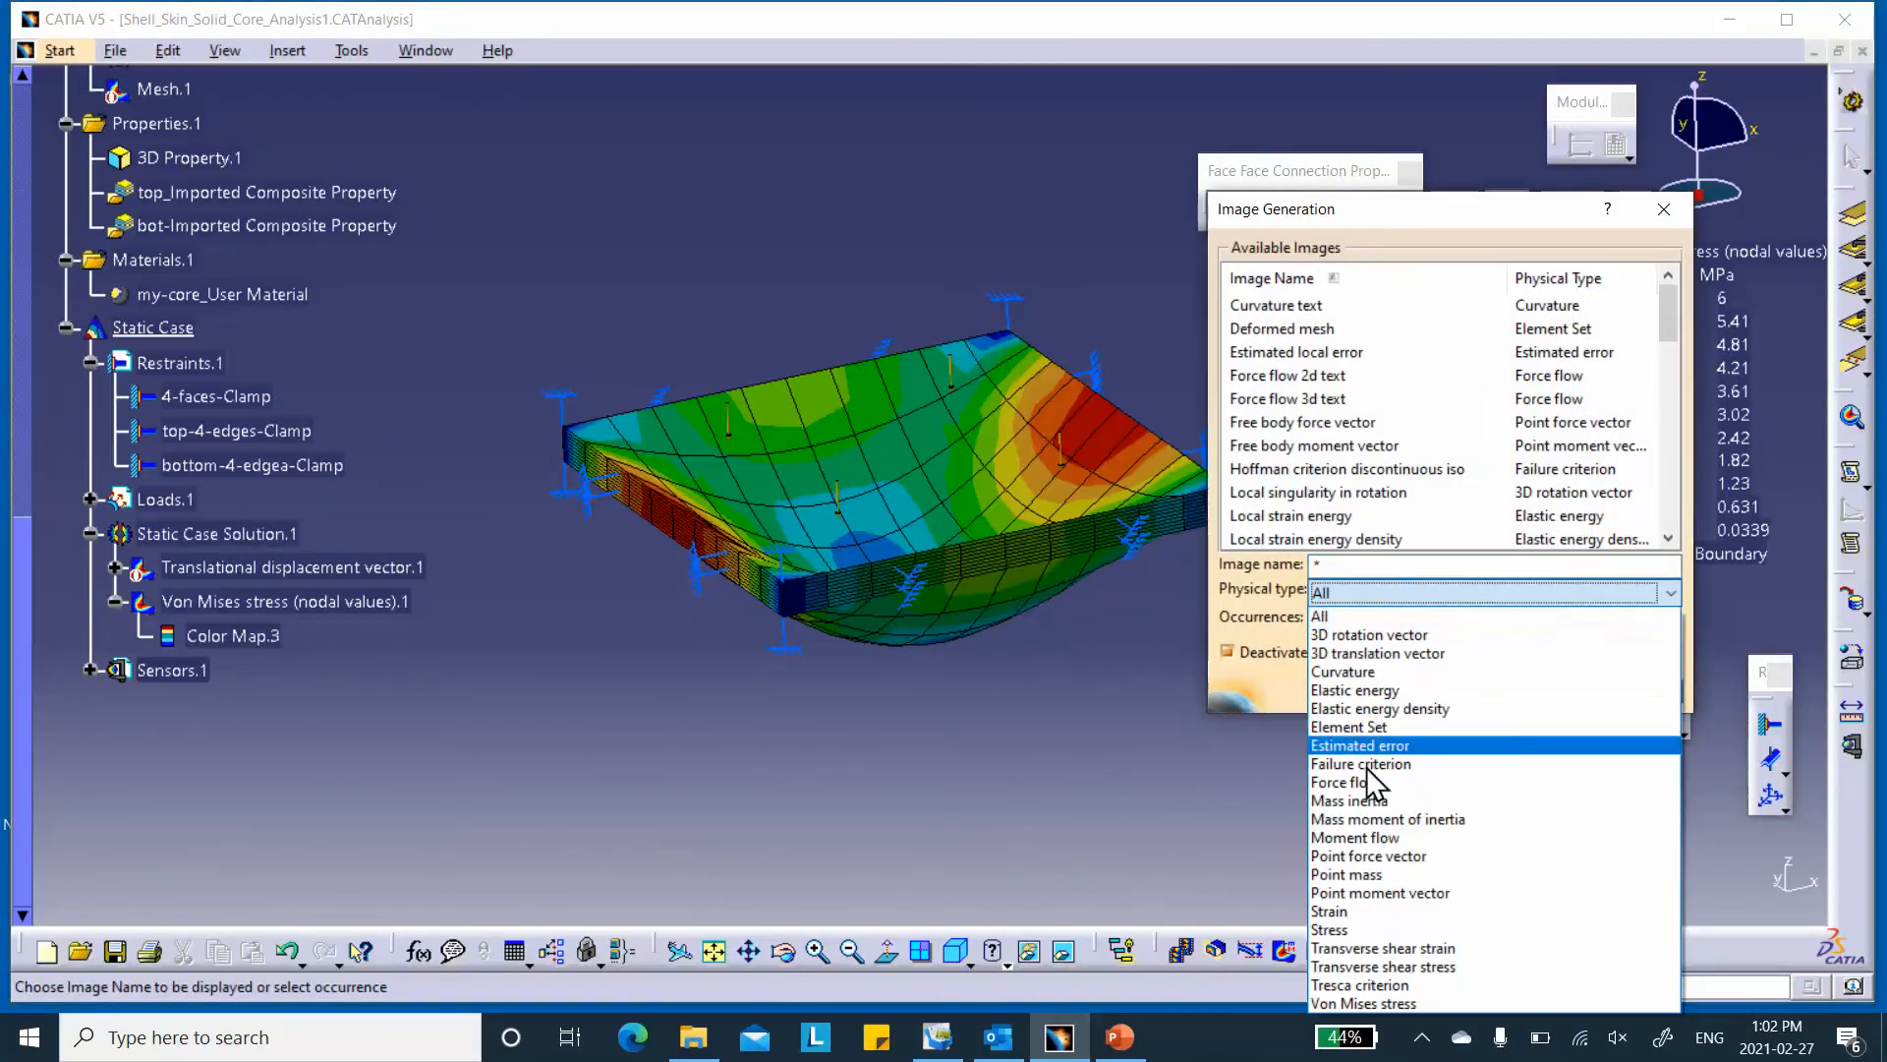
left_click(1322, 931)
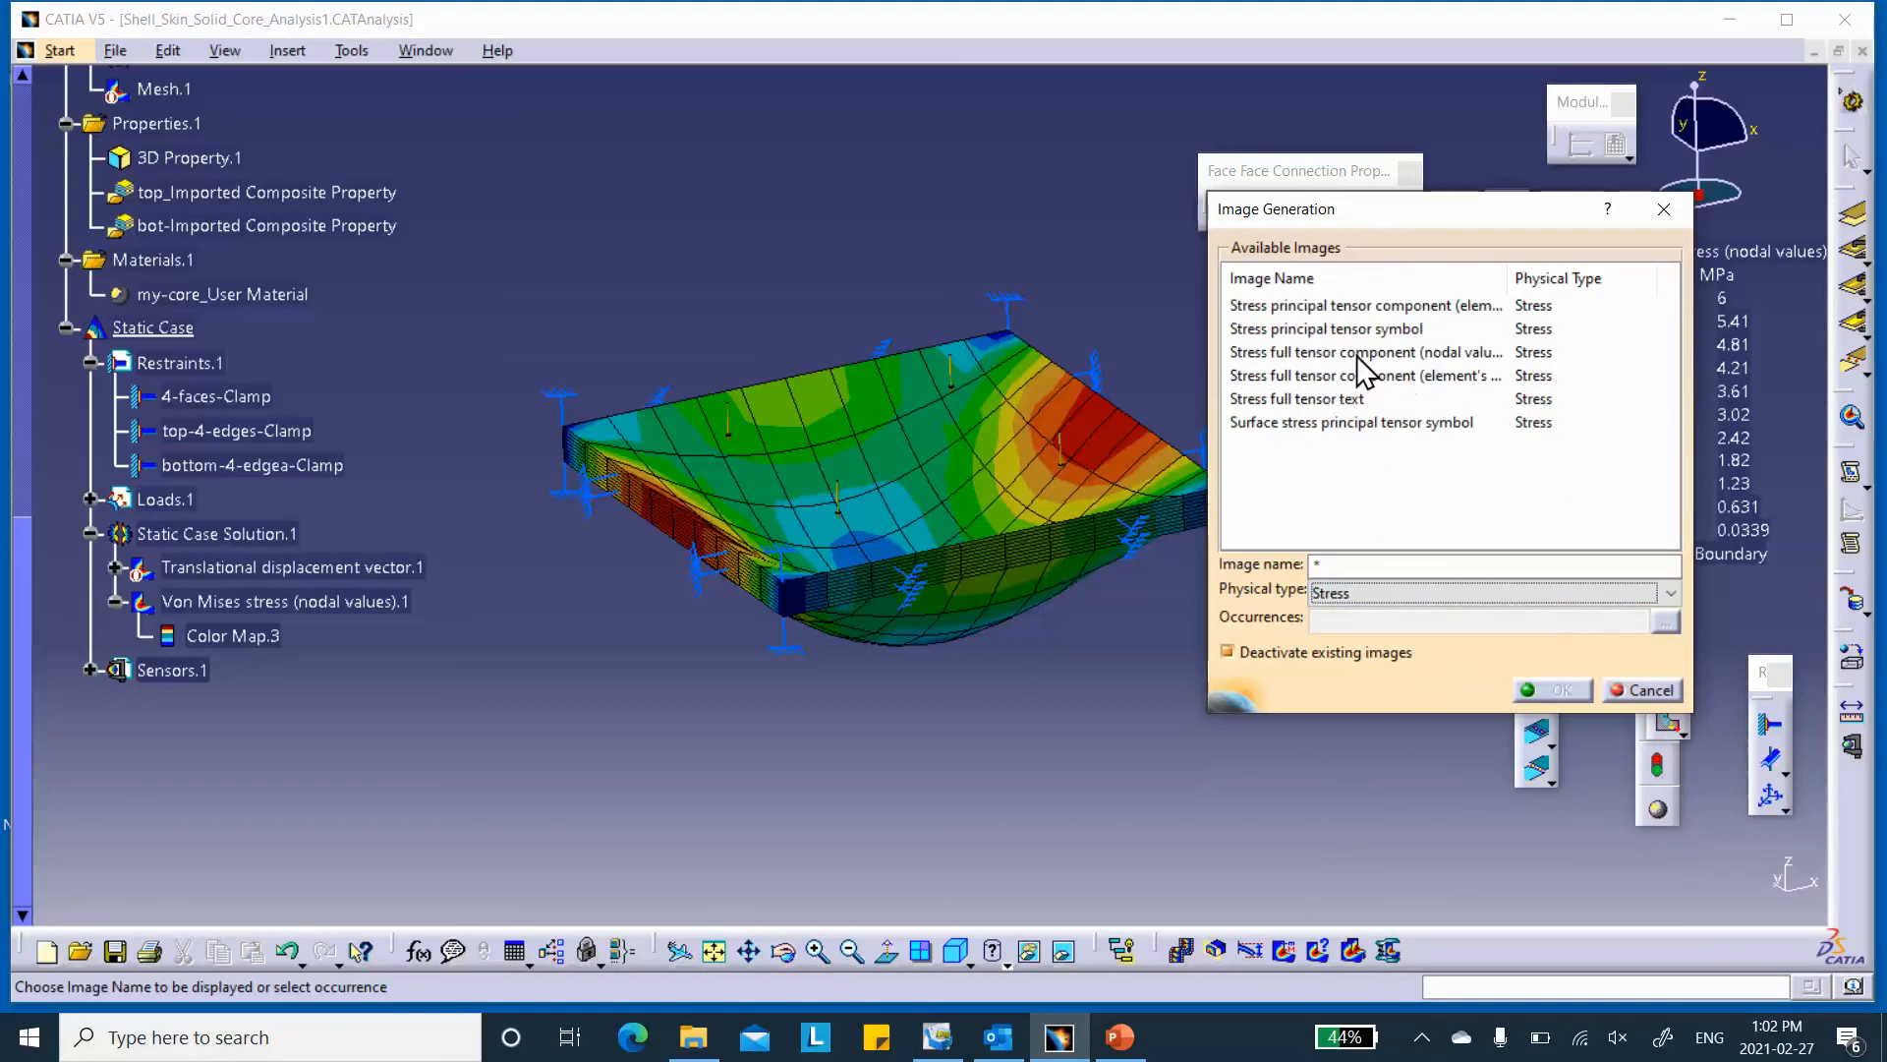
left_click(1325, 354)
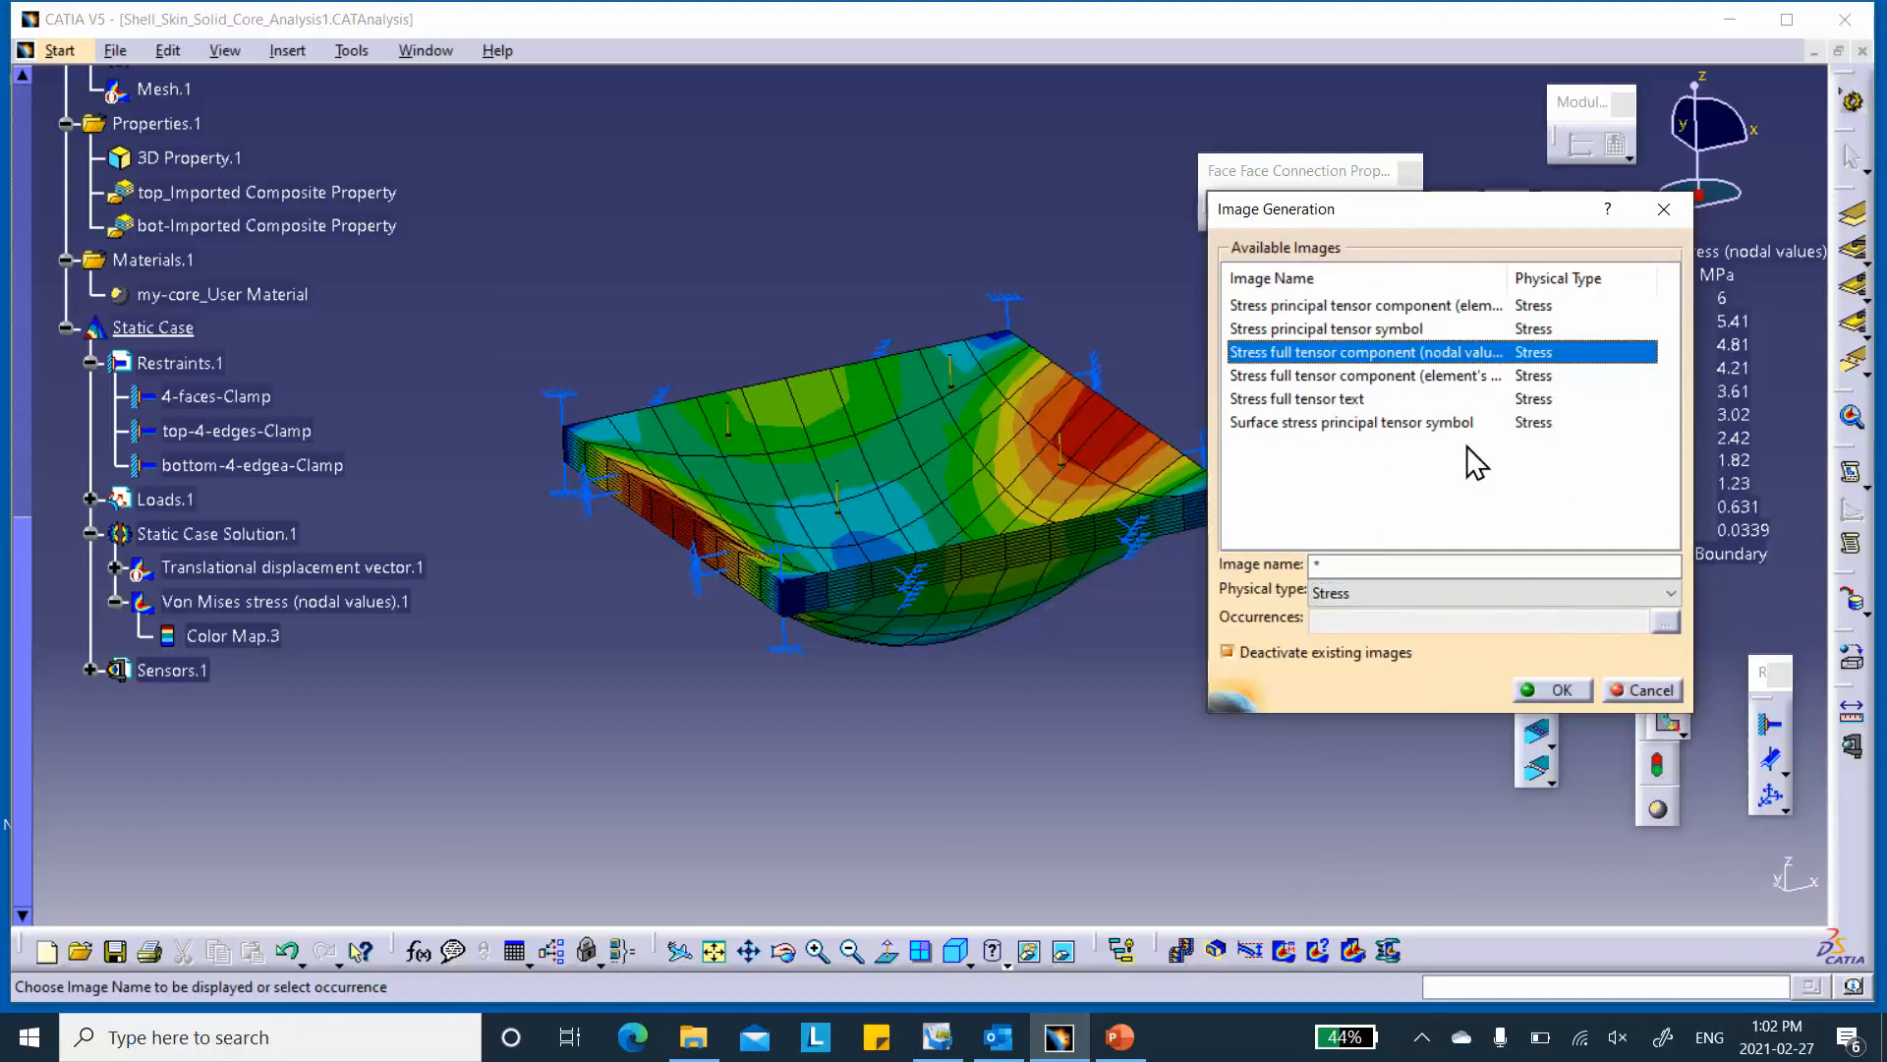
left_click(1553, 690)
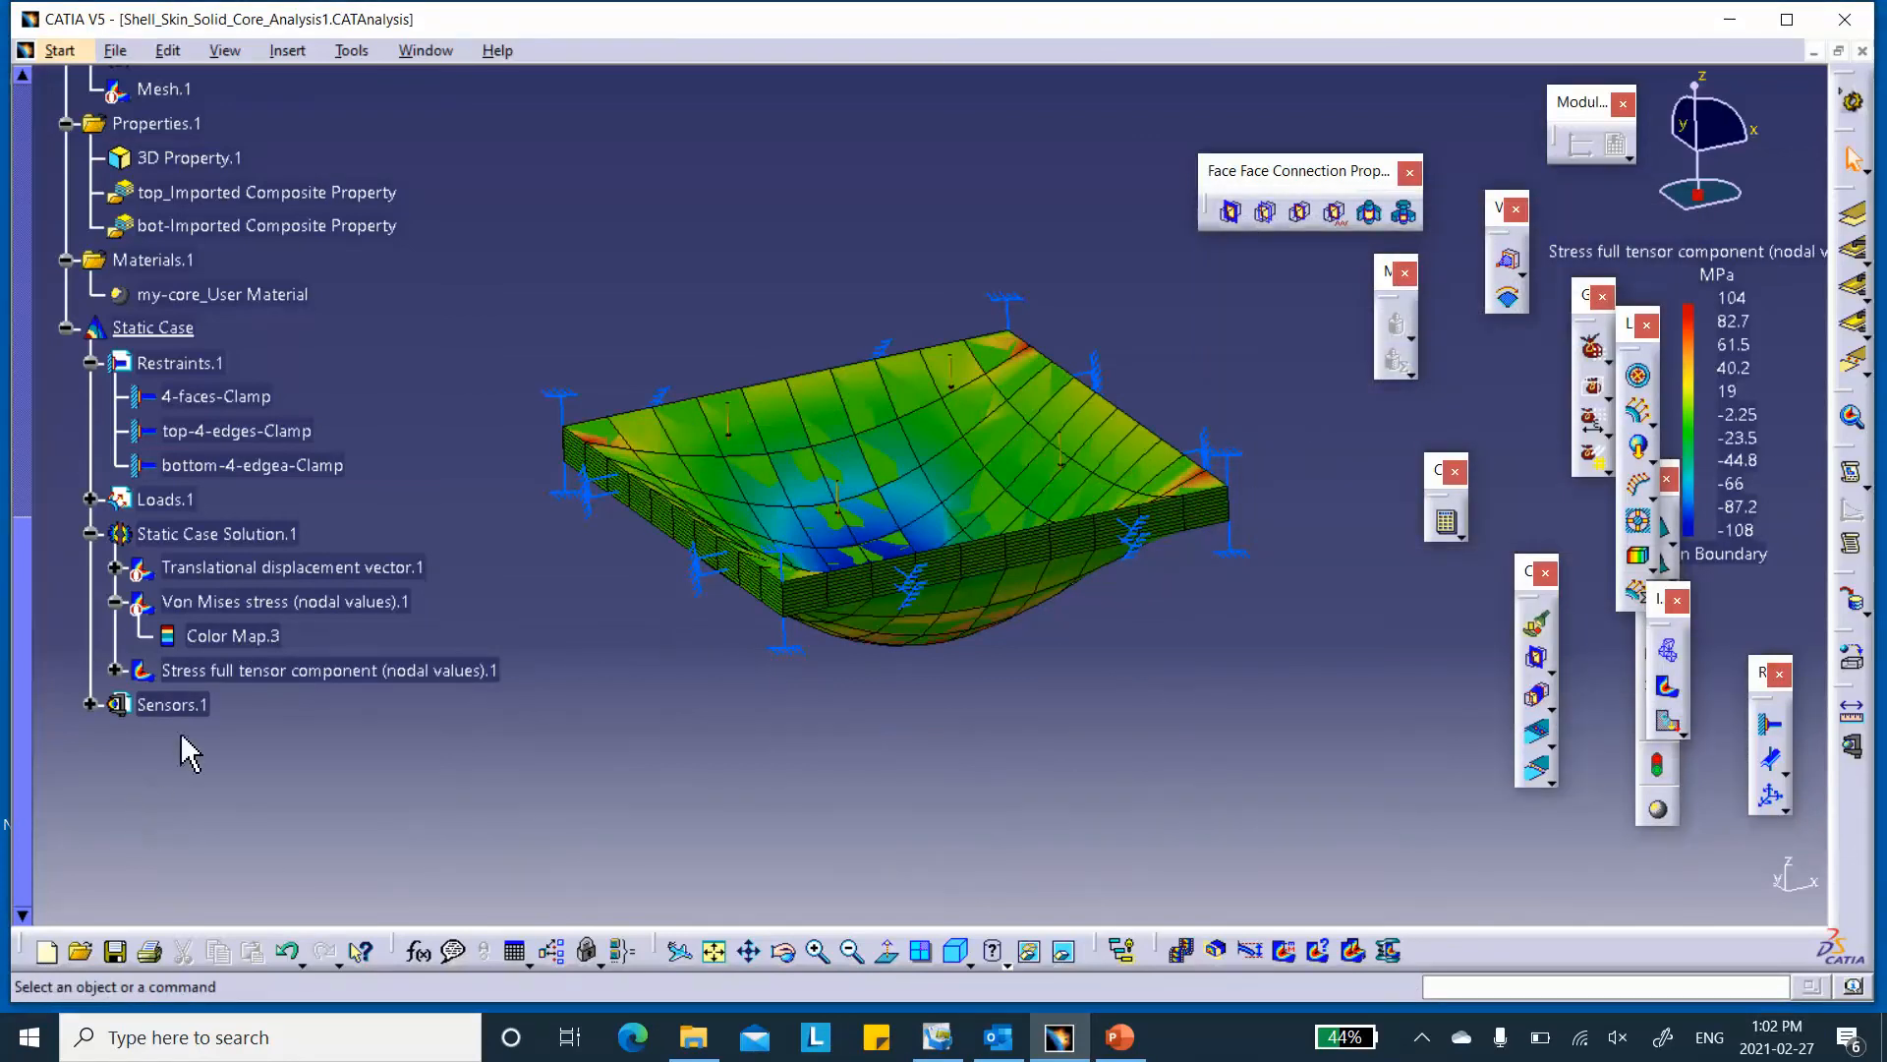
- Edit the stress full tensor component image with its extended options shown and set its criterion to Von Mises
left_click(278, 672)
double_click(254, 667)
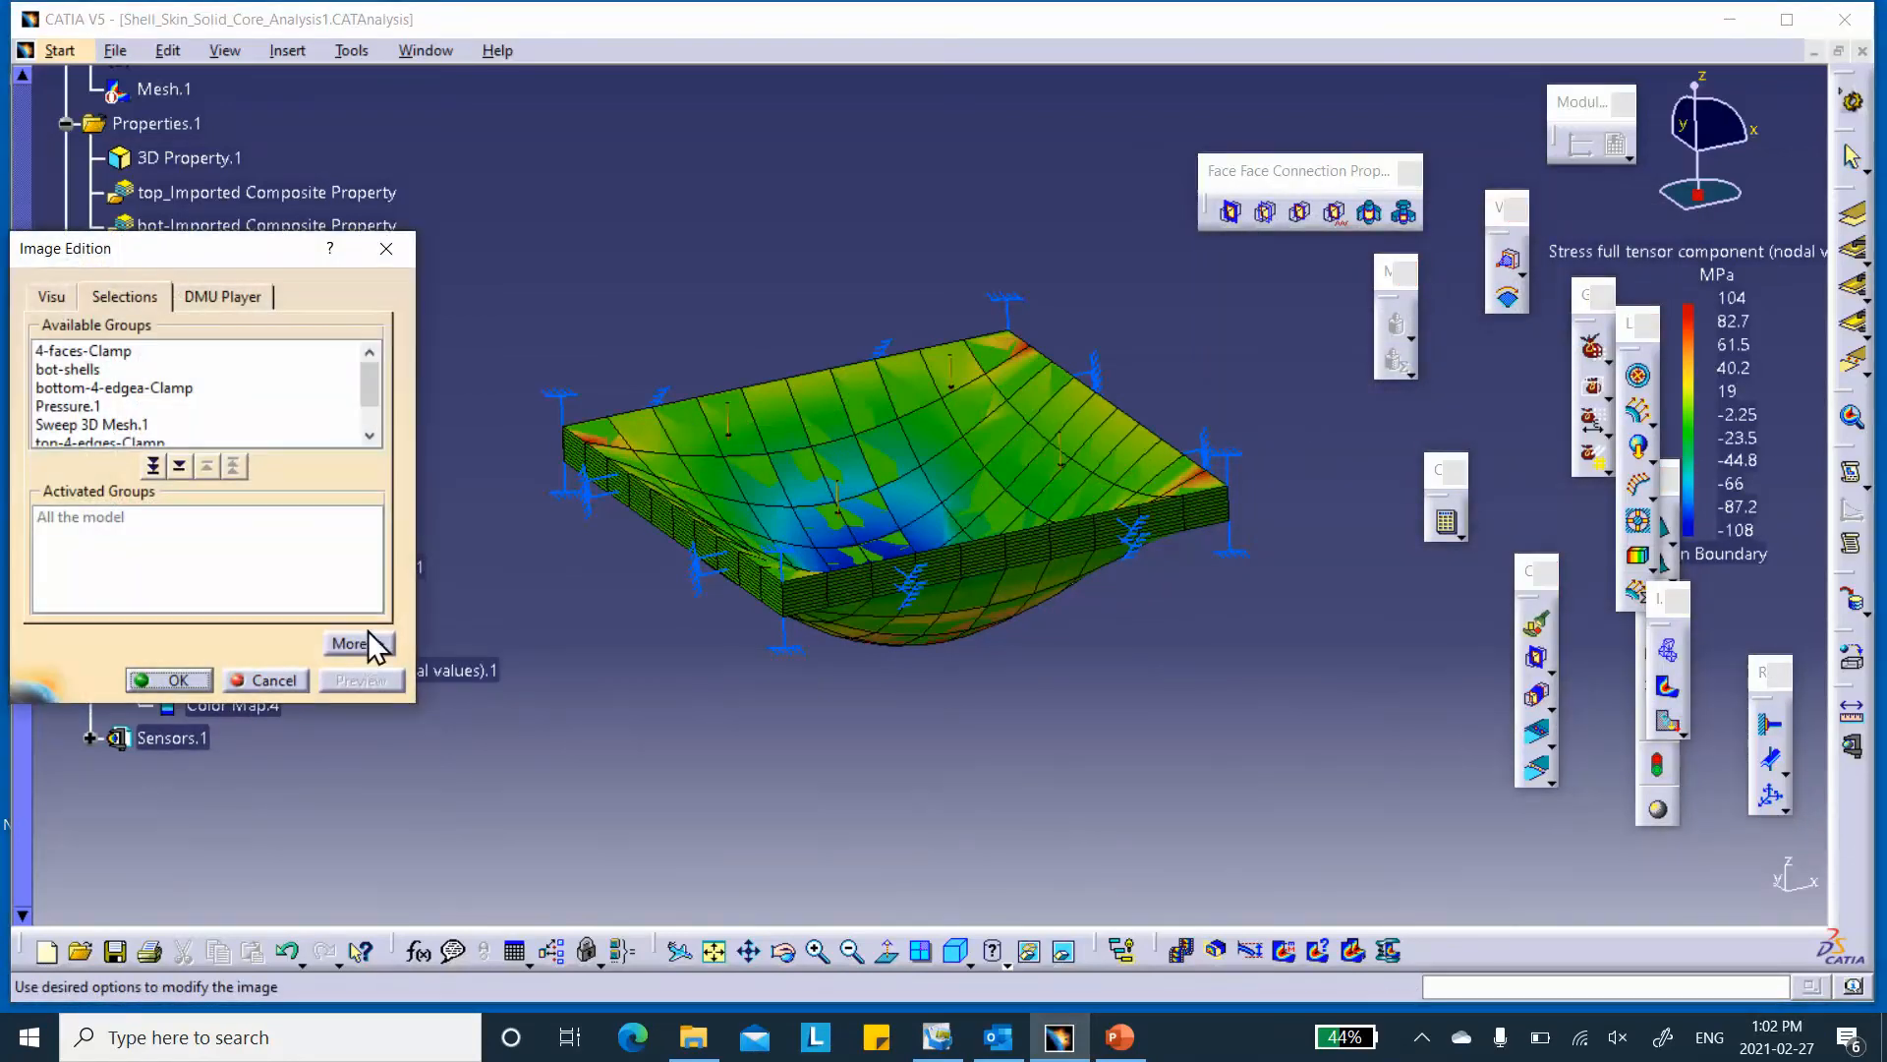
left_click(358, 644)
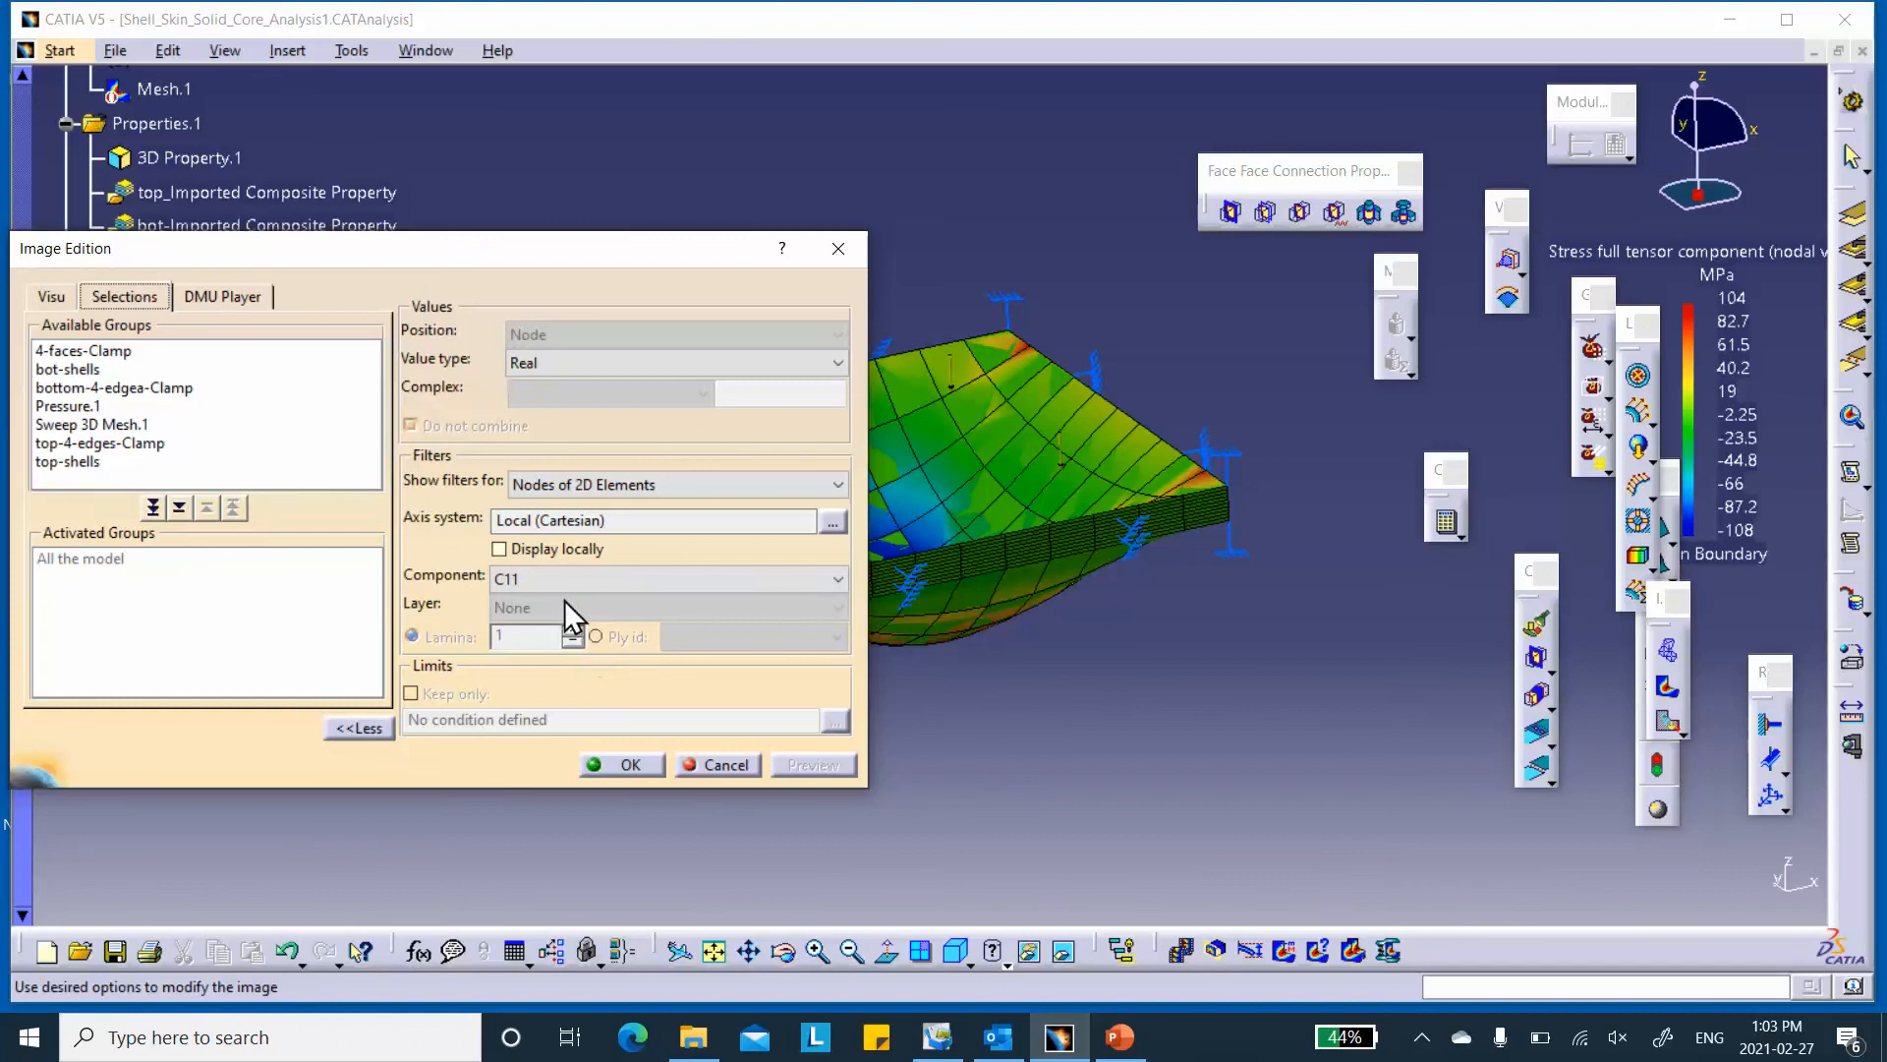
left_click(55, 296)
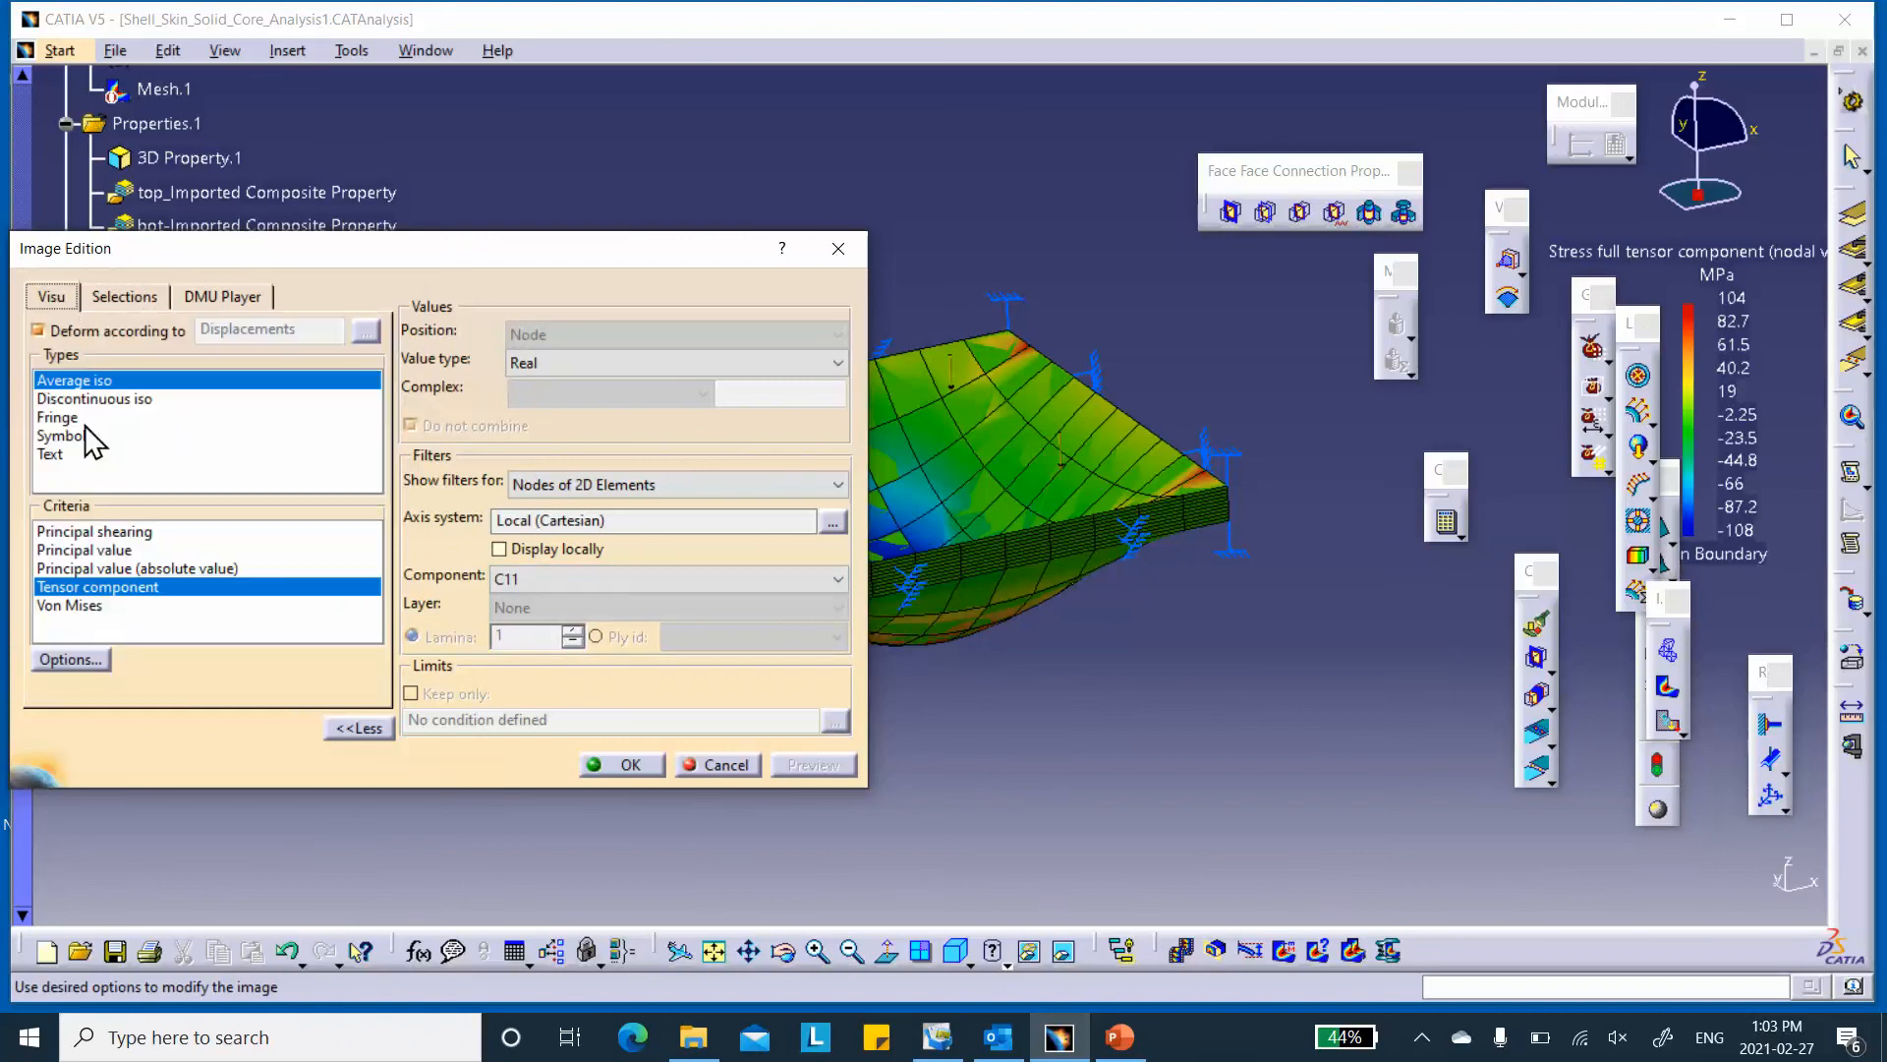
left_click(88, 608)
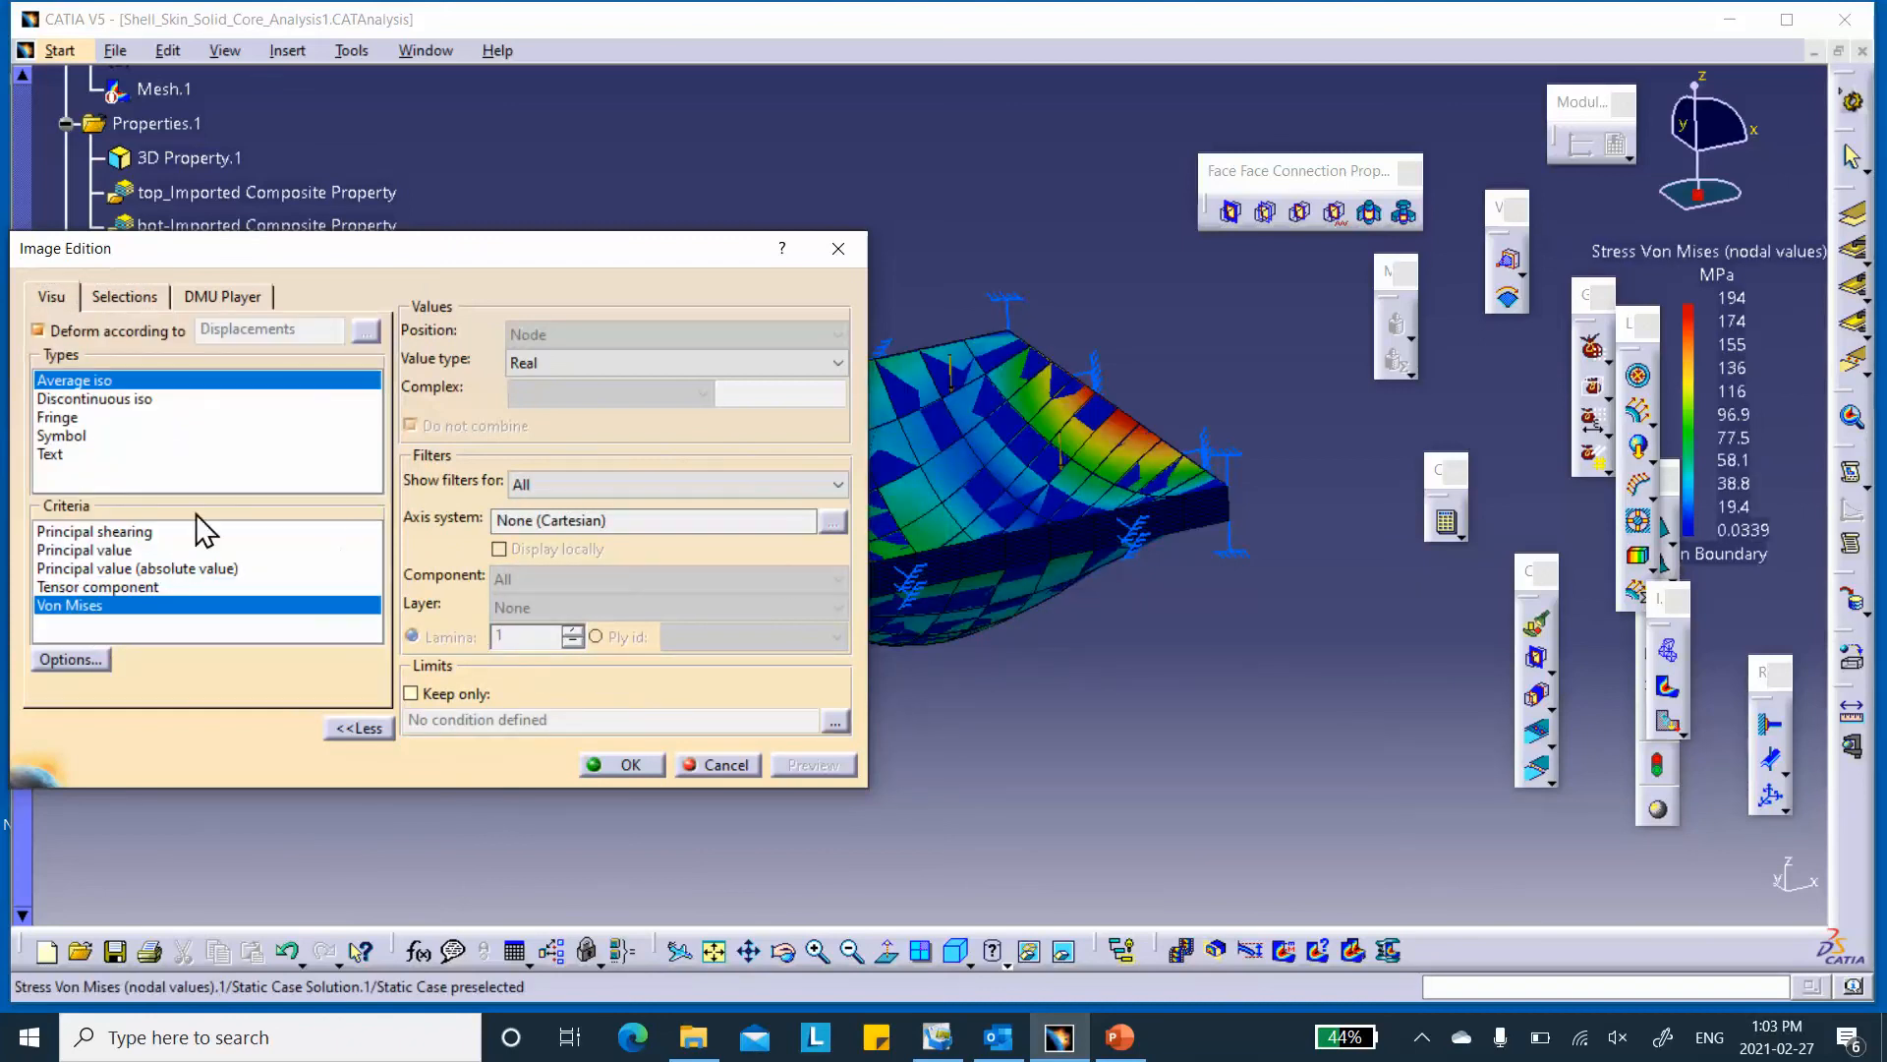
- Show the Von Mises stress image on the top-shells group only and examine the top skin
left_click(115, 294)
left_click_drag(273, 251, 132, 280)
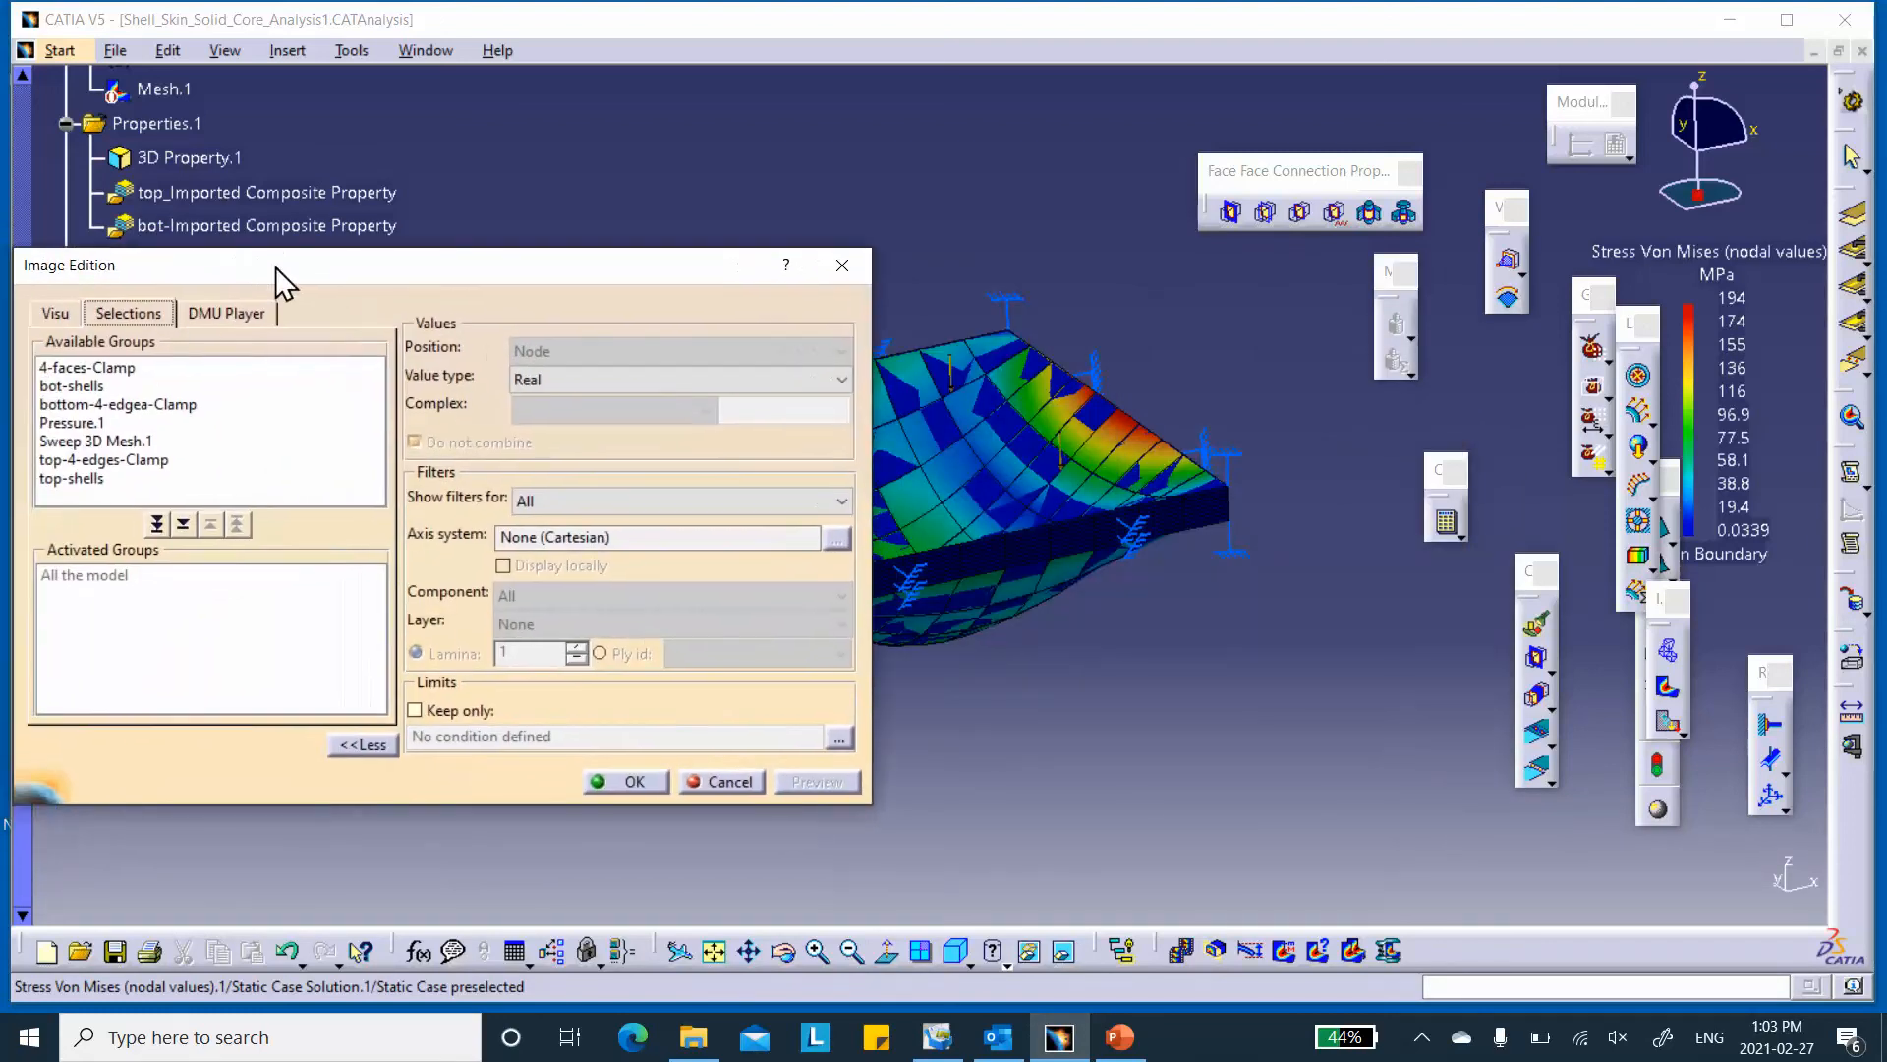
double_click(86, 481)
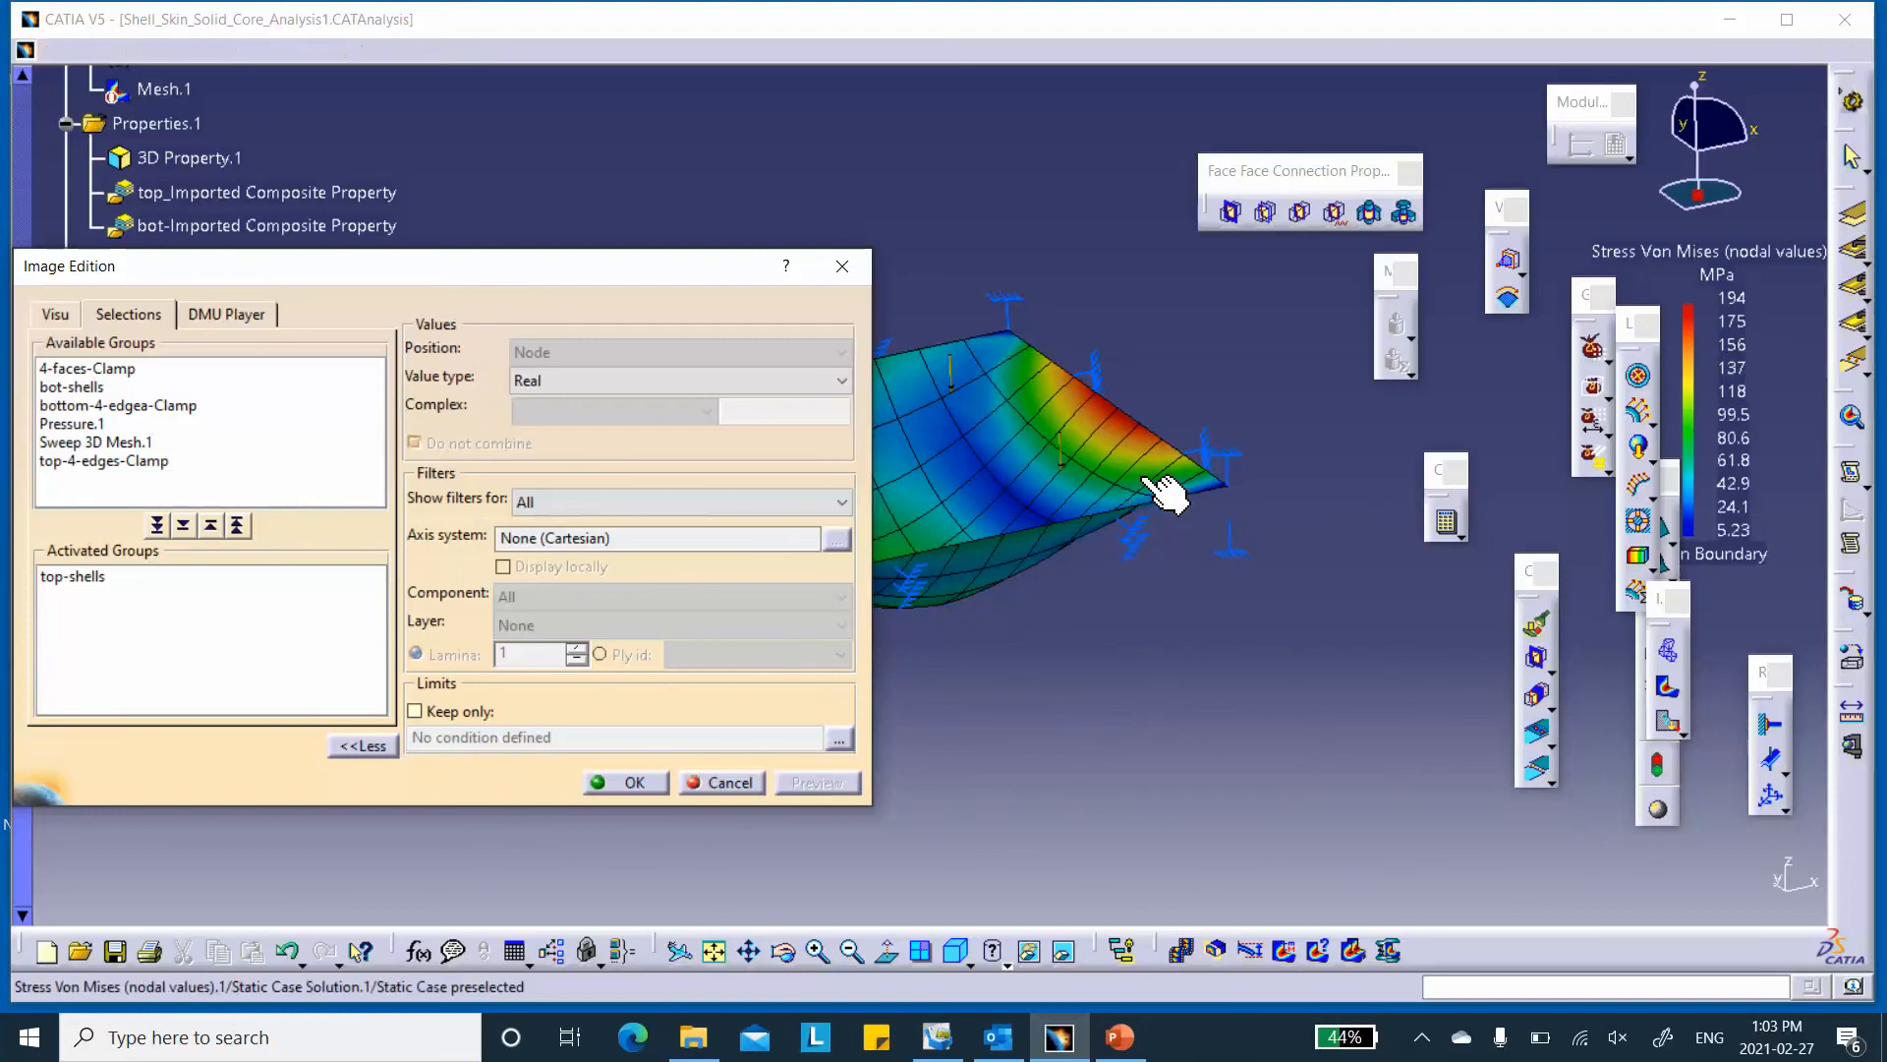
middle_click_drag(1128, 494, 1337, 428)
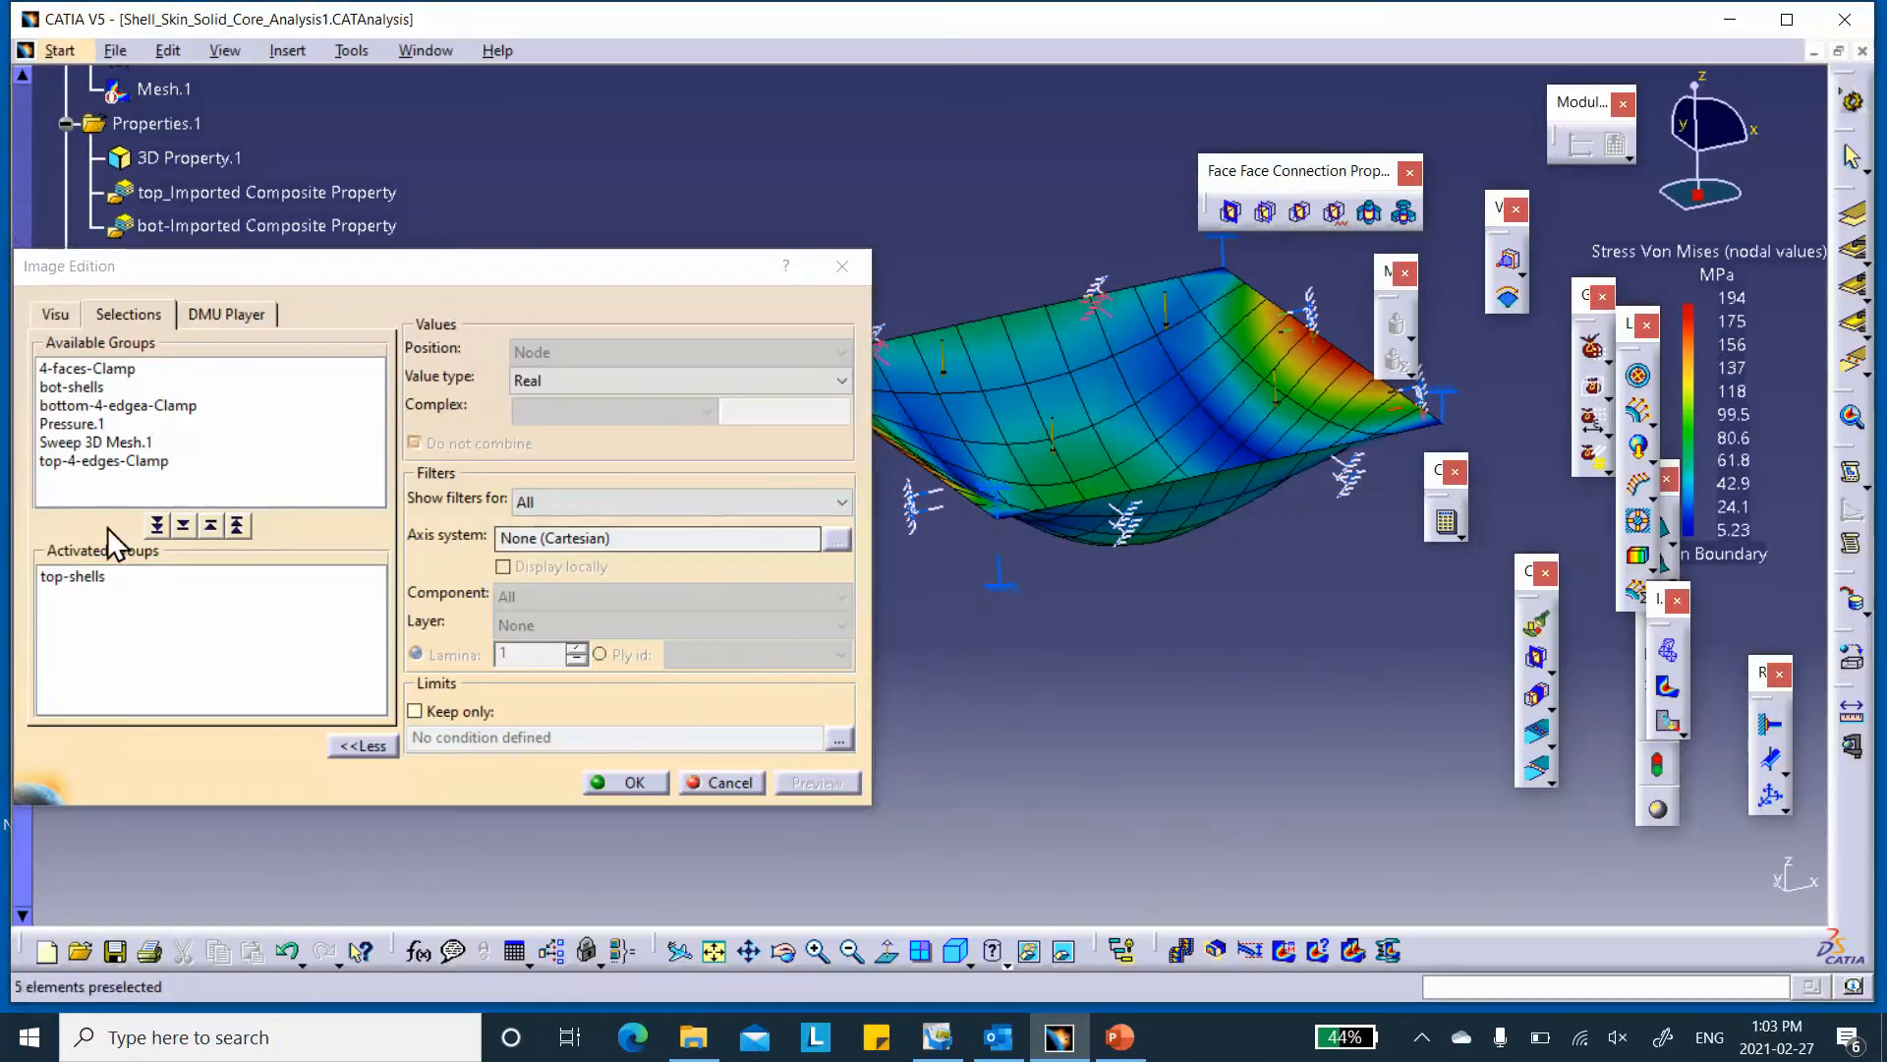
- Add the bot-shells group to examine both skins together, and reset the activated groups to all the model
double_click(79, 389)
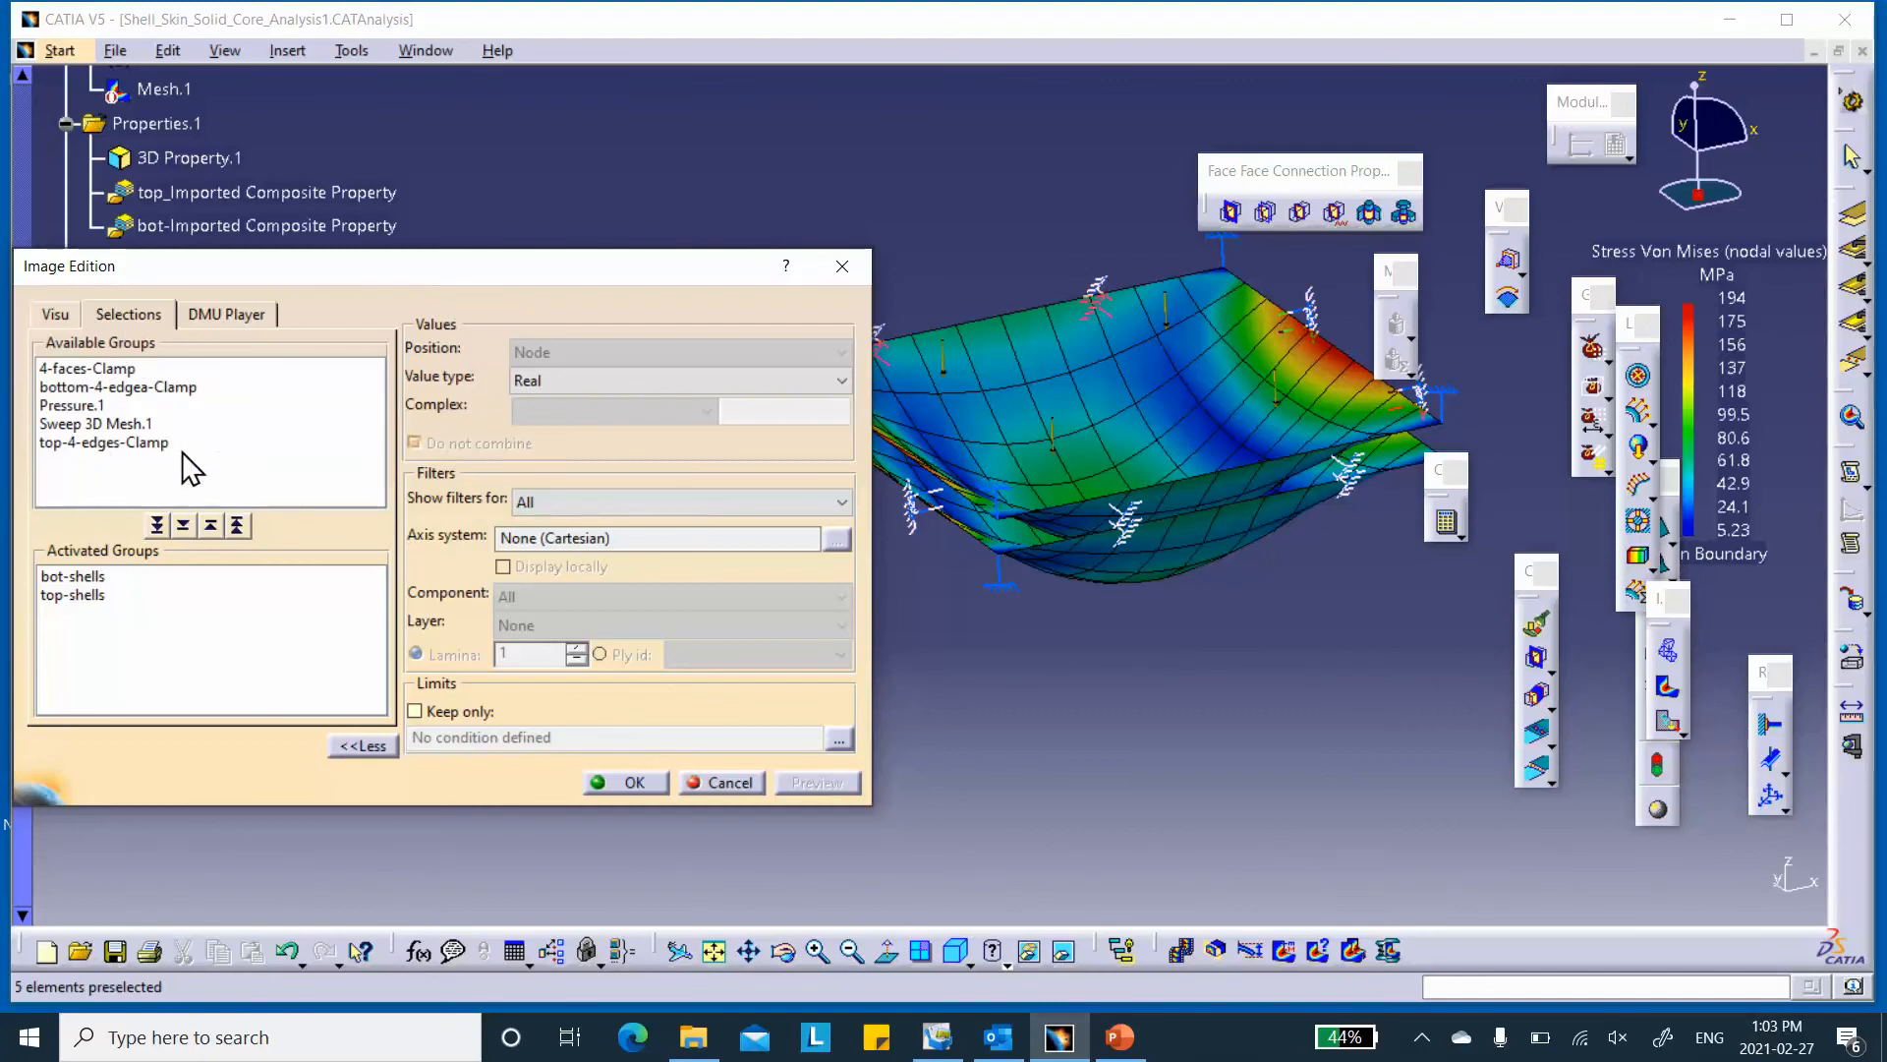
middle_click_drag(1036, 665, 993, 639)
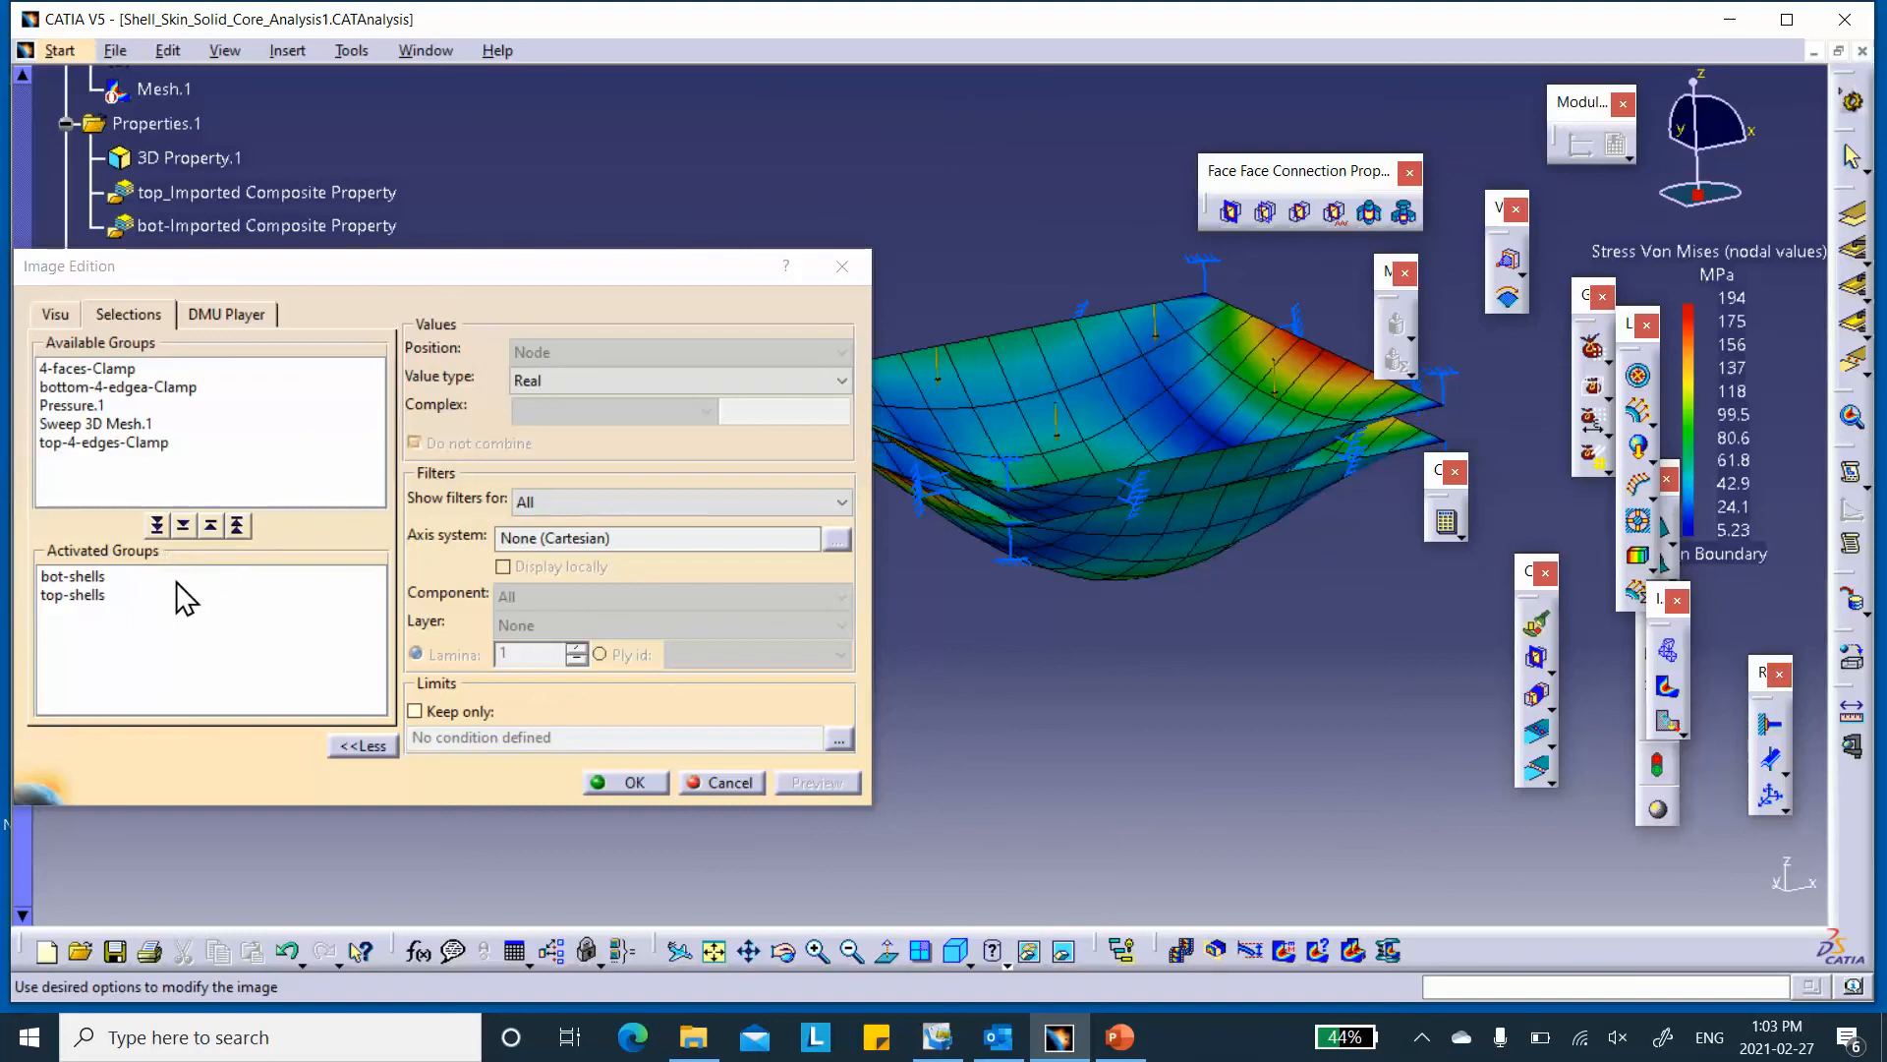
left_click(238, 528)
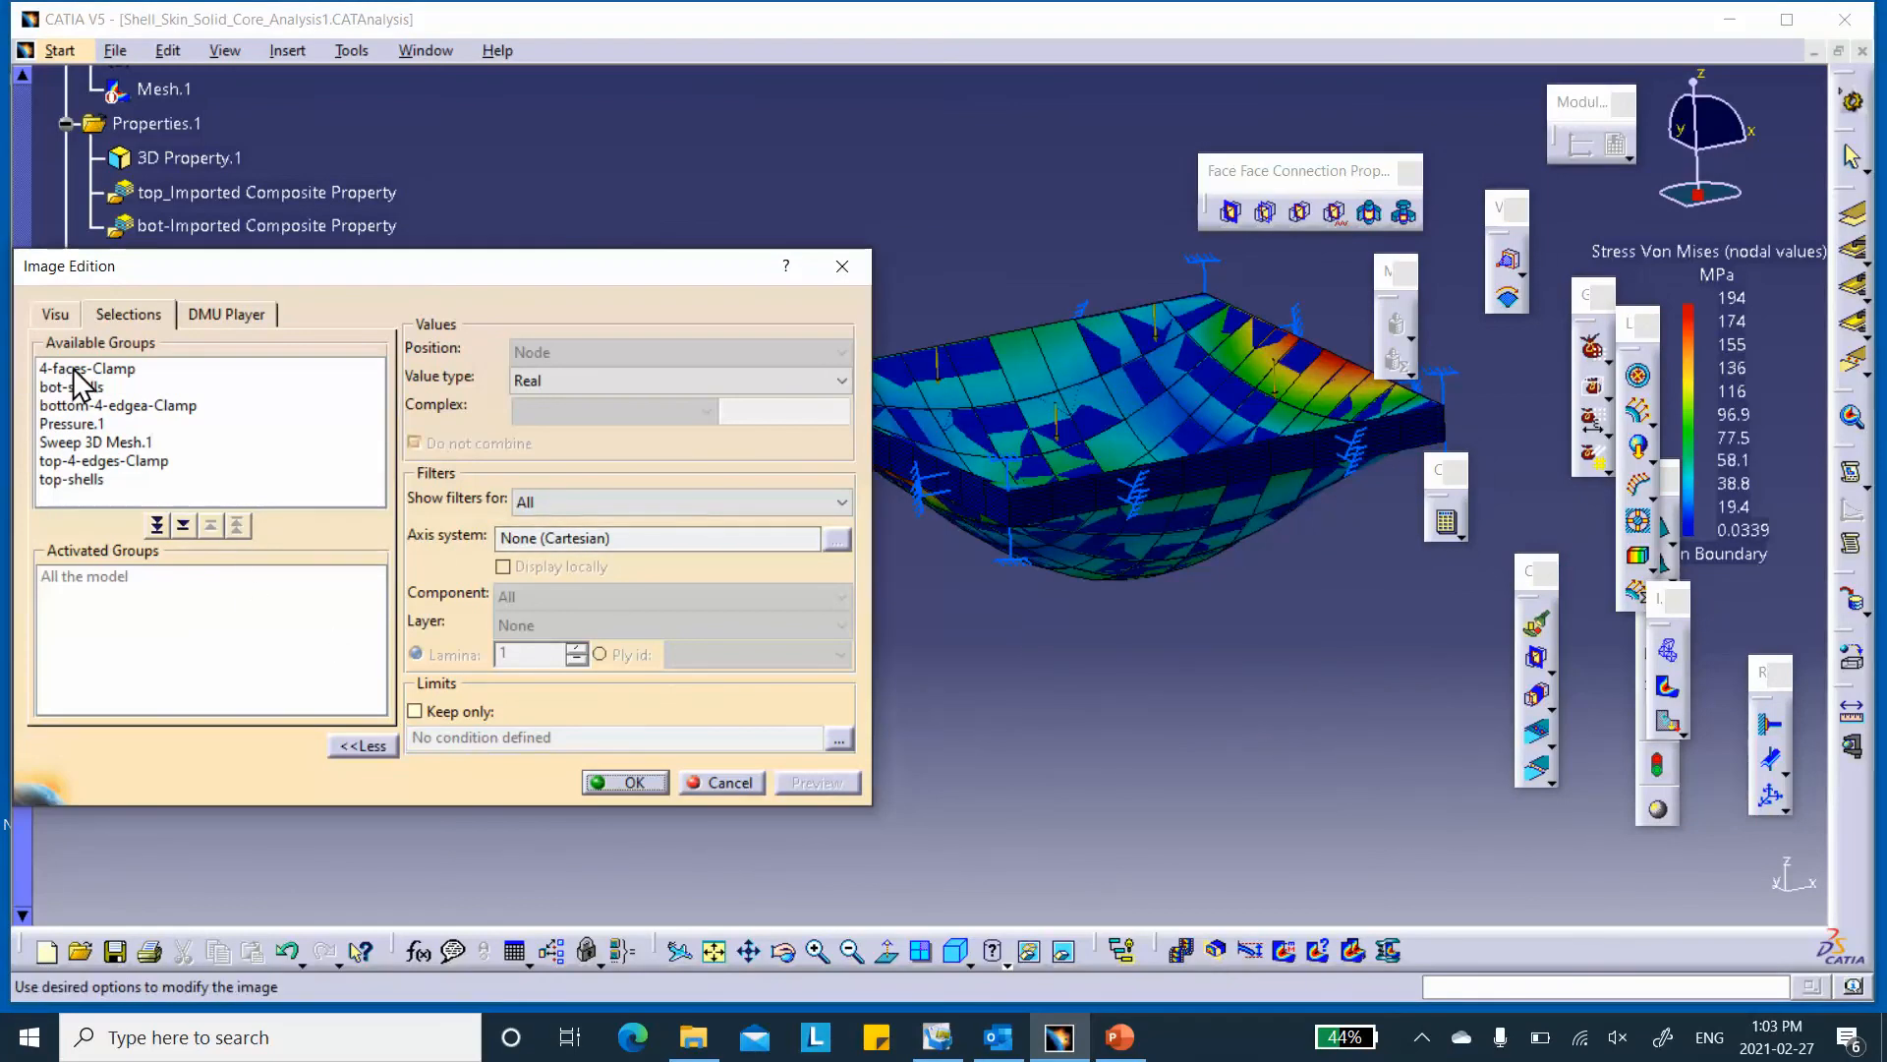
- Restrict the Von Mises stress image to the top-shells and bot-shells groups
double_click(67, 487)
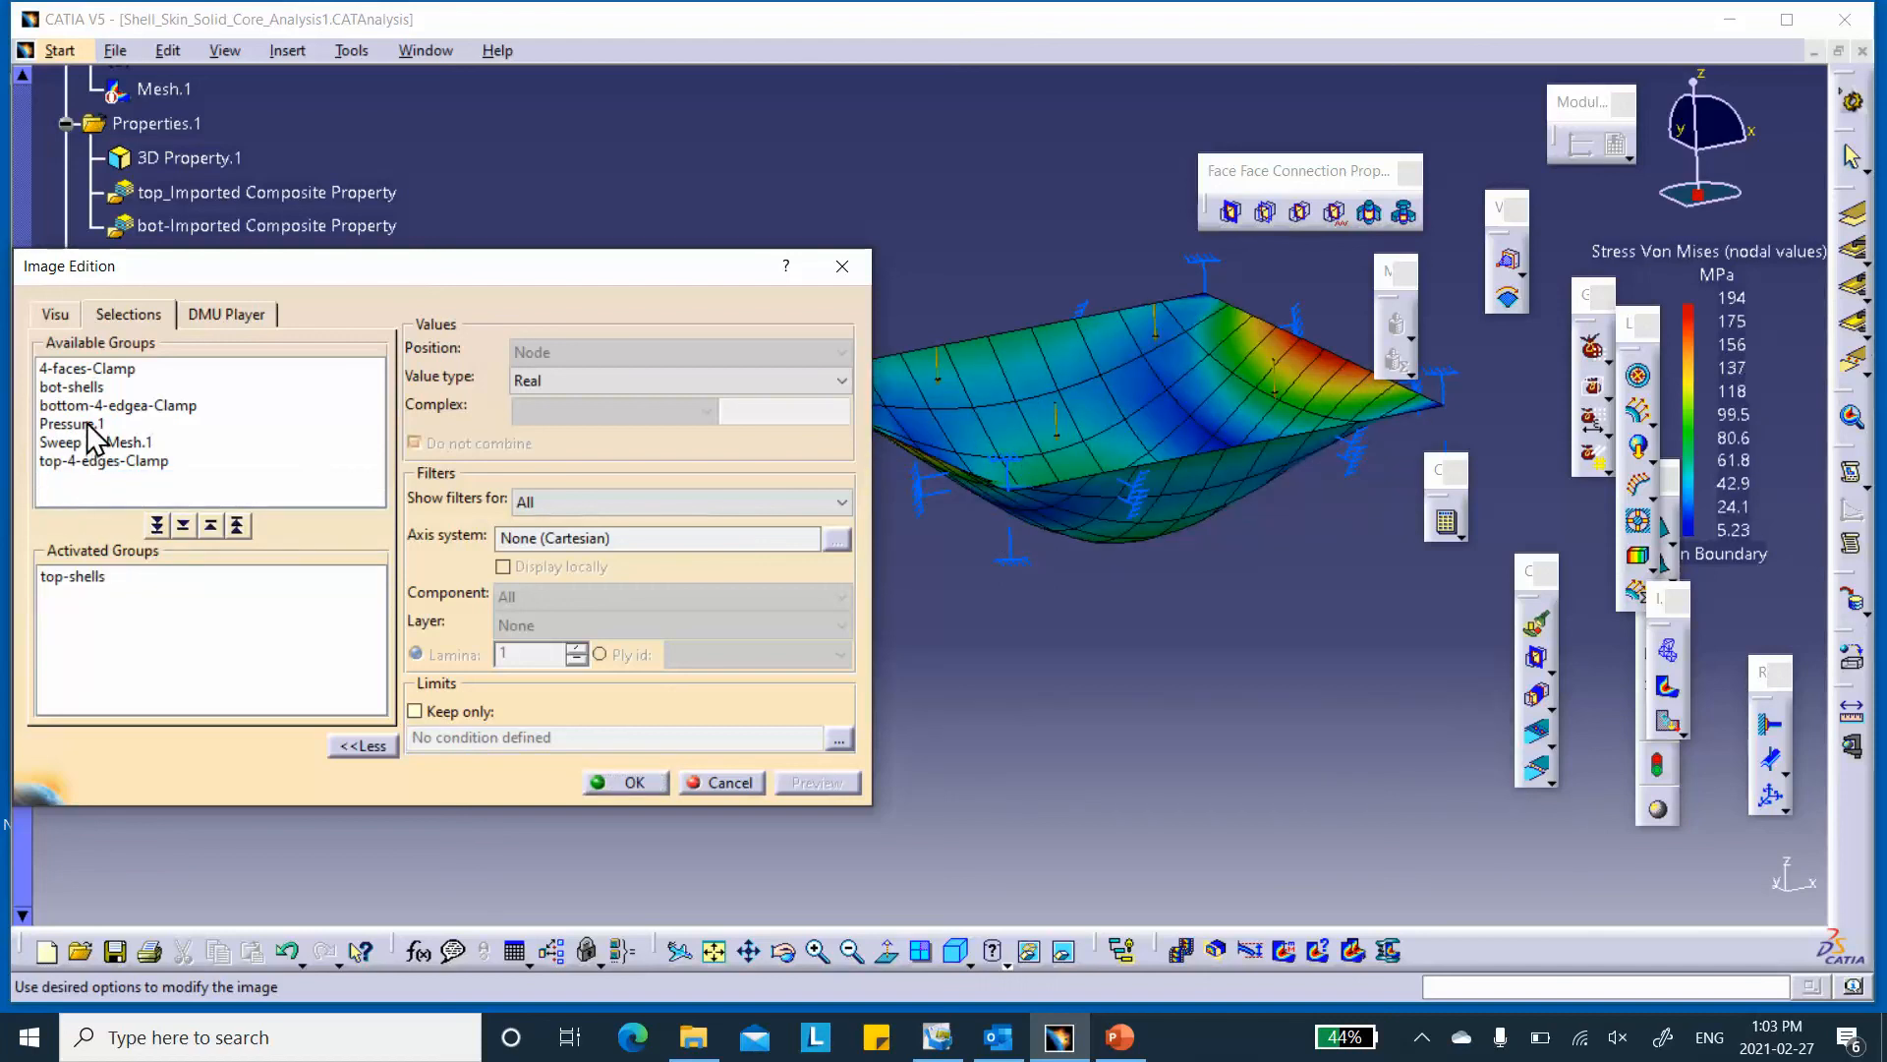
double_click(86, 388)
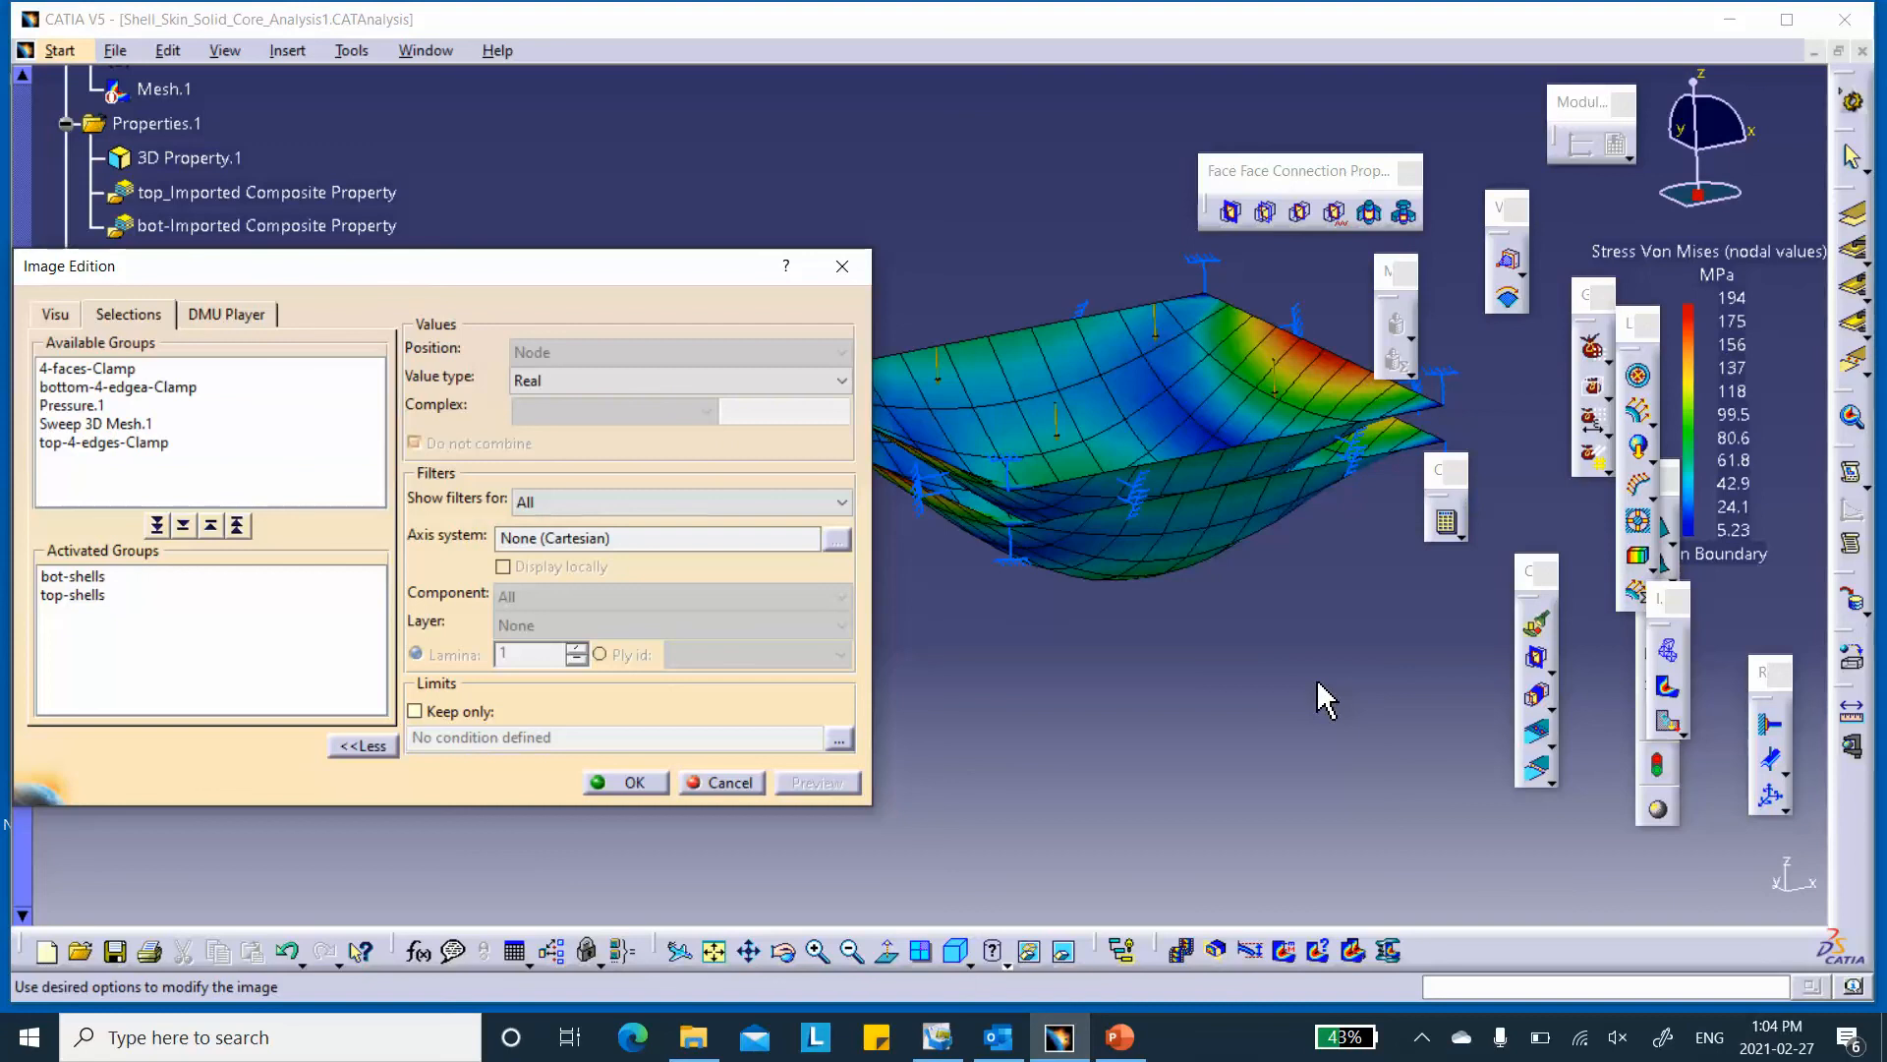
- Switch to the PowerPoint presentation and review the slide 2 diagrams of sandwich construction and its load-carrying parts
left_click(1118, 1039)
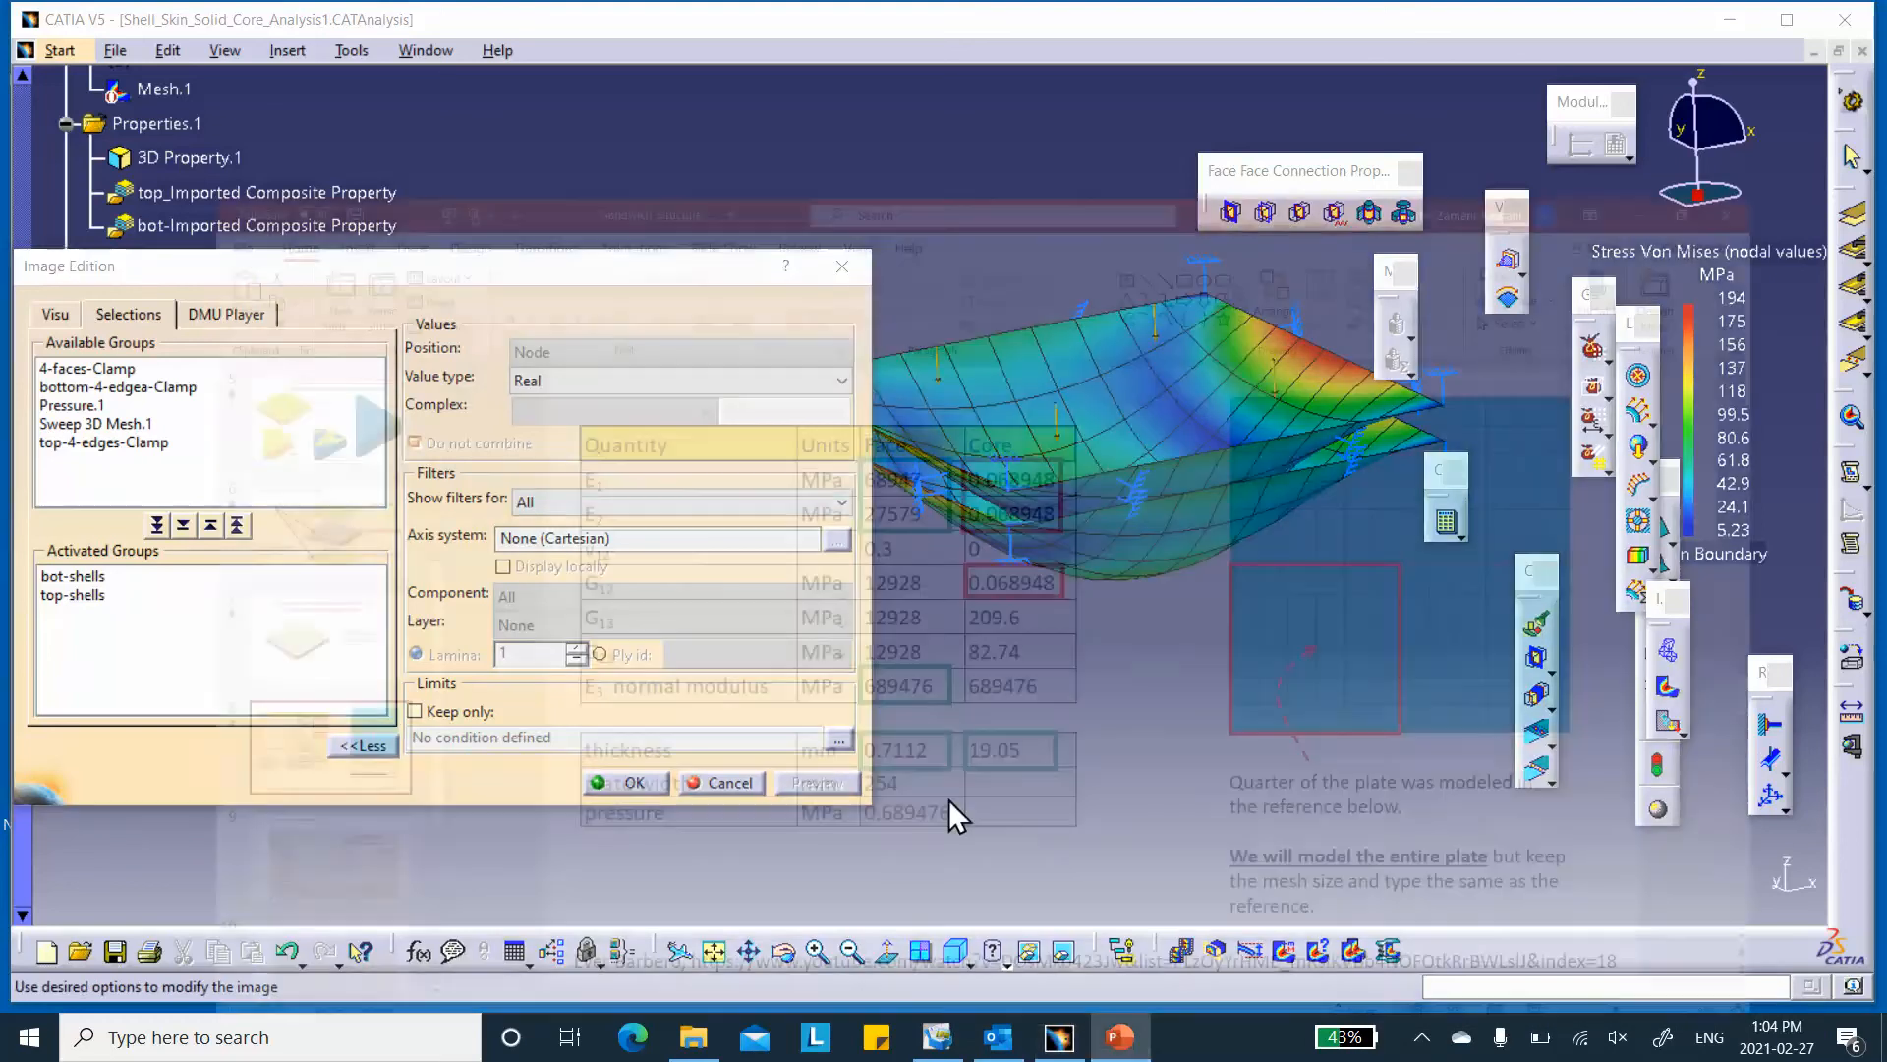
scroll(267, 474, "up", 3)
left_click(175, 429)
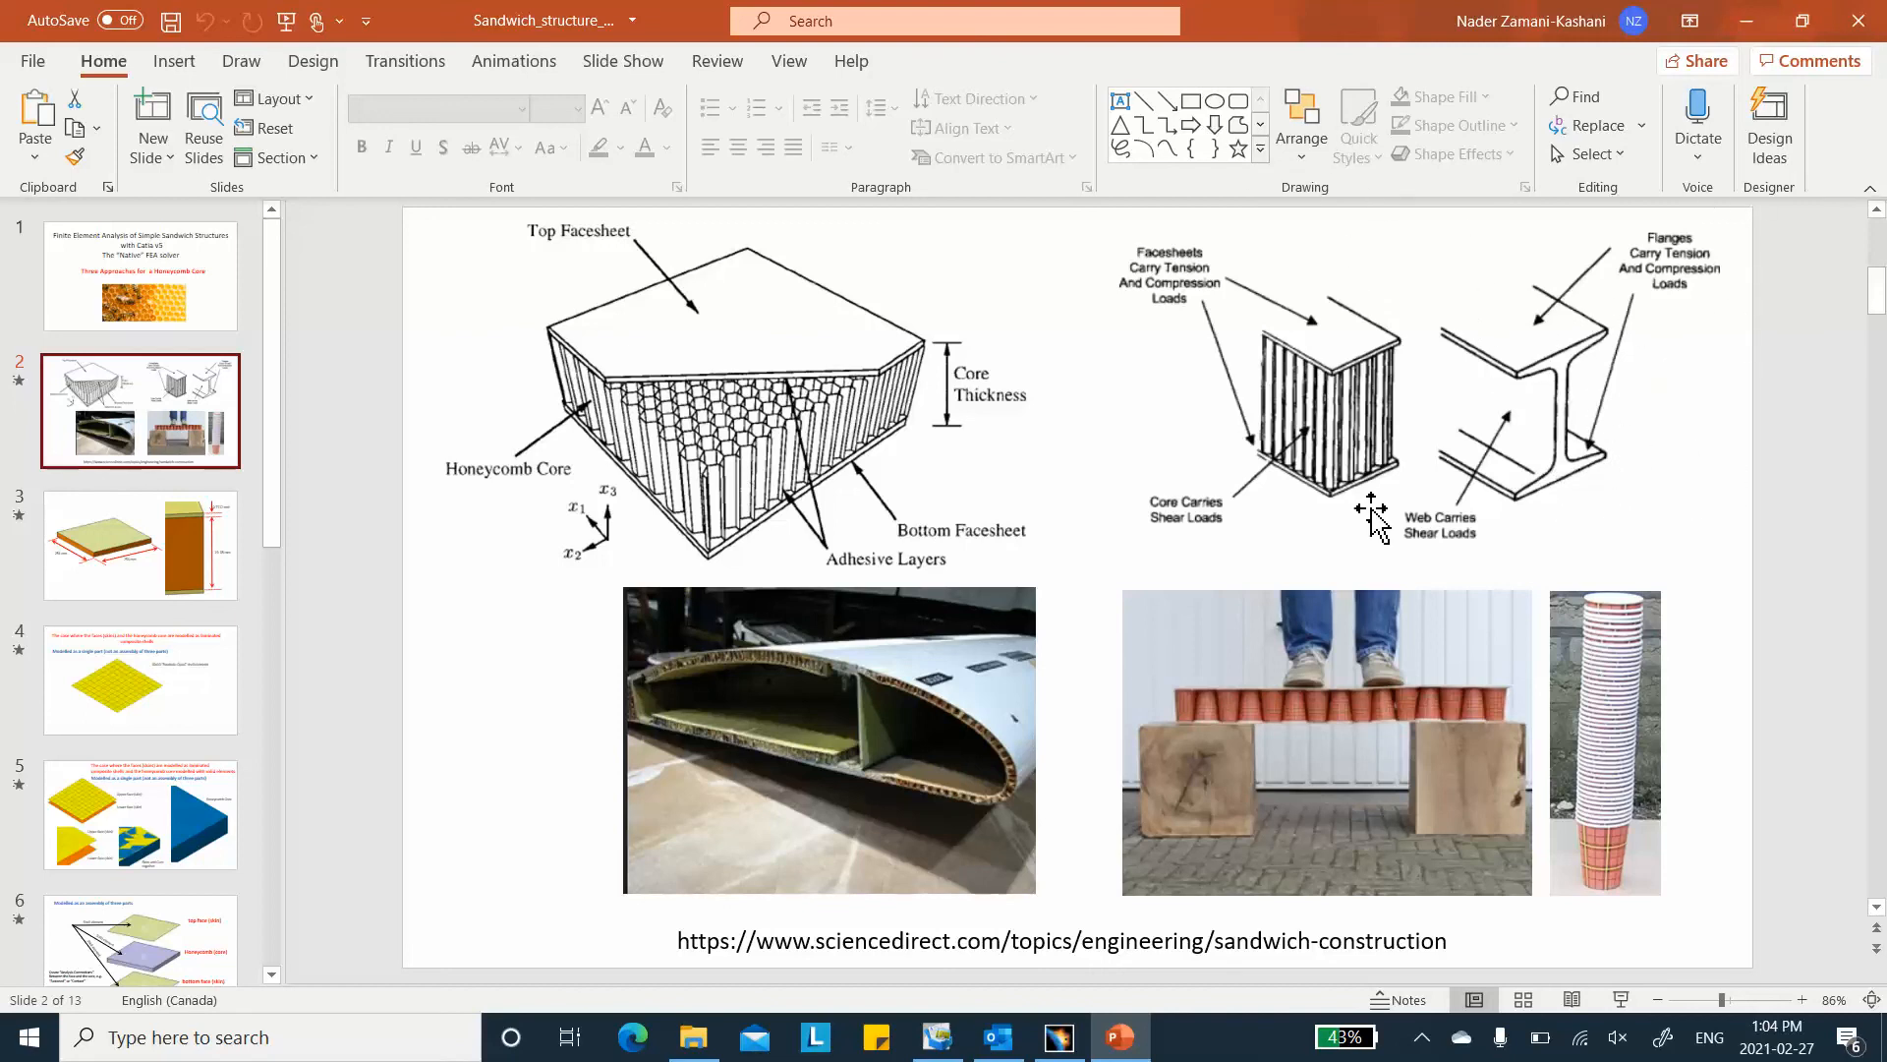
- Return to CATIA, accept the stress image's group selection and examine both deformed skins from the side
left_click(1059, 1037)
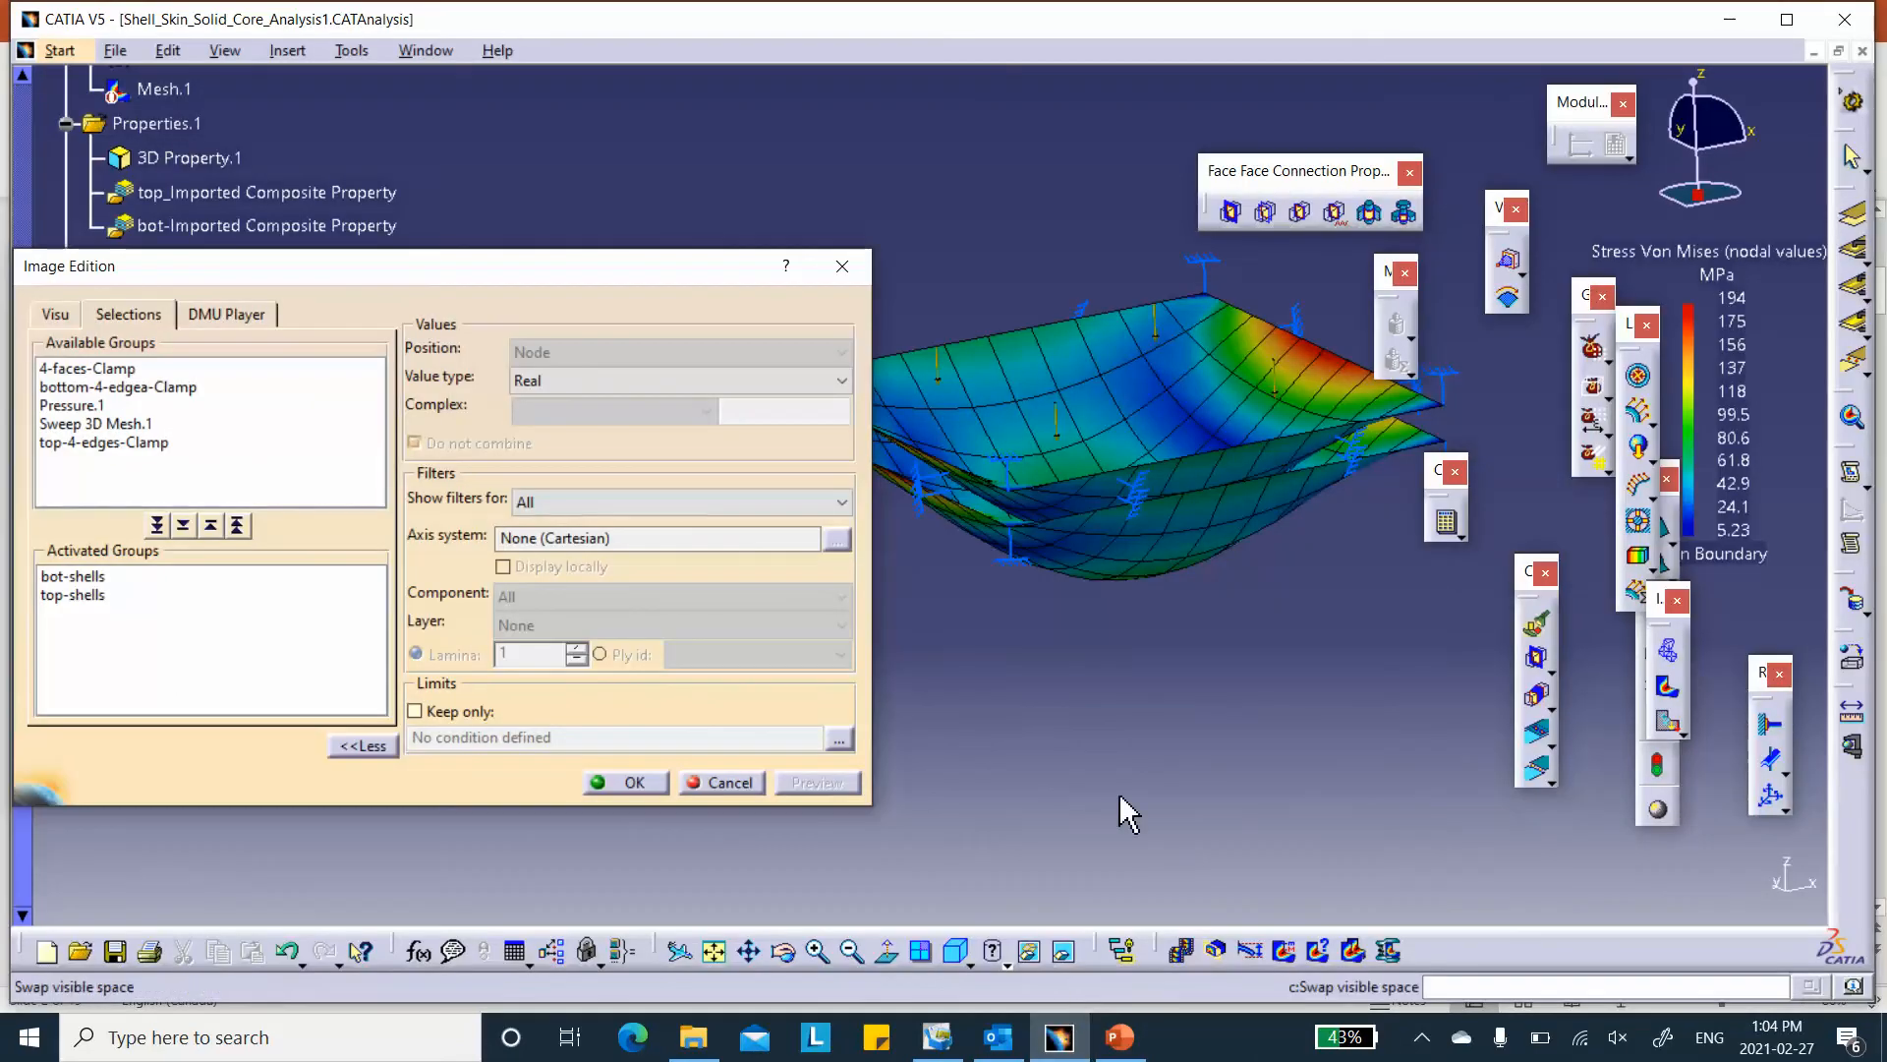
left_click(623, 788)
mouse_move(902, 707)
middle_mouse_down()
mouse_move(714, 699)
mouse_move(897, 704)
middle_mouse_up()
middle_click_drag(1162, 581, 1071, 708)
middle_click_drag(1205, 711, 1200, 750)
middle_click_drag(695, 689, 585, 661)
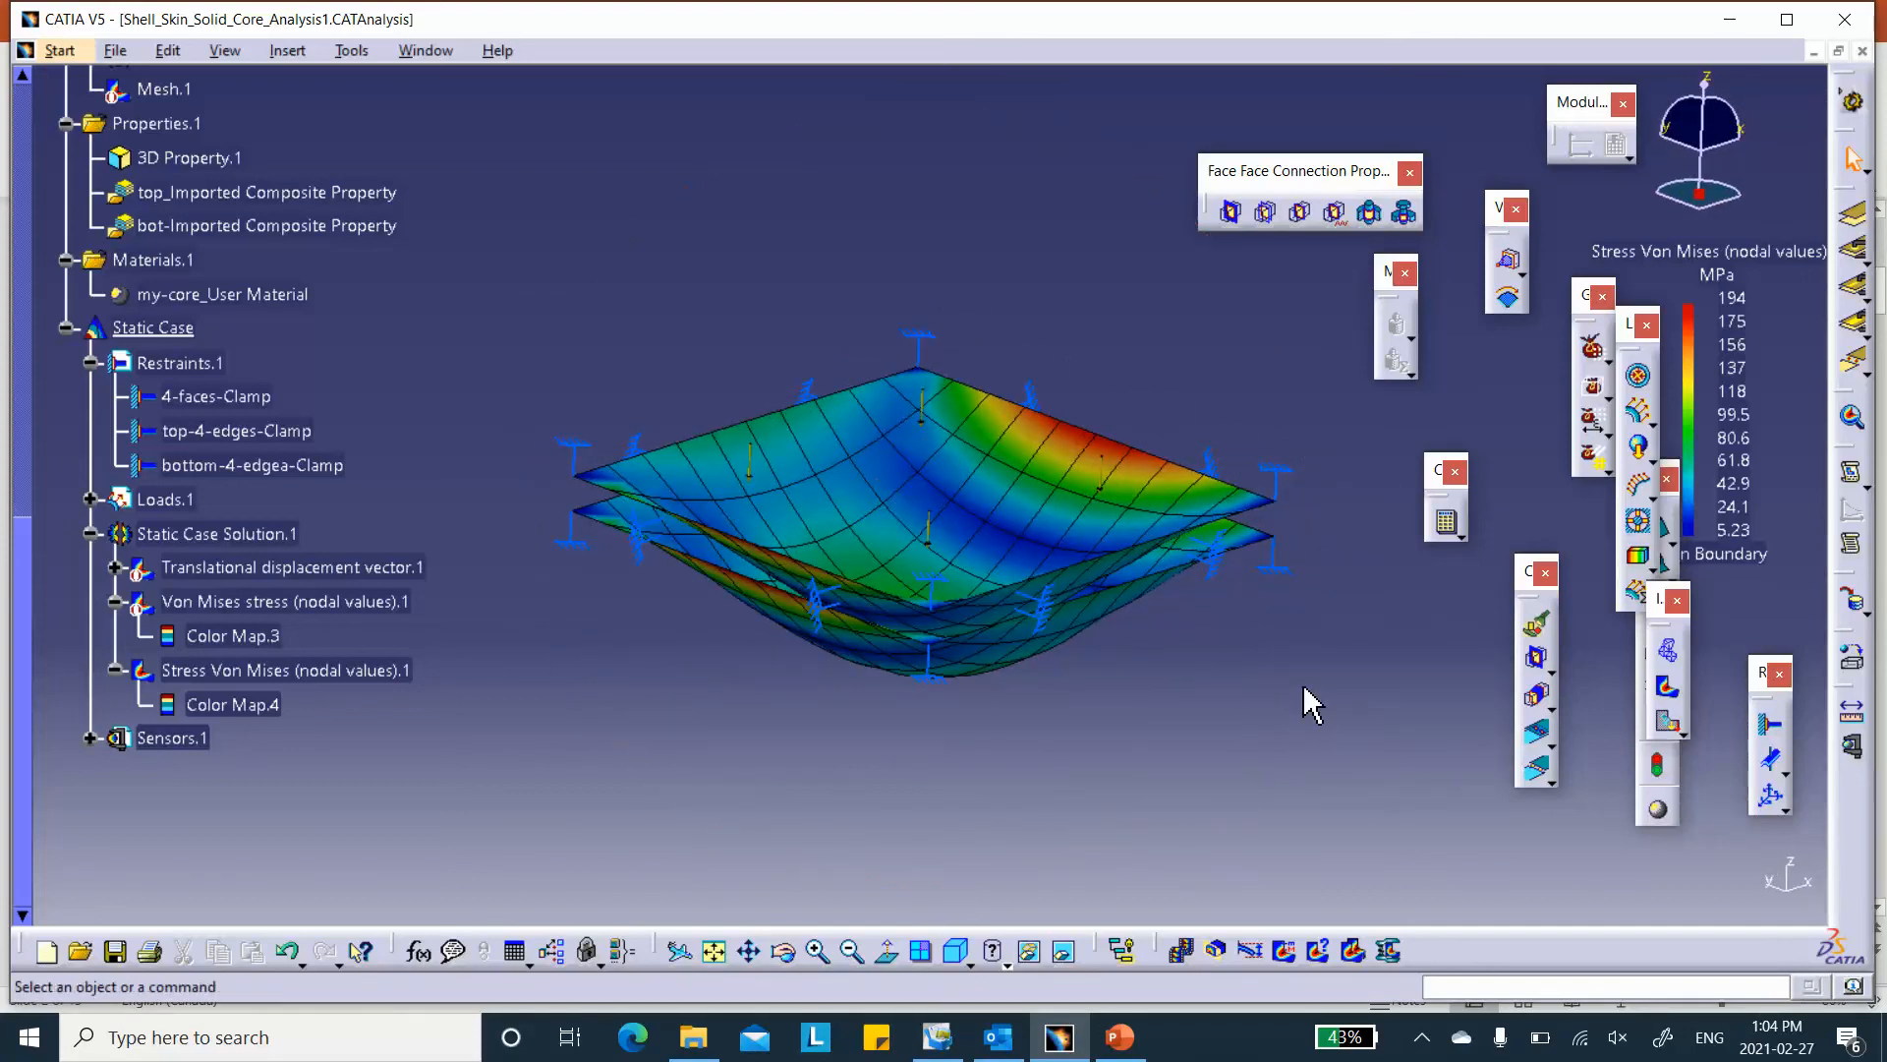